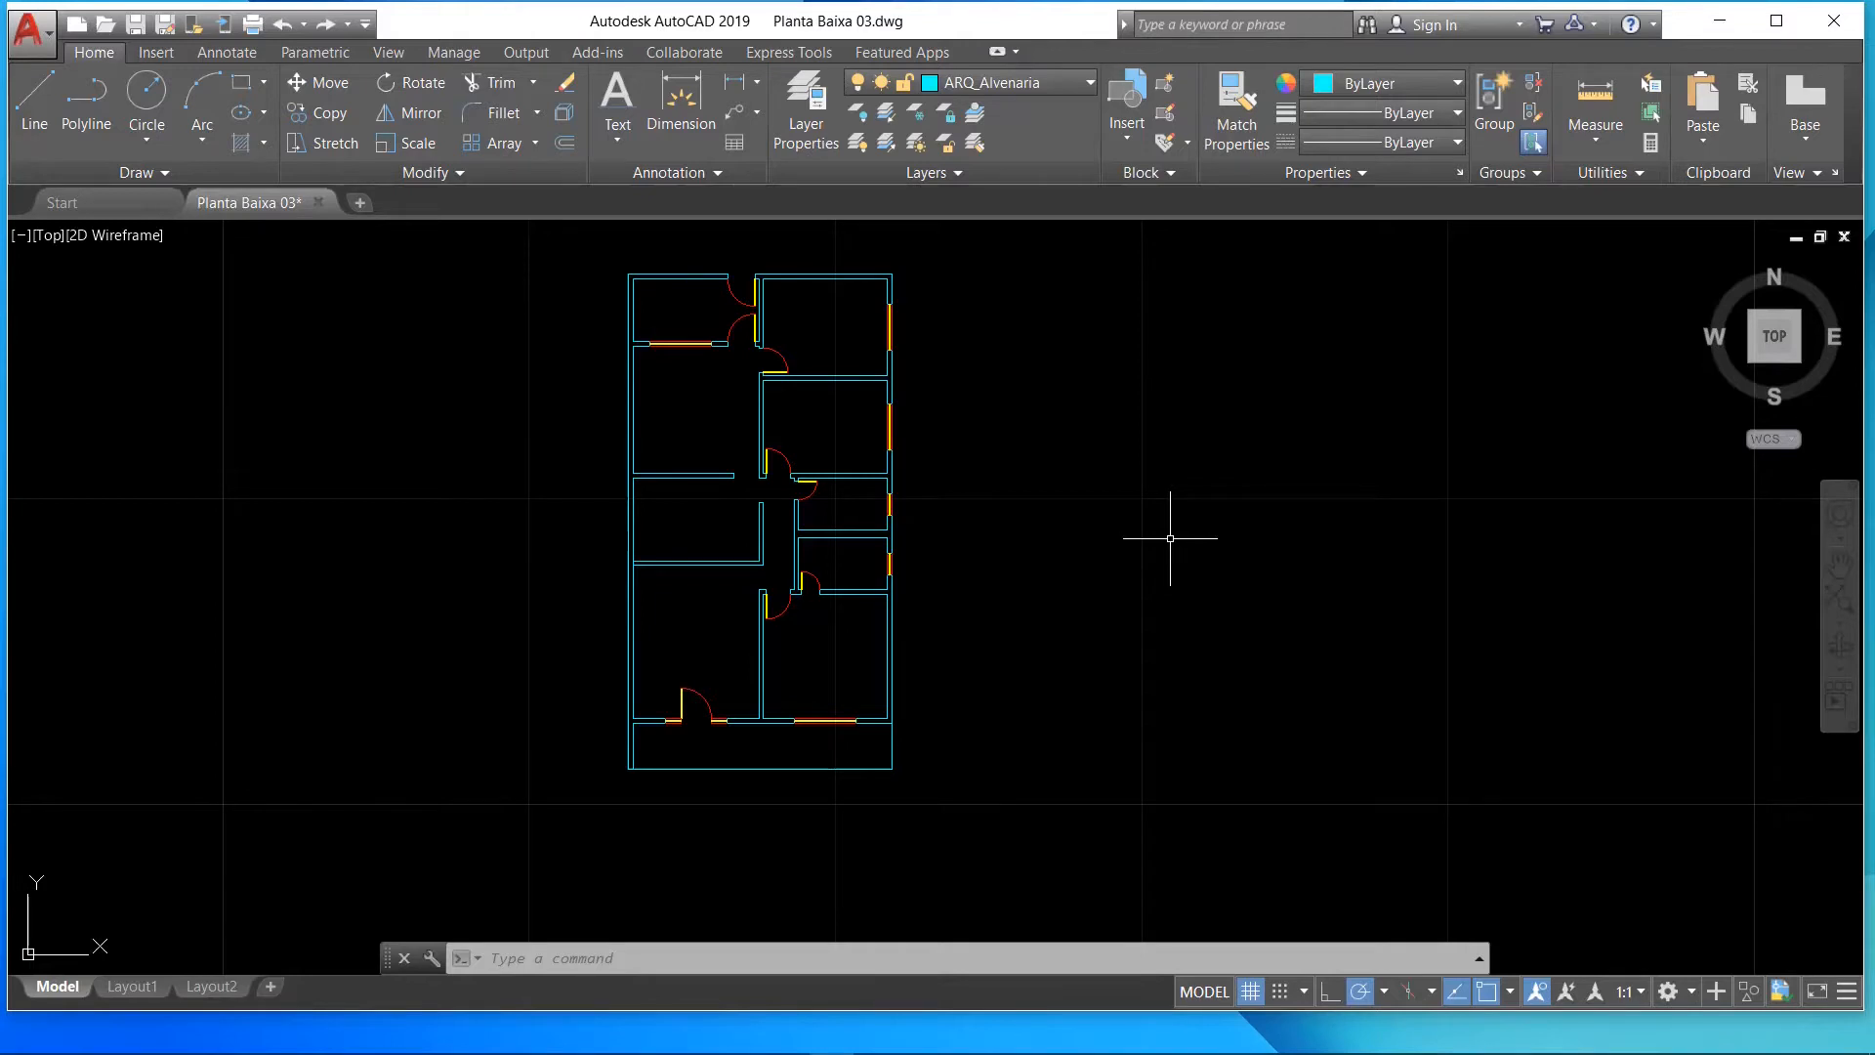
# - Add the single-line text "Varanda" inside the porch below the entrance door, with height 0.2 and rotation angle 0
pyautogui.click(618, 147)
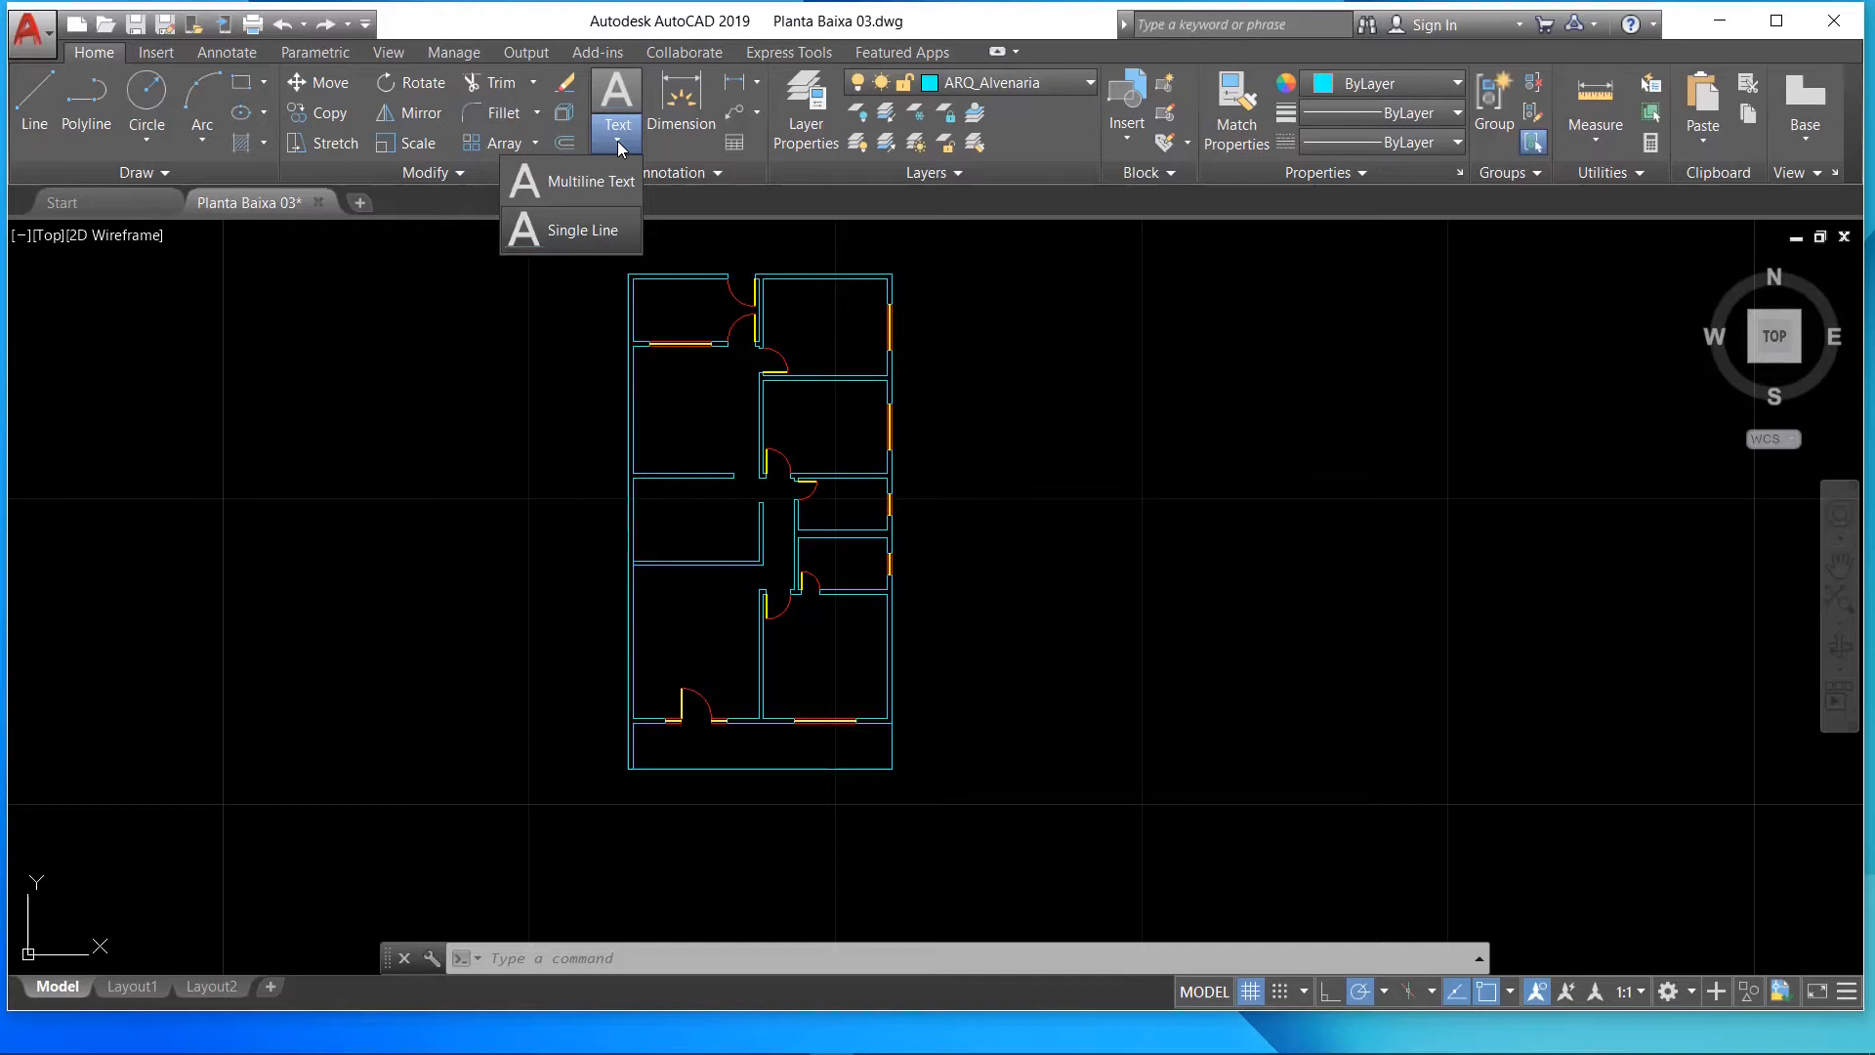
pyautogui.click(571, 230)
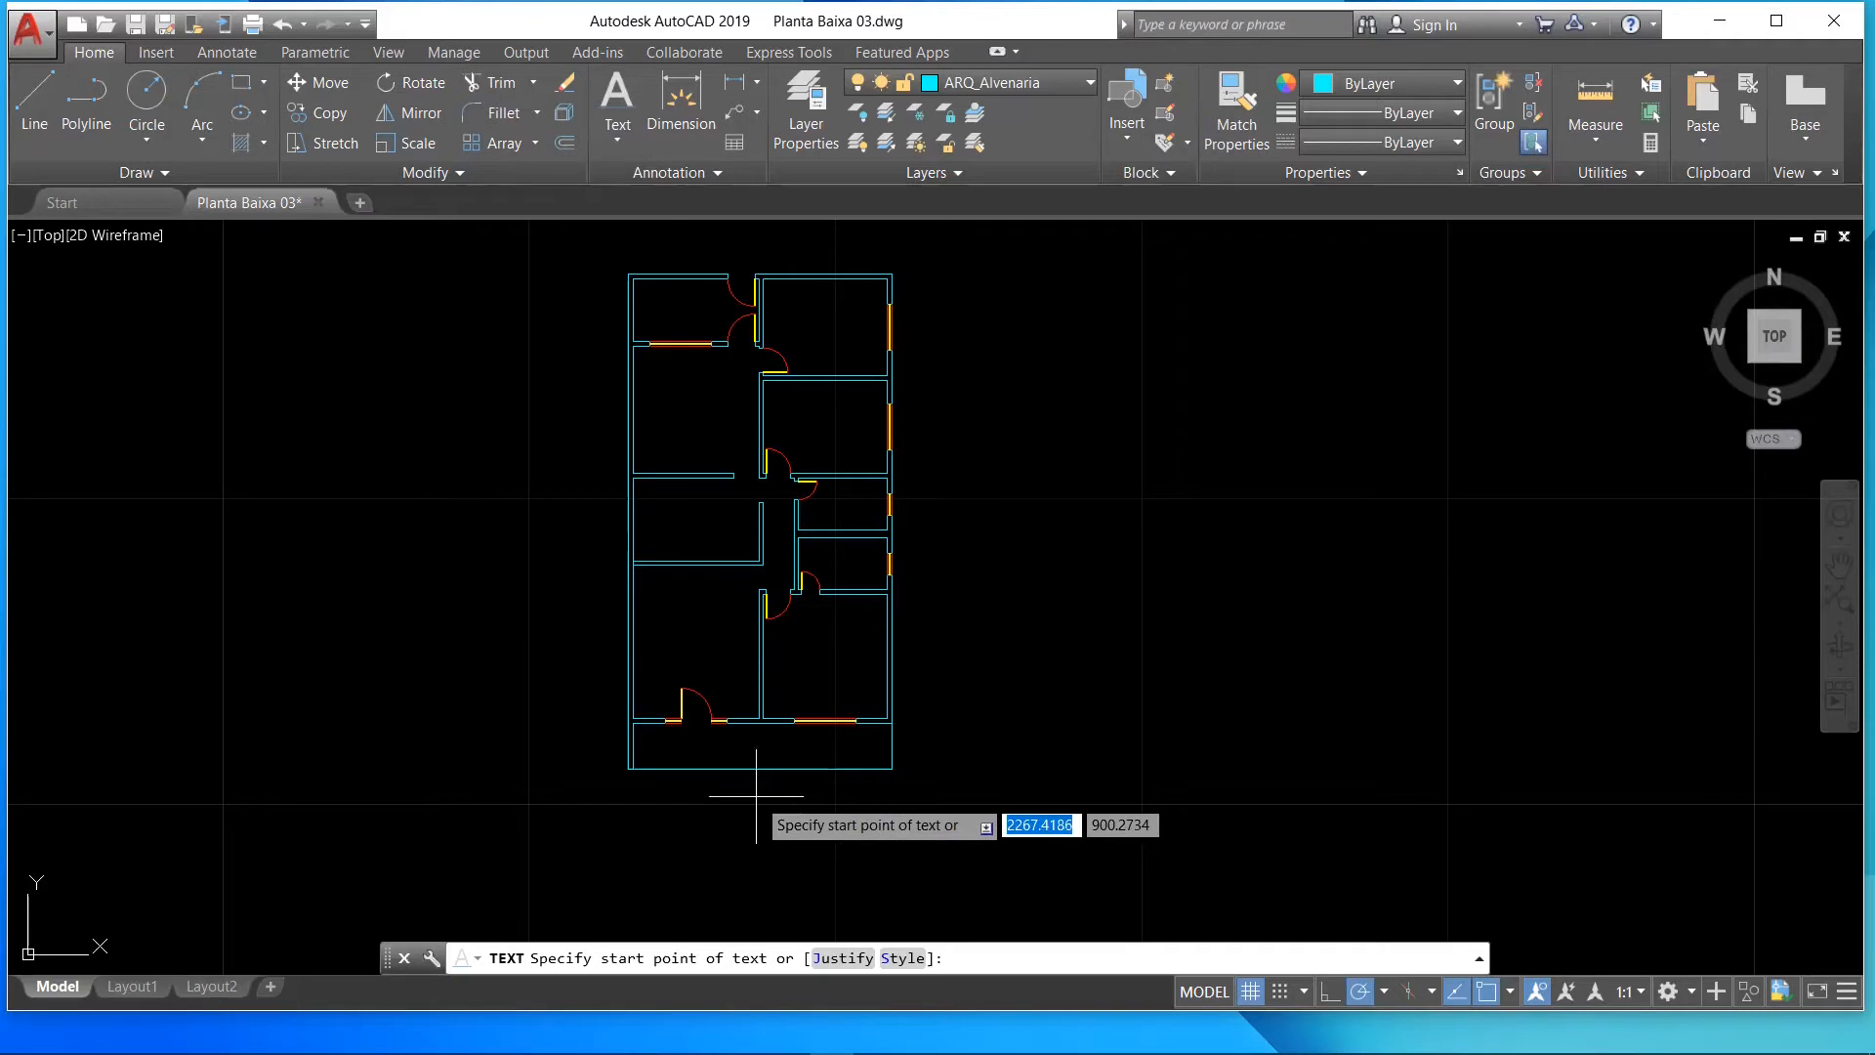
pyautogui.scroll(5, 758, 793)
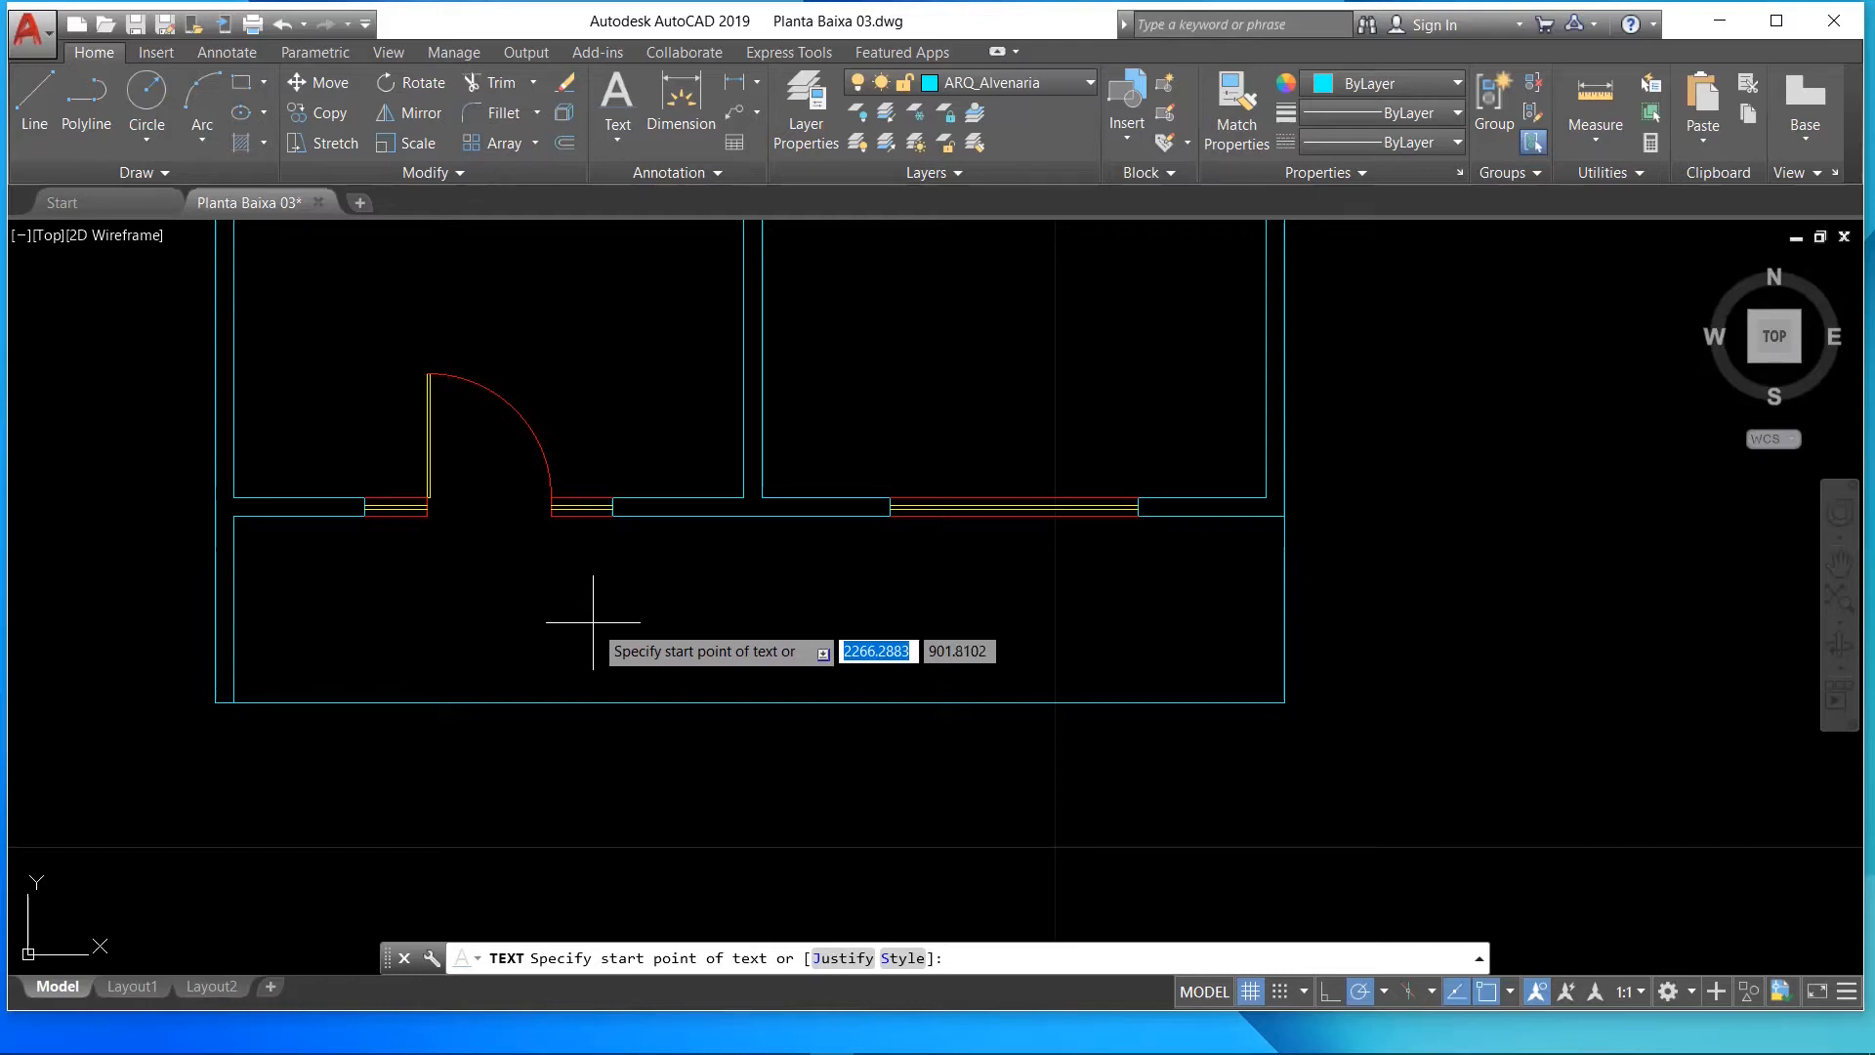
pyautogui.click(619, 606)
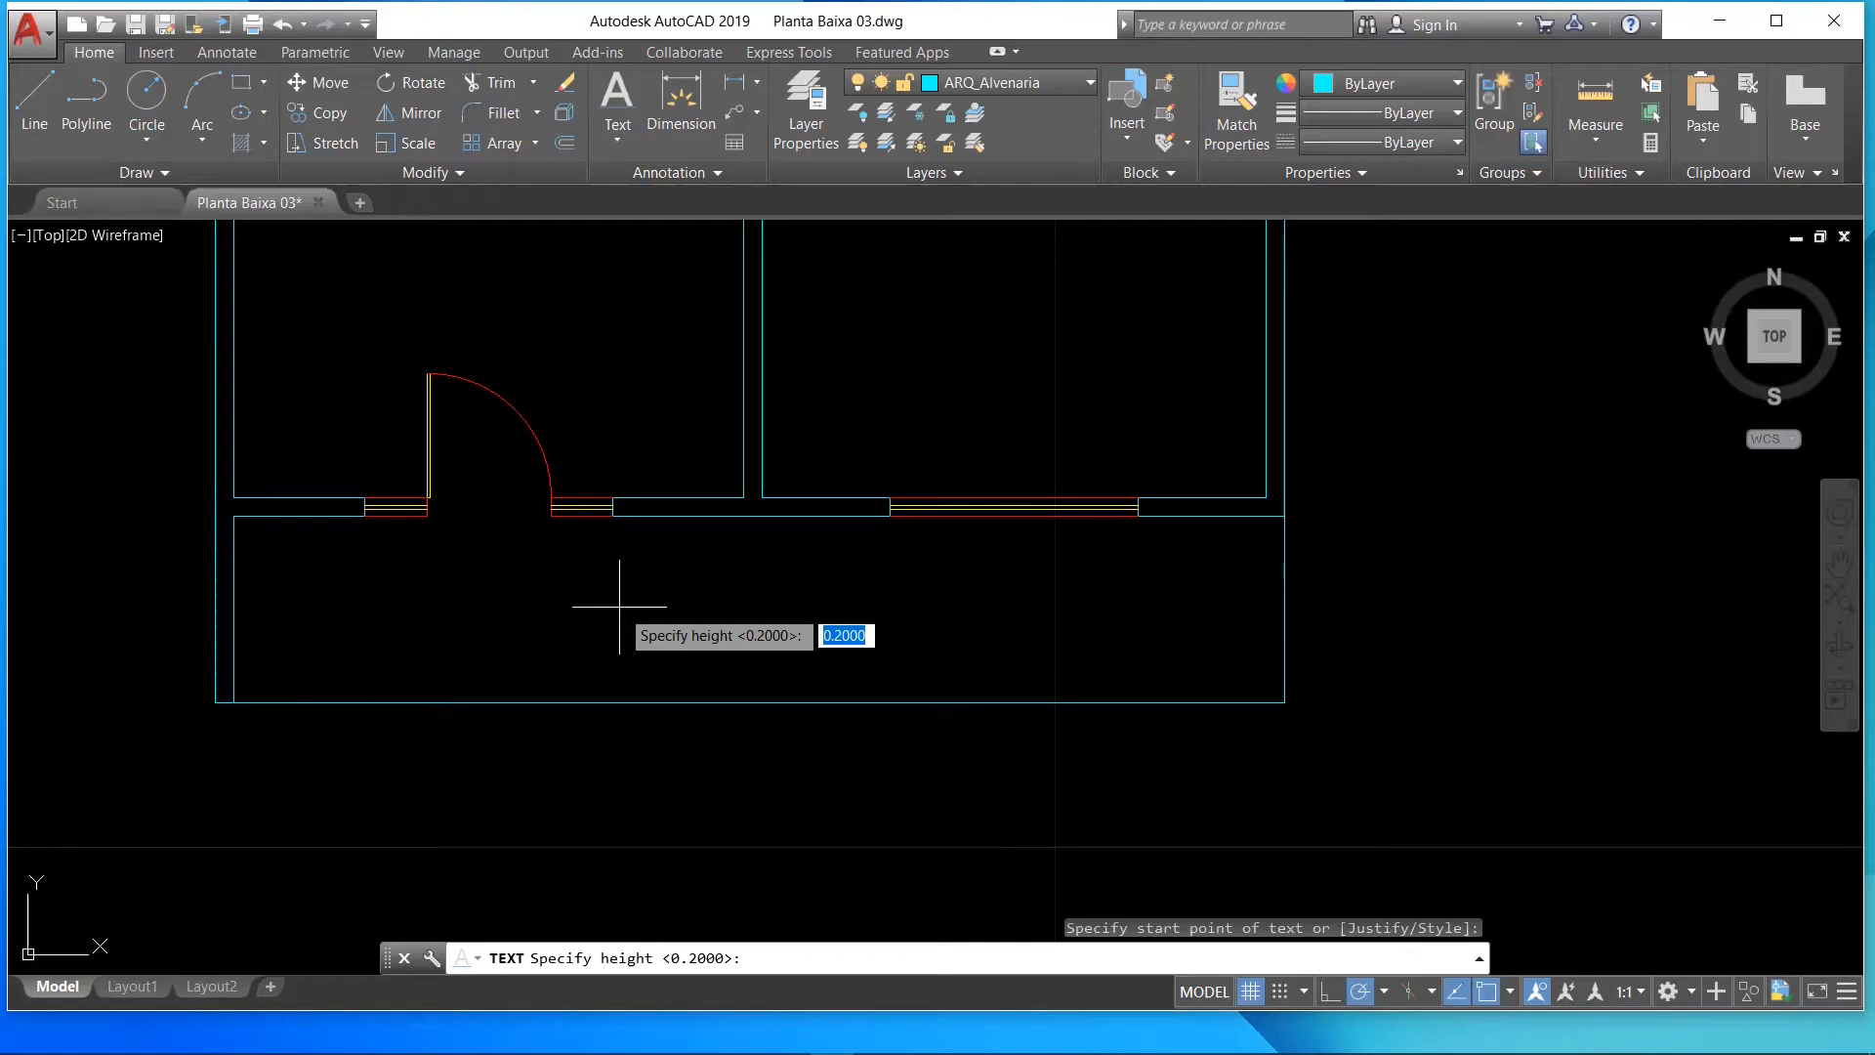
pyautogui.write('0.2')
pyautogui.press('Return')
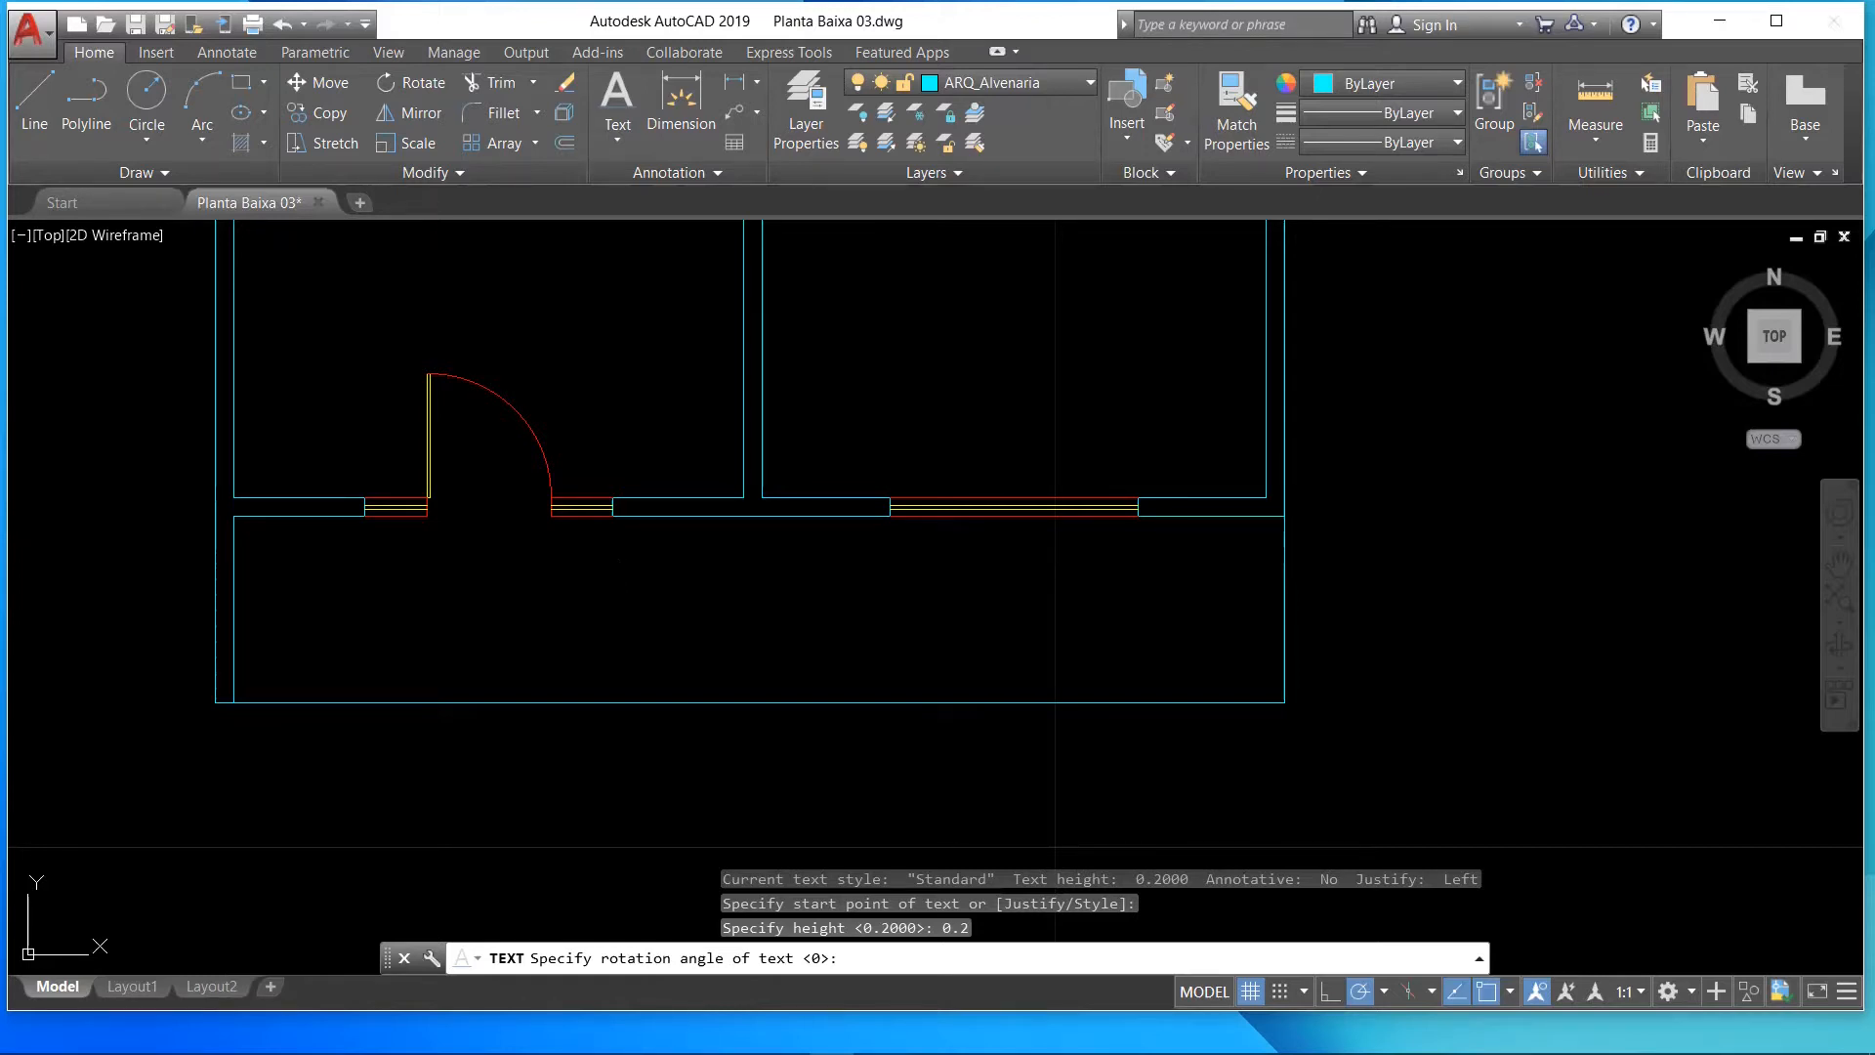
pyautogui.press('Return')
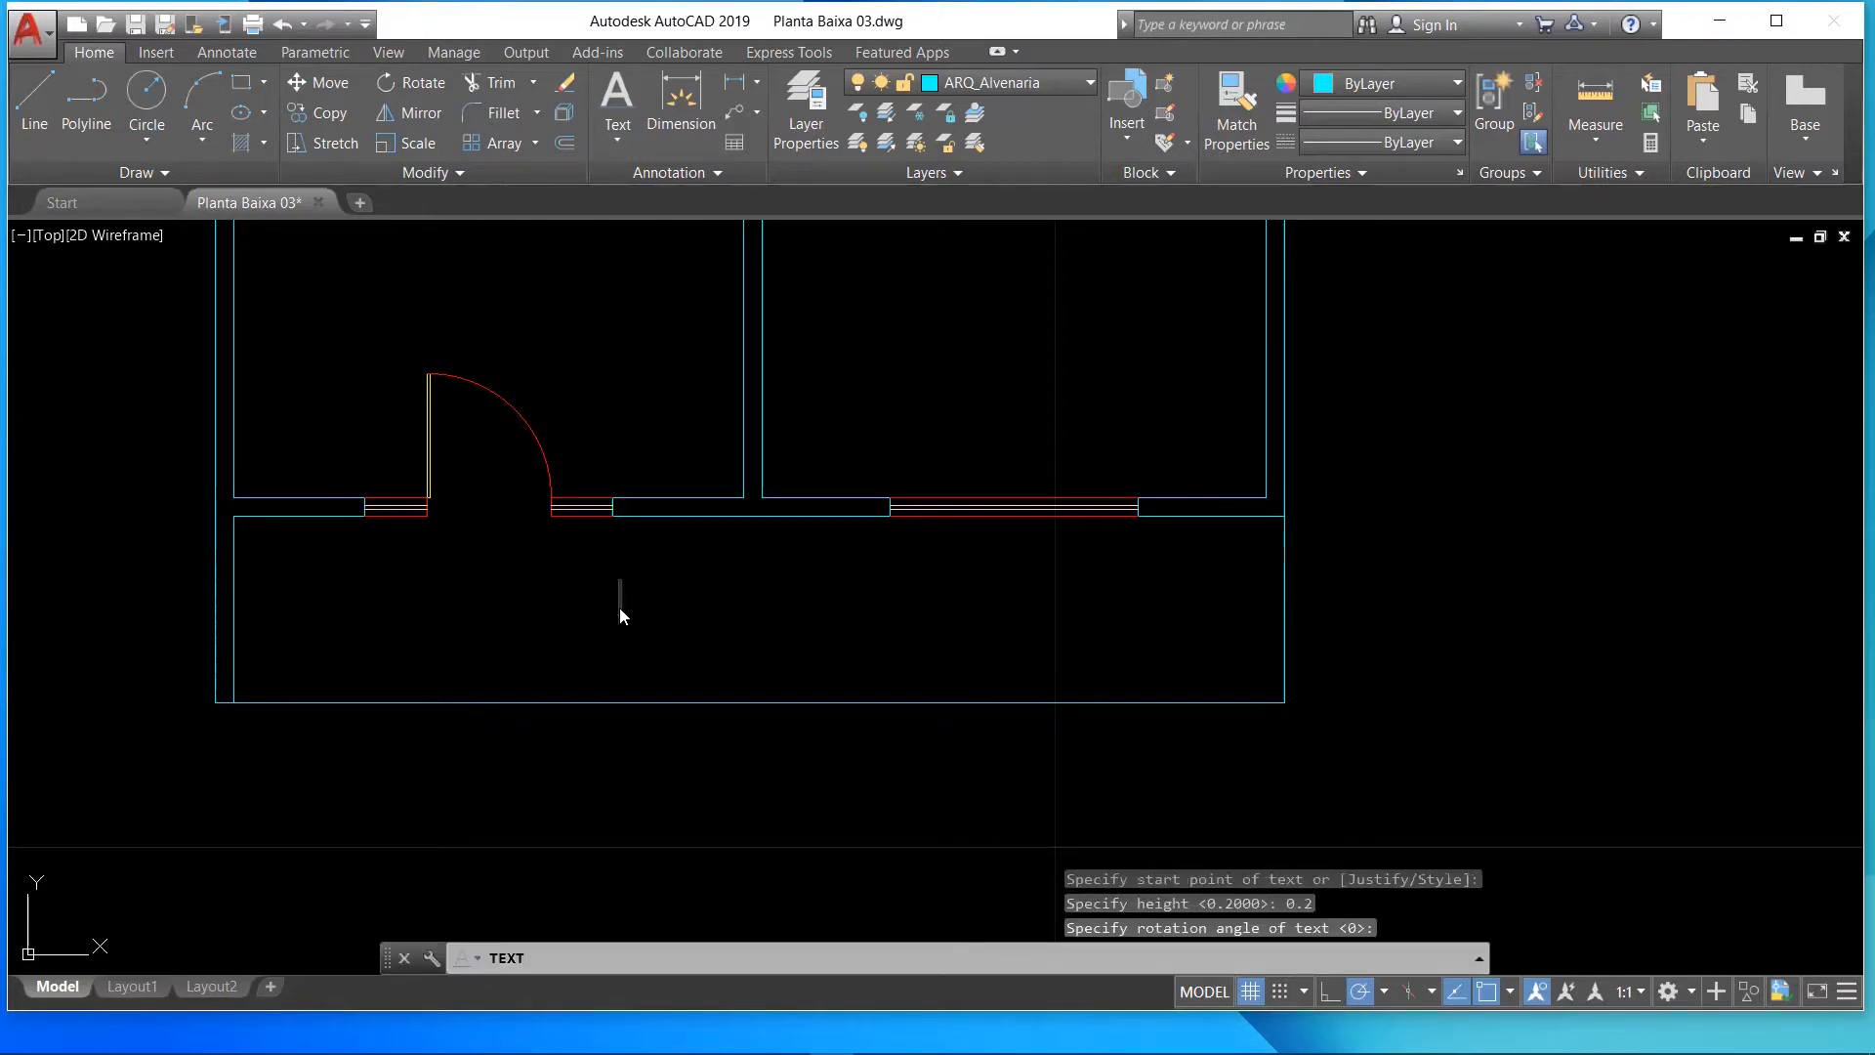
pyautogui.write('Va')
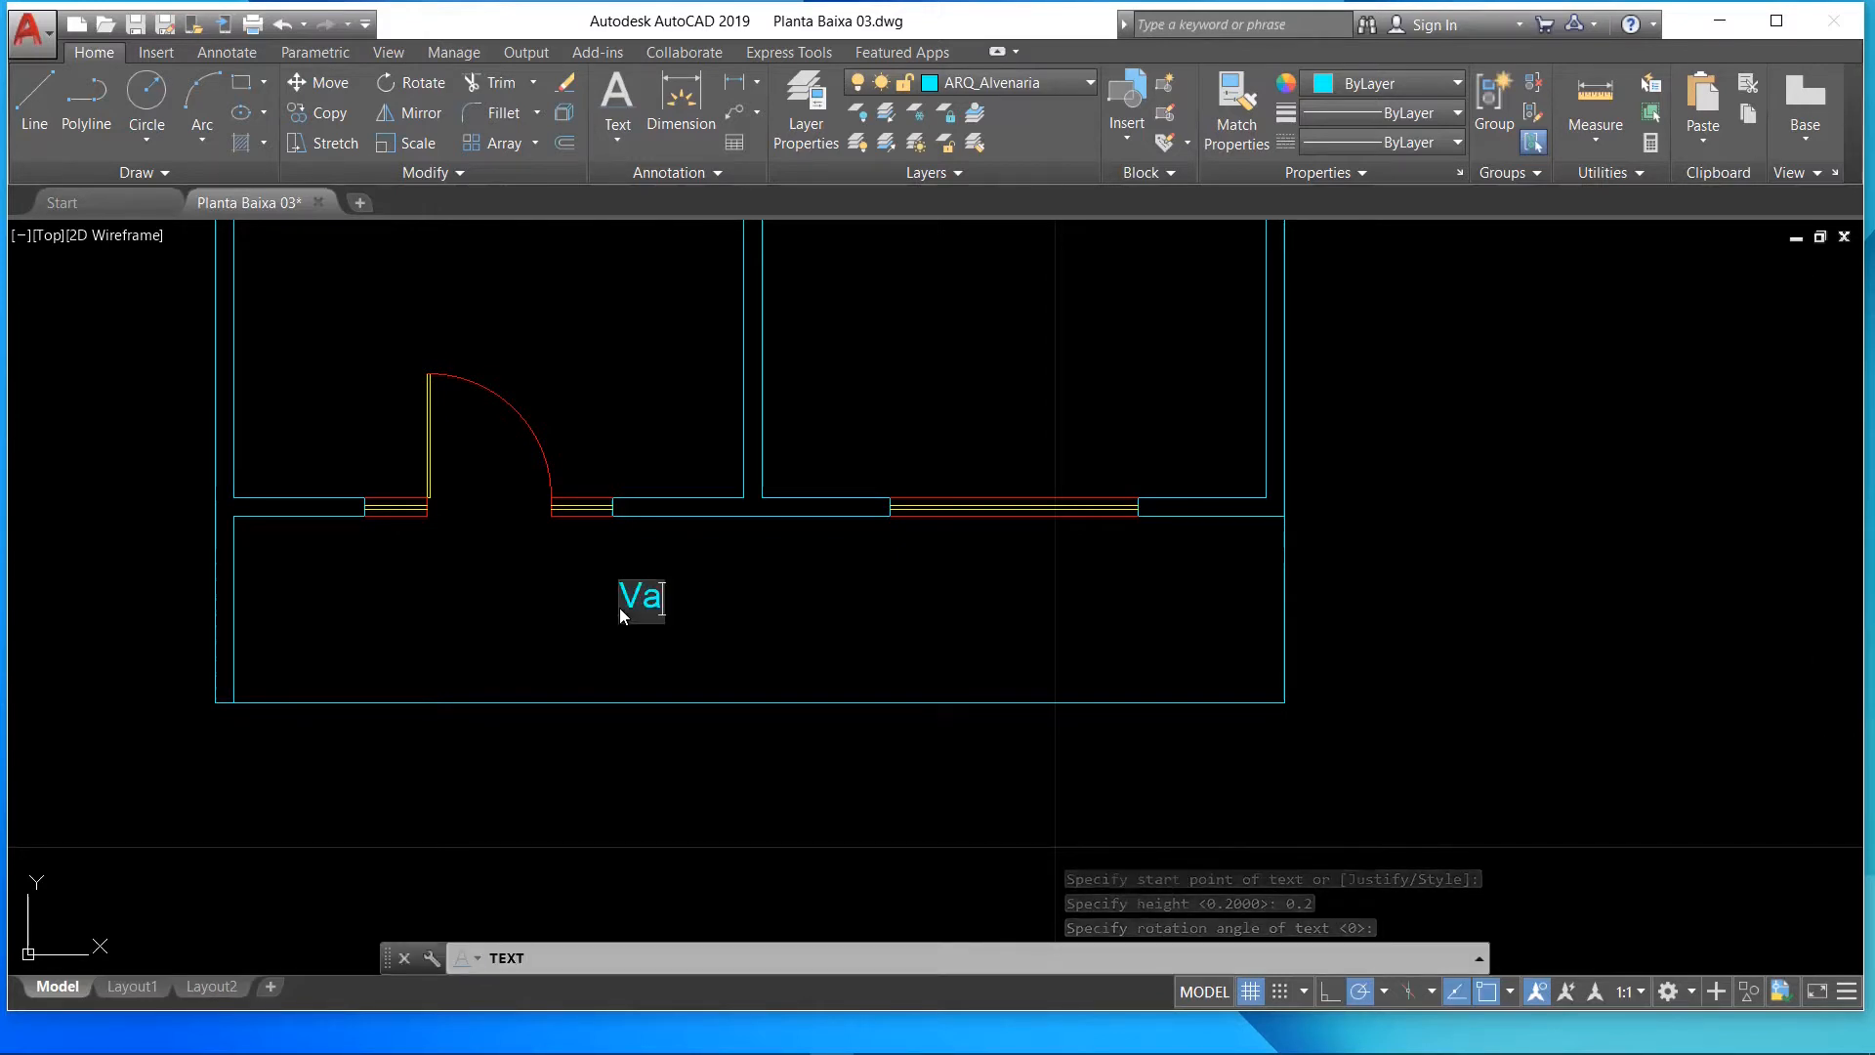
pyautogui.write('randa')
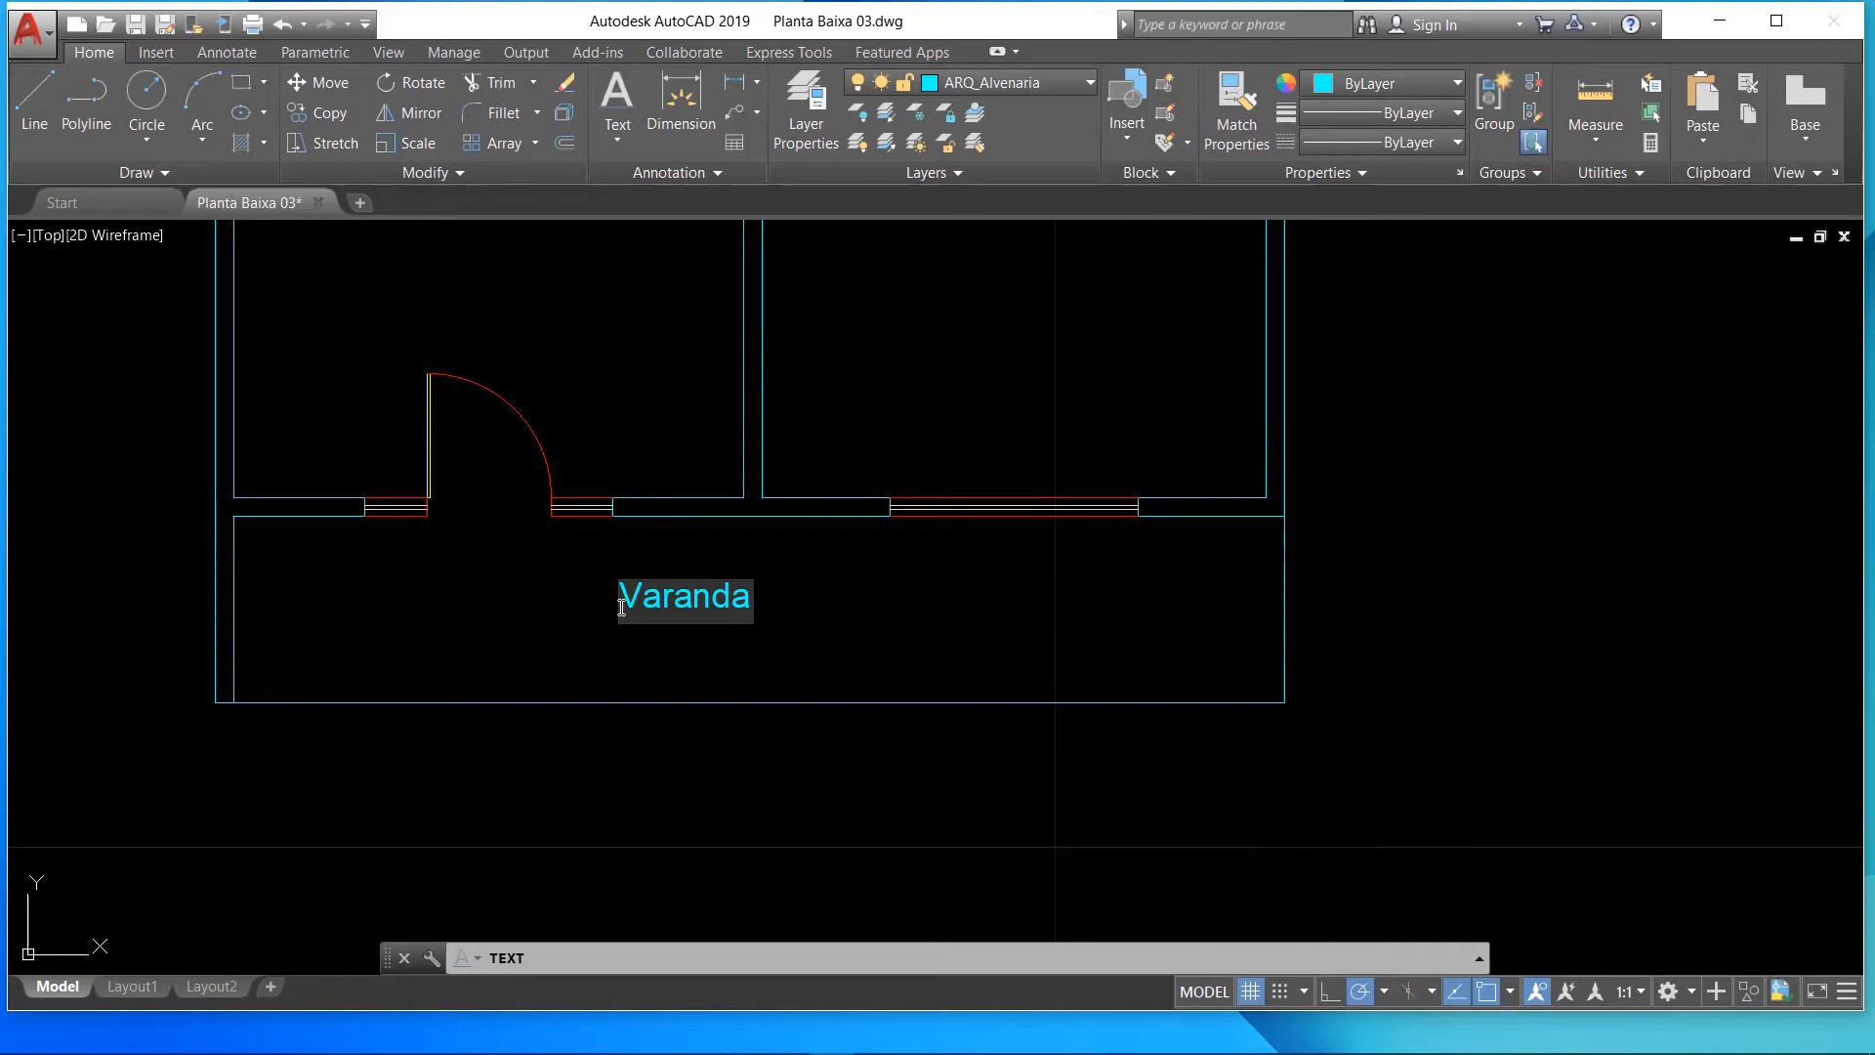
pyautogui.press('Return')
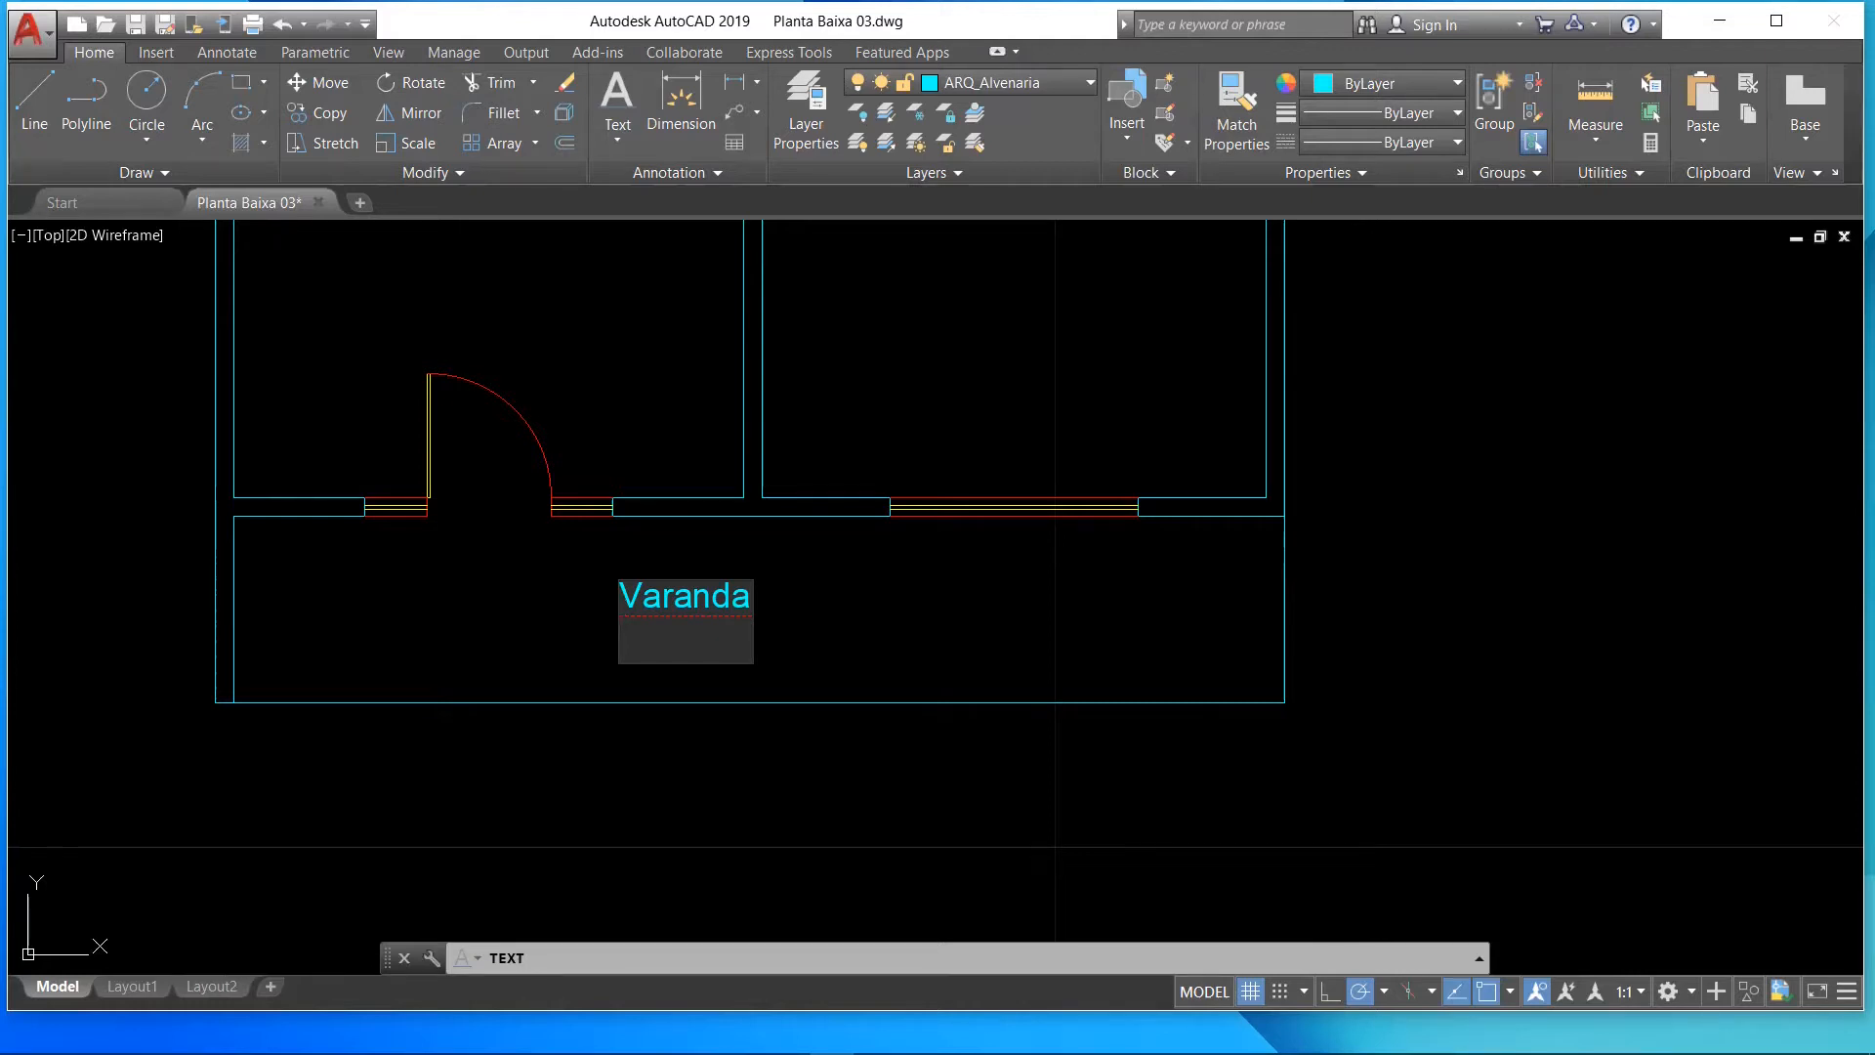
pyautogui.press('Return')
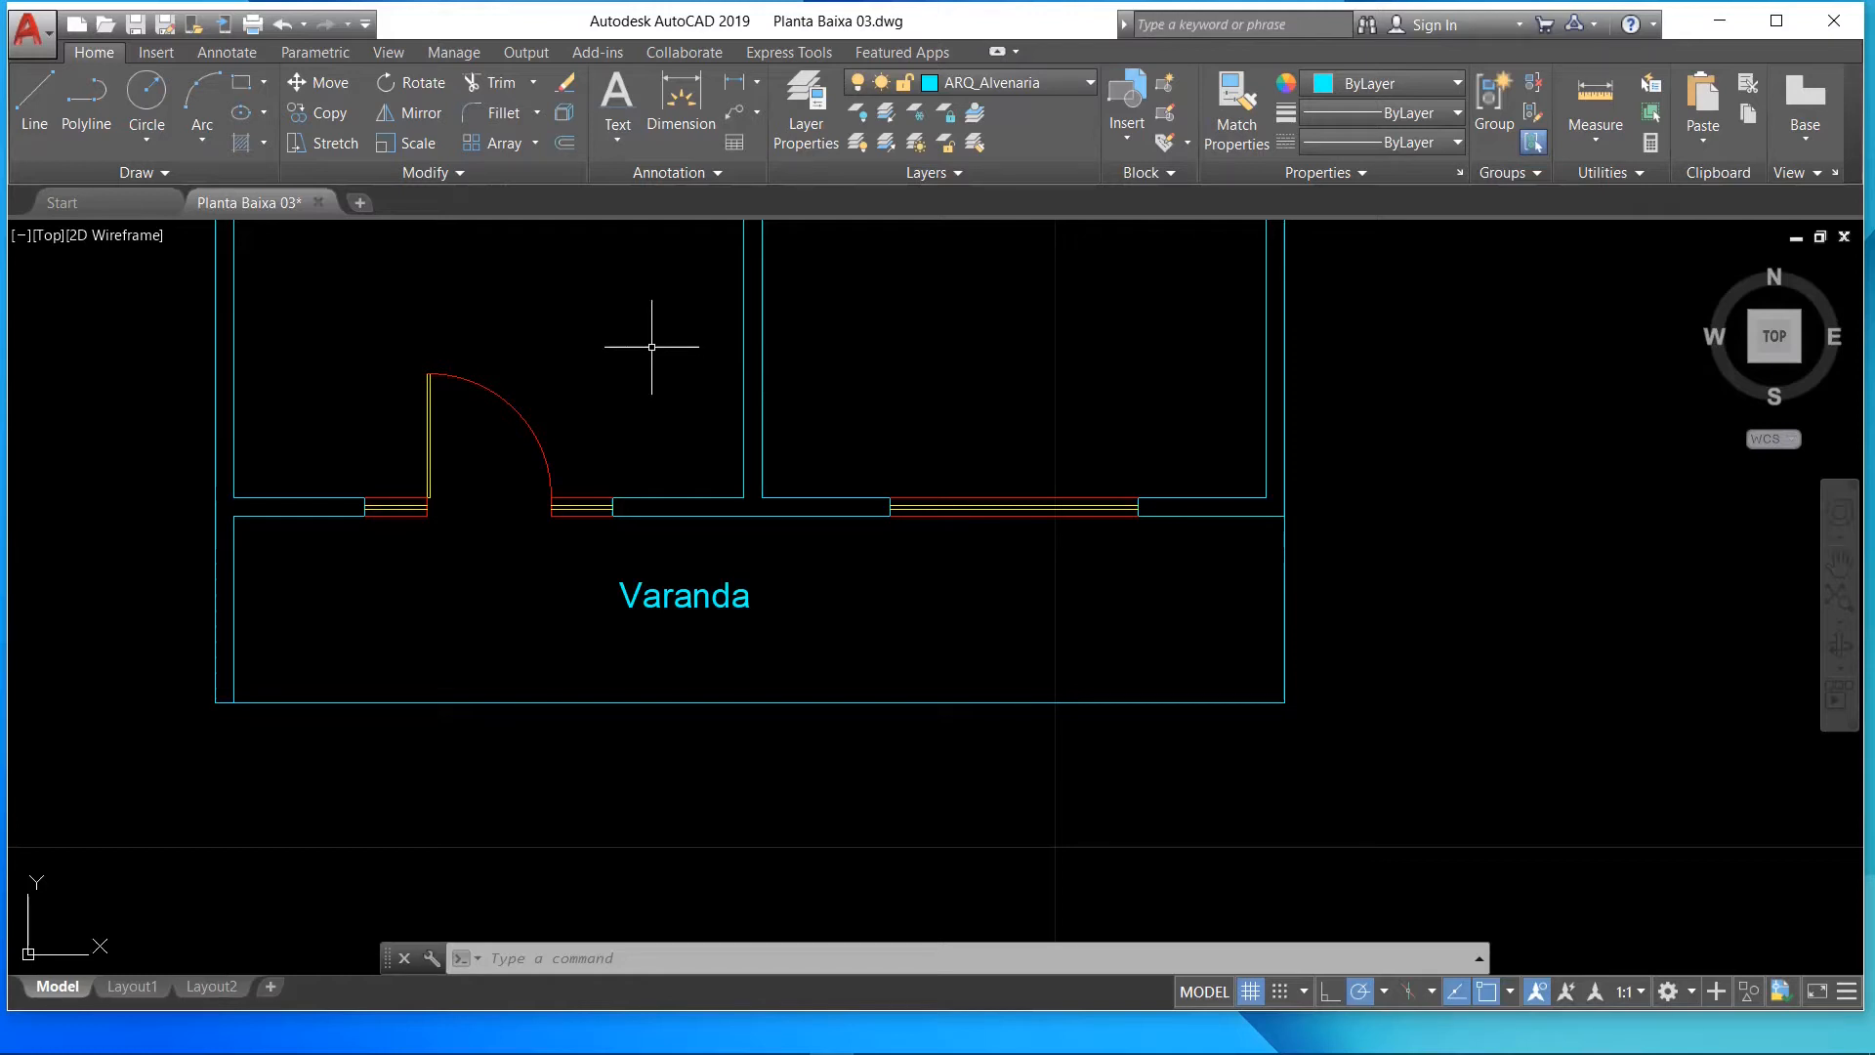
# - Create a new layer named ARQ_Texto and set its color to white
pyautogui.click(802, 117)
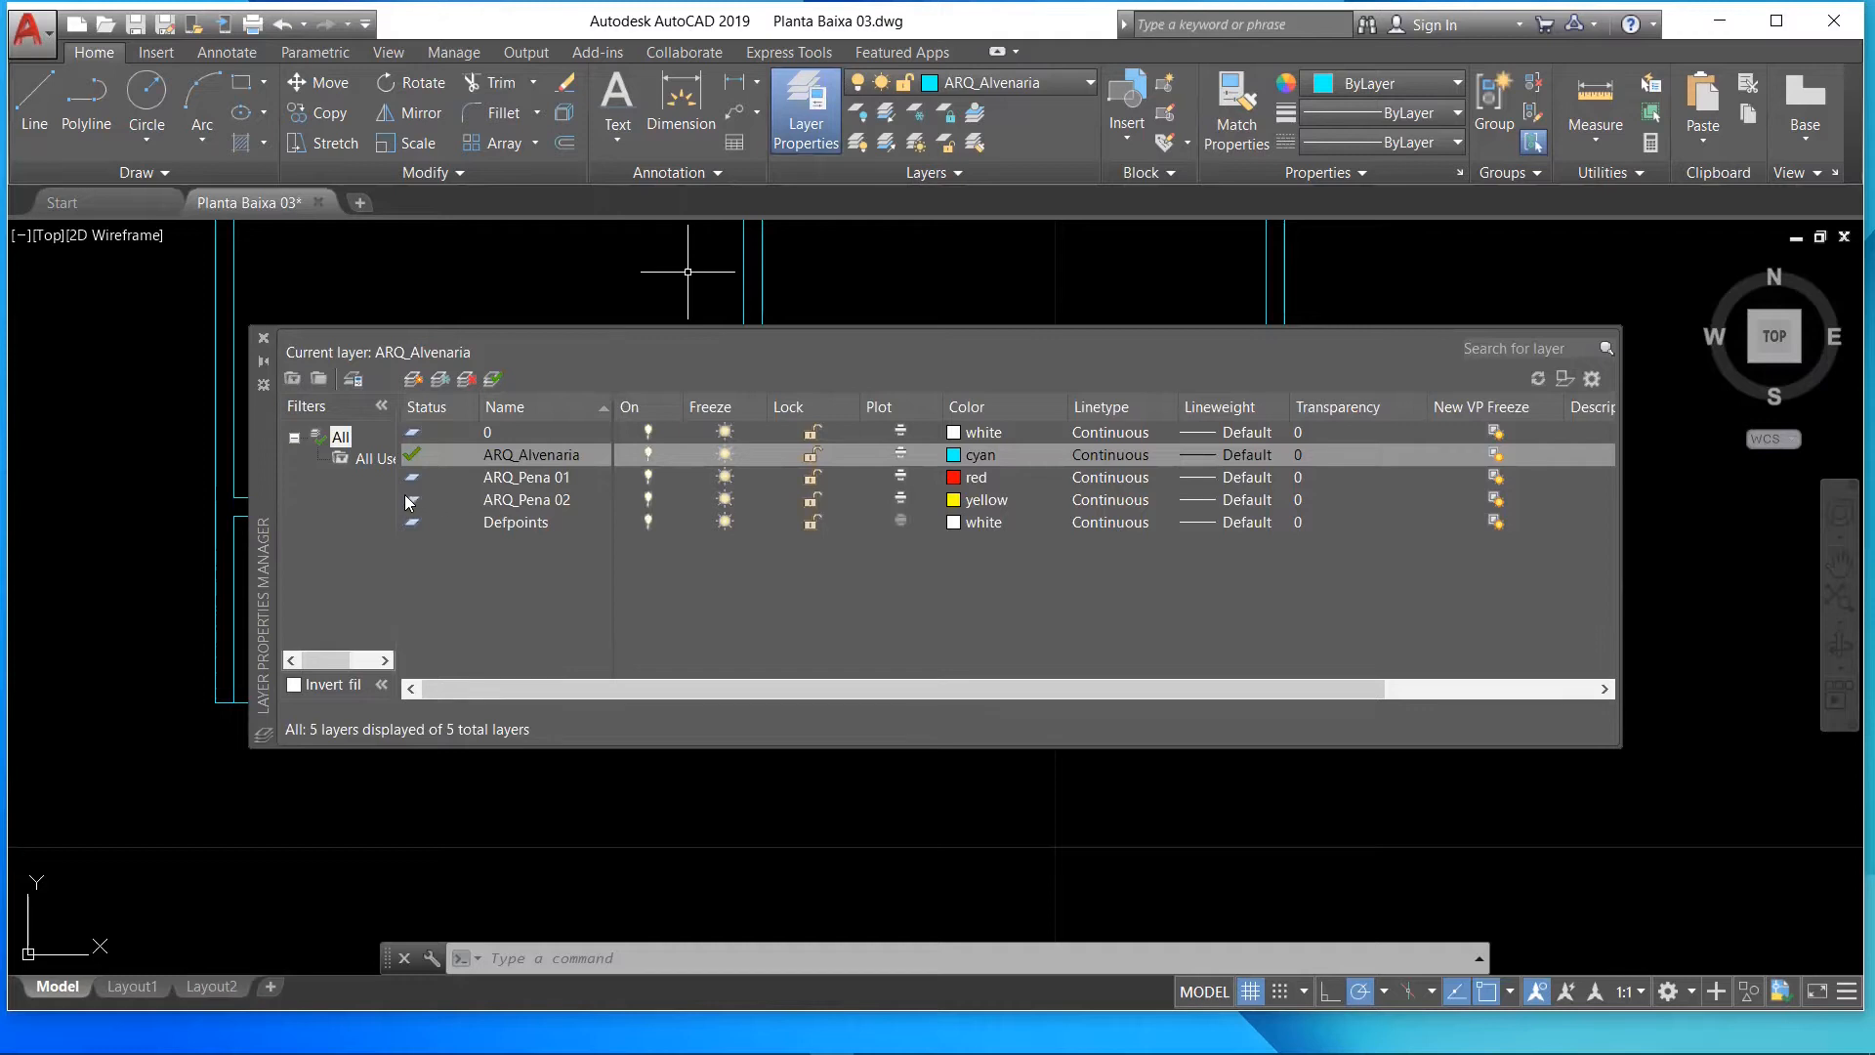
pyautogui.click(414, 379)
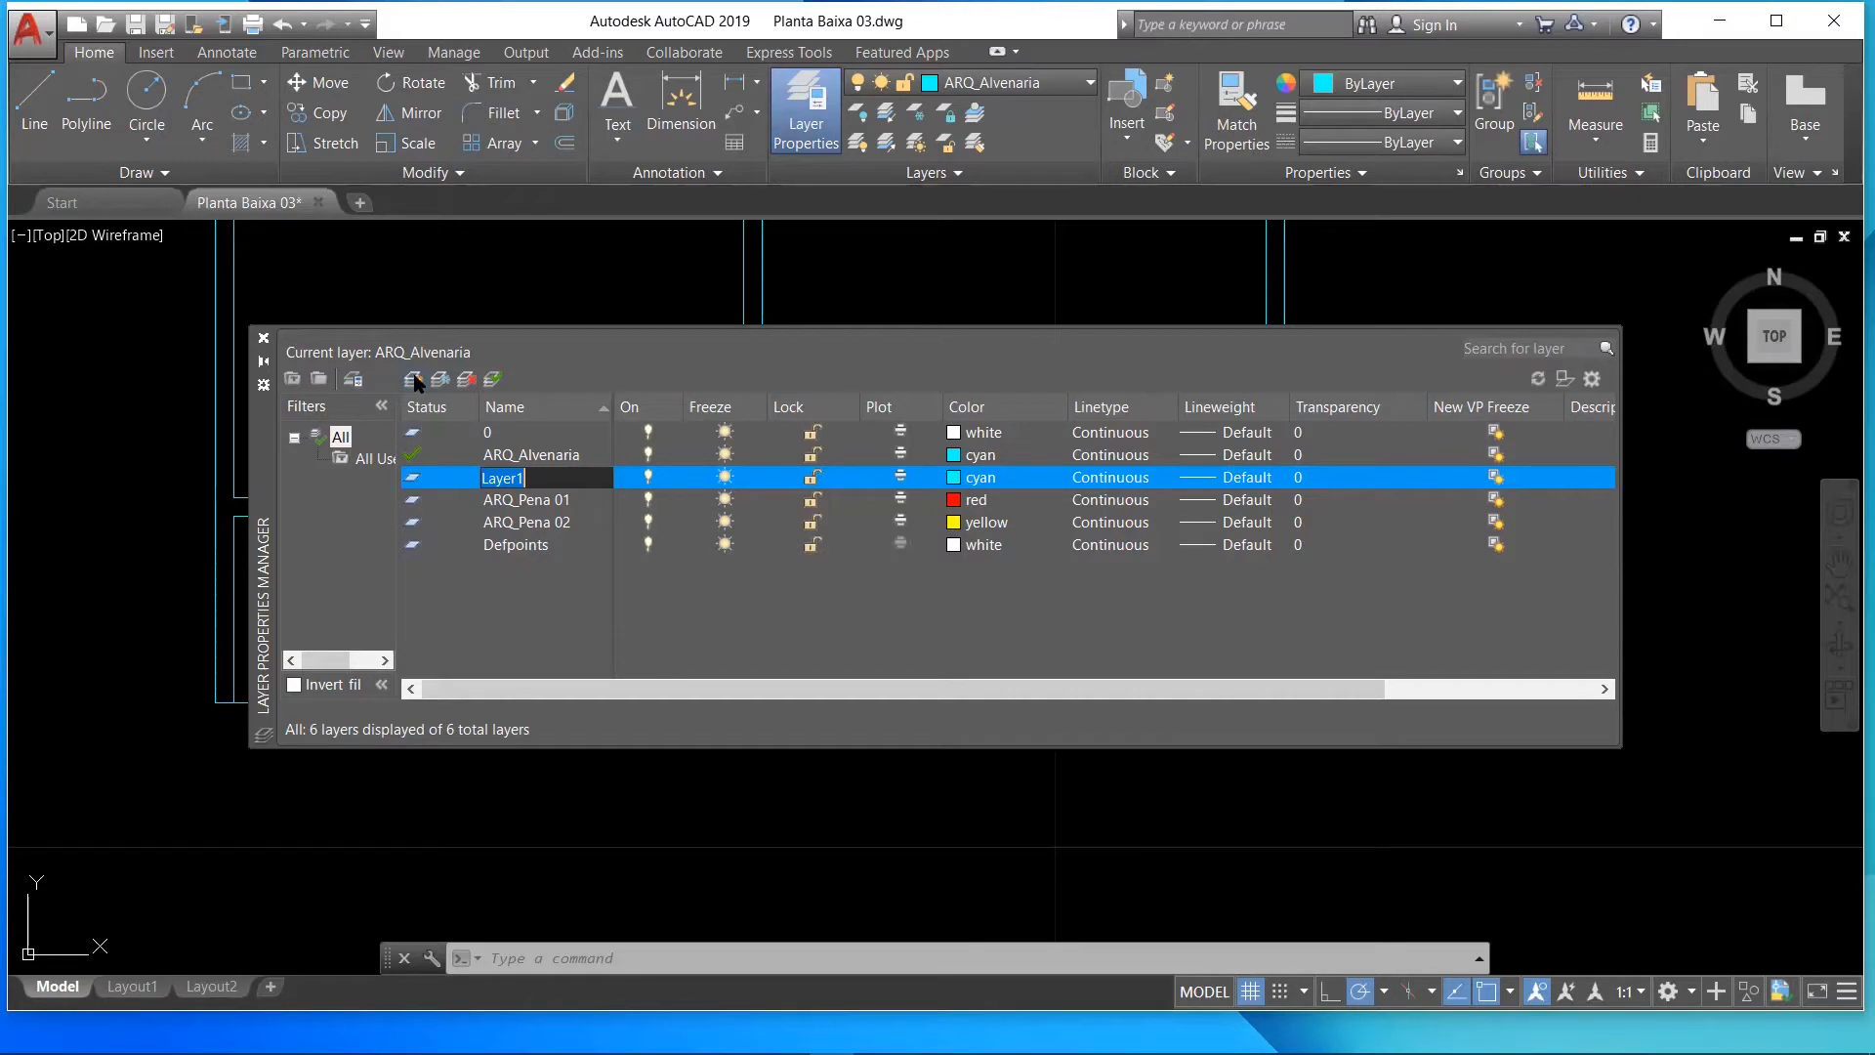
pyautogui.write('ARQ_Texto')
pyautogui.click(961, 479)
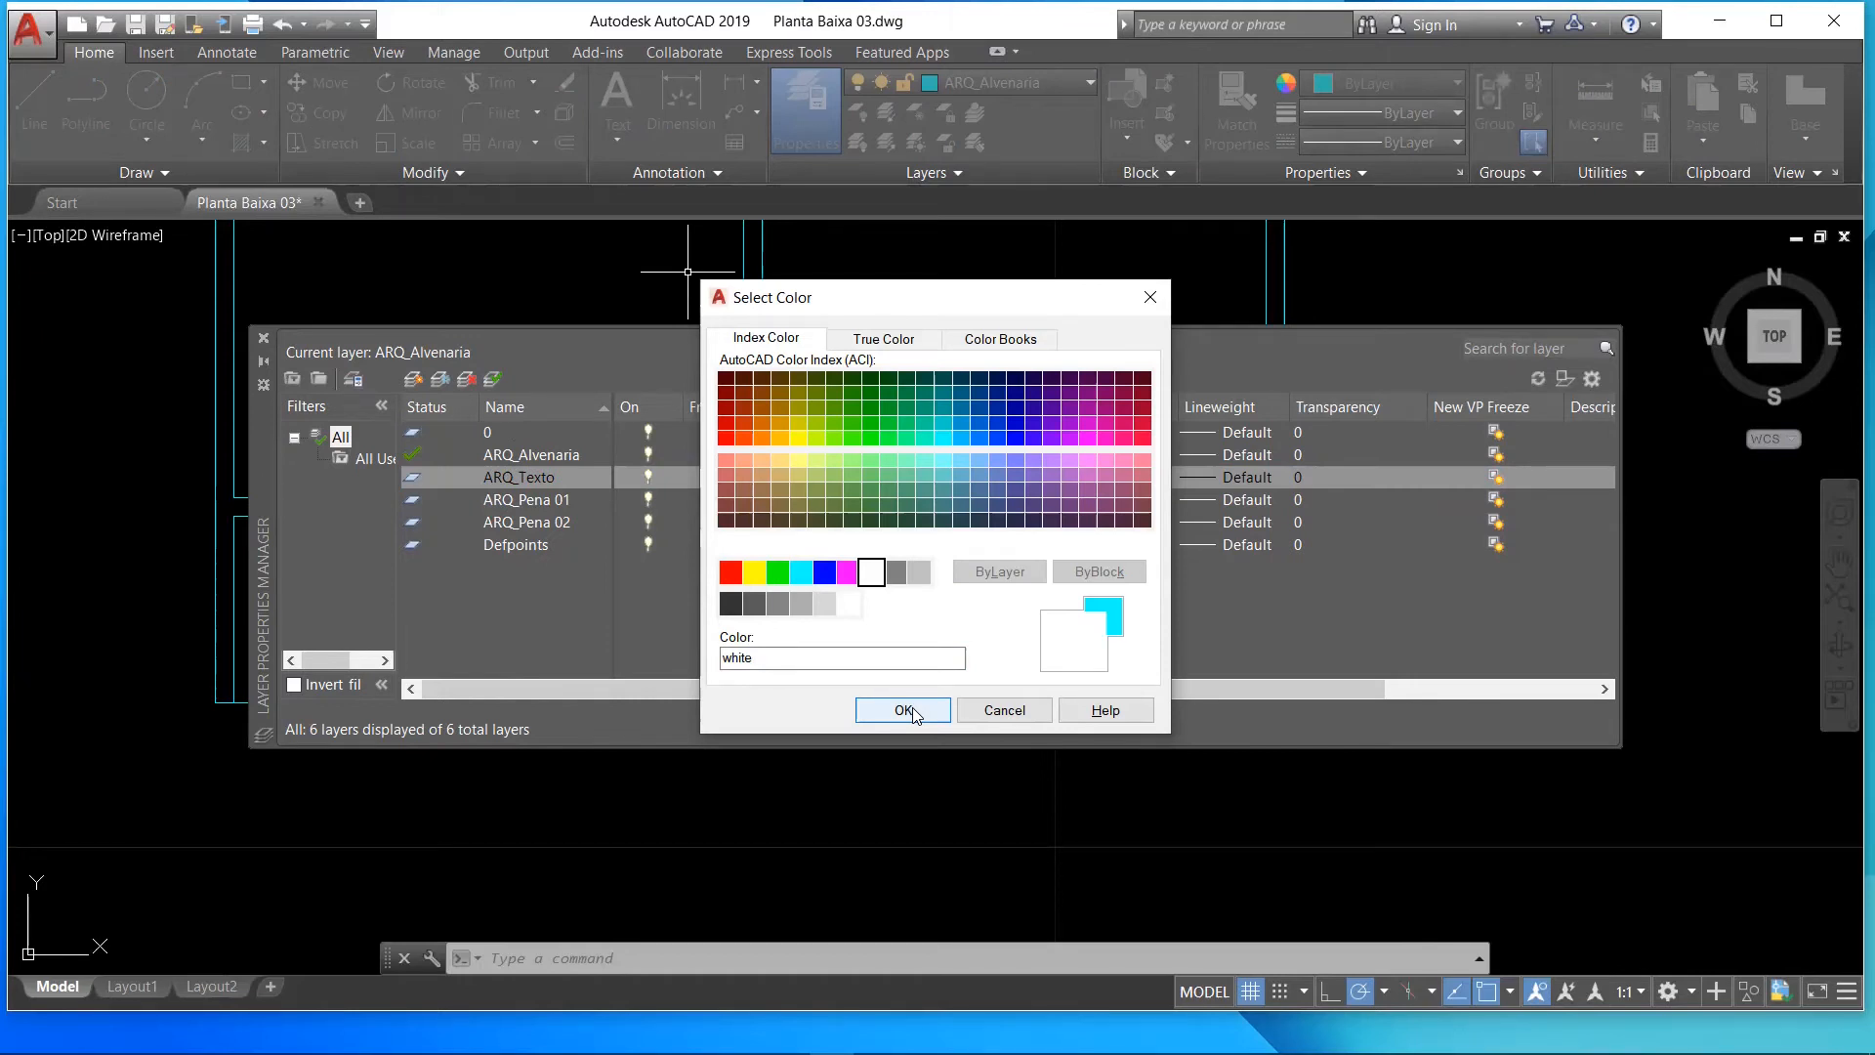
pyautogui.click(904, 709)
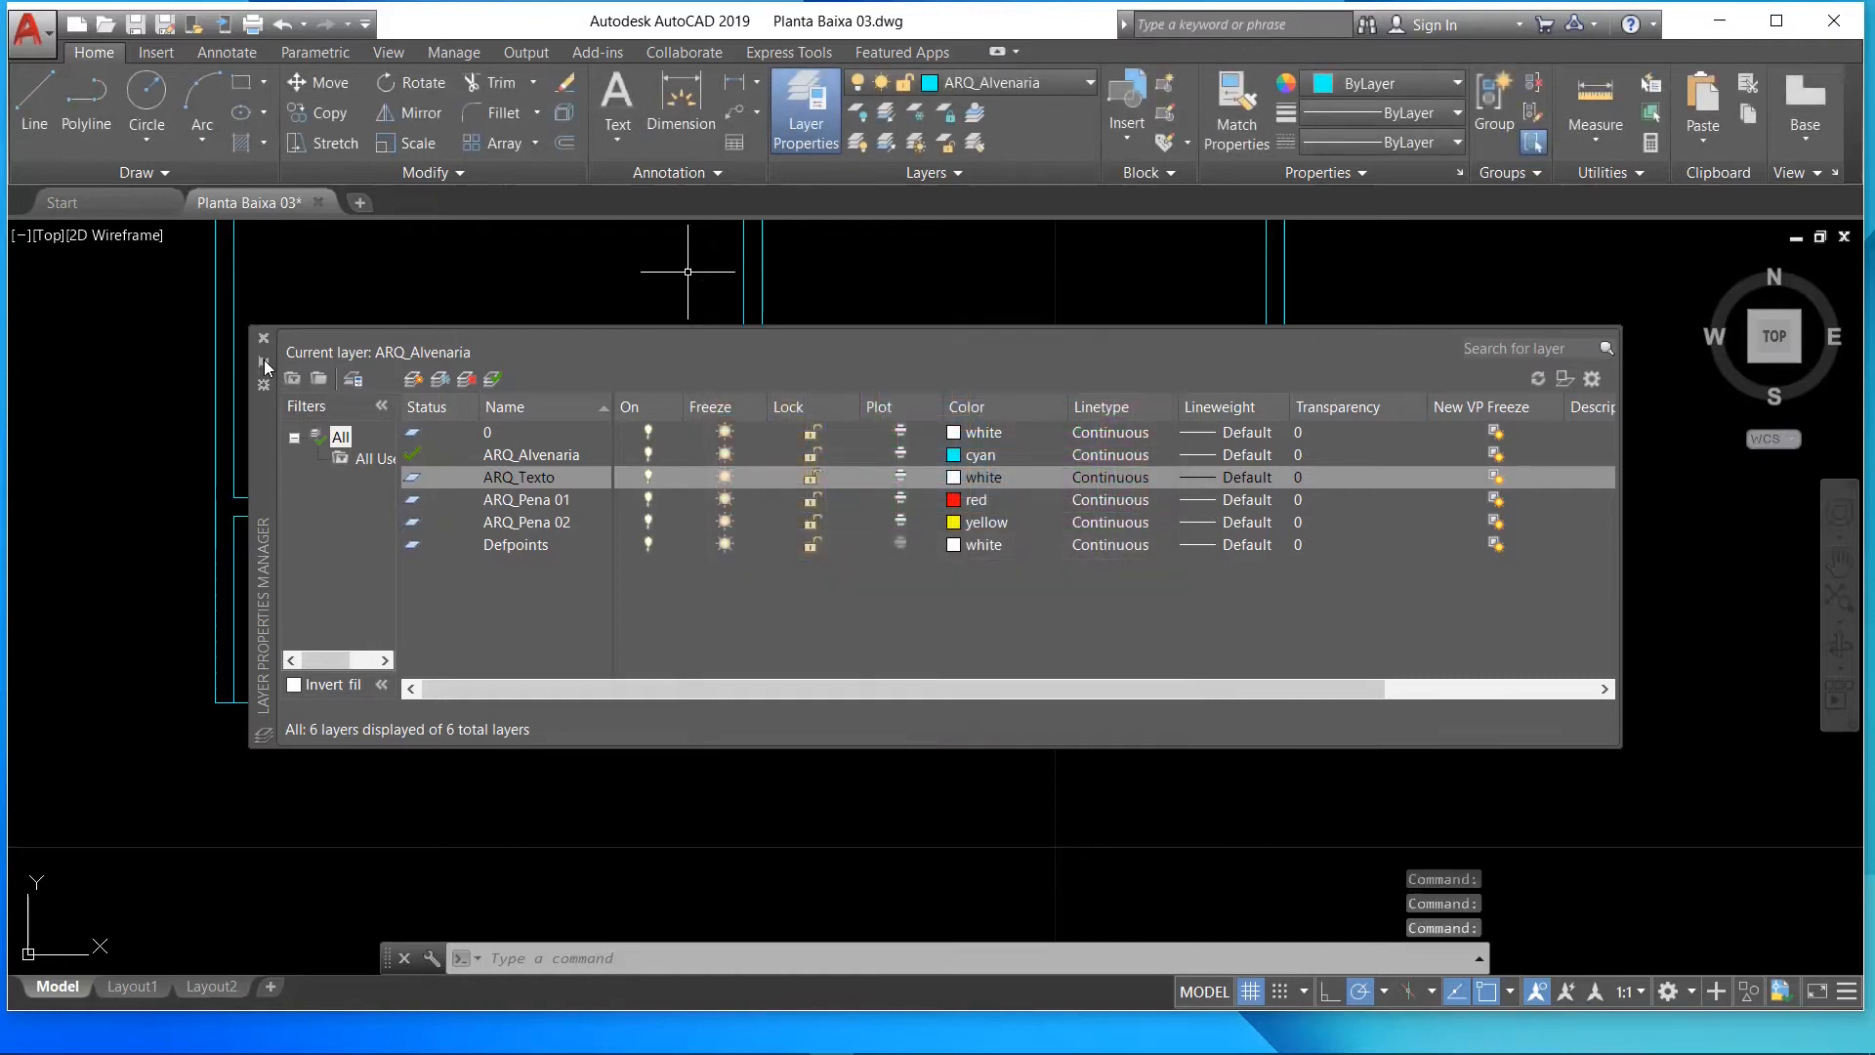
pyautogui.click(263, 342)
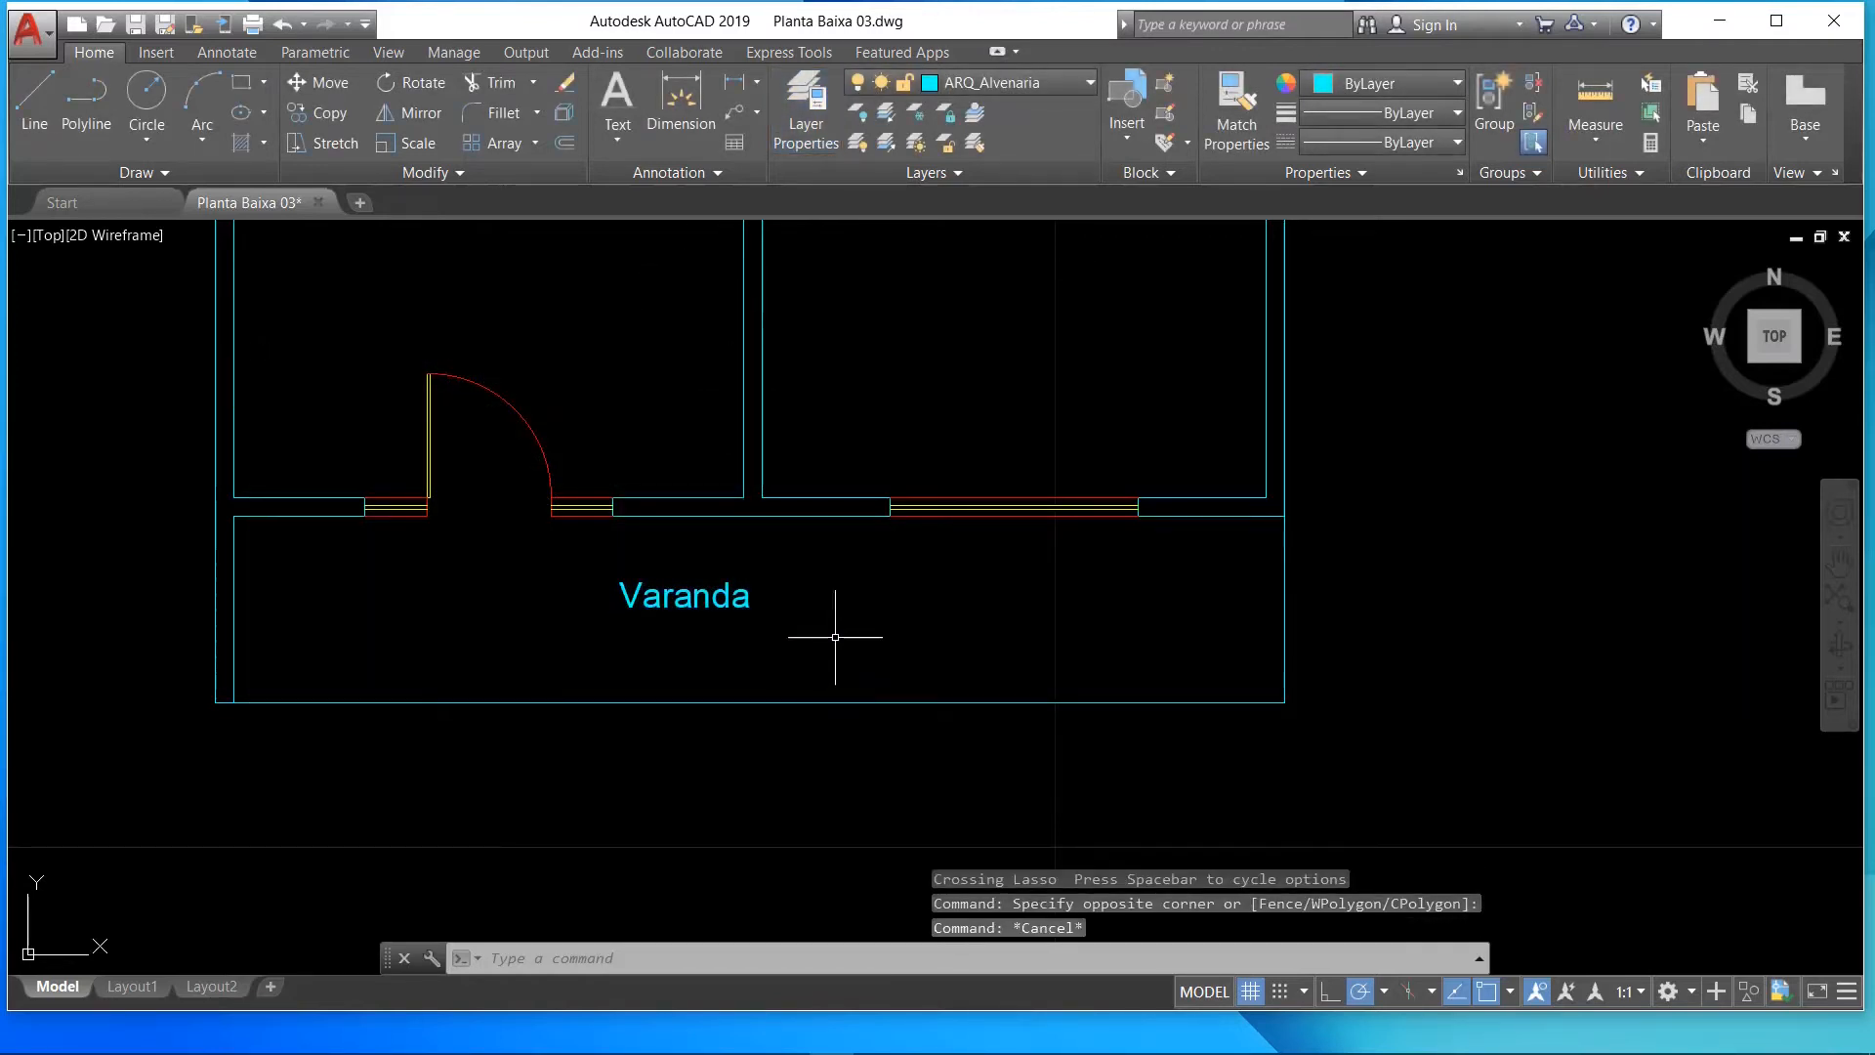
pyautogui.click(835, 636)
pyautogui.click(514, 549)
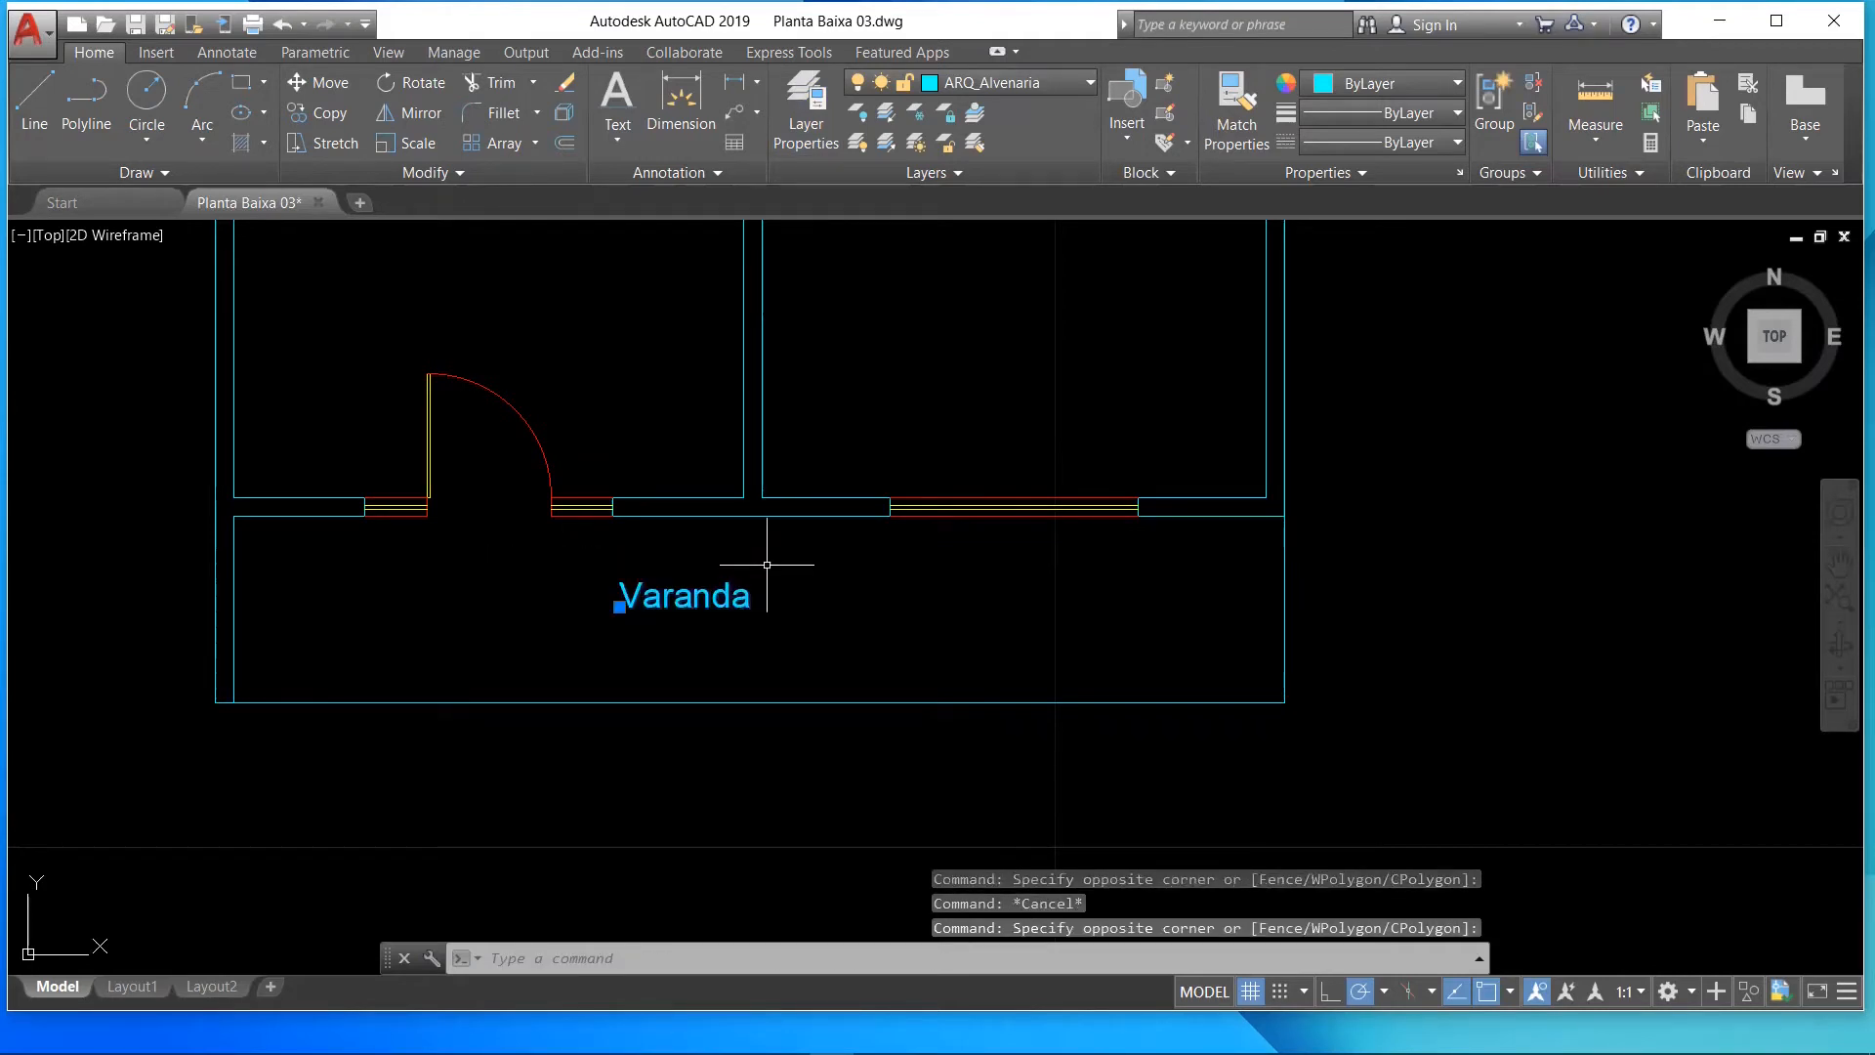
pyautogui.press('Escape')
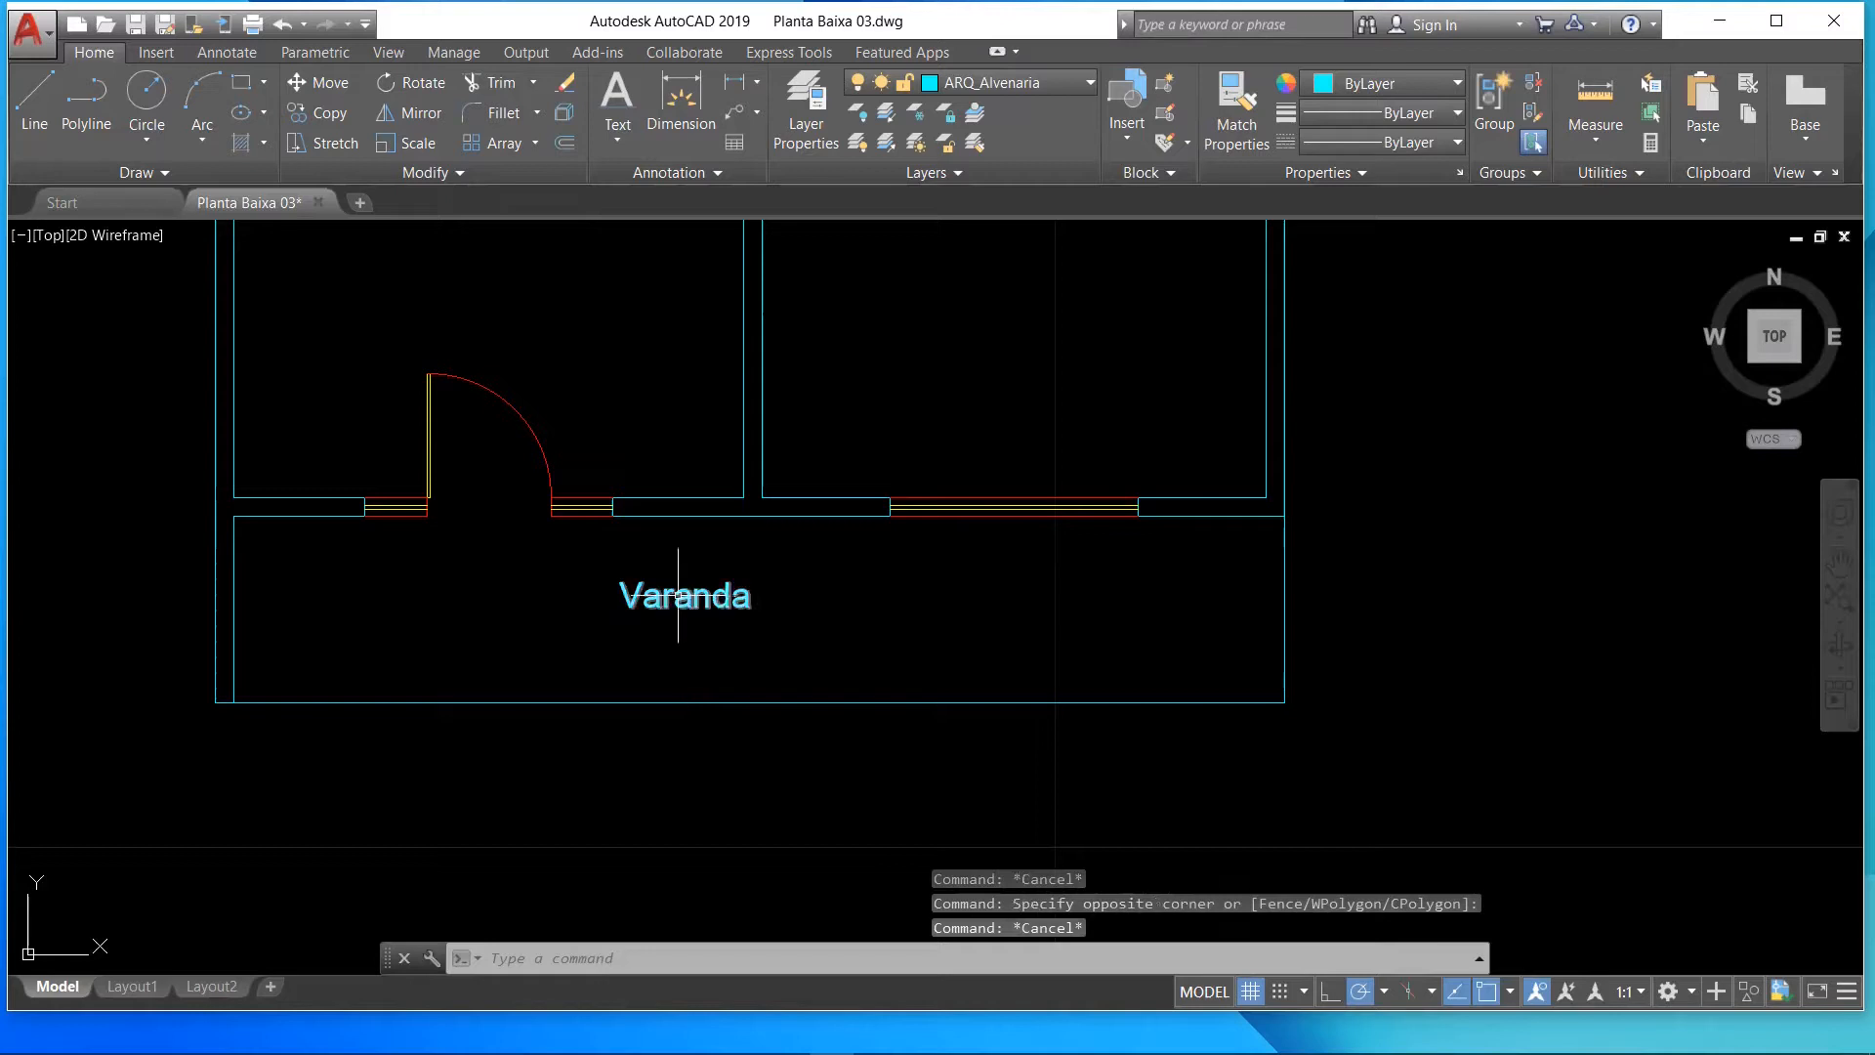
# - Assign the "Varanda" porch text to the ARQ_Texto layer and clear the selection
pyautogui.click(660, 596)
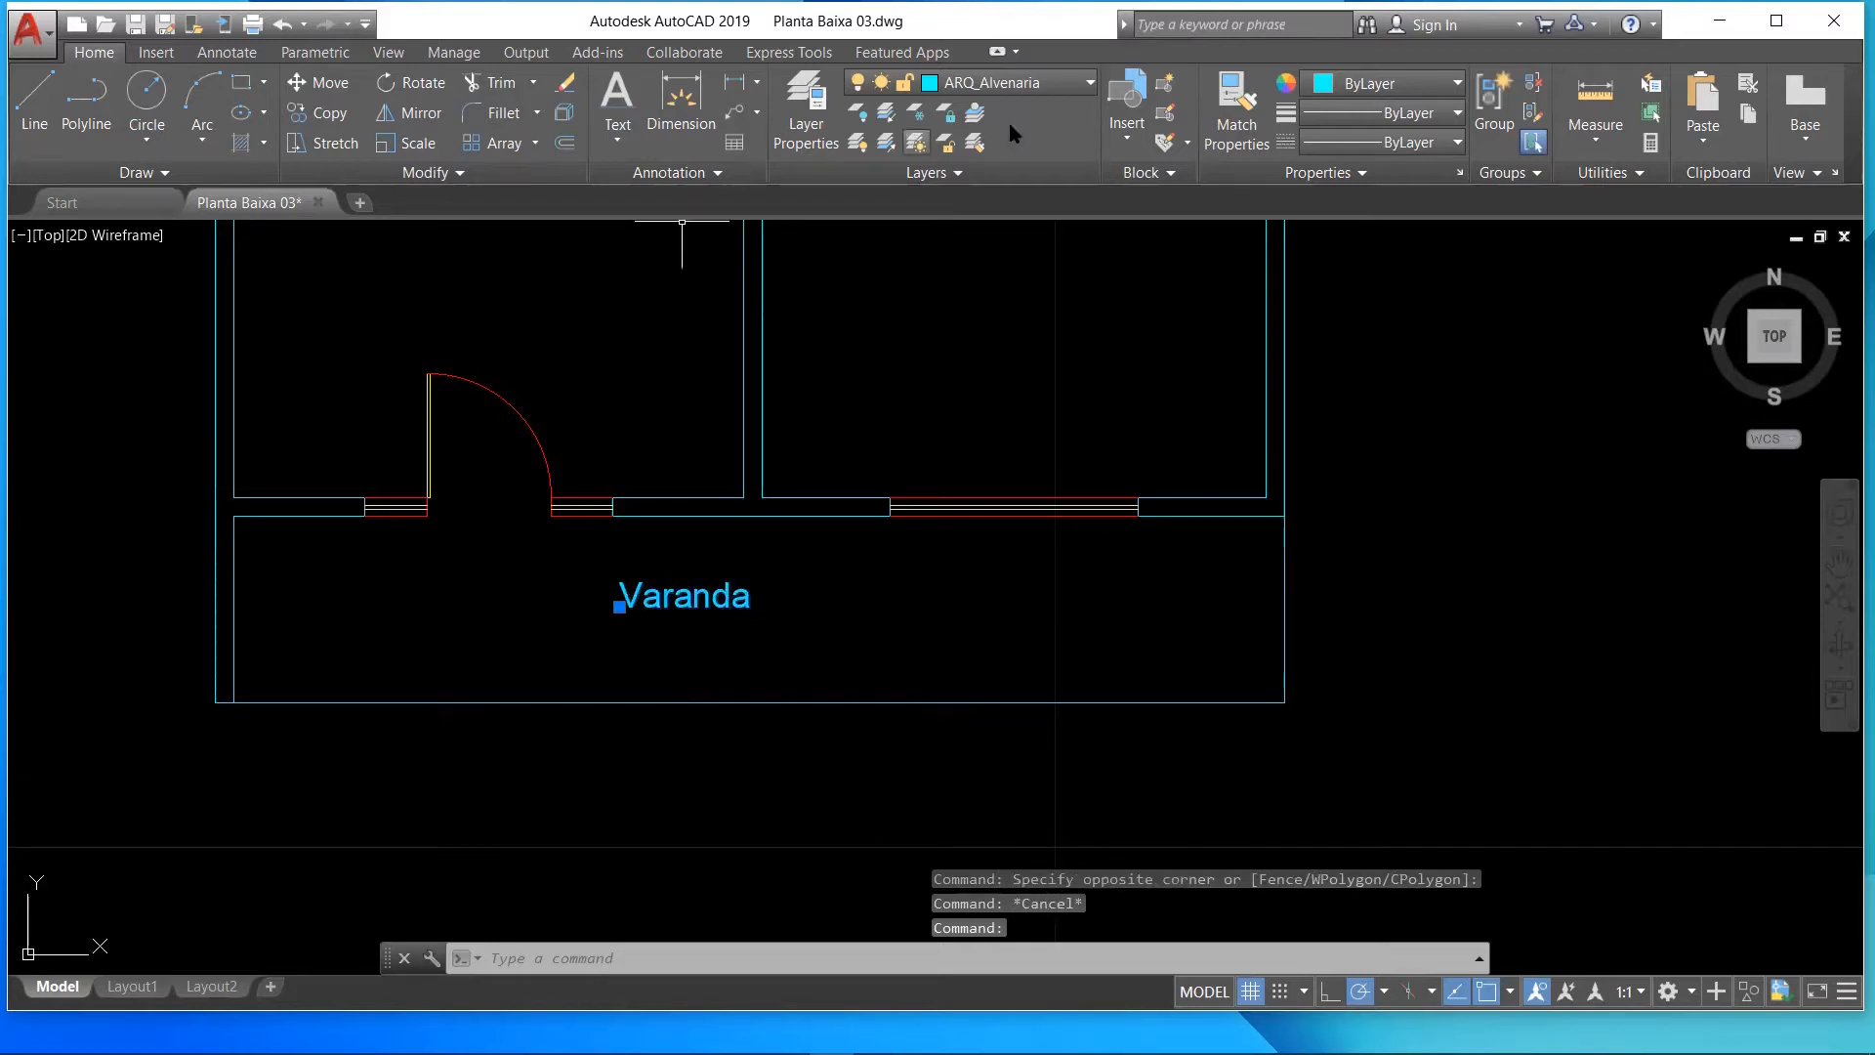
pyautogui.click(1091, 85)
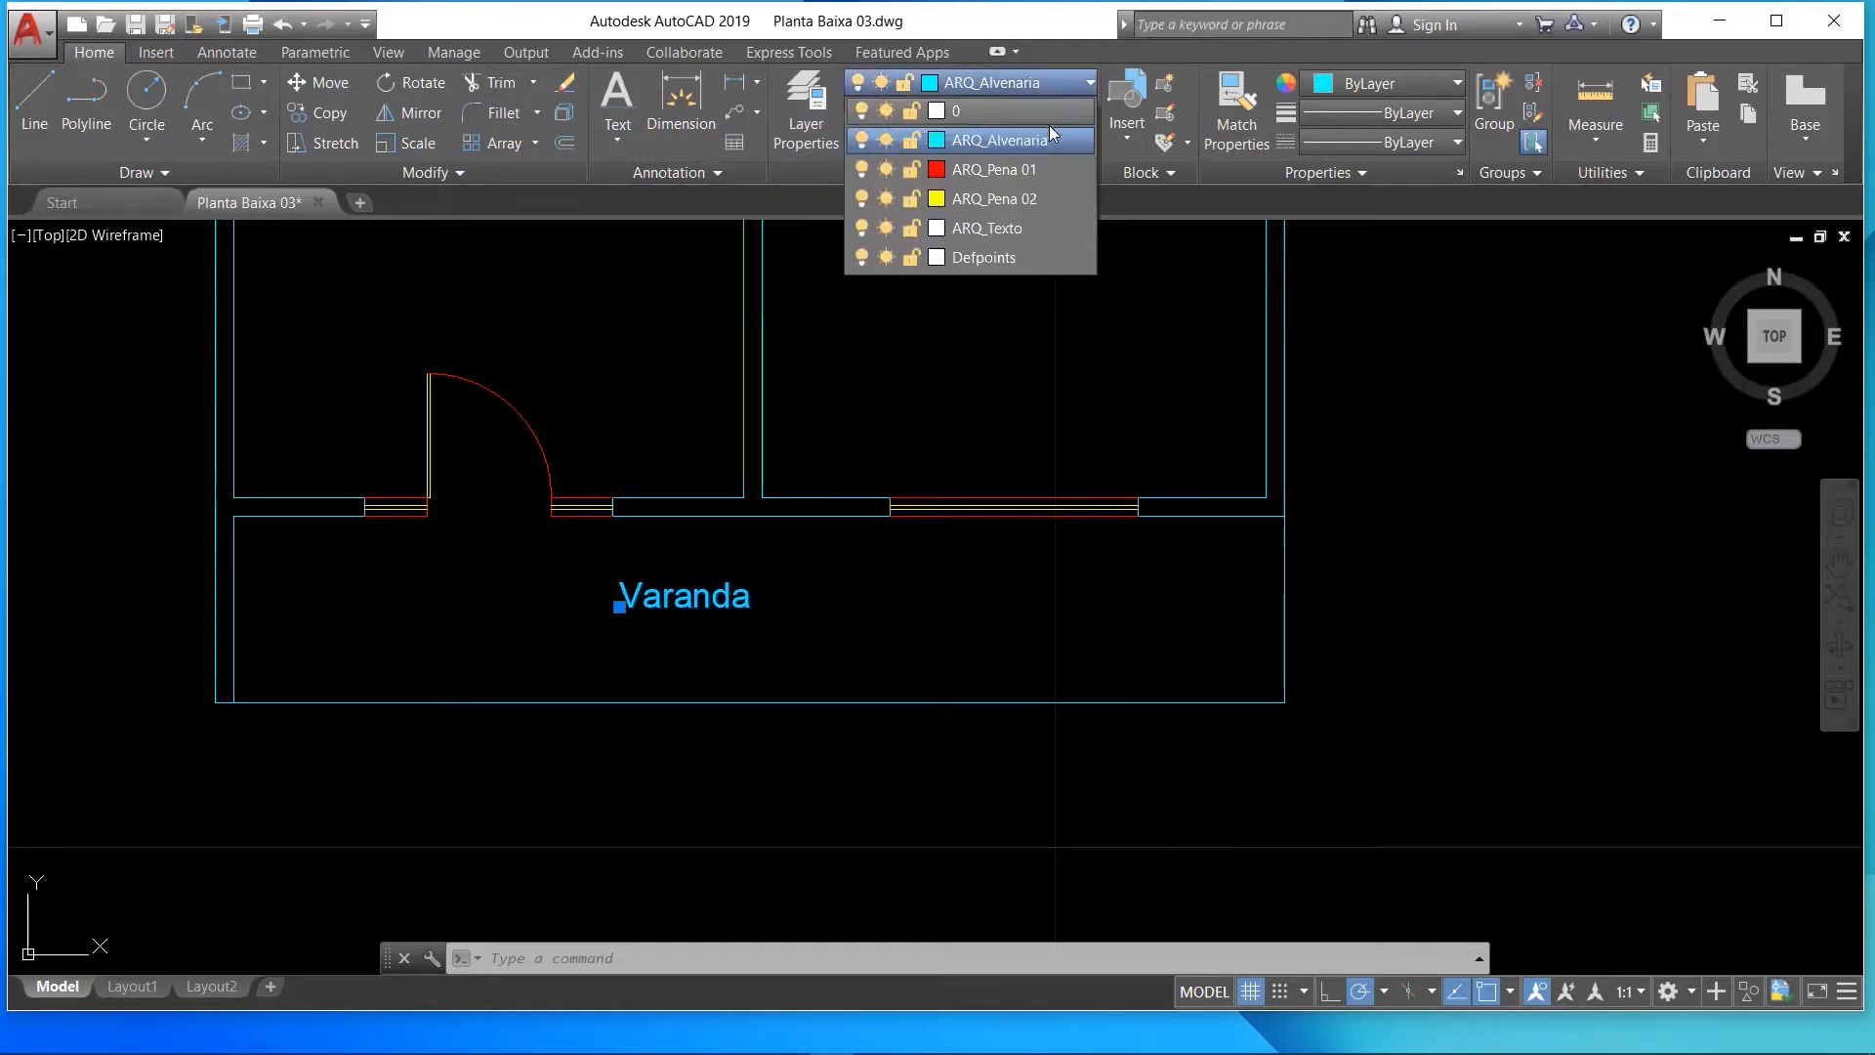
pyautogui.click(1015, 228)
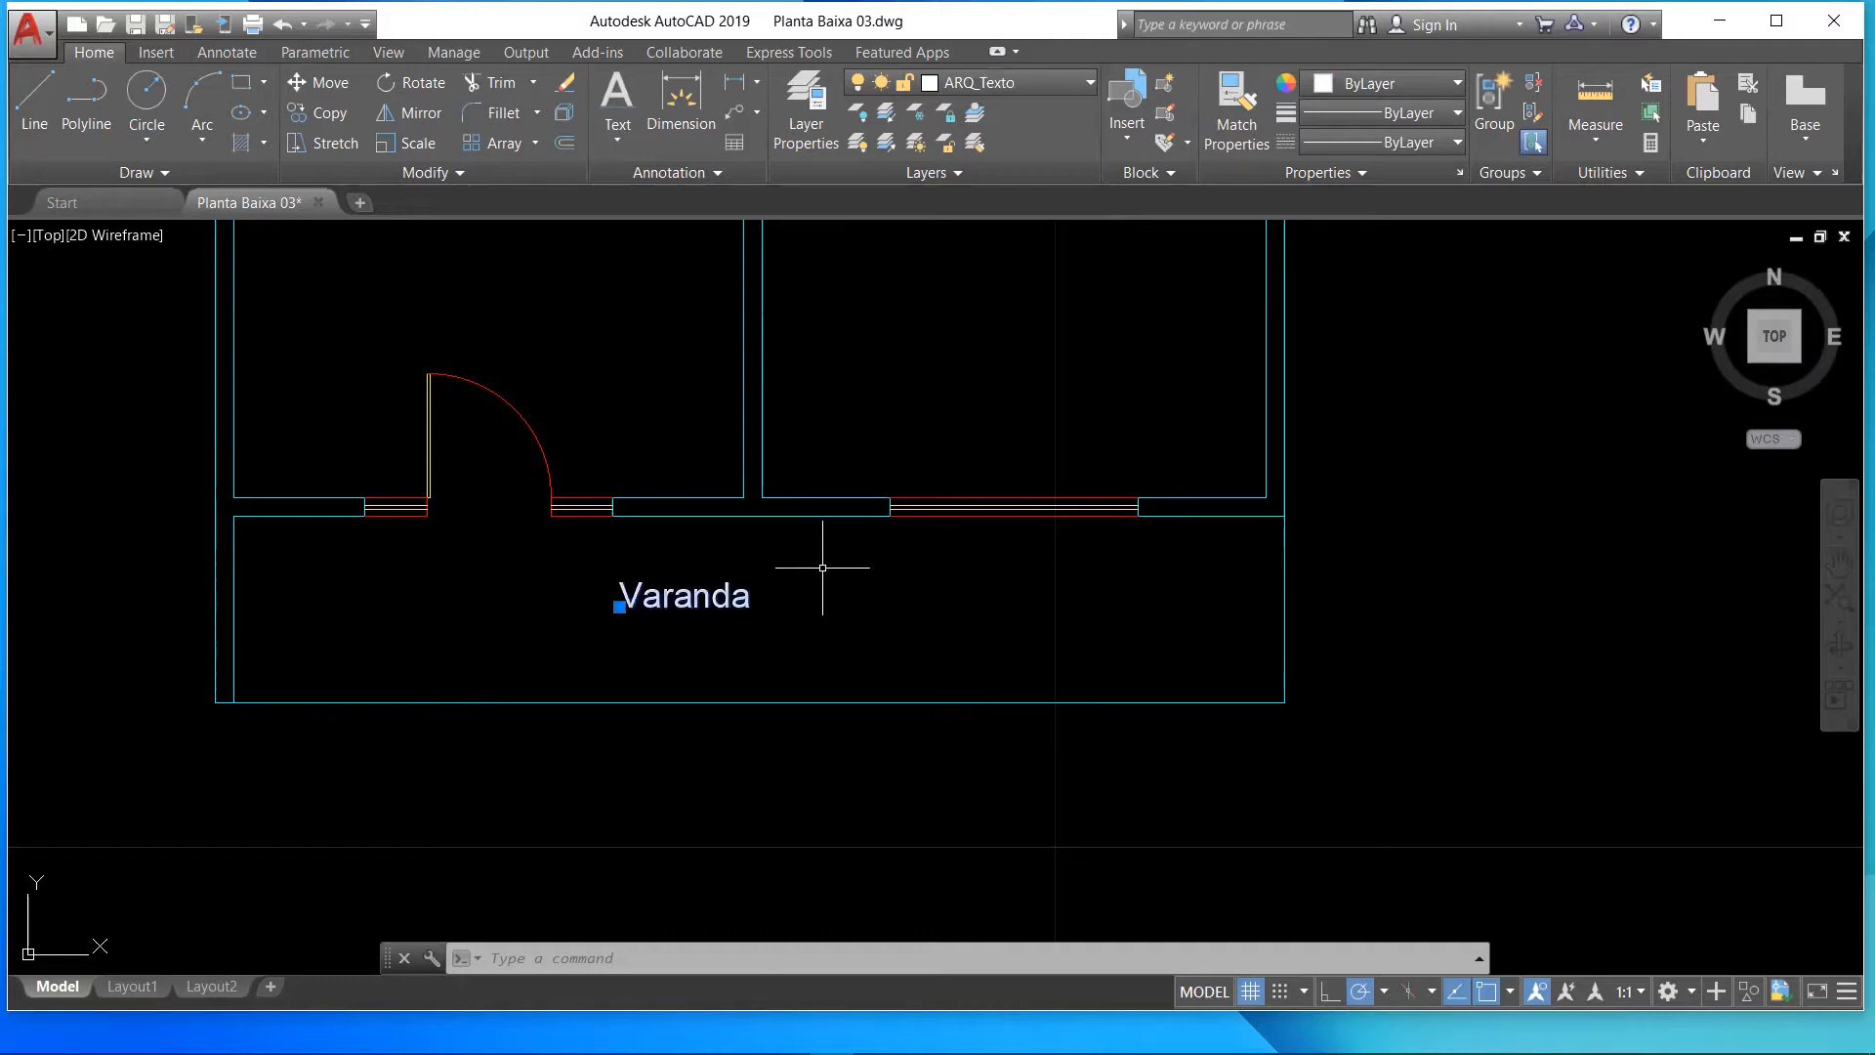
pyautogui.press('Escape')
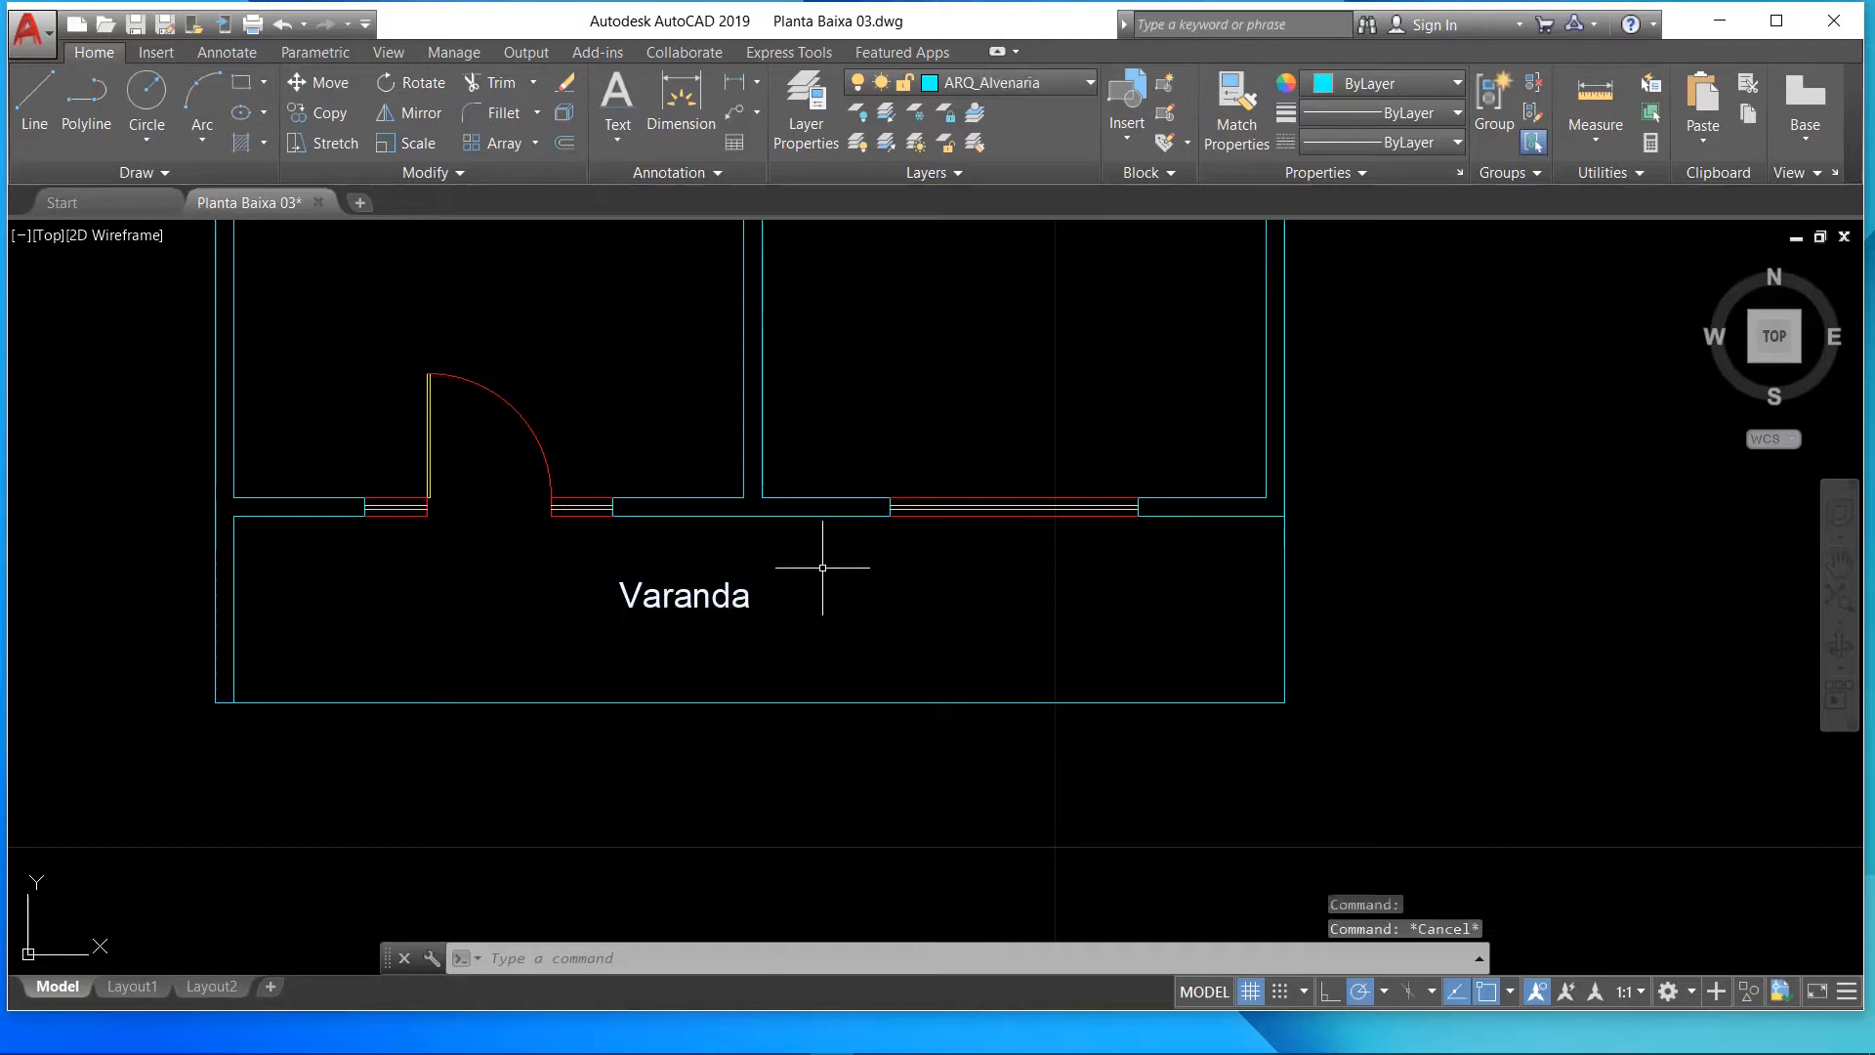
pyautogui.scroll(-5, 823, 567)
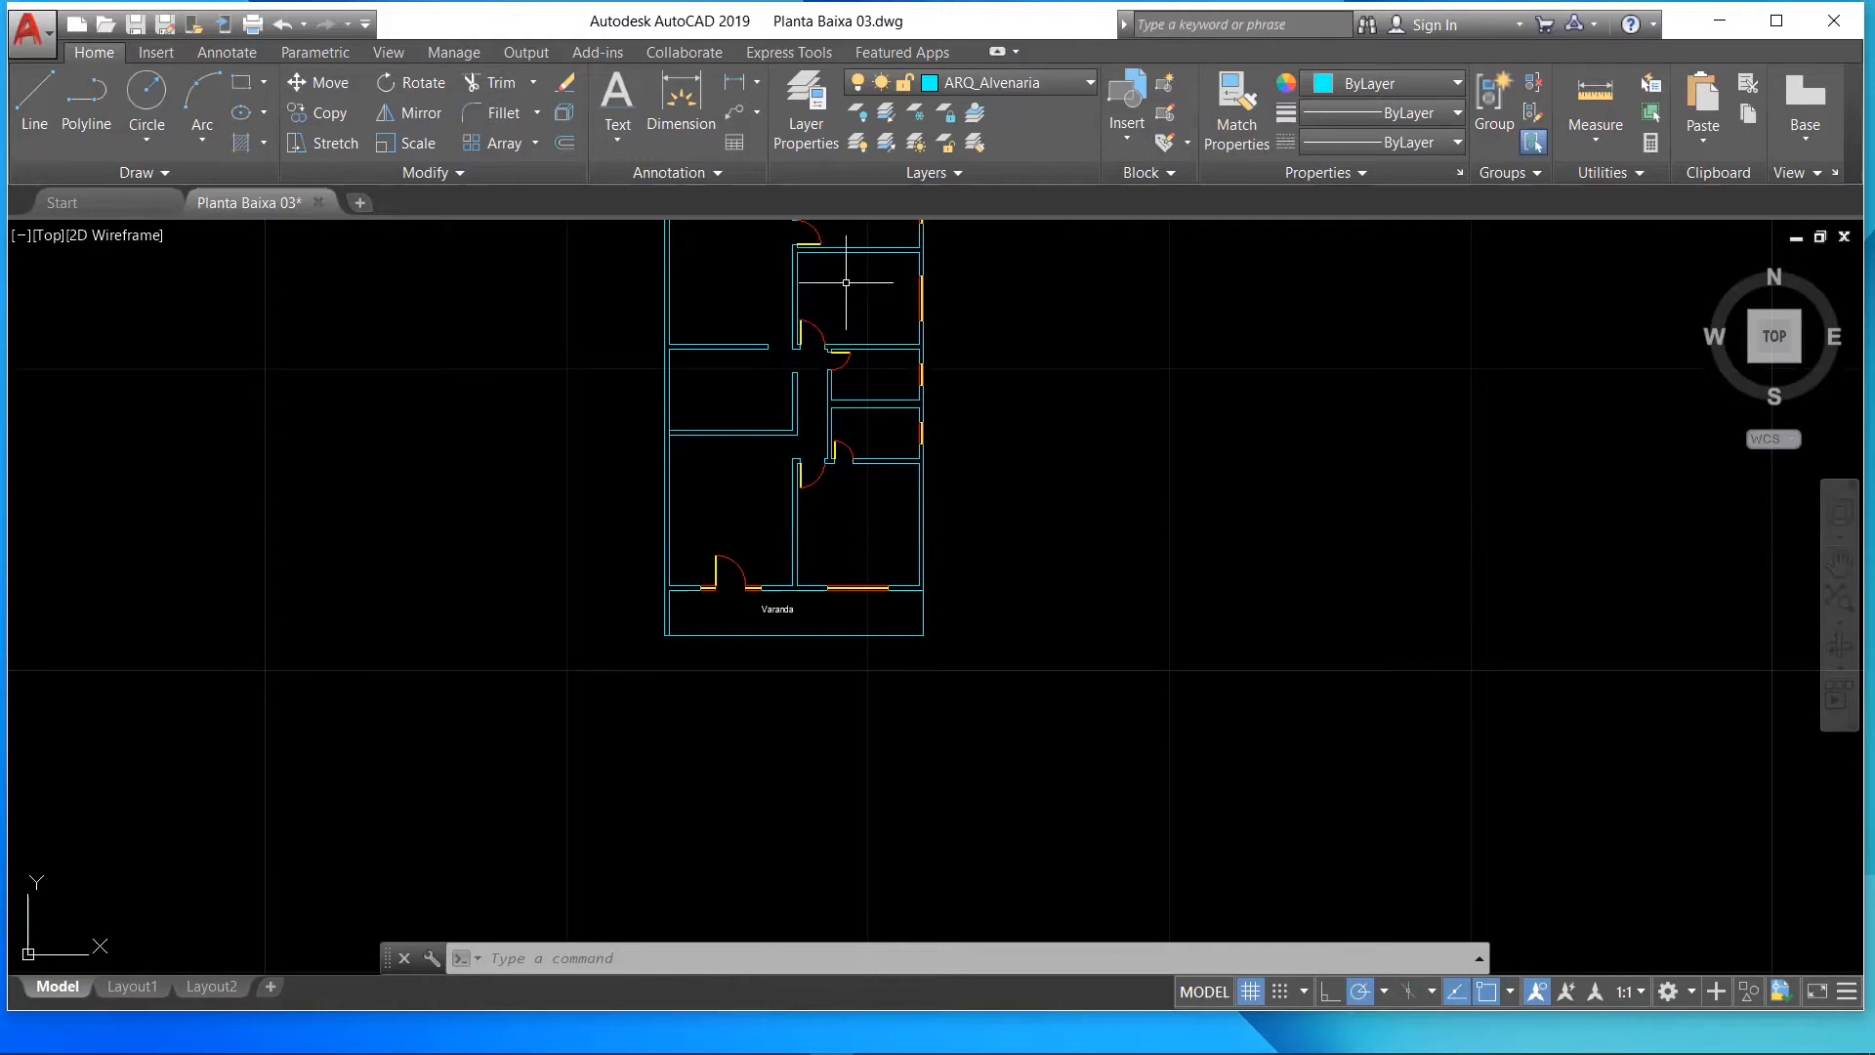
pyautogui.click(617, 143)
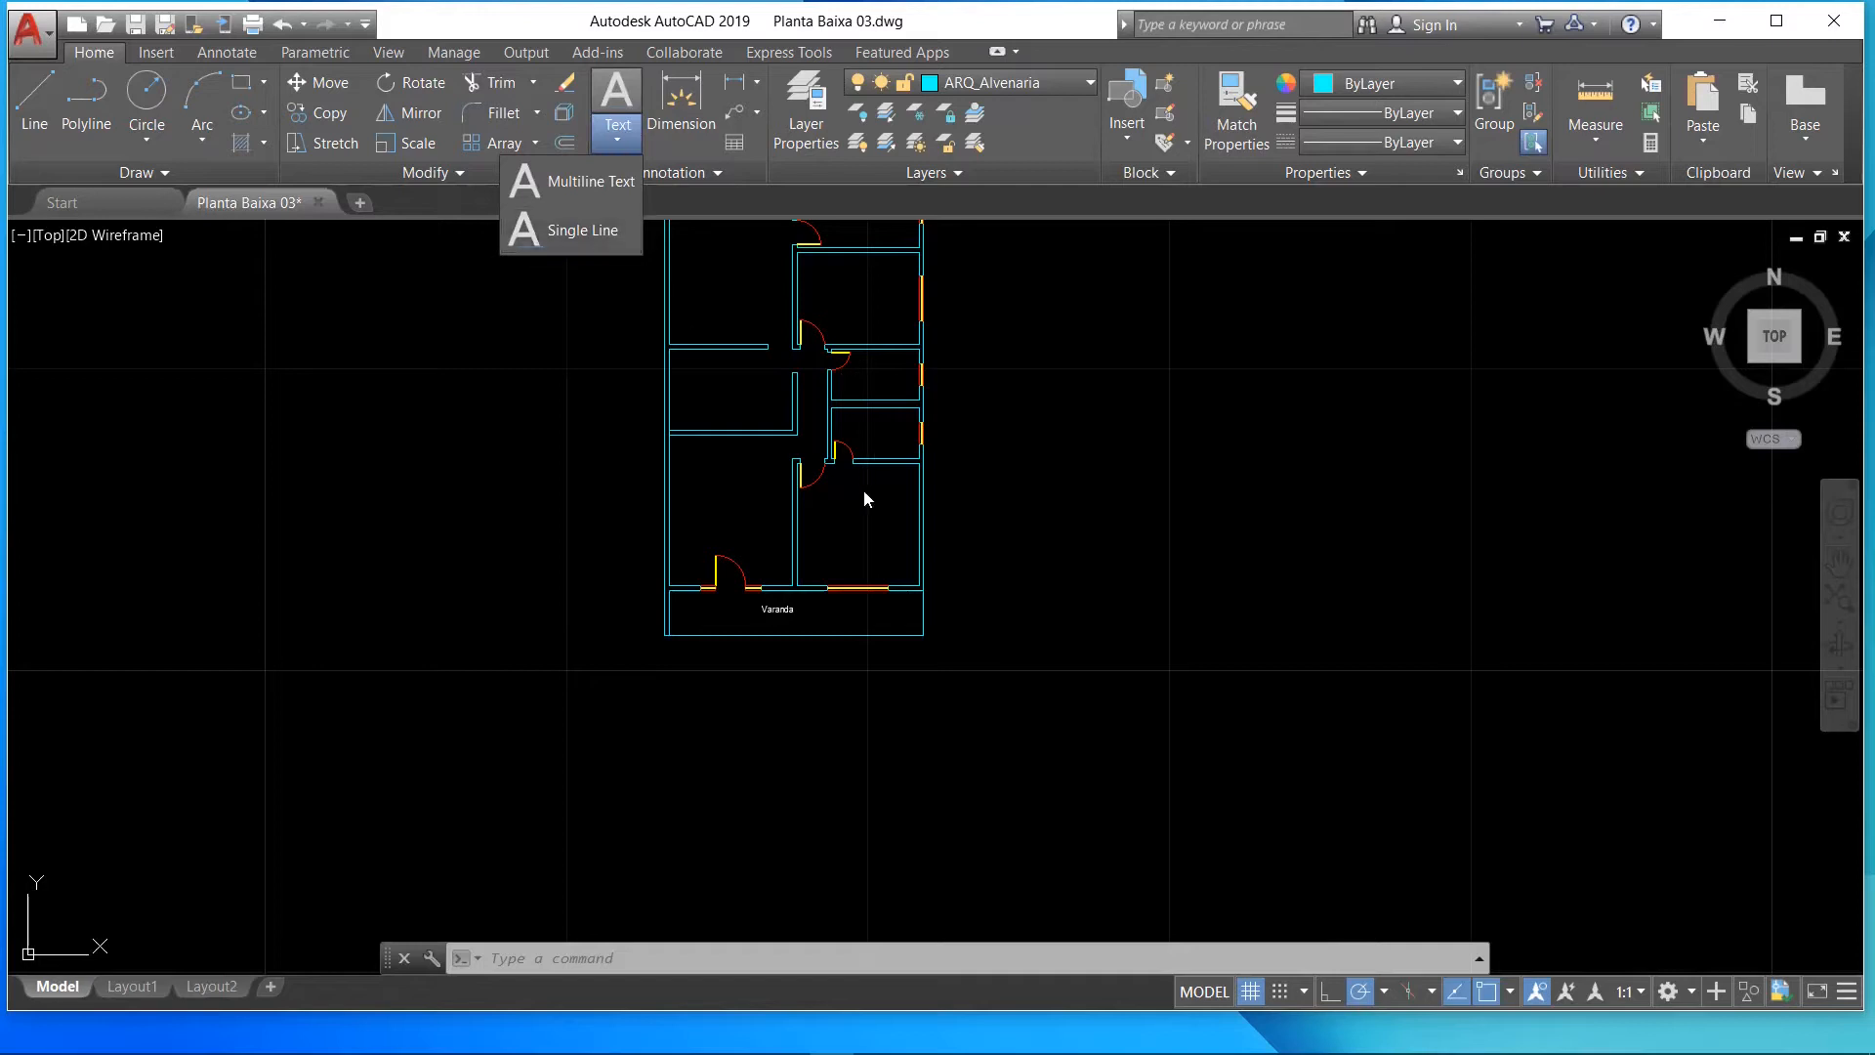
pyautogui.click(864, 518)
pyautogui.scroll(2, 768, 600)
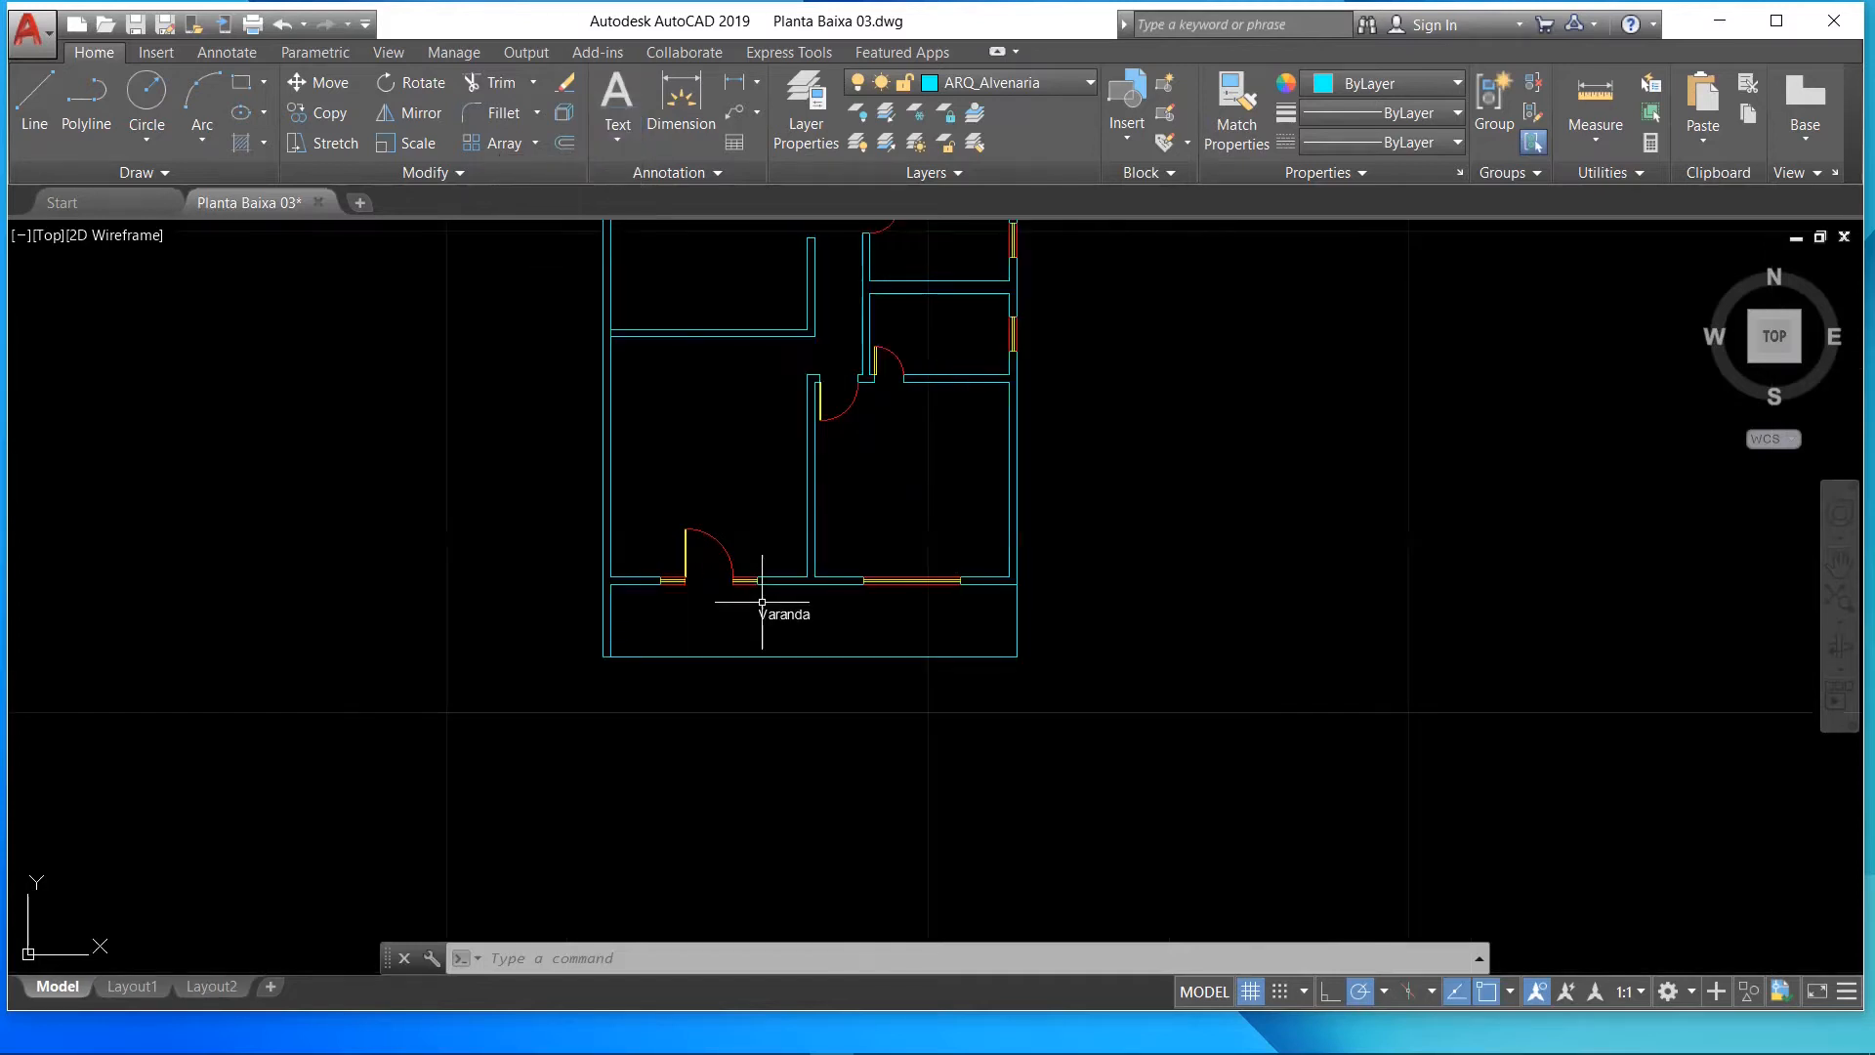
pyautogui.scroll(-5, 785, 408)
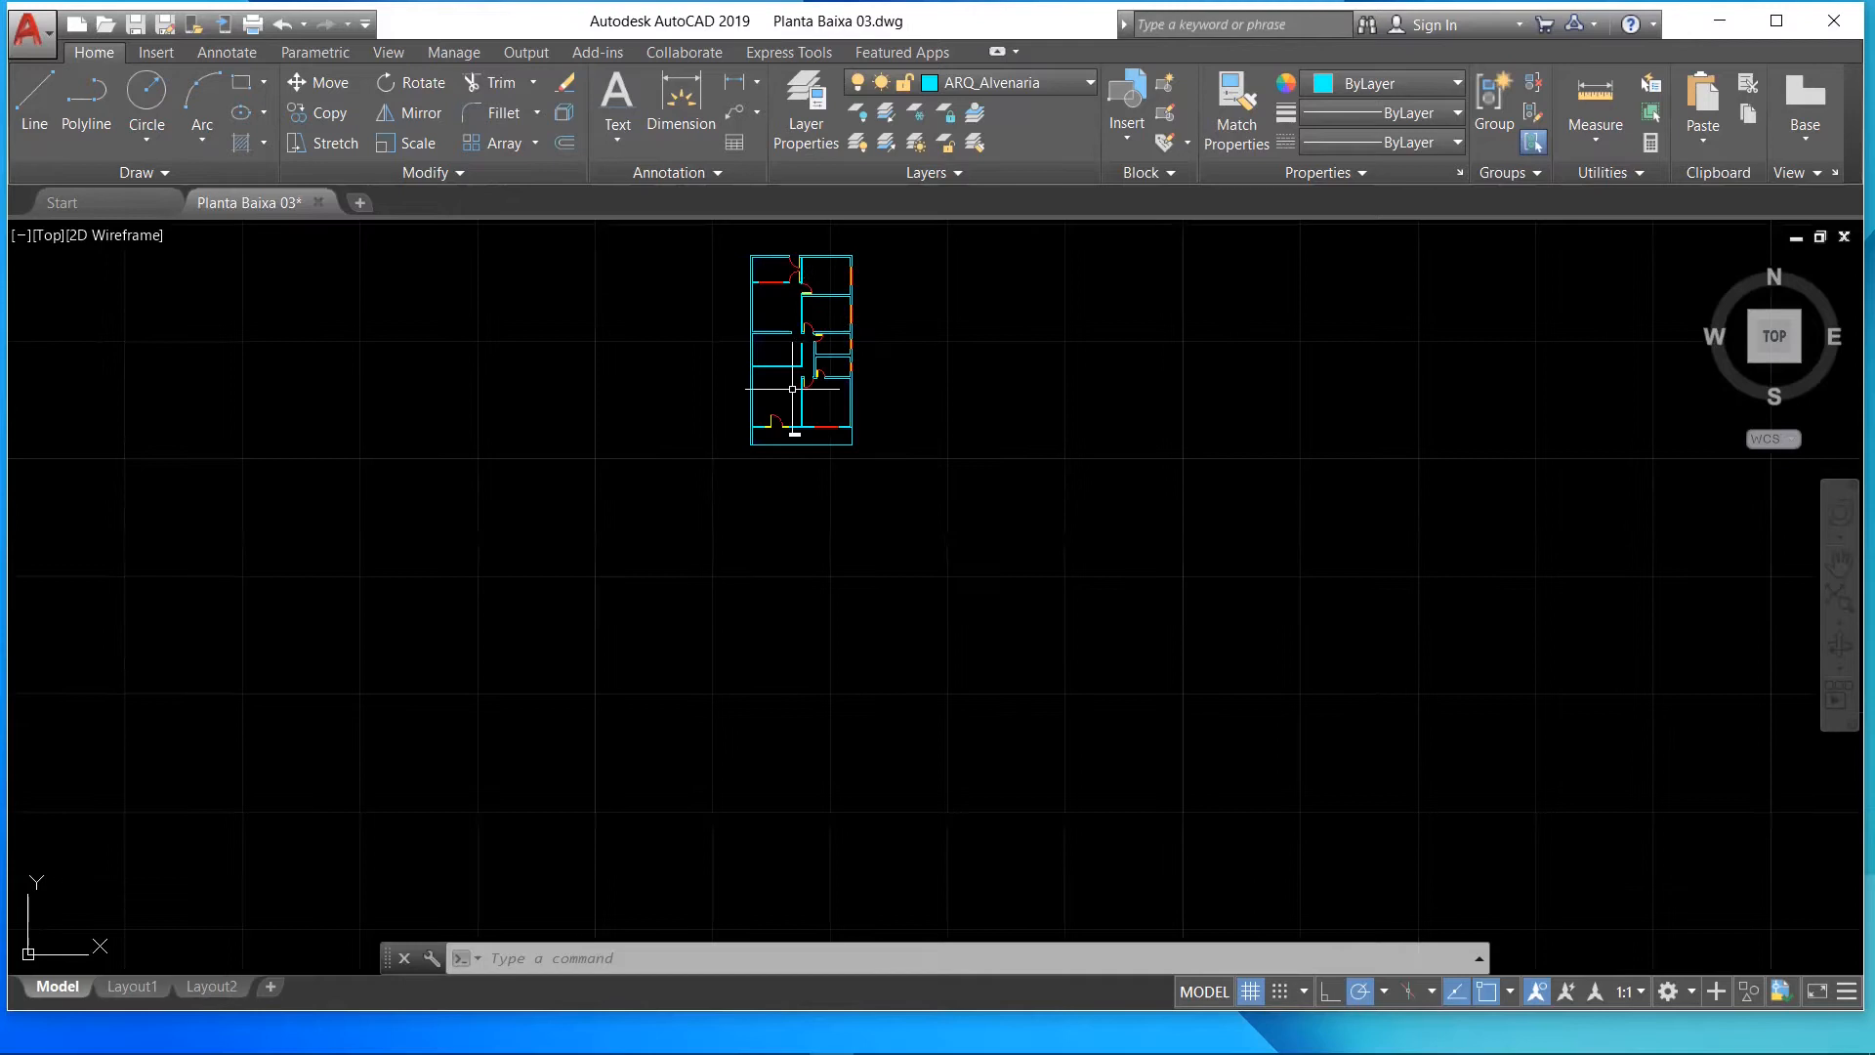
pyautogui.scroll(5, 786, 283)
pyautogui.scroll(-2, 768, 317)
pyautogui.scroll(2, 786, 817)
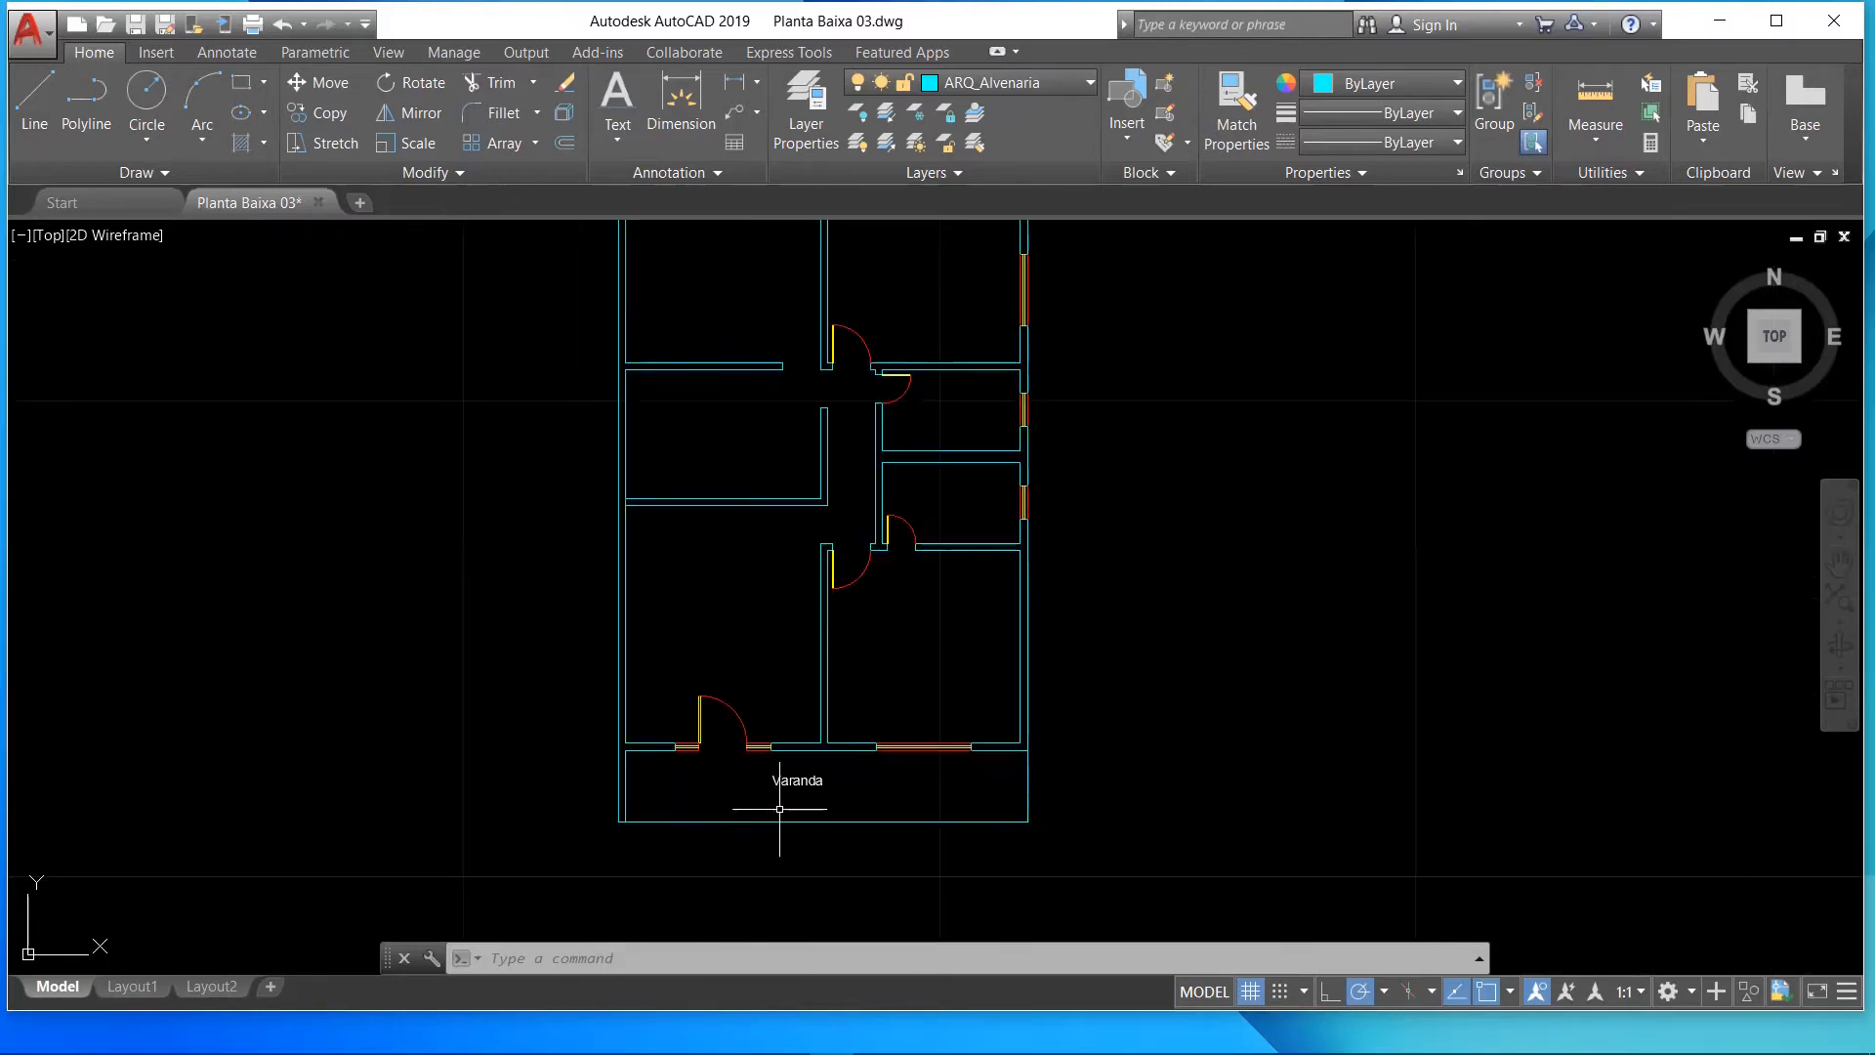
# - Copy the porch's "Varanda" label into the two front rooms, starting from a base point beside the text
pyautogui.scroll(2, 786, 823)
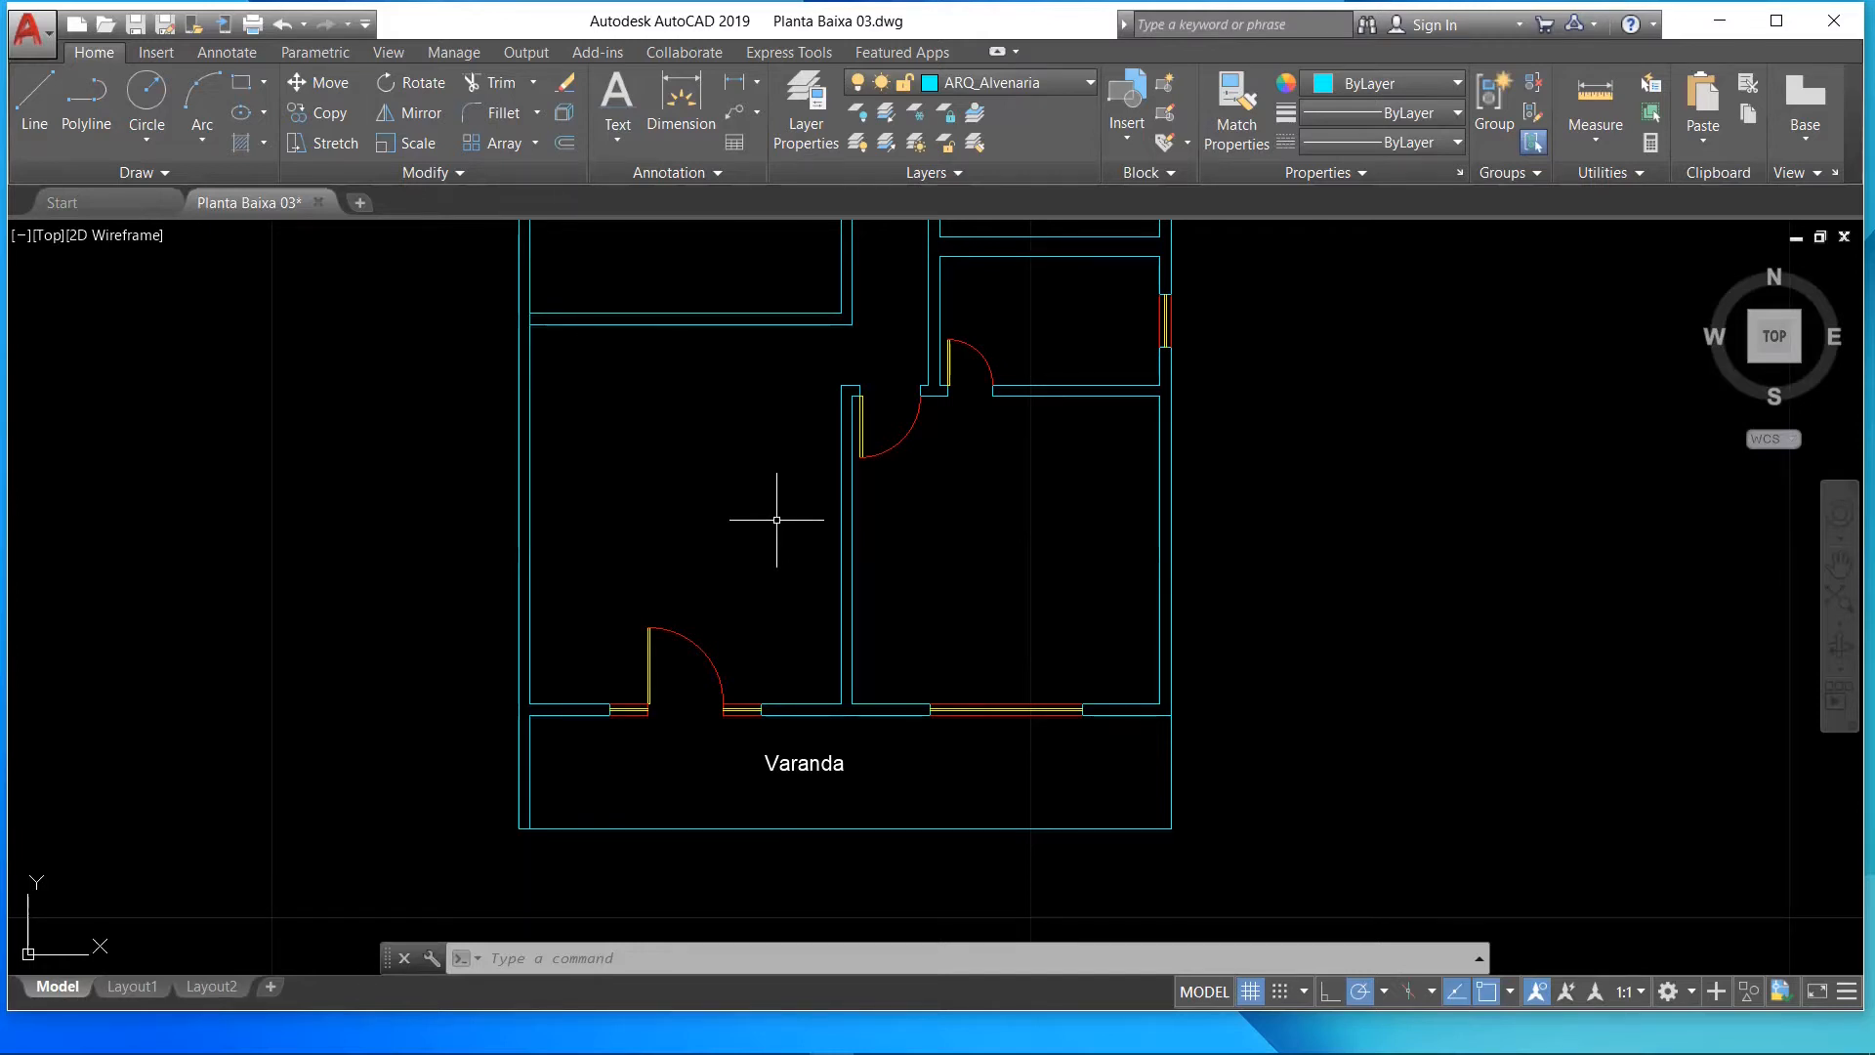
pyautogui.click(338, 115)
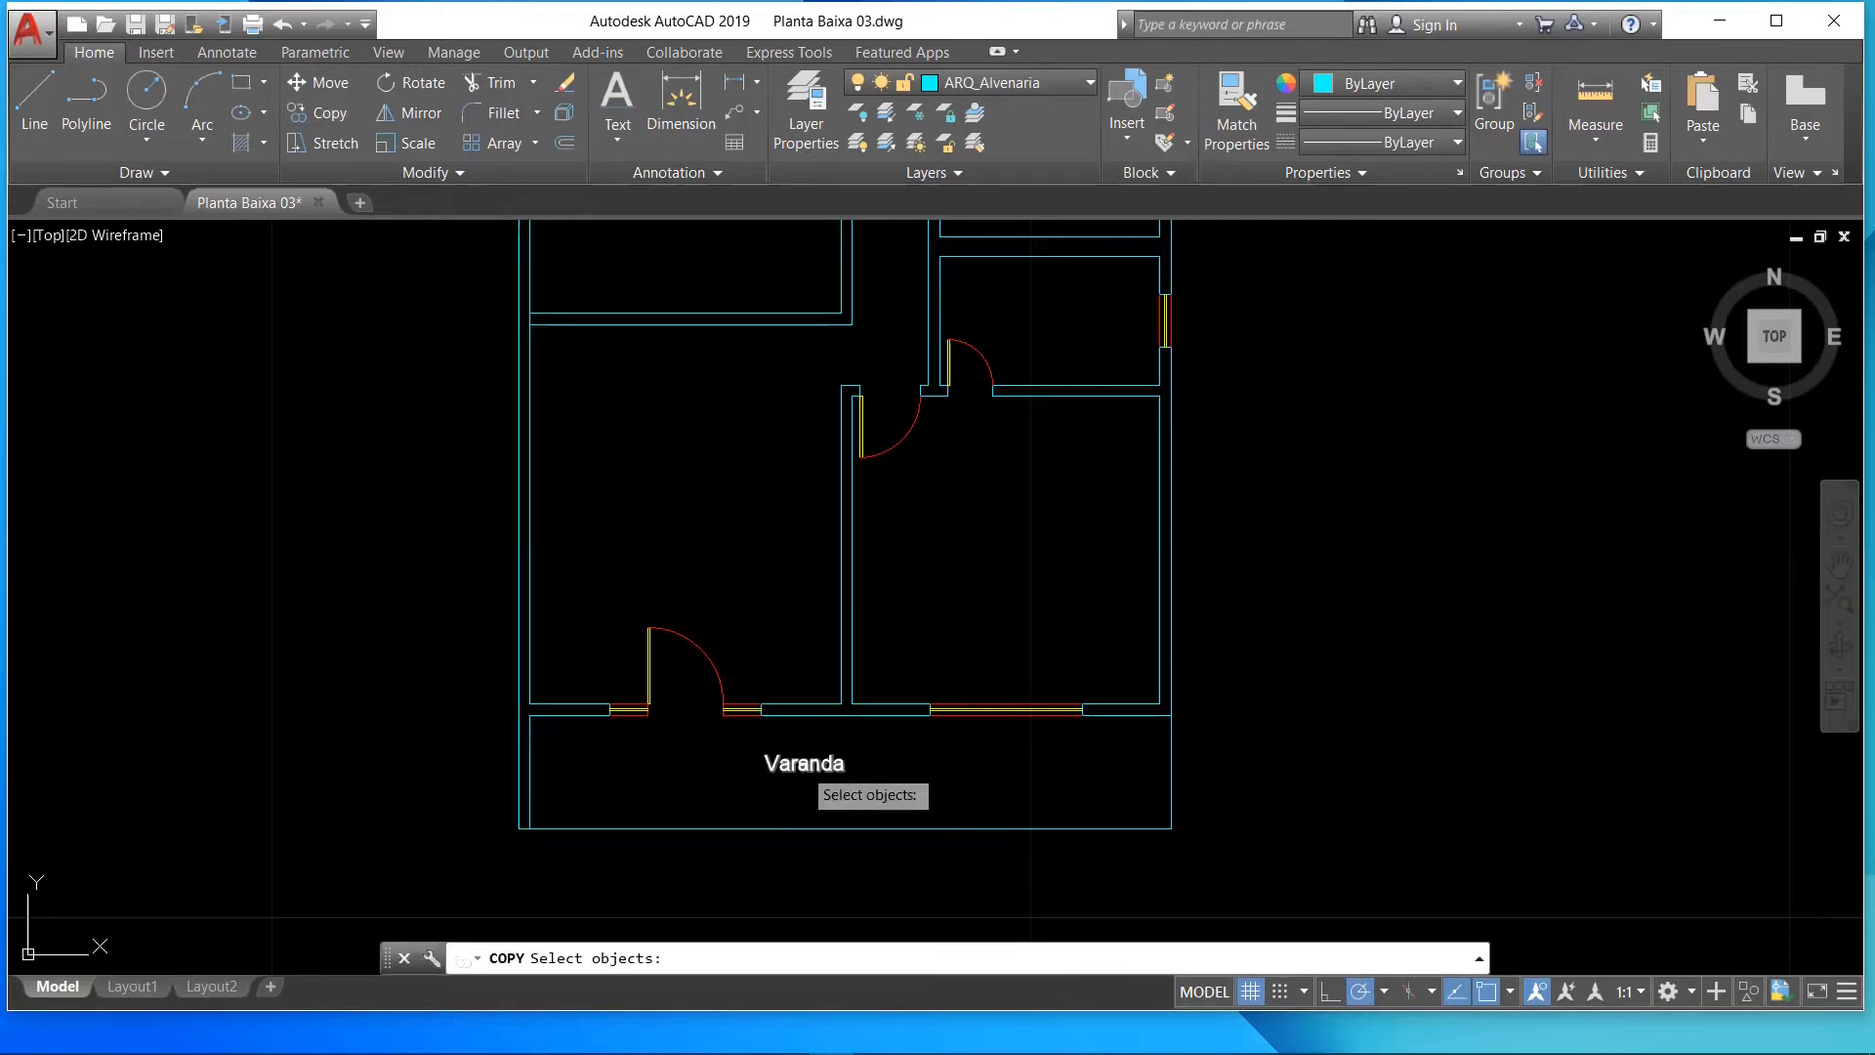
pyautogui.click(802, 765)
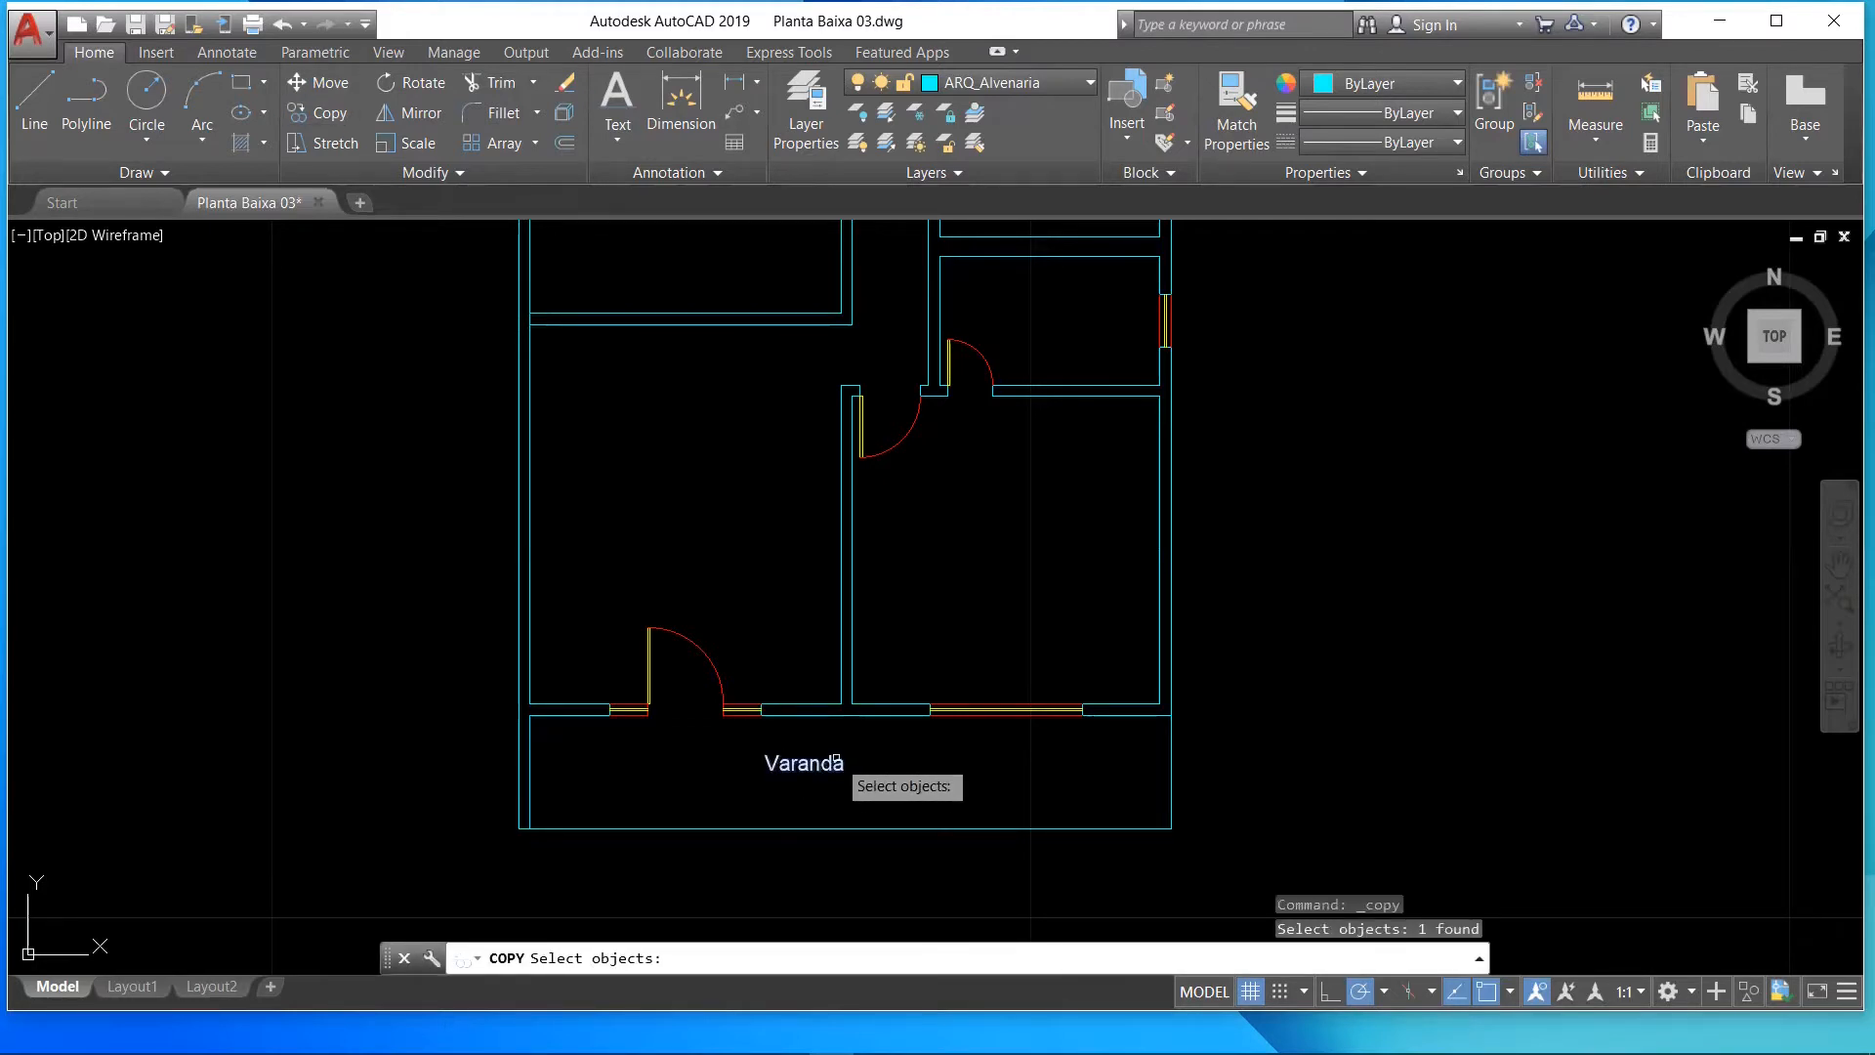
pyautogui.press('Return')
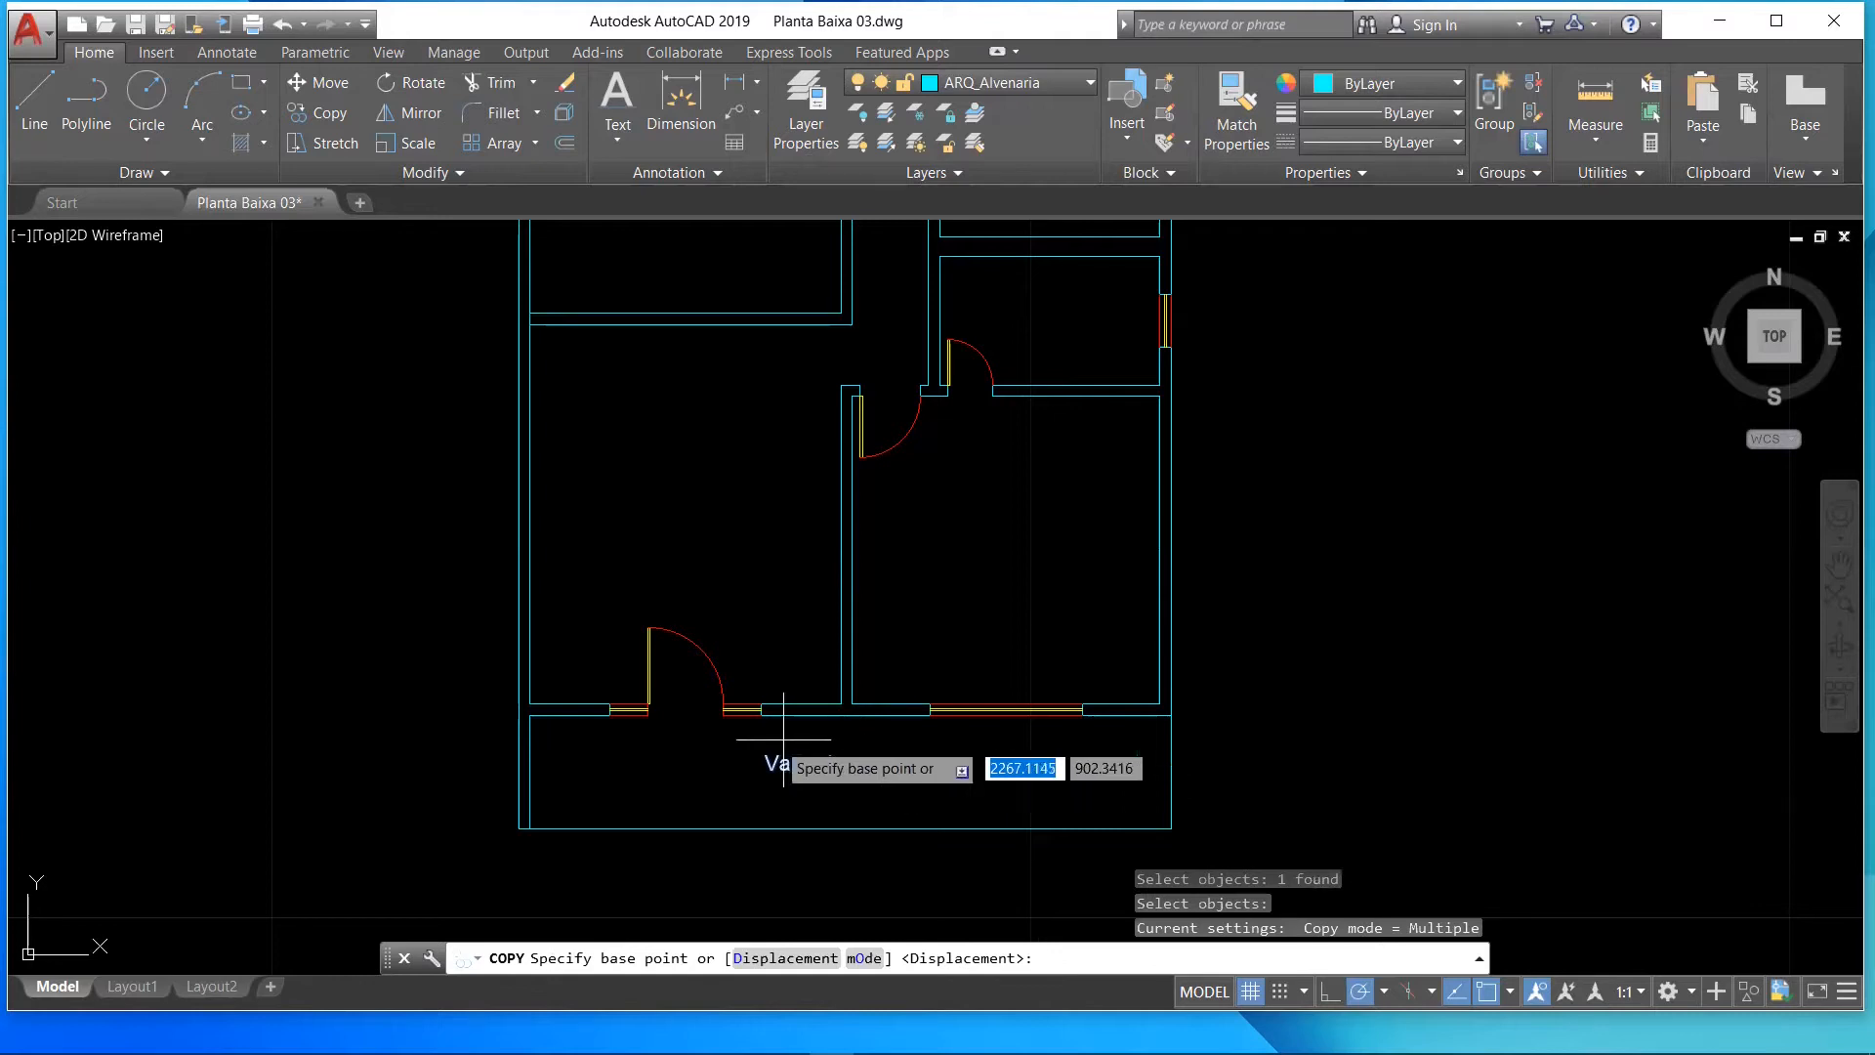
pyautogui.click(719, 761)
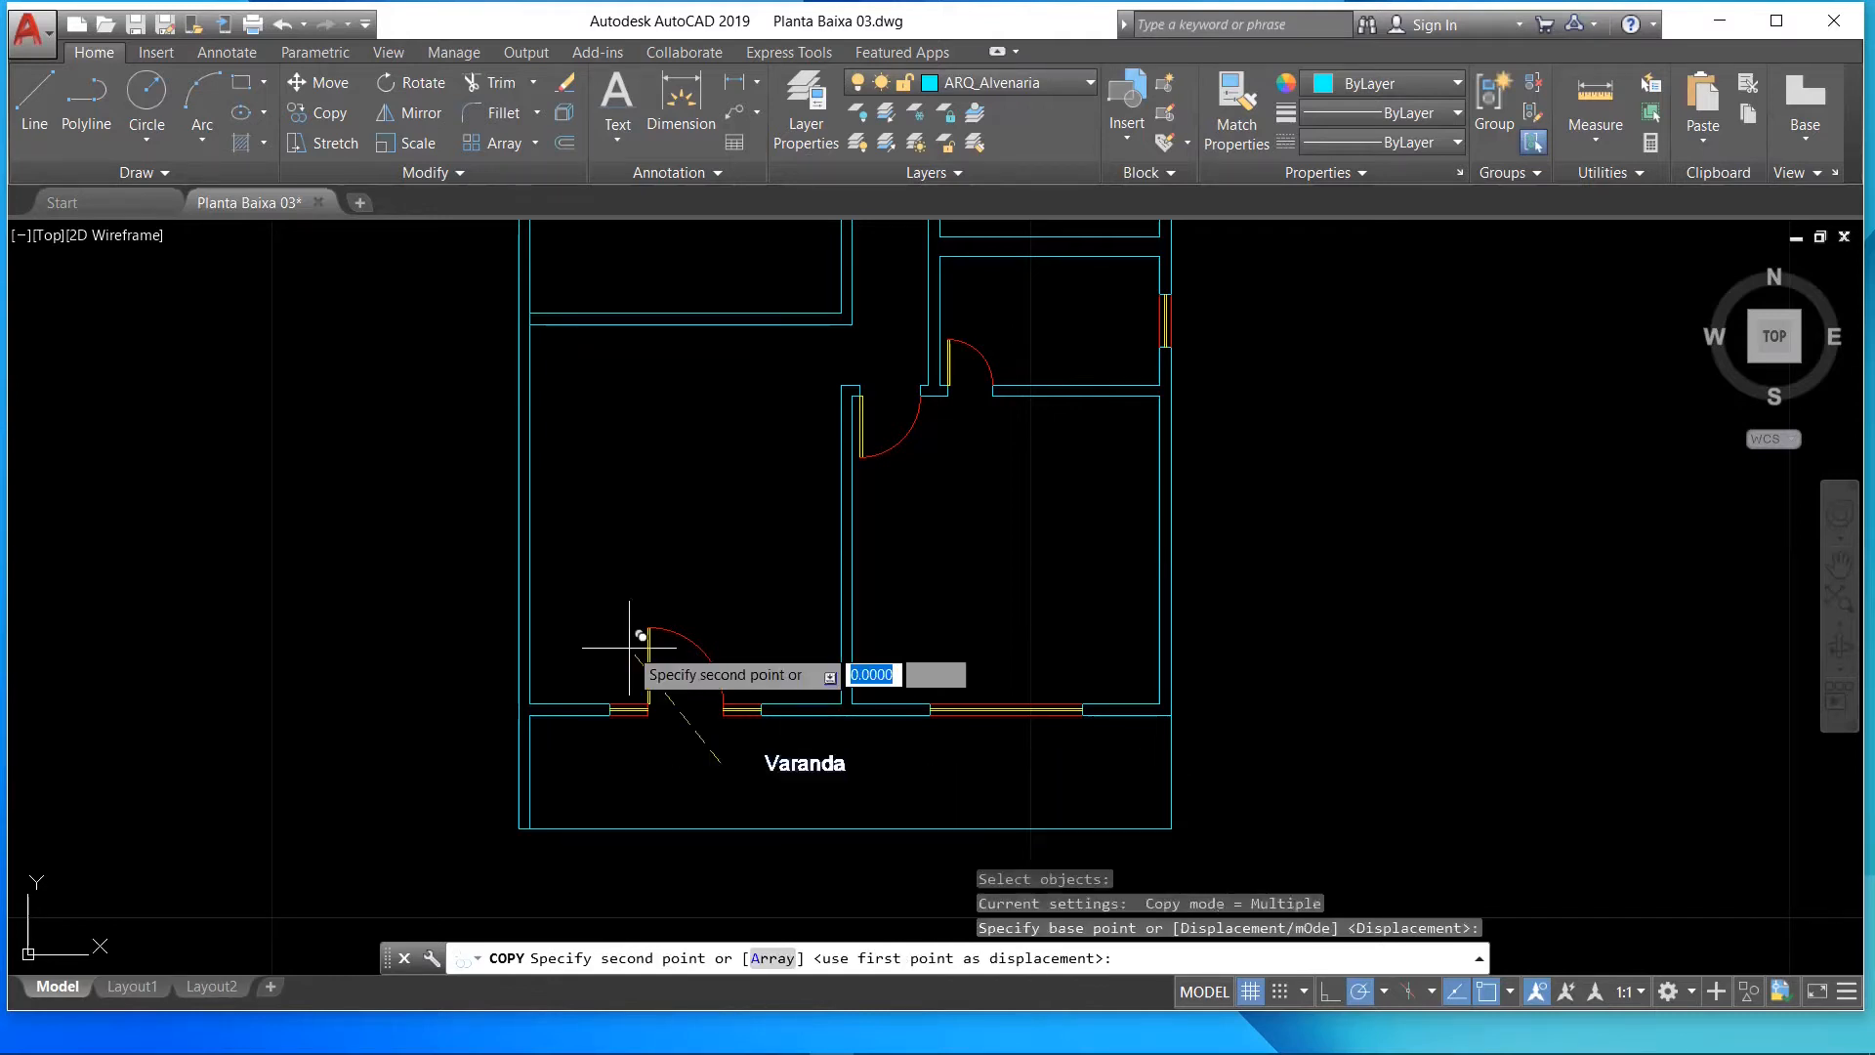
pyautogui.click(599, 510)
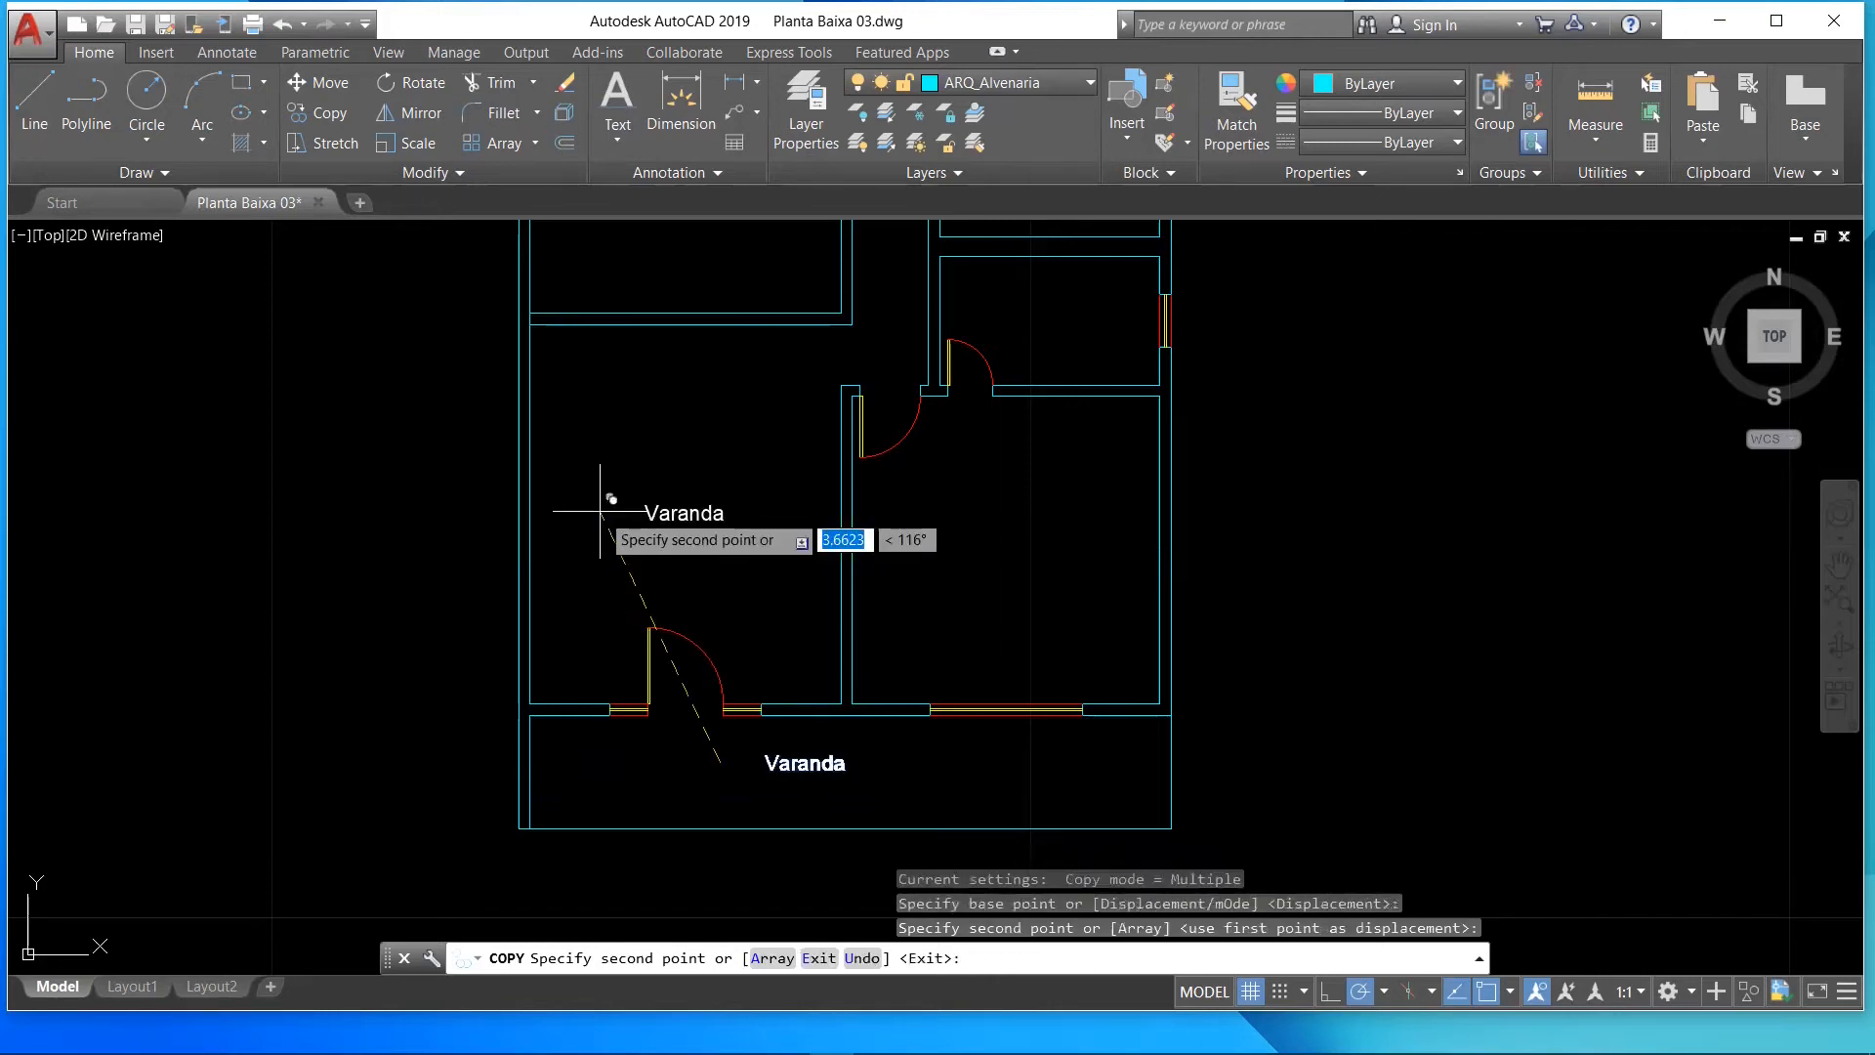
pyautogui.click(959, 541)
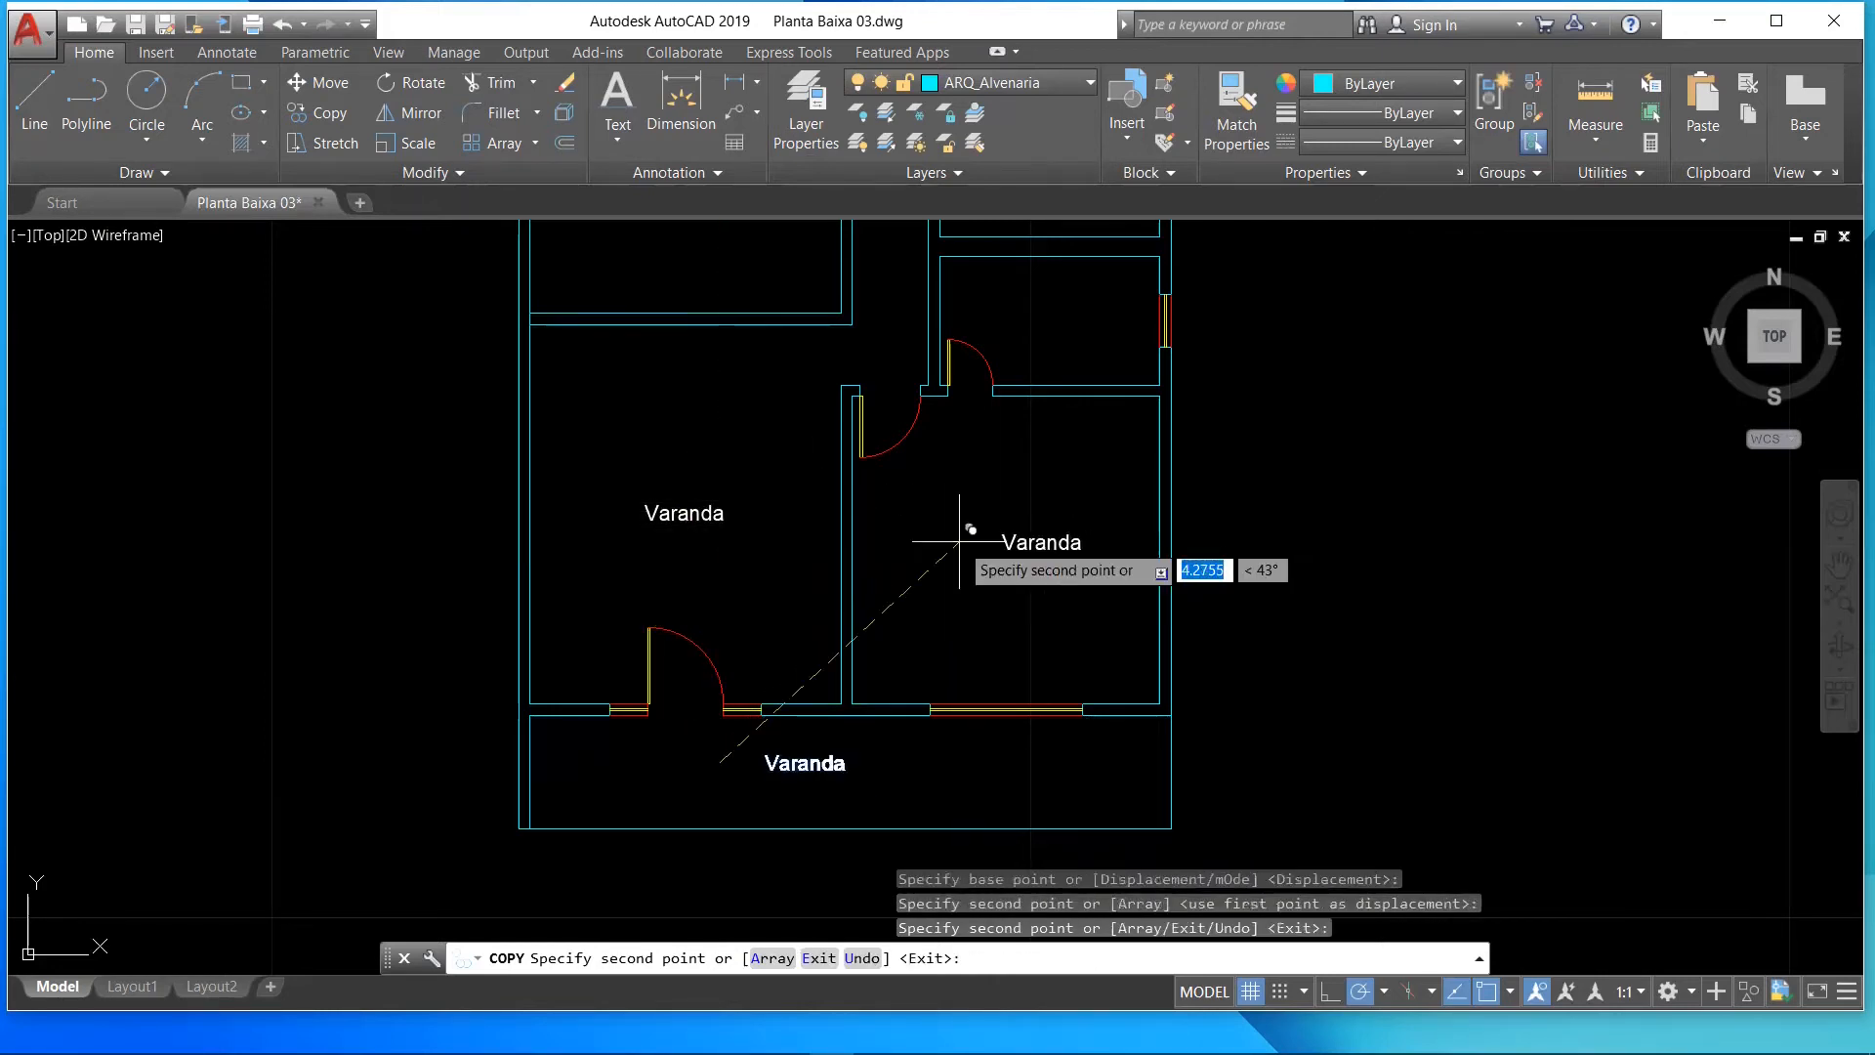
# - Place further "Varanda" copies in the two rooms behind the entrance room, the upper small room and the corridor
pyautogui.scroll(-5, 866, 534)
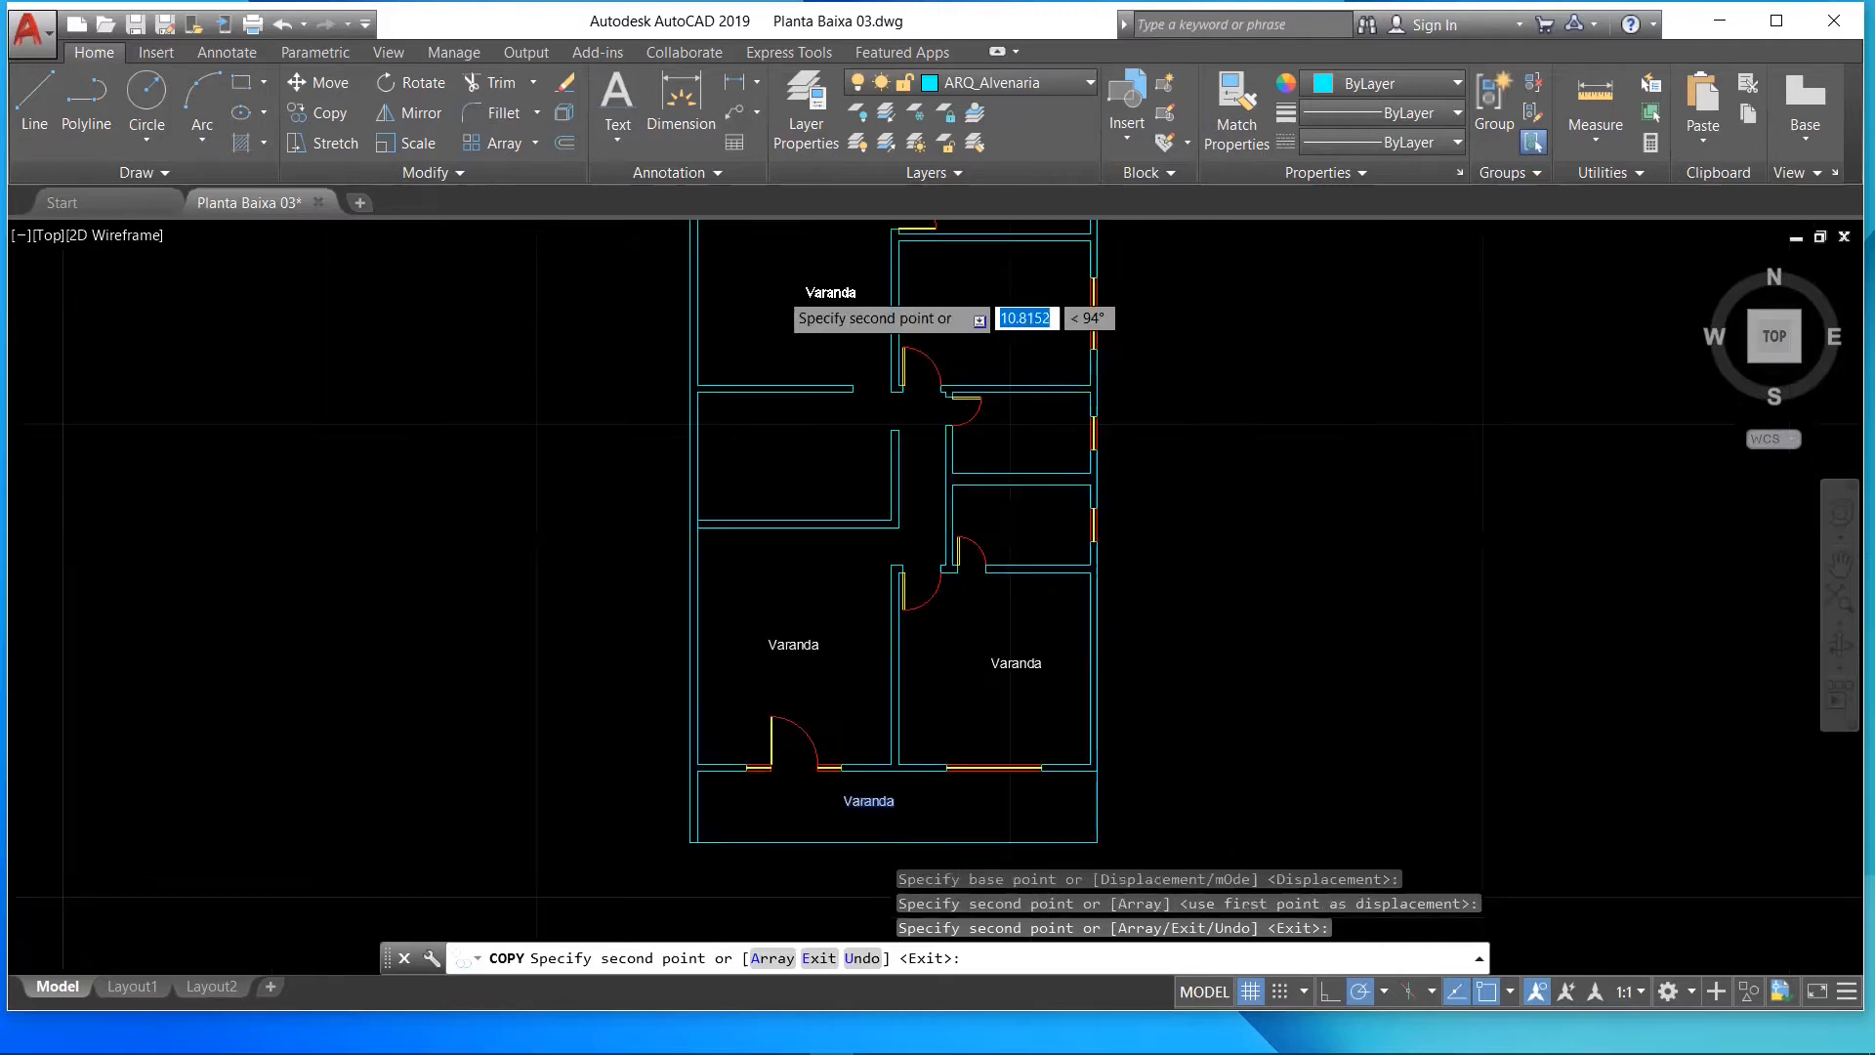
pyautogui.scroll(2, 781, 295)
pyautogui.click(732, 531)
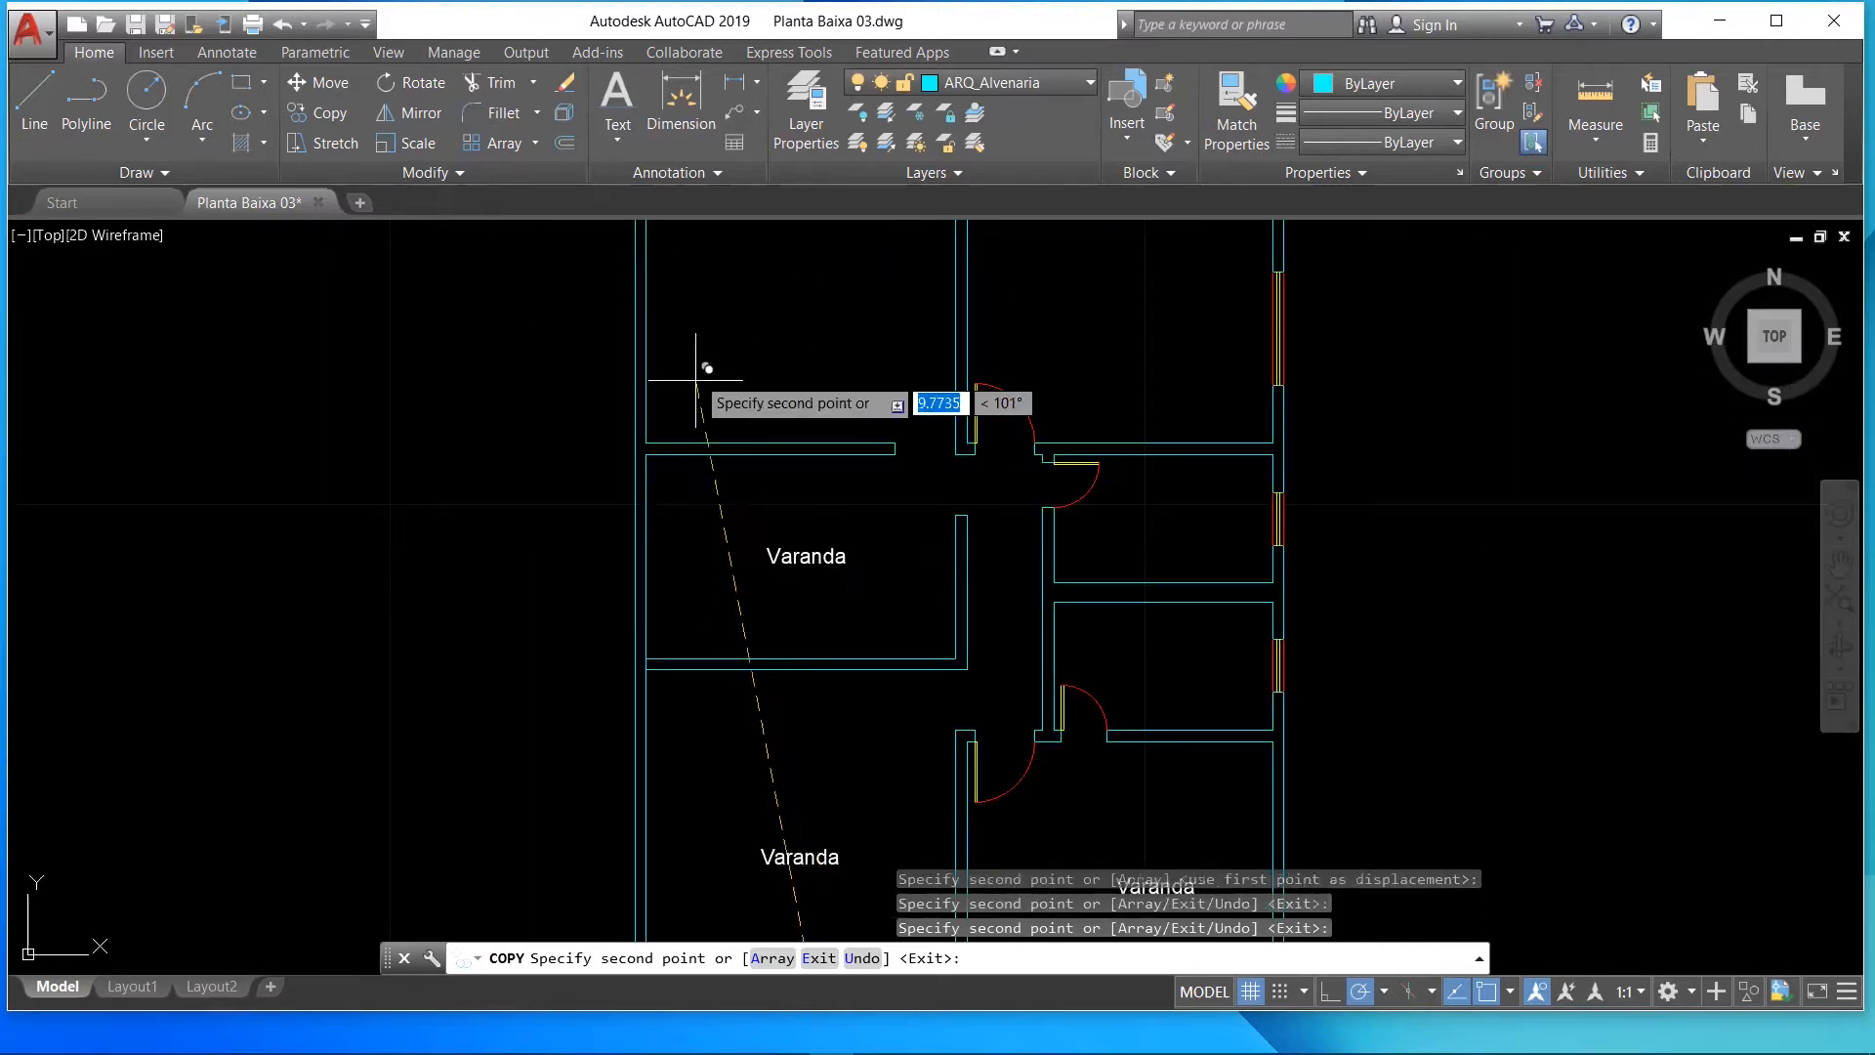
pyautogui.click(727, 295)
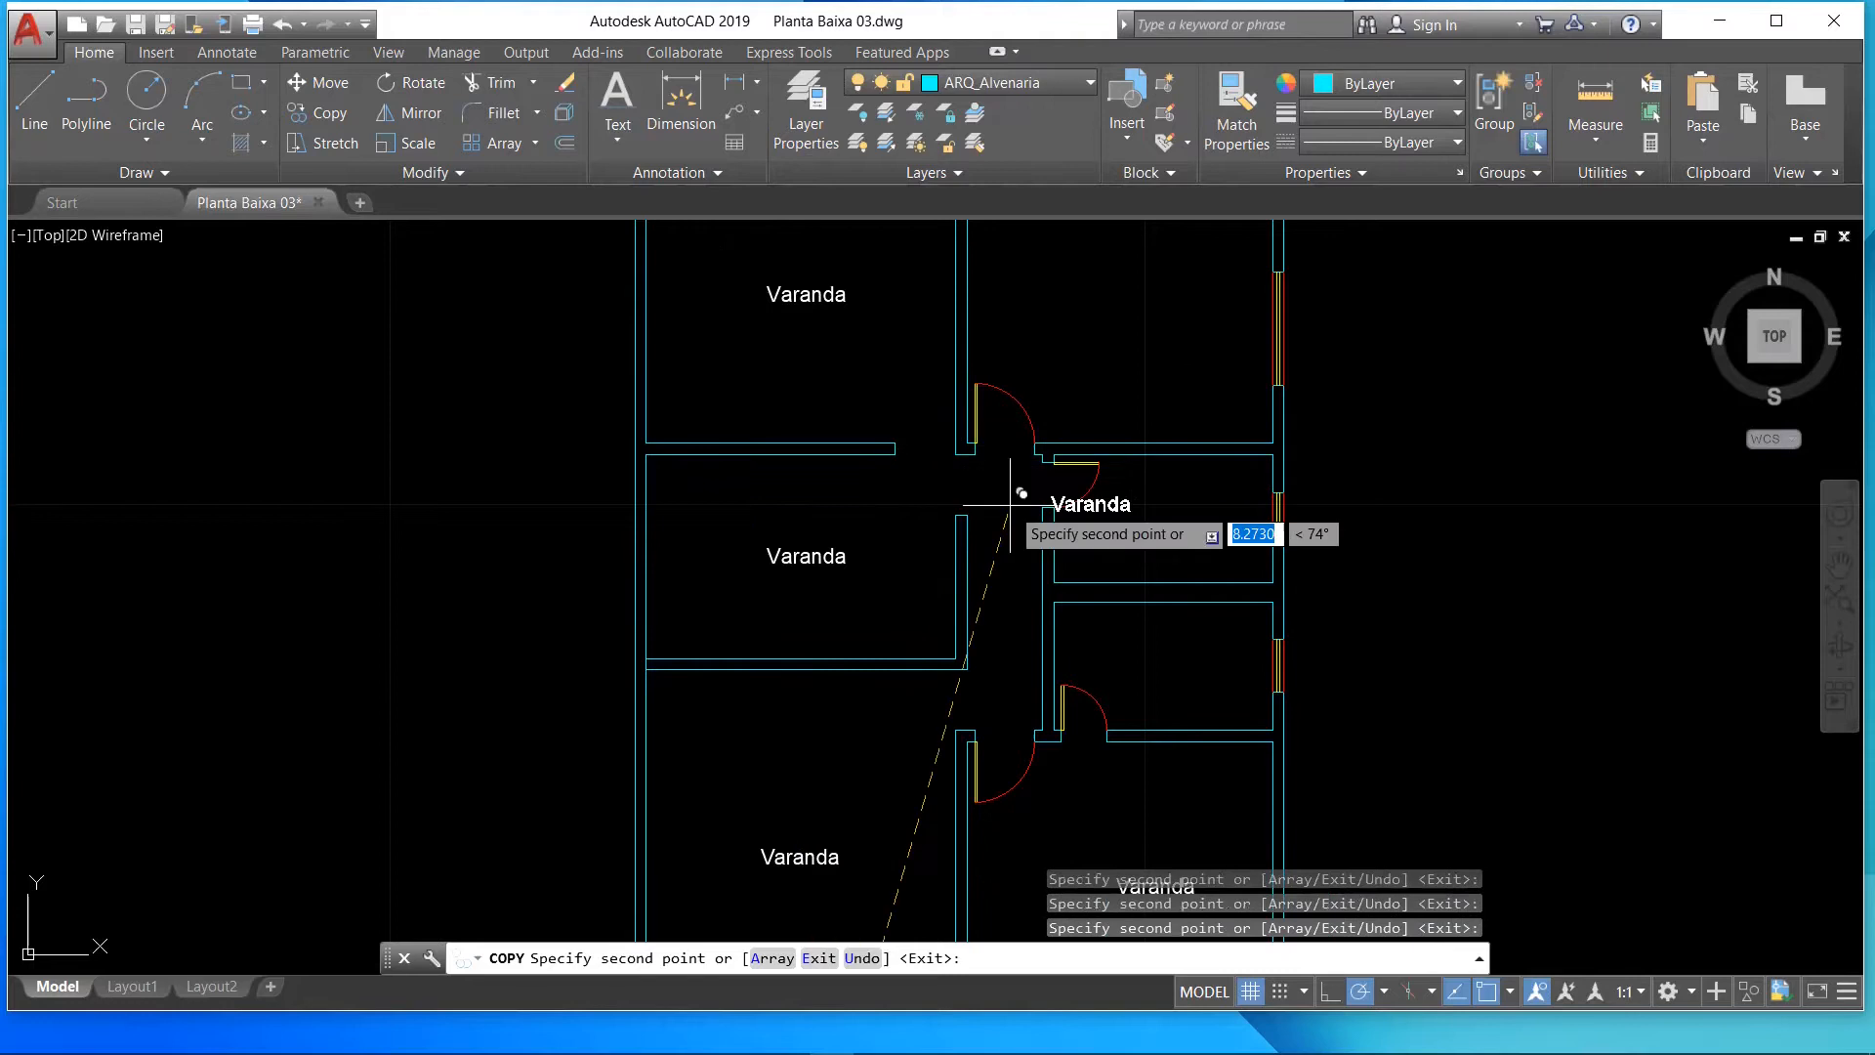
pyautogui.click(1106, 506)
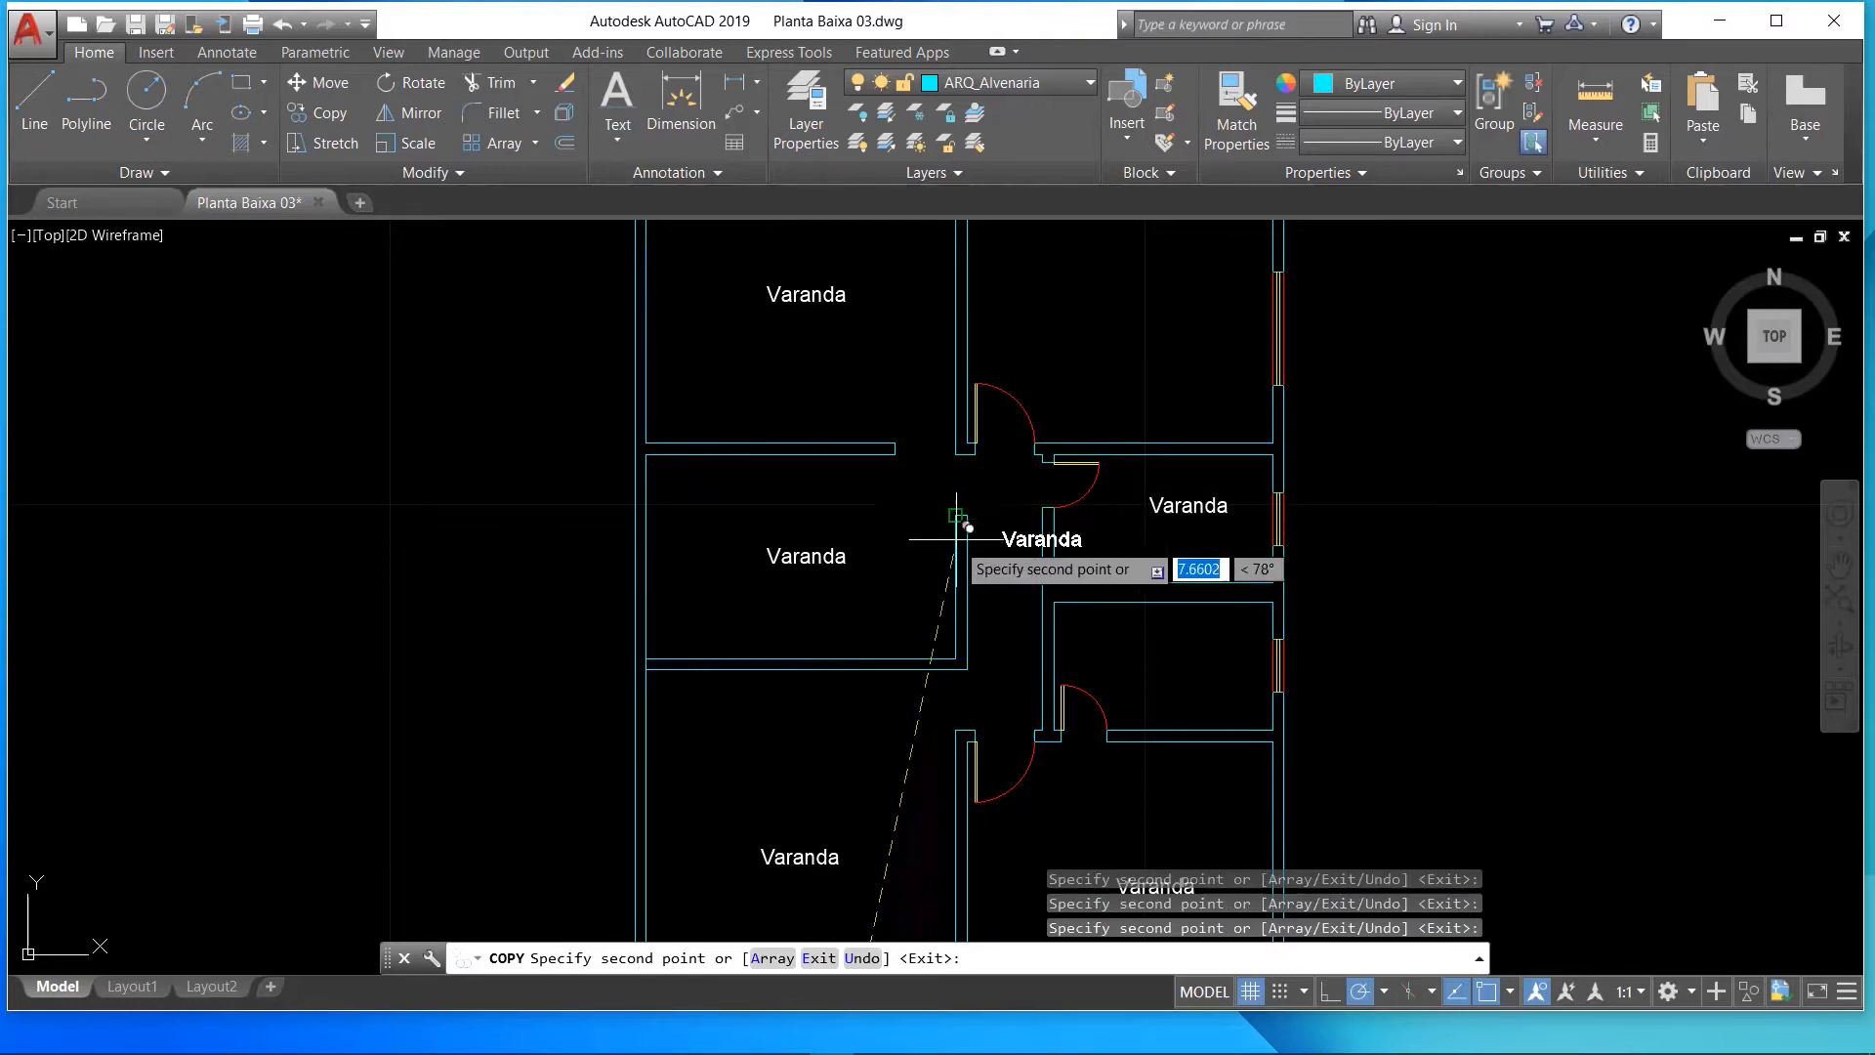
pyautogui.click(922, 544)
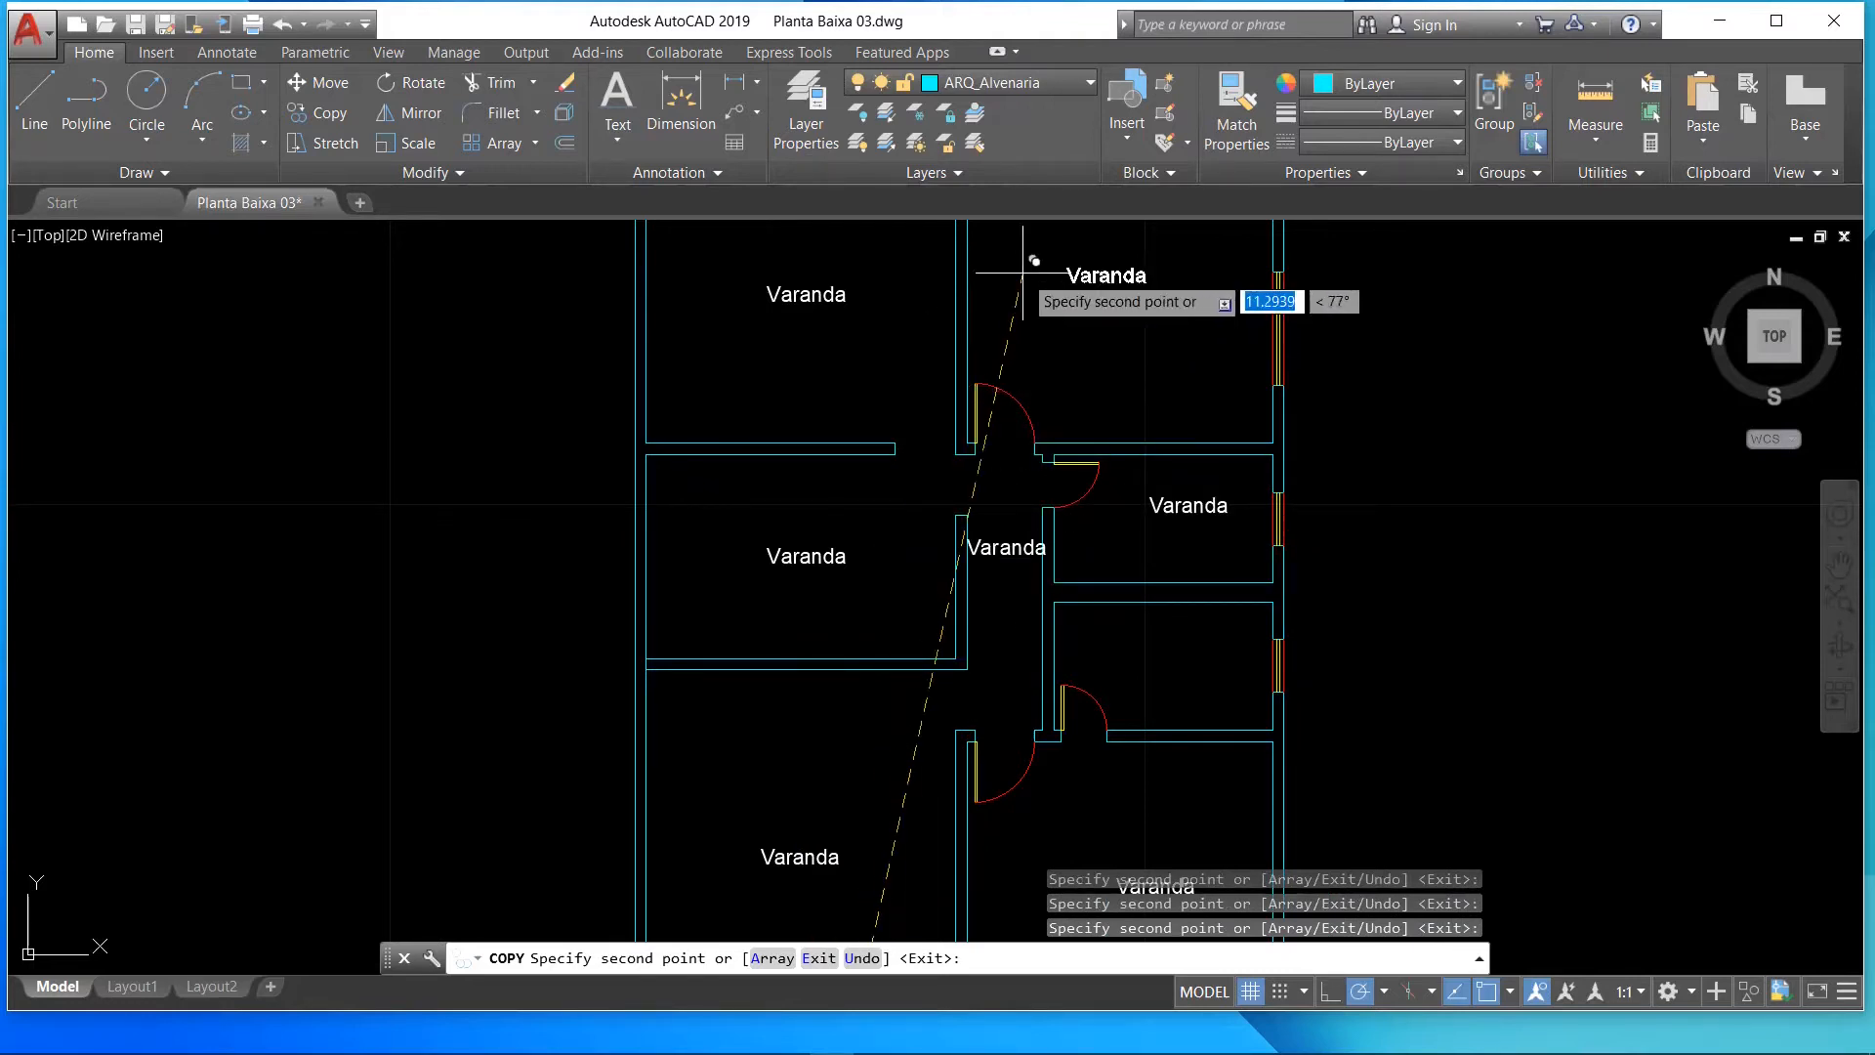
# - Place "Varanda" copies in the room behind the upper small room and in both rearmost rooms, and finish copying
pyautogui.scroll(-5, 1025, 276)
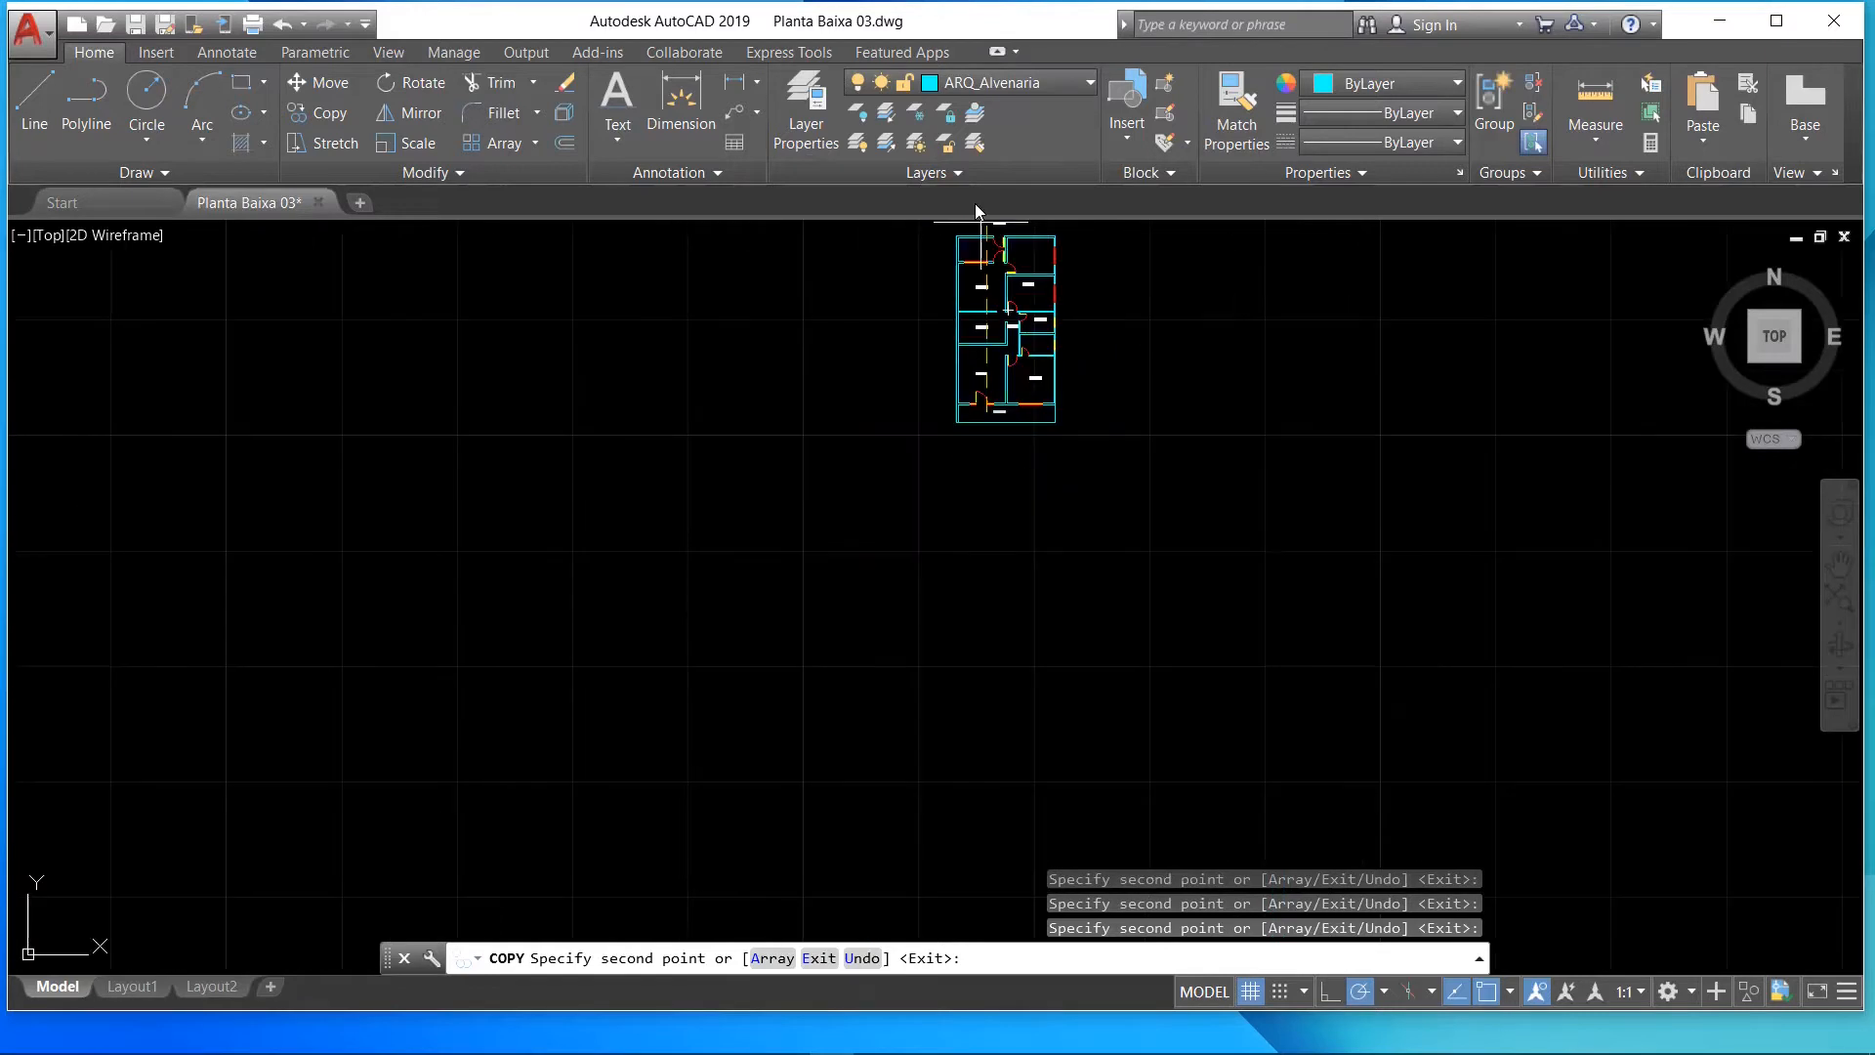
pyautogui.scroll(8, 973, 226)
pyautogui.click(969, 467)
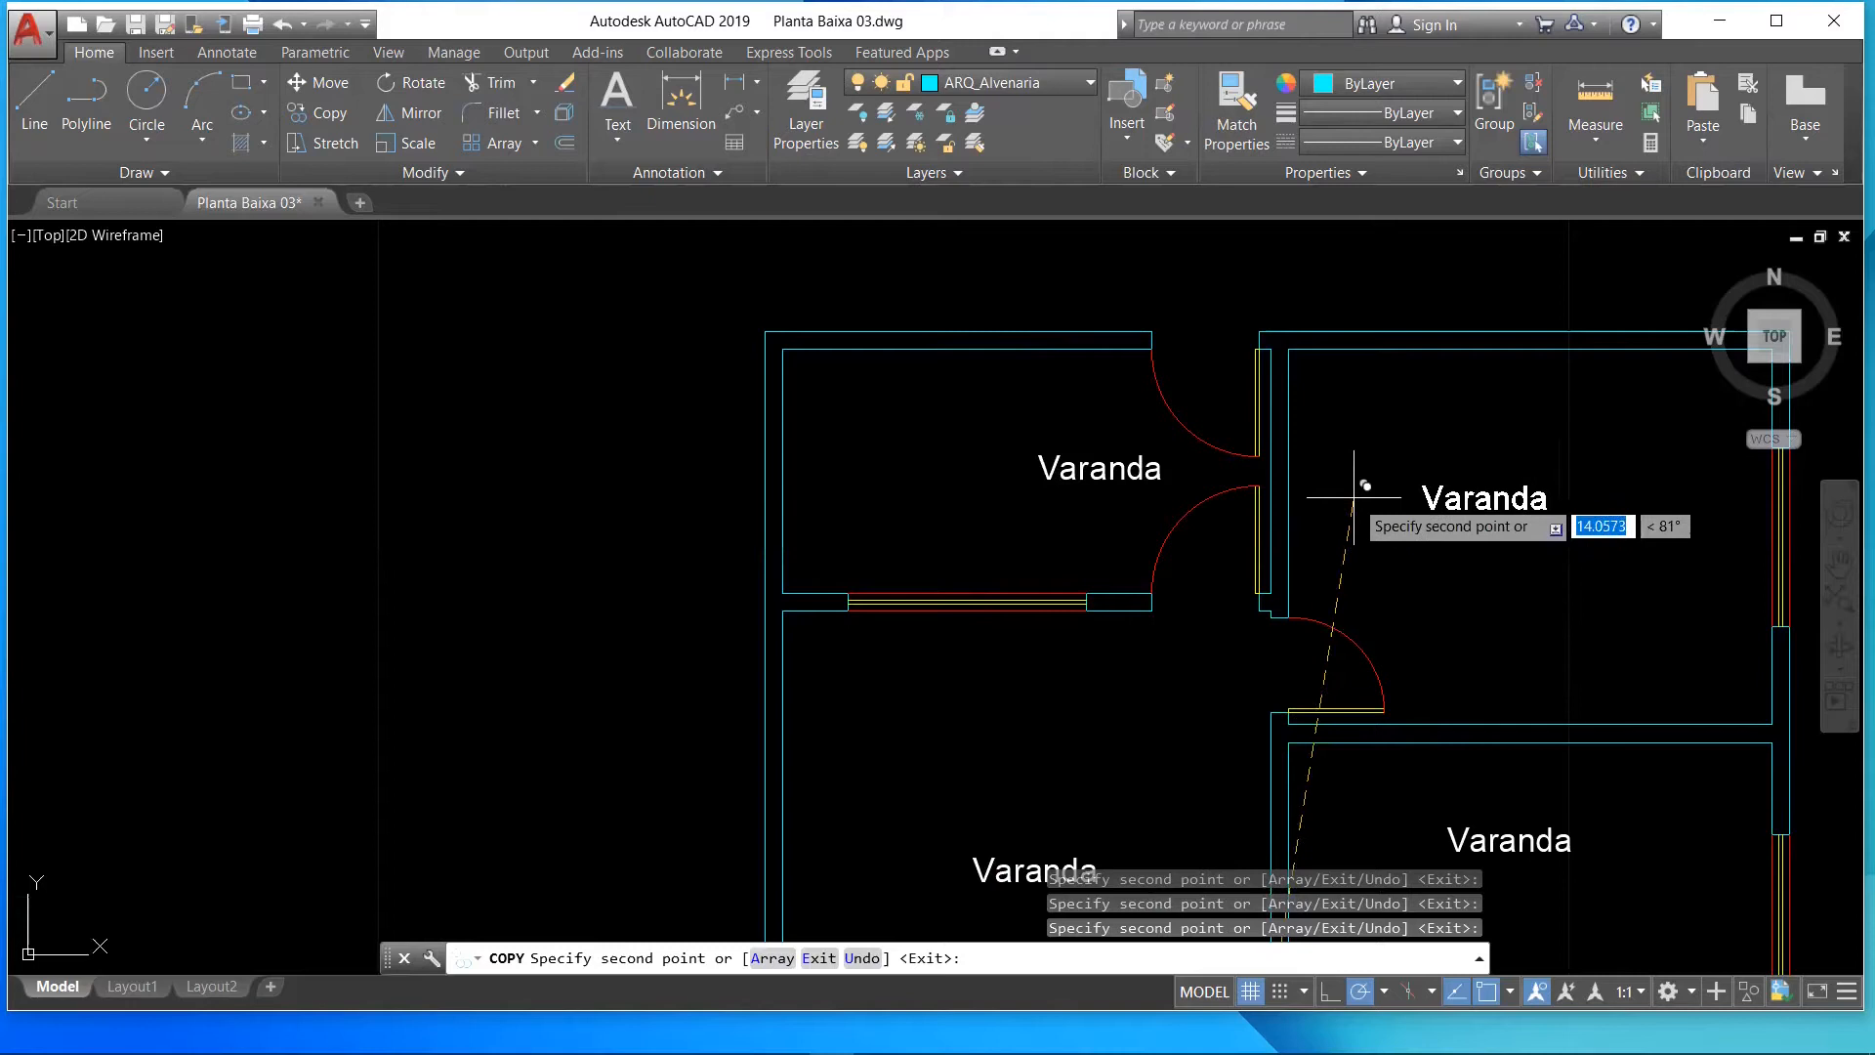
pyautogui.scroll(-5, 1221, 547)
pyautogui.scroll(-3, 1226, 642)
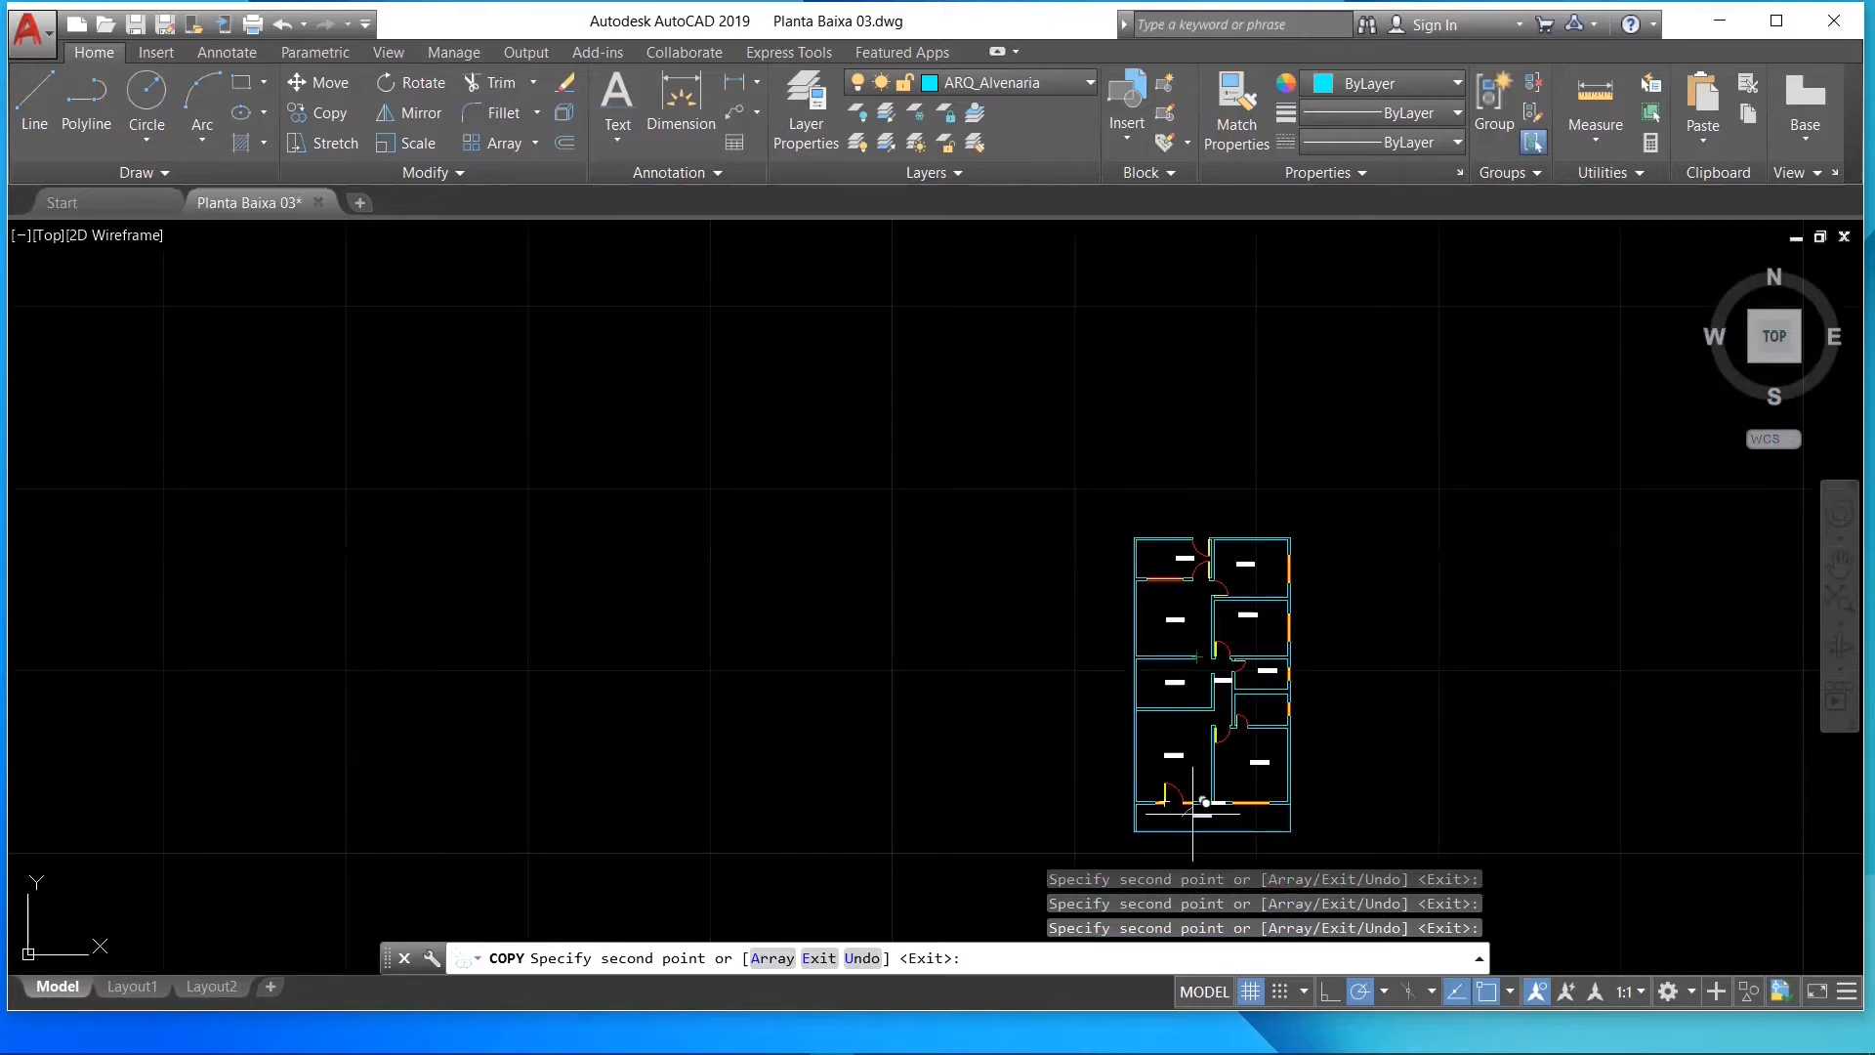
pyautogui.scroll(8, 1192, 802)
pyautogui.click(1155, 816)
pyautogui.scroll(-6, 1152, 781)
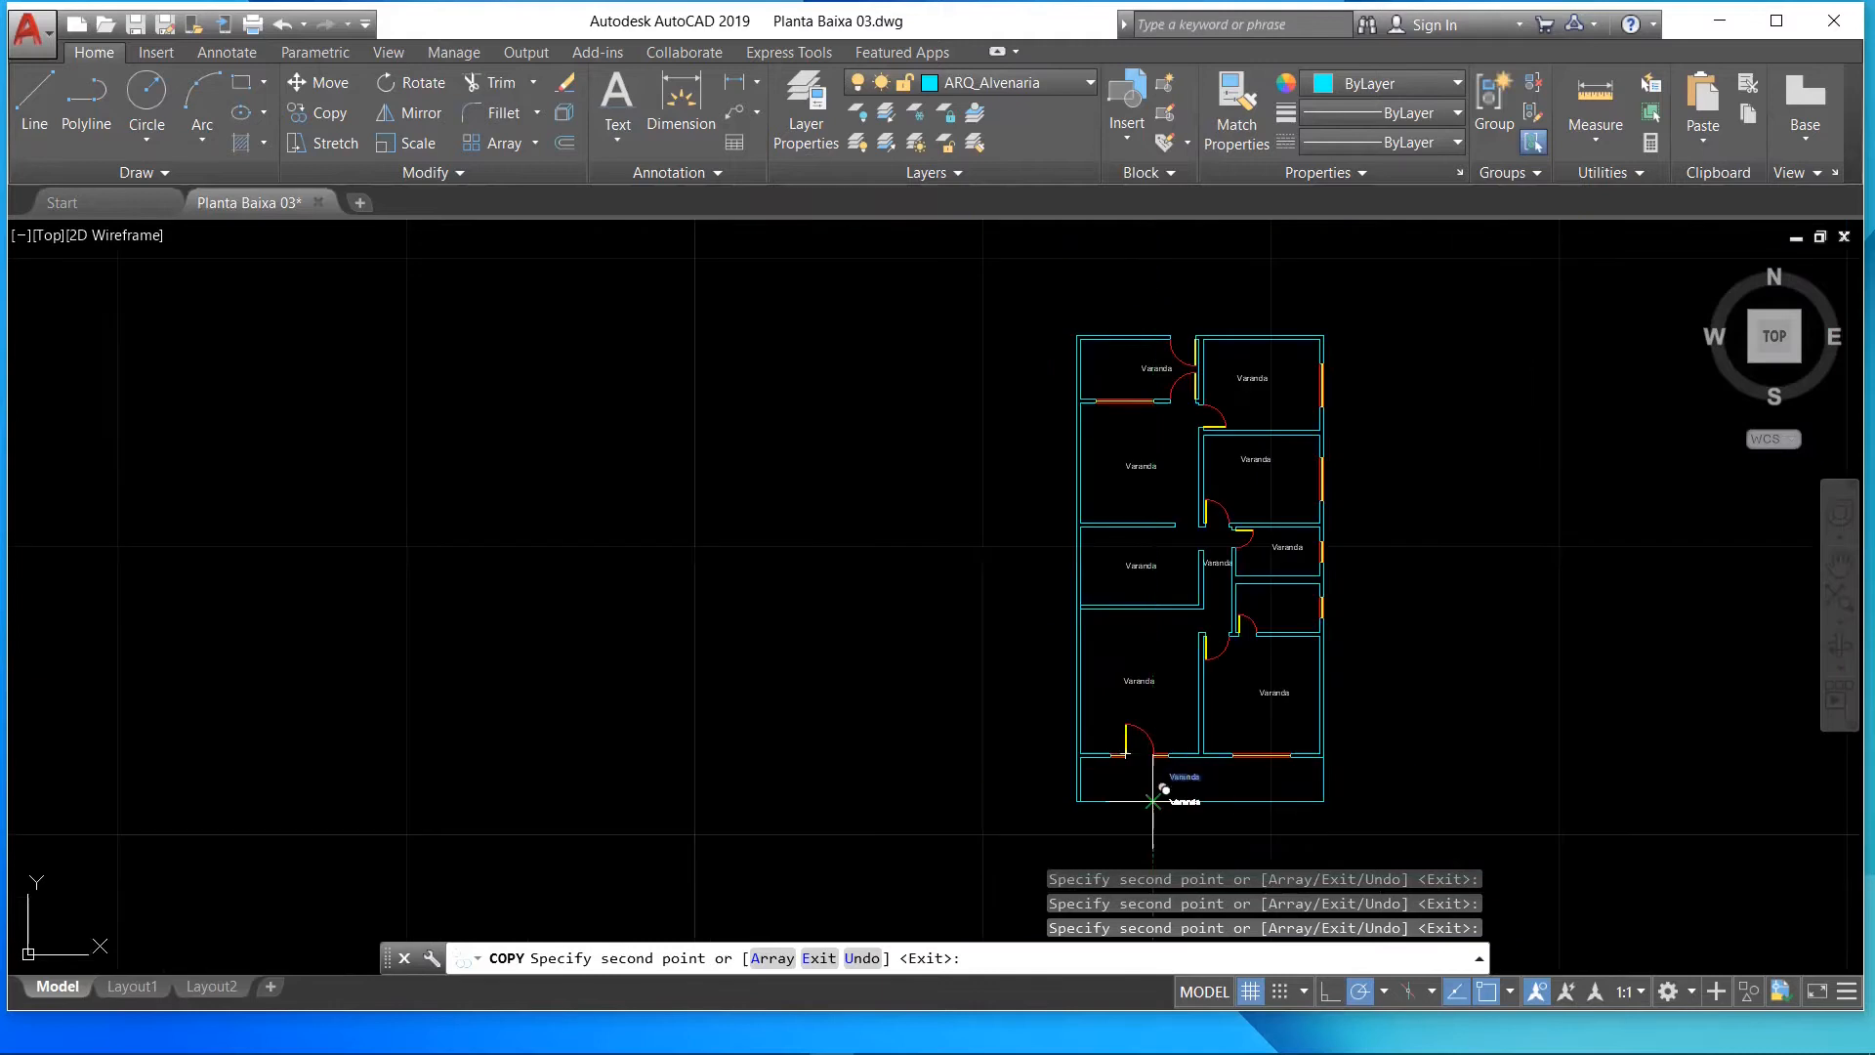
pyautogui.scroll(6, 1160, 781)
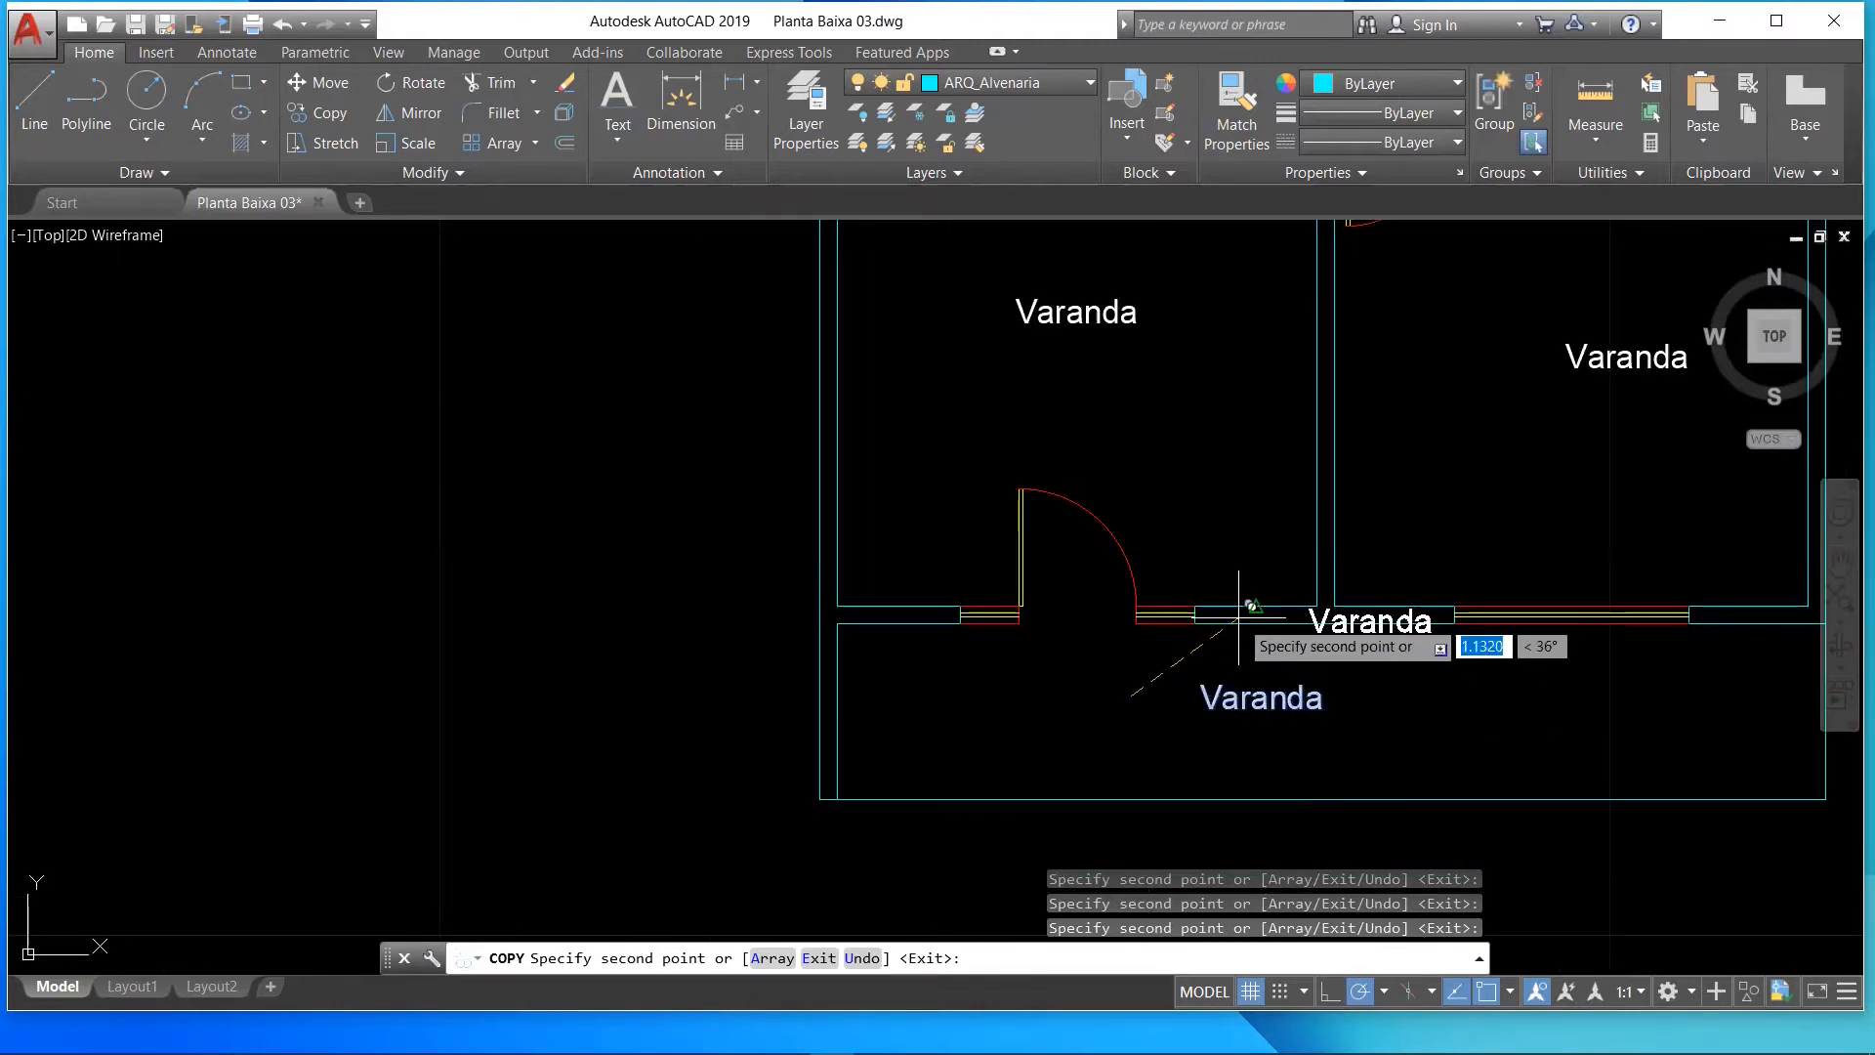
pyautogui.press('Return')
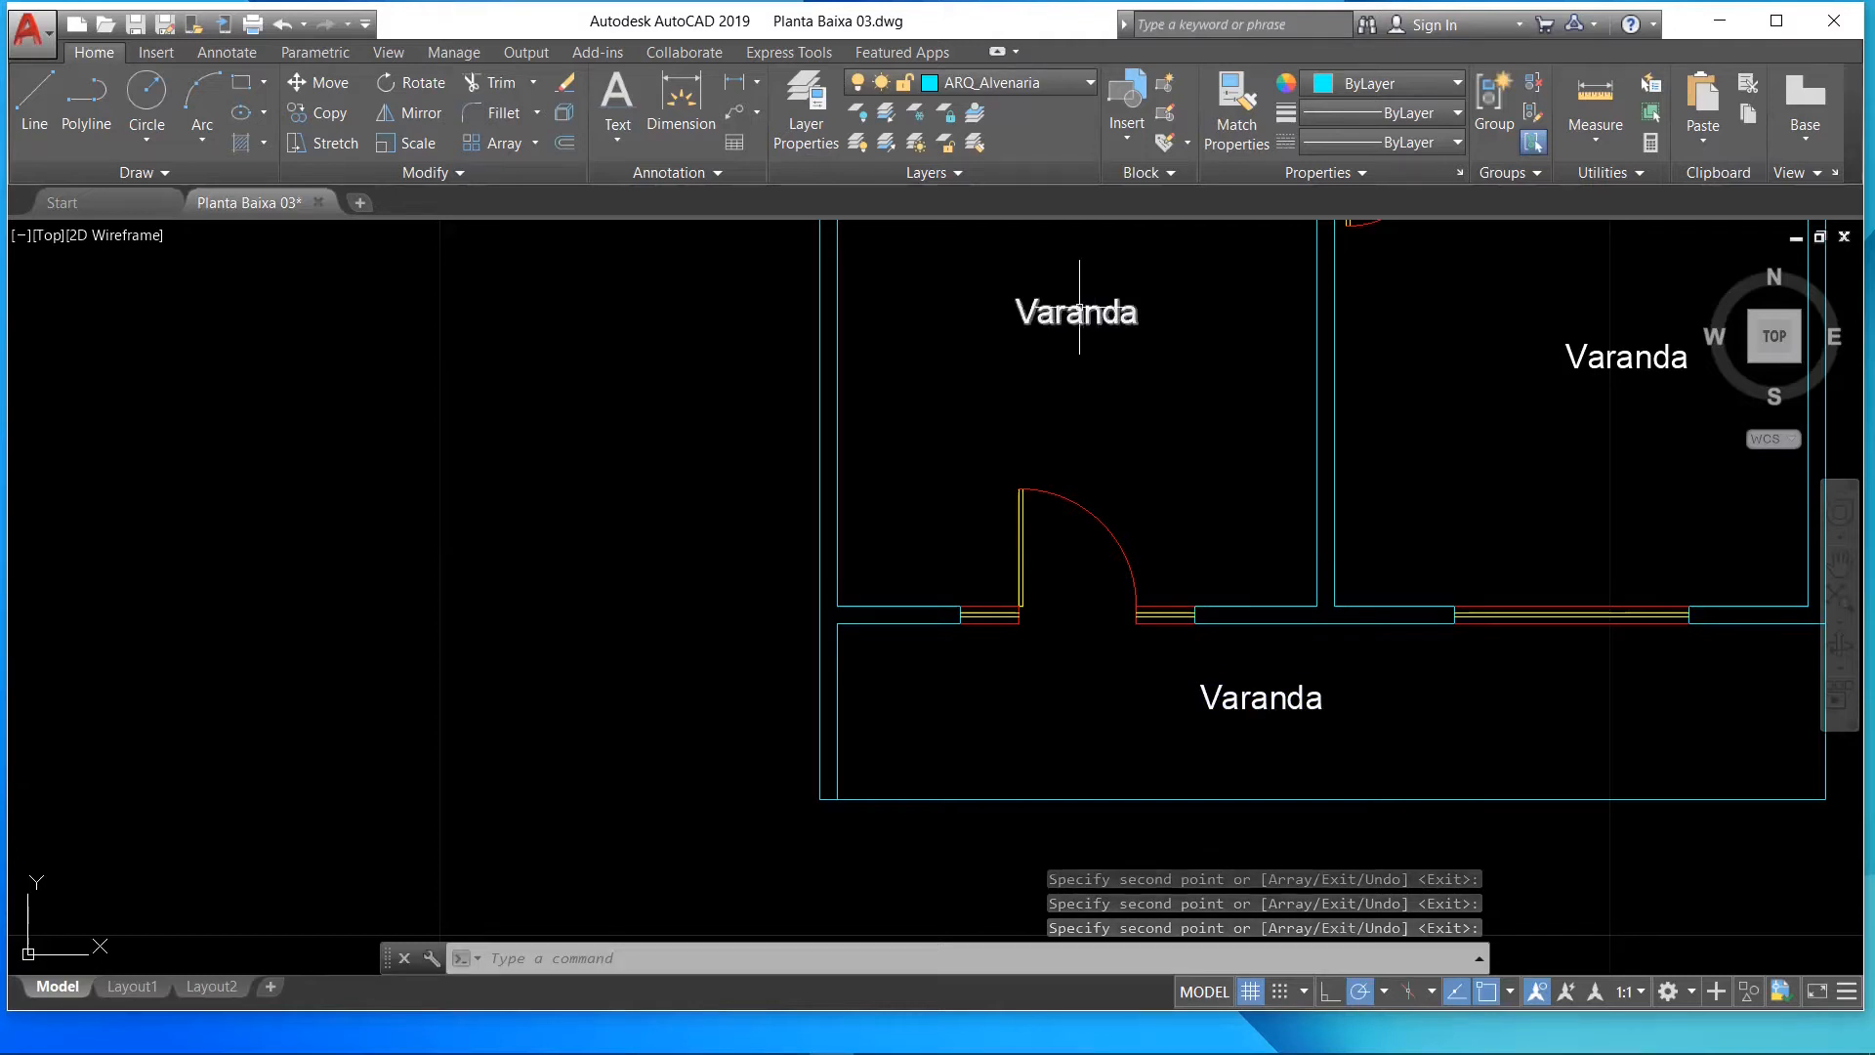
# - Change the copied label in the front room with the entrance door to "Sala de Estar"
pyautogui.click(1075, 312)
pyautogui.doubleClick(1073, 320)
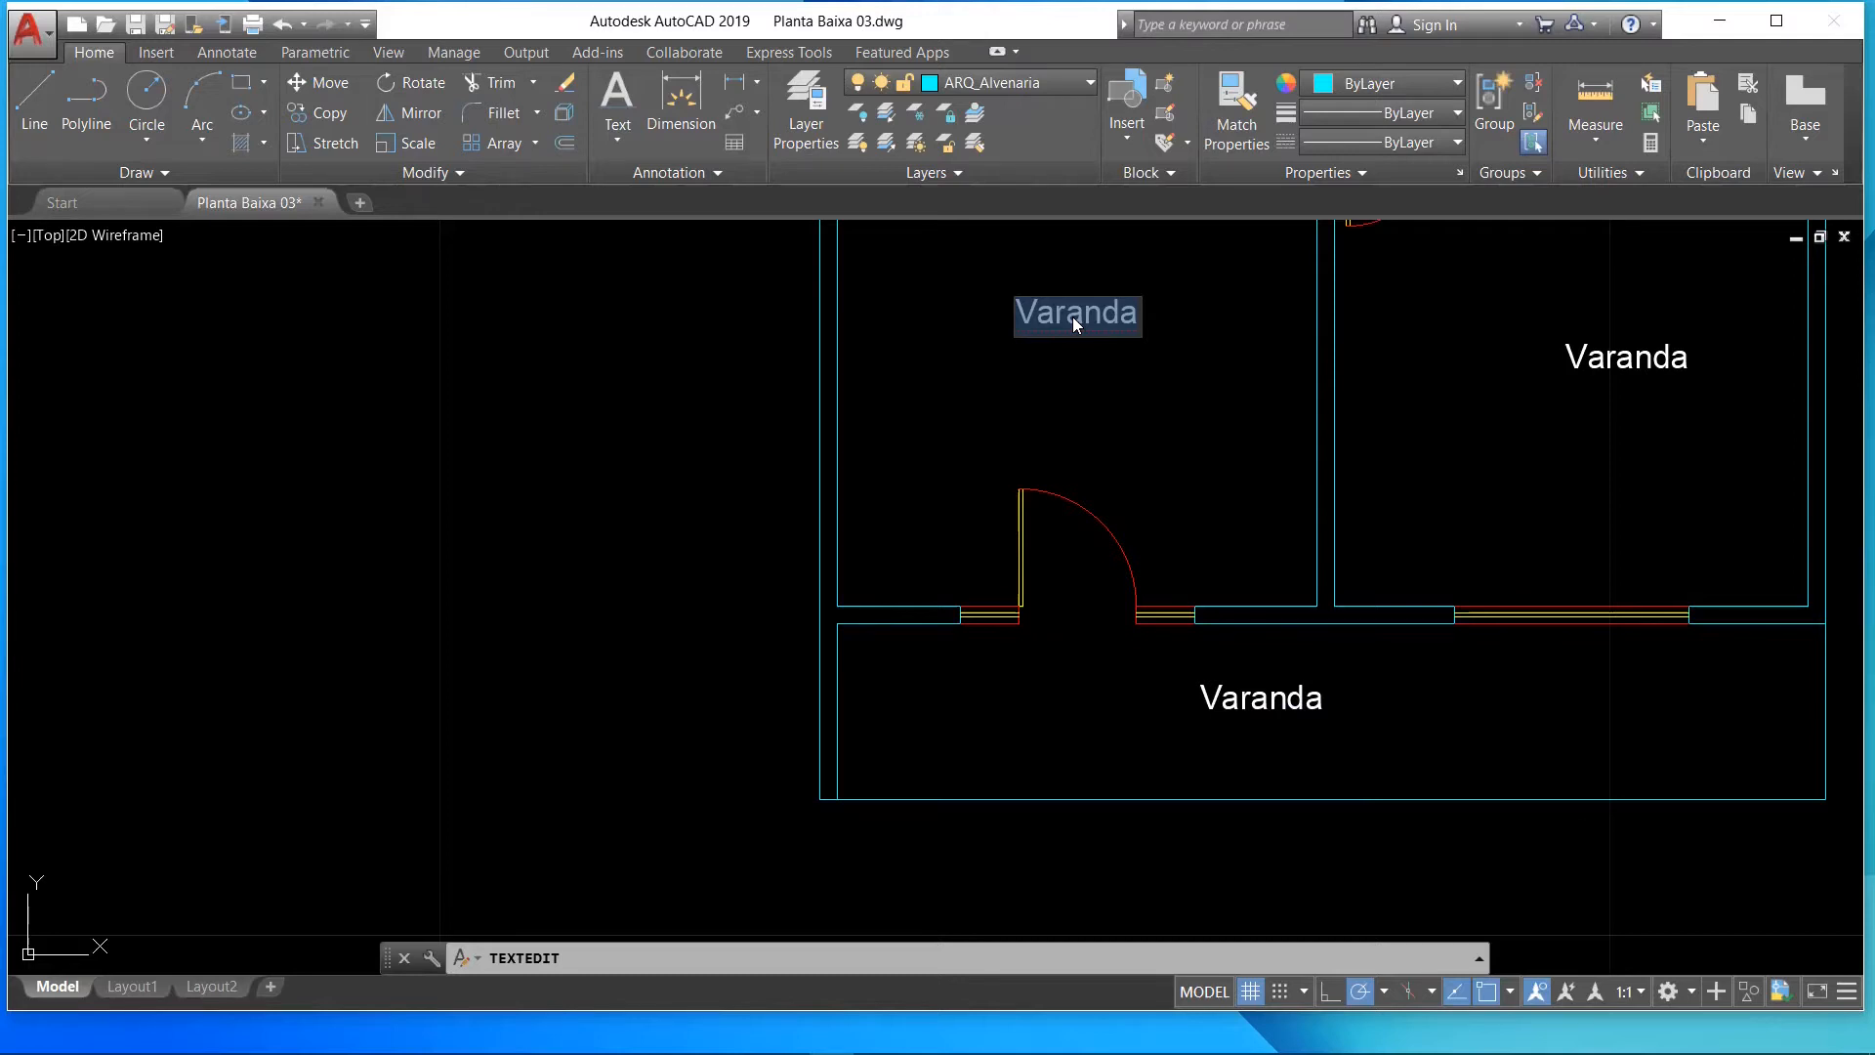
pyautogui.write('Sala')
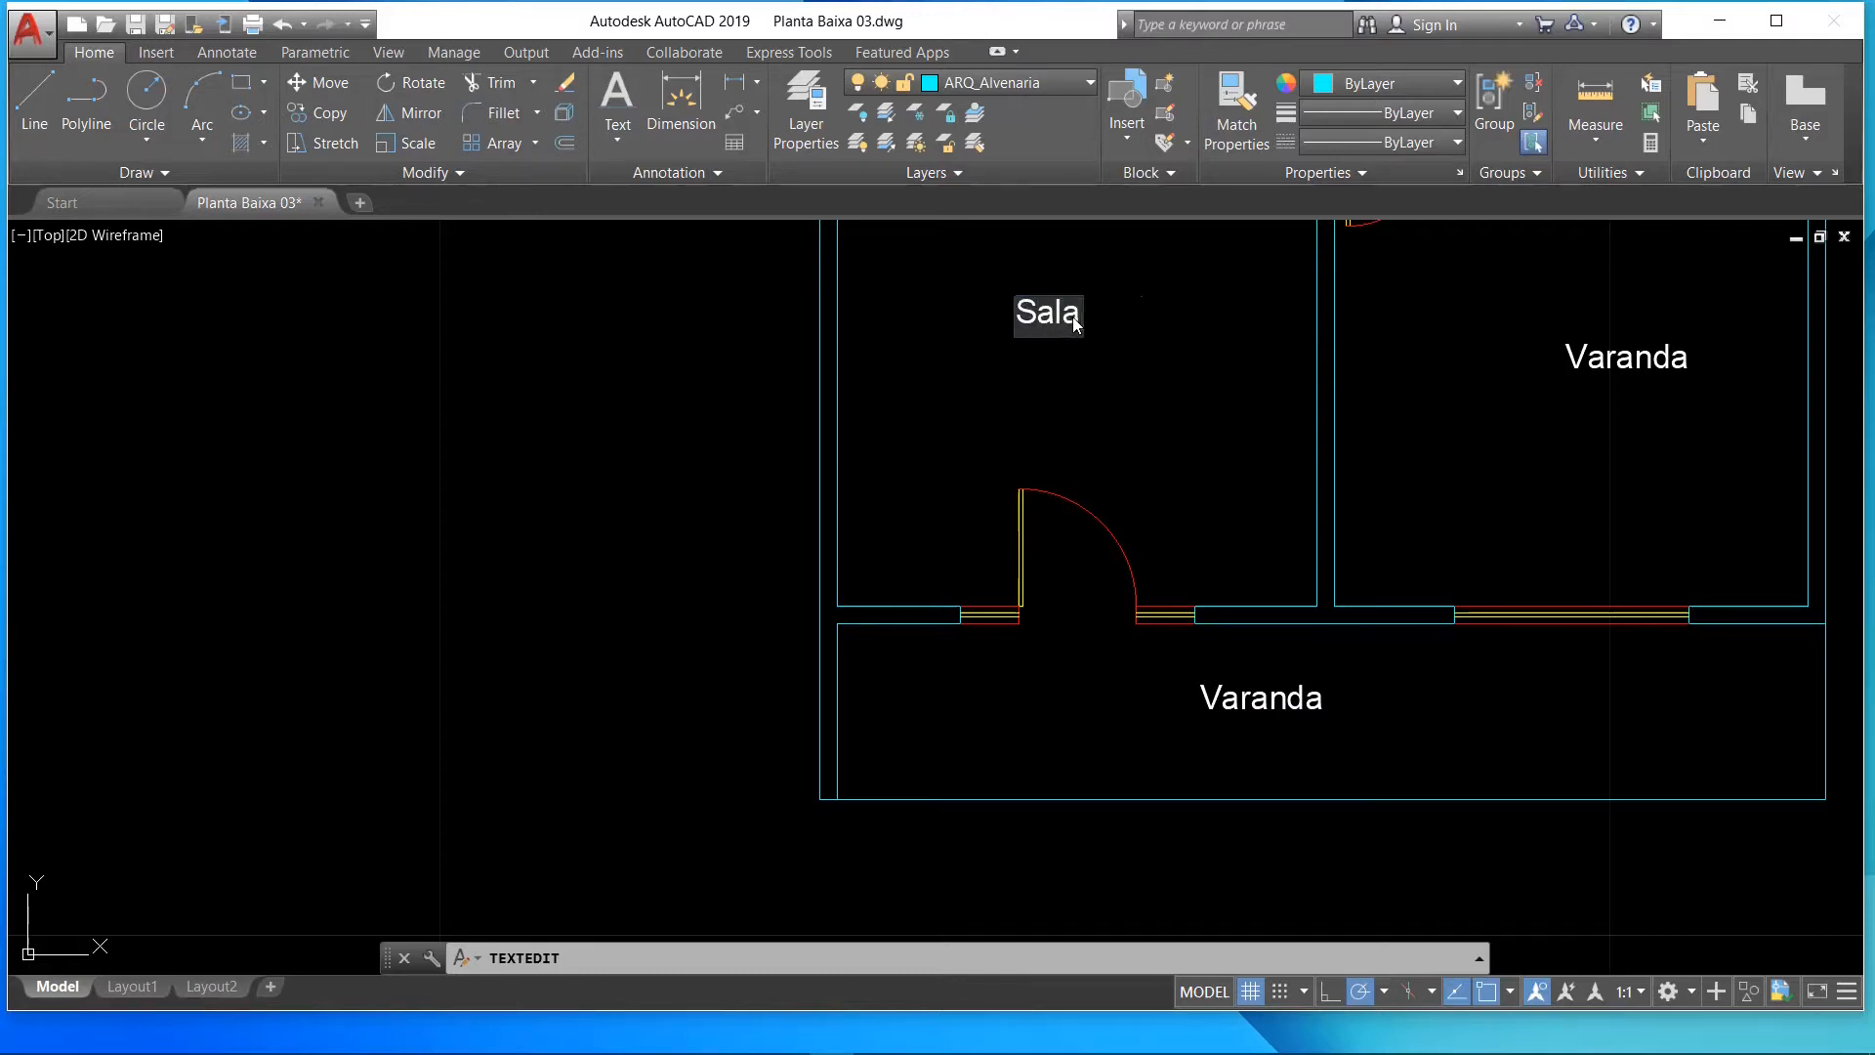
pyautogui.write(' de Estar')
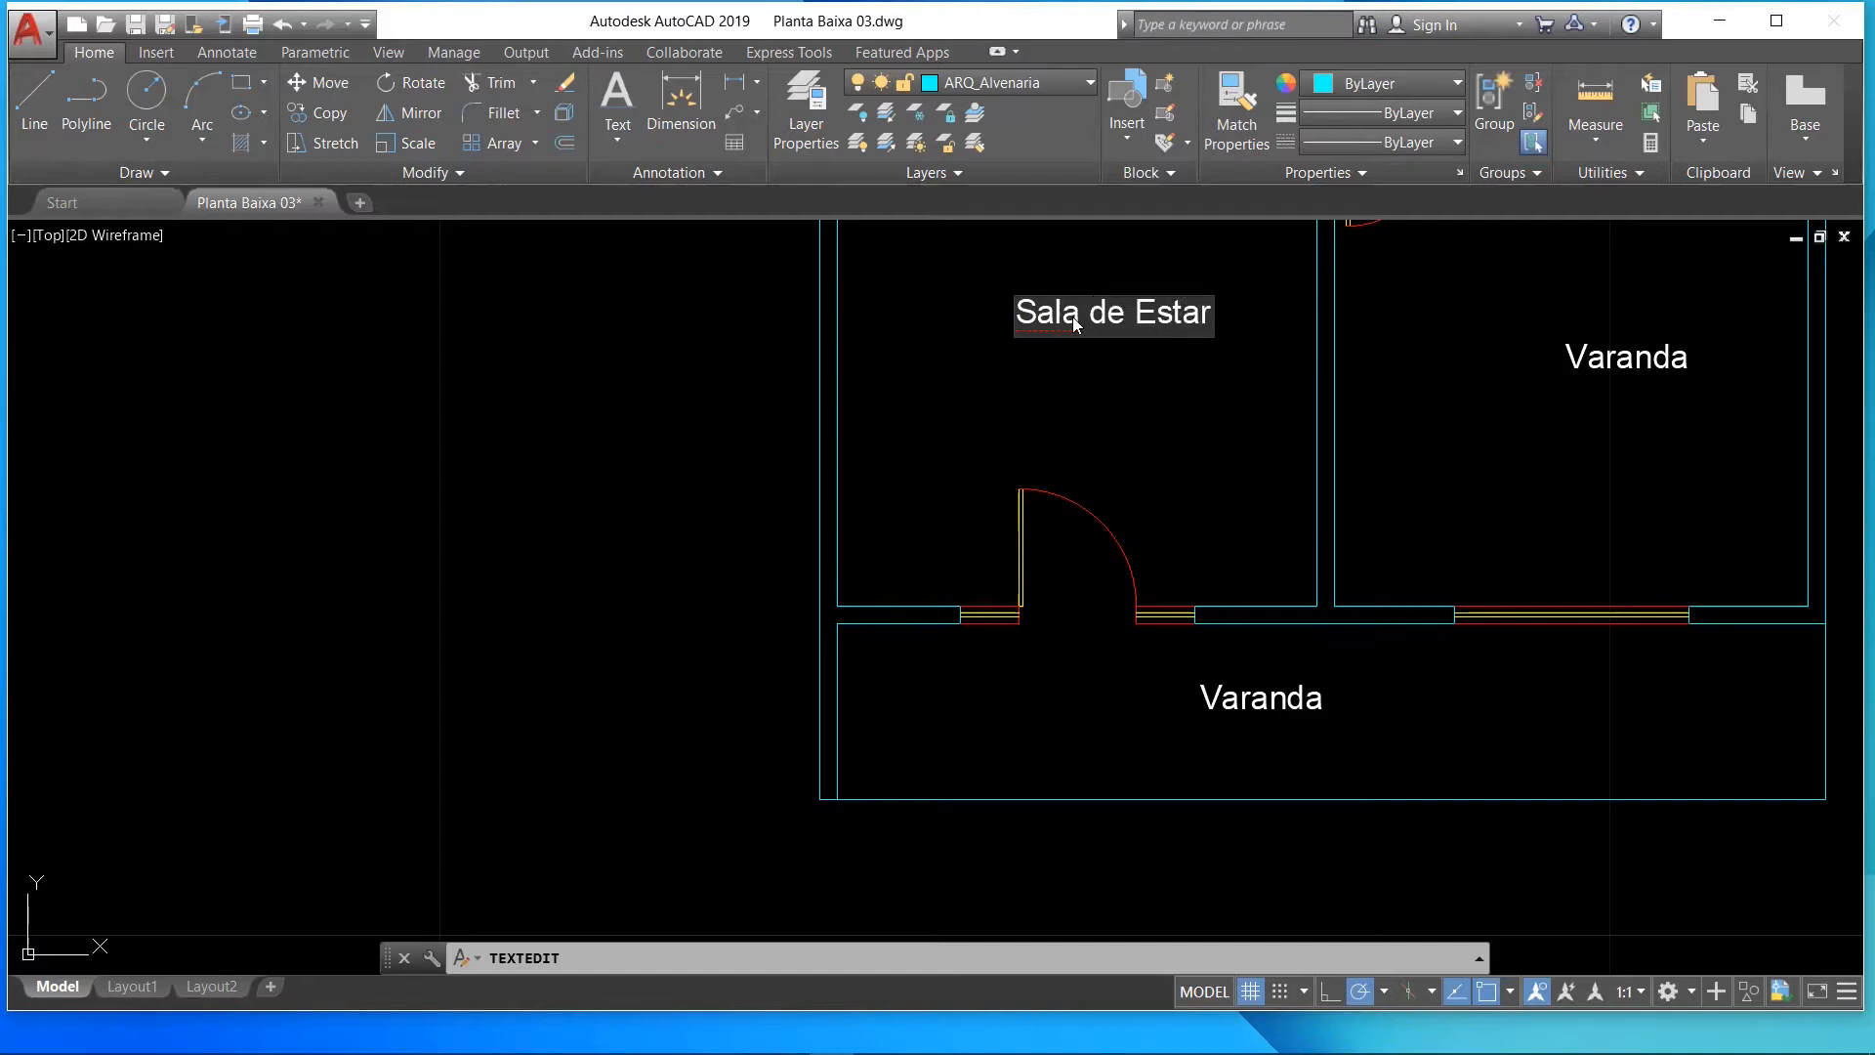
pyautogui.press('Return')
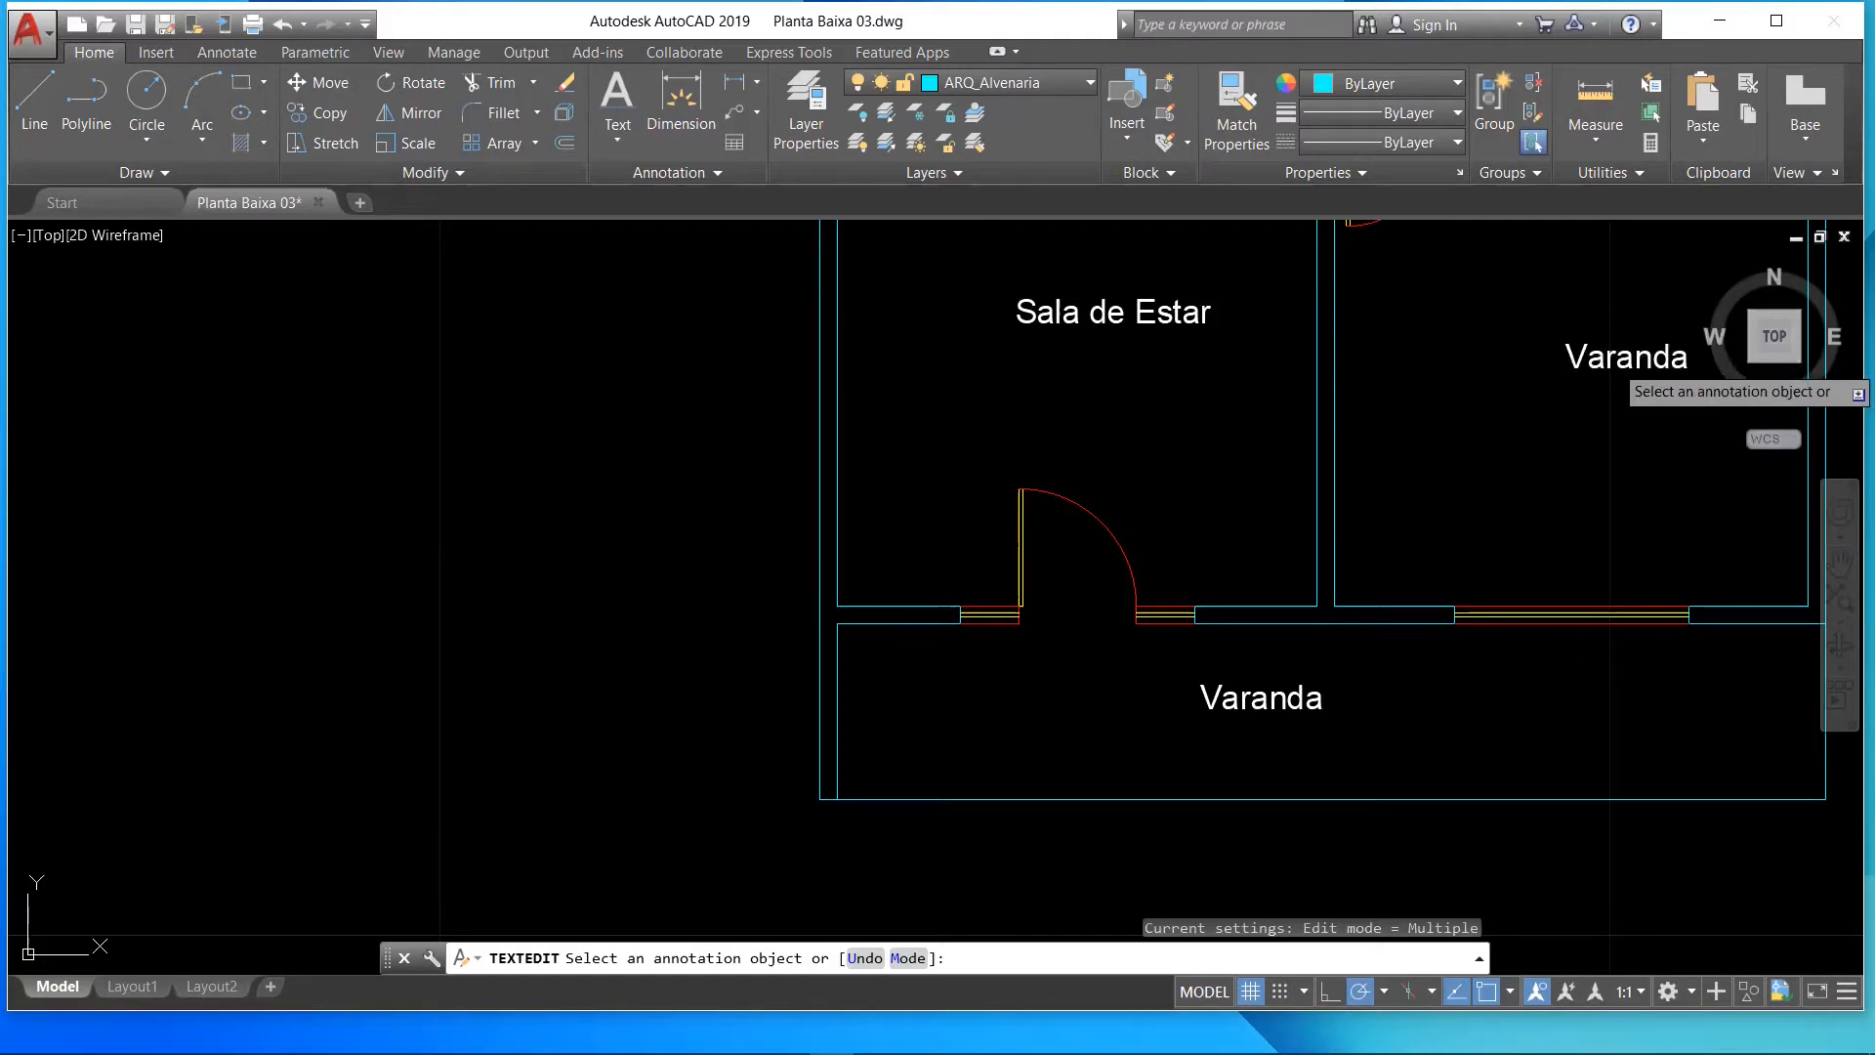
# - Change the copied label in the front room beside Sala de Estar to "Suíte"
pyautogui.click(1613, 363)
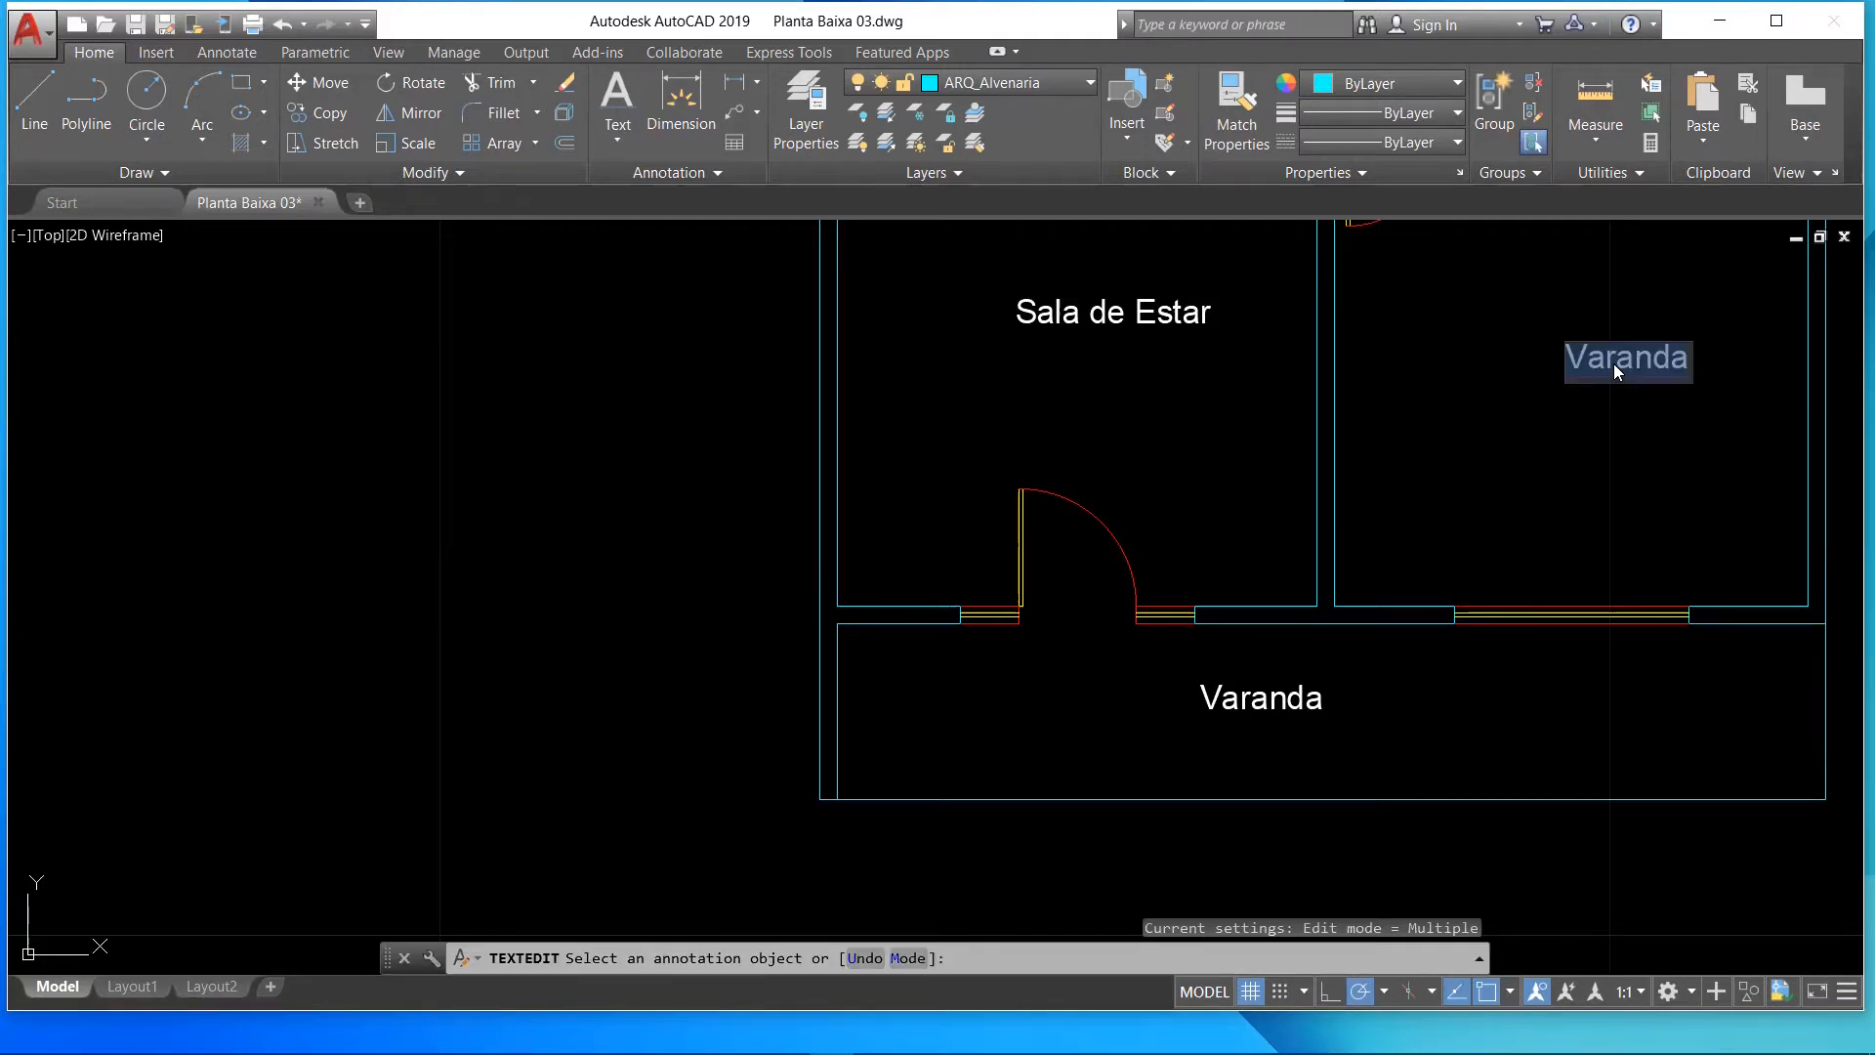
pyautogui.write('Suíte')
pyautogui.press('Return')
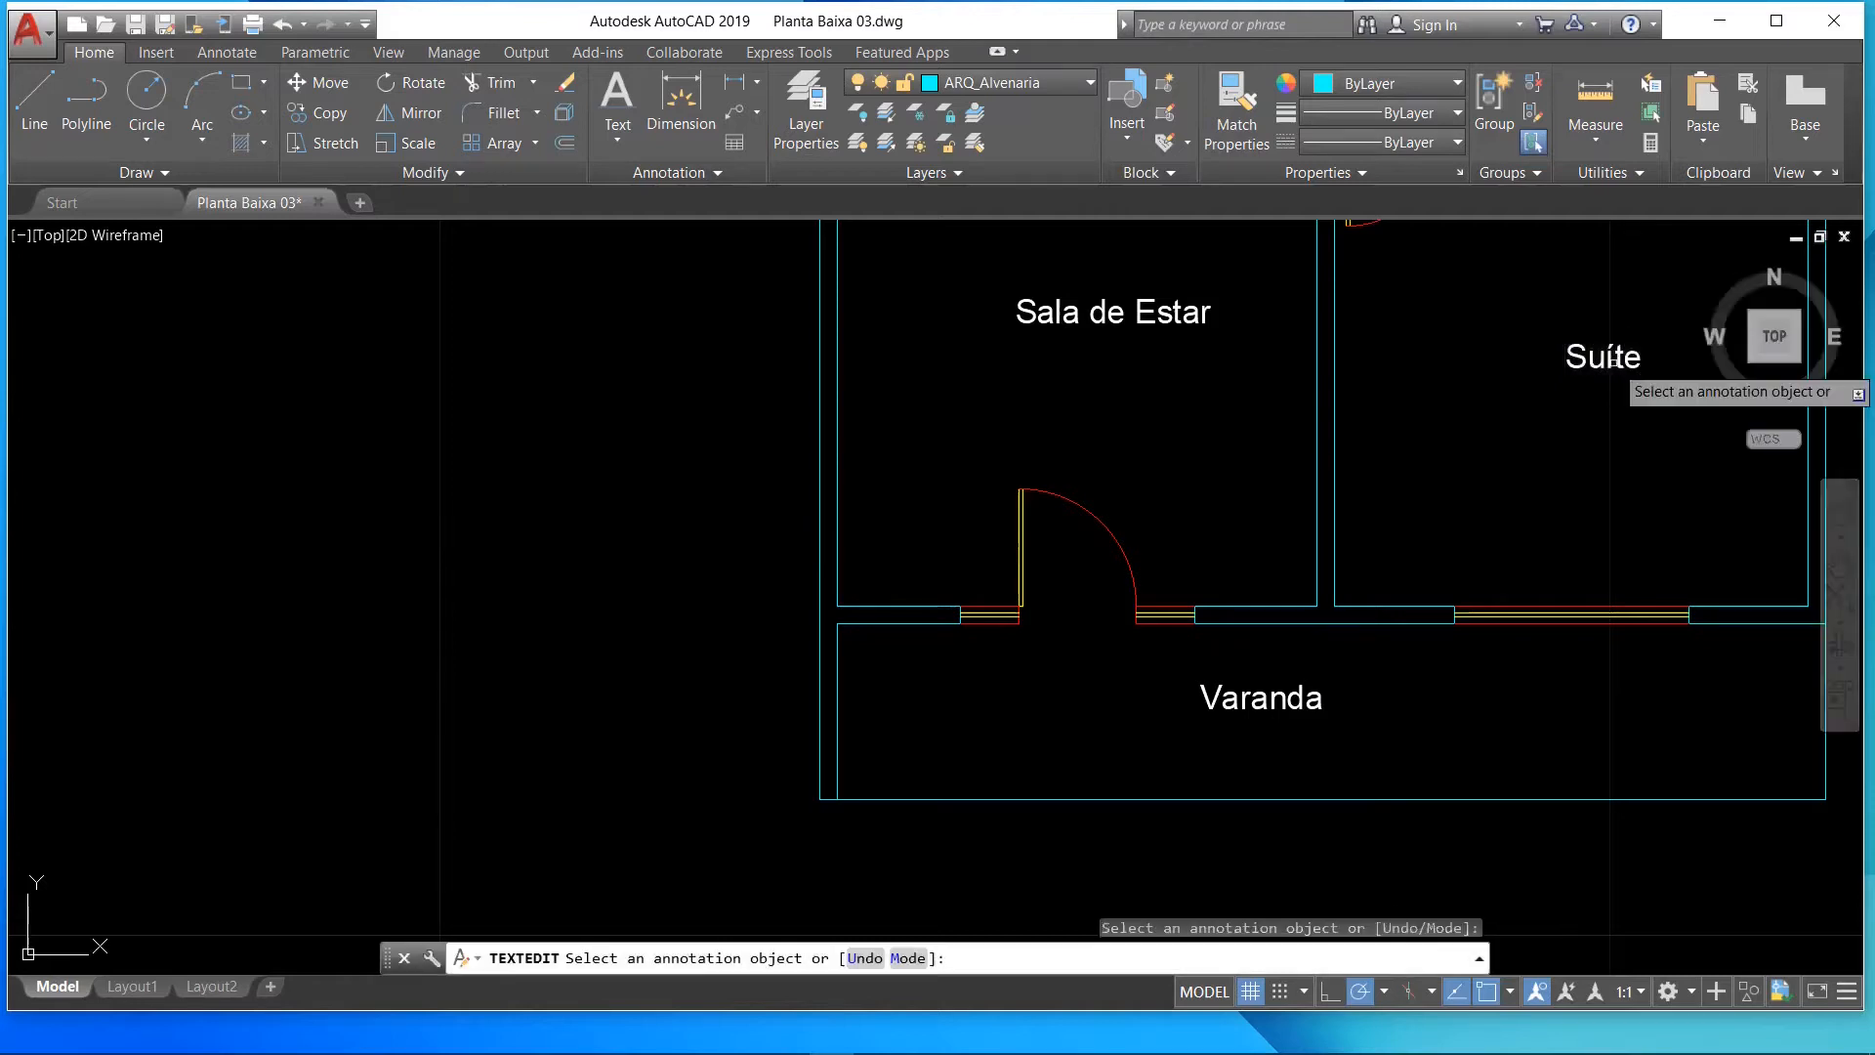
# - Change the copied label in the room directly behind Sala de Estar to "Sala de Jantar"
pyautogui.scroll(-6, 1611, 359)
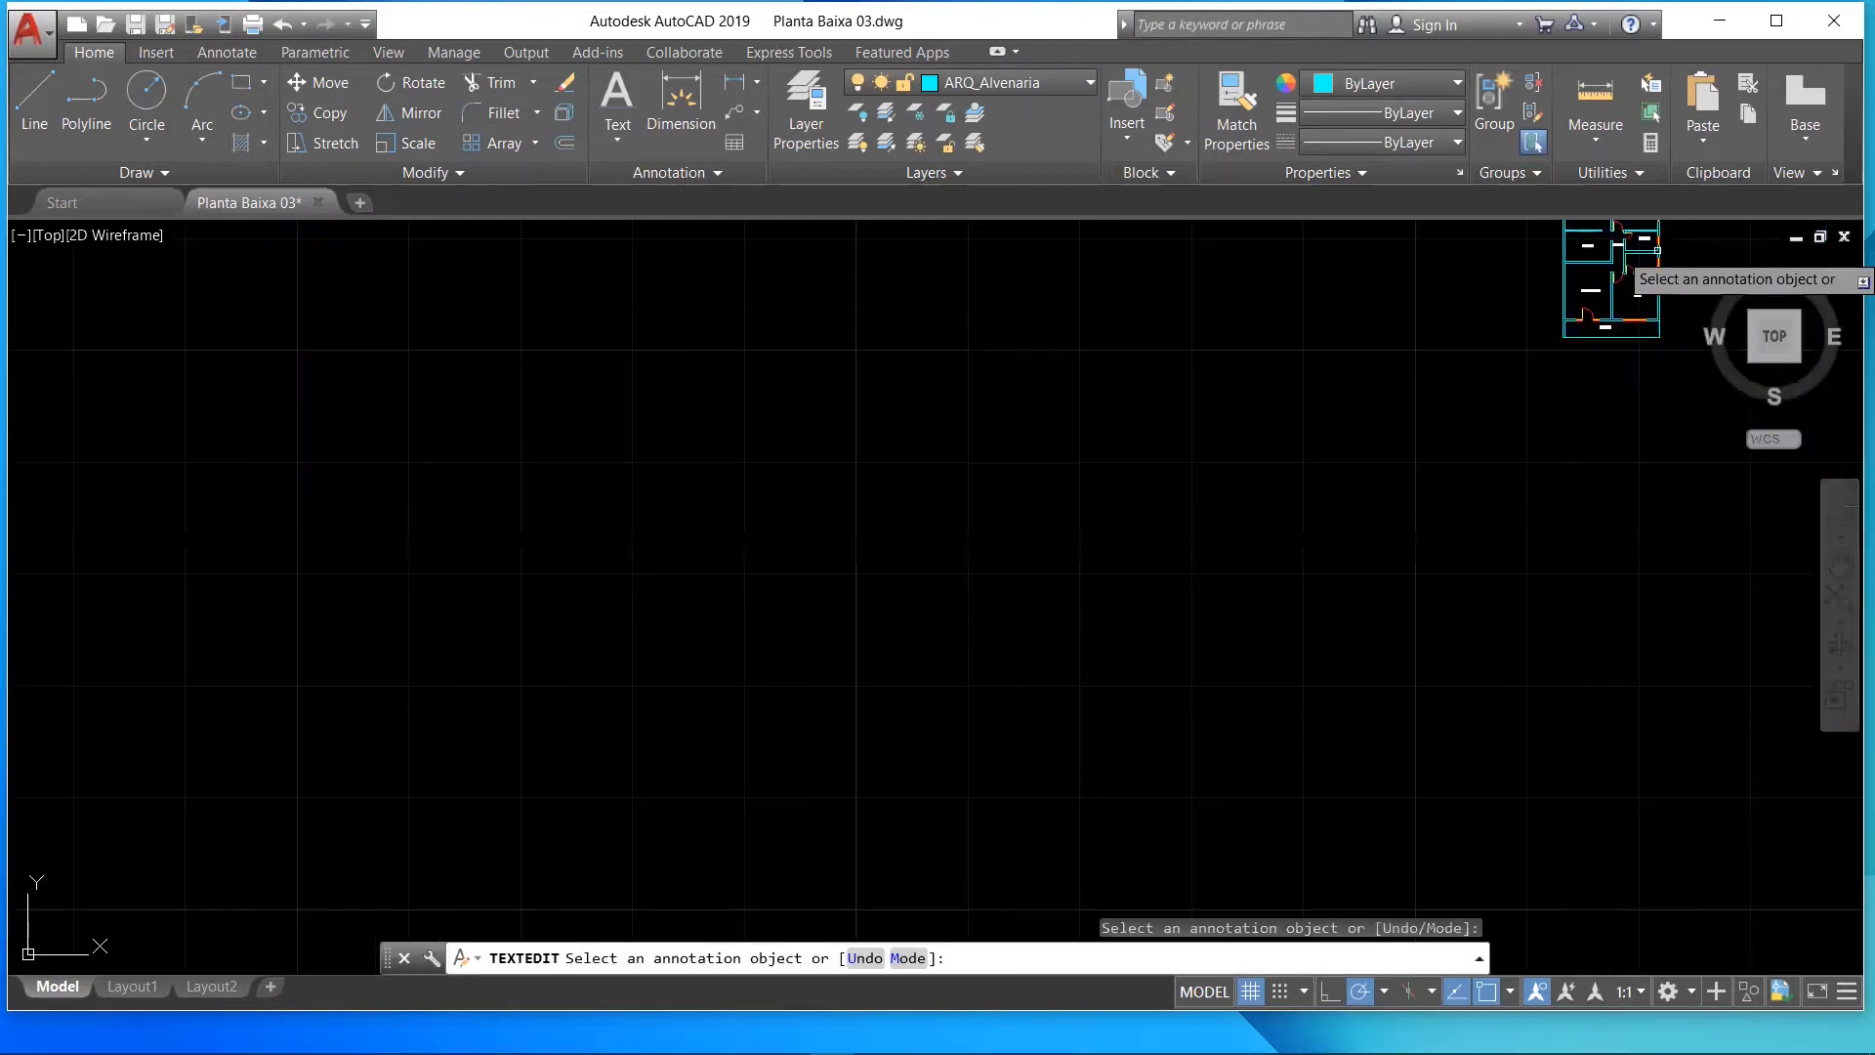
pyautogui.click(1839, 564)
pyautogui.moveTo(1655, 295); pyautogui.dragTo(899, 648)
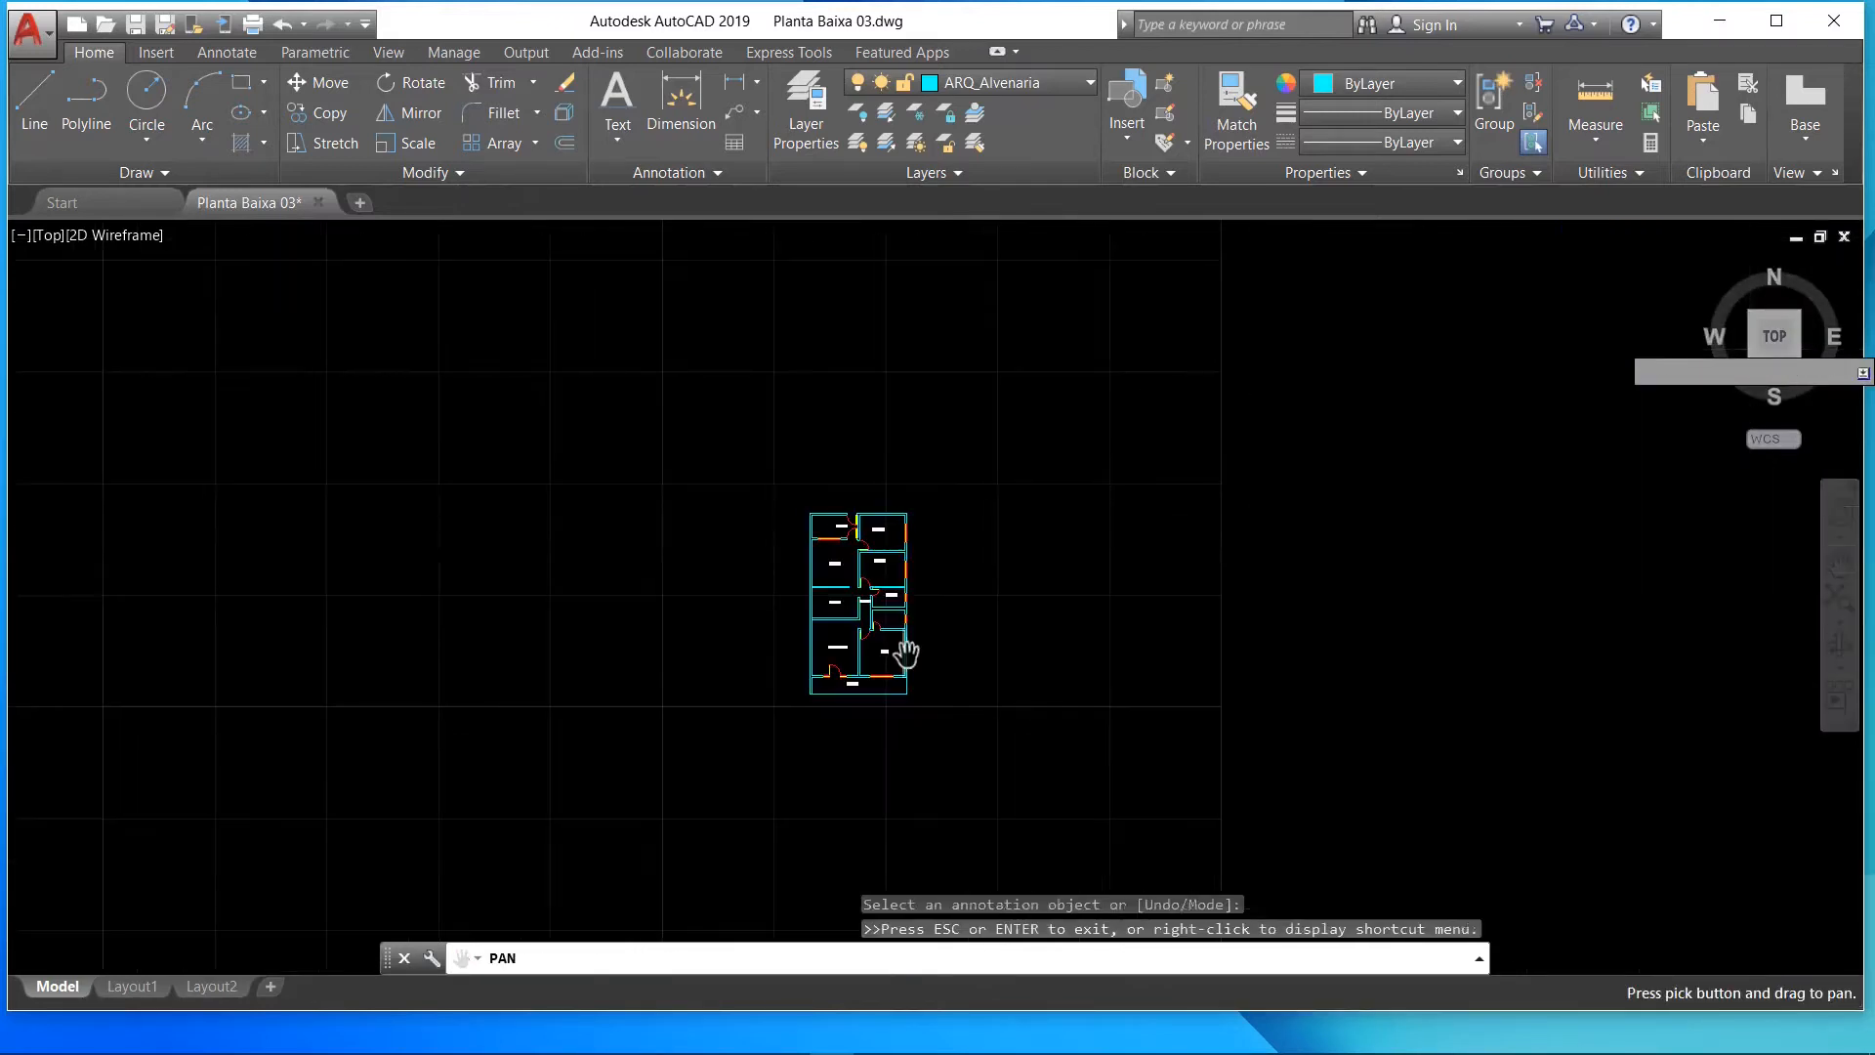
pyautogui.scroll(4, 906, 654)
pyautogui.scroll(2, 906, 654)
pyautogui.scroll(2, 673, 468)
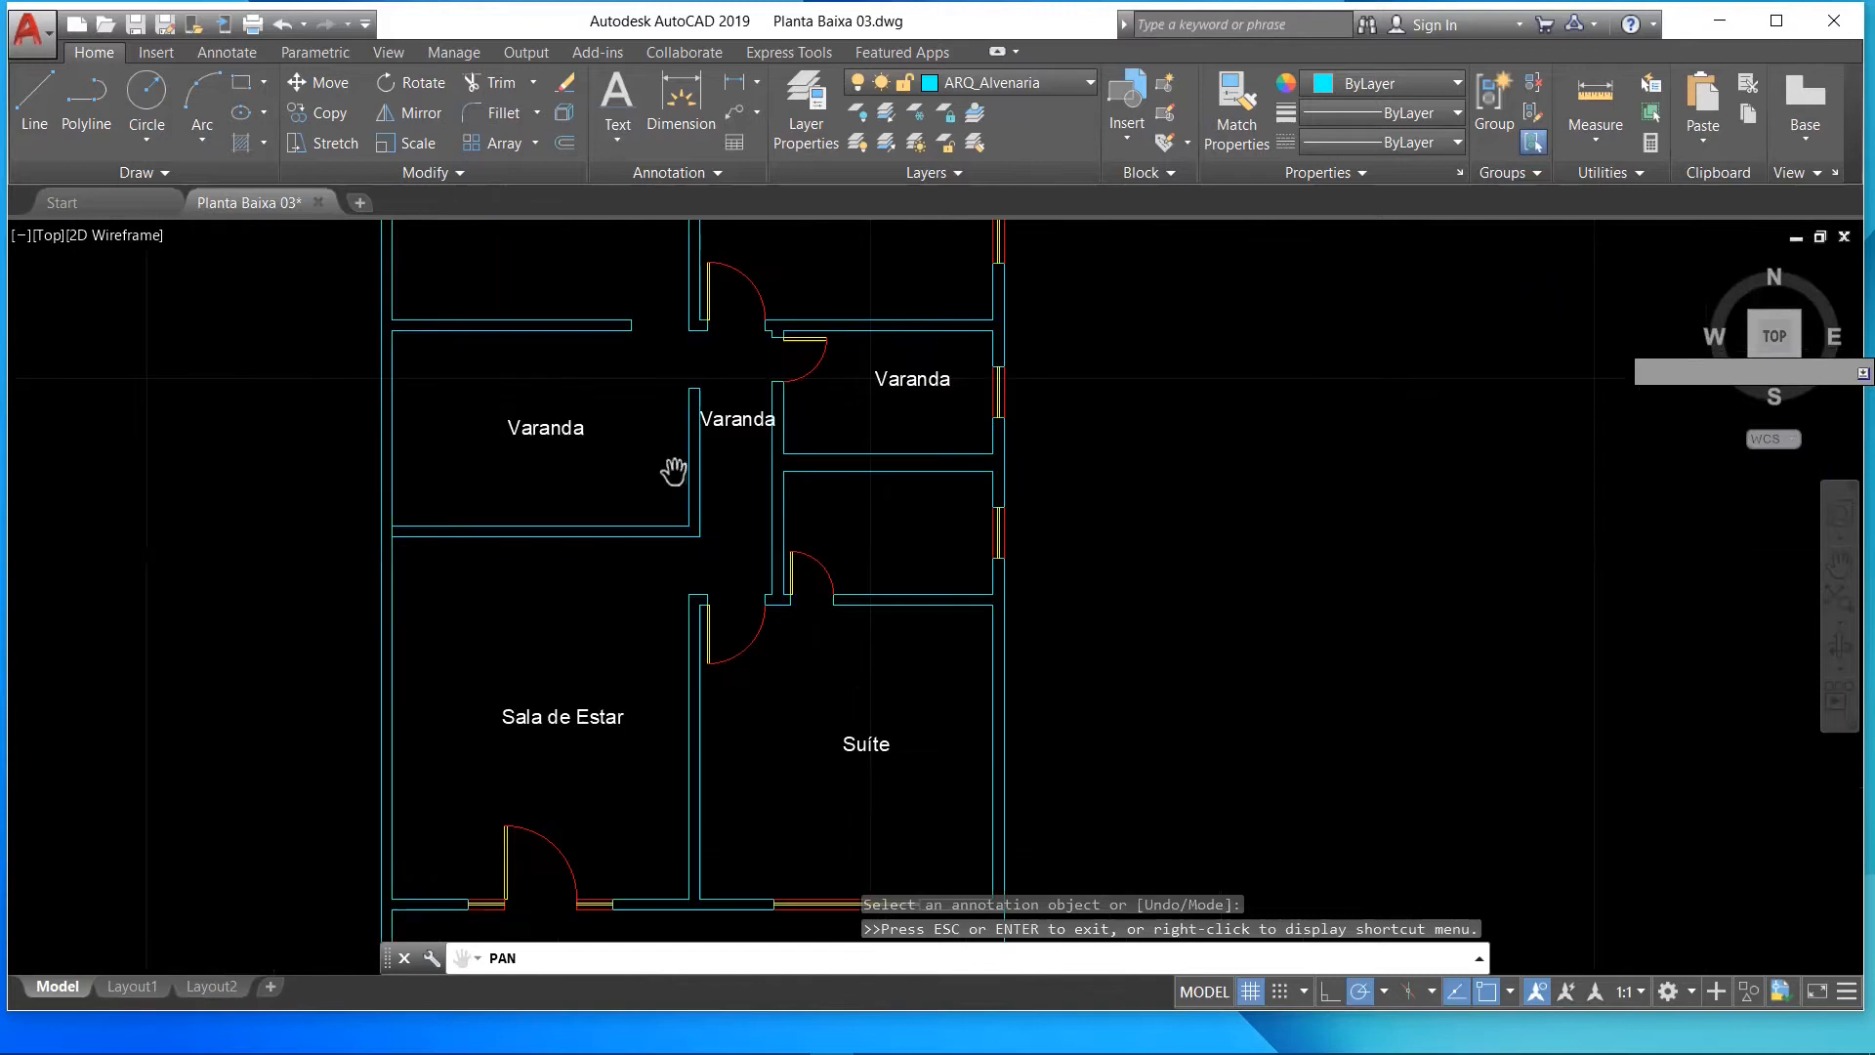
pyautogui.press('Escape')
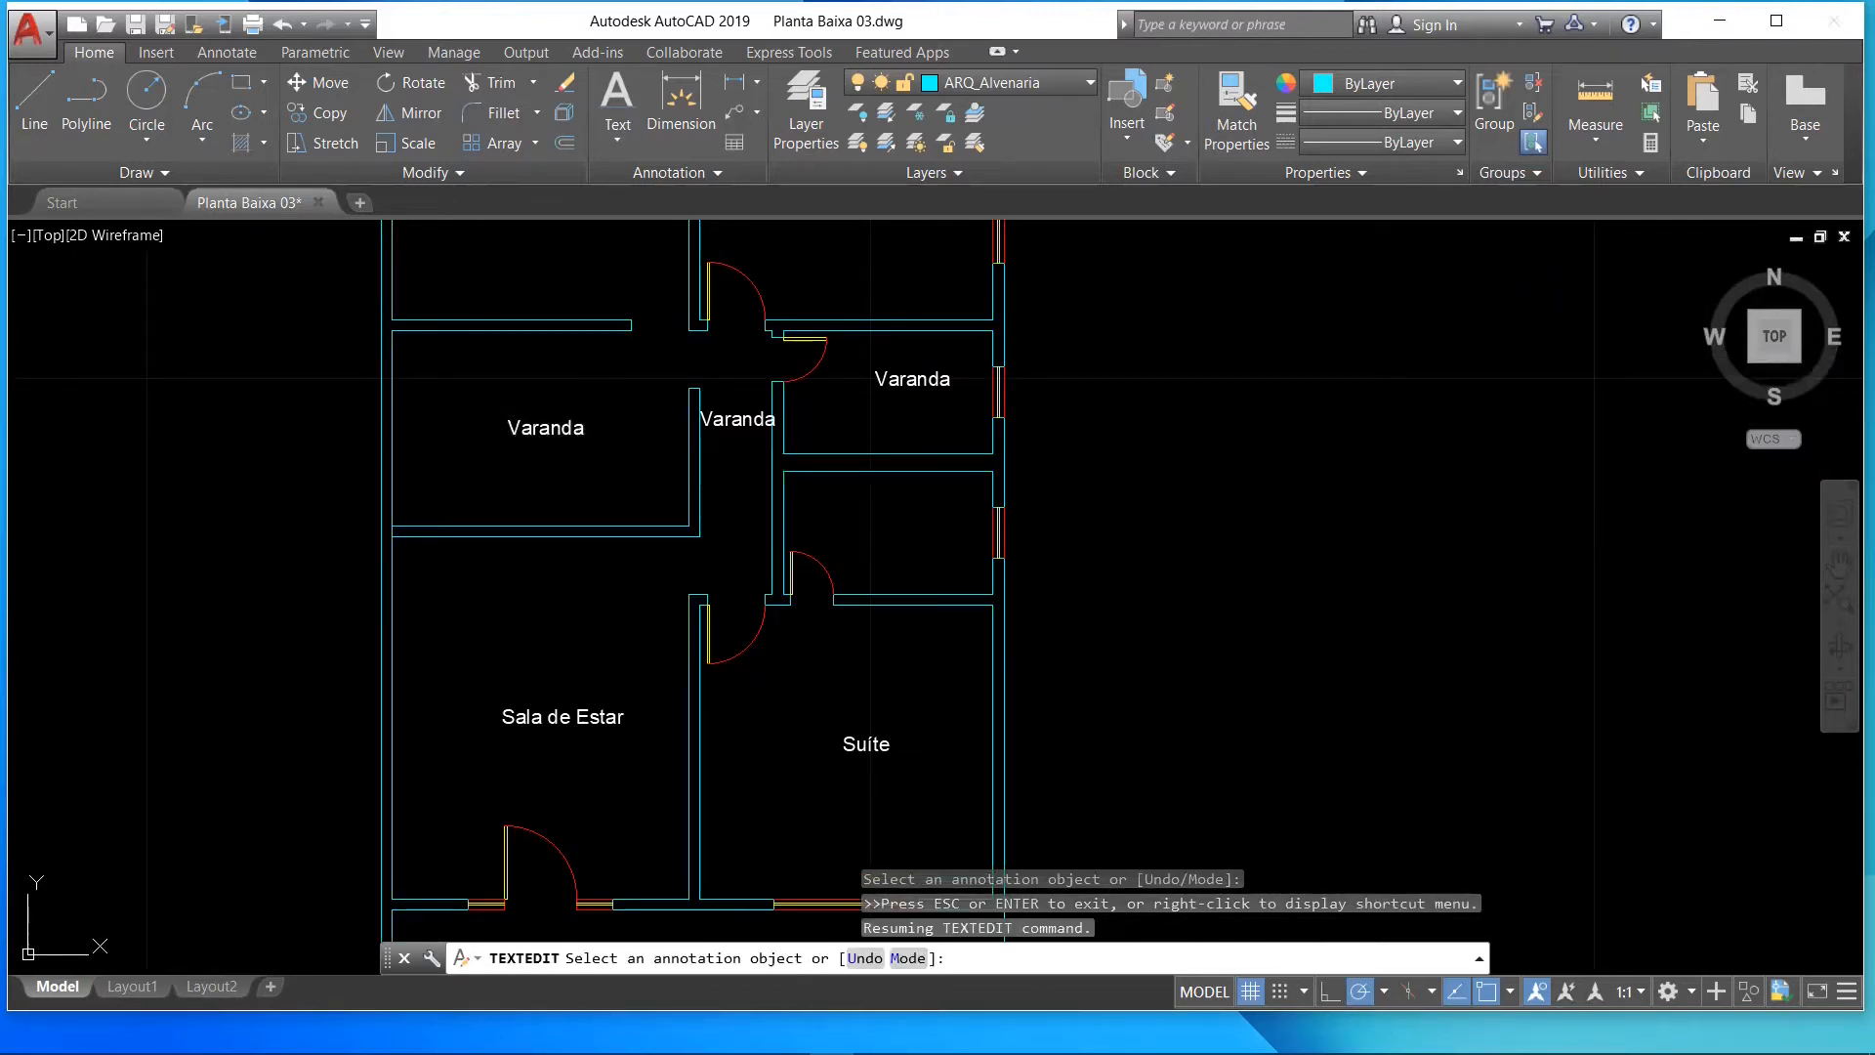
pyautogui.click(549, 434)
pyautogui.write('Sala de ')
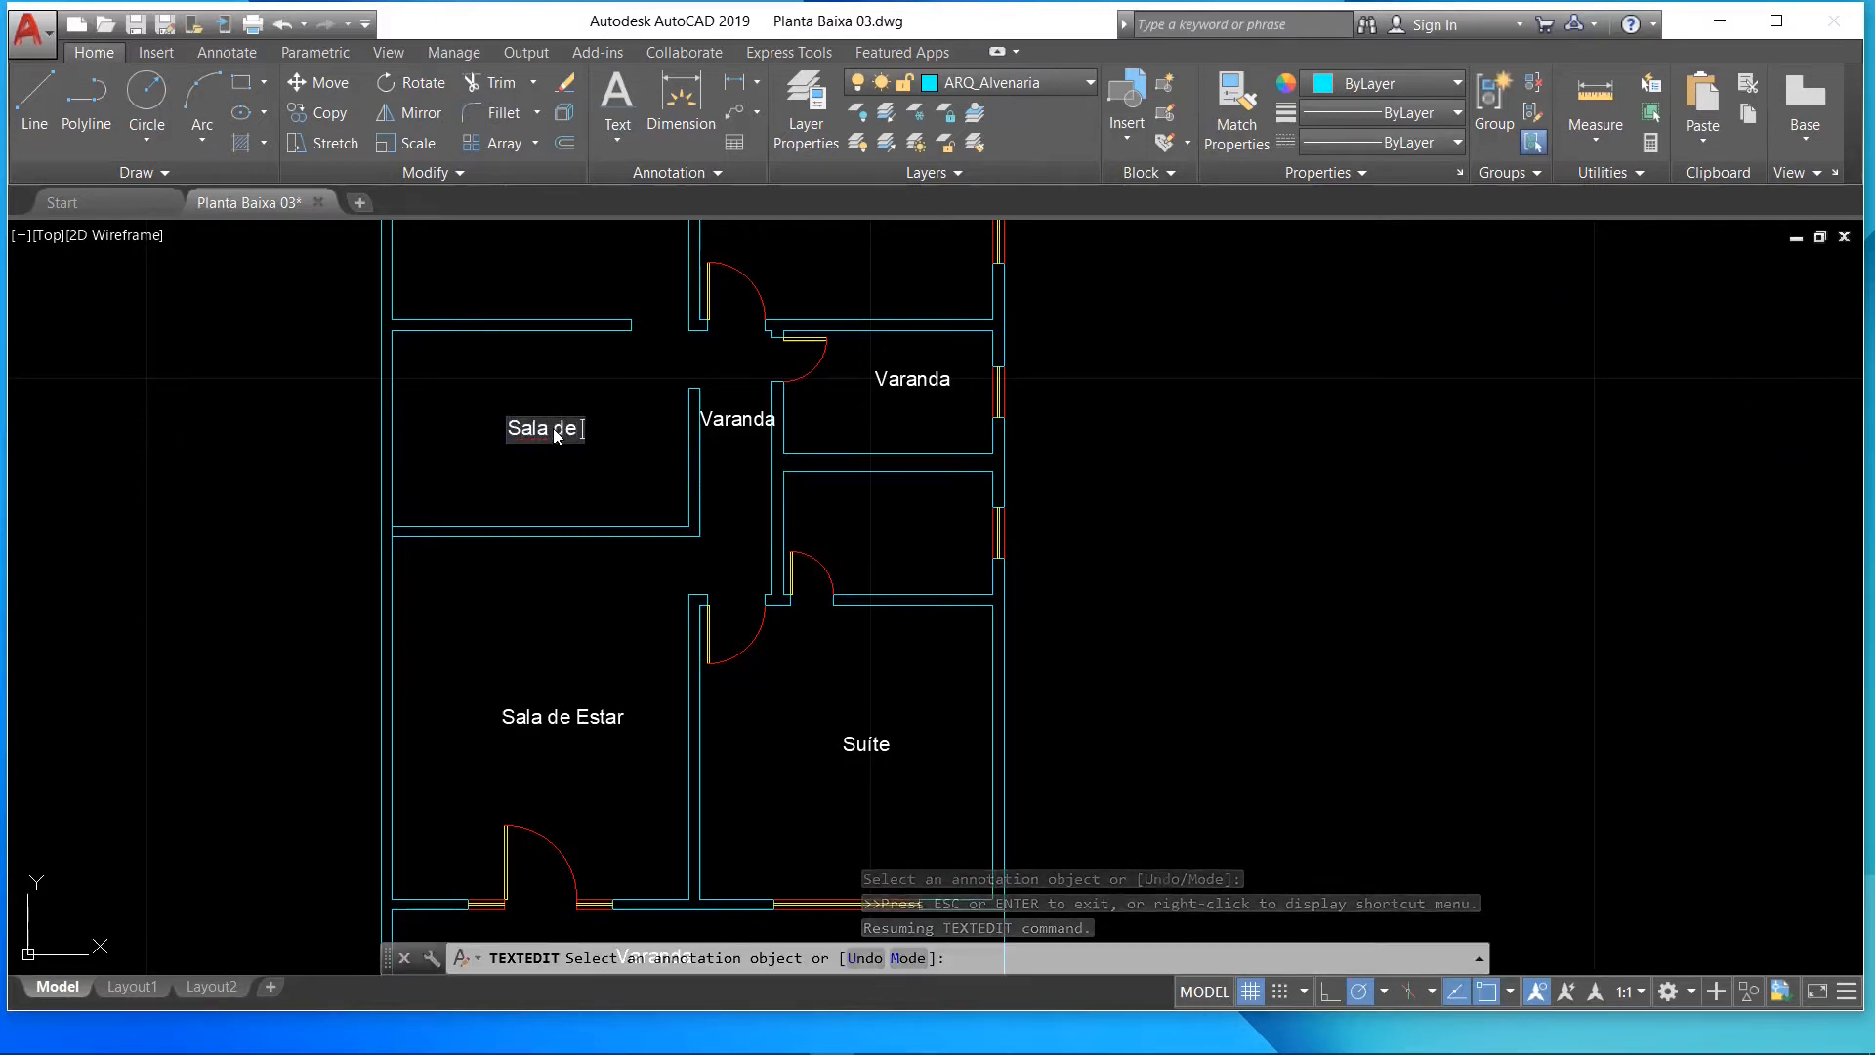
pyautogui.write('Jantar')
pyautogui.press('Return')
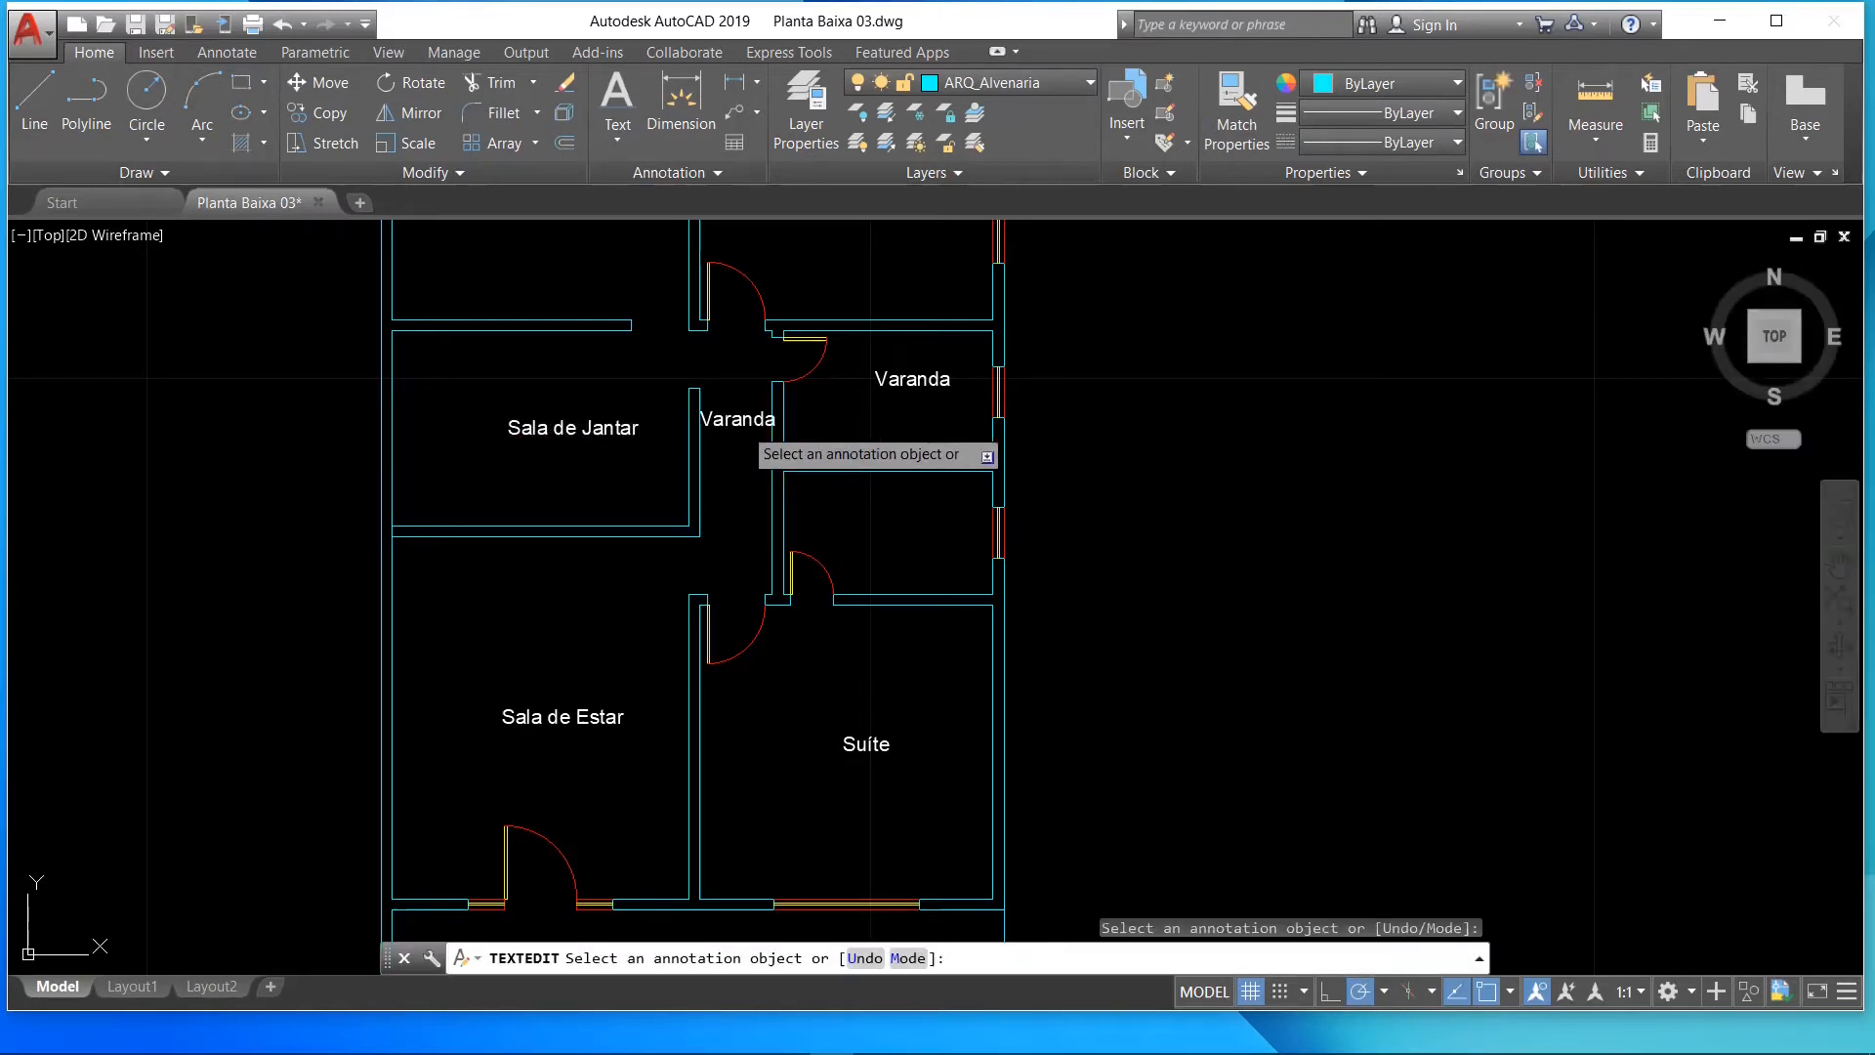
# - Change the corridor label to "Circ." and the label in the small room beside it to "Banho."
pyautogui.click(742, 424)
pyautogui.write('Circ.')
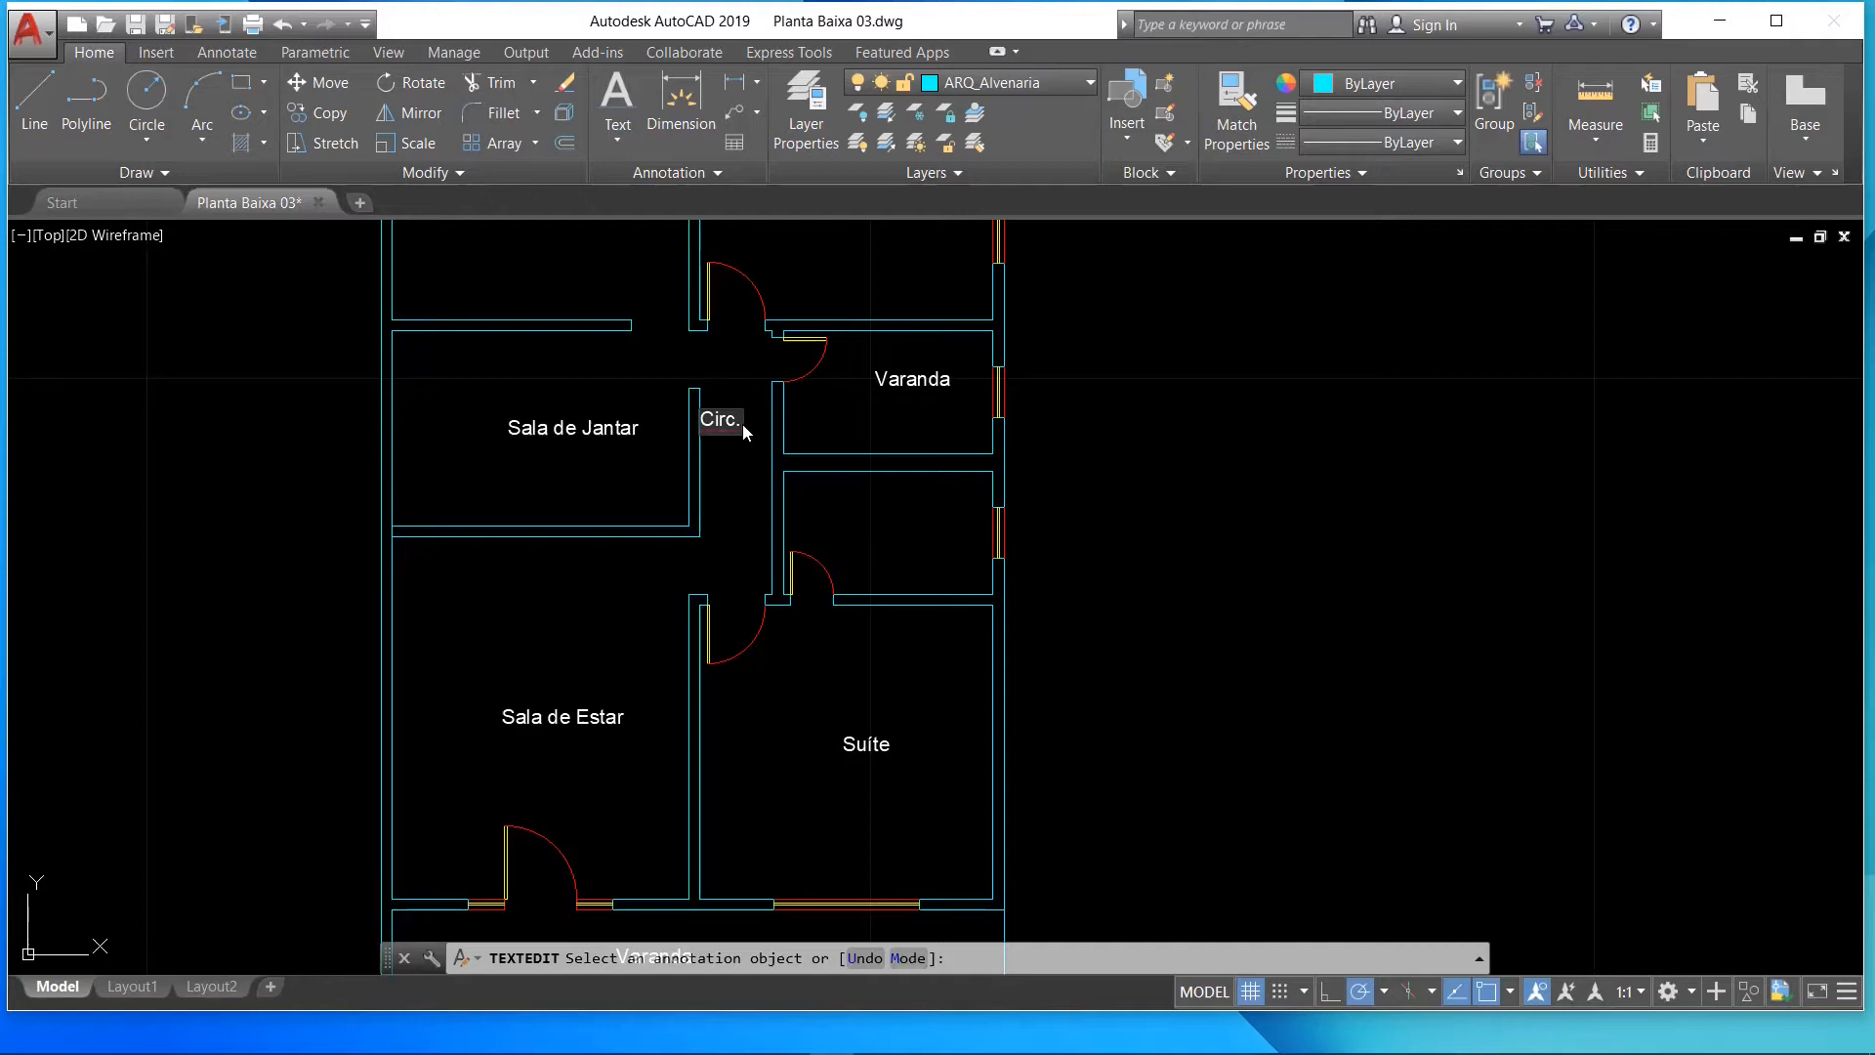
pyautogui.press('Return')
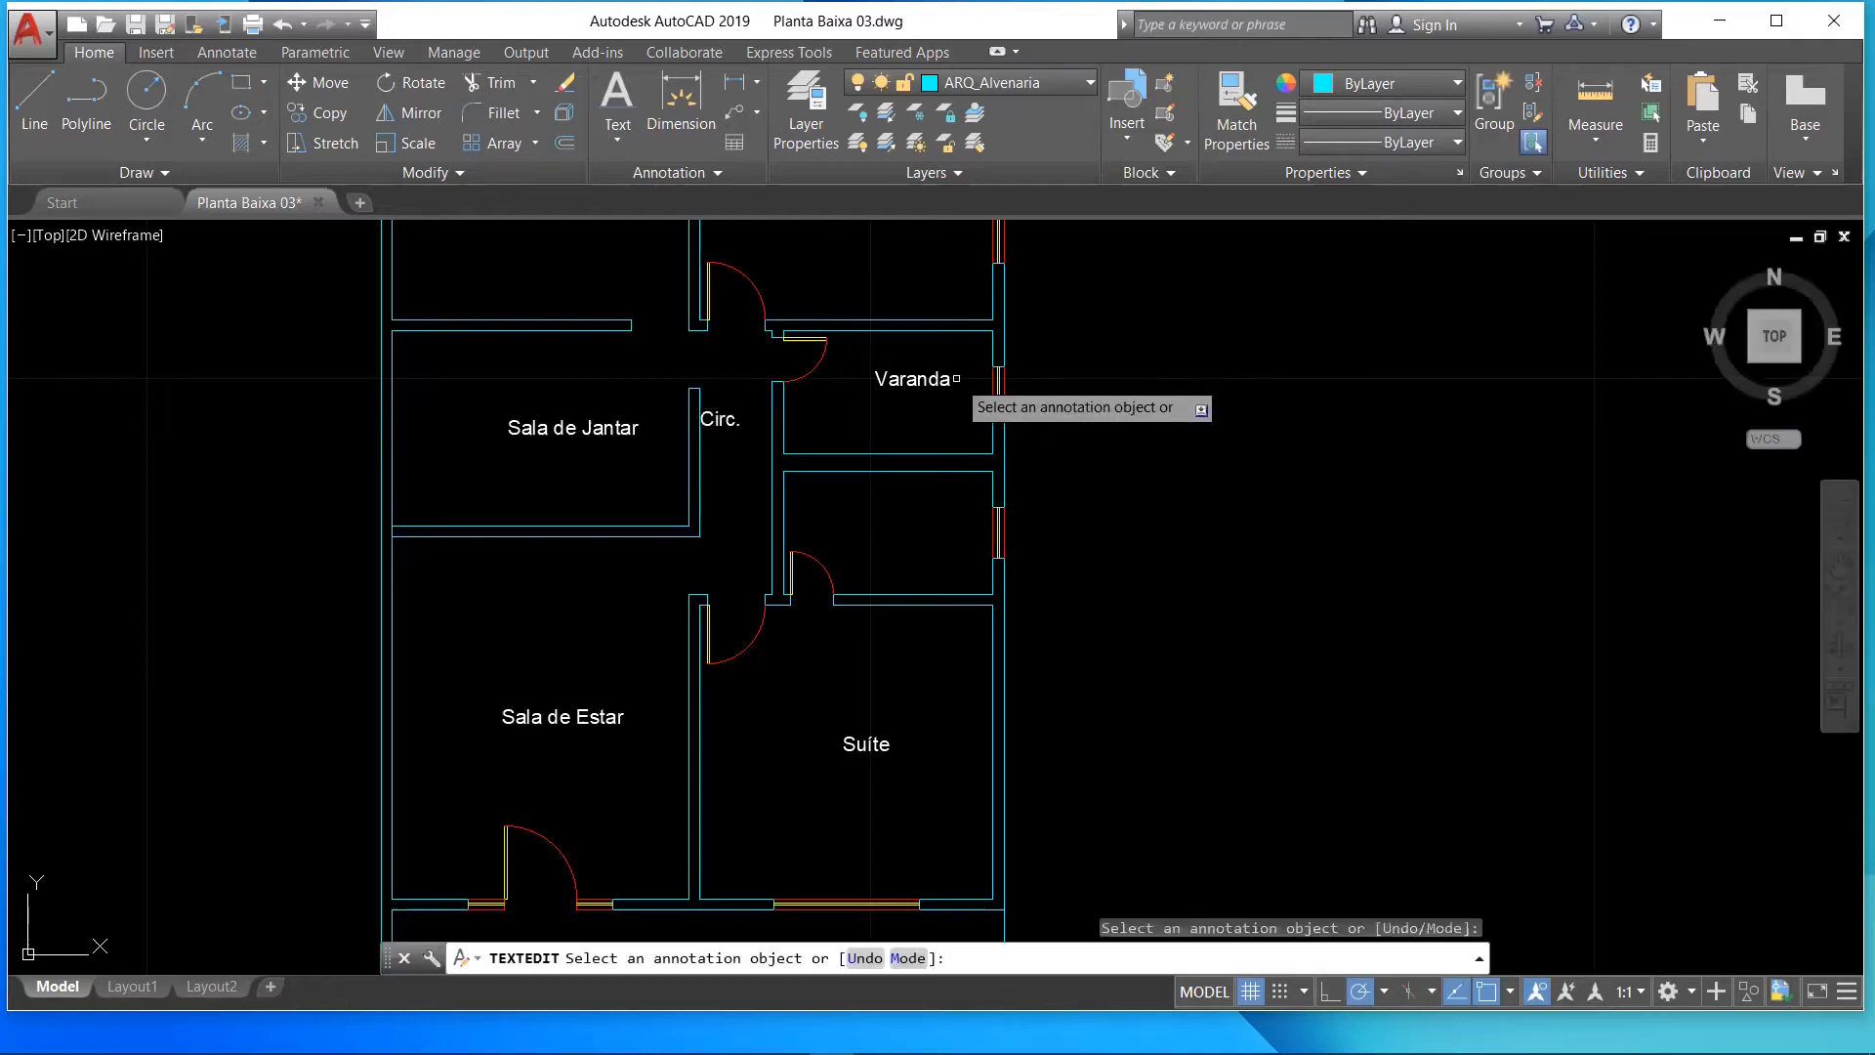
pyautogui.click(917, 387)
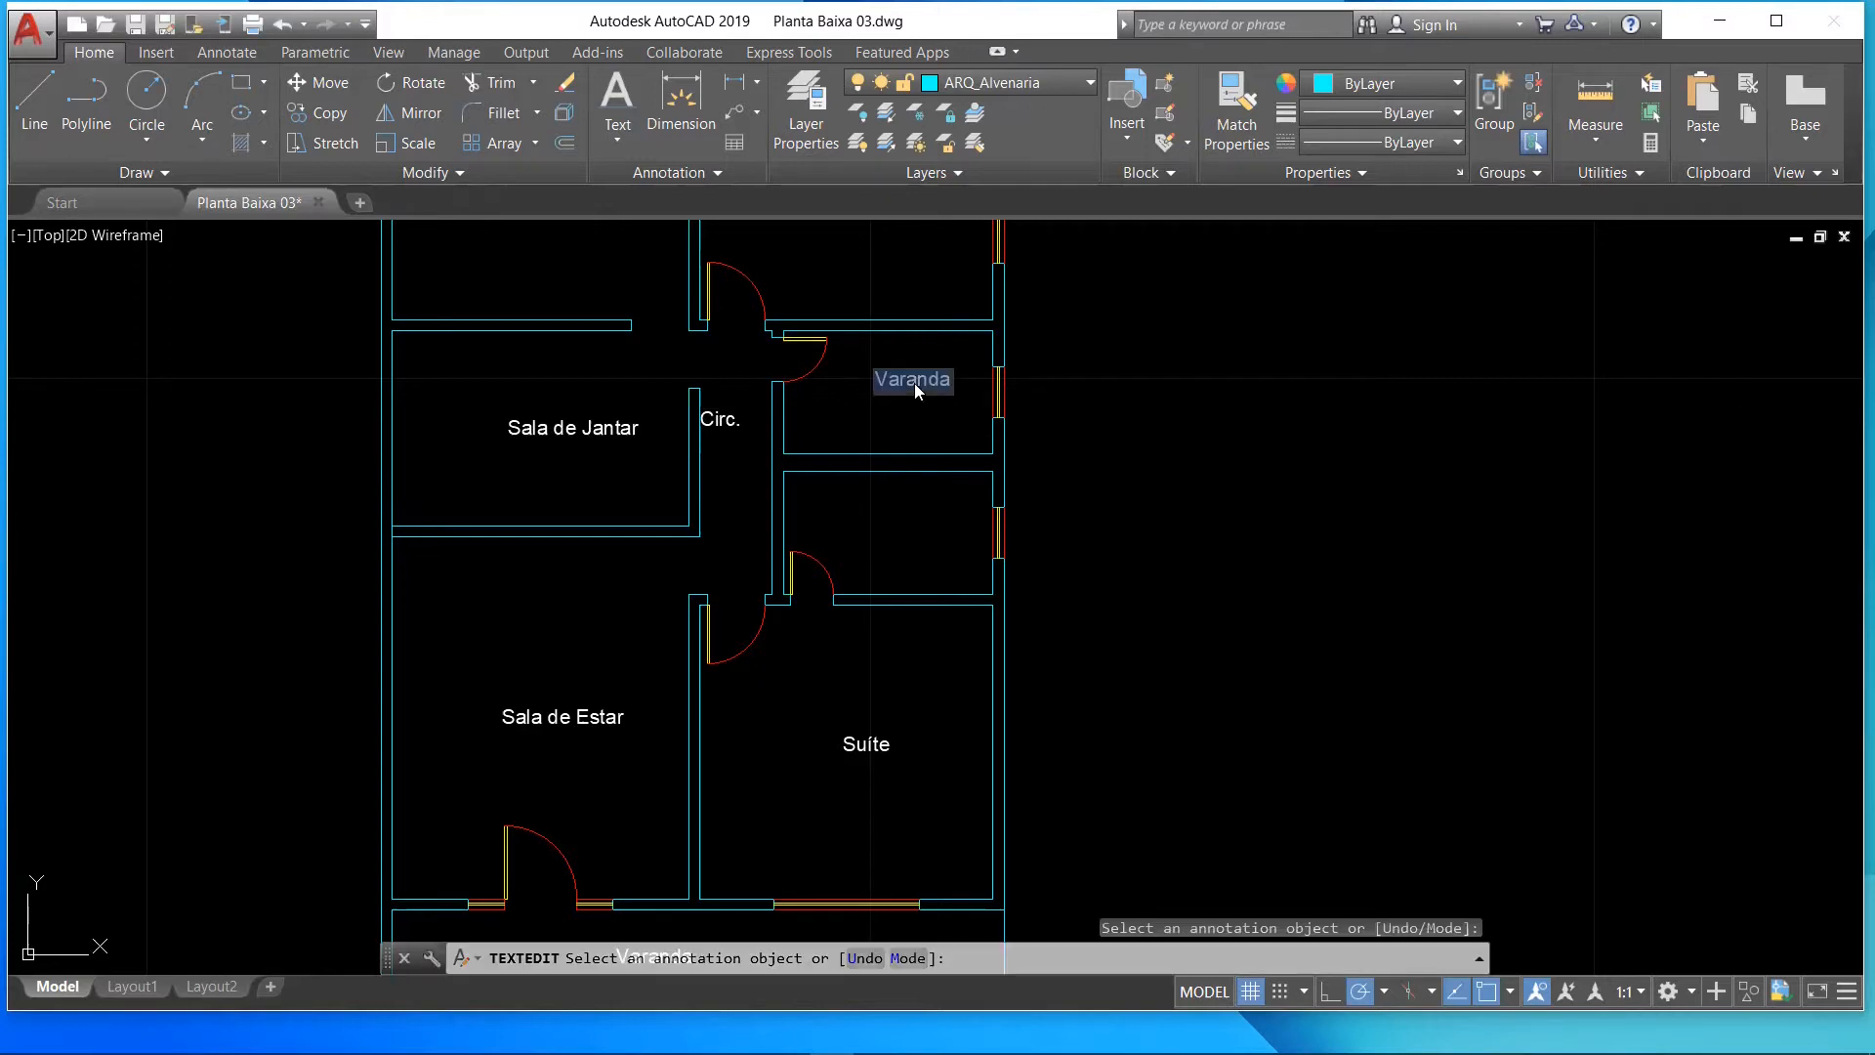
pyautogui.write('Banho.')
pyautogui.press('Return')
# - Change the copied label in the room directly behind Sala de Jantar to "Cozinha"
pyautogui.scroll(-5, 889, 312)
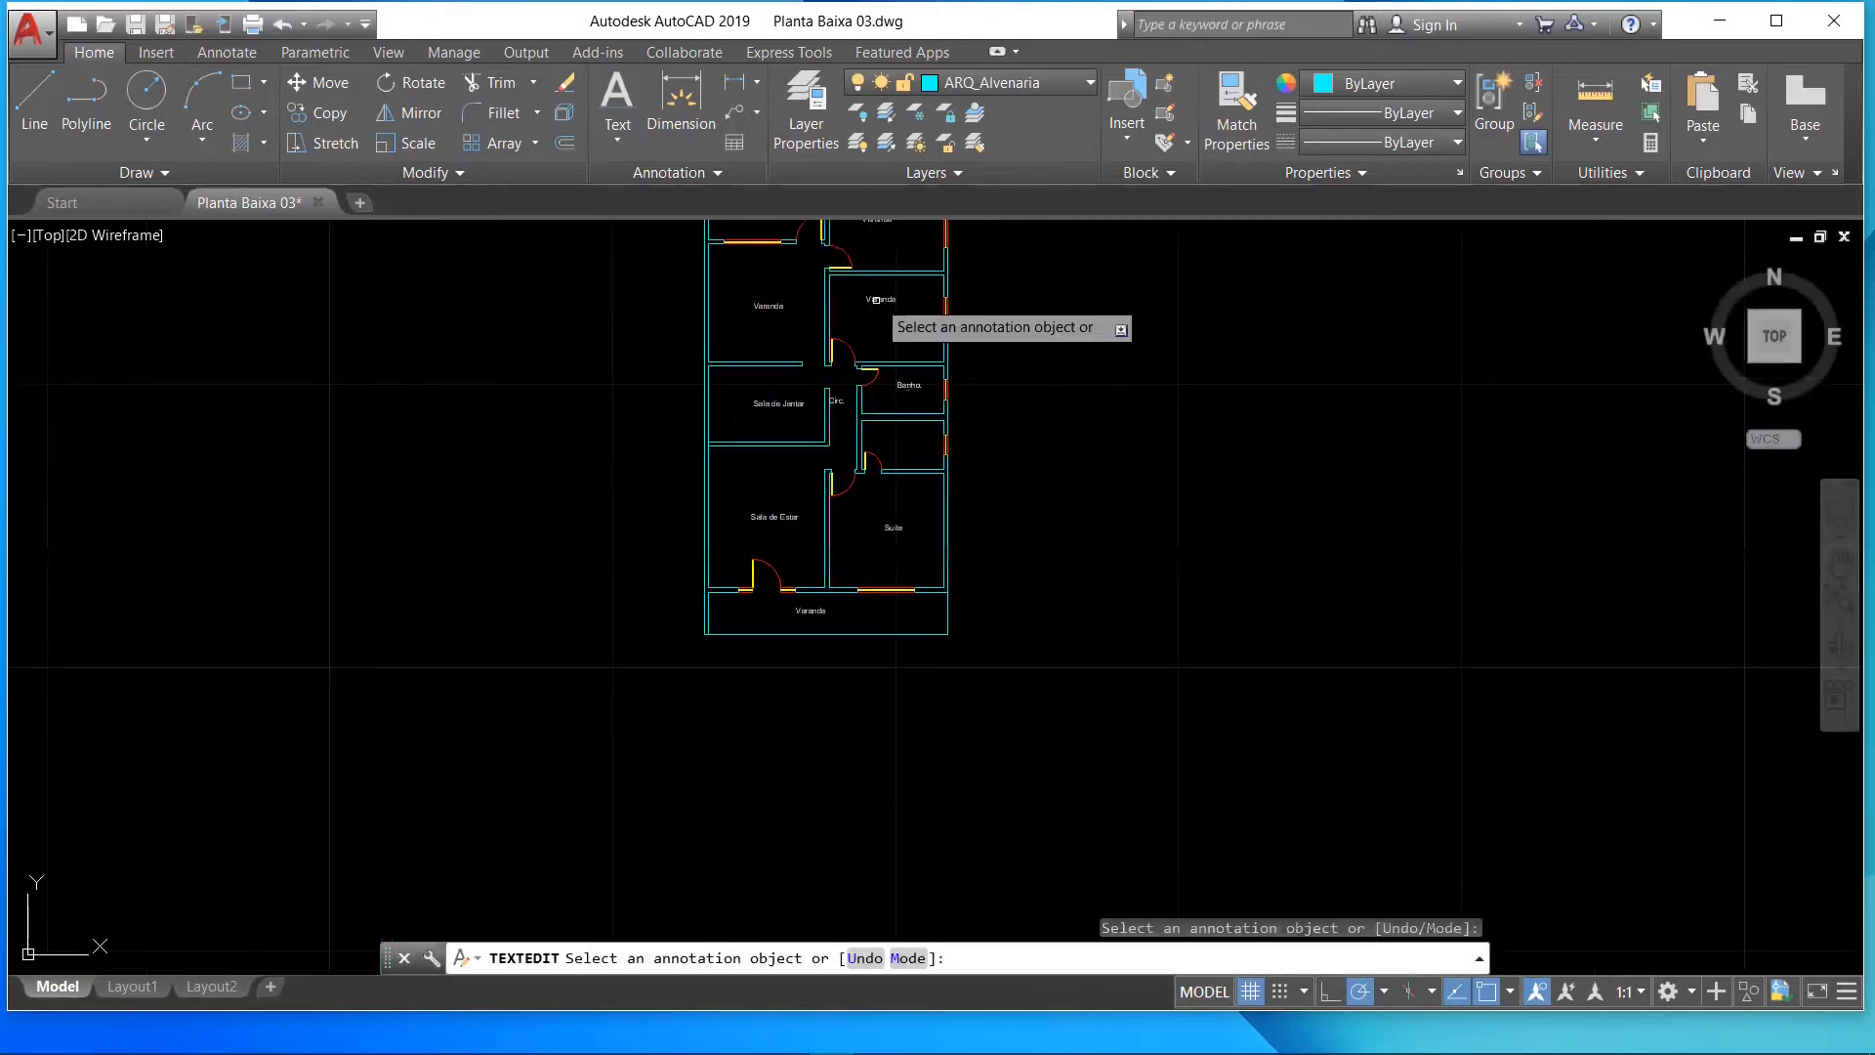
pyautogui.scroll(6, 850, 249)
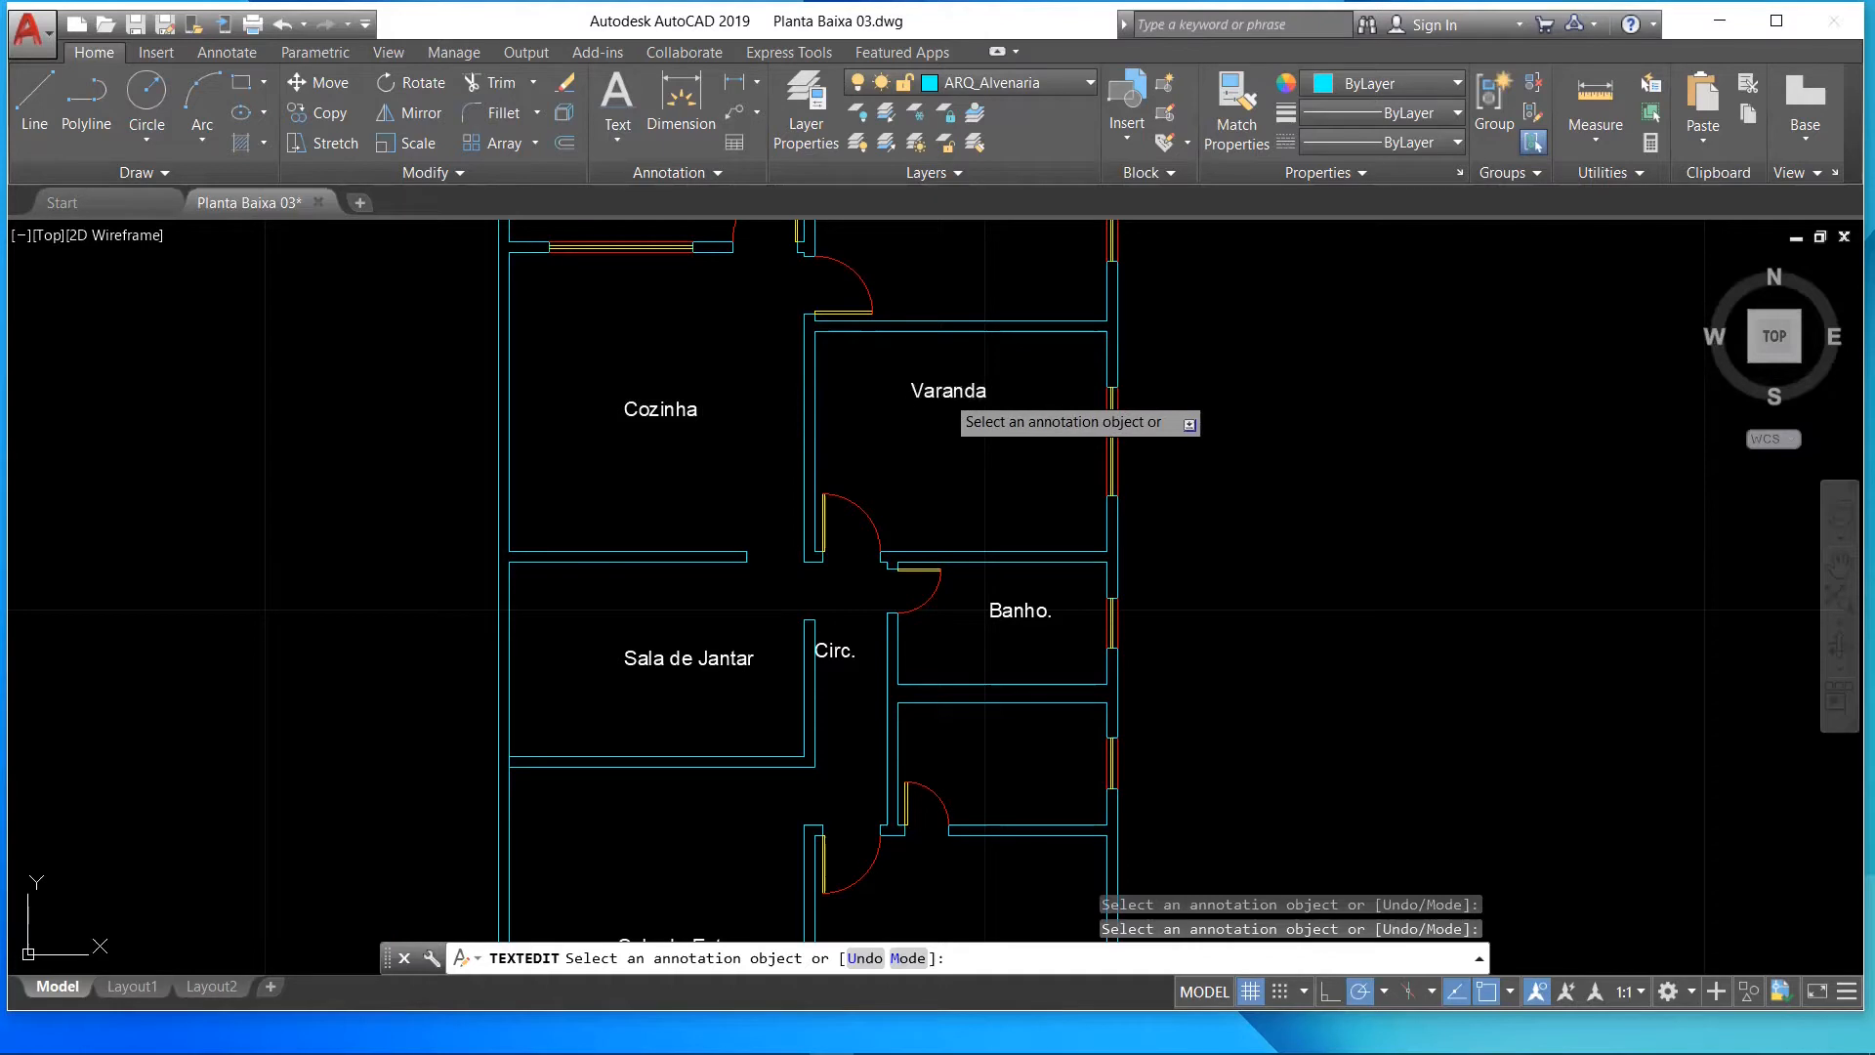
# - Change the copied label in the room beside Cozinha to "Dormitório" and the one in the room behind it to "Escritório"
pyautogui.write('rmitório')
pyautogui.press('Return')
pyautogui.scroll(-2, 947, 410)
pyautogui.scroll(4, 955, 244)
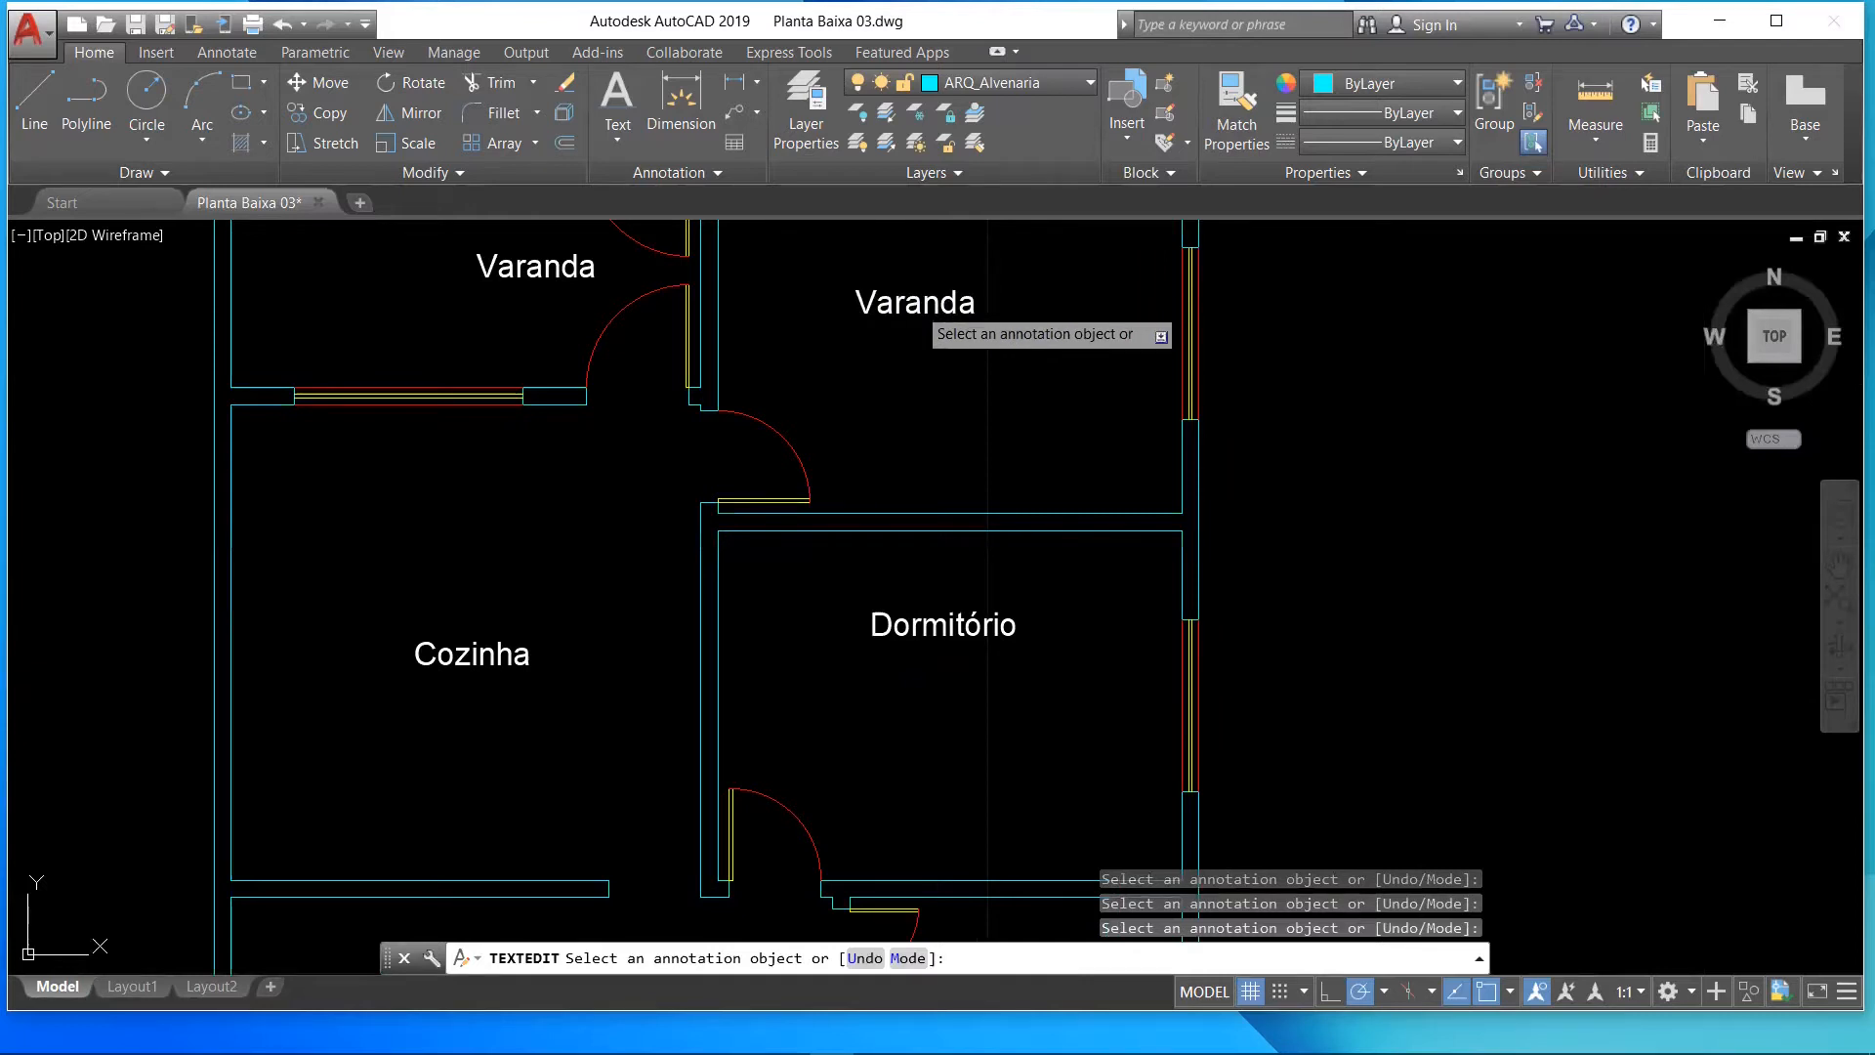
pyautogui.click(928, 312)
pyautogui.write('Escritório')
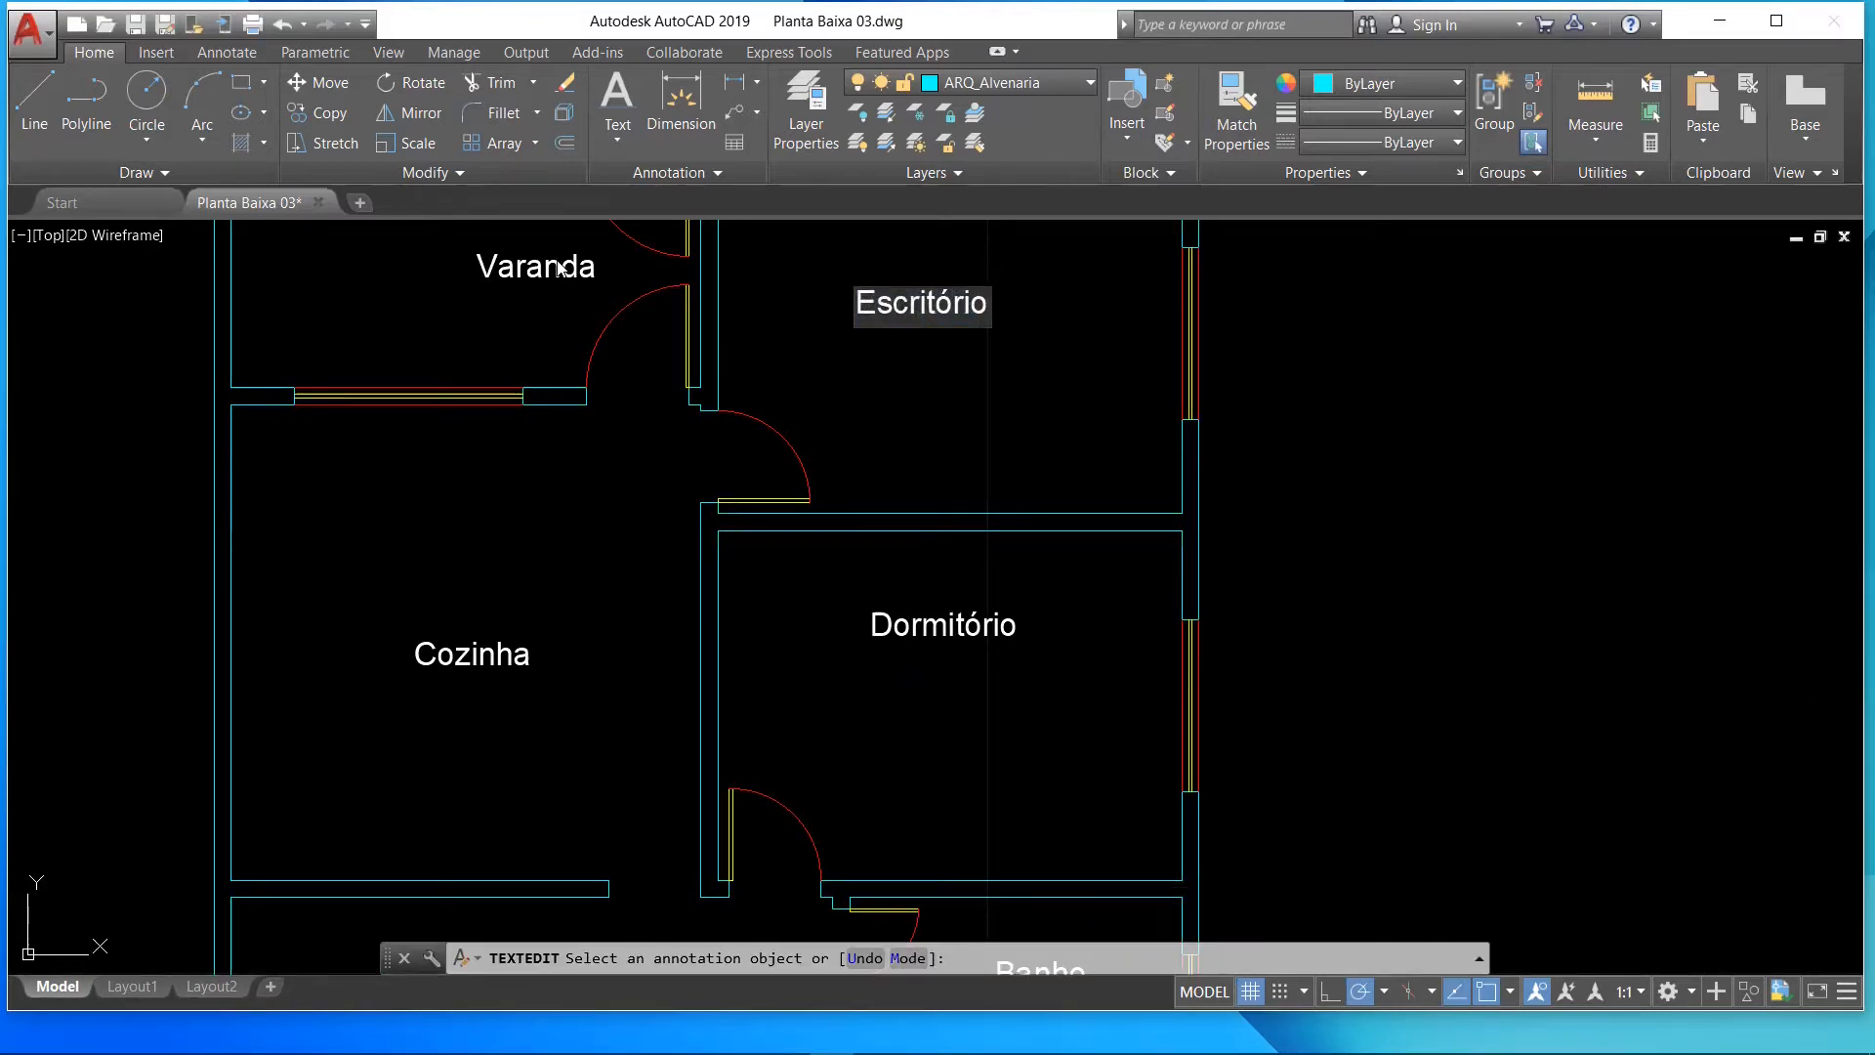
pyautogui.press('Return')
# - Change the copied label in the small room directly behind Cozinha to "Área de Serviço" and end text editing
pyautogui.click(553, 264)
pyautogui.write('Área de Serviço')
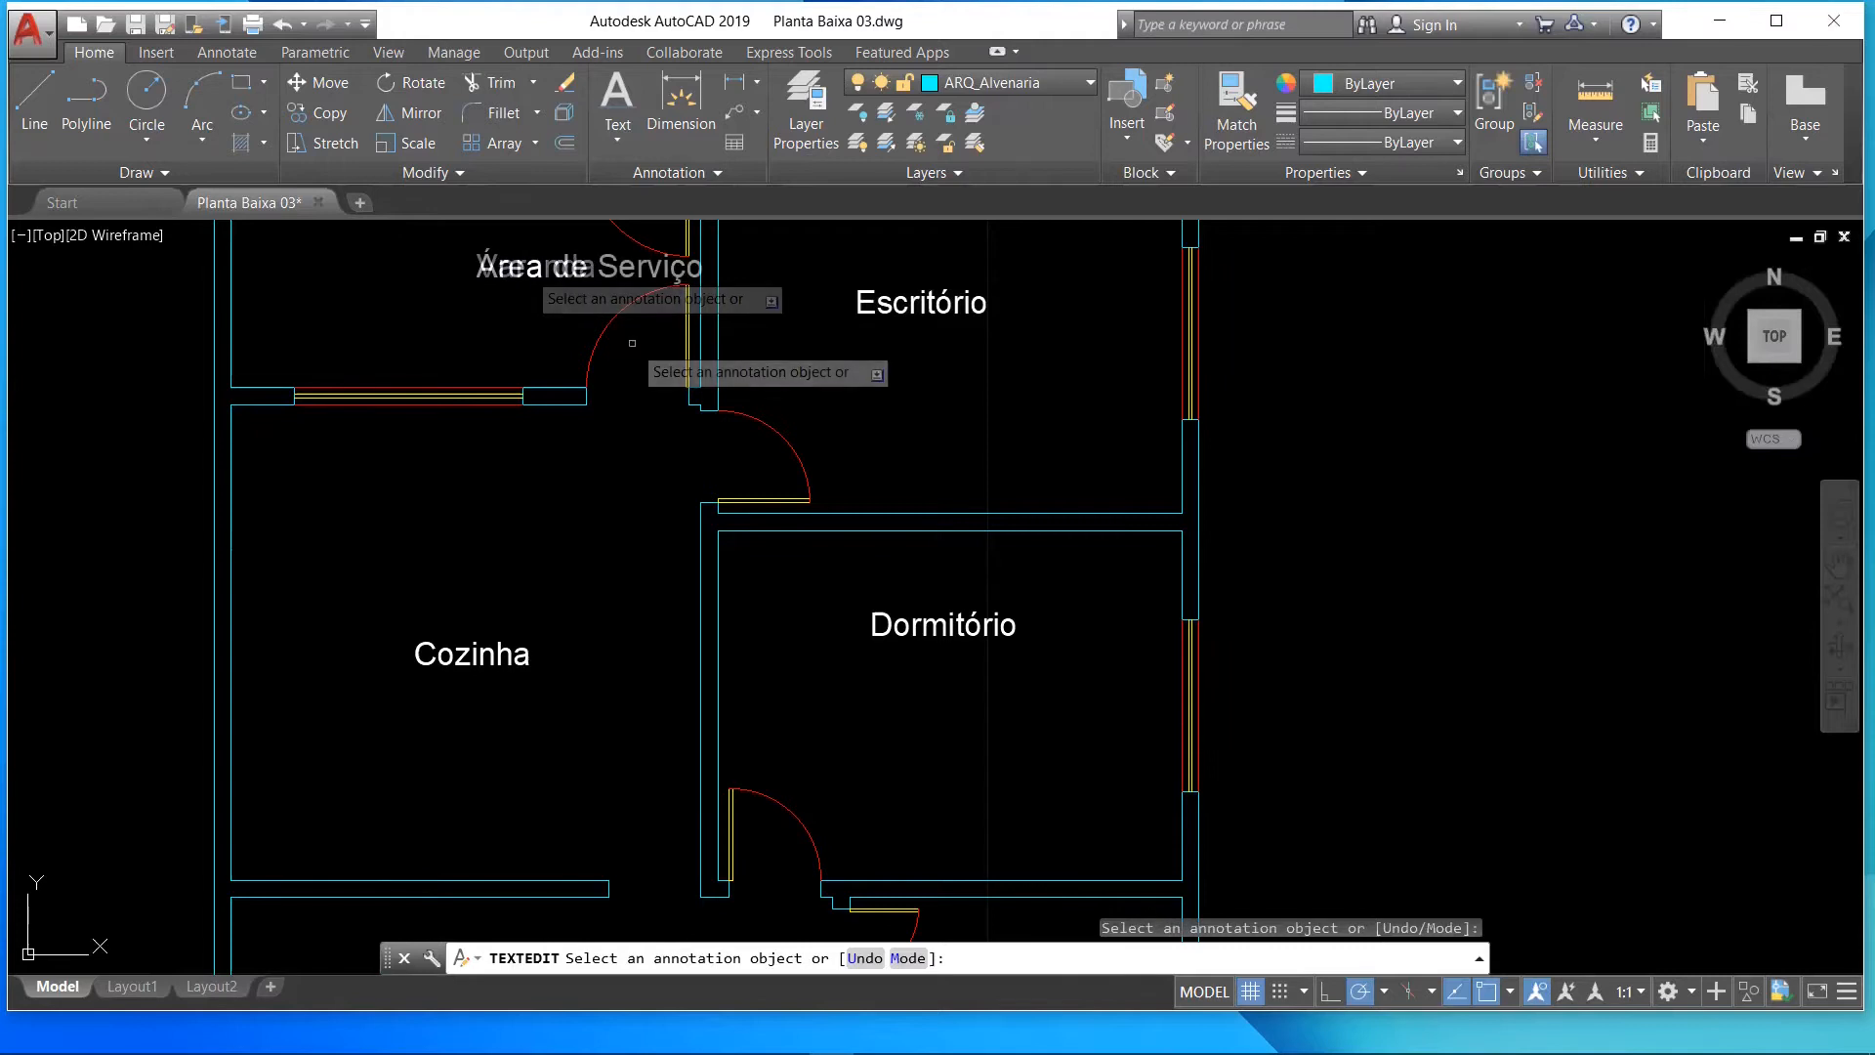
pyautogui.press('Return')
pyautogui.scroll(-4, 637, 315)
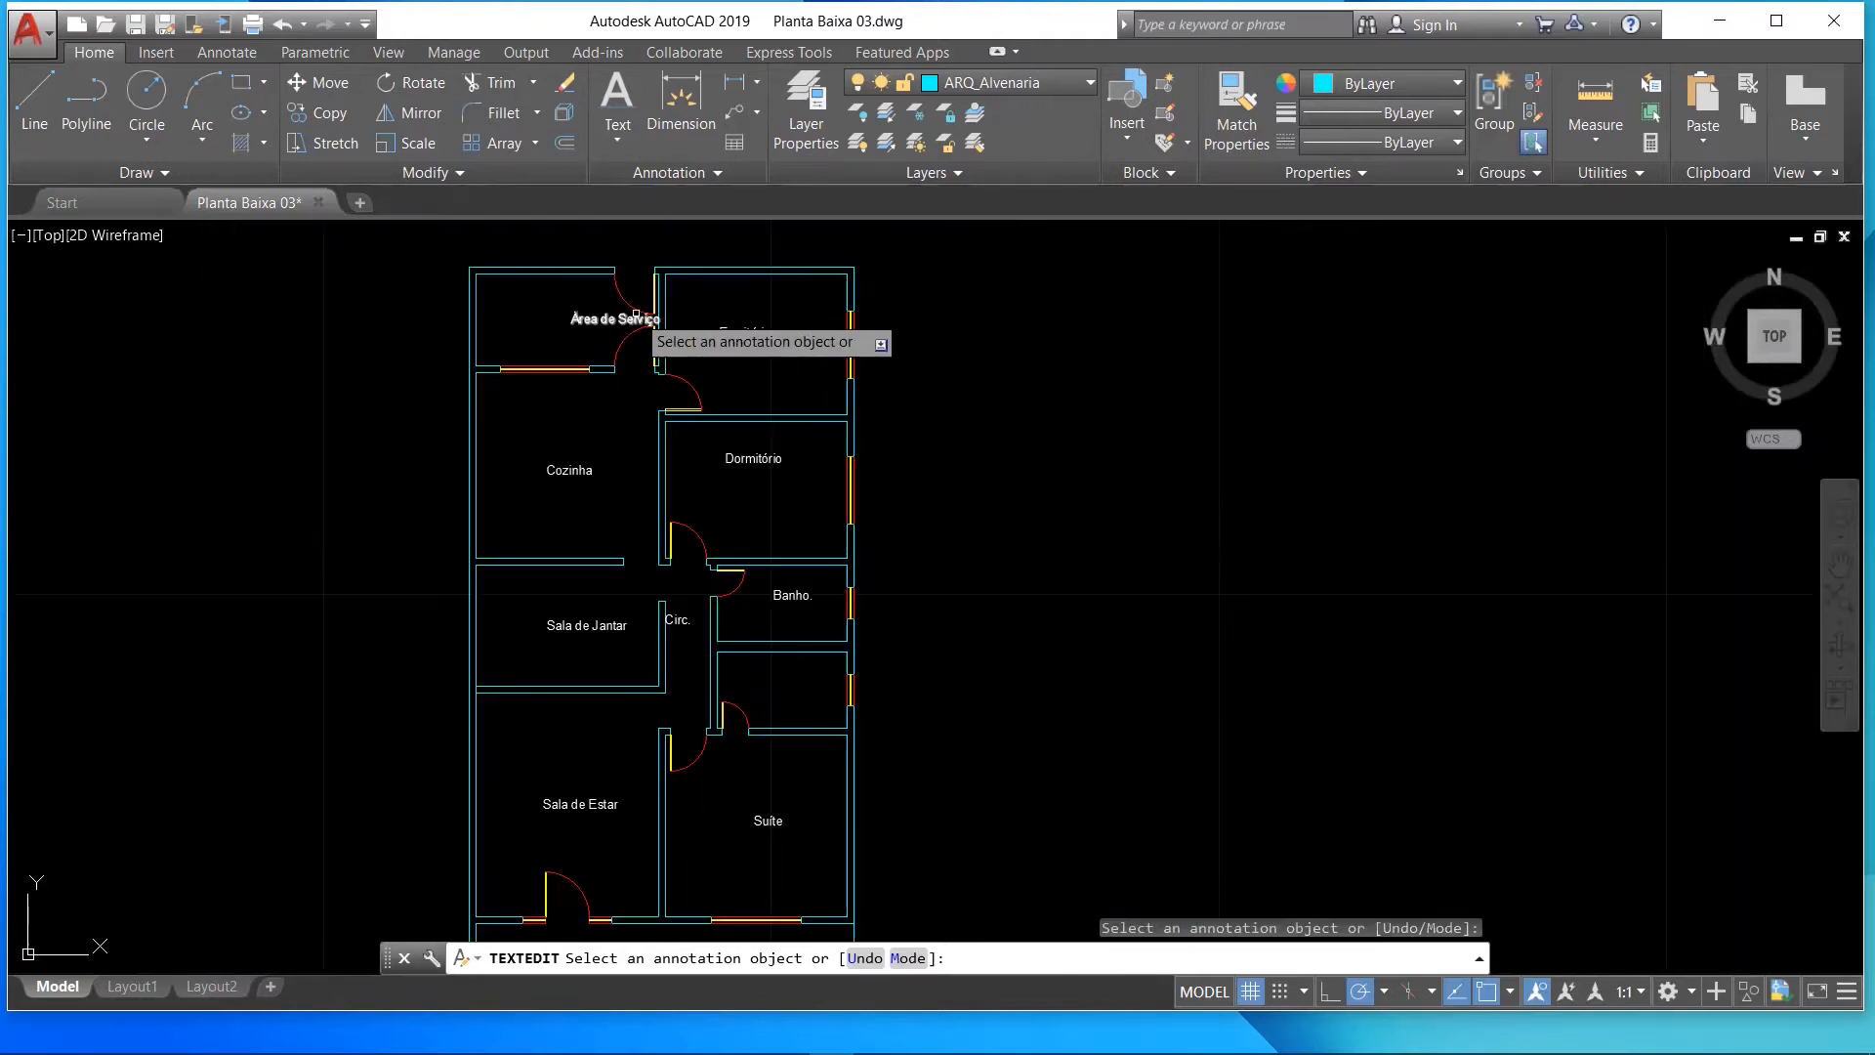
pyautogui.press('Return')
# - Move the "Área de Serviço" and "Escritório" labels to roughly the middle of their rooms
pyautogui.scroll(4, 566, 256)
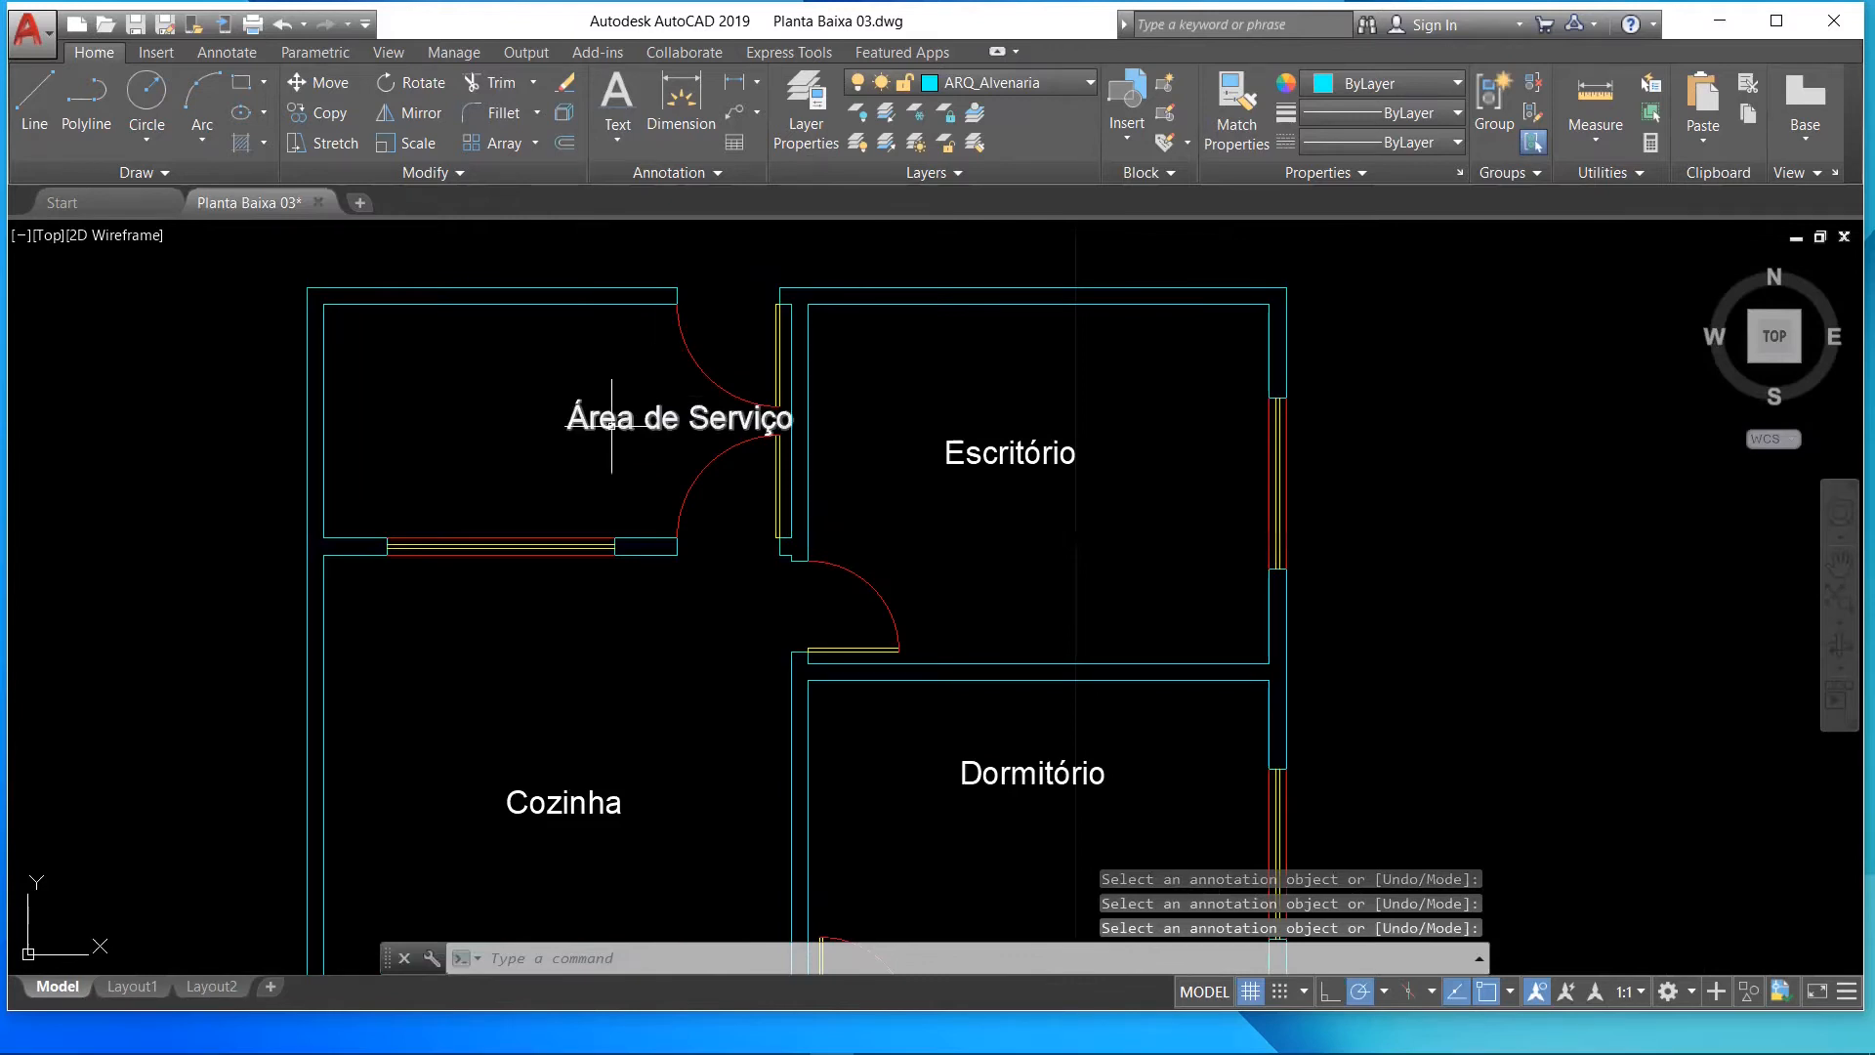
pyautogui.click(621, 414)
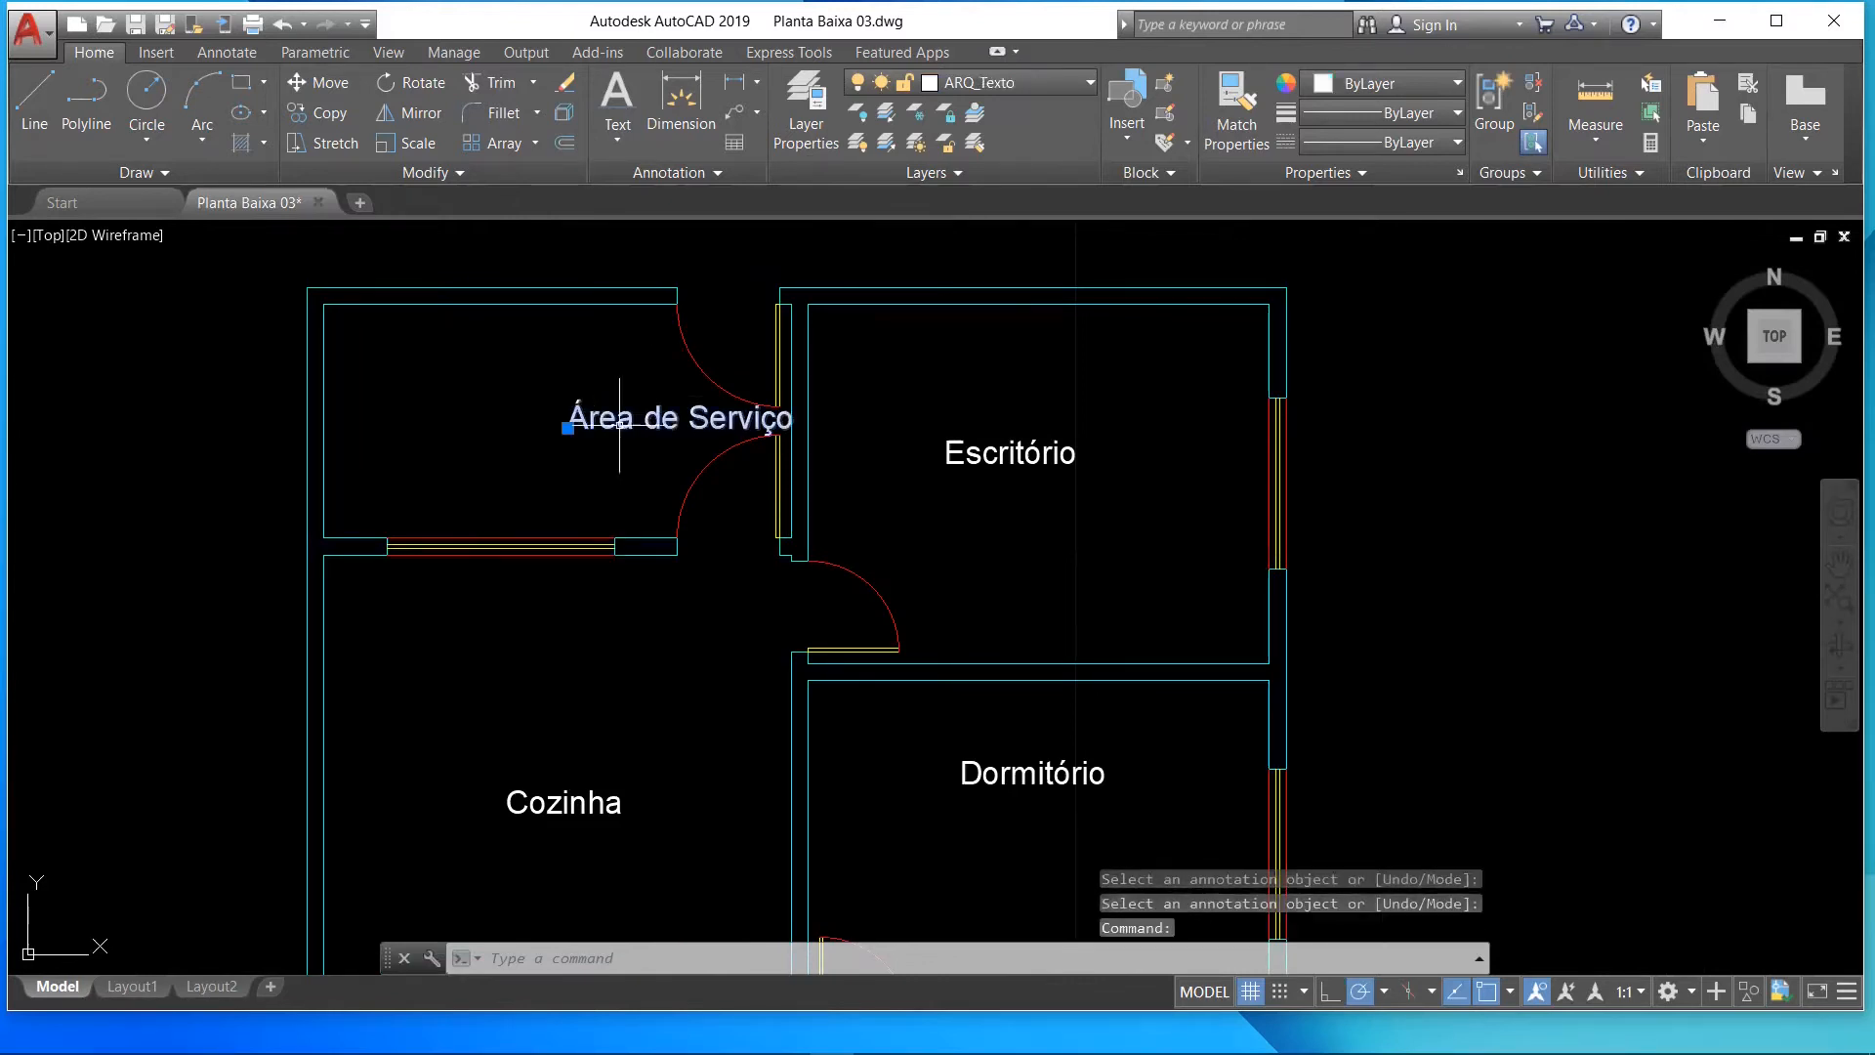
pyautogui.click(567, 428)
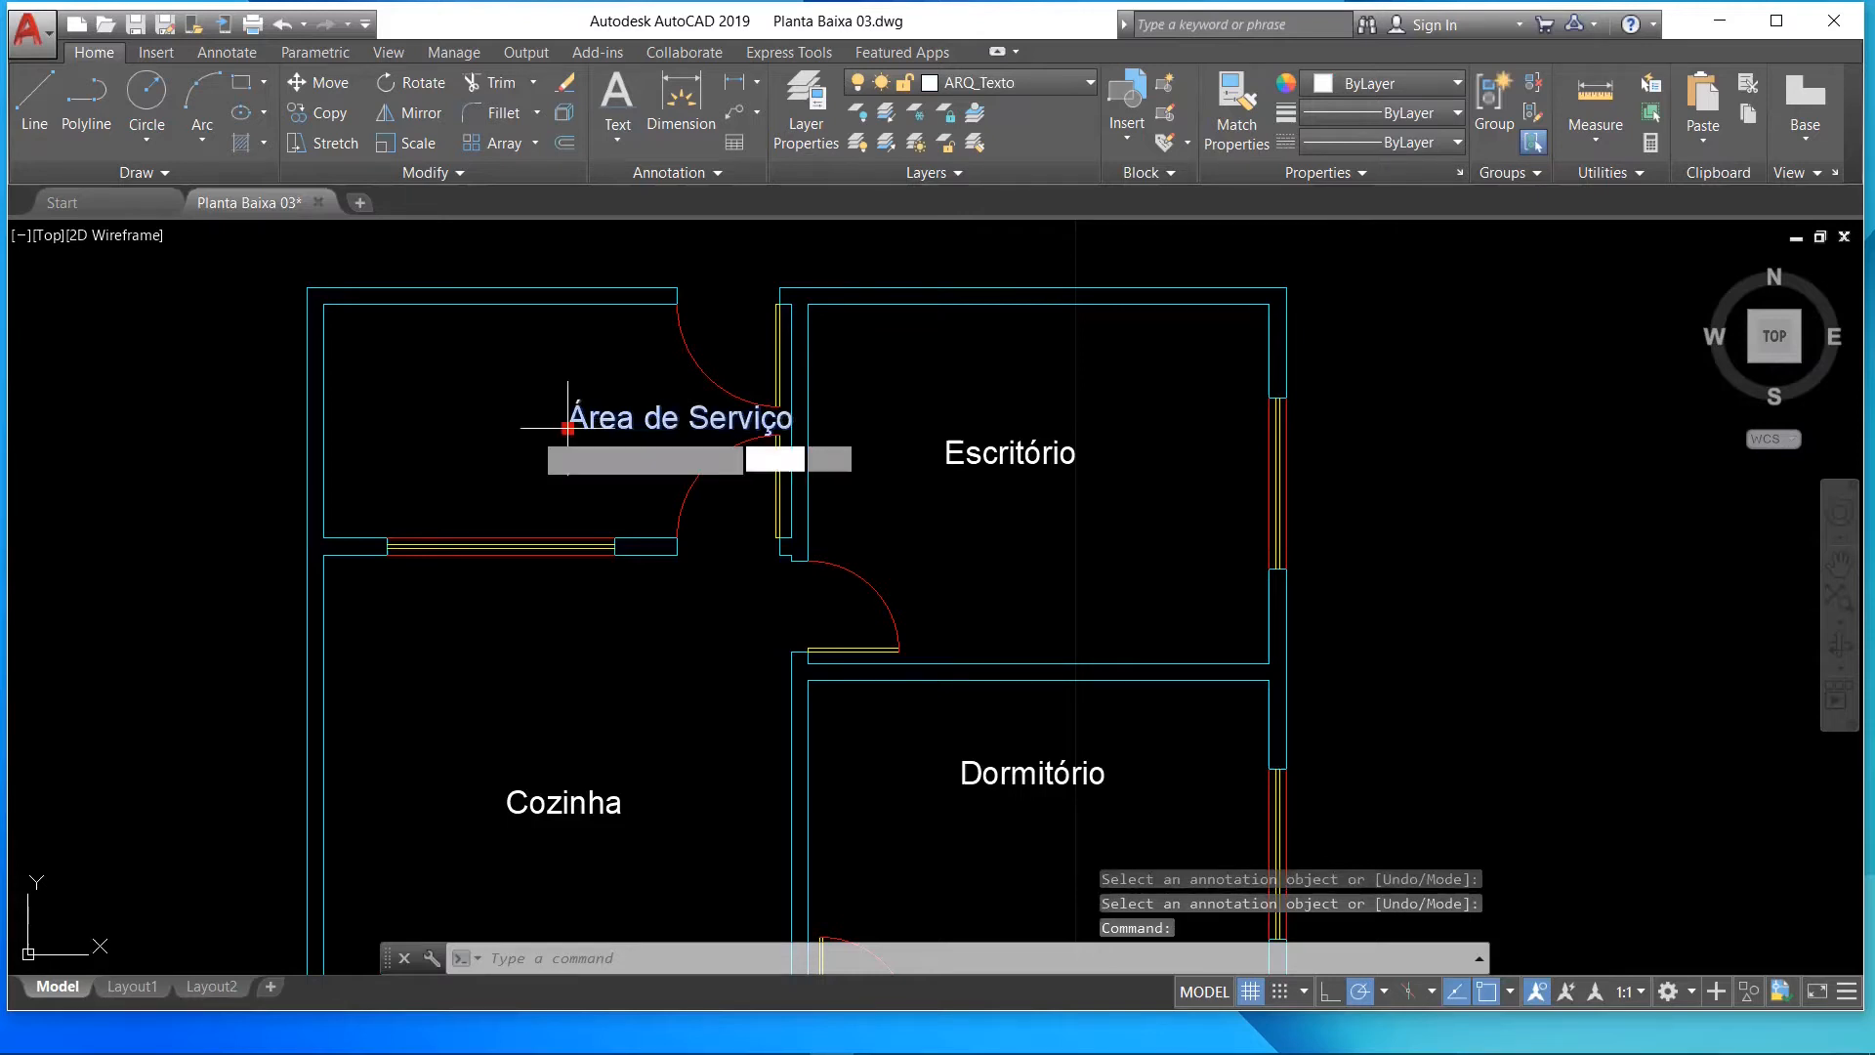
pyautogui.click(415, 427)
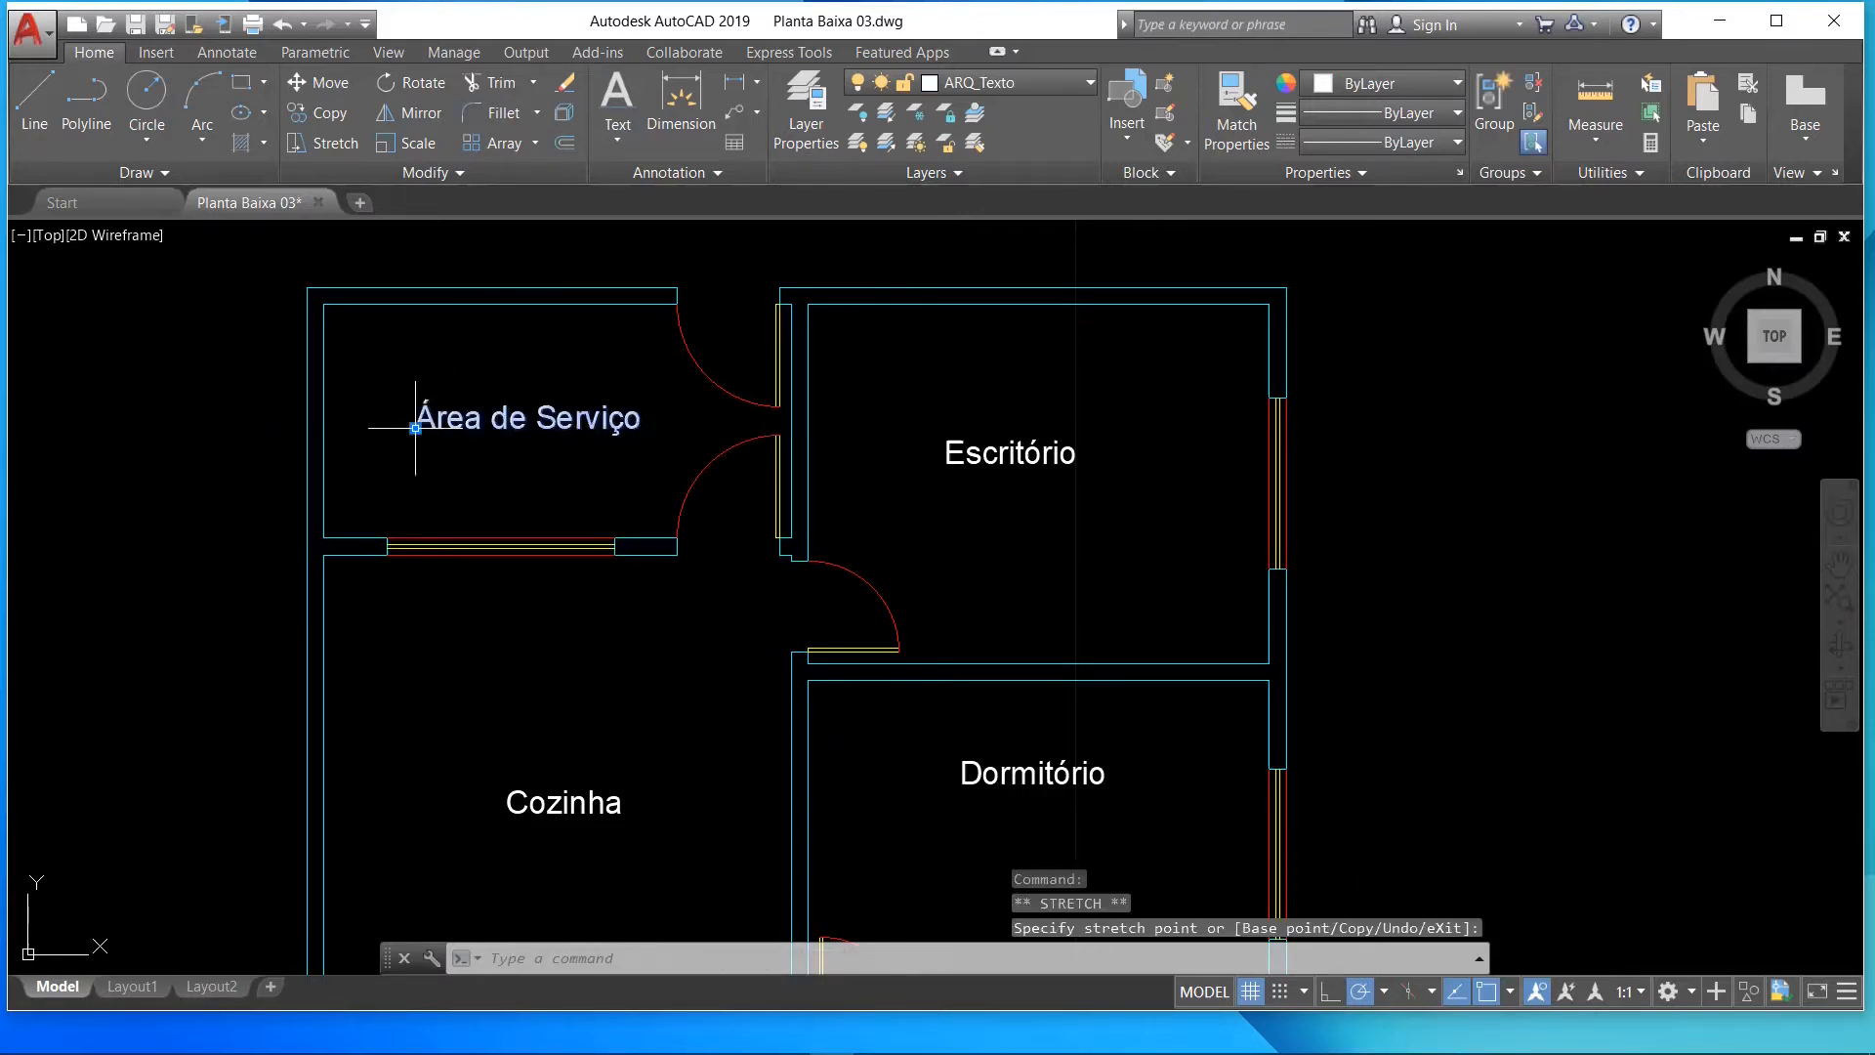
pyautogui.click(974, 459)
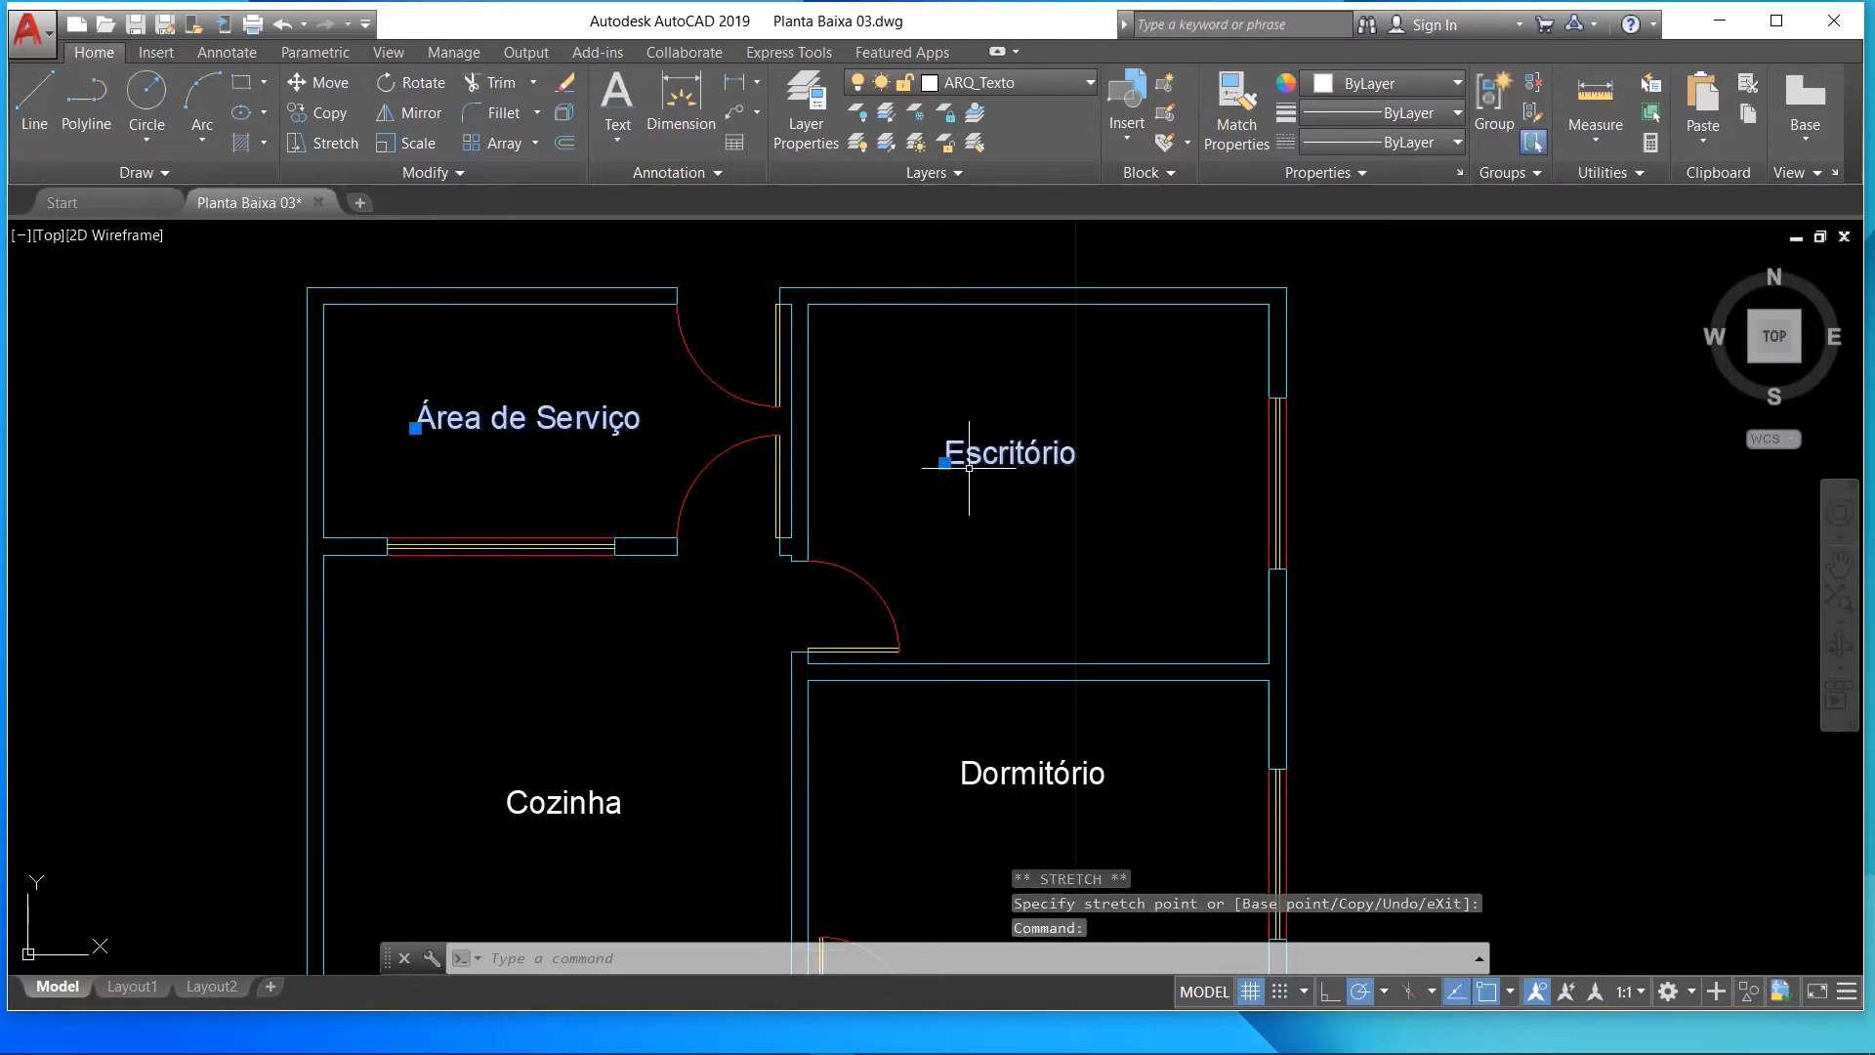
pyautogui.click(944, 462)
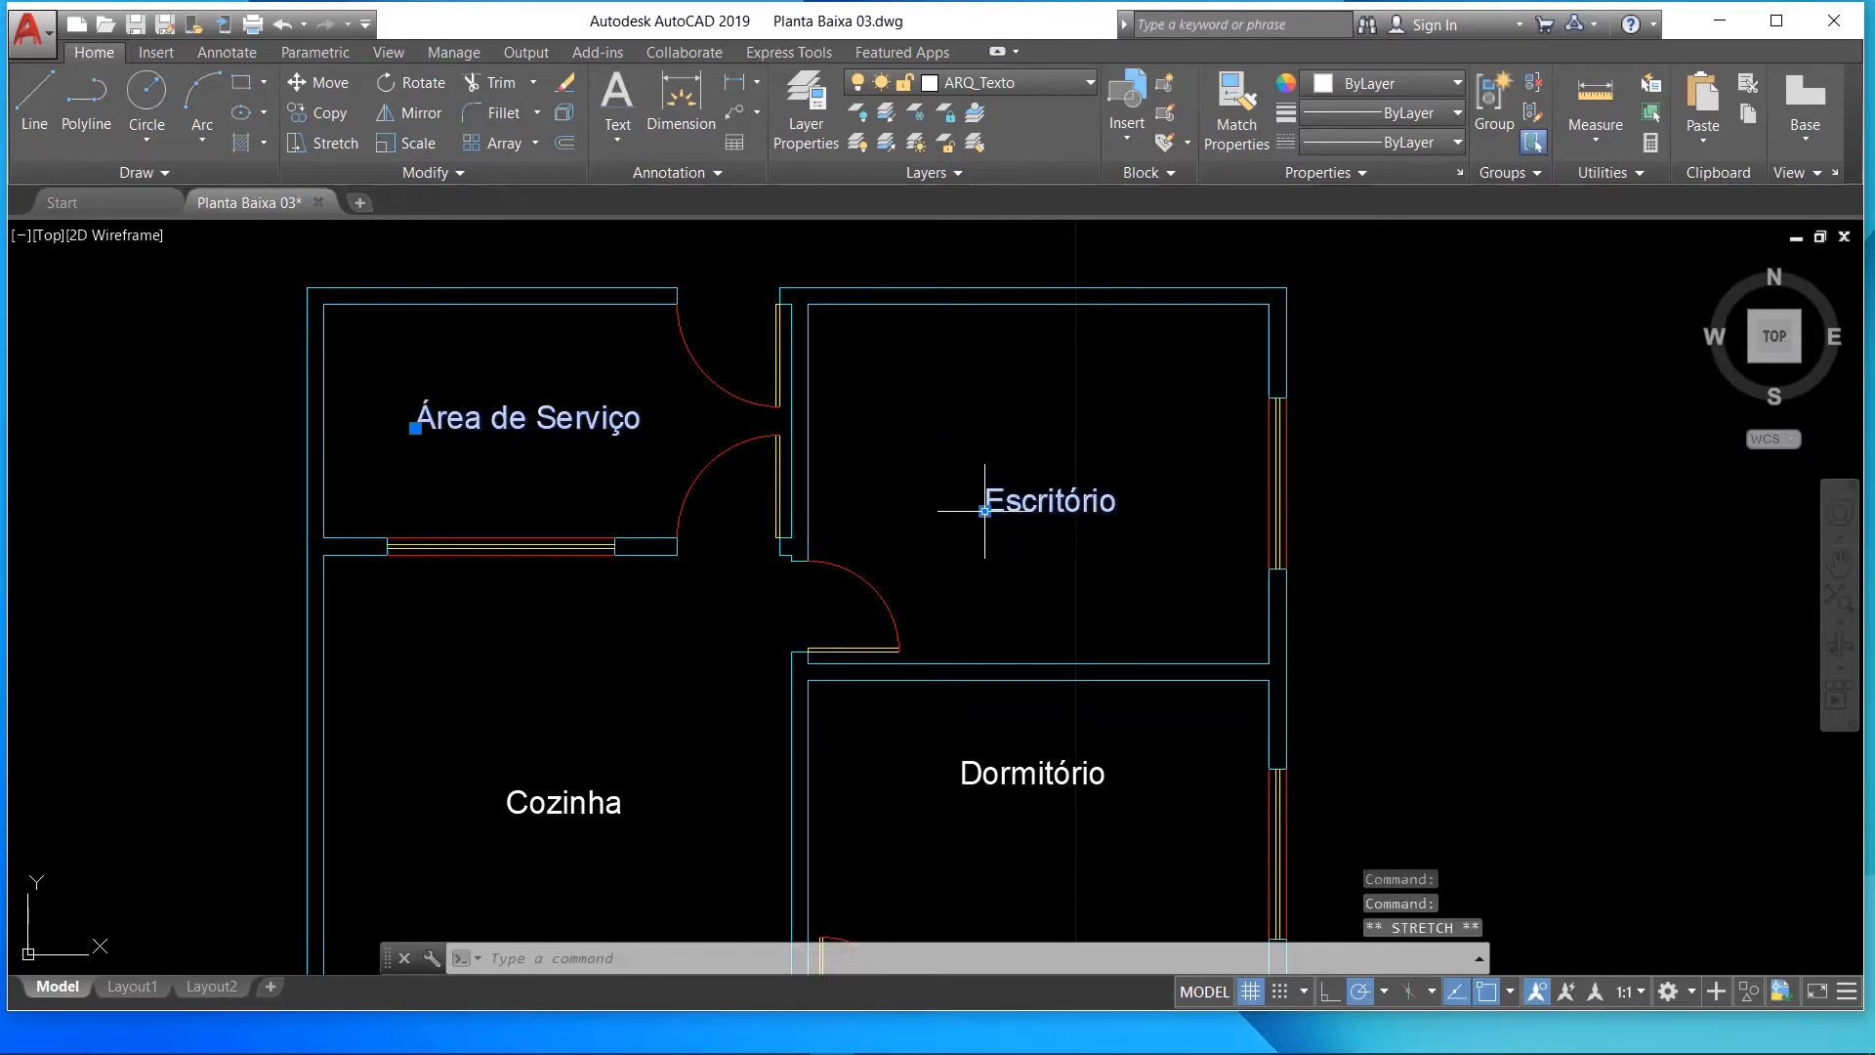
# - Reposition the "Cozinha" and "Dormitório" labels closer to the middle of their rooms
pyautogui.scroll(-4, 981, 506)
pyautogui.scroll(6, 815, 685)
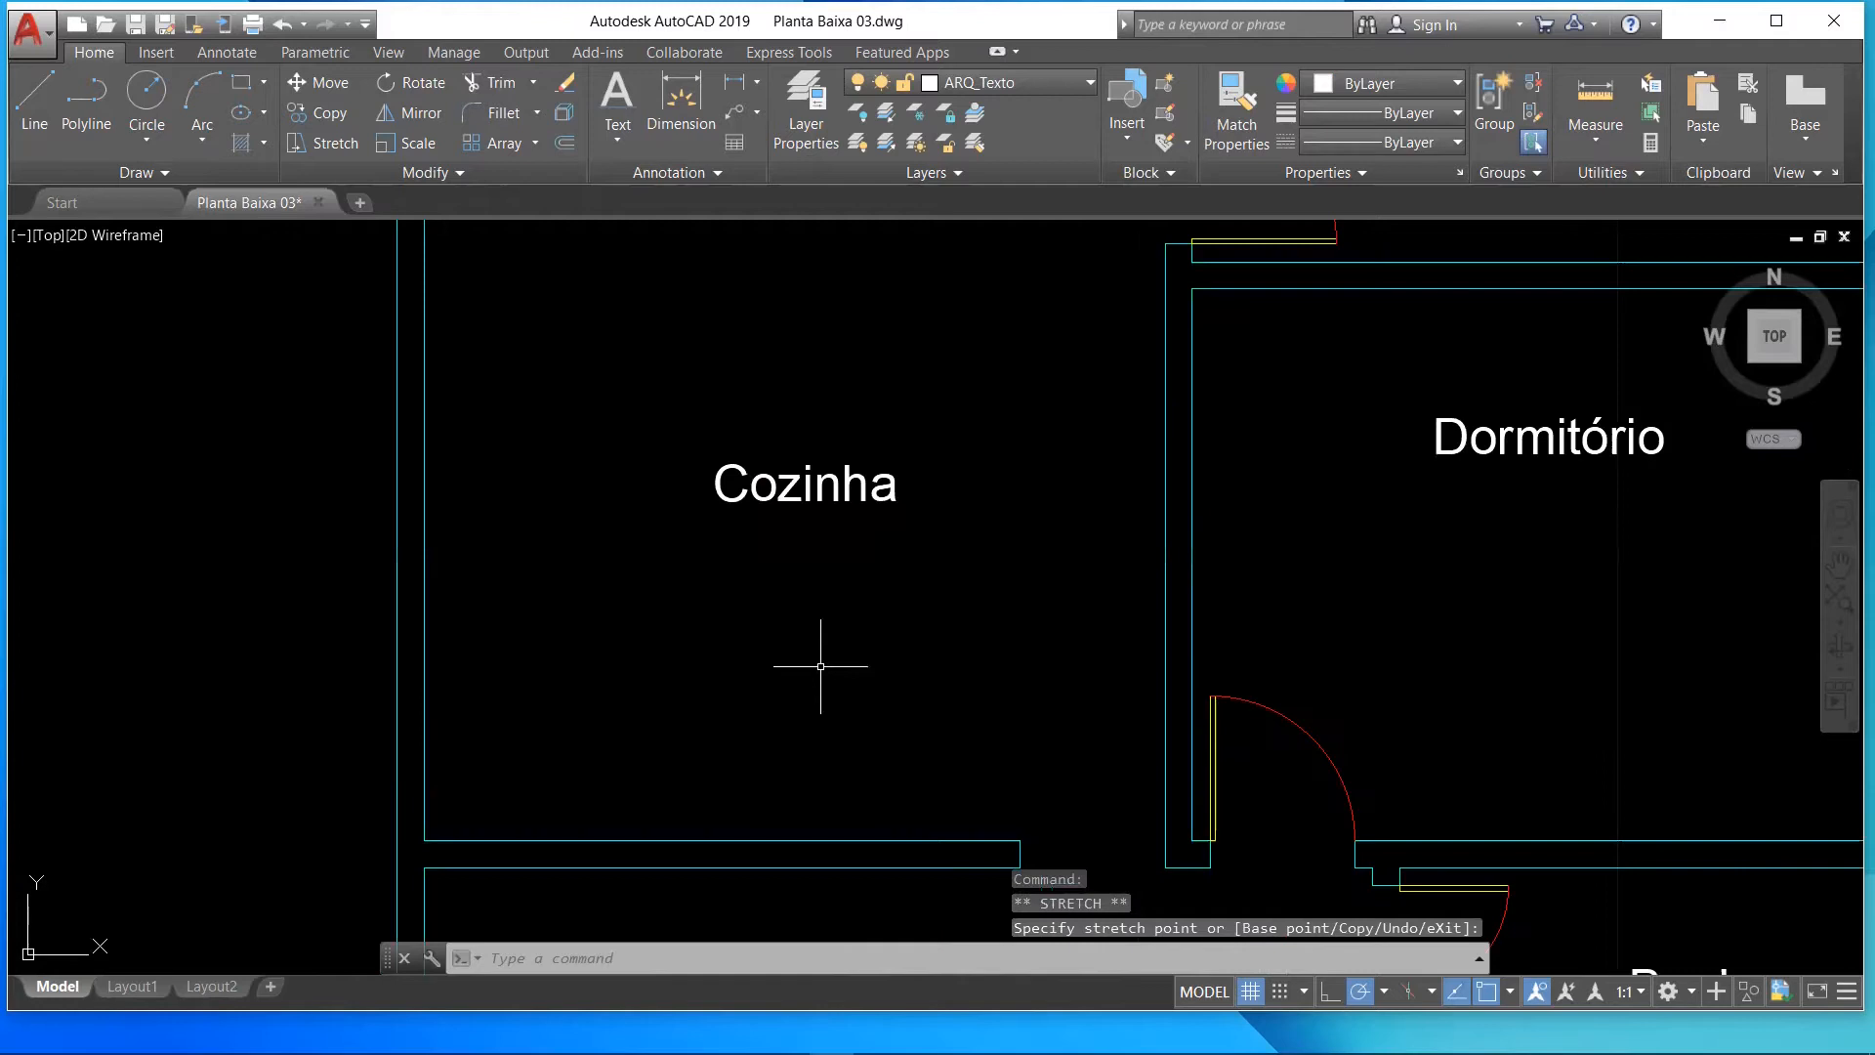
pyautogui.scroll(-2, 799, 518)
pyautogui.click(750, 512)
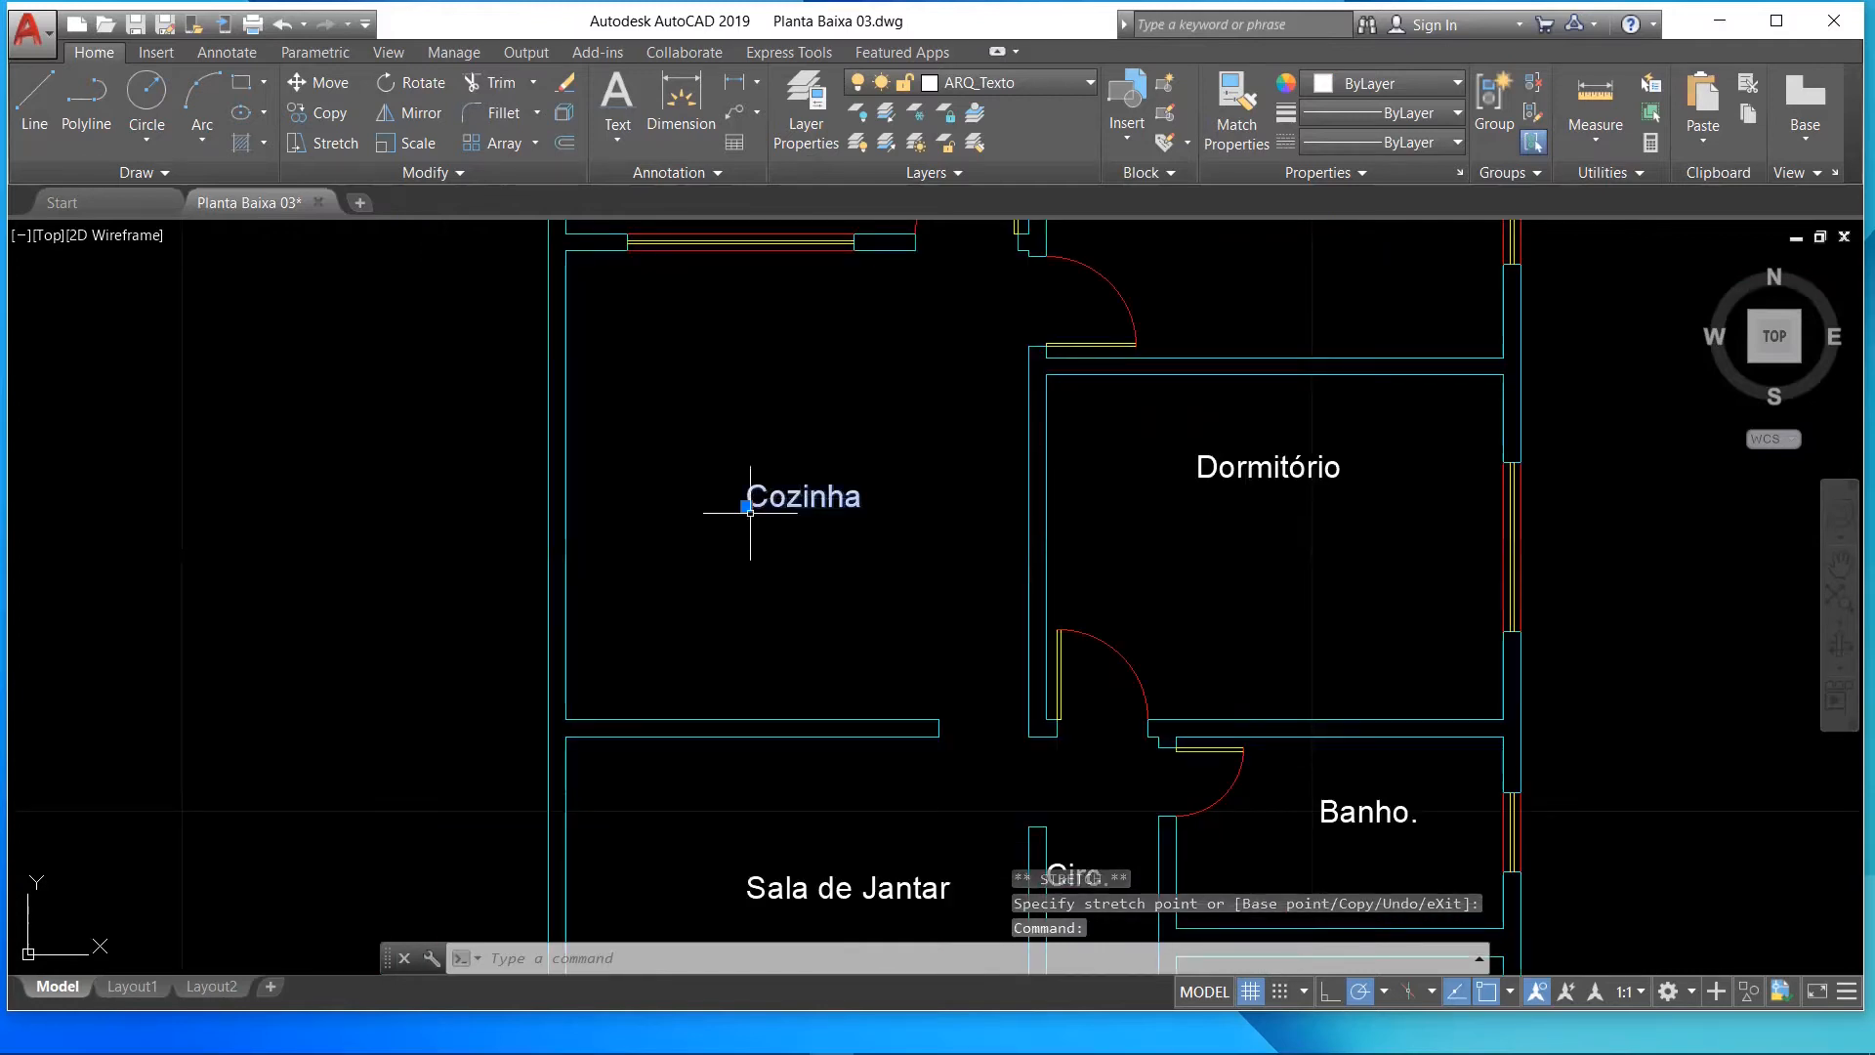
pyautogui.click(746, 504)
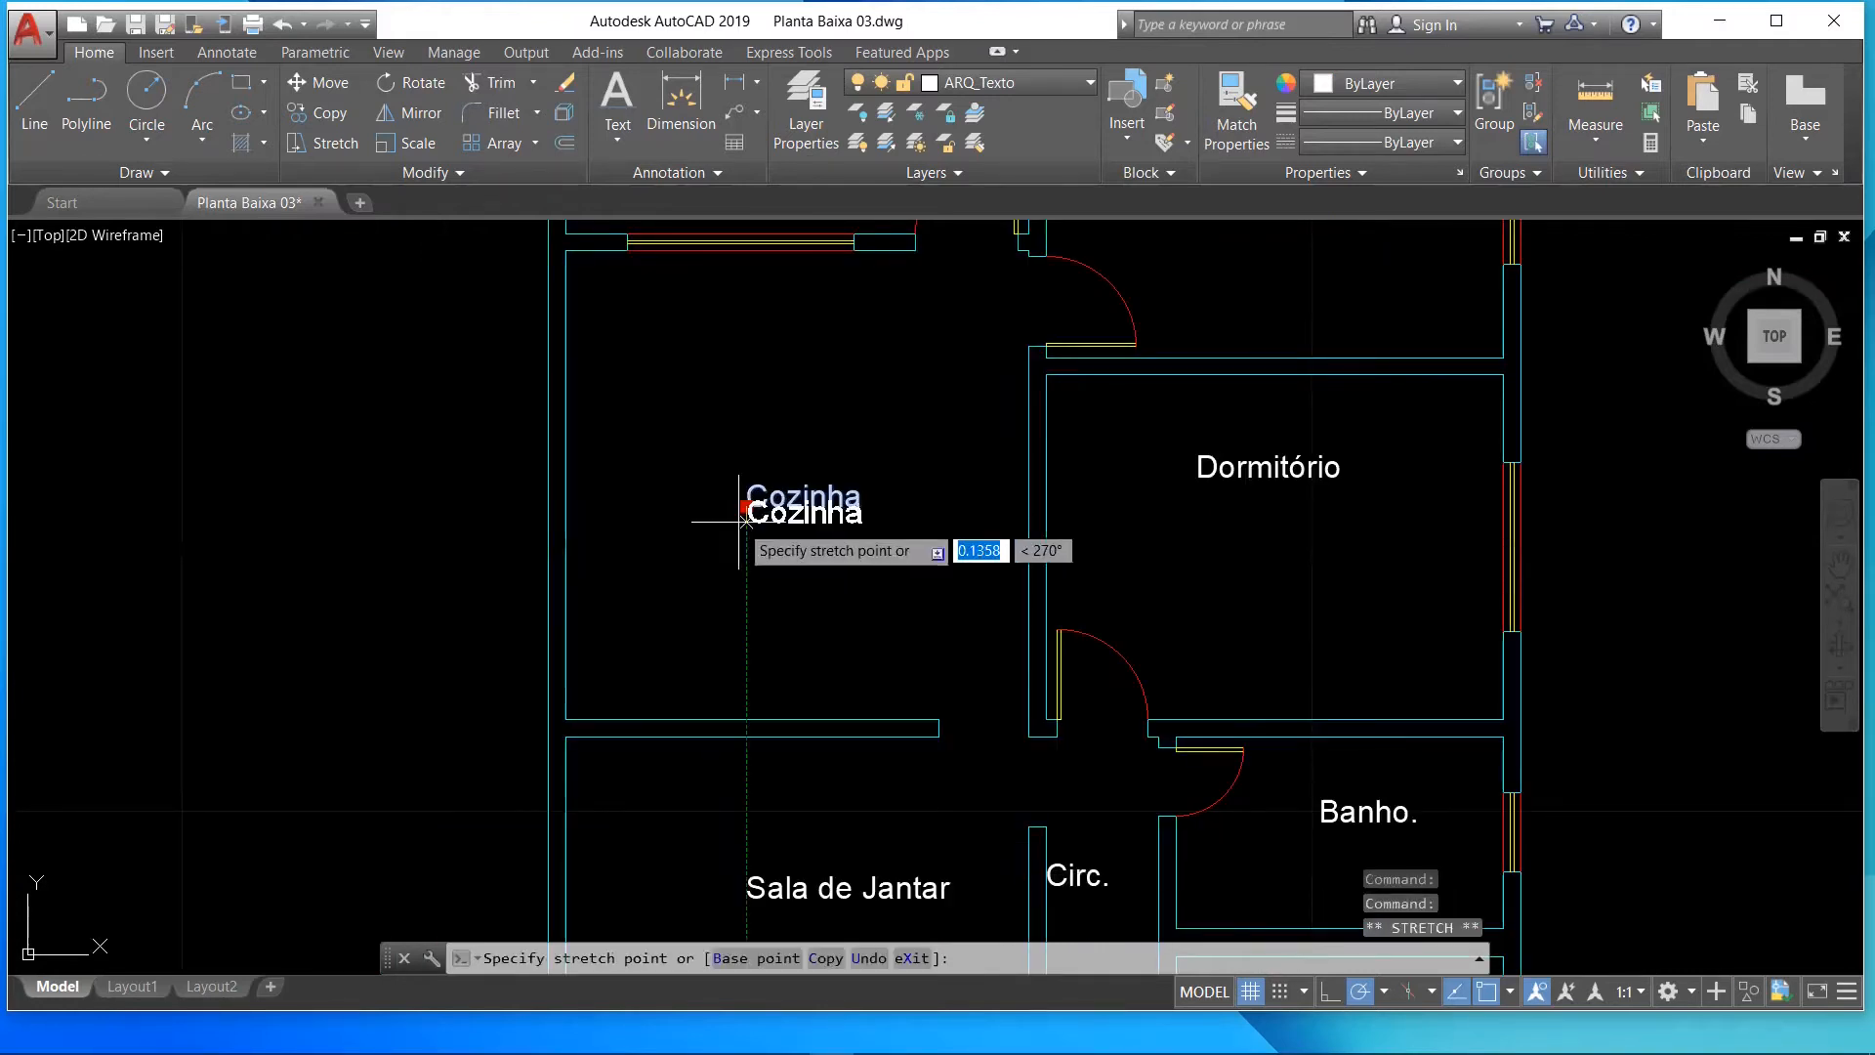
pyautogui.click(1216, 465)
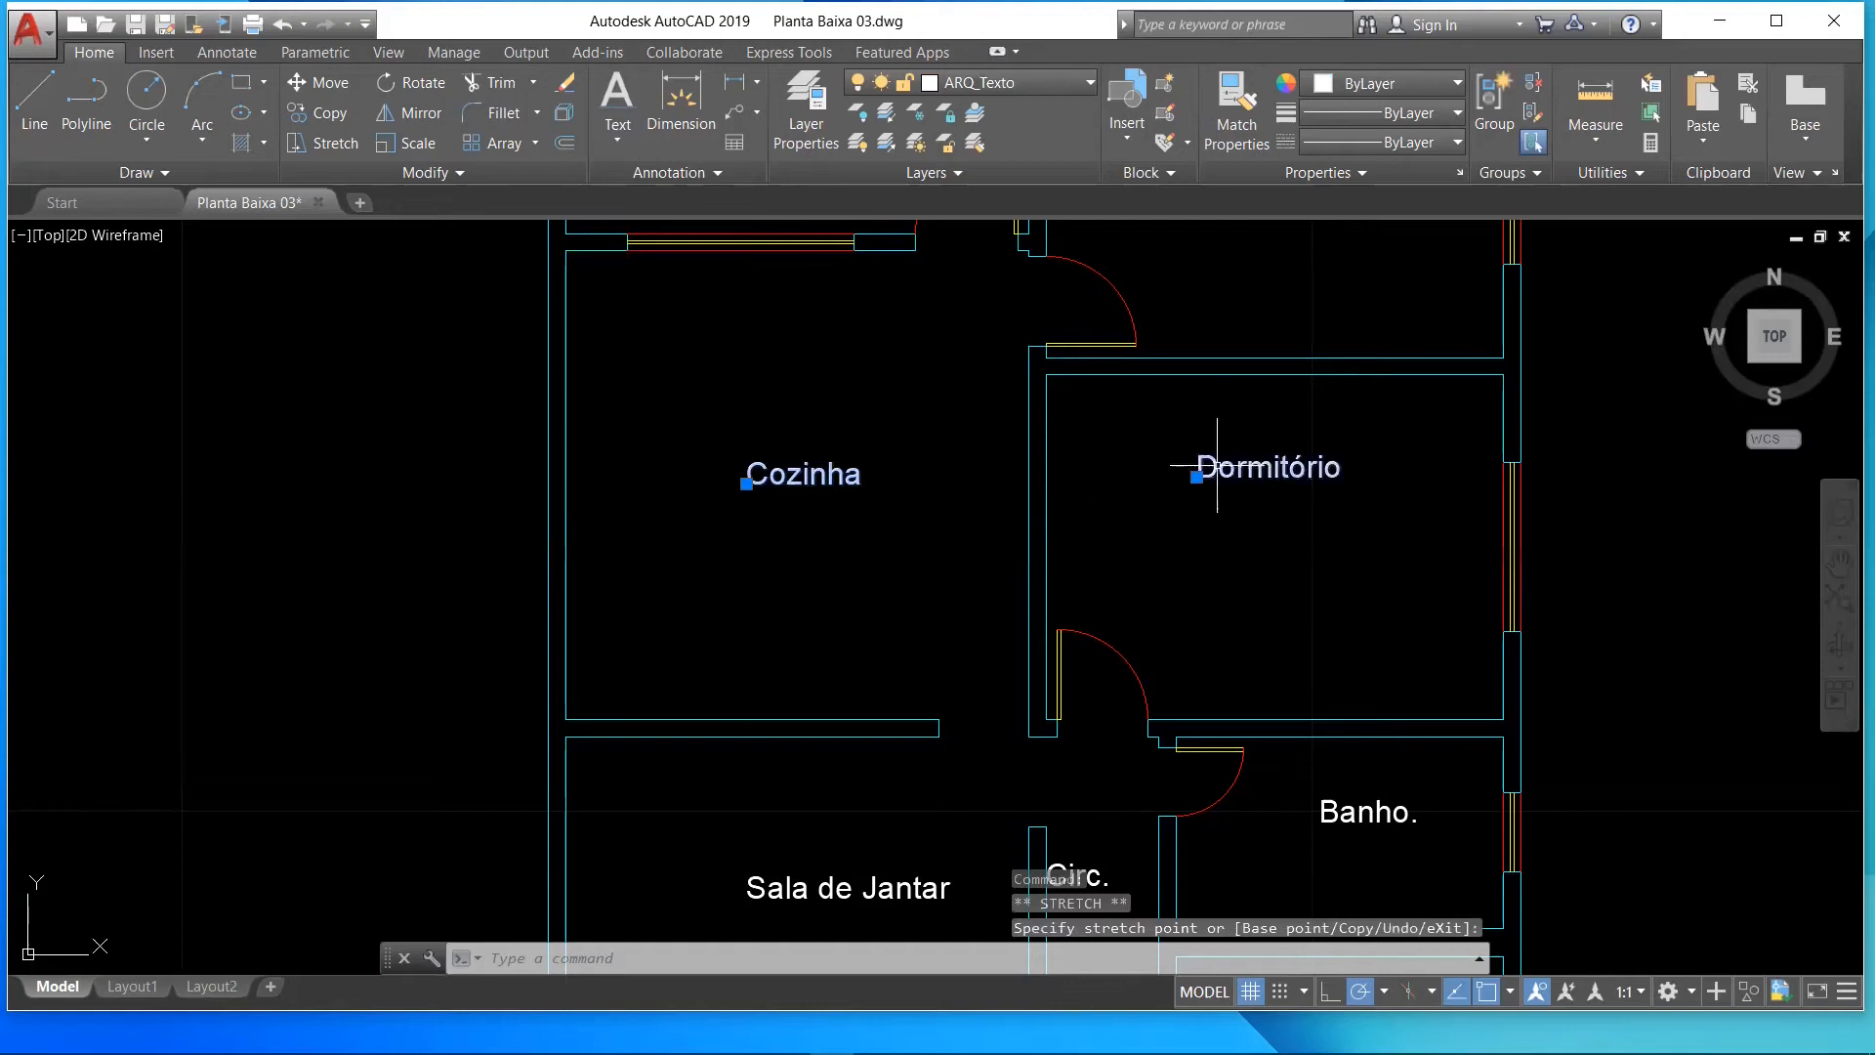
pyautogui.click(1196, 477)
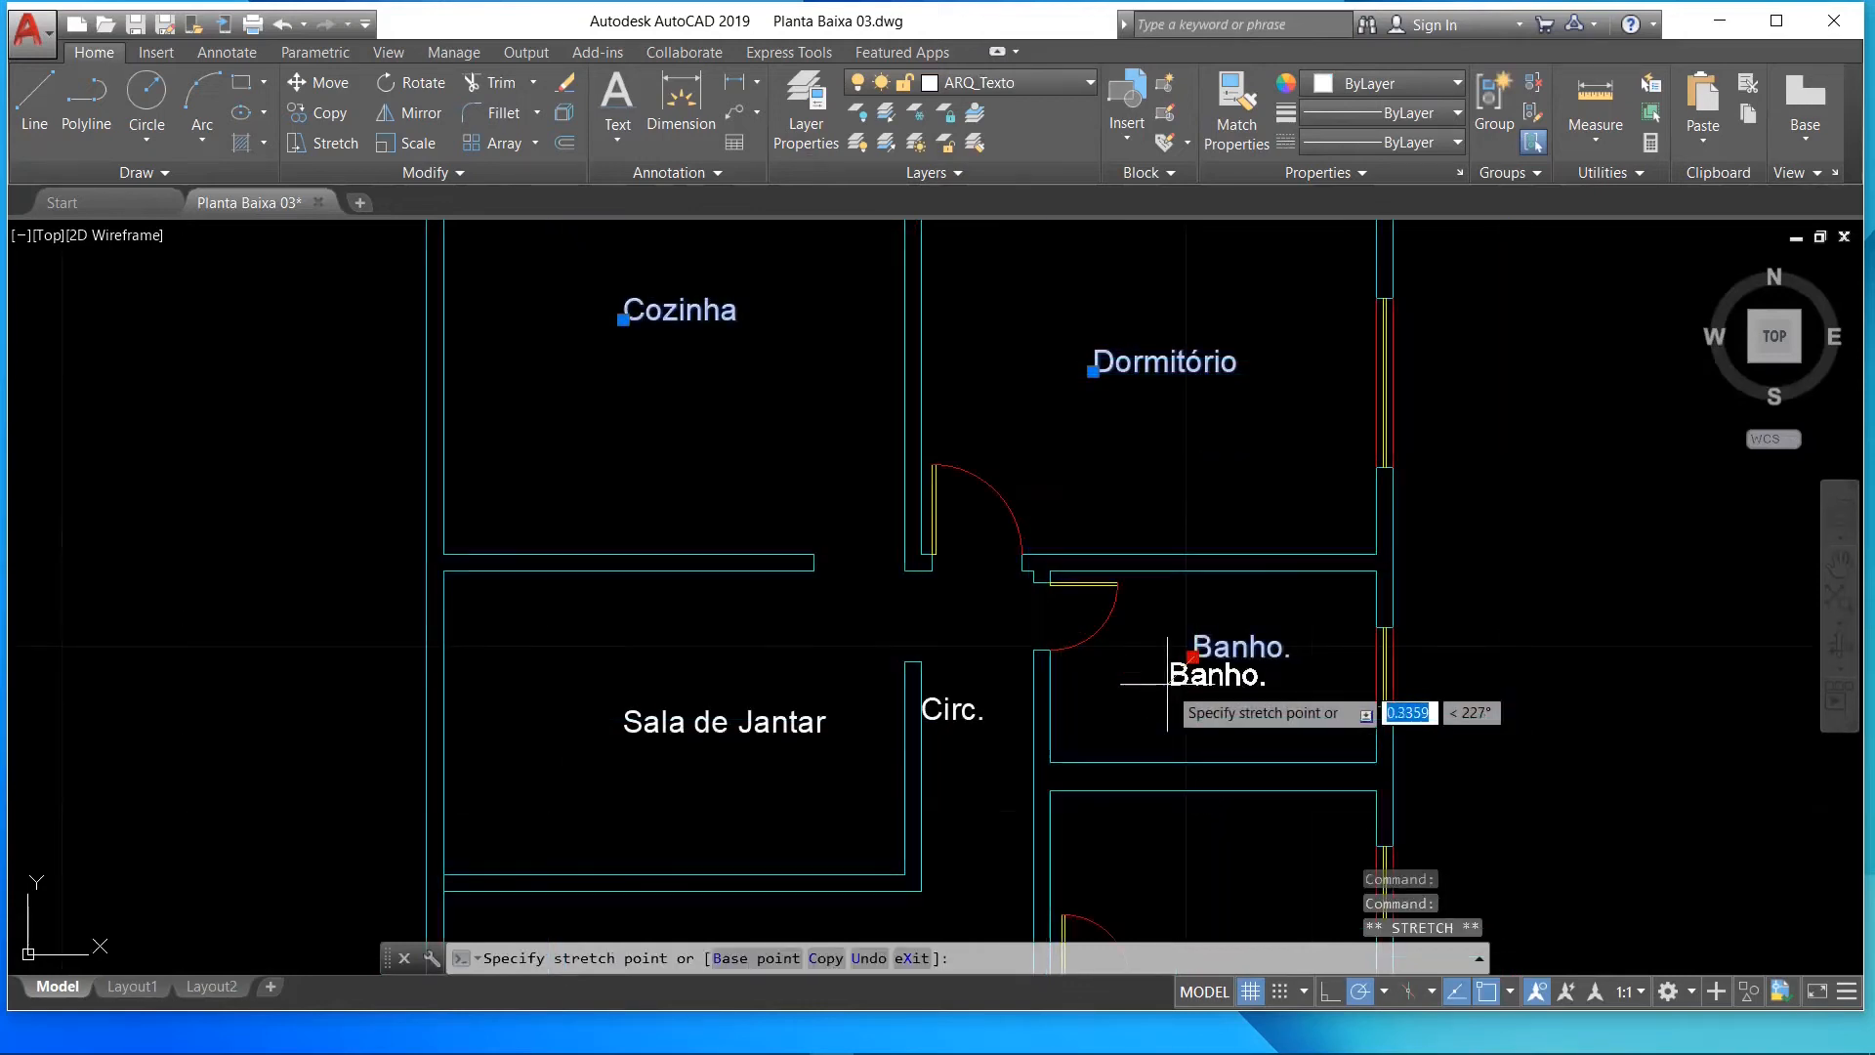
# - Center the "Banho." label in the bathroom and move the "Circ." label clear of the corridor wall
pyautogui.click(1167, 683)
pyautogui.click(921, 718)
pyautogui.click(950, 719)
# - Move the "Sala de Jantar" label to roughly the middle of its room
pyautogui.click(734, 734)
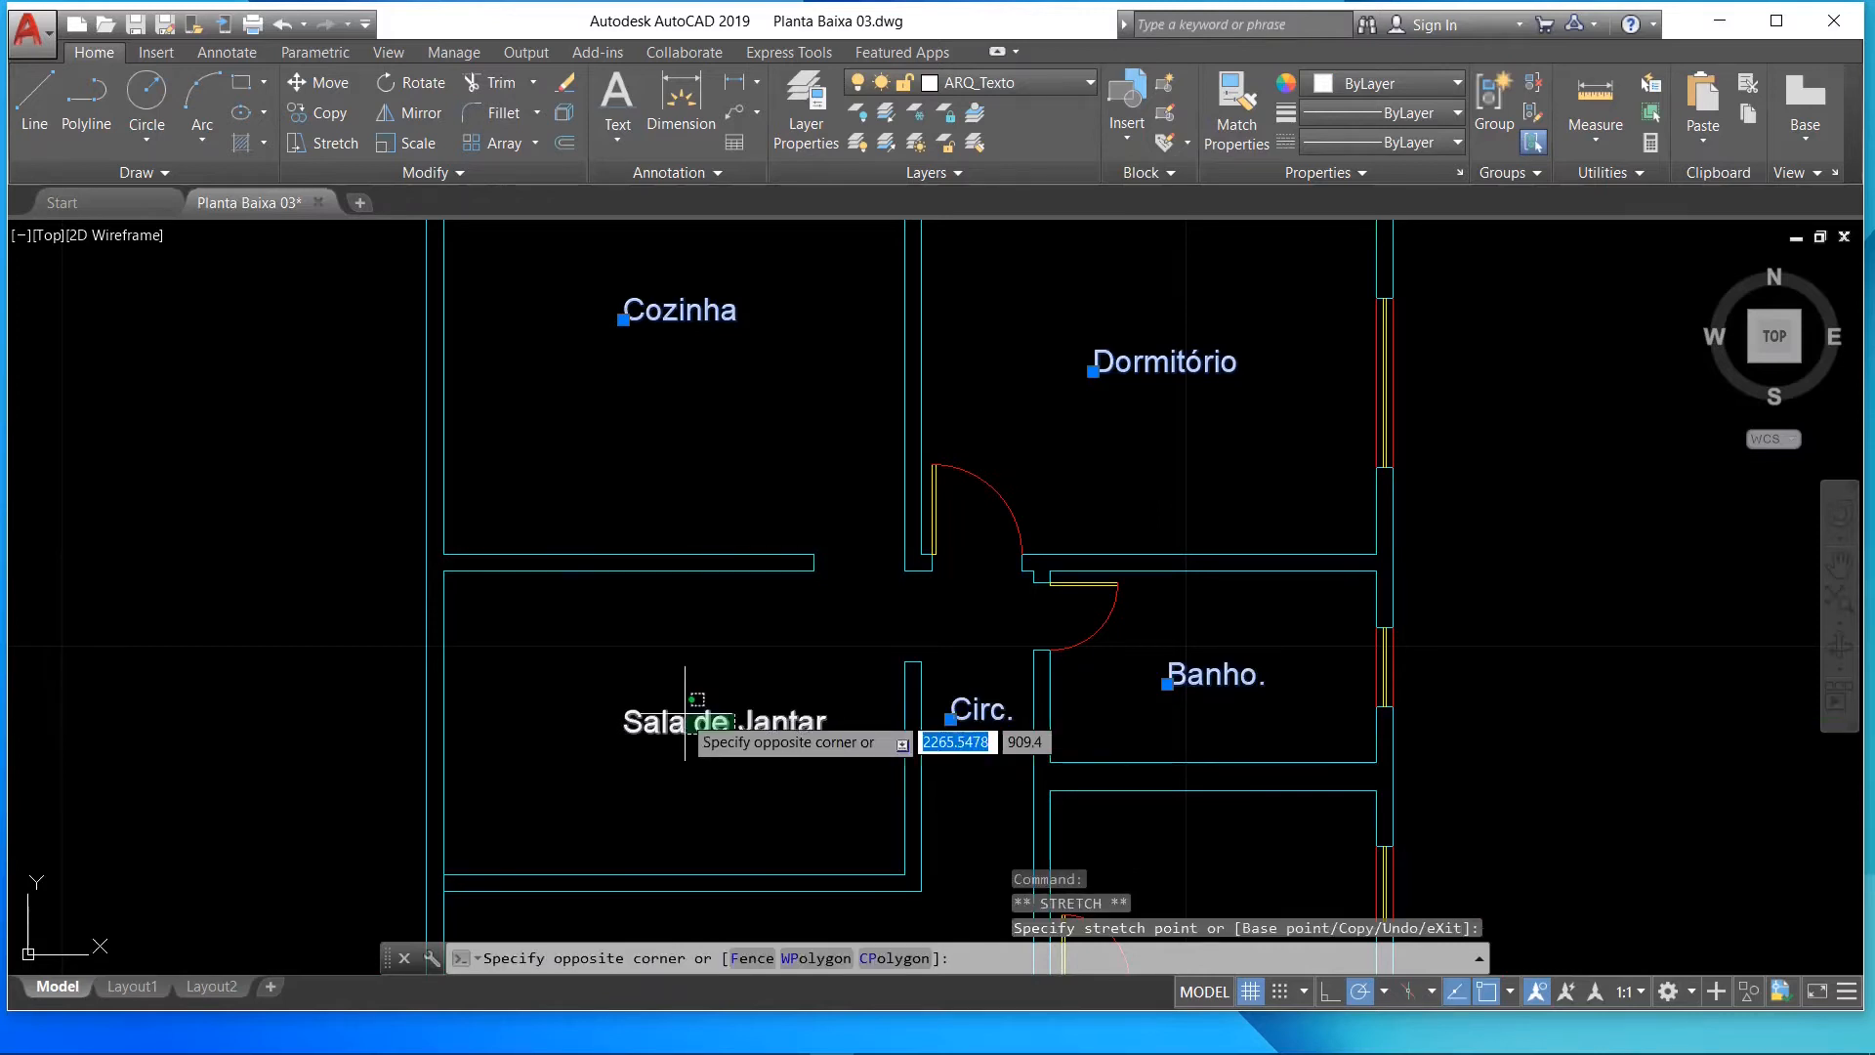
pyautogui.click(636, 731)
pyautogui.click(623, 732)
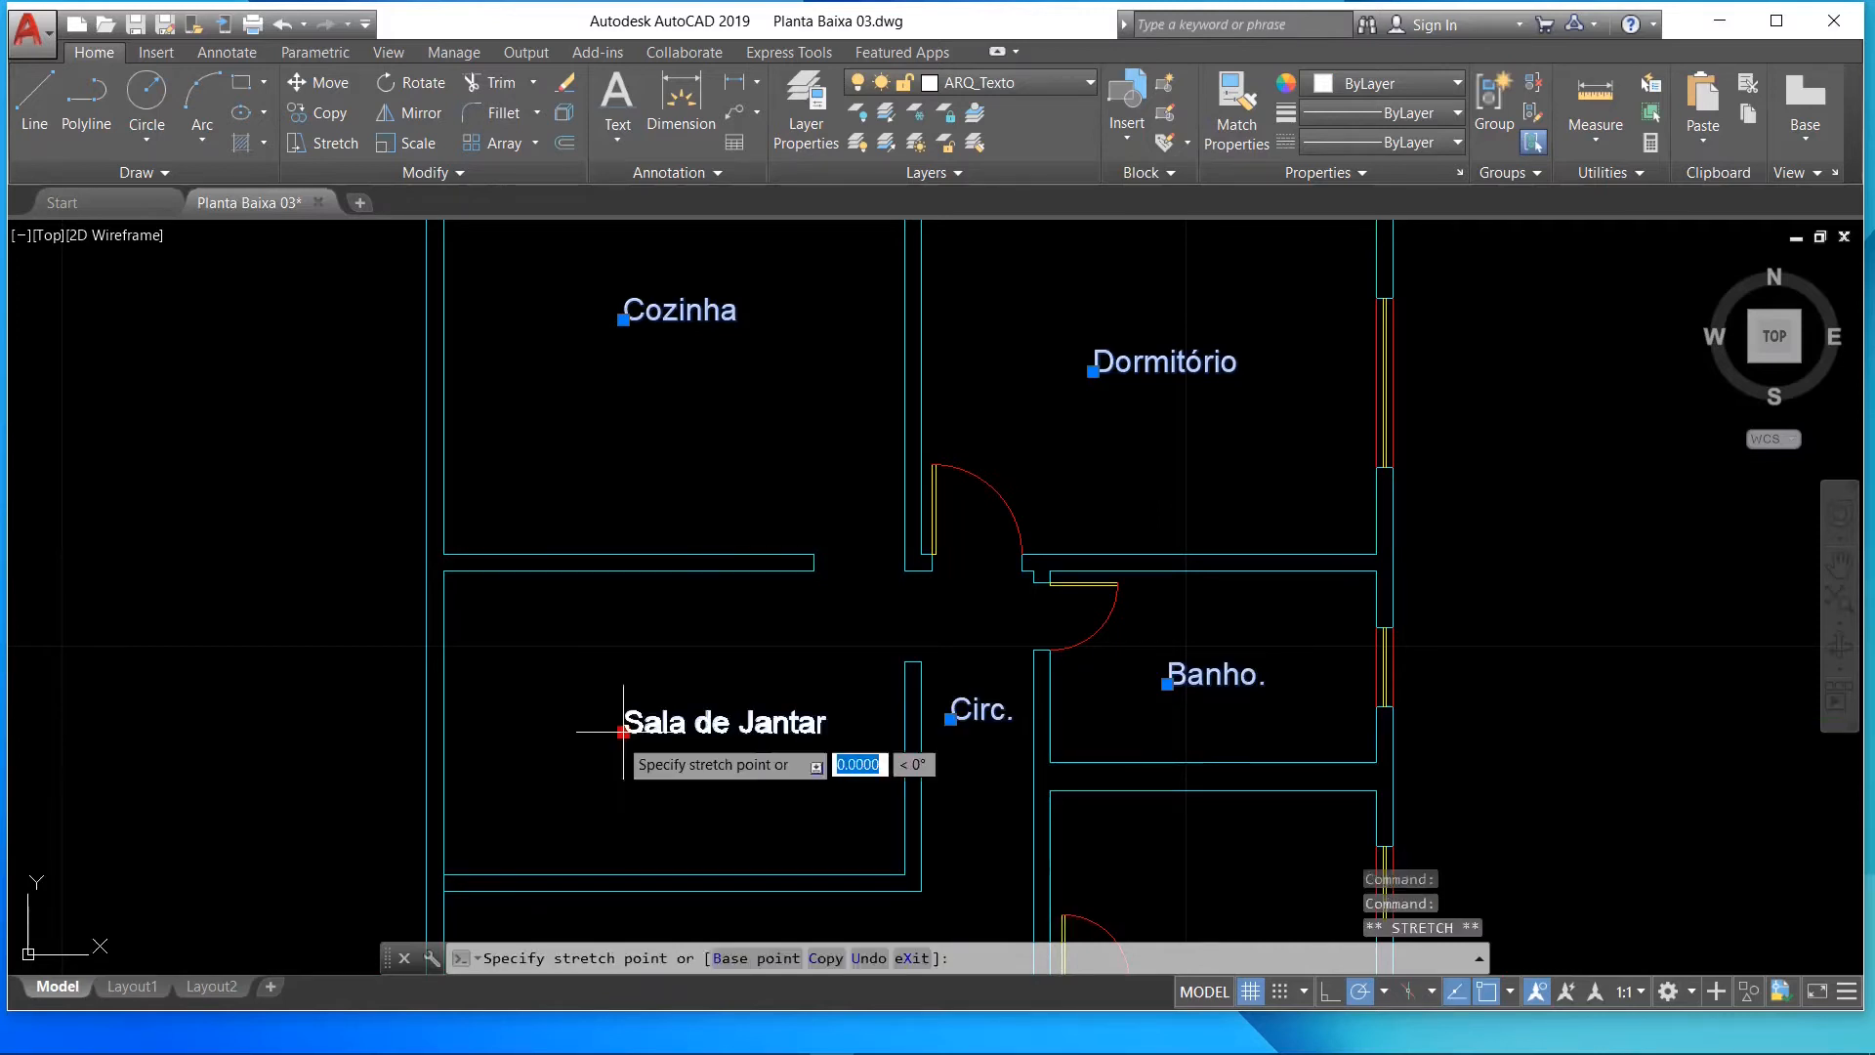
pyautogui.click(561, 758)
# - Reposition the "Sala de Estar", "Suíte" and "Varanda" labels to roughly the middle of their spaces
pyautogui.scroll(-6, 634, 664)
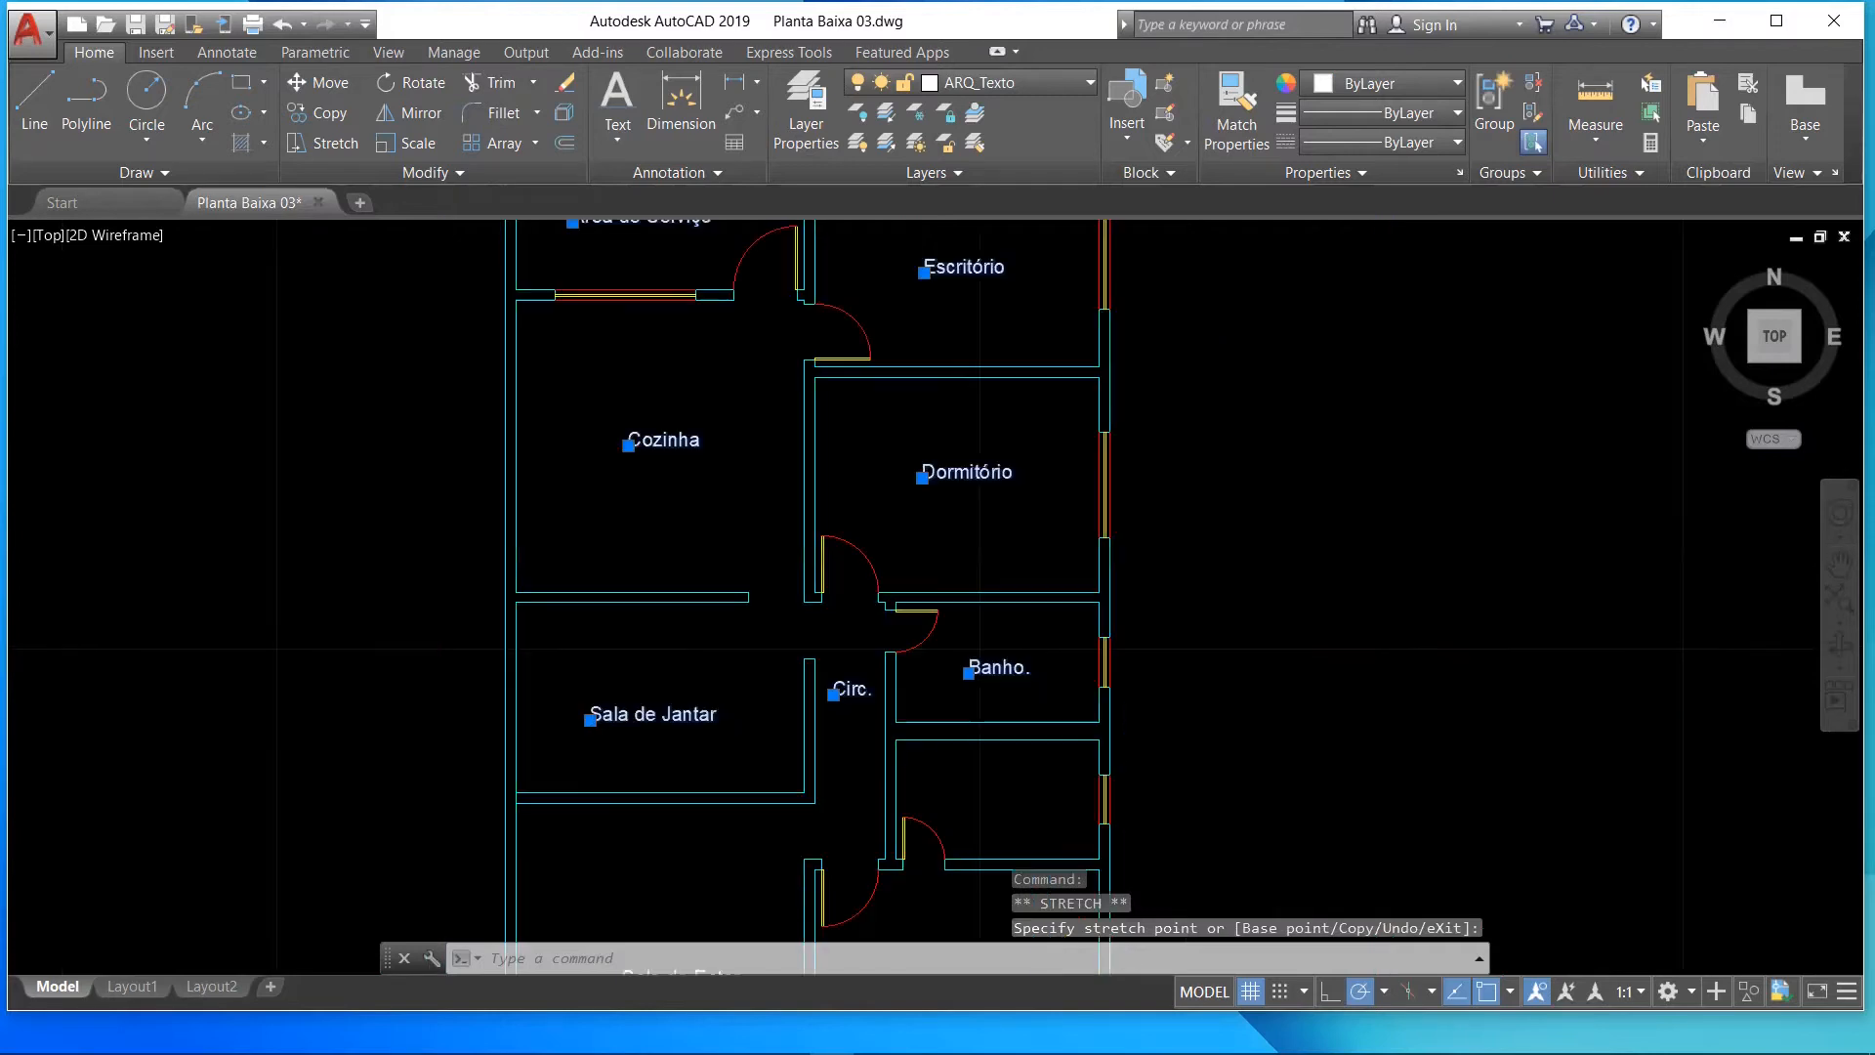
pyautogui.scroll(6, 680, 815)
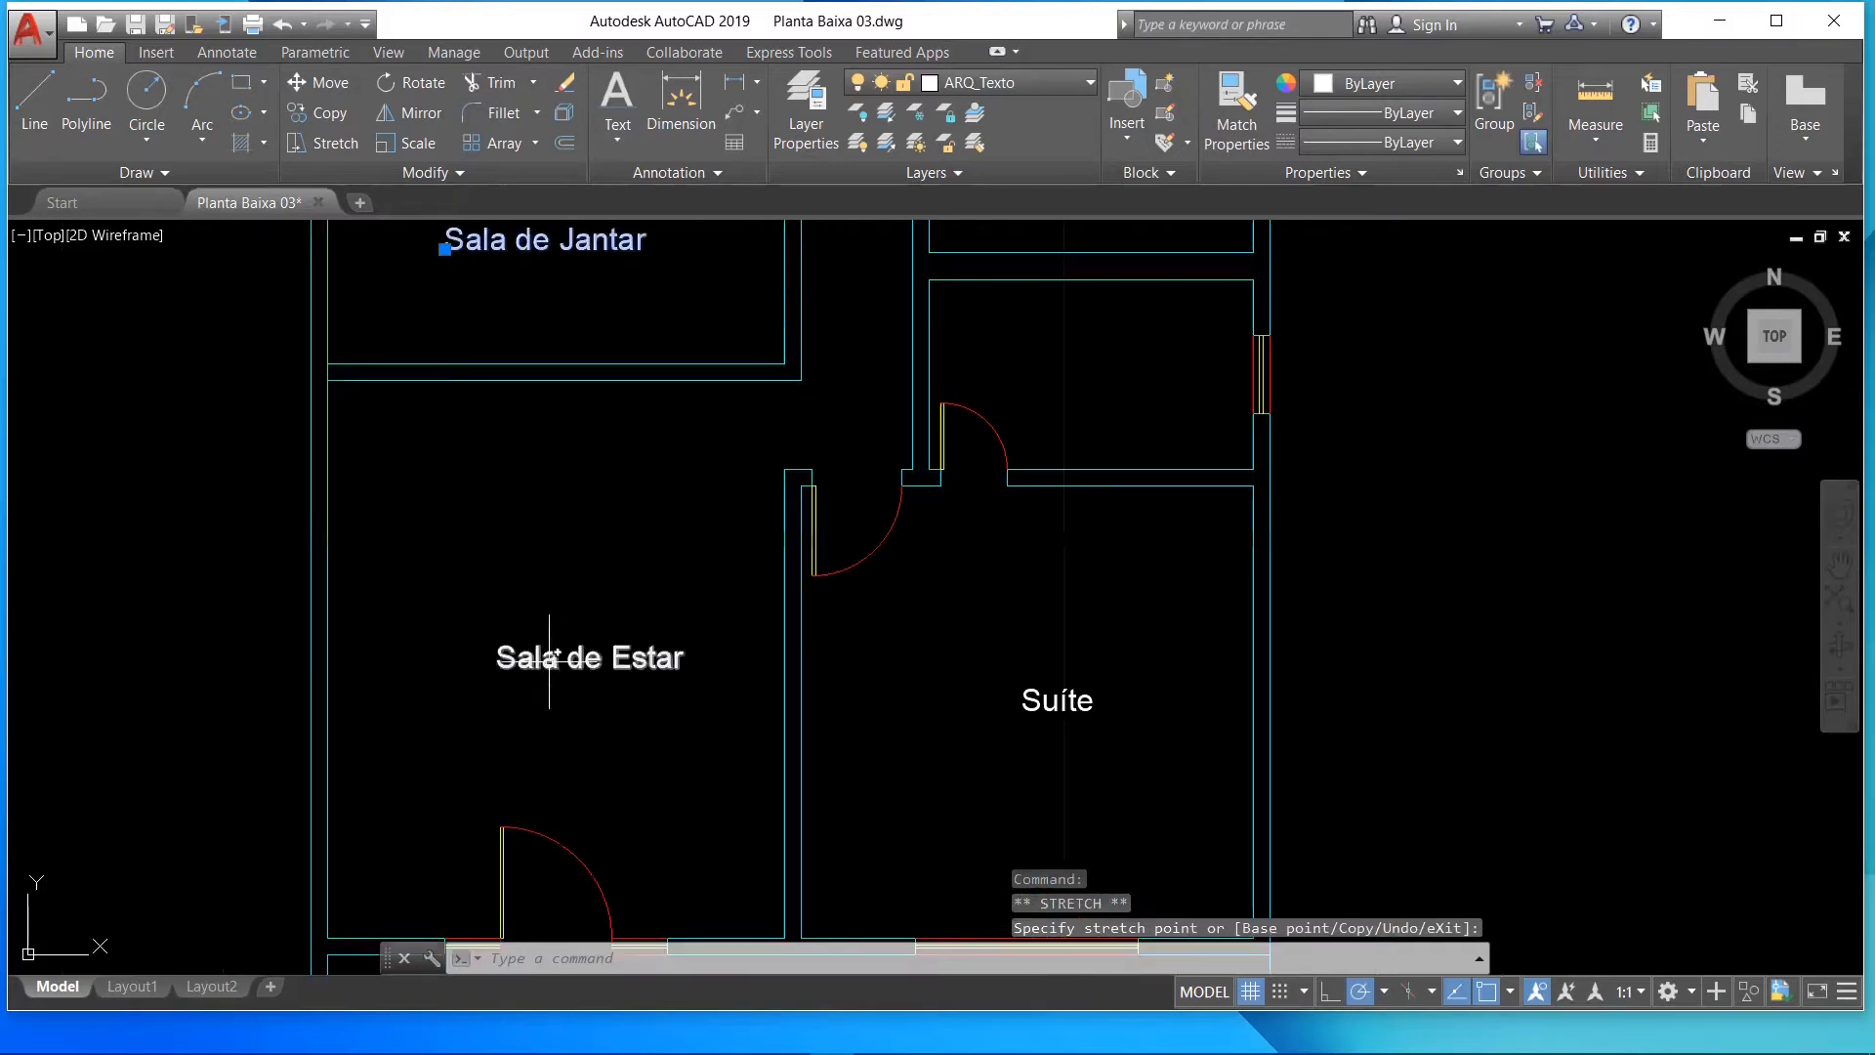
pyautogui.click(497, 667)
pyautogui.click(497, 667)
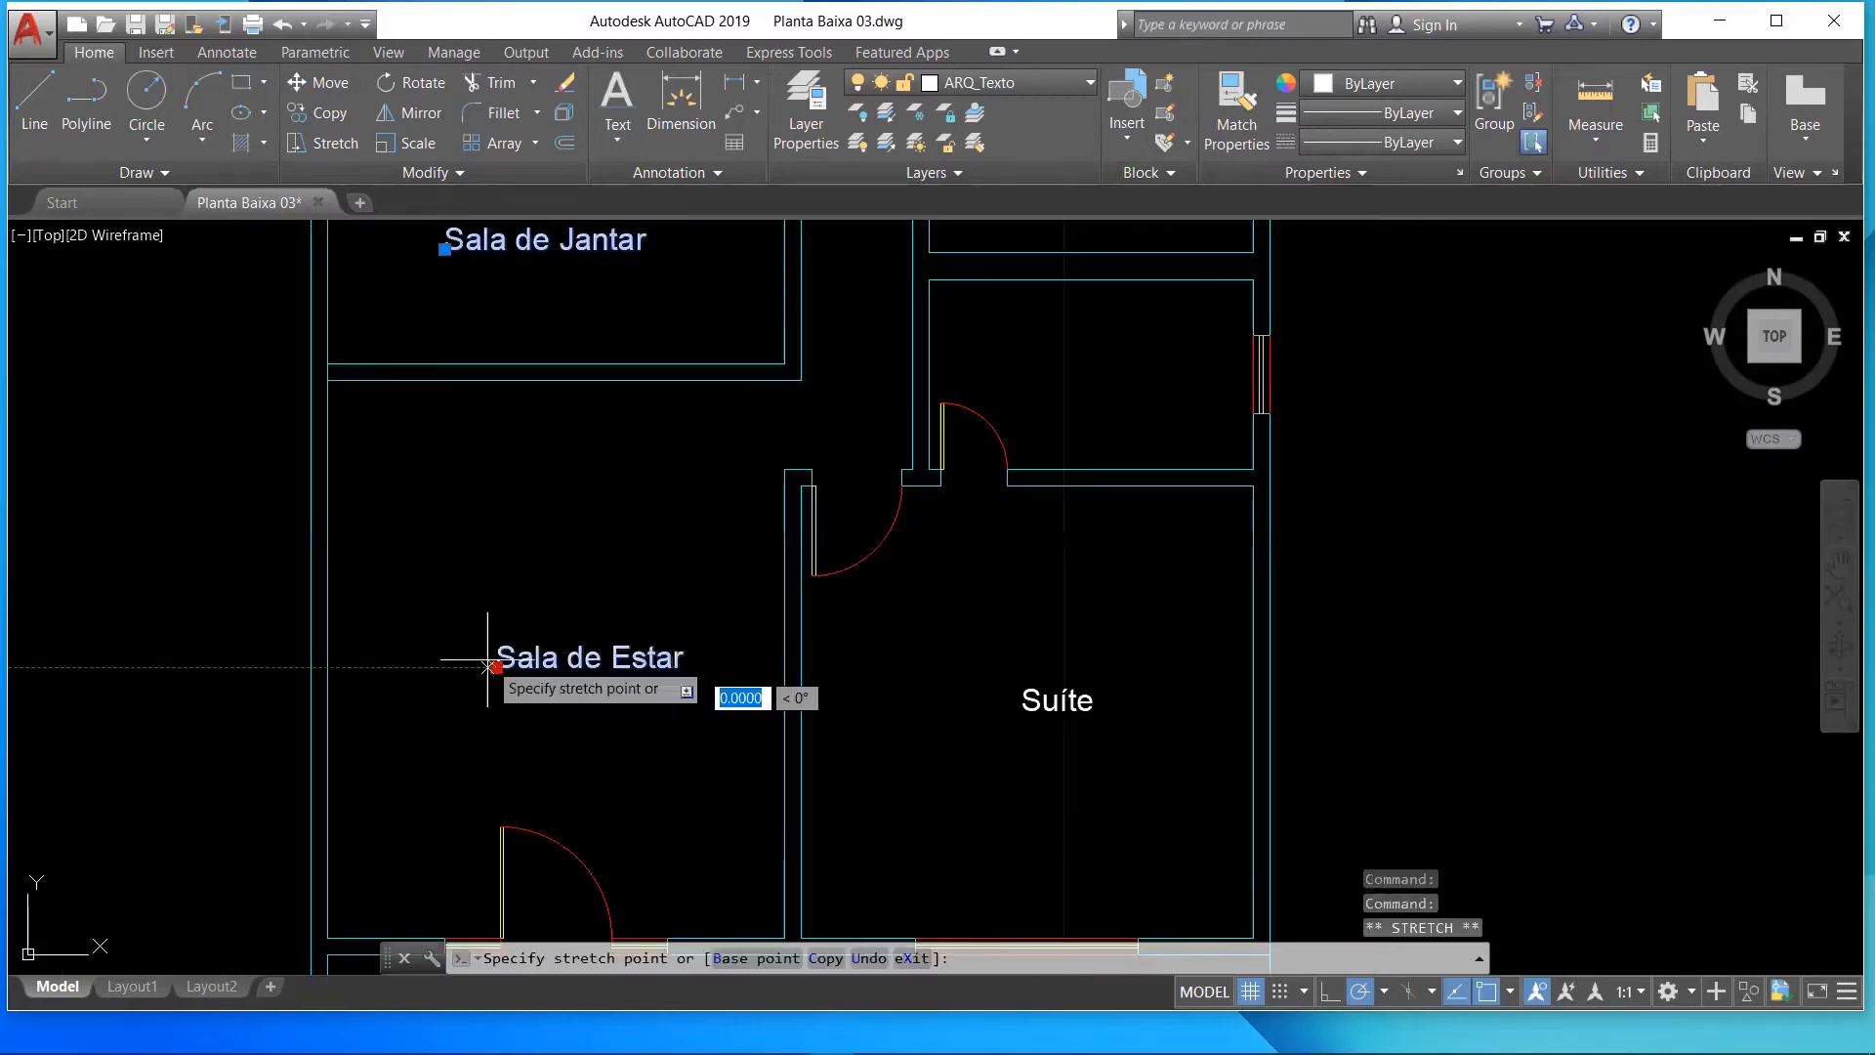
pyautogui.click(809, 713)
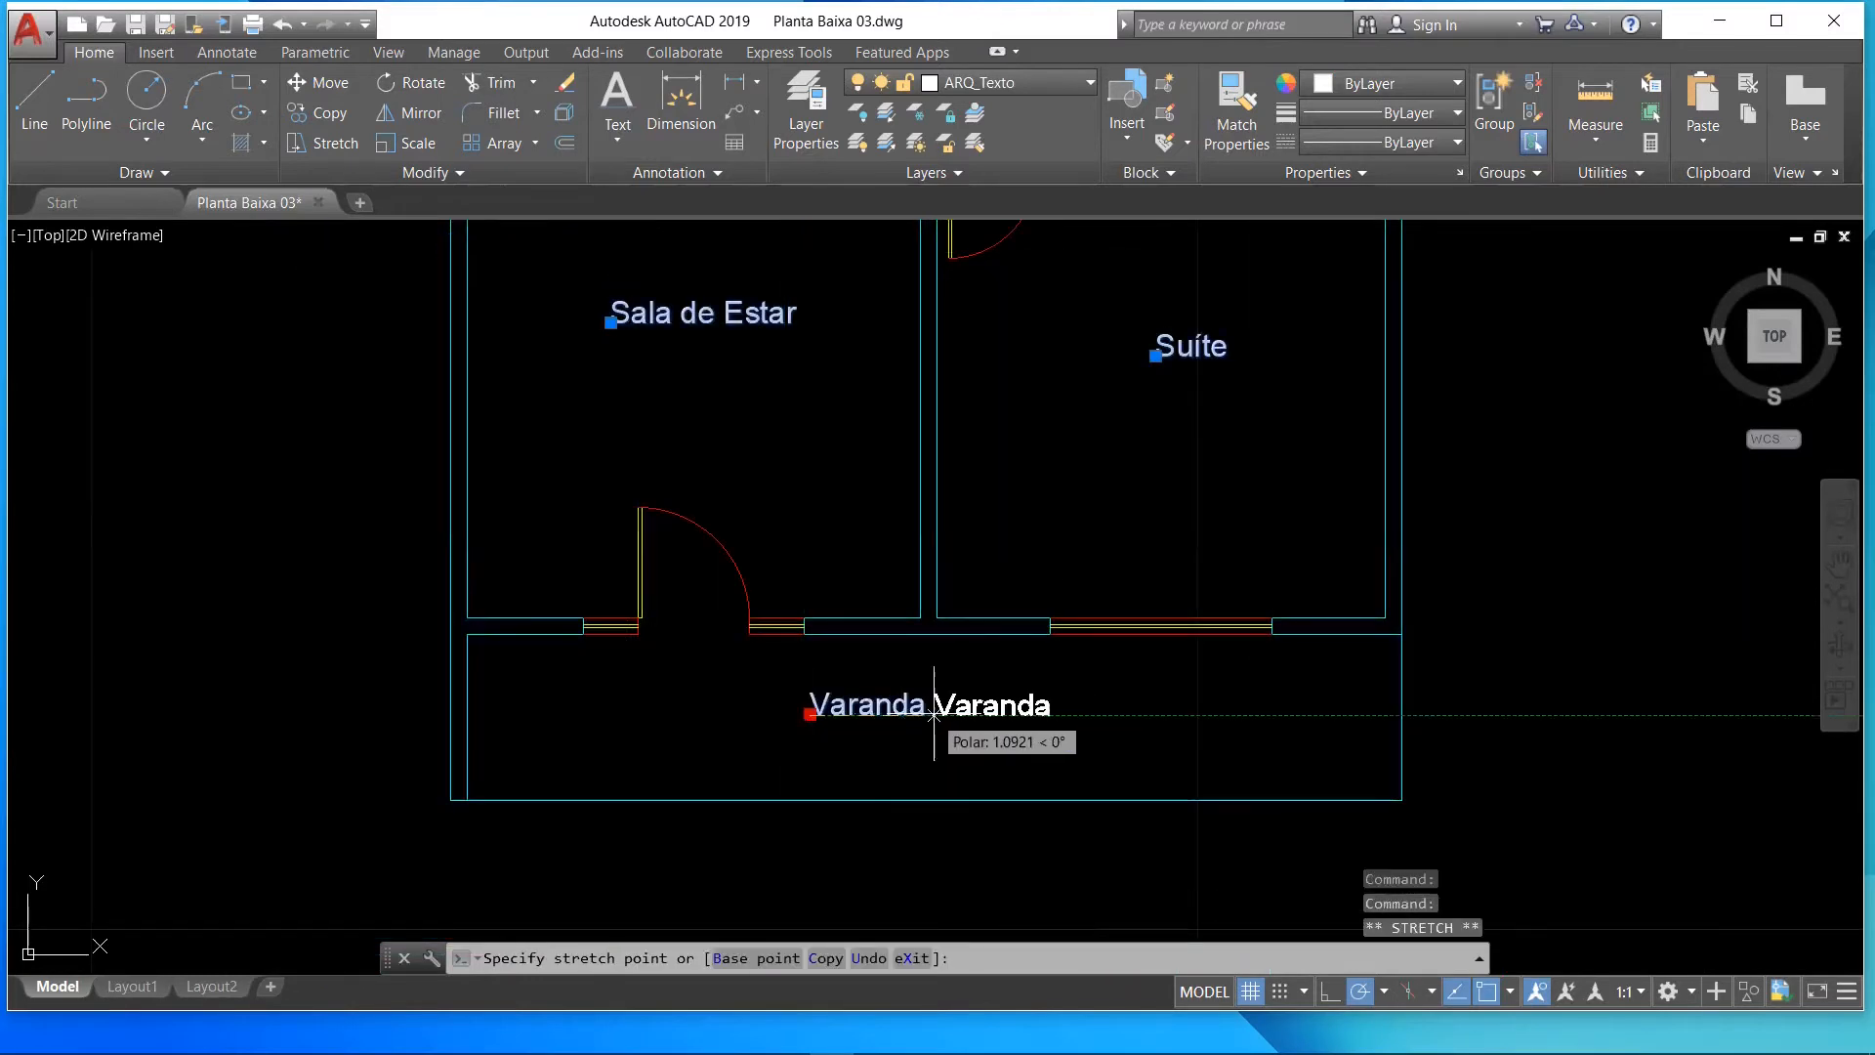
pyautogui.click(935, 713)
pyautogui.scroll(-4, 894, 483)
pyautogui.scroll(-4, 893, 484)
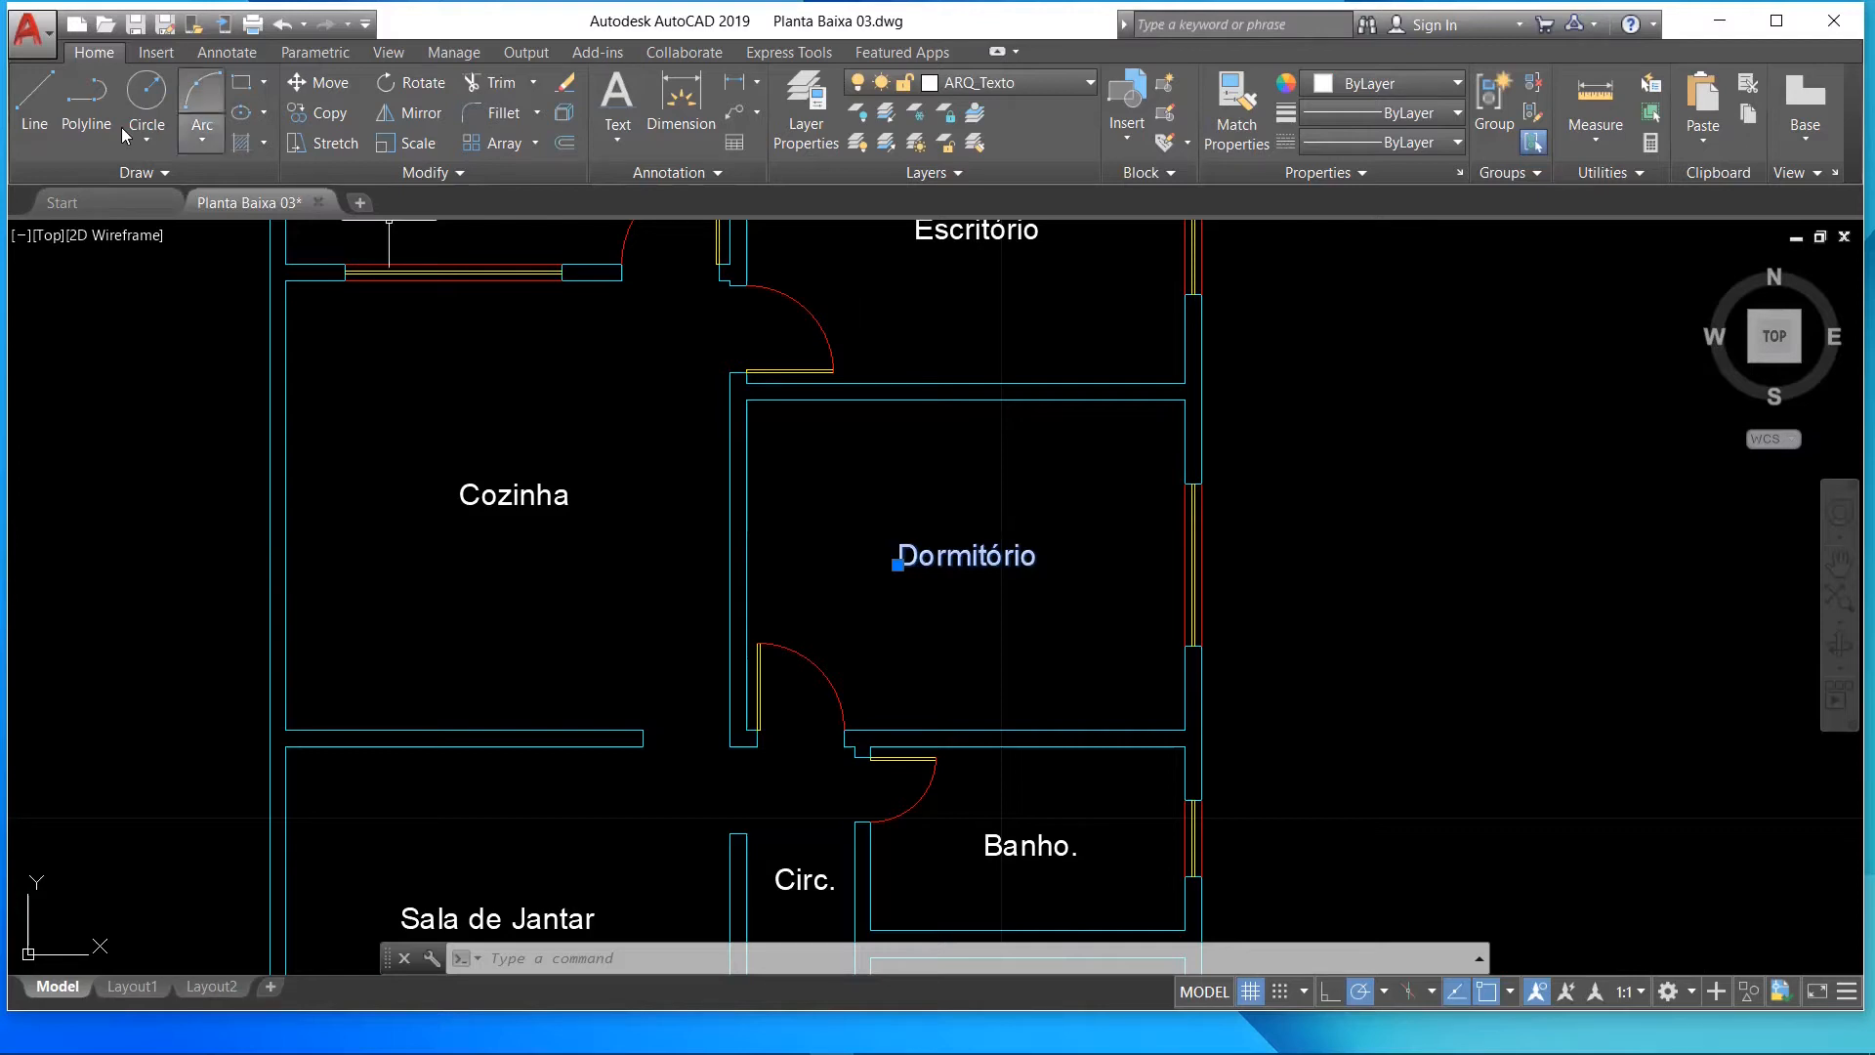
# - Draw a diagonal line across the Dormitório from its lower-left inner corner to its upper-right inner corner
pyautogui.click(36, 101)
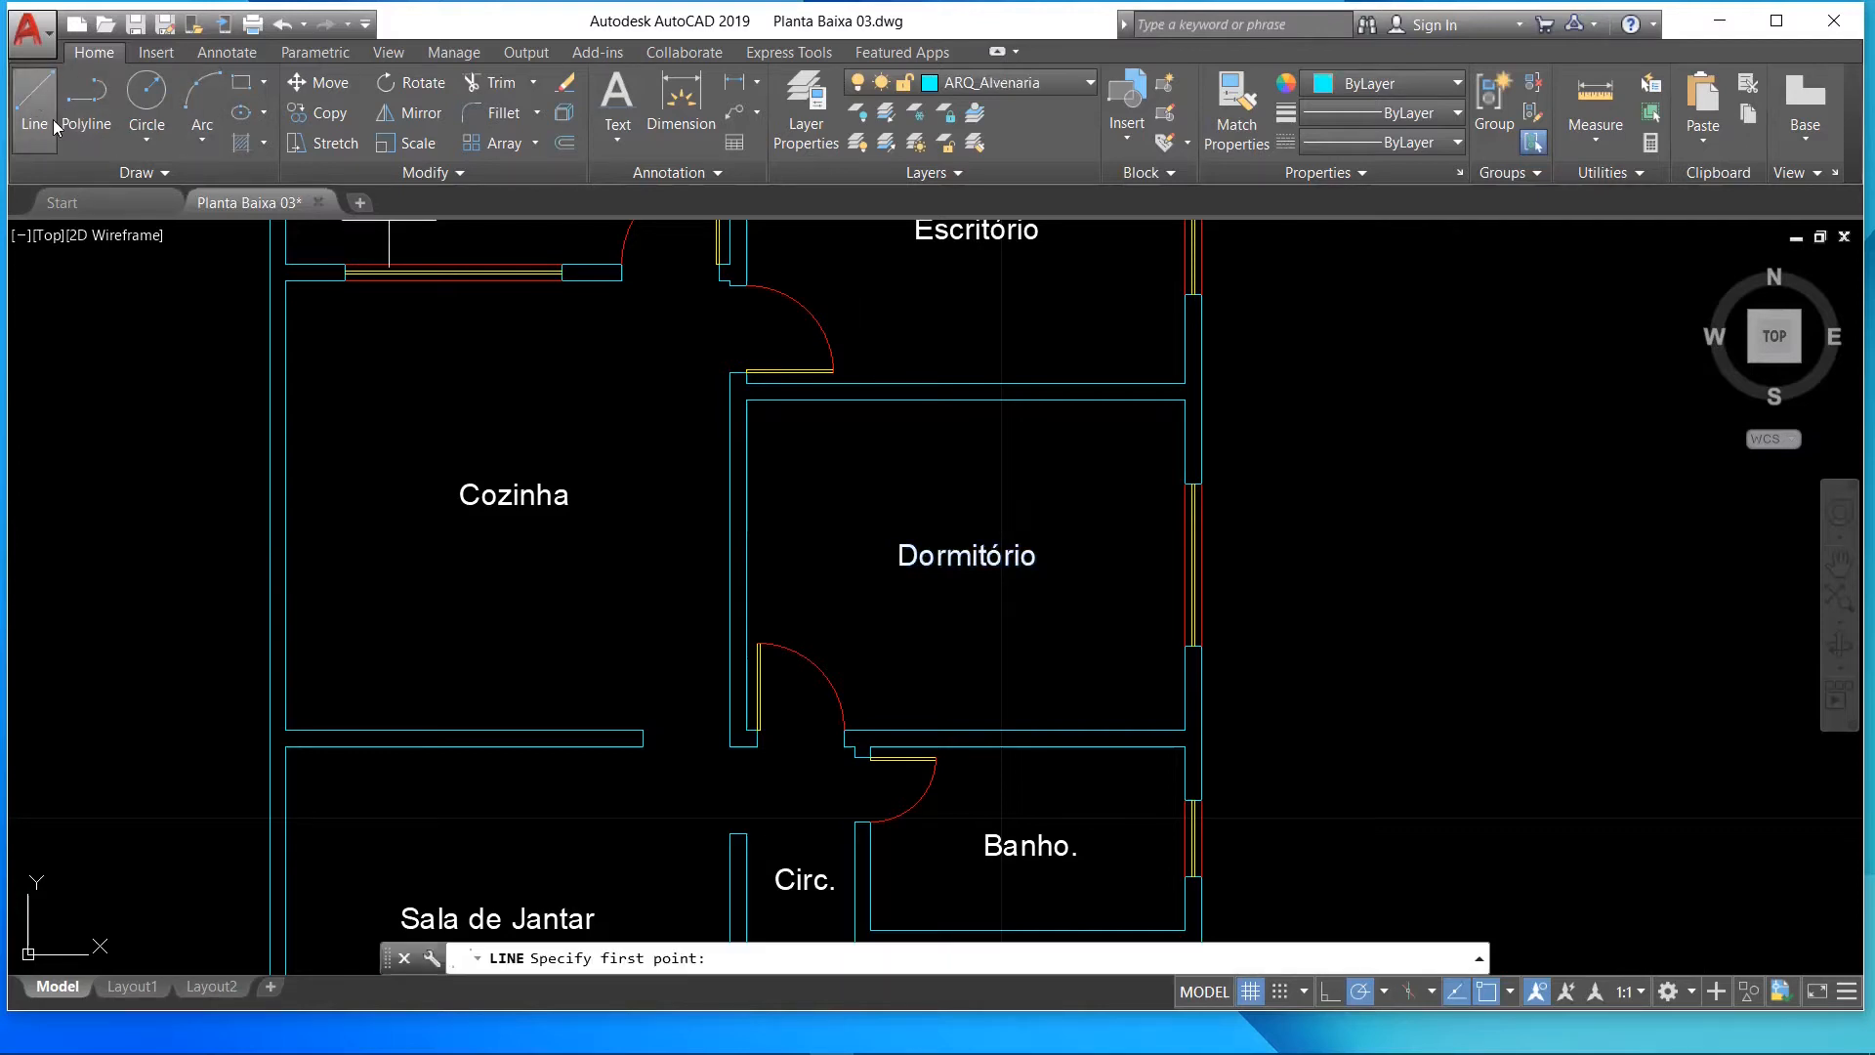
pyautogui.click(751, 730)
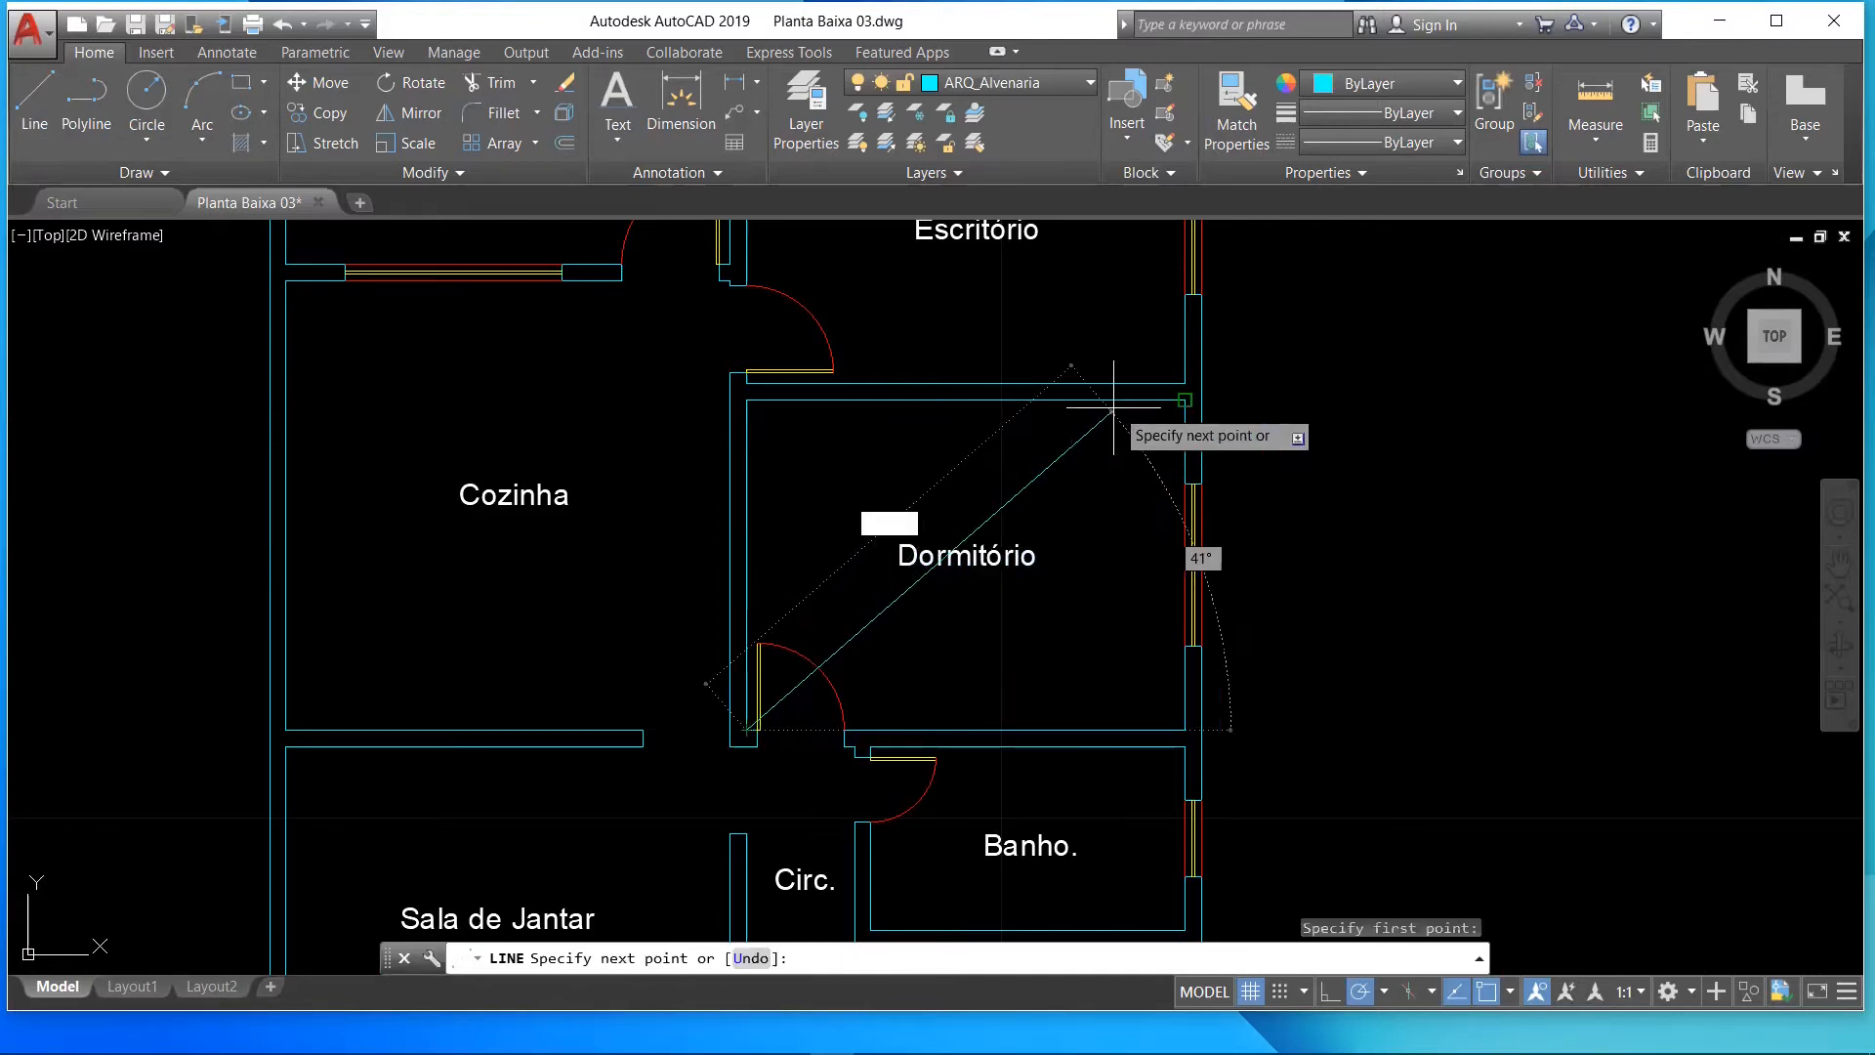
pyautogui.click(1186, 399)
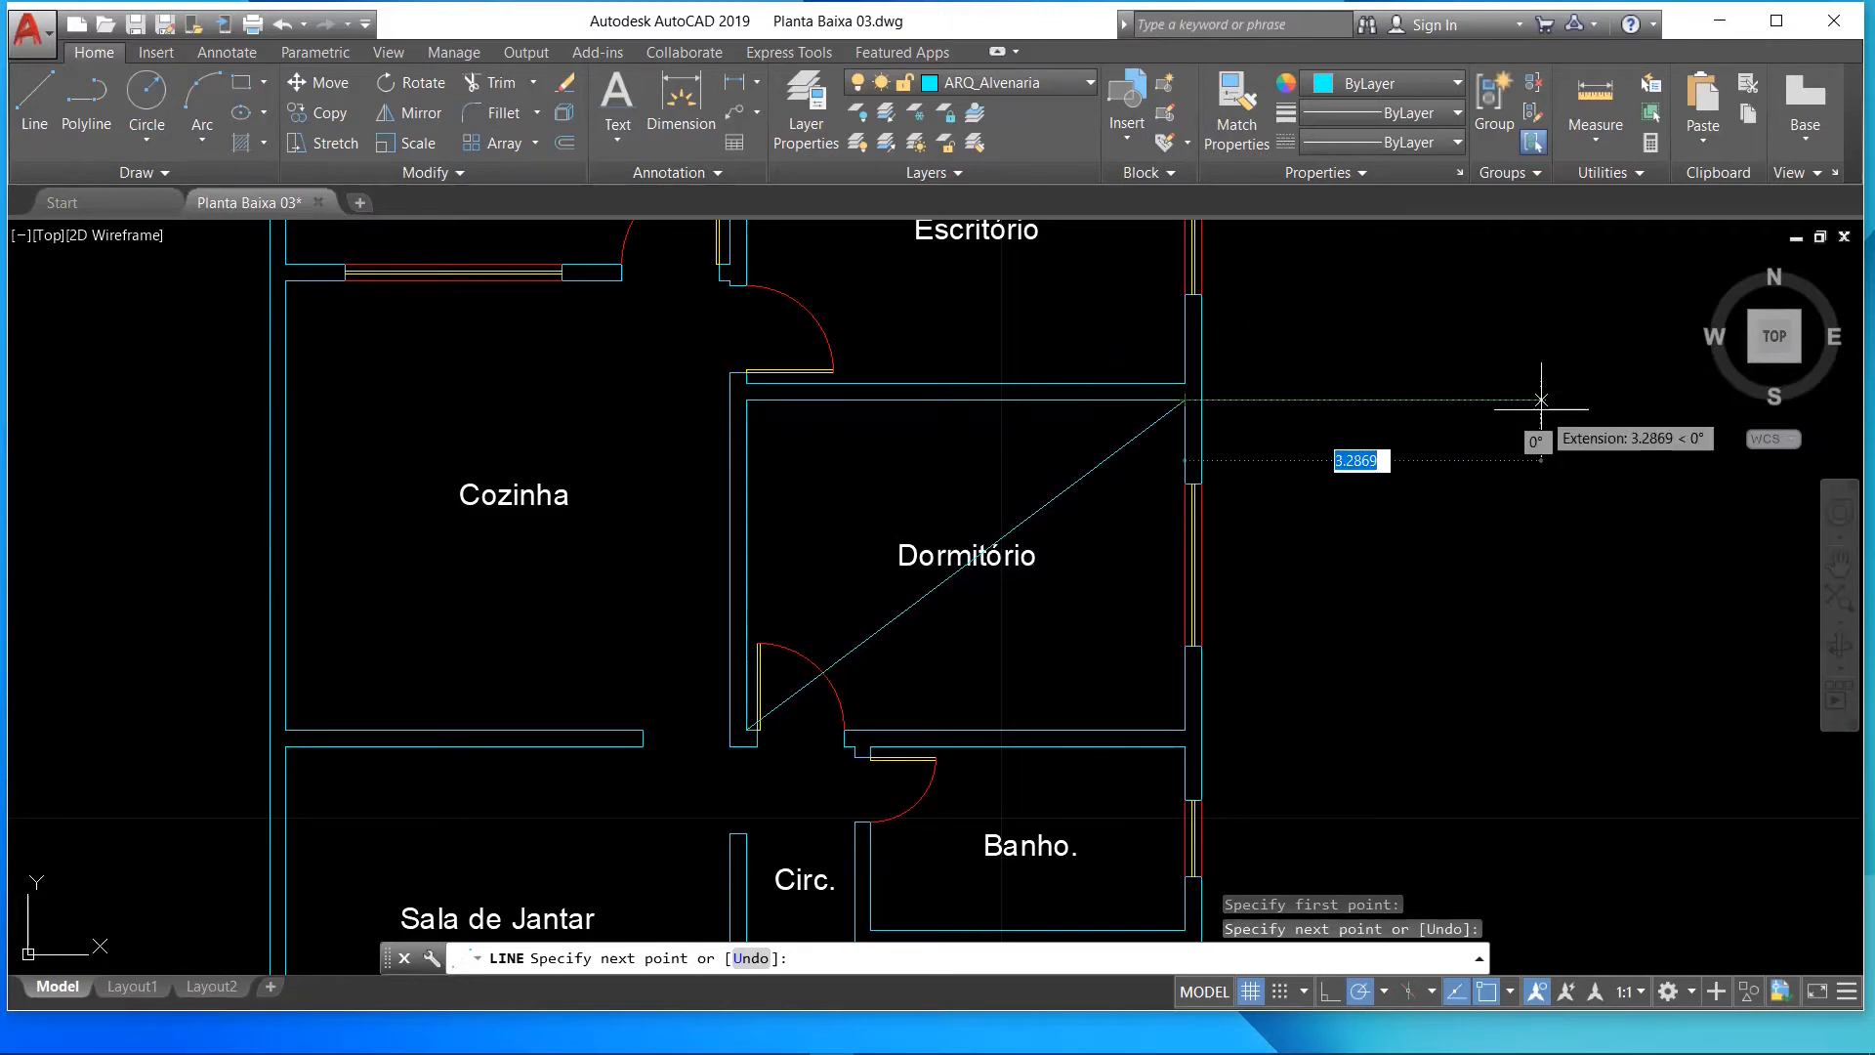
pyautogui.press('Return')
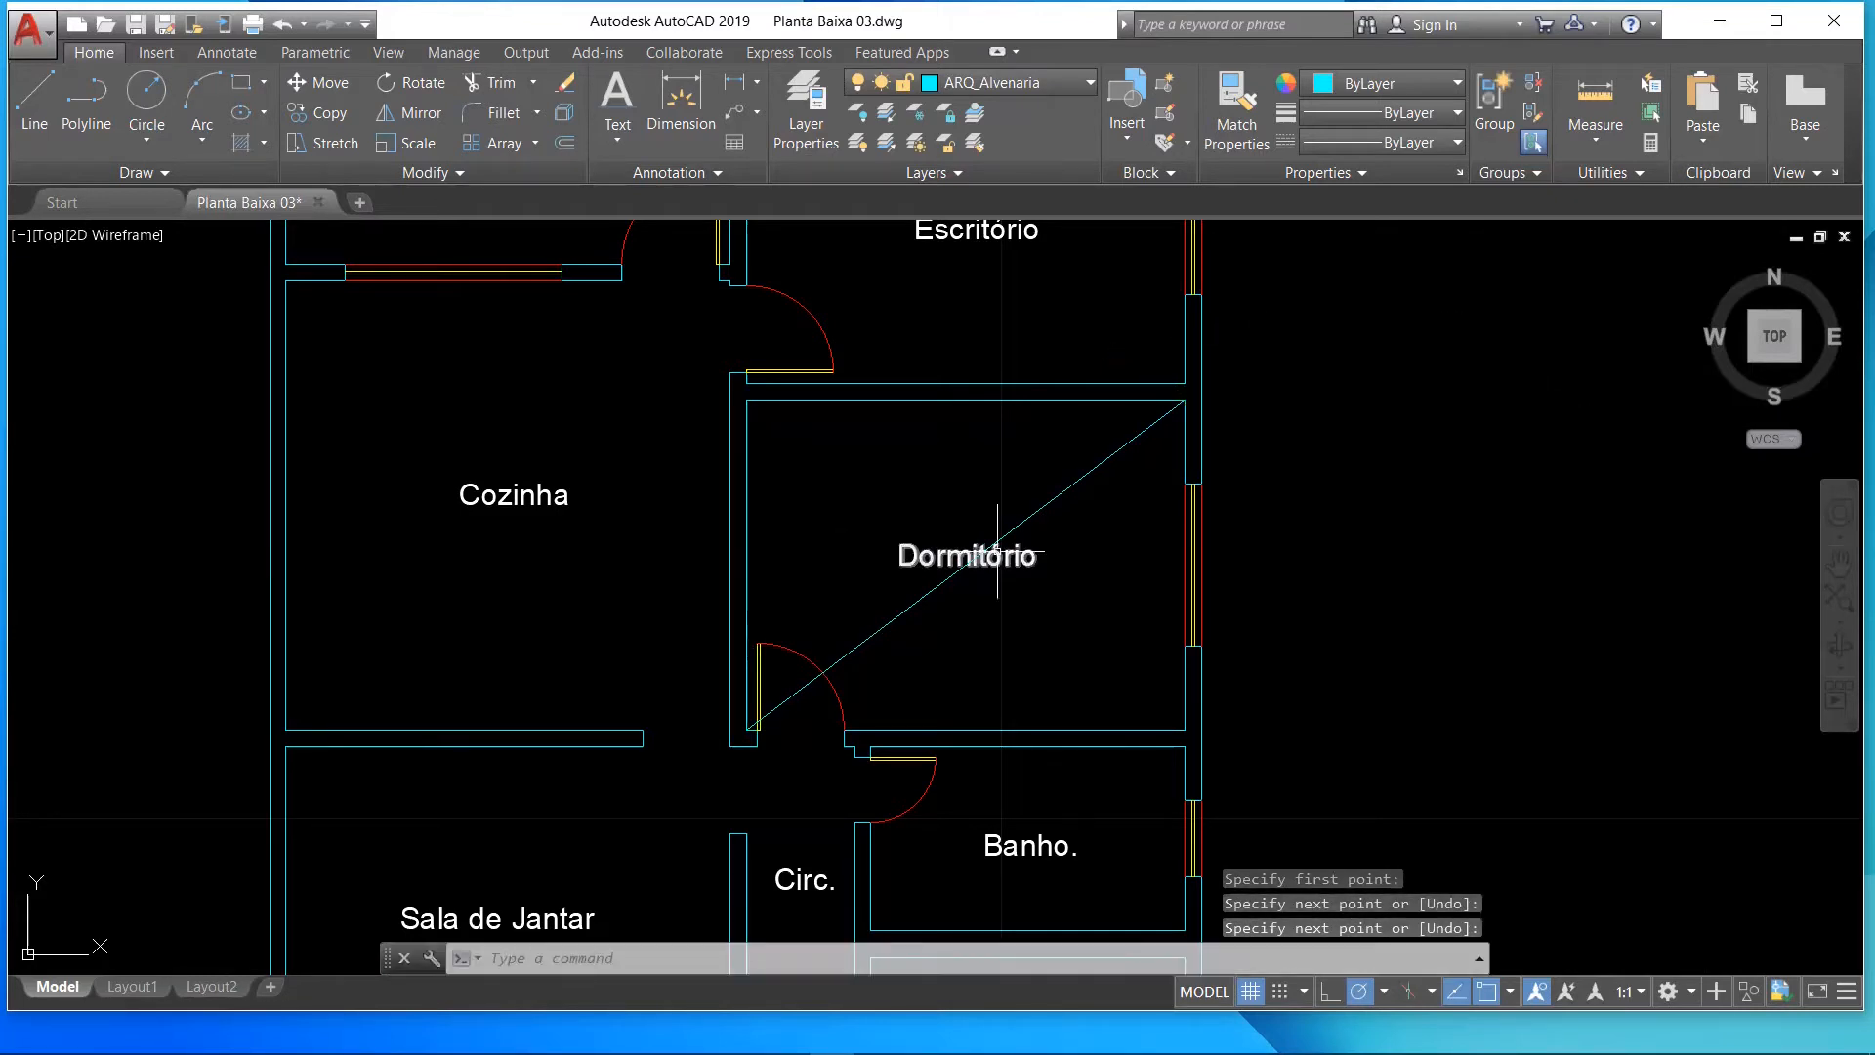
pyautogui.click(1027, 511)
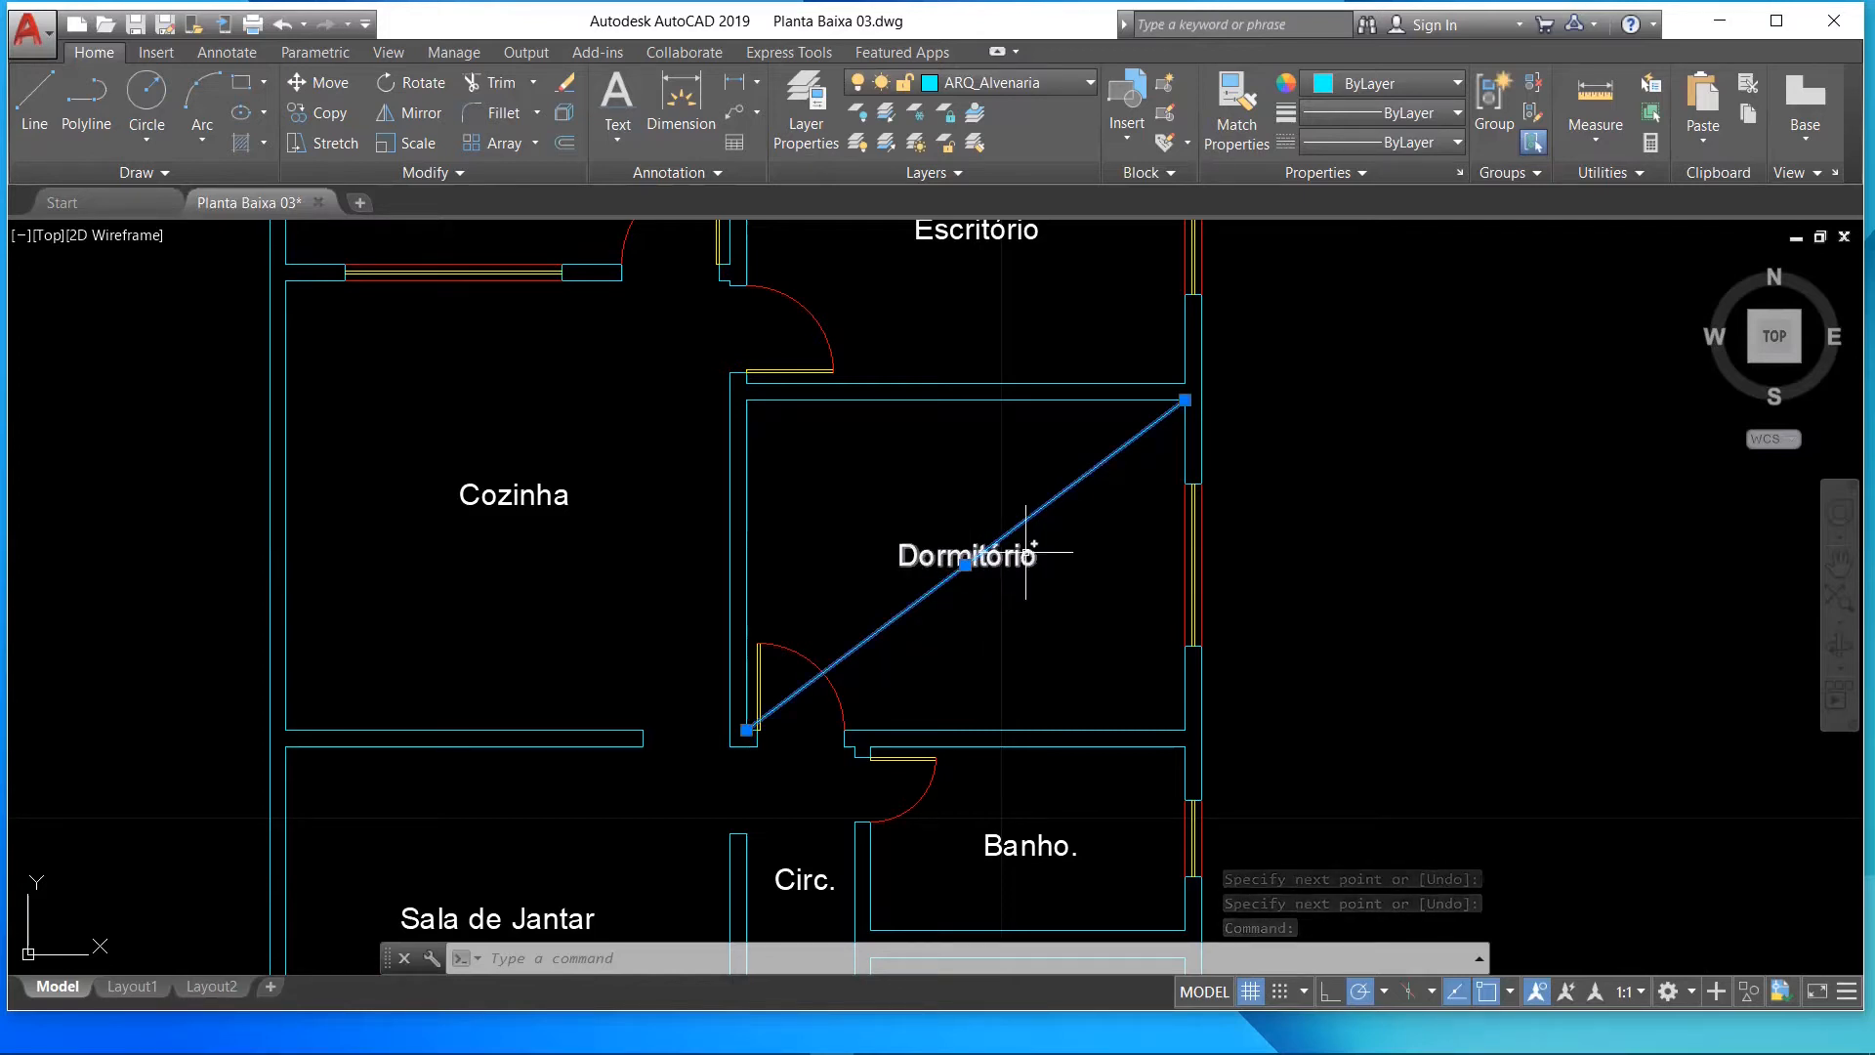
pyautogui.press('Escape')
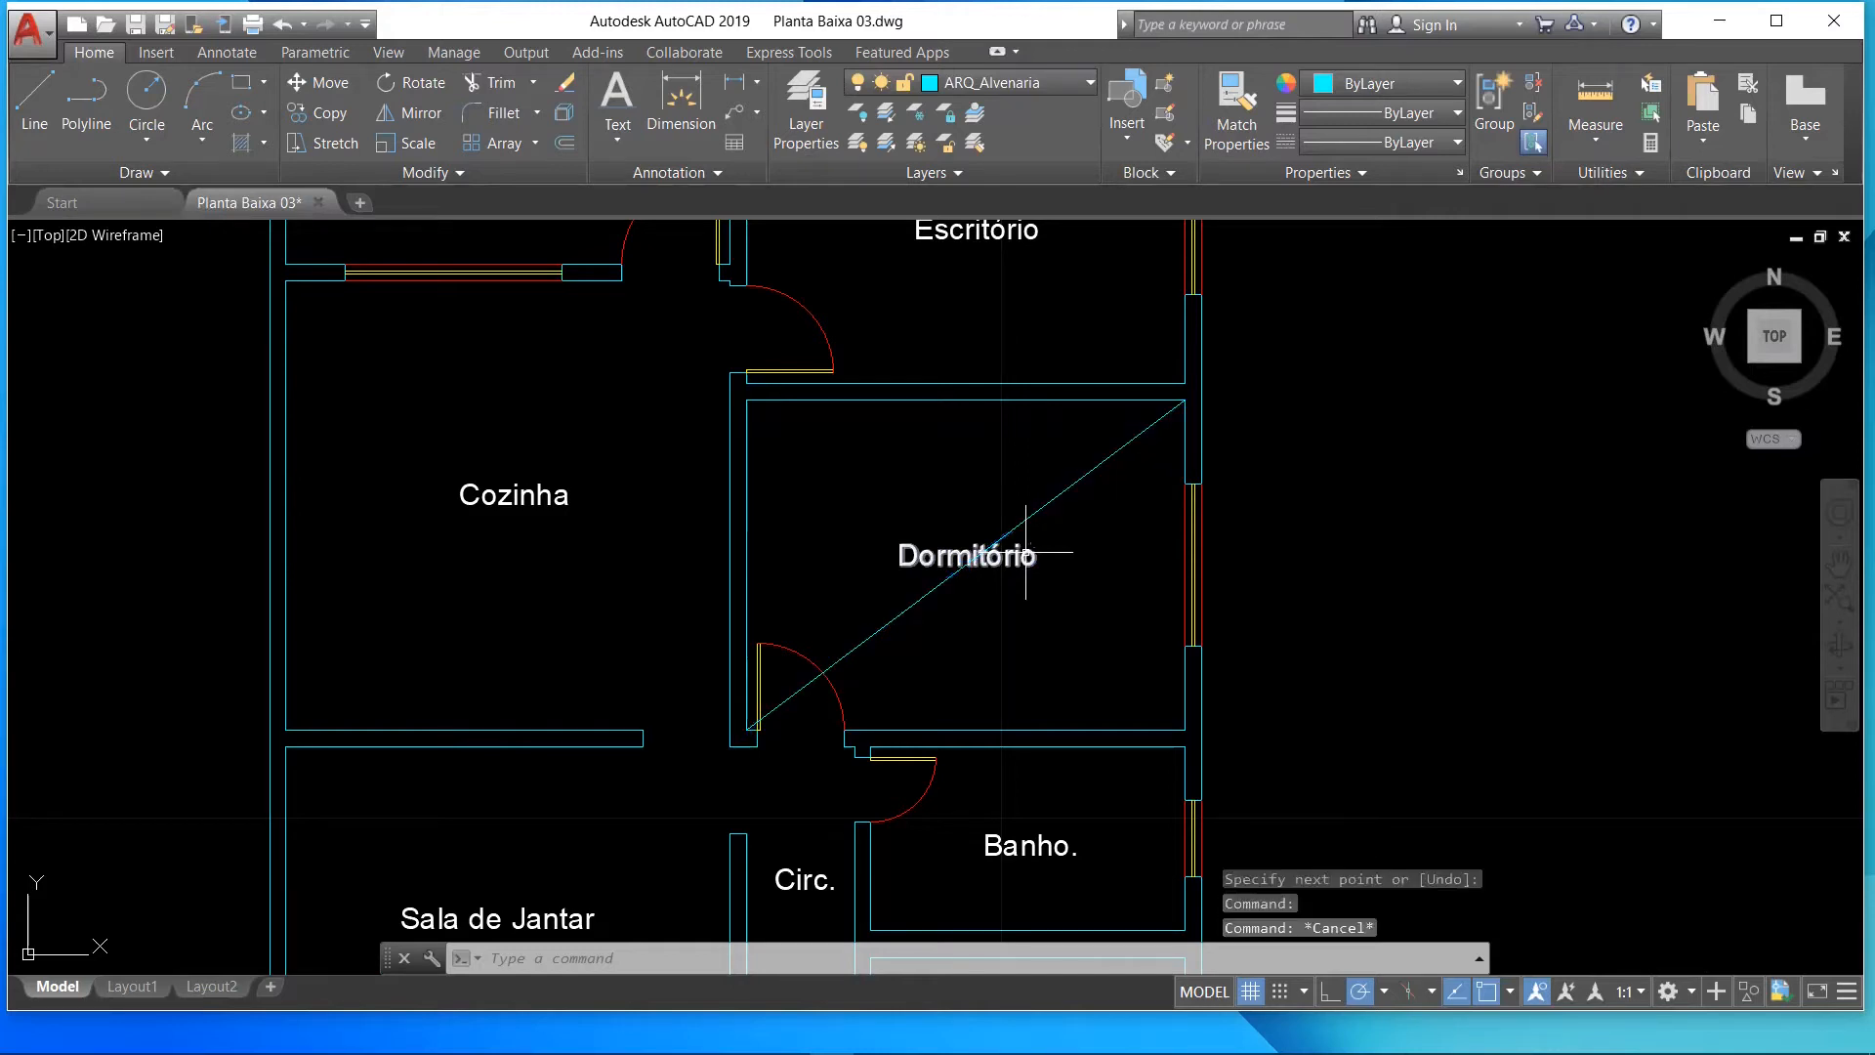
# - Move the "Dormitório" label off the diagonal line and set its text justification to Center
pyautogui.click(923, 555)
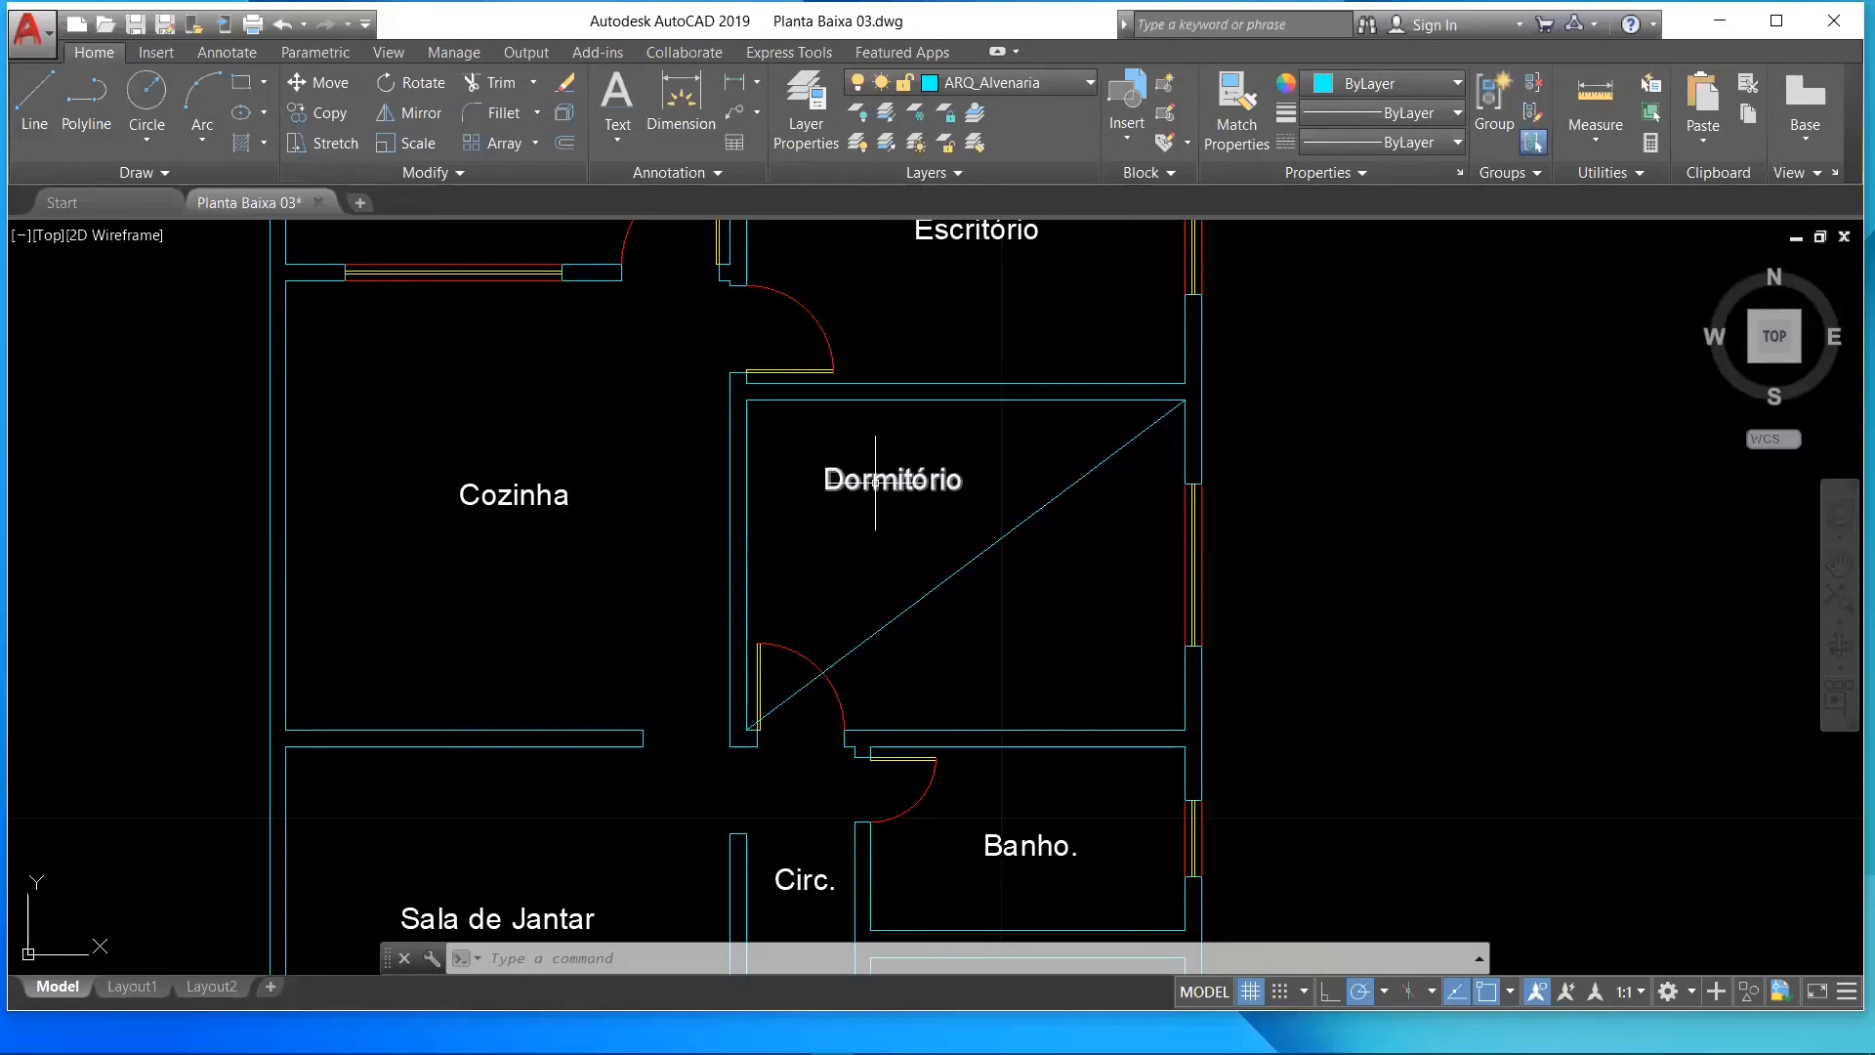
pyautogui.click(875, 483)
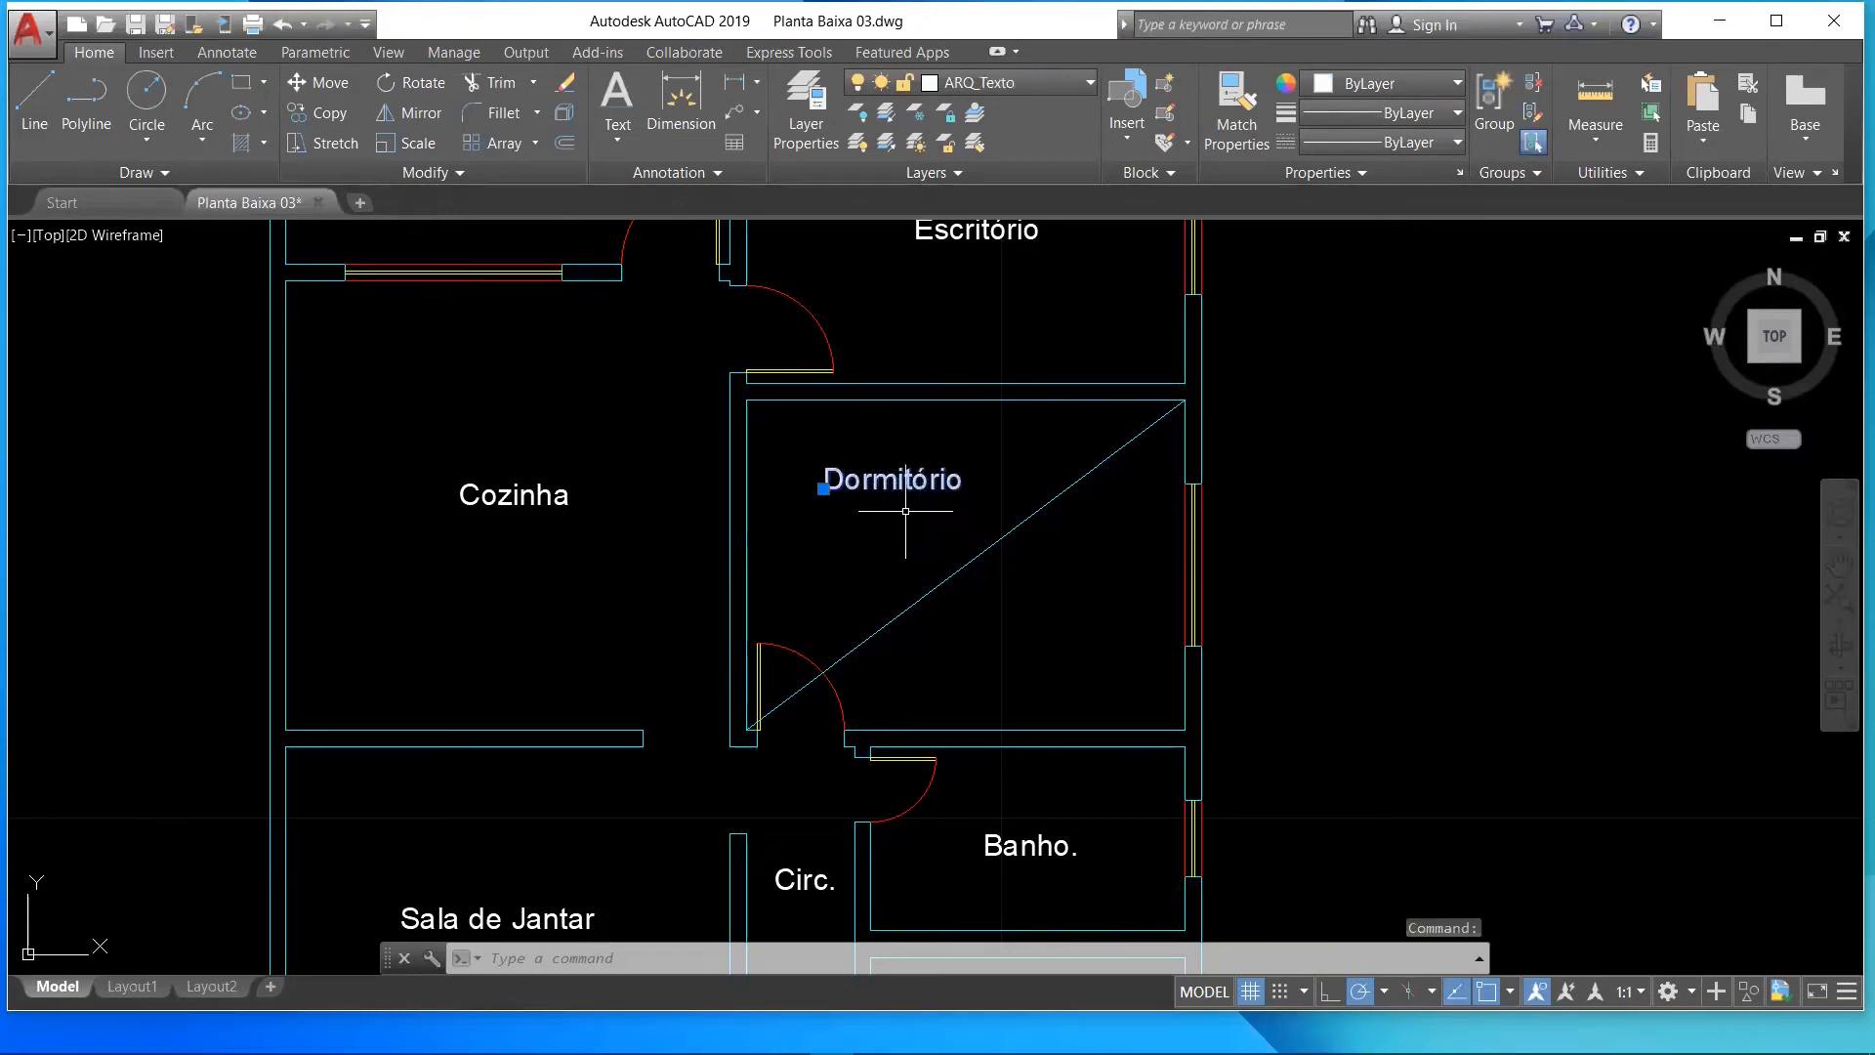
pyautogui.rightClick(900, 480)
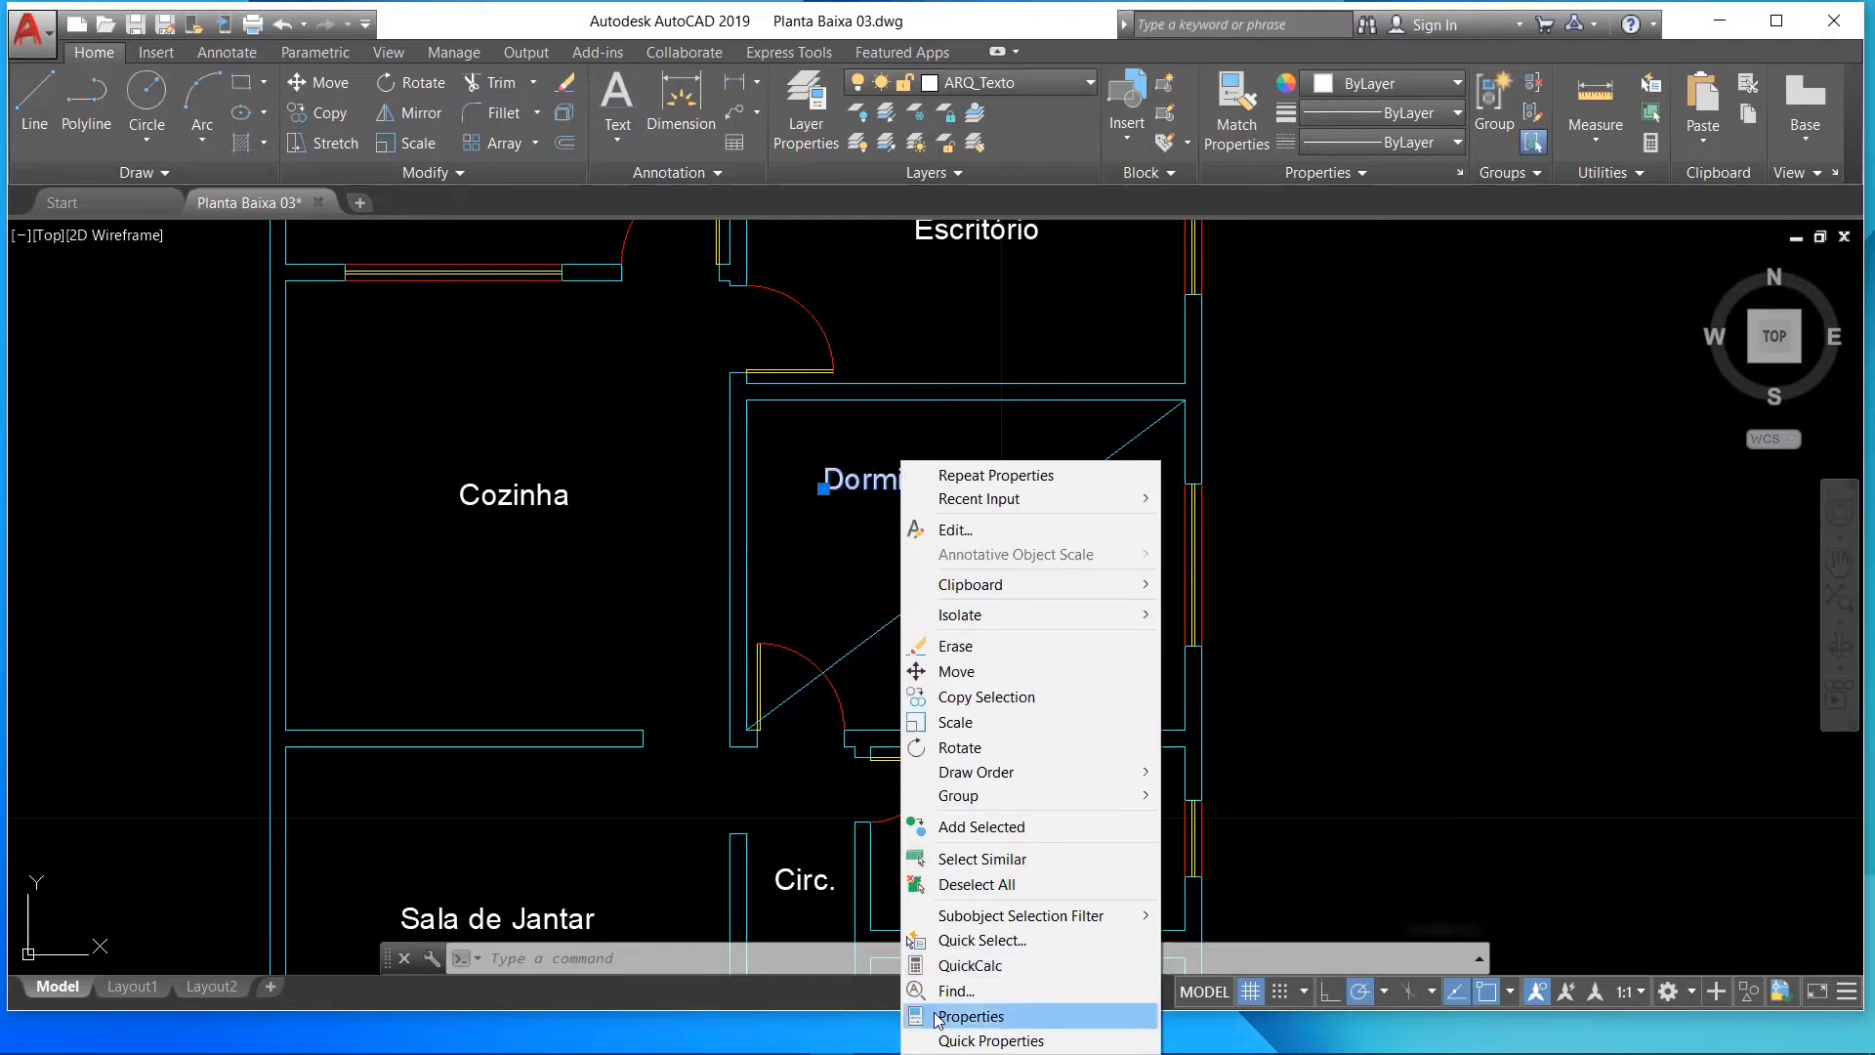
pyautogui.click(1013, 1020)
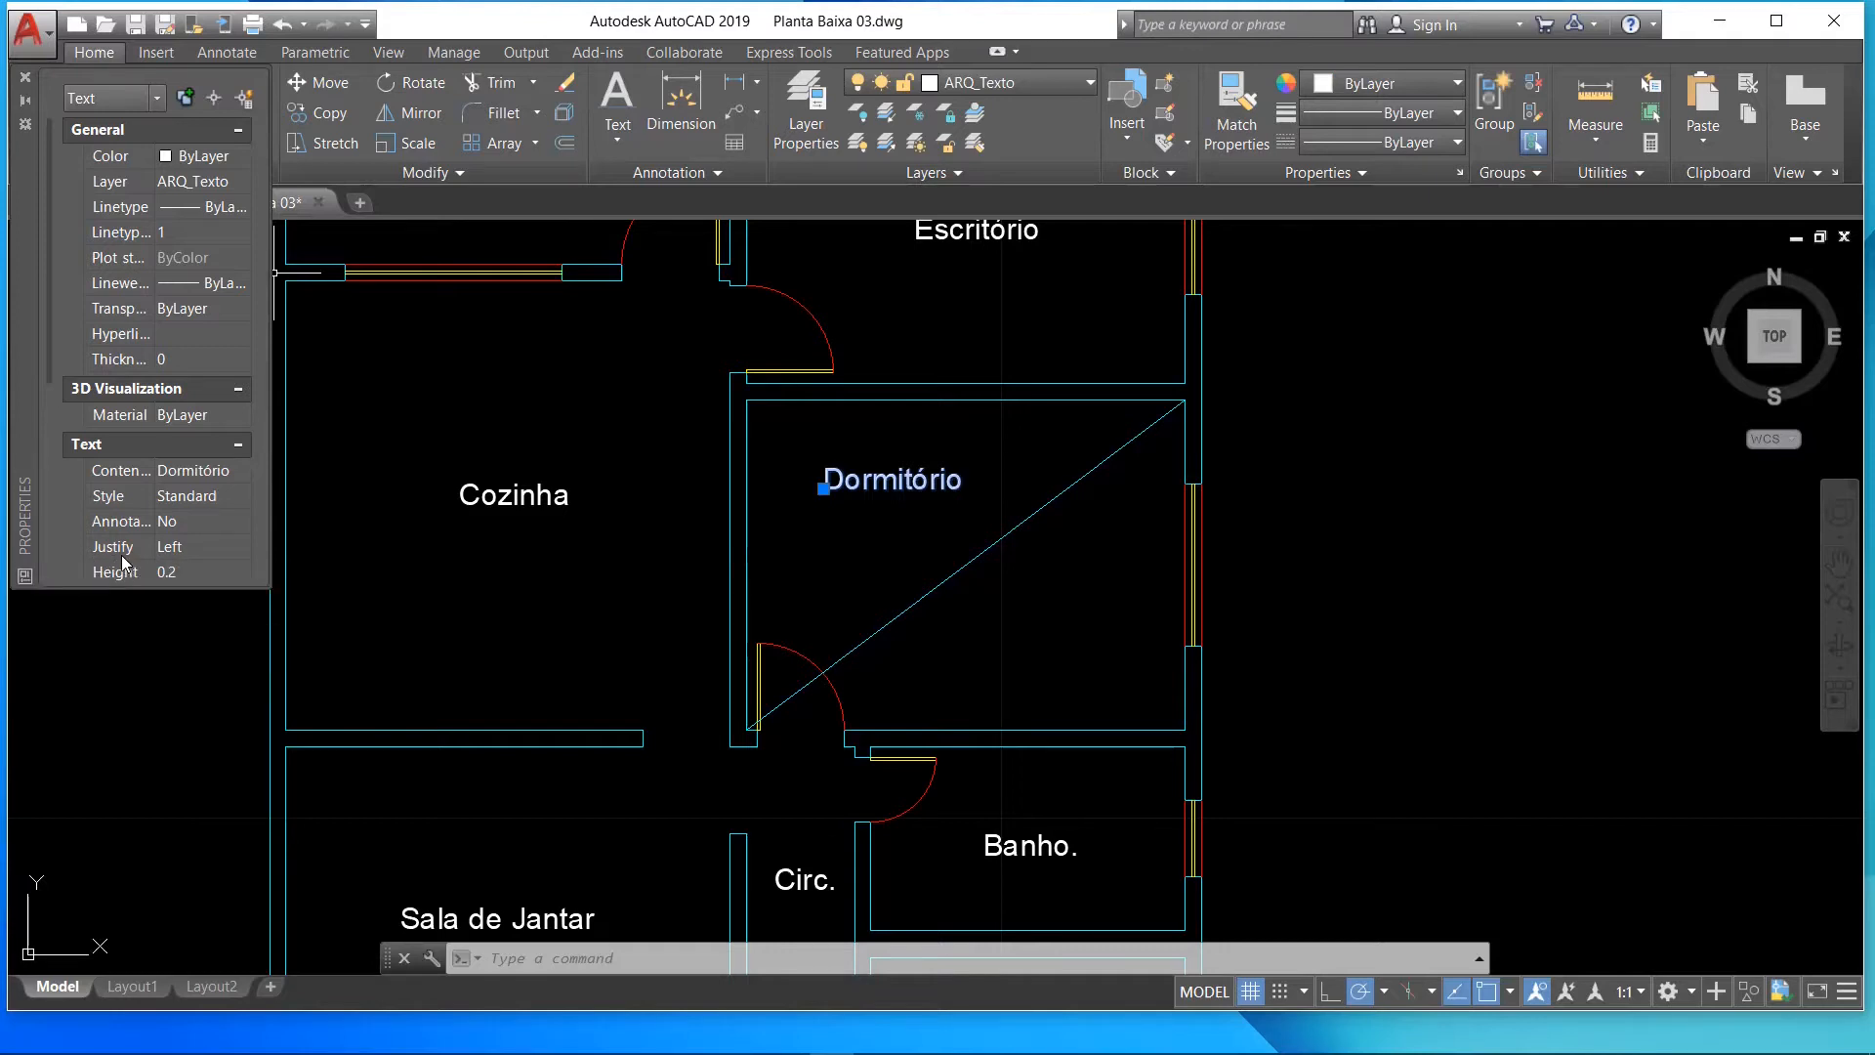
pyautogui.click(172, 553)
pyautogui.click(174, 556)
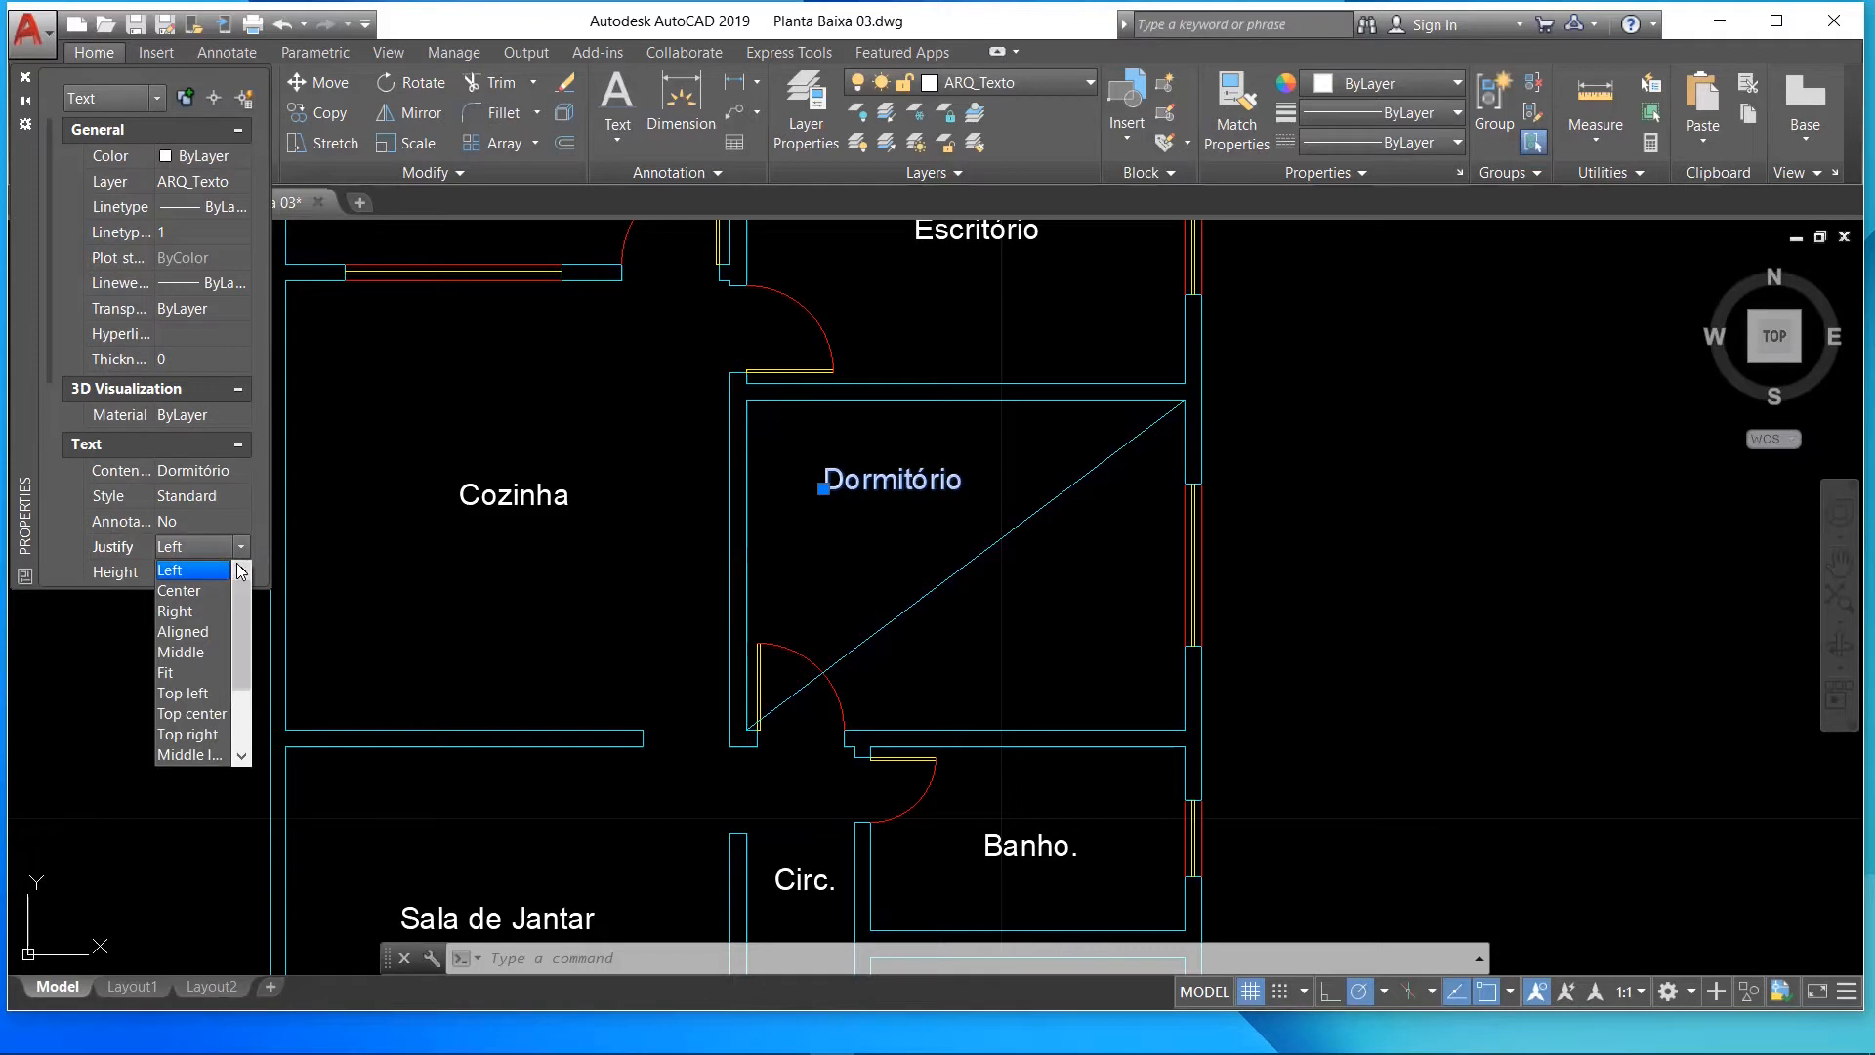
pyautogui.click(195, 592)
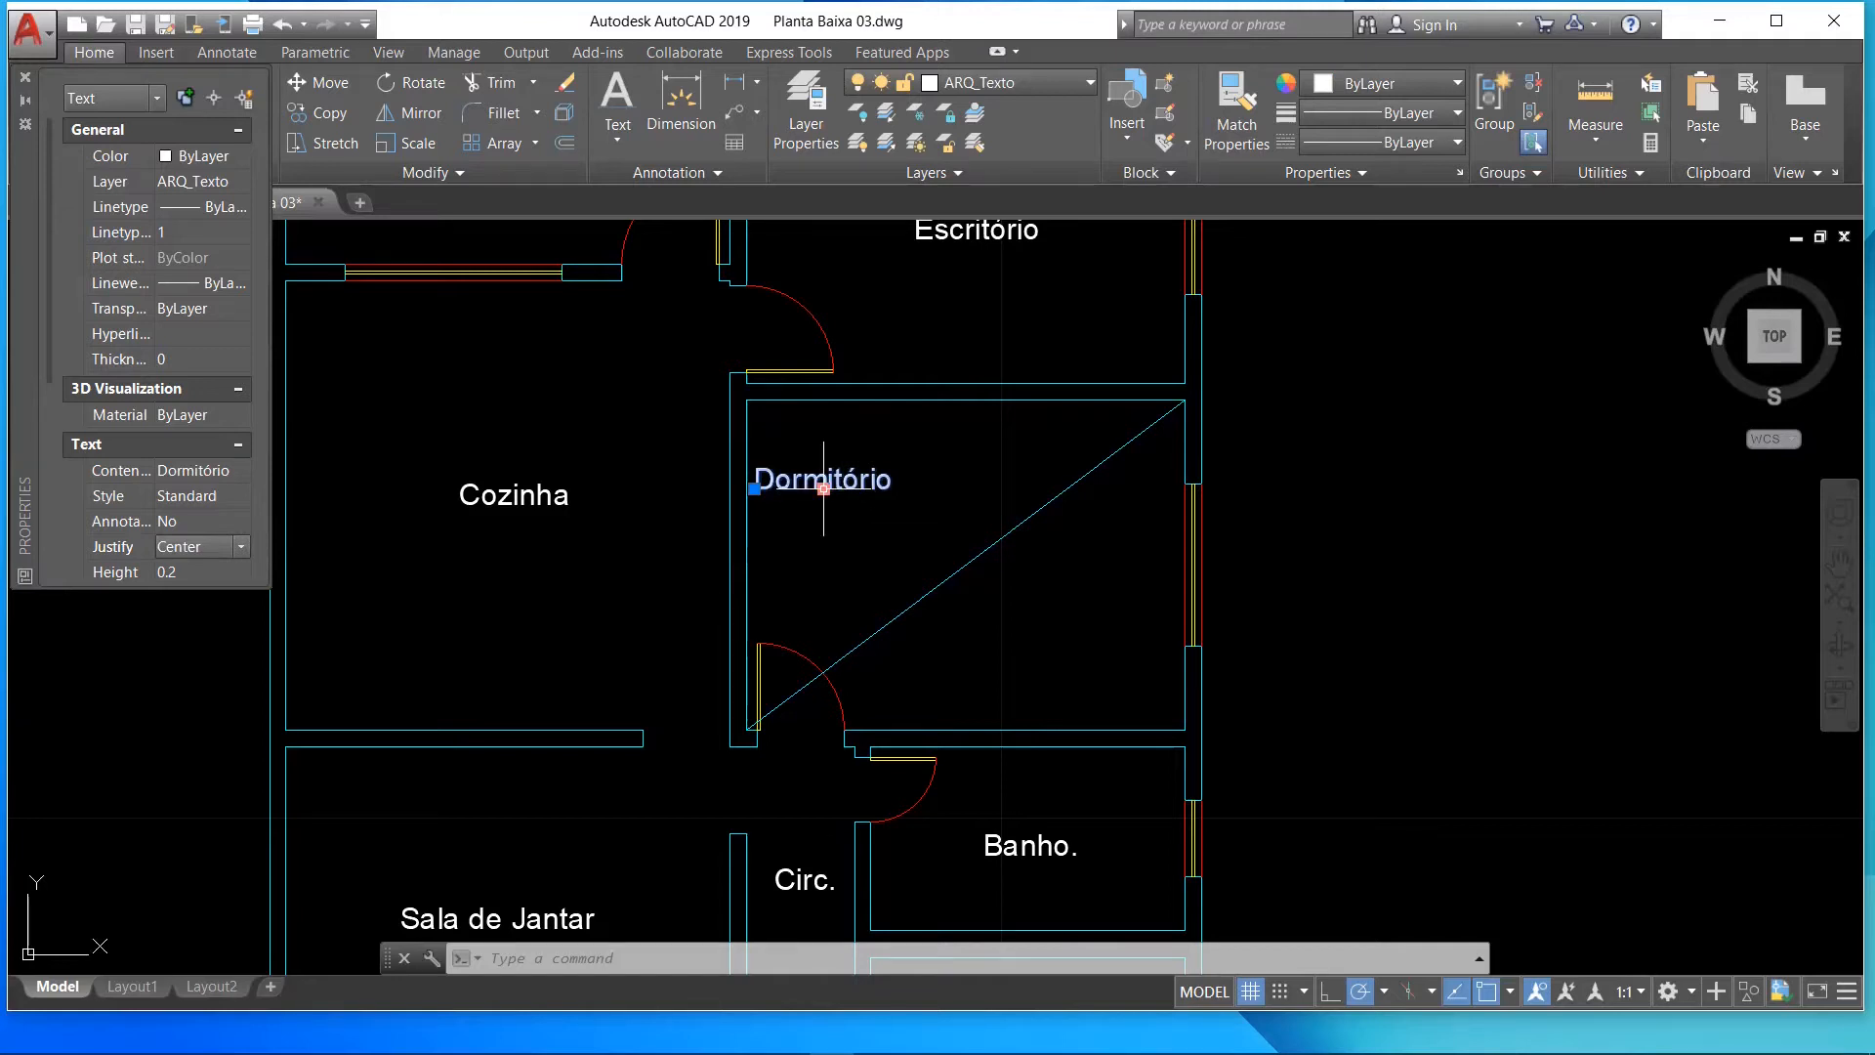
# - Move the "Dormitório" label by its center point onto the midpoint of the room's diagonal line
pyautogui.click(823, 488)
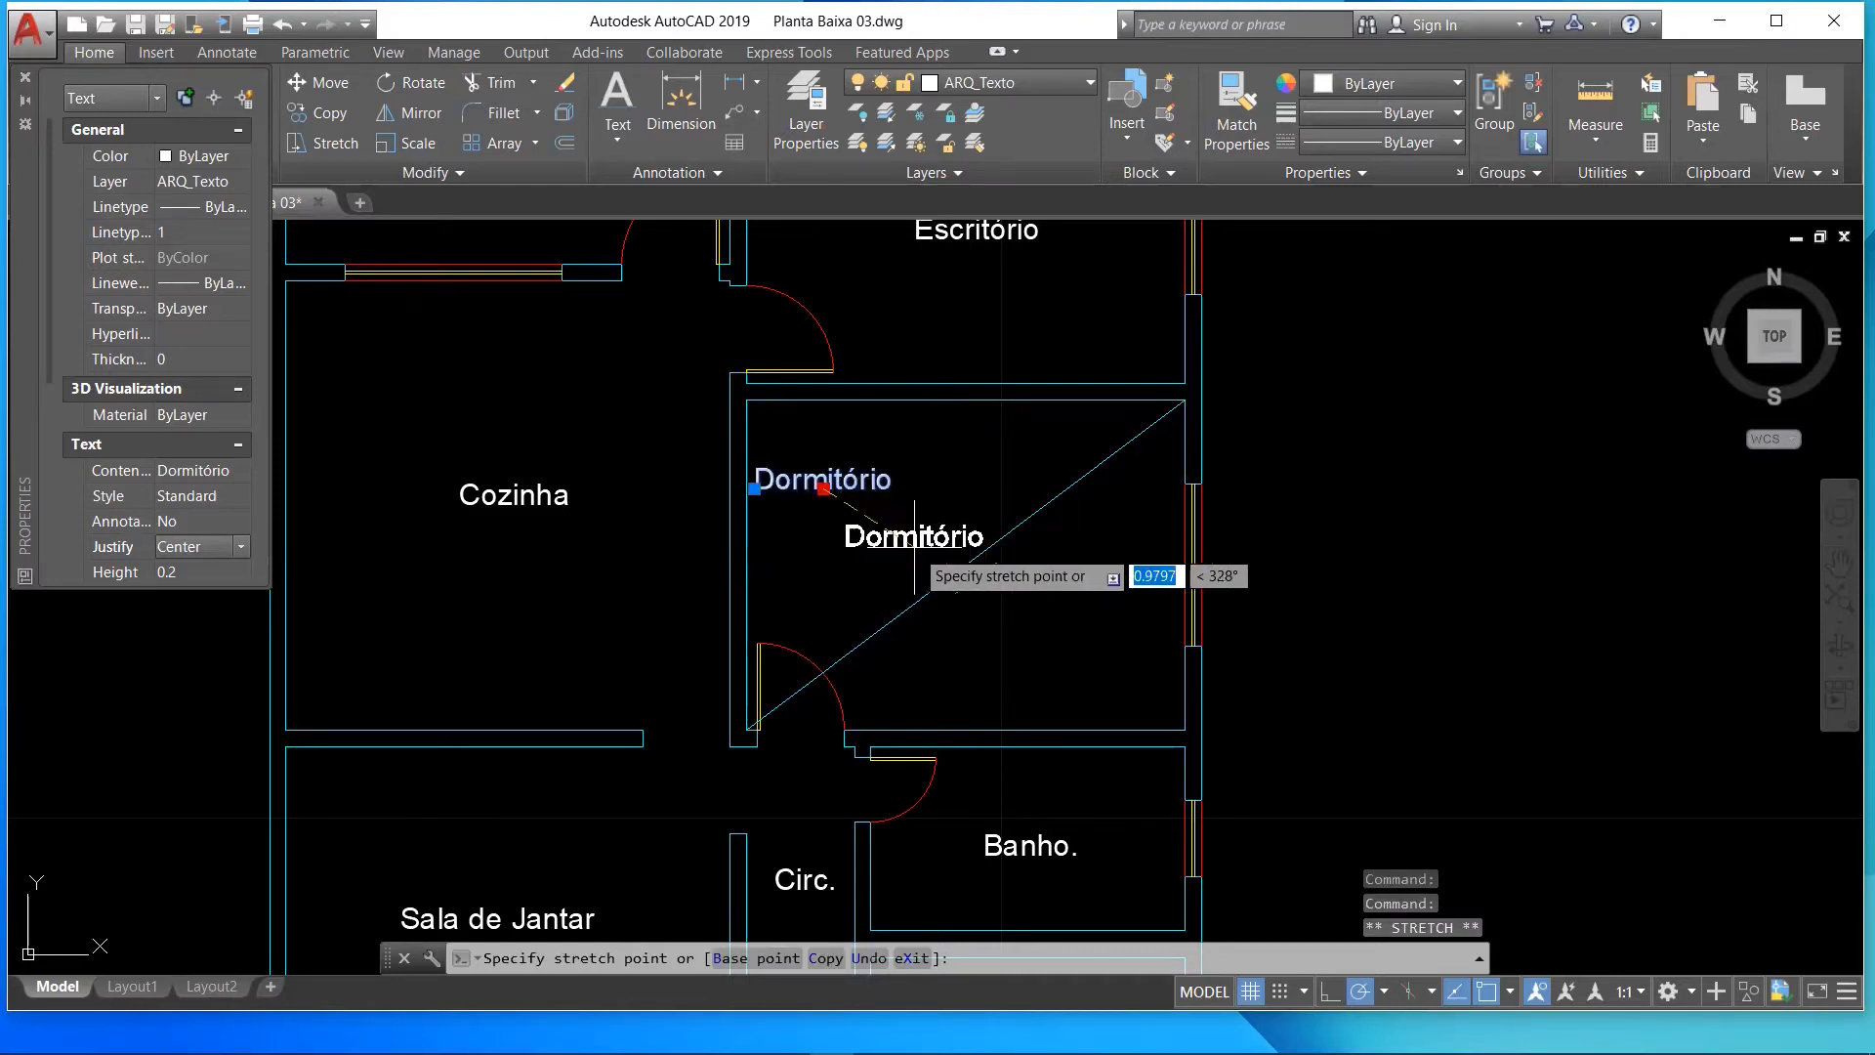
pyautogui.click(965, 564)
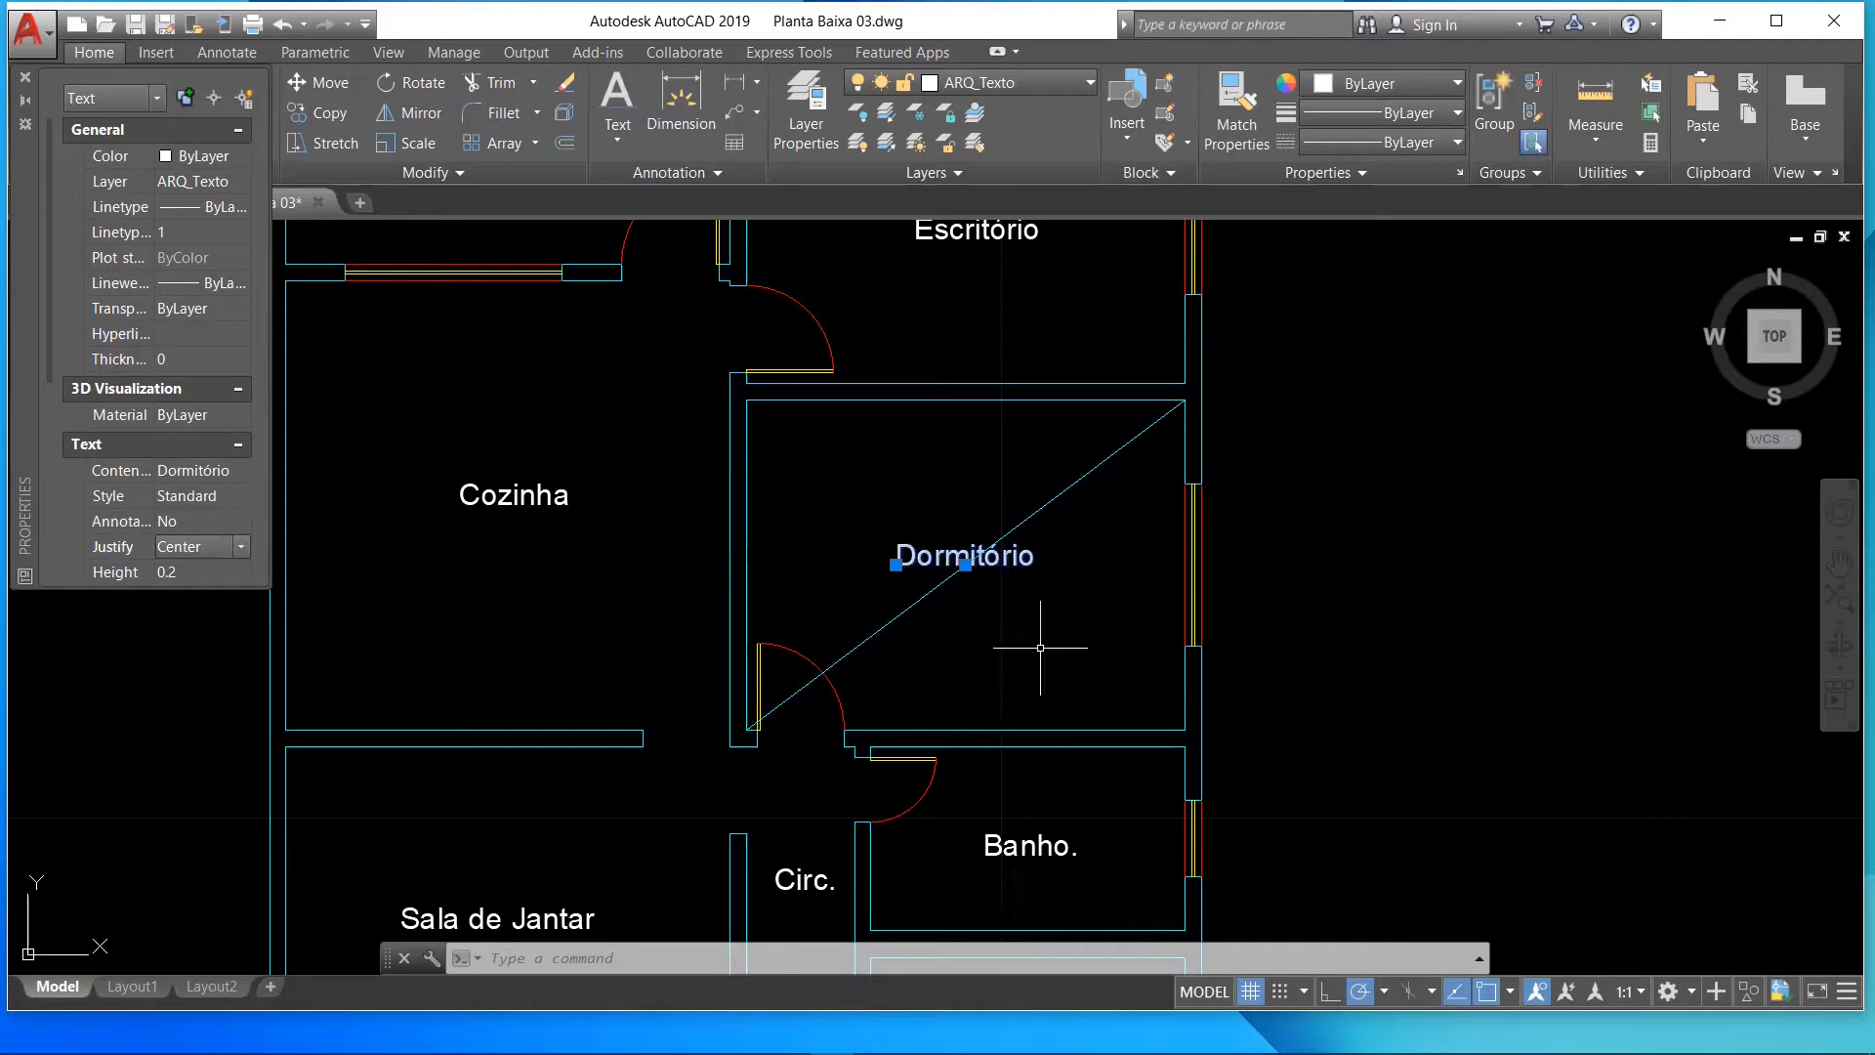
pyautogui.press('Escape')
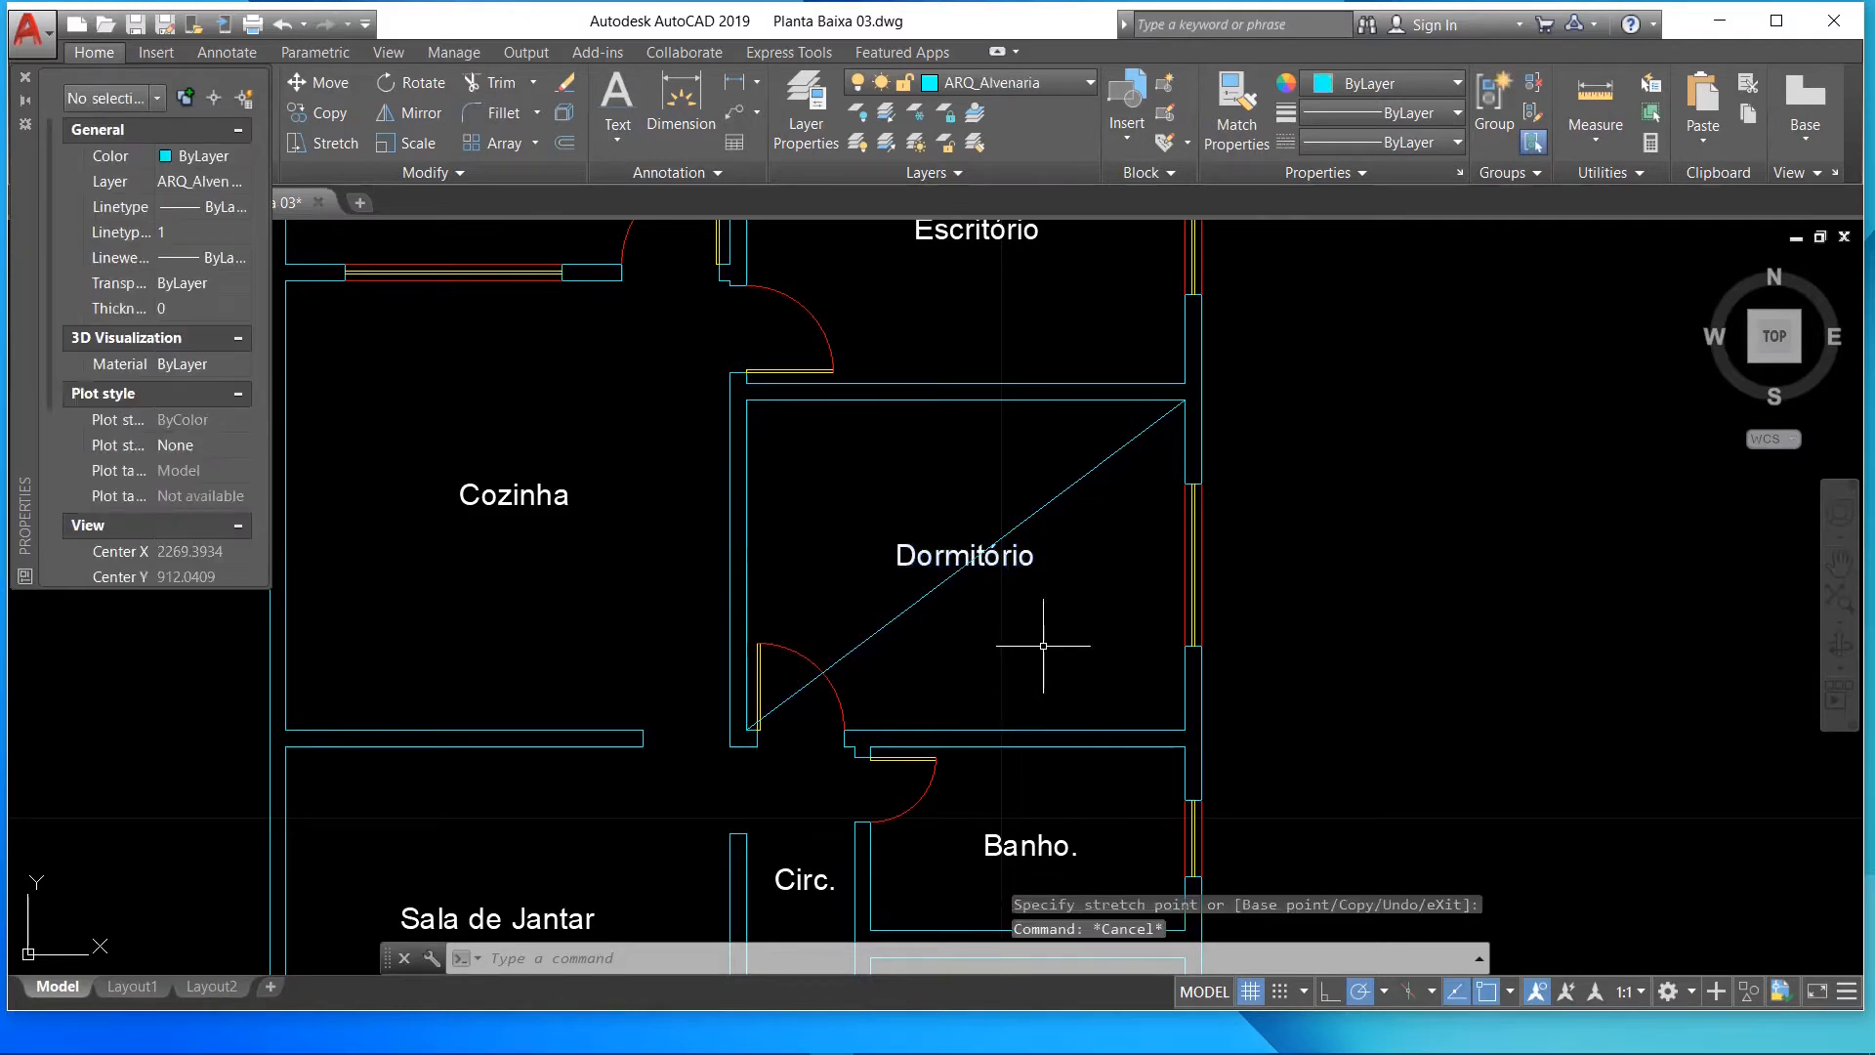
# - Erase the diagonal line in the Dormitório and close the Properties palette
pyautogui.click(1095, 465)
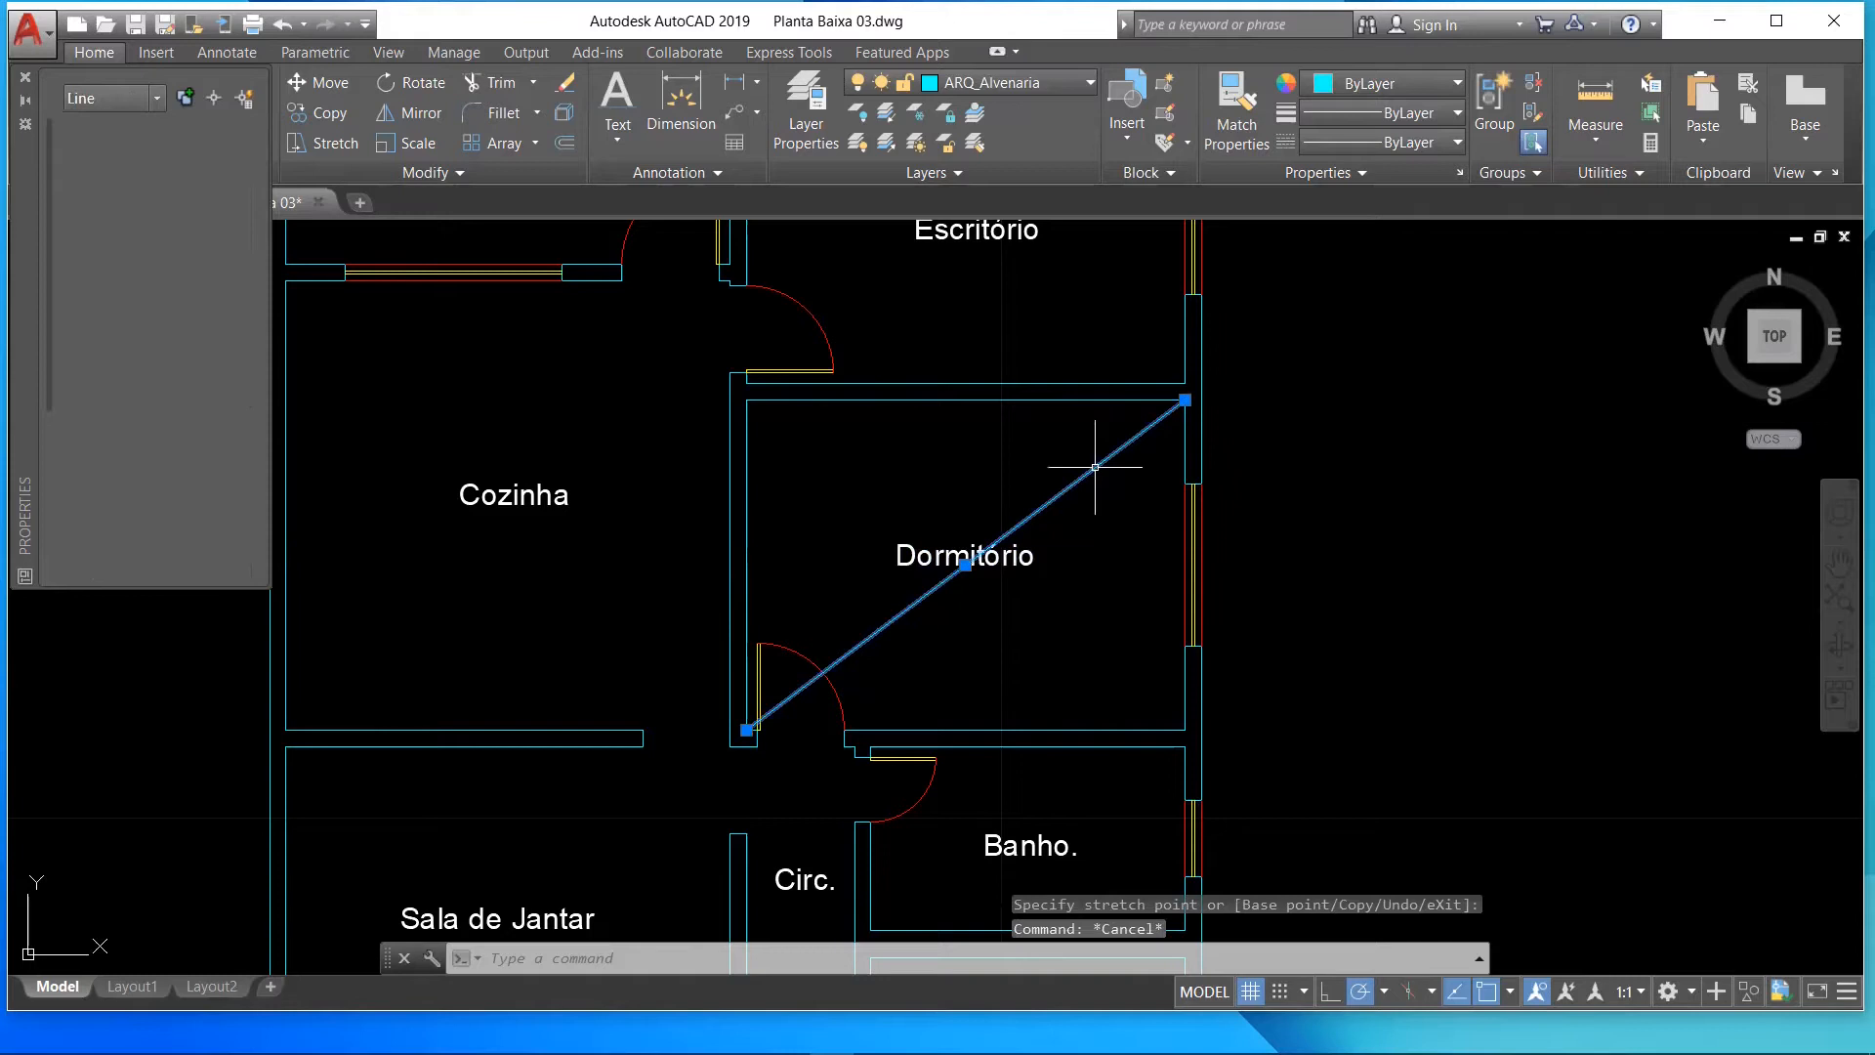
pyautogui.click(563, 90)
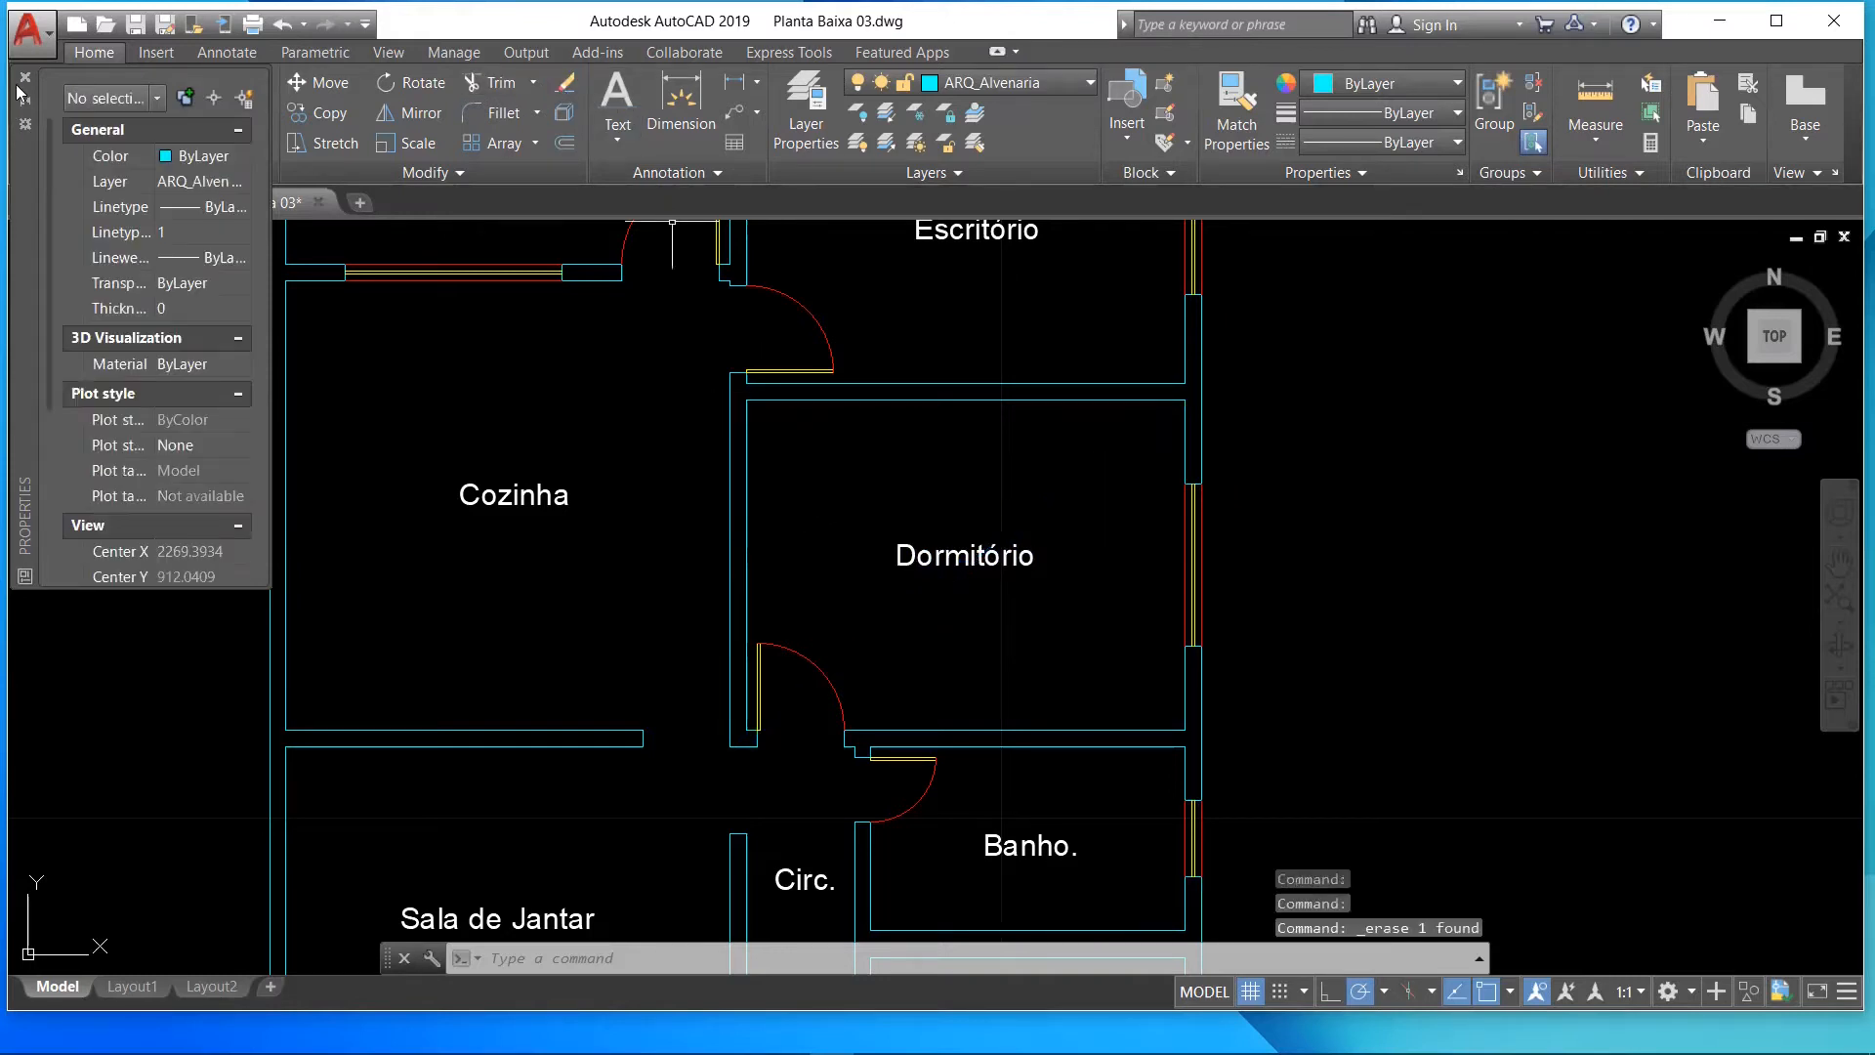
pyautogui.click(26, 79)
# - Examine the placement of the room labels across the whole floor plan
pyautogui.scroll(-5, 544, 398)
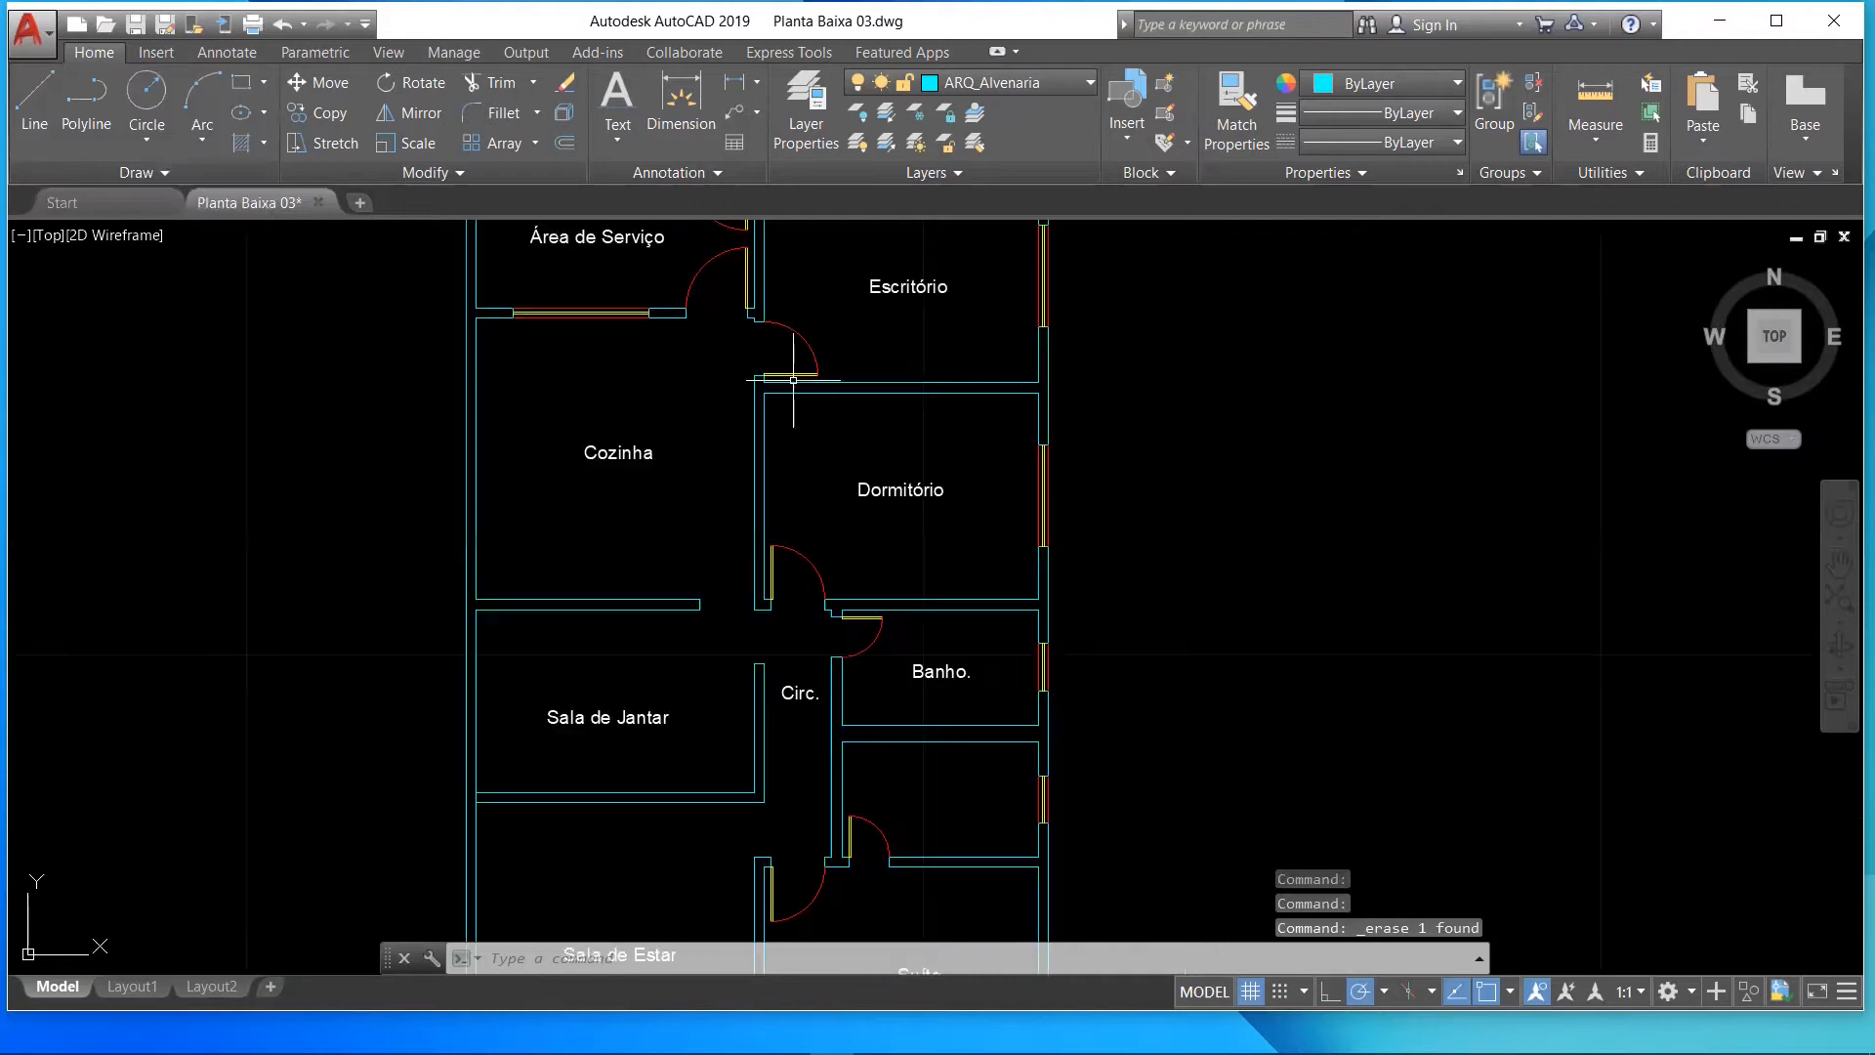
pyautogui.scroll(5, 809, 378)
pyautogui.scroll(-2, 839, 412)
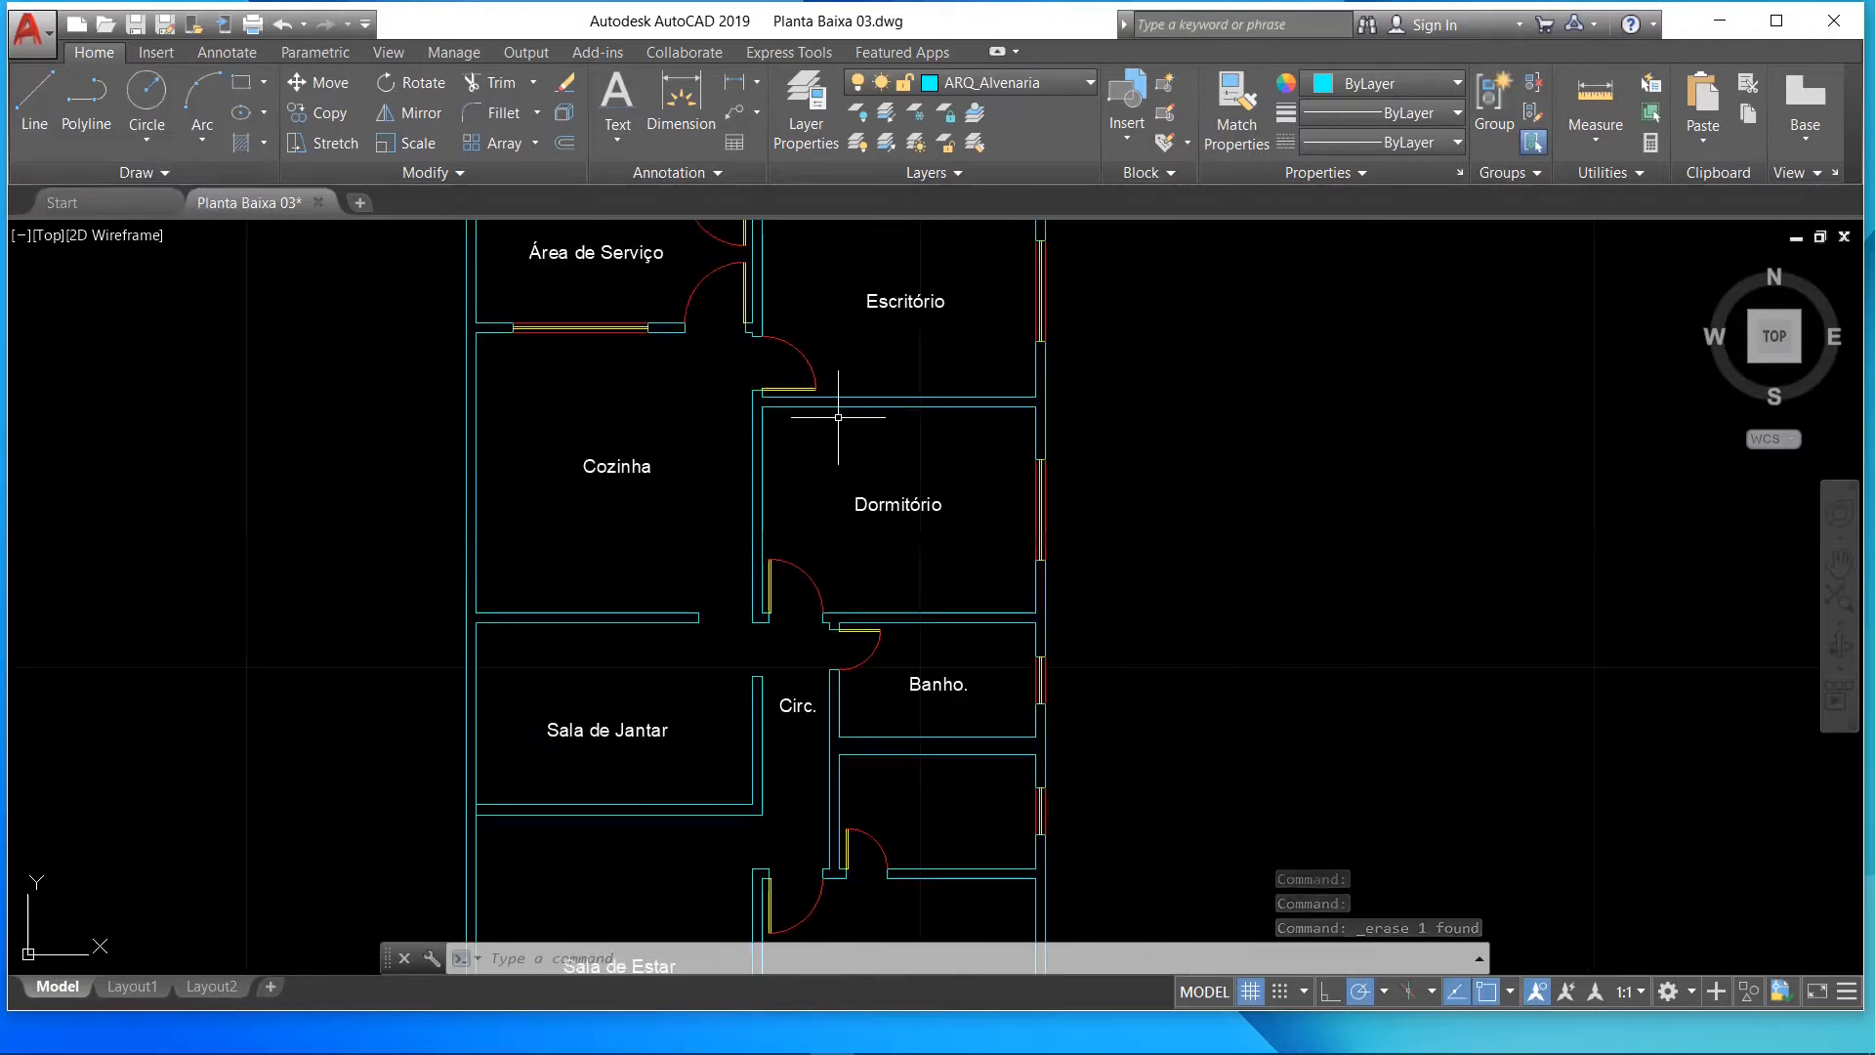
pyautogui.scroll(-2, 663, 318)
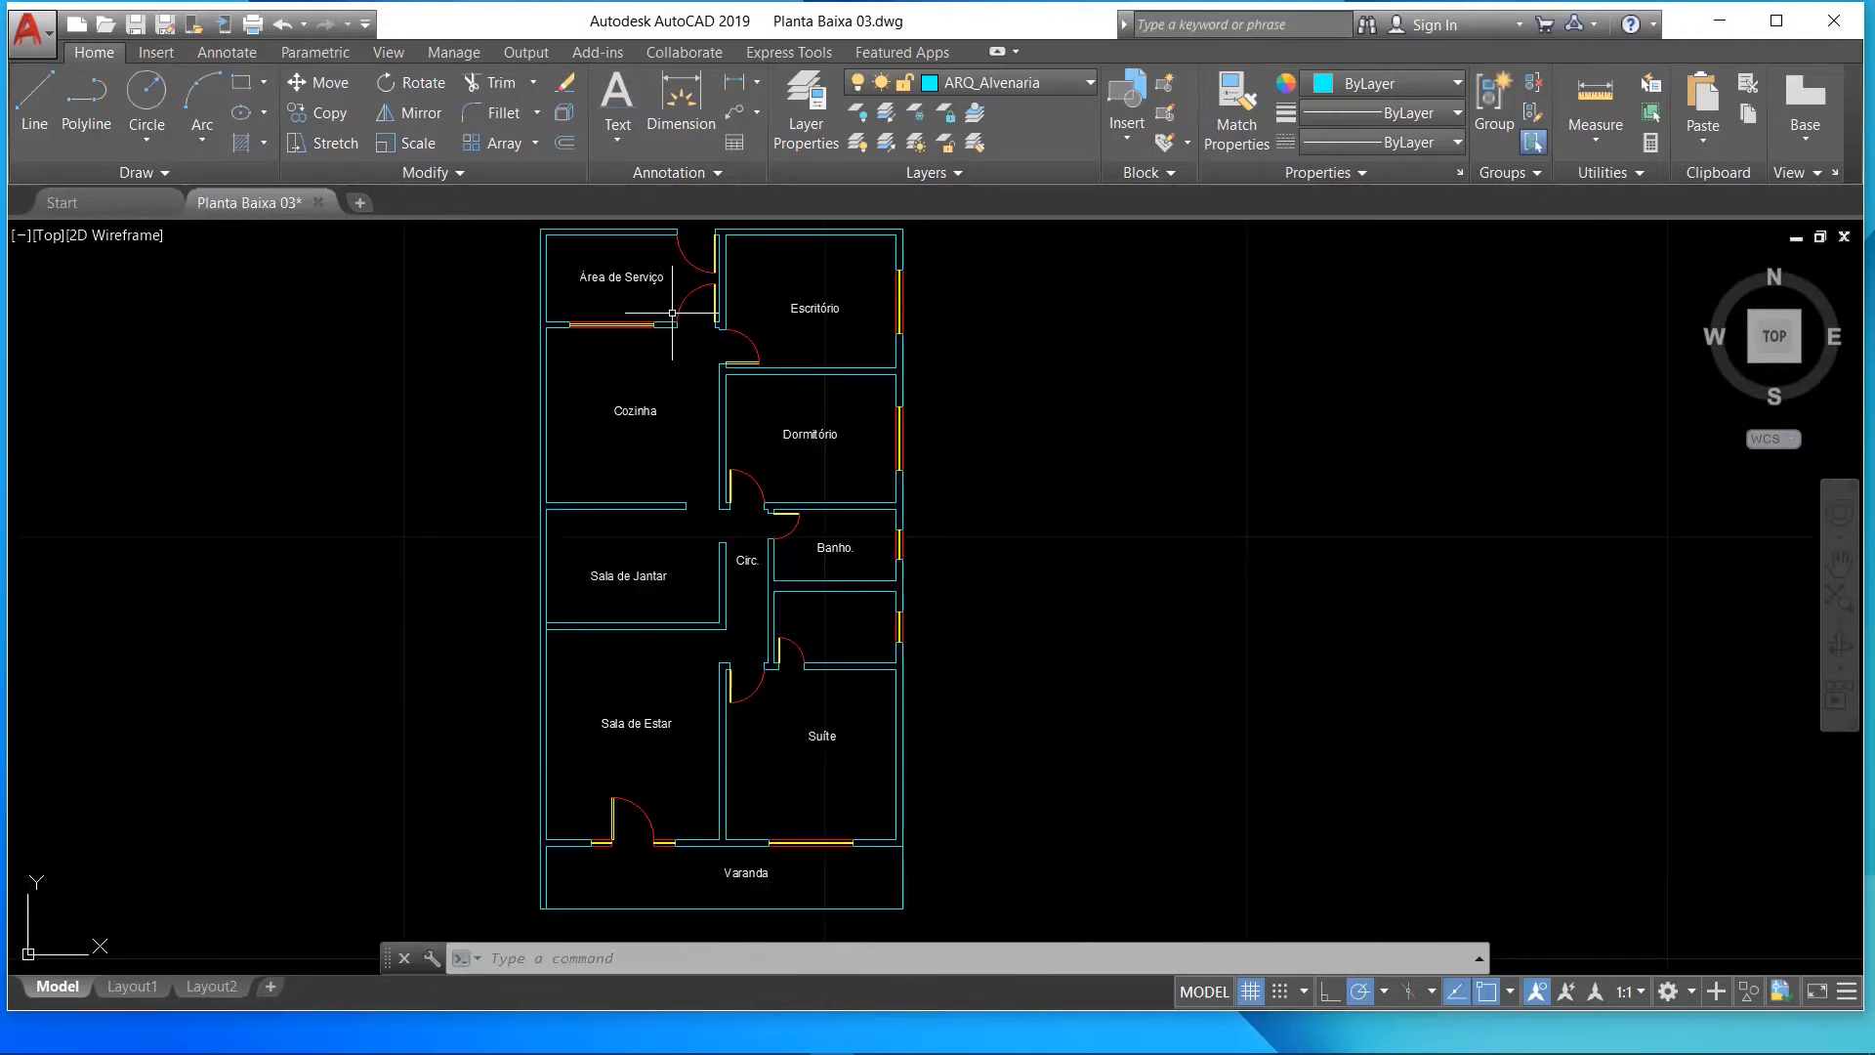
pyautogui.scroll(2, 573, 238)
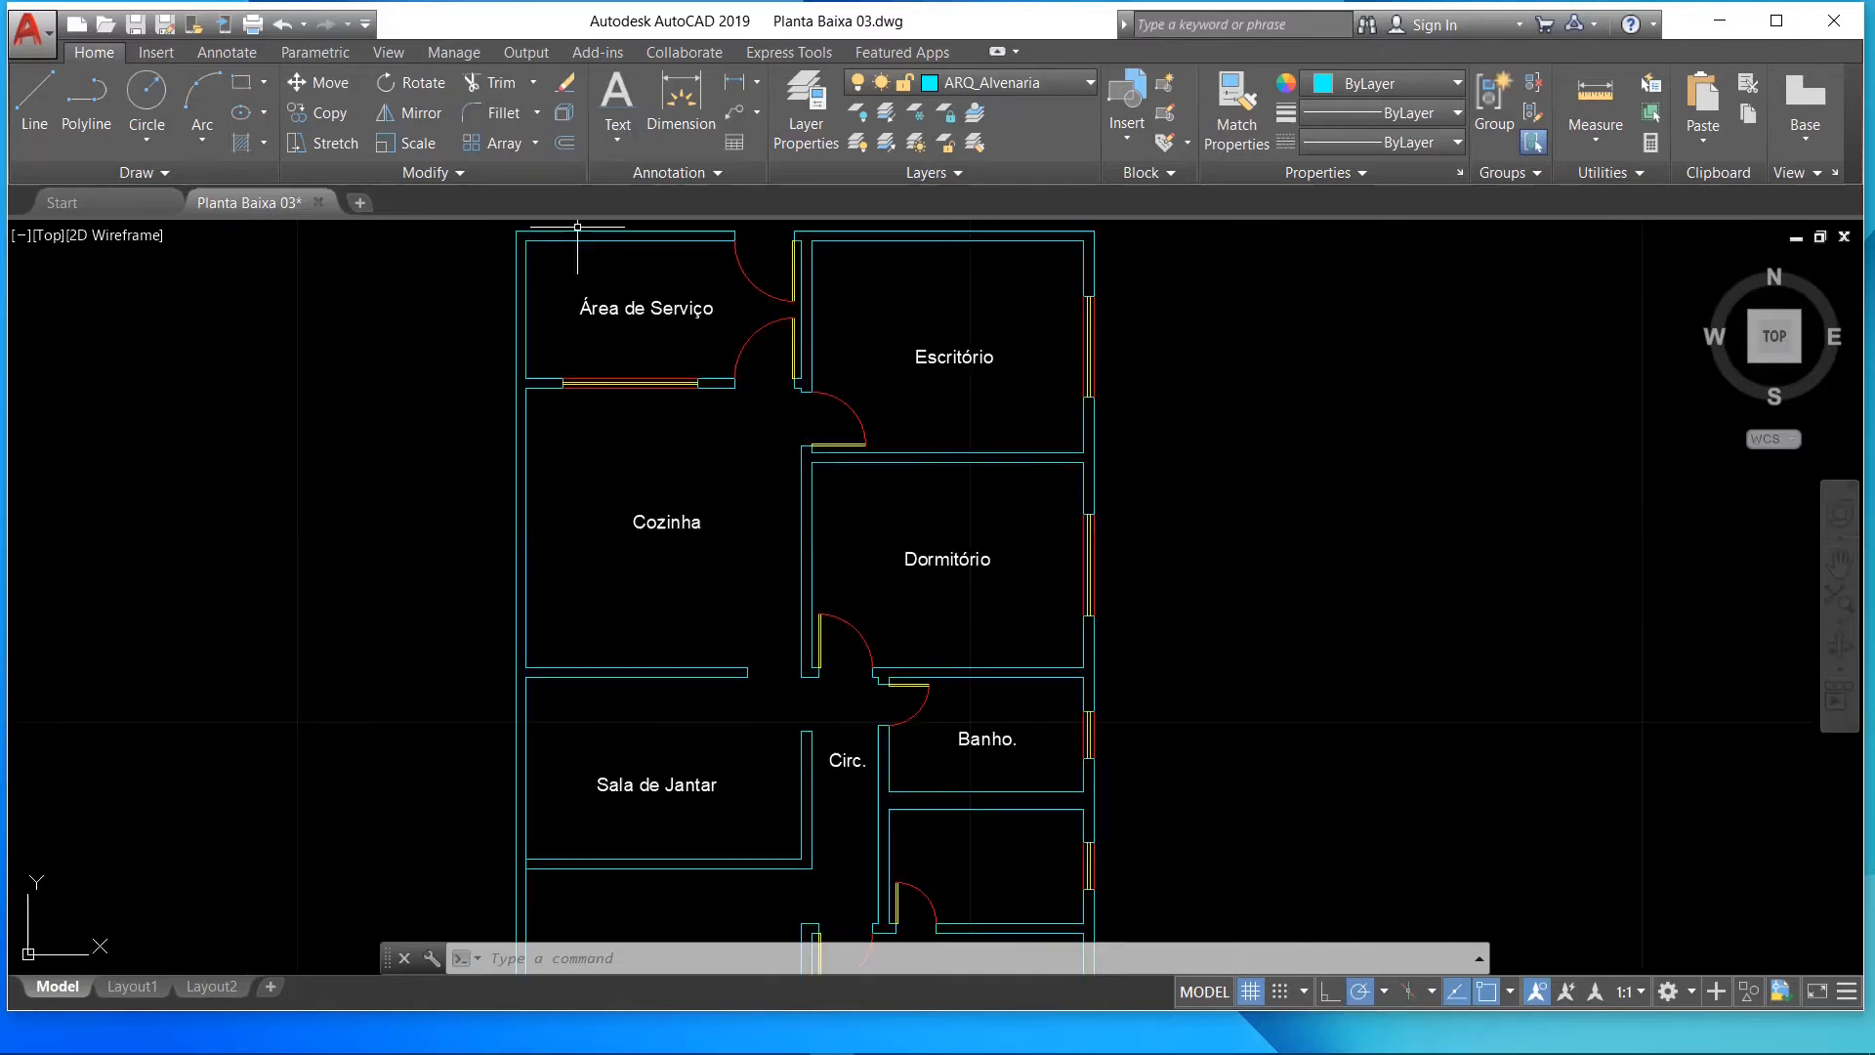
pyautogui.scroll(-2, 897, 743)
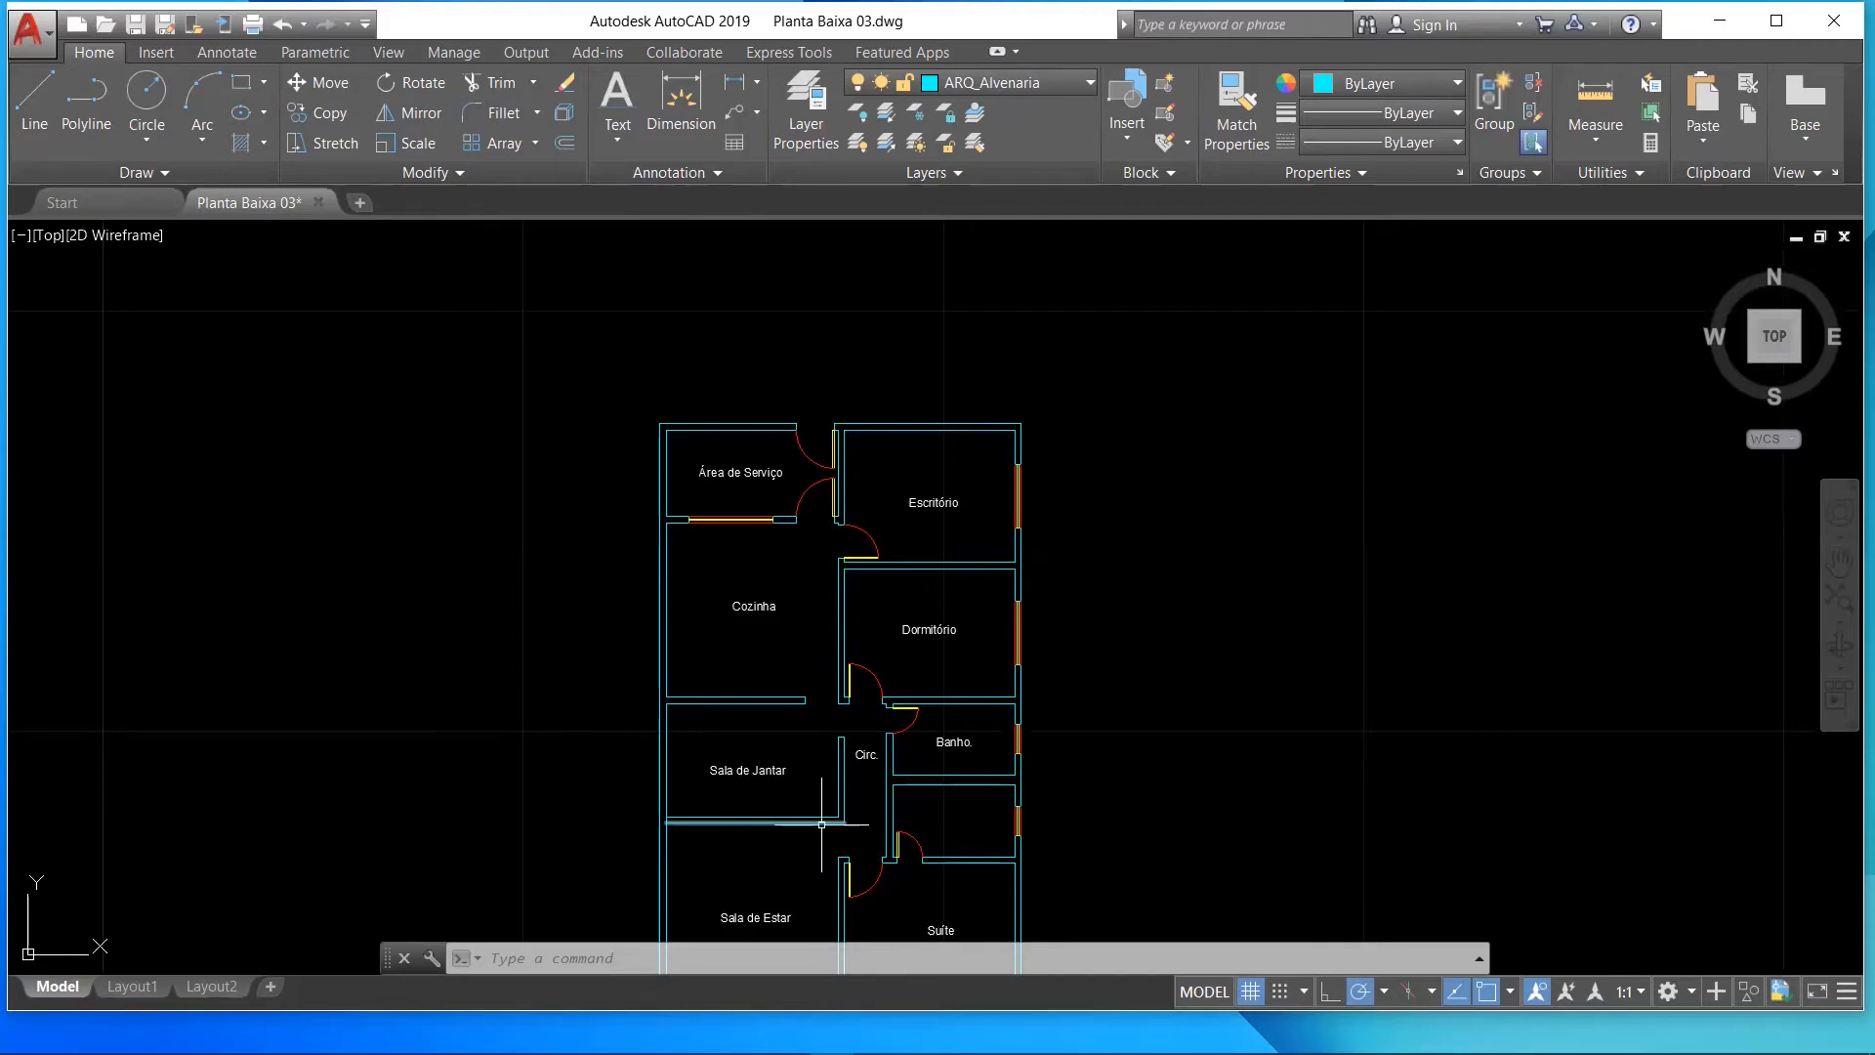
pyautogui.scroll(2, 772, 823)
pyautogui.scroll(-2, 1000, 303)
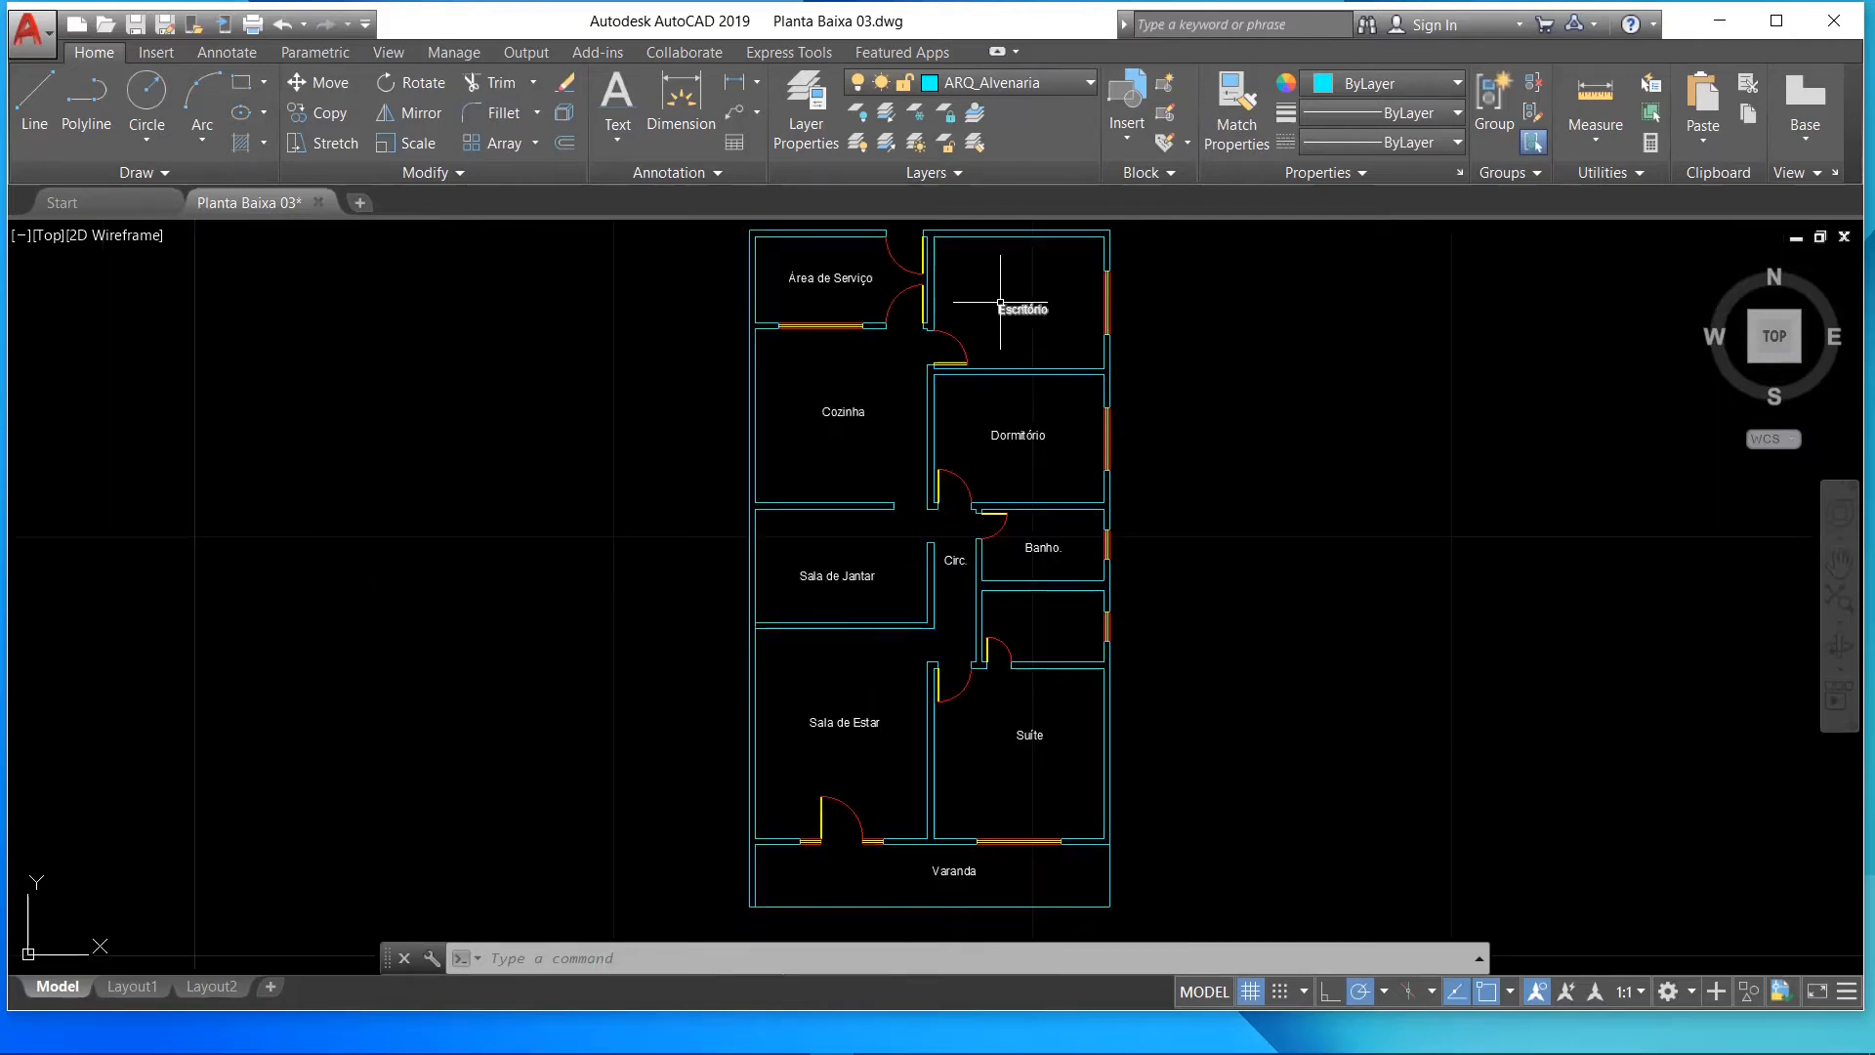
pyautogui.moveTo(1711, 332)
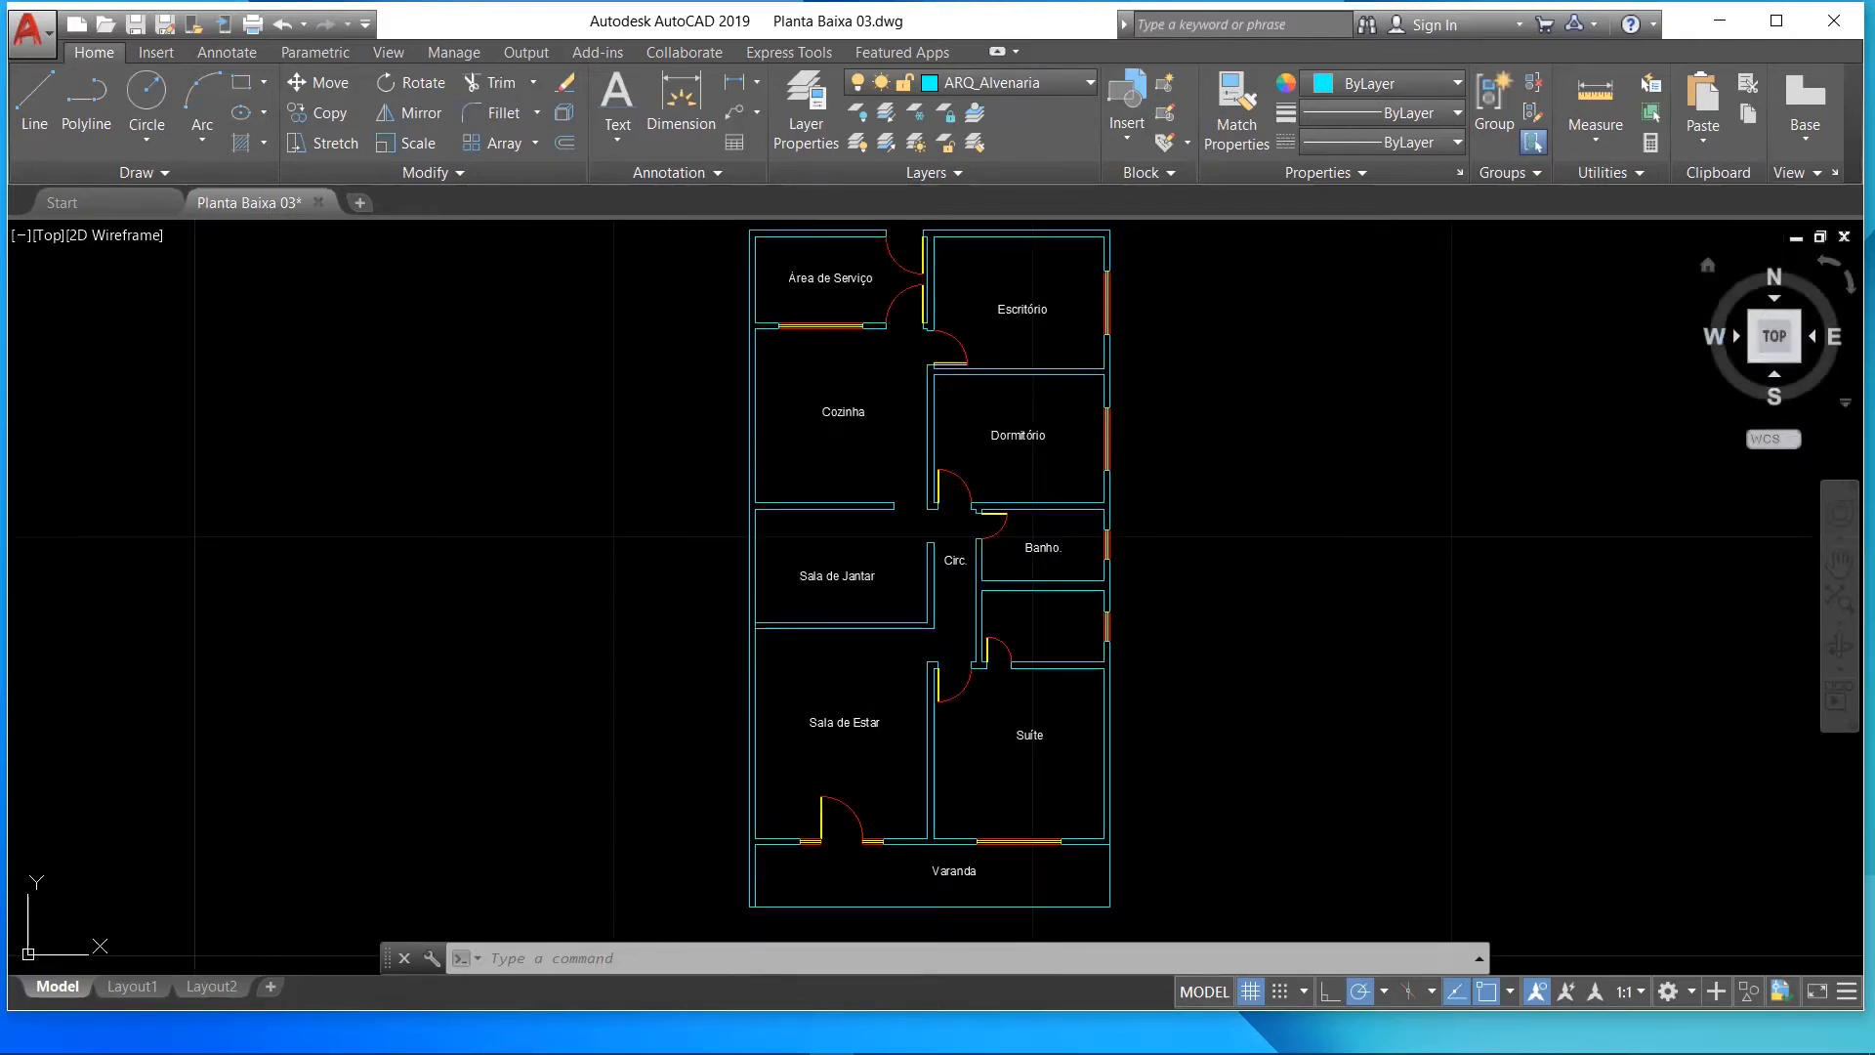
# - Draw a diagonal line across the Escritório from its upper-right inner corner to its lower-left inner corner
pyautogui.write('l')
pyautogui.press('Return')
pyautogui.scroll(4, 1084, 235)
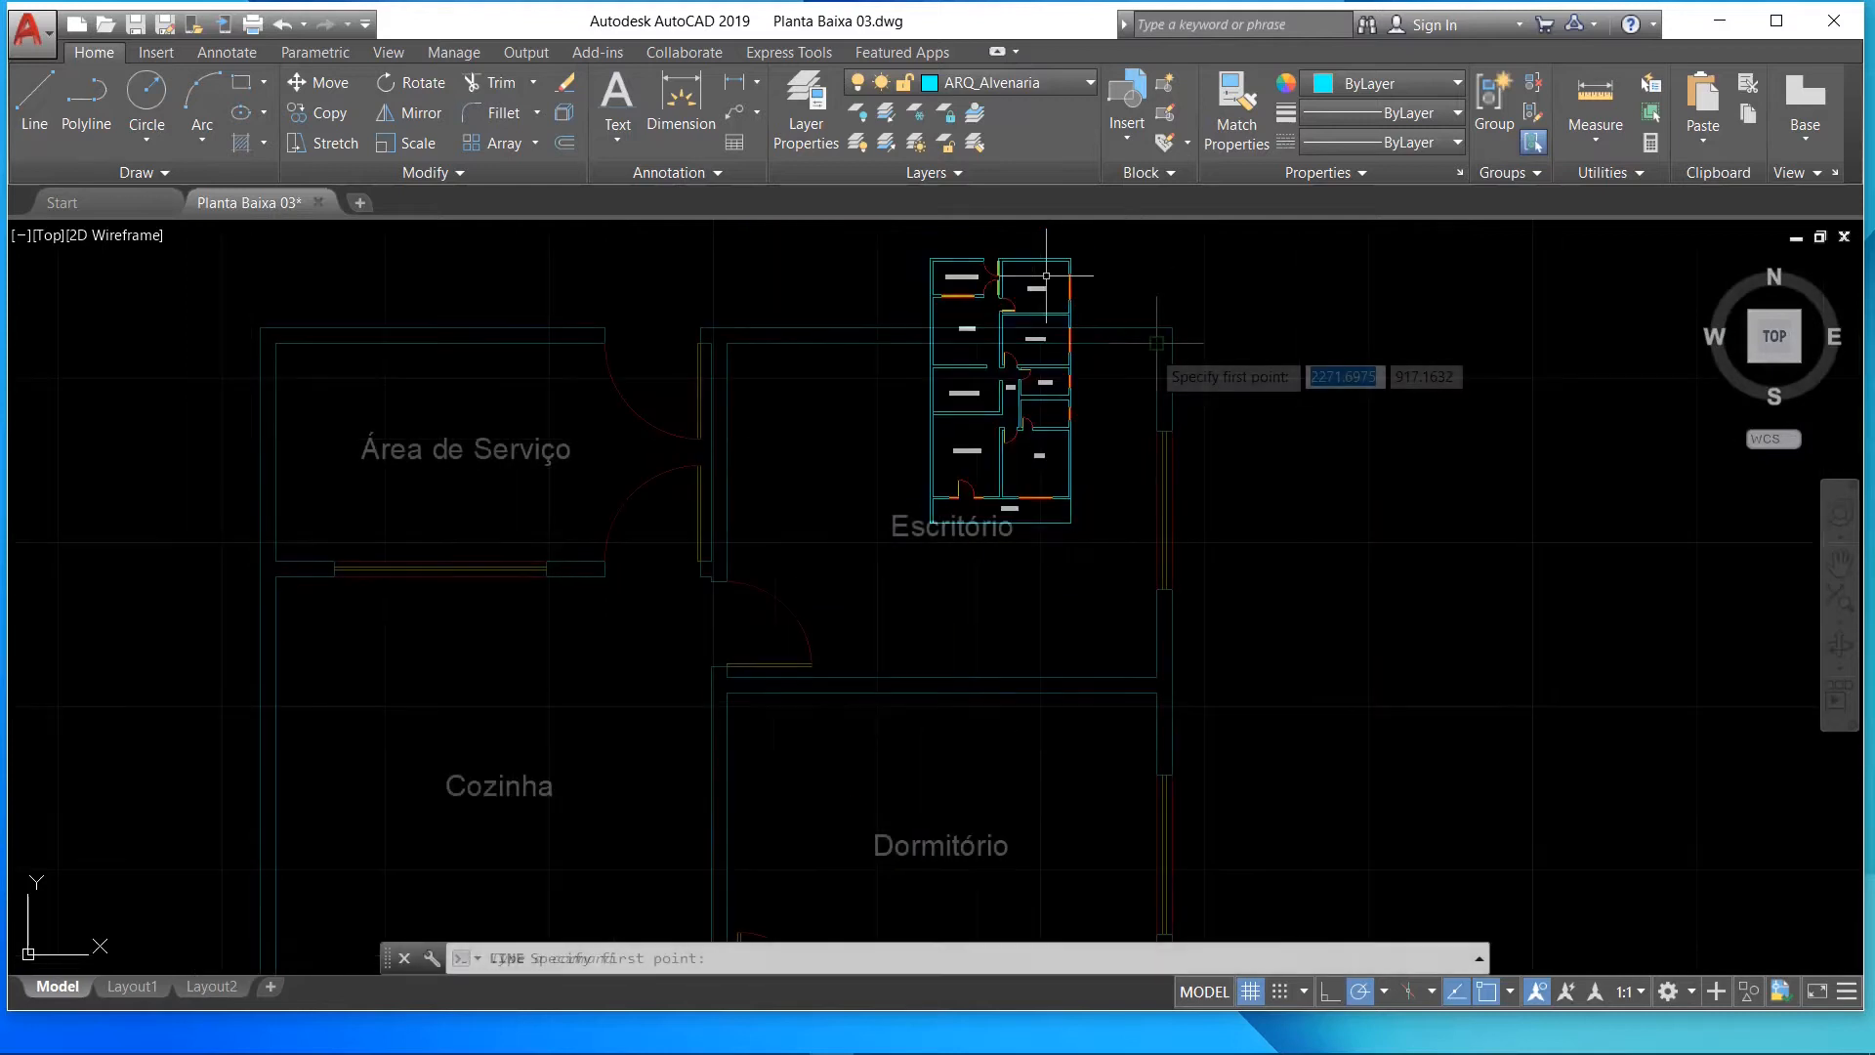
pyautogui.click(1157, 341)
pyautogui.scroll(6, 759, 637)
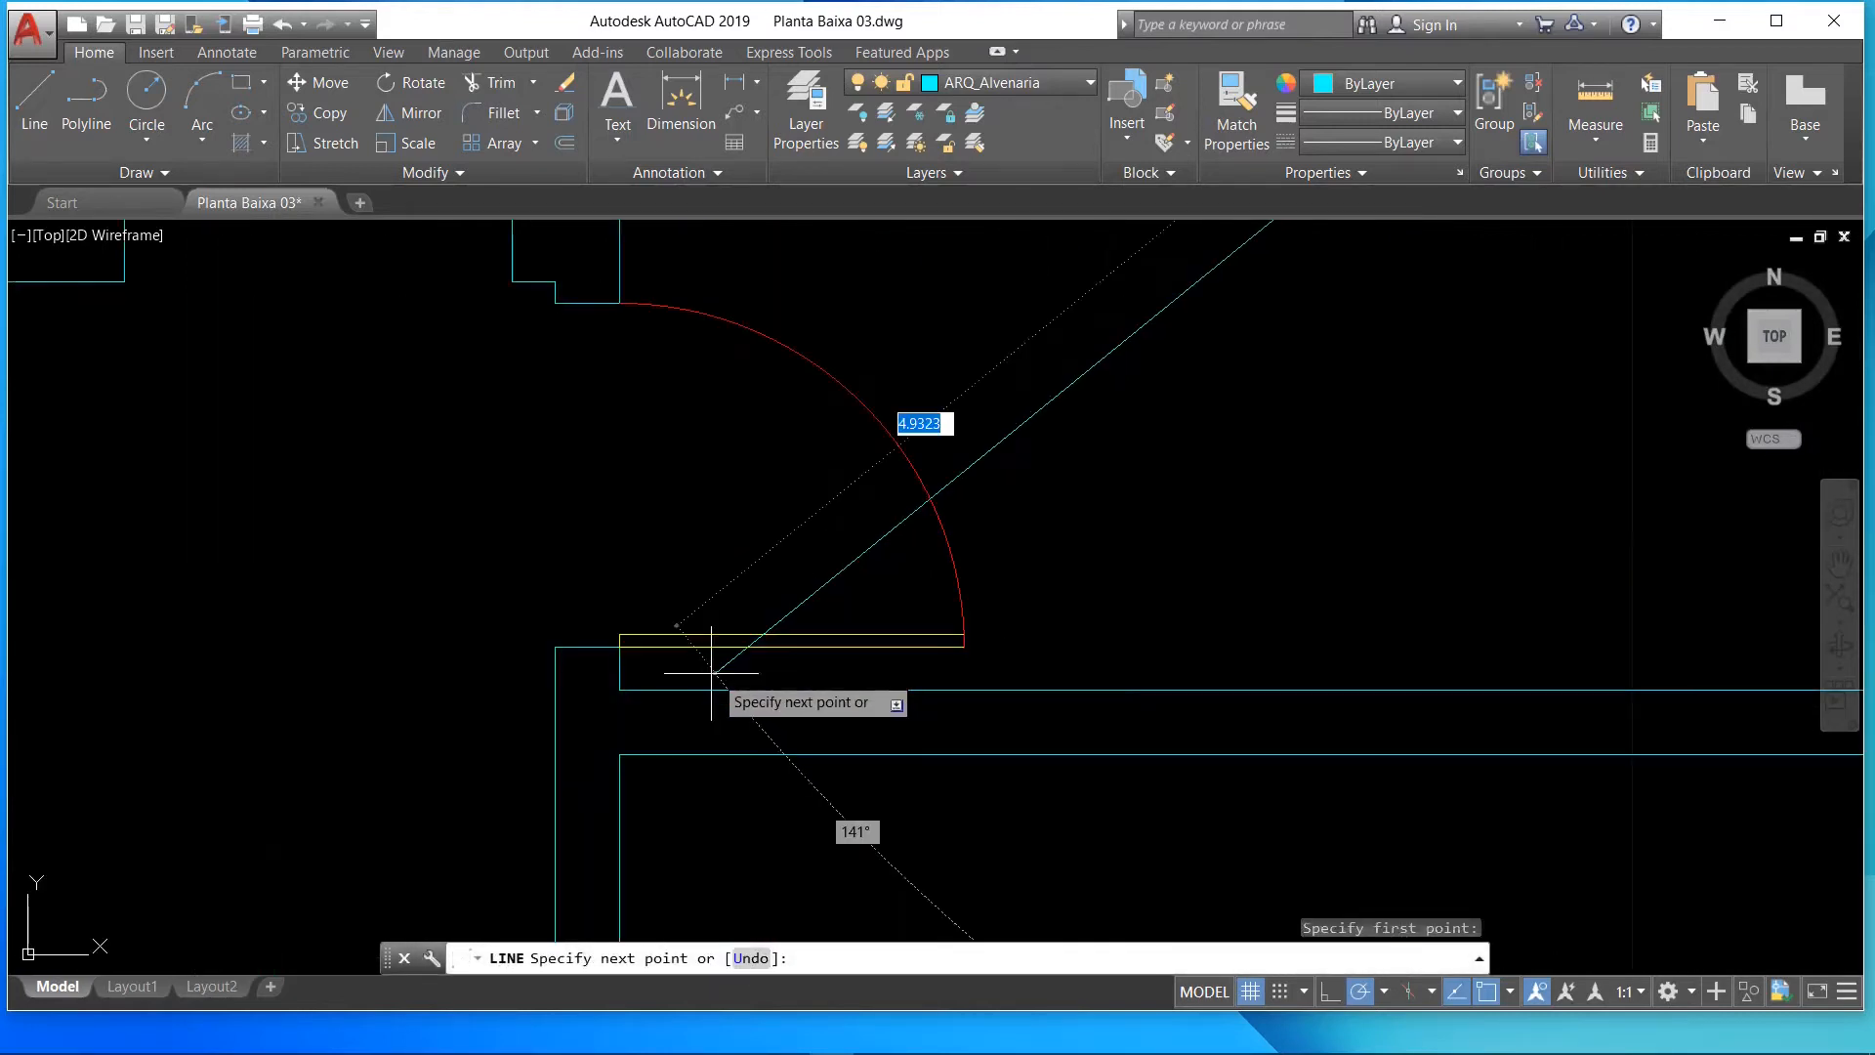
pyautogui.scroll(-6, 625, 634)
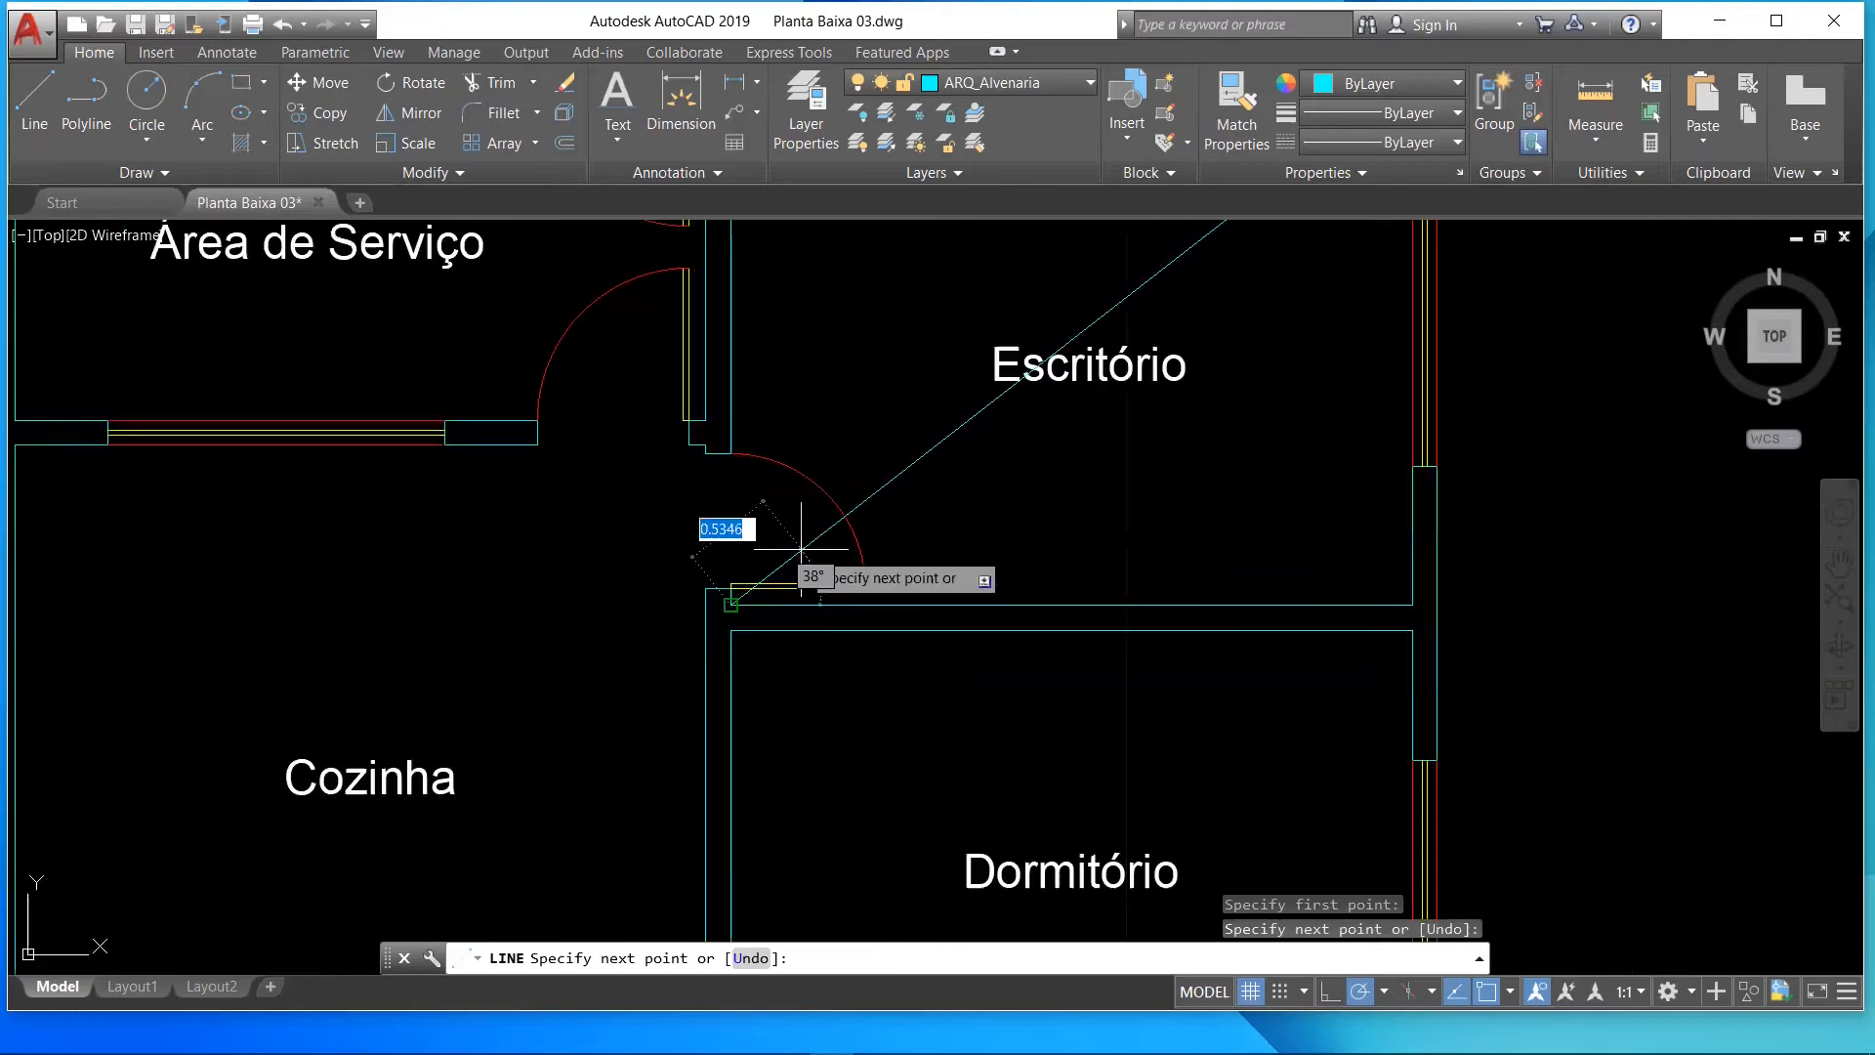
pyautogui.click(803, 547)
pyautogui.press('Return')
# - Open the properties of the "Escritório" label and set its text justification to Center
pyautogui.click(1001, 435)
pyautogui.rightClick(1001, 437)
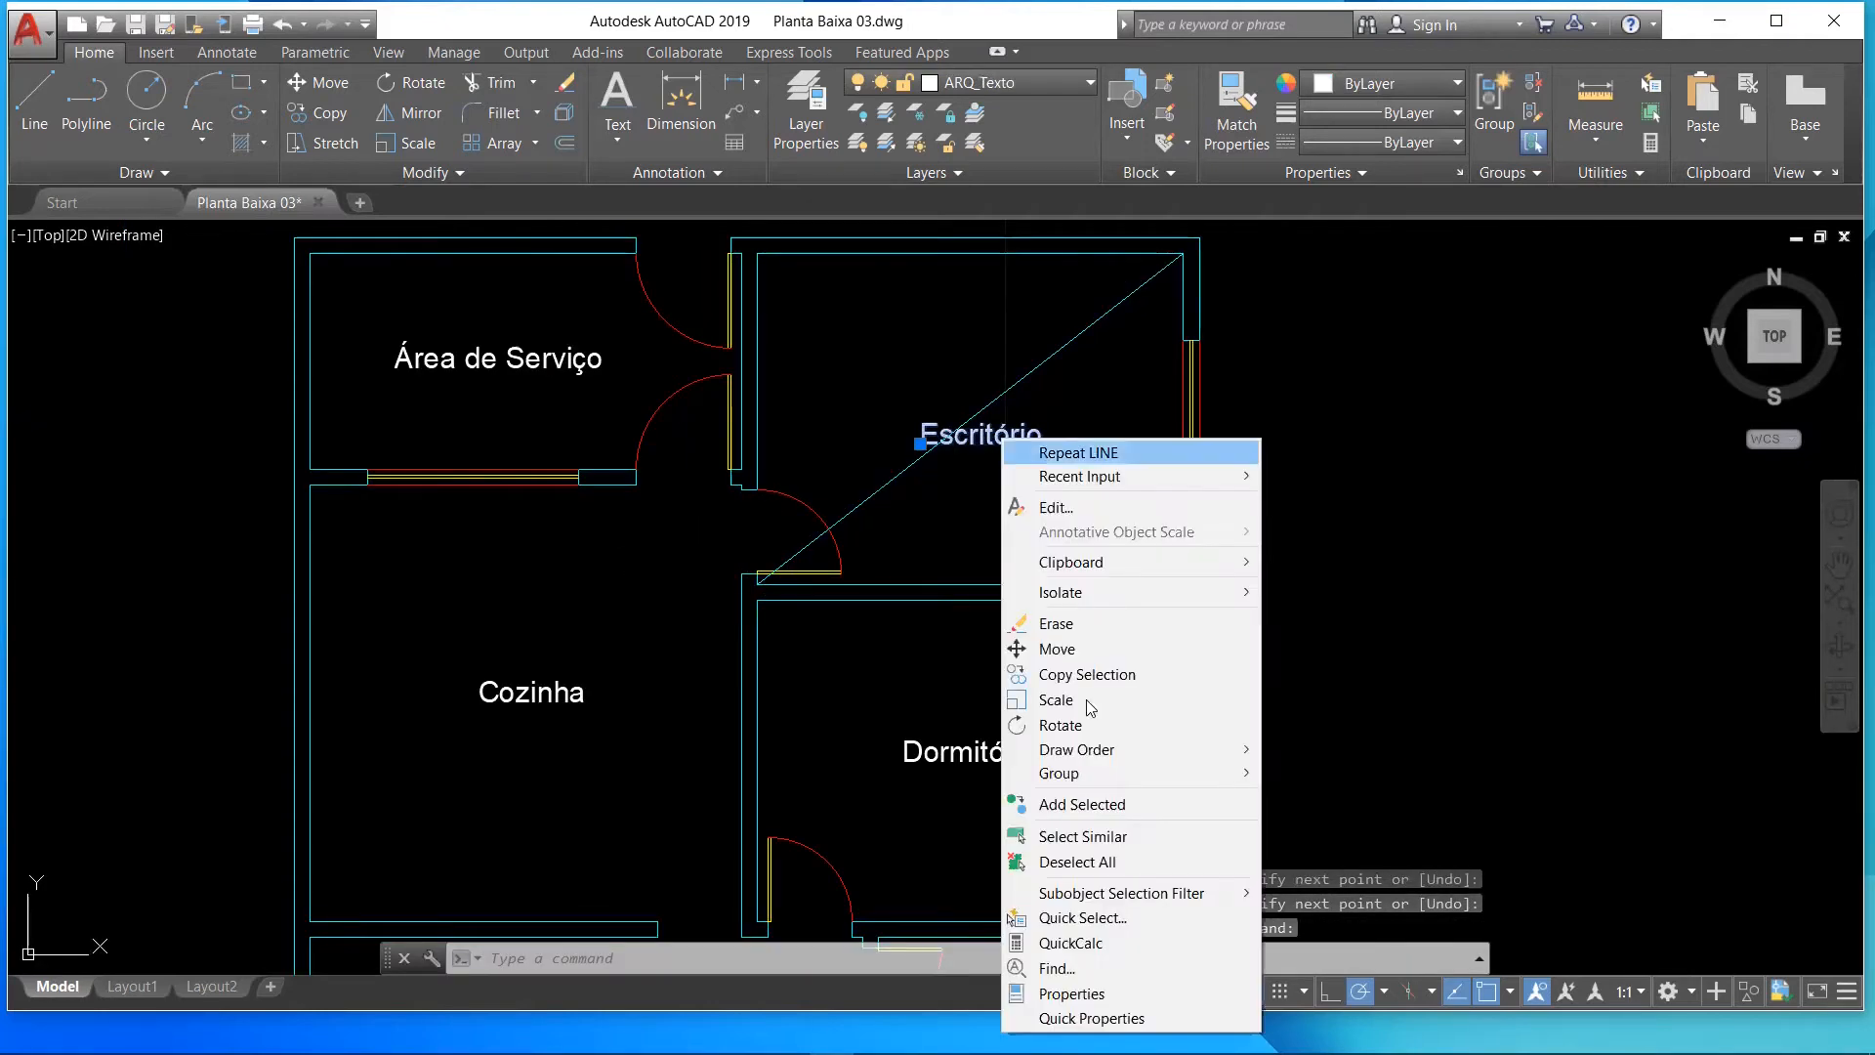
pyautogui.click(1072, 993)
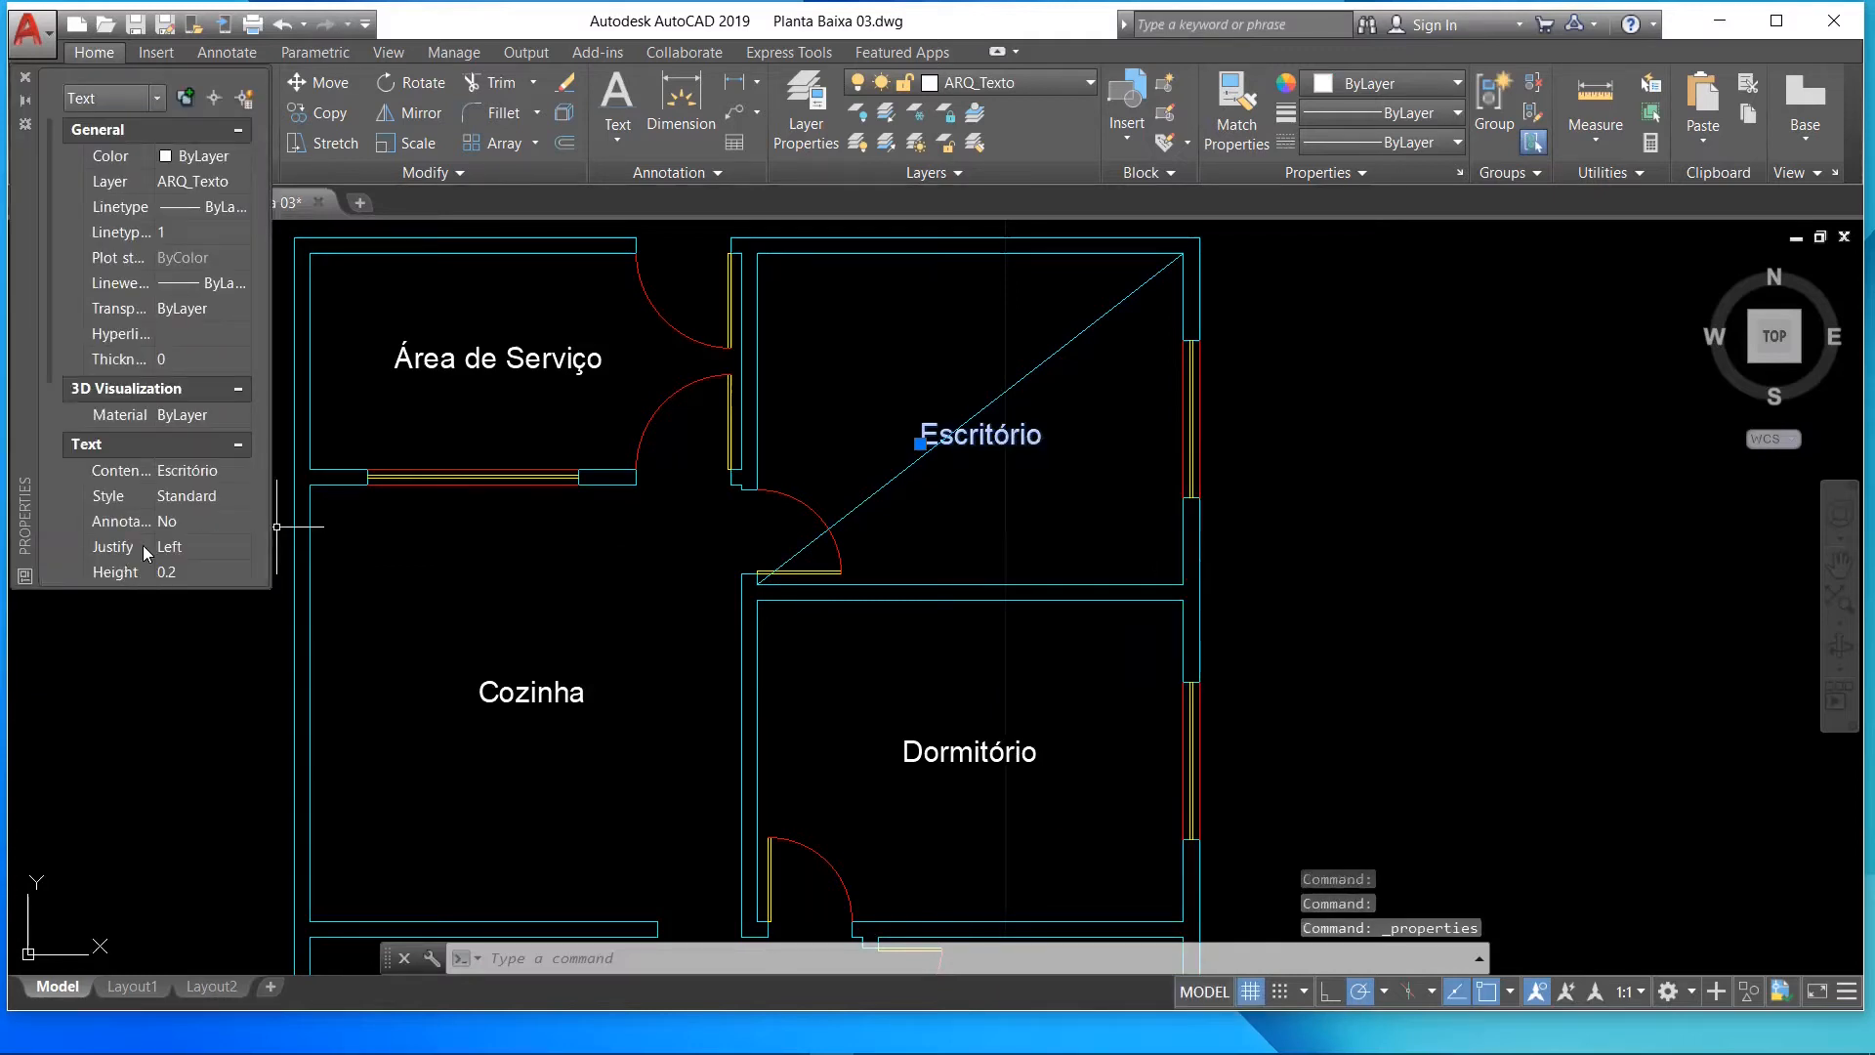
pyautogui.click(181, 551)
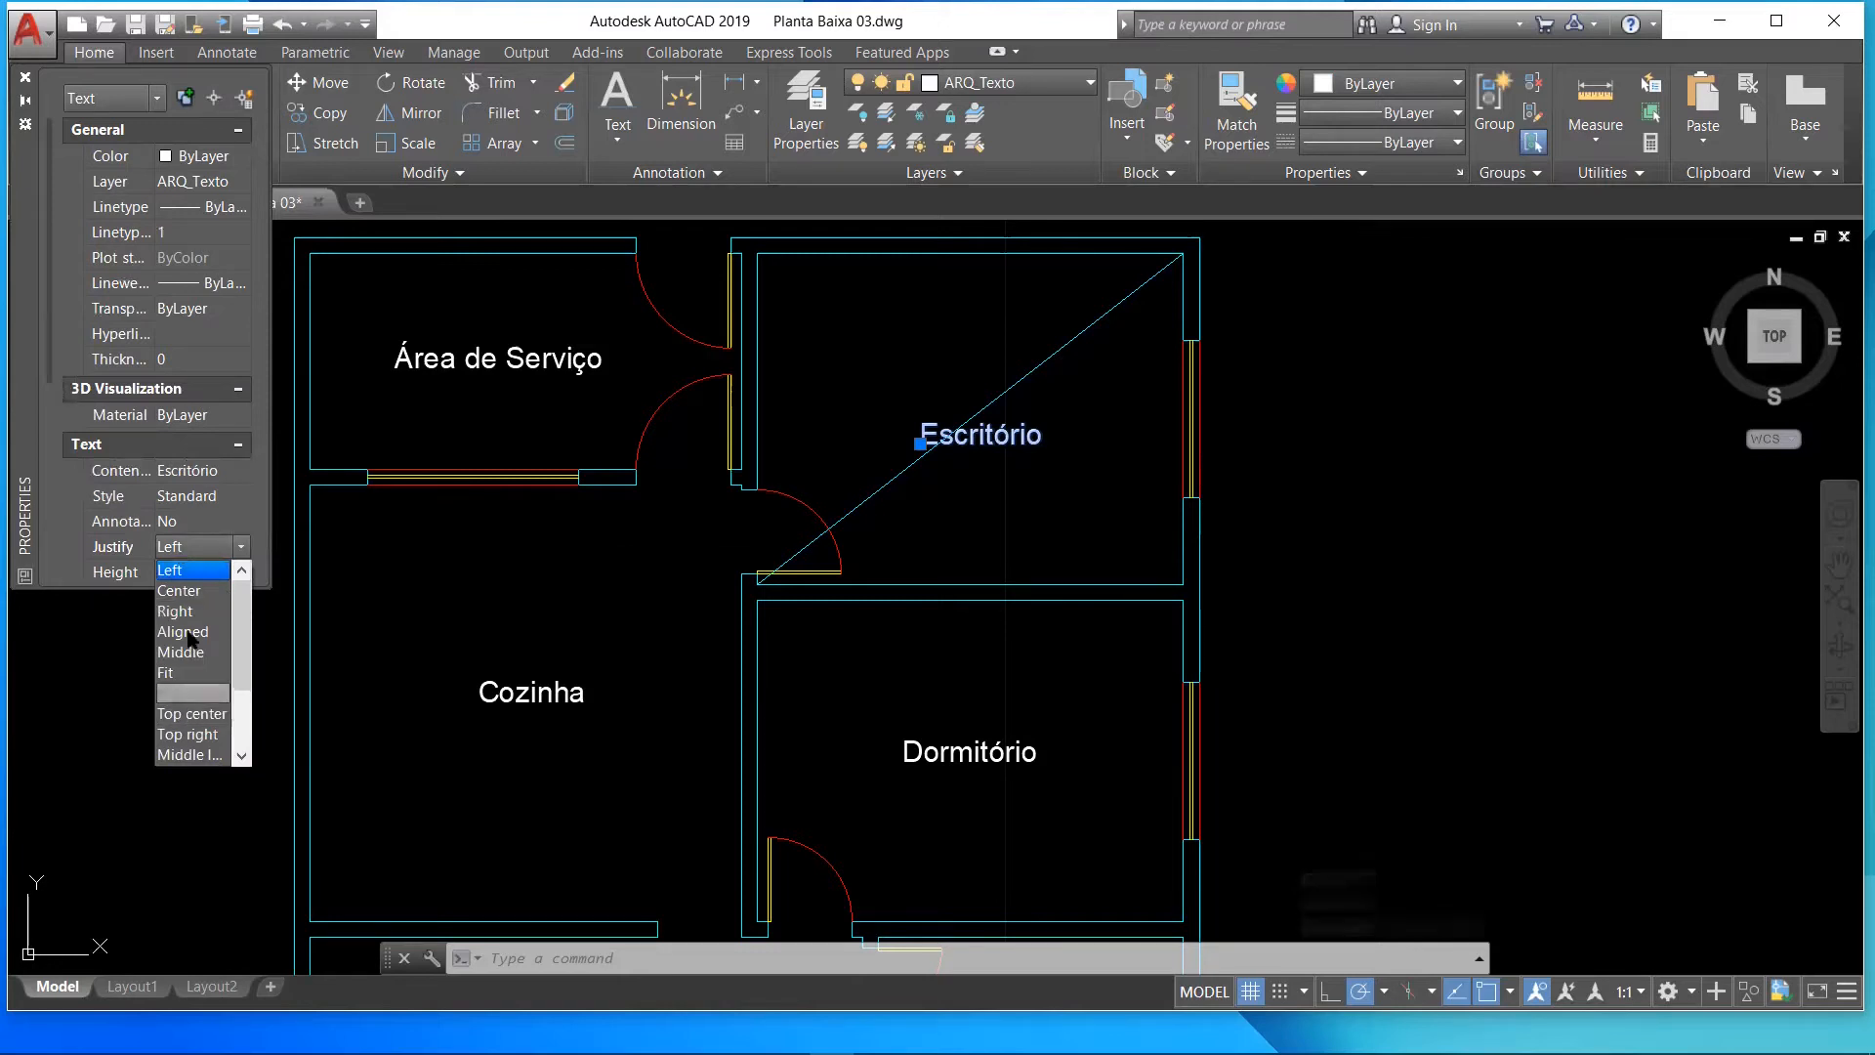
pyautogui.click(197, 590)
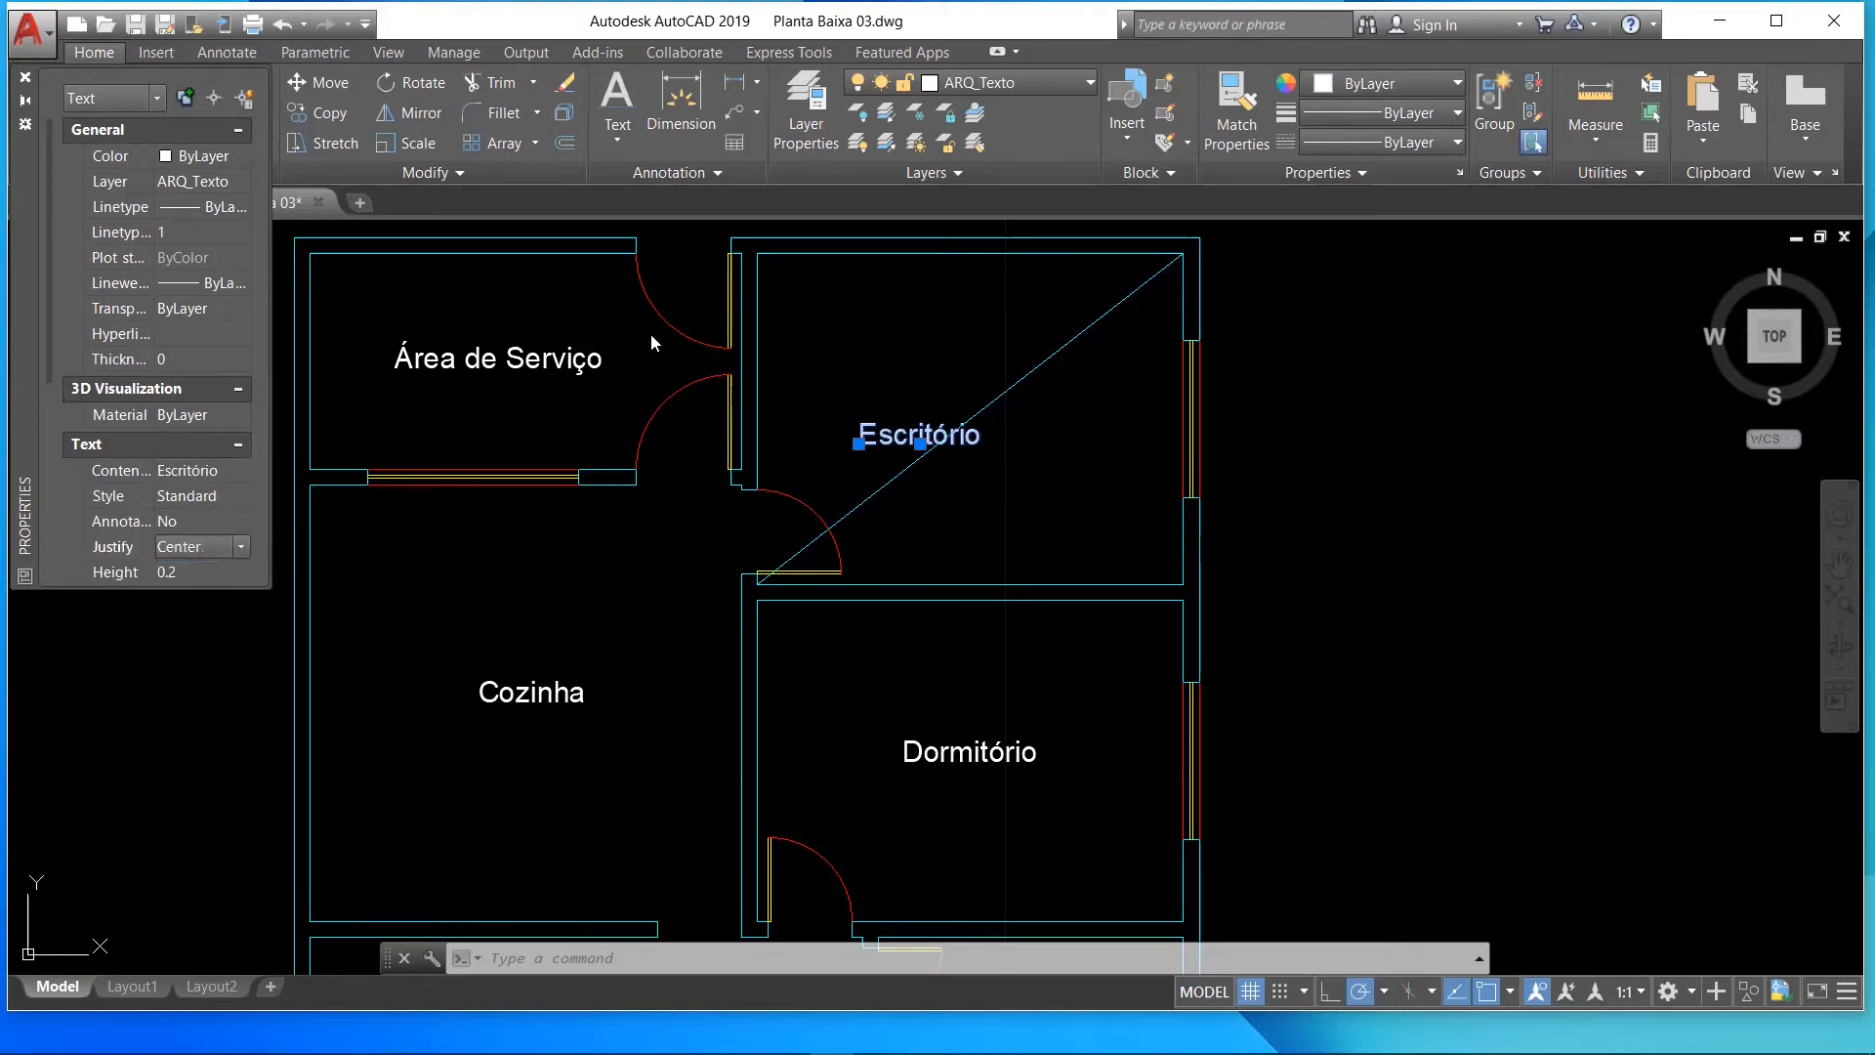
# - Move the "Escritório" label by its center point onto the diagonal's midpoint and erase the diagonal line
pyautogui.scroll(3, 928, 430)
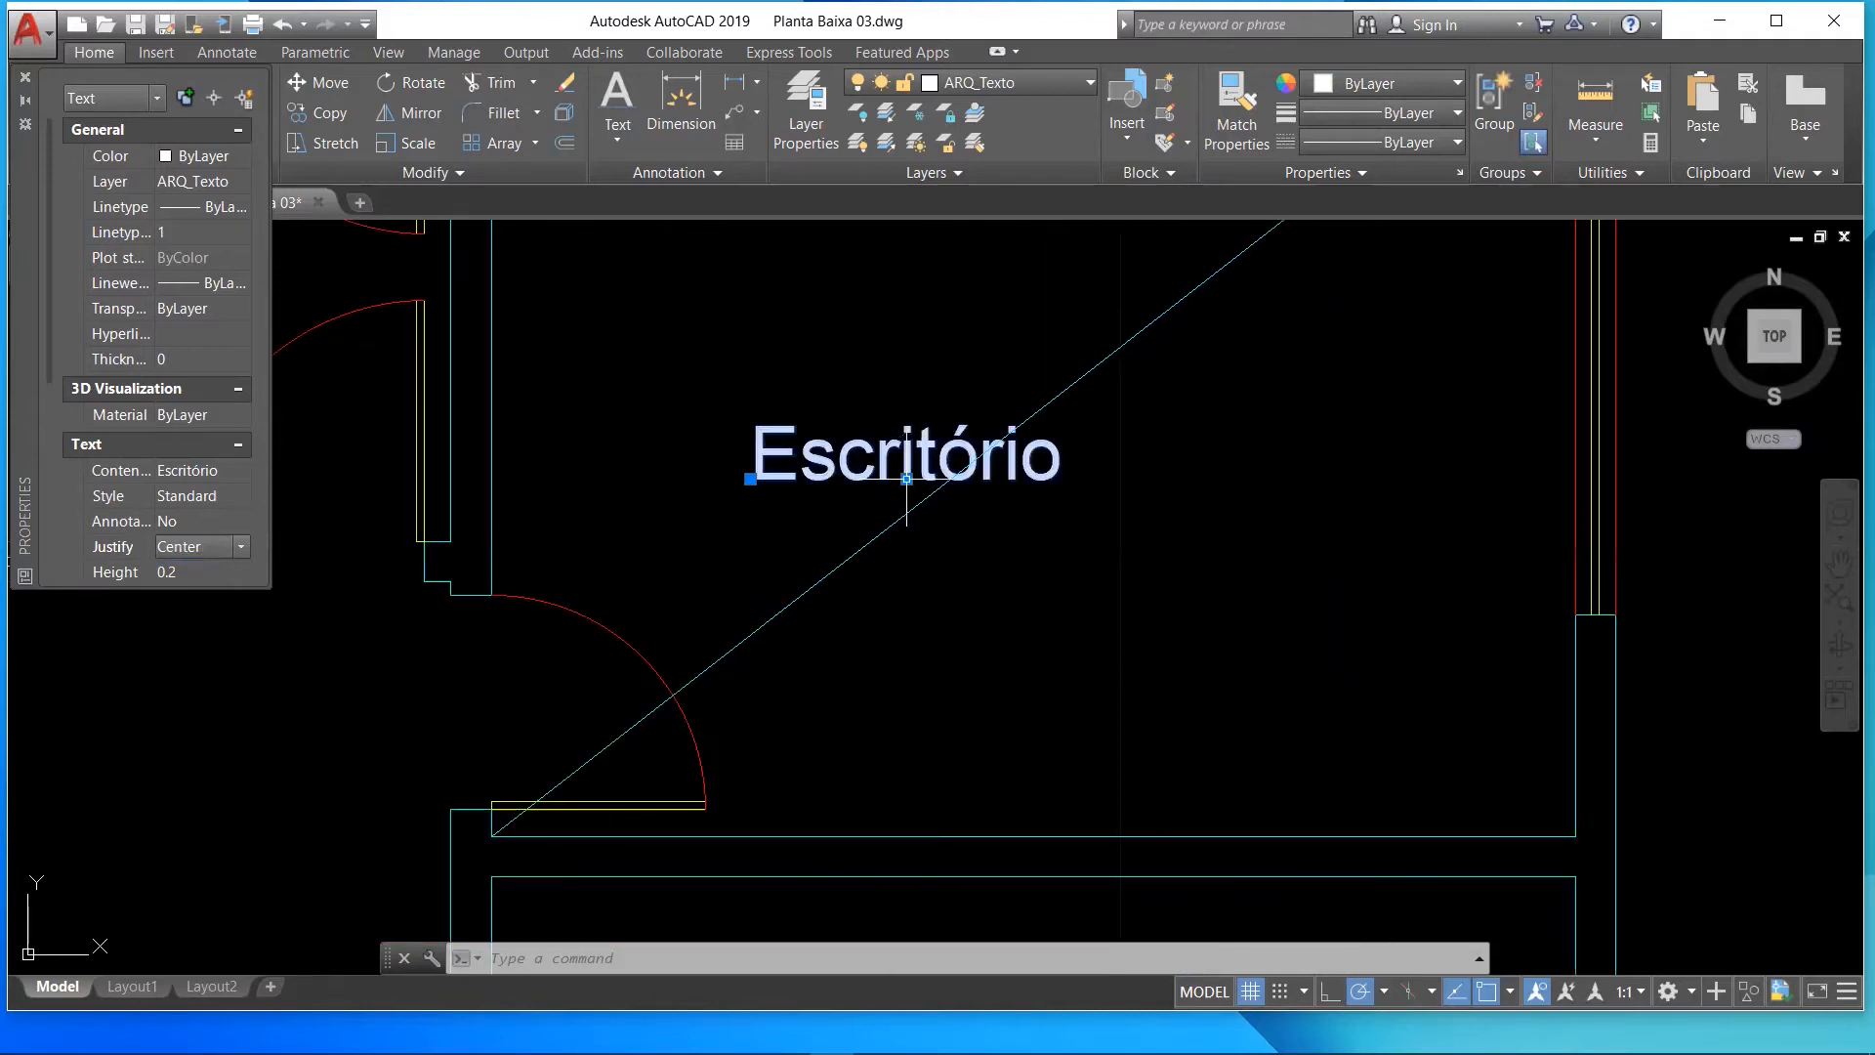
pyautogui.click(907, 479)
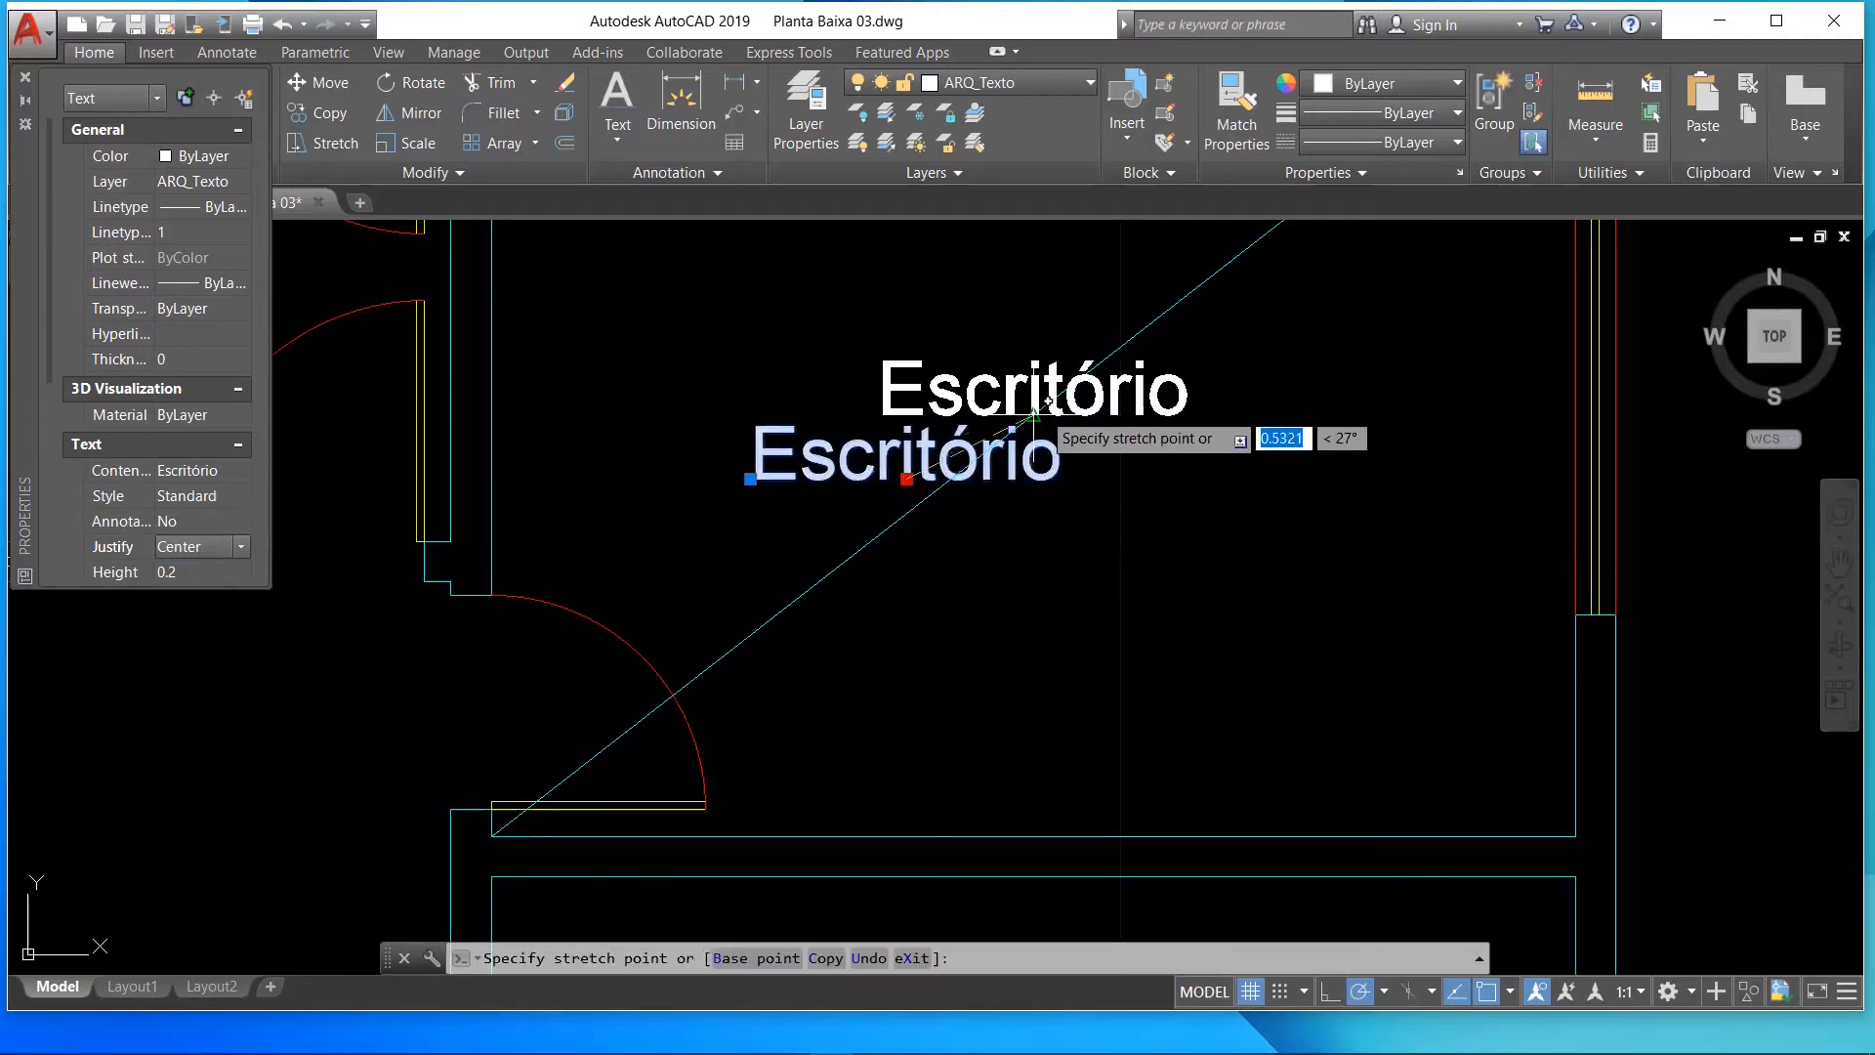
pyautogui.click(1037, 410)
pyautogui.scroll(-2, 1015, 419)
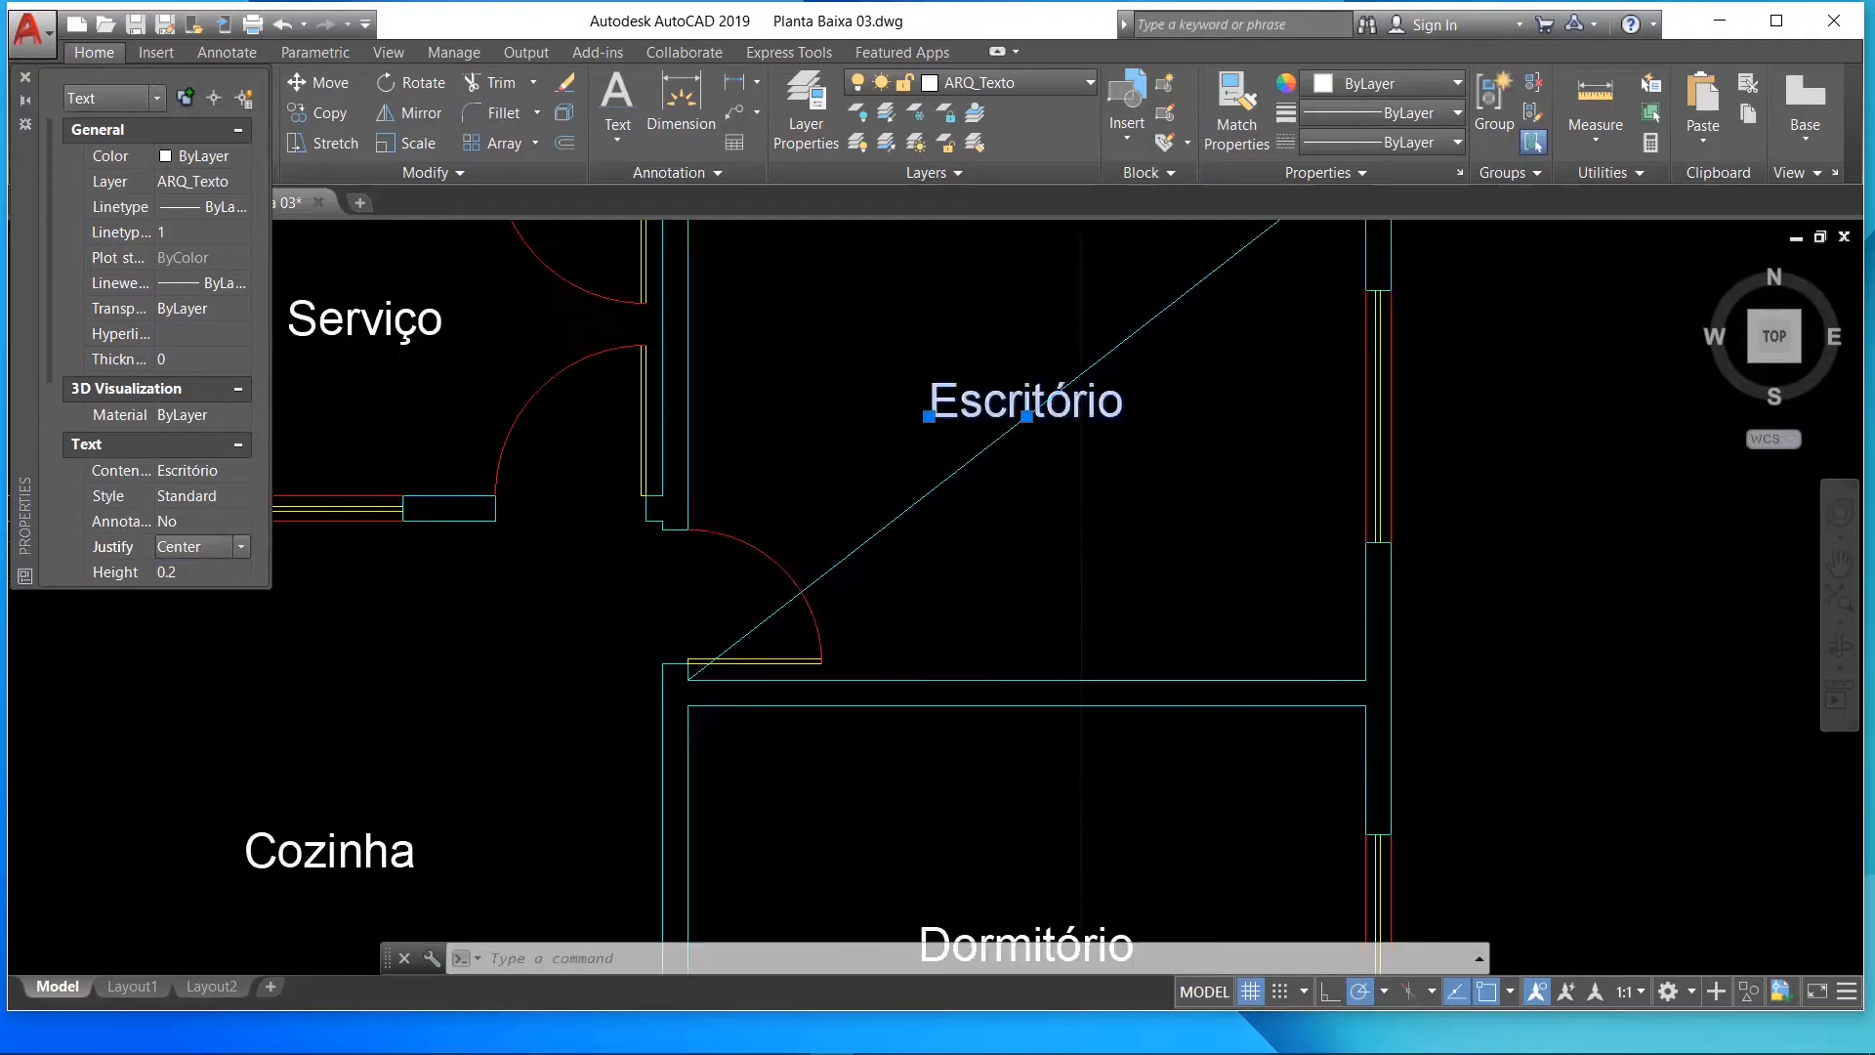
pyautogui.scroll(-4, 1016, 412)
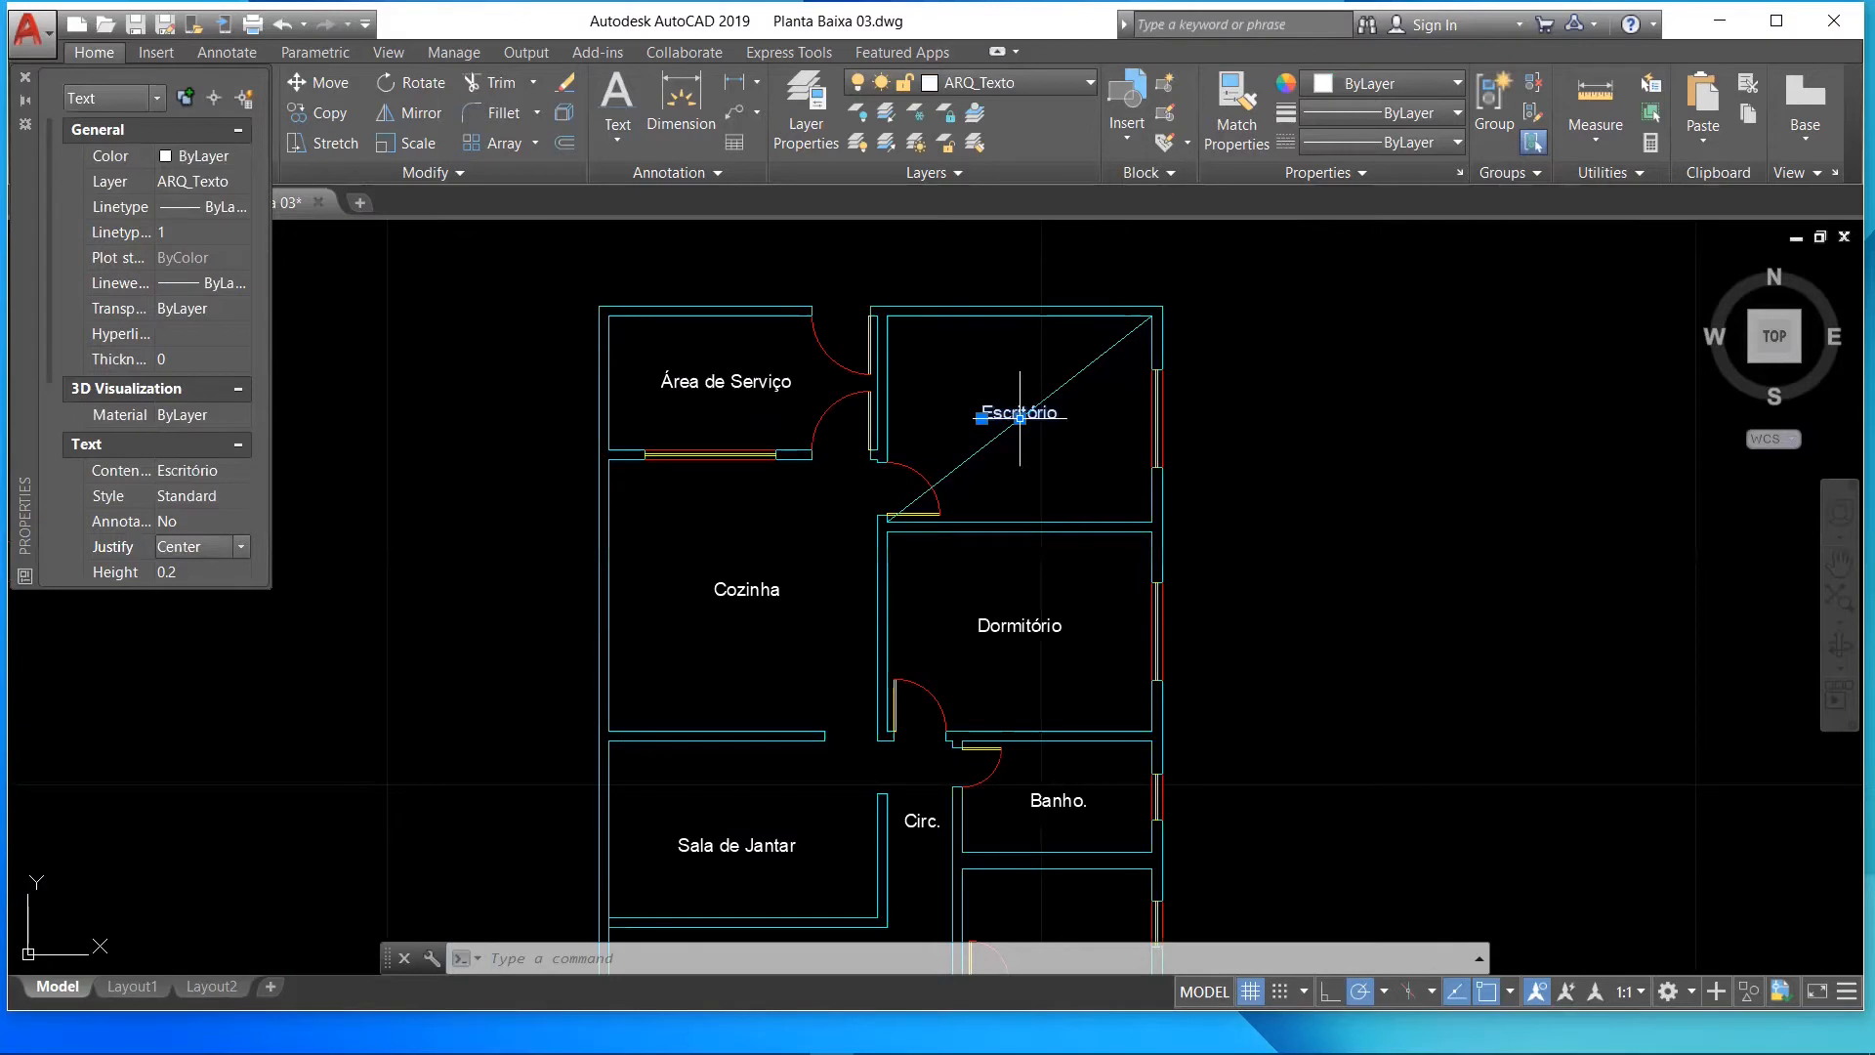
pyautogui.press('Escape')
pyautogui.click(1081, 372)
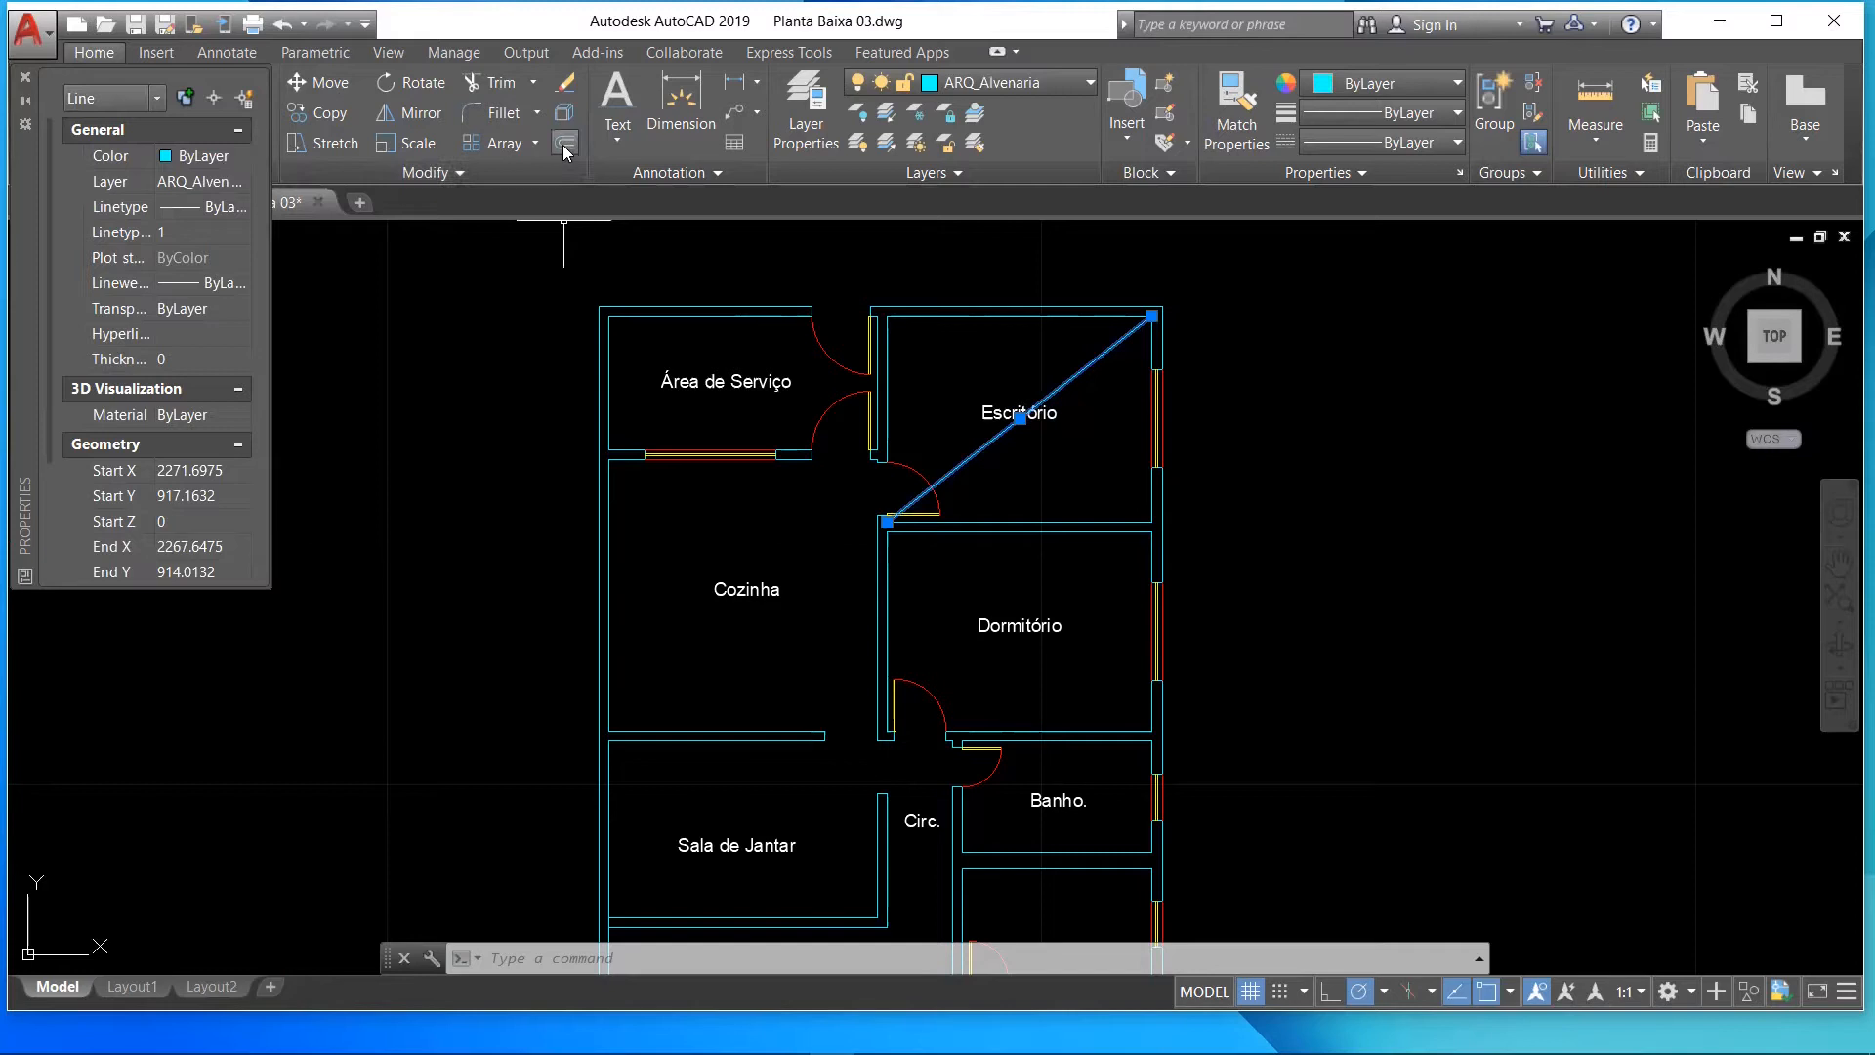
pyautogui.click(565, 84)
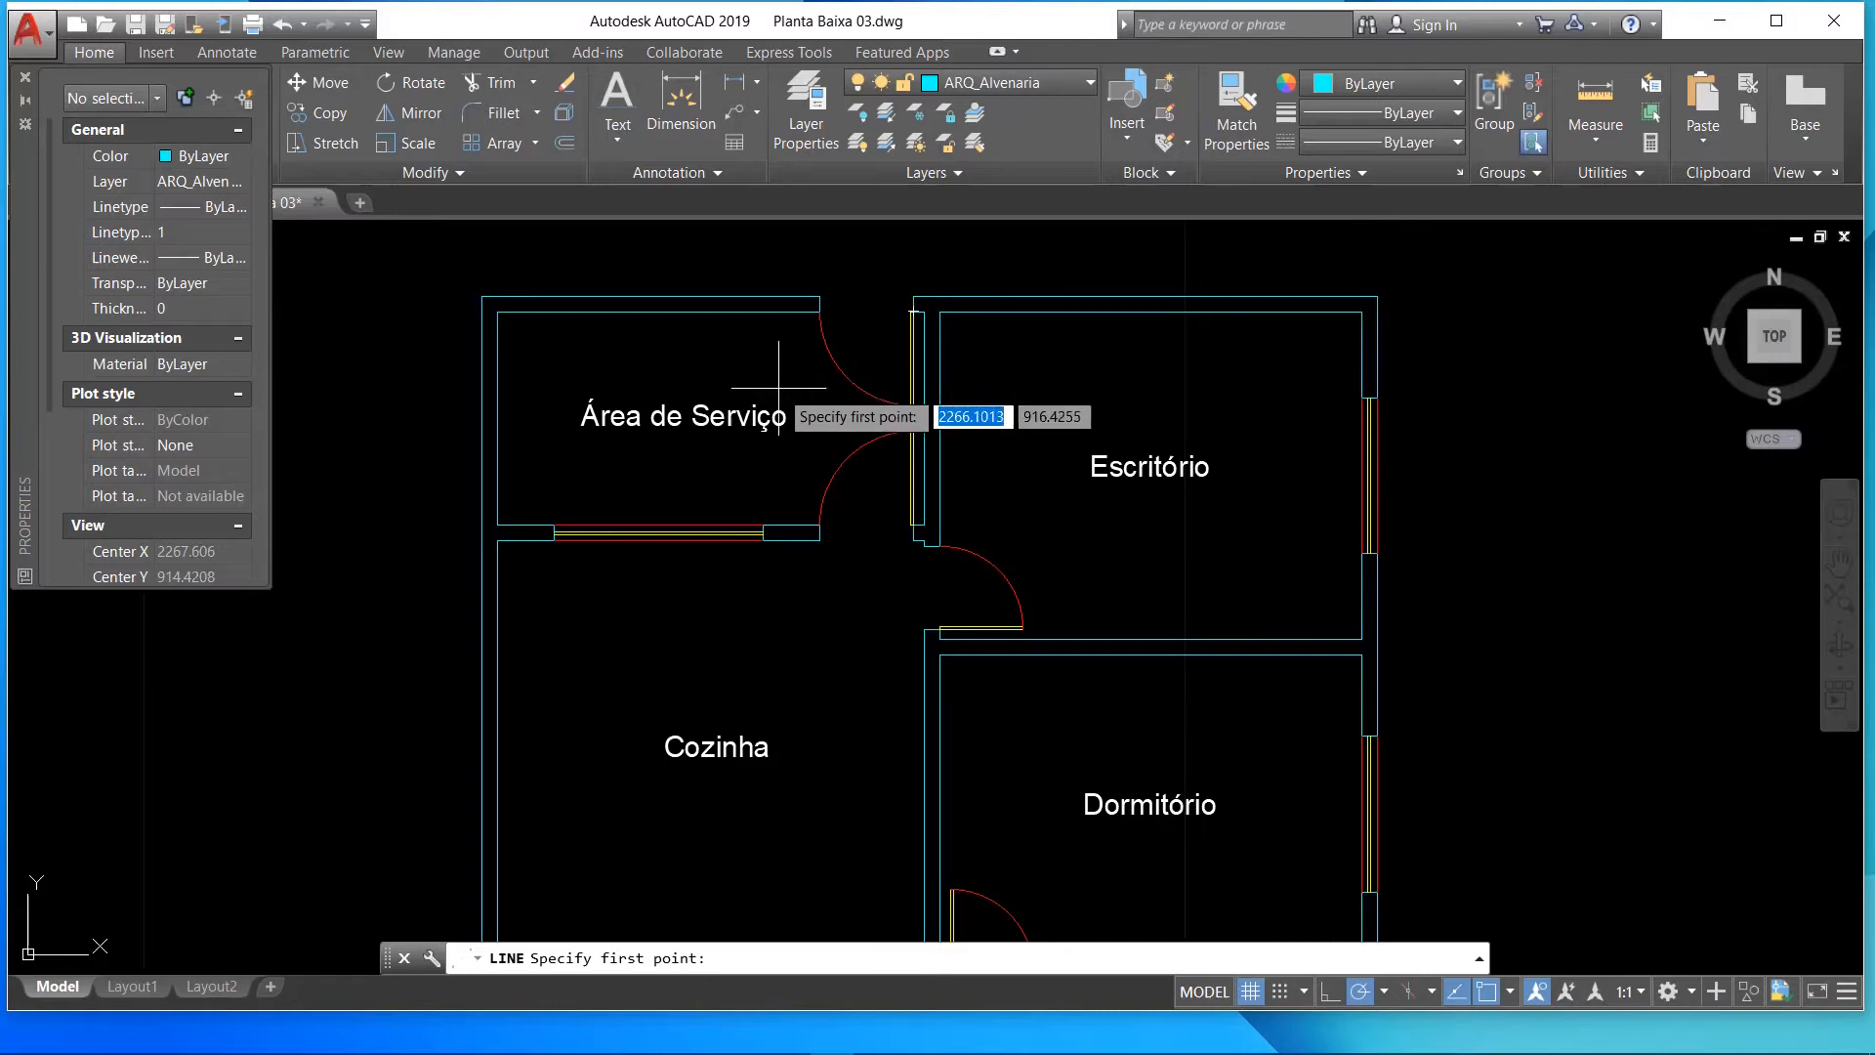
# - Draw a diagonal line across the Área de Serviço from its upper-right inner corner to its lower-left inner corner
pyautogui.scroll(2, 918, 310)
pyautogui.click(922, 315)
pyautogui.scroll(-2, 635, 498)
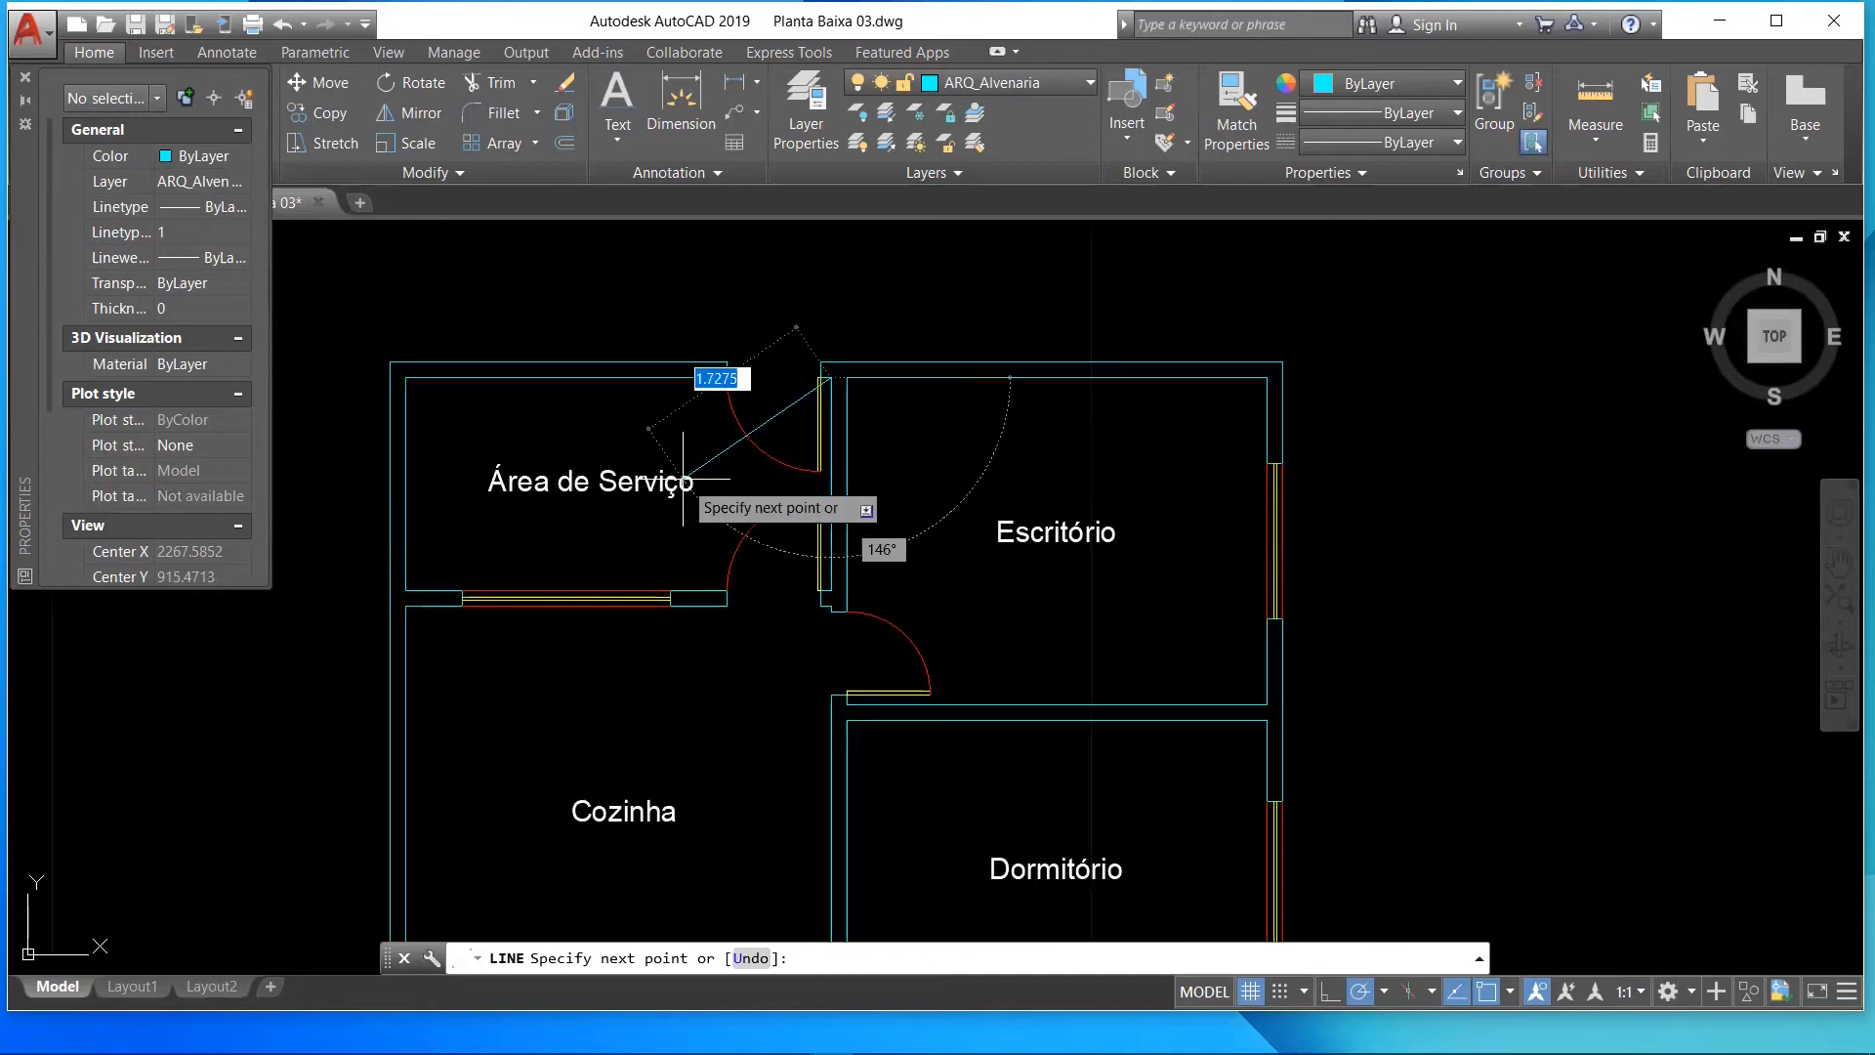
pyautogui.click(406, 589)
pyautogui.press('Return')
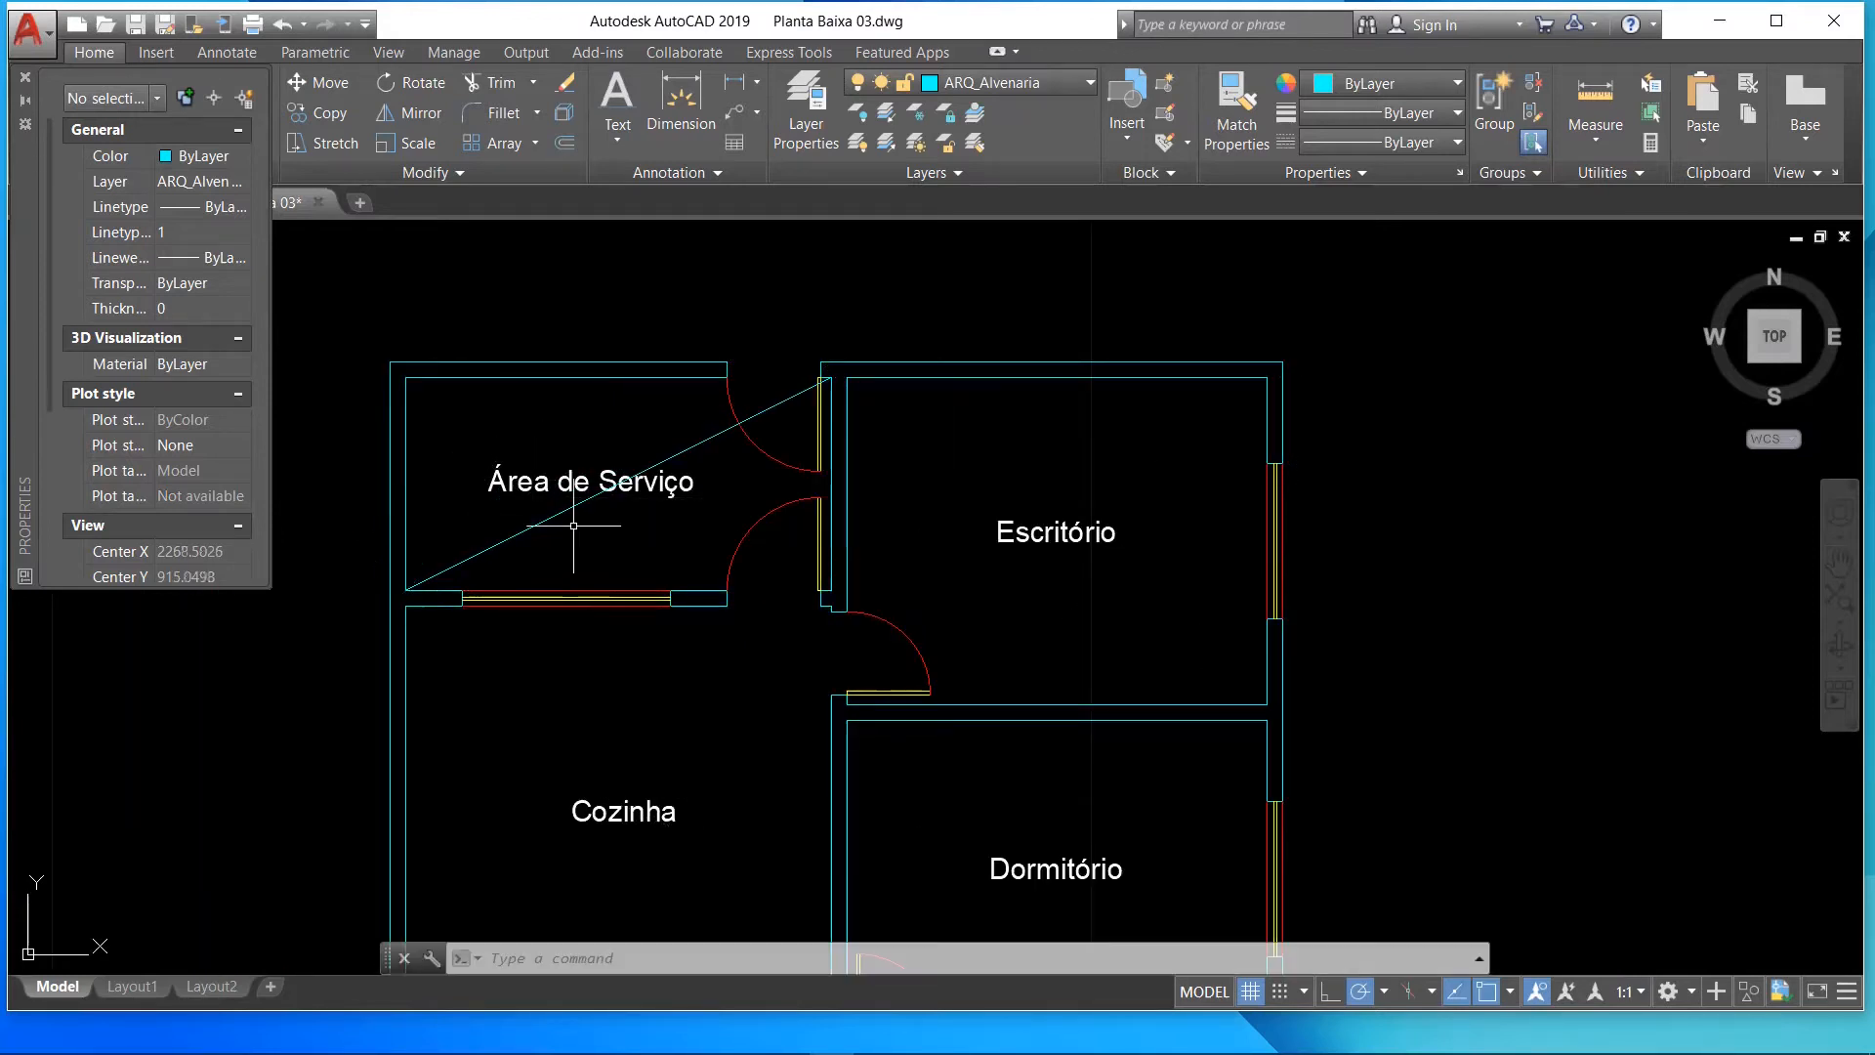
# - Set the "Área de Serviço" label's justification to Center and move its center point horizontally onto the diagonal line
pyautogui.click(528, 483)
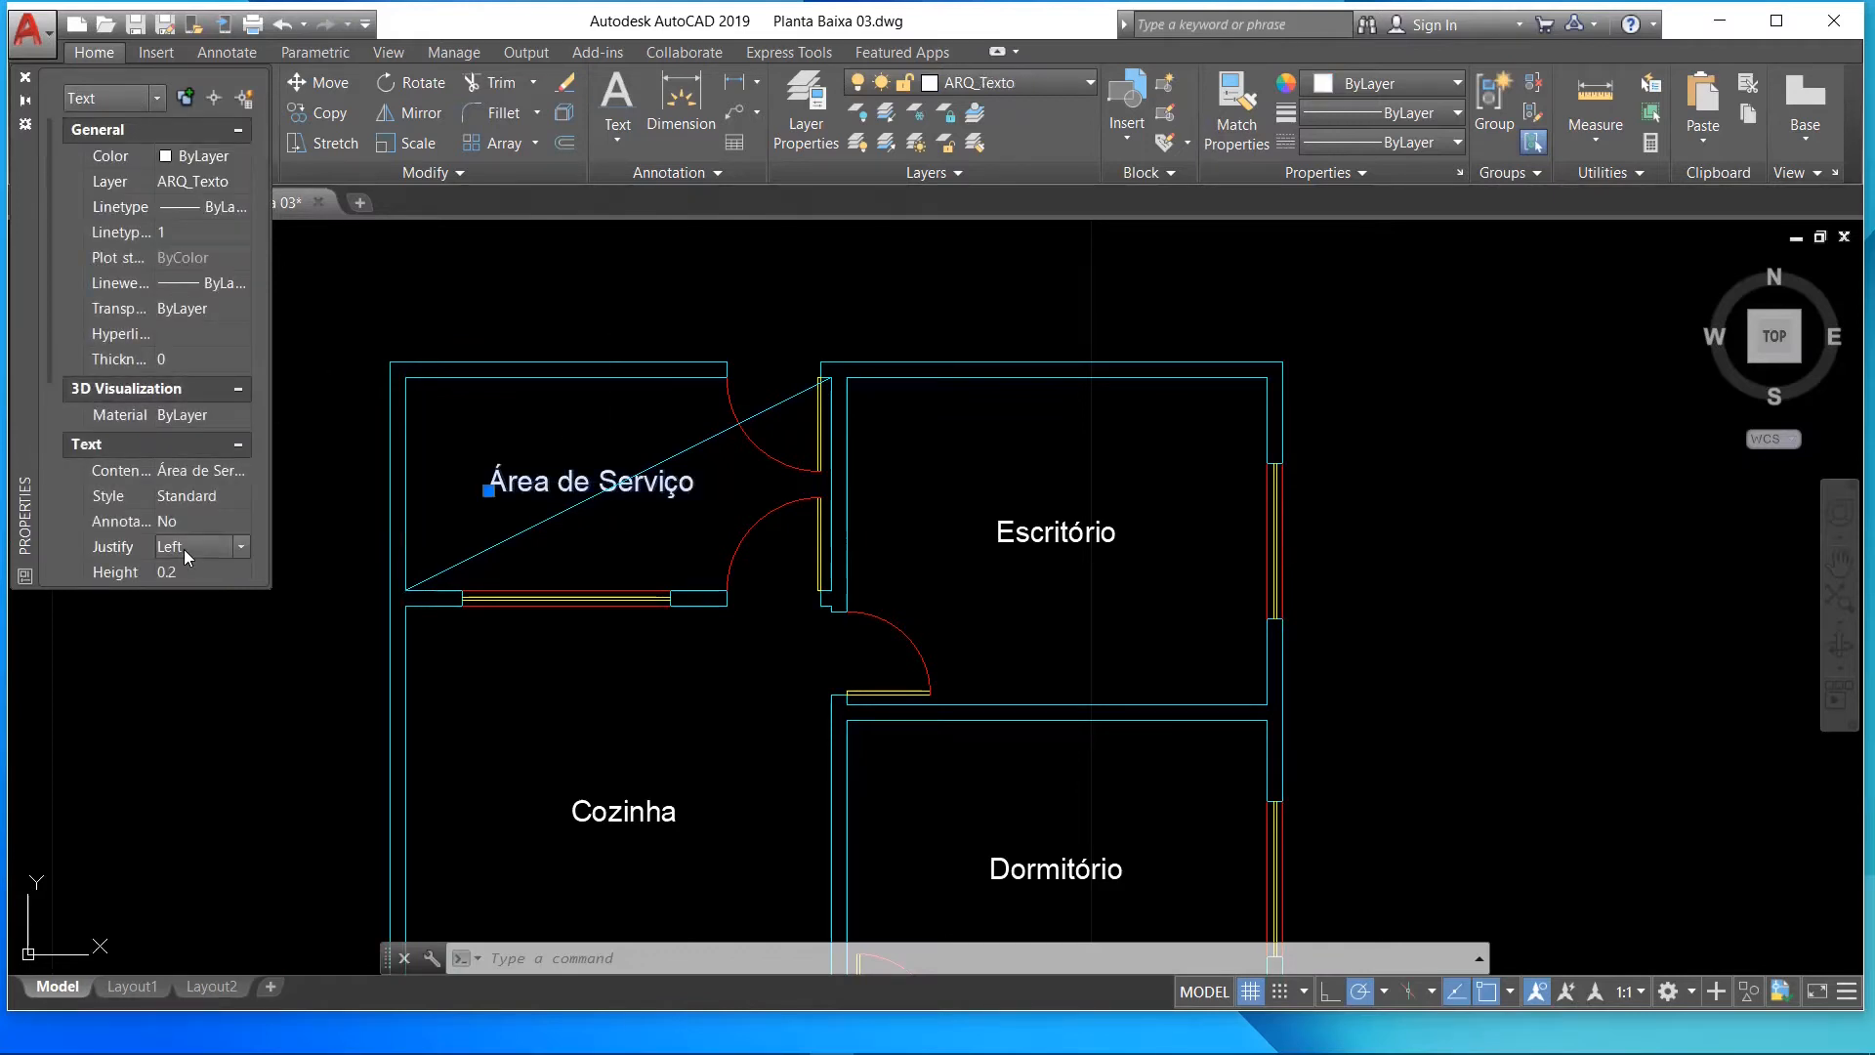
pyautogui.click(184, 549)
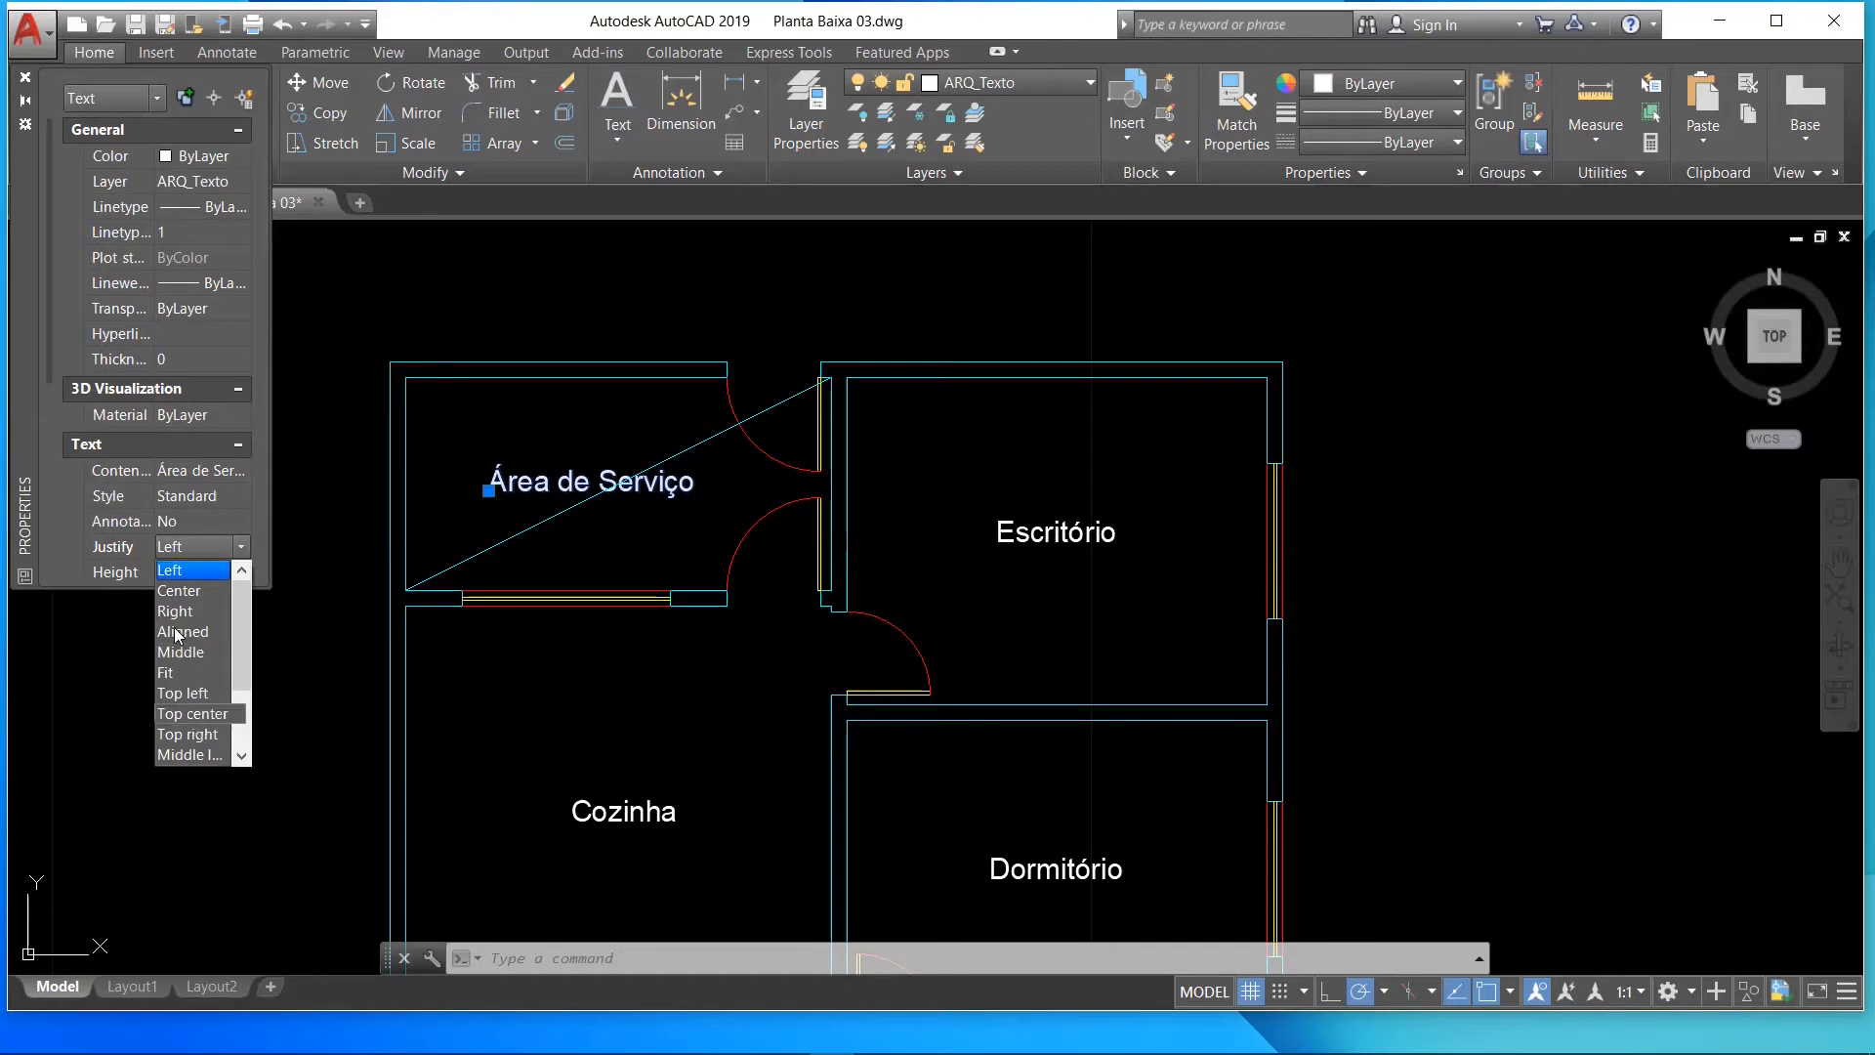
pyautogui.click(199, 592)
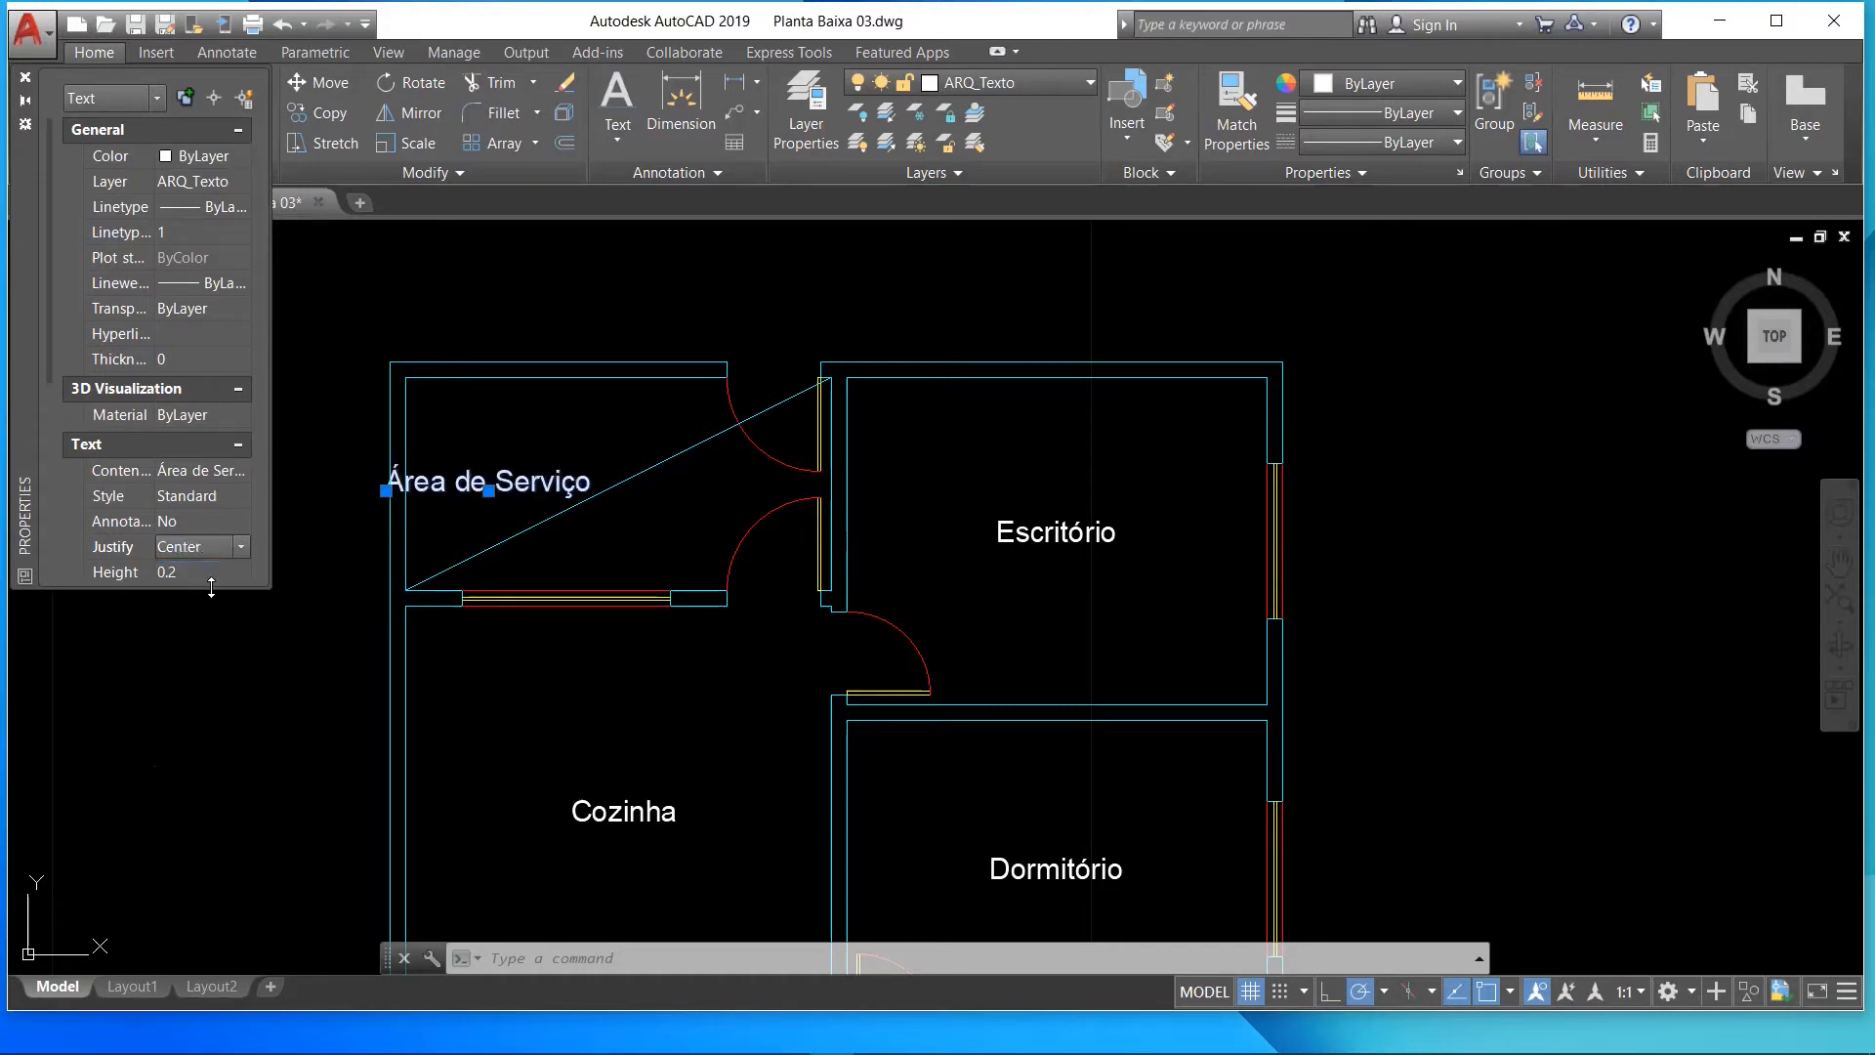
pyautogui.click(489, 490)
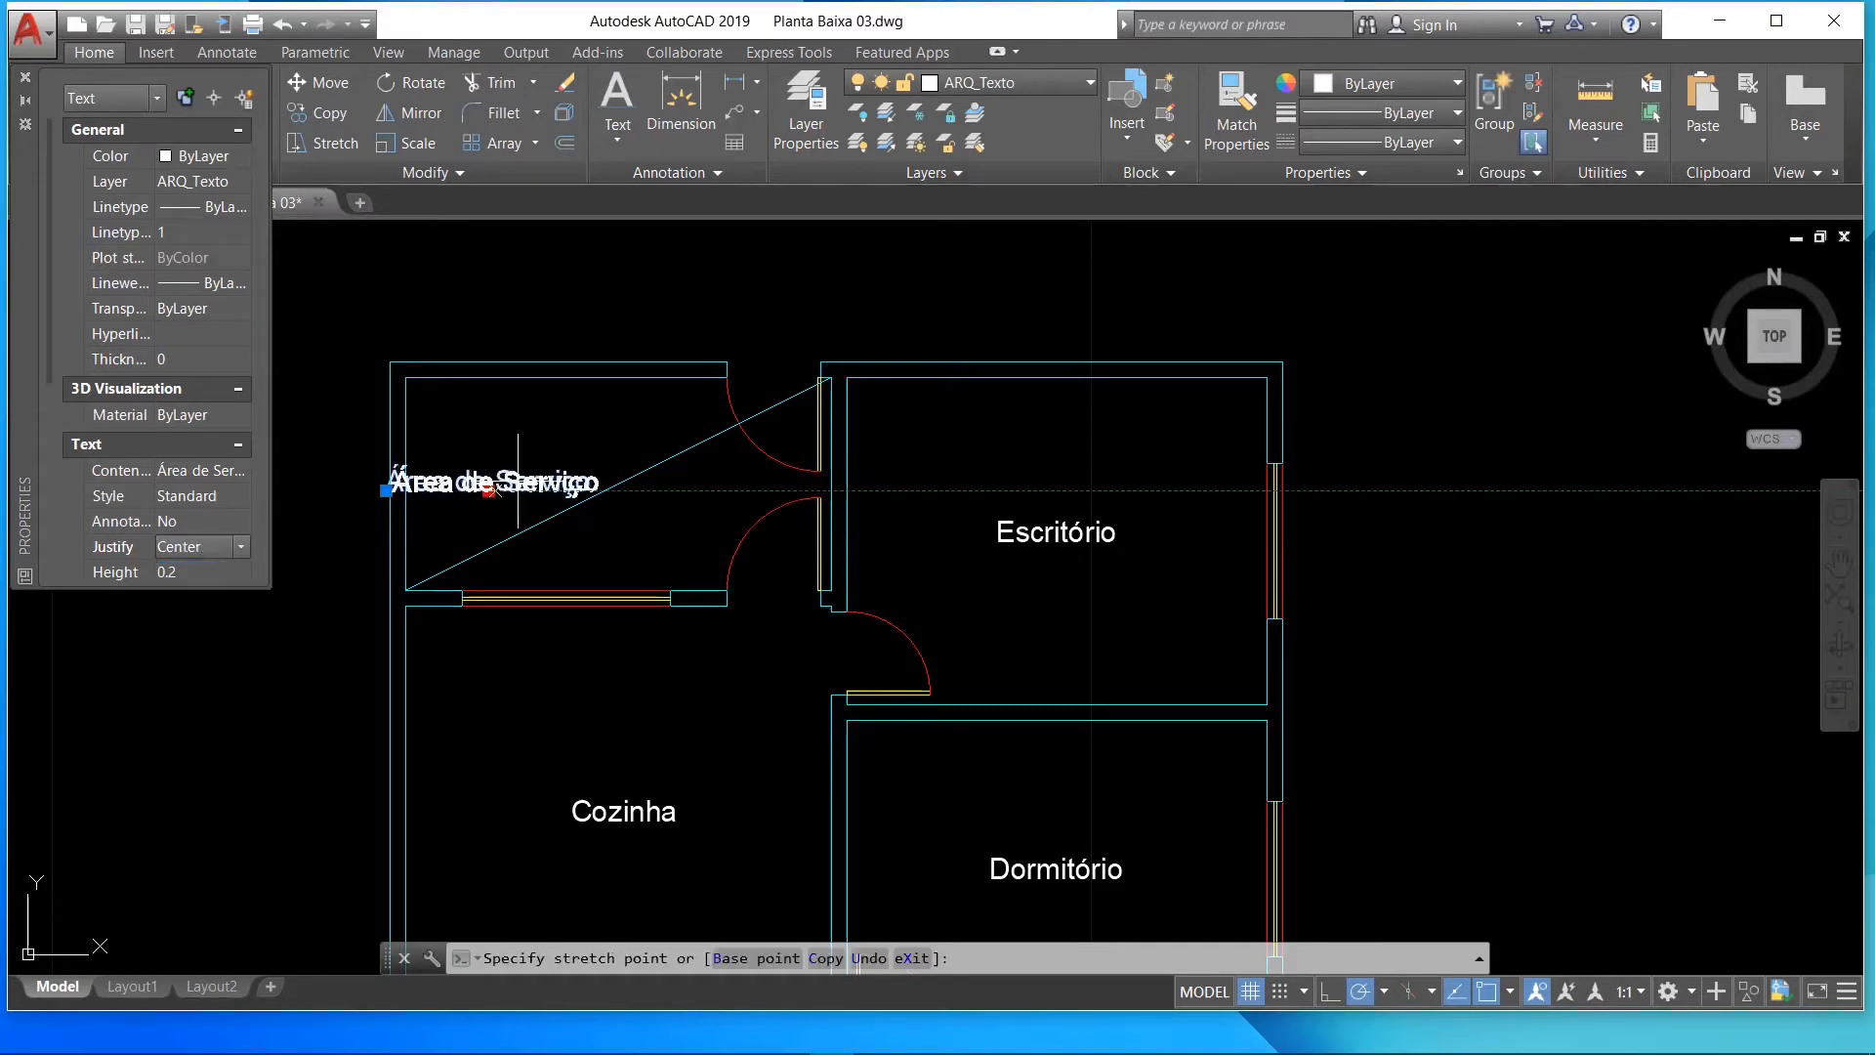
pyautogui.click(606, 491)
pyautogui.press('Escape')
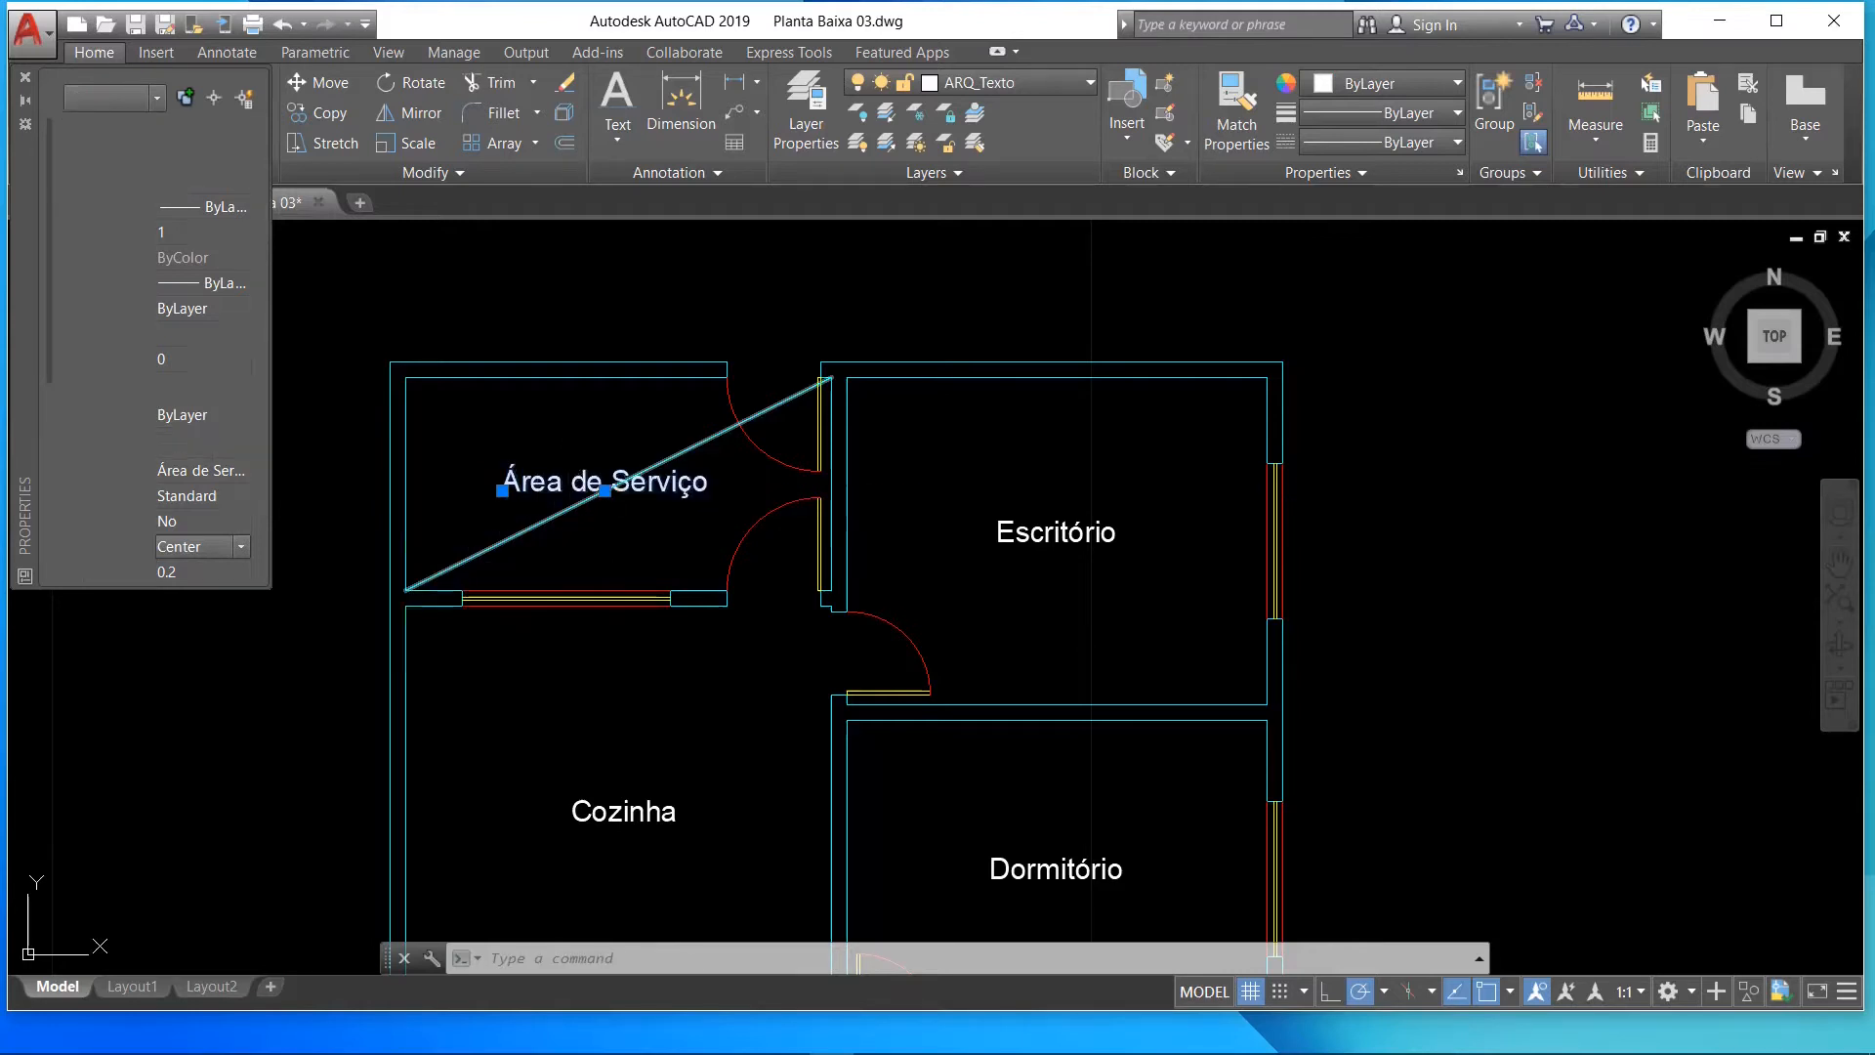
# - Erase the diagonal guide line in the Área de Serviço
pyautogui.click(537, 520)
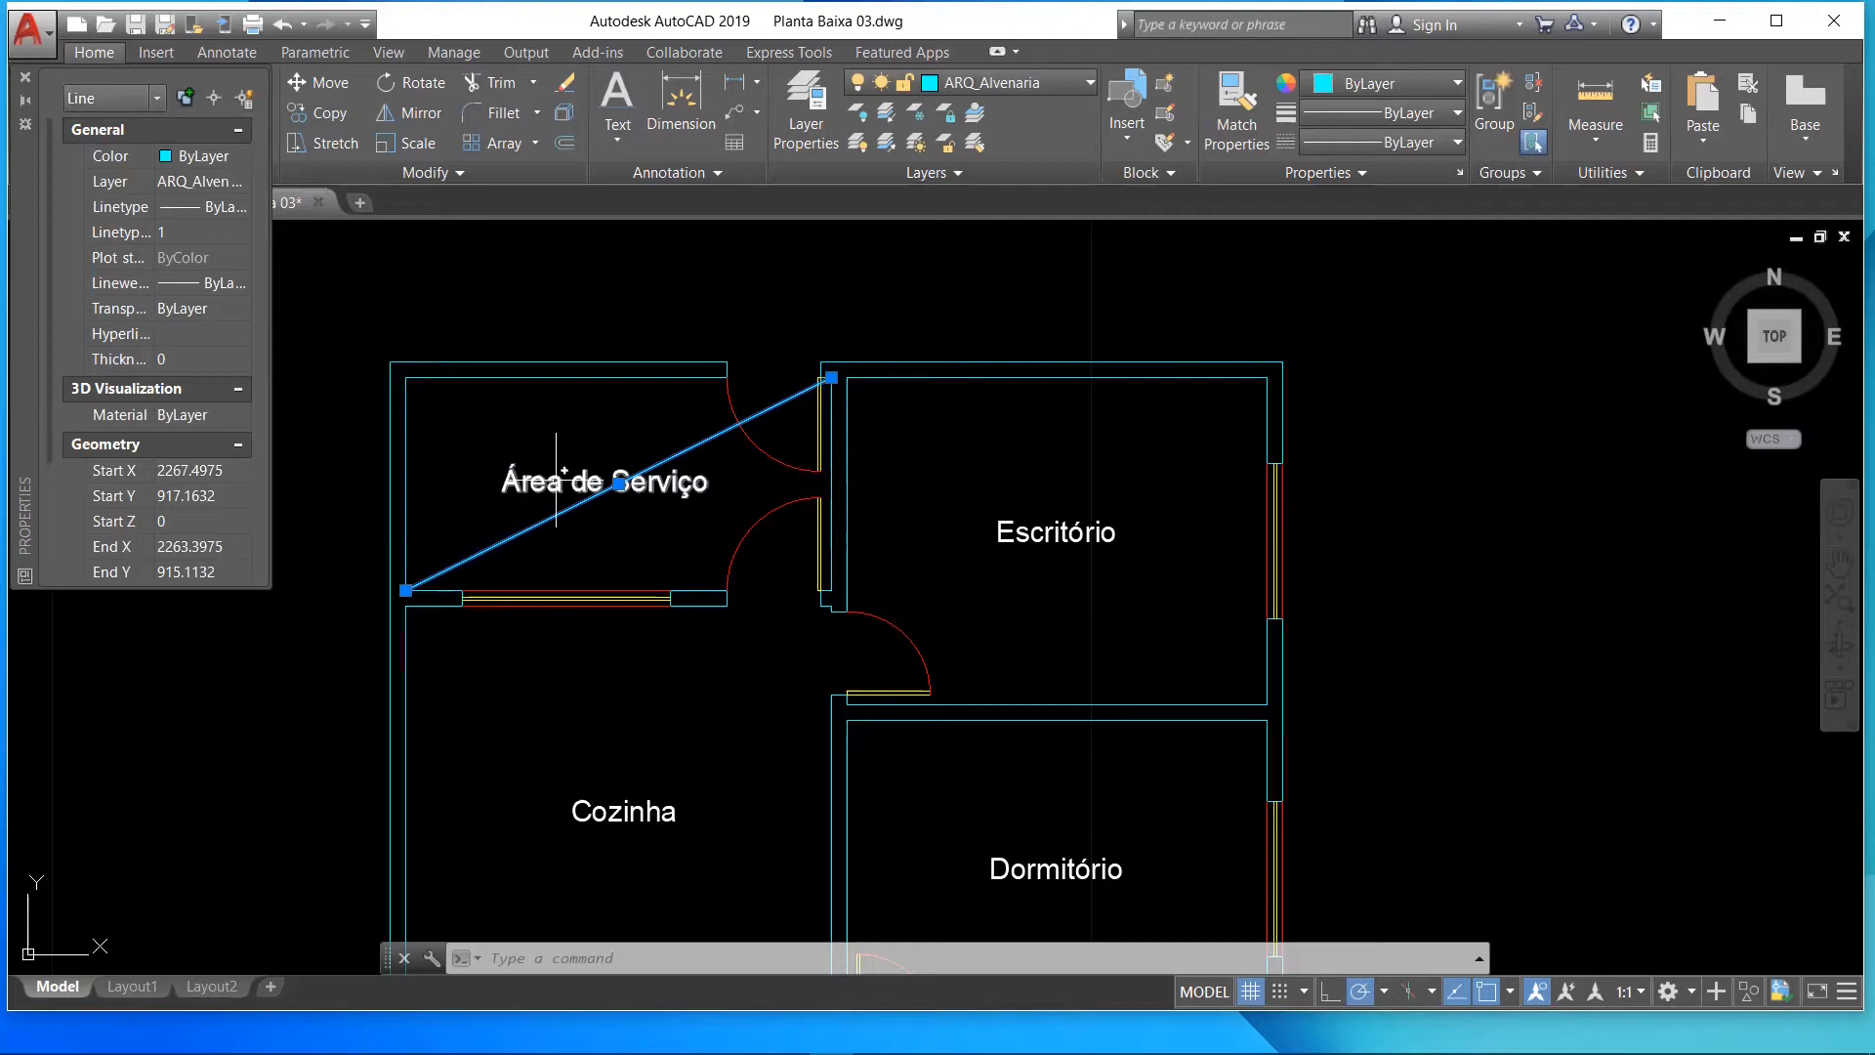
pyautogui.press('Delete')
pyautogui.scroll(-4, 700, 733)
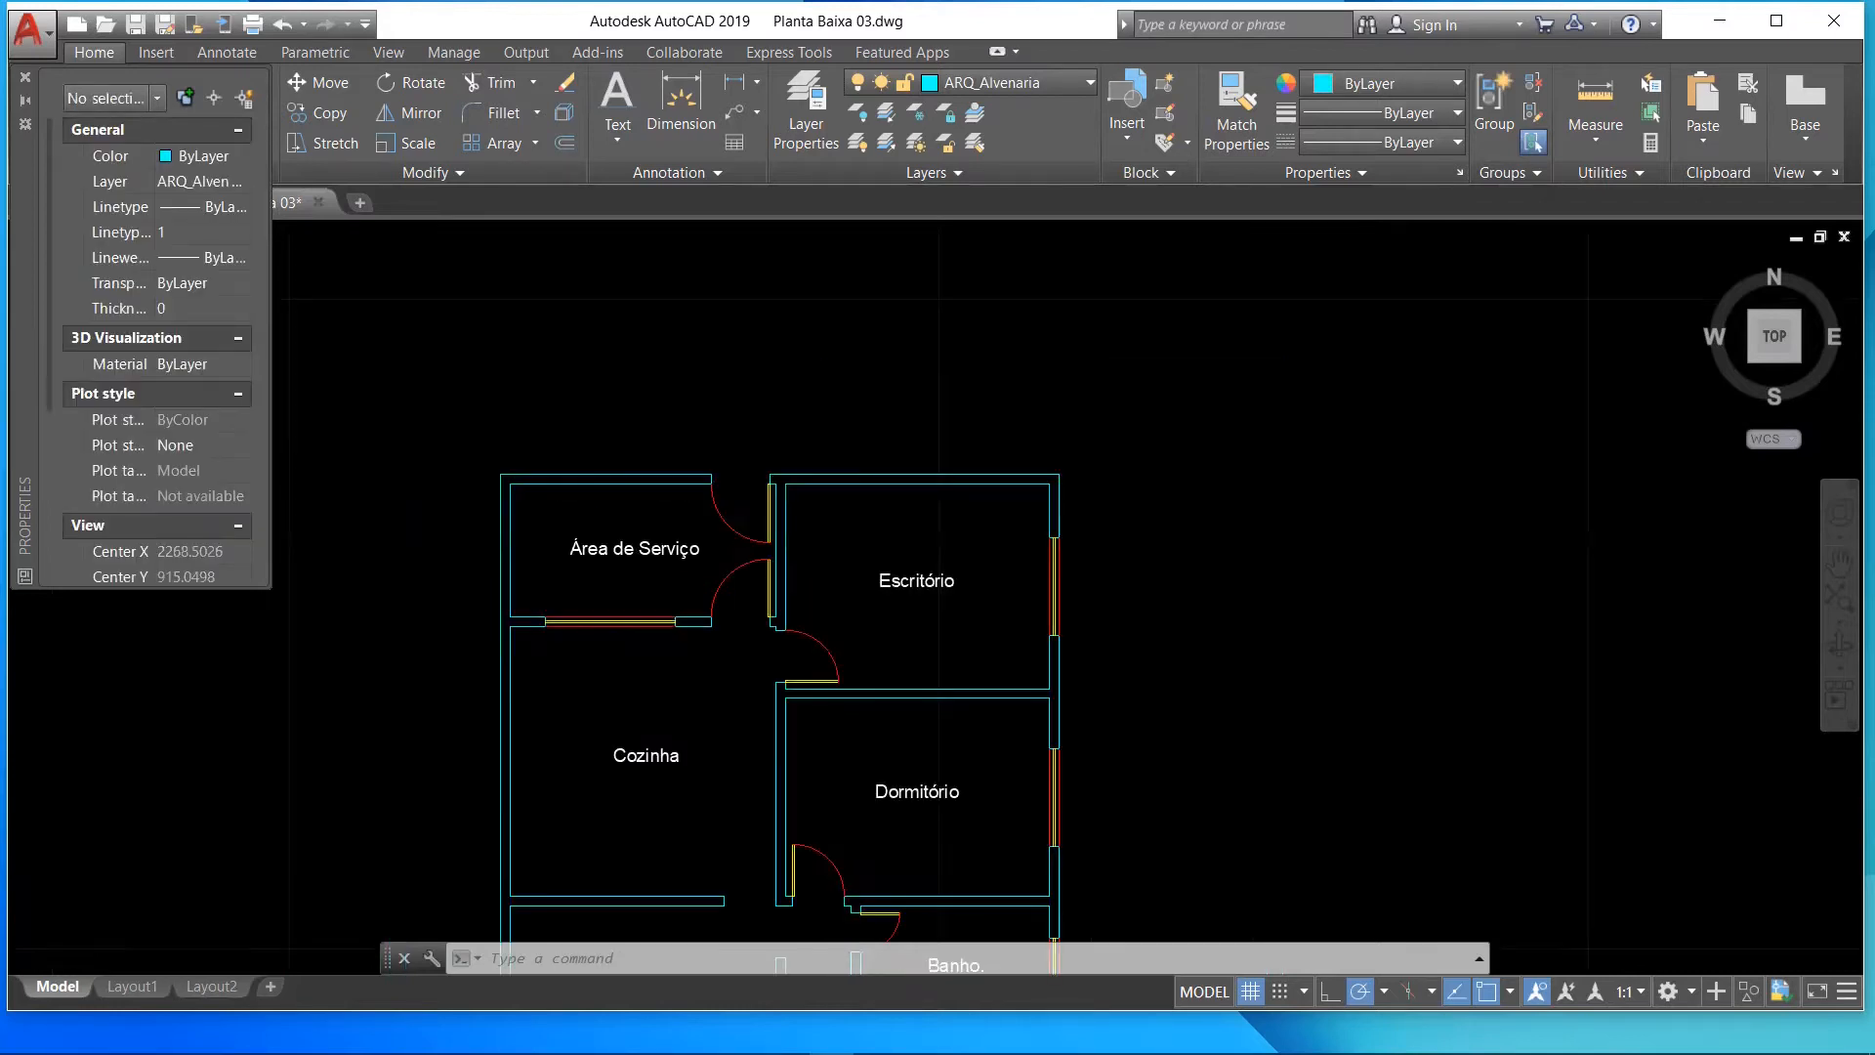
pyautogui.scroll(4, 695, 752)
pyautogui.scroll(-4, 619, 778)
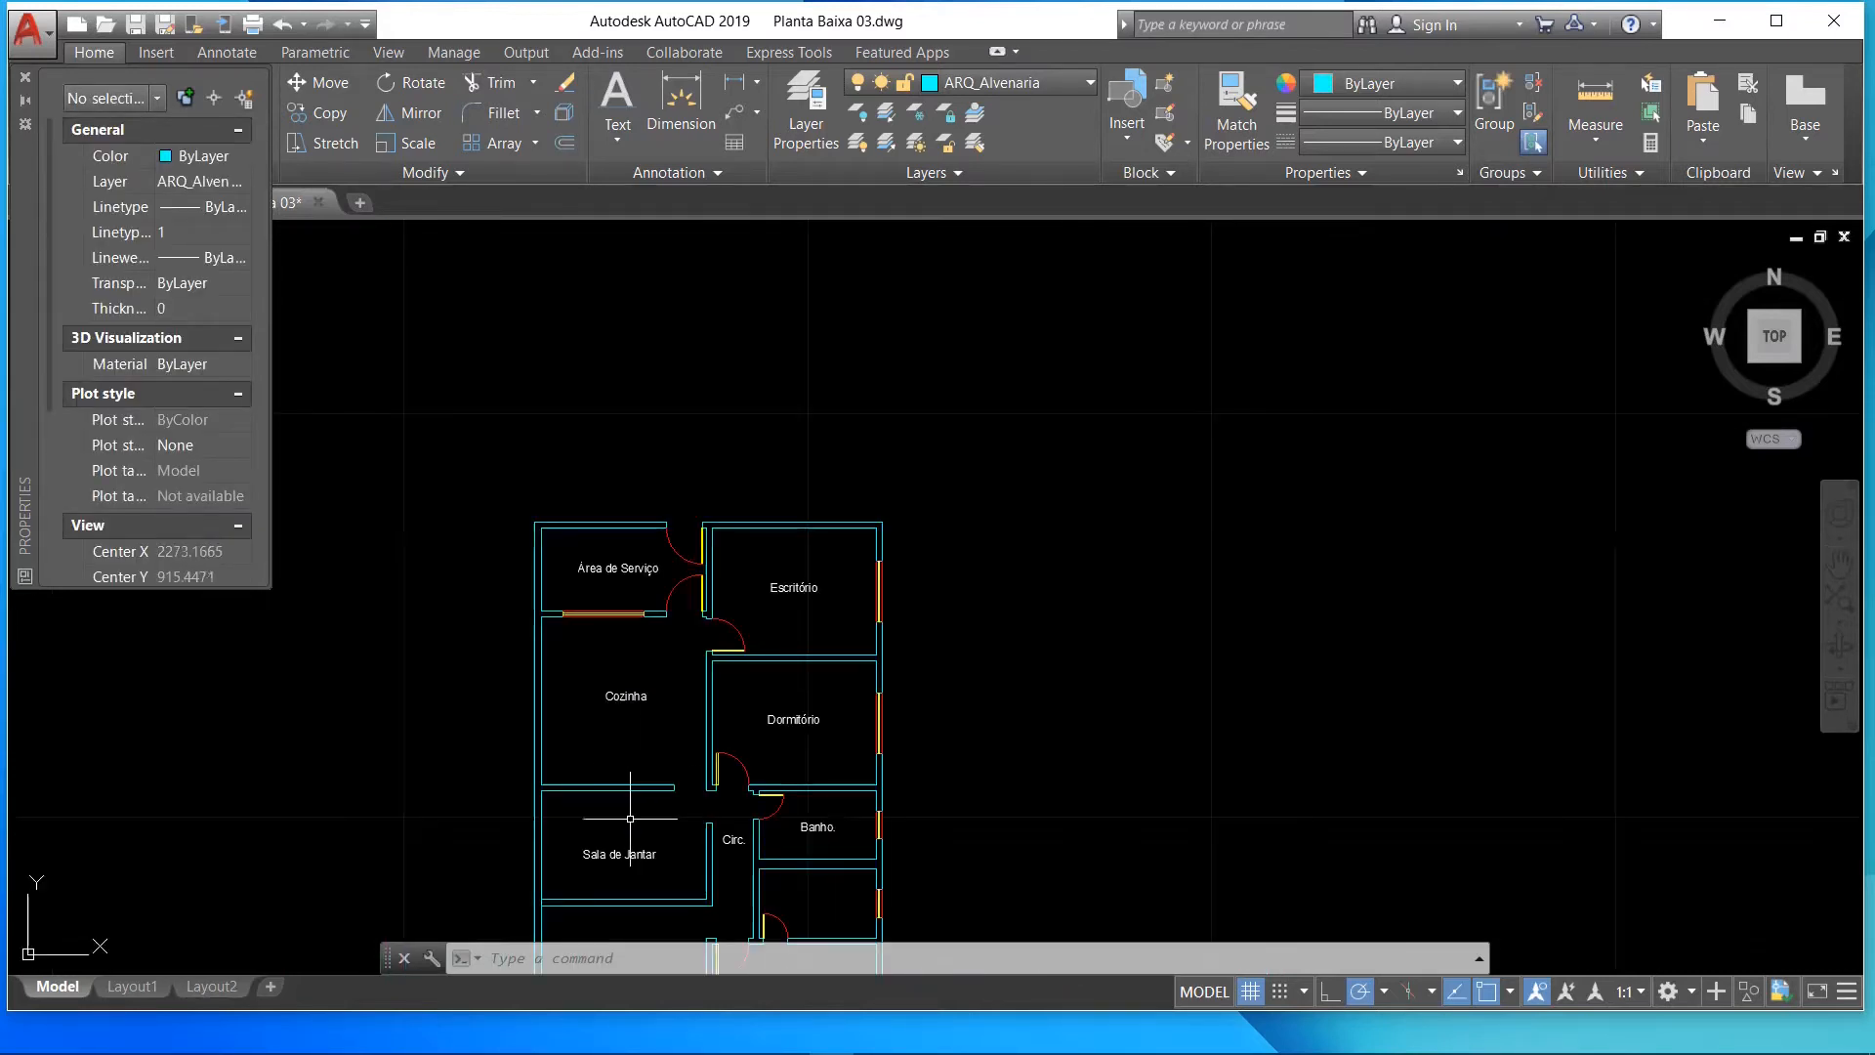
# - Draw a diagonal line across the Cozinha from its upper-left inner corner to its lower-right inner corner
pyautogui.scroll(4, 625, 800)
pyautogui.scroll(-2, 586, 406)
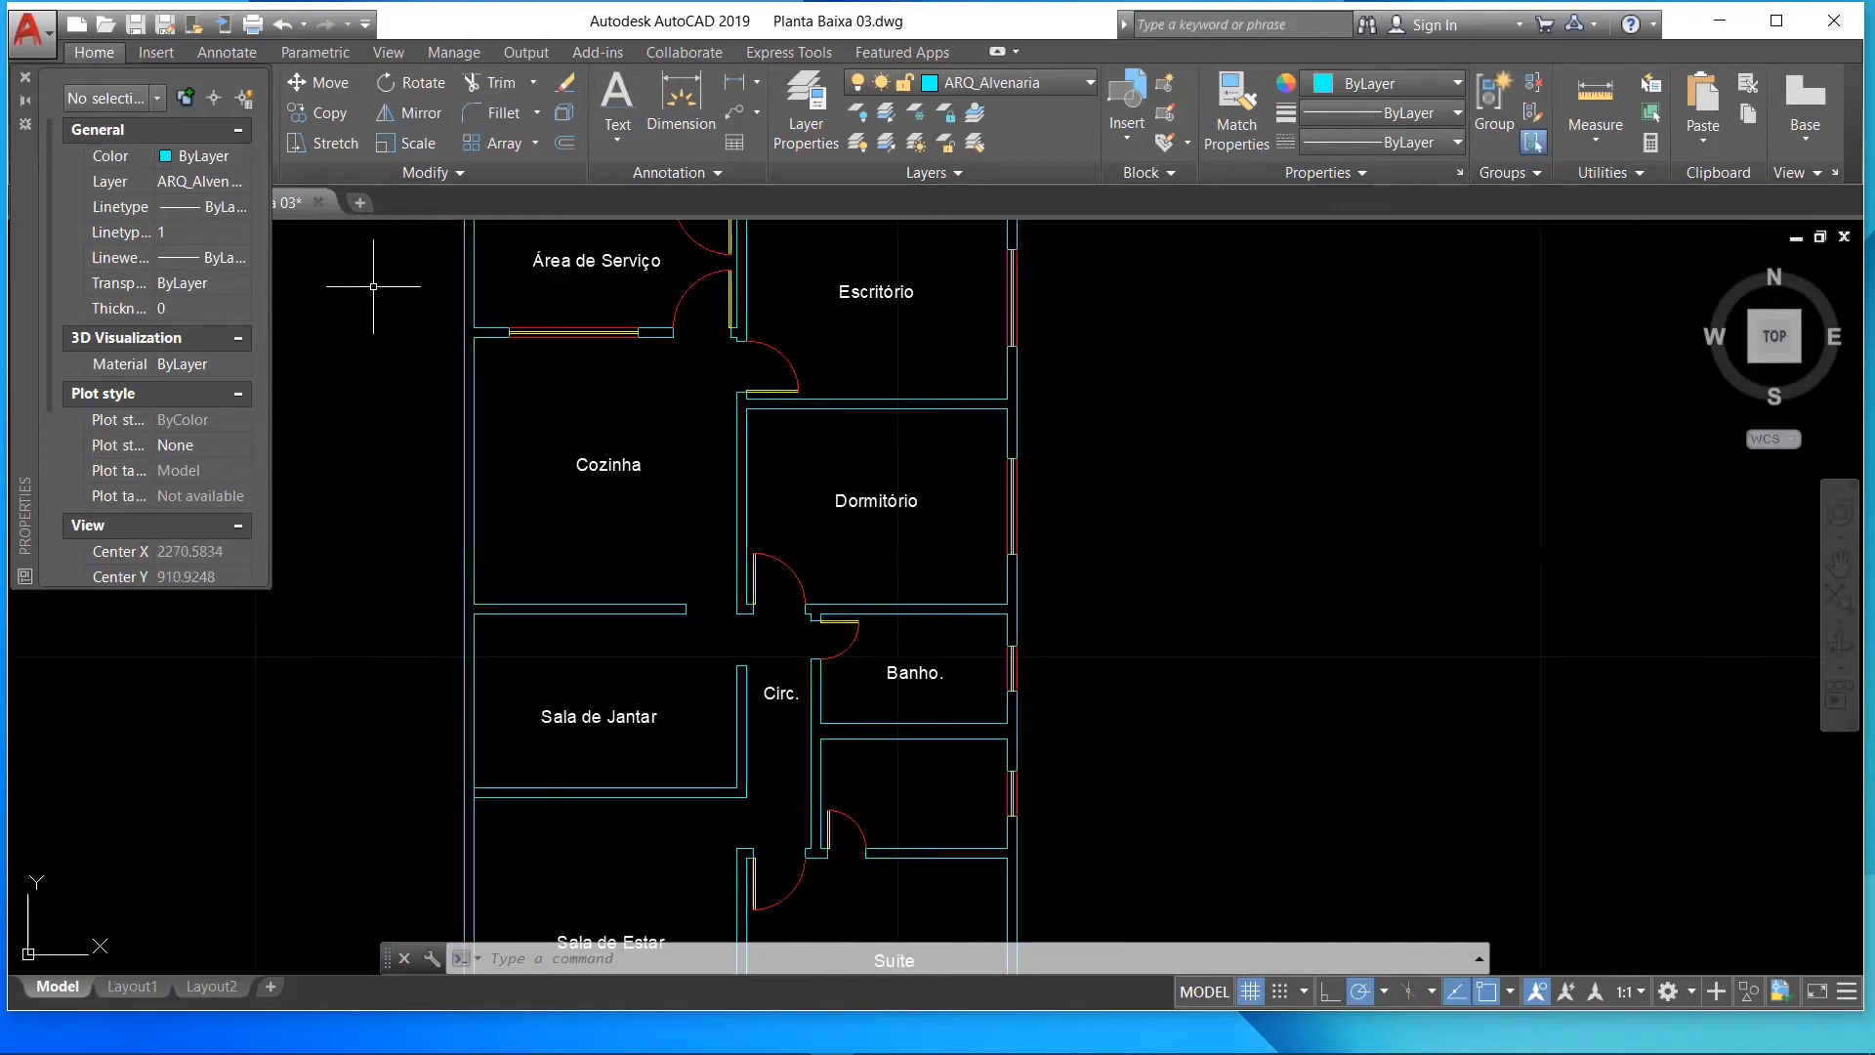
pyautogui.write('l')
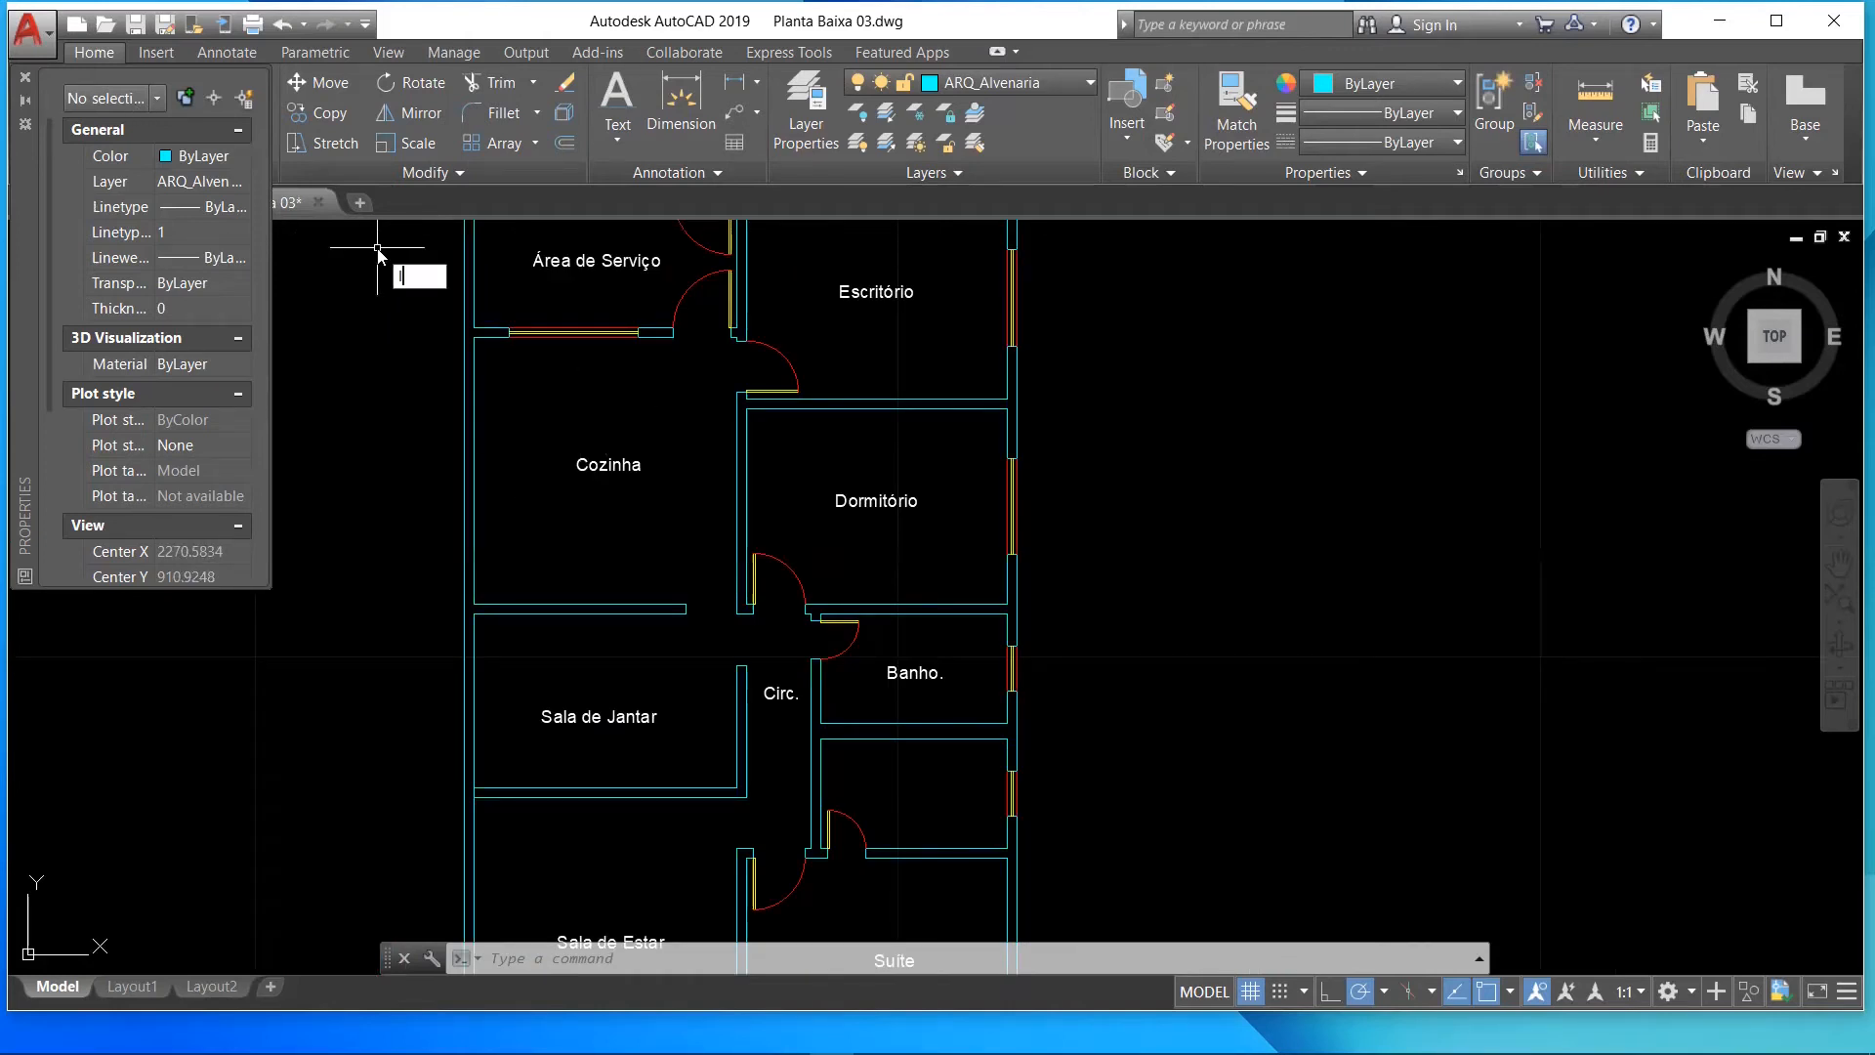
pyautogui.press('Return')
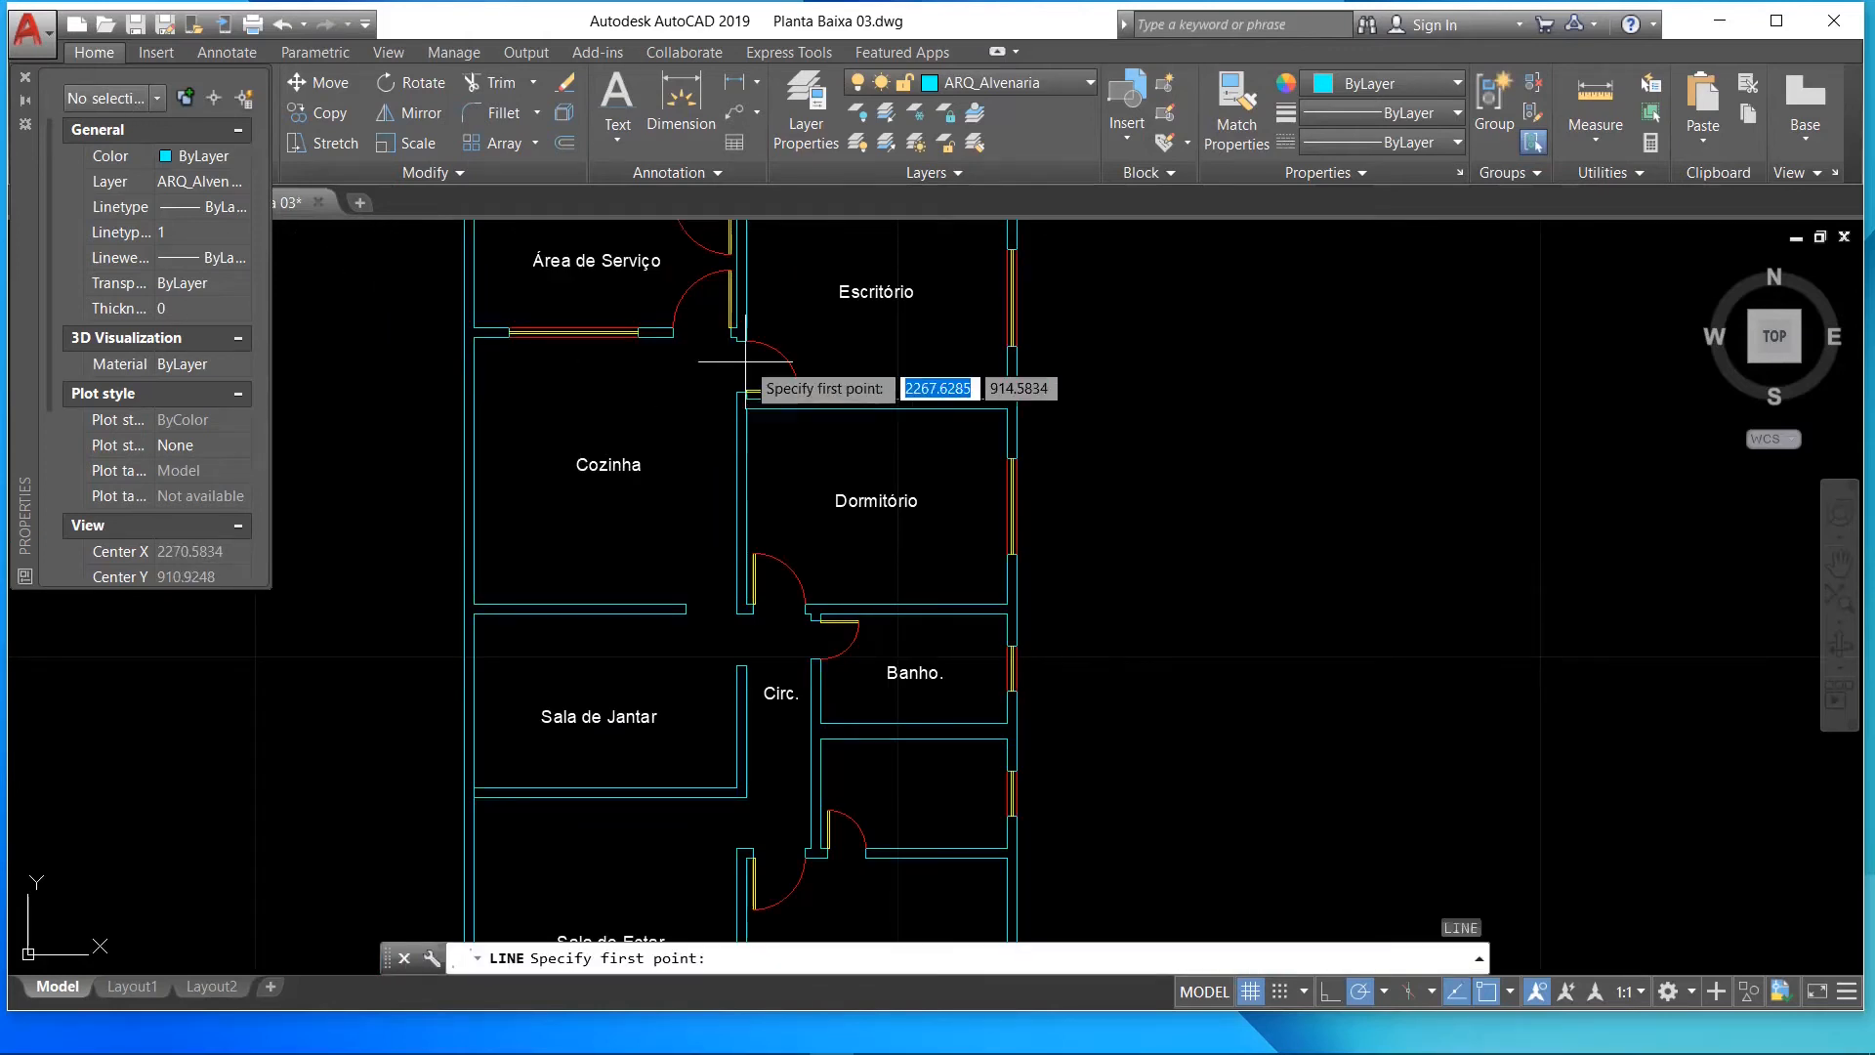
pyautogui.click(473, 334)
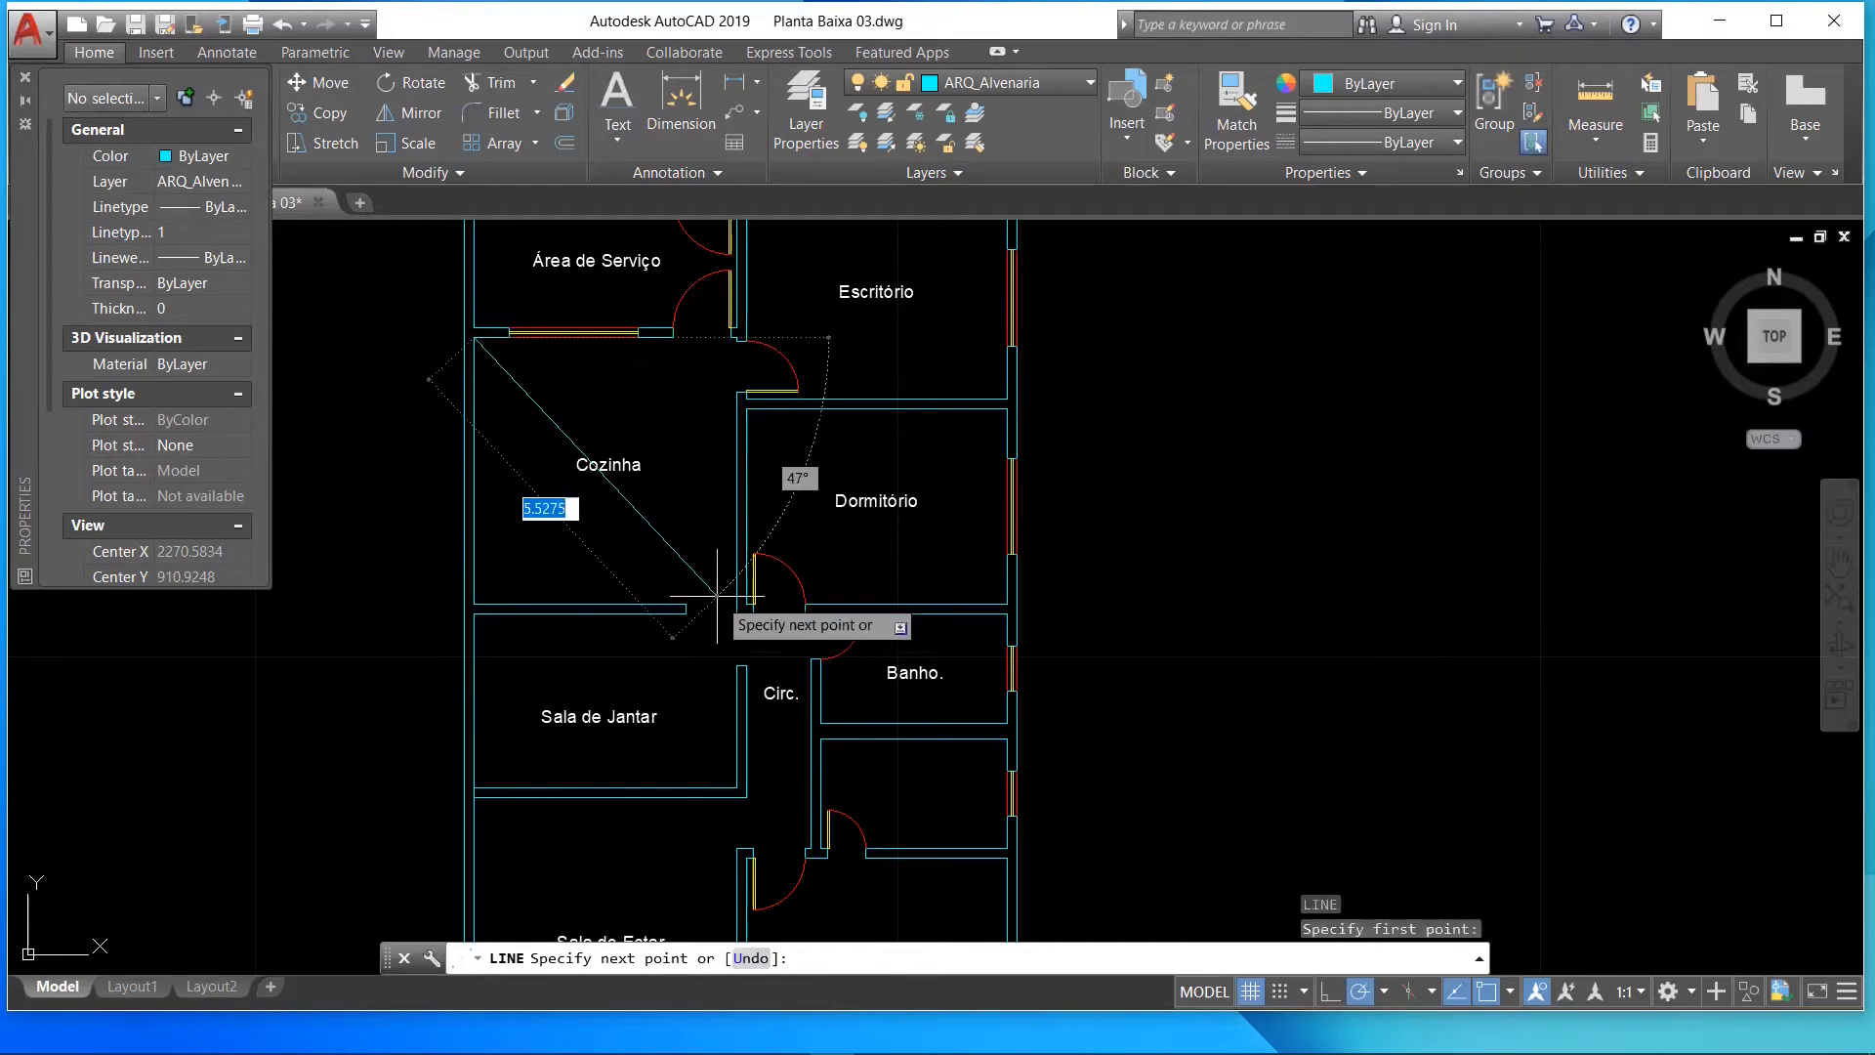
pyautogui.scroll(3, 723, 598)
pyautogui.scroll(-3, 762, 642)
pyautogui.scroll(3, 755, 589)
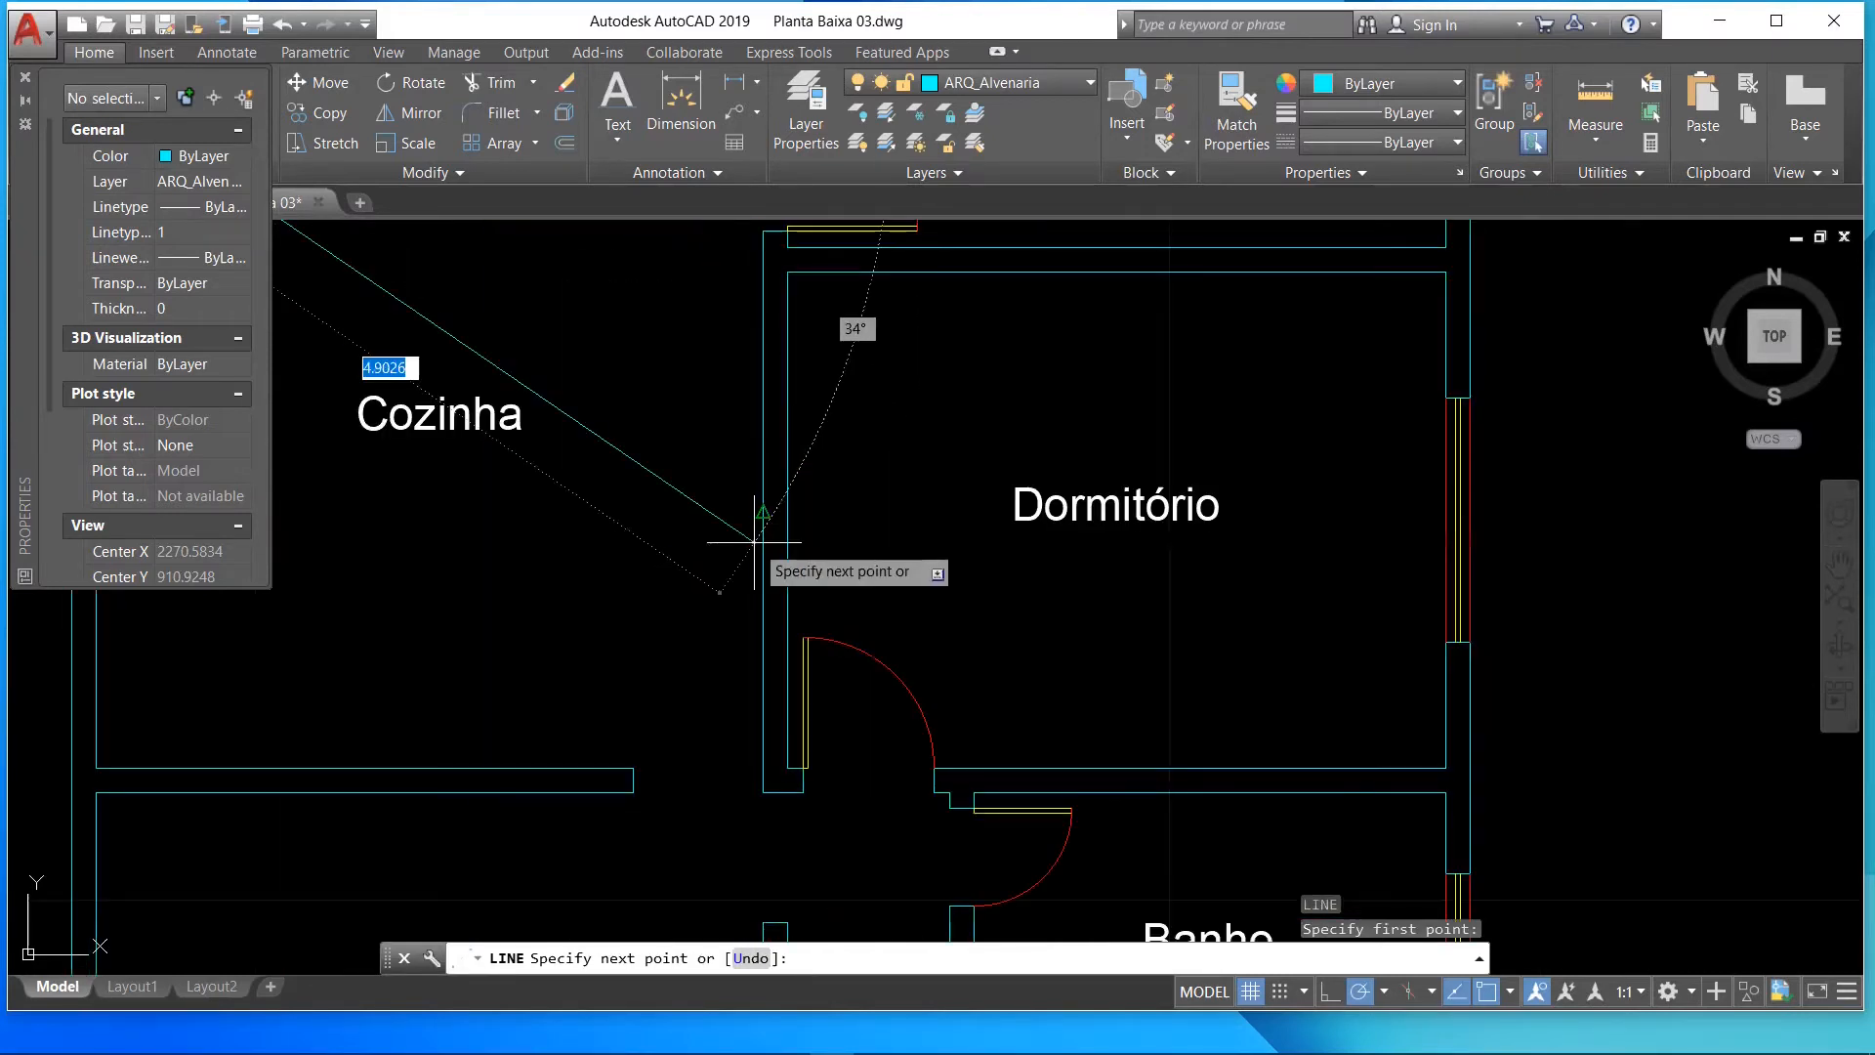
pyautogui.scroll(-2, 766, 586)
pyautogui.scroll(2, 757, 673)
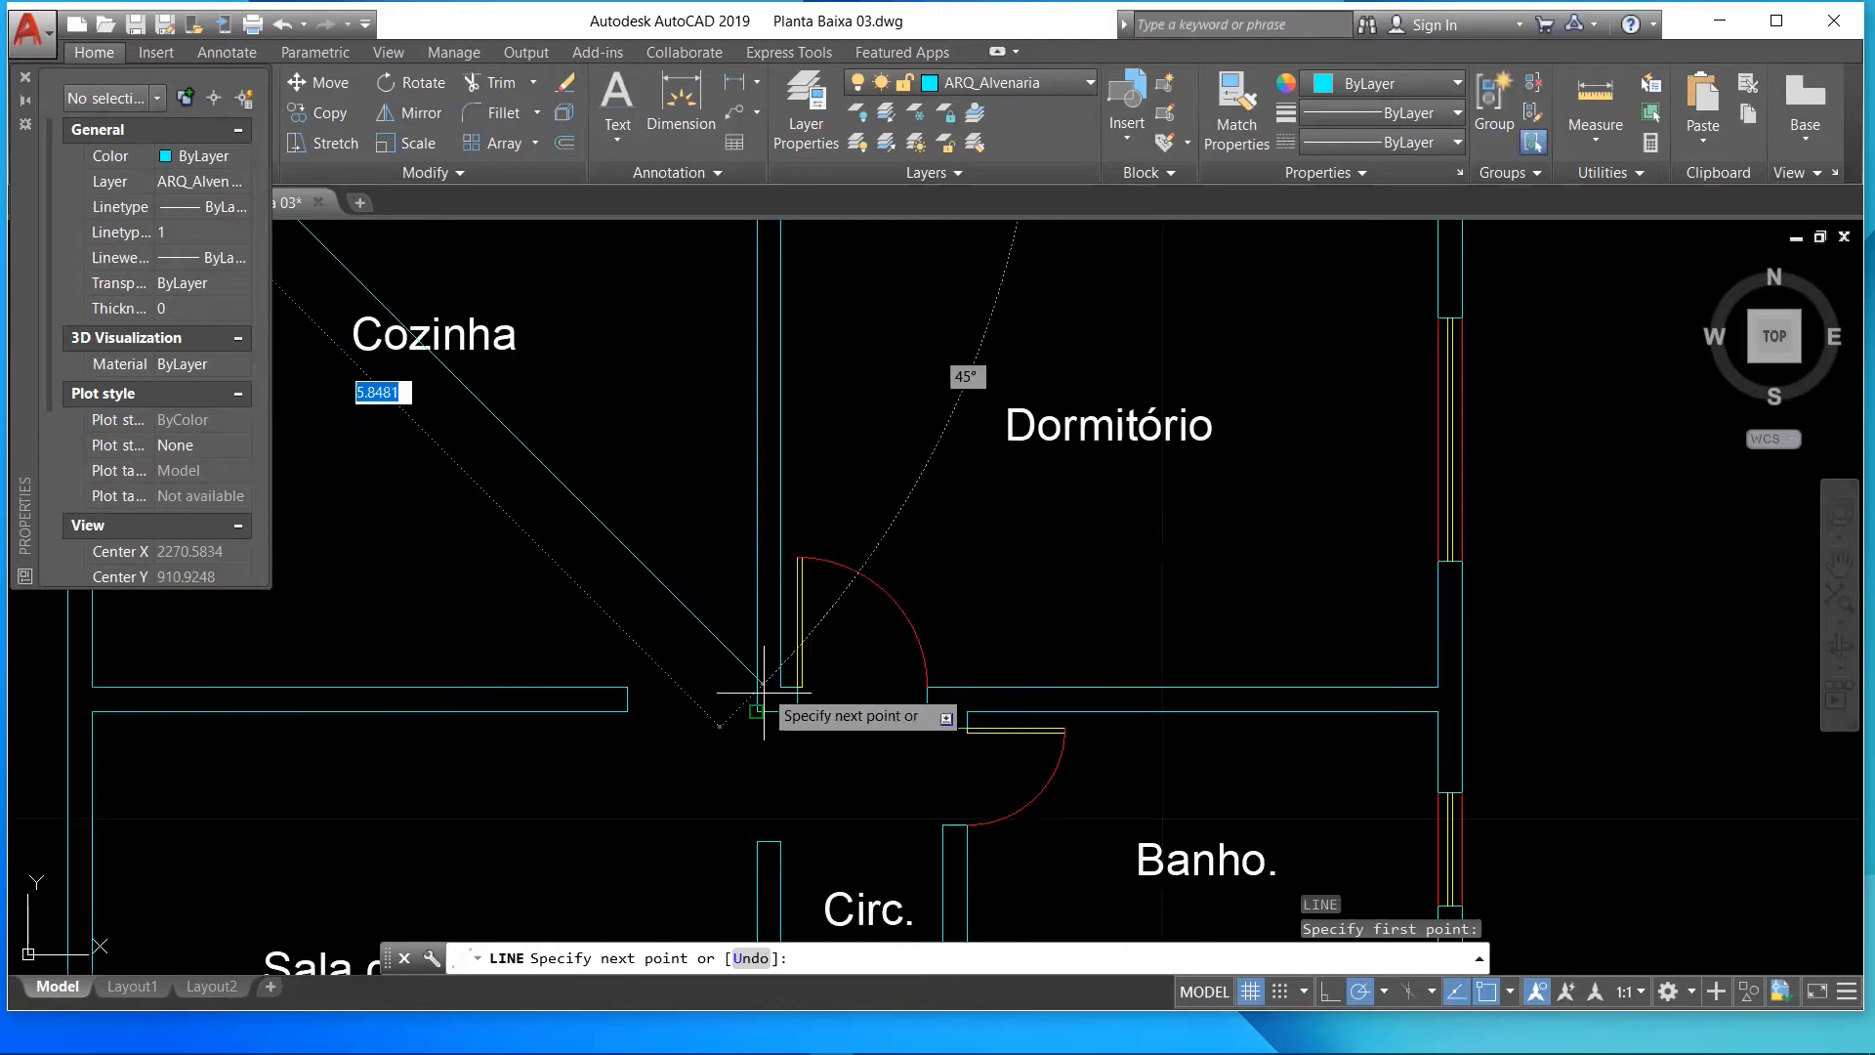
pyautogui.scroll(4, 781, 693)
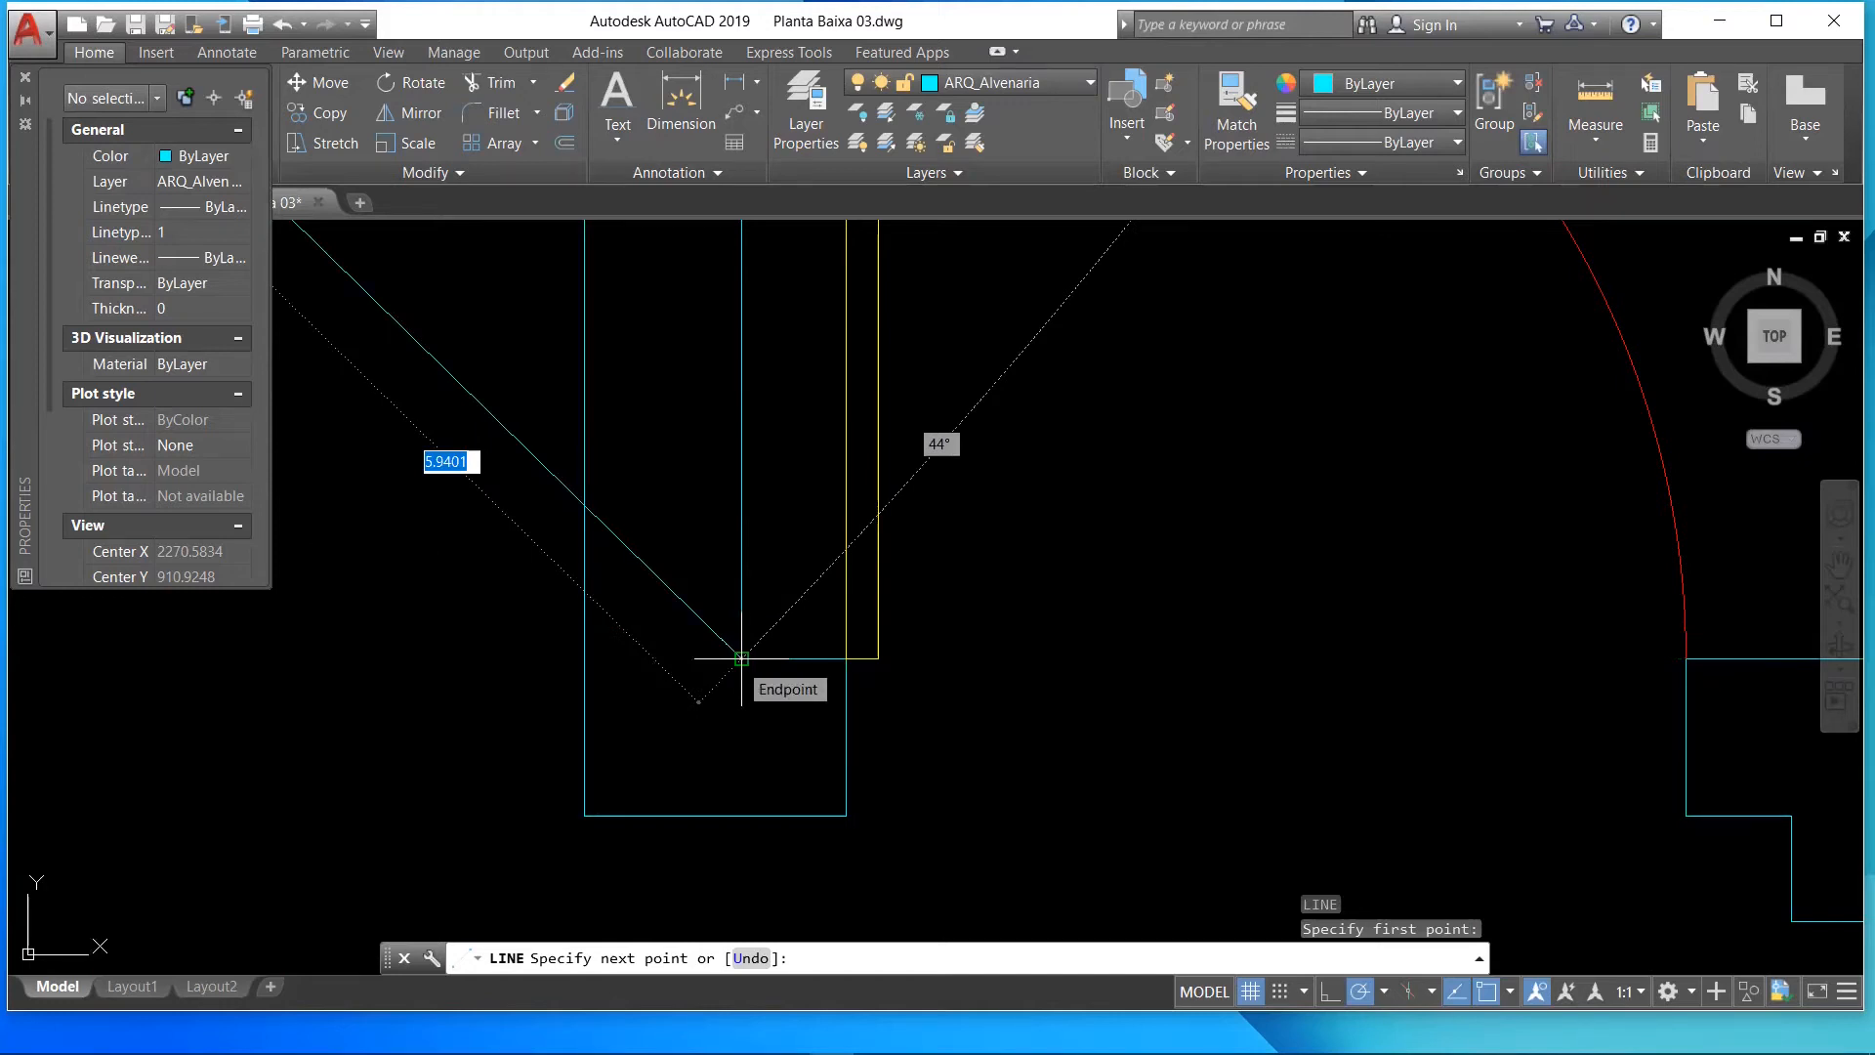
pyautogui.click(585, 658)
pyautogui.scroll(-3, 585, 658)
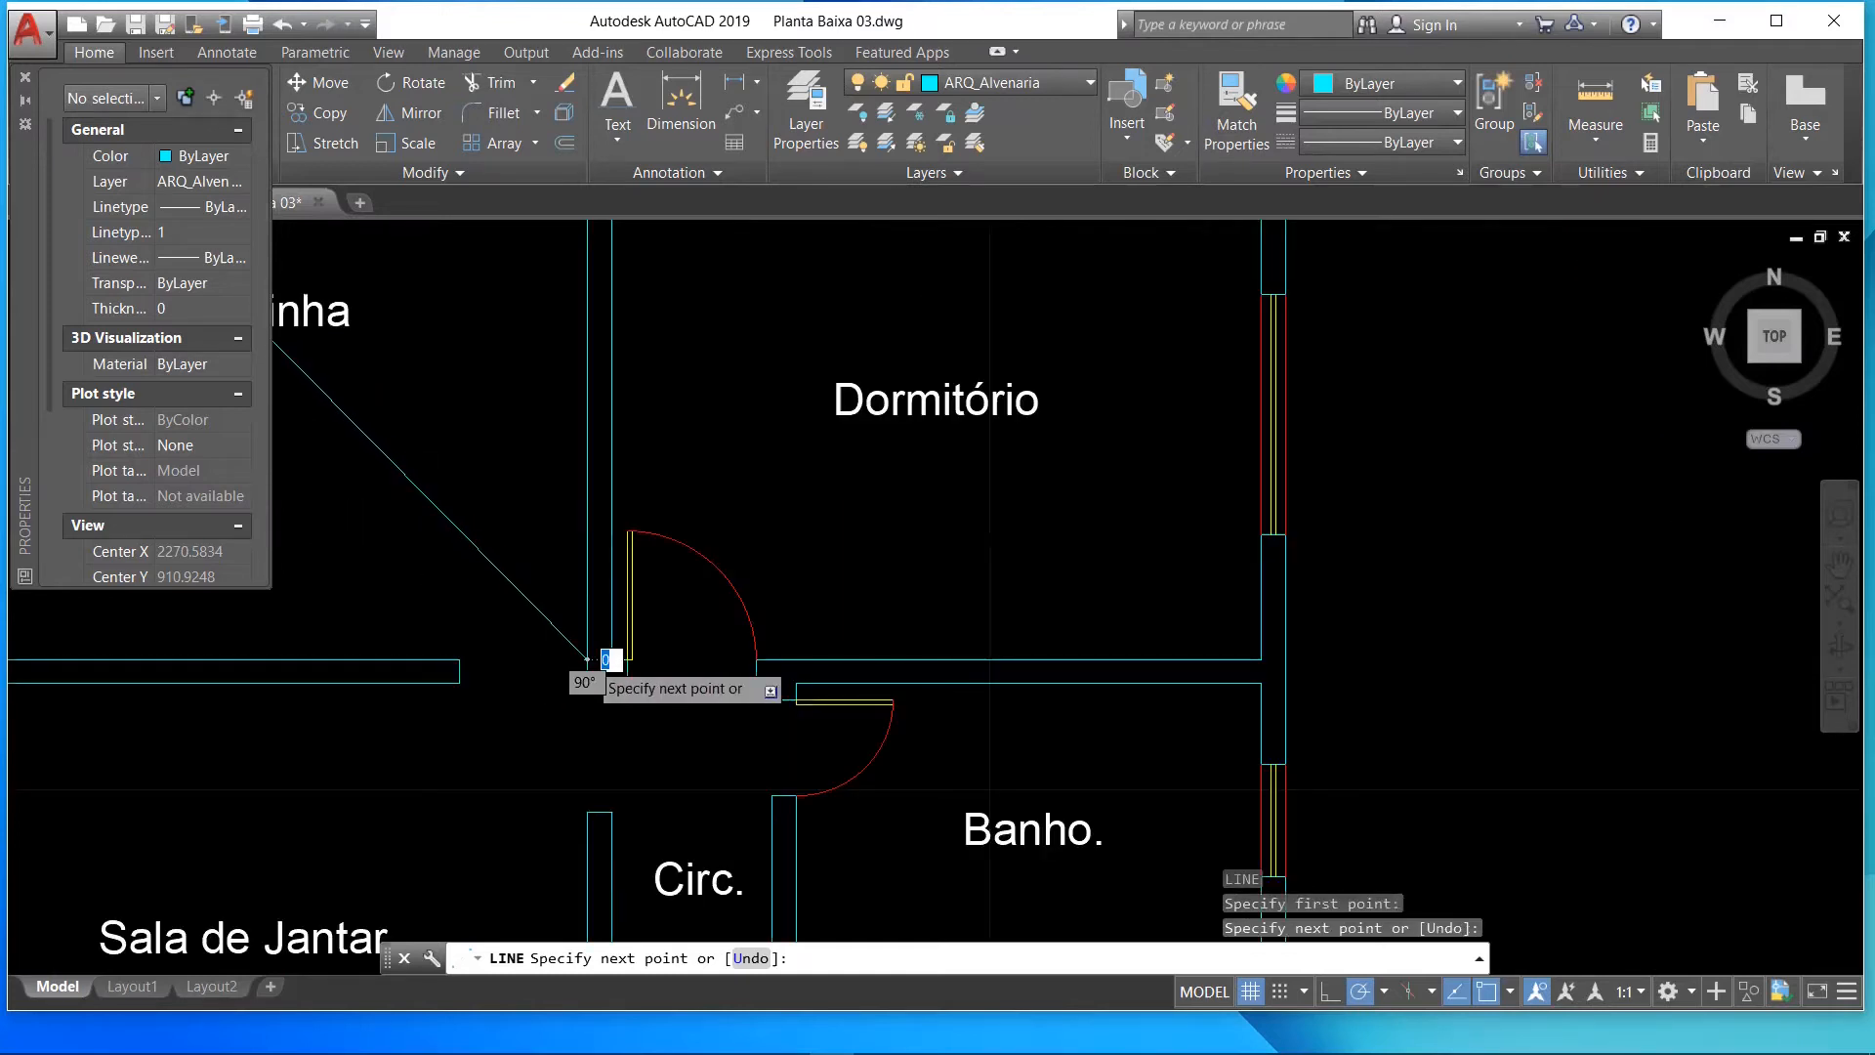
pyautogui.scroll(-5, 585, 658)
pyautogui.press('Escape')
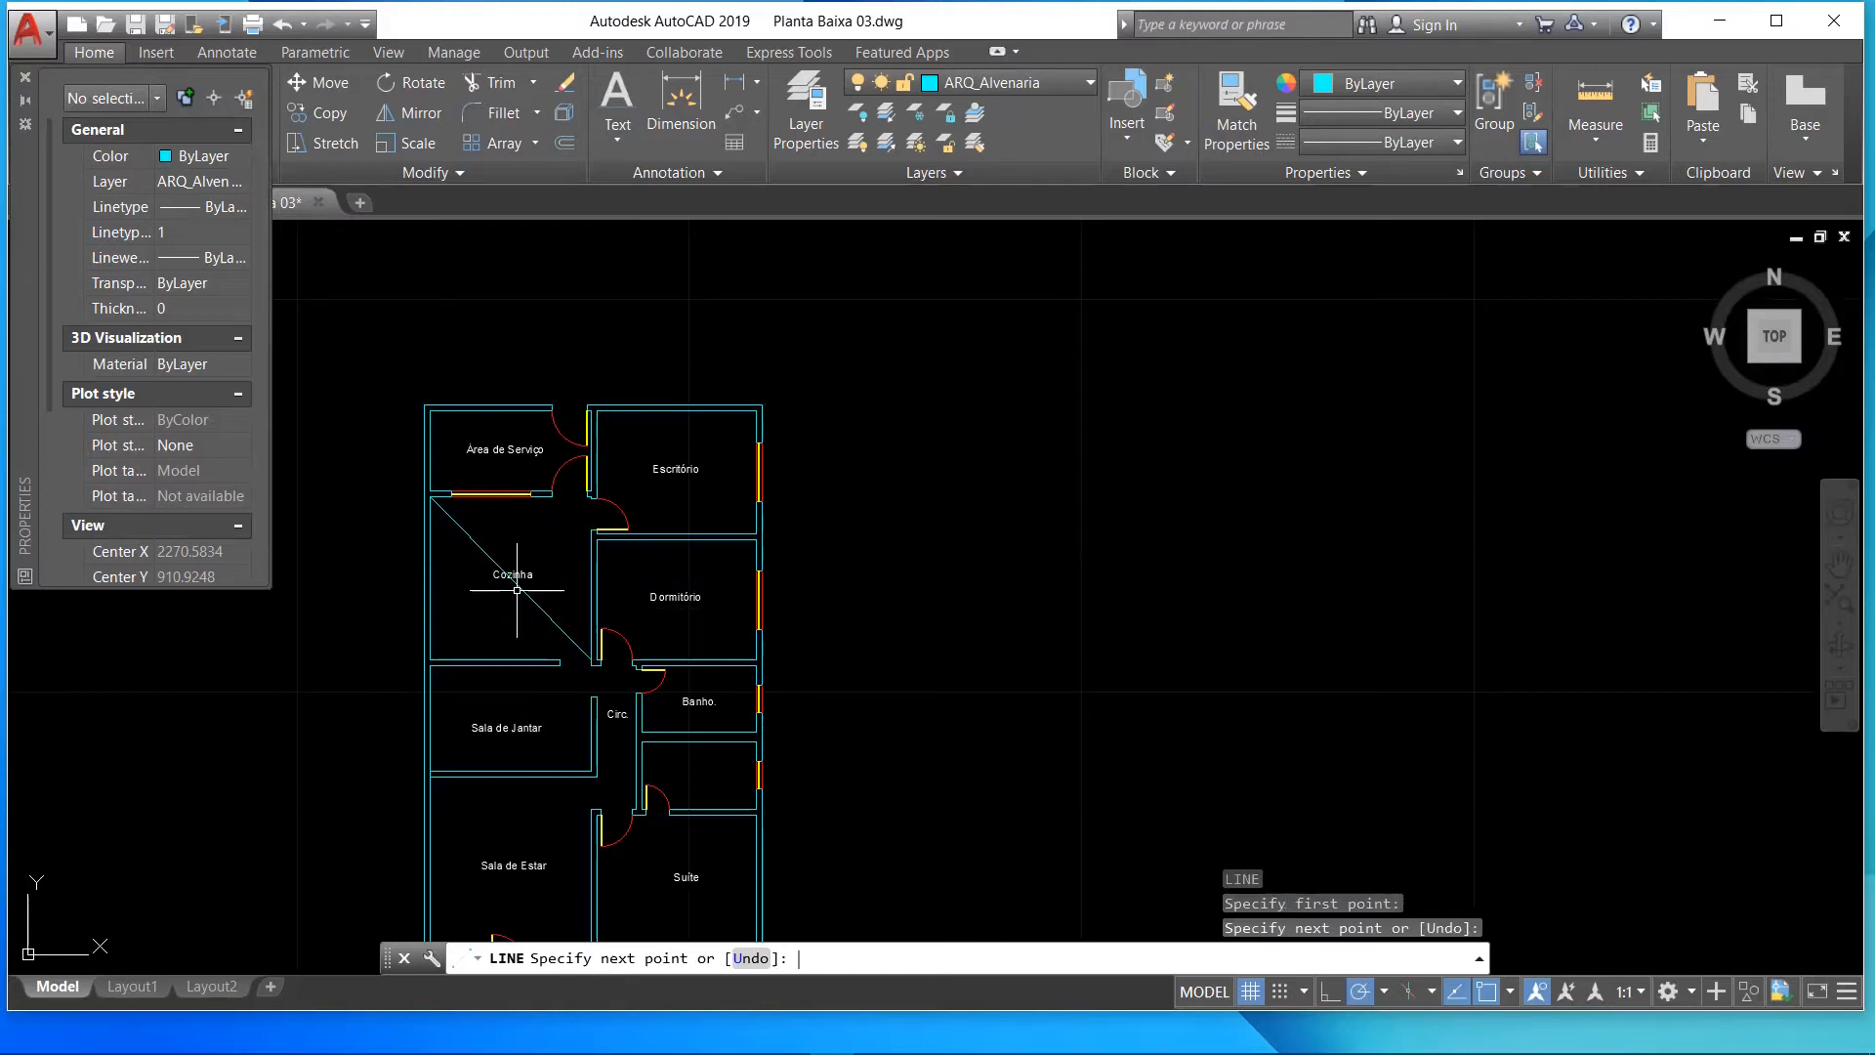
pyautogui.scroll(2, 516, 590)
pyautogui.press('Return')
# - Set the "Cozinha" label's justification to Center
pyautogui.scroll(4, 504, 565)
pyautogui.click(544, 603)
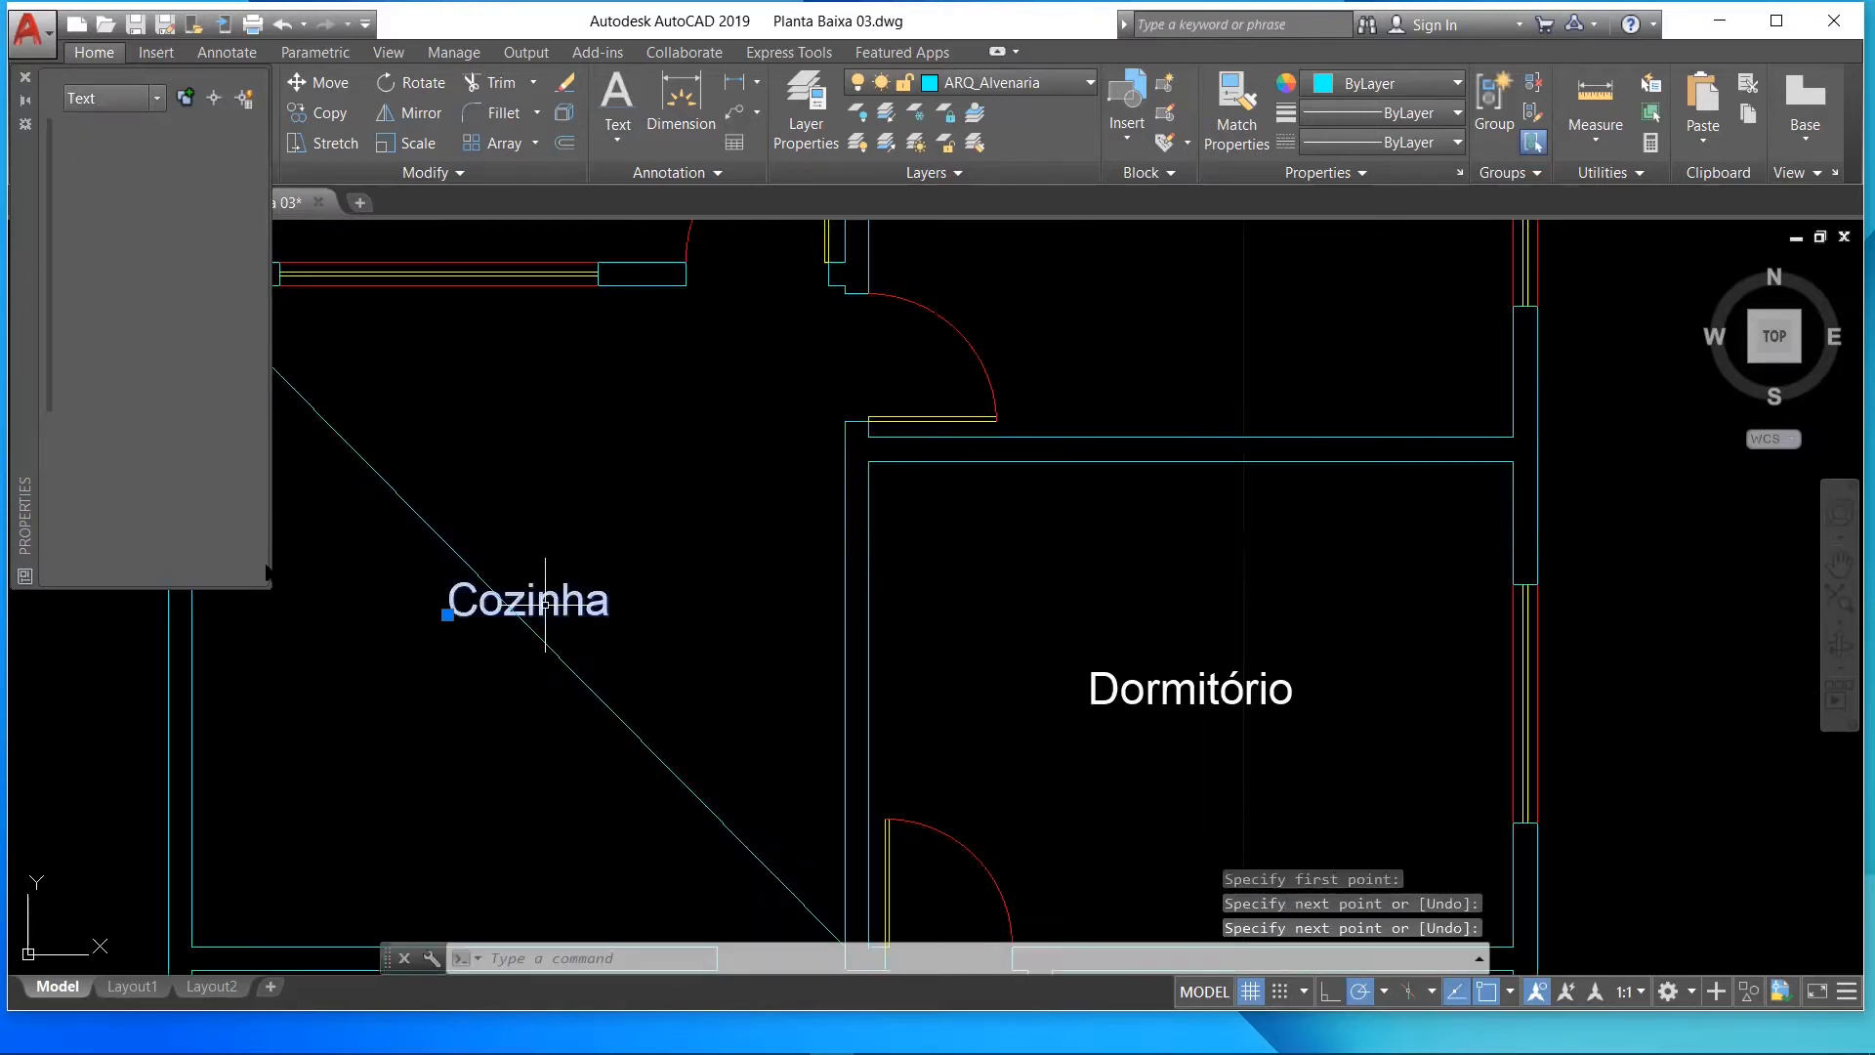
pyautogui.click(181, 549)
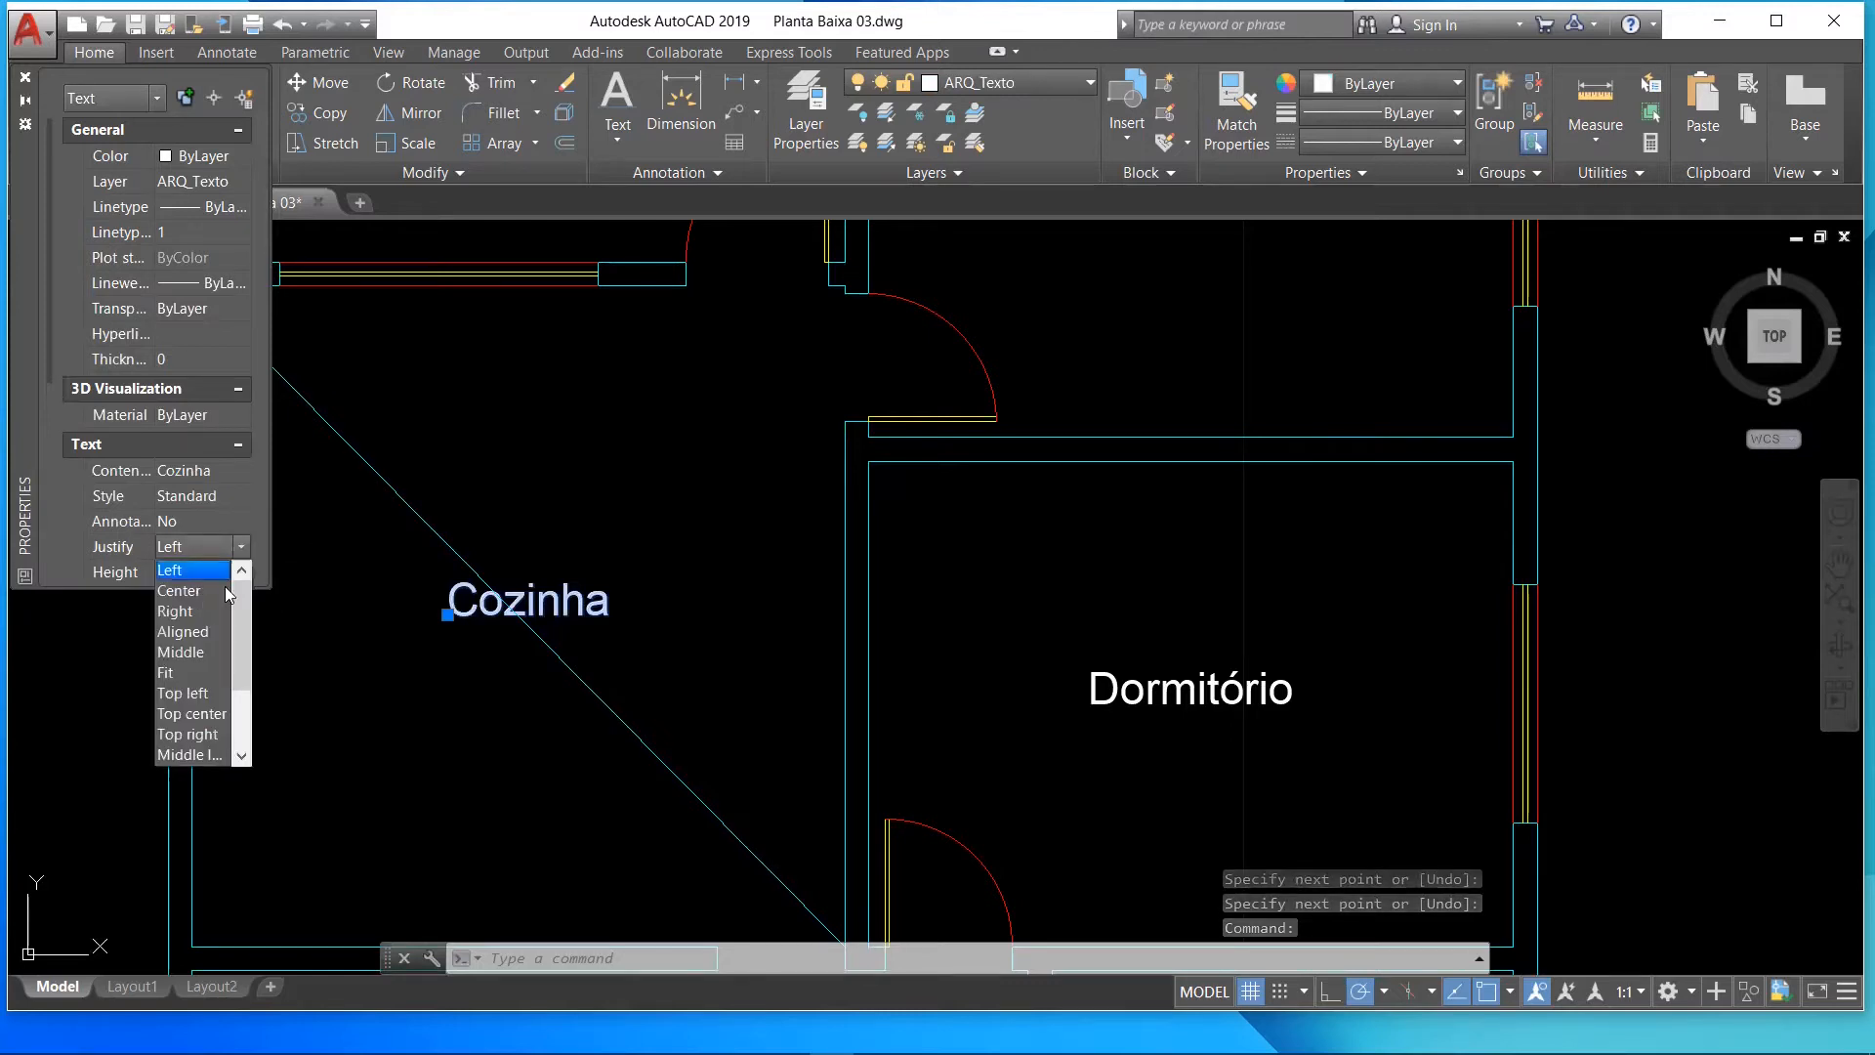
pyautogui.click(196, 592)
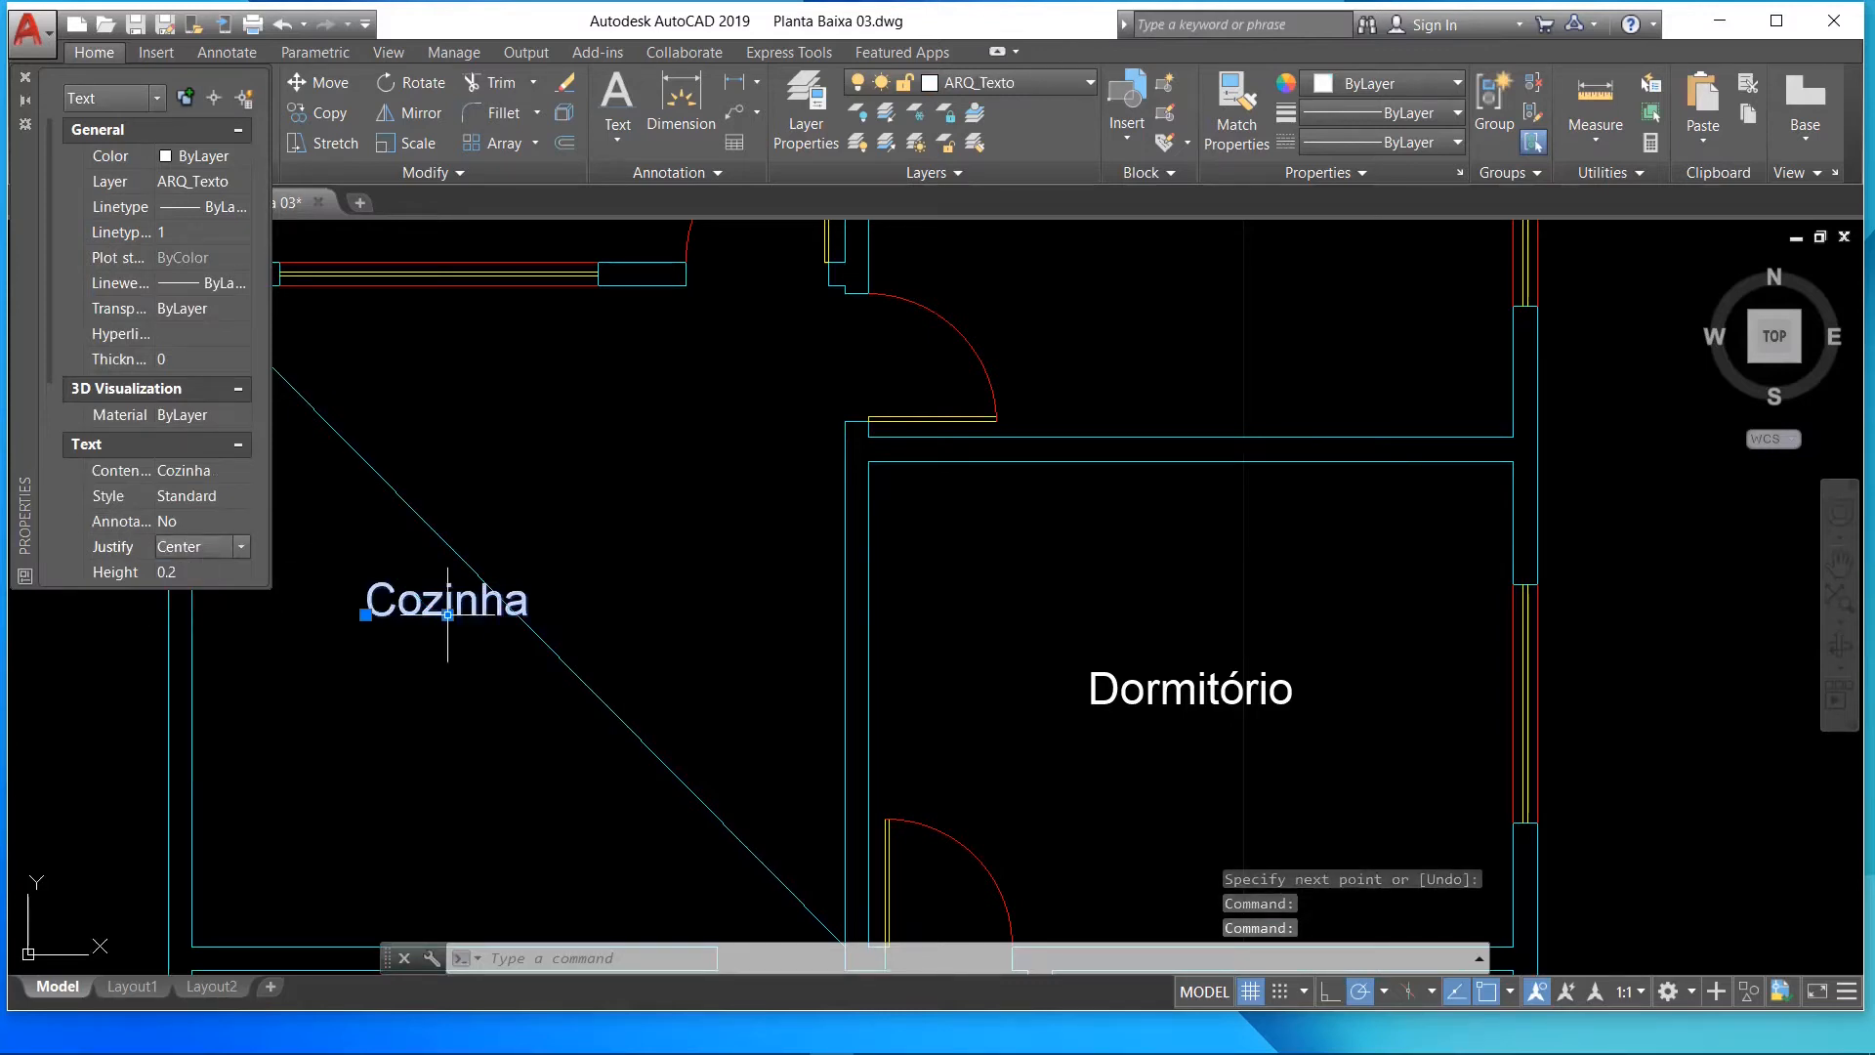
# - Move the "Cozinha" label by its center point horizontally onto the diagonal line and erase that diagonal
pyautogui.click(447, 614)
pyautogui.click(453, 626)
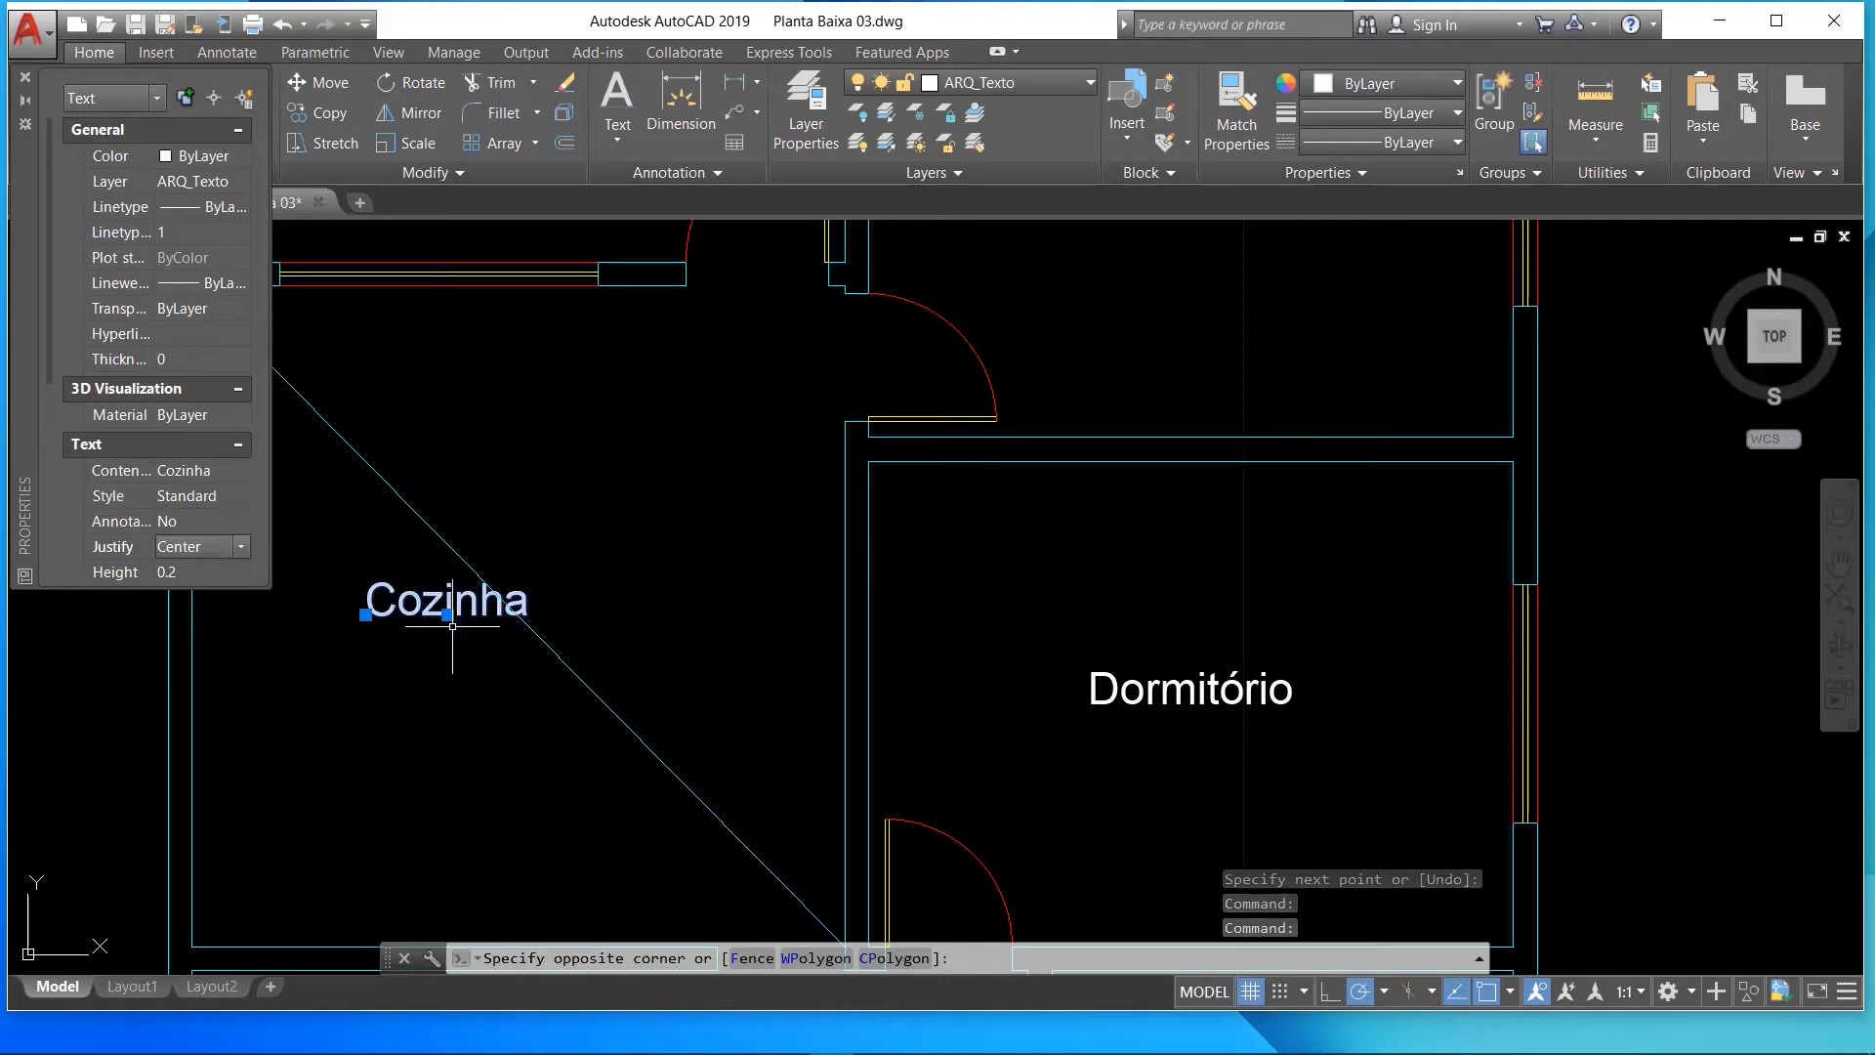
pyautogui.click(447, 613)
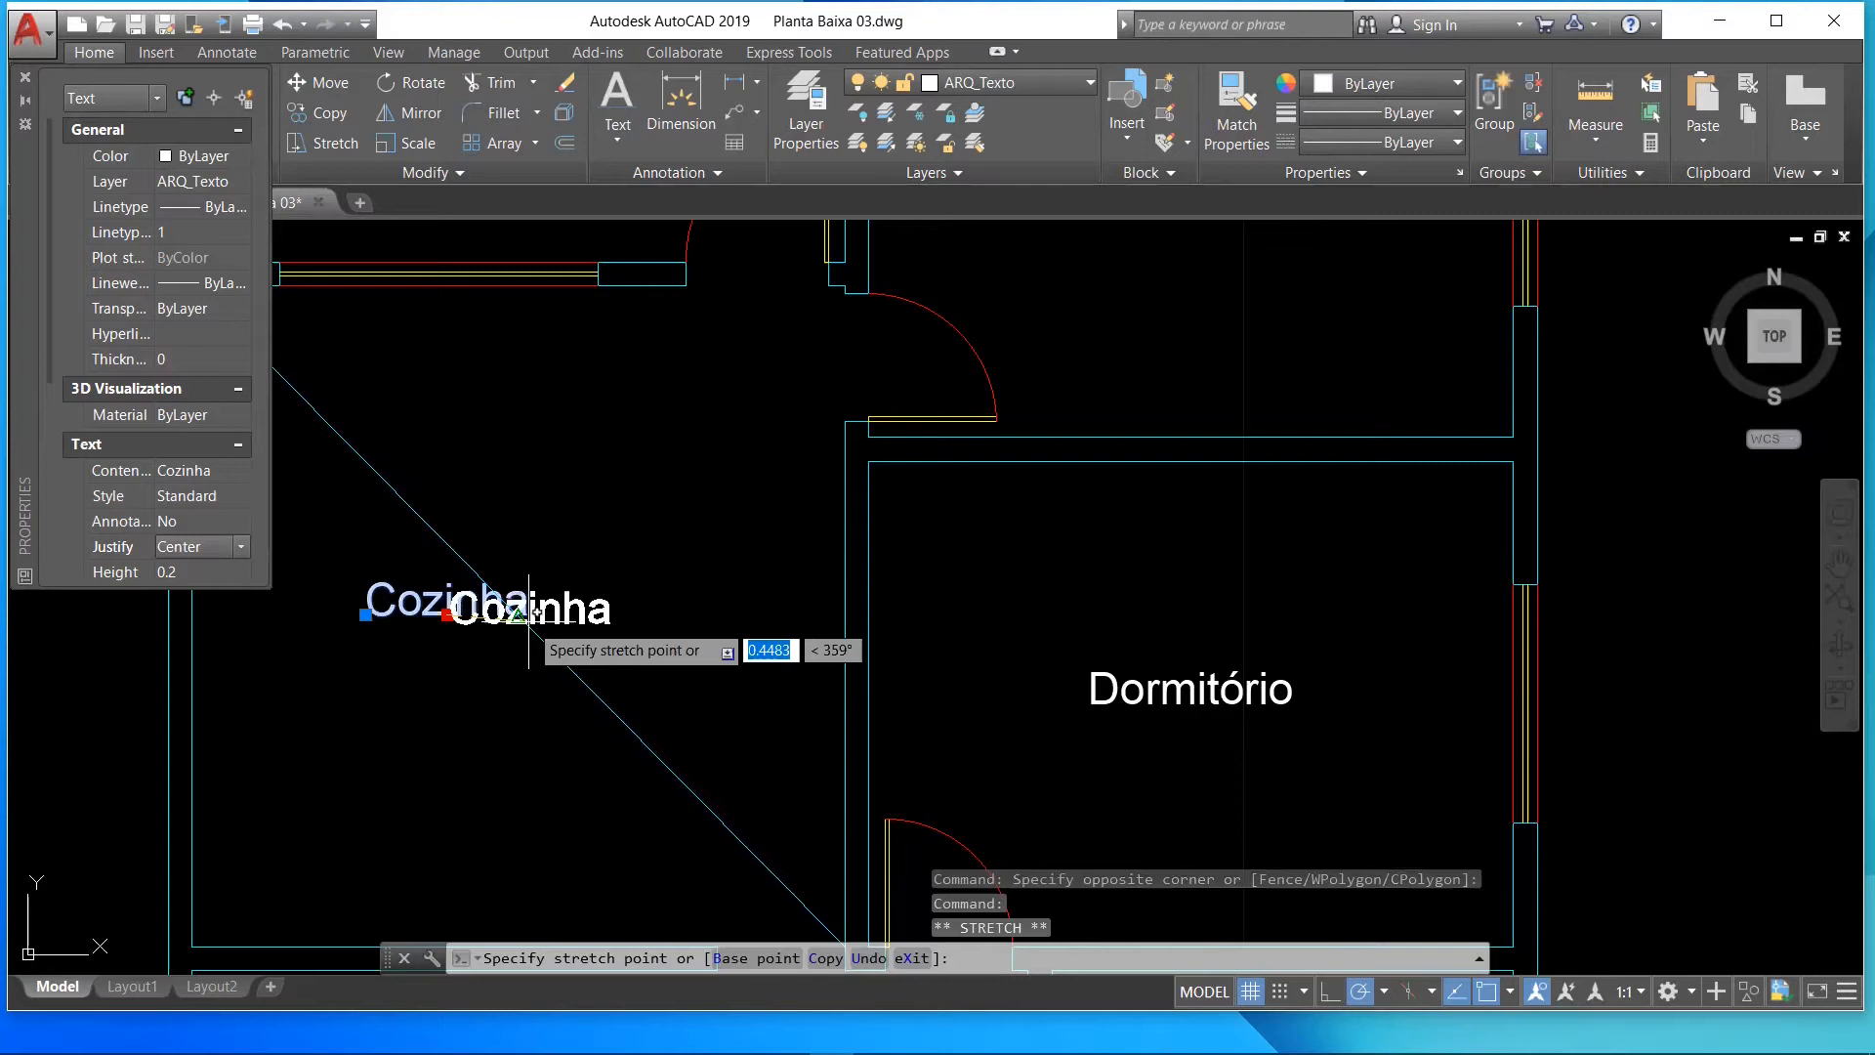
pyautogui.click(520, 613)
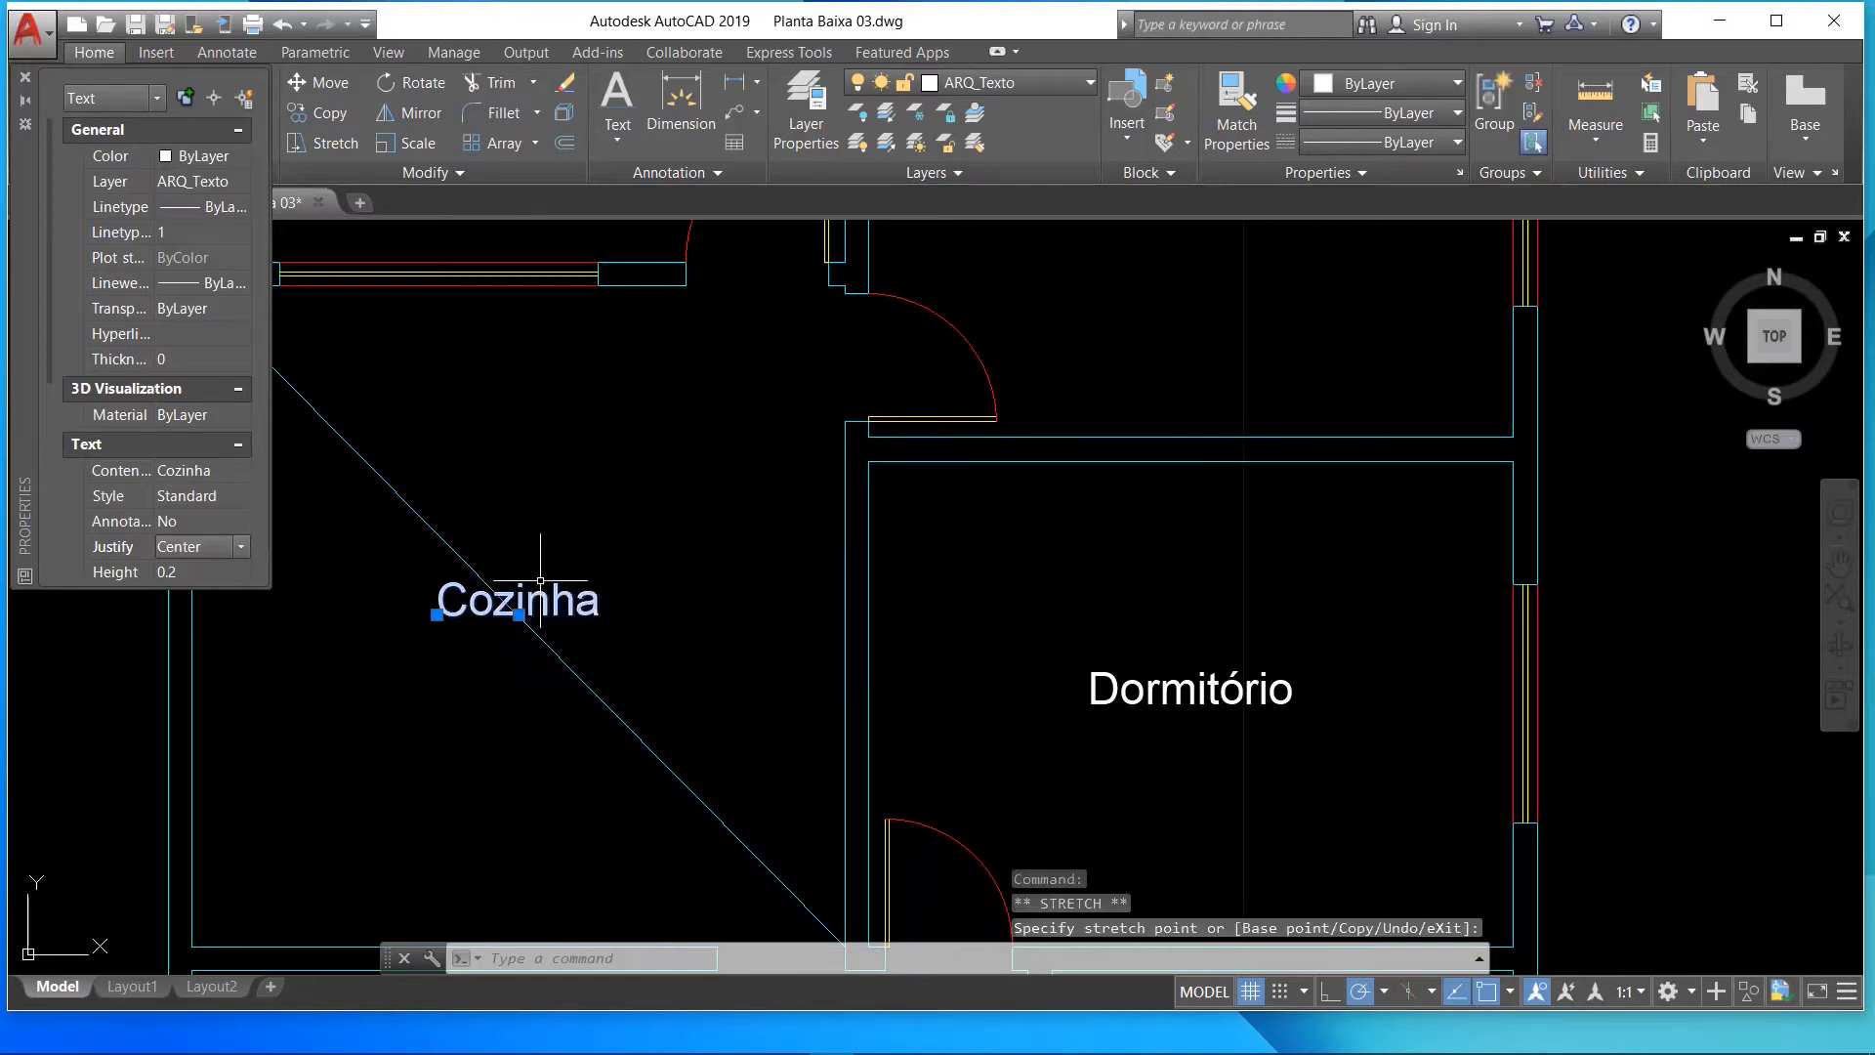
pyautogui.scroll(-4, 540, 580)
pyautogui.press('Escape')
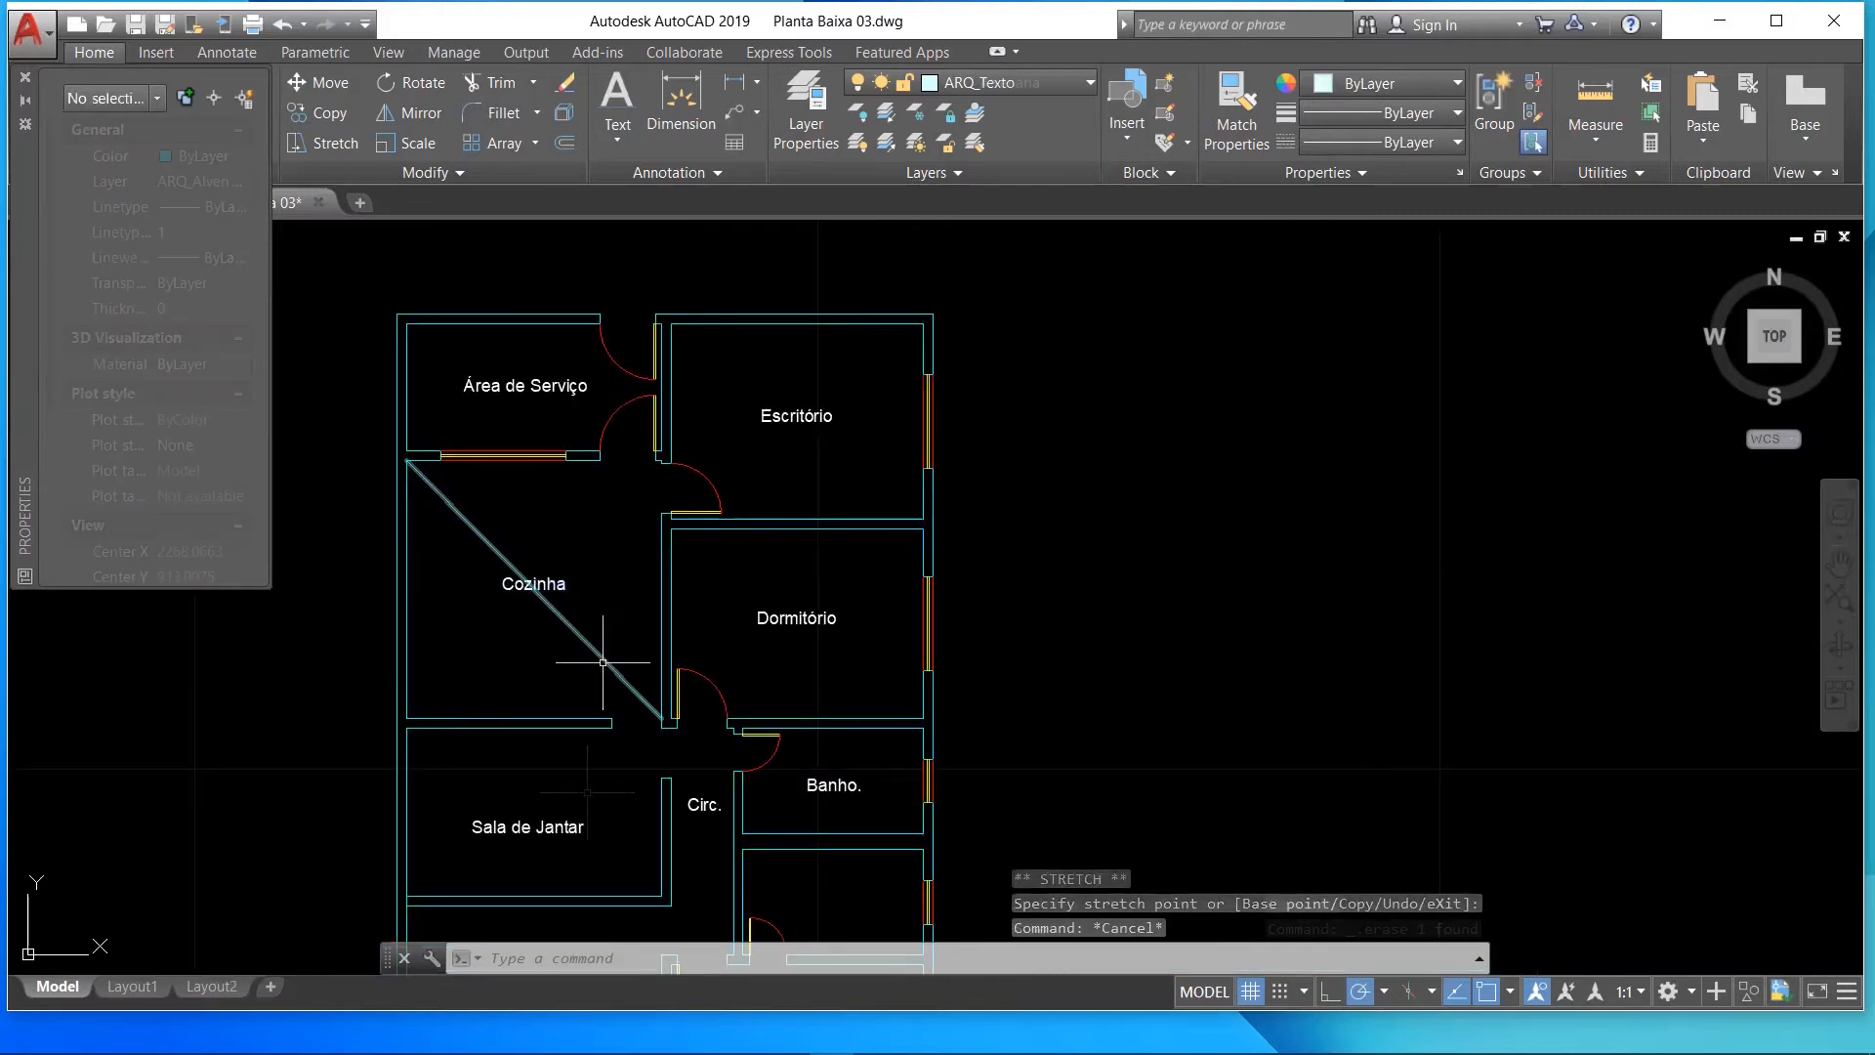
pyautogui.click(602, 660)
pyautogui.press('Delete')
pyautogui.scroll(3, 592, 625)
pyautogui.moveTo(592, 625); pyautogui.dragTo(836, 891, button='middle')
pyautogui.moveTo(764, 976); pyautogui.dragTo(693, 742, button='middle')
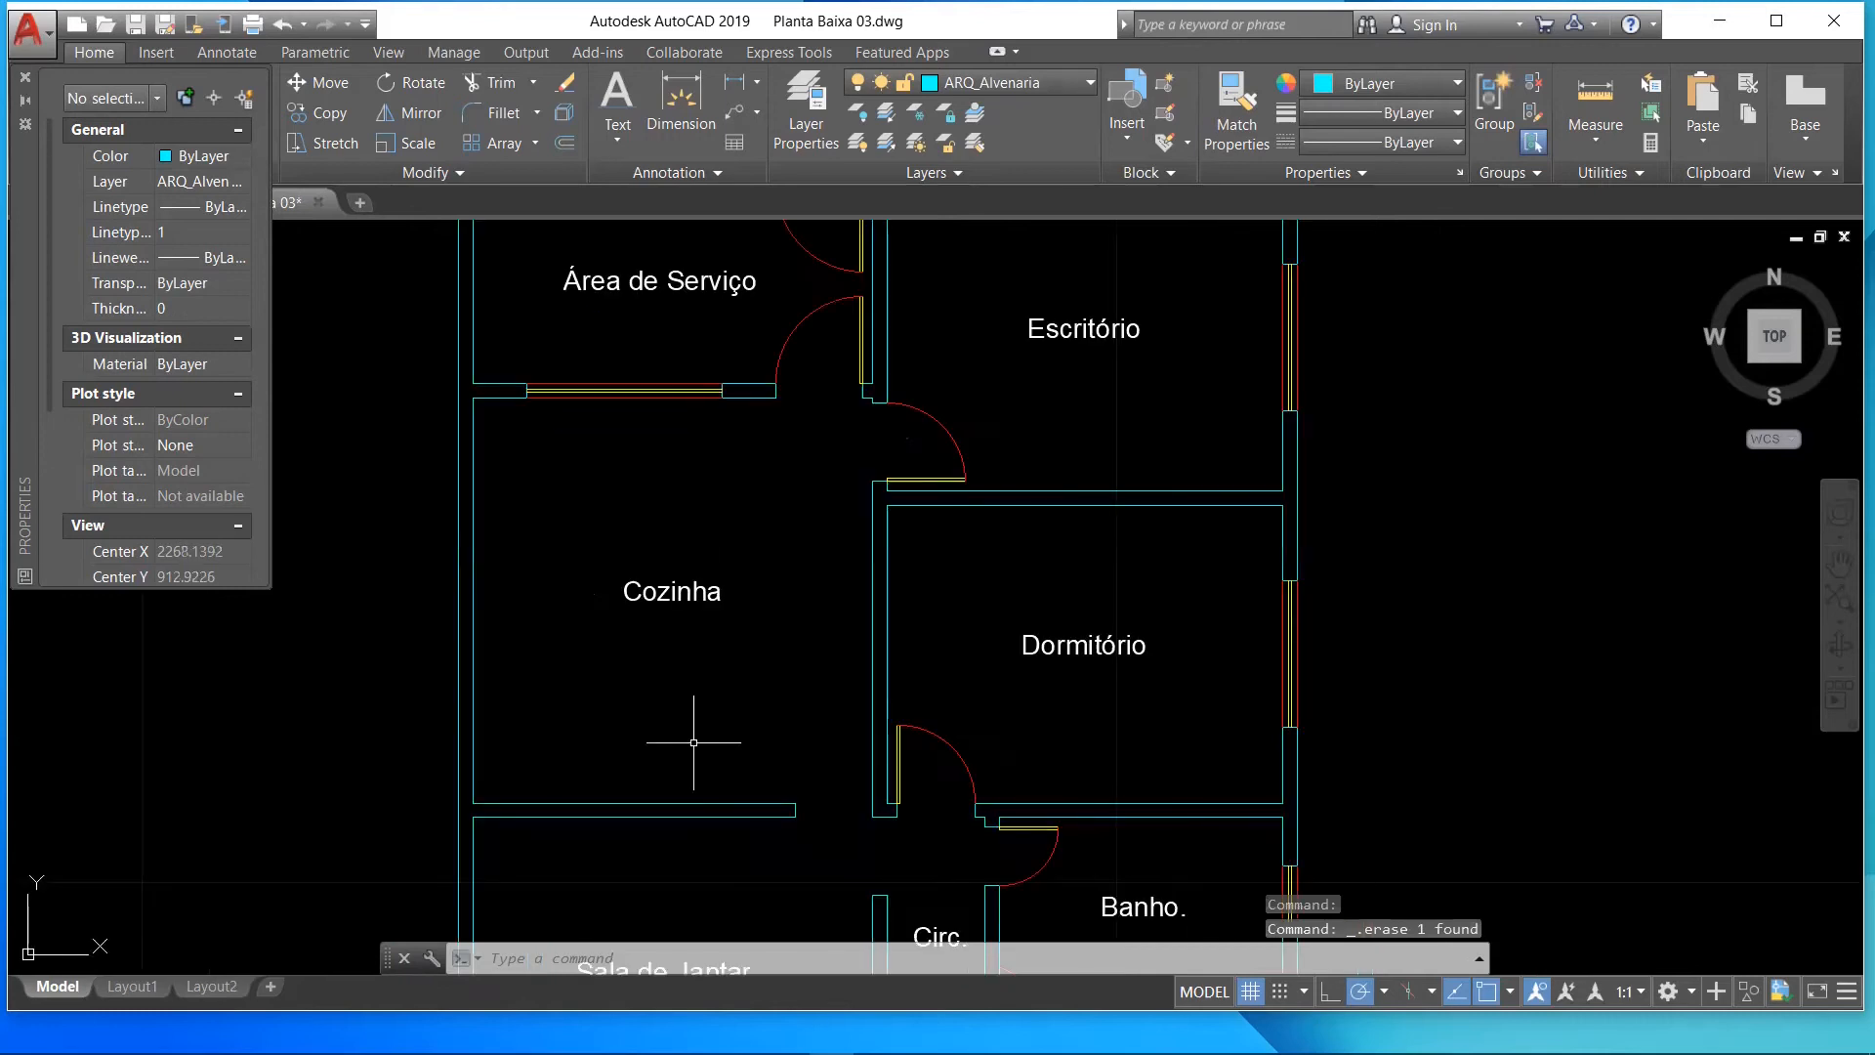
# - Trim the exterior wall's inner line where the partition between Sala de Jantar and Sala de Estar meets it
pyautogui.scroll(-4, 694, 742)
pyautogui.scroll(-2, 694, 775)
pyautogui.scroll(-2, 699, 809)
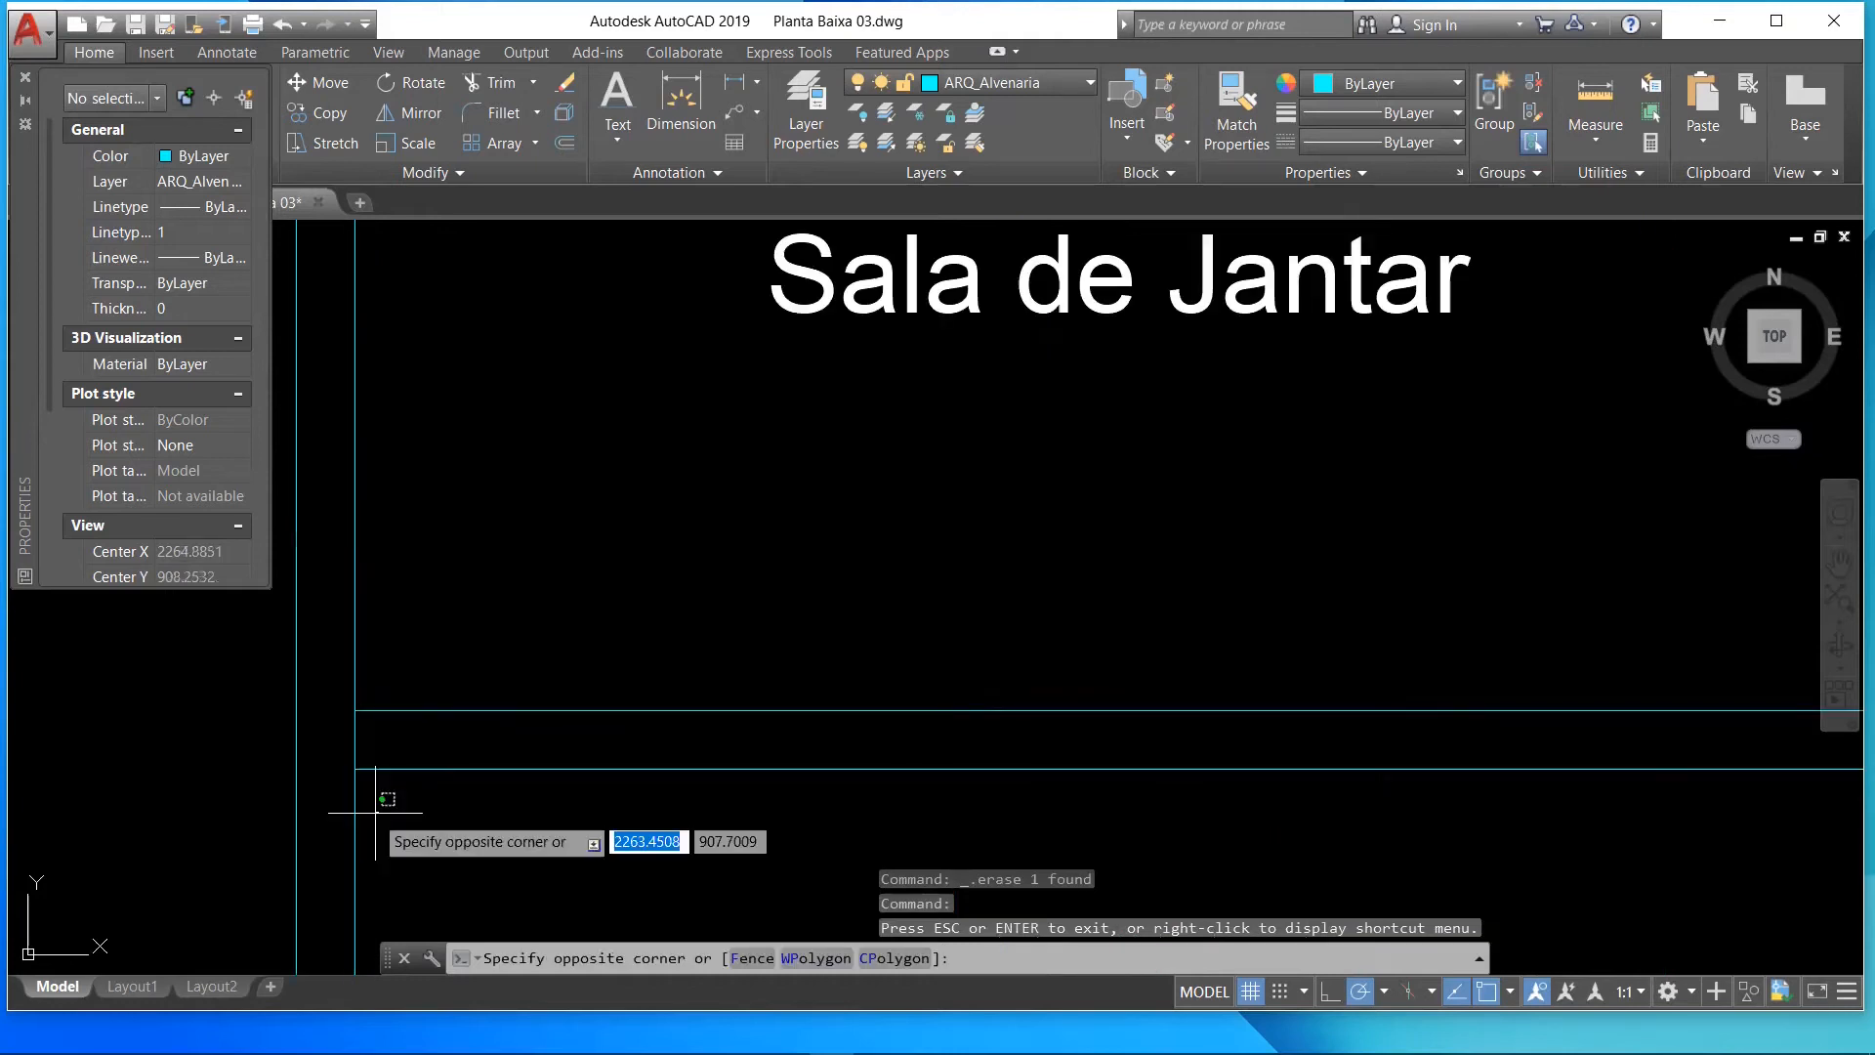
pyautogui.press('Escape')
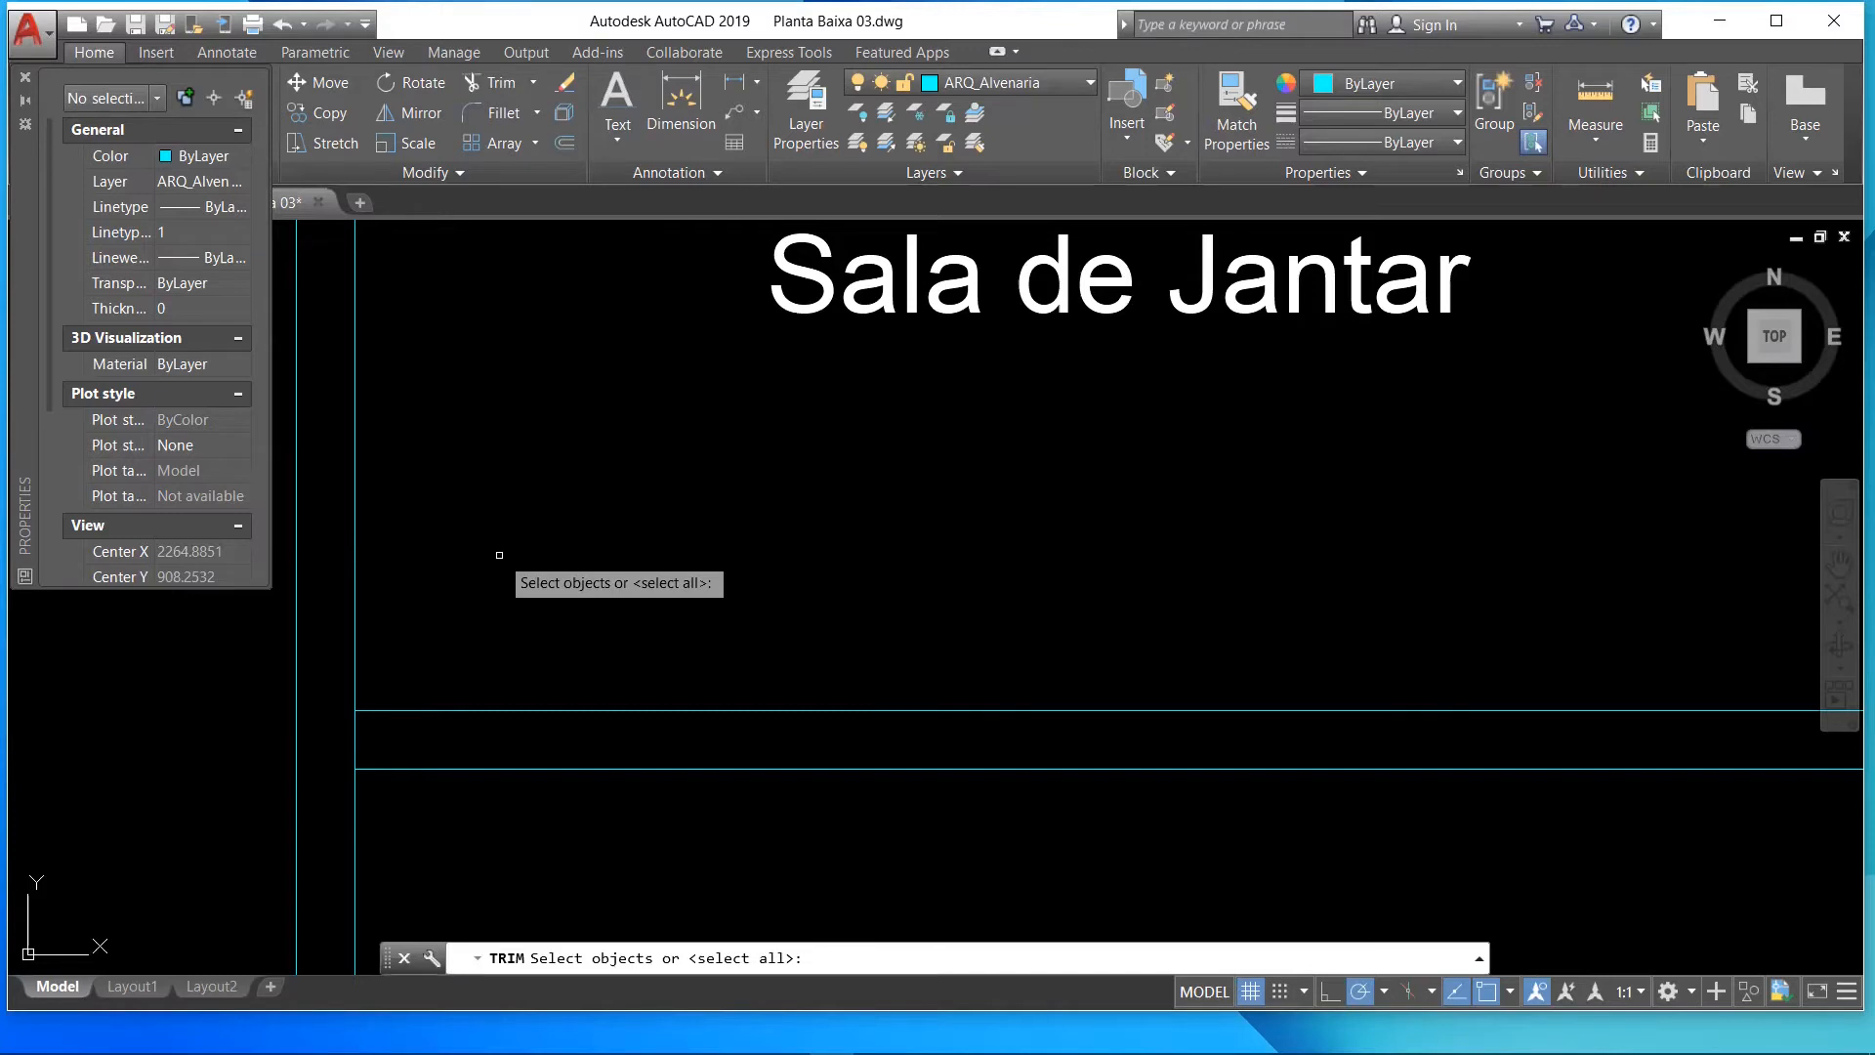
pyautogui.press('Return')
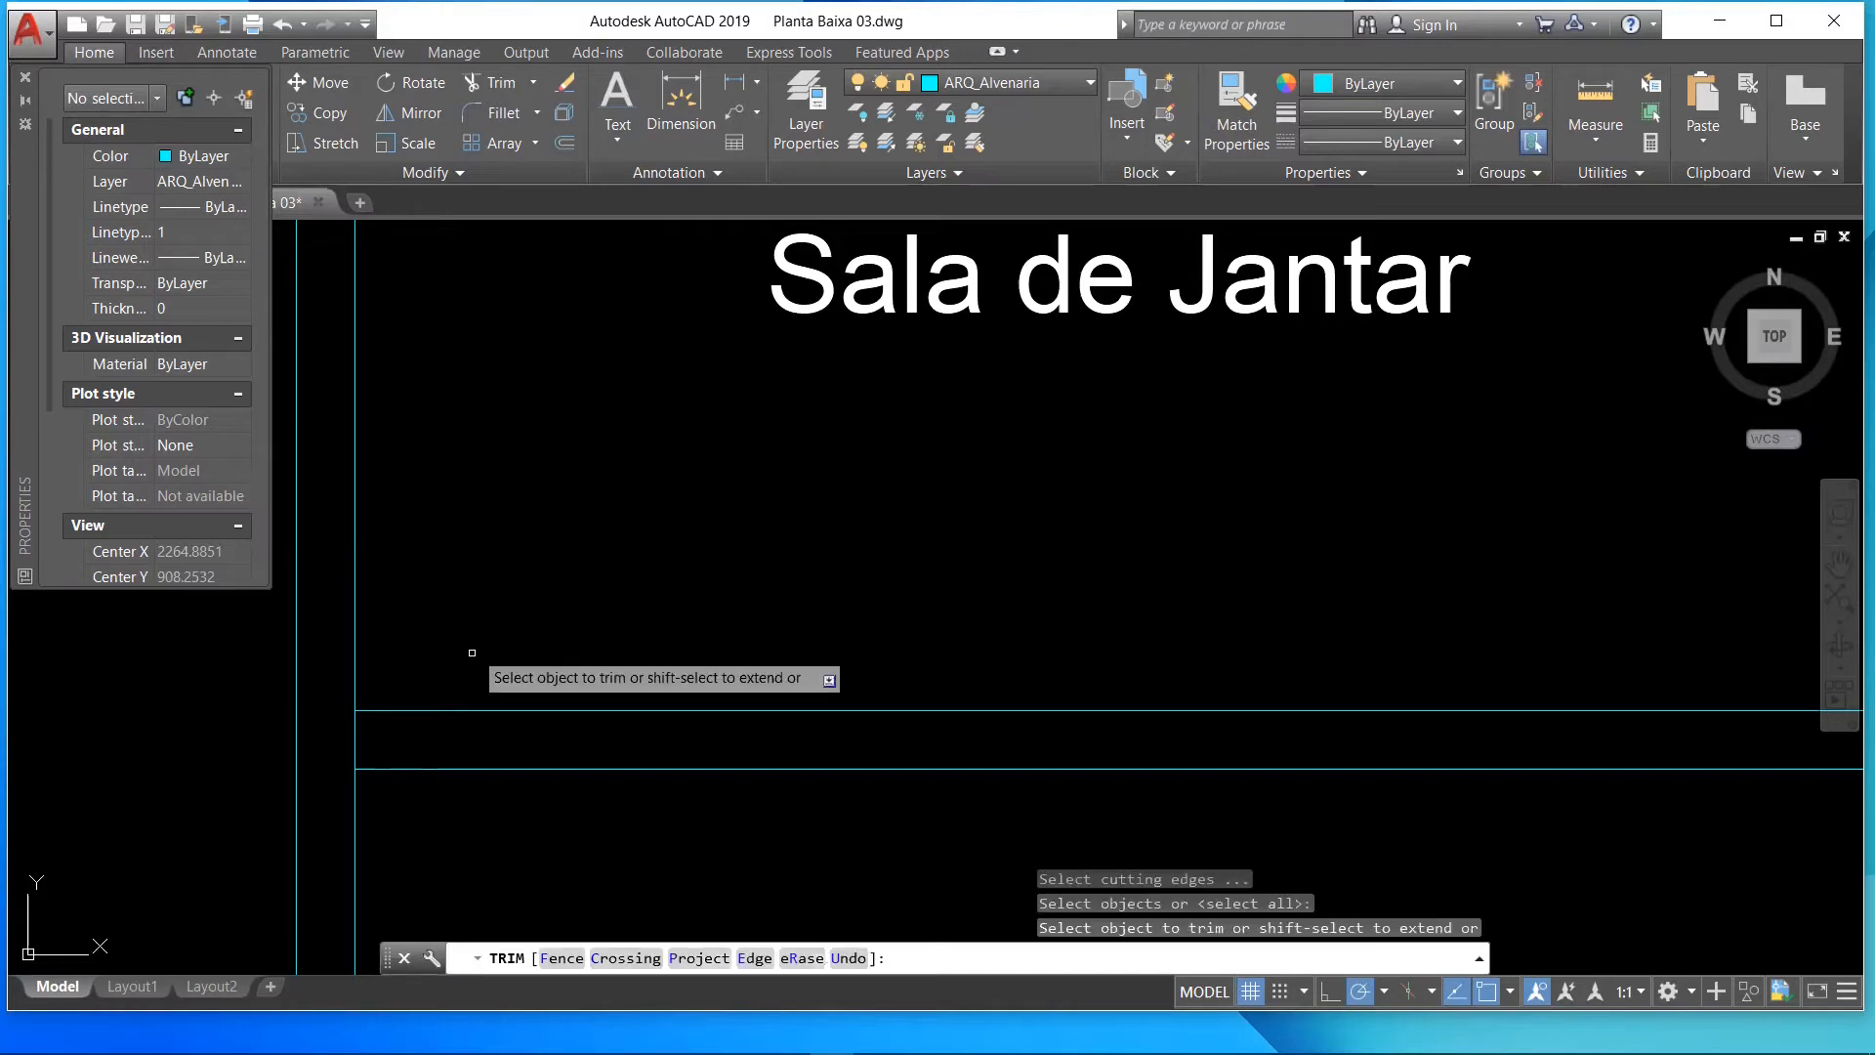
pyautogui.click(354, 728)
pyautogui.scroll(-4, 352, 728)
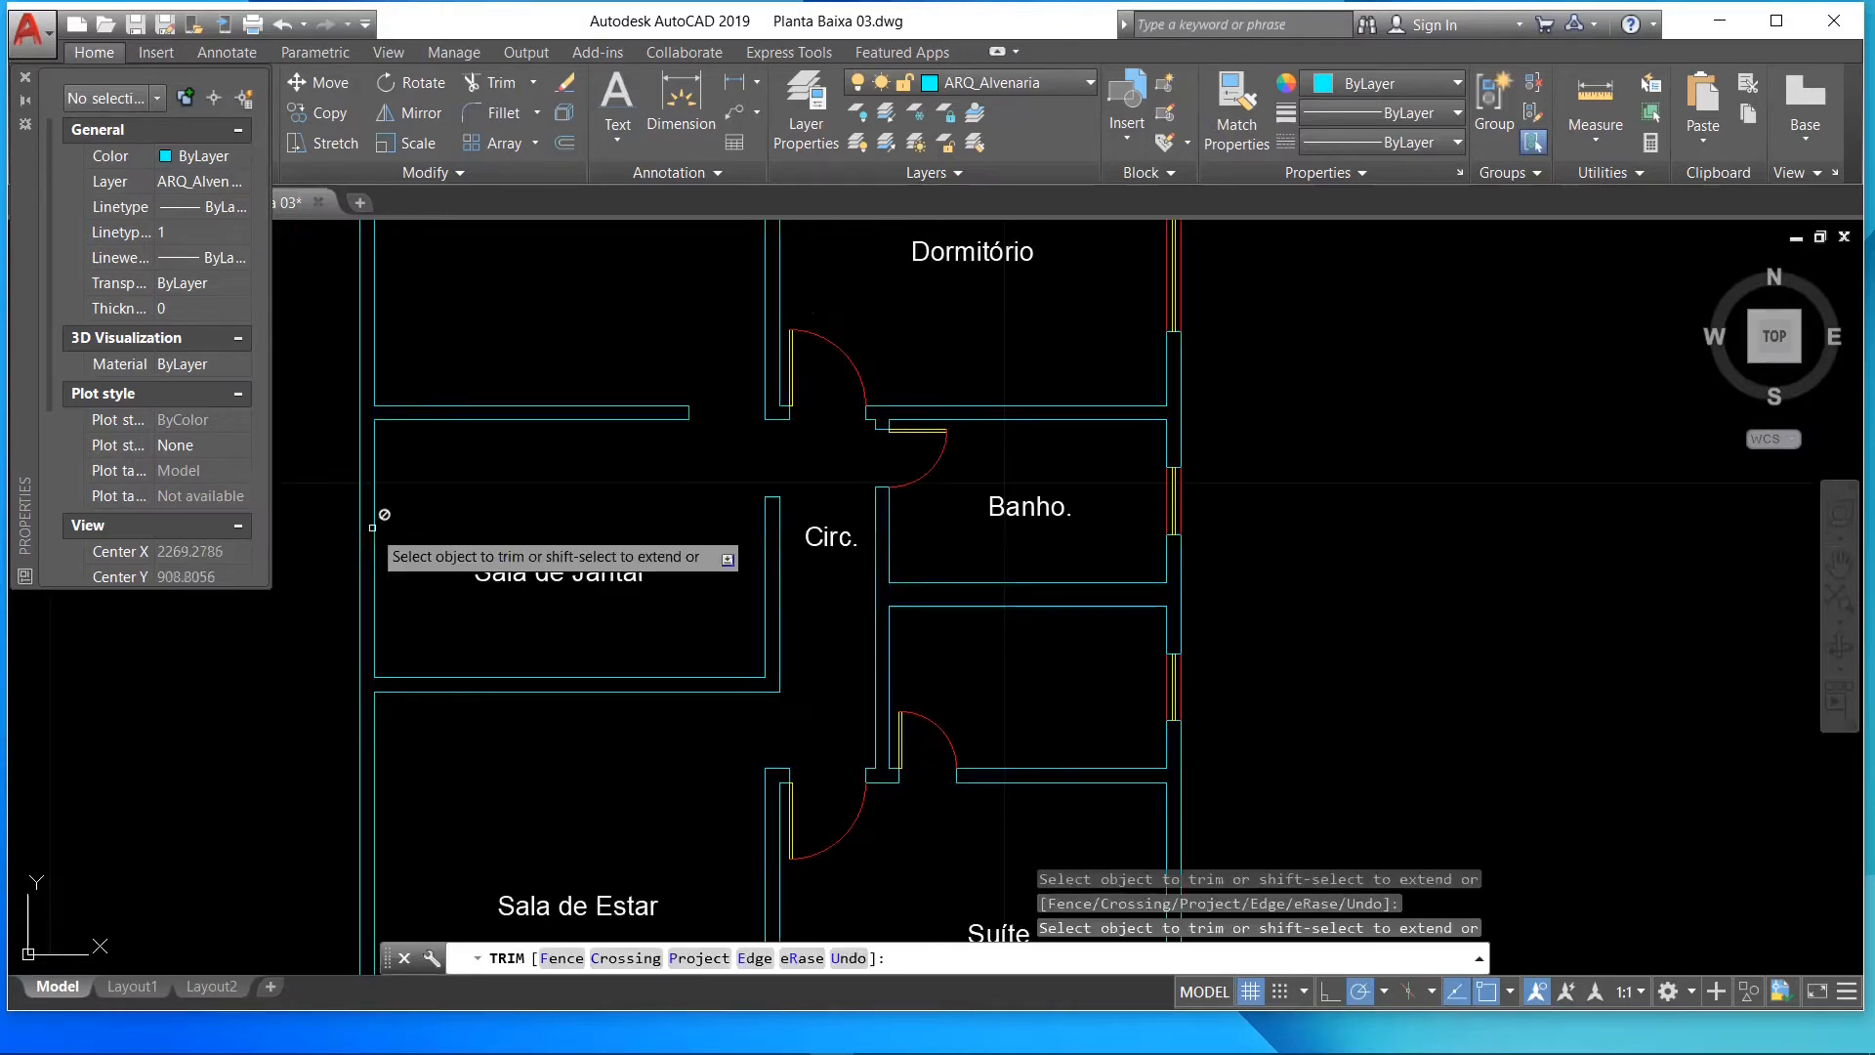
pyautogui.press('Escape')
# - Draw a diagonal line across the Sala de Jantar from its upper-left inner corner to its lower-right inner corner
pyautogui.write('l')
pyautogui.press('Return')
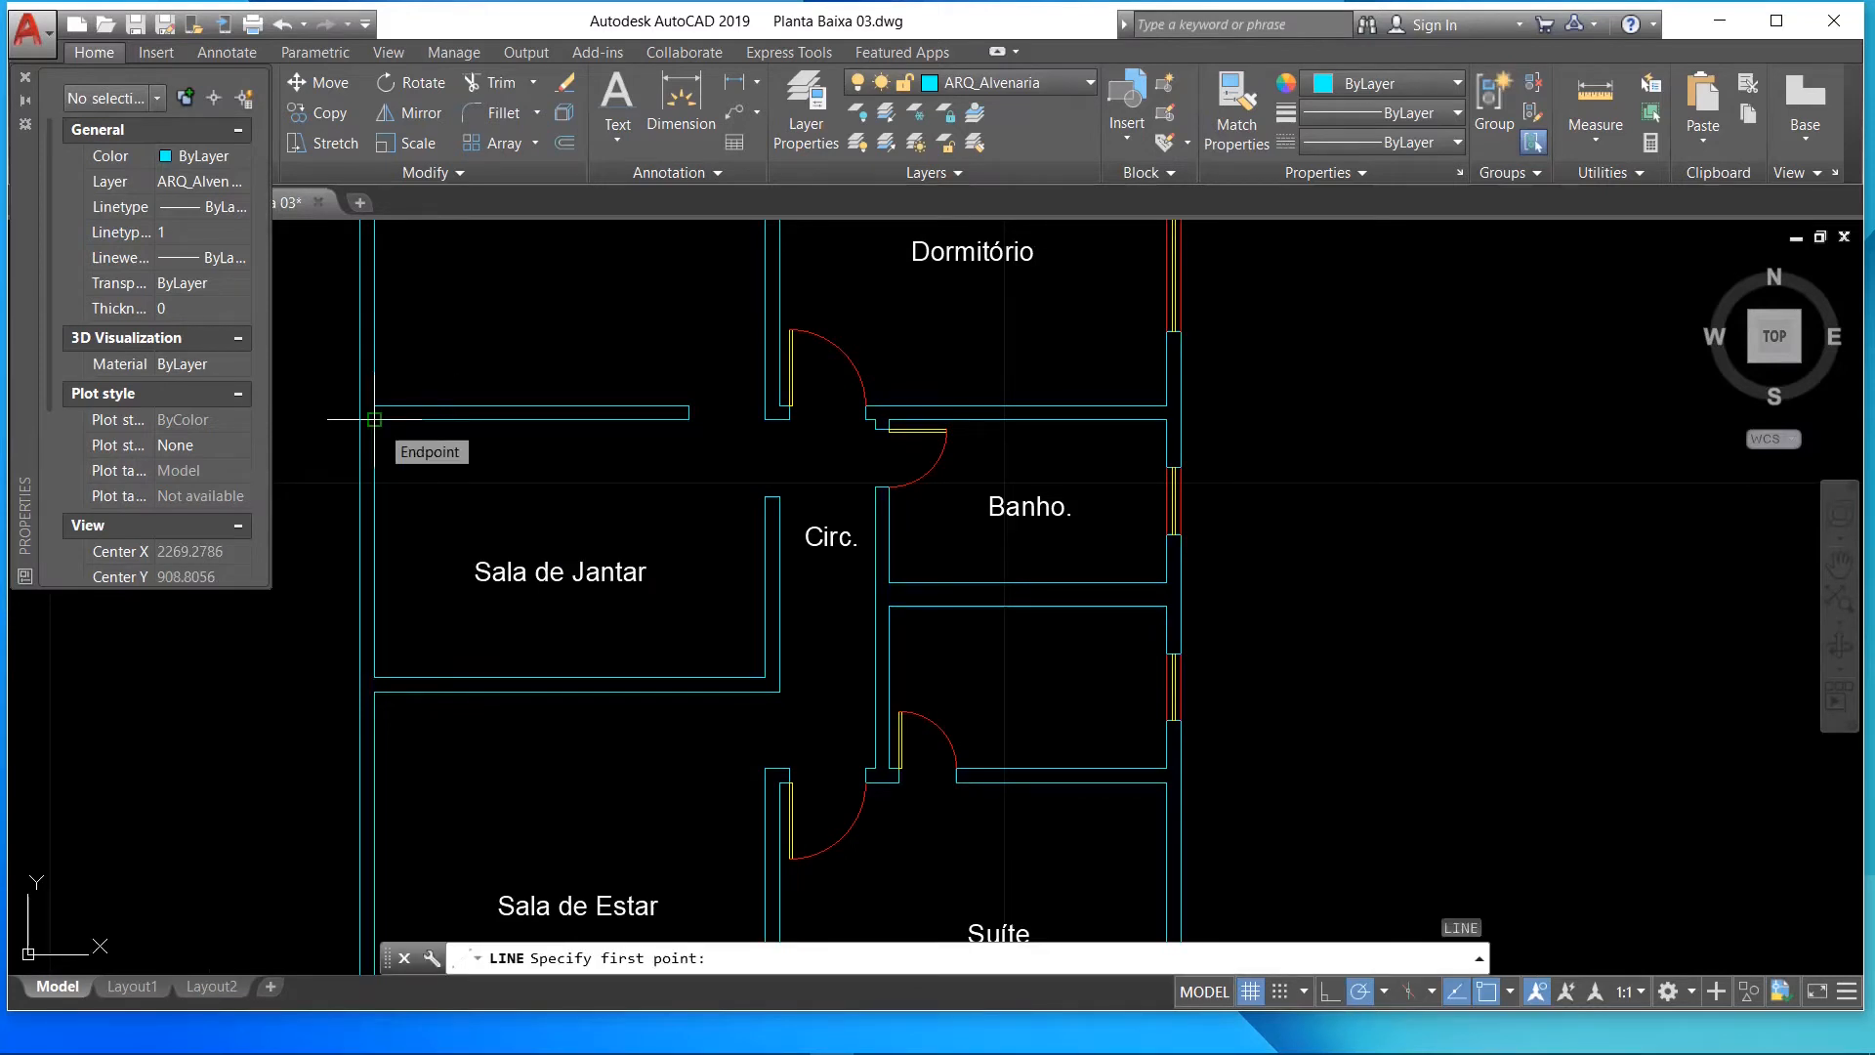
pyautogui.click(374, 419)
pyautogui.click(765, 676)
pyautogui.press('Return')
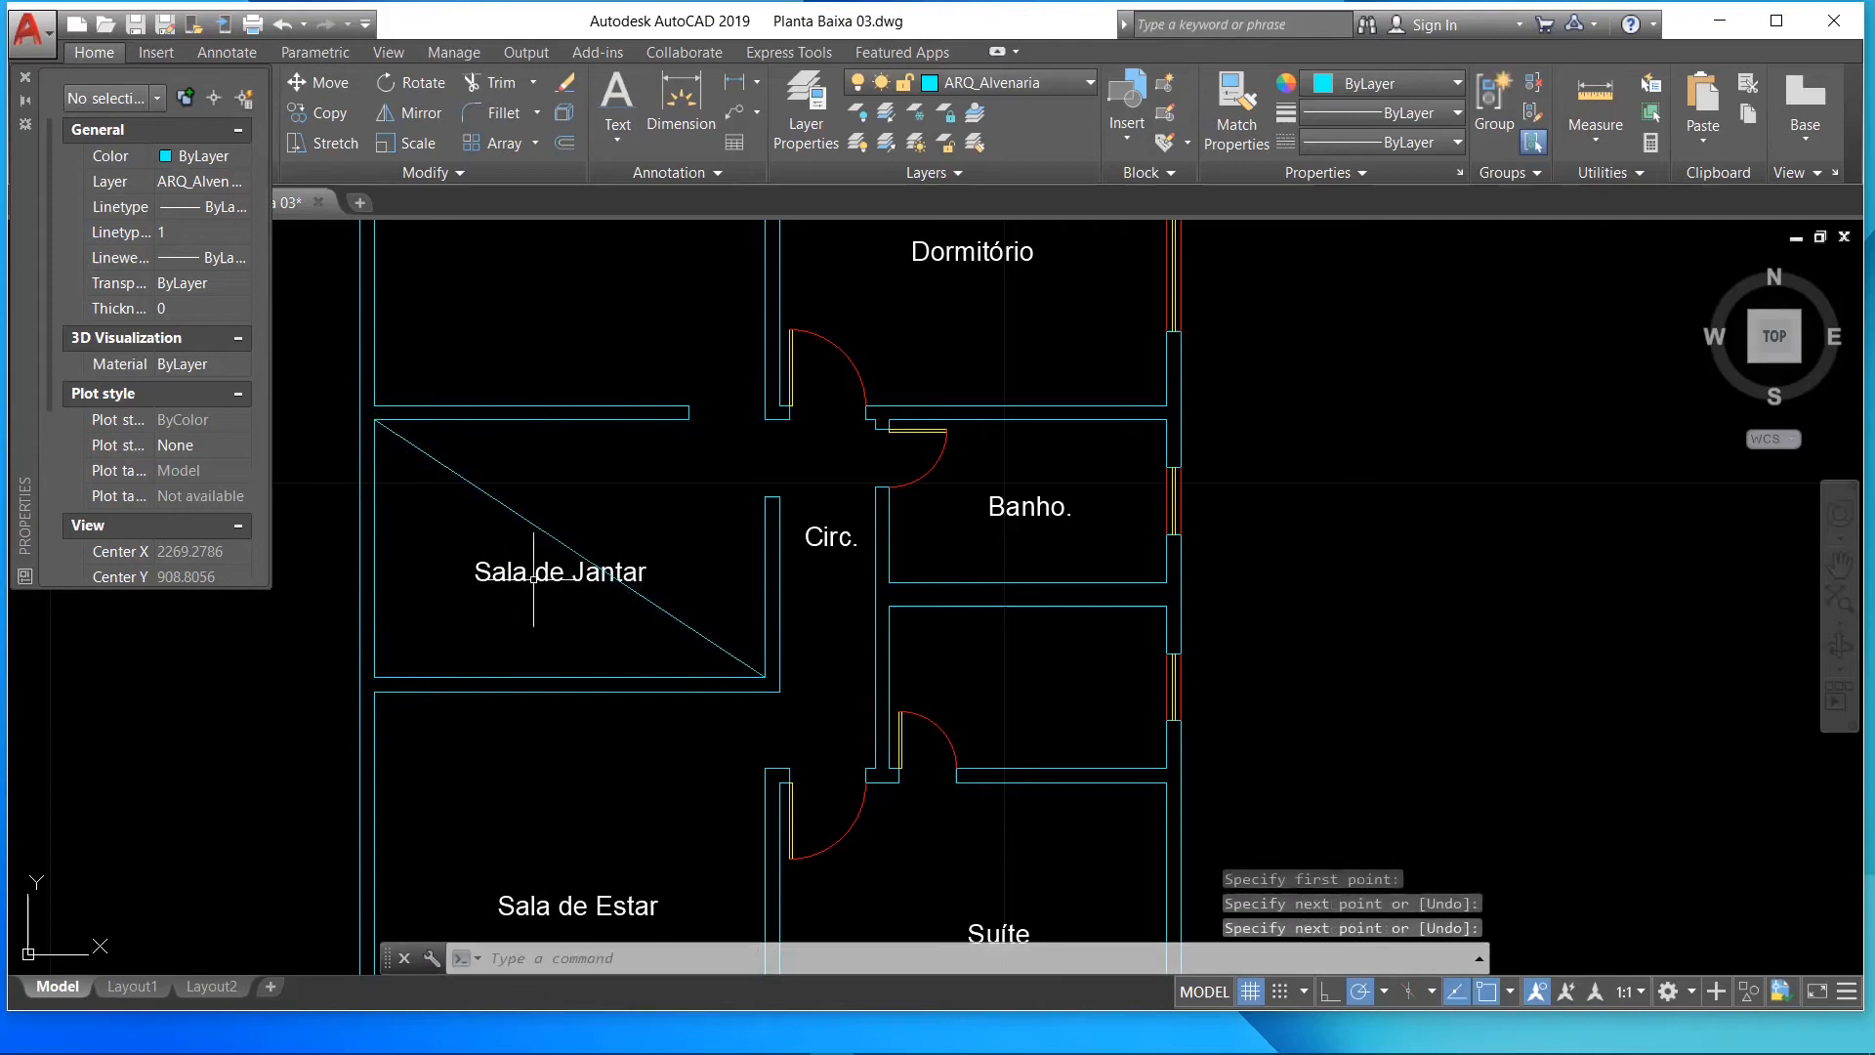
# - Set the "Sala de Jantar" label's justification to Center
pyautogui.click(537, 576)
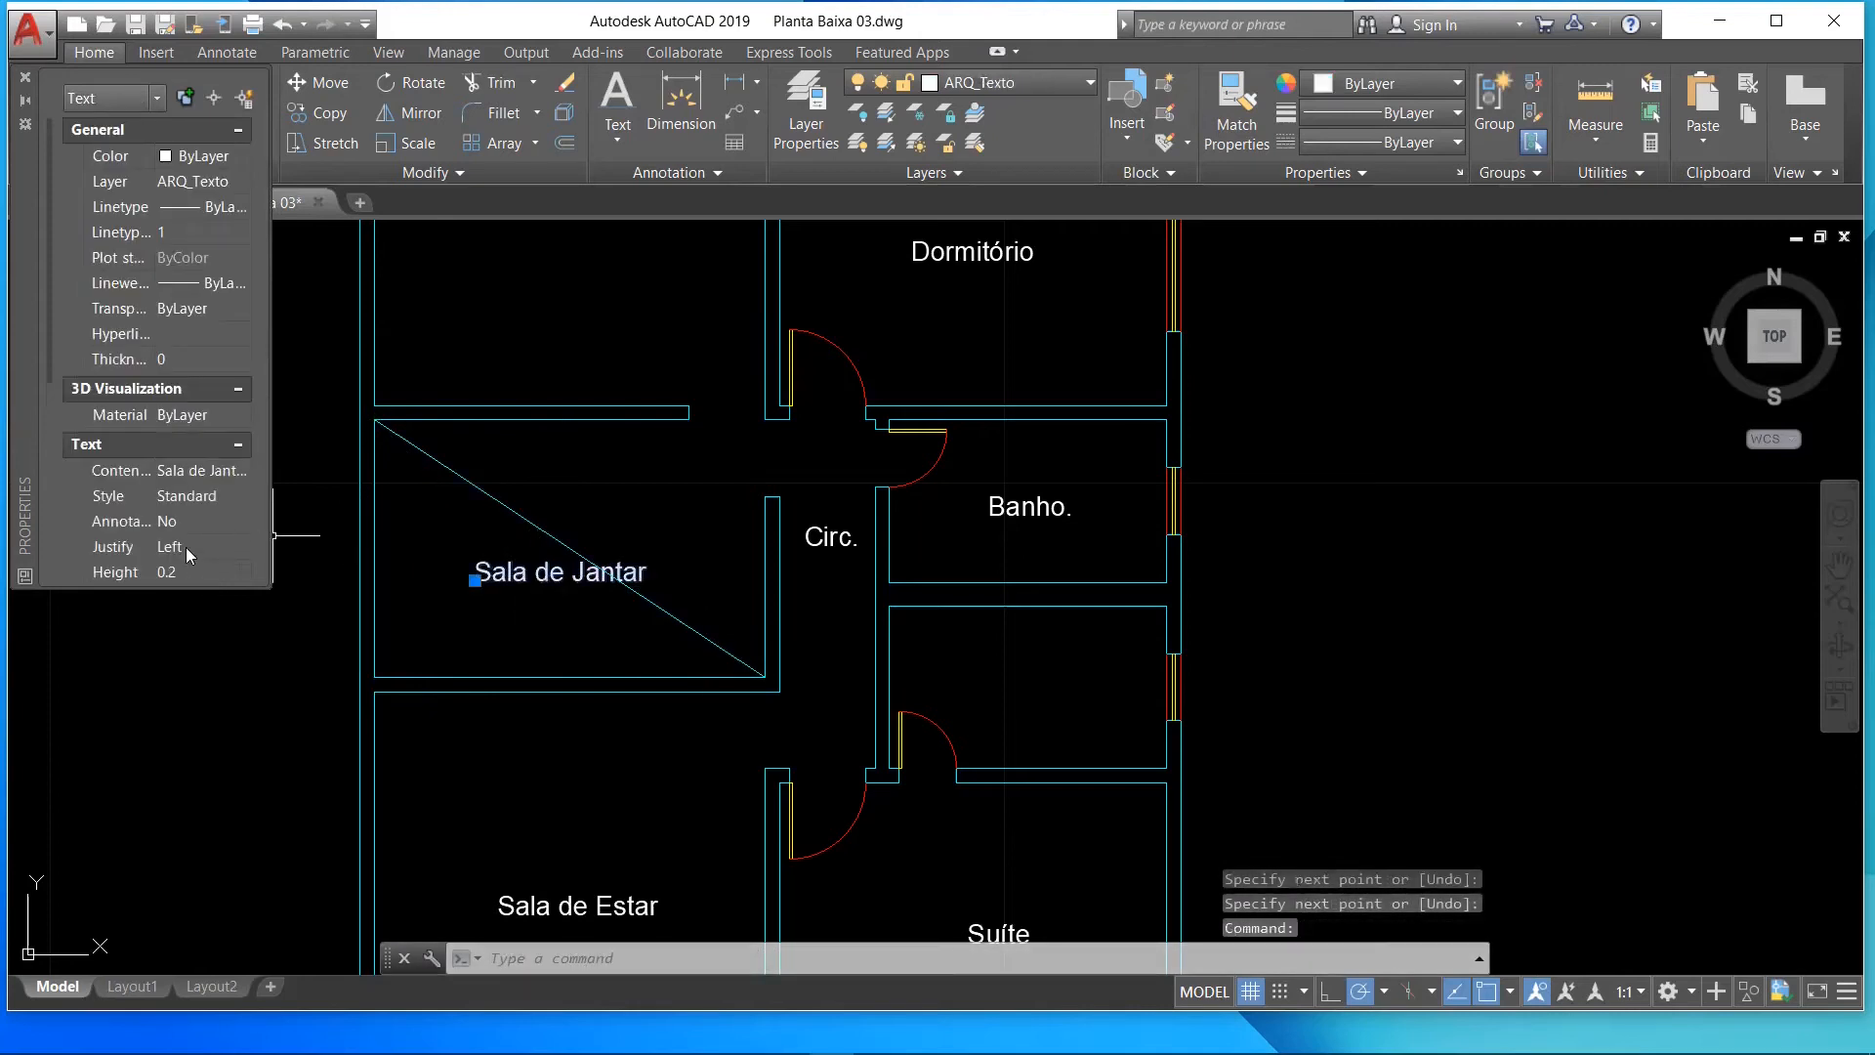
pyautogui.click(185, 547)
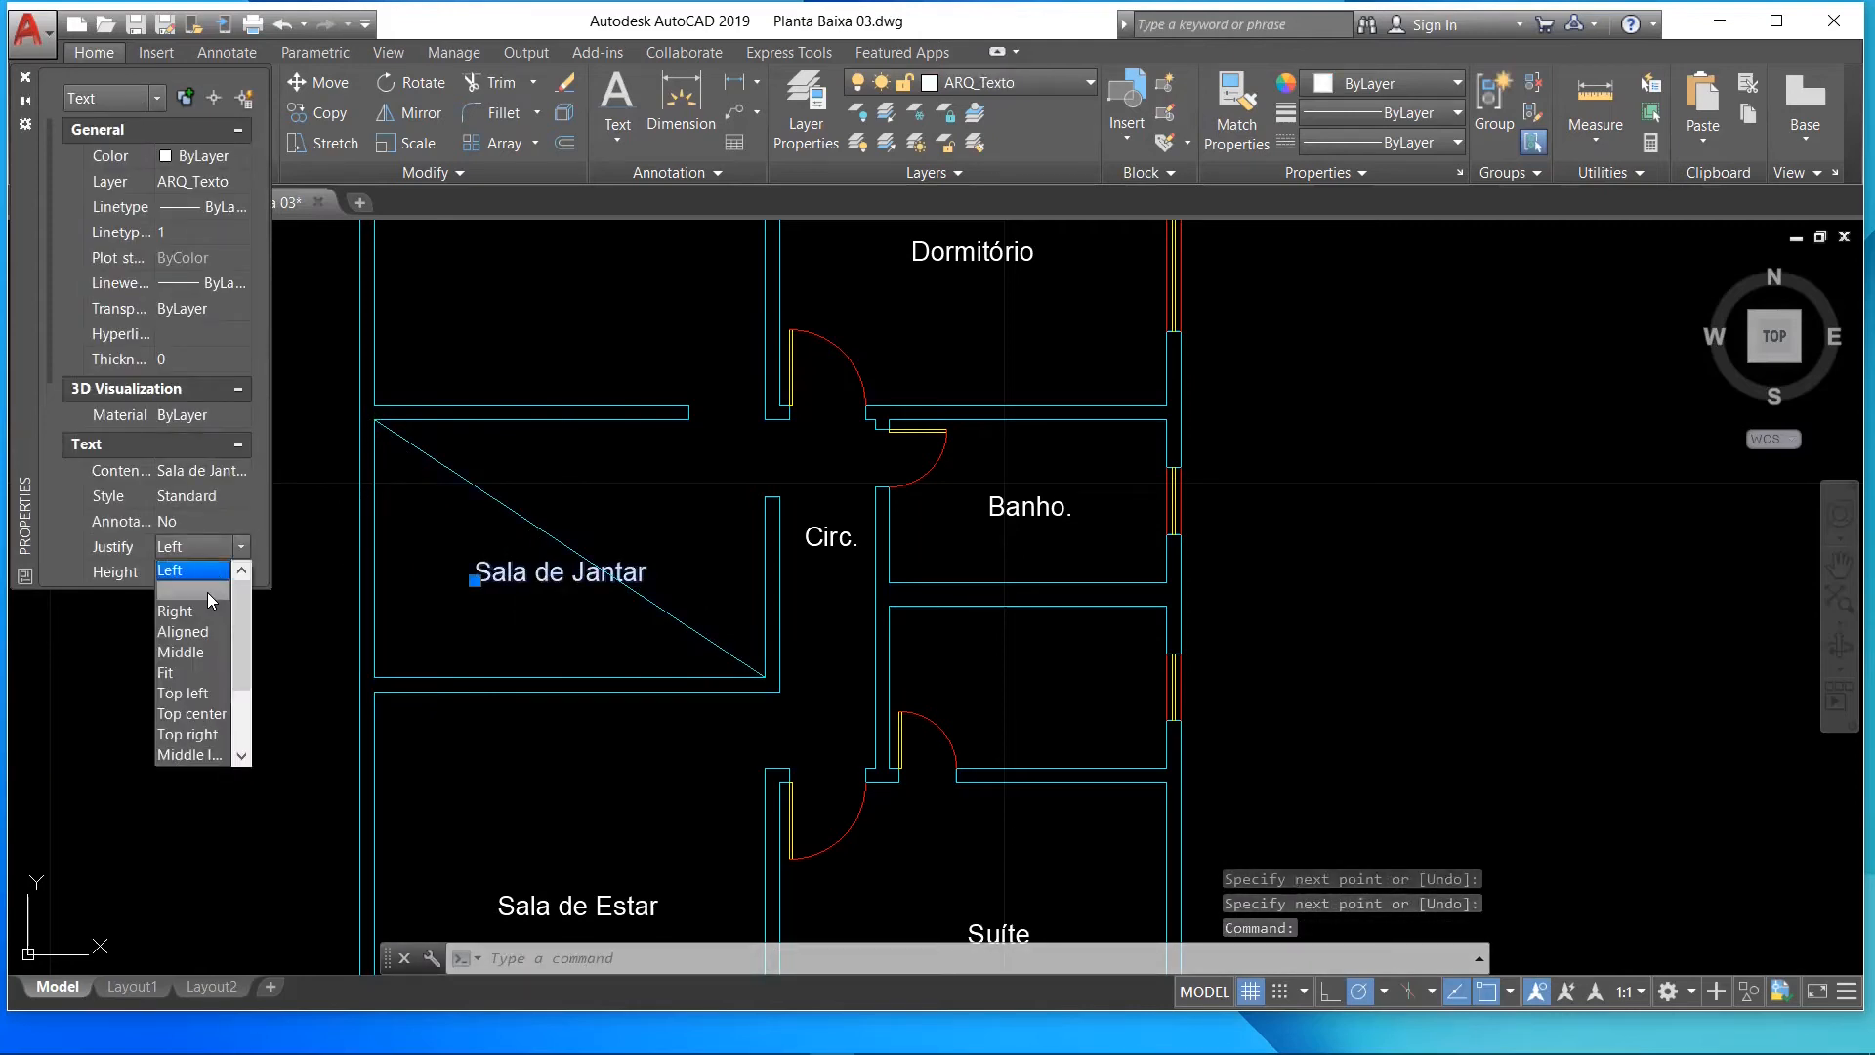
pyautogui.click(207, 591)
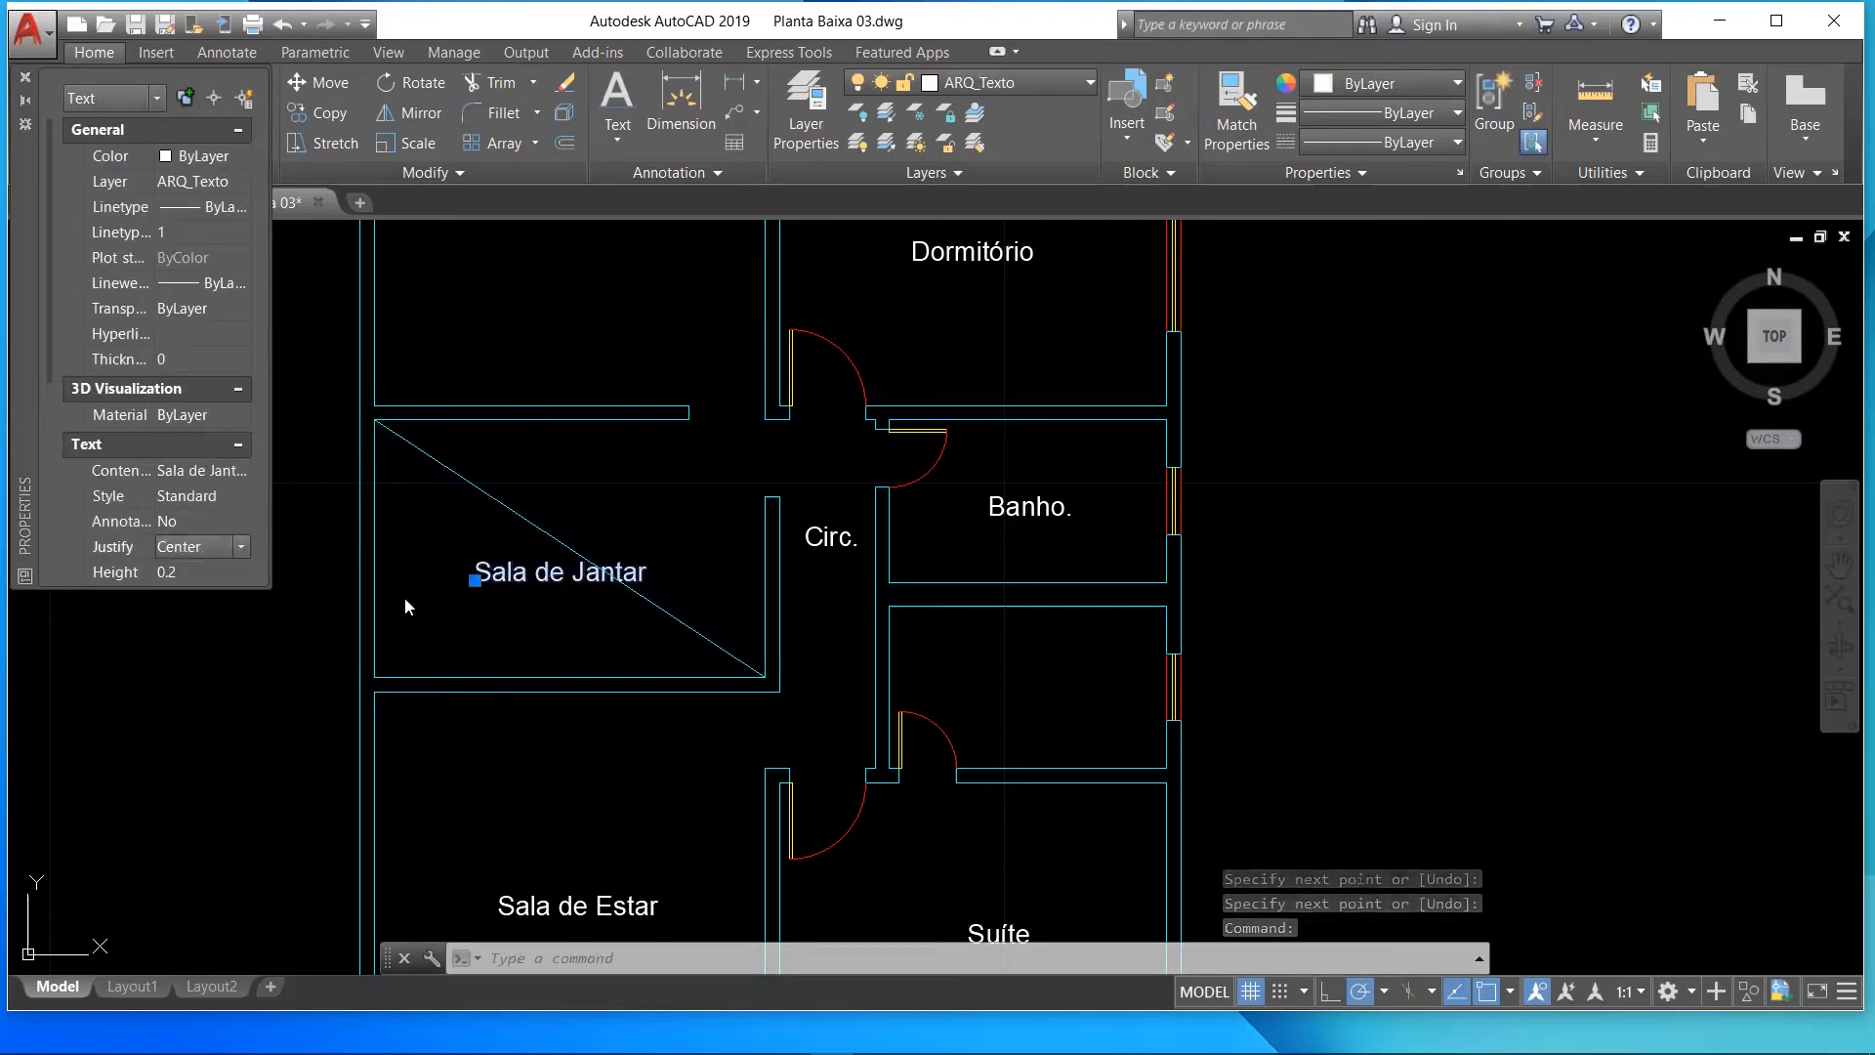
# - Move the "Sala de Jantar" label by its center point onto the diagonal's midpoint and erase the diagonal line
pyautogui.click(474, 580)
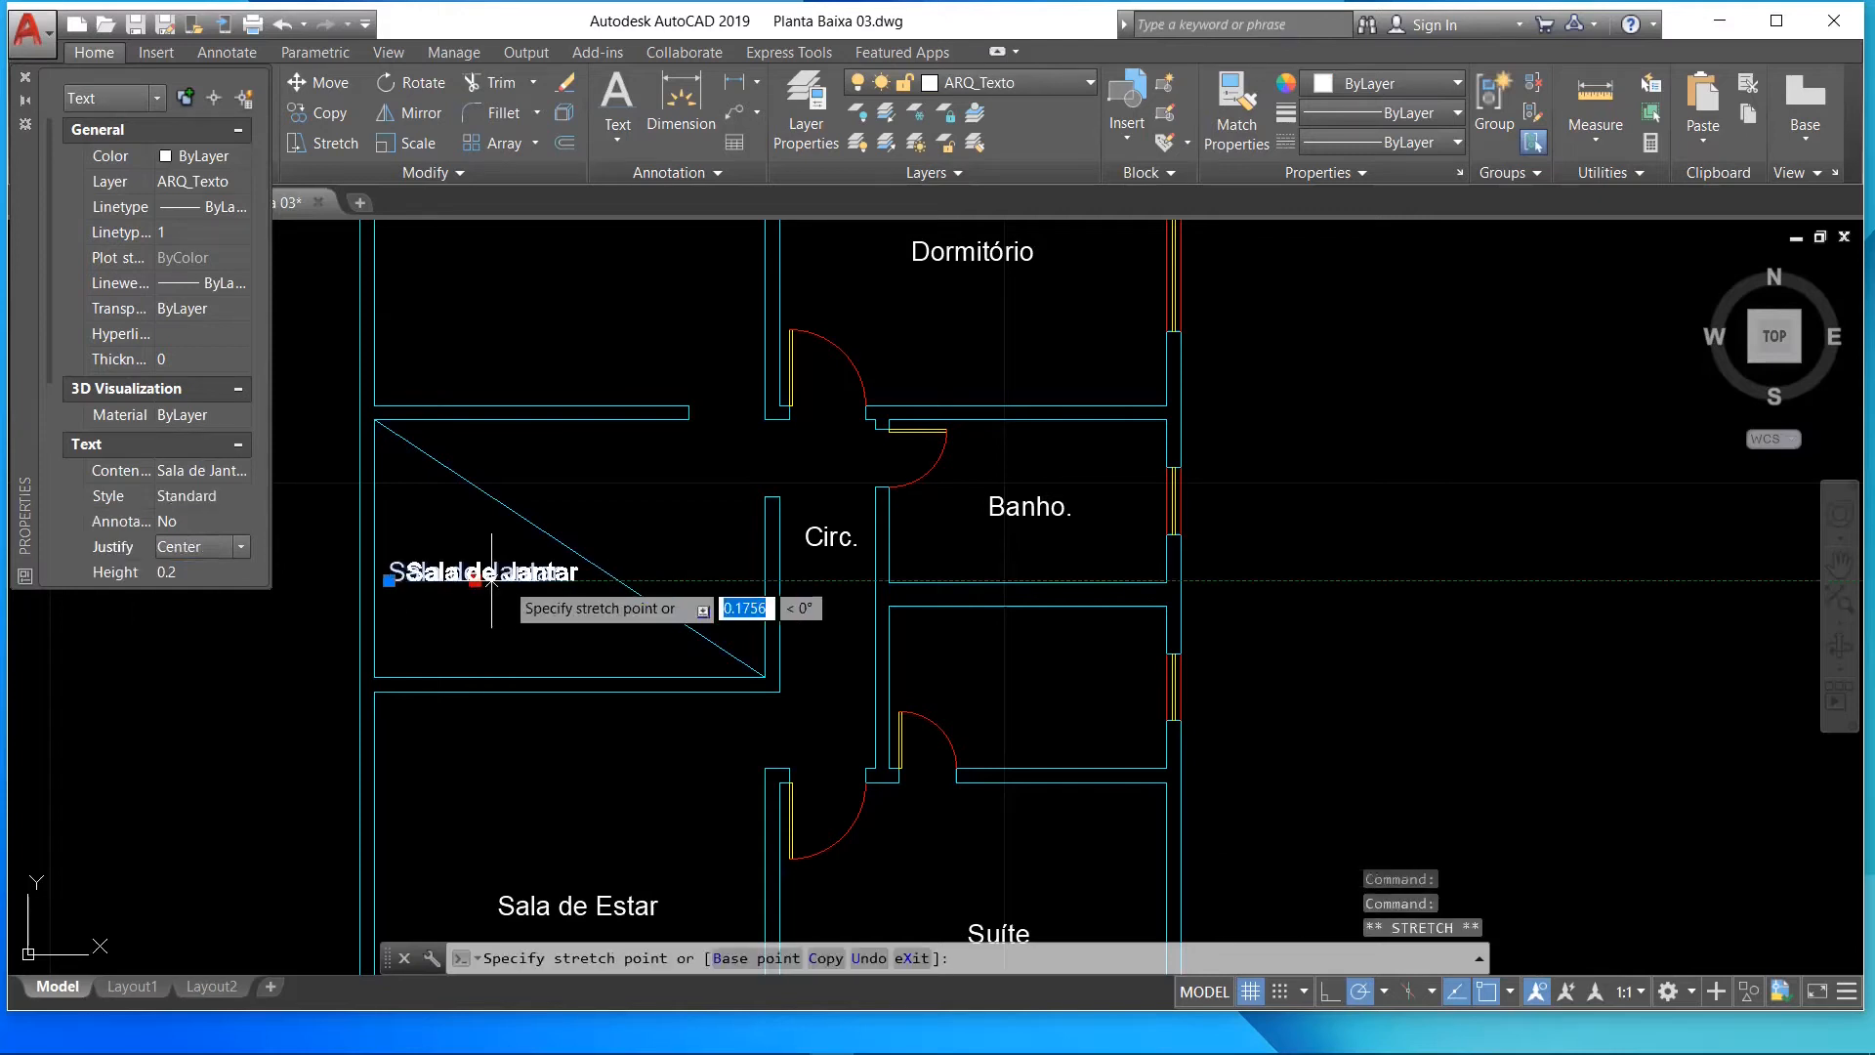
pyautogui.click(570, 547)
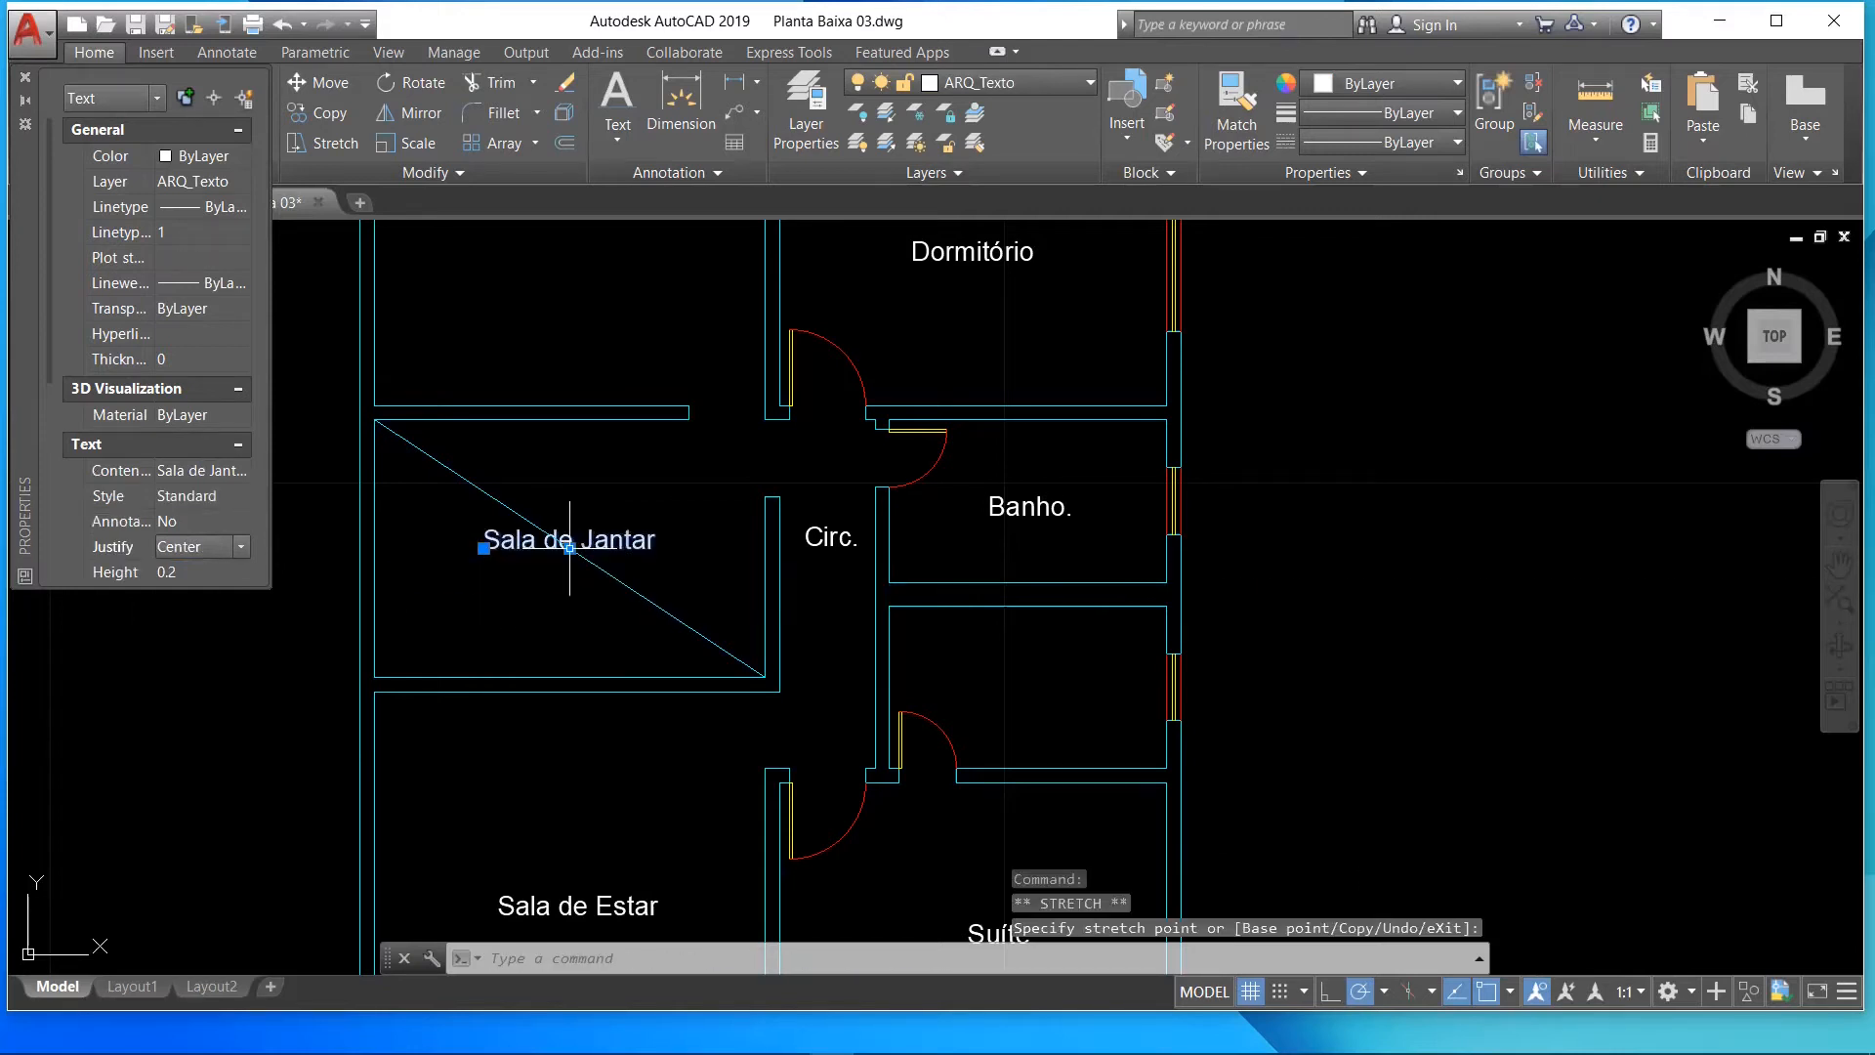
pyautogui.press('Escape')
pyautogui.click(662, 621)
pyautogui.press('Delete')
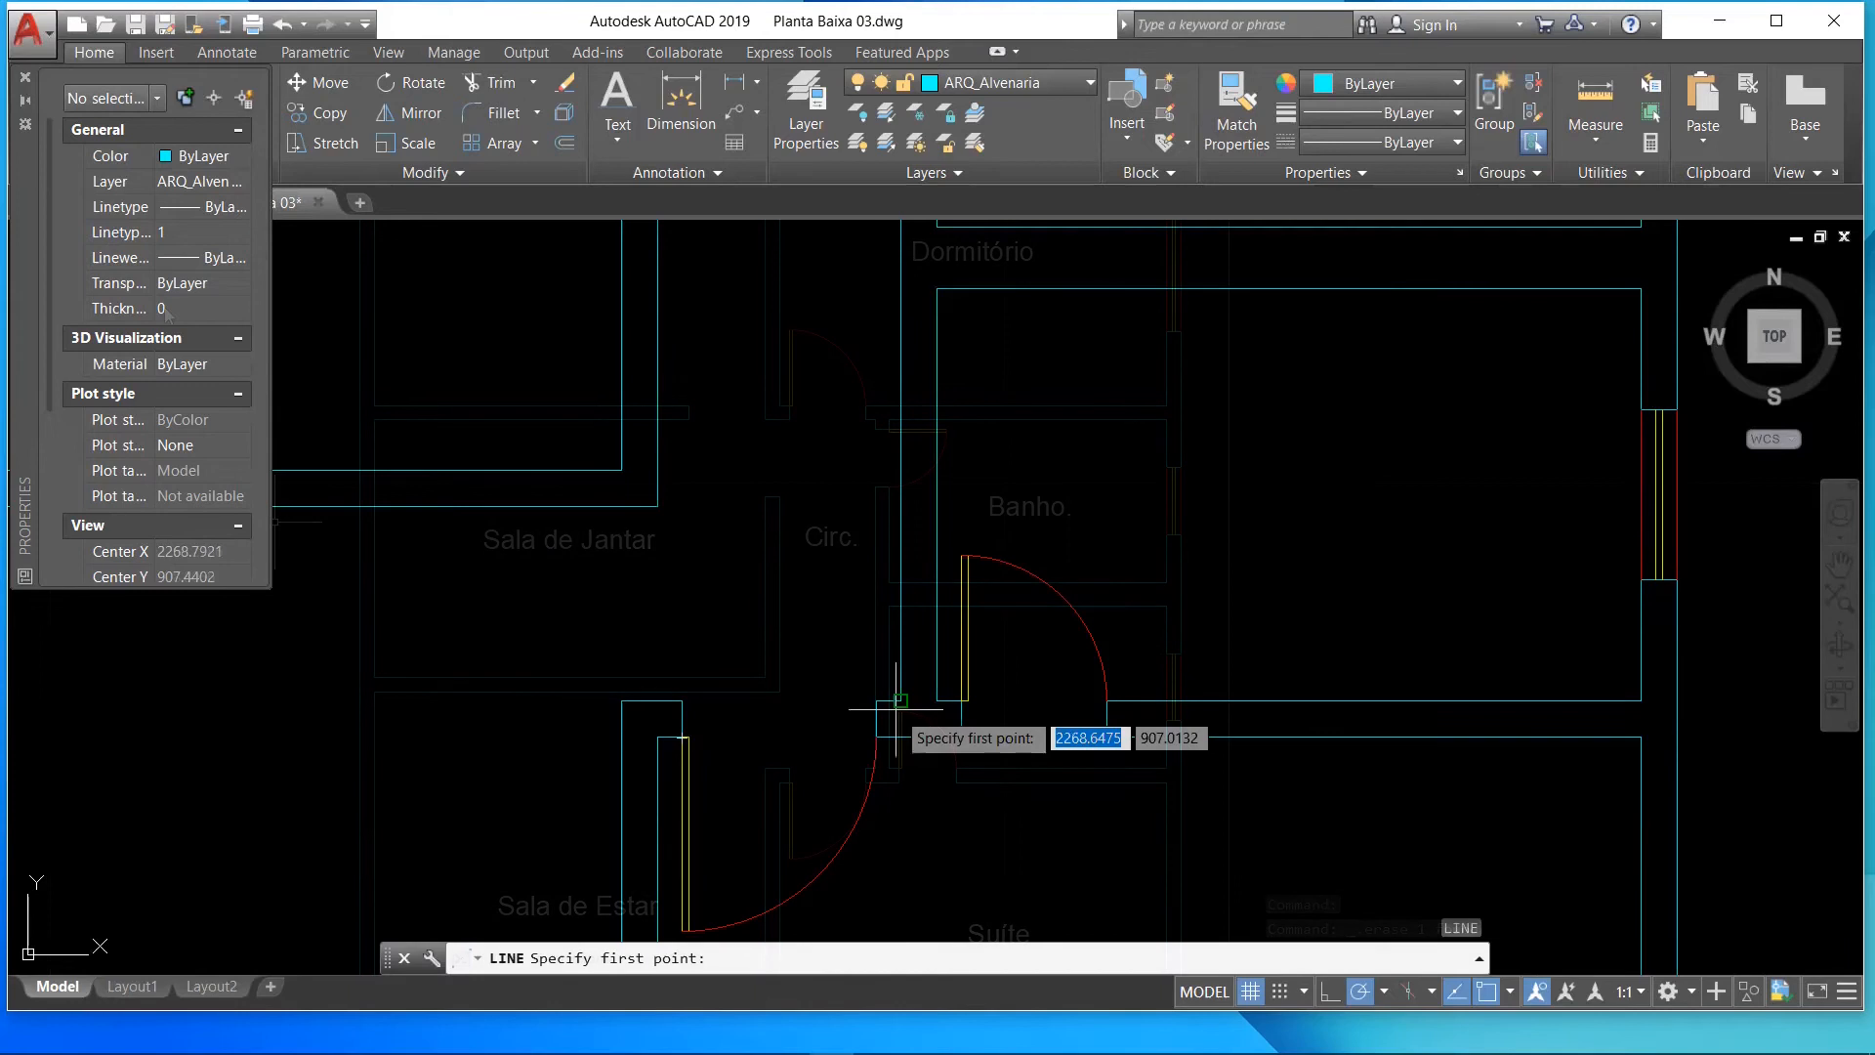
# - Draw a diagonal line across the Circ. corridor from its lower-right inner corner to its upper-left corner at the Dormitório wall's lower end
pyautogui.click(895, 714)
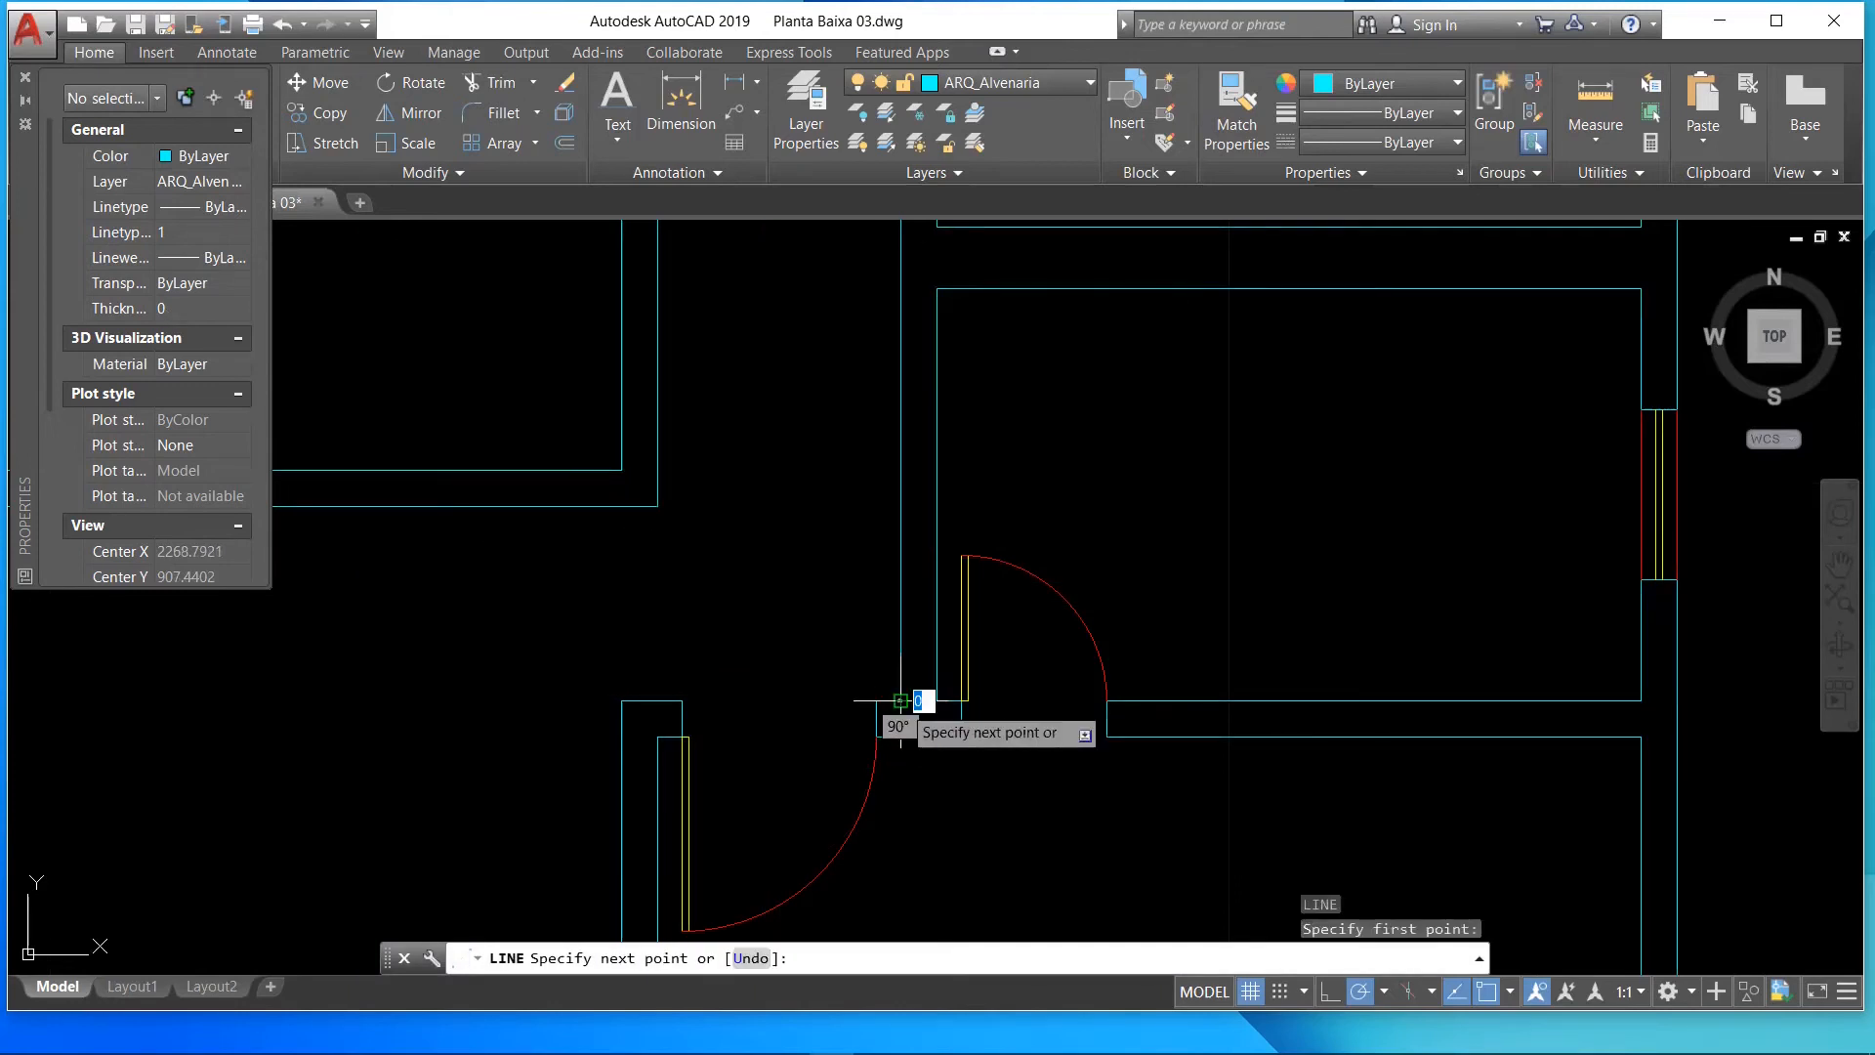
pyautogui.scroll(2, 809, 367)
pyautogui.scroll(2, 810, 367)
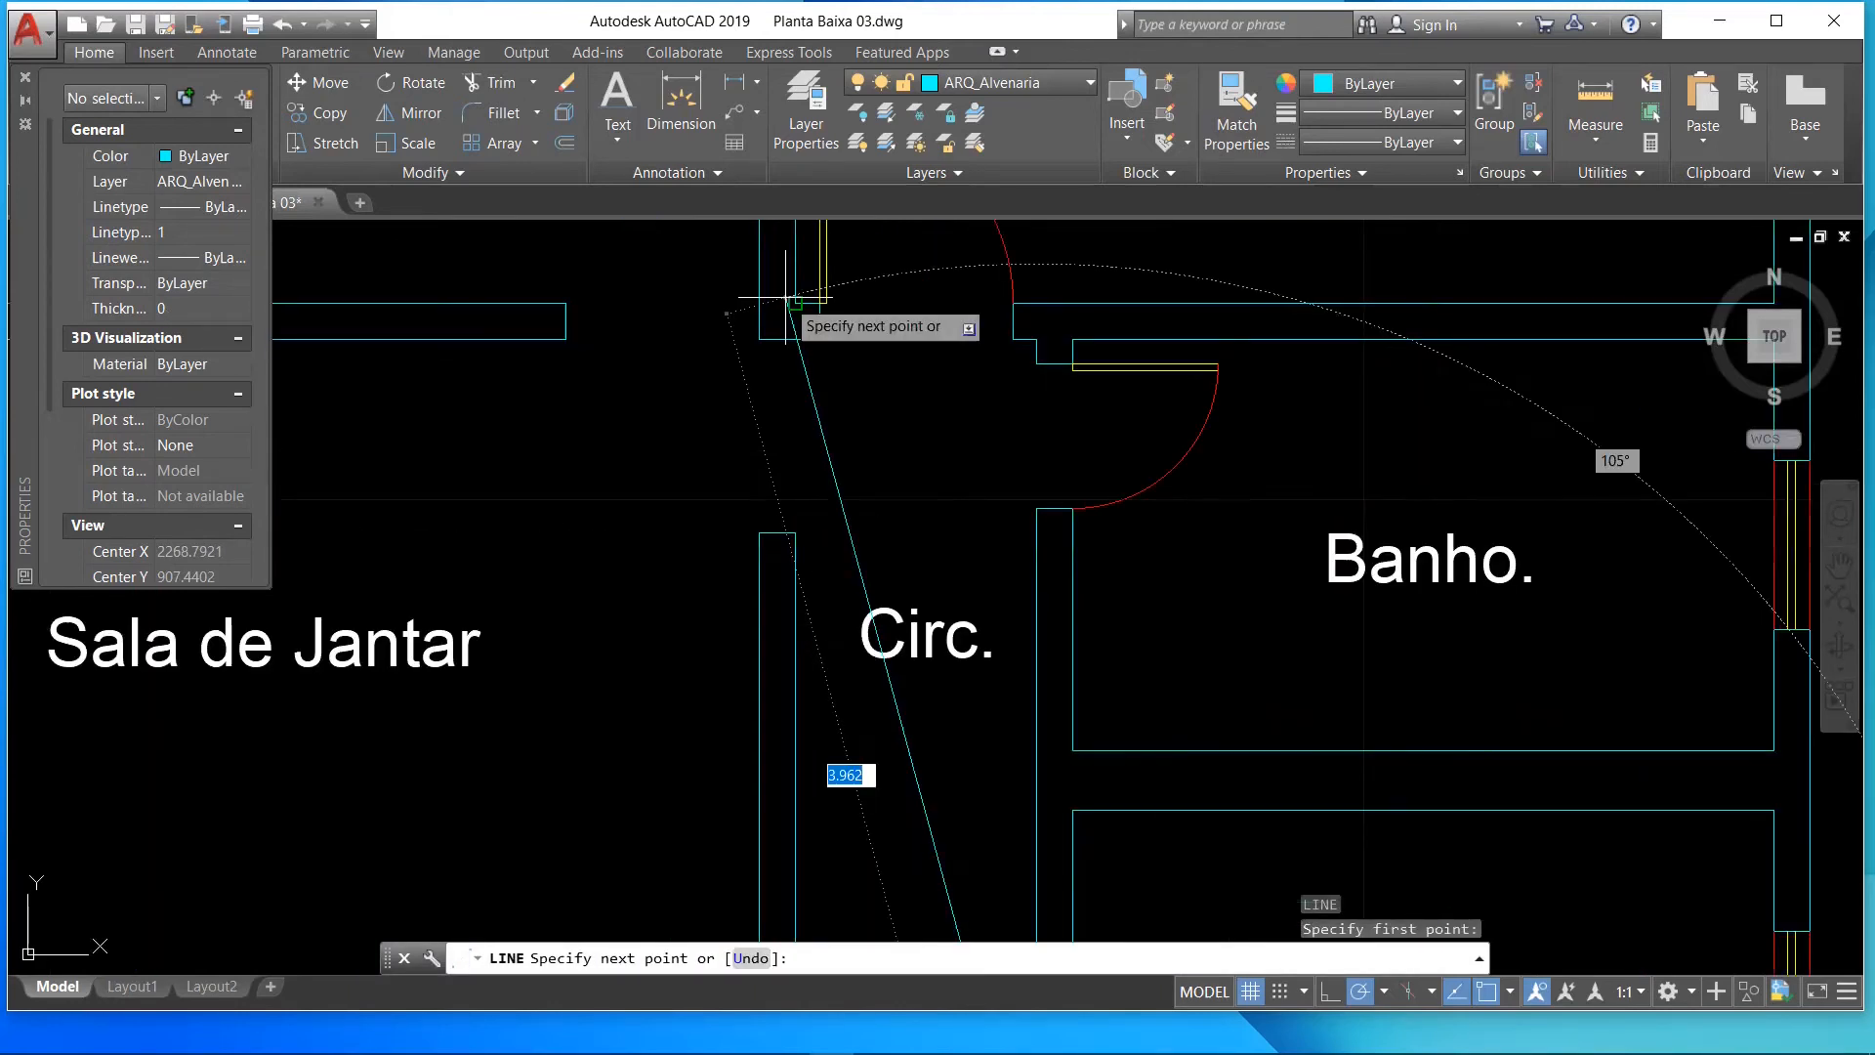
pyautogui.scroll(2, 786, 298)
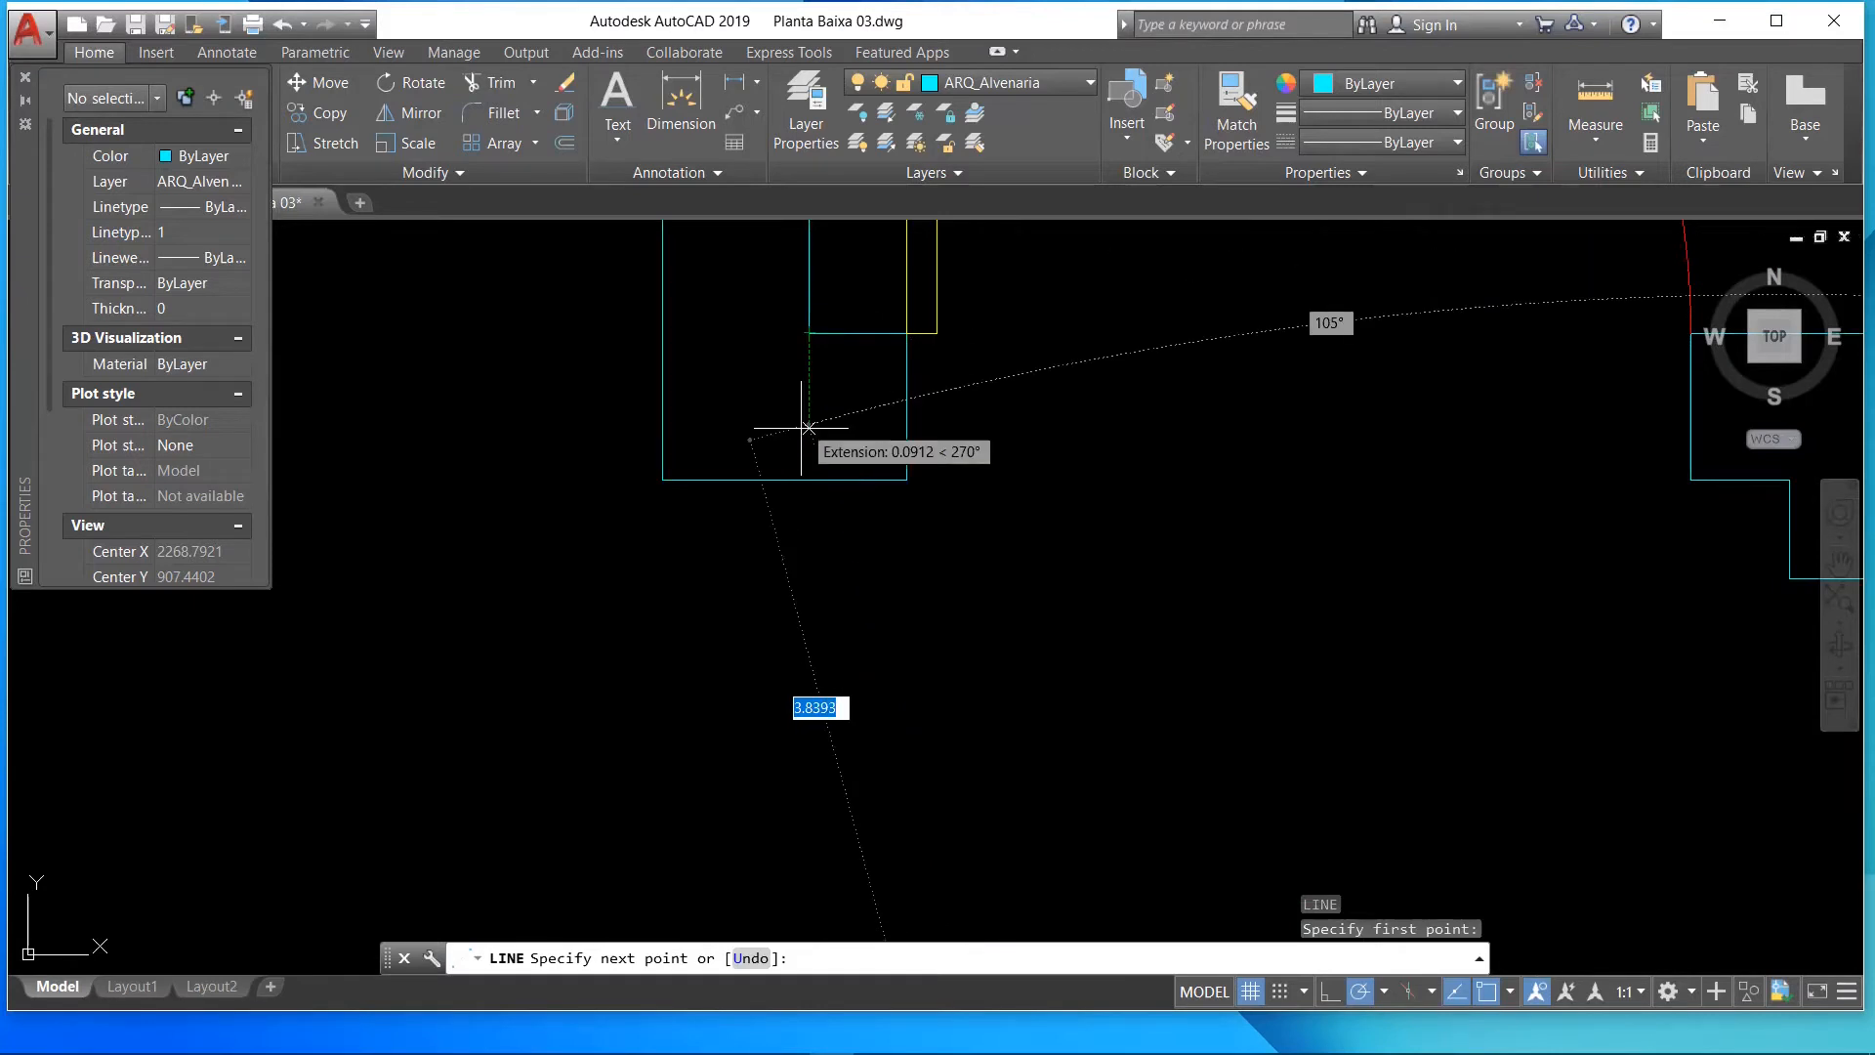
pyautogui.click(809, 479)
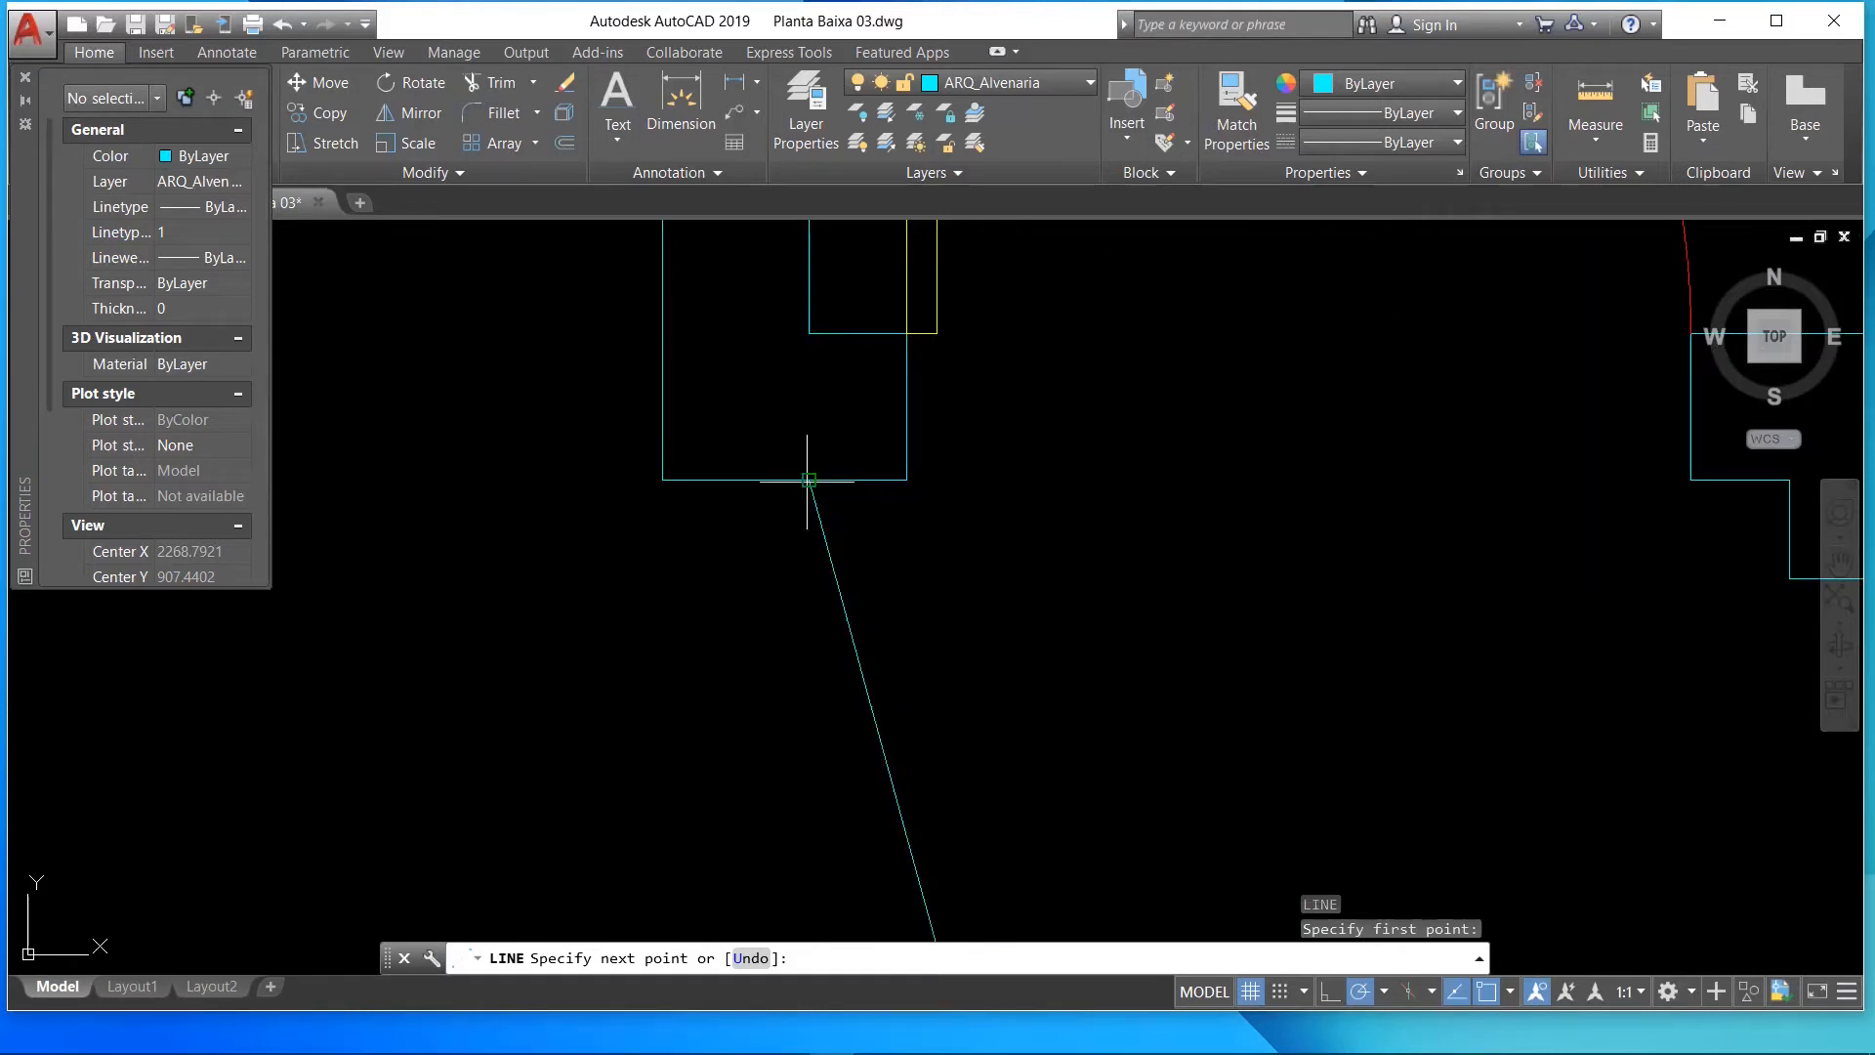
pyautogui.scroll(-2, 805, 451)
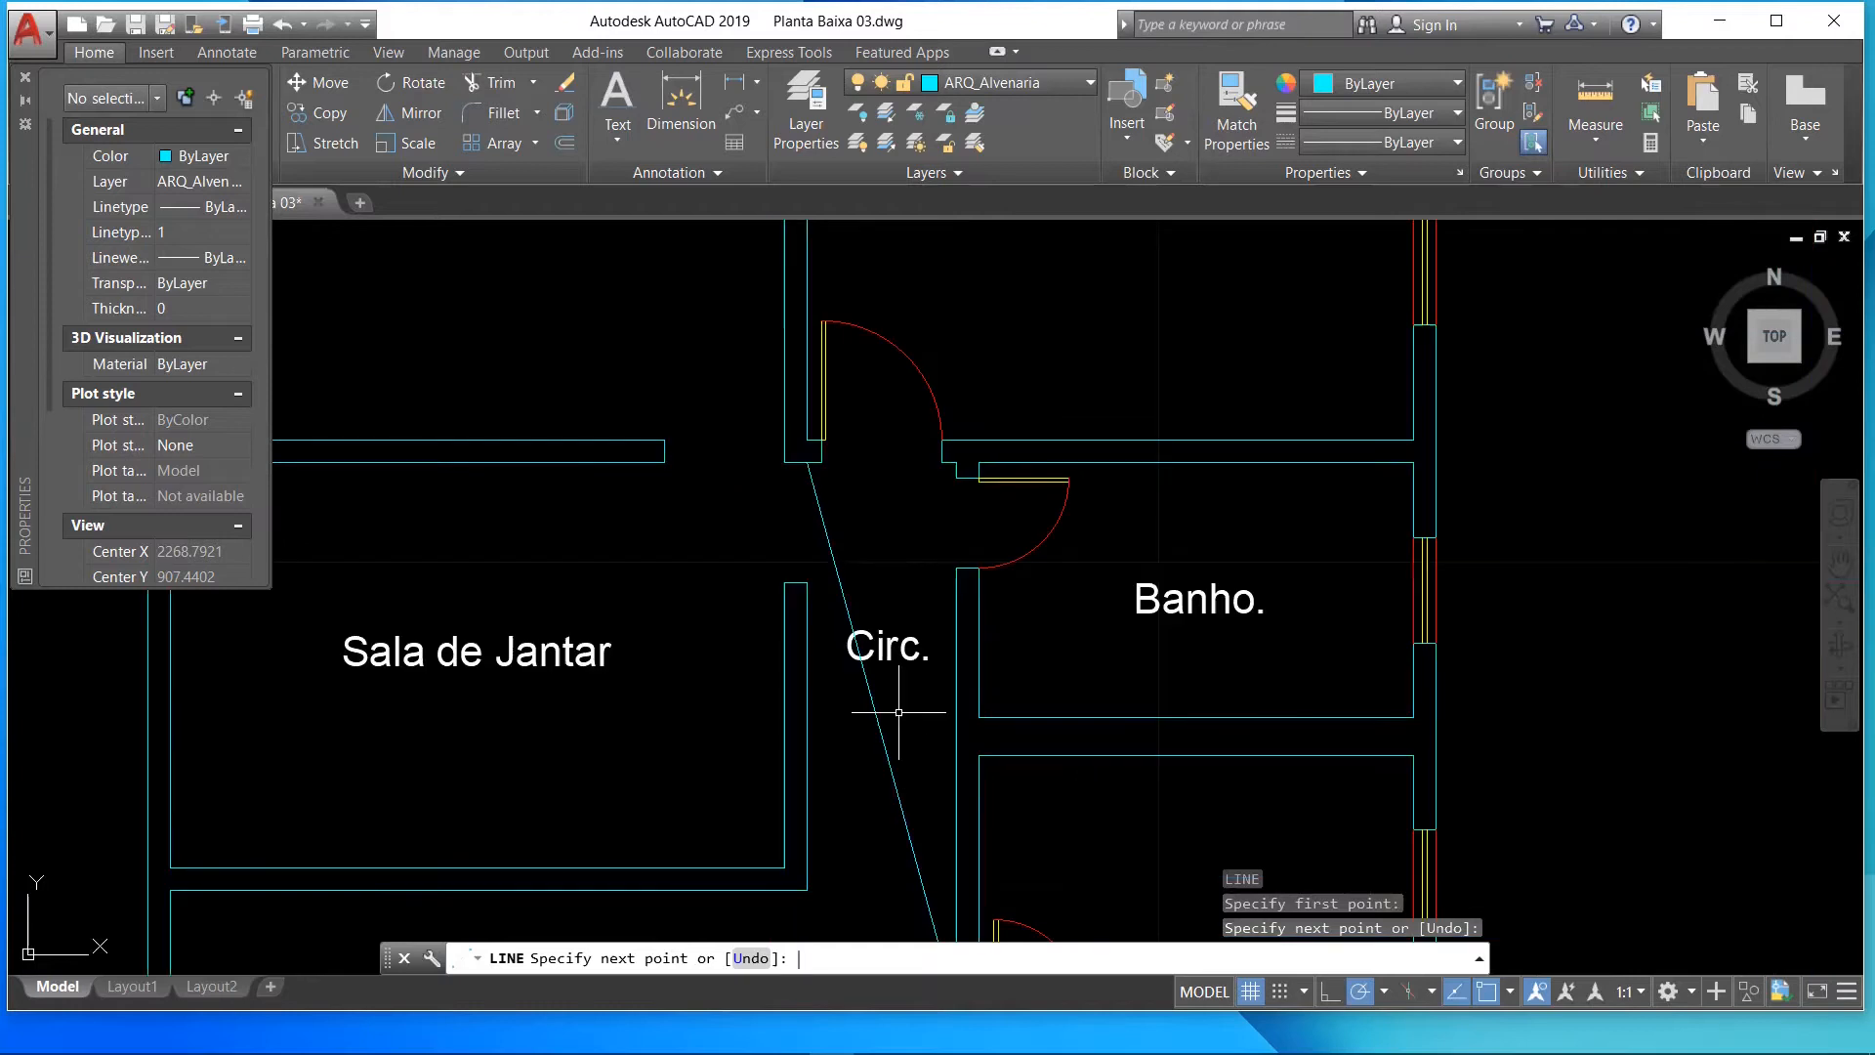
pyautogui.press('Return')
pyautogui.scroll(-2, 864, 801)
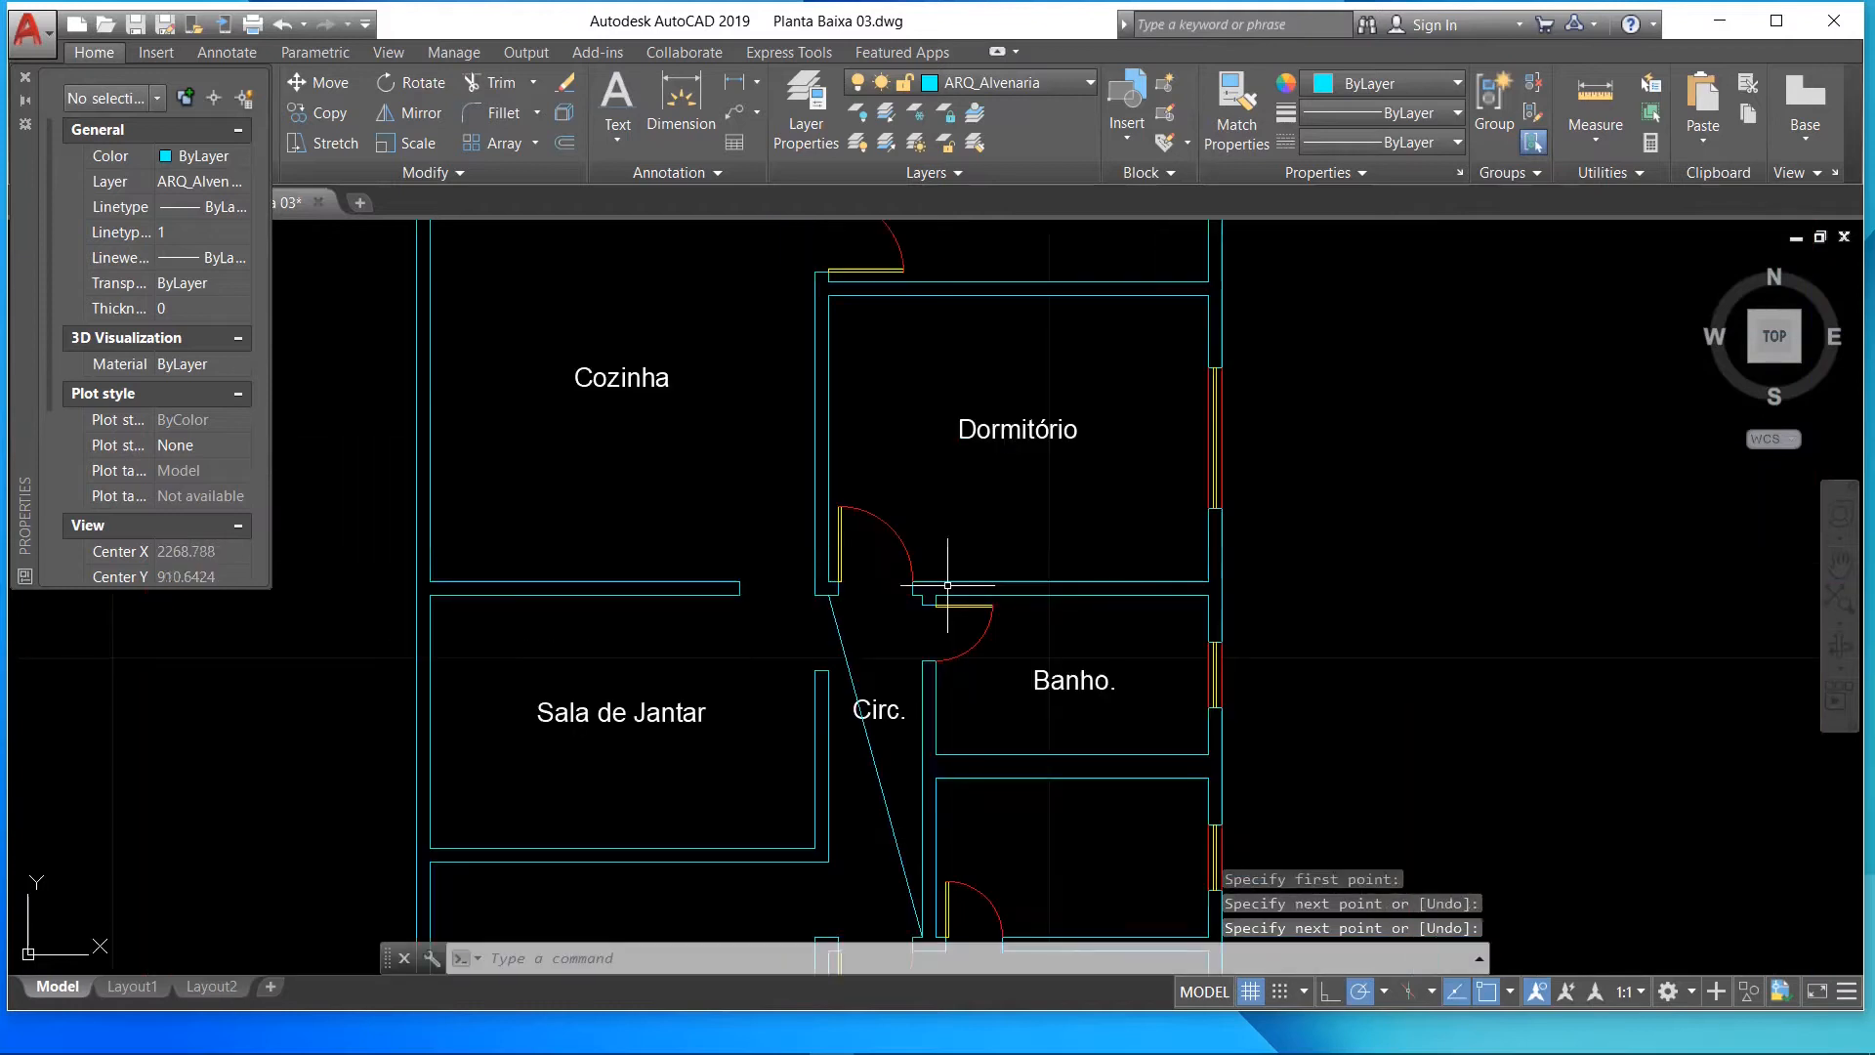
# - Set the "Circ." label's justification to Center
pyautogui.scroll(-2, 787, 767)
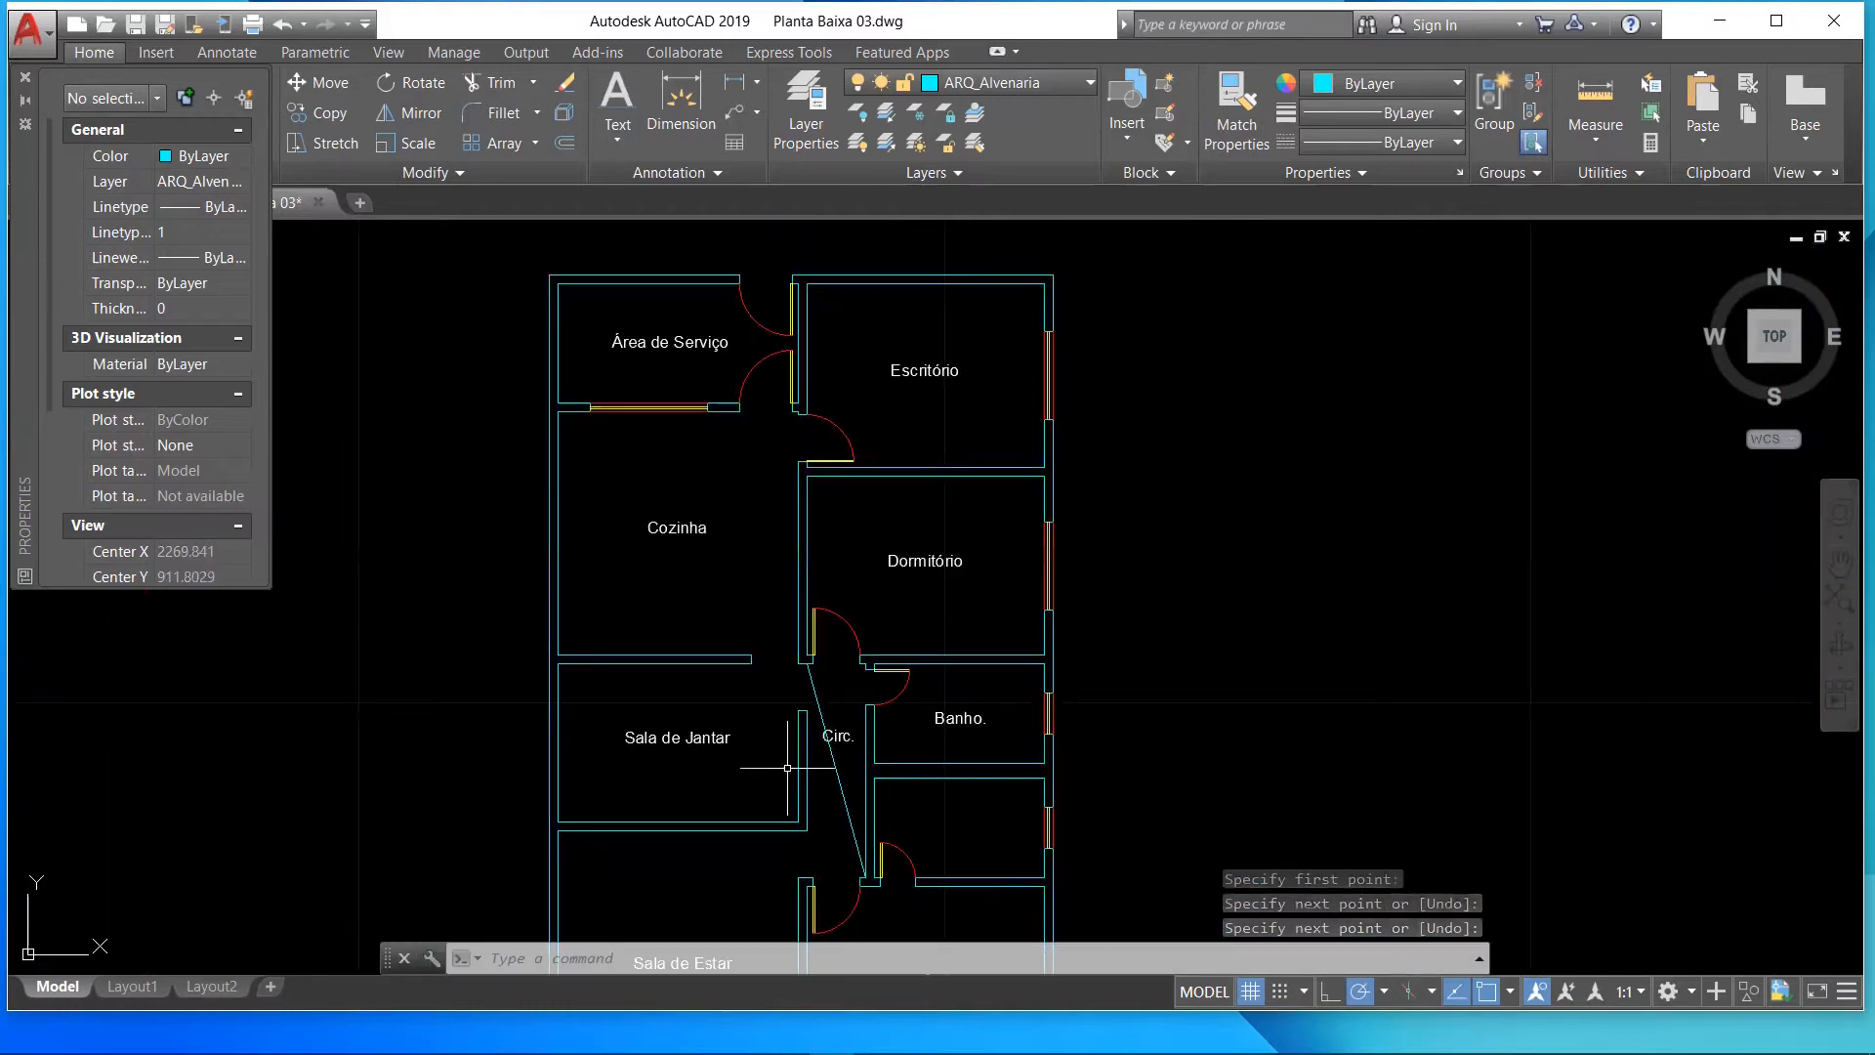
pyautogui.click(1841, 582)
pyautogui.moveTo(879, 742); pyautogui.dragTo(890, 732)
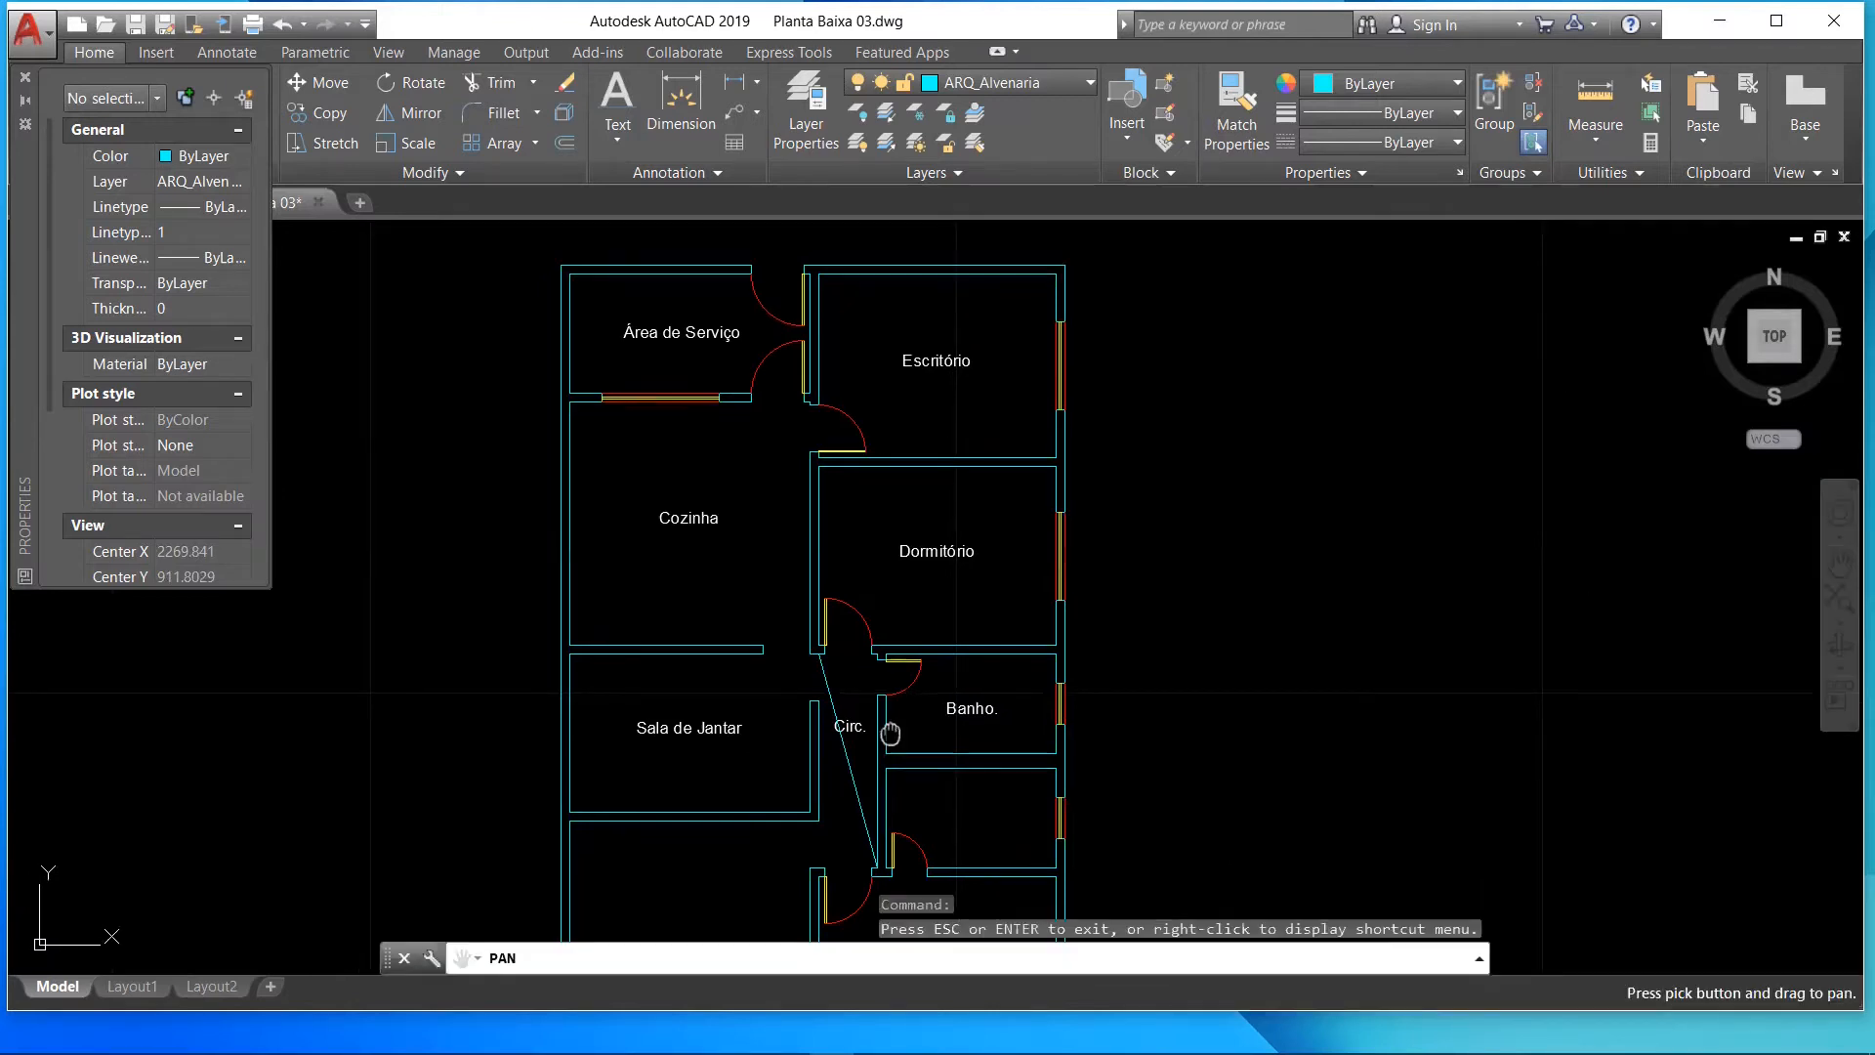
pyautogui.scroll(4, 890, 732)
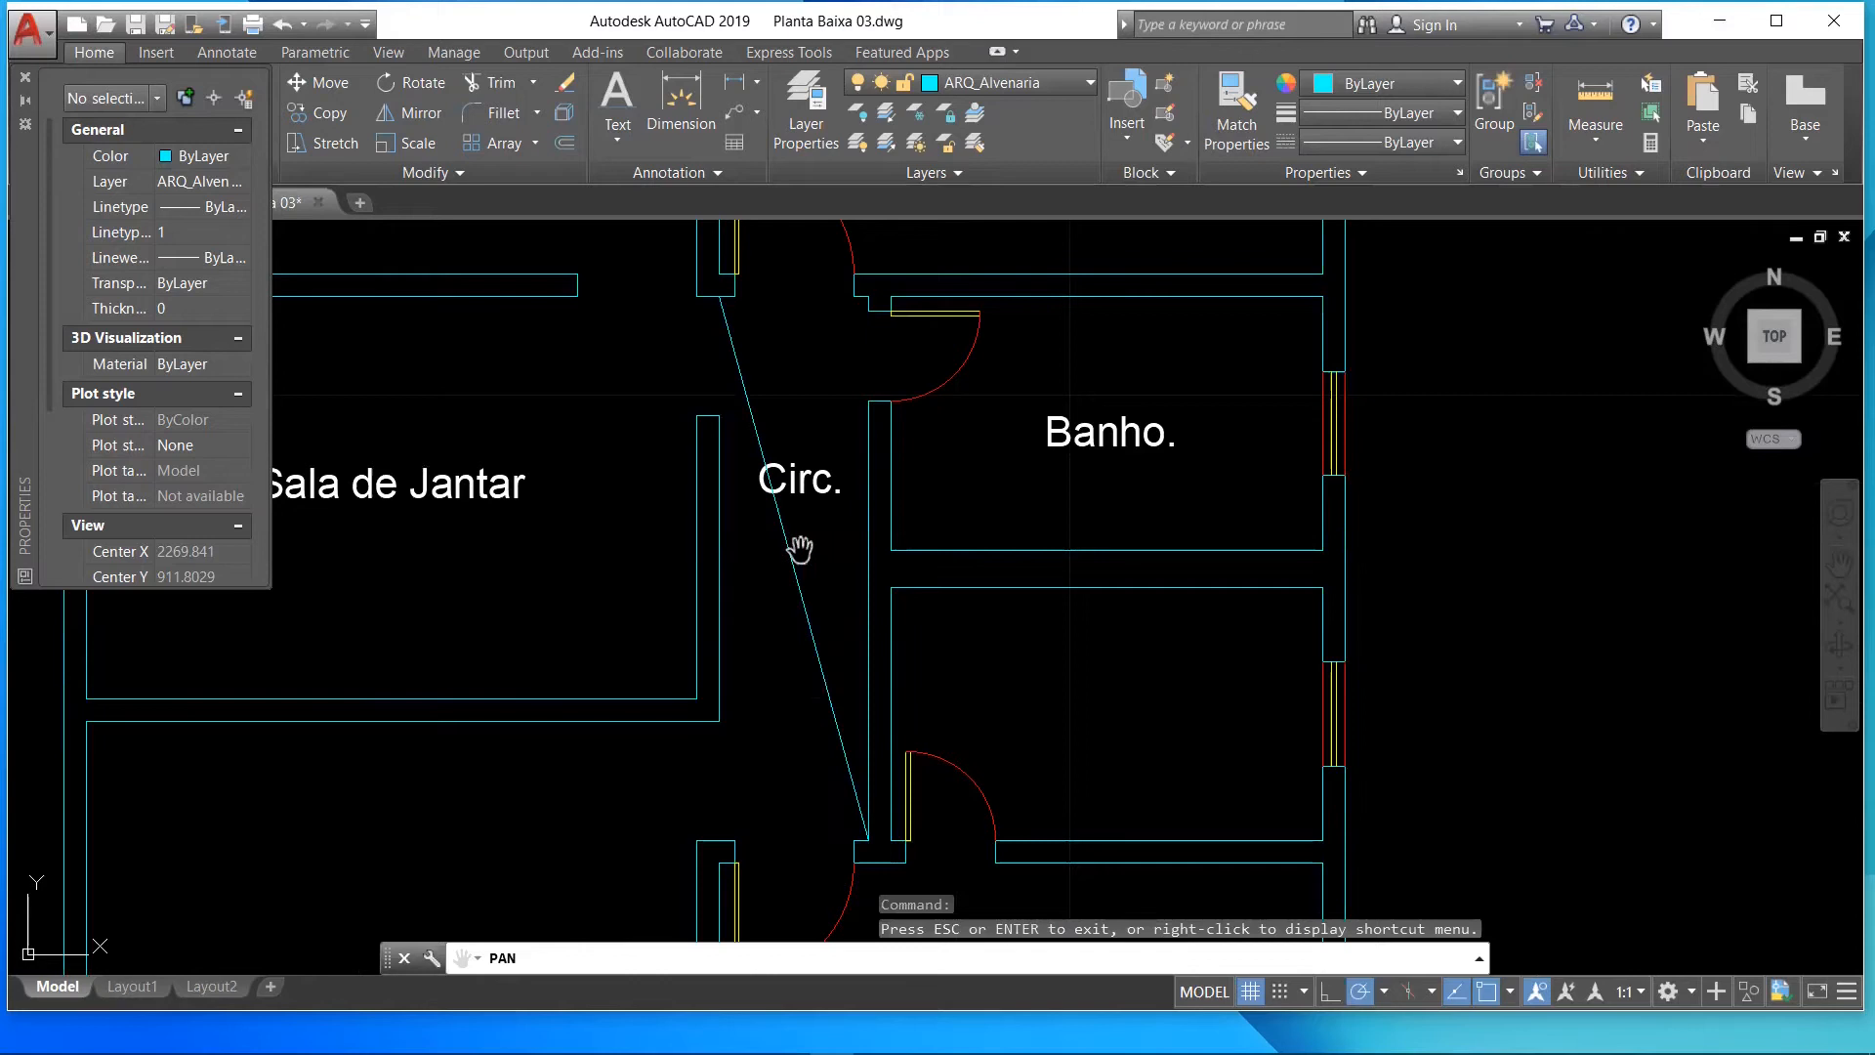
pyautogui.press('Escape')
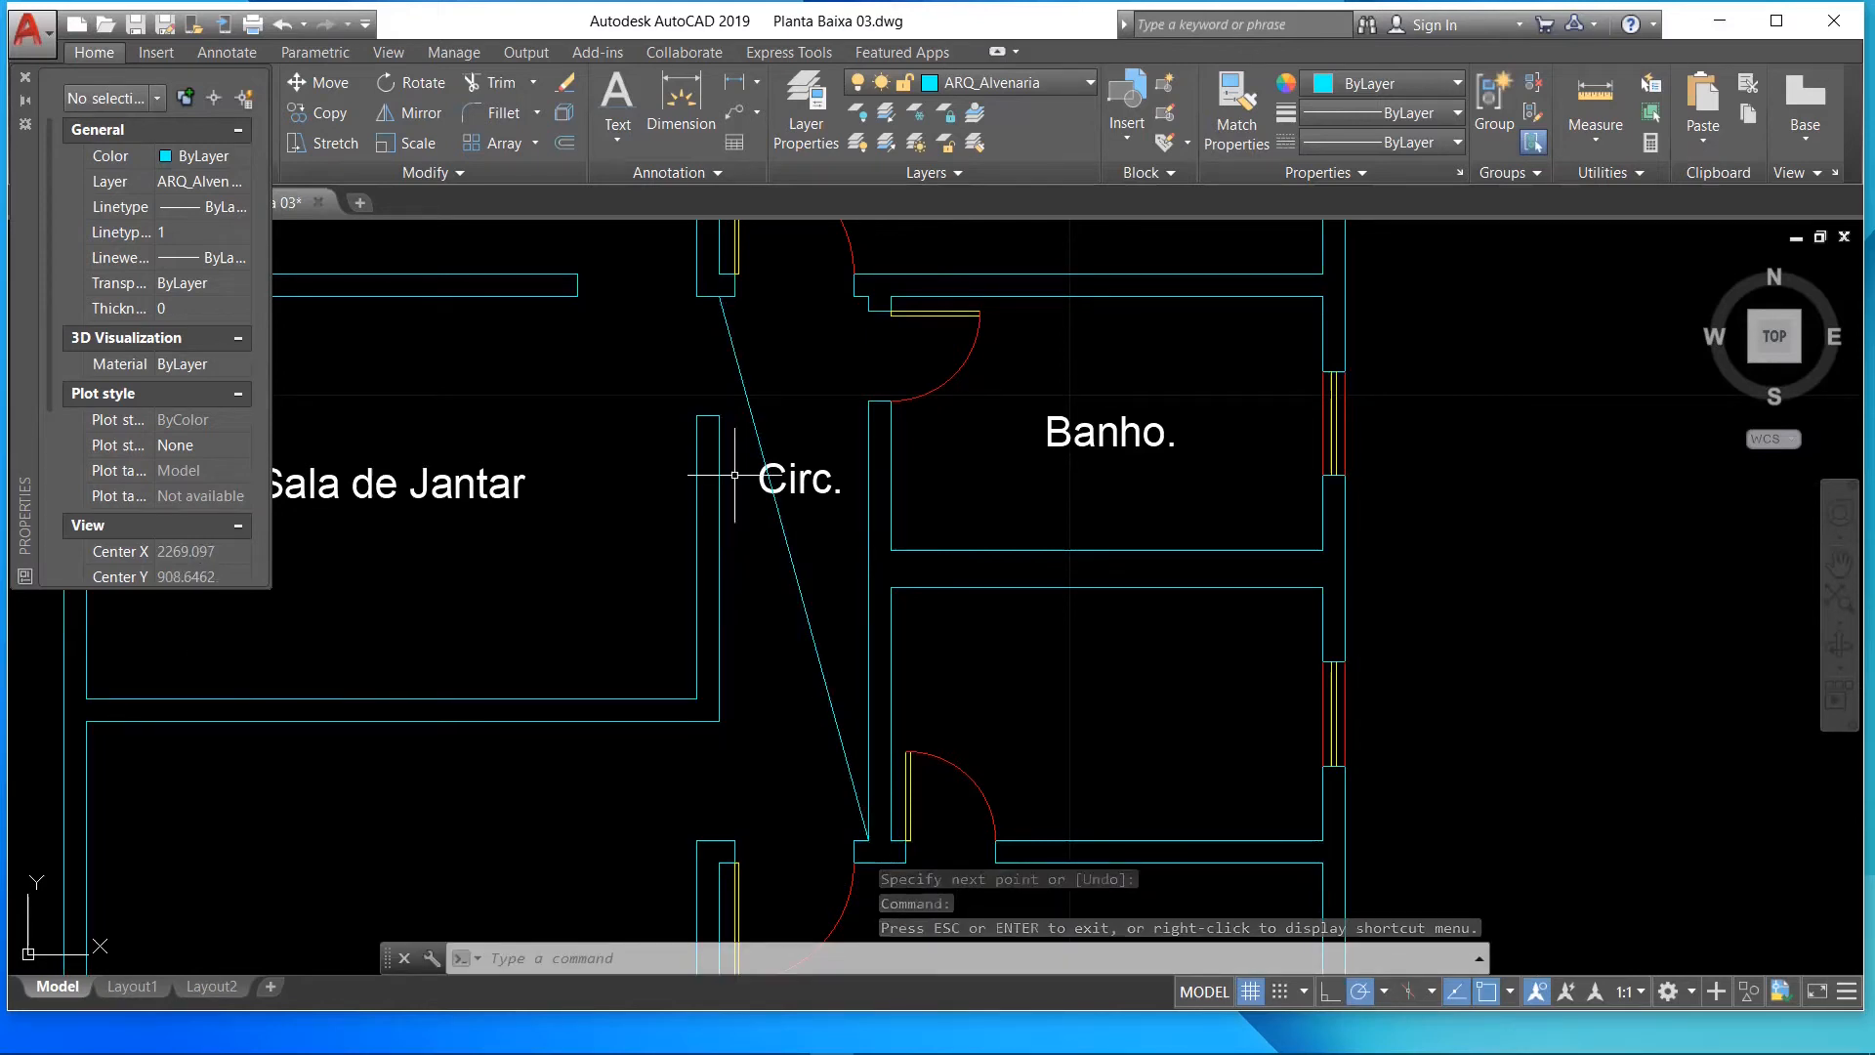
pyautogui.click(820, 483)
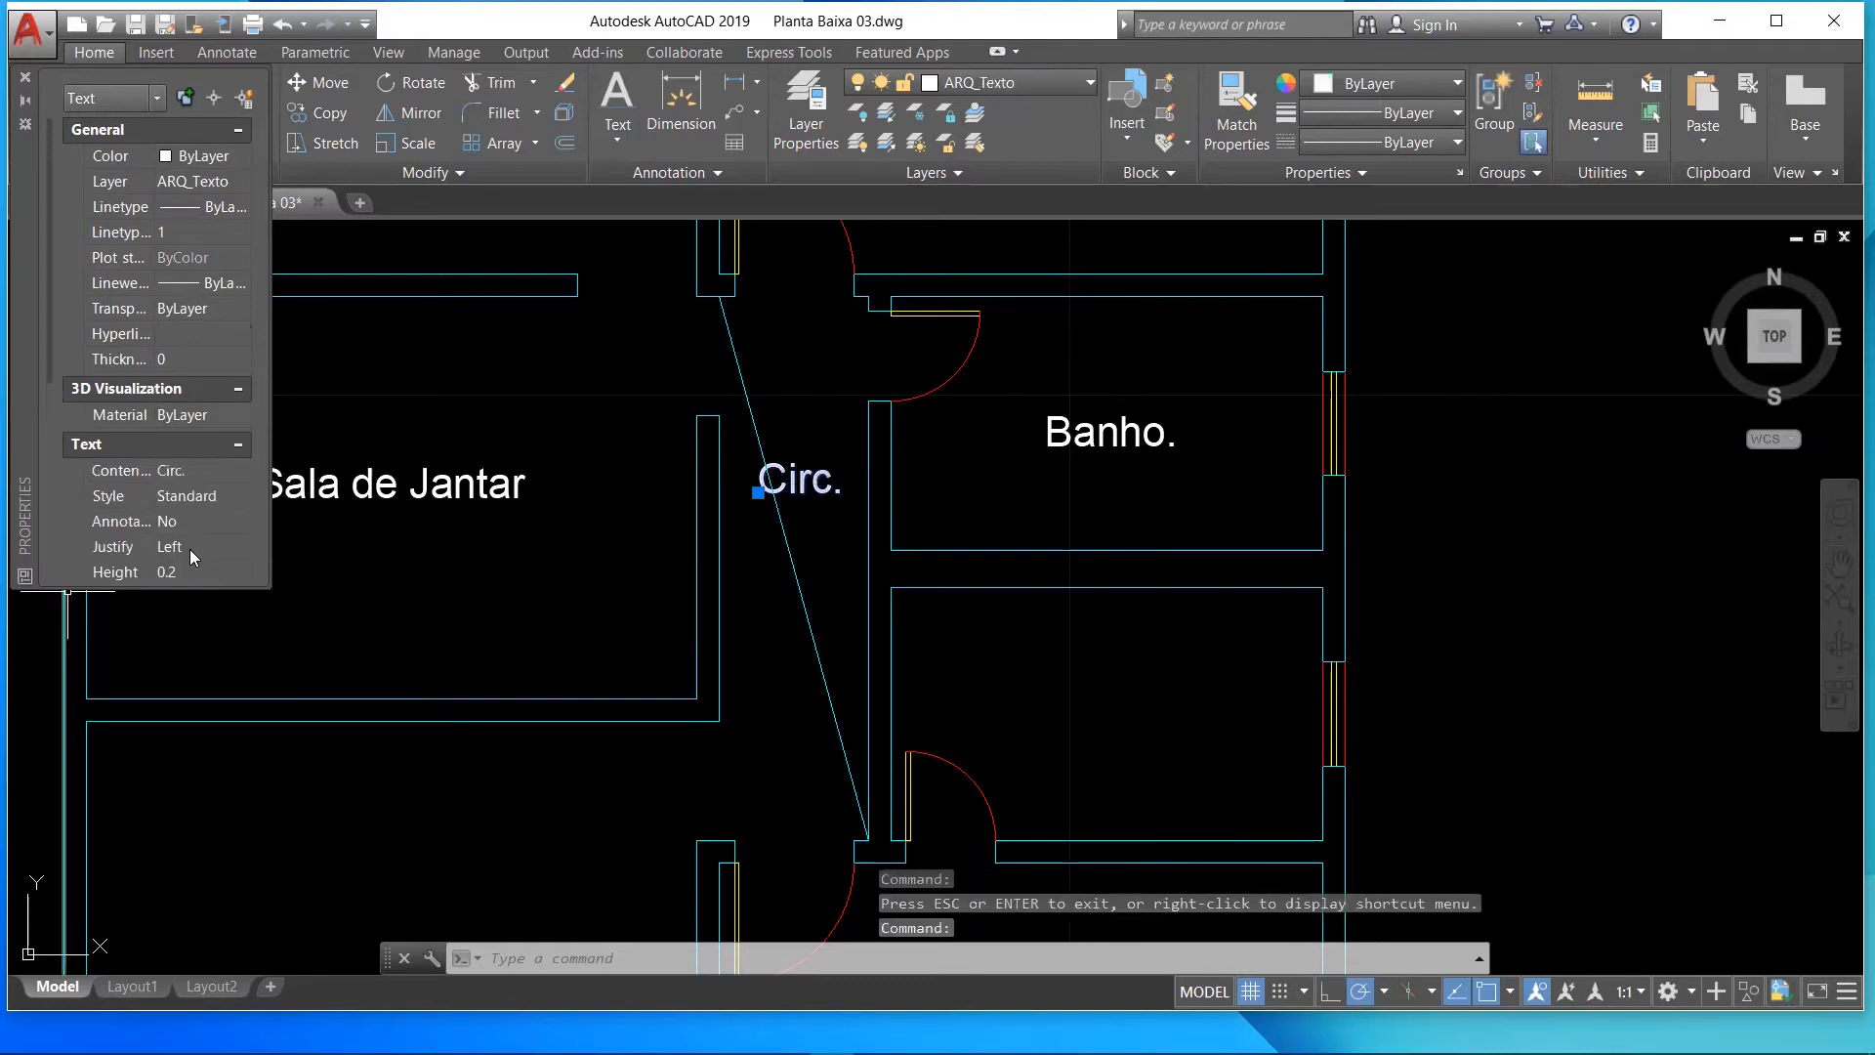
pyautogui.click(219, 546)
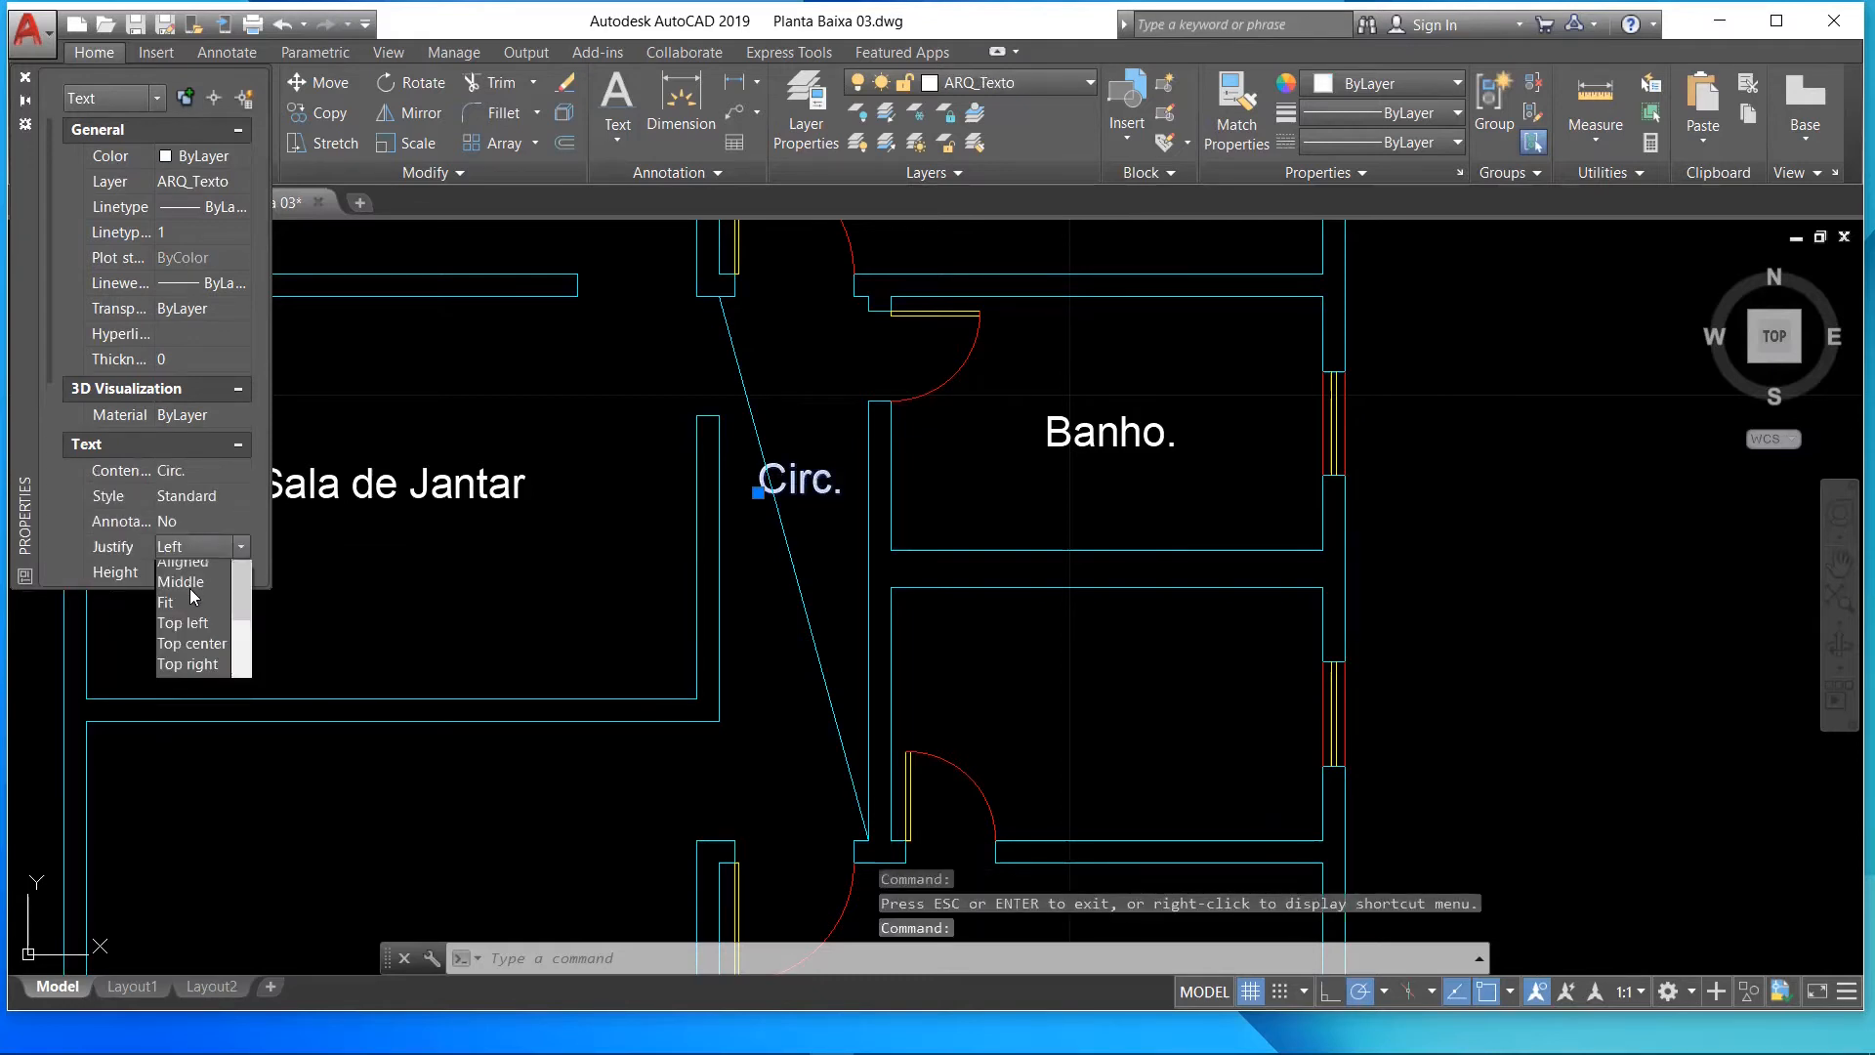
pyautogui.scroll(1, 191, 596)
pyautogui.click(191, 581)
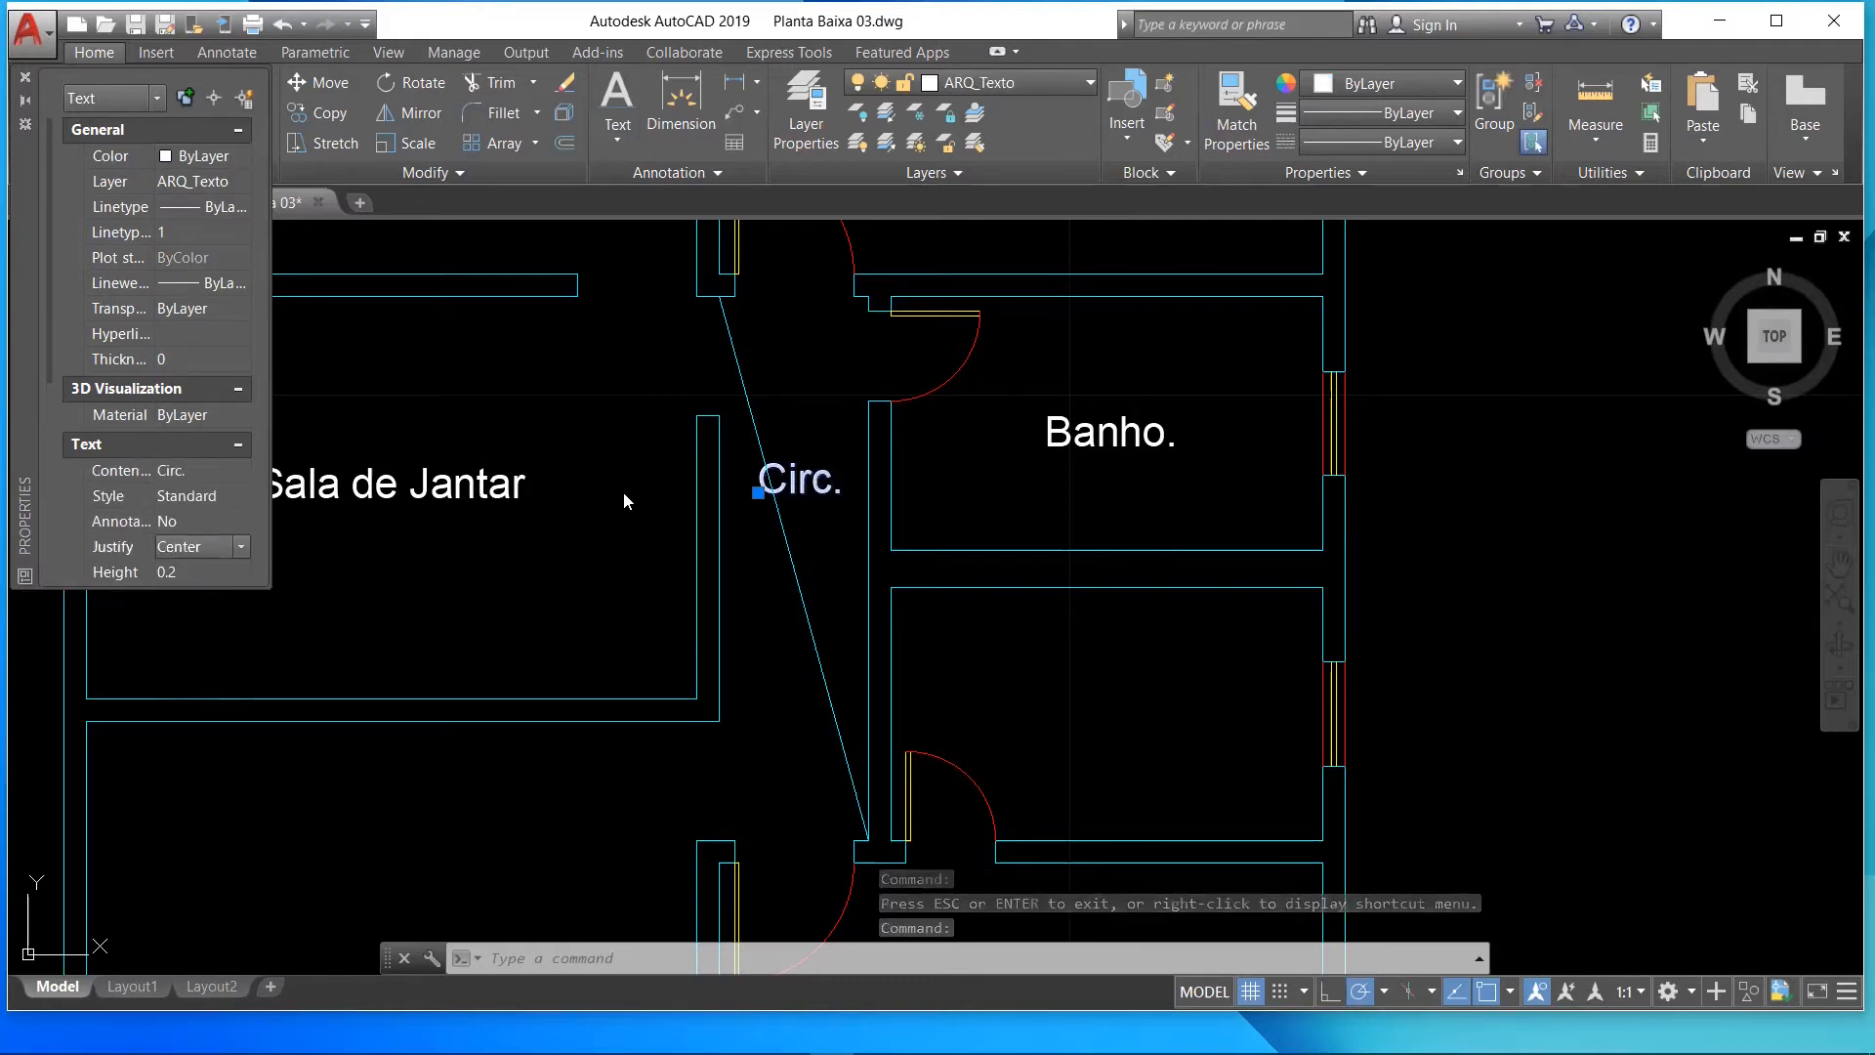
# - Move the "Circ." label by its center point onto the corridor diagonal's midpoint and erase the diagonal line
pyautogui.click(757, 492)
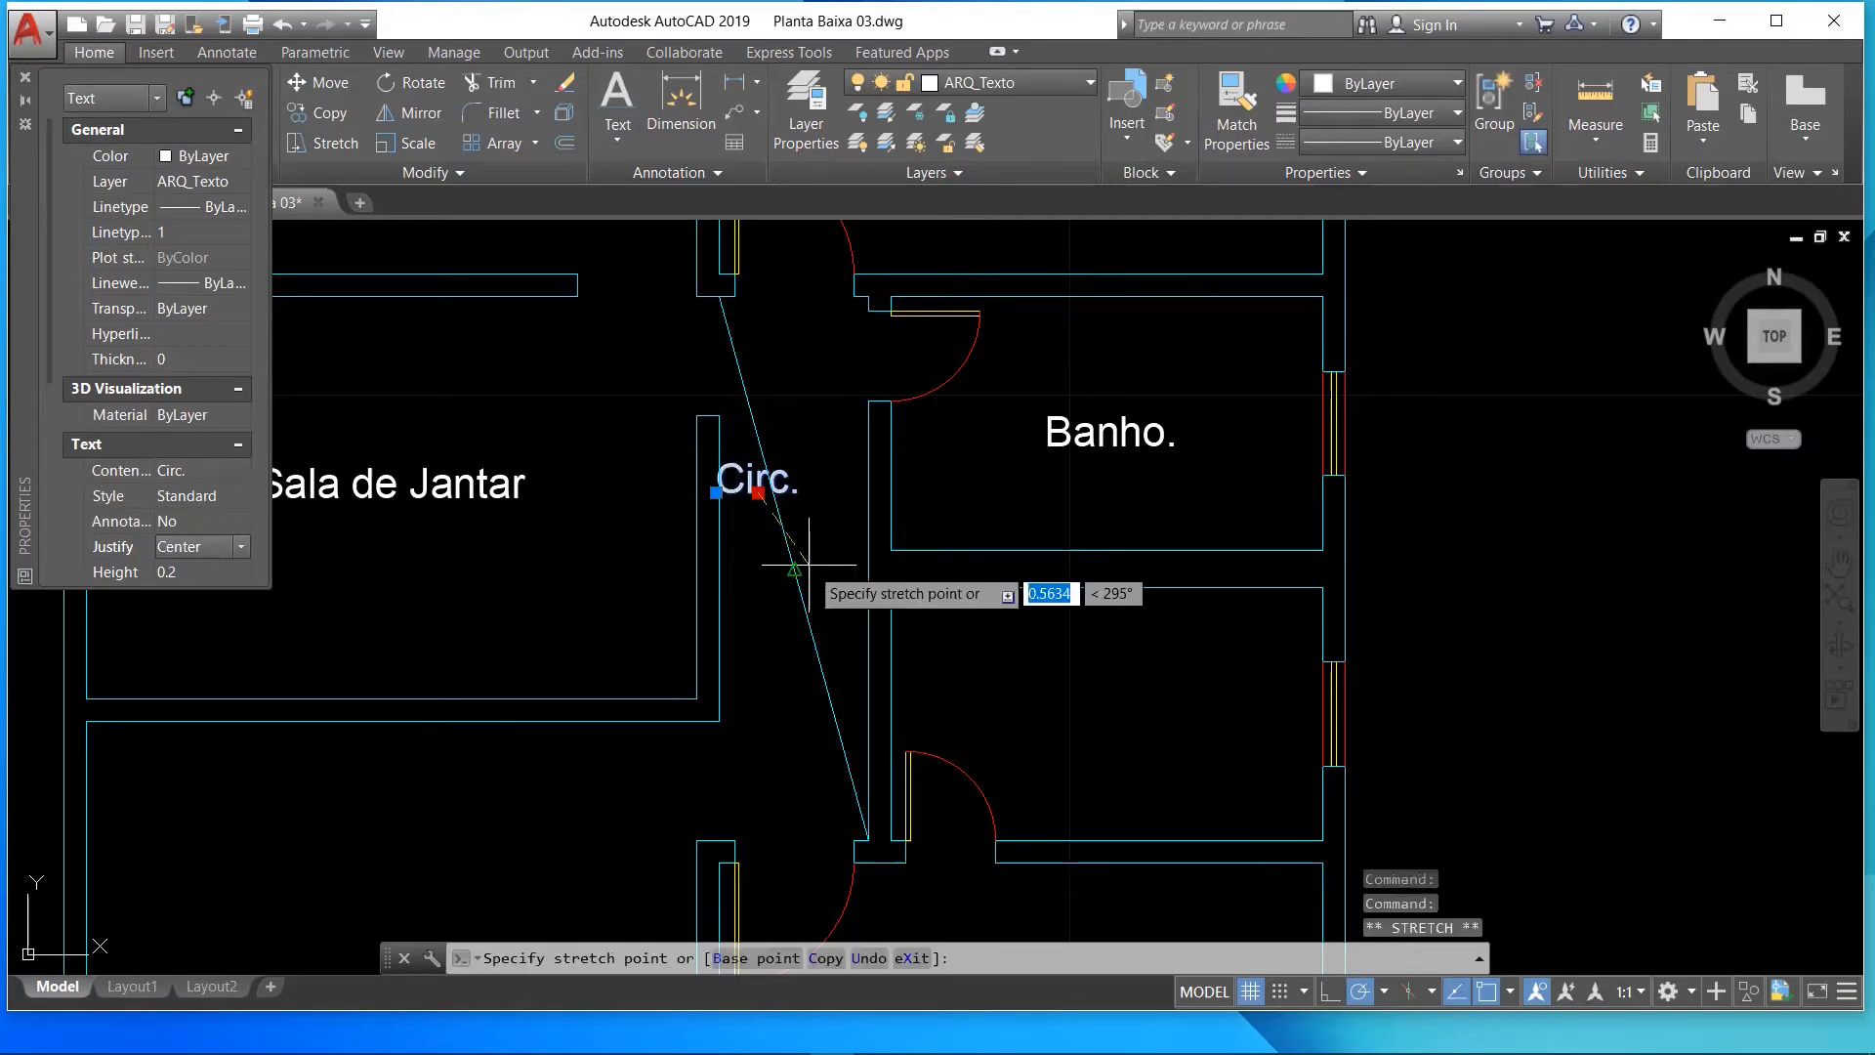
pyautogui.click(793, 569)
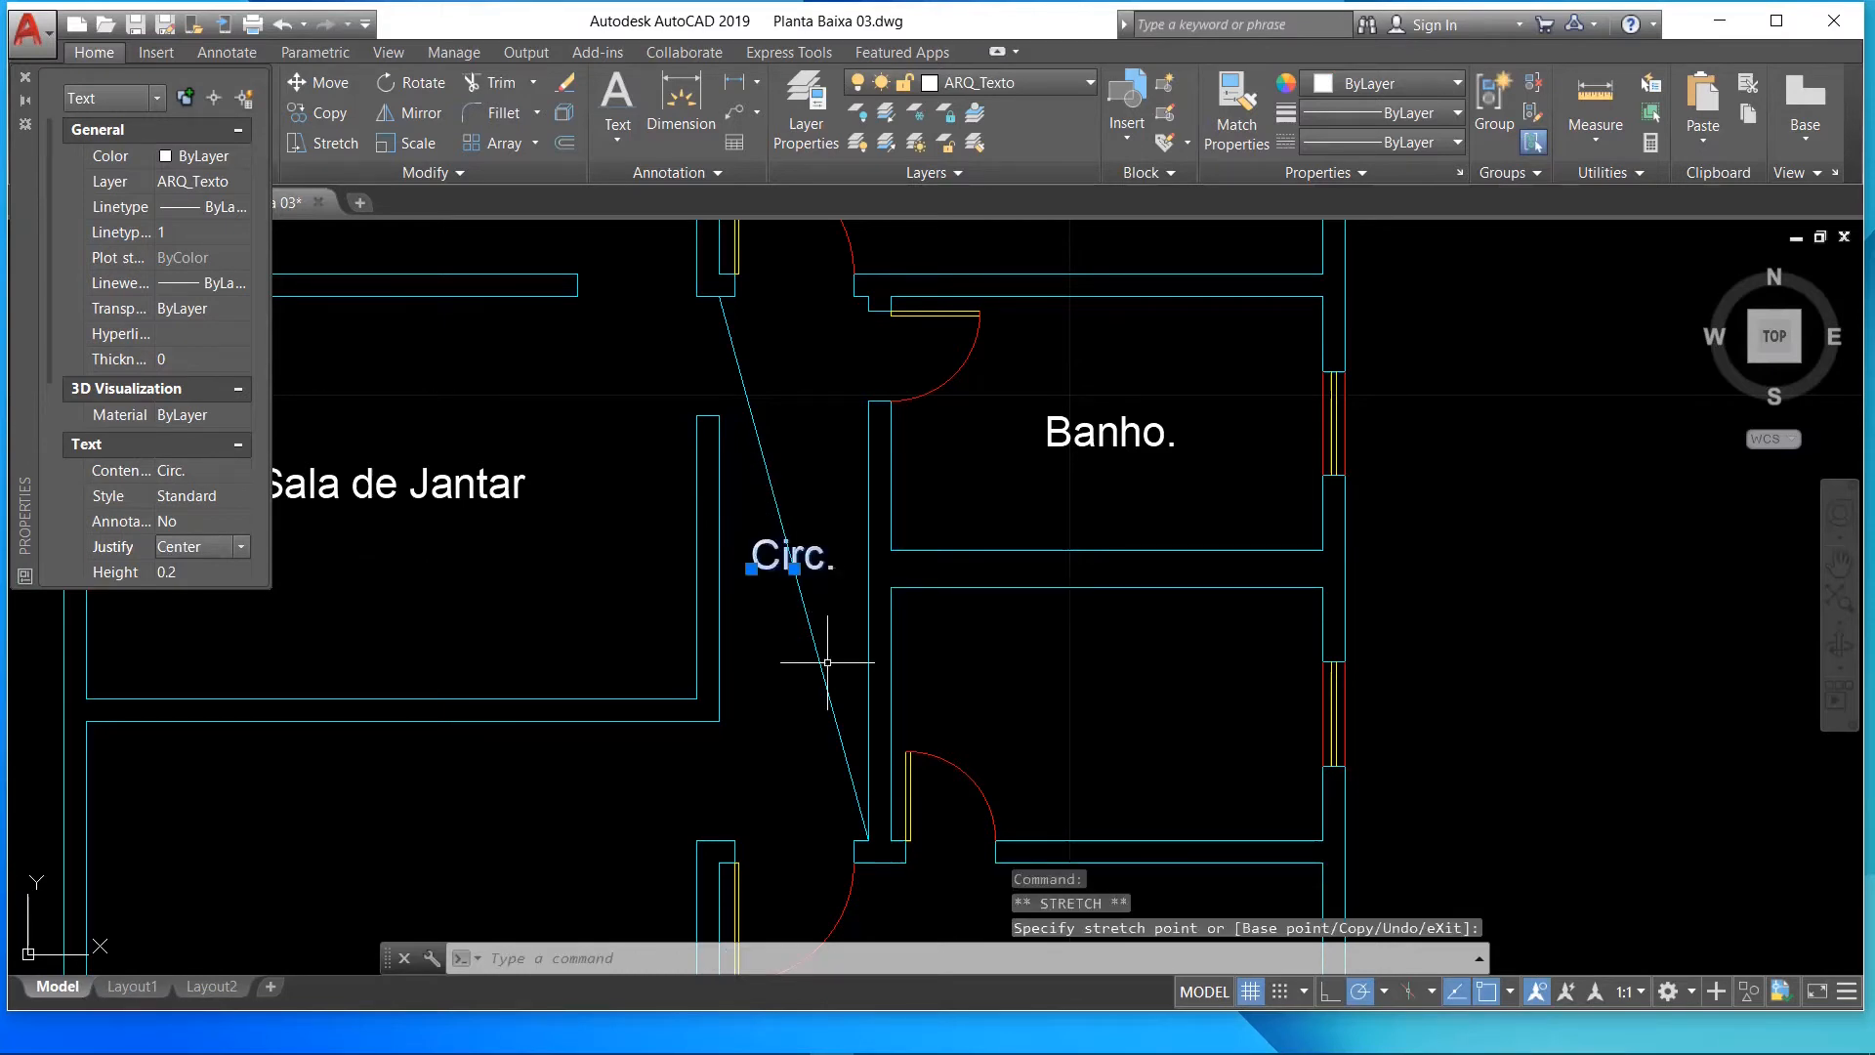
pyautogui.press('Escape')
pyautogui.click(825, 679)
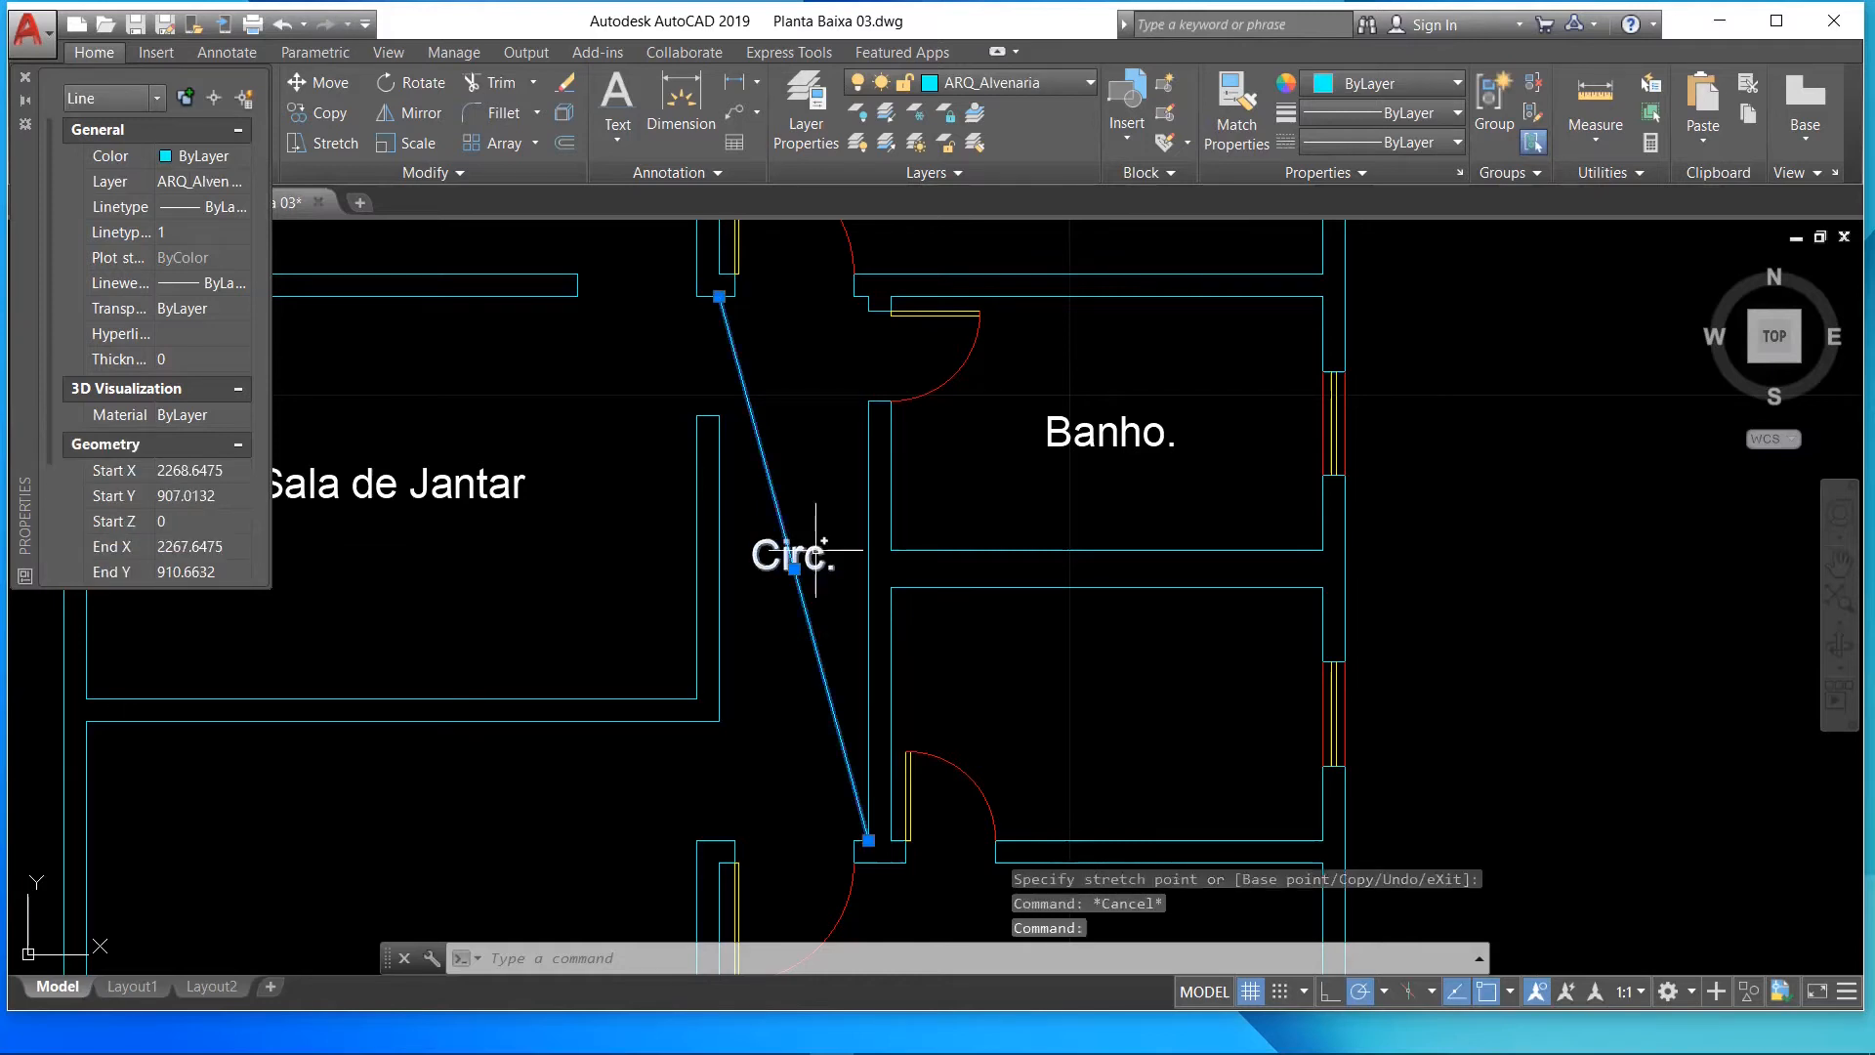
pyautogui.press('Delete')
# - Draw a diagonal line across the Sala de Estar from its upper-left inner corner to its lower-right inner corner
pyautogui.scroll(-2, 777, 600)
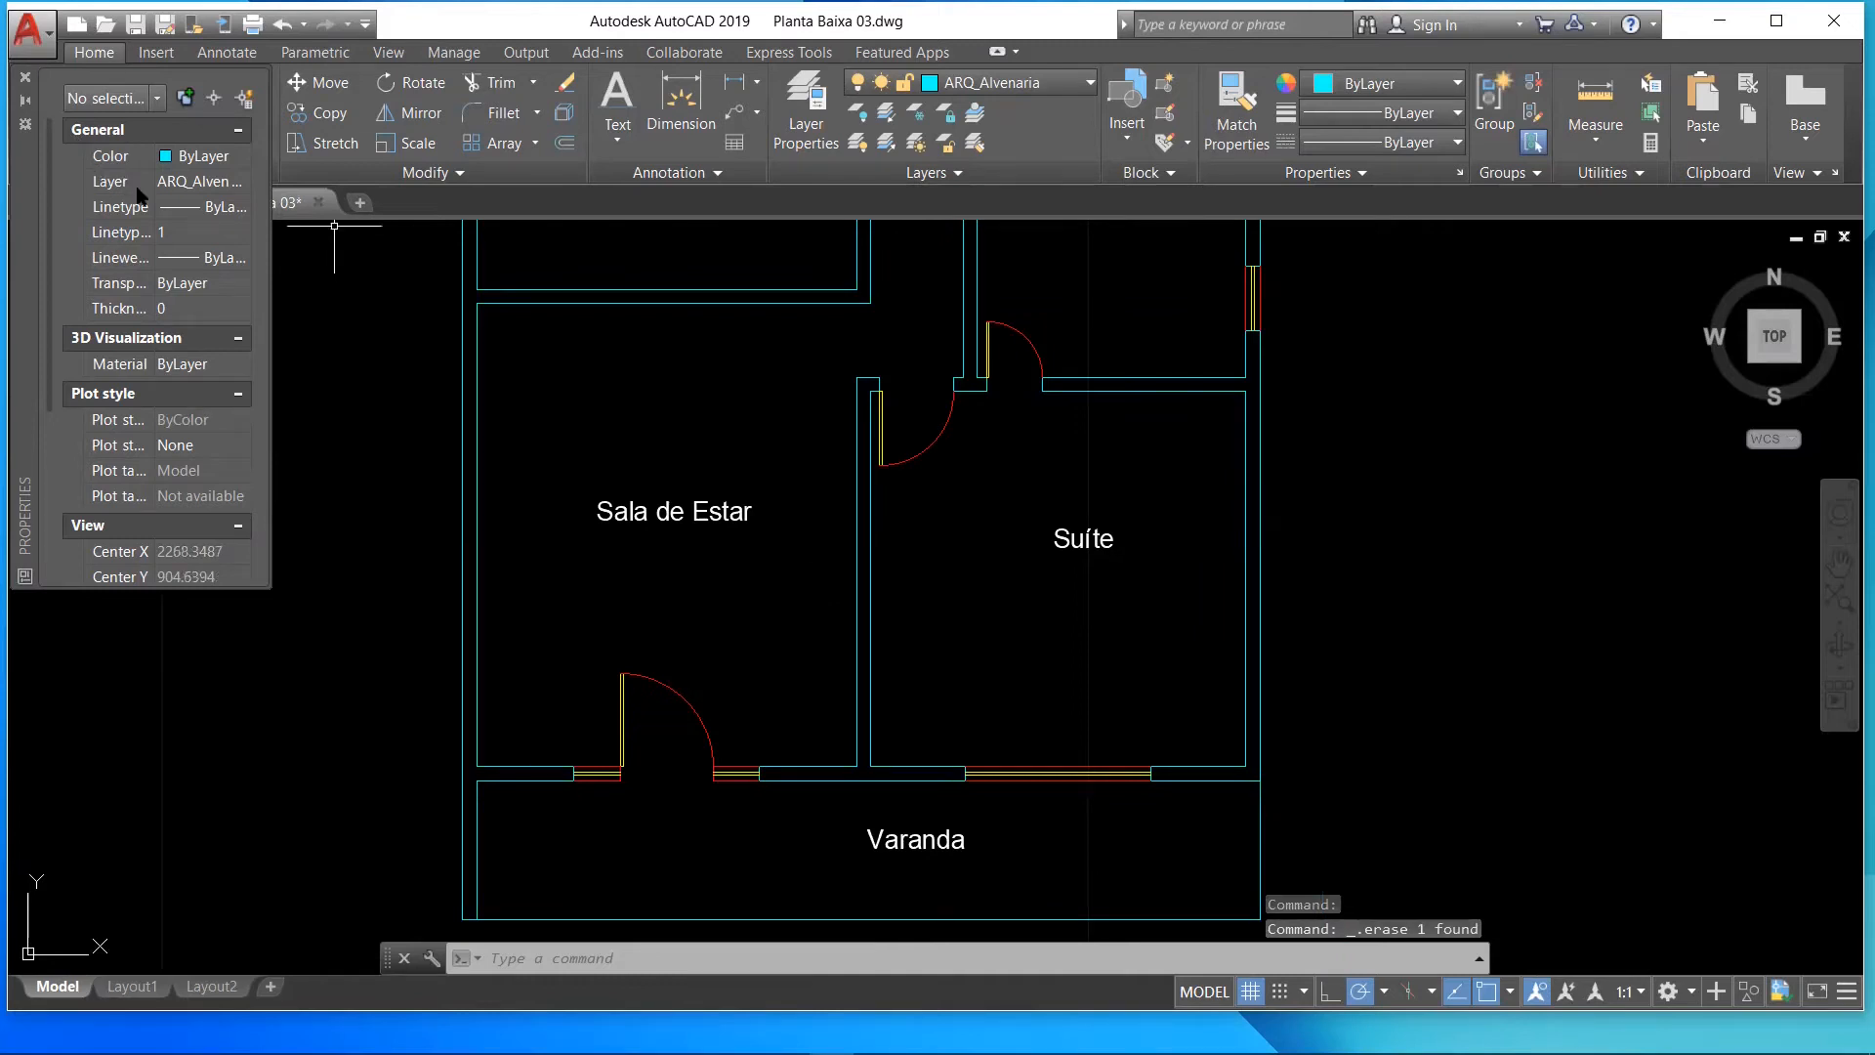
pyautogui.write('1')
pyautogui.press('Return')
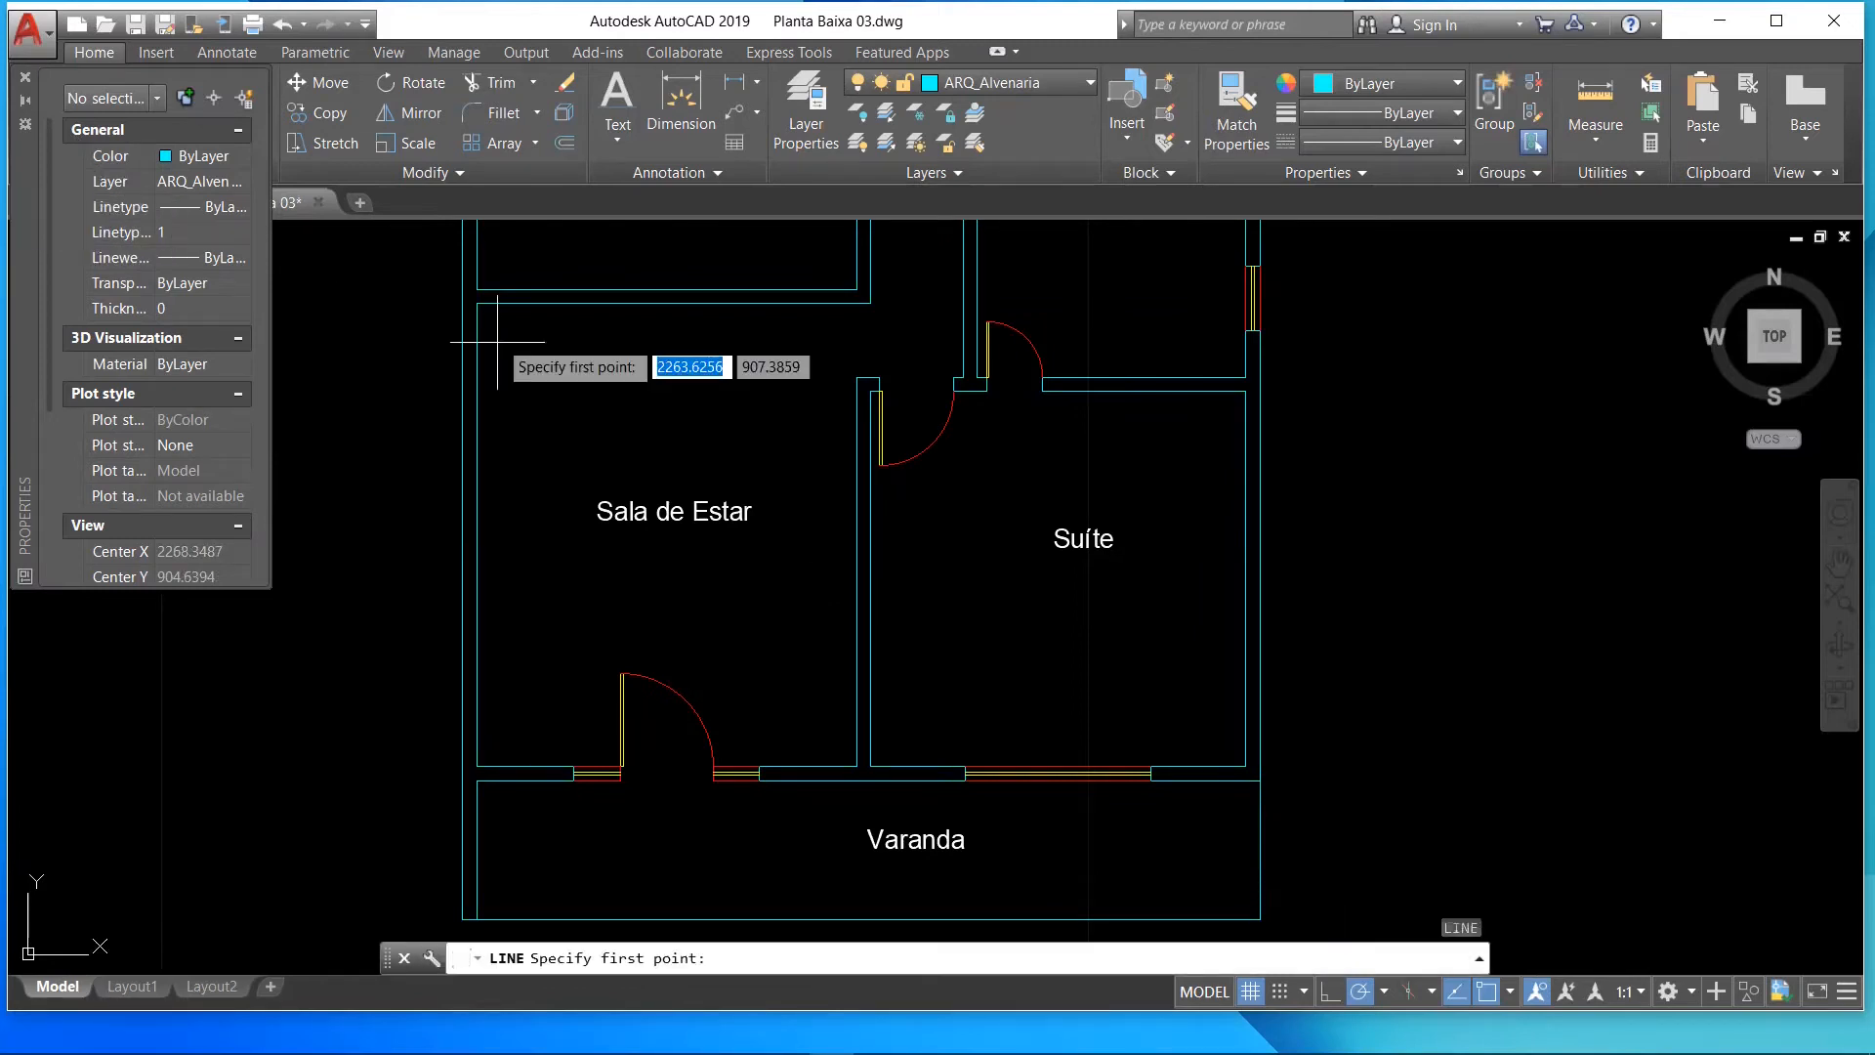
pyautogui.click(476, 303)
pyautogui.click(857, 765)
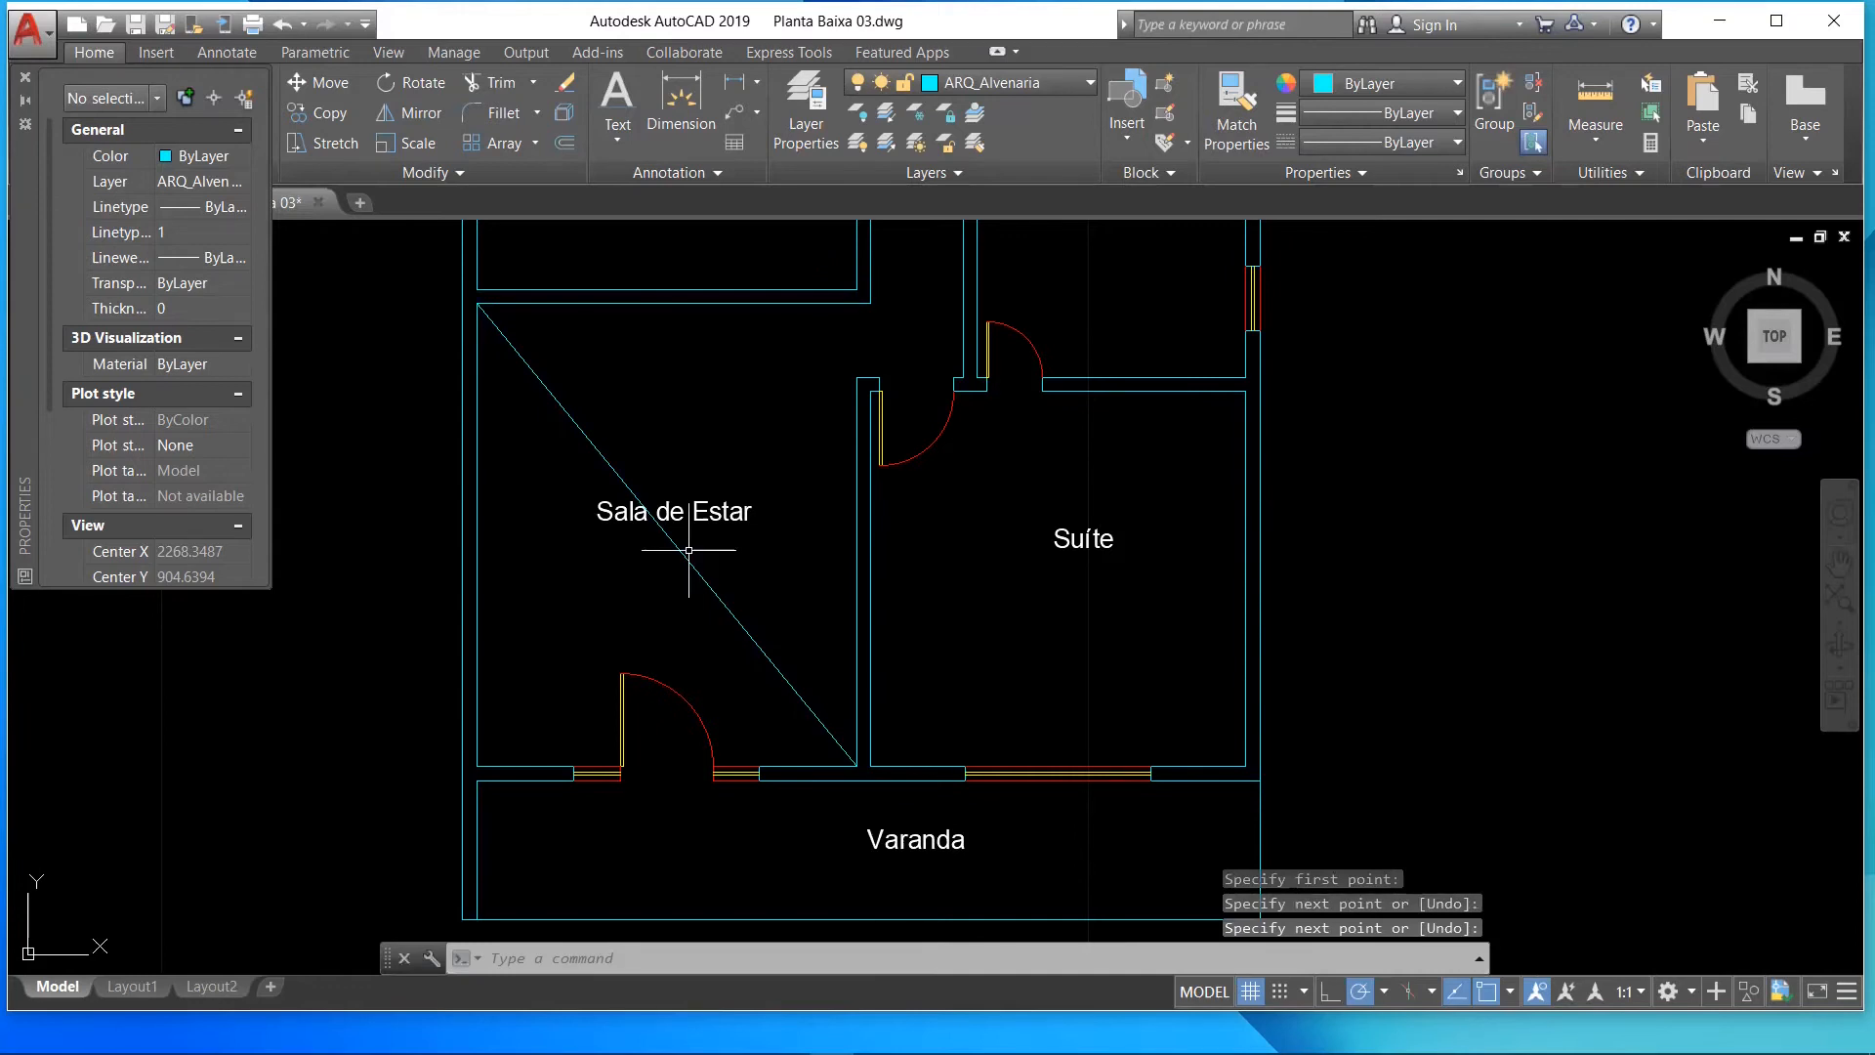
pyautogui.press('Return')
# - Set the "Sala de Estar" label's justification to Center
pyautogui.click(673, 512)
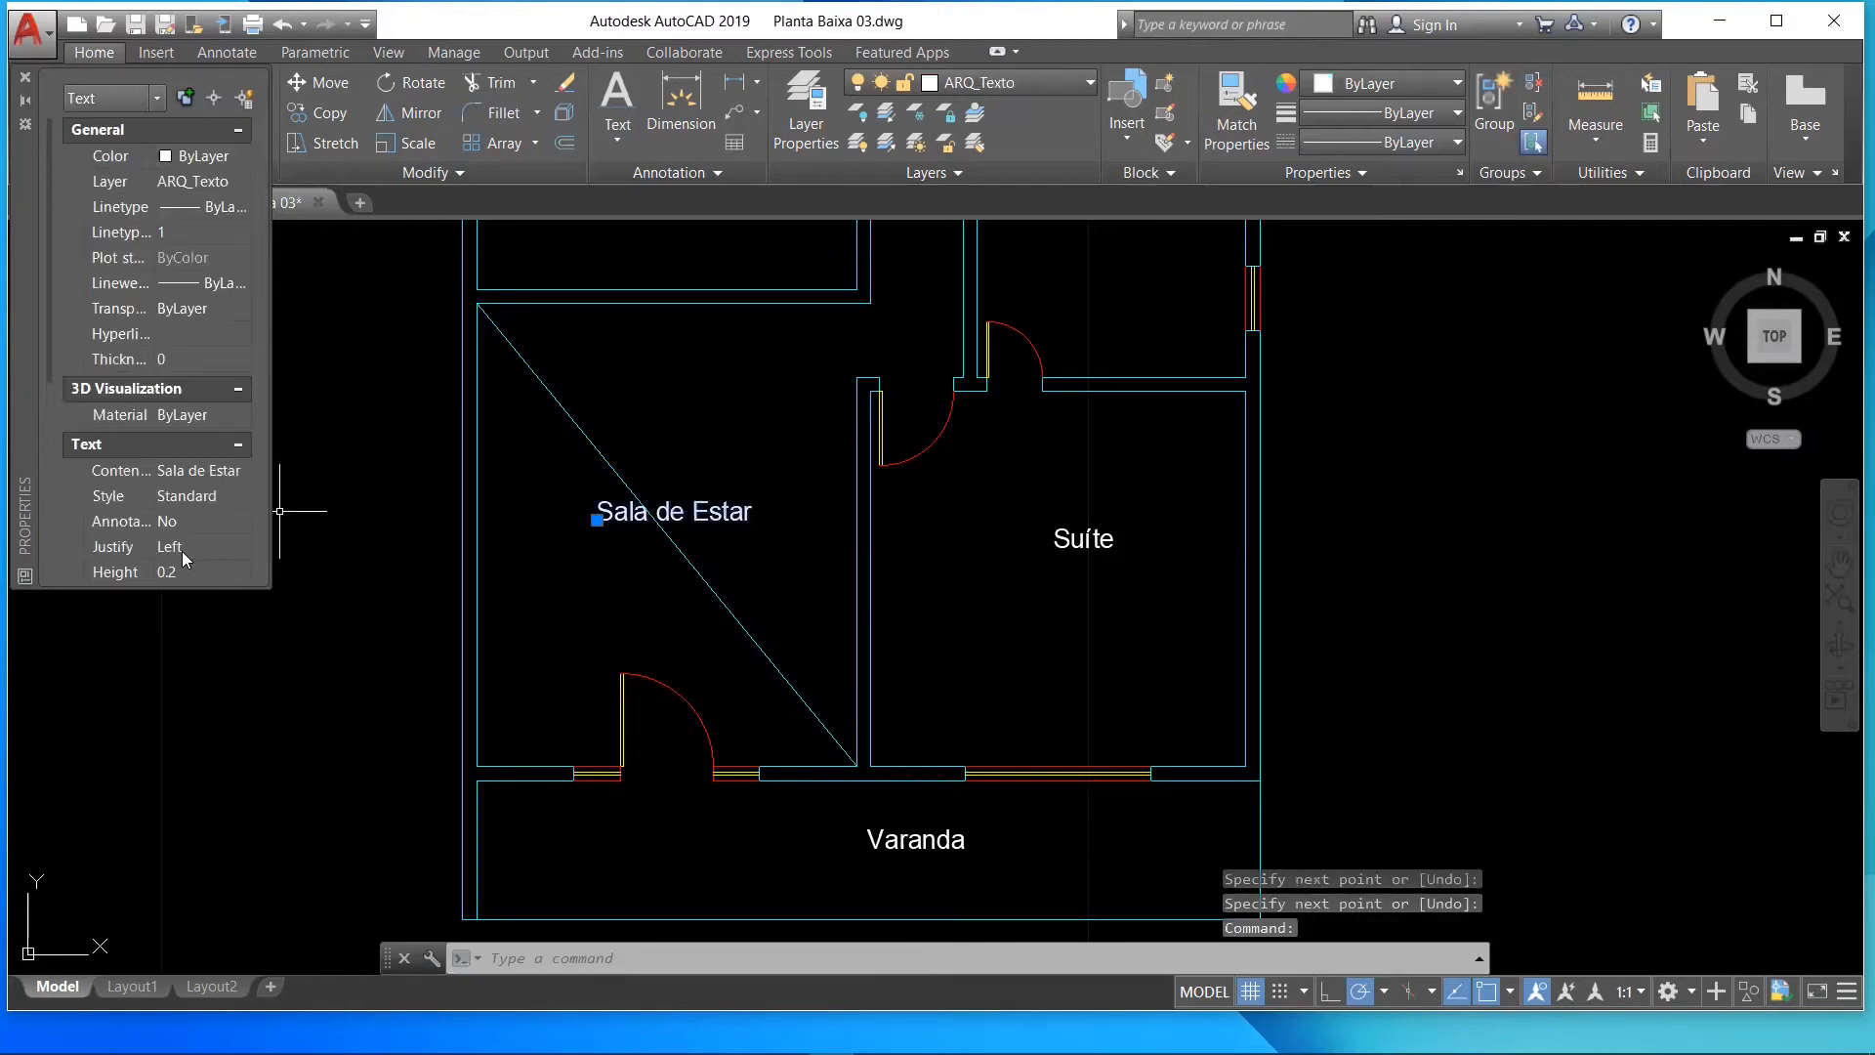
pyautogui.click(185, 547)
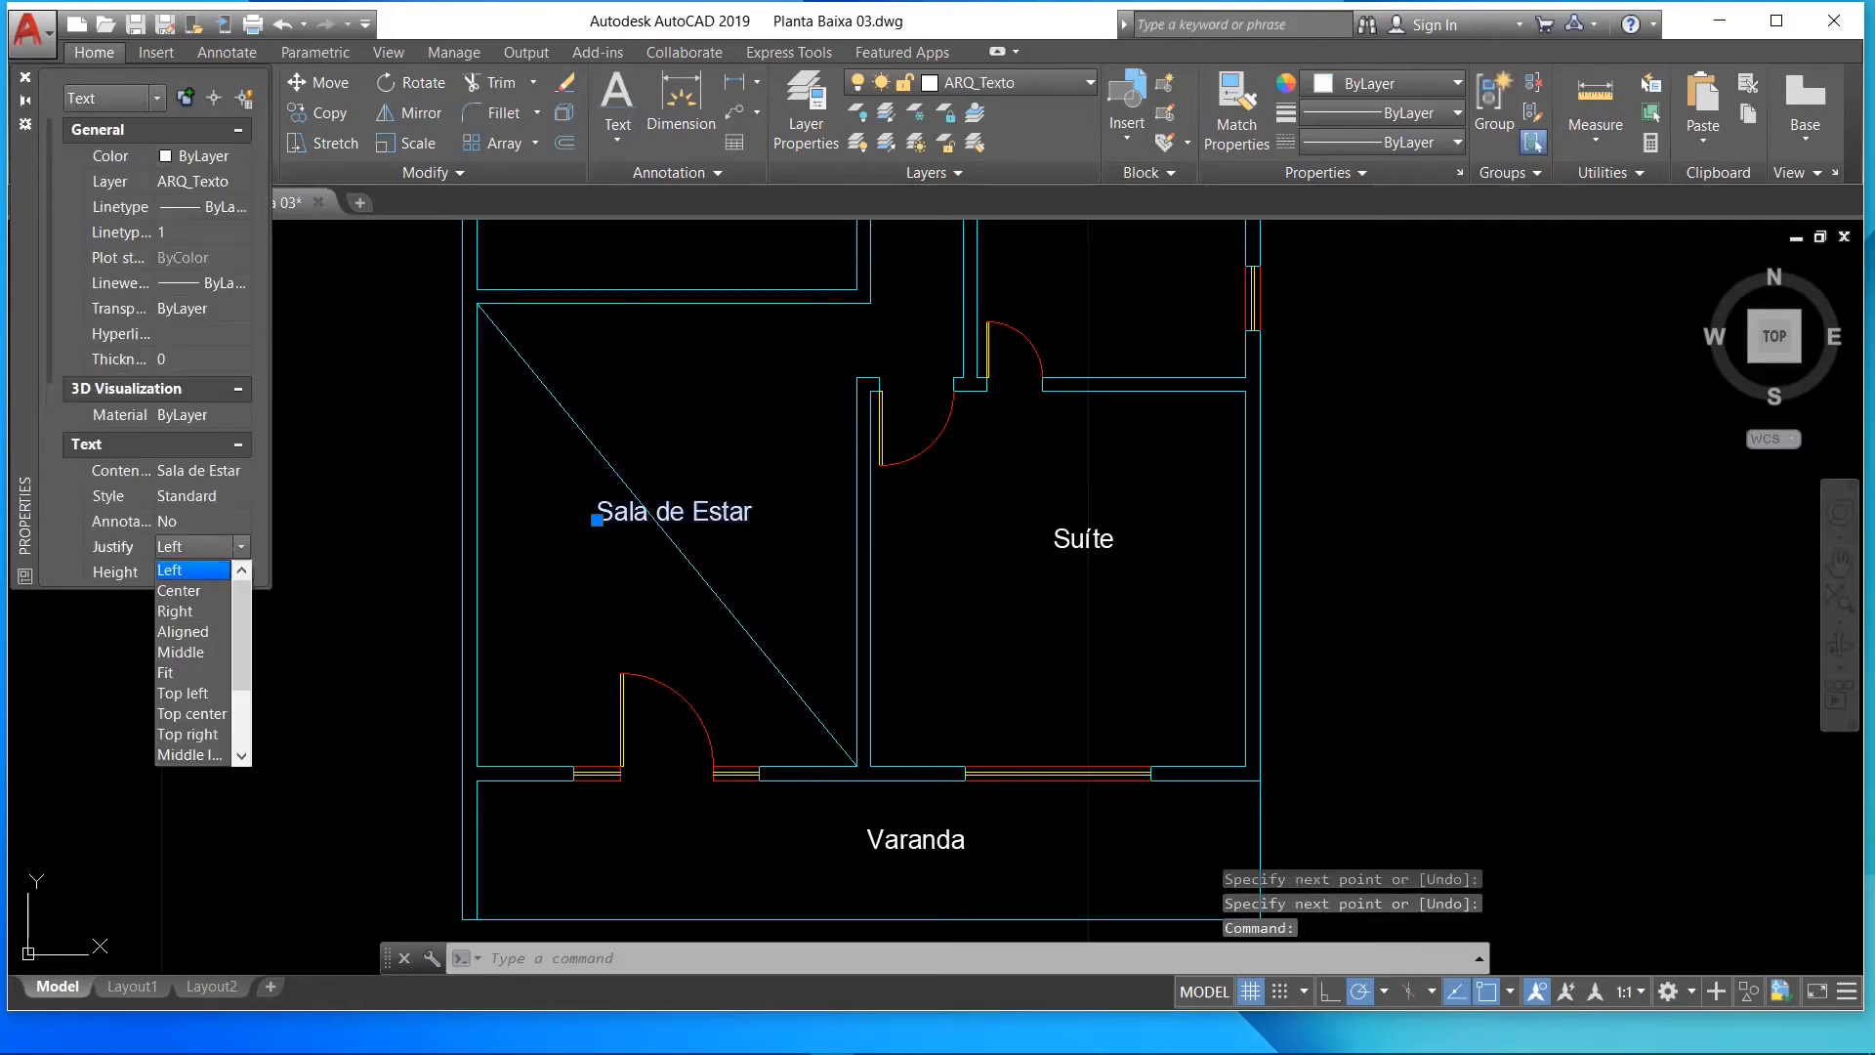
pyautogui.press('Down')
pyautogui.press('Return')
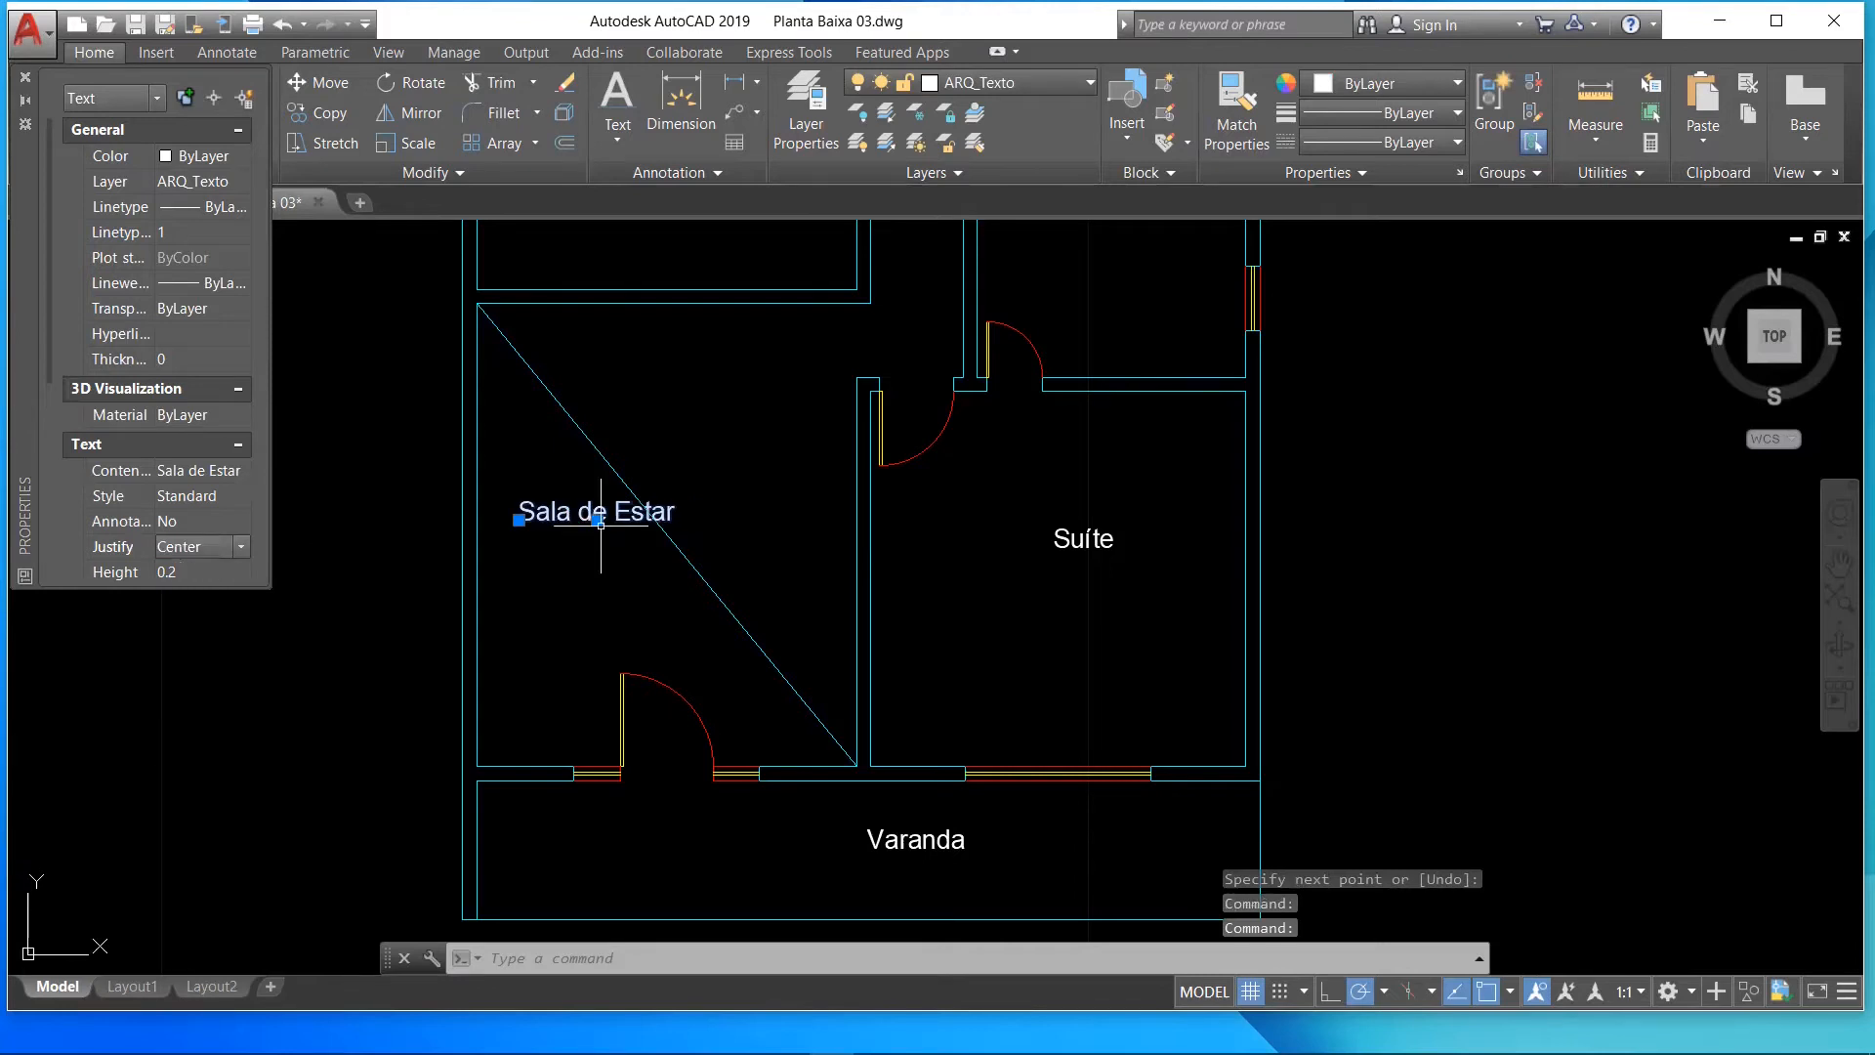
# - Move the "Sala de Estar" label by its center point onto the diagonal's midpoint and erase the diagonal line
pyautogui.click(596, 522)
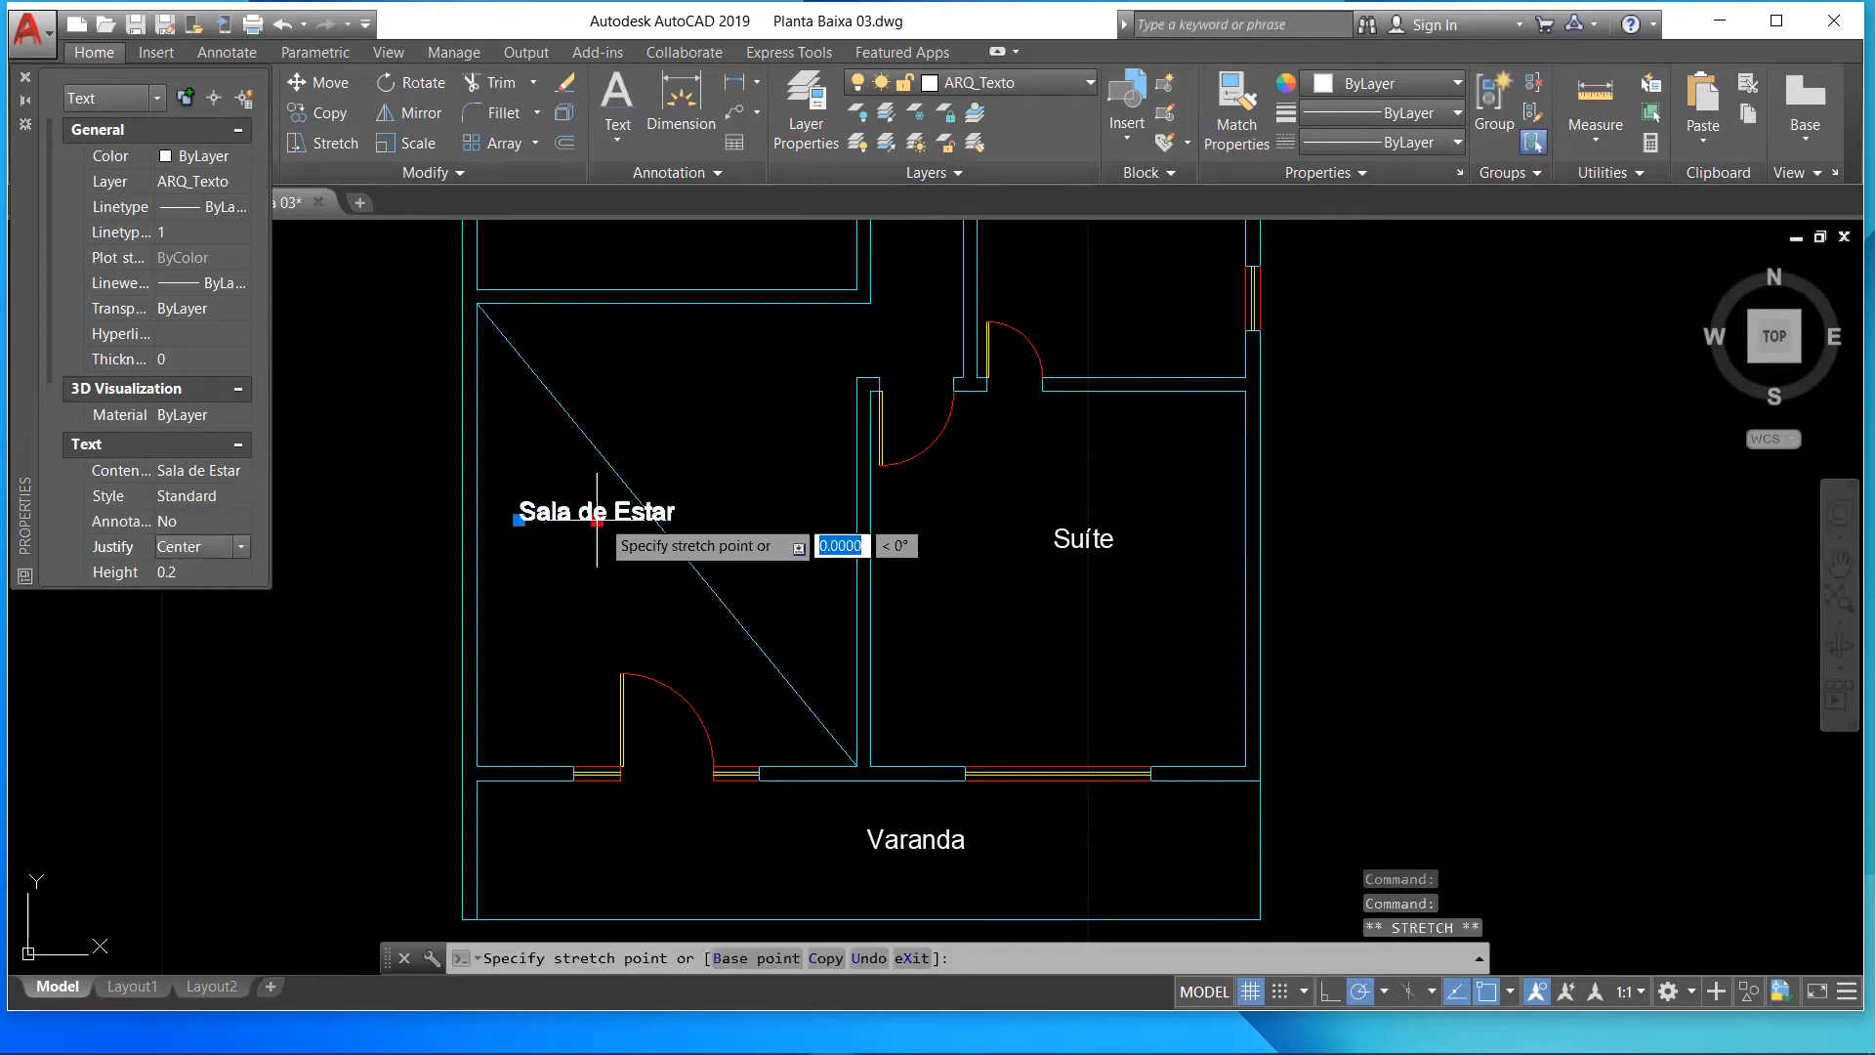
pyautogui.click(666, 532)
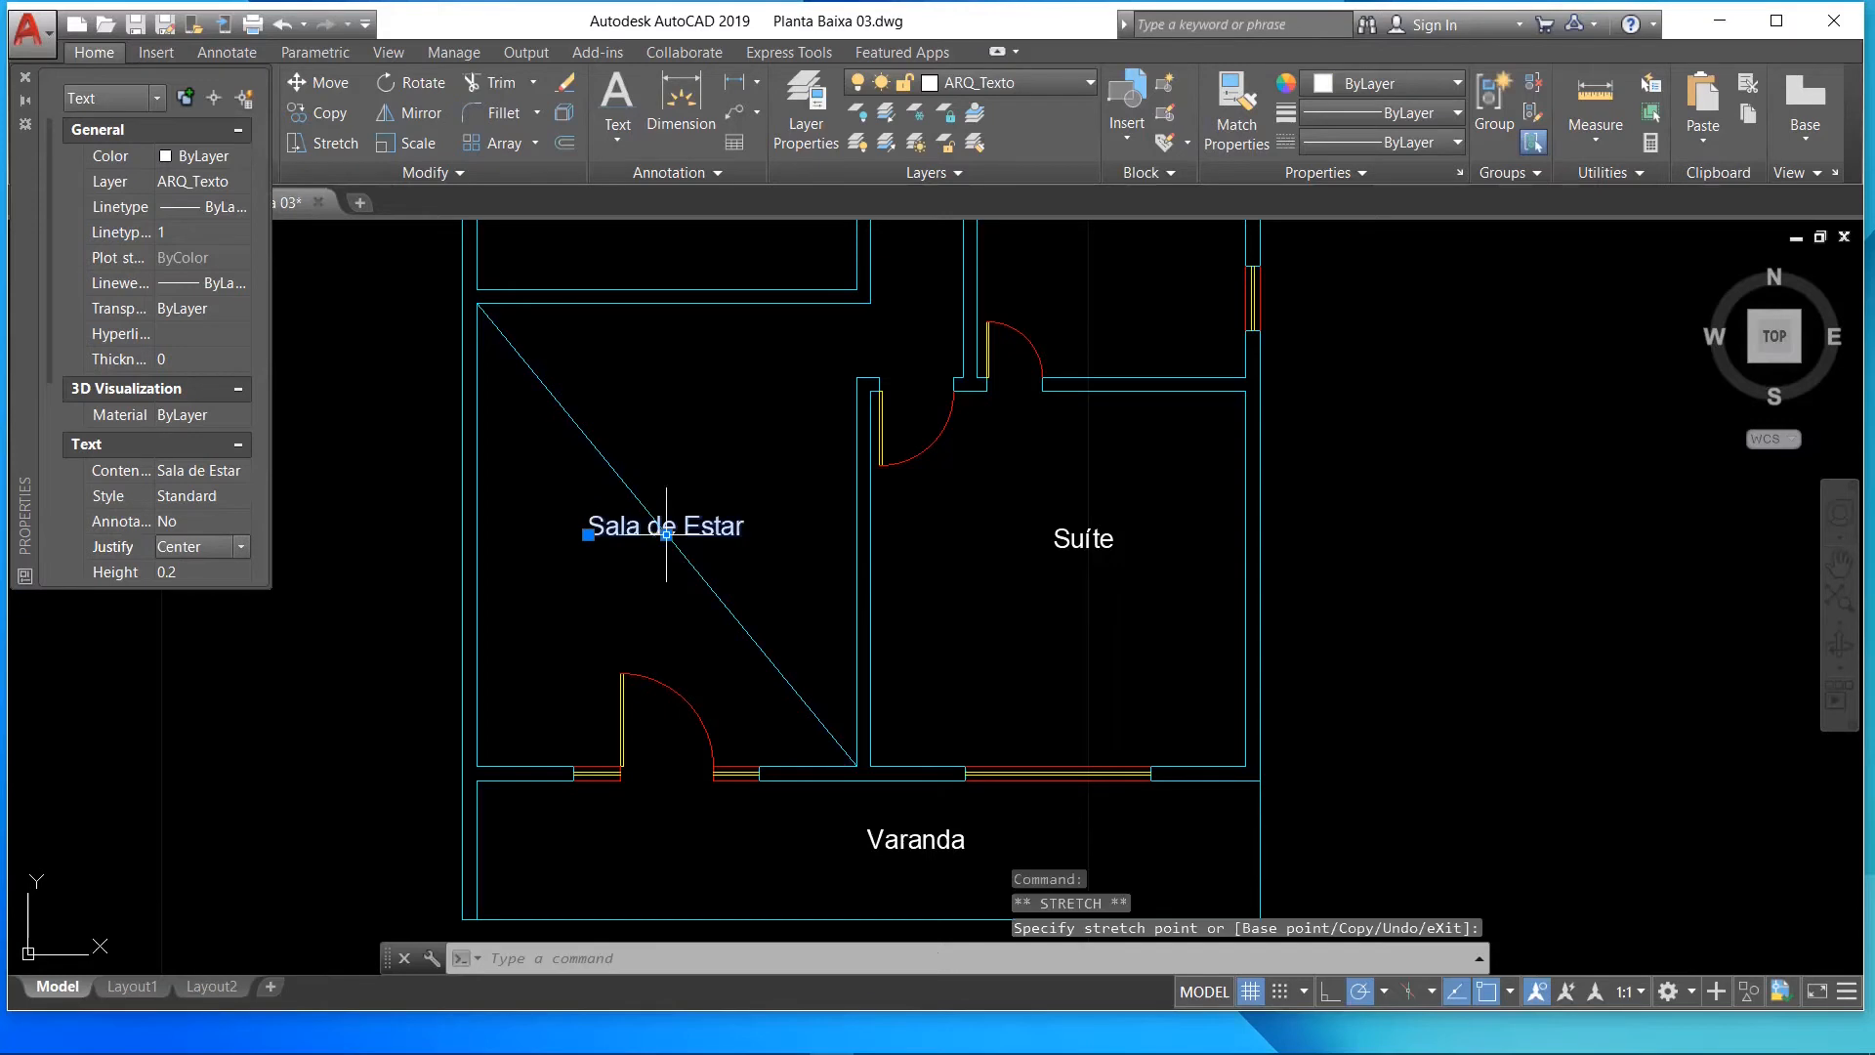
pyautogui.press('Escape')
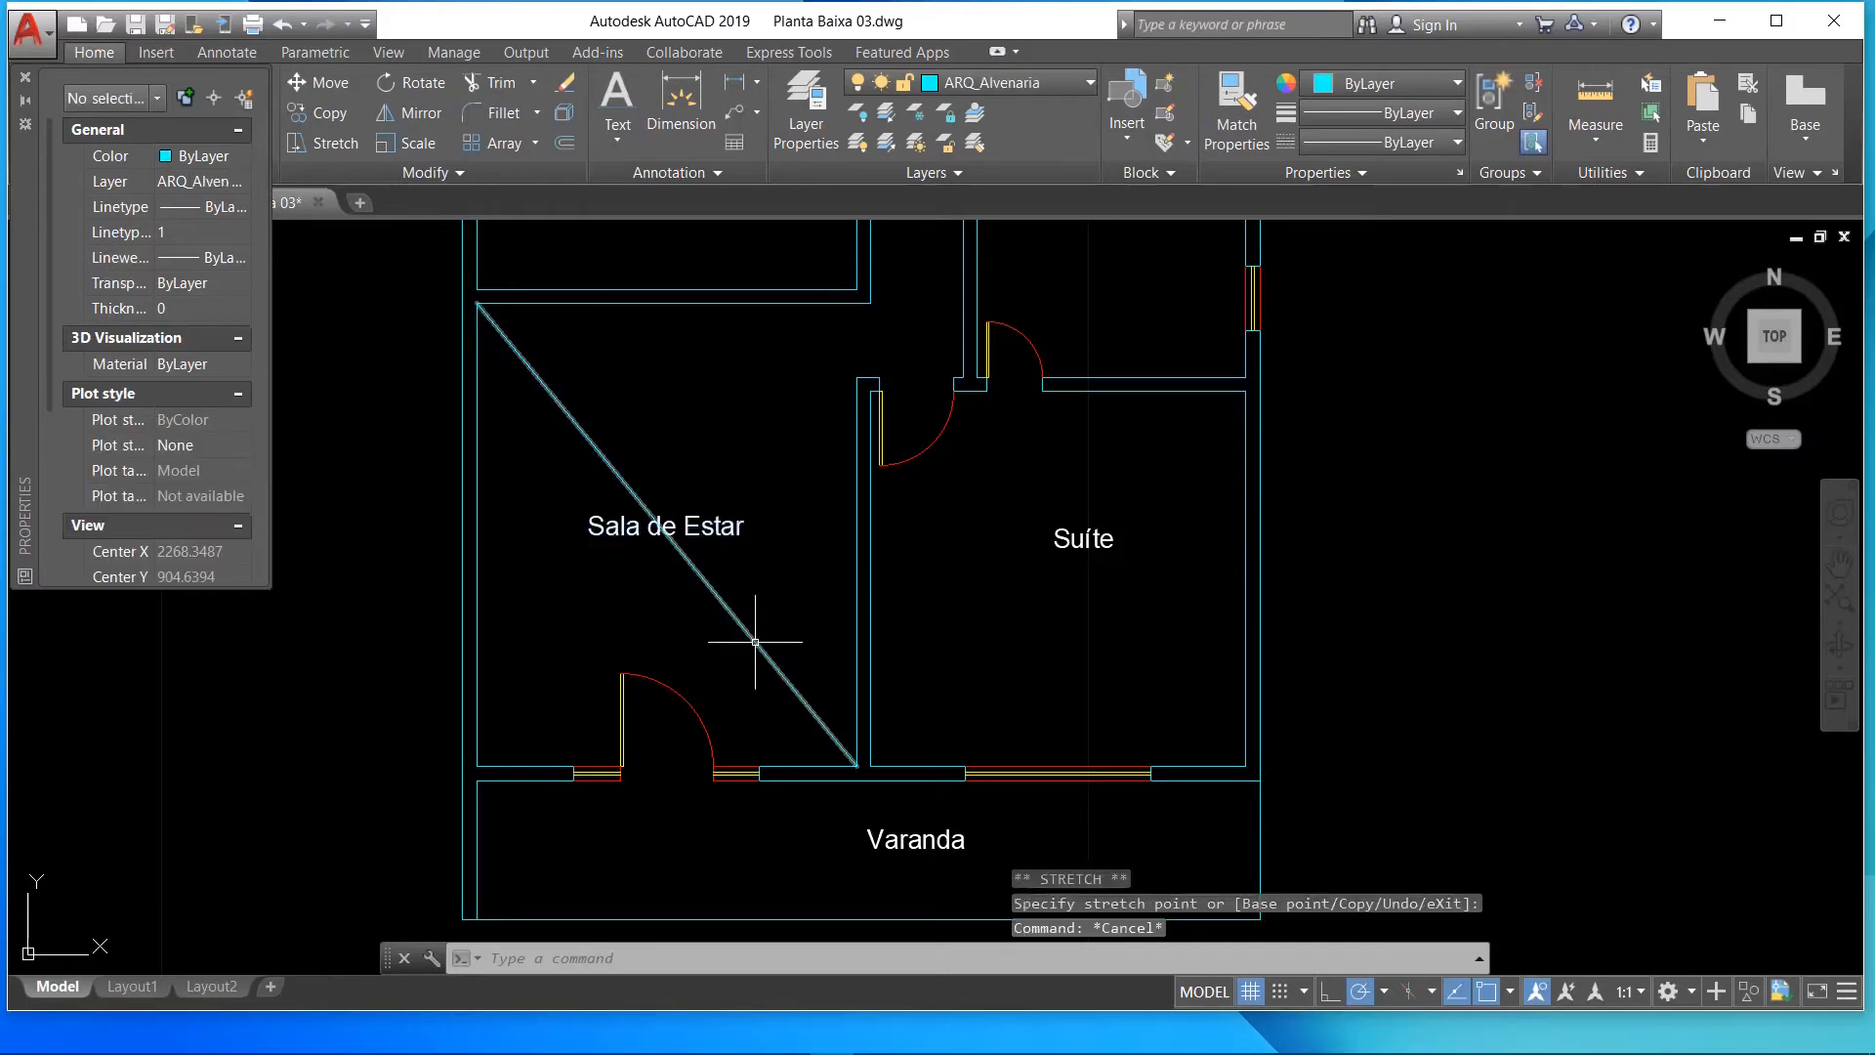
pyautogui.click(755, 641)
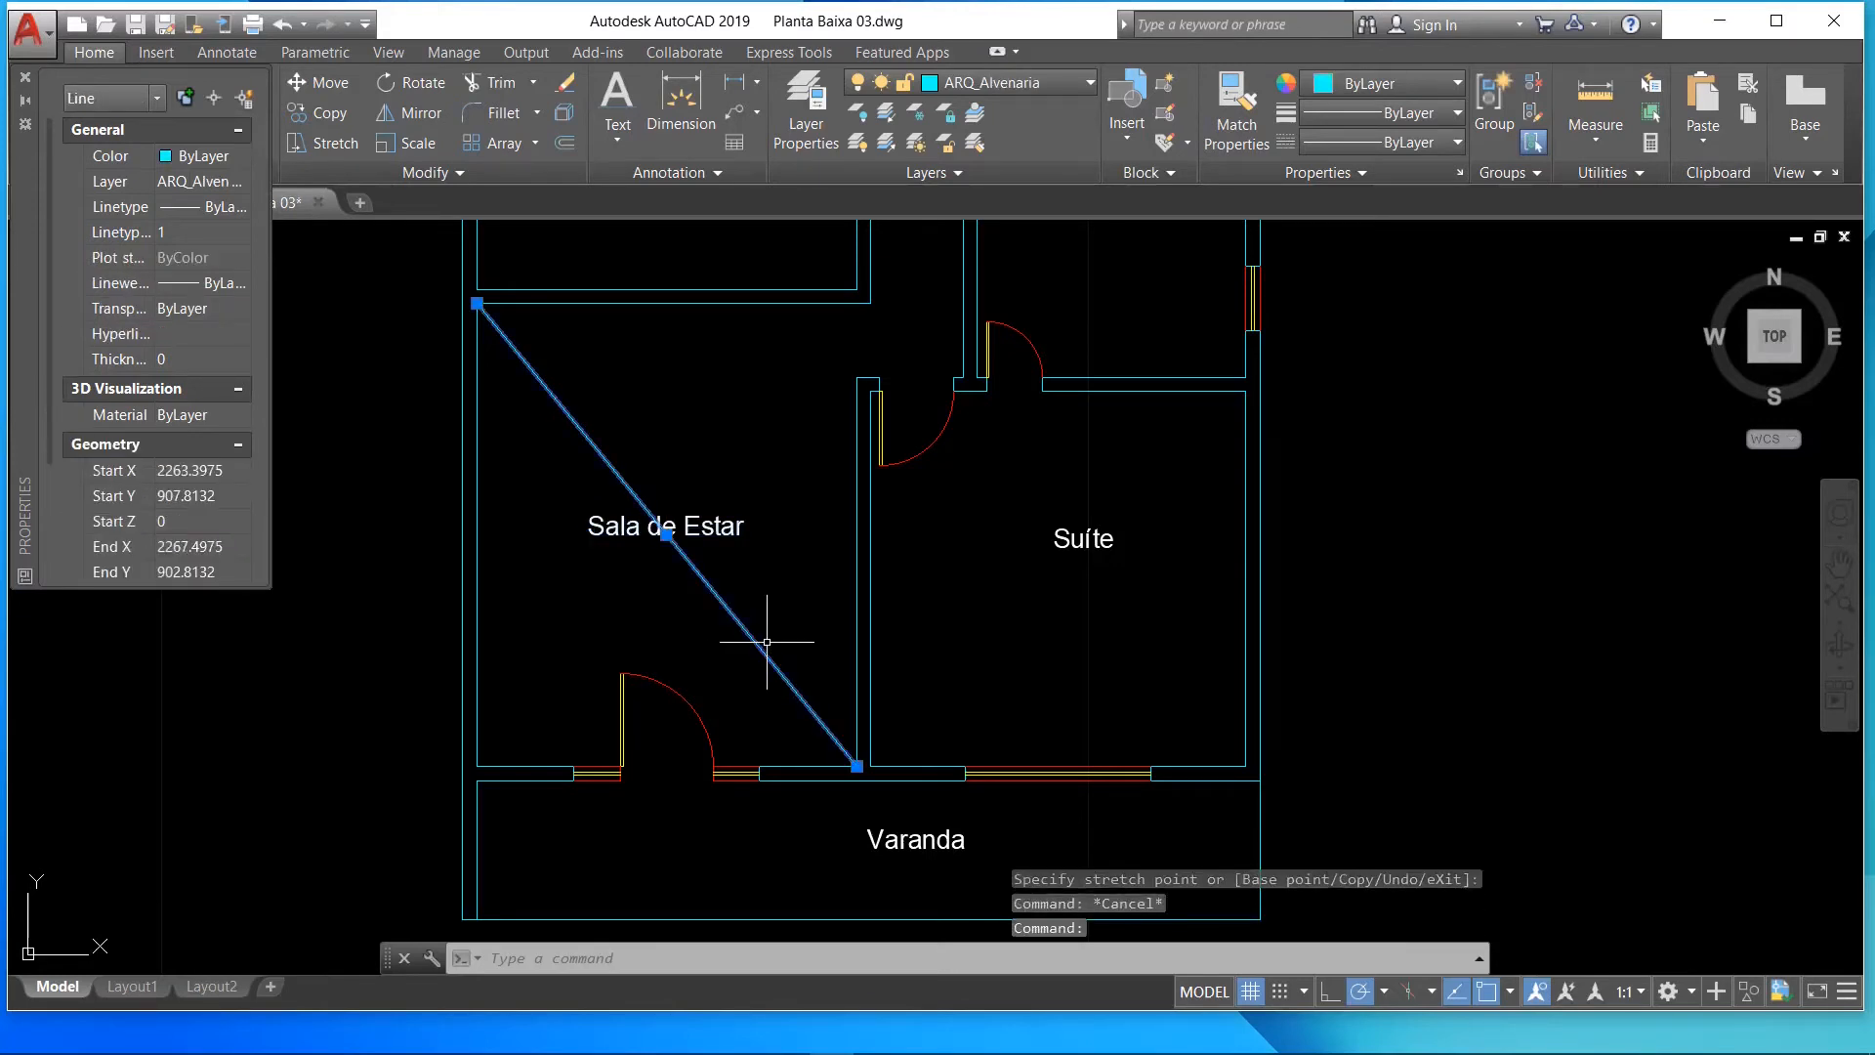
pyautogui.press('Delete')
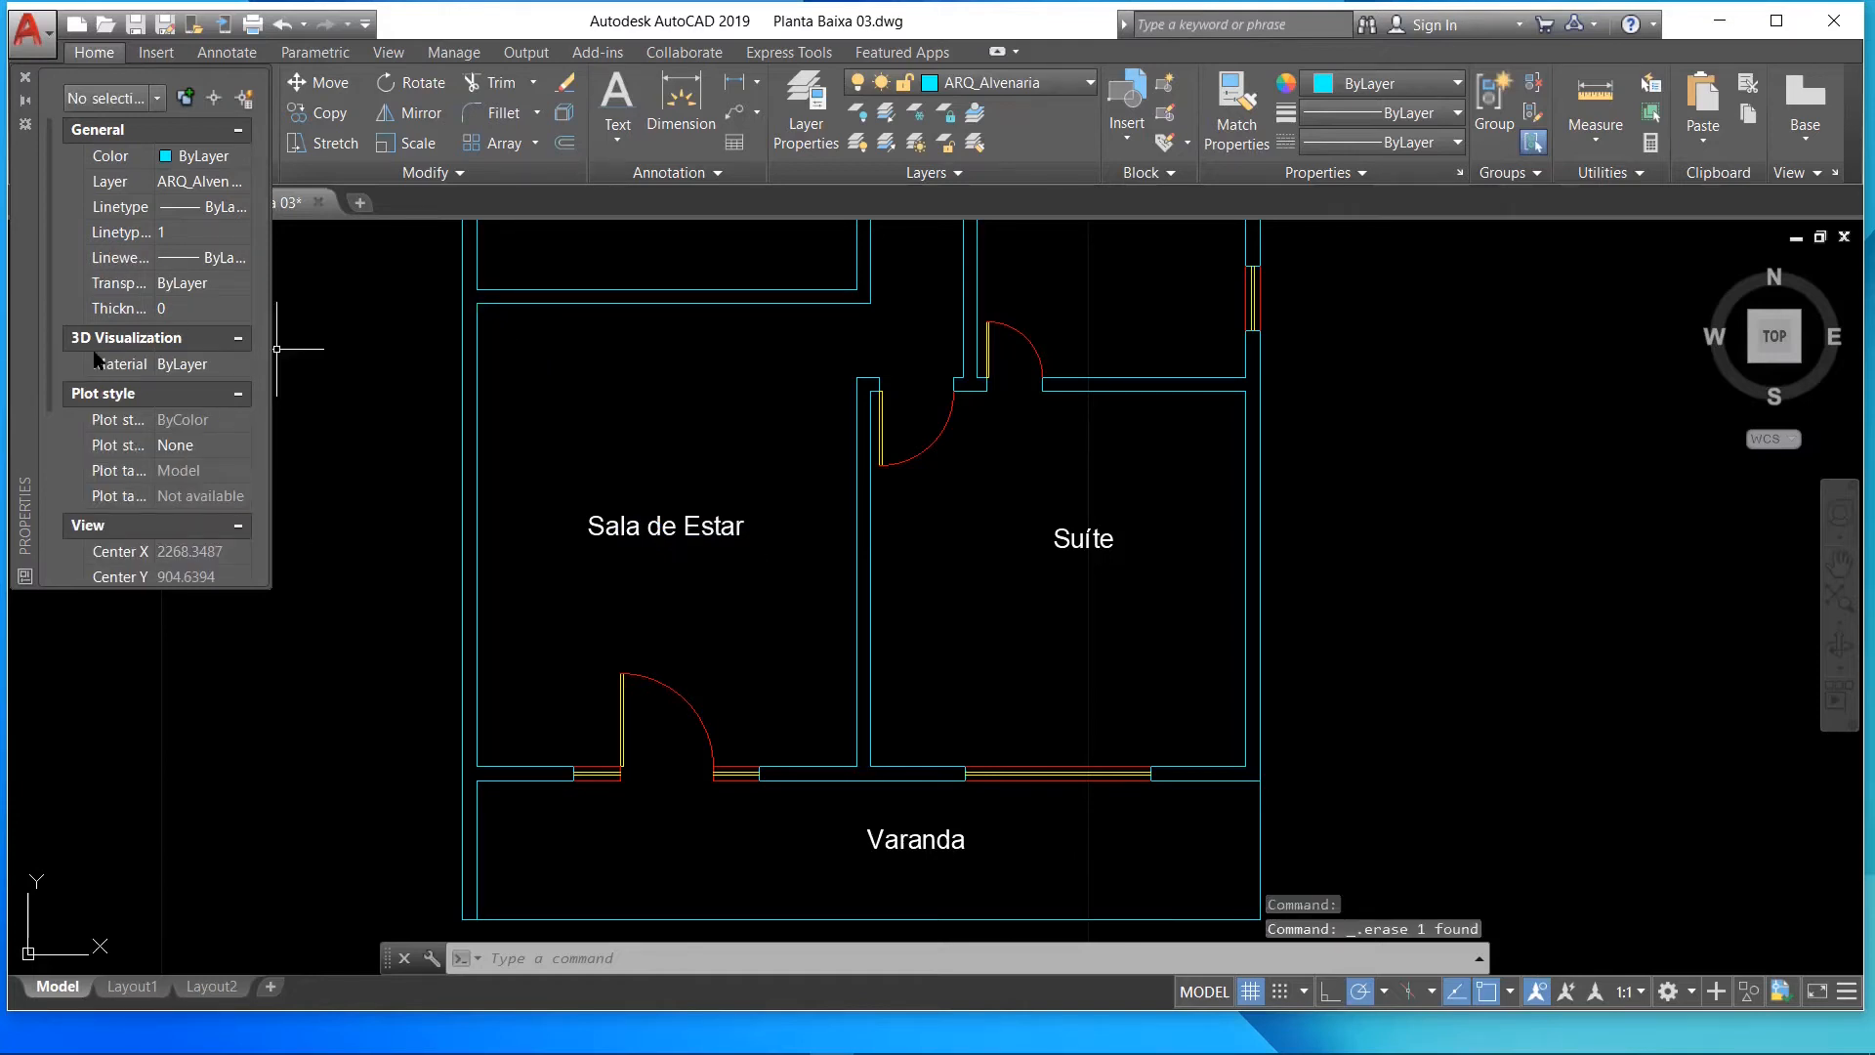
# - Draw a diagonal line across the Suíte from its lower-left inner corner to its upper-right inner corner
pyautogui.write('1')
pyautogui.press('Return')
pyautogui.click(870, 765)
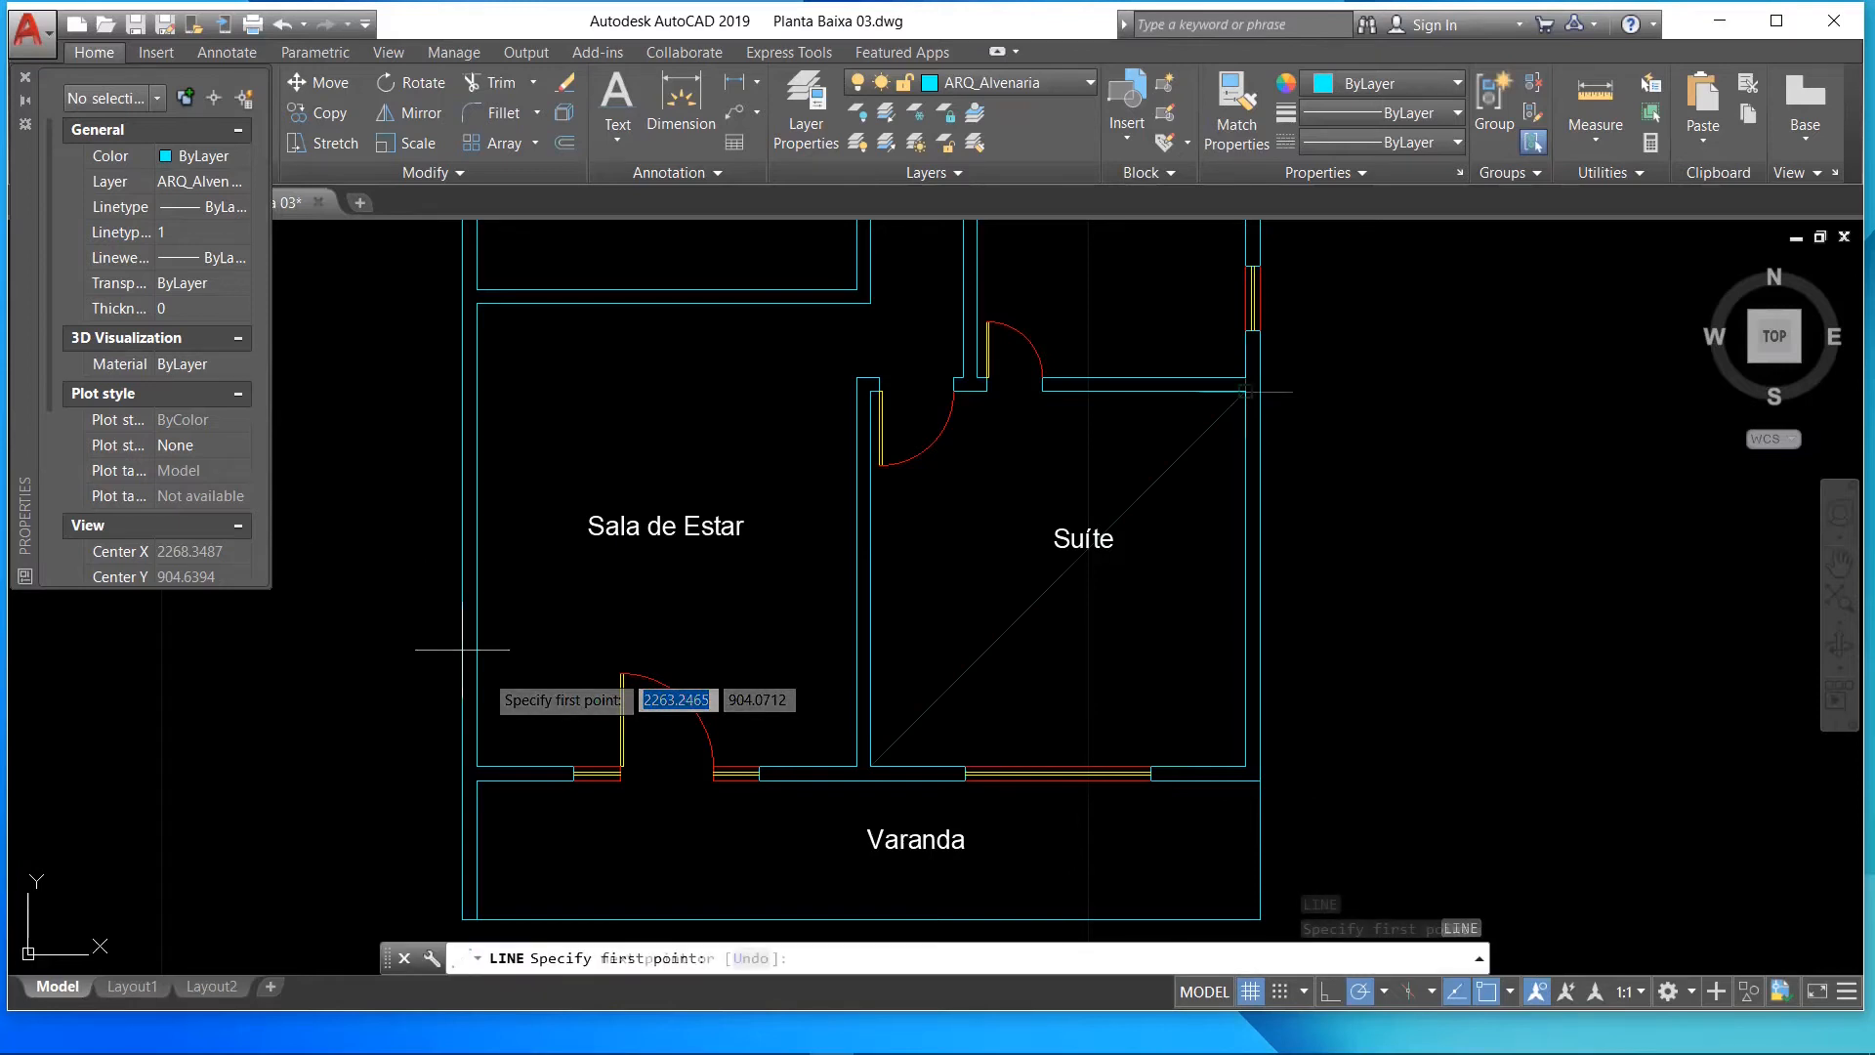
pyautogui.click(1202, 535)
pyautogui.press('Return')
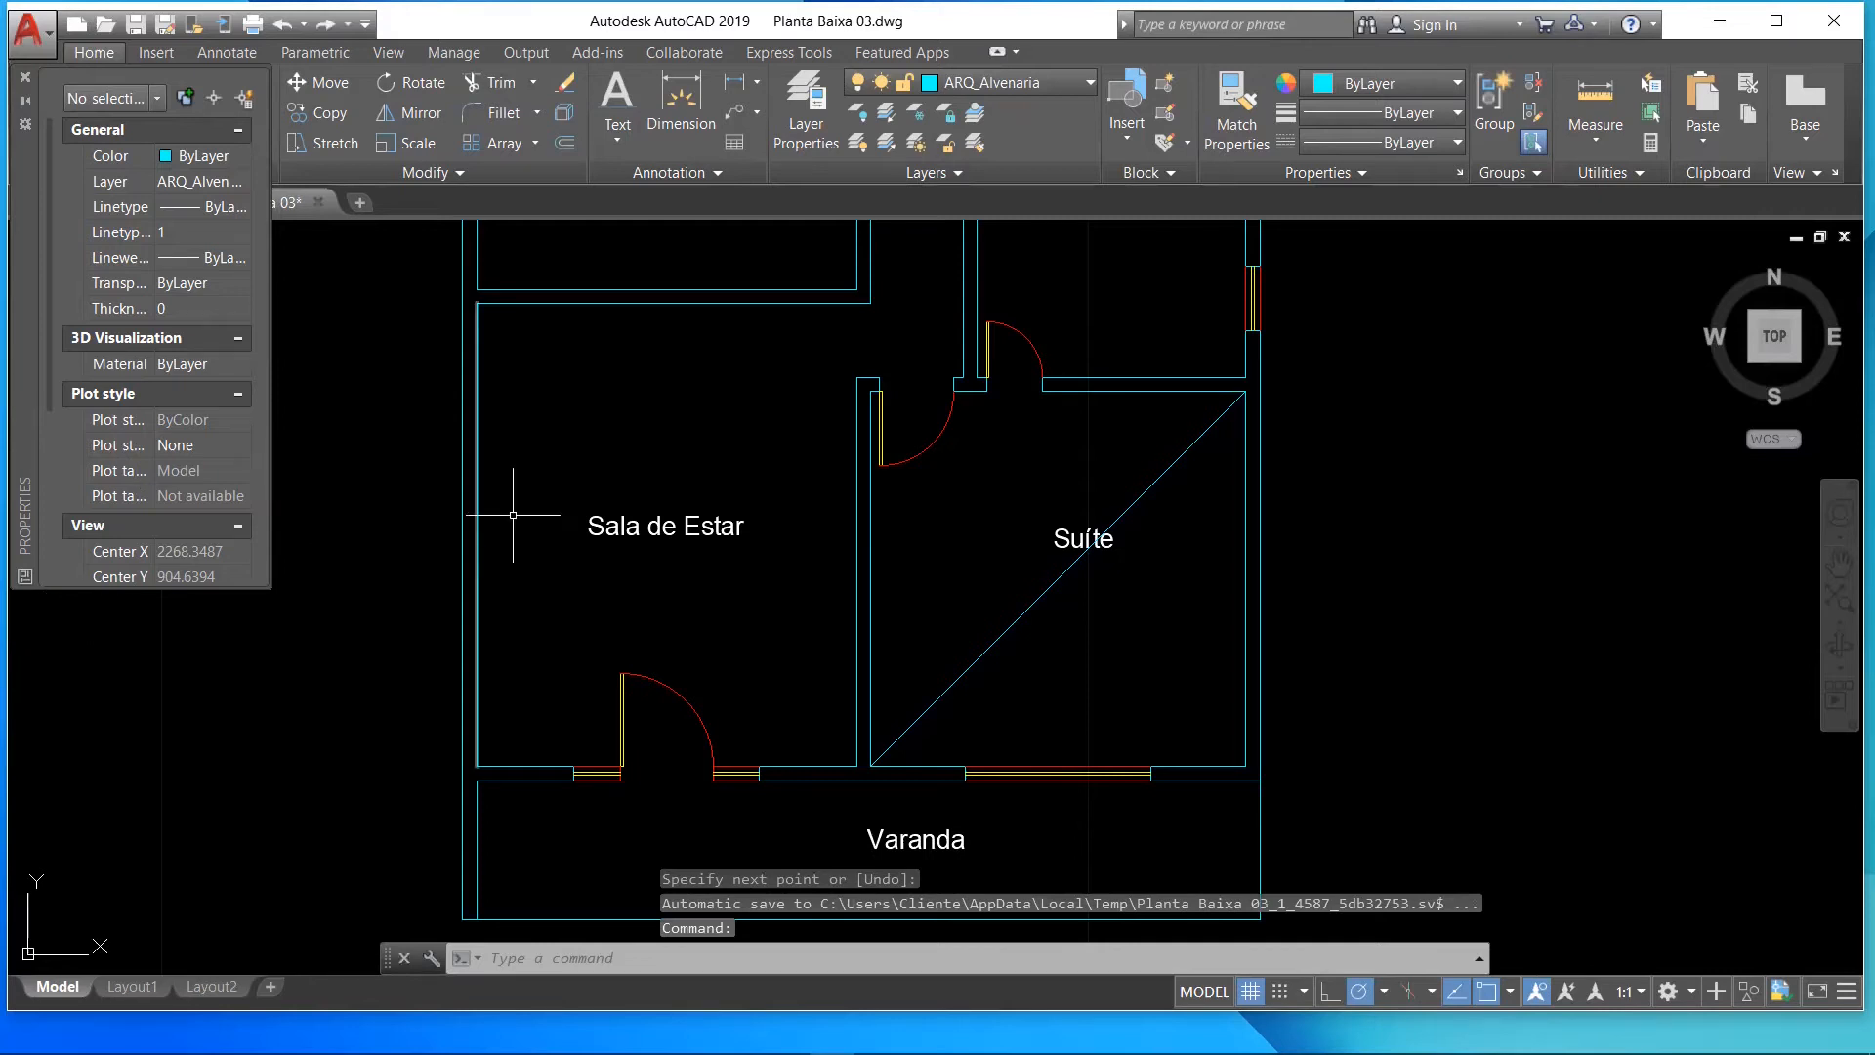
# - Set the "Suíte" label's justification to Center and move it by its center point onto the diagonal's midpoint
pyautogui.click(1059, 535)
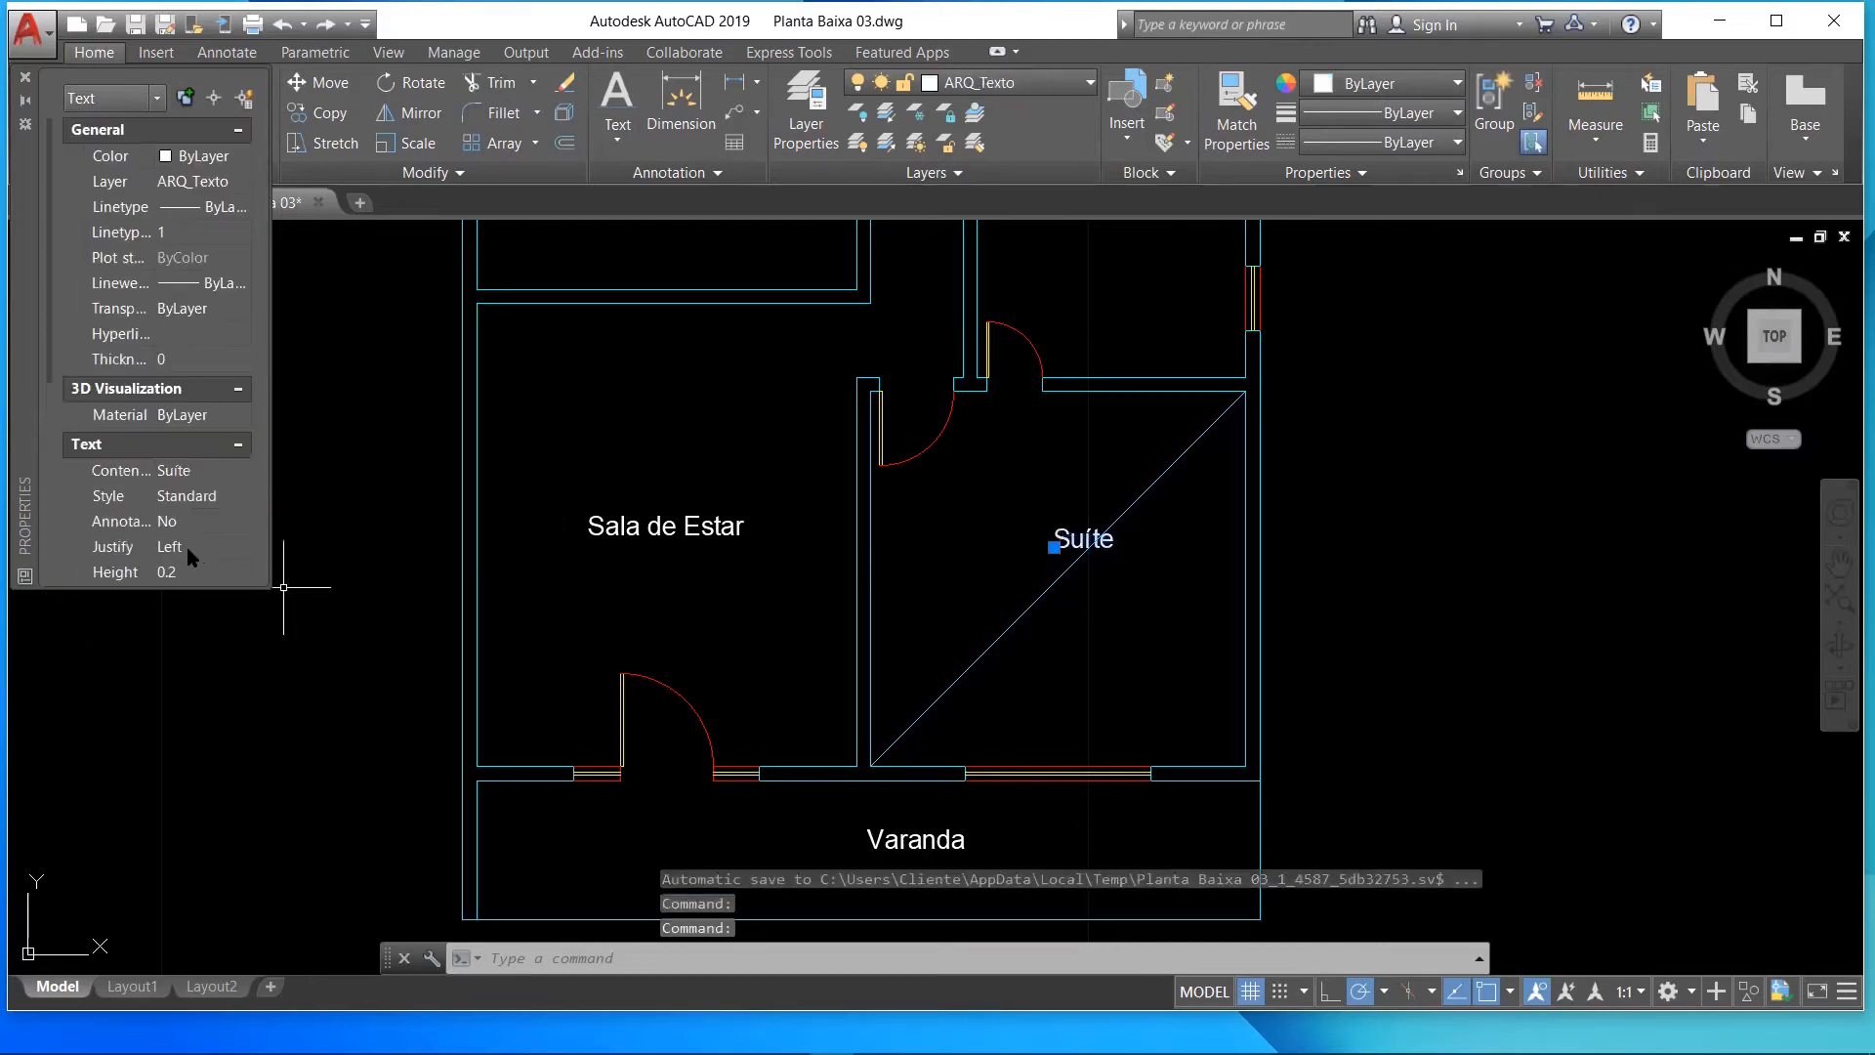
pyautogui.click(240, 546)
pyautogui.click(185, 582)
pyautogui.scroll(-5, 842, 760)
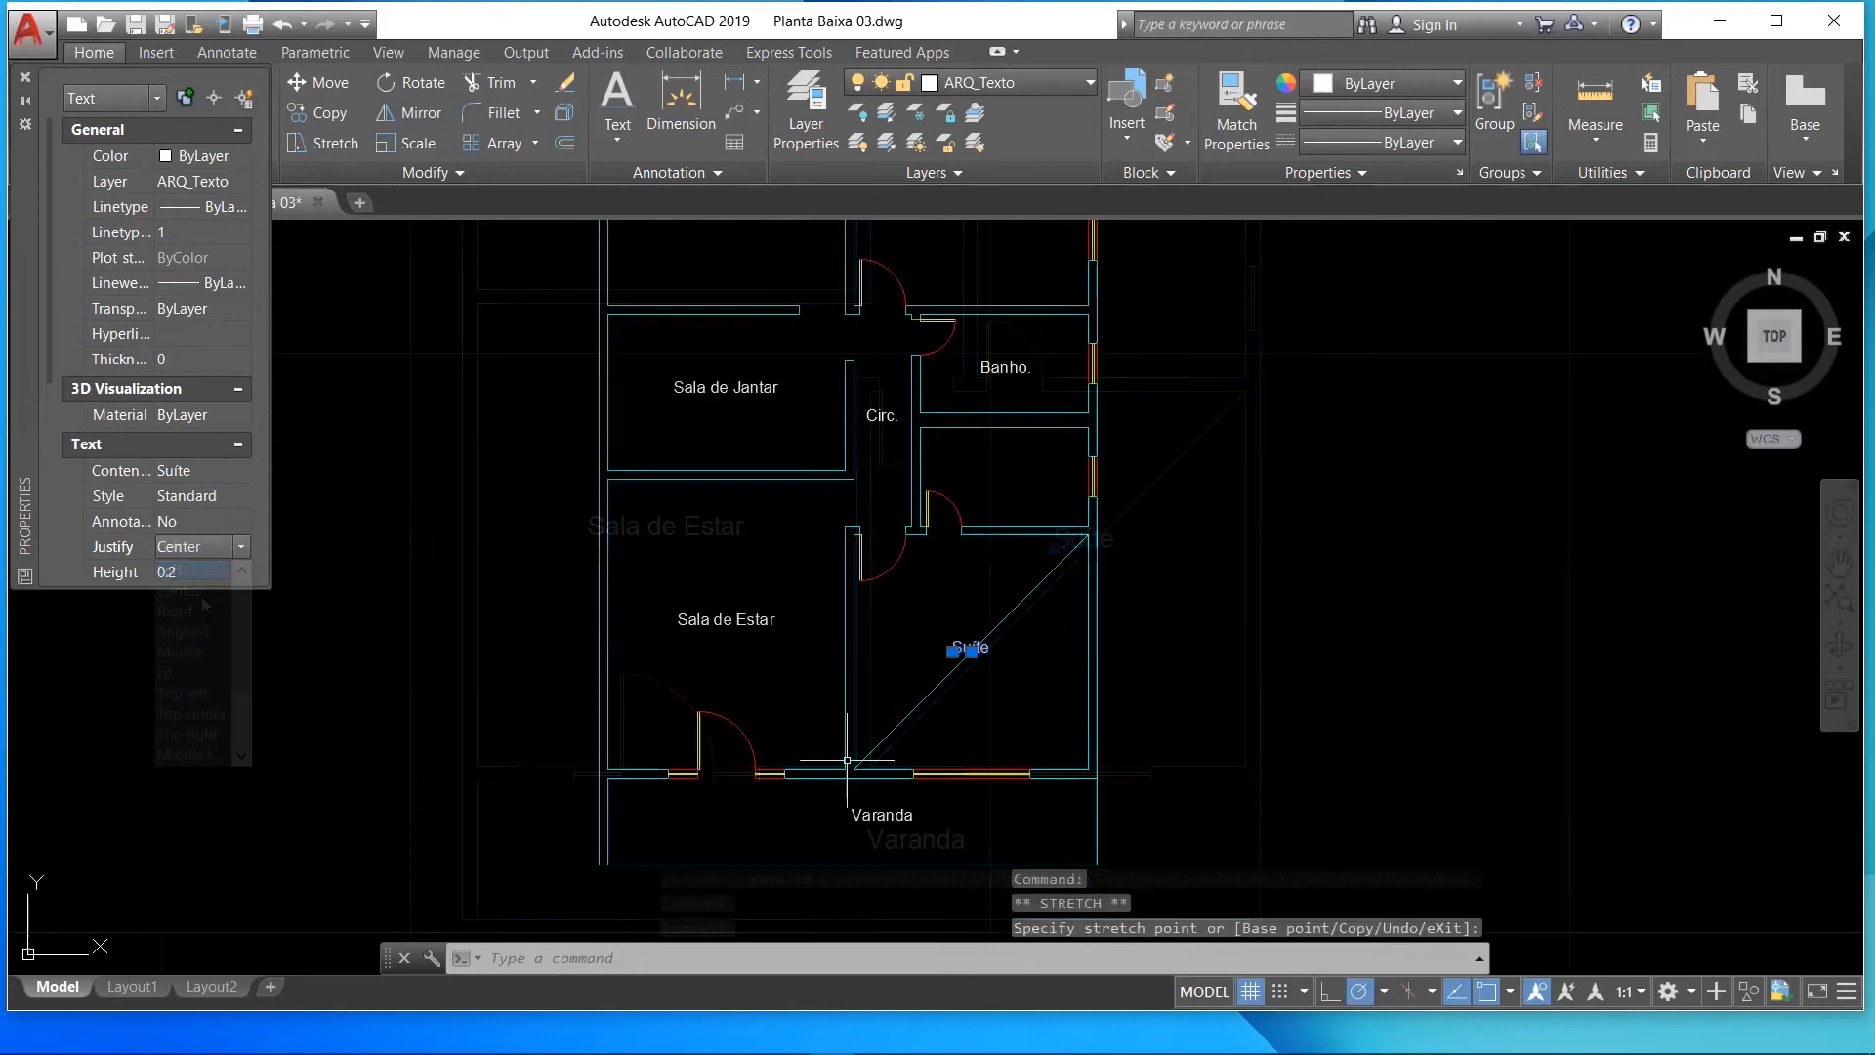
pyautogui.scroll(-4, 850, 825)
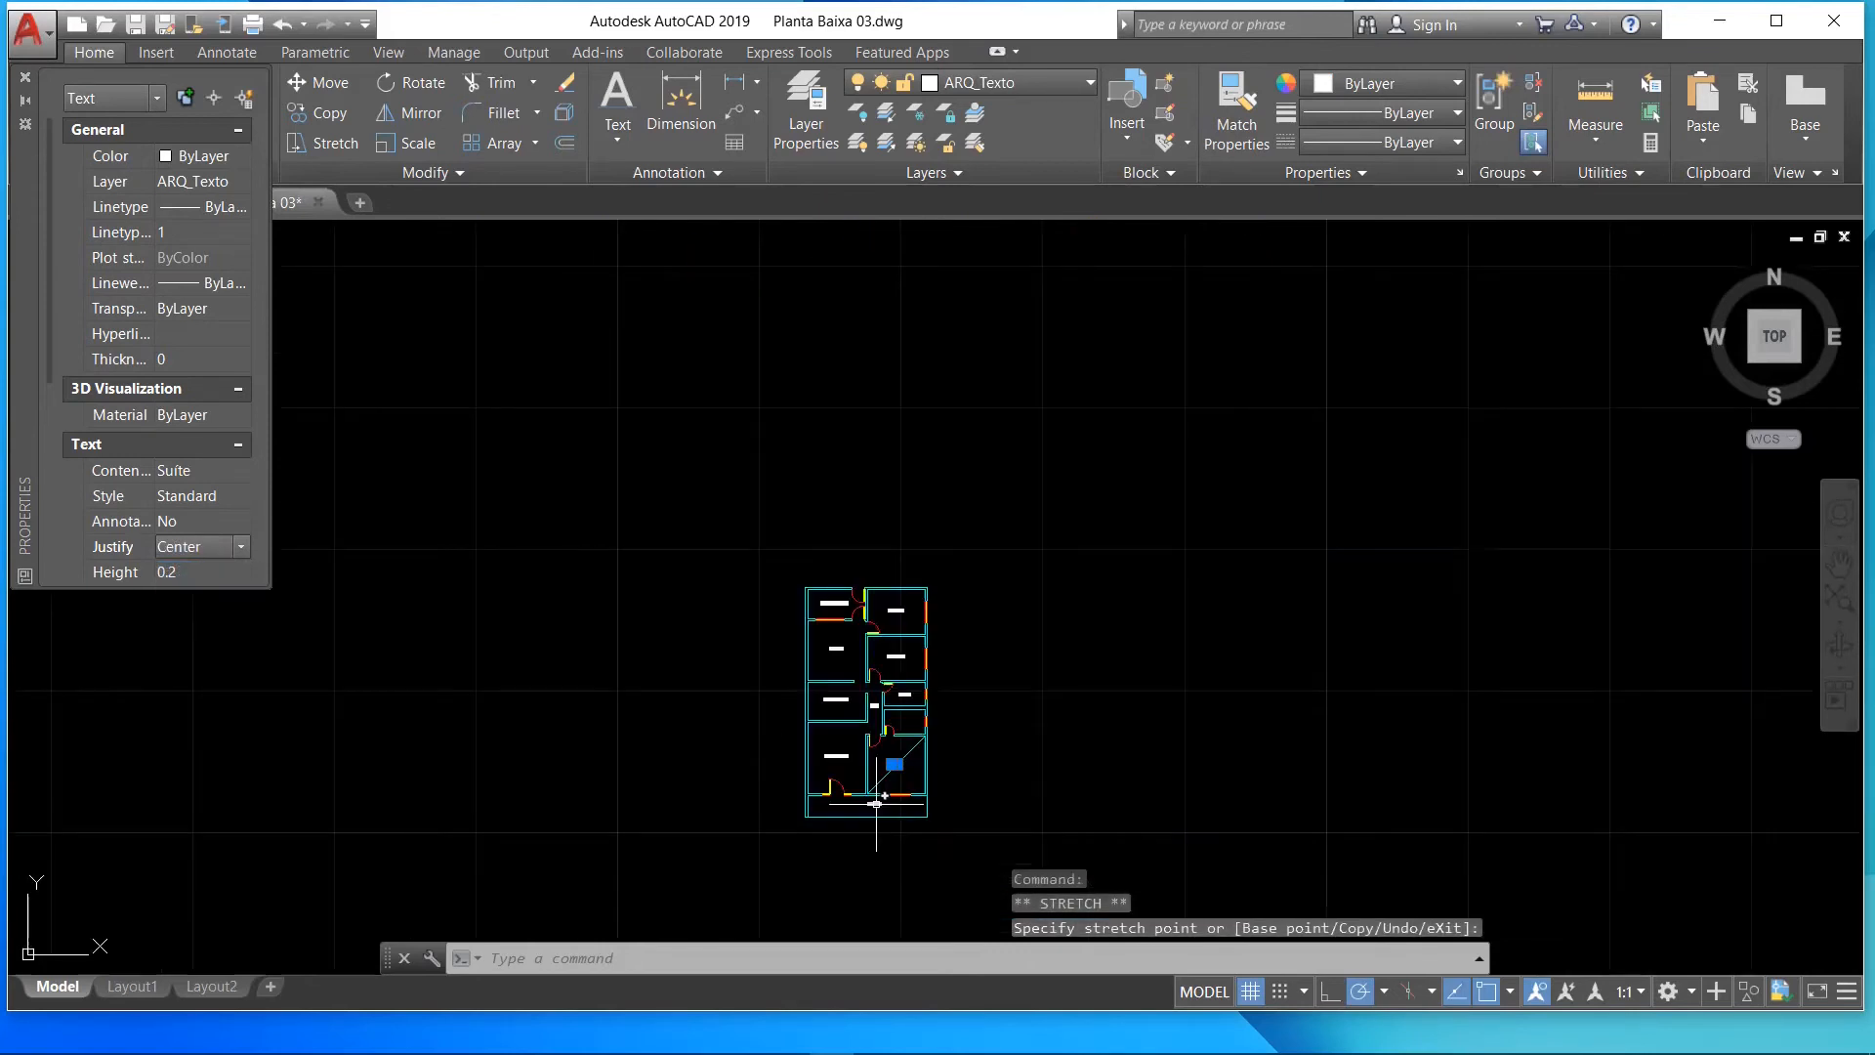
pyautogui.scroll(8, 875, 802)
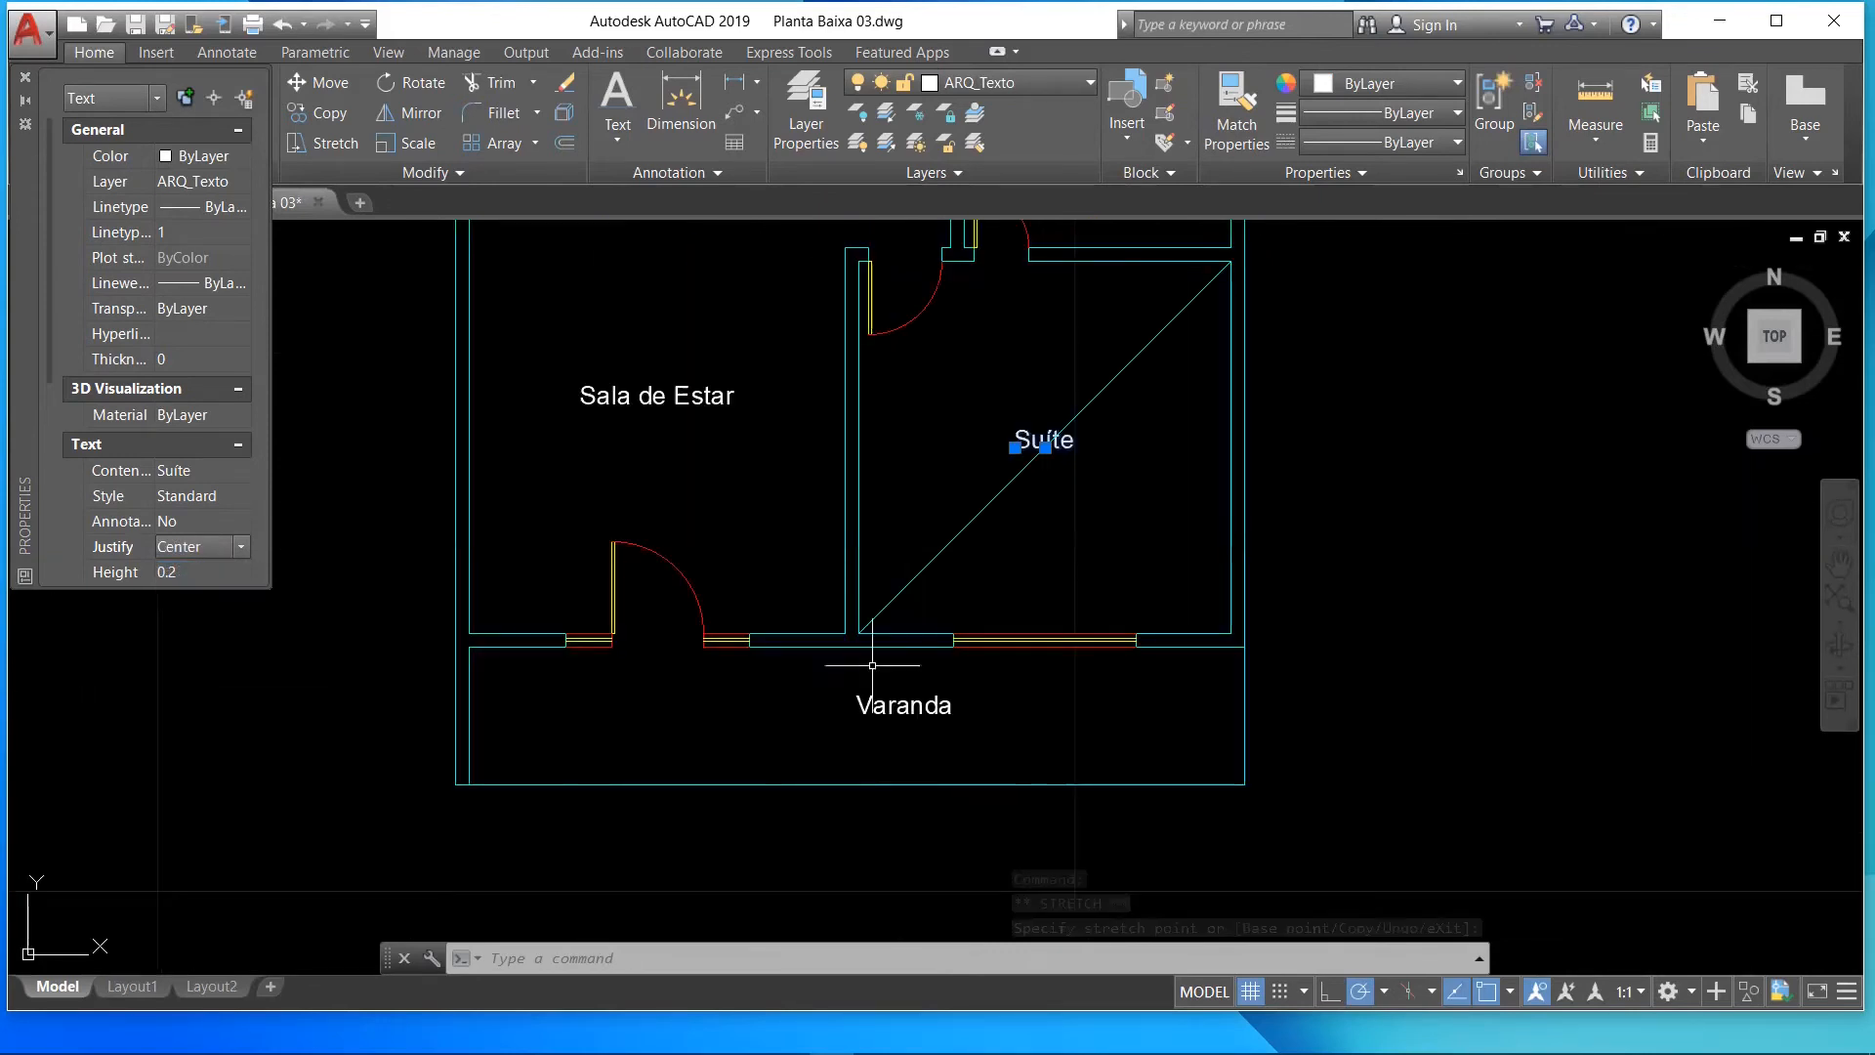
pyautogui.press('Escape')
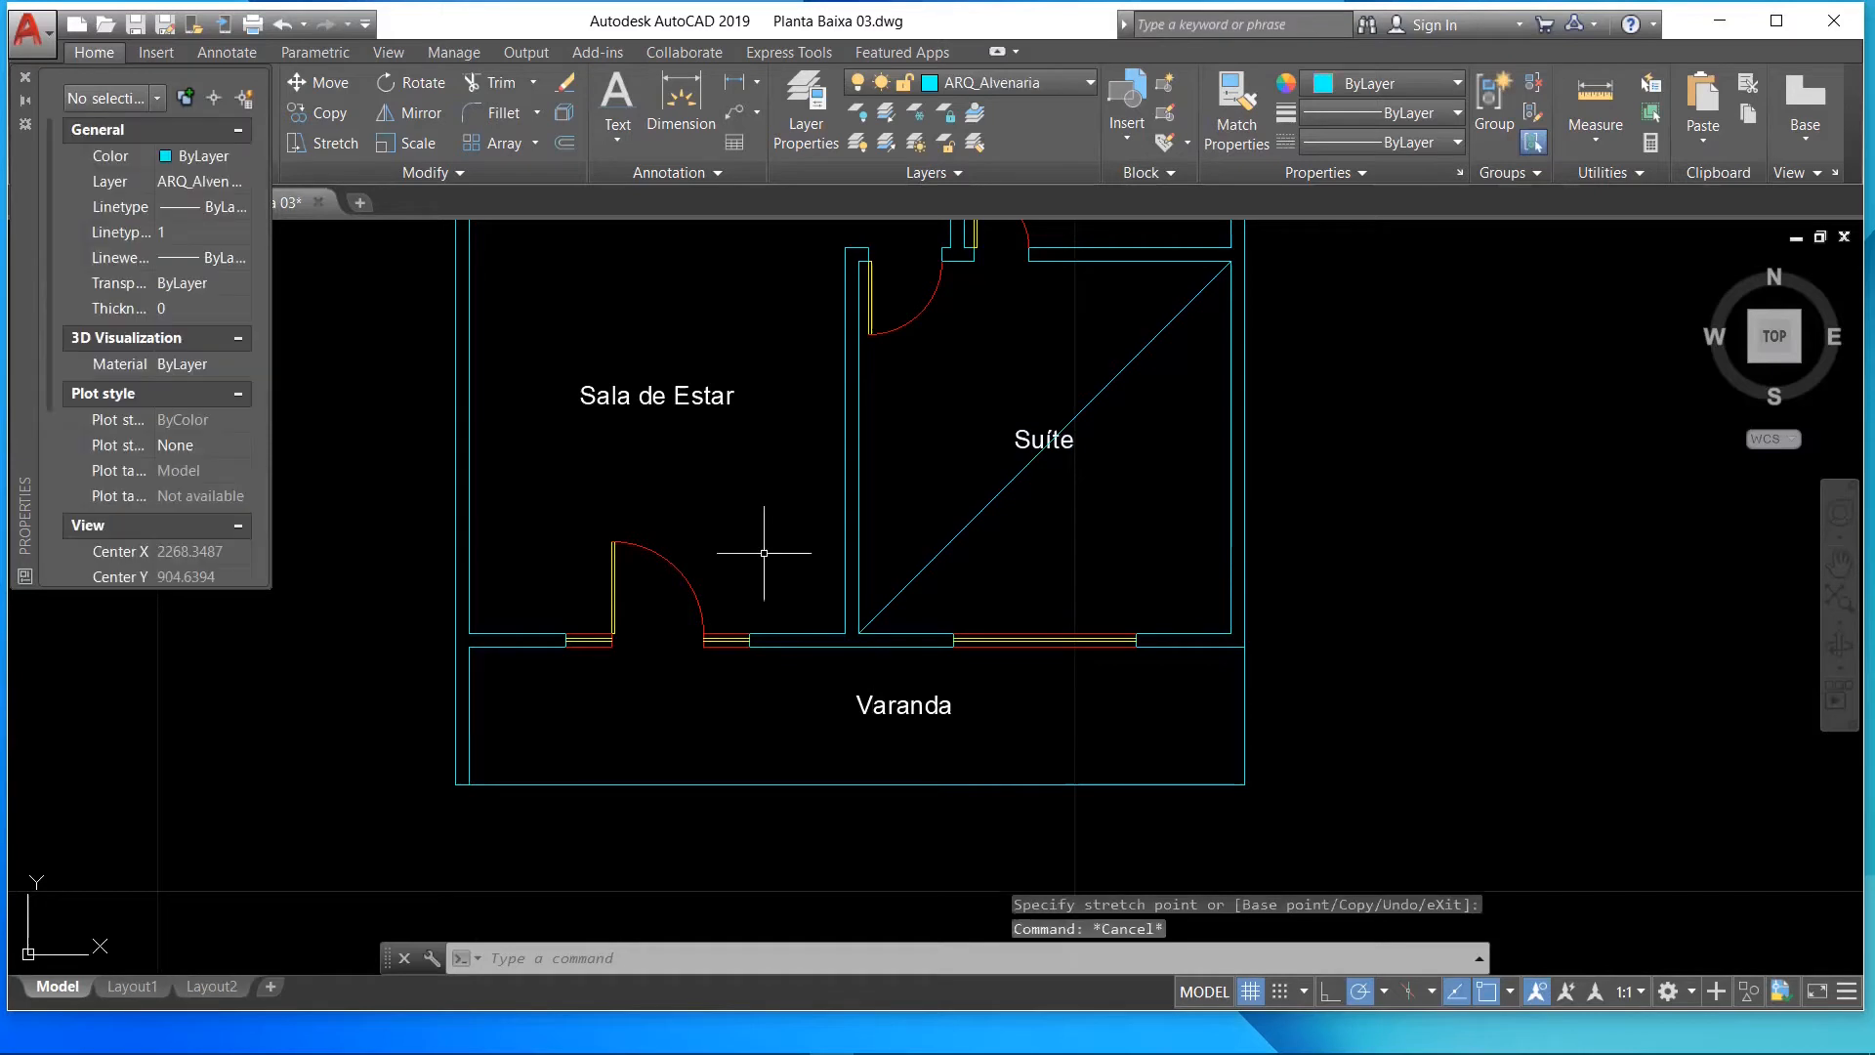
# - Try to copy the "Sala de Estar" label's properties to the "Varanda" label with Match Properties
pyautogui.click(666, 400)
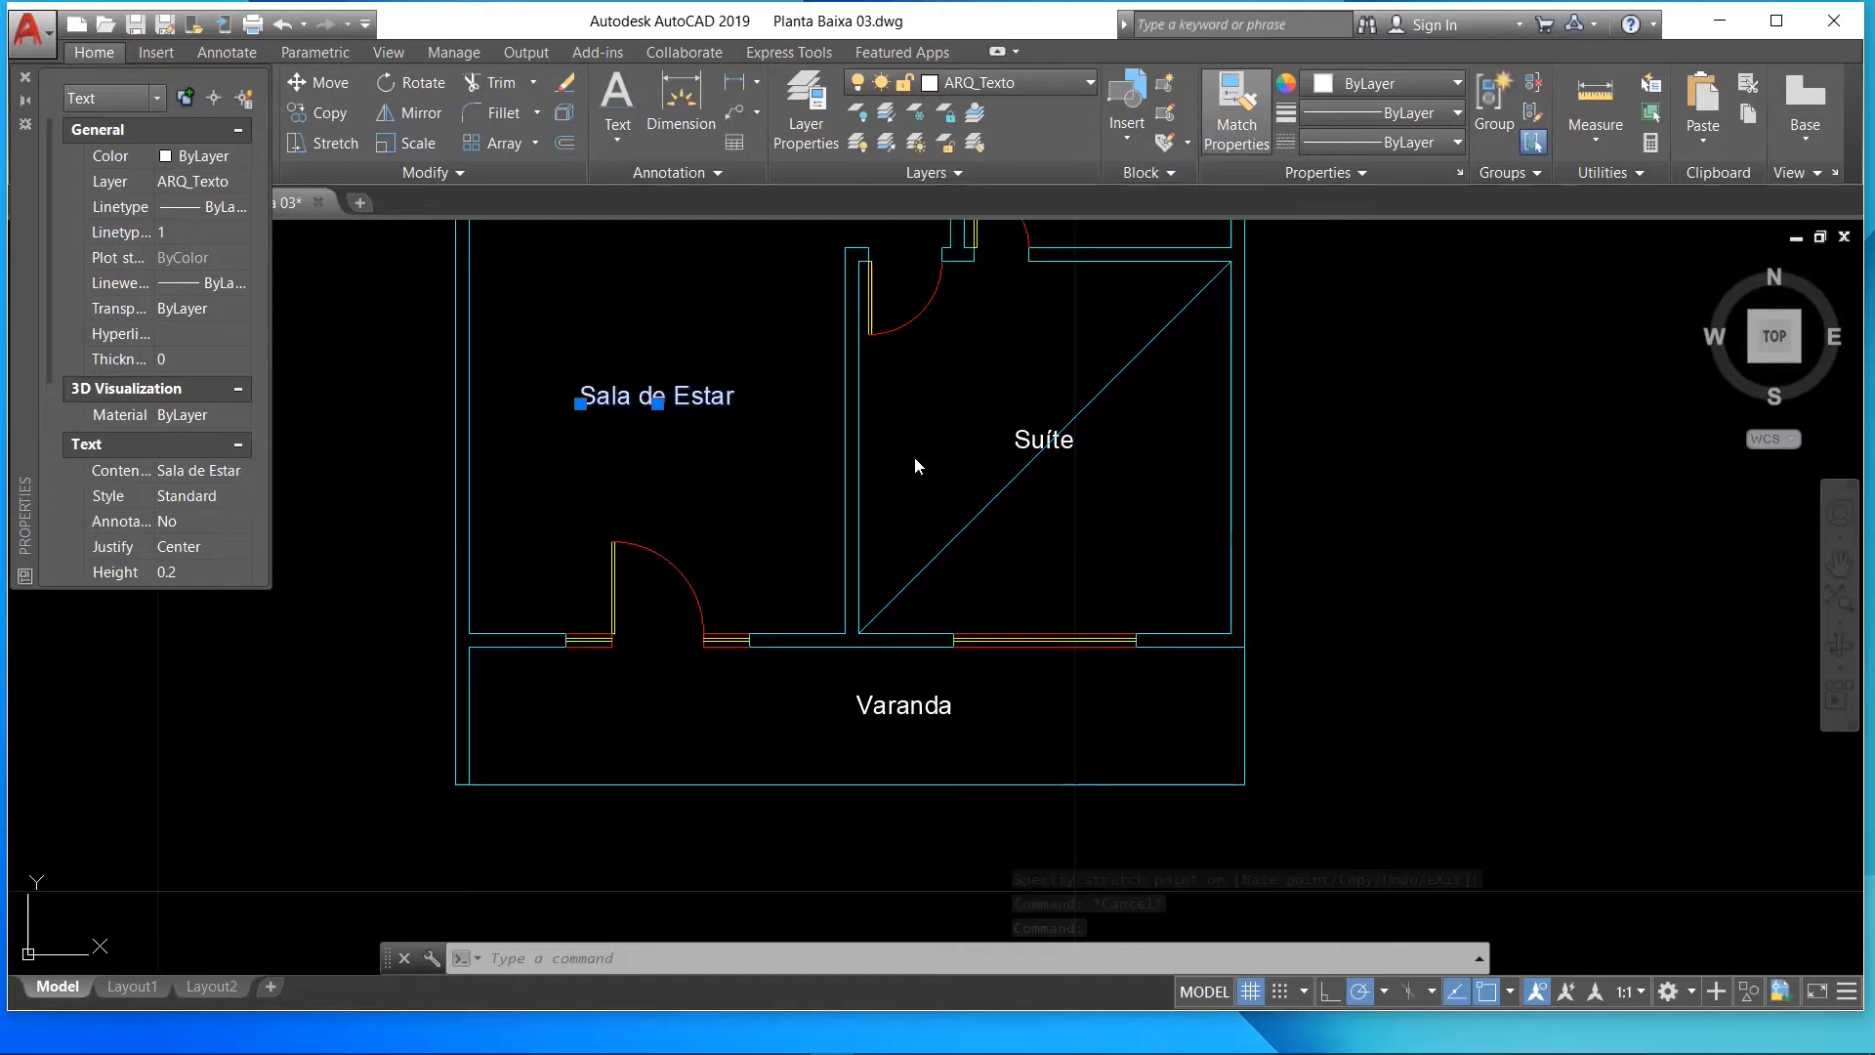
pyautogui.click(1236, 127)
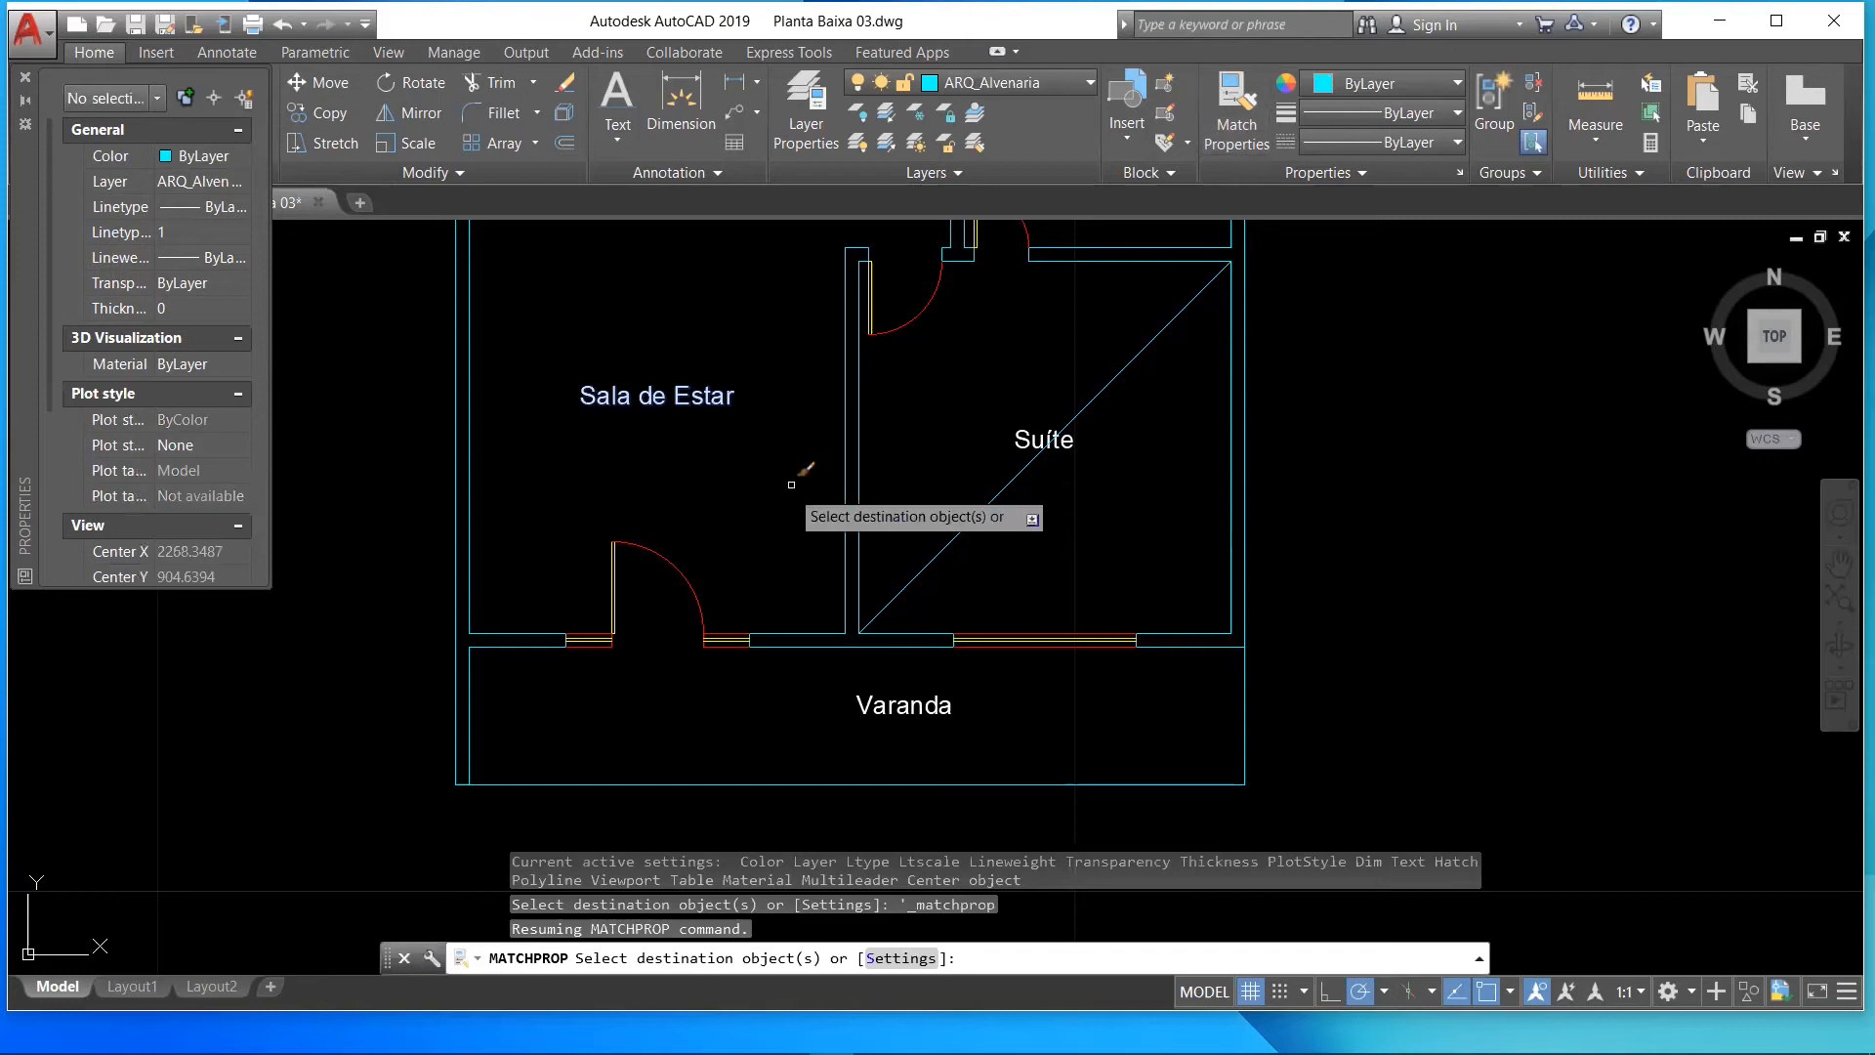
pyautogui.click(830, 651)
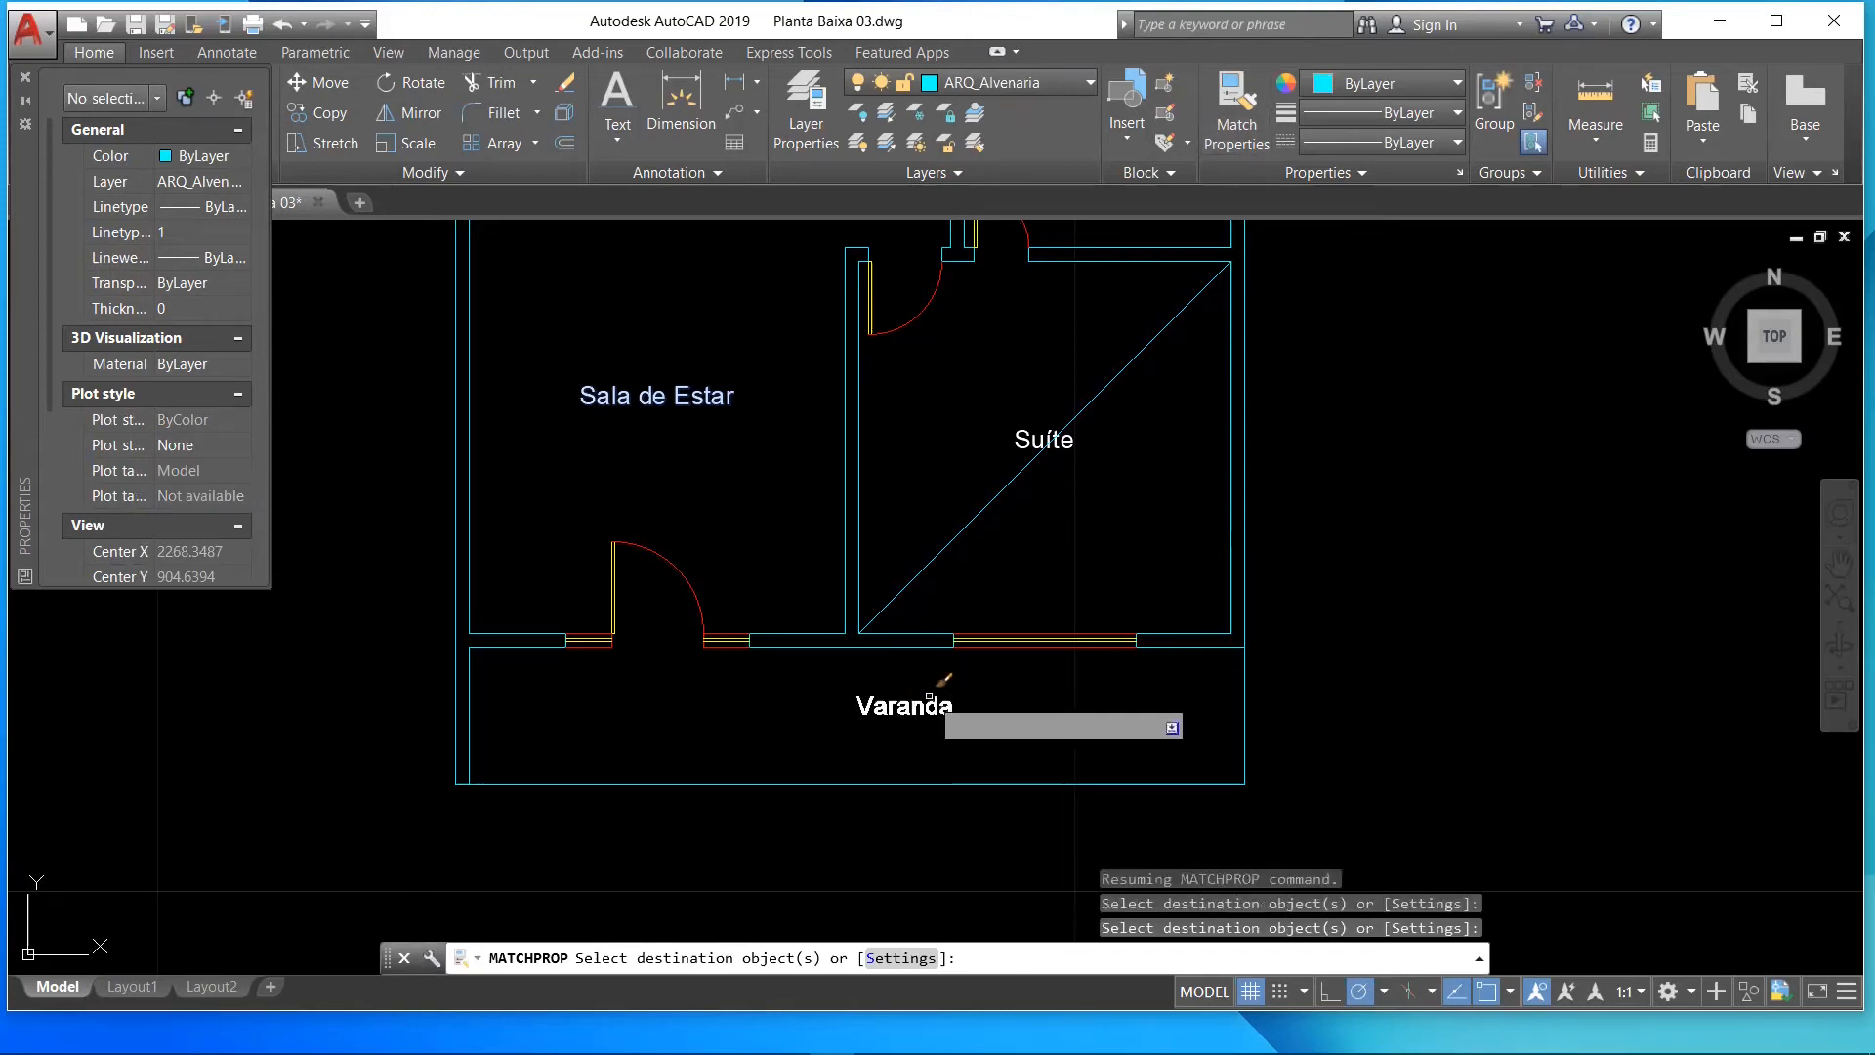
pyautogui.click(929, 695)
pyautogui.click(927, 693)
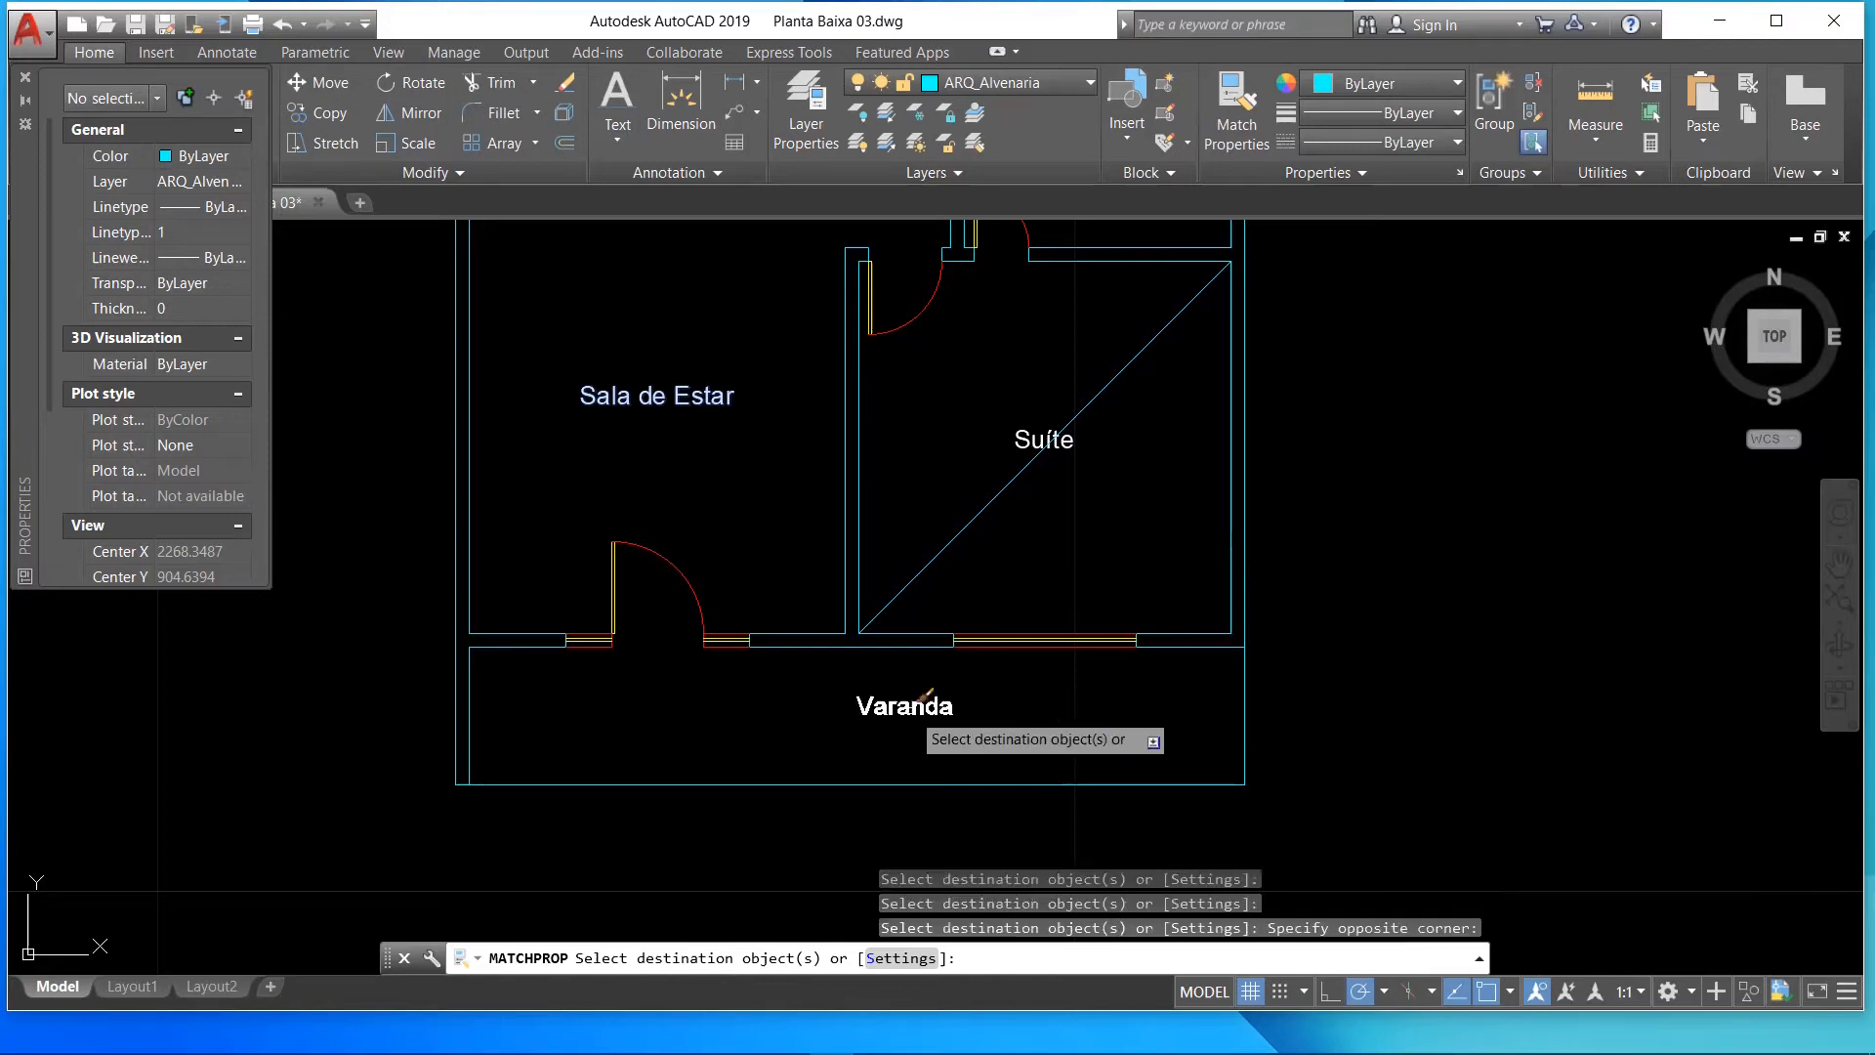
pyautogui.press('Return')
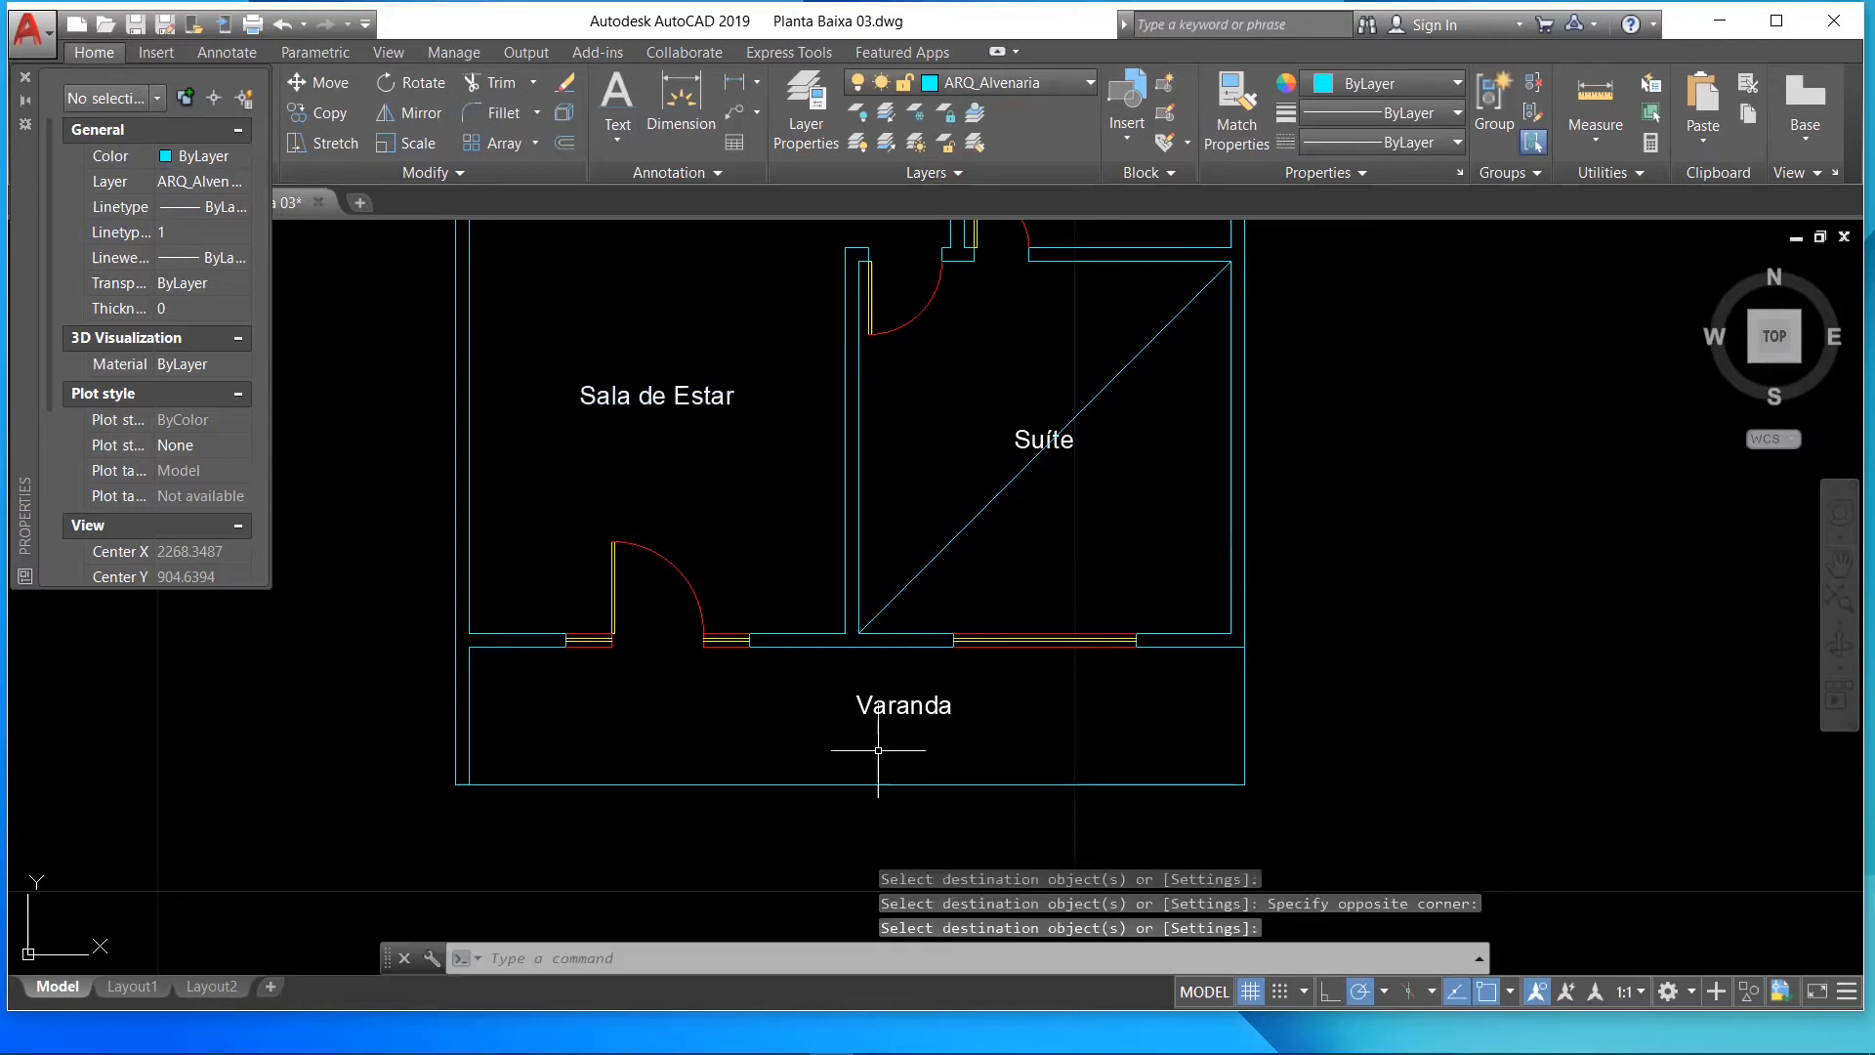
pyautogui.click(897, 705)
pyautogui.press('Return')
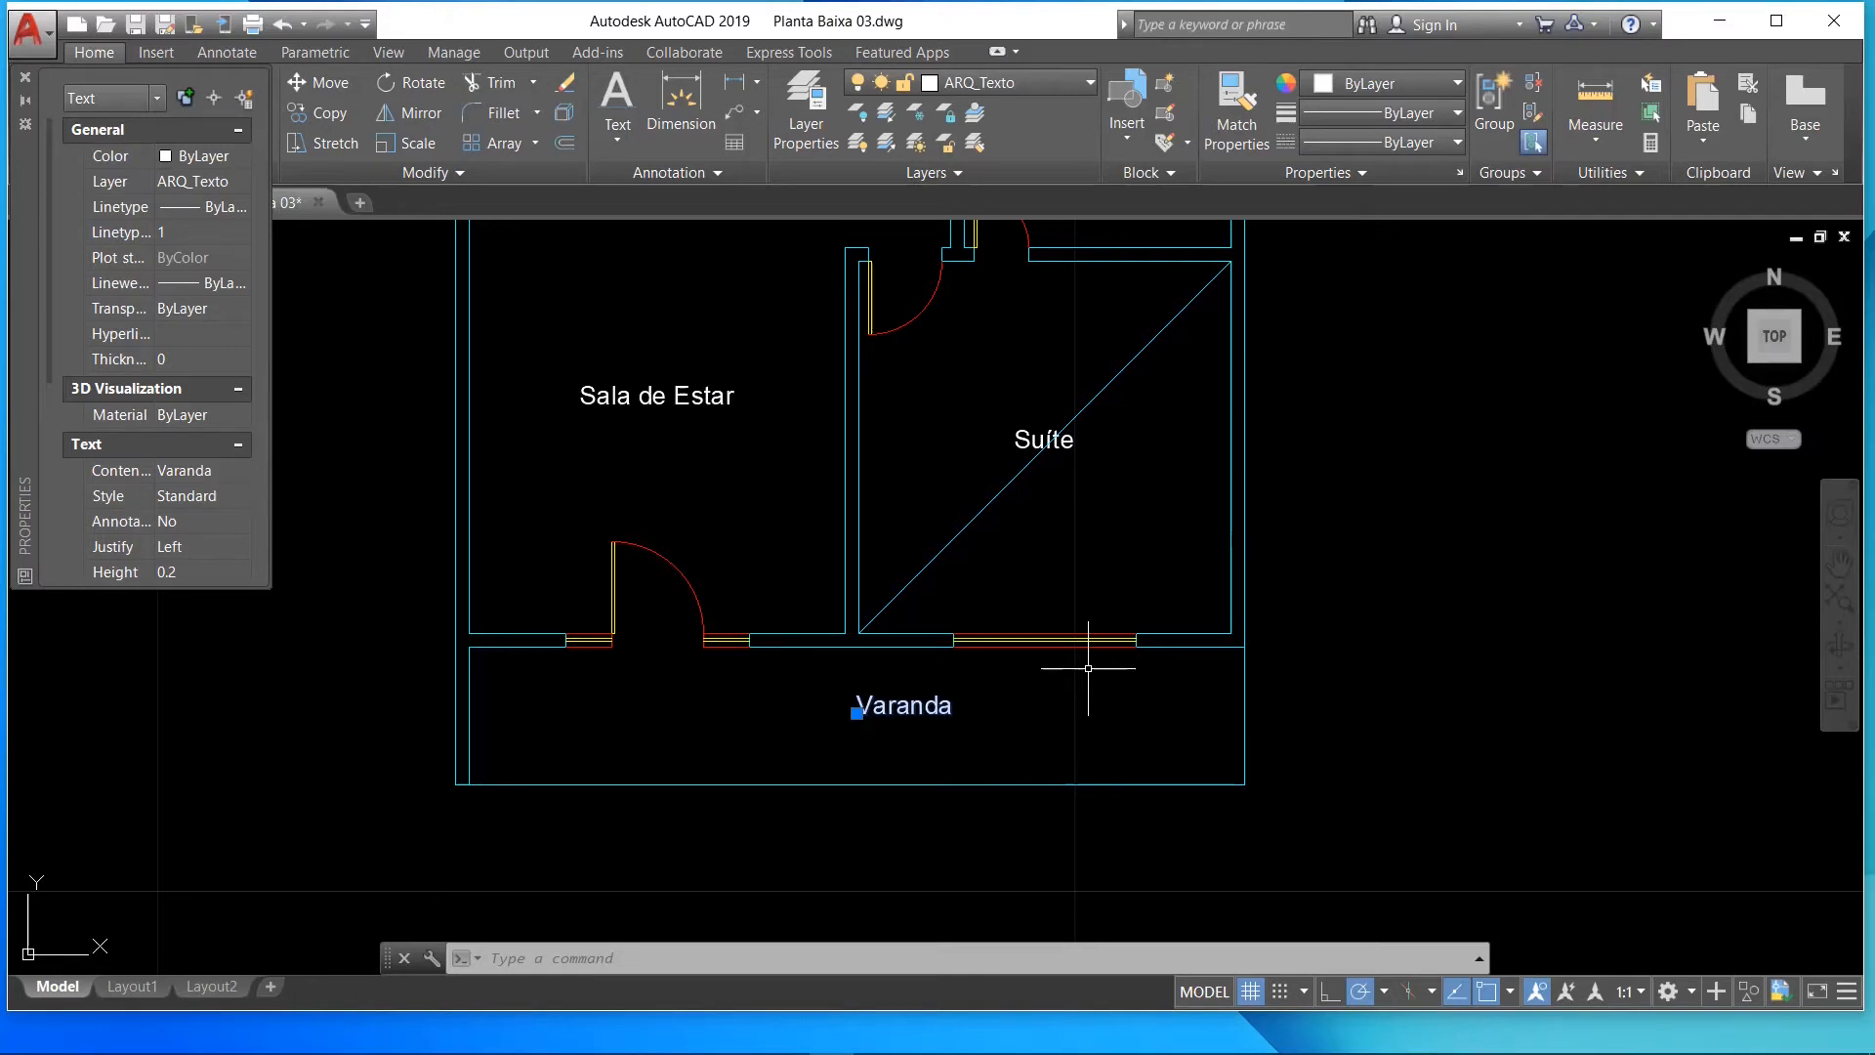
pyautogui.click(650, 377)
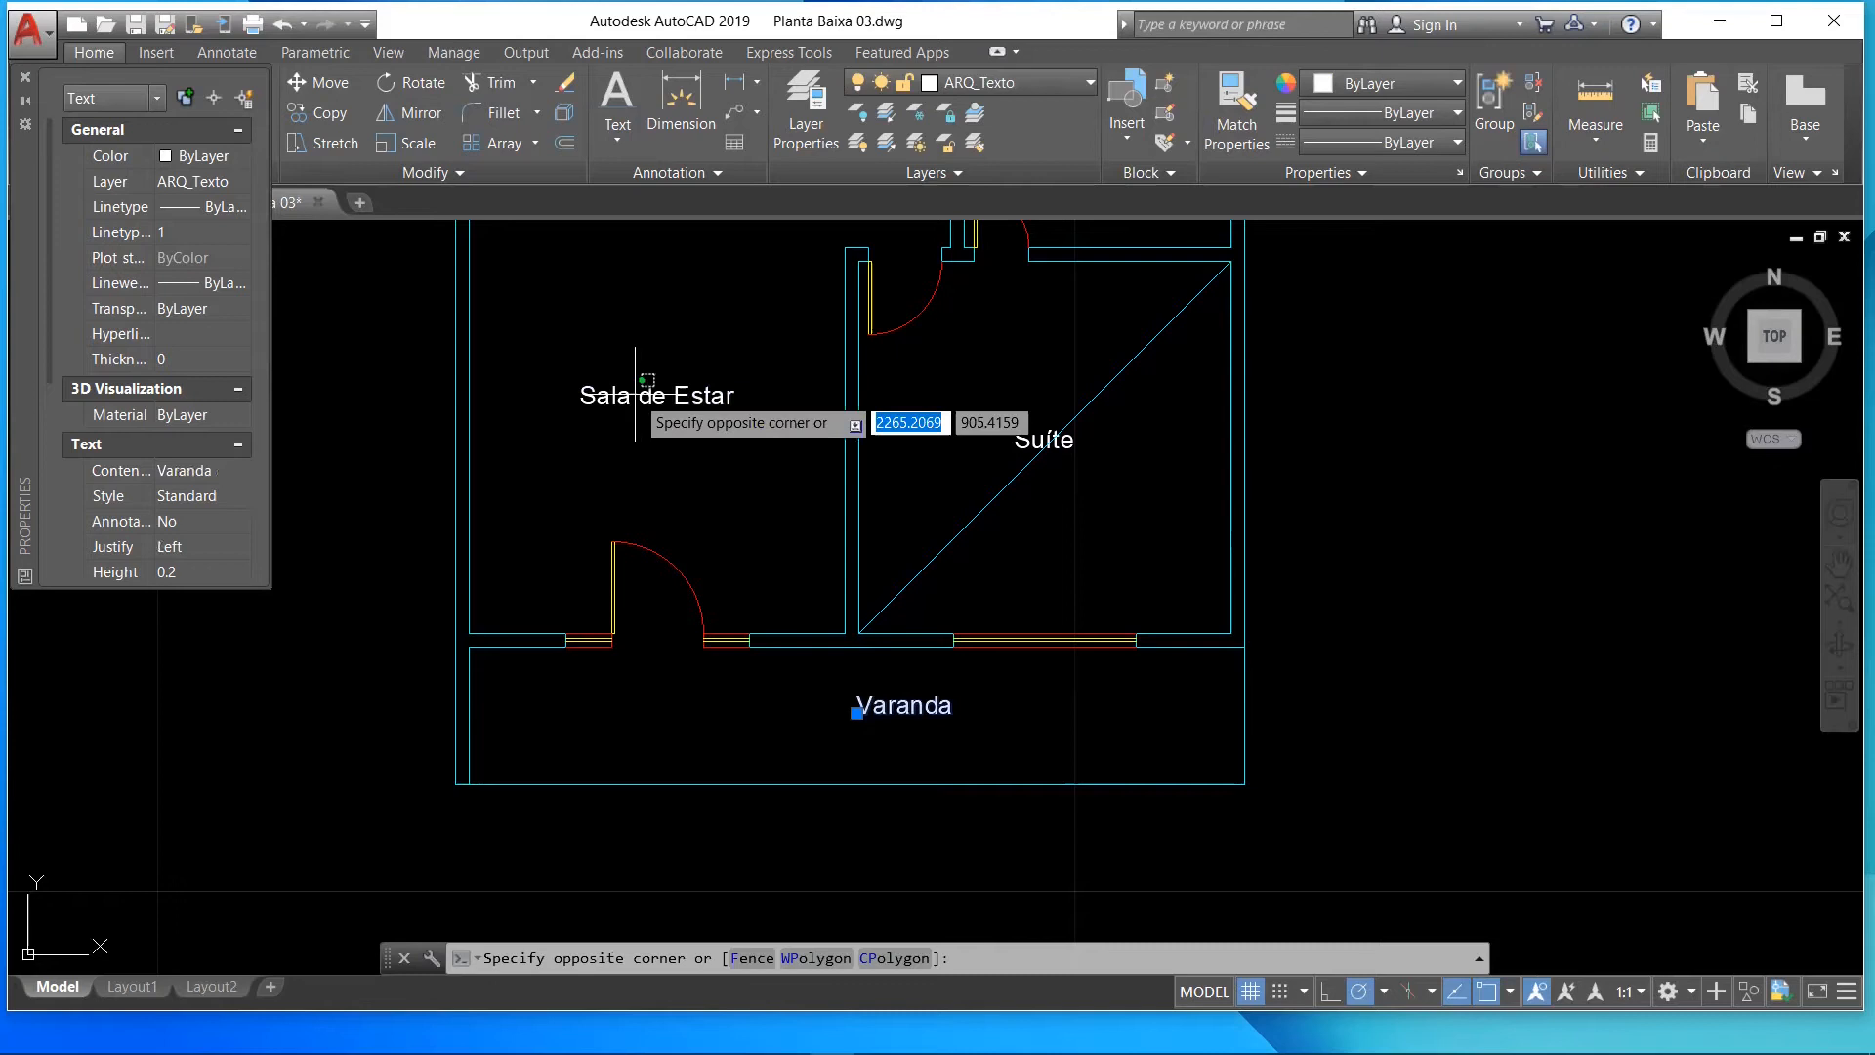
pyautogui.click(753, 400)
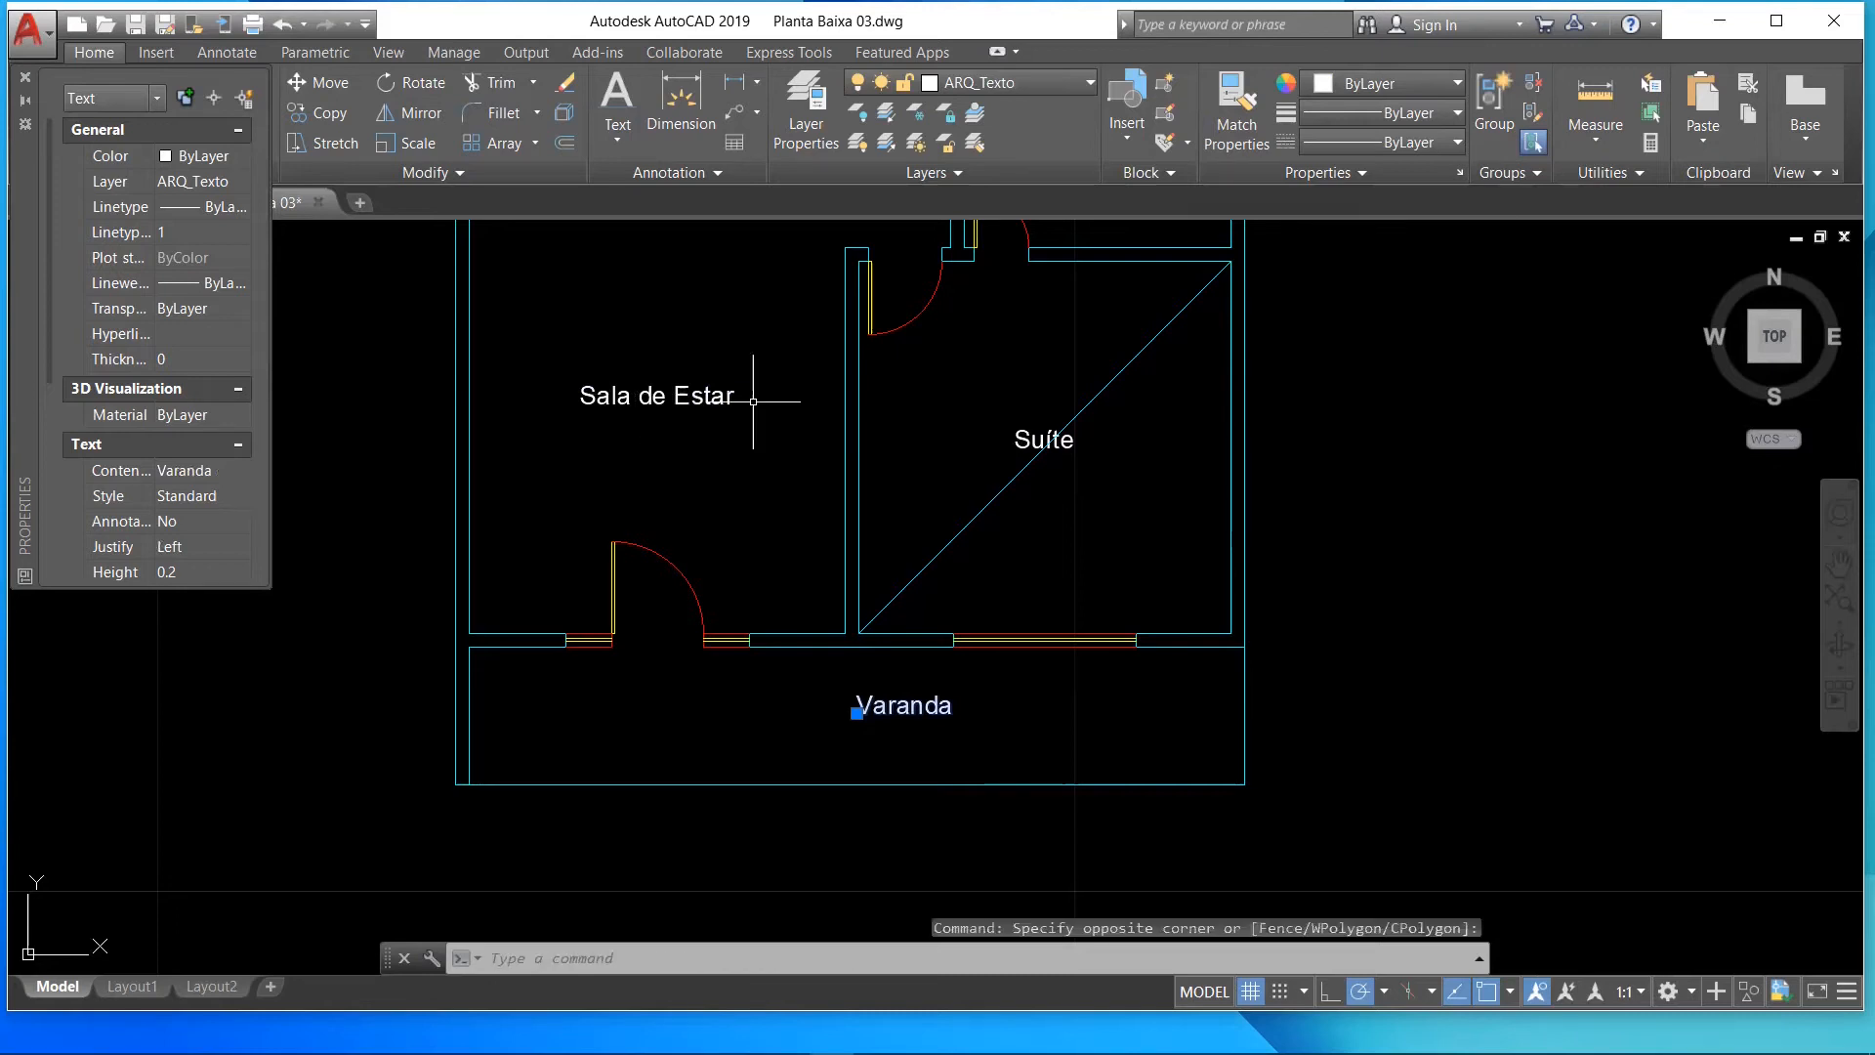
pyautogui.press('Escape')
# - Set the "Sala de Estar" label's justification to Left
pyautogui.click(607, 401)
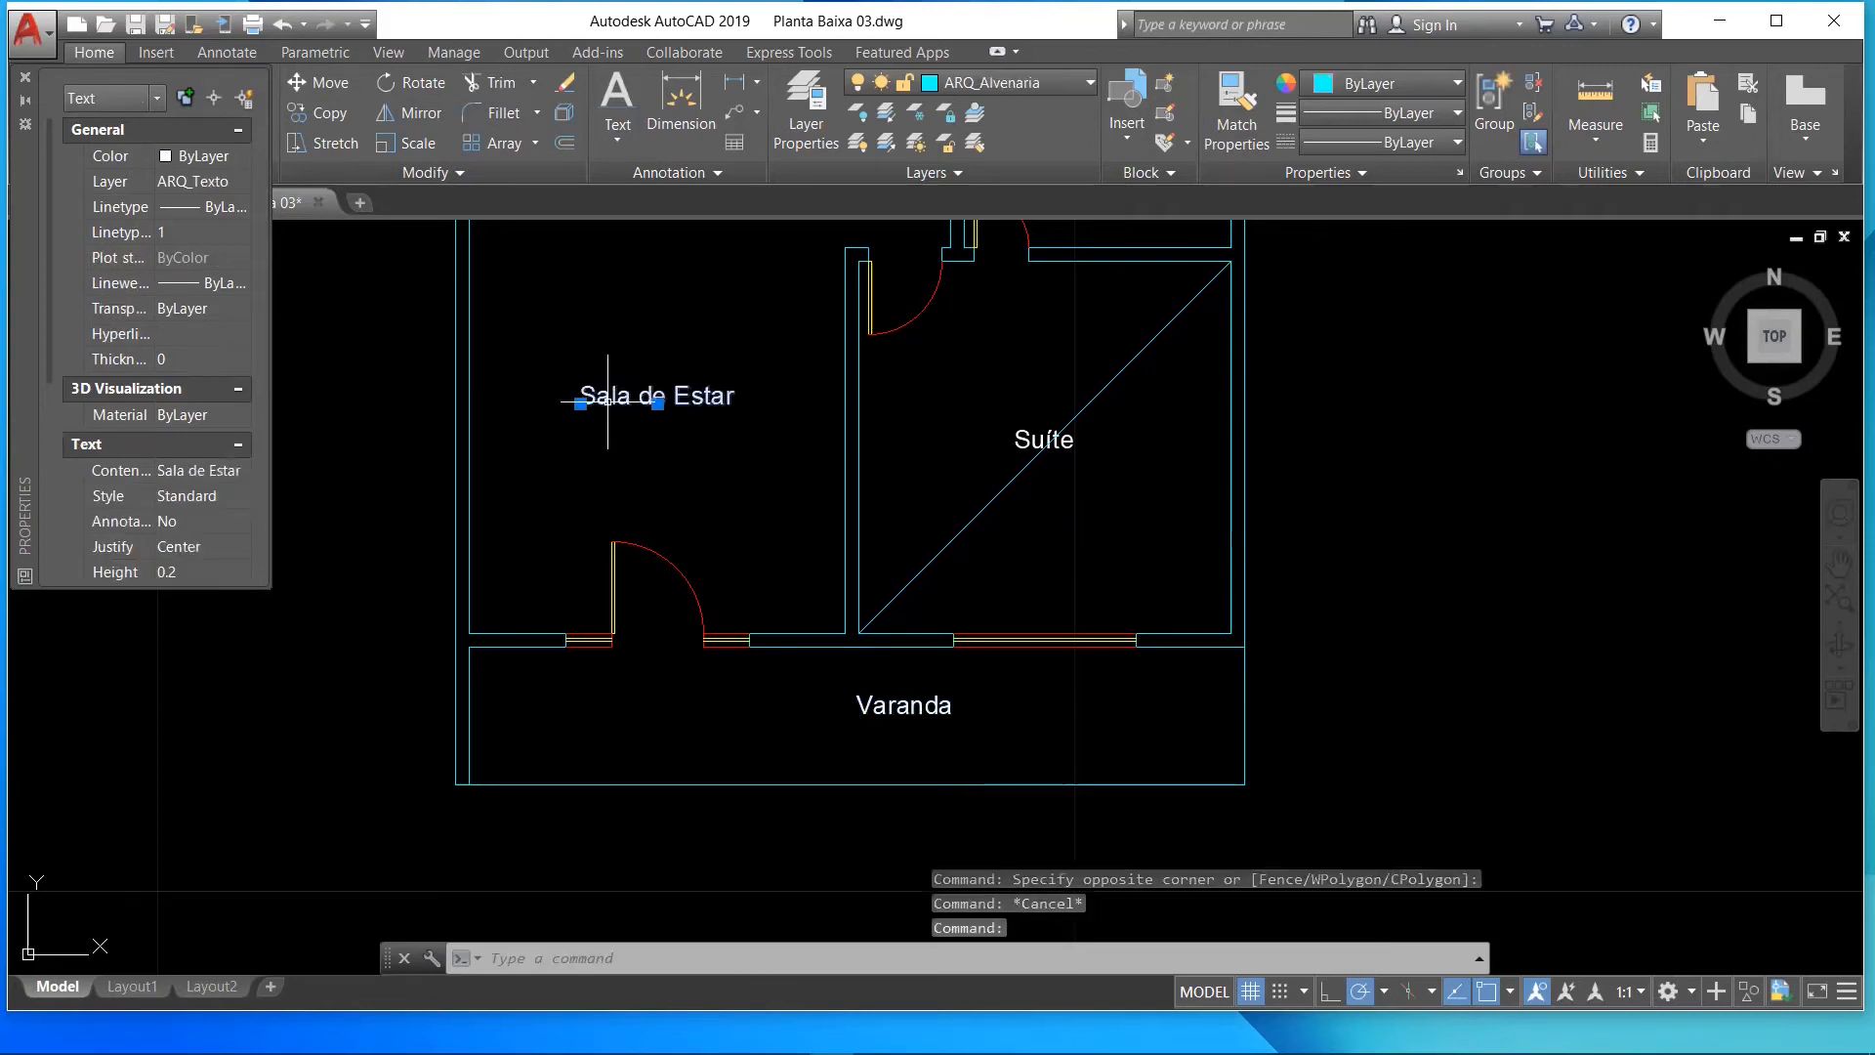
pyautogui.click(203, 545)
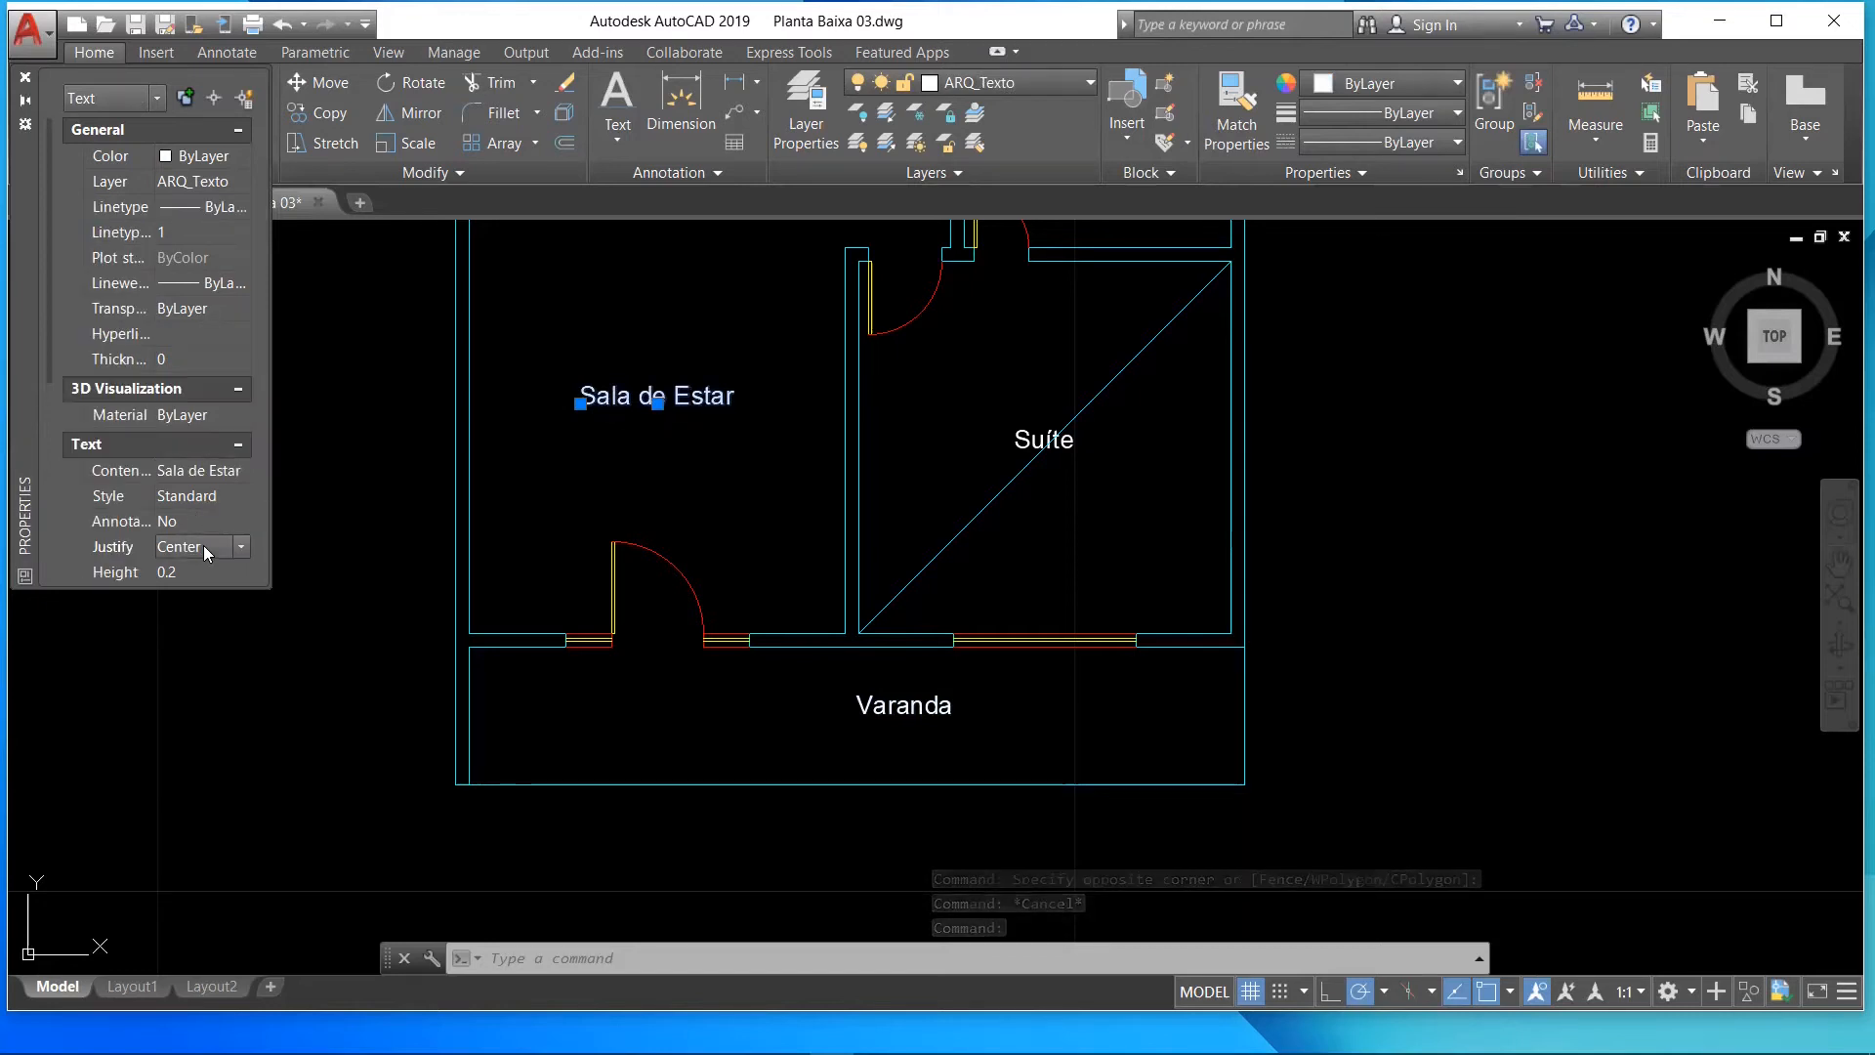
pyautogui.click(203, 544)
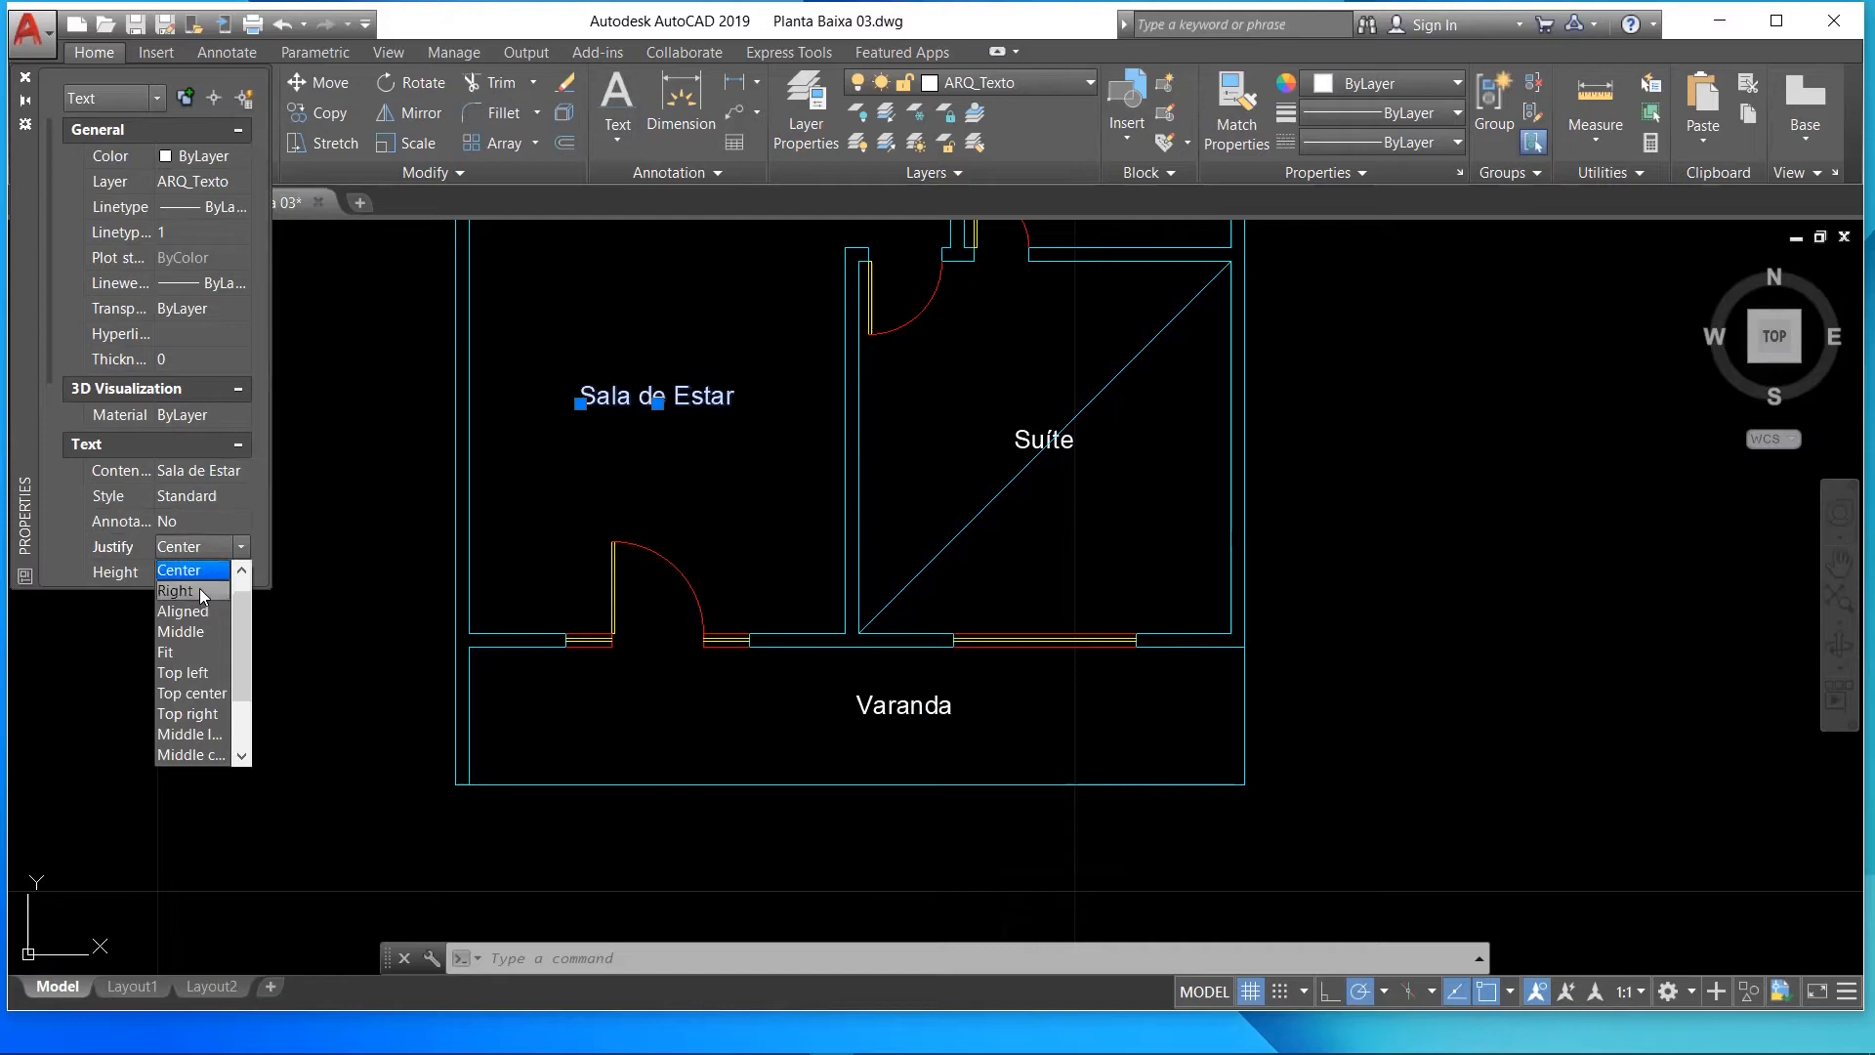
pyautogui.scroll(1, 189, 652)
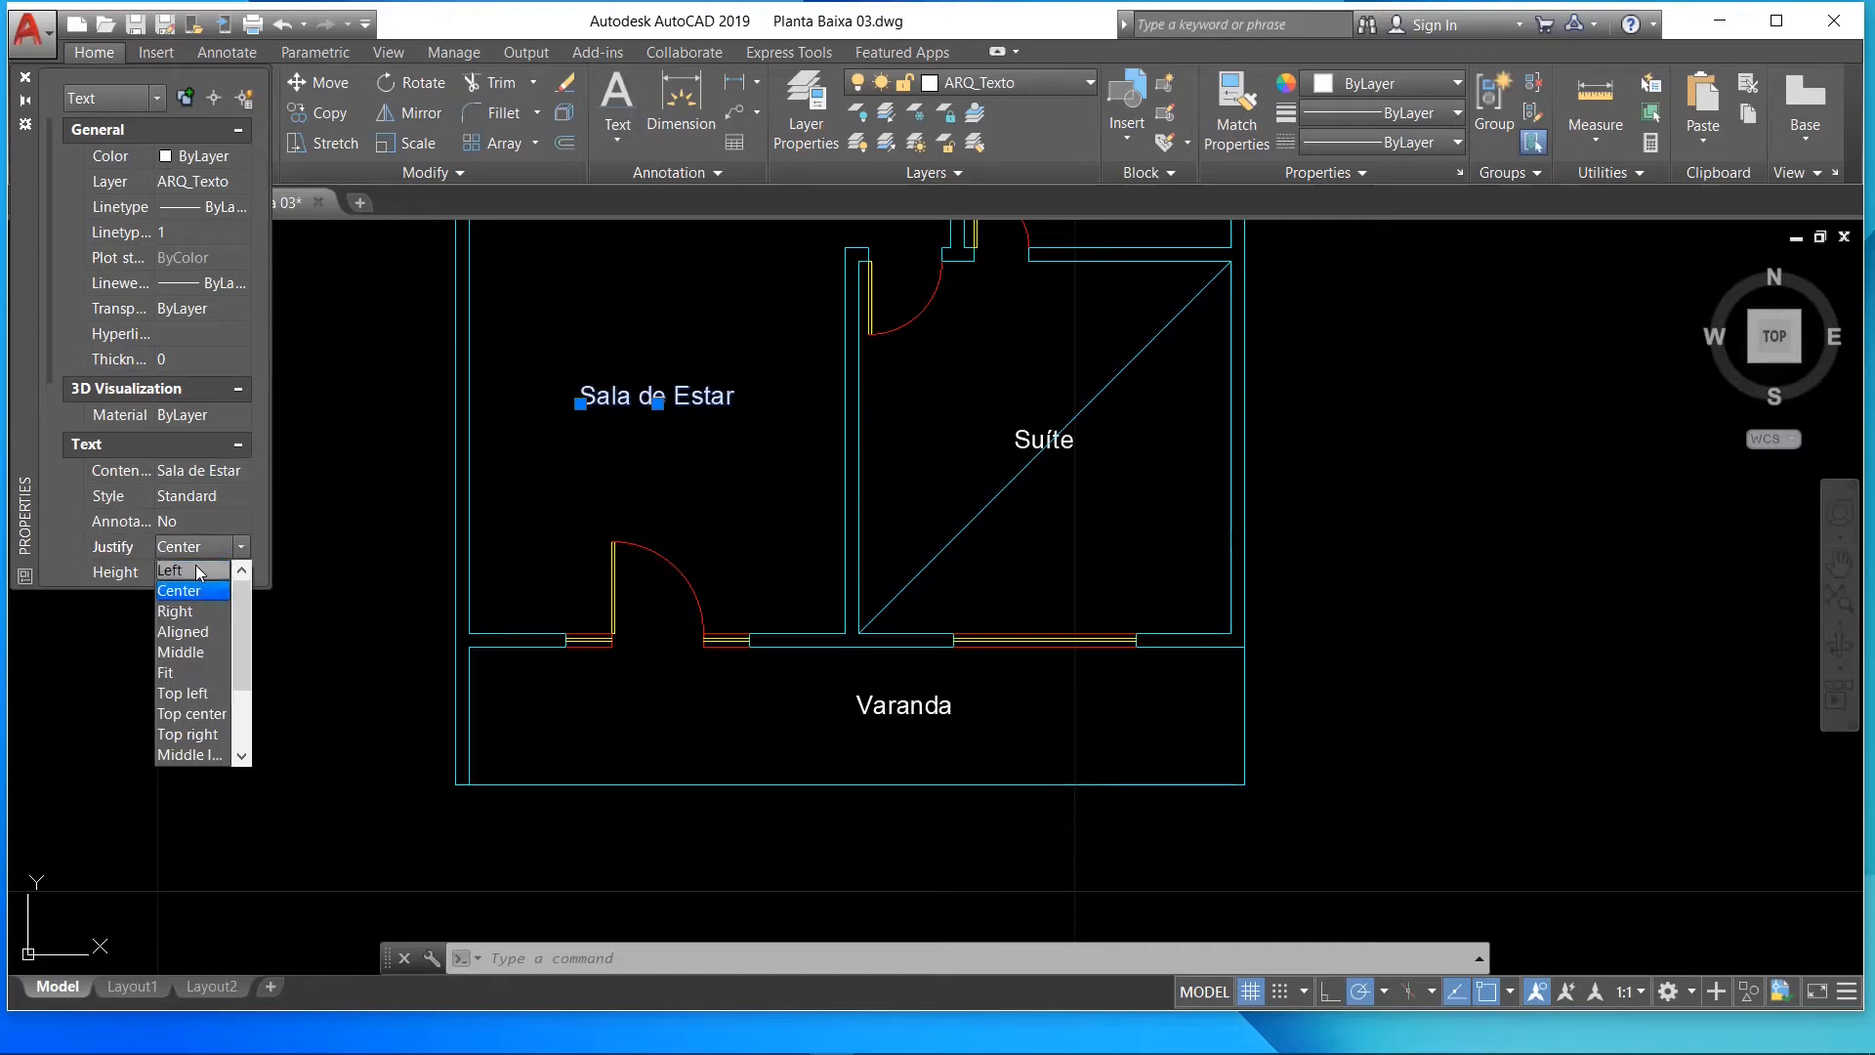
pyautogui.click(196, 566)
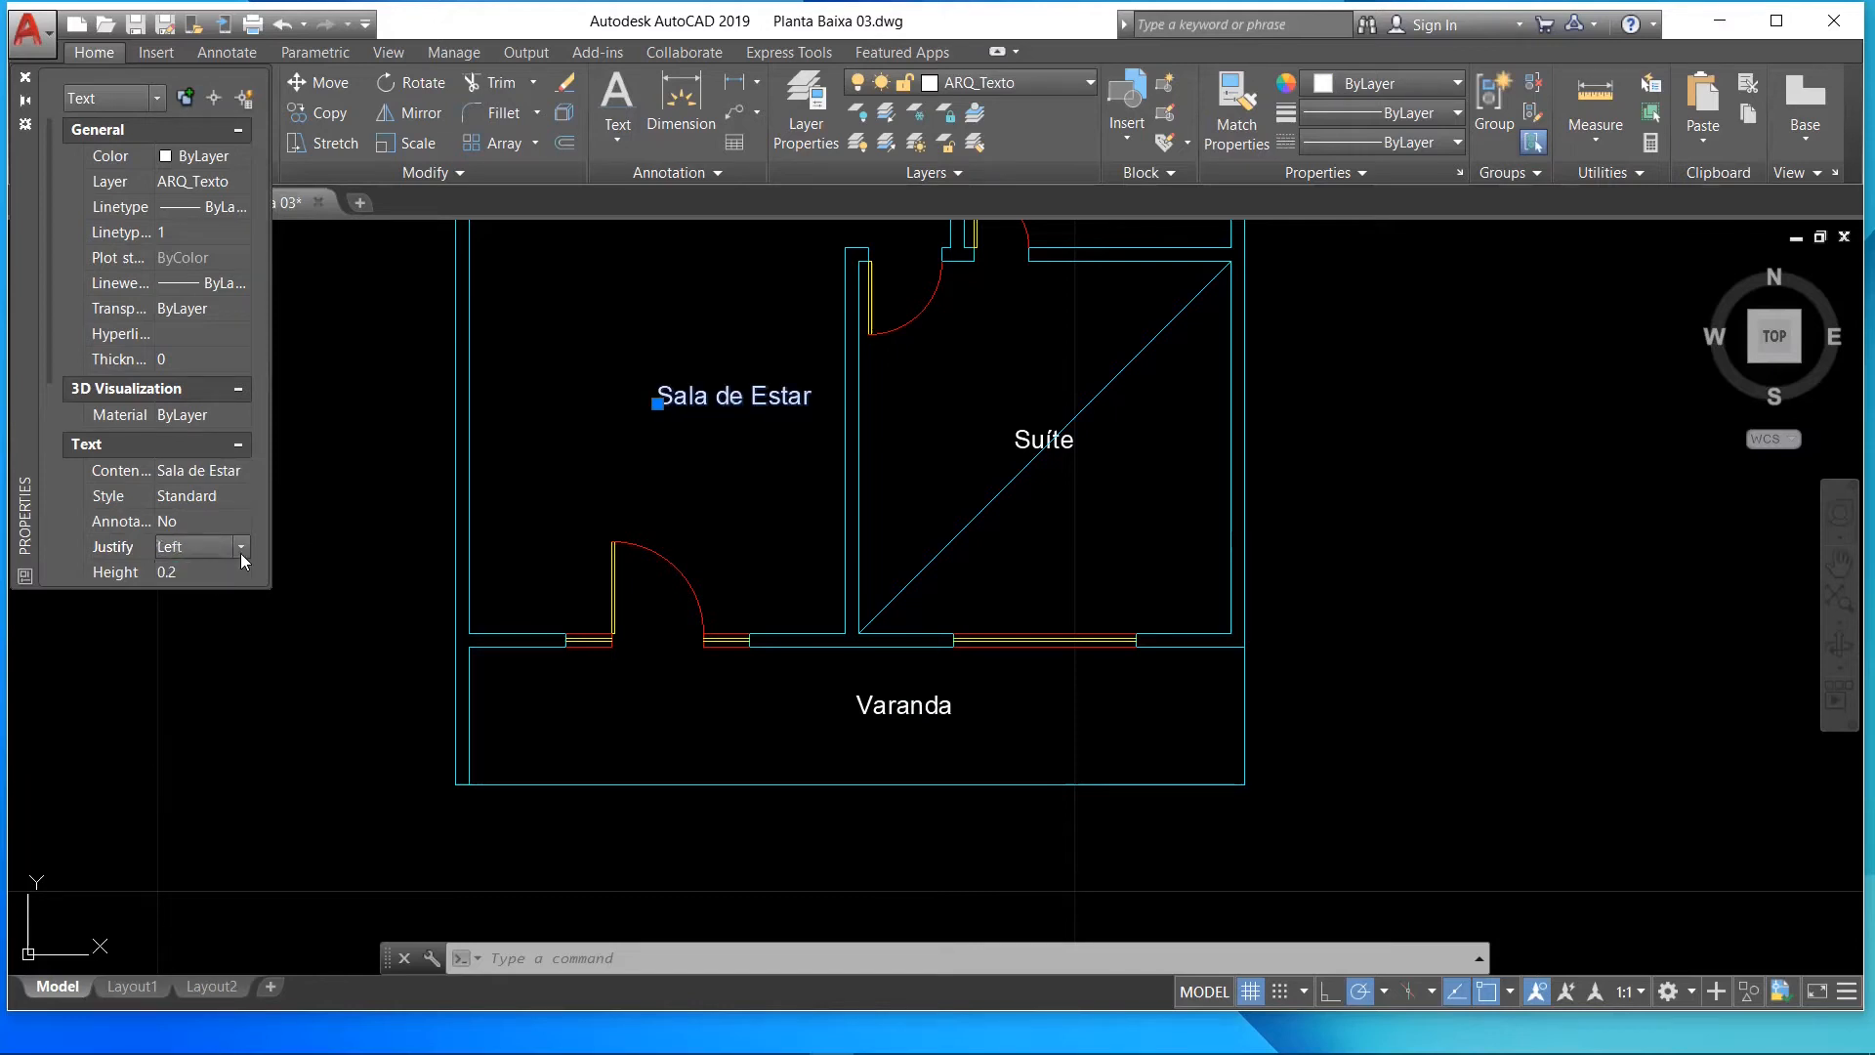
pyautogui.press('Escape')
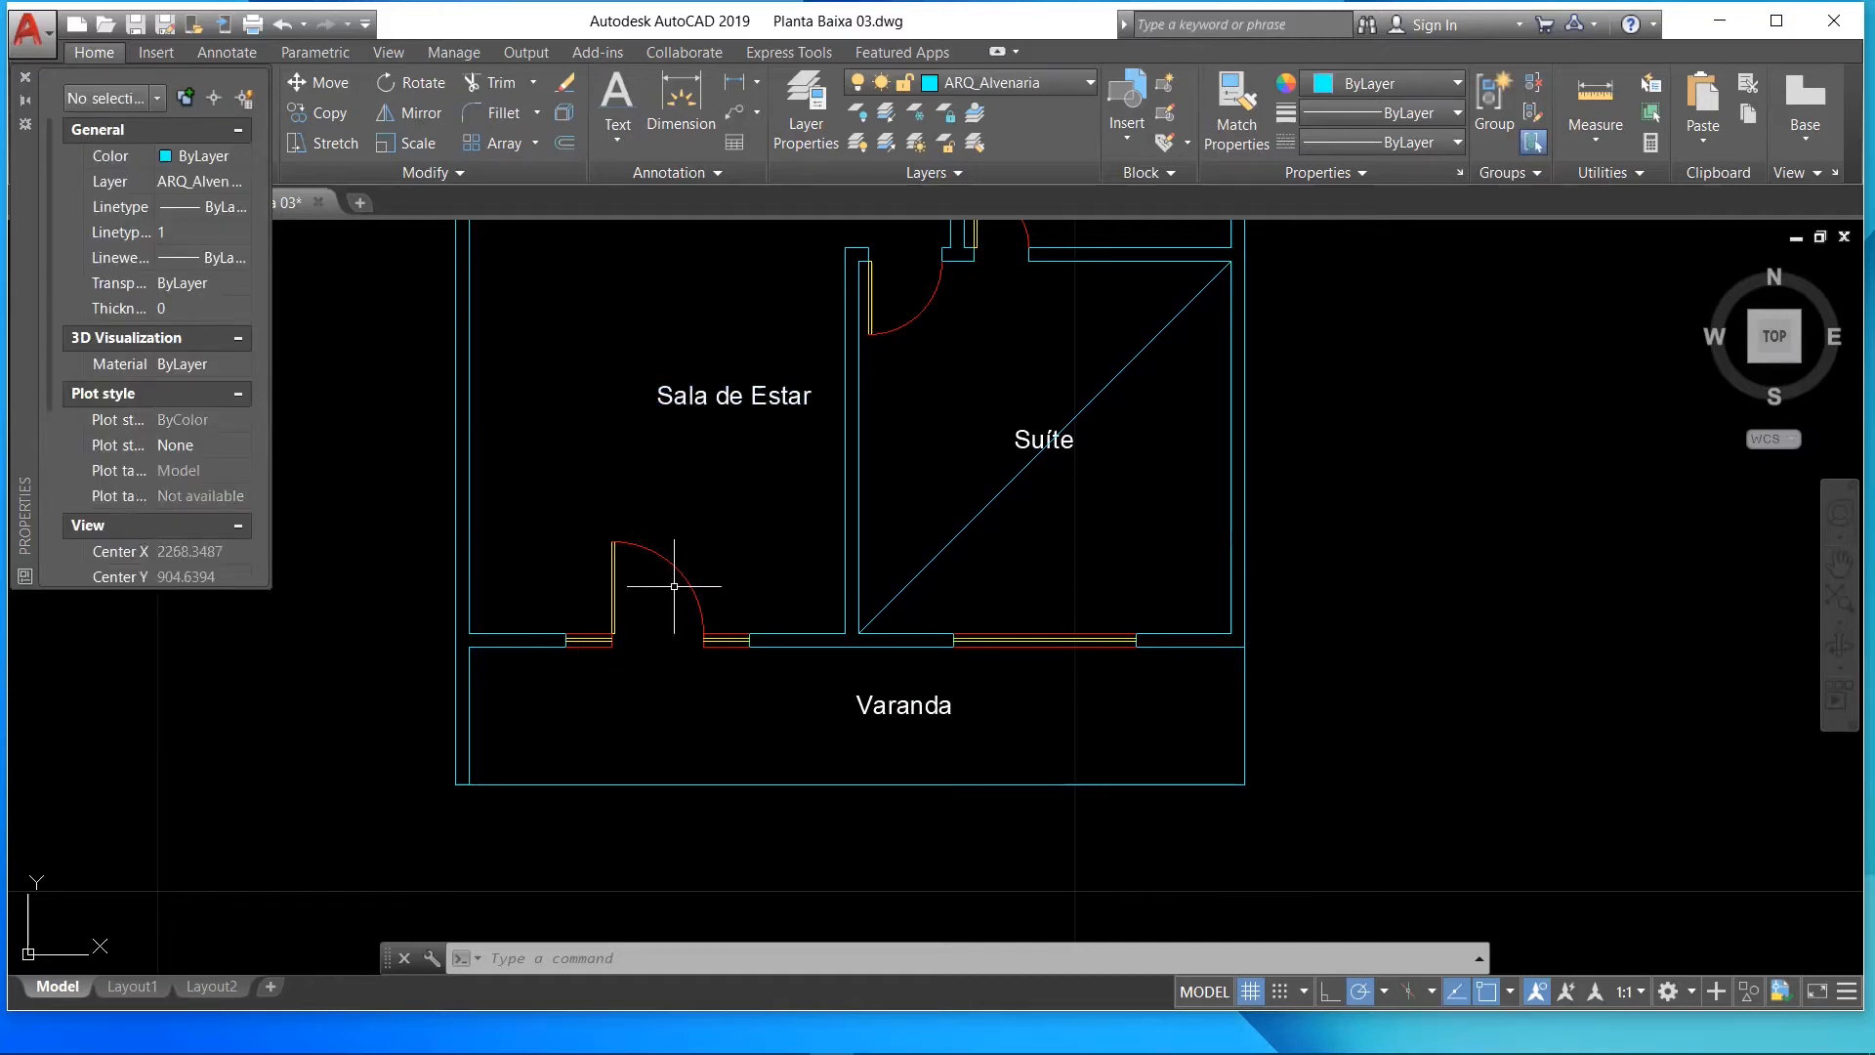
# - Set the justification of the "Sala de Estar" and "Varanda" labels together to Center and clear the selection
pyautogui.click(721, 395)
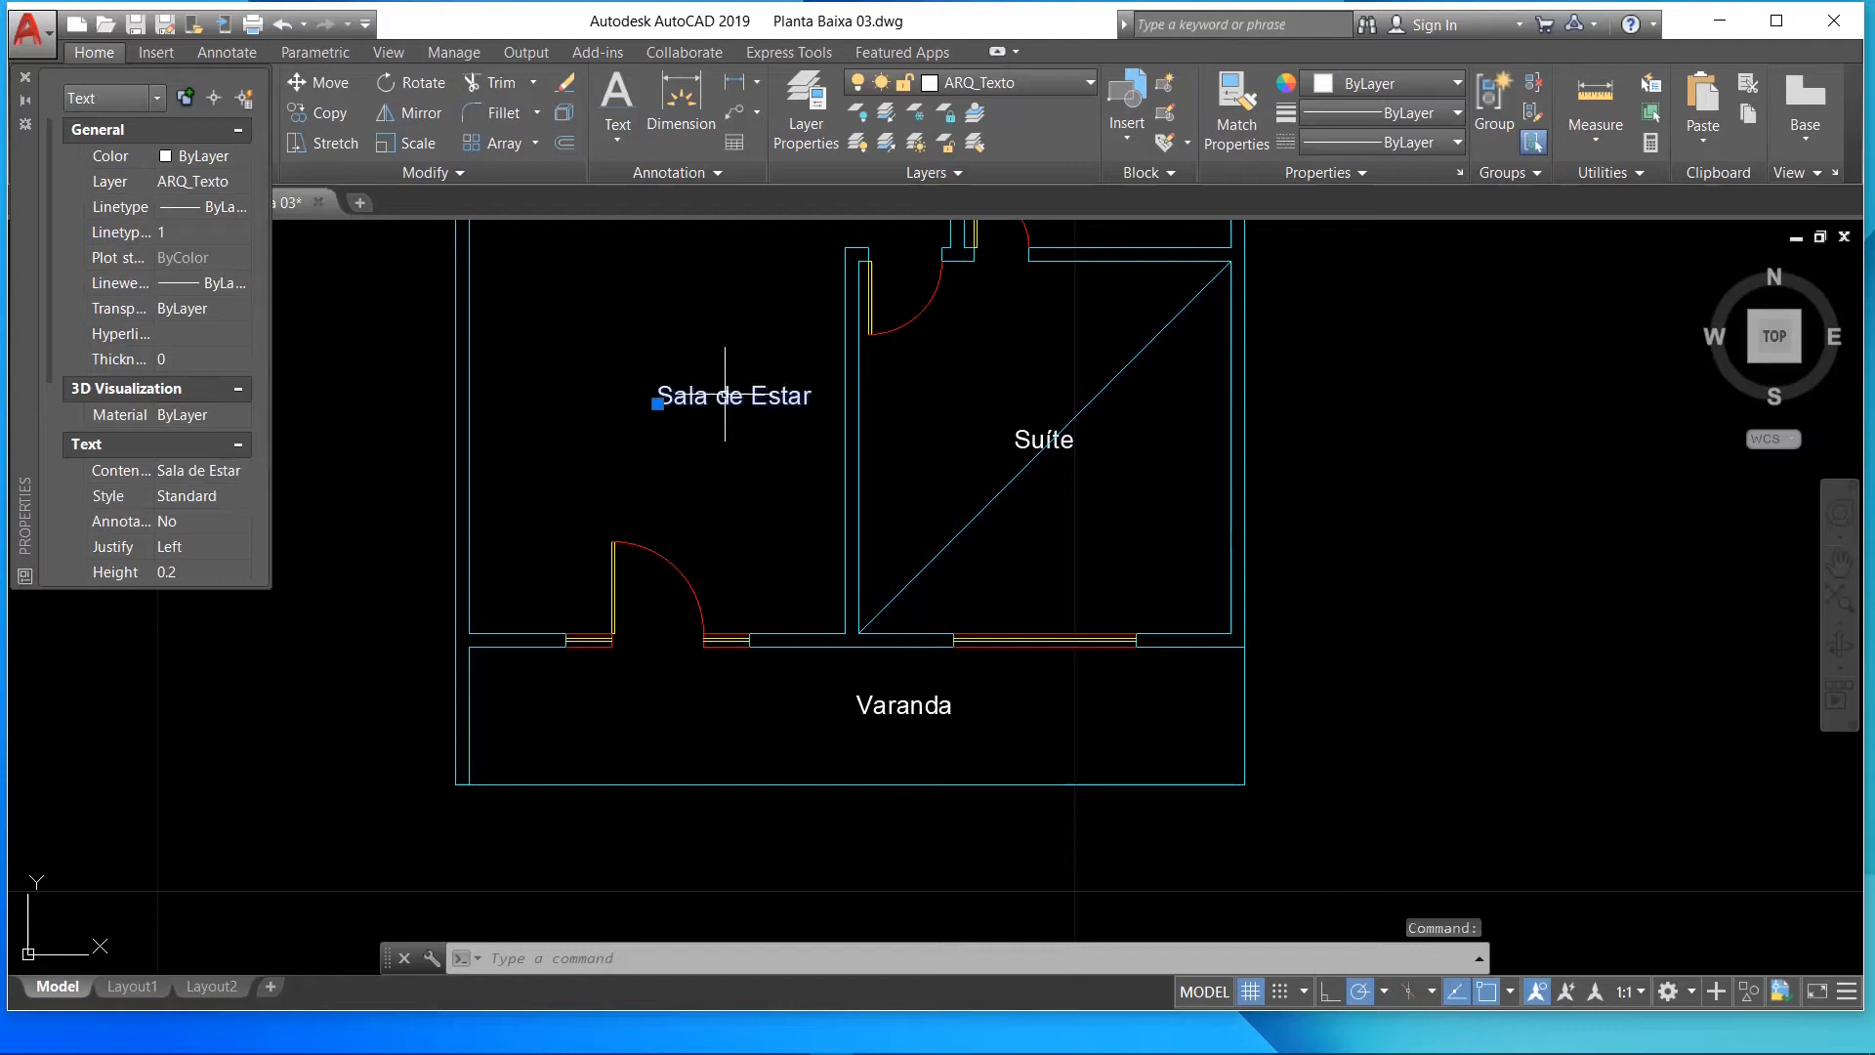
pyautogui.click(890, 705)
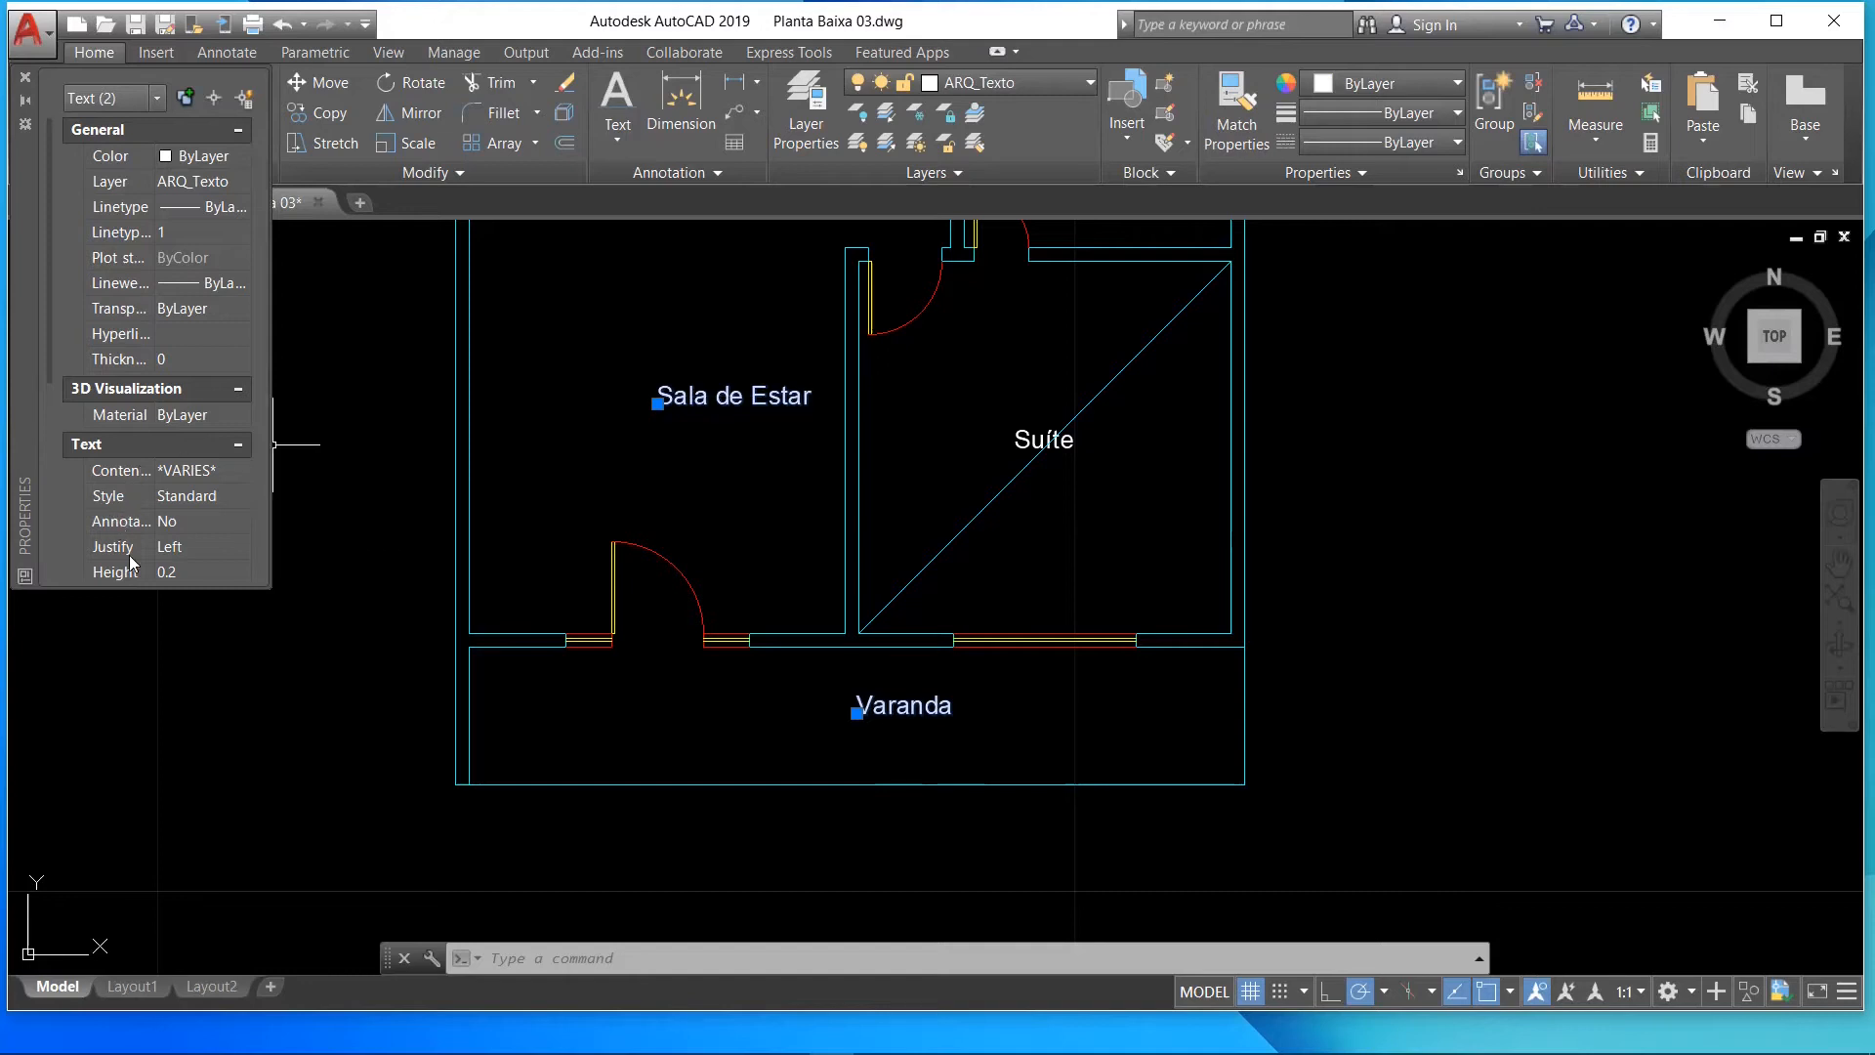
pyautogui.click(177, 550)
pyautogui.click(199, 552)
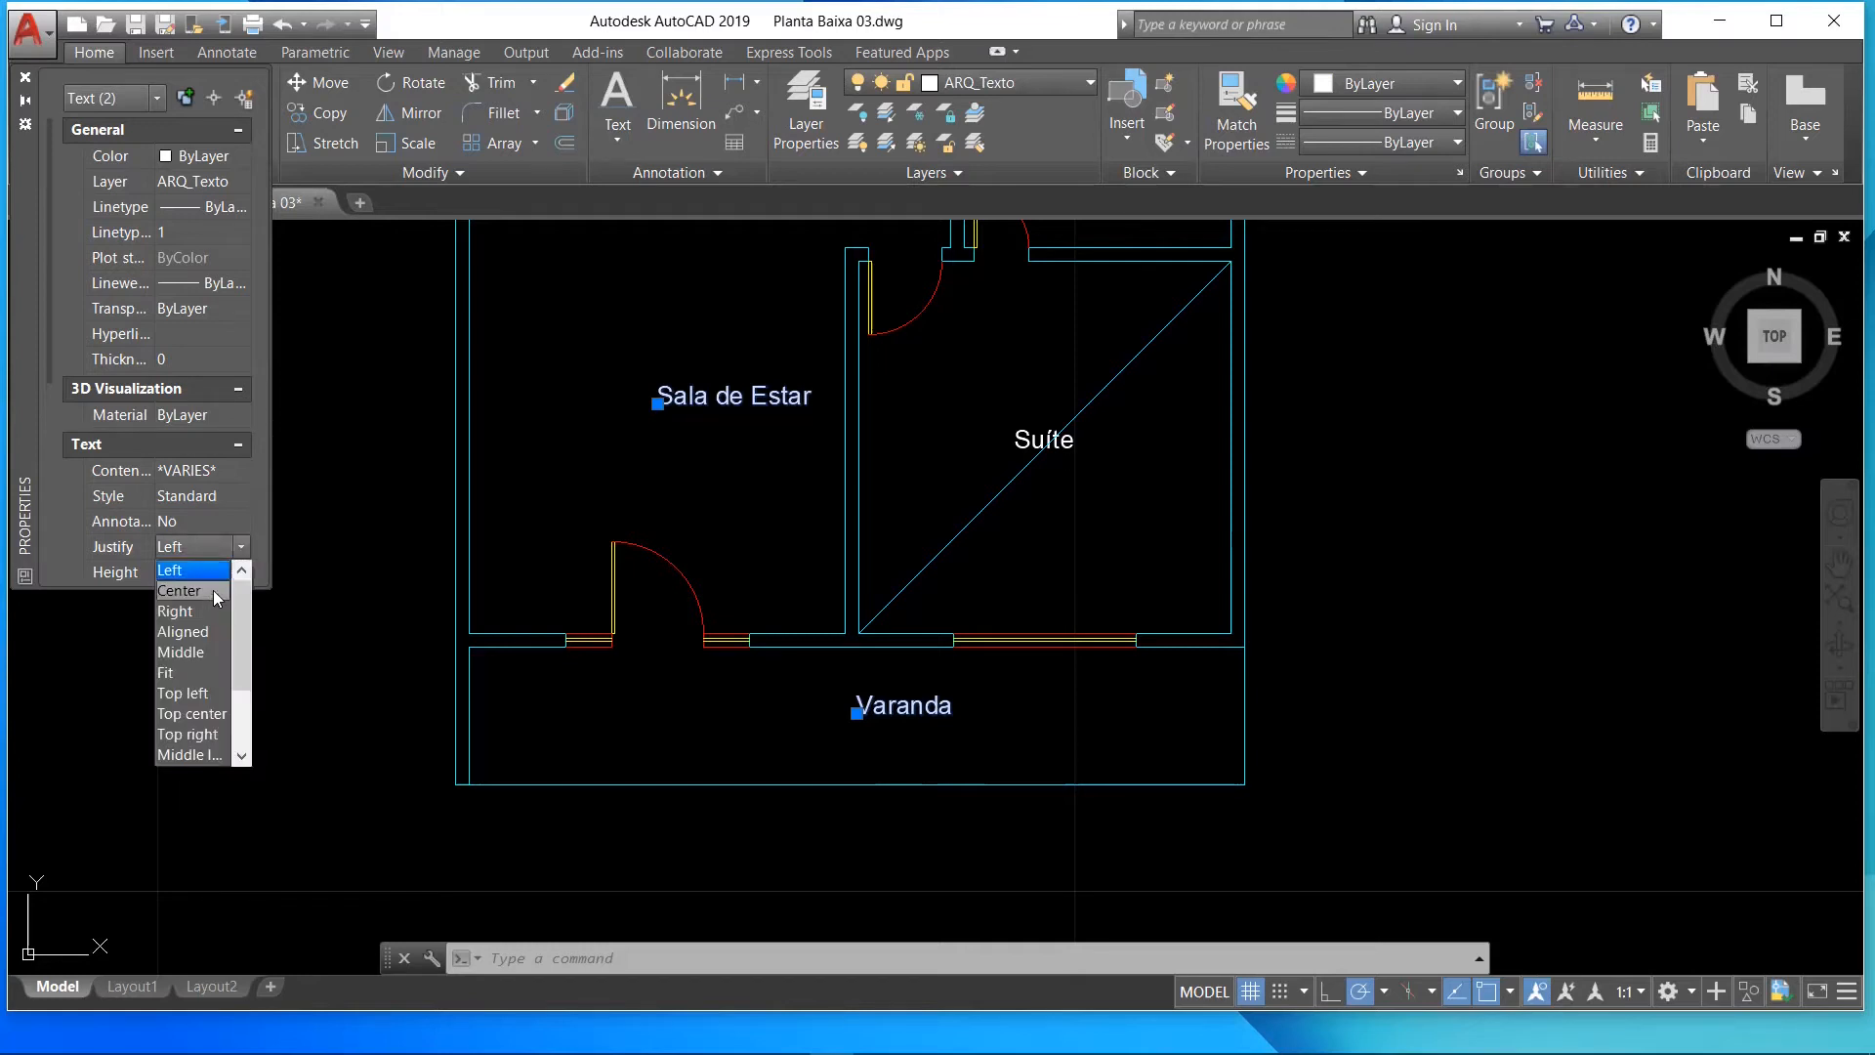
pyautogui.click(213, 590)
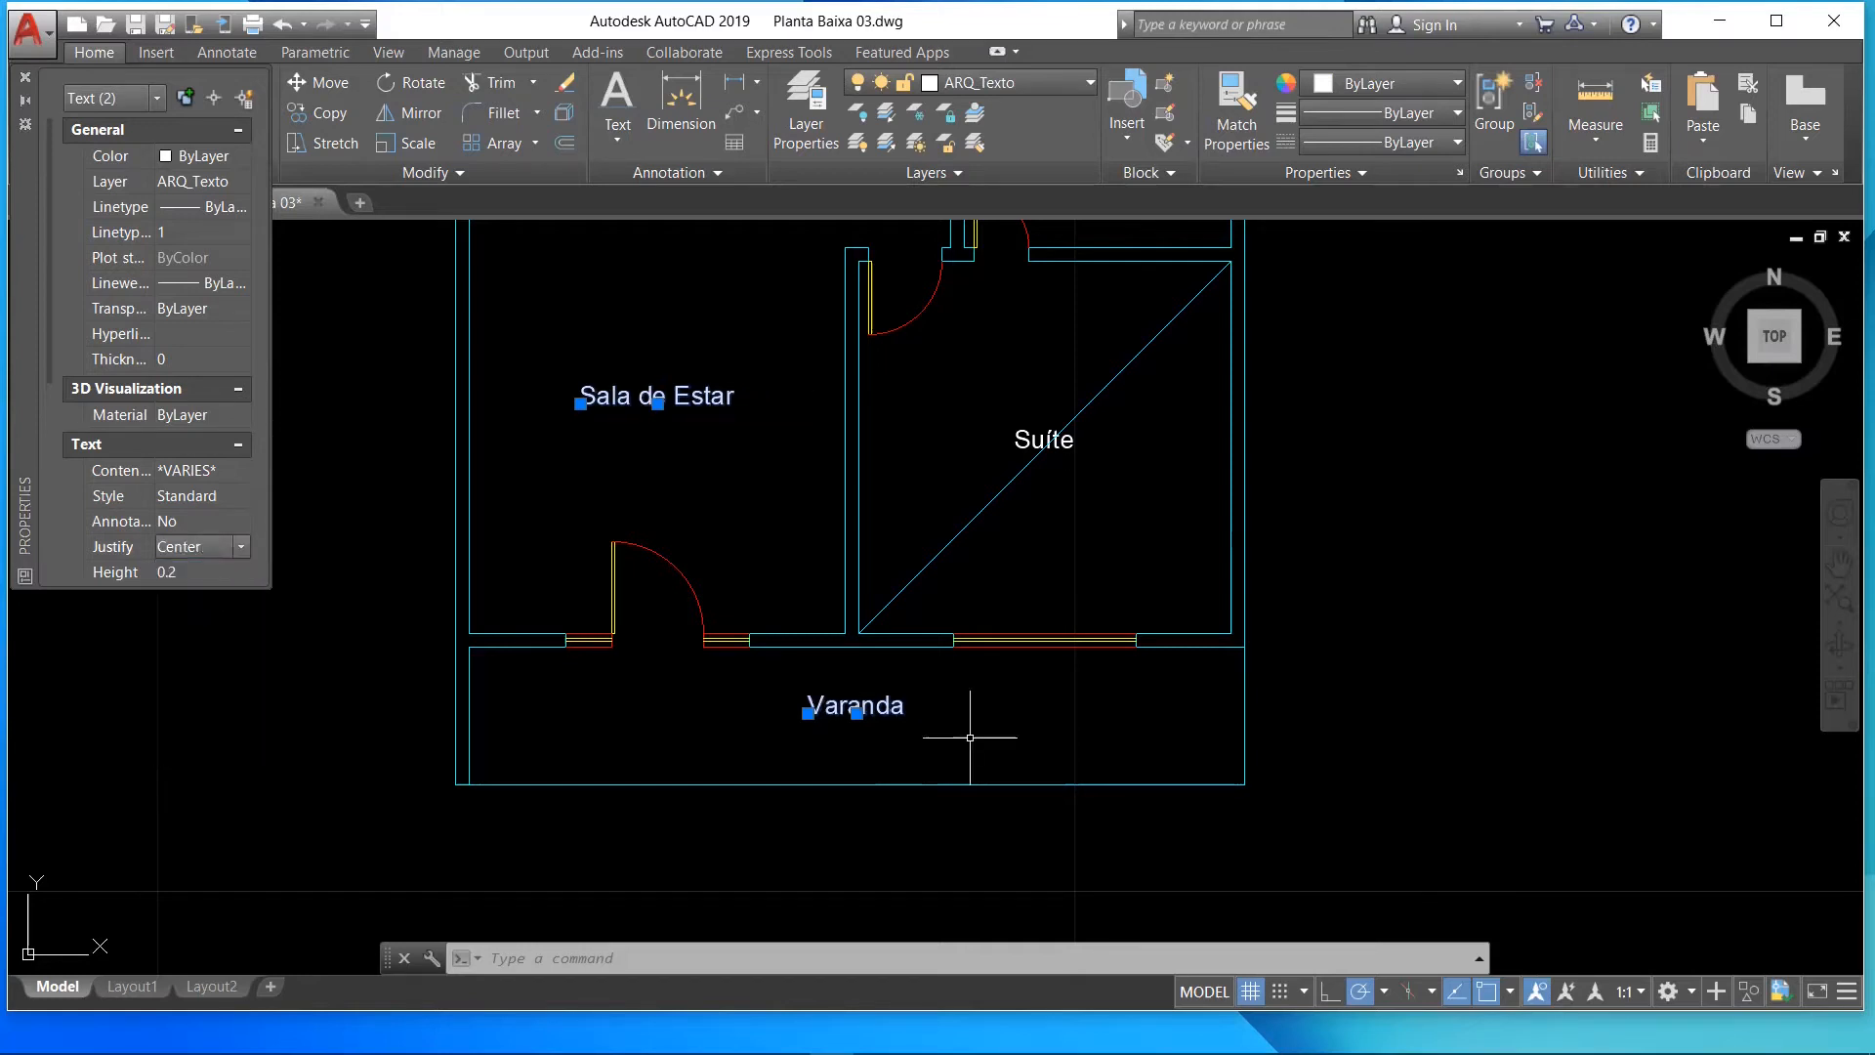
pyautogui.scroll(-4, 967, 728)
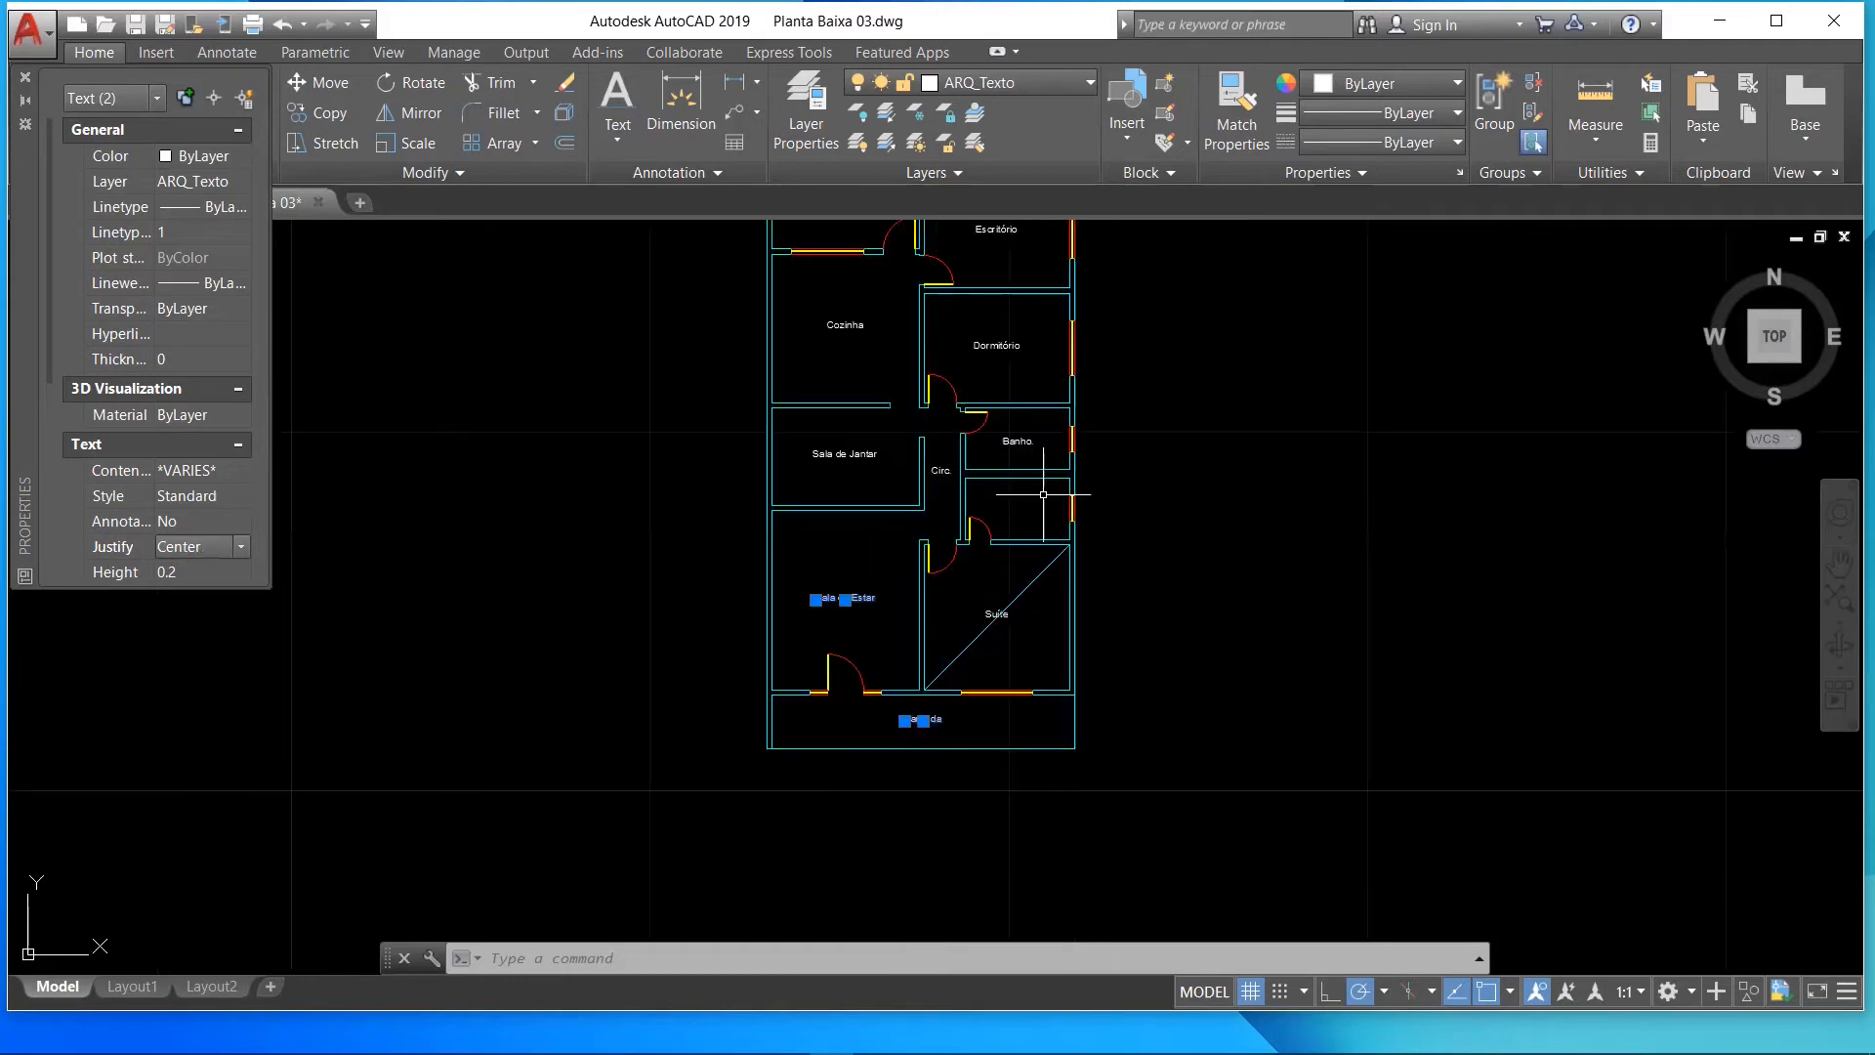
pyautogui.scroll(-4, 1054, 406)
pyautogui.moveTo(1053, 406); pyautogui.dragTo(940, 553, button='middle')
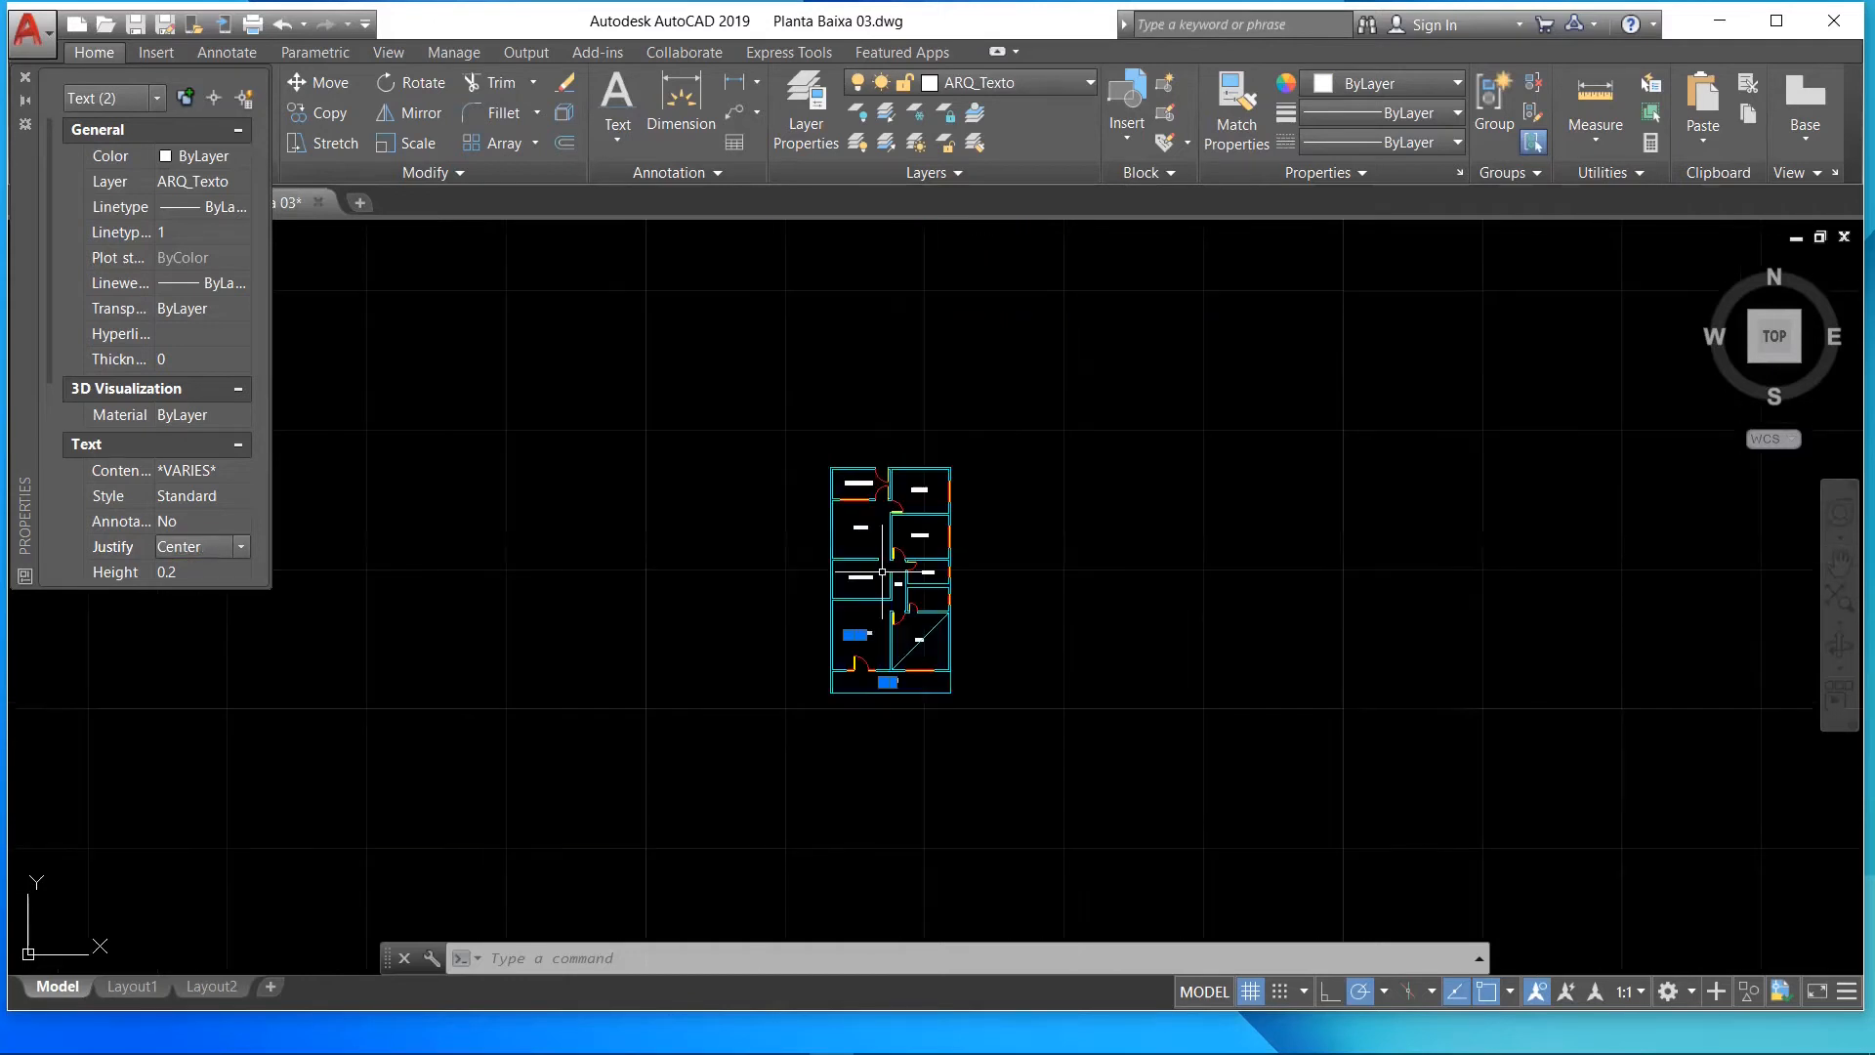
pyautogui.scroll(4, 882, 708)
pyautogui.scroll(2, 948, 278)
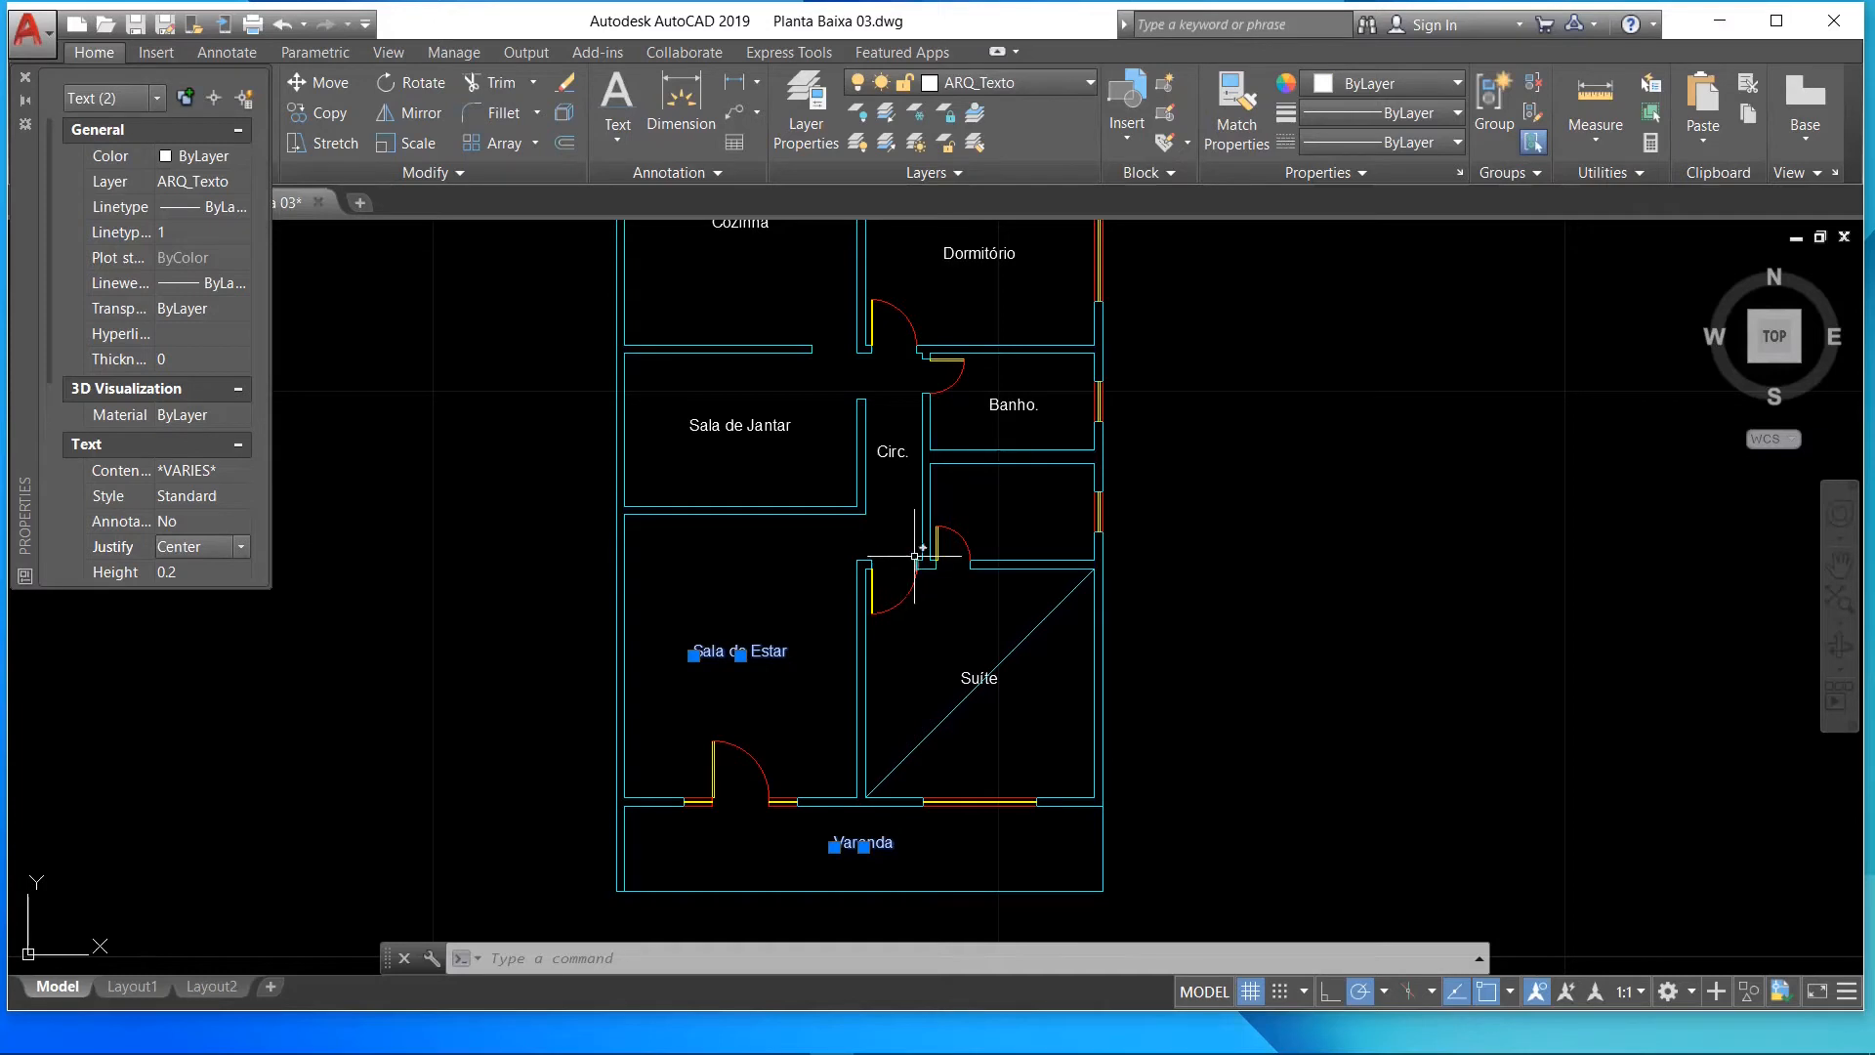
pyautogui.press('Escape')
# - Draw a diagonal line across the Varanda from its upper-left inner corner to its lower-right corner
pyautogui.scroll(-3, 879, 664)
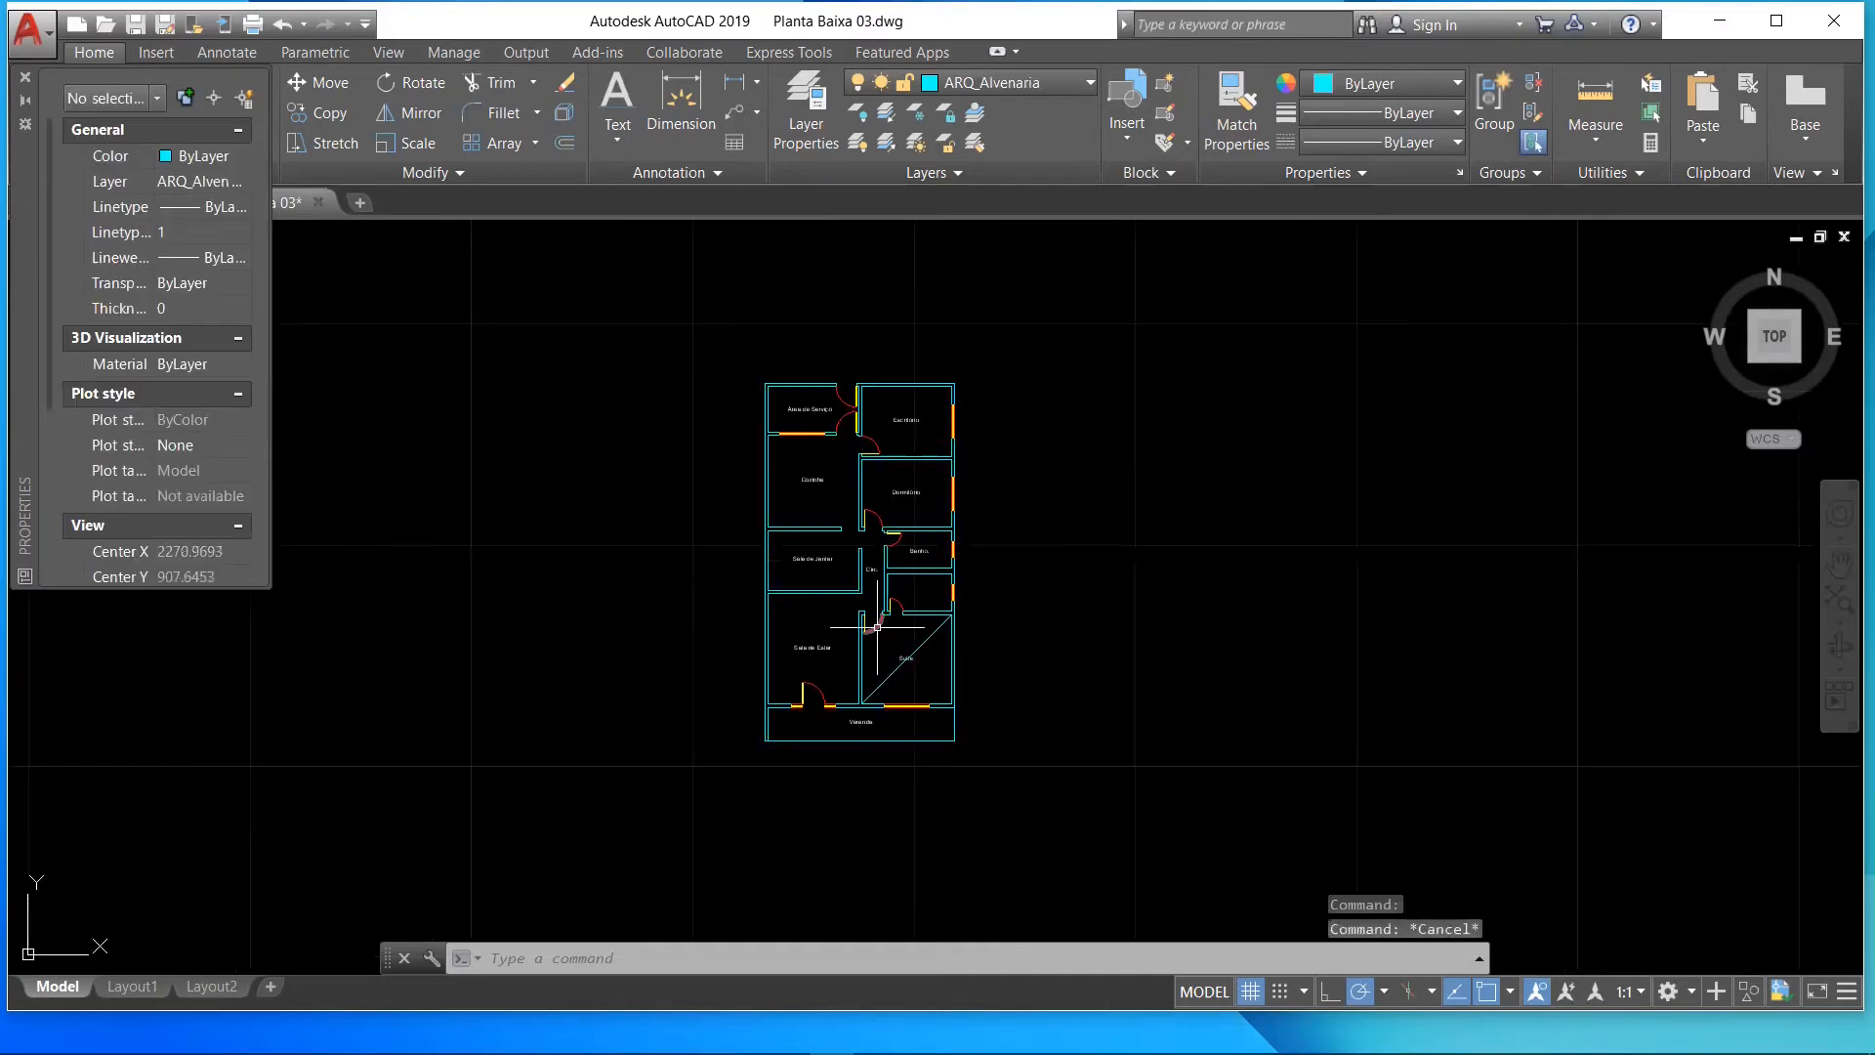
pyautogui.scroll(5, 893, 713)
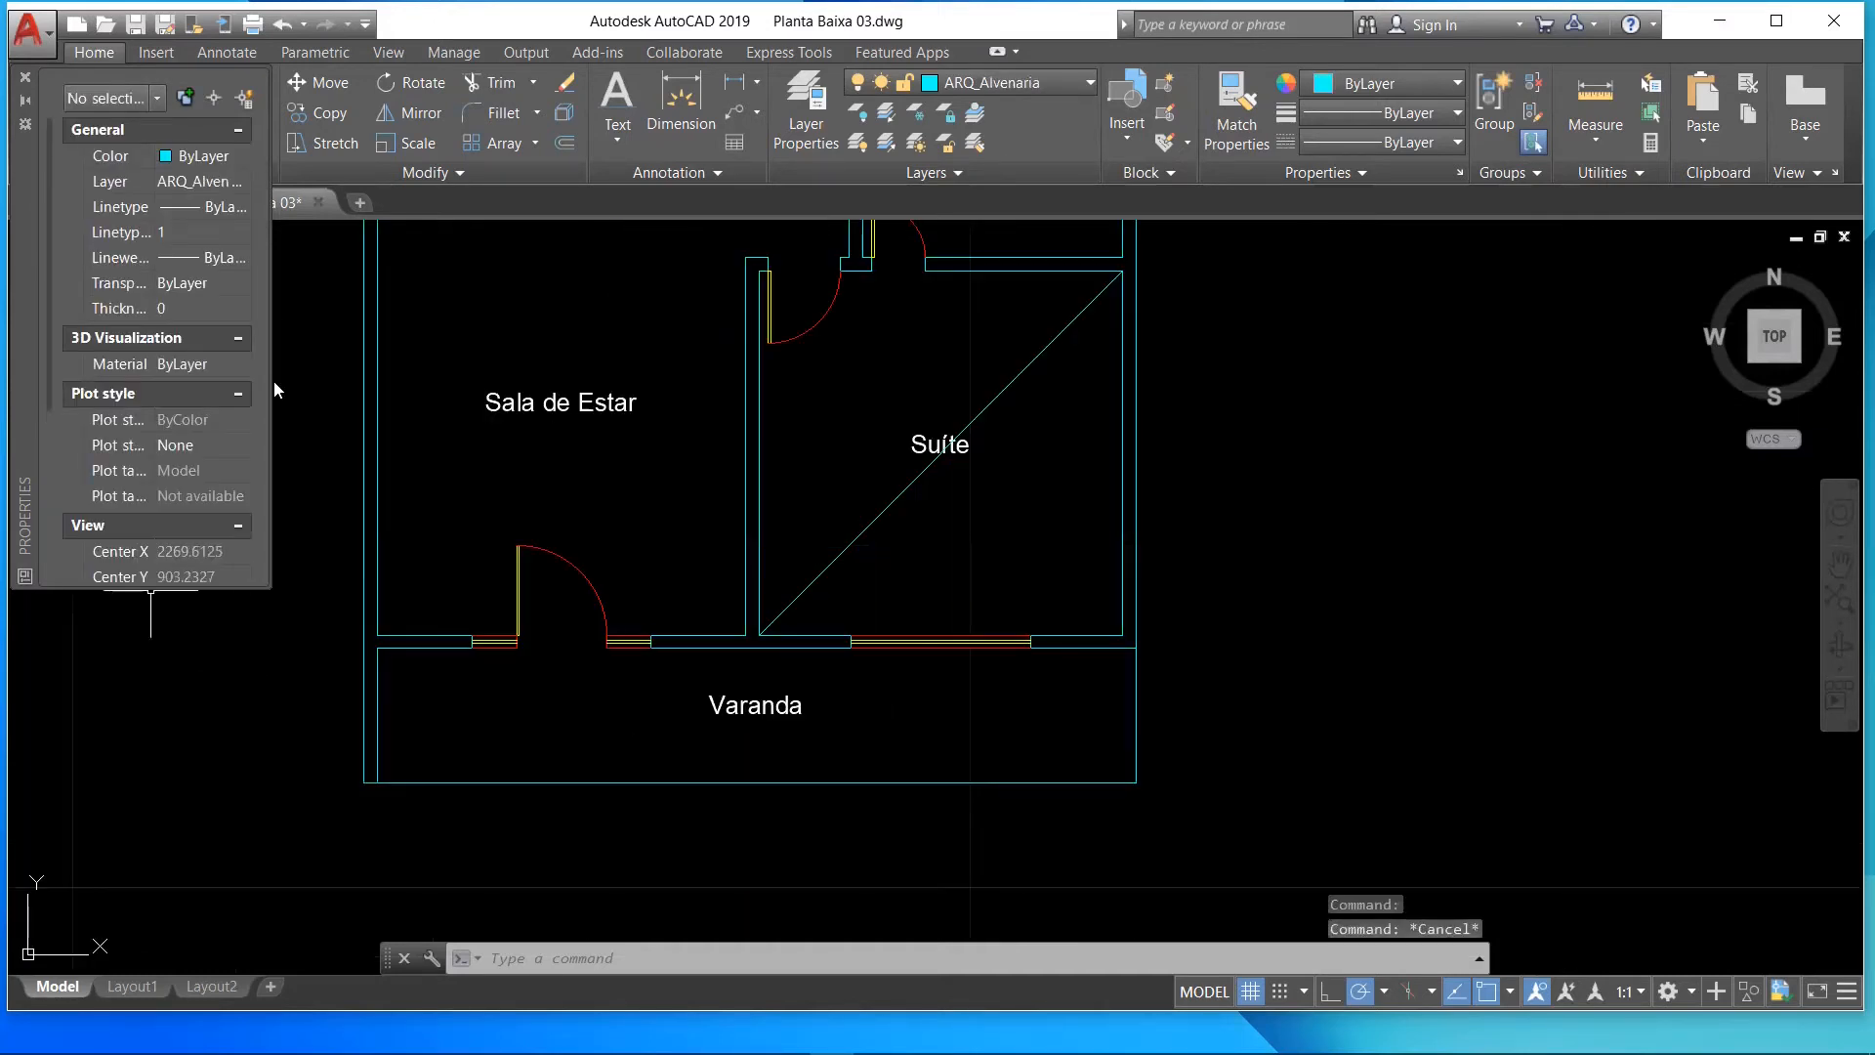
pyautogui.write('l')
pyautogui.press('Return')
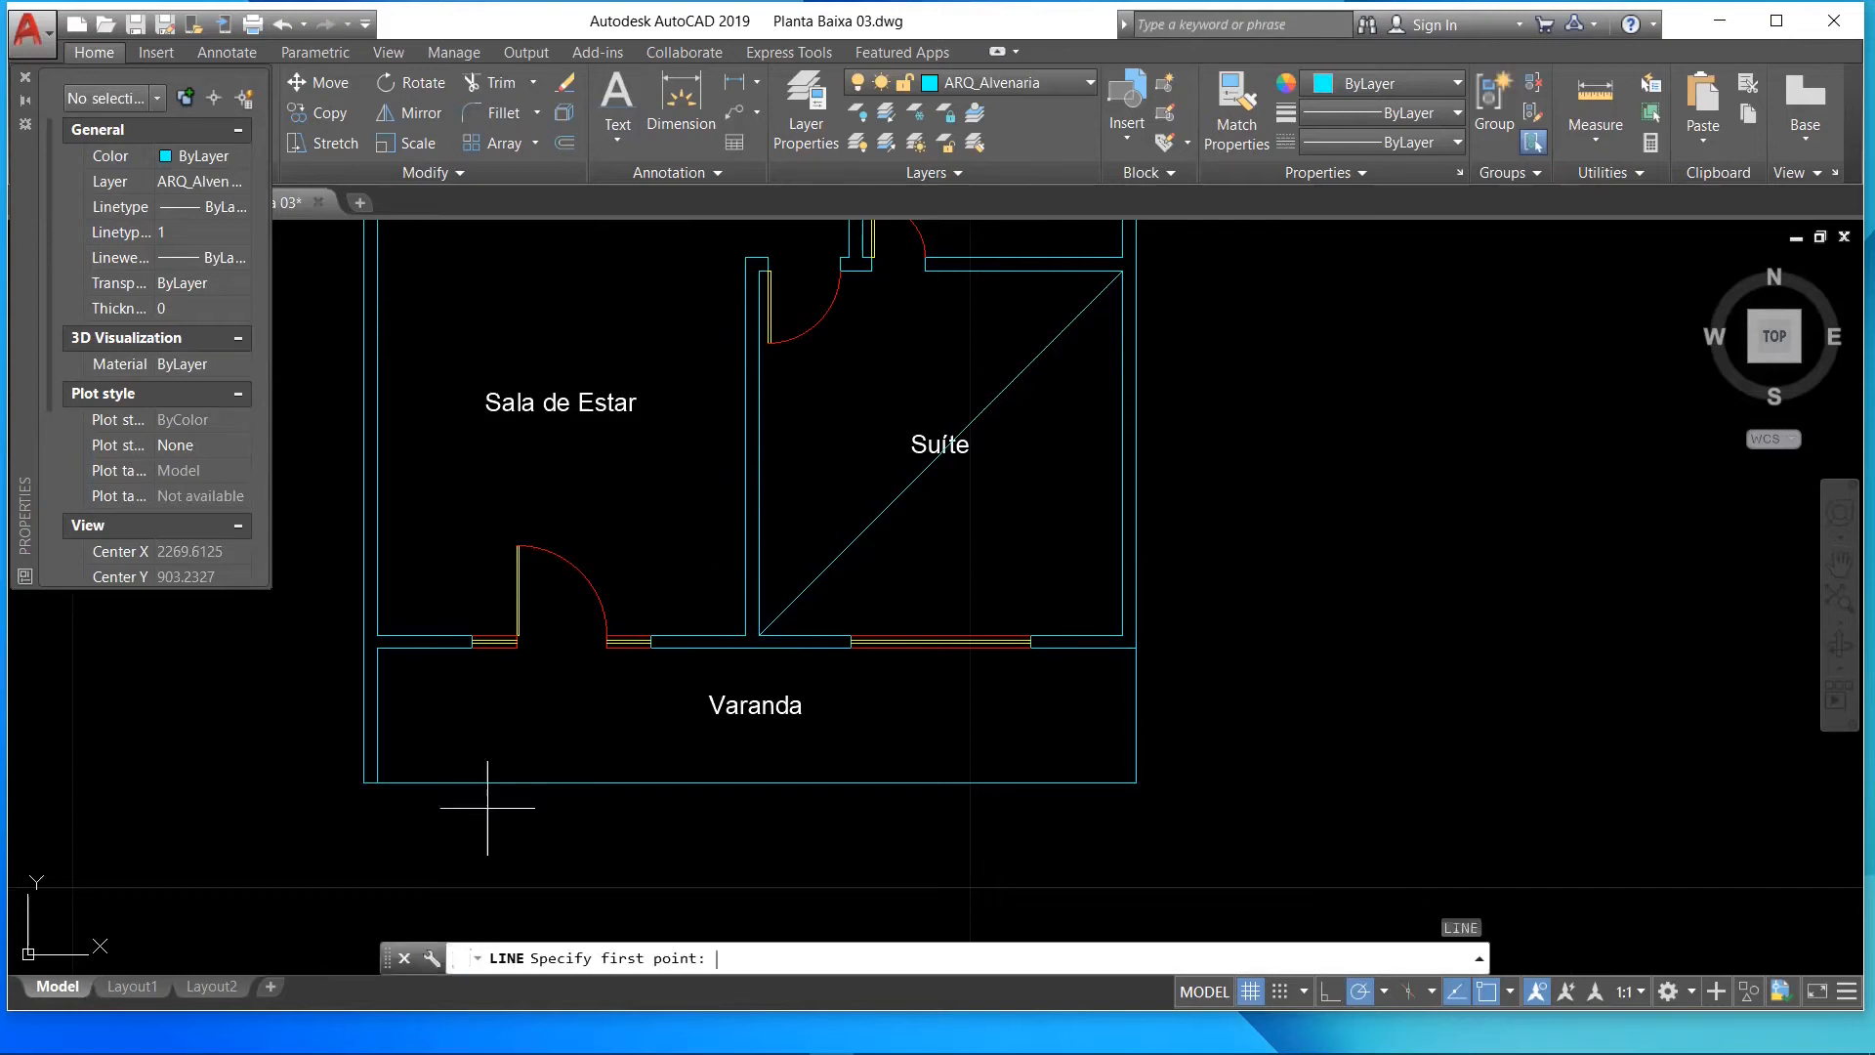
pyautogui.click(378, 649)
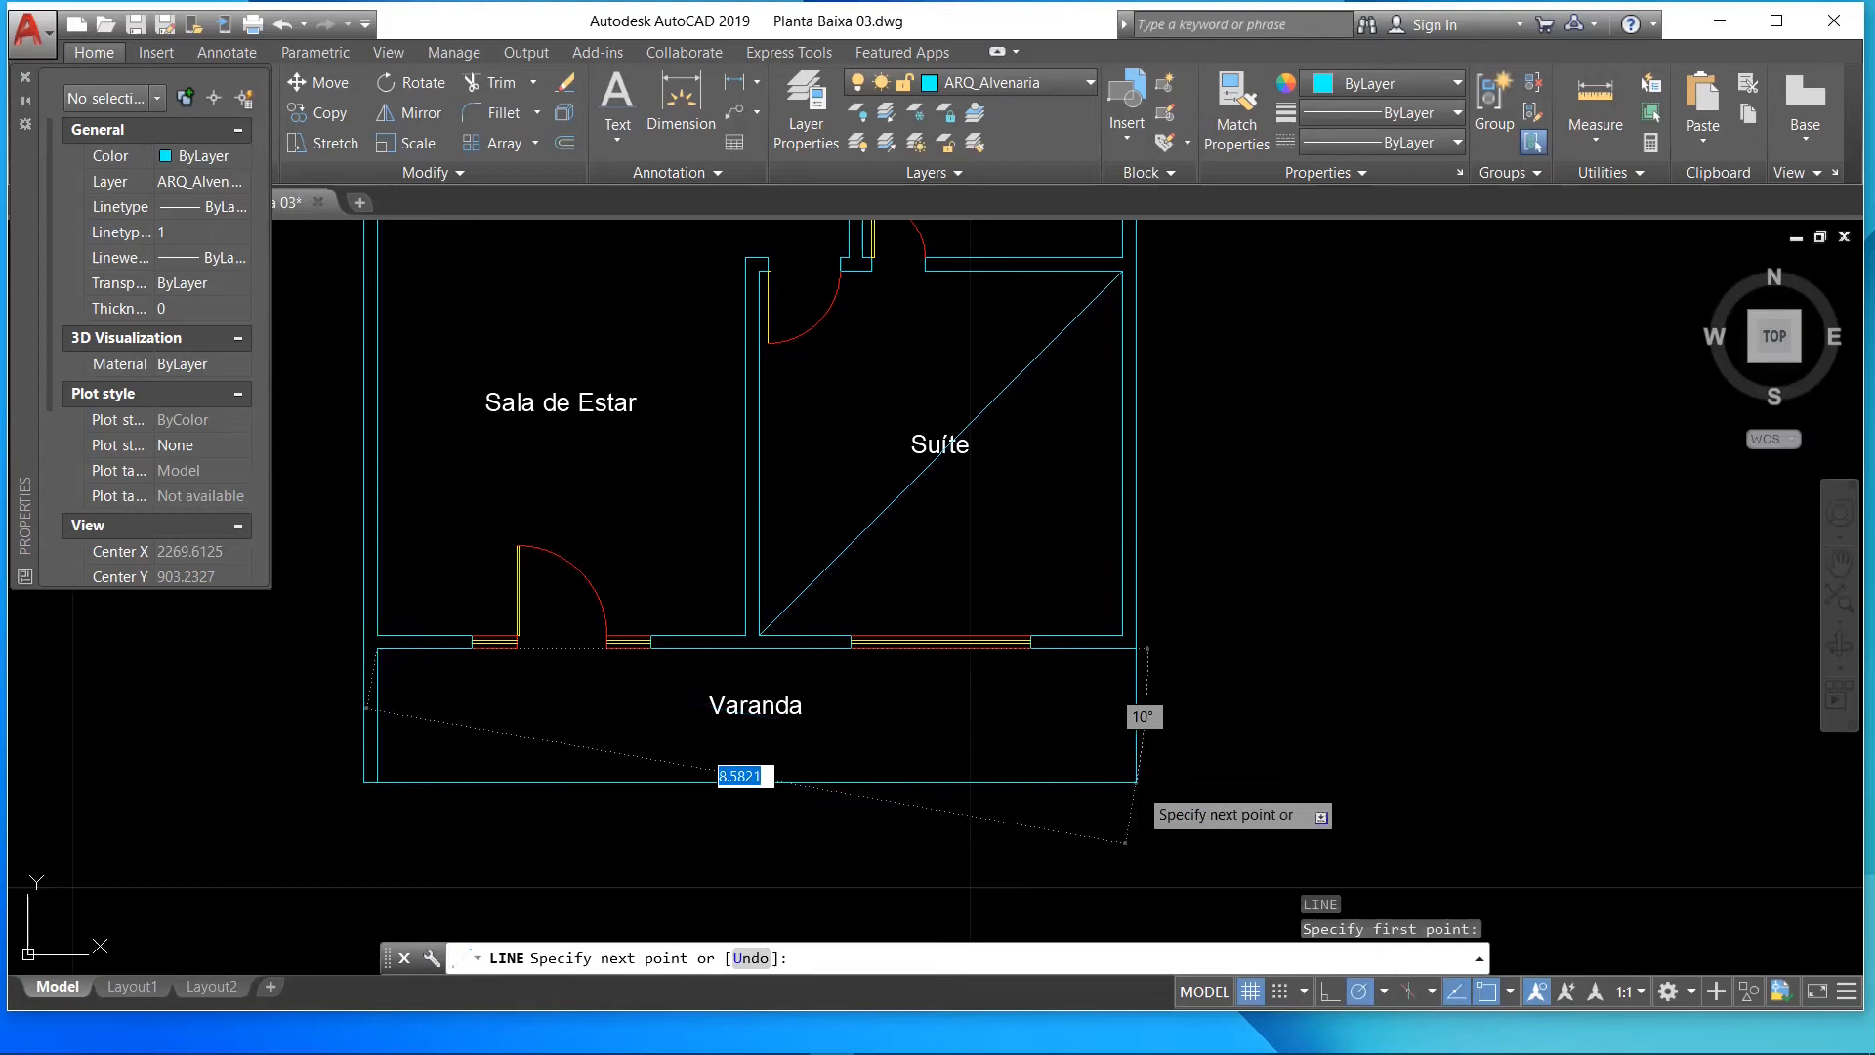
pyautogui.click(1134, 782)
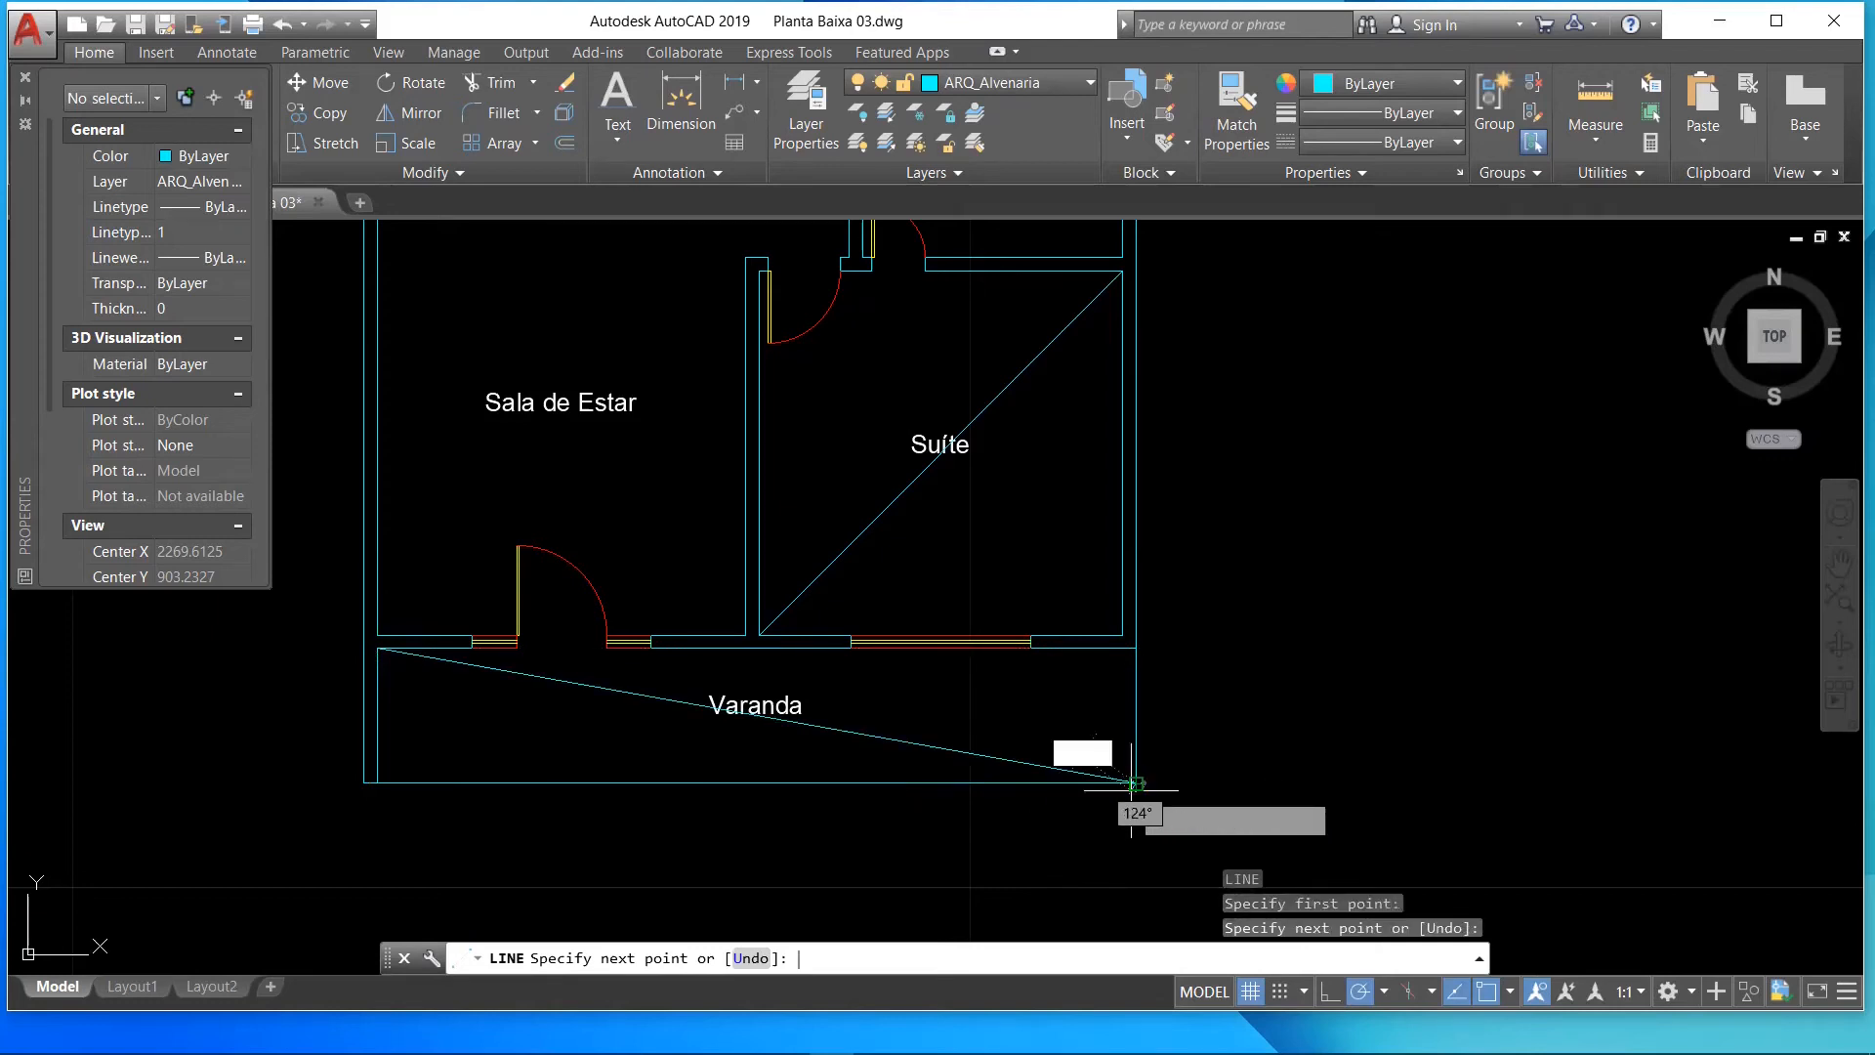
pyautogui.press('Return')
# - Move the "Varanda" label by its center point onto the midpoint of the Varanda diagonal
pyautogui.click(781, 728)
pyautogui.click(727, 698)
pyautogui.scroll(5, 757, 720)
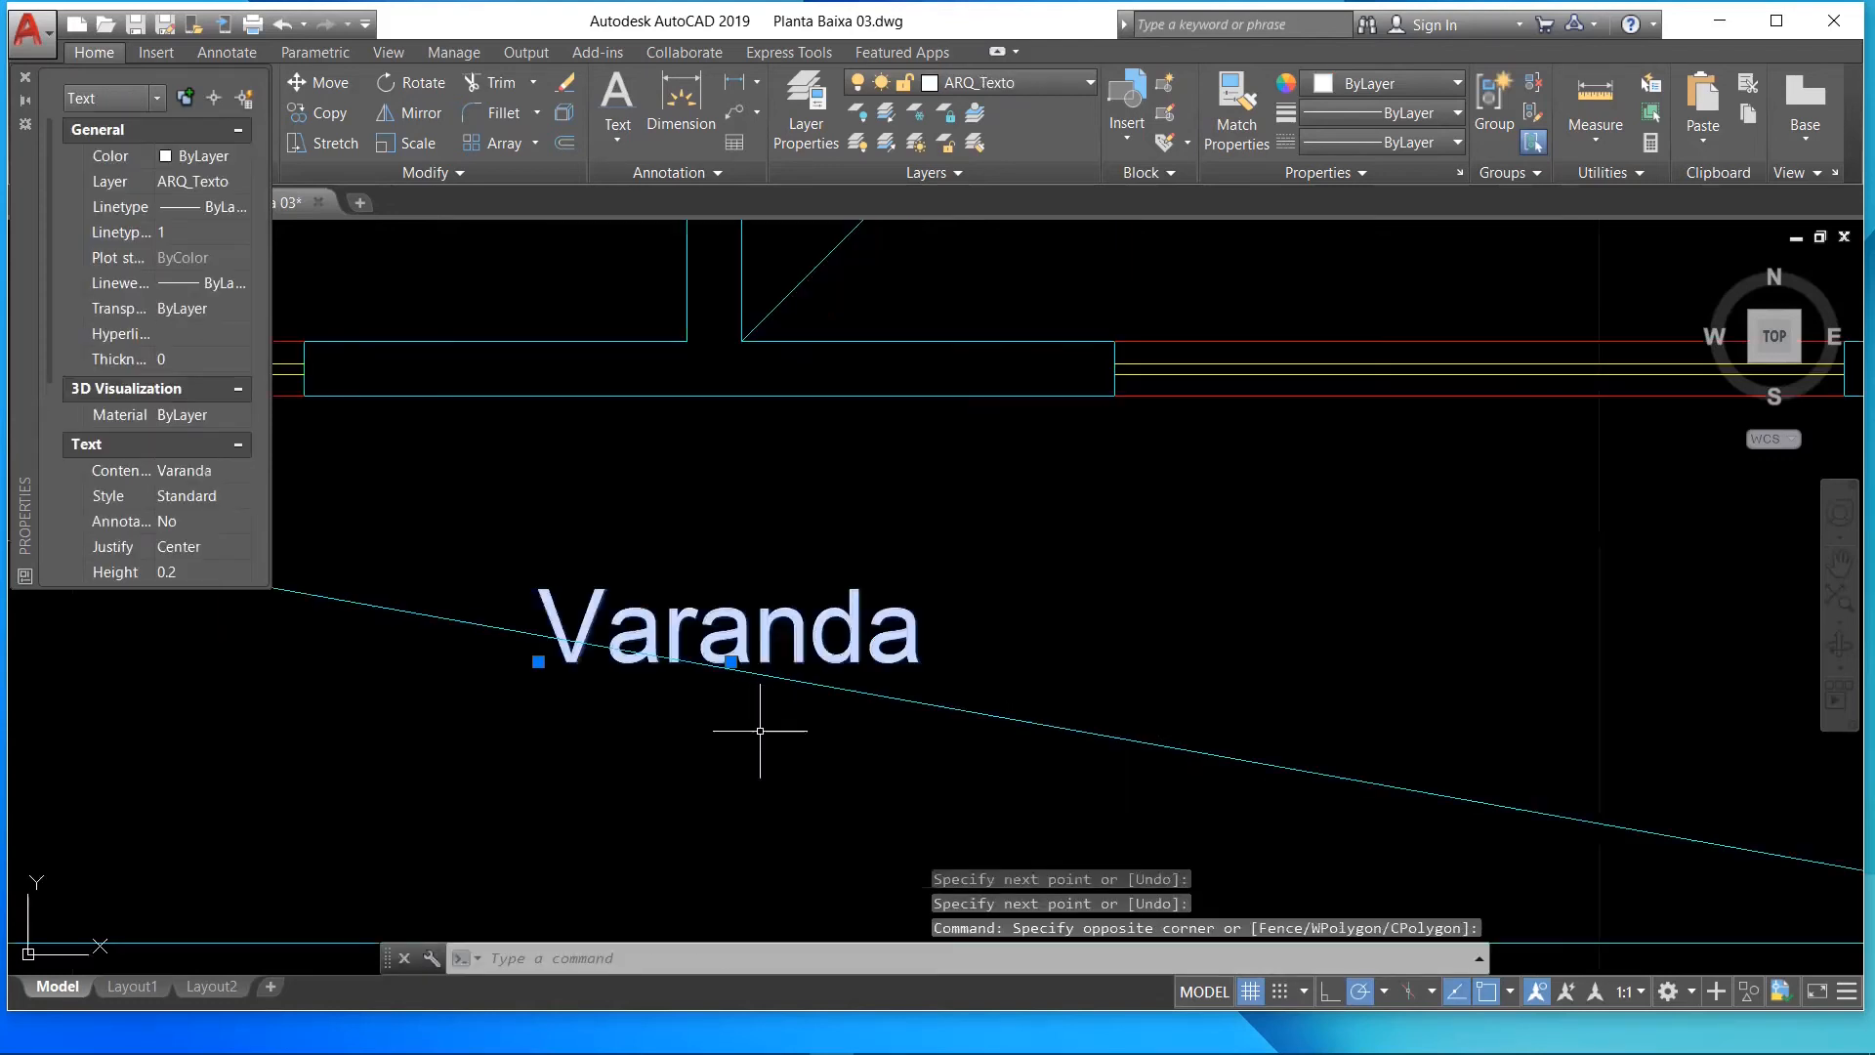
pyautogui.click(731, 661)
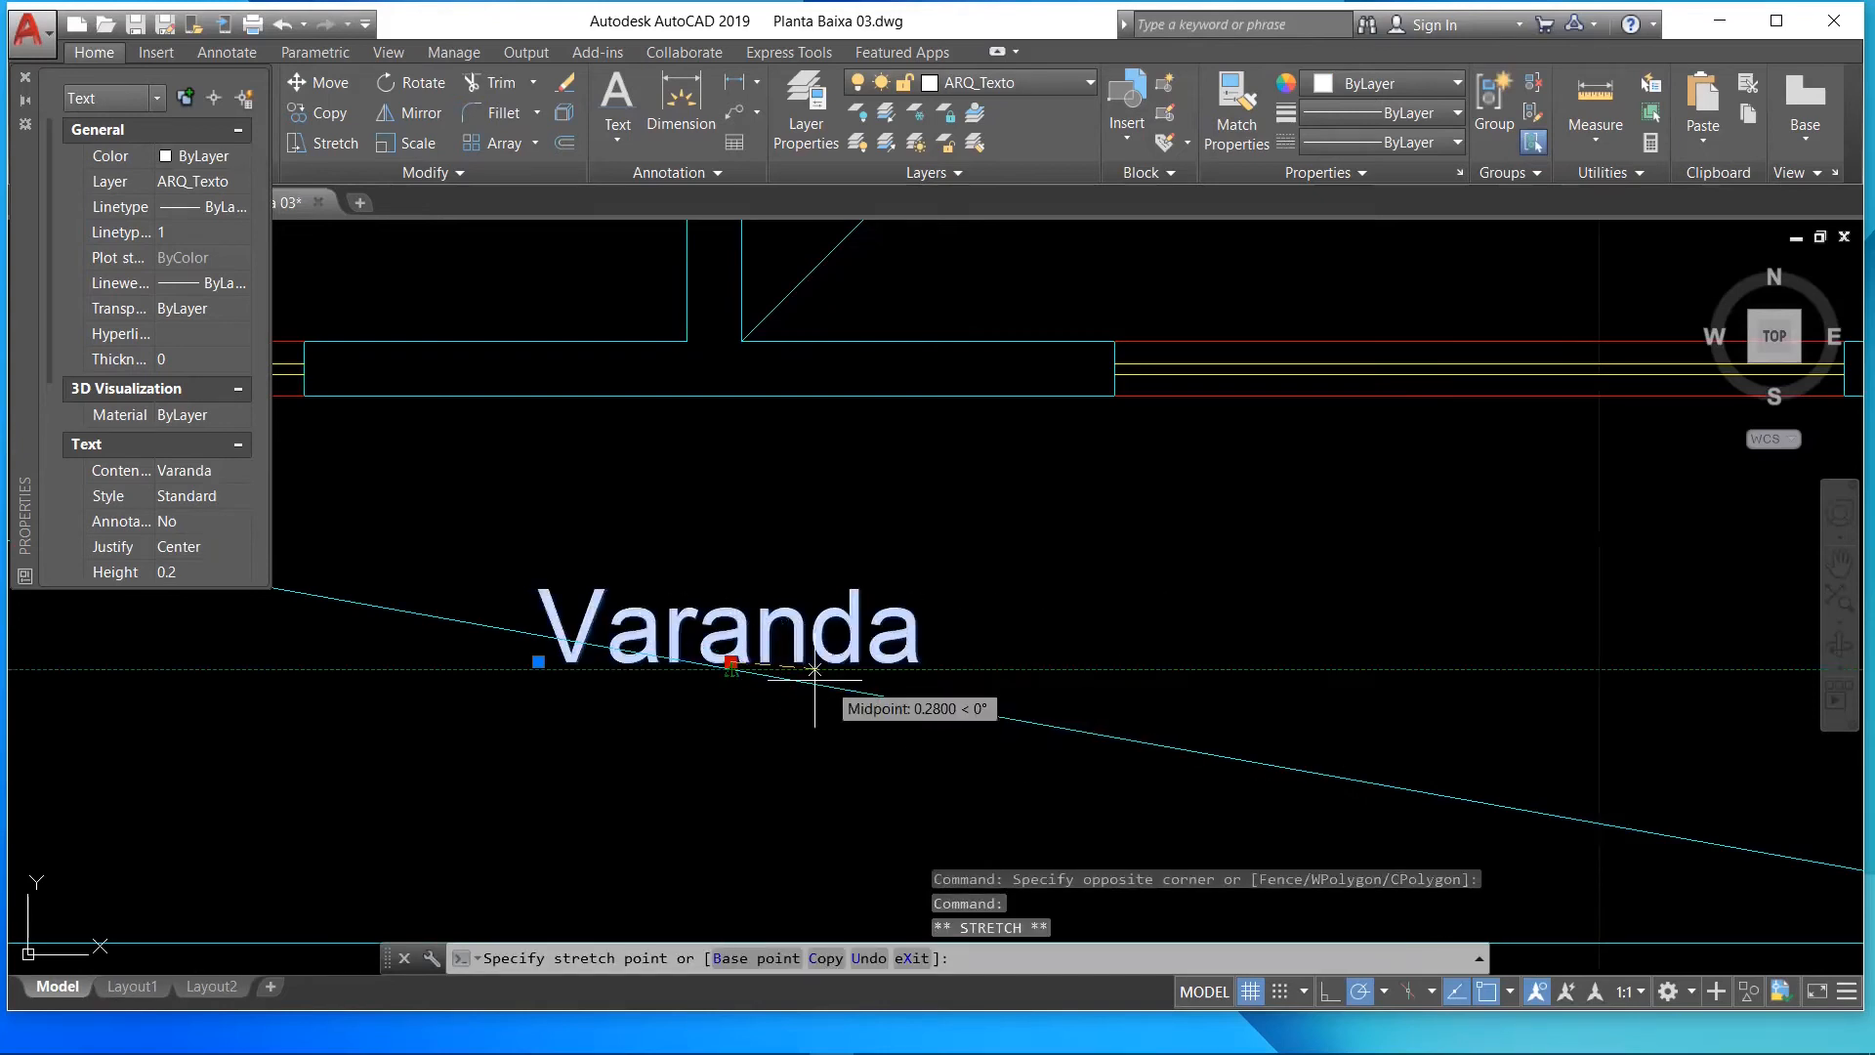
pyautogui.click(785, 673)
pyautogui.scroll(-8, 917, 640)
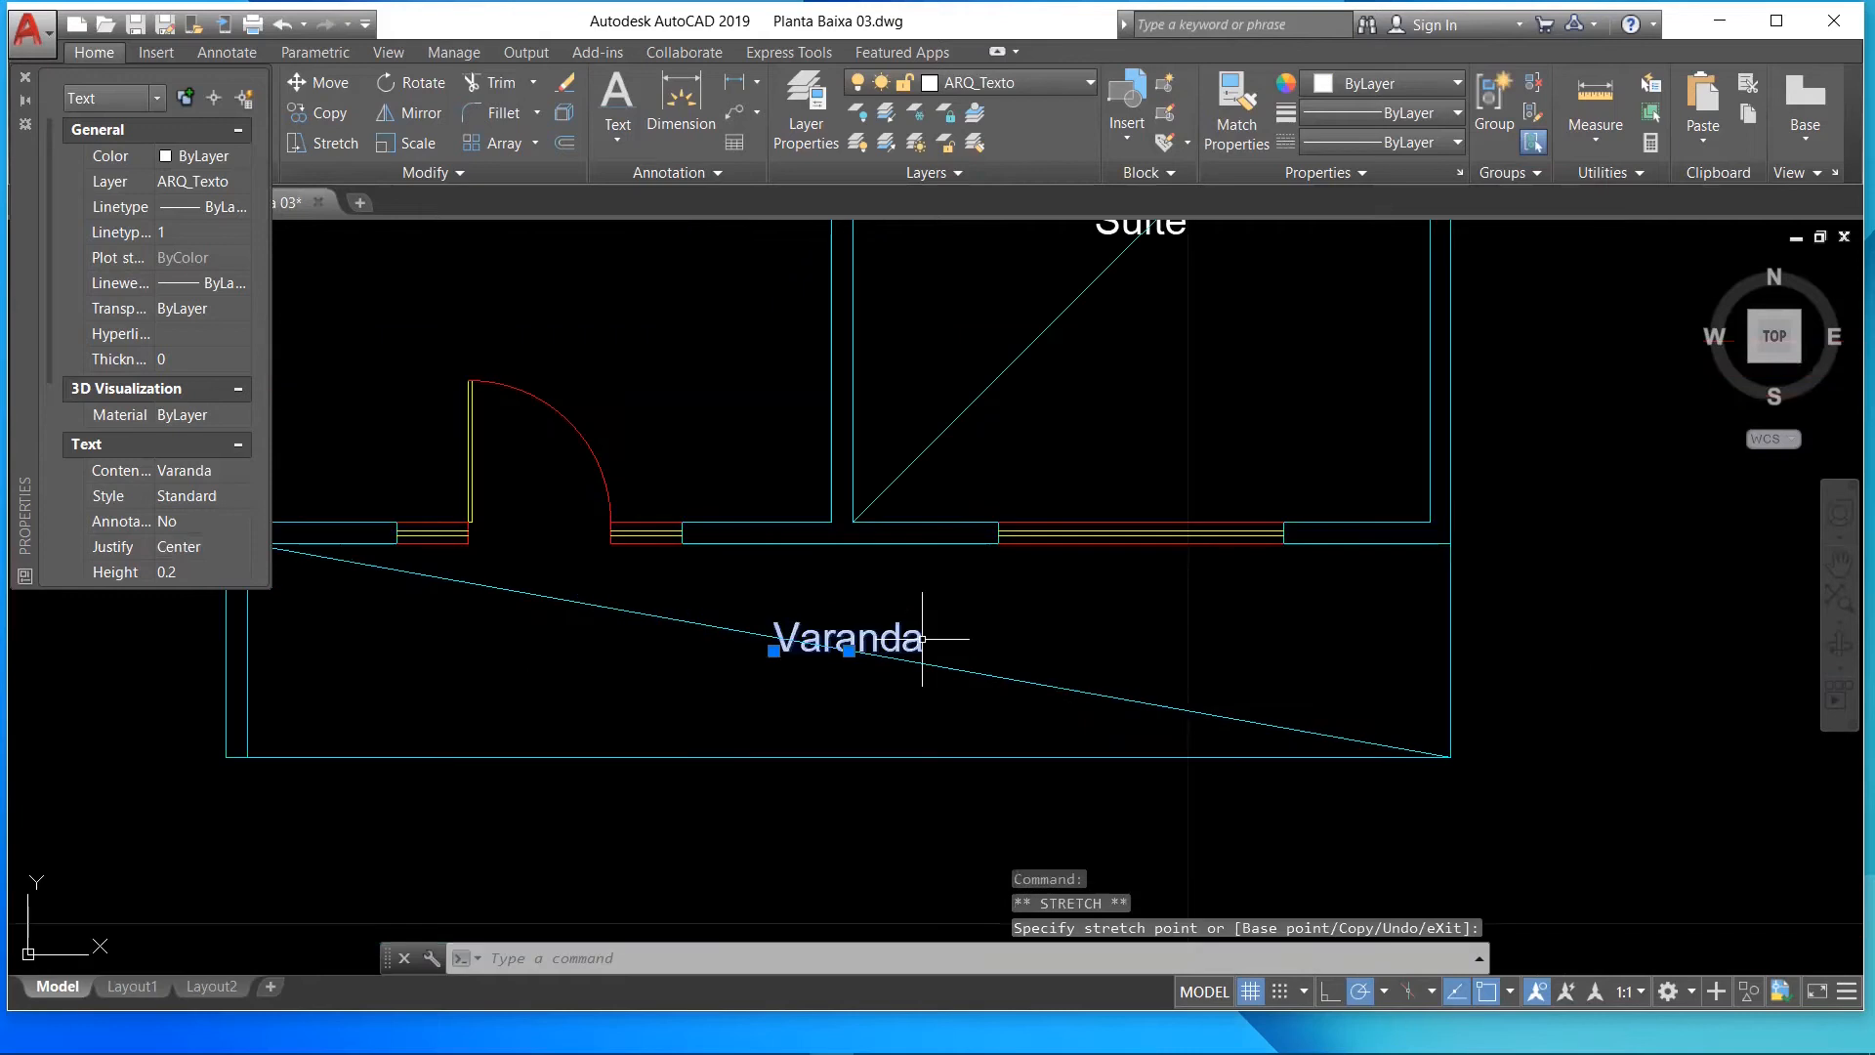
pyautogui.press('Escape')
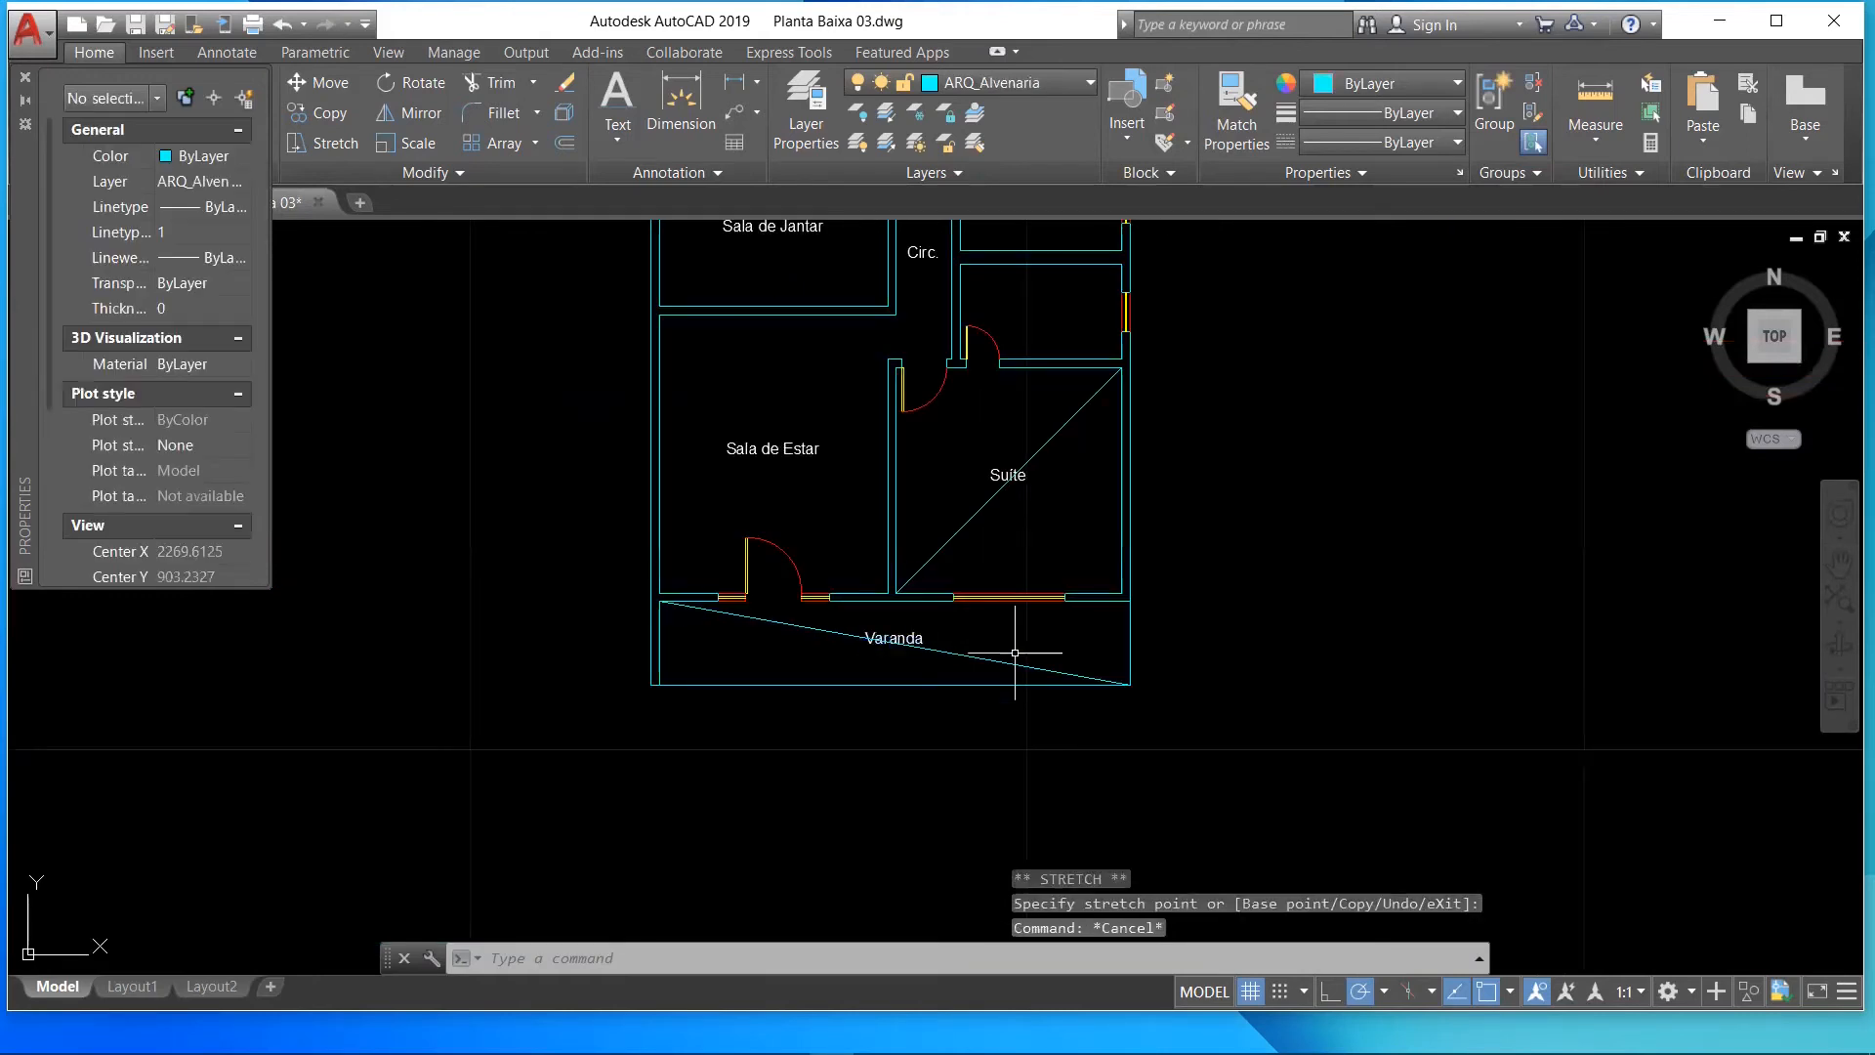
# - Erase the diagonal guide lines in the Varanda and the Suíte
pyautogui.click(1010, 666)
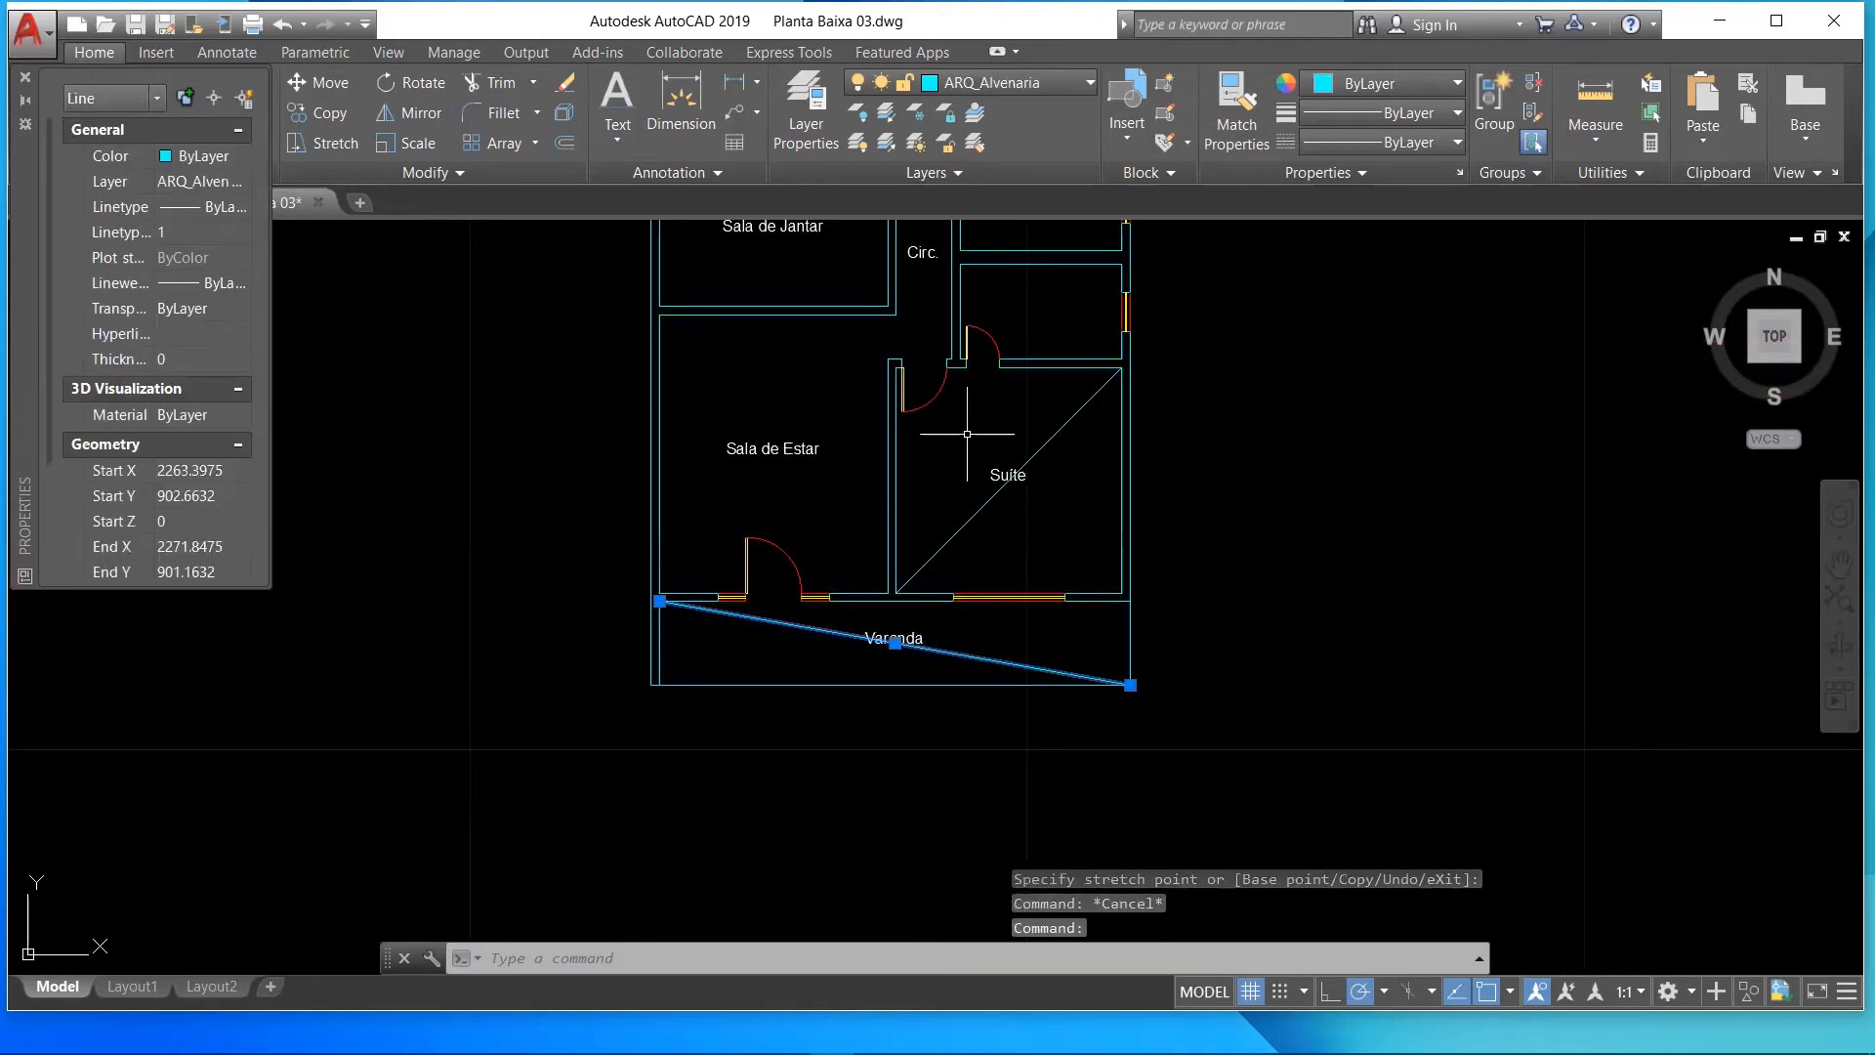
pyautogui.press('Delete')
pyautogui.scroll(-5, 966, 433)
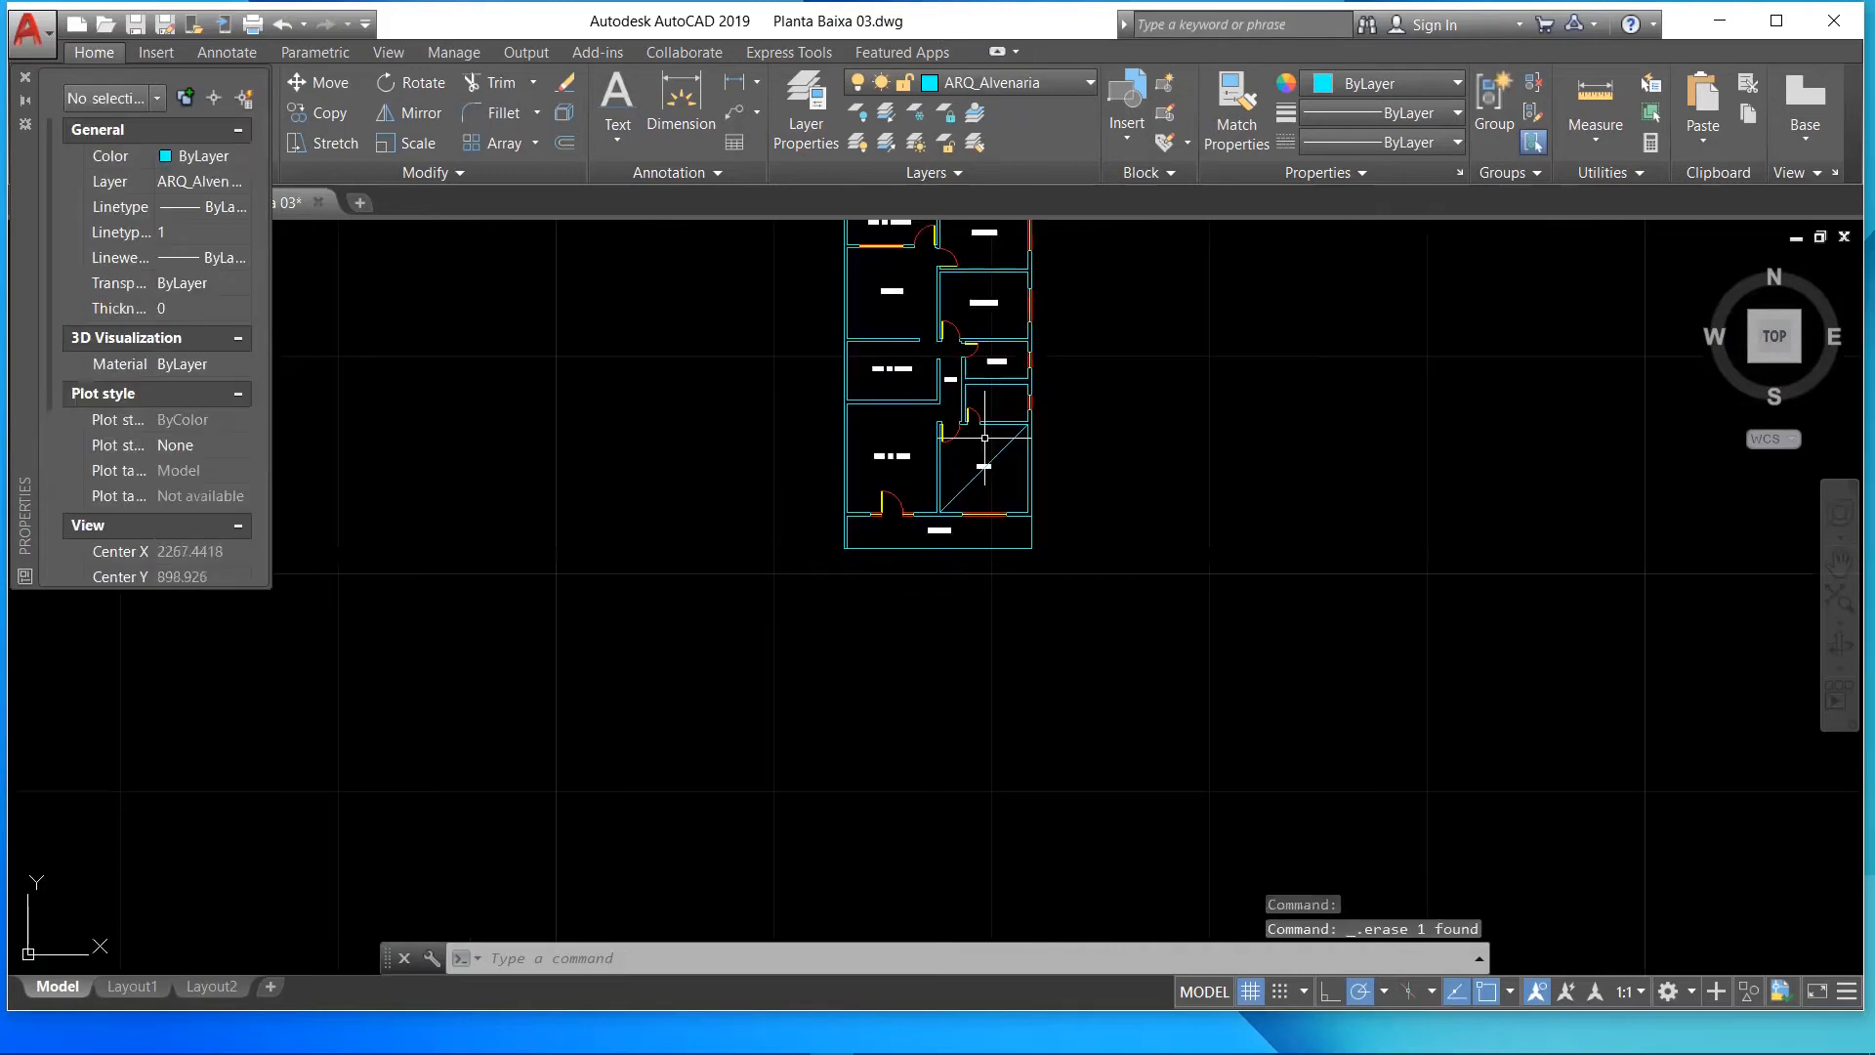
pyautogui.click(1012, 457)
pyautogui.click(1012, 452)
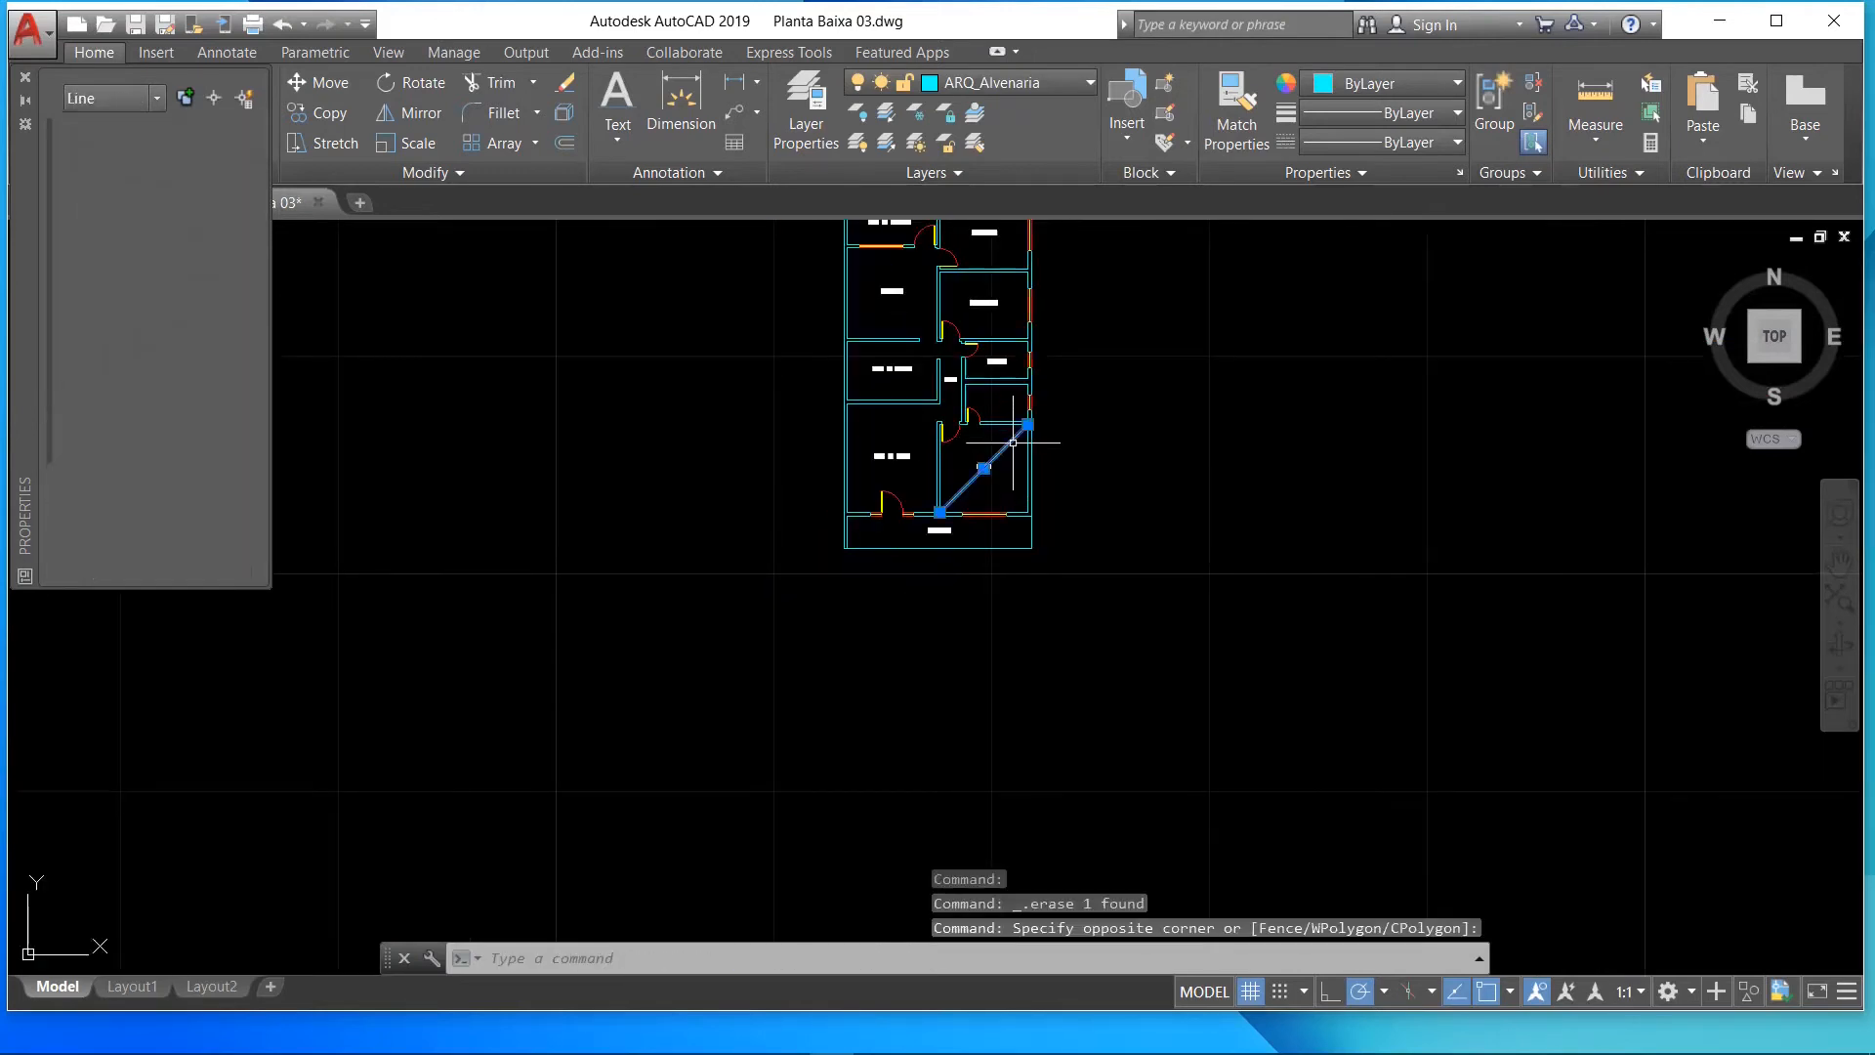
pyautogui.press('Delete')
# - Examine the placement of the room labels across the floor plan, including Sala de Estar, Suíte and Varanda
pyautogui.scroll(-1, 1025, 293)
pyautogui.scroll(4, 951, 681)
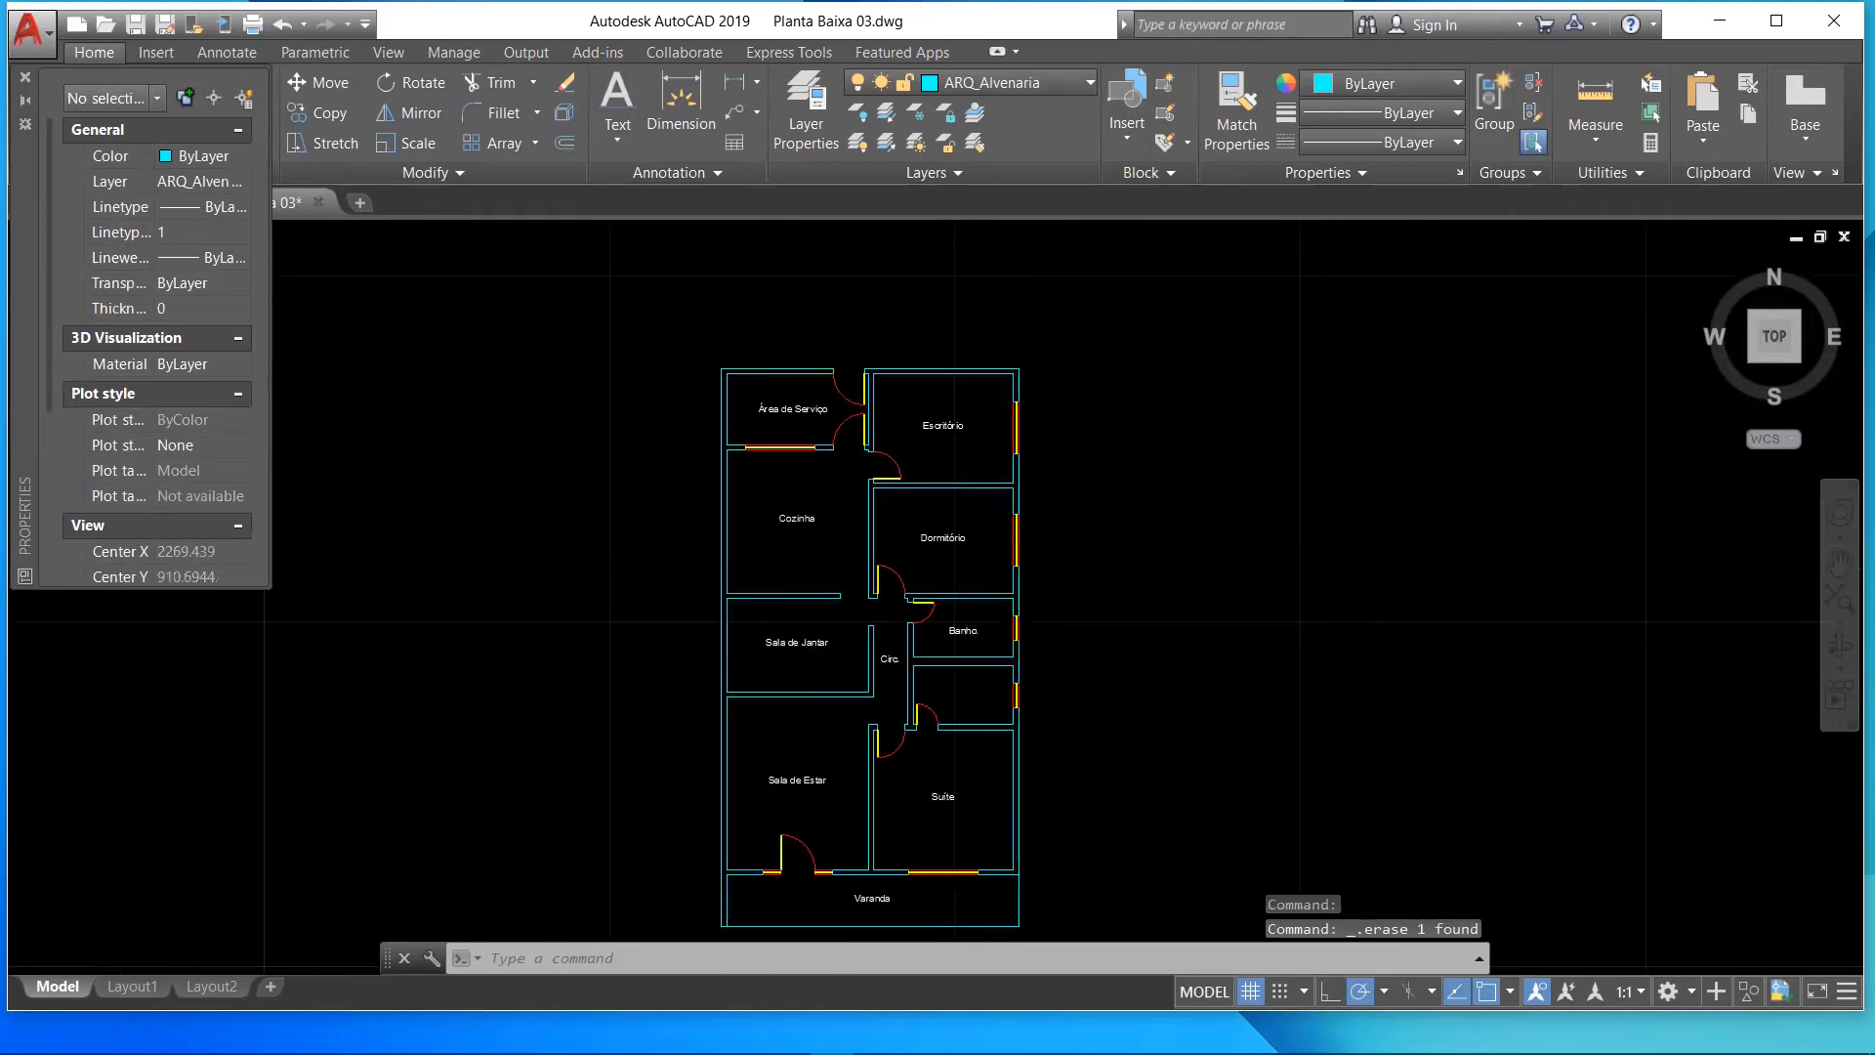
pyautogui.scroll(-2, 895, 754)
pyautogui.scroll(4, 890, 781)
pyautogui.scroll(-4, 894, 742)
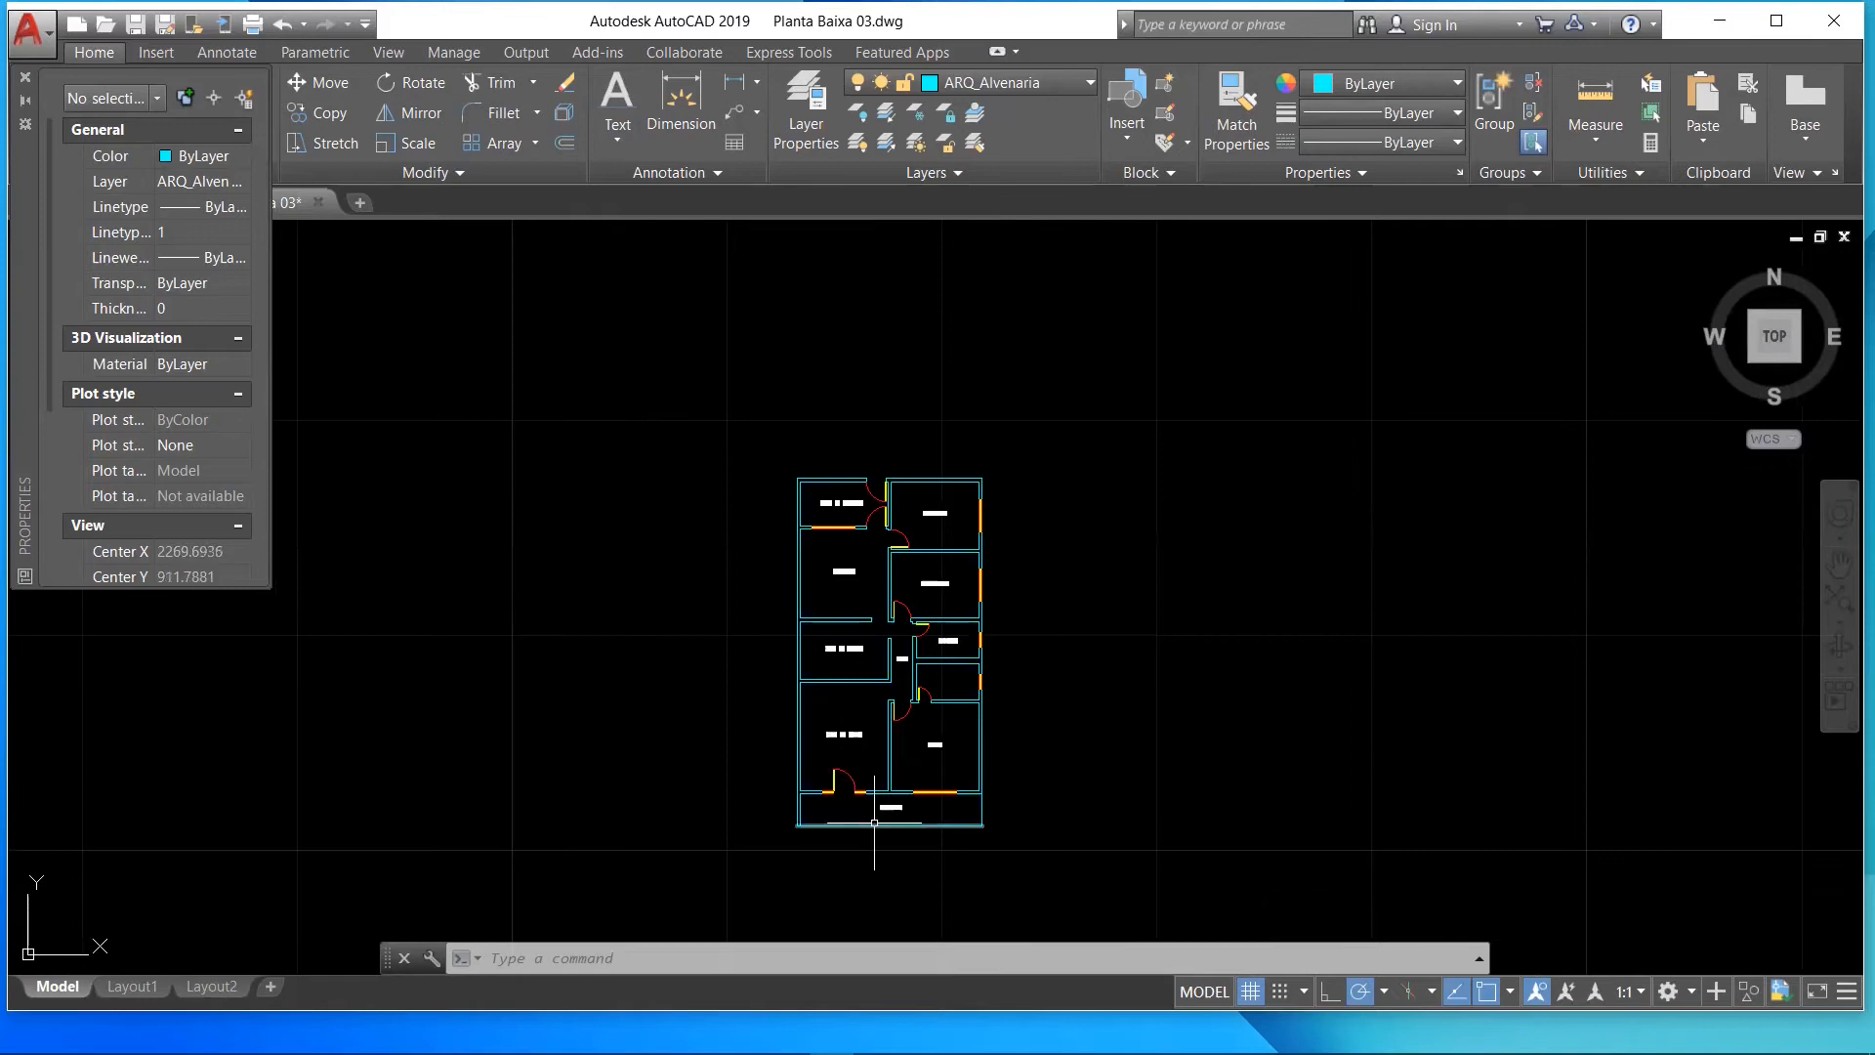
pyautogui.click(1841, 565)
pyautogui.moveTo(1119, 695); pyautogui.dragTo(1100, 611)
pyautogui.scroll(4, 1063, 586)
pyautogui.scroll(-2, 1056, 586)
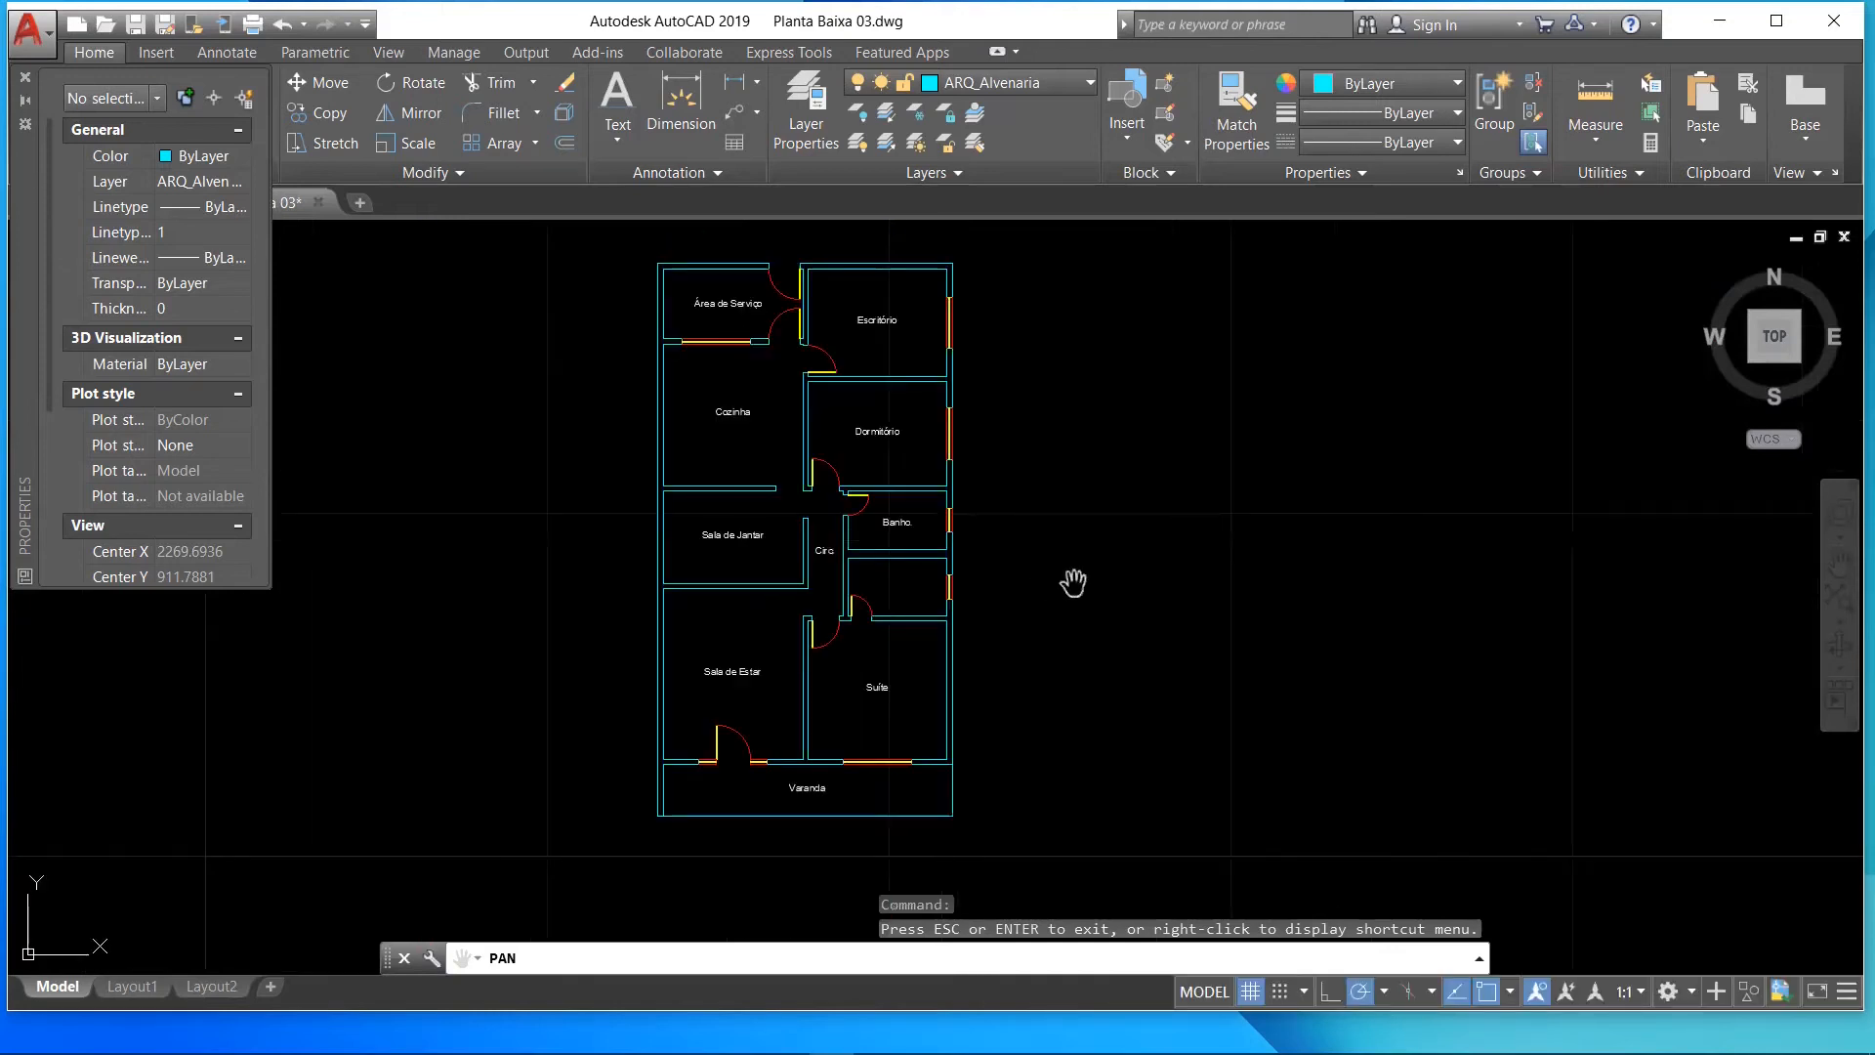
pyautogui.scroll(1, 689, 791)
pyautogui.scroll(3, 657, 664)
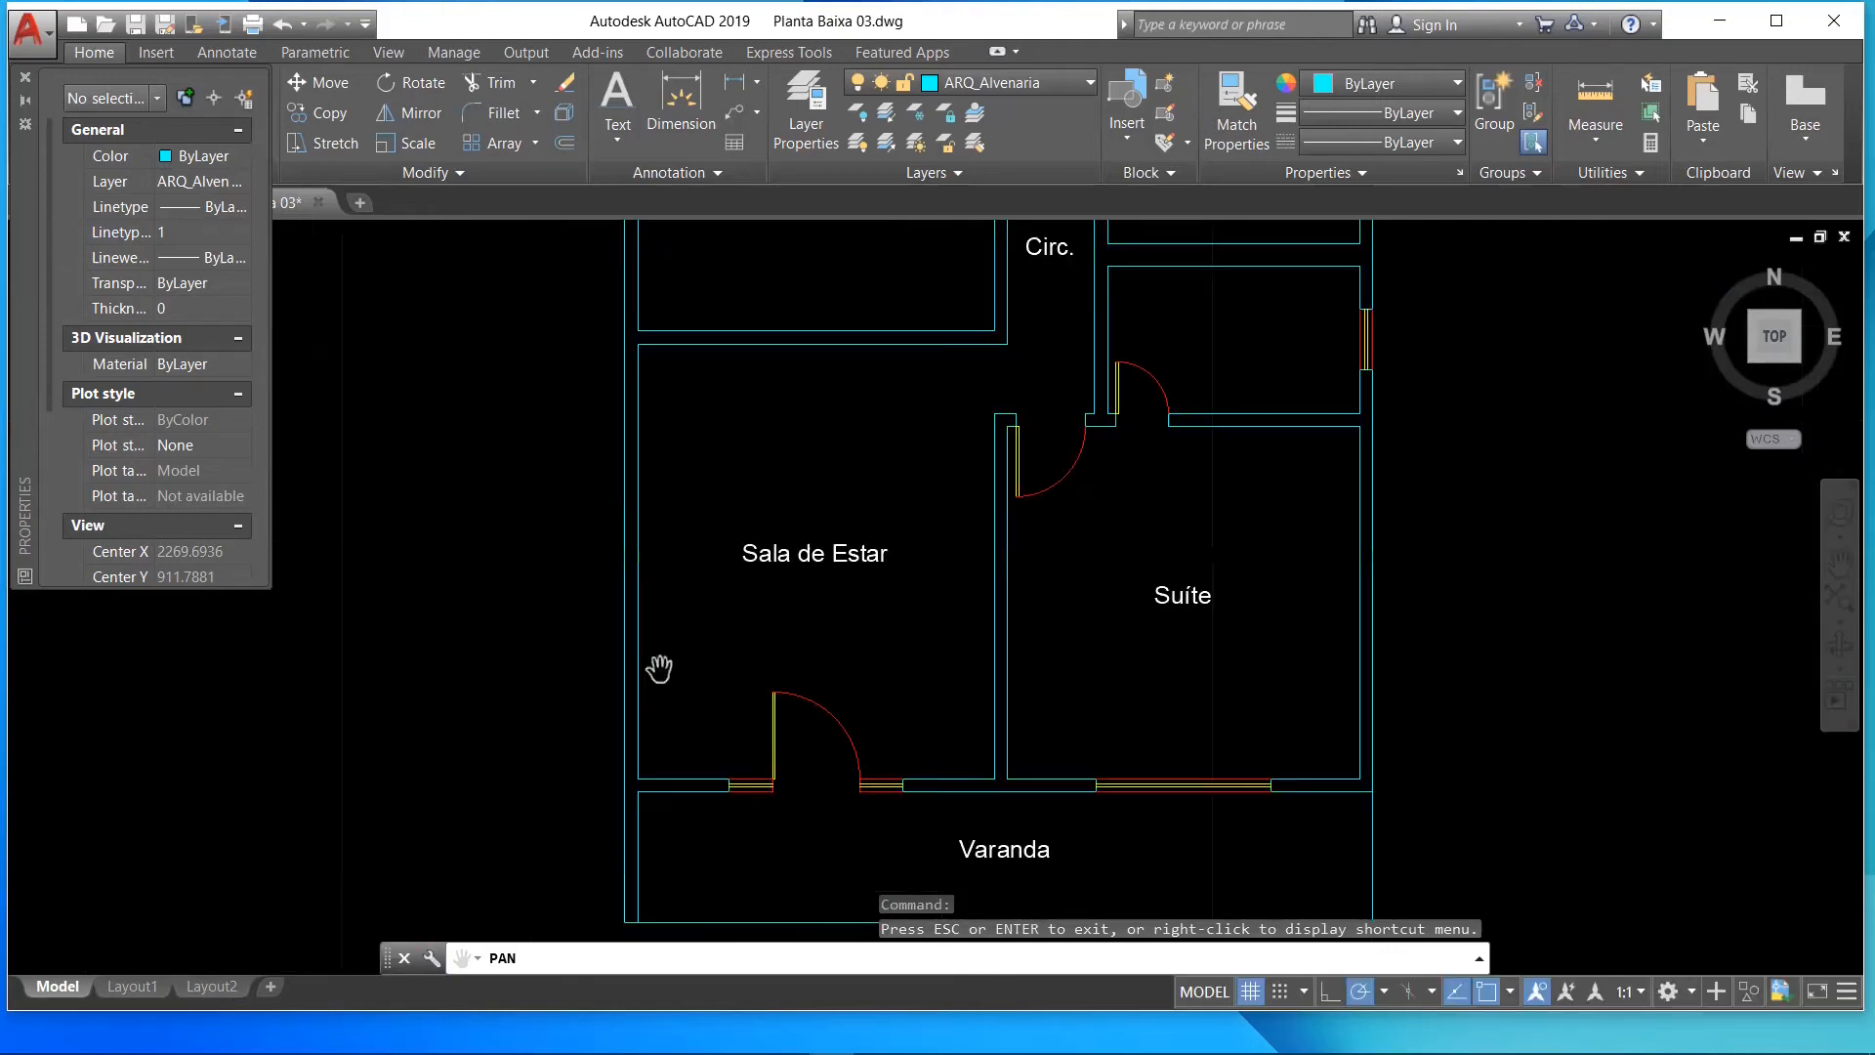
pyautogui.press('Escape')
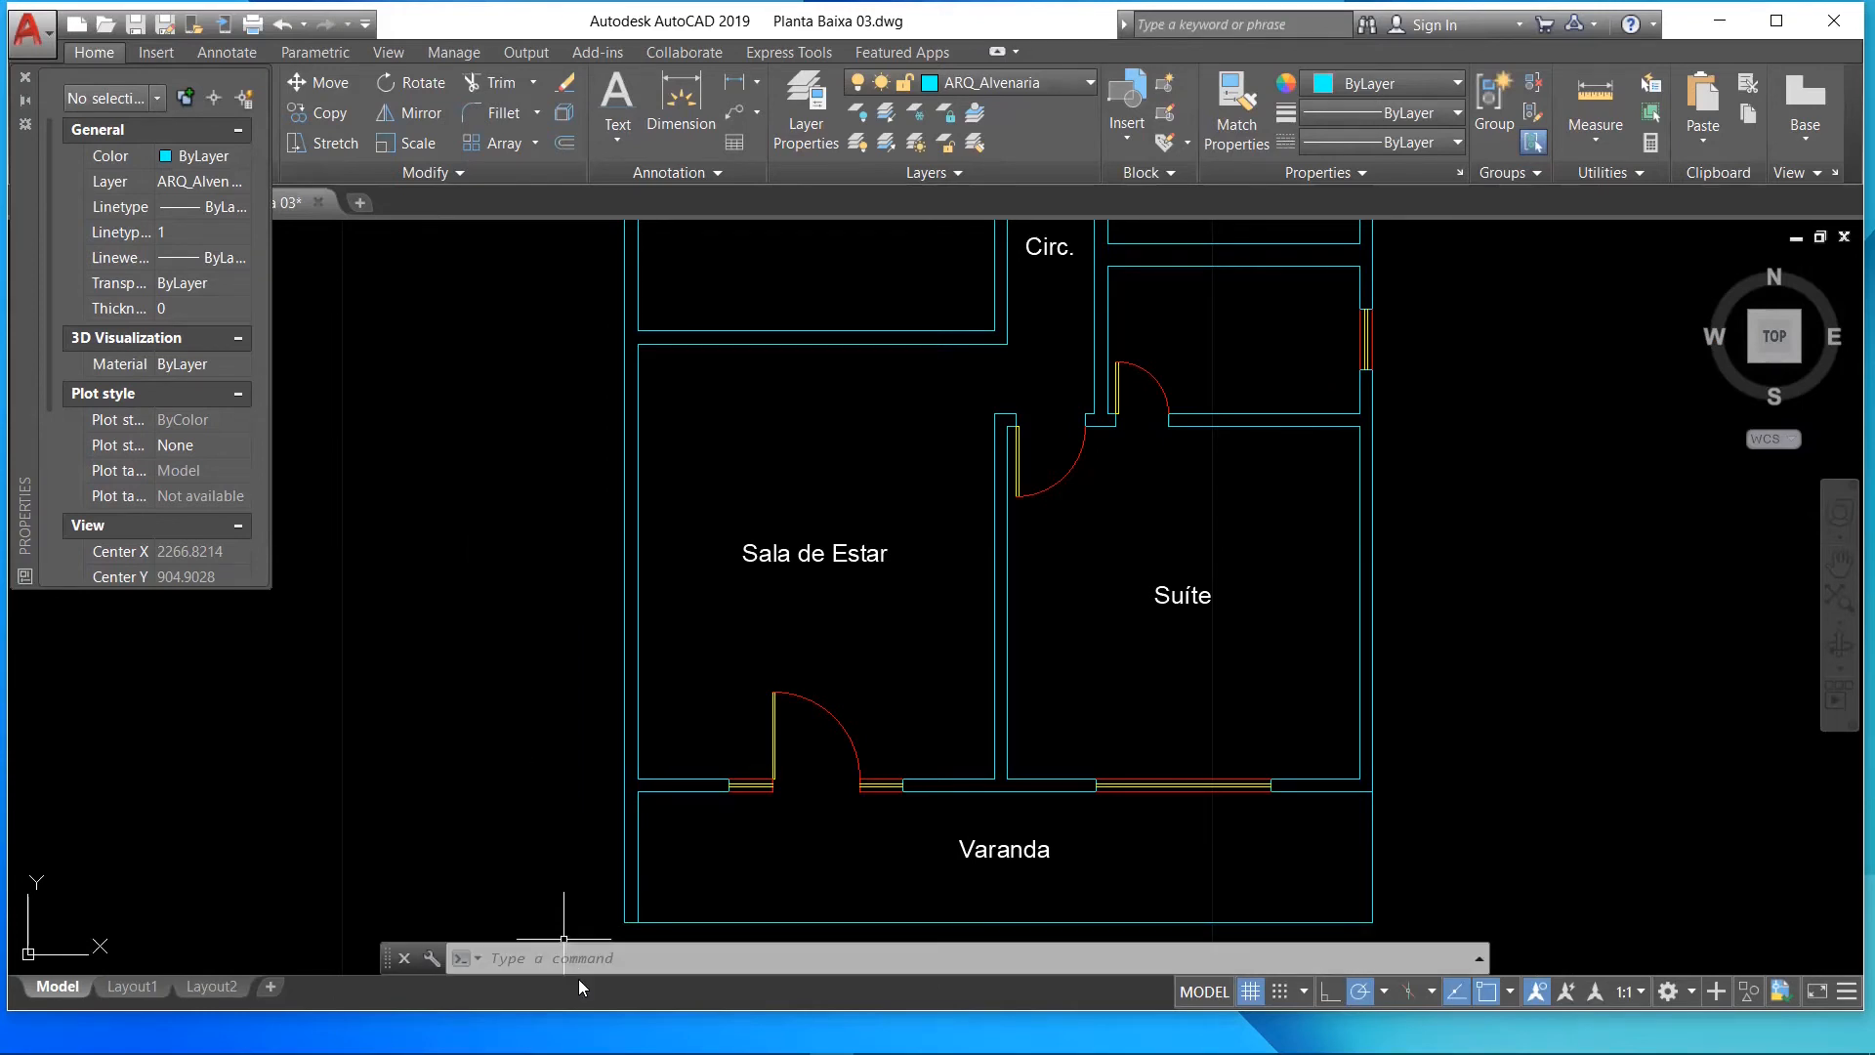
pyautogui.write('AREA')
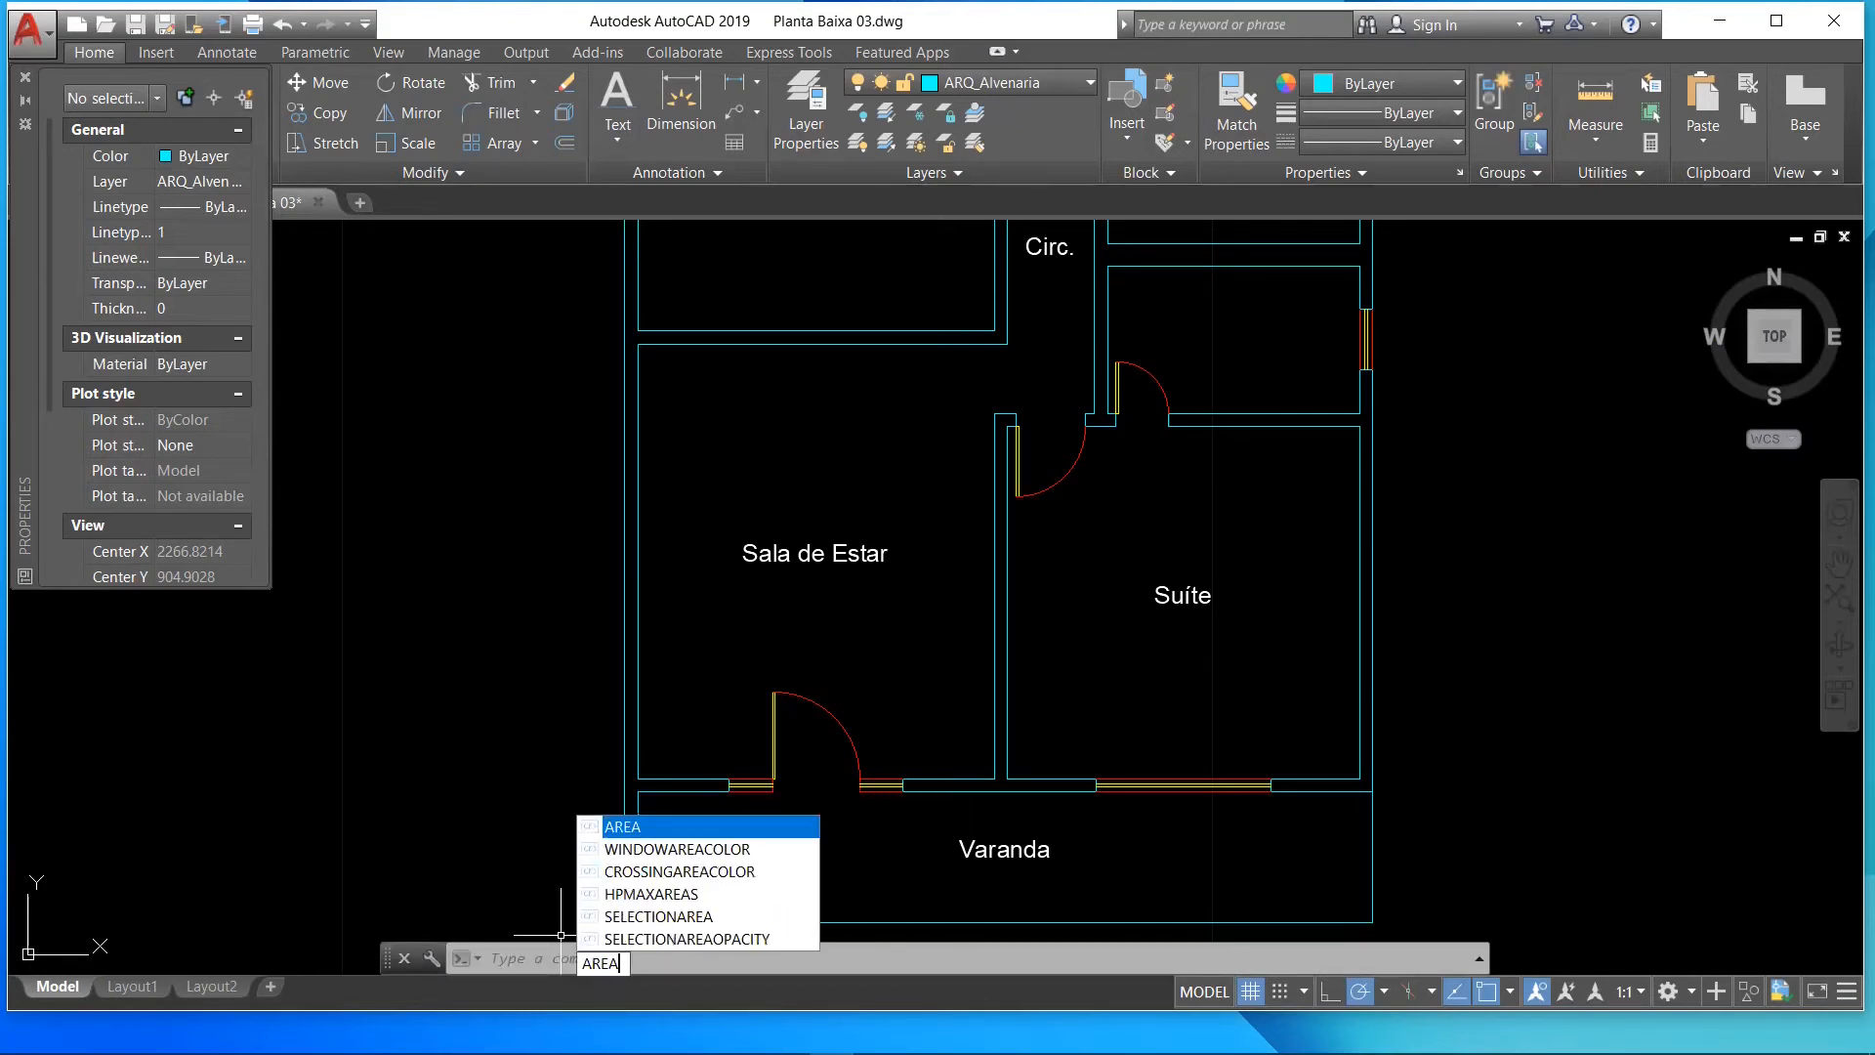
pyautogui.press('Escape')
pyautogui.press('Escape')
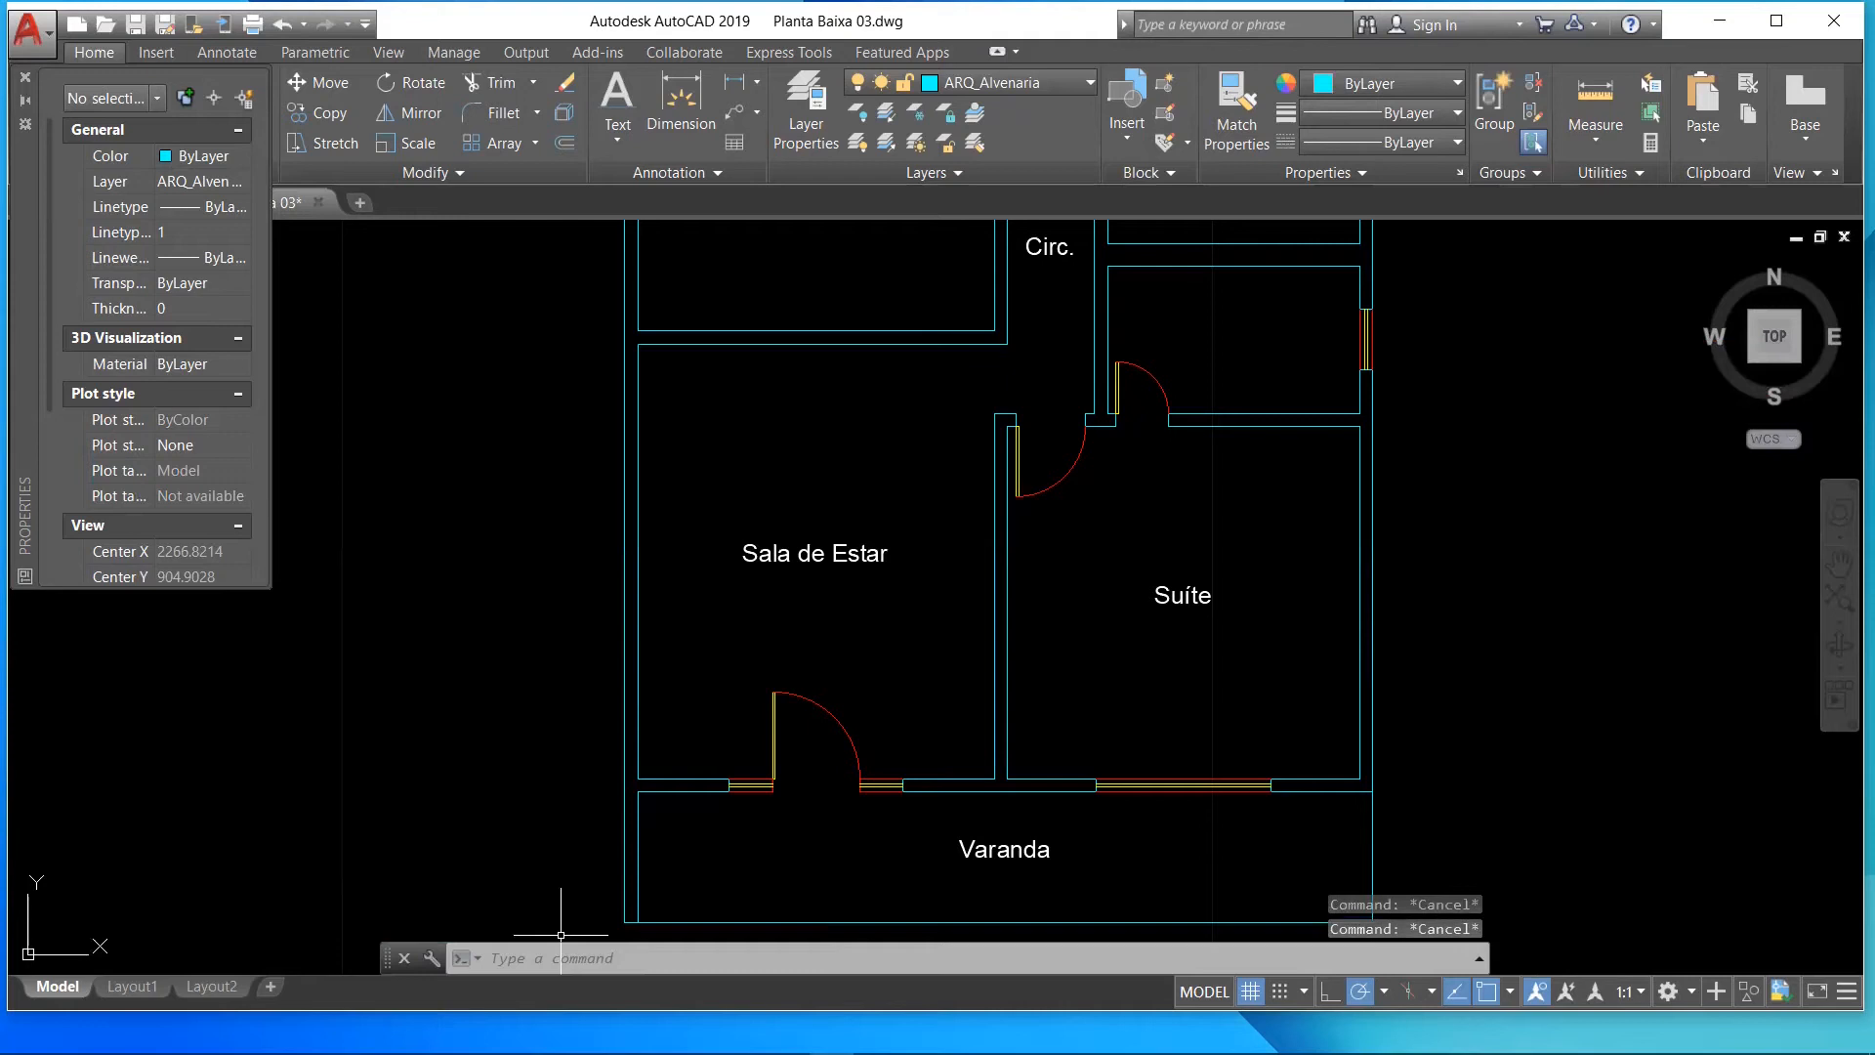
# - Measure the area and perimeter of the Sala de Estar by its four inner wall corners
pyautogui.write('AR')
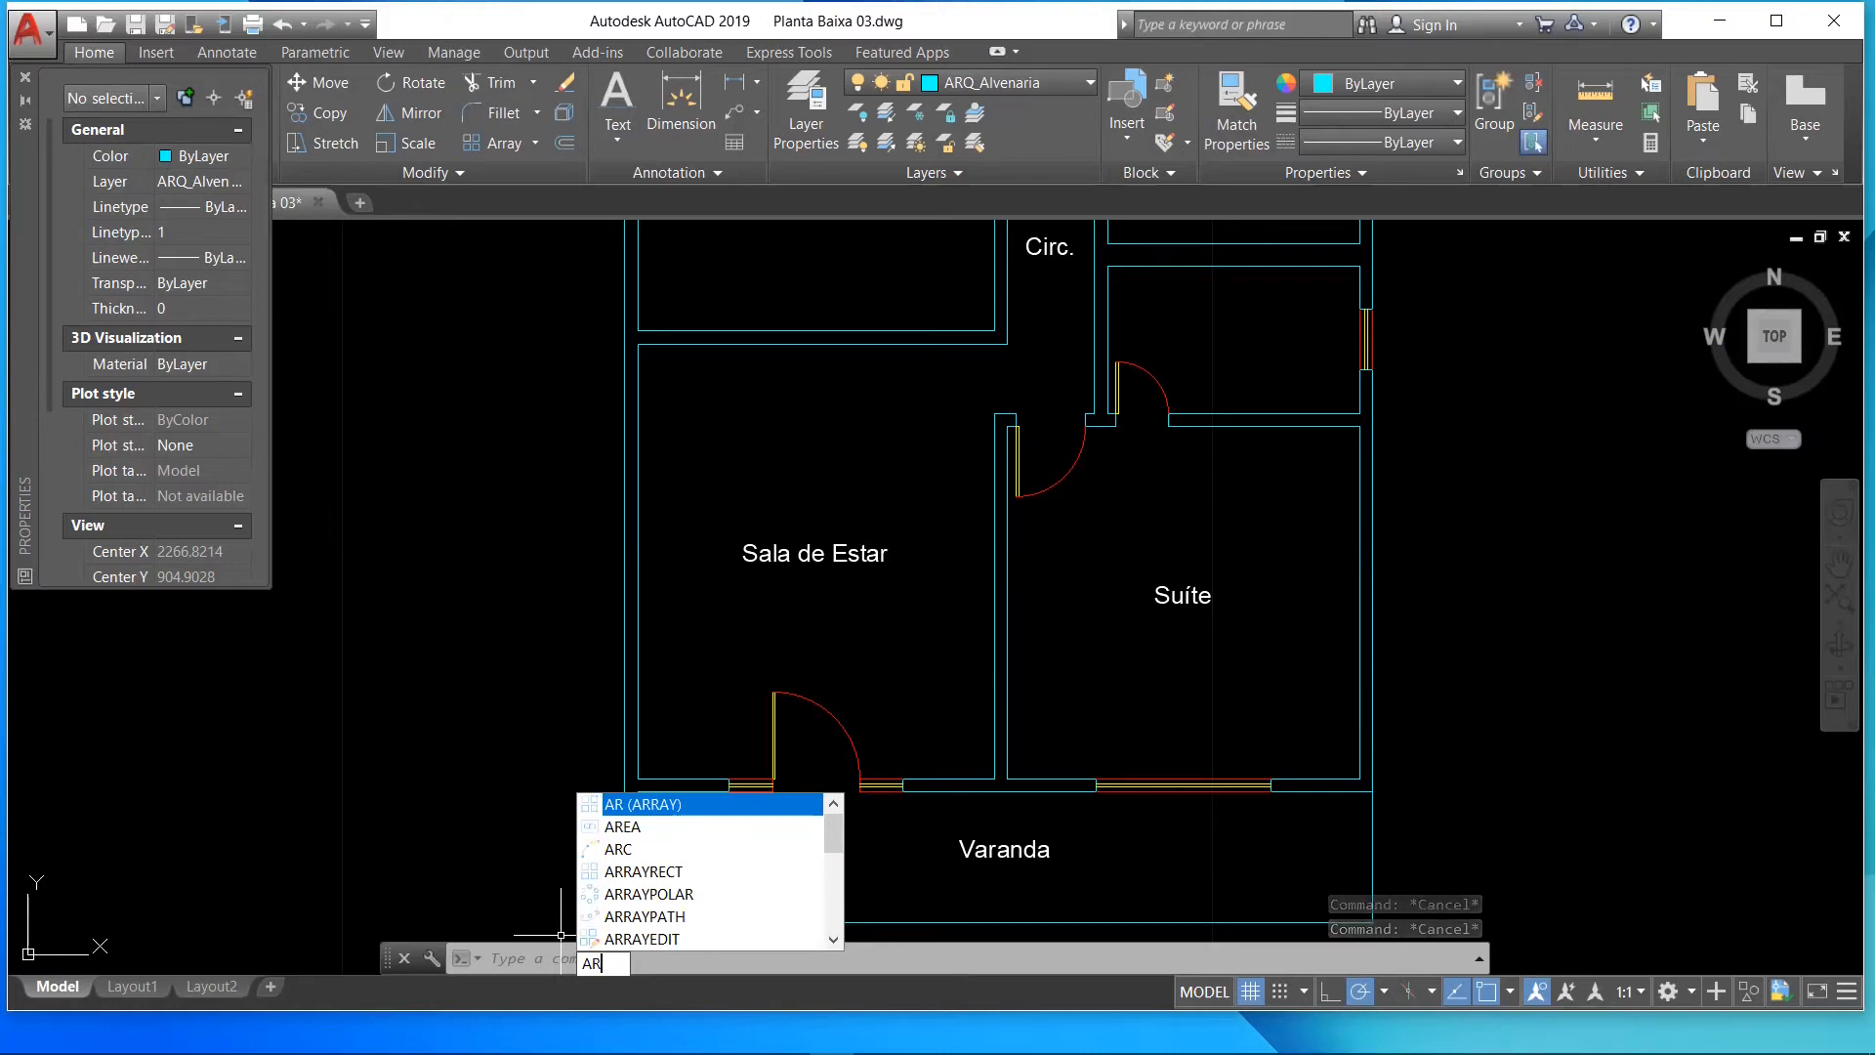
pyautogui.write('Ea')
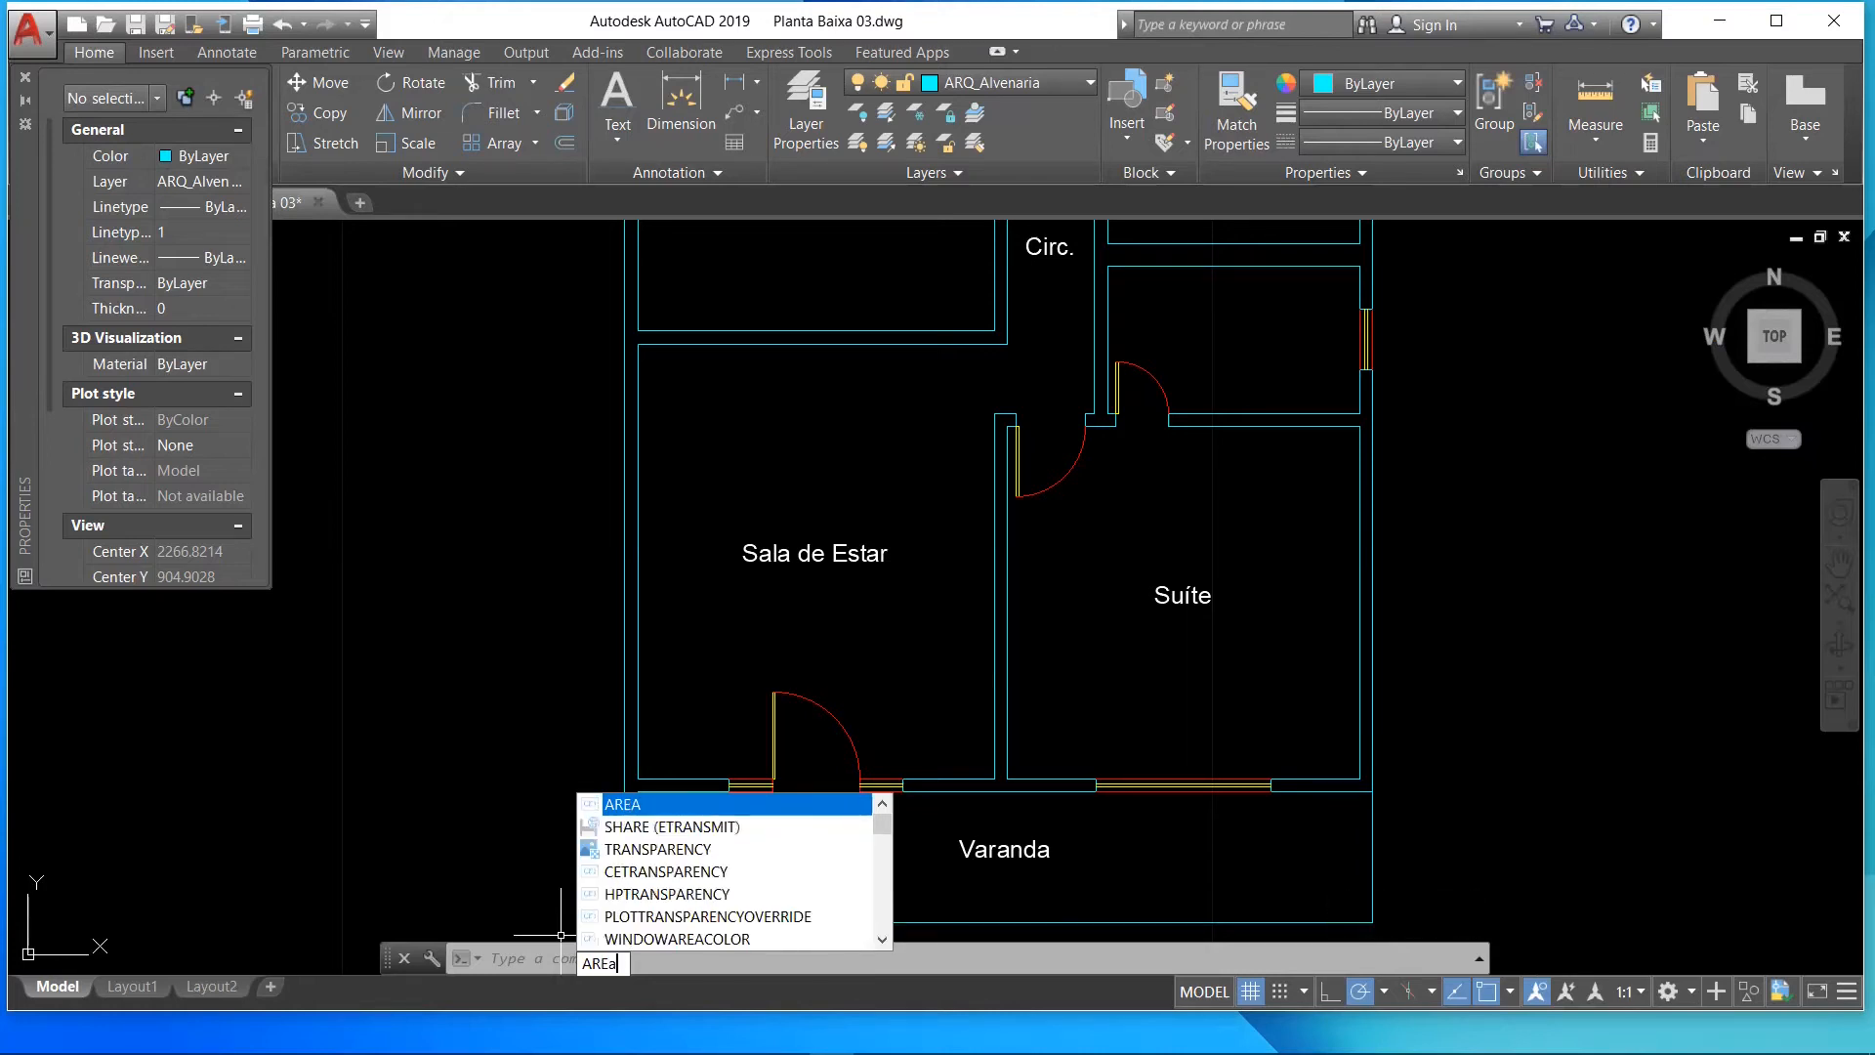
pyautogui.press('Return')
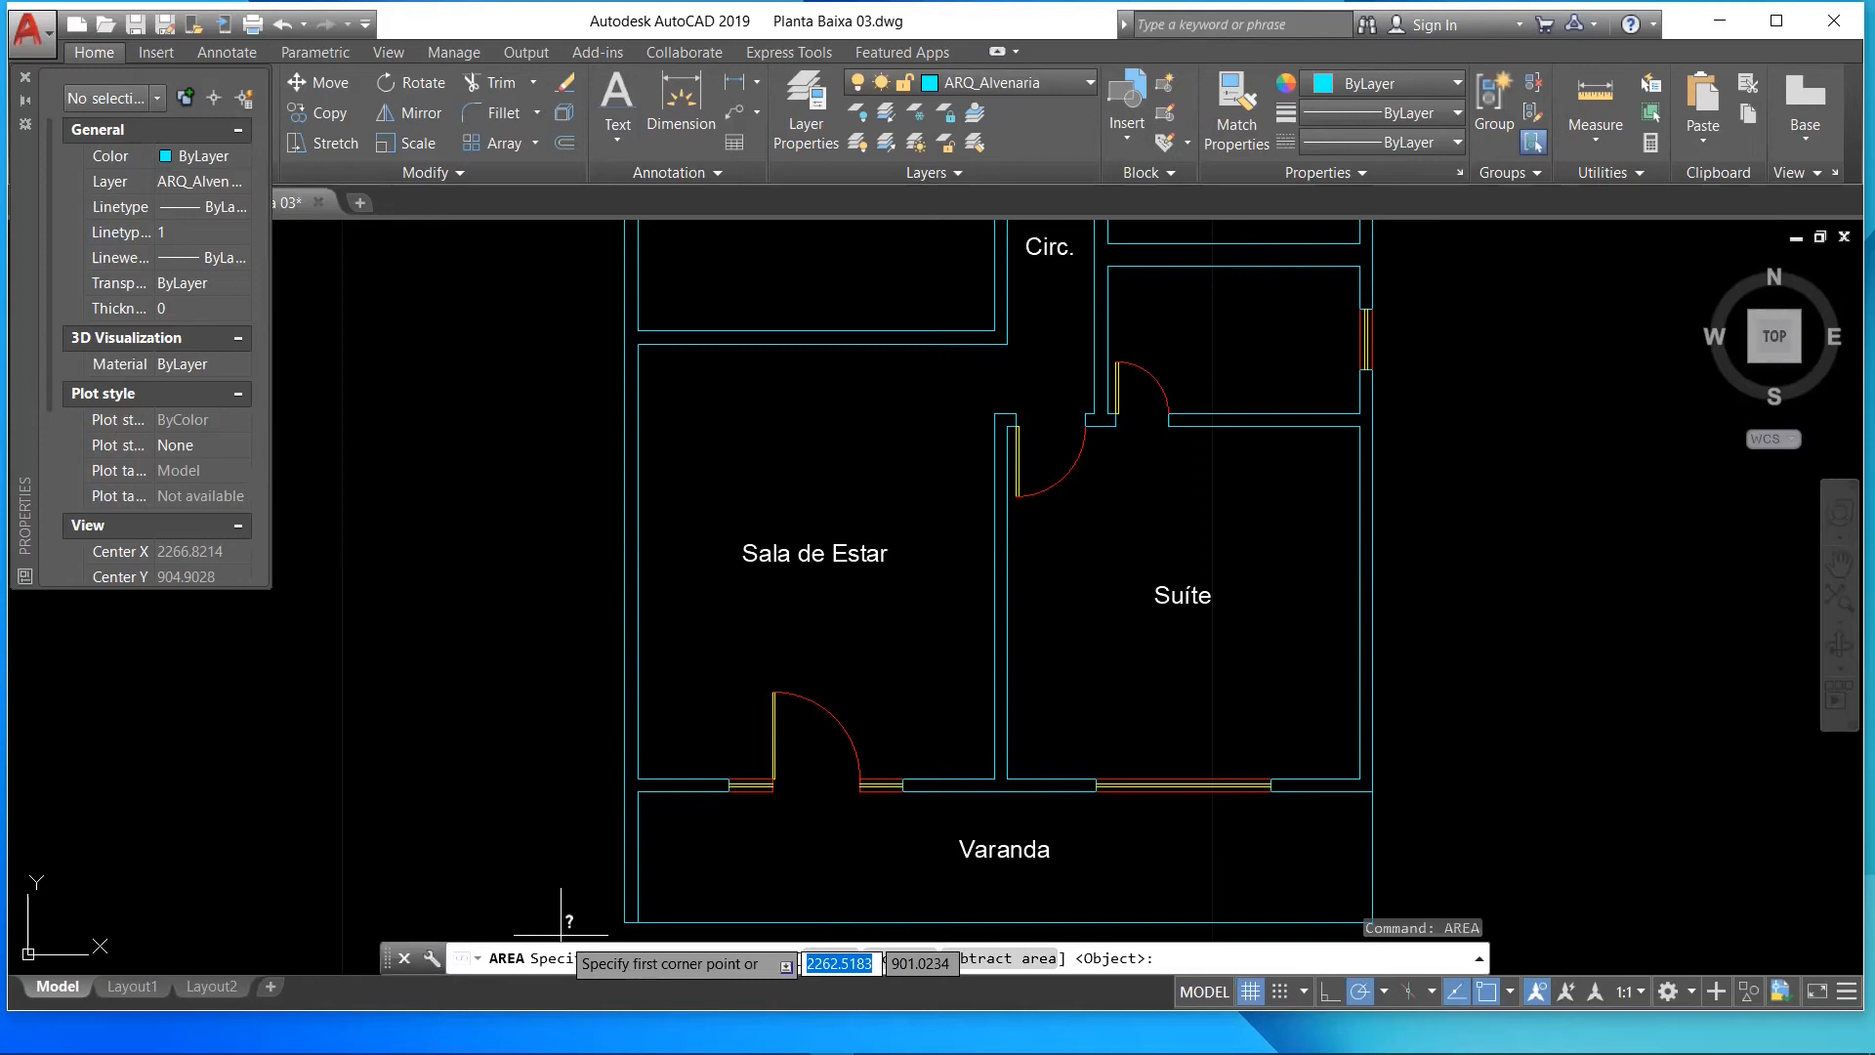
pyautogui.click(636, 778)
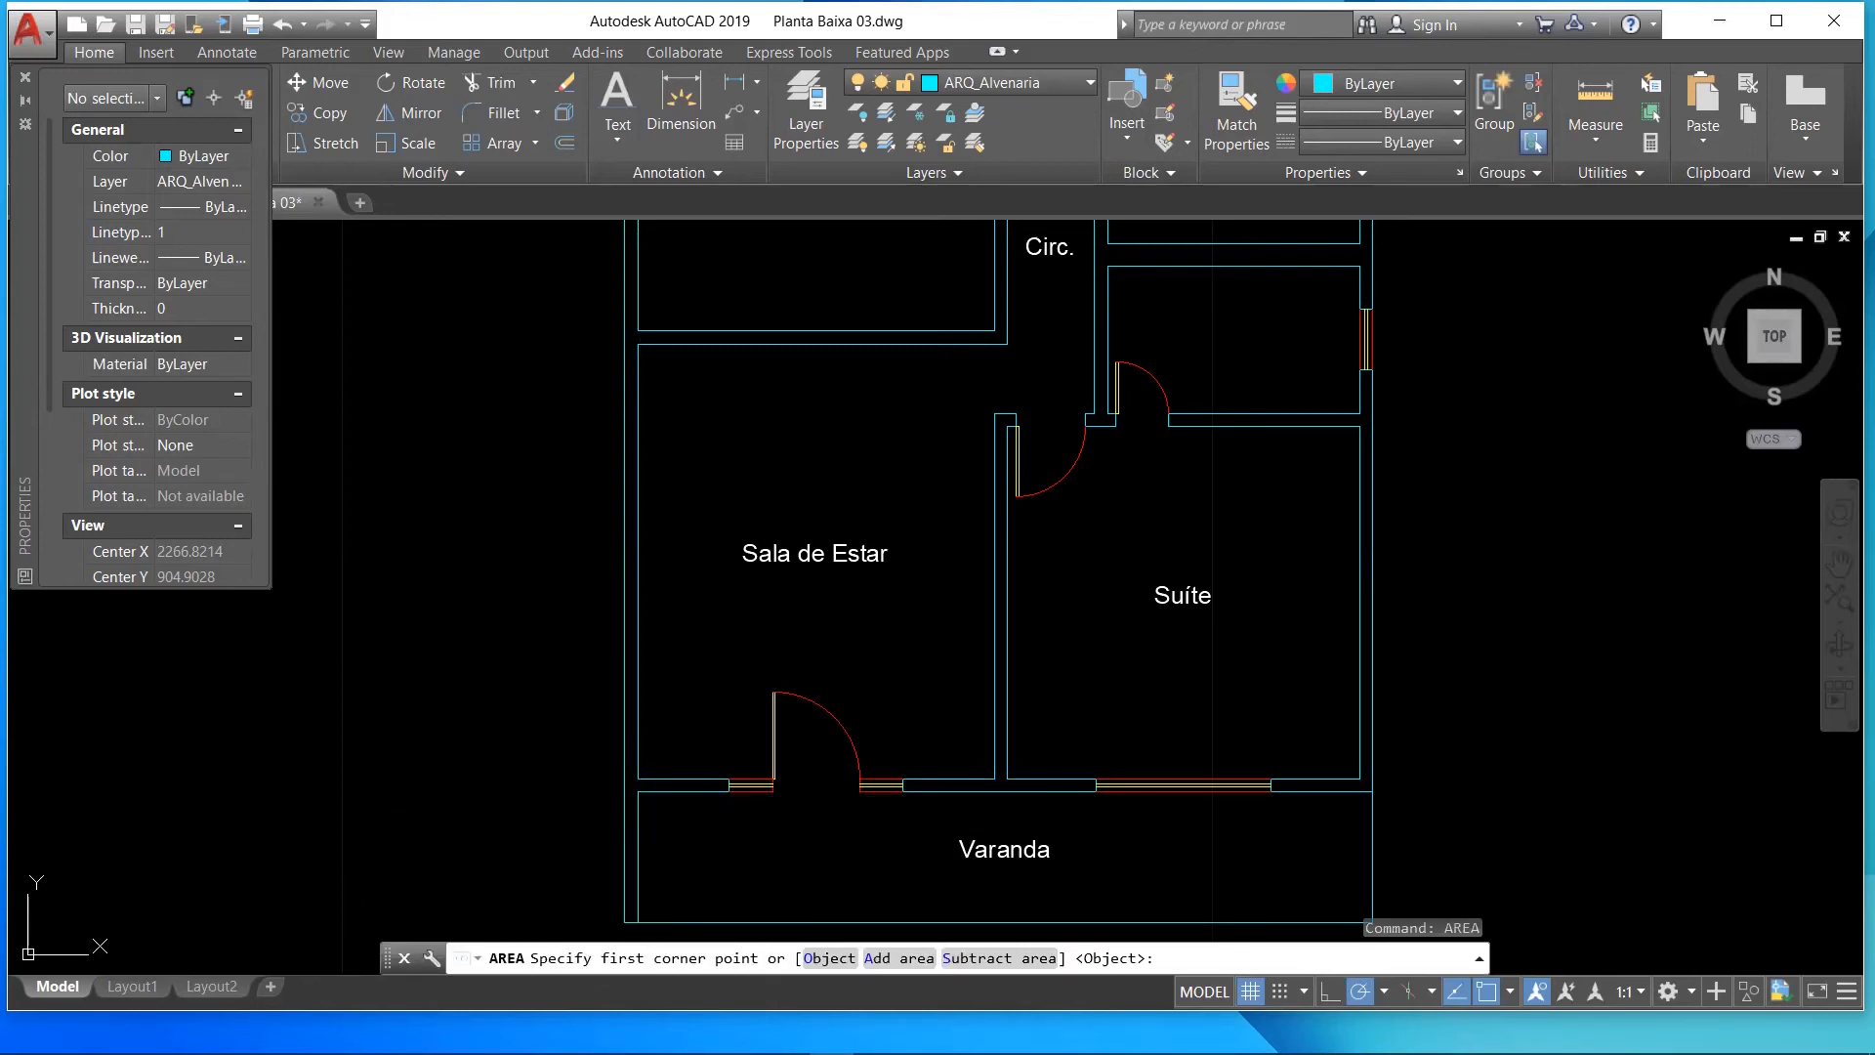
pyautogui.click(994, 778)
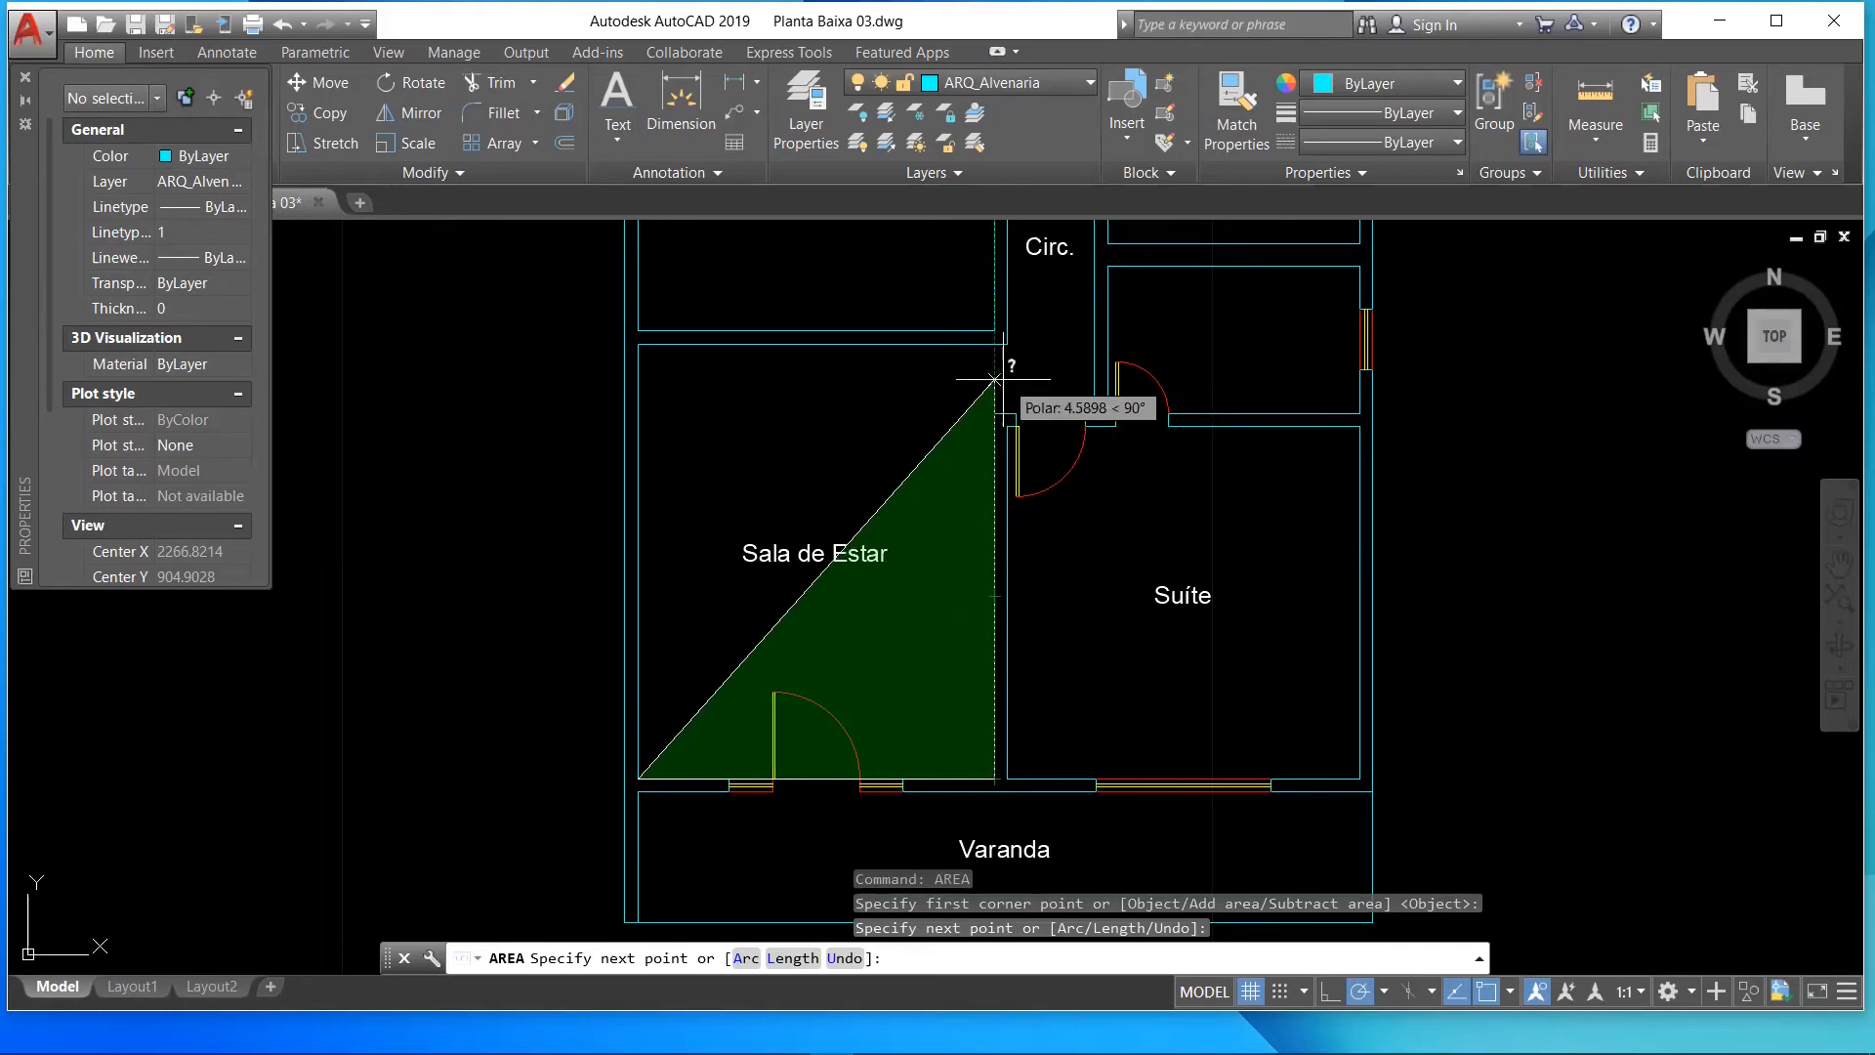
pyautogui.scroll(2, 994, 369)
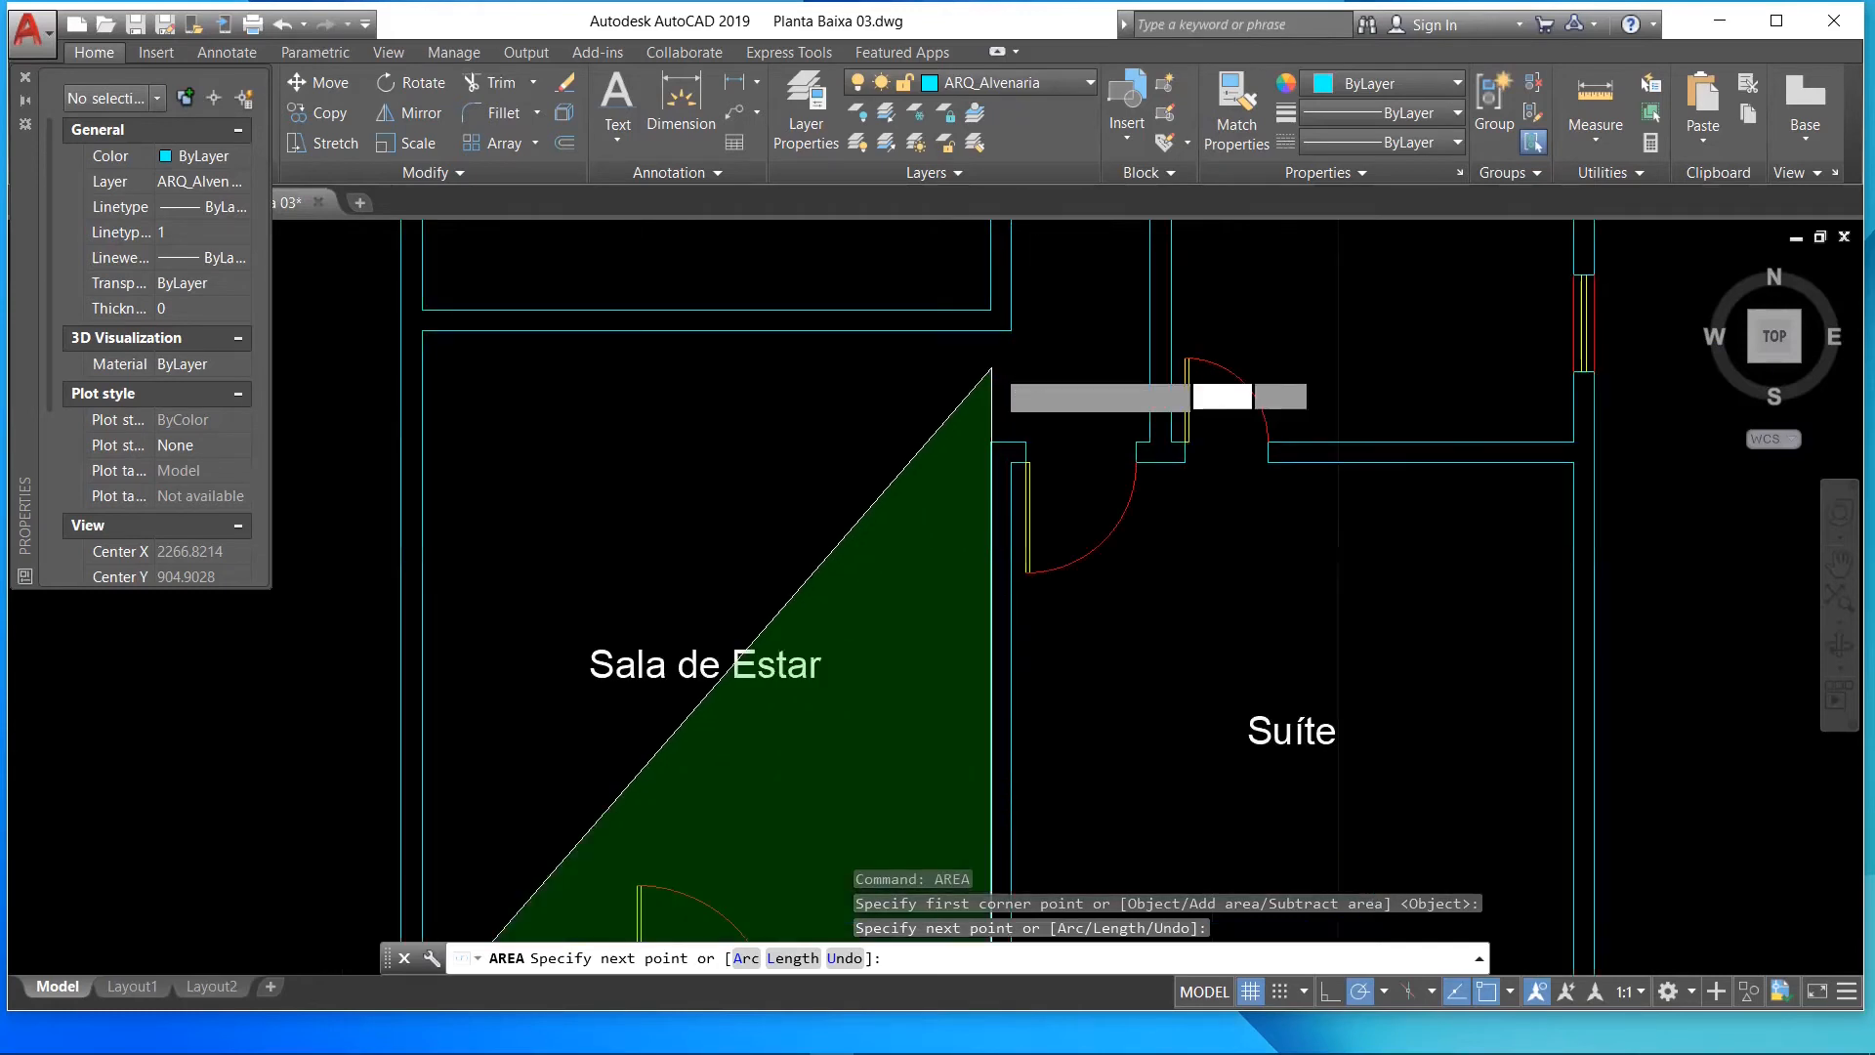
pyautogui.scroll(2, 991, 369)
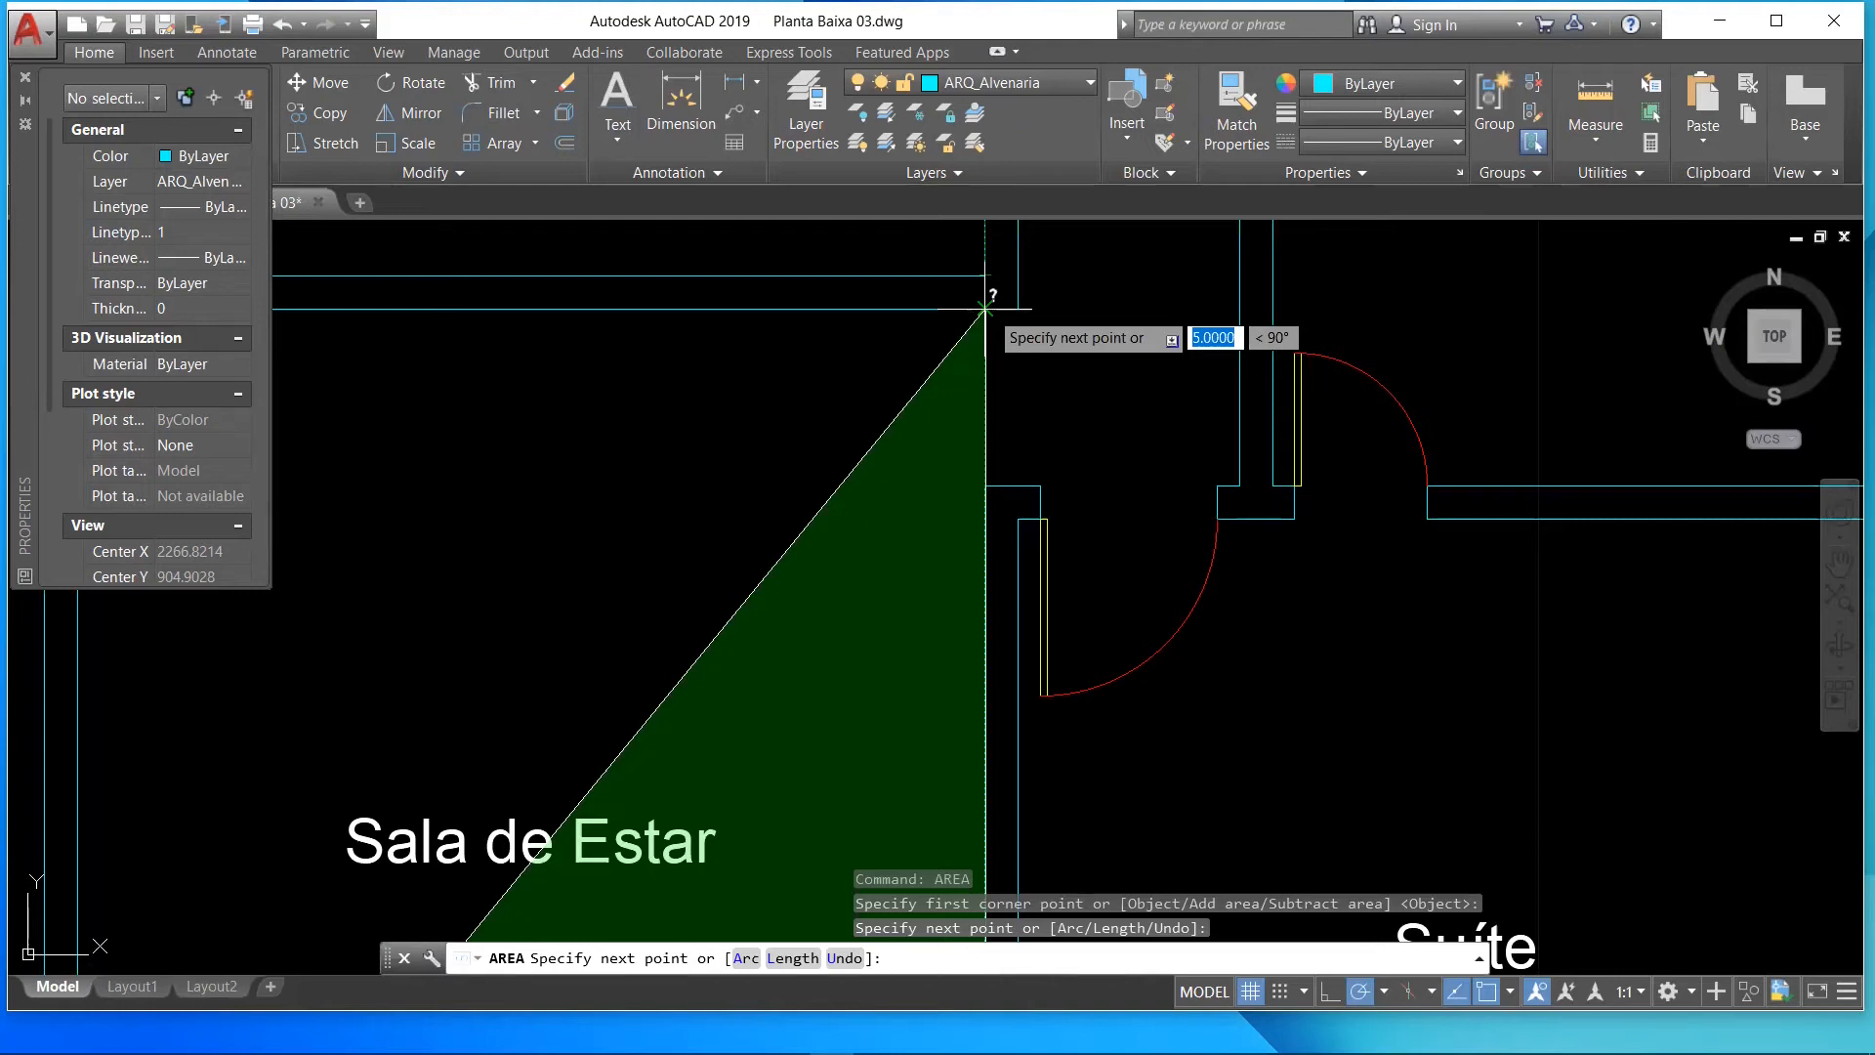
pyautogui.click(985, 311)
pyautogui.scroll(-3, 985, 311)
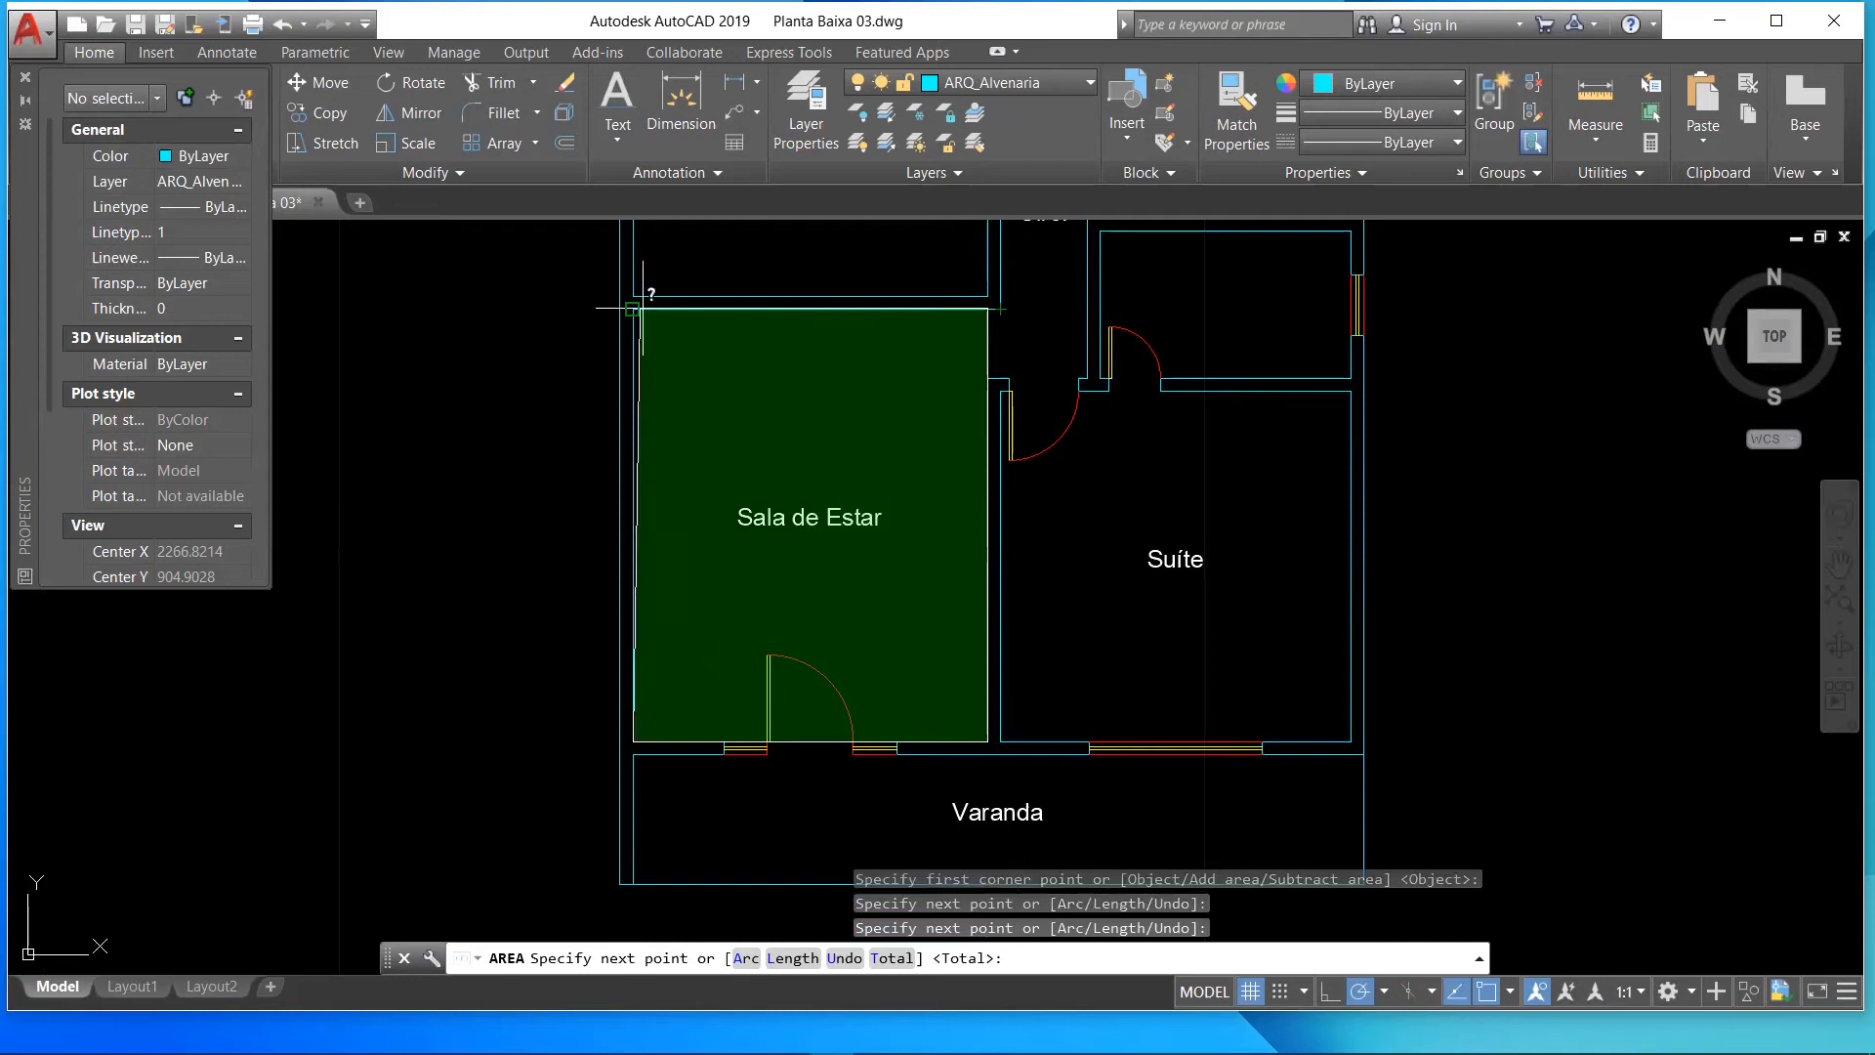
pyautogui.scroll(2, 632, 309)
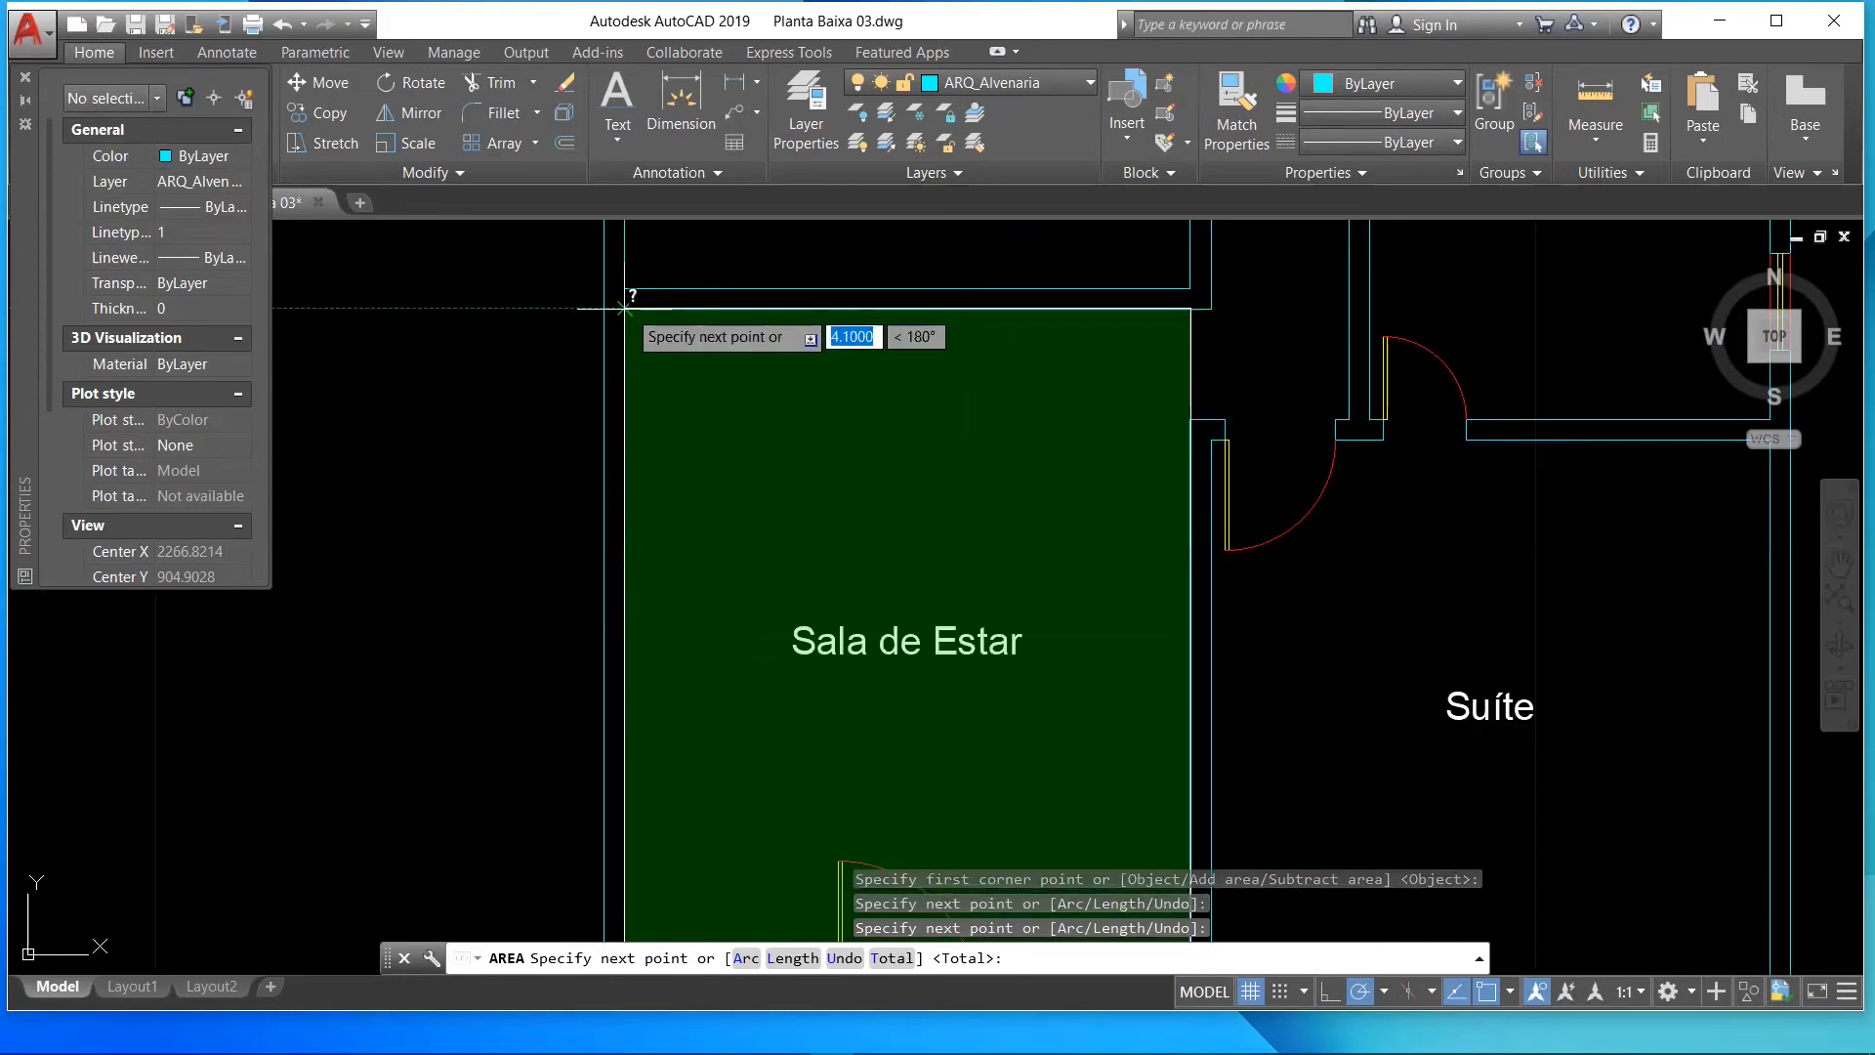
pyautogui.click(626, 309)
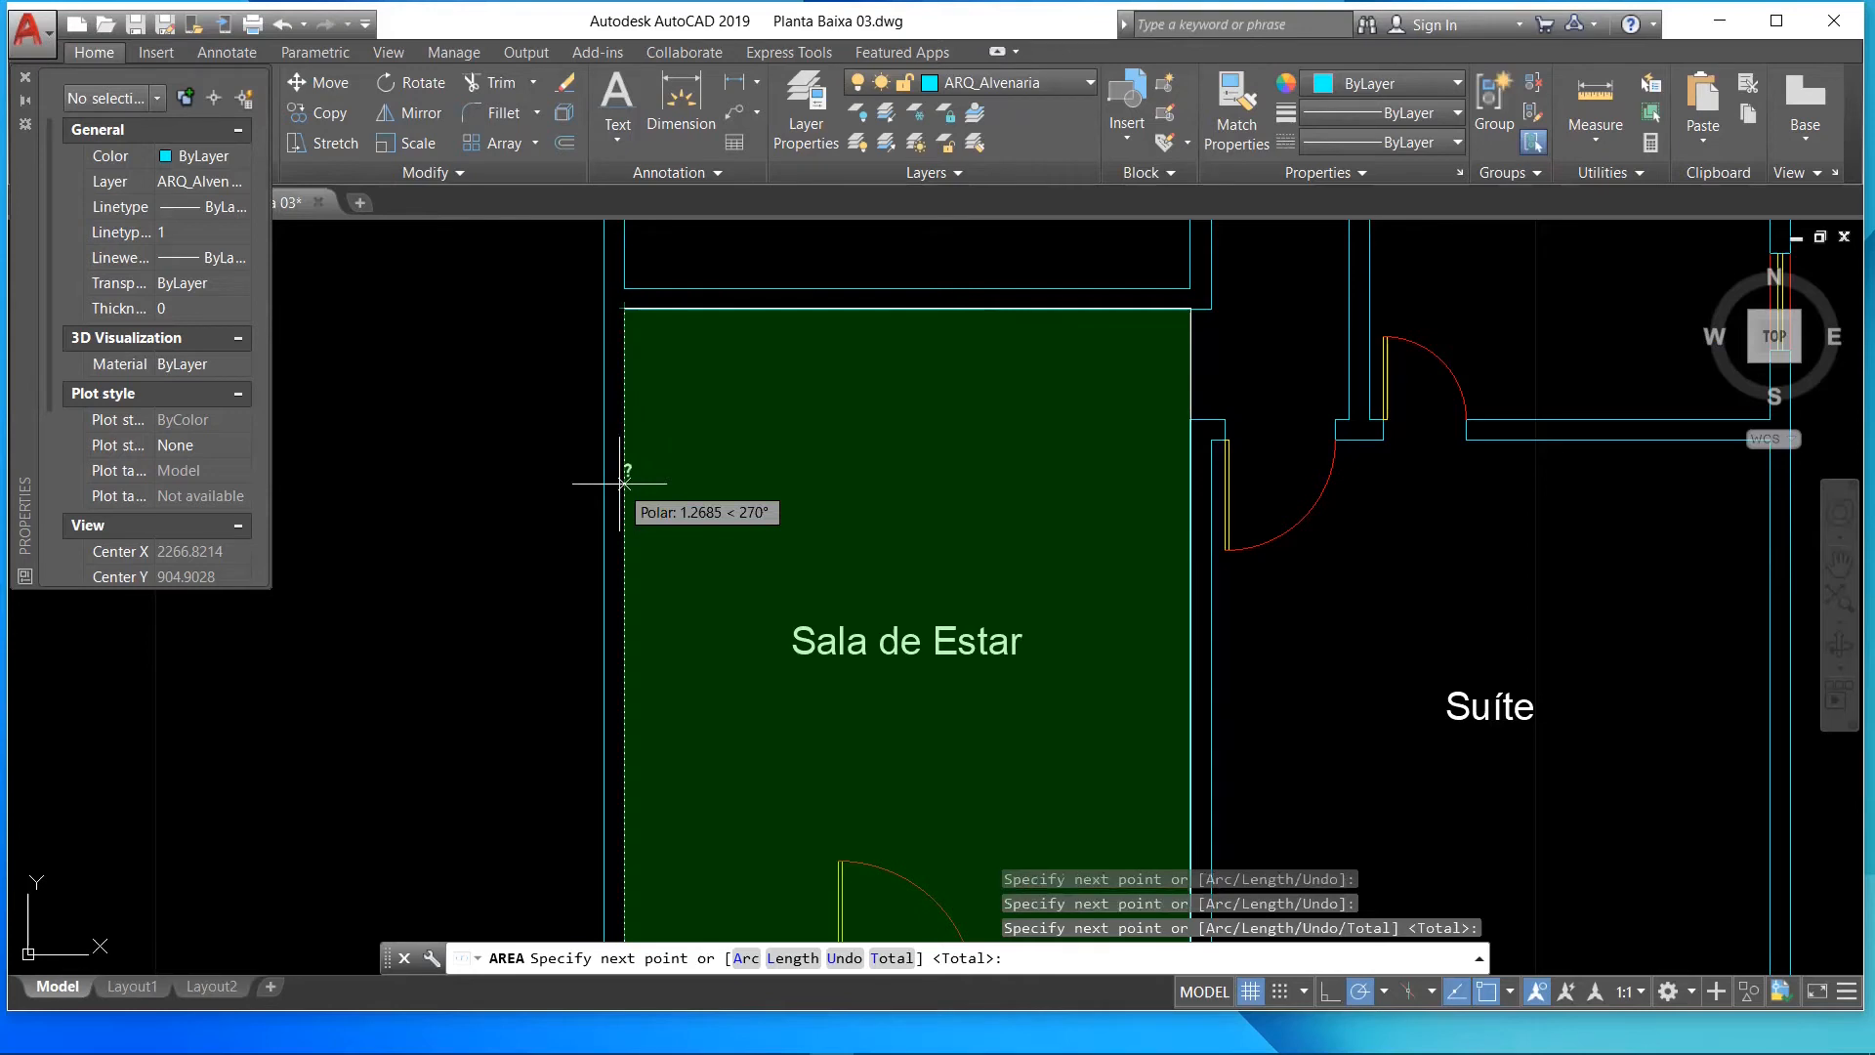
pyautogui.press('Return')
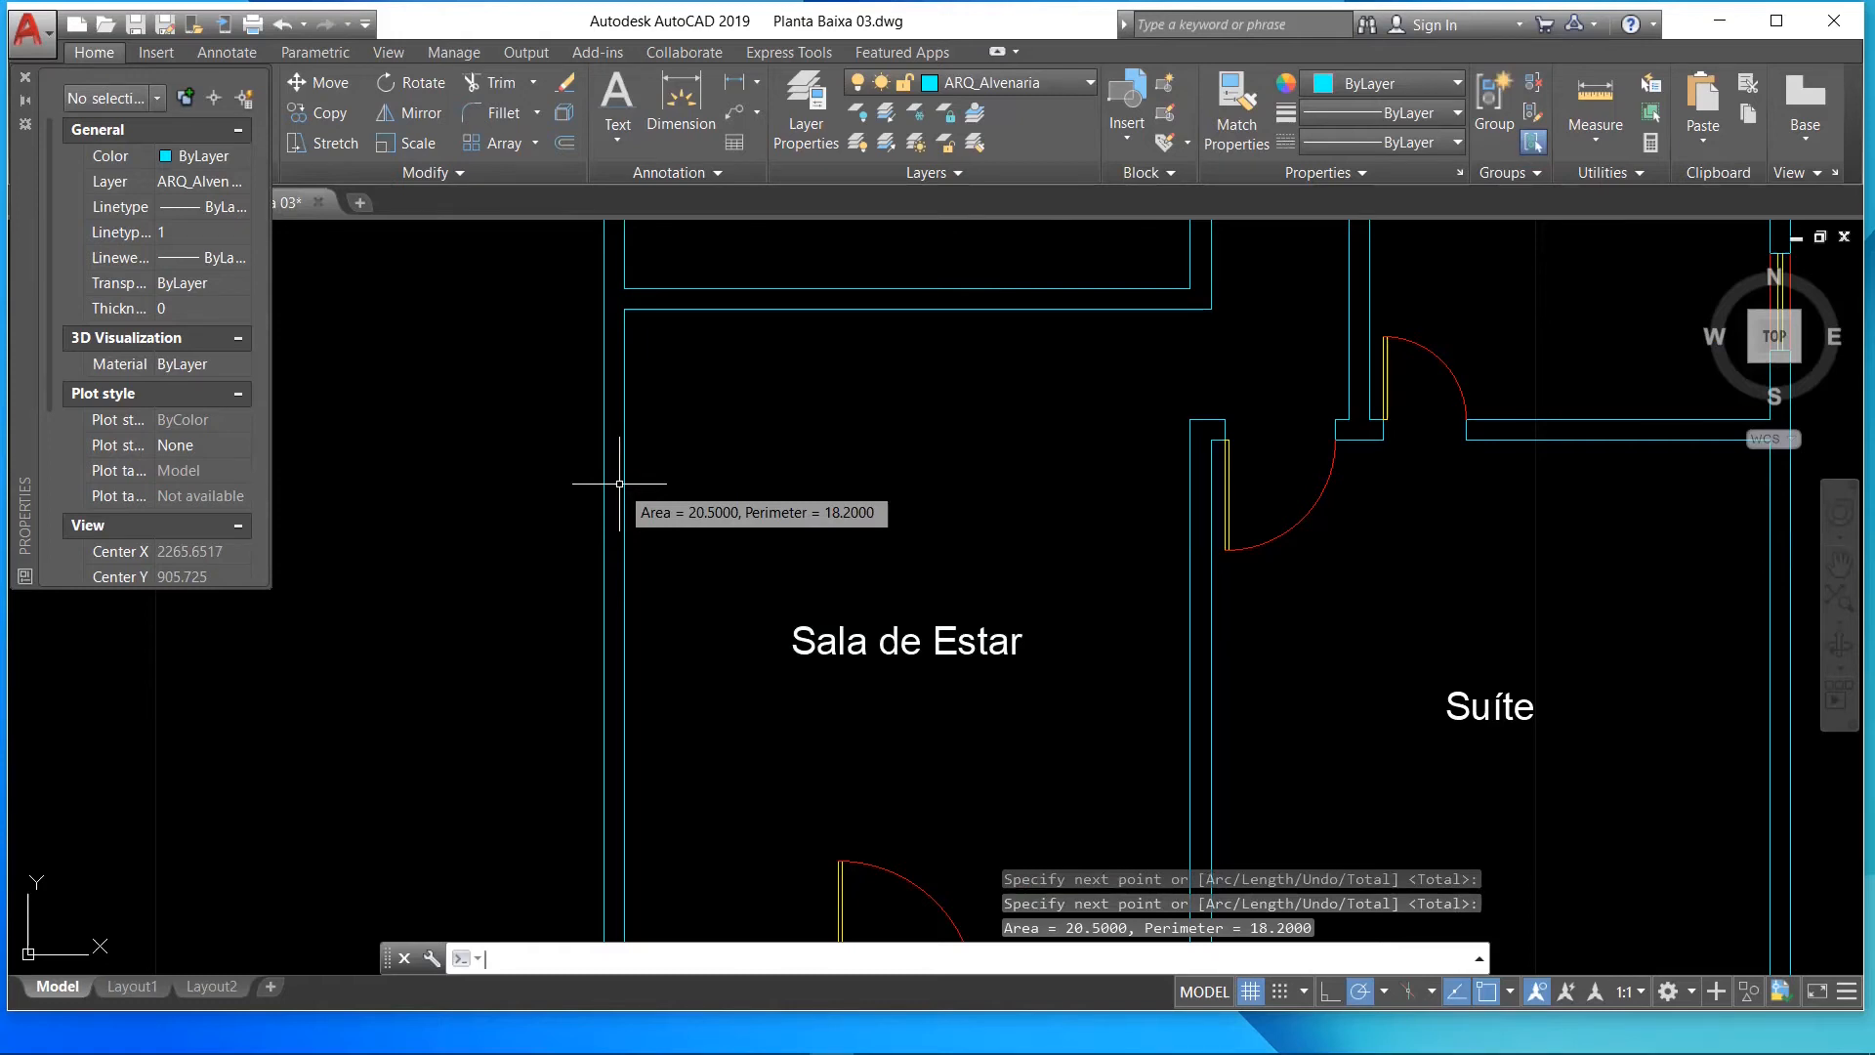
# - Copy the "Sala de Estar" label straight down to just below the original
pyautogui.scroll(2, 619, 484)
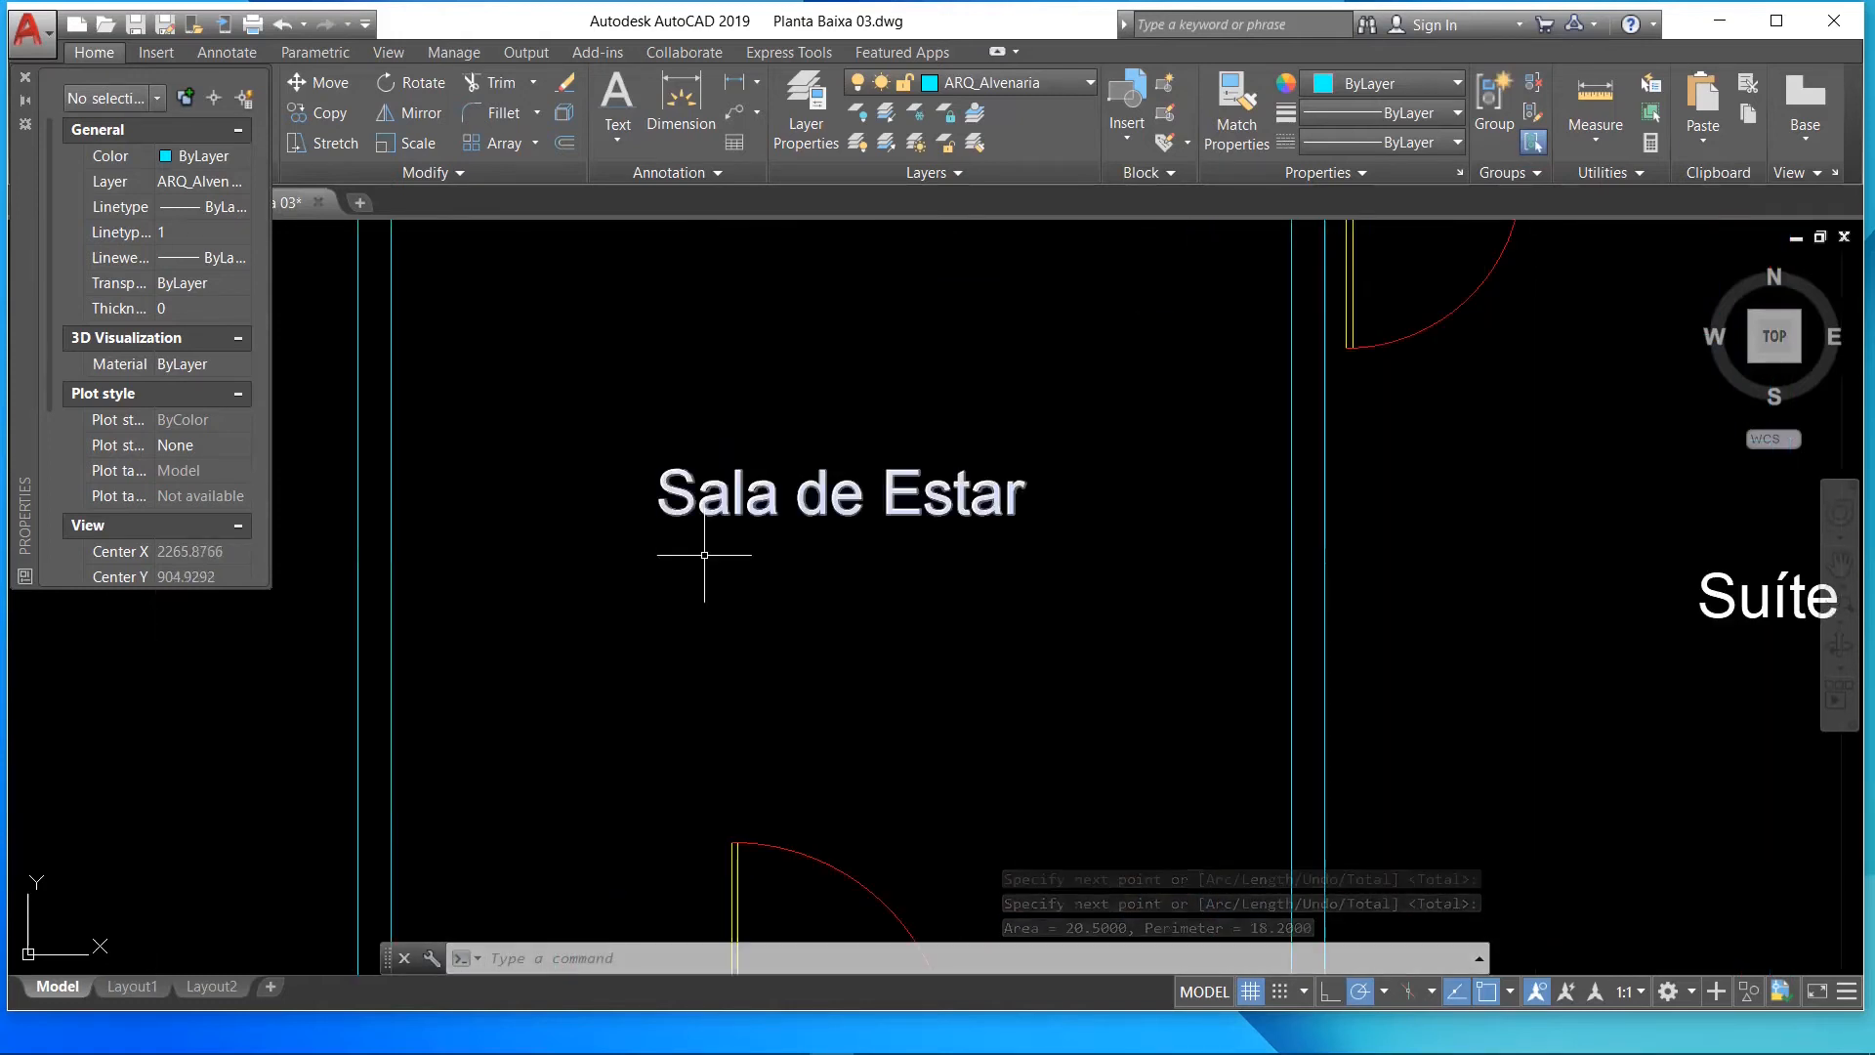
pyautogui.click(693, 520)
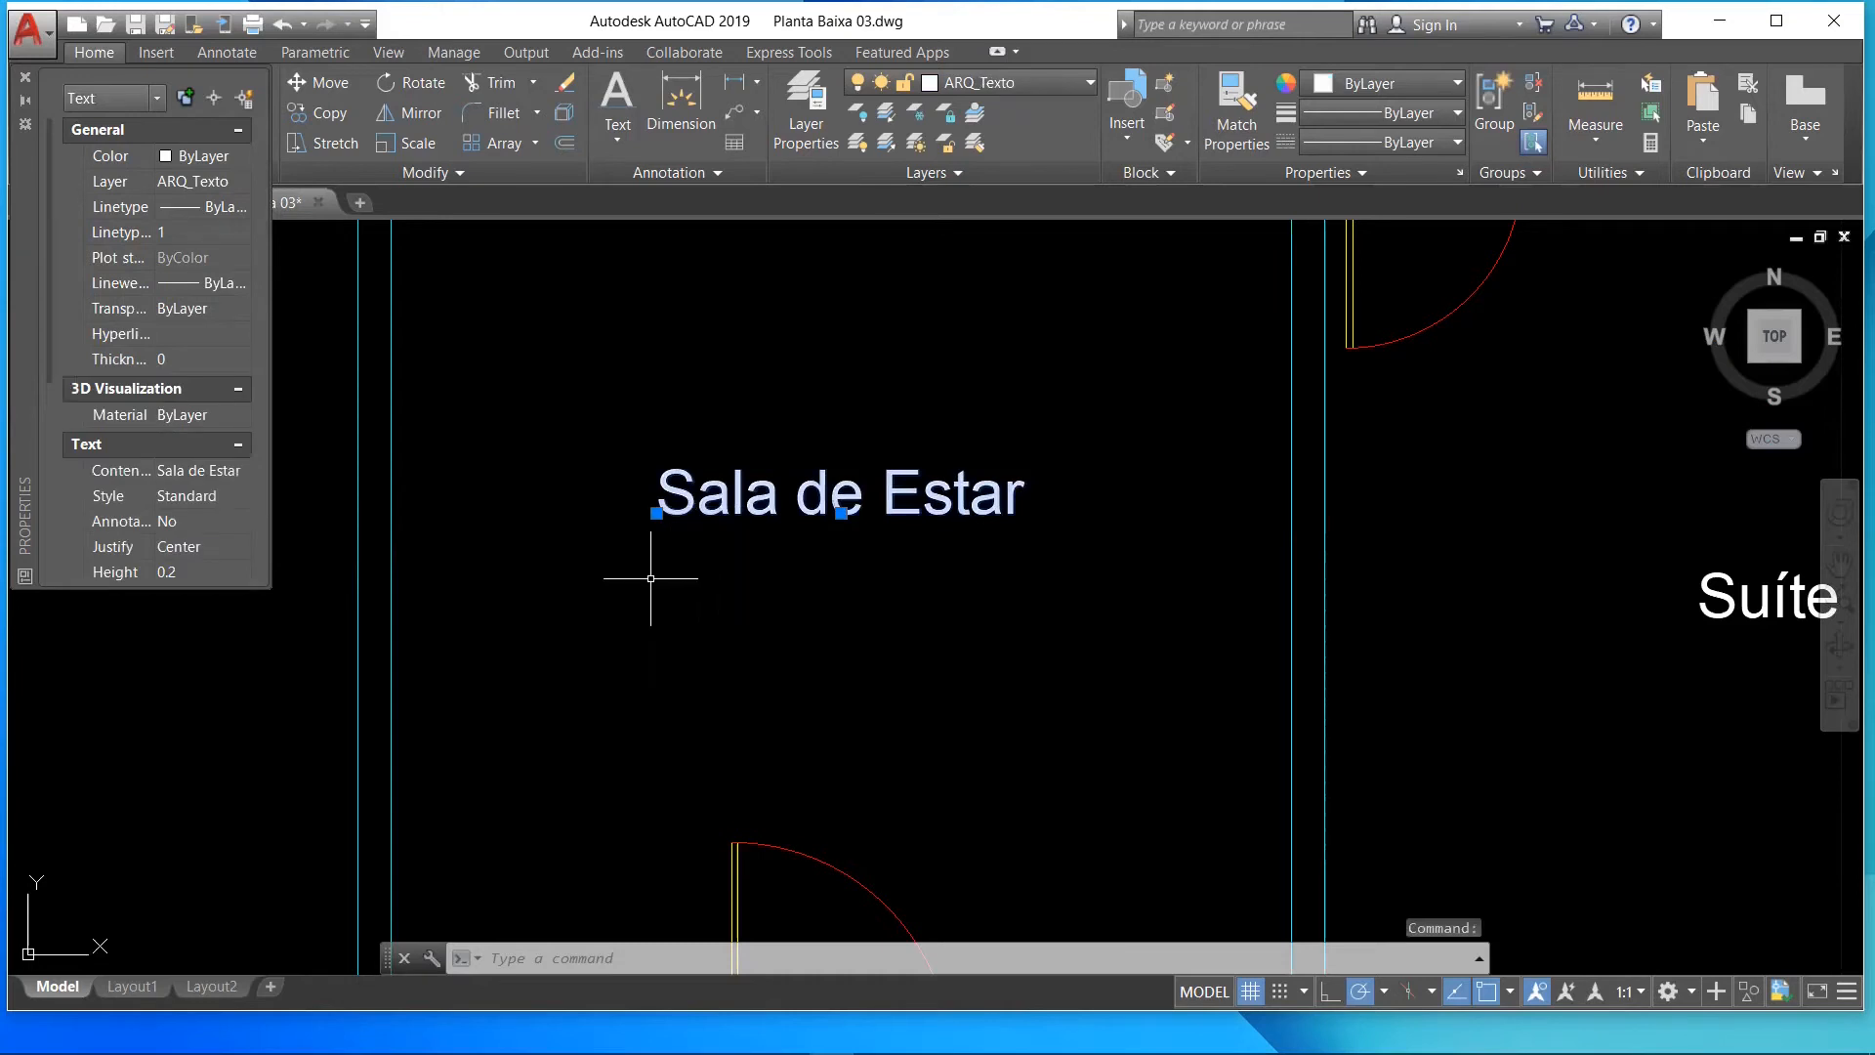
pyautogui.click(330, 114)
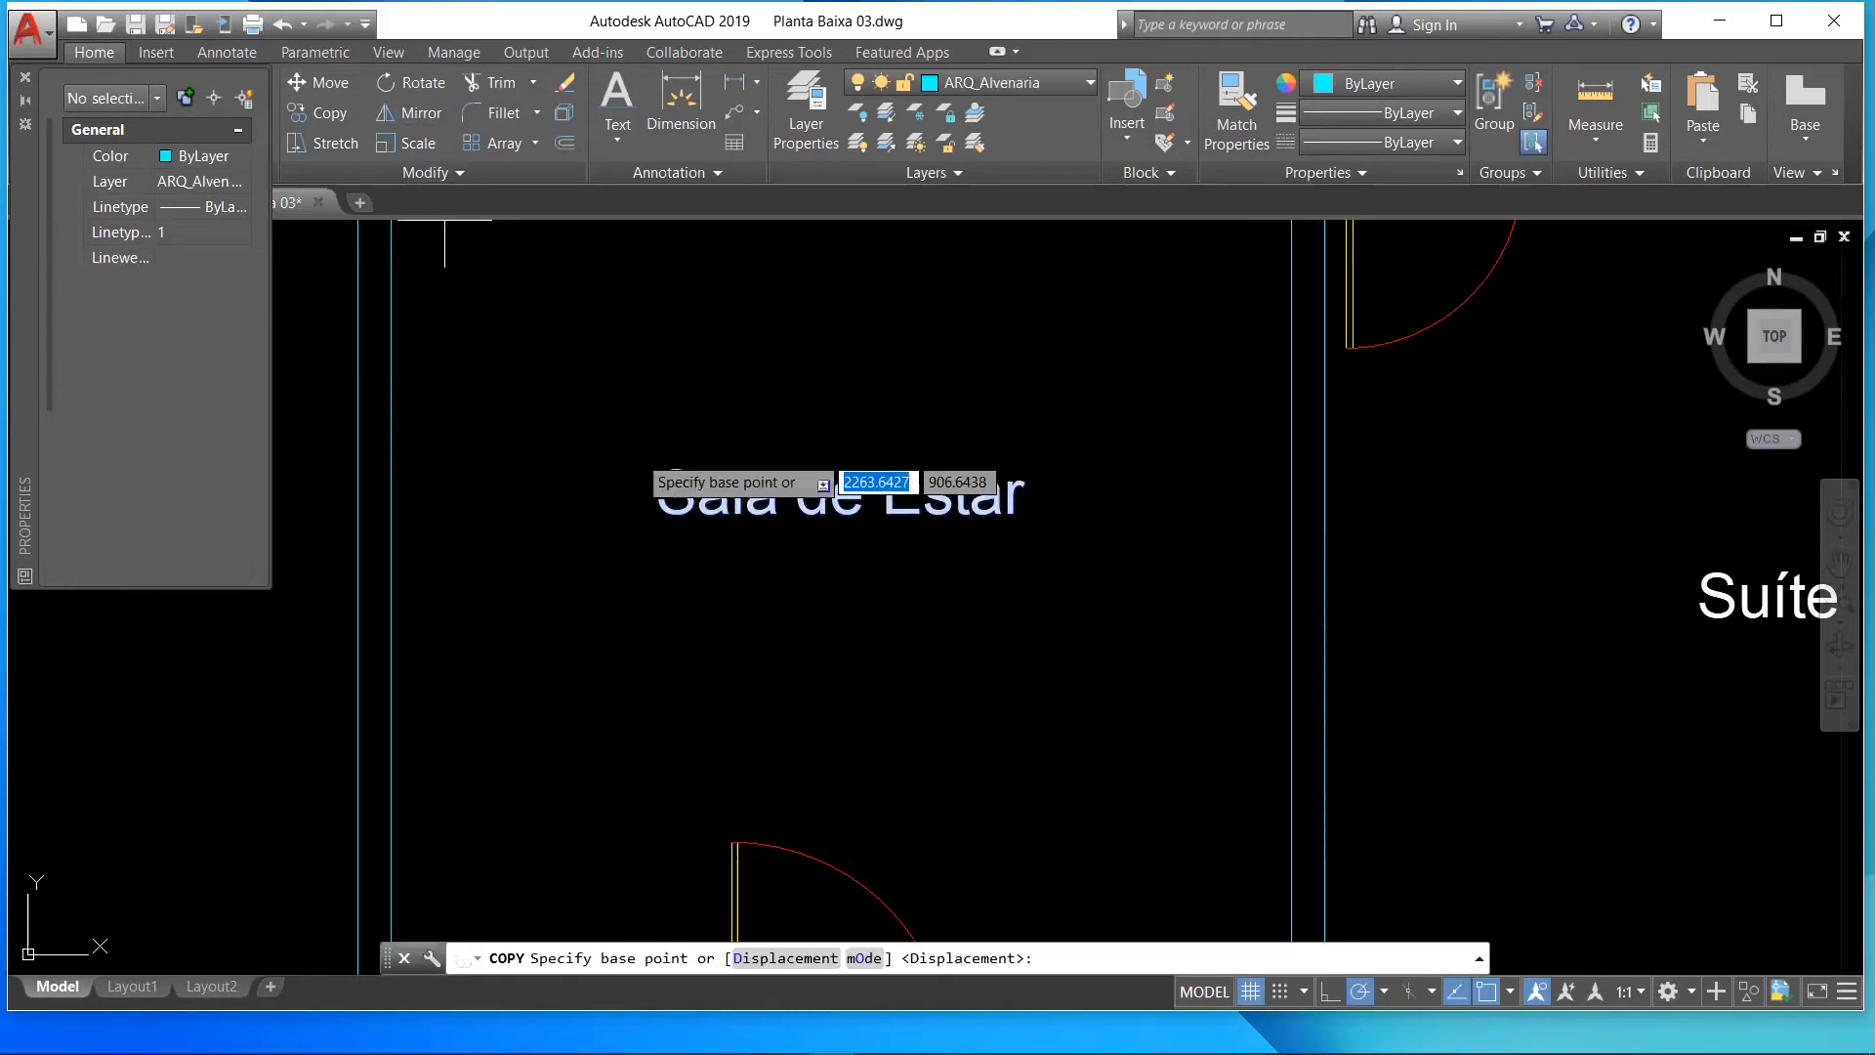
pyautogui.click(650, 514)
pyautogui.click(649, 576)
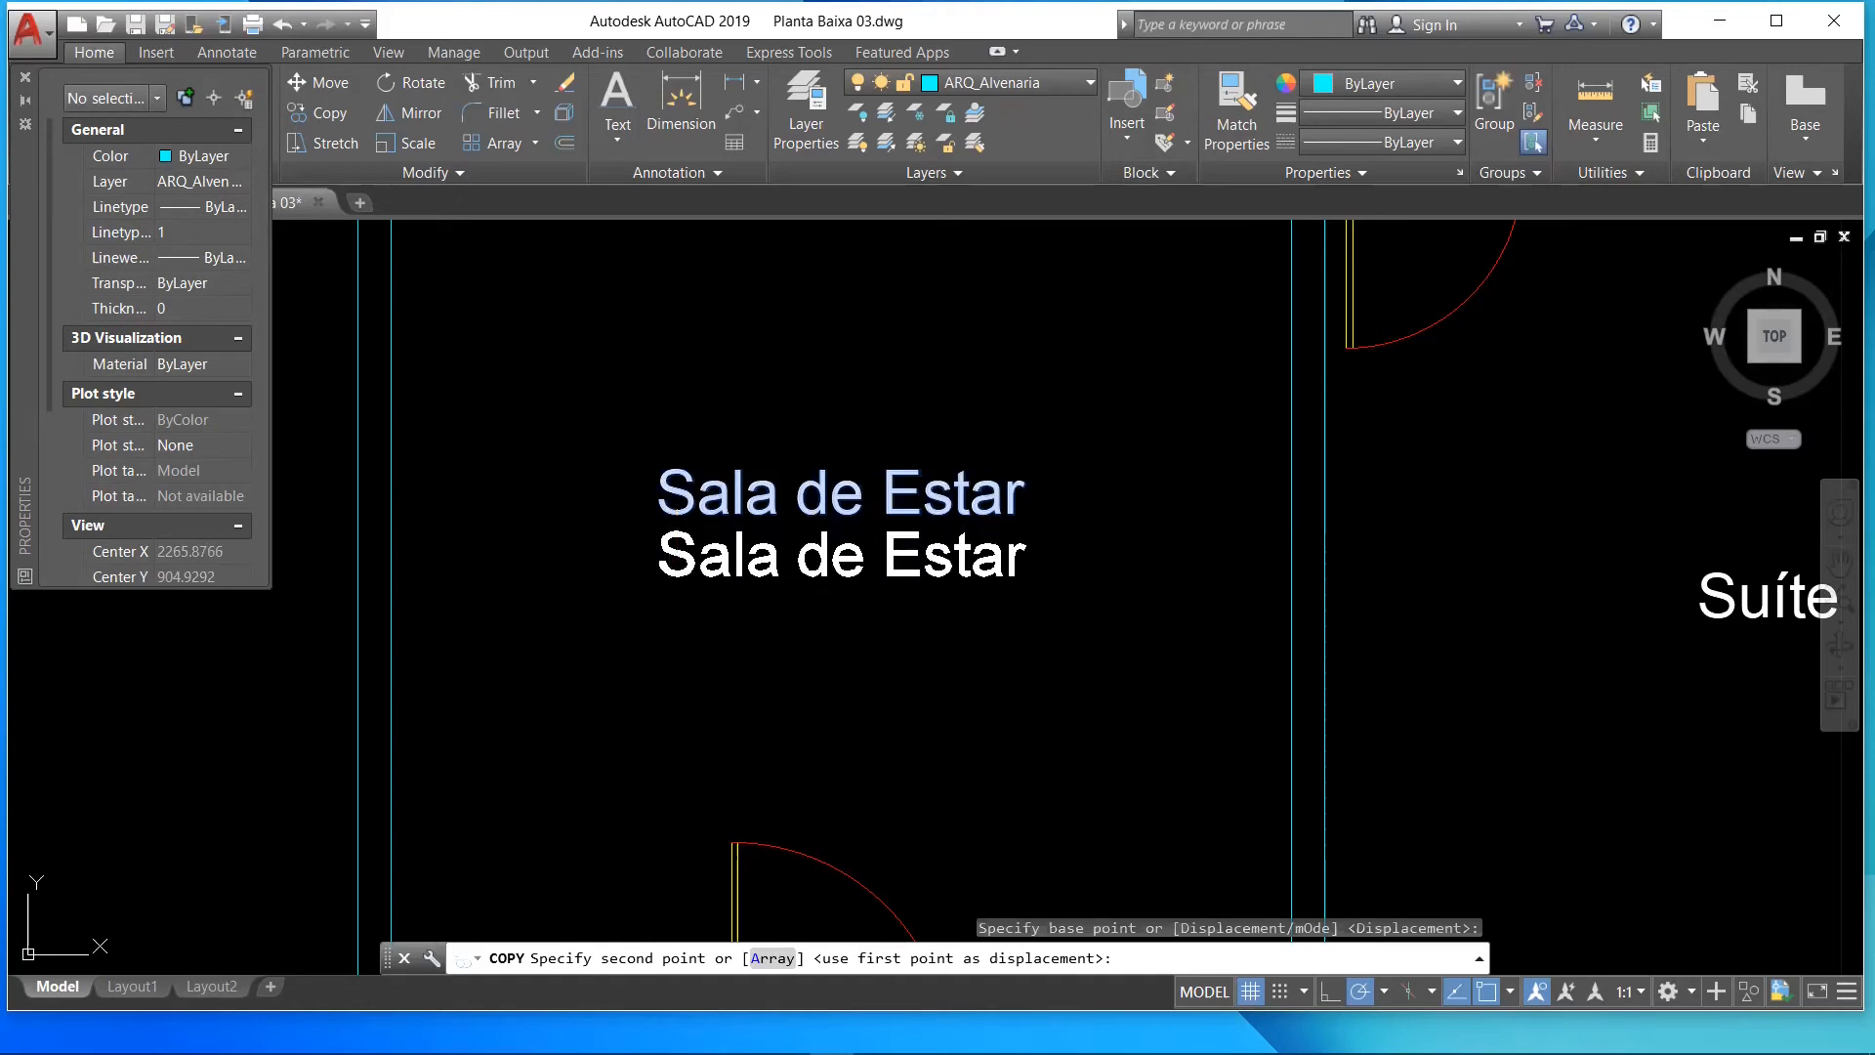
pyautogui.click(677, 568)
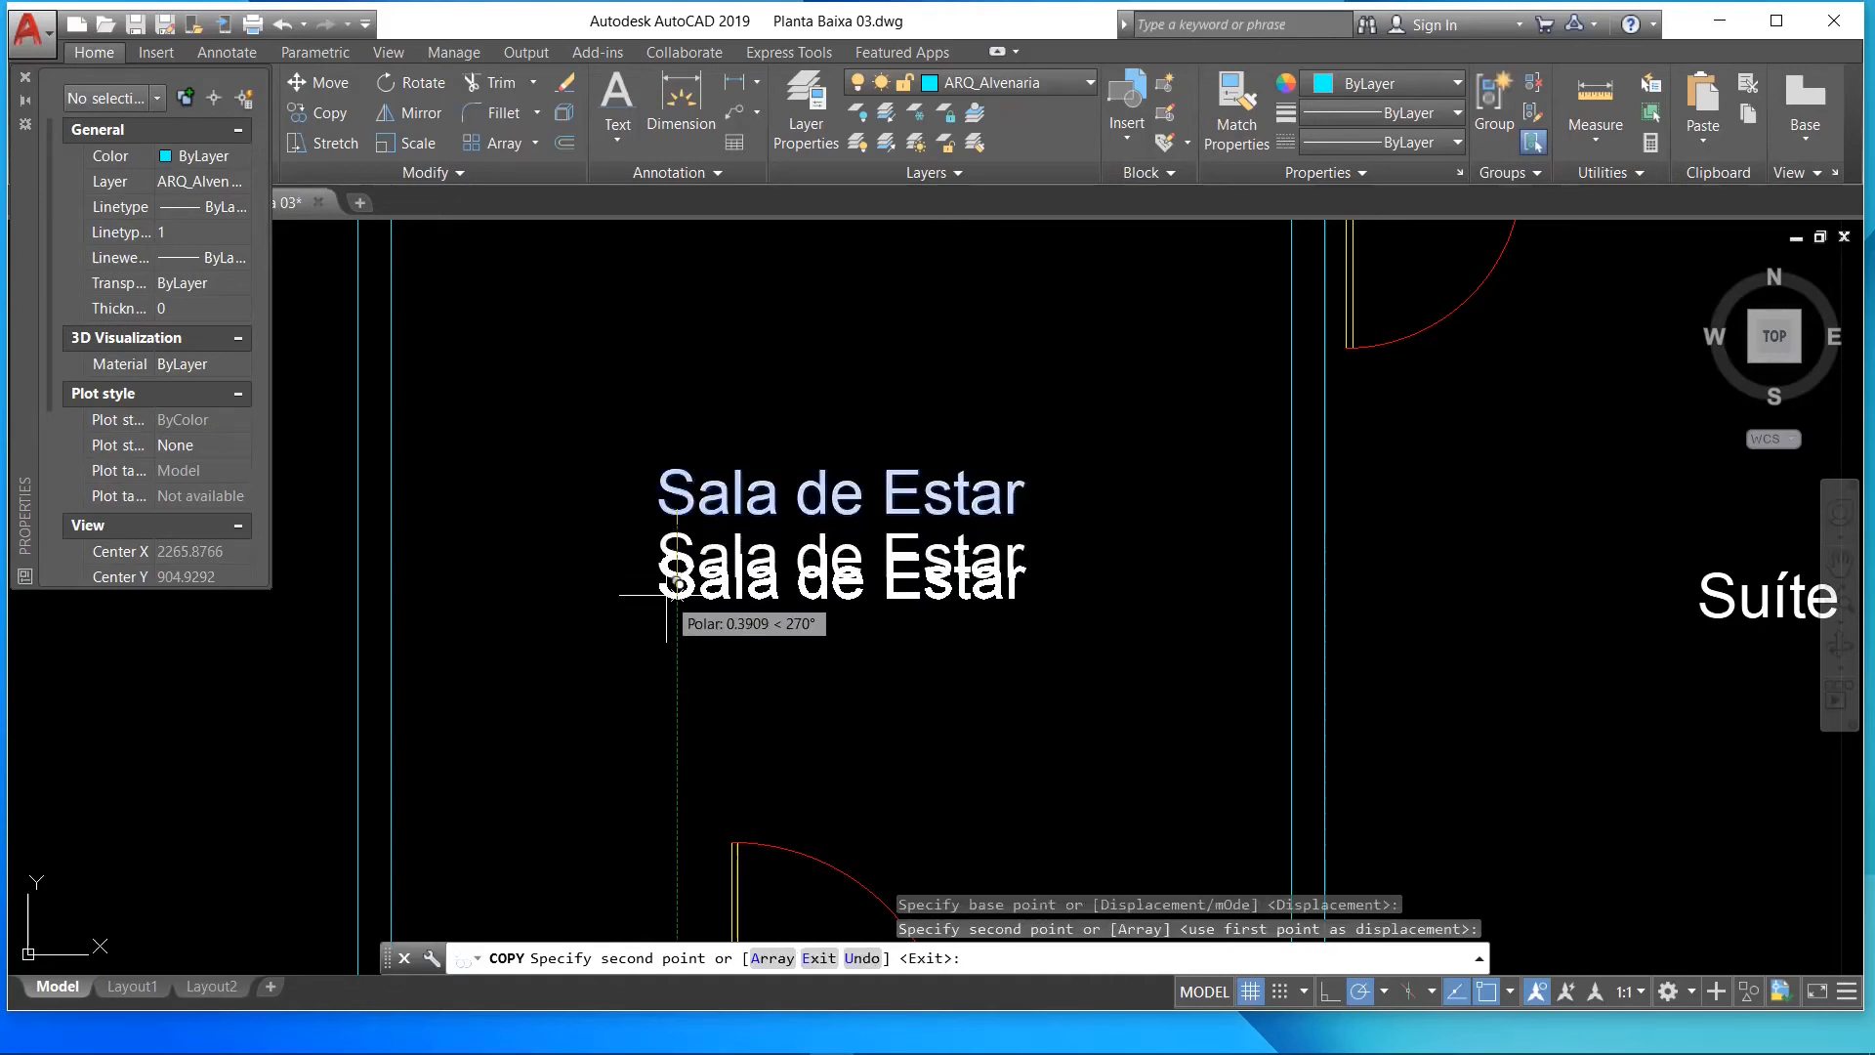
pyautogui.press('Escape')
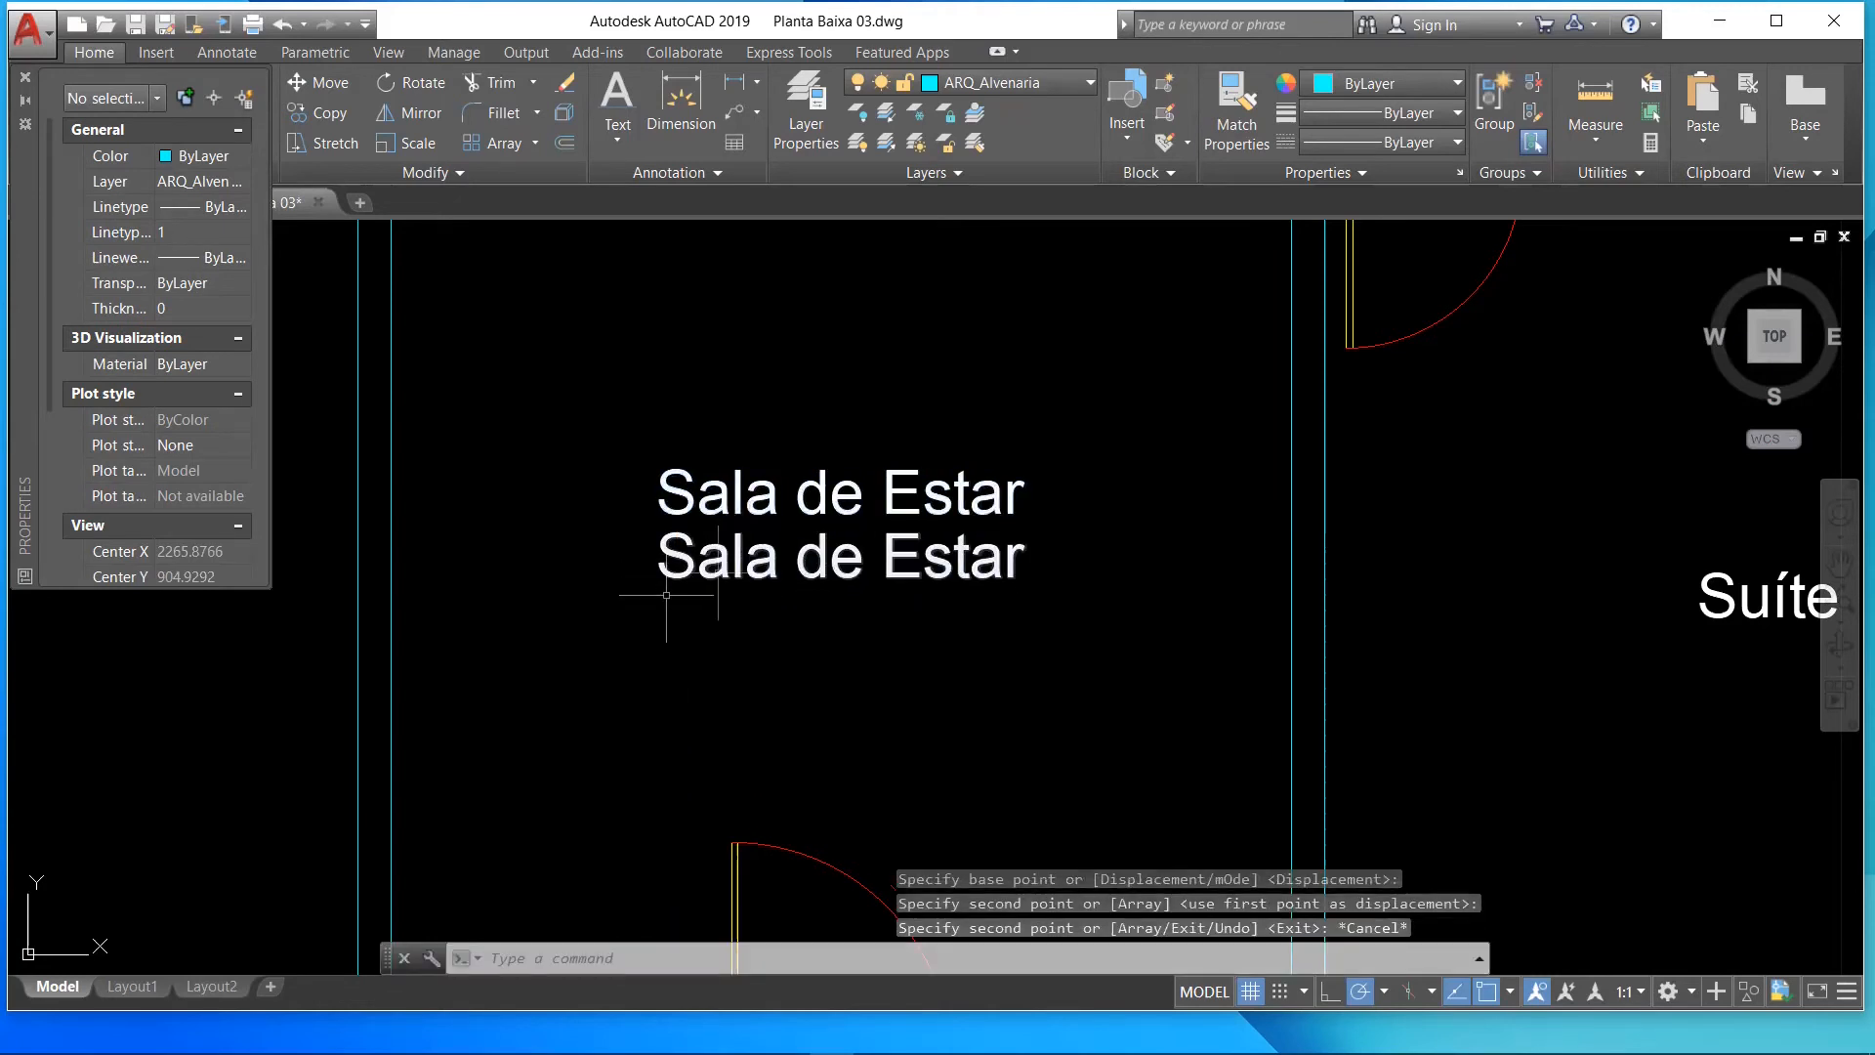
# - Set the text height of the lower "Sala de Estar" copy to 0.1
pyautogui.click(742, 578)
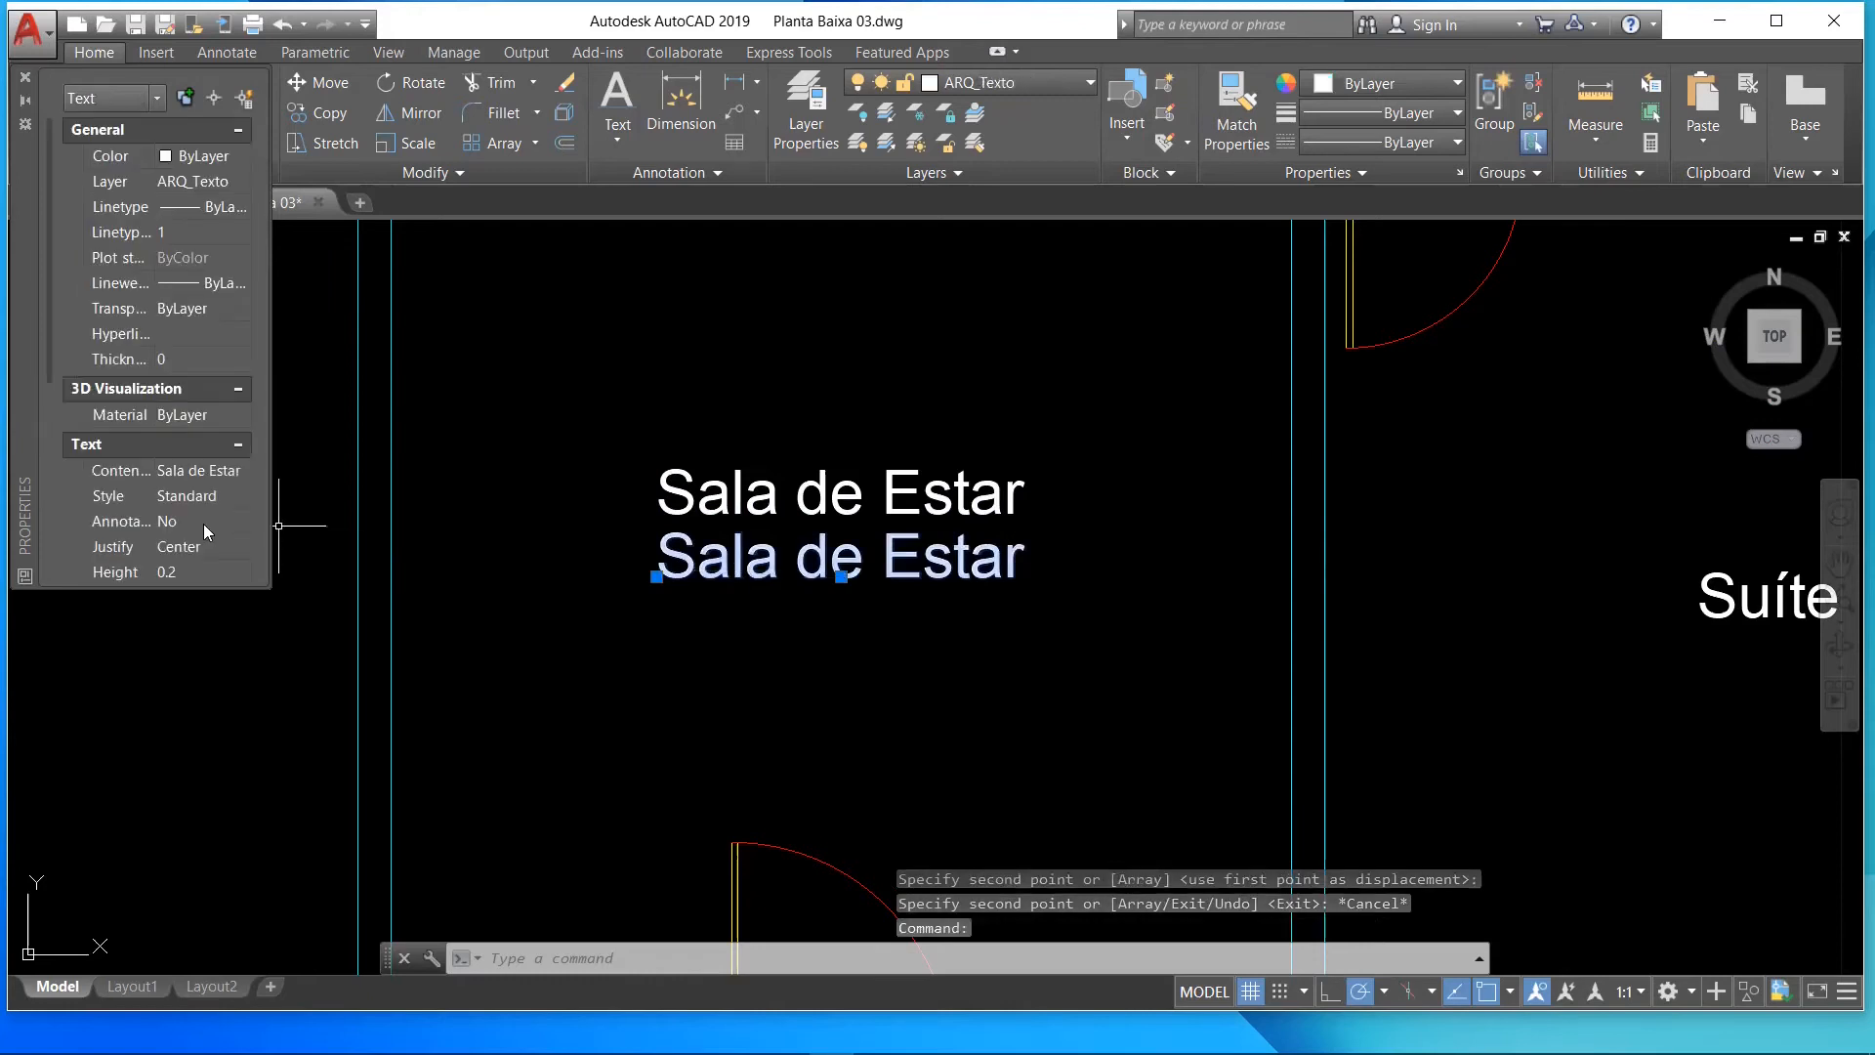
pyautogui.click(174, 575)
pyautogui.write('0.')
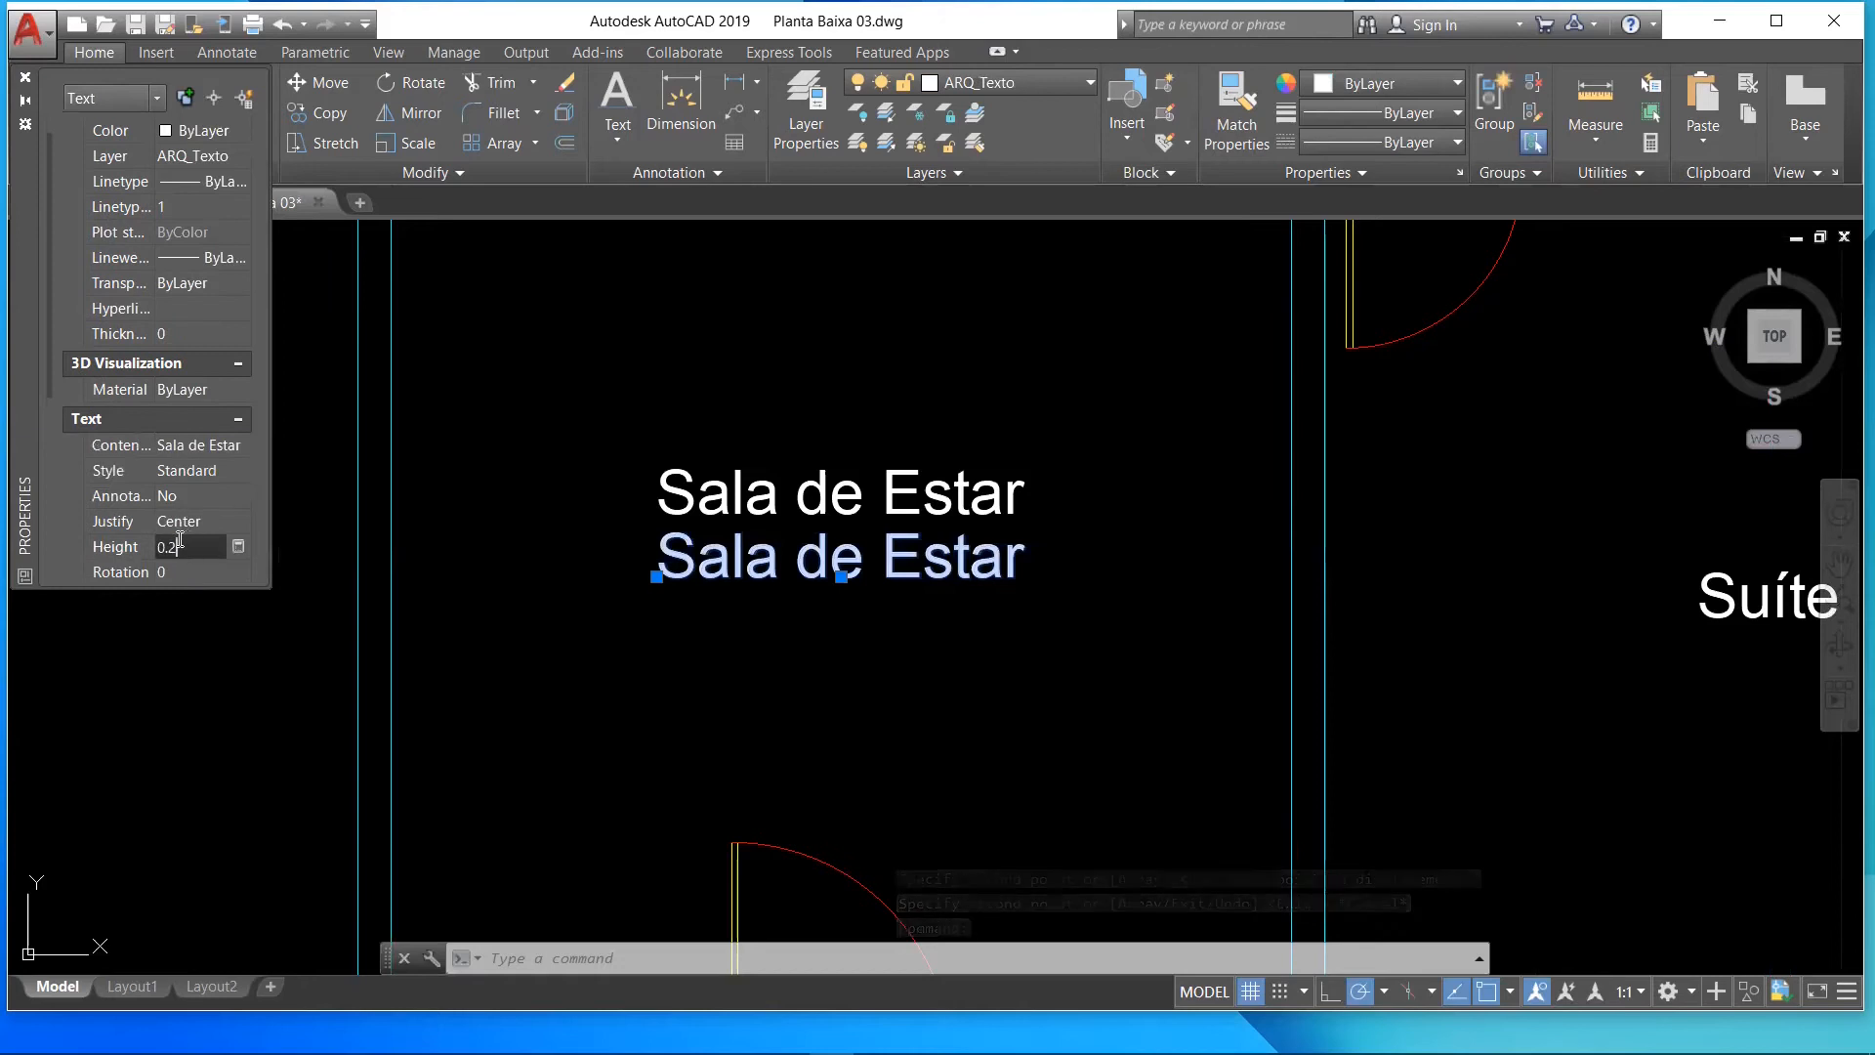
pyautogui.write('1')
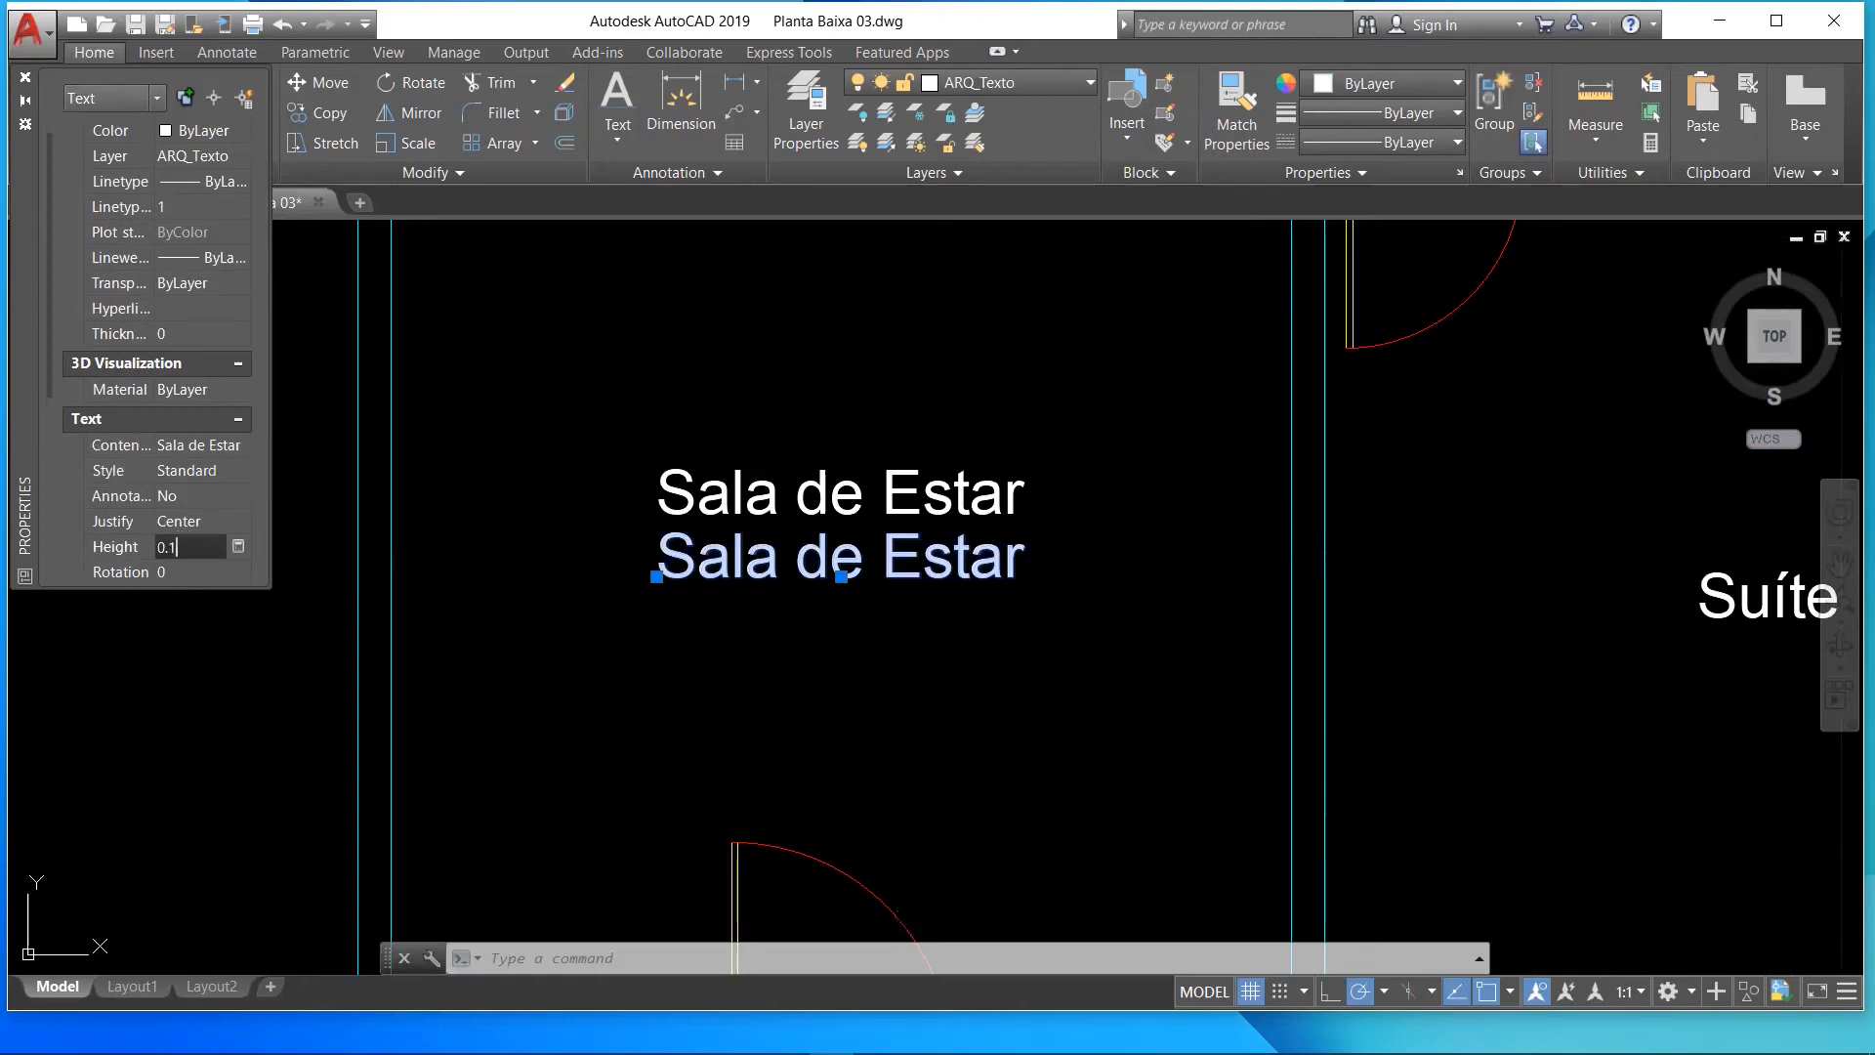
pyautogui.press('Tab')
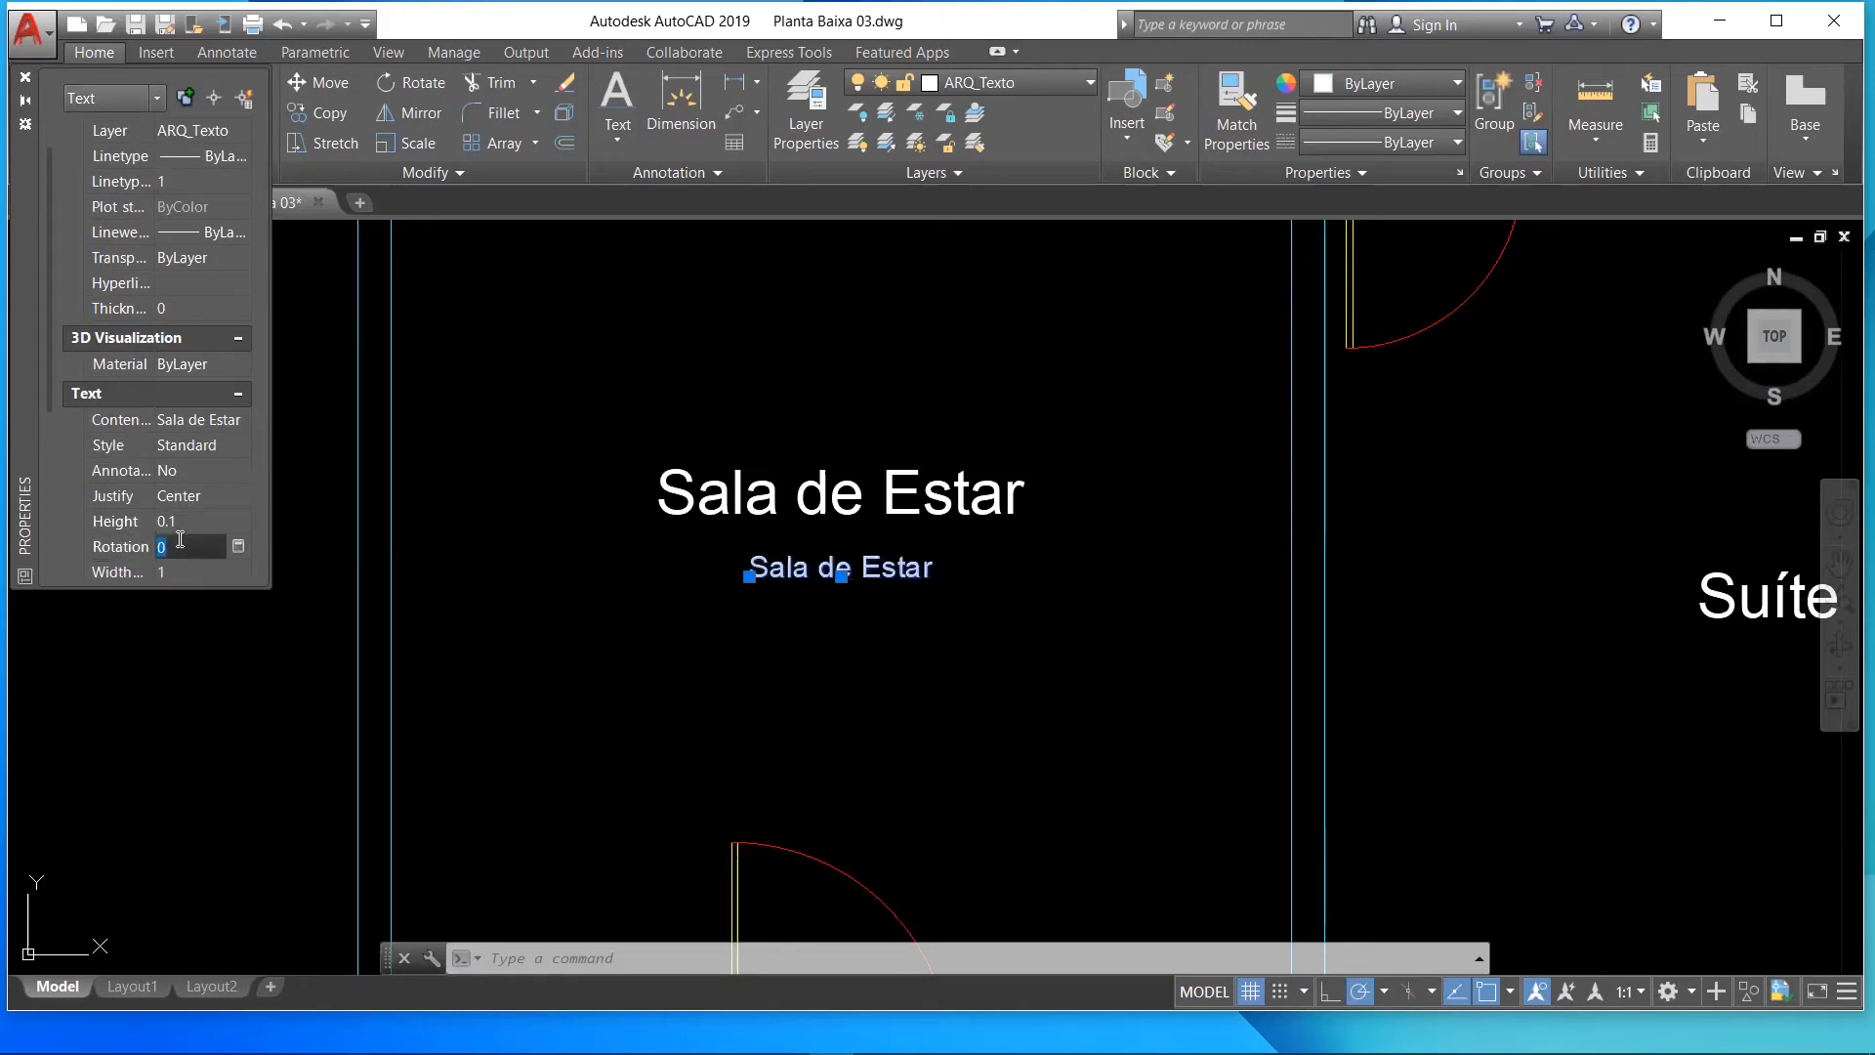
pyautogui.press('Escape')
# - Change the small copied label's text to "Área = 20,5 m2"
pyautogui.click(804, 569)
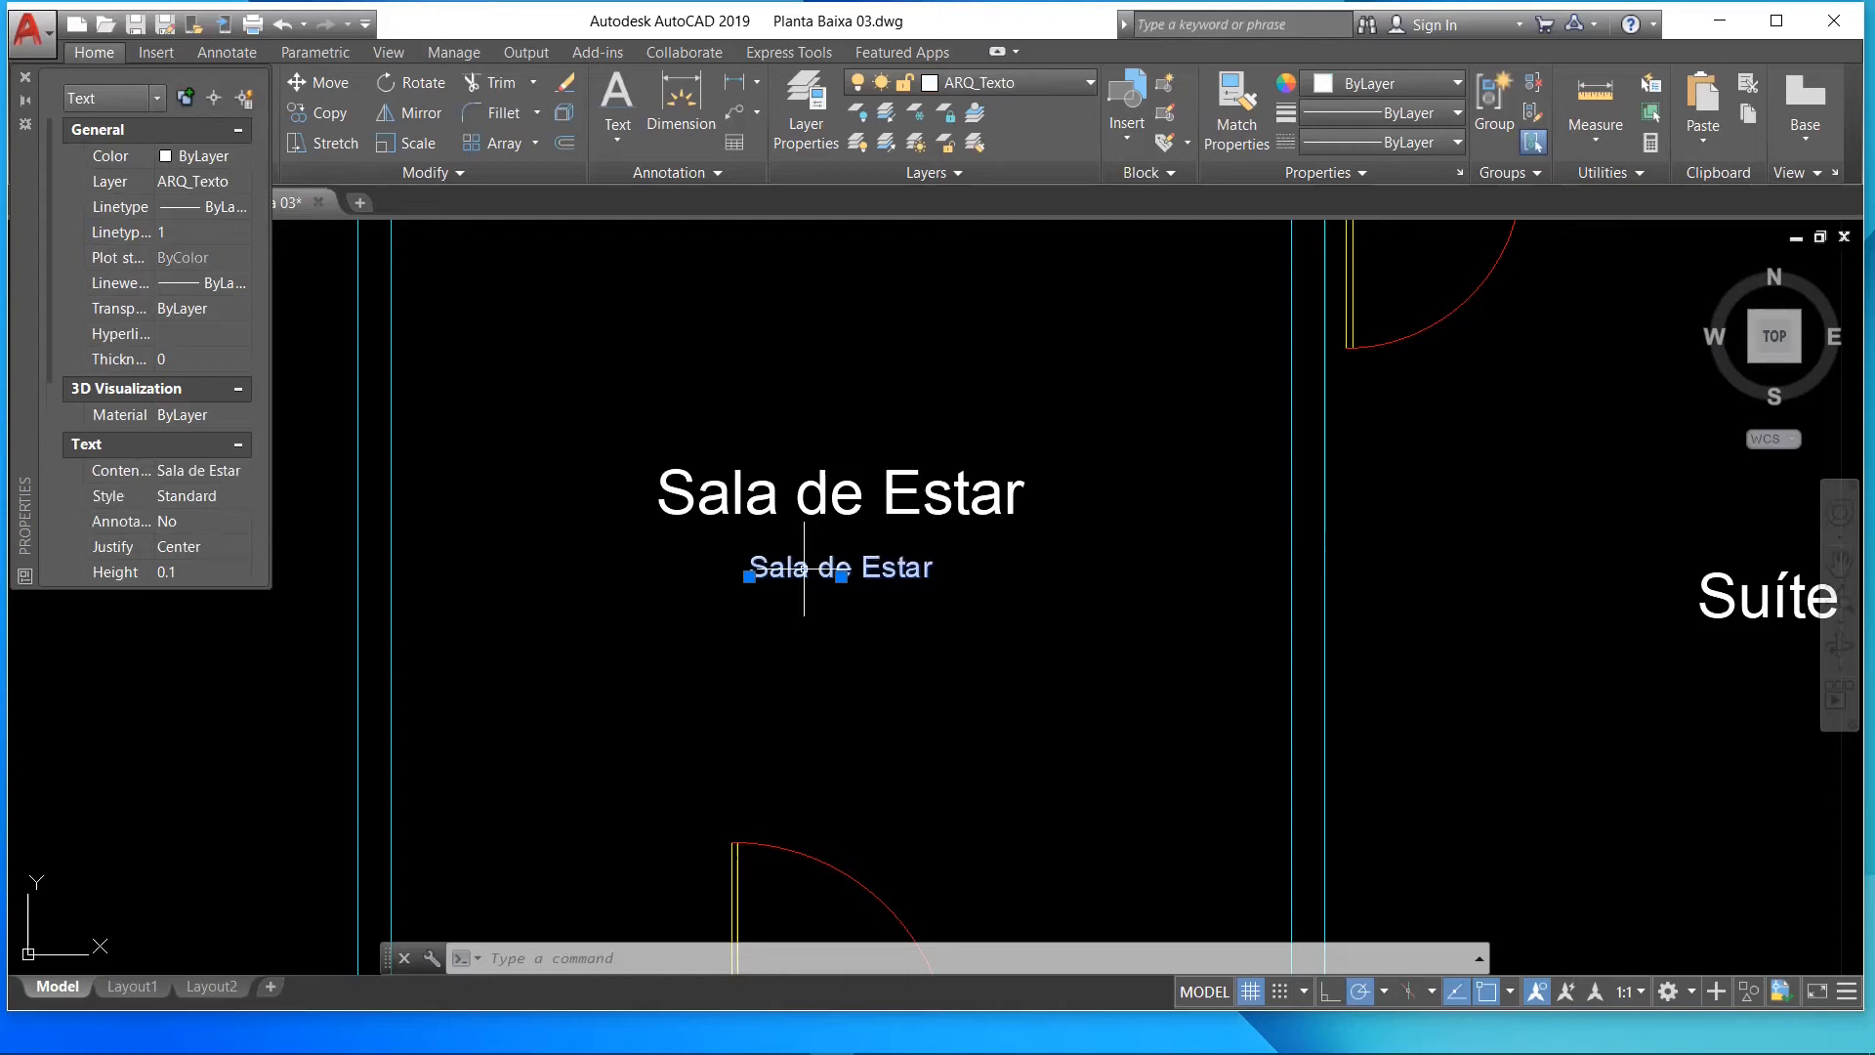
pyautogui.doubleClick(803, 568)
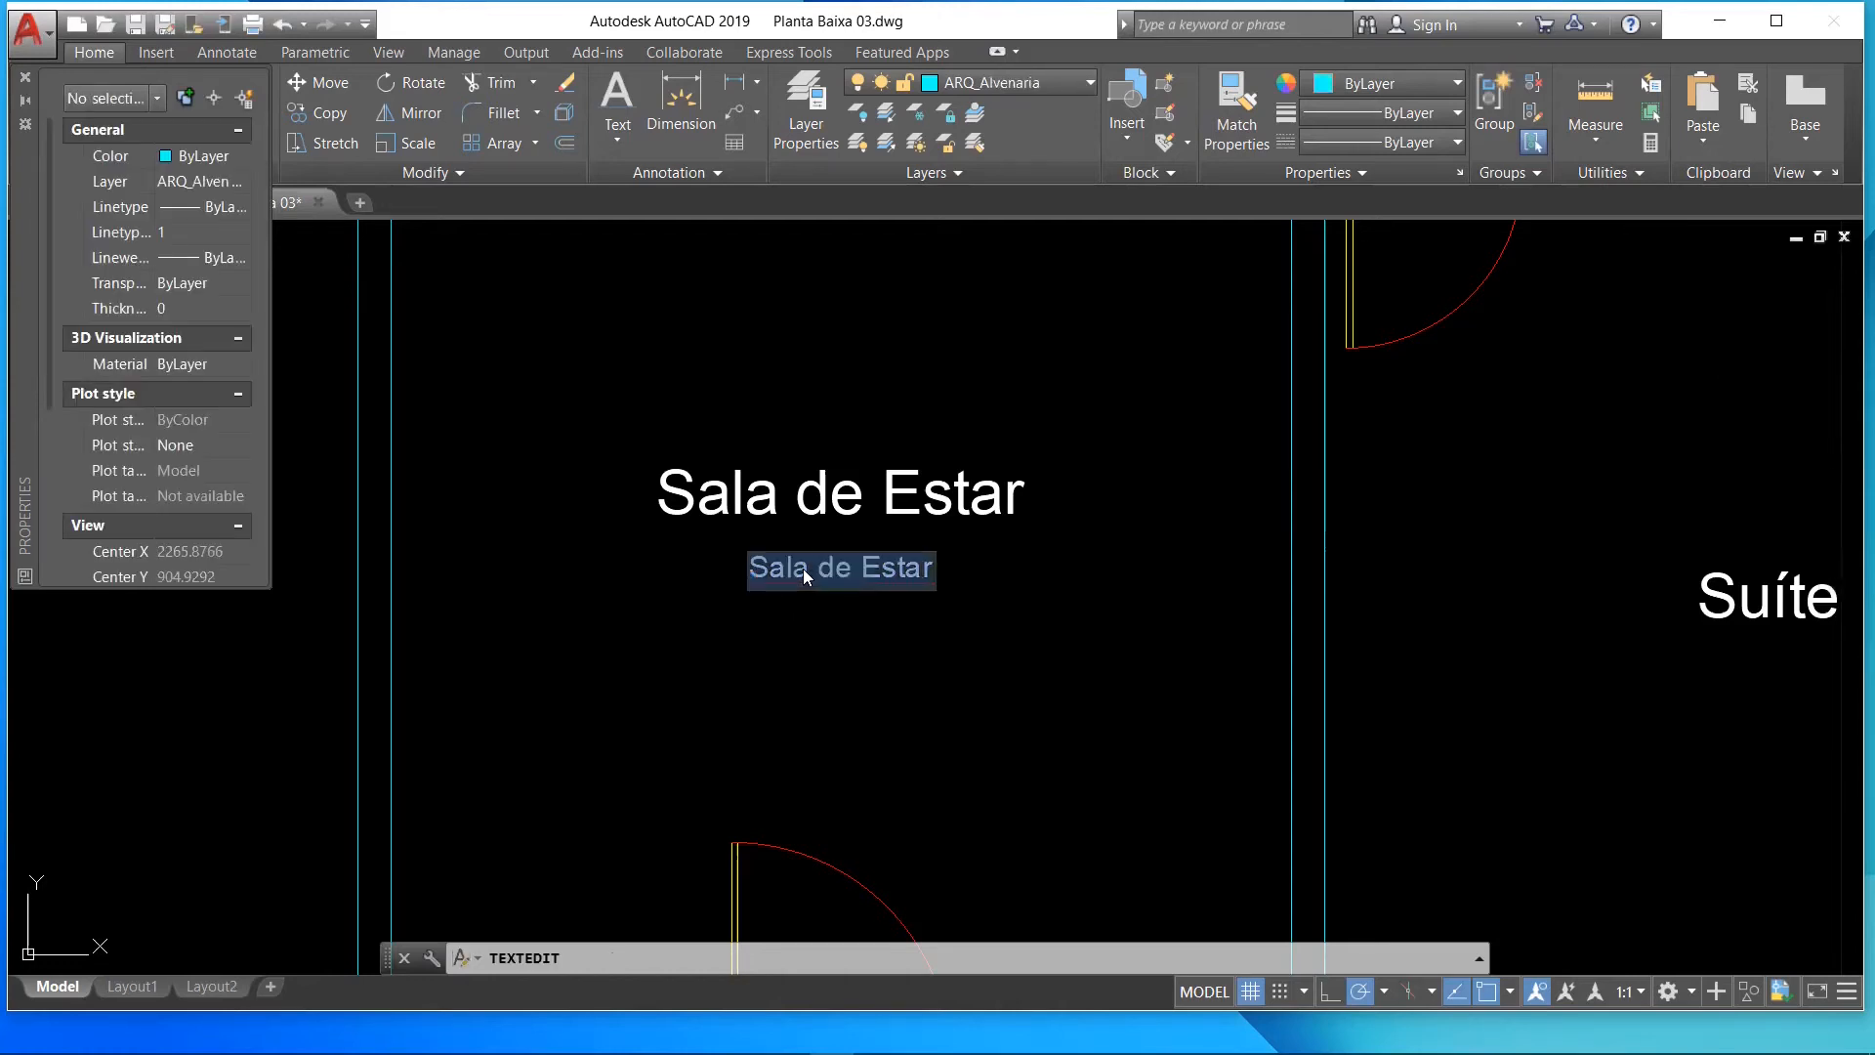
pyautogui.write('Áre')
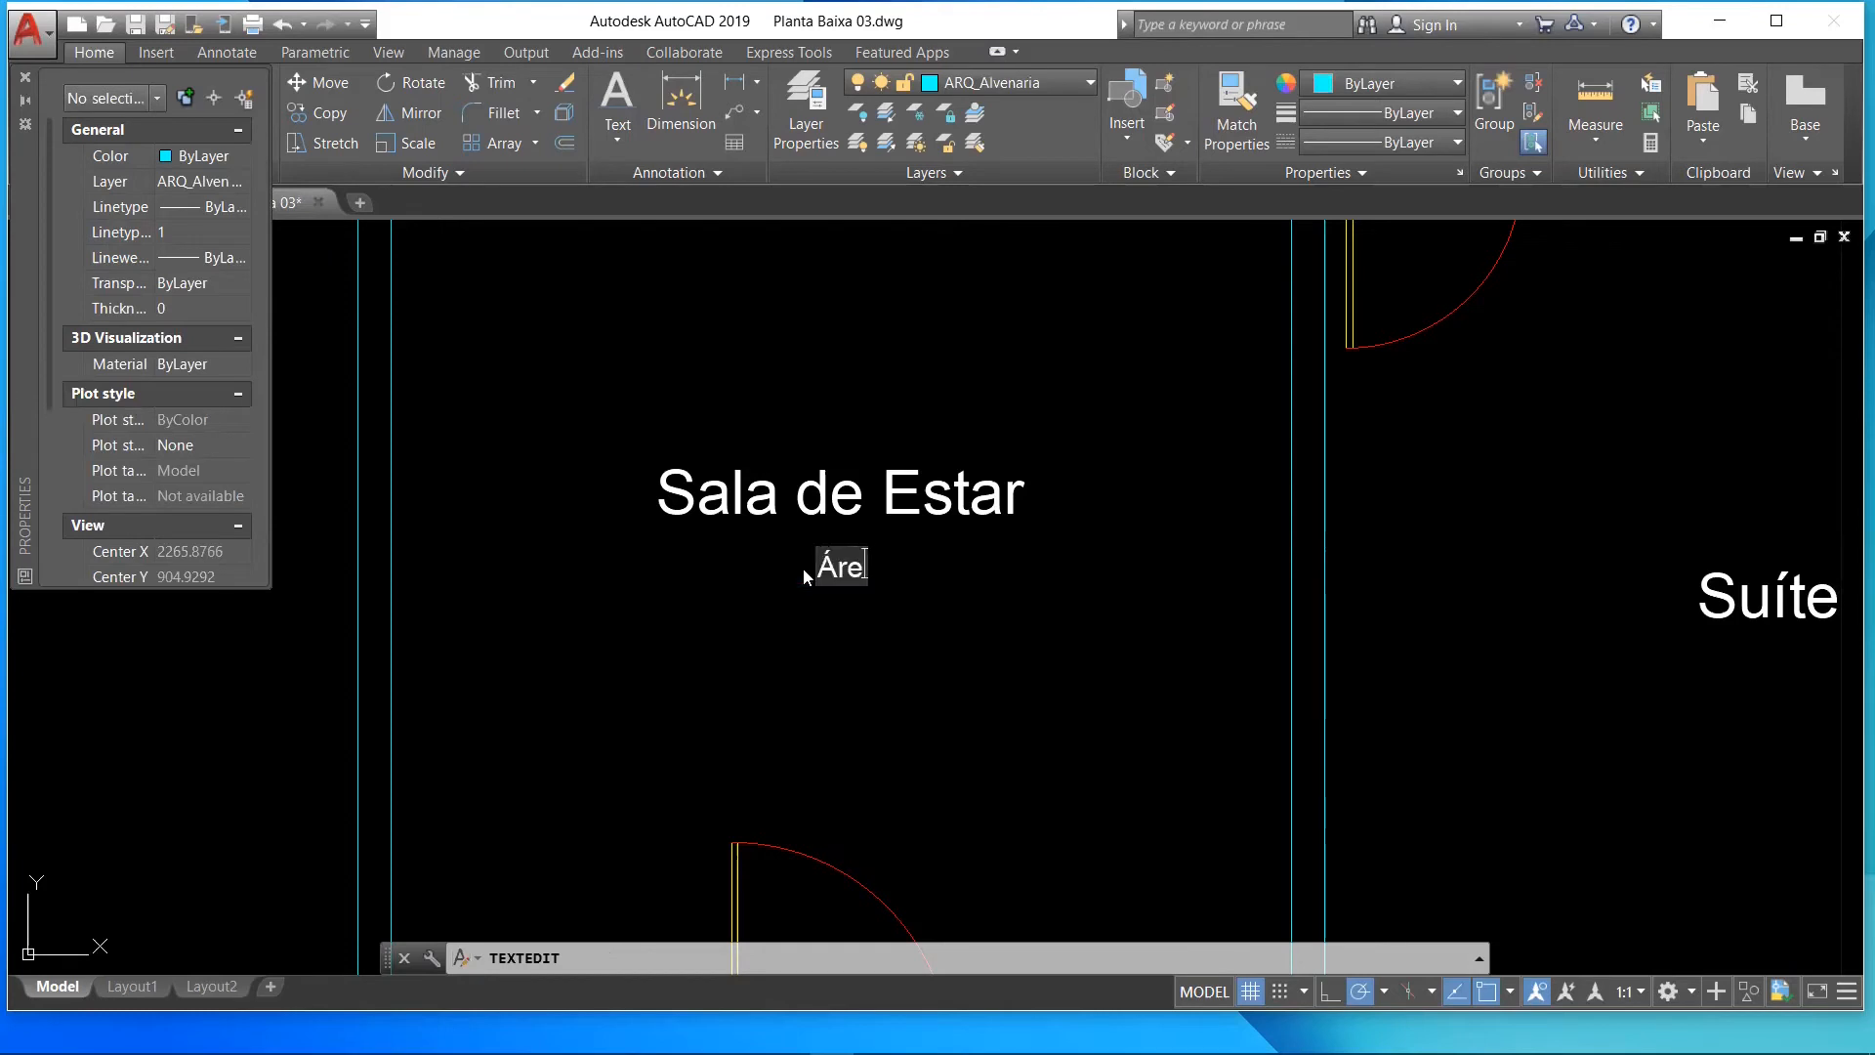
pyautogui.write('a =')
pyautogui.write('20')
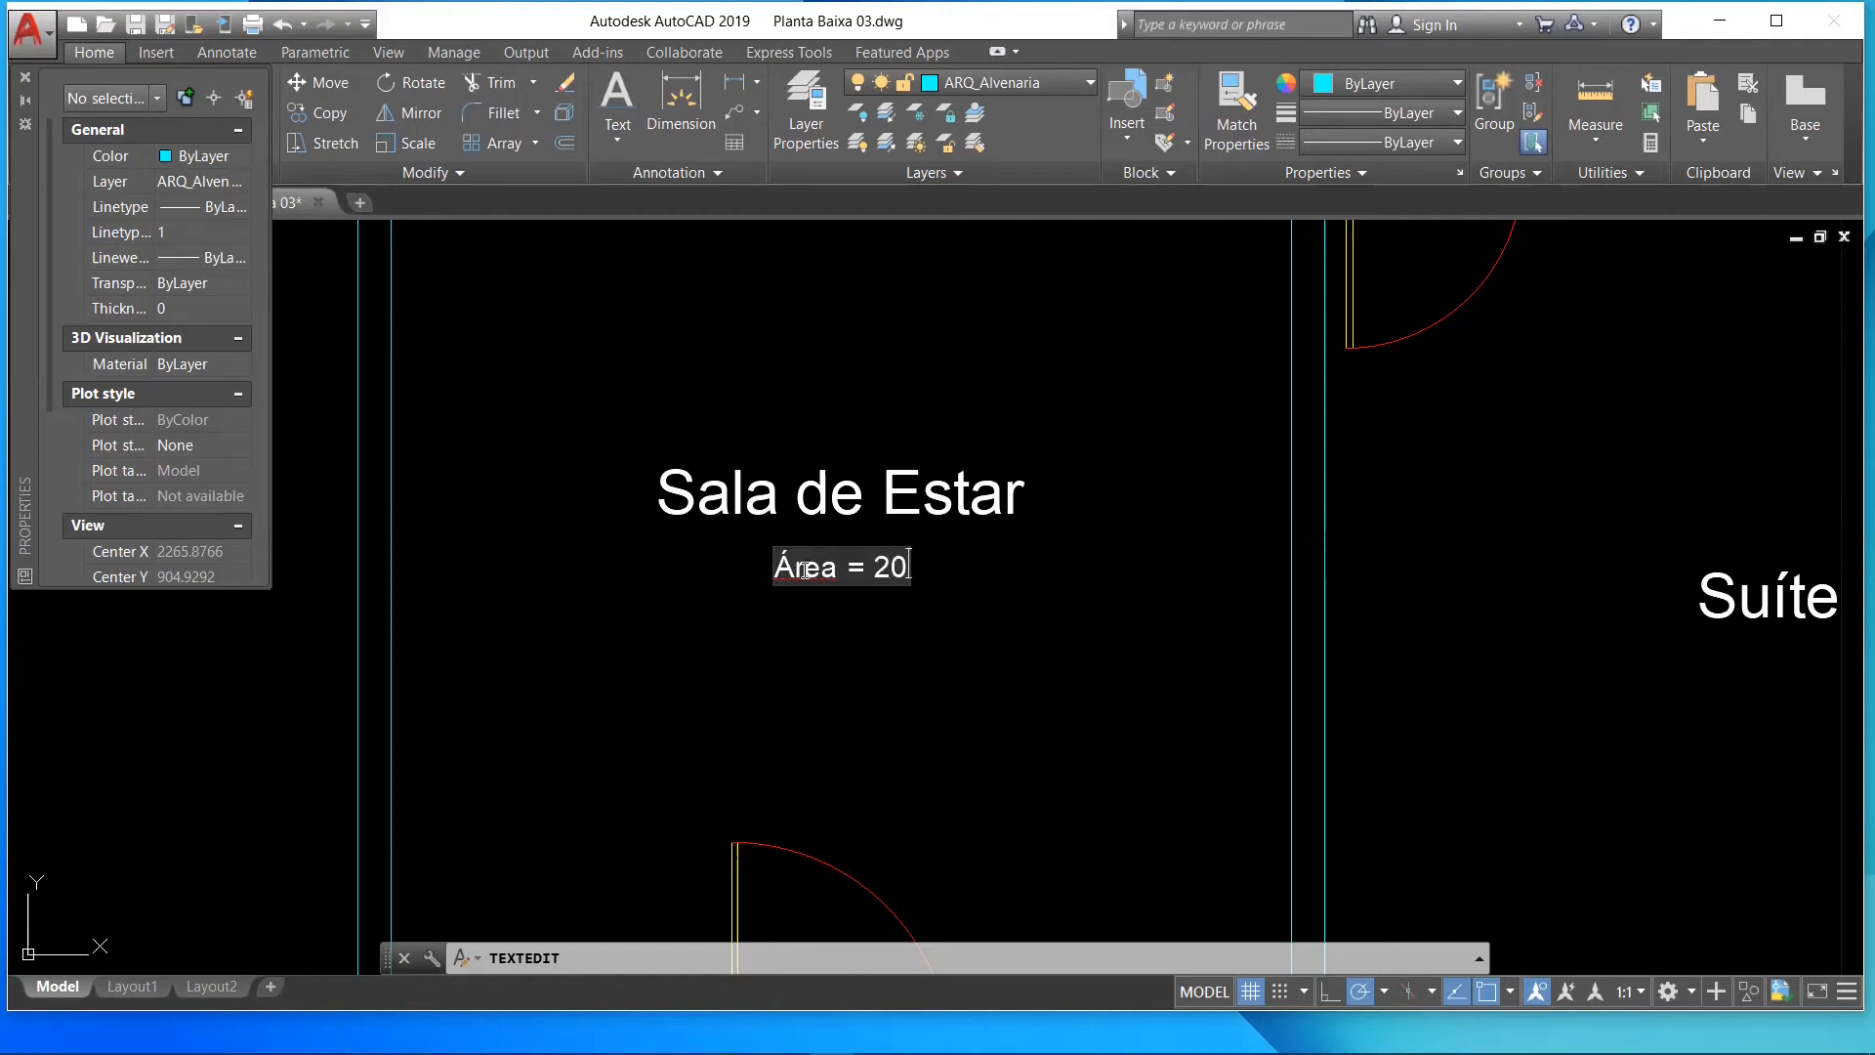
pyautogui.write(',5 m2')
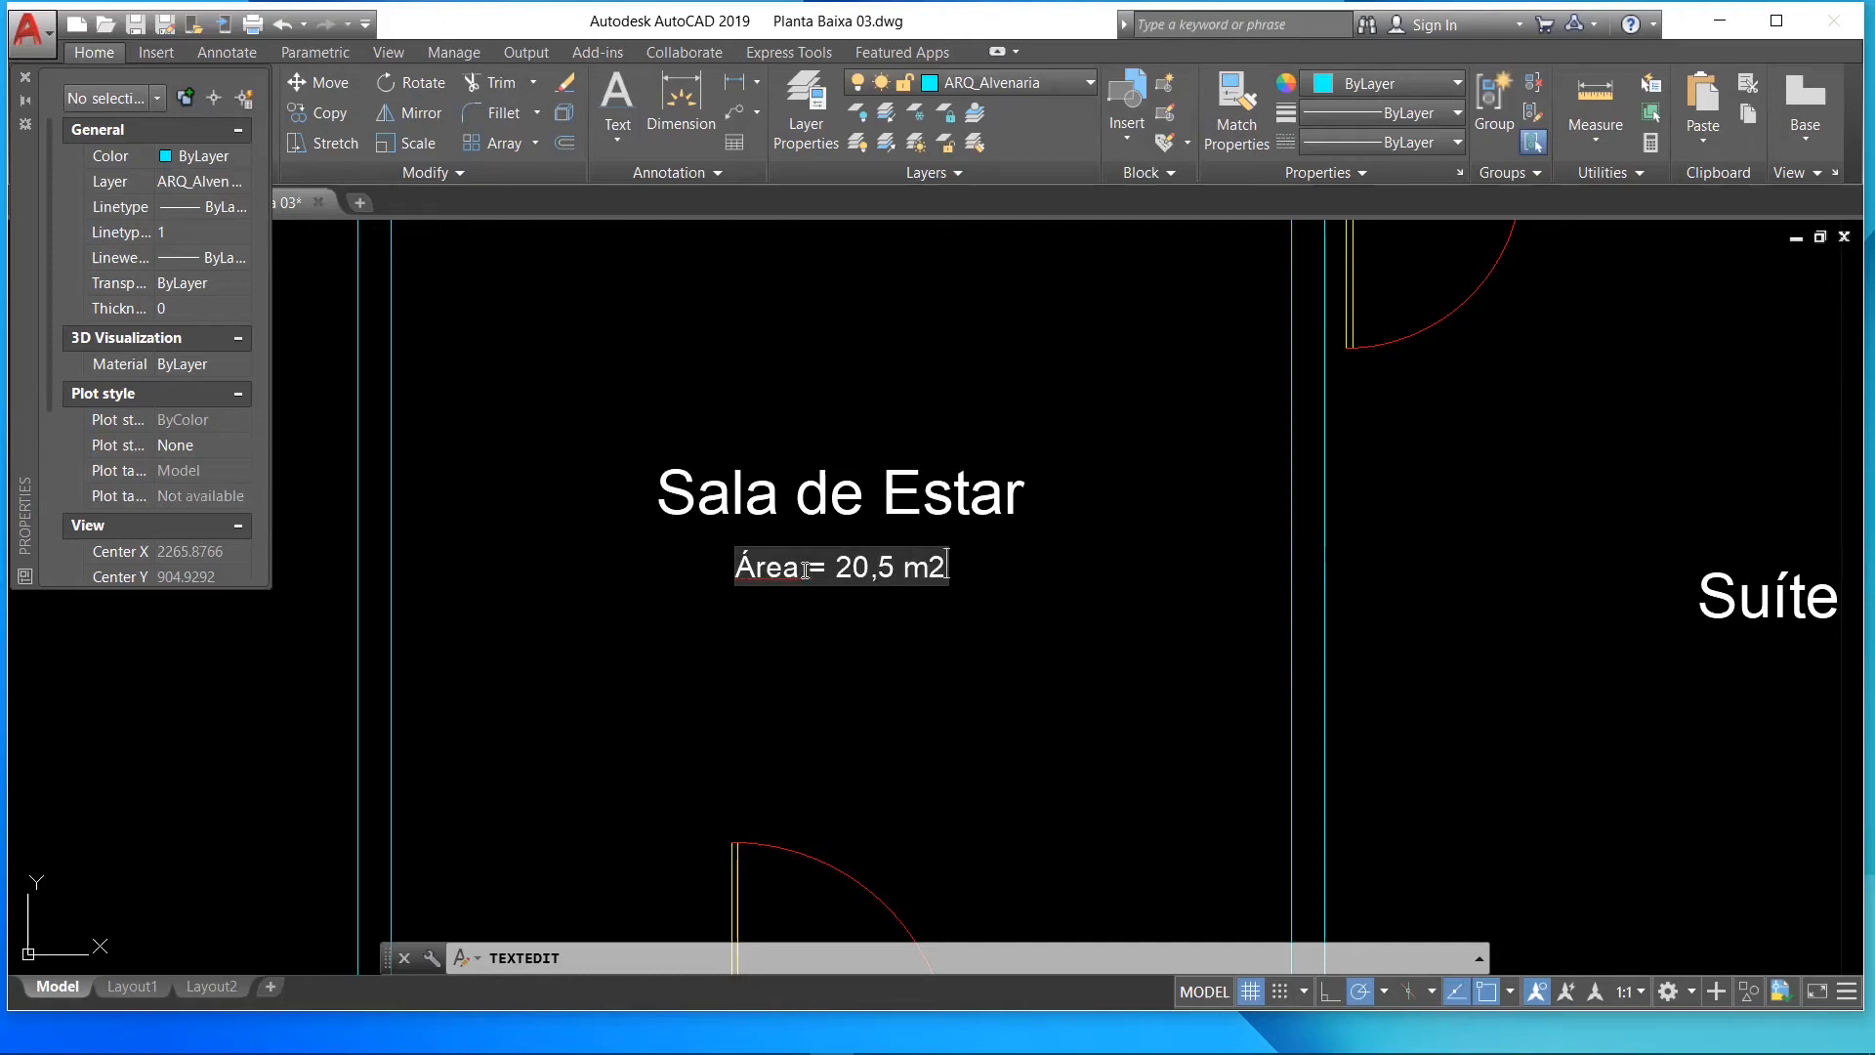
pyautogui.press('Return')
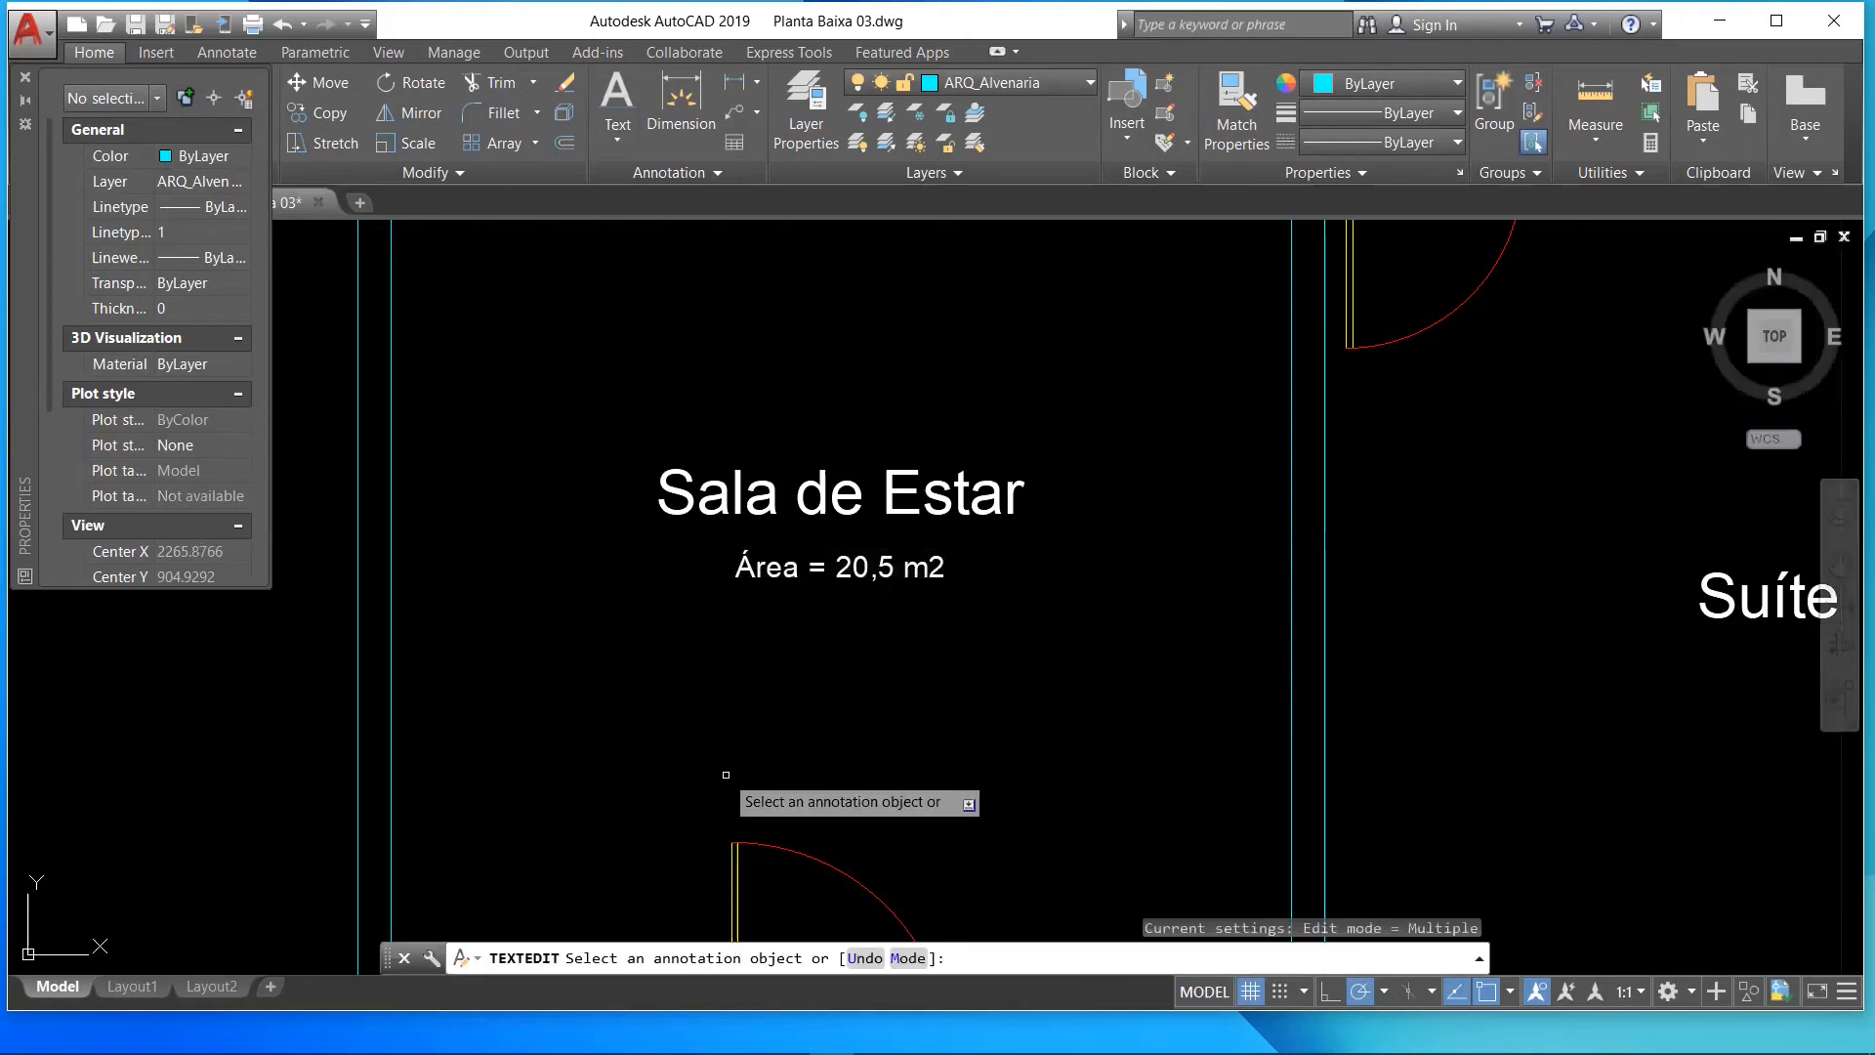
pyautogui.press('Escape')
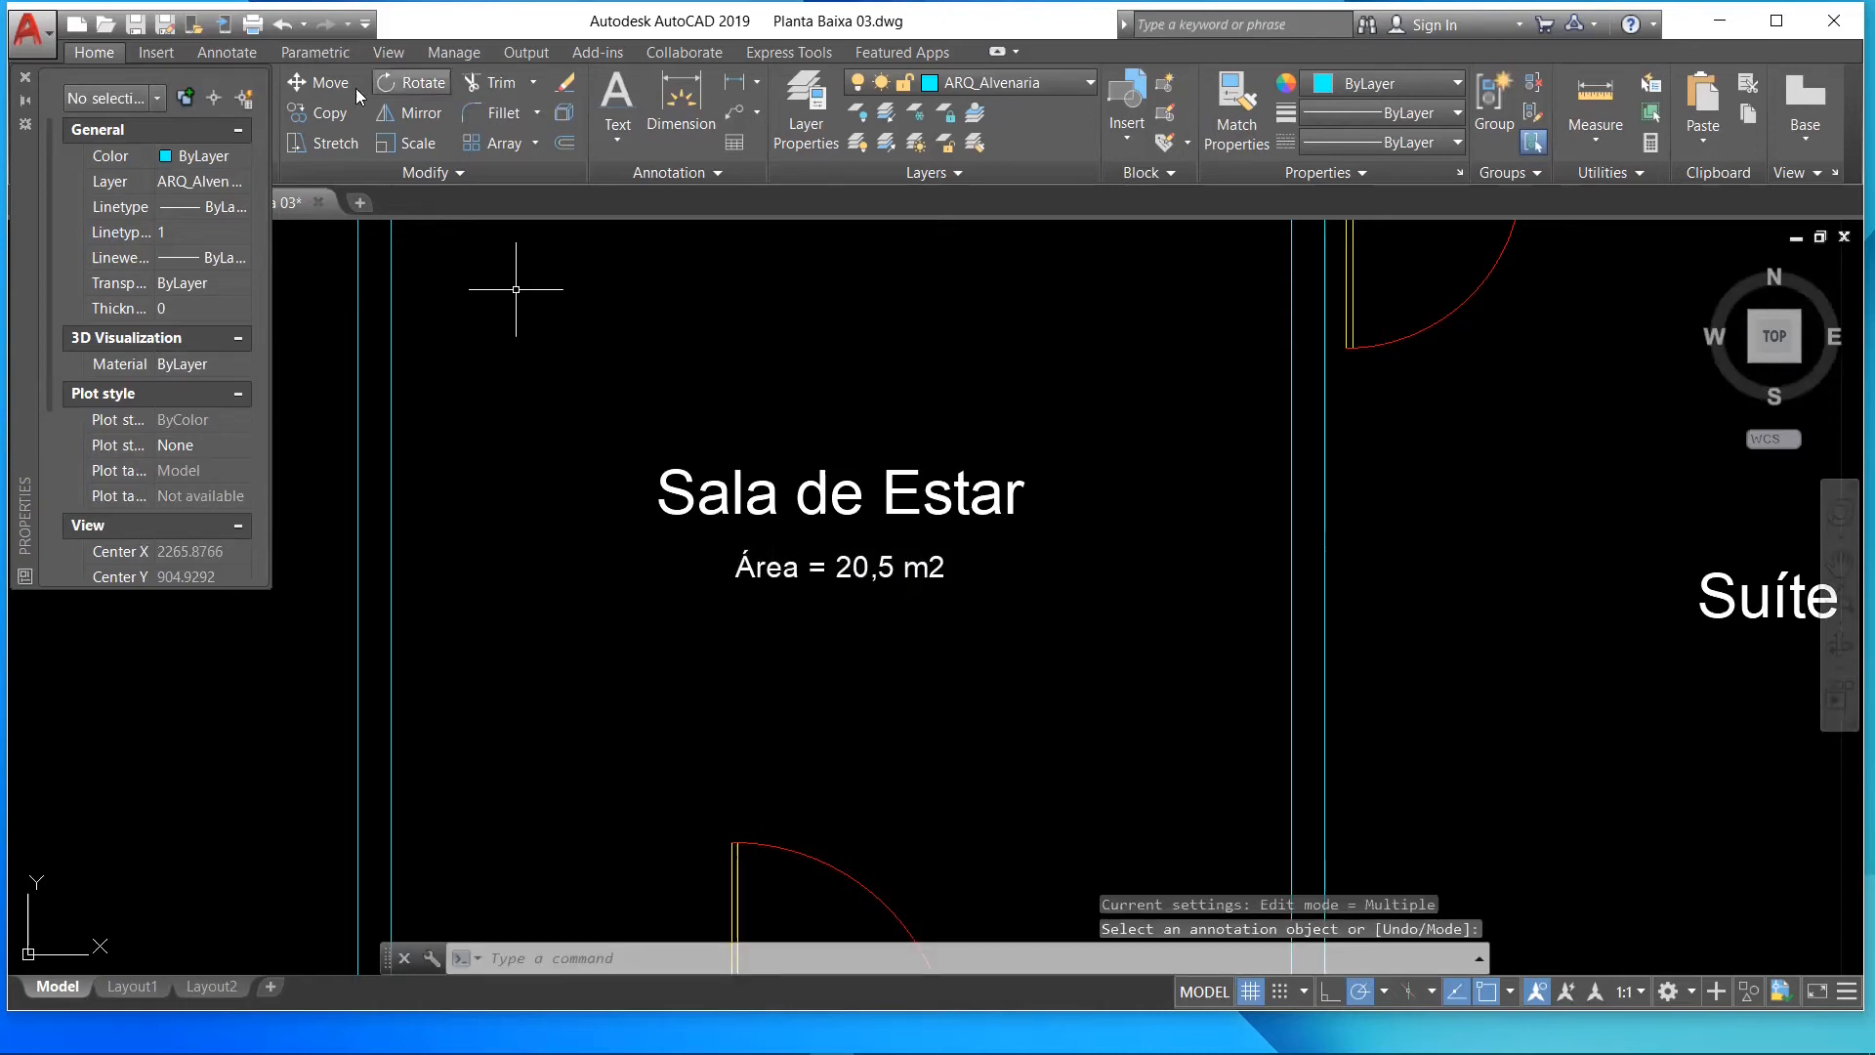
# - Copy the "Área = 20,5 m2" text straight down to form another line beneath it
pyautogui.click(326, 115)
pyautogui.click(769, 574)
pyautogui.press('Return')
pyautogui.click(770, 574)
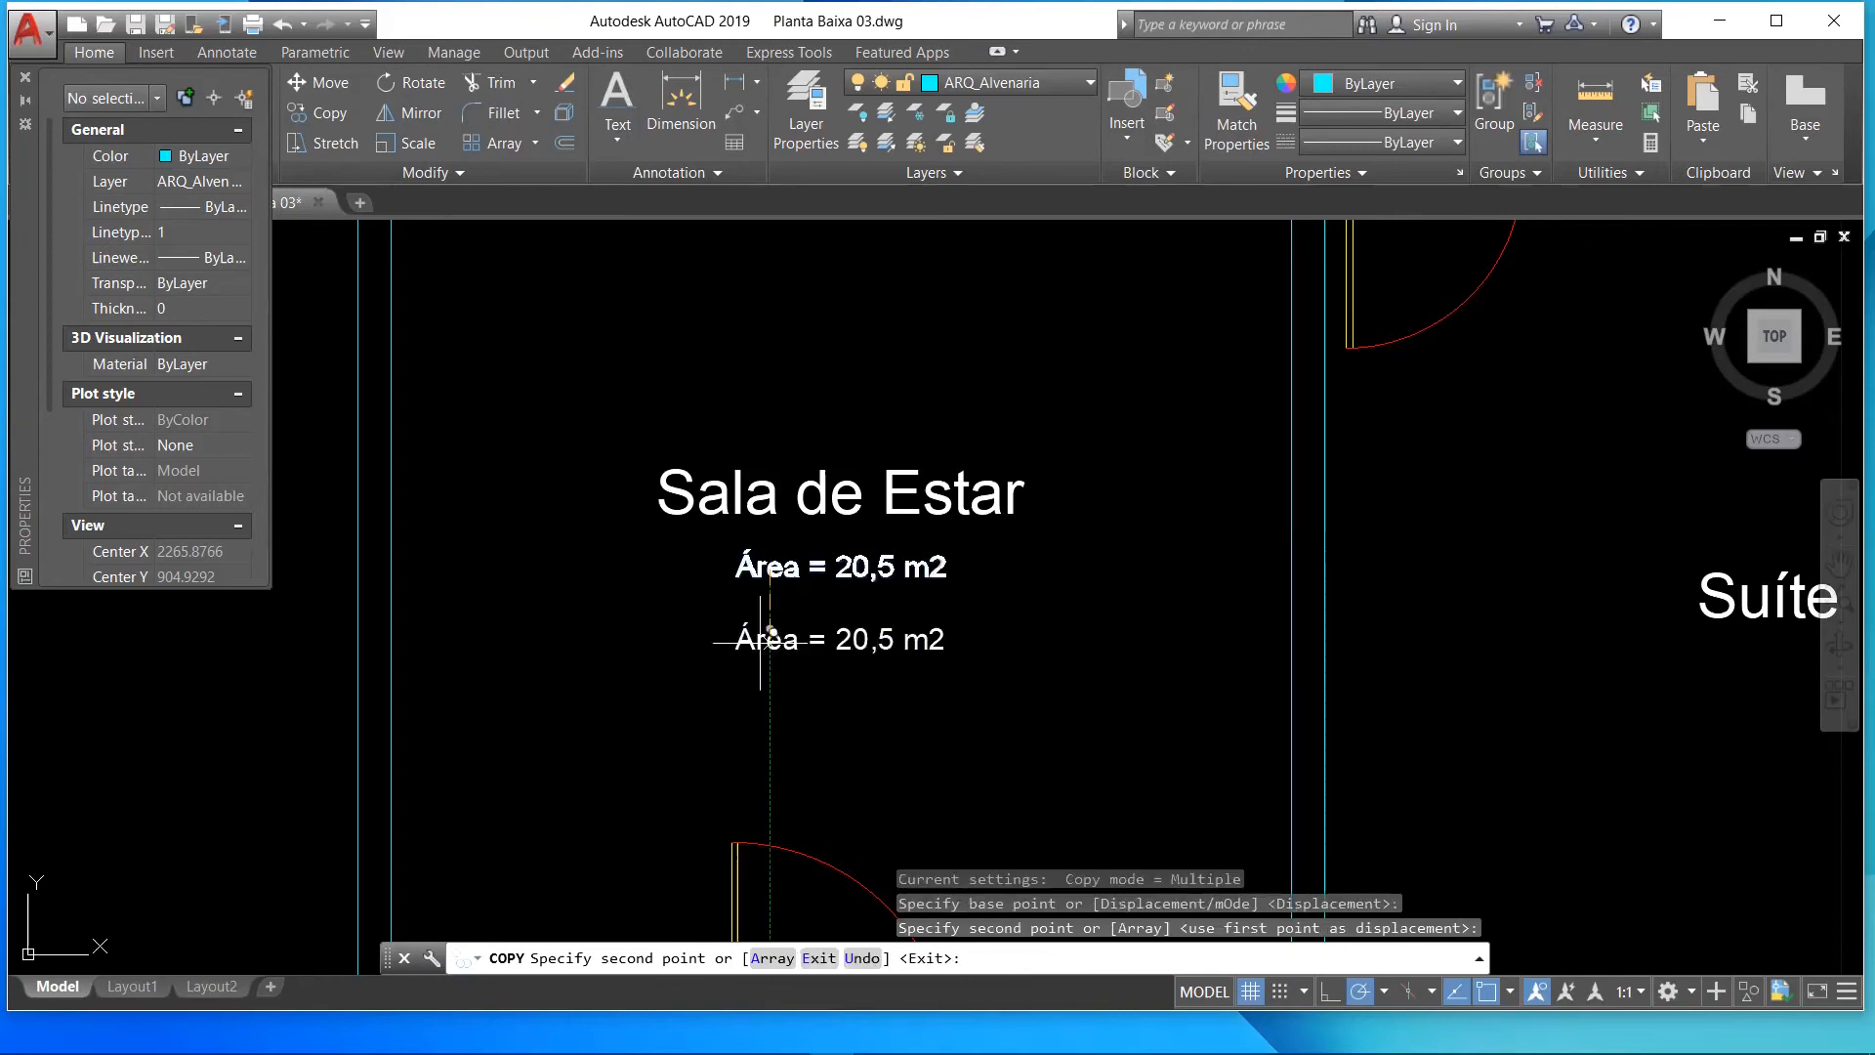
pyautogui.click(769, 635)
pyautogui.press('Escape')
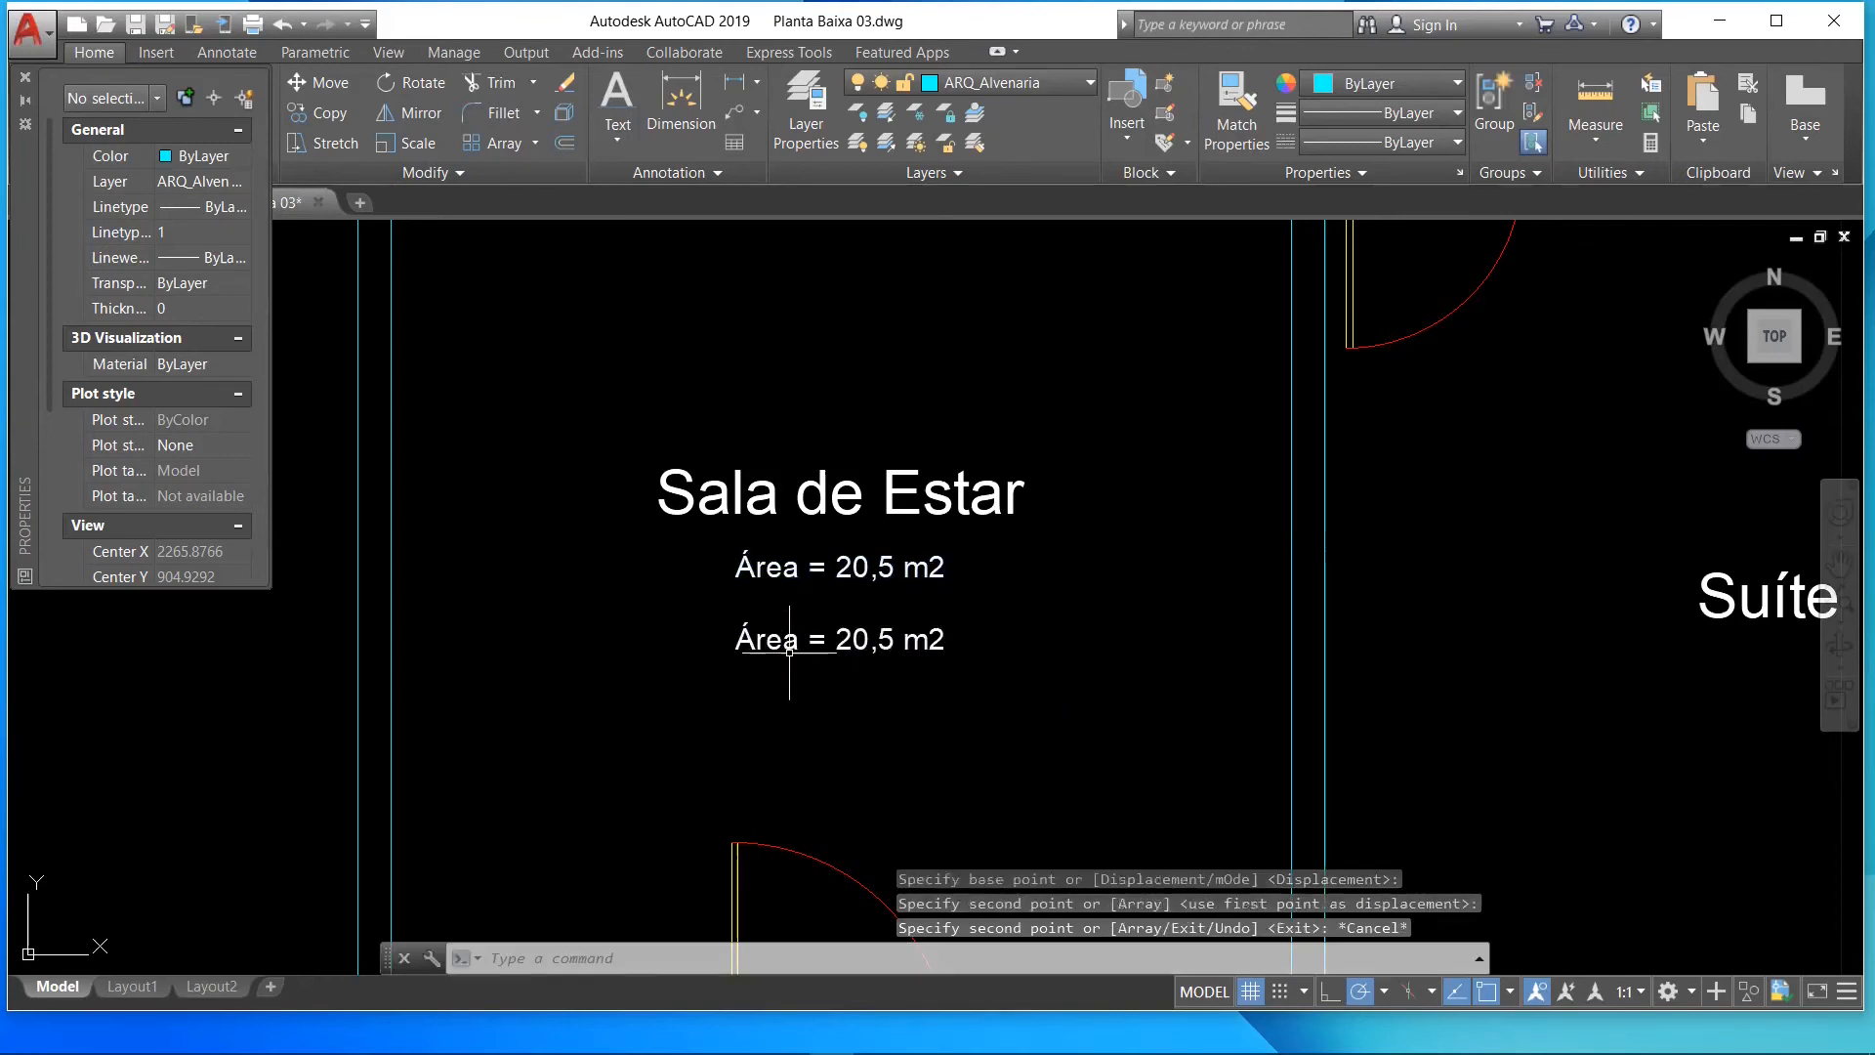
# - Change the lower area text copy to "Perímetro = 18,2m" and select it
pyautogui.click(744, 640)
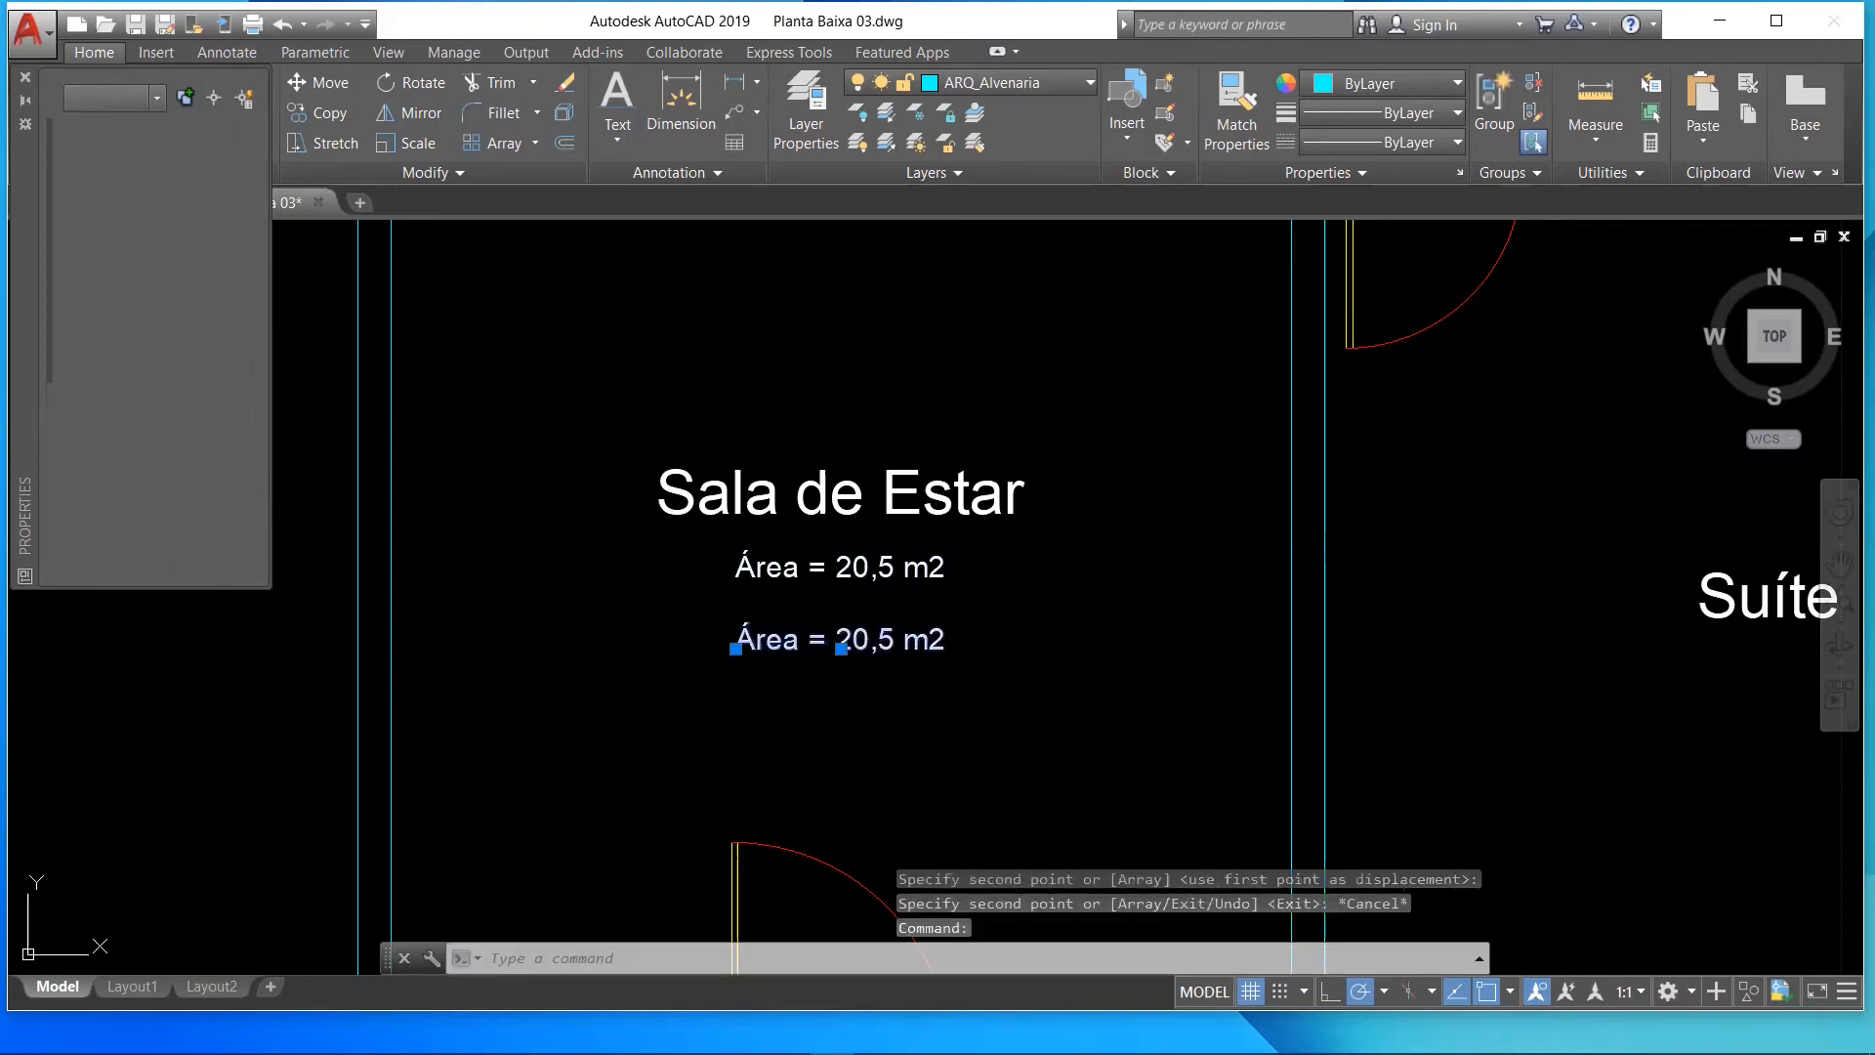
pyautogui.doubleClick(793, 644)
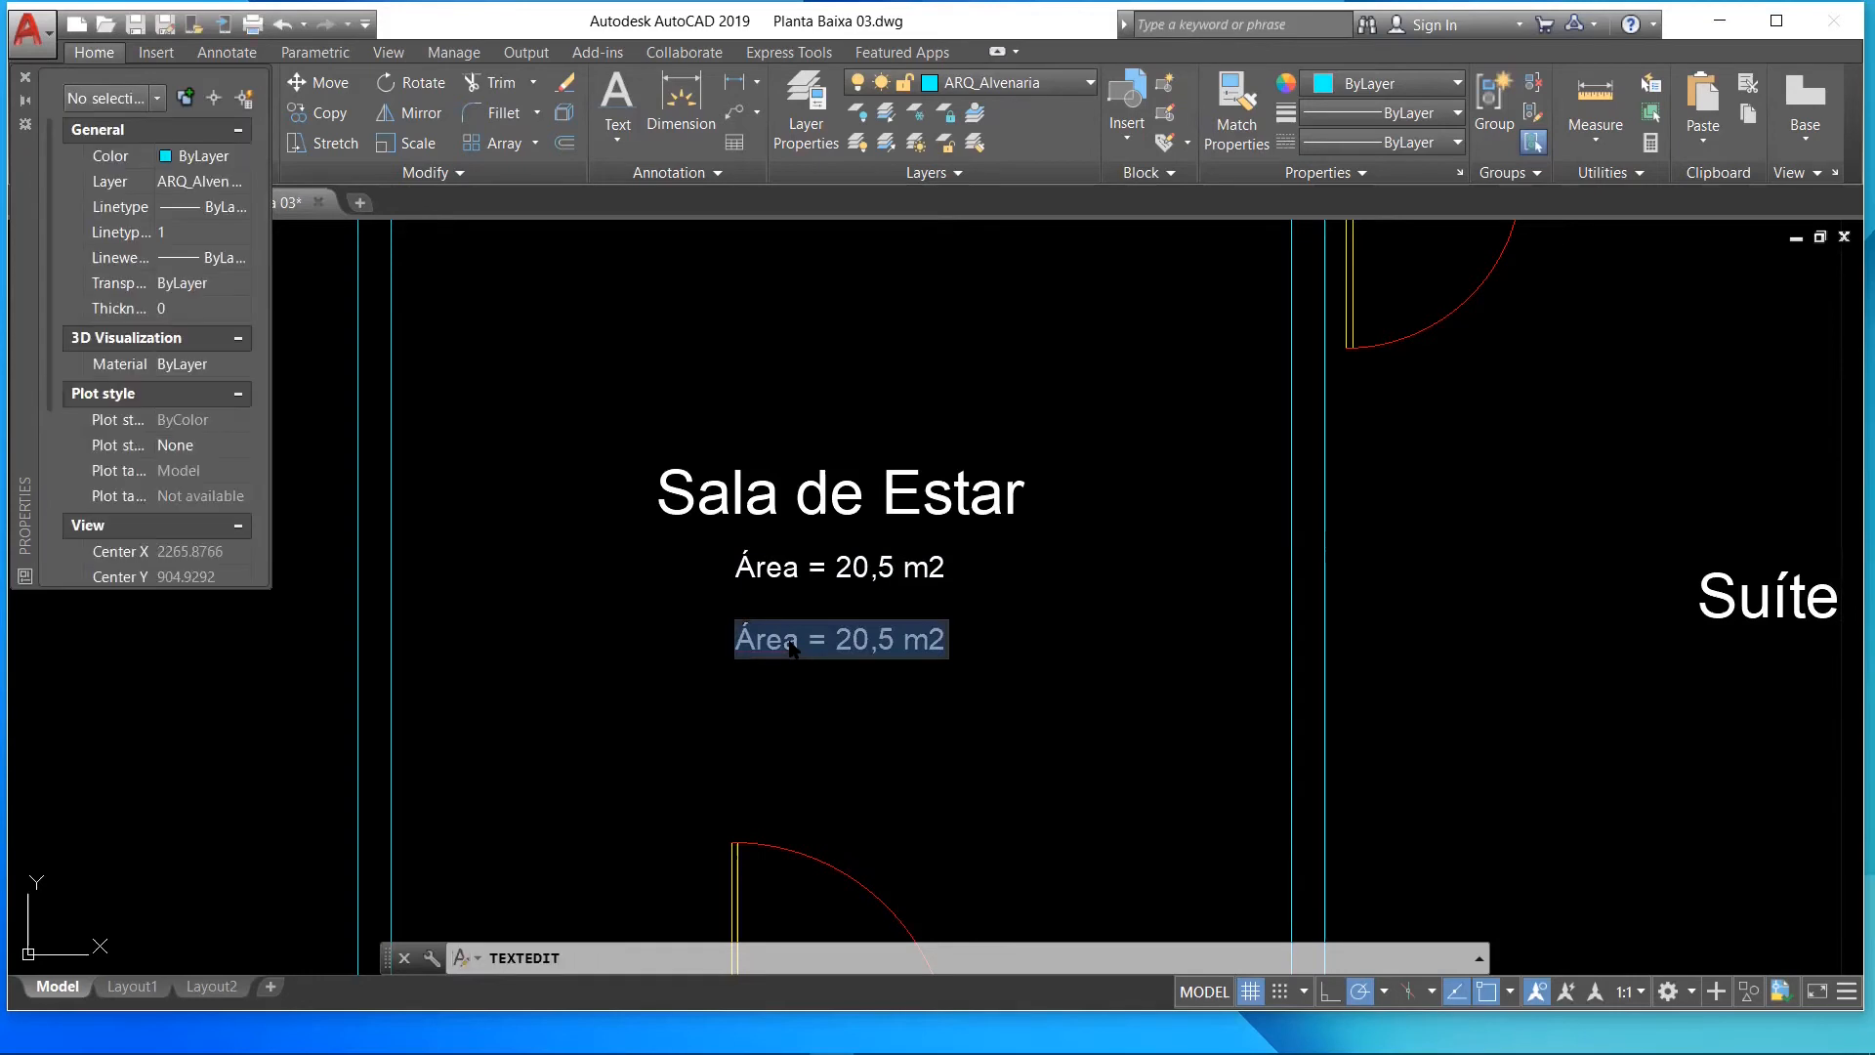
pyautogui.write('Perímetro = 18,2')
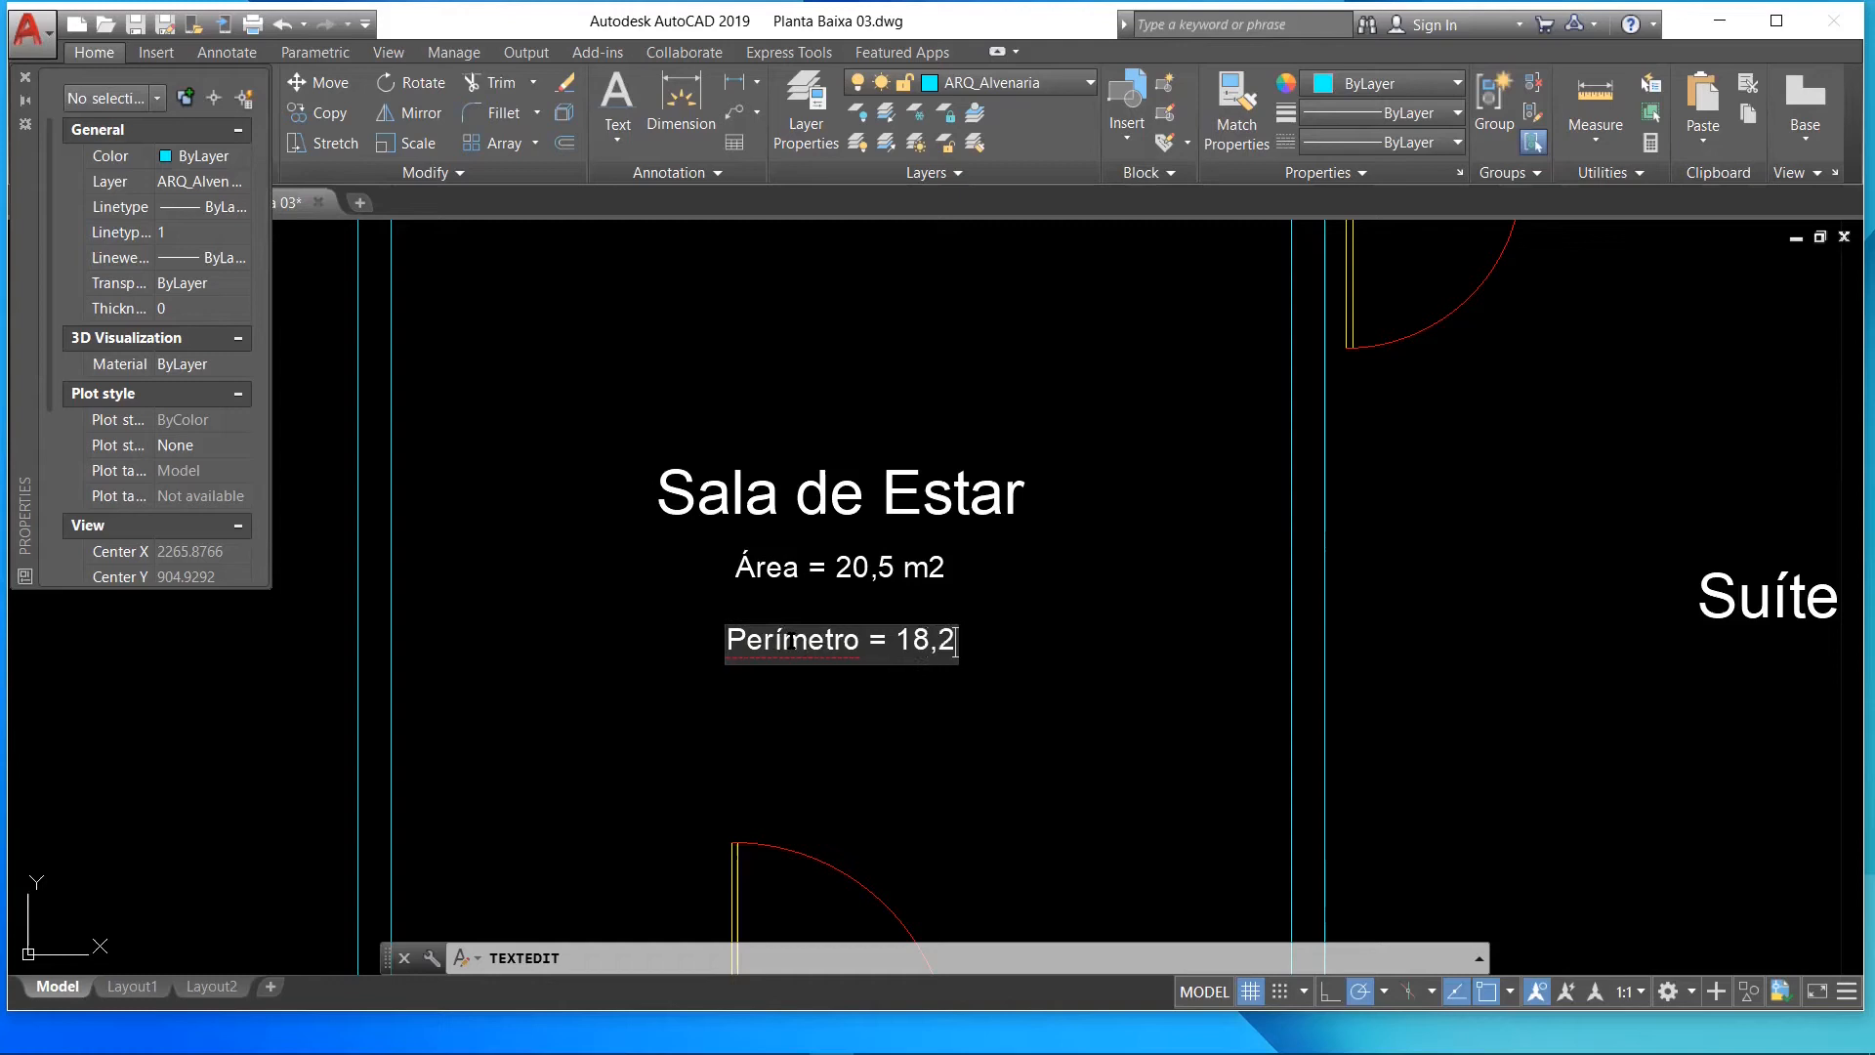
pyautogui.write('m')
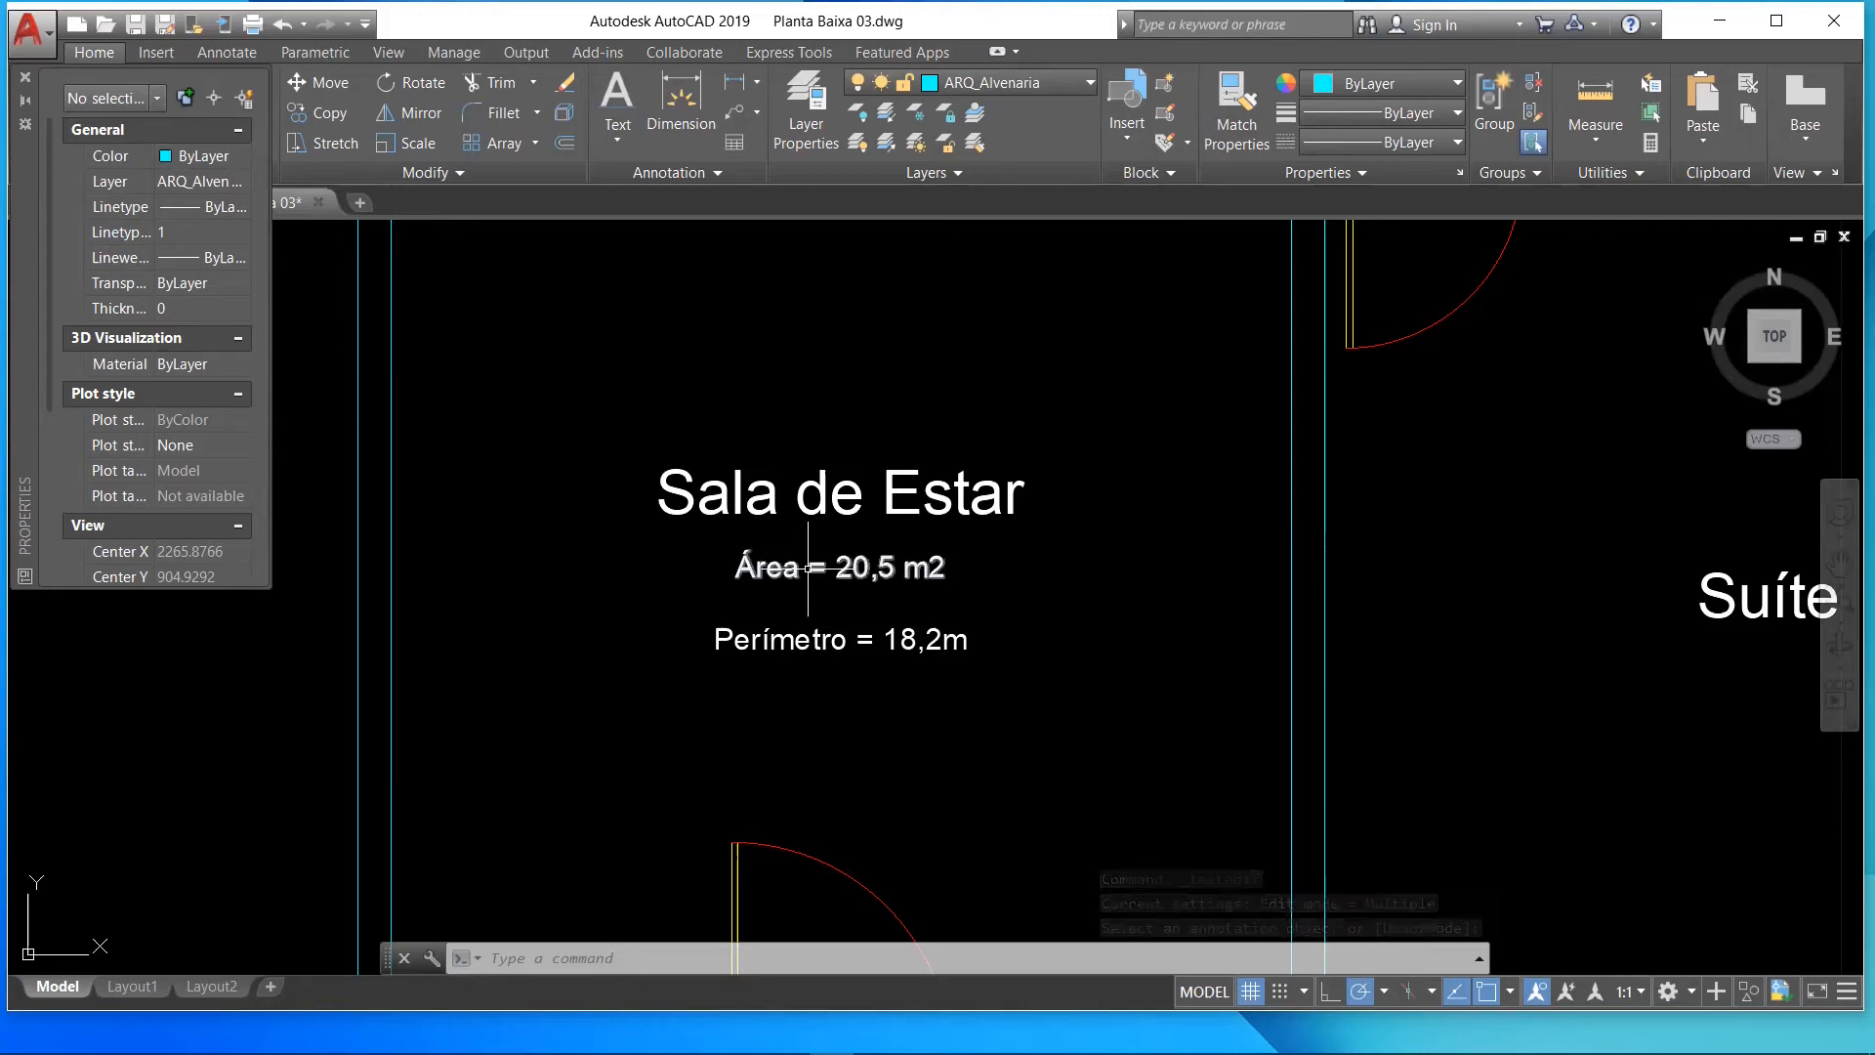
pyautogui.click(794, 640)
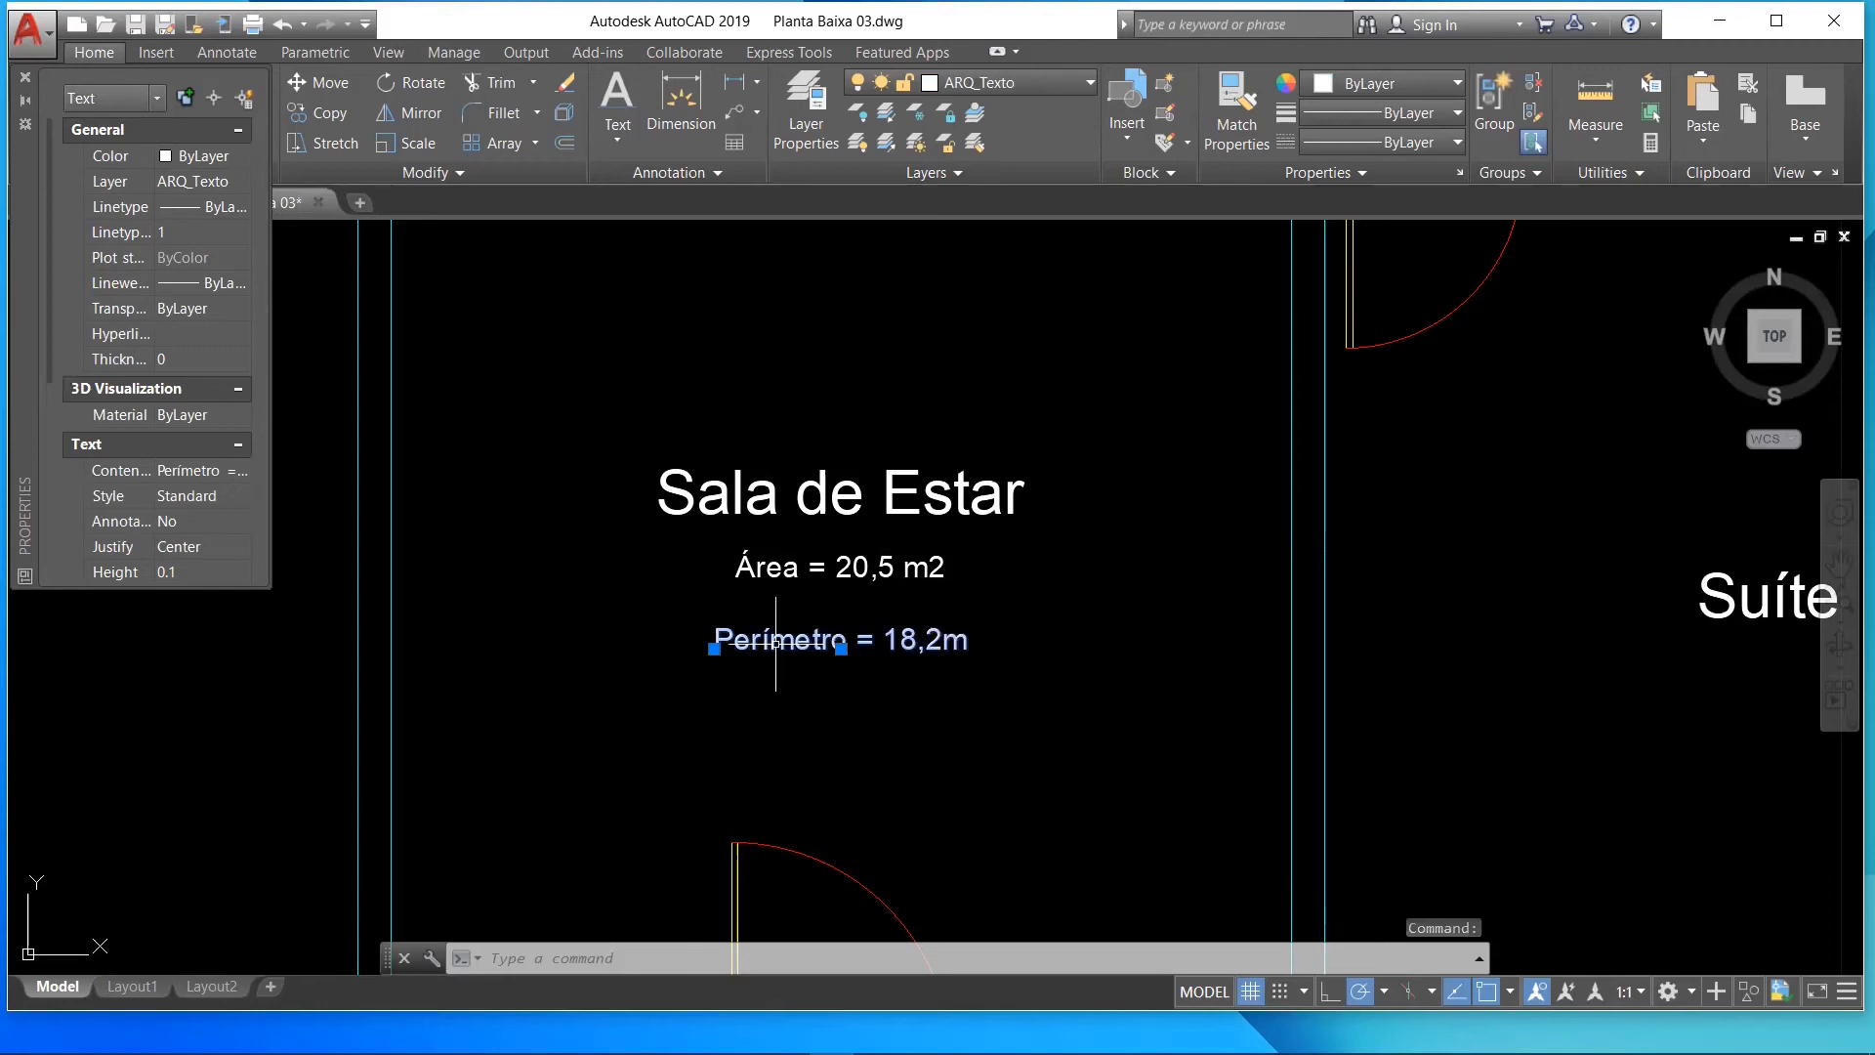
# - Move the "Área = 20,5 m2" and "Perímetro = 18,2m" texts straight up, closer beneath the Sala de Estar label
pyautogui.scroll(-1, 786, 649)
pyautogui.scroll(-3, 757, 742)
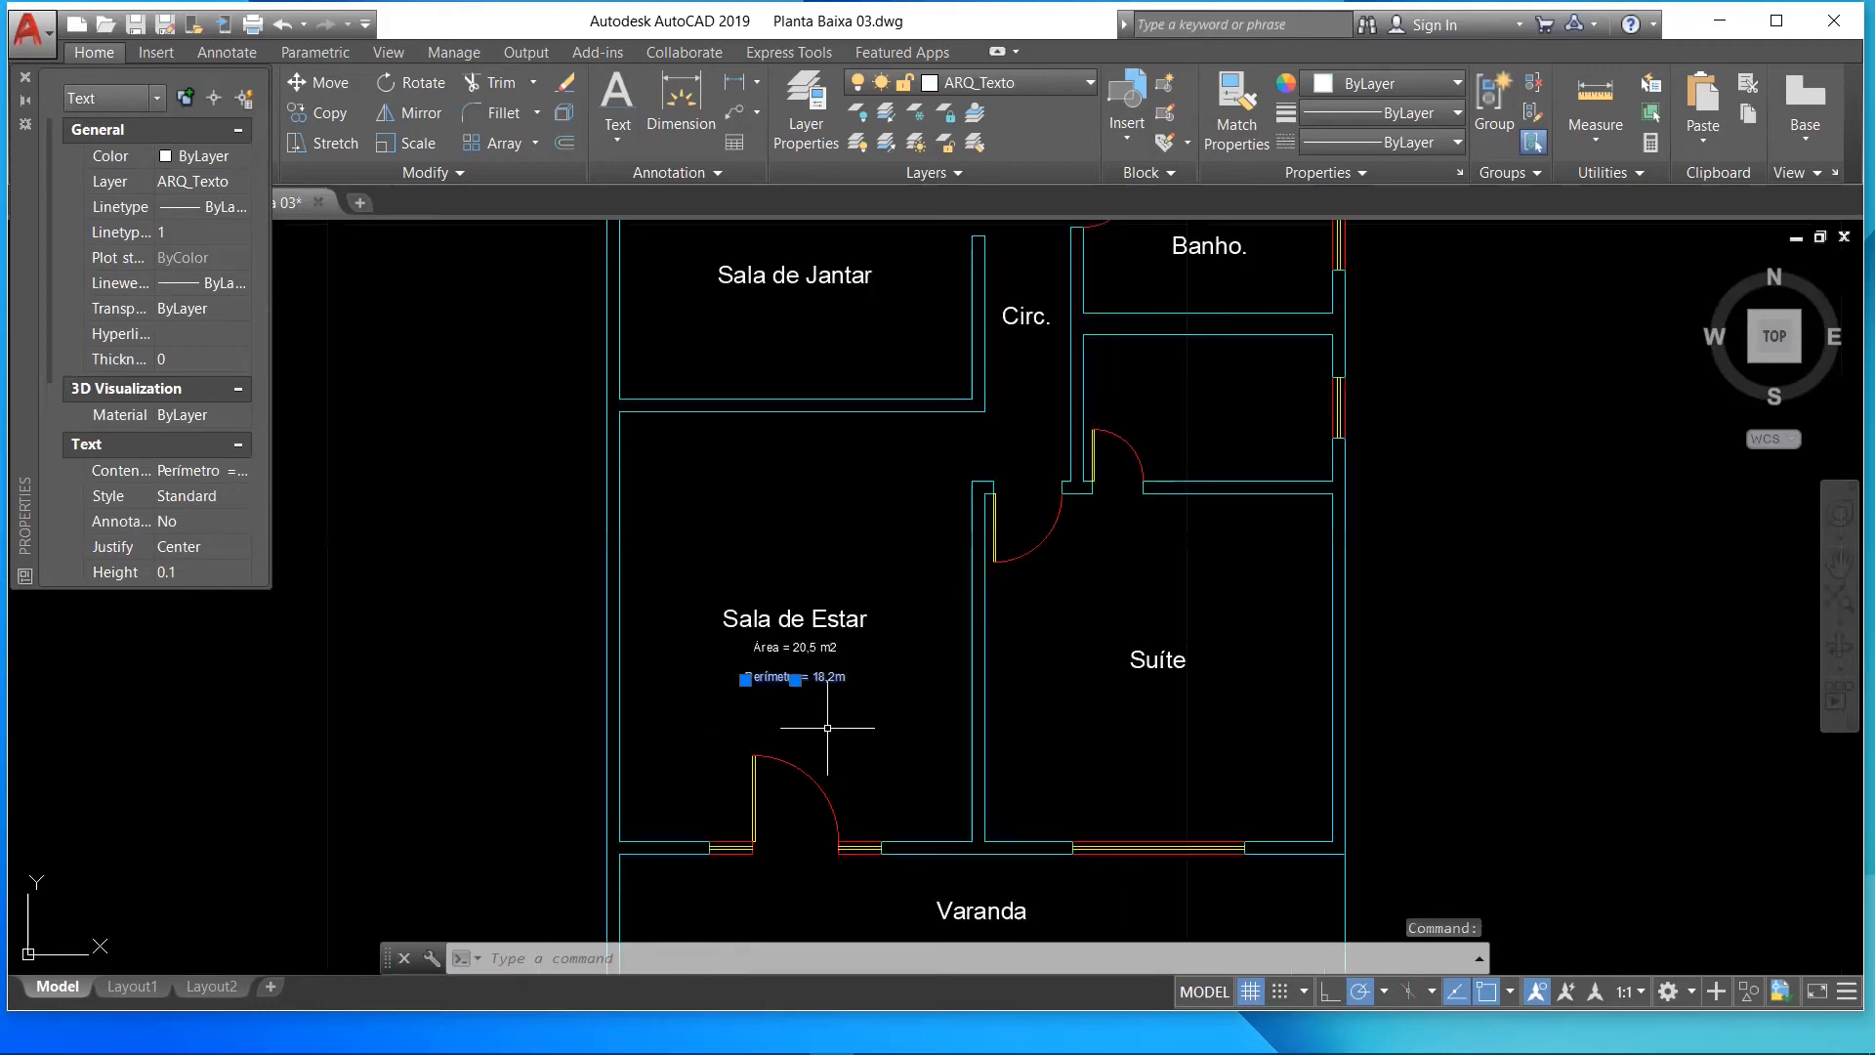
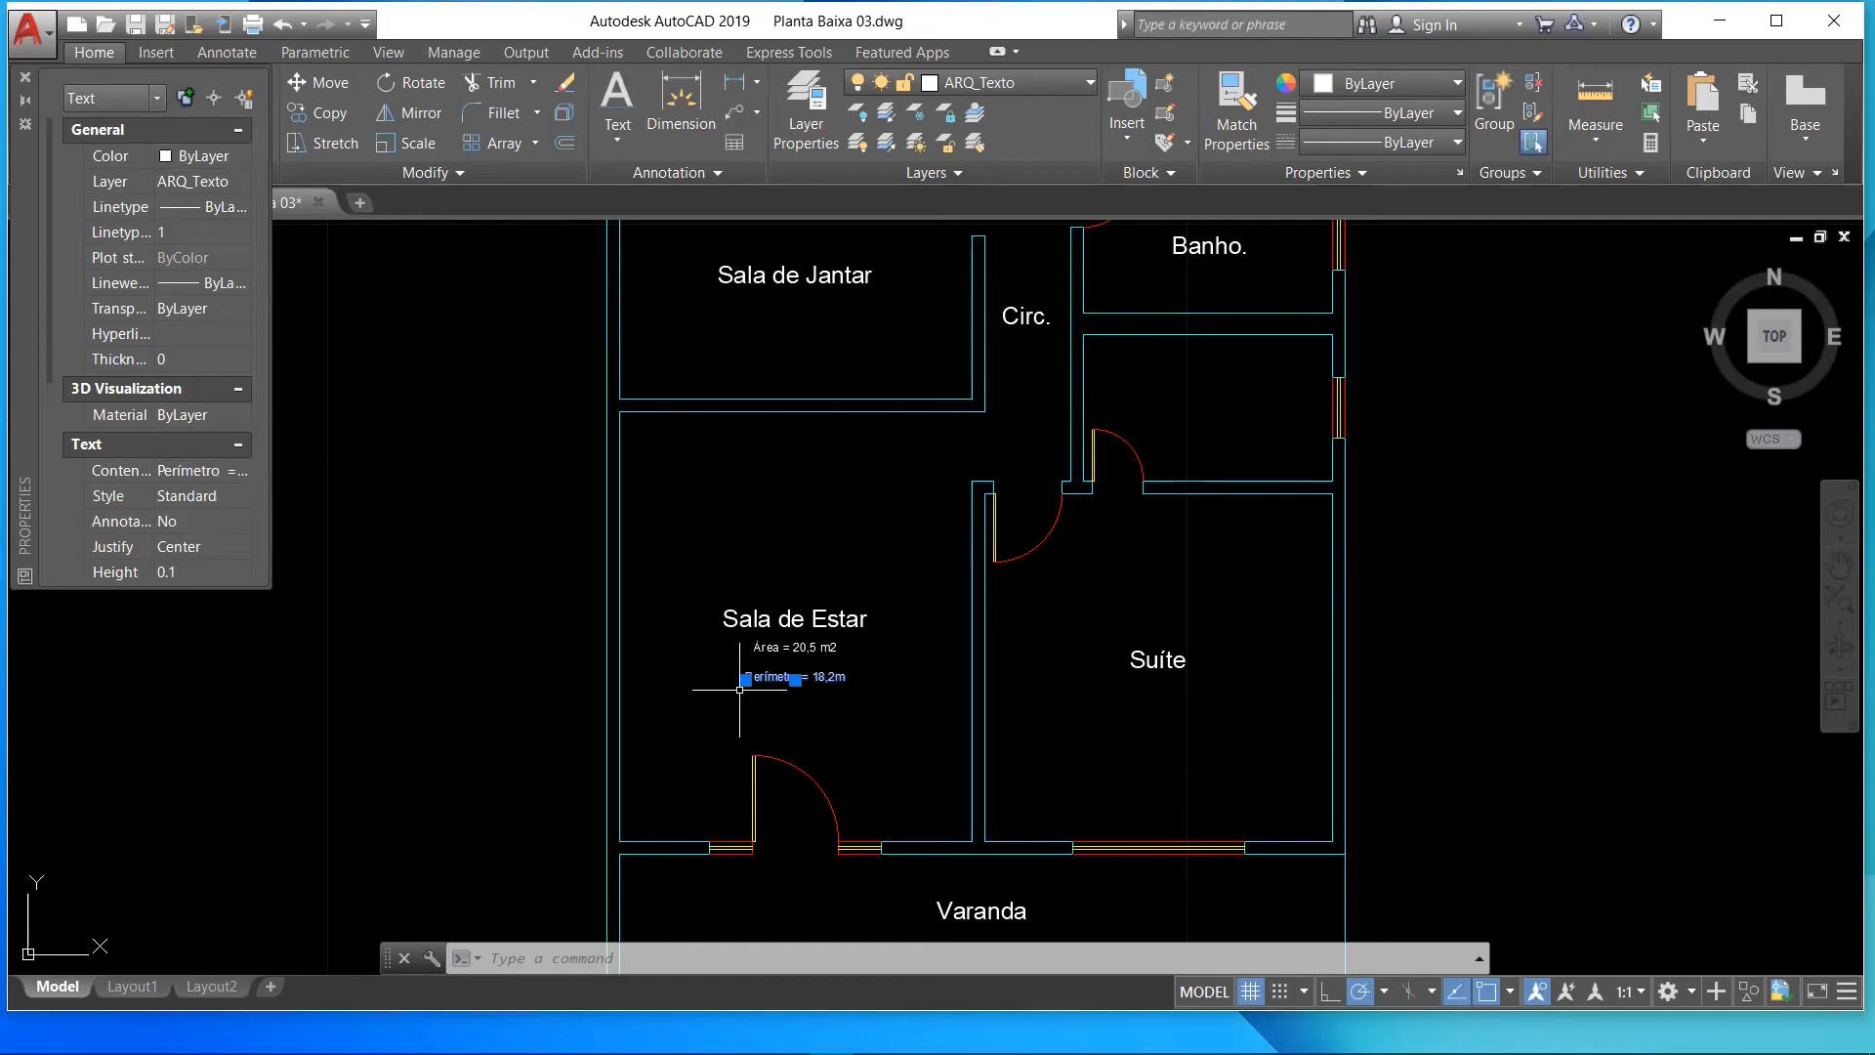
pyautogui.scroll(5, 739, 689)
pyautogui.scroll(-3, 636, 559)
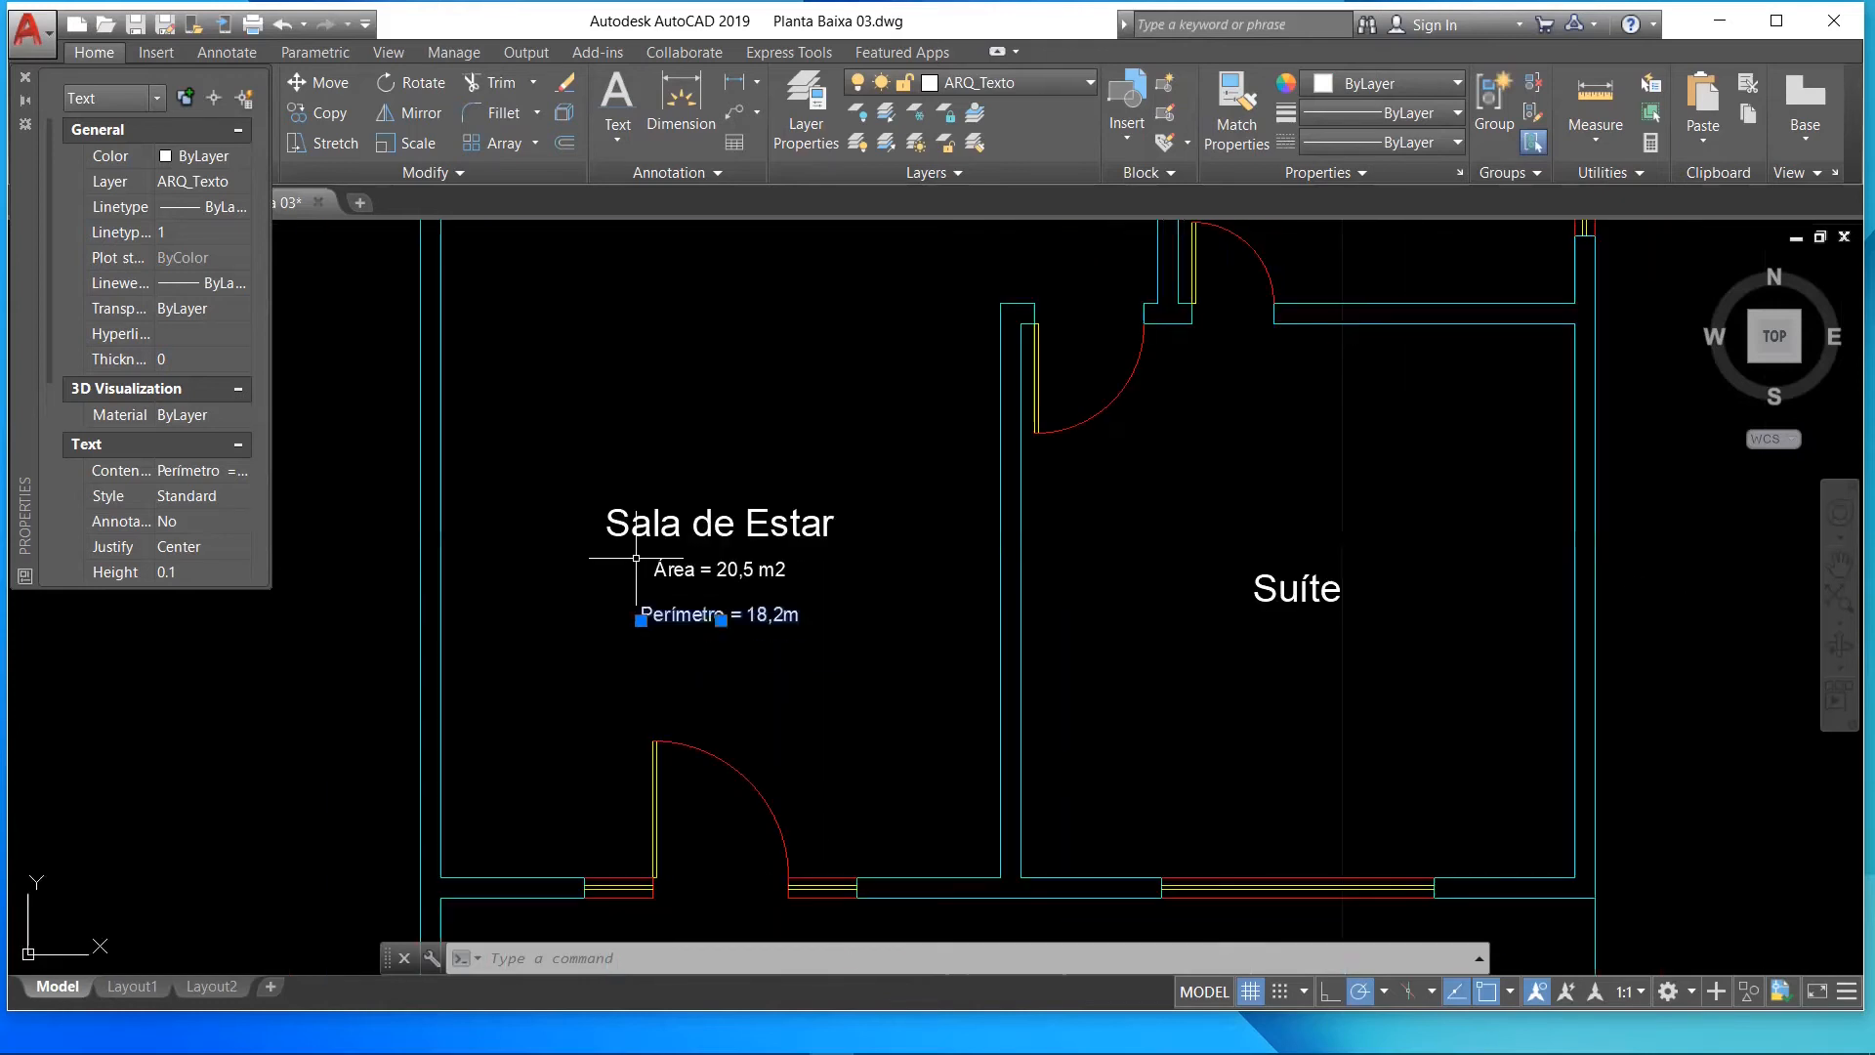
pyautogui.scroll(2, 548, 582)
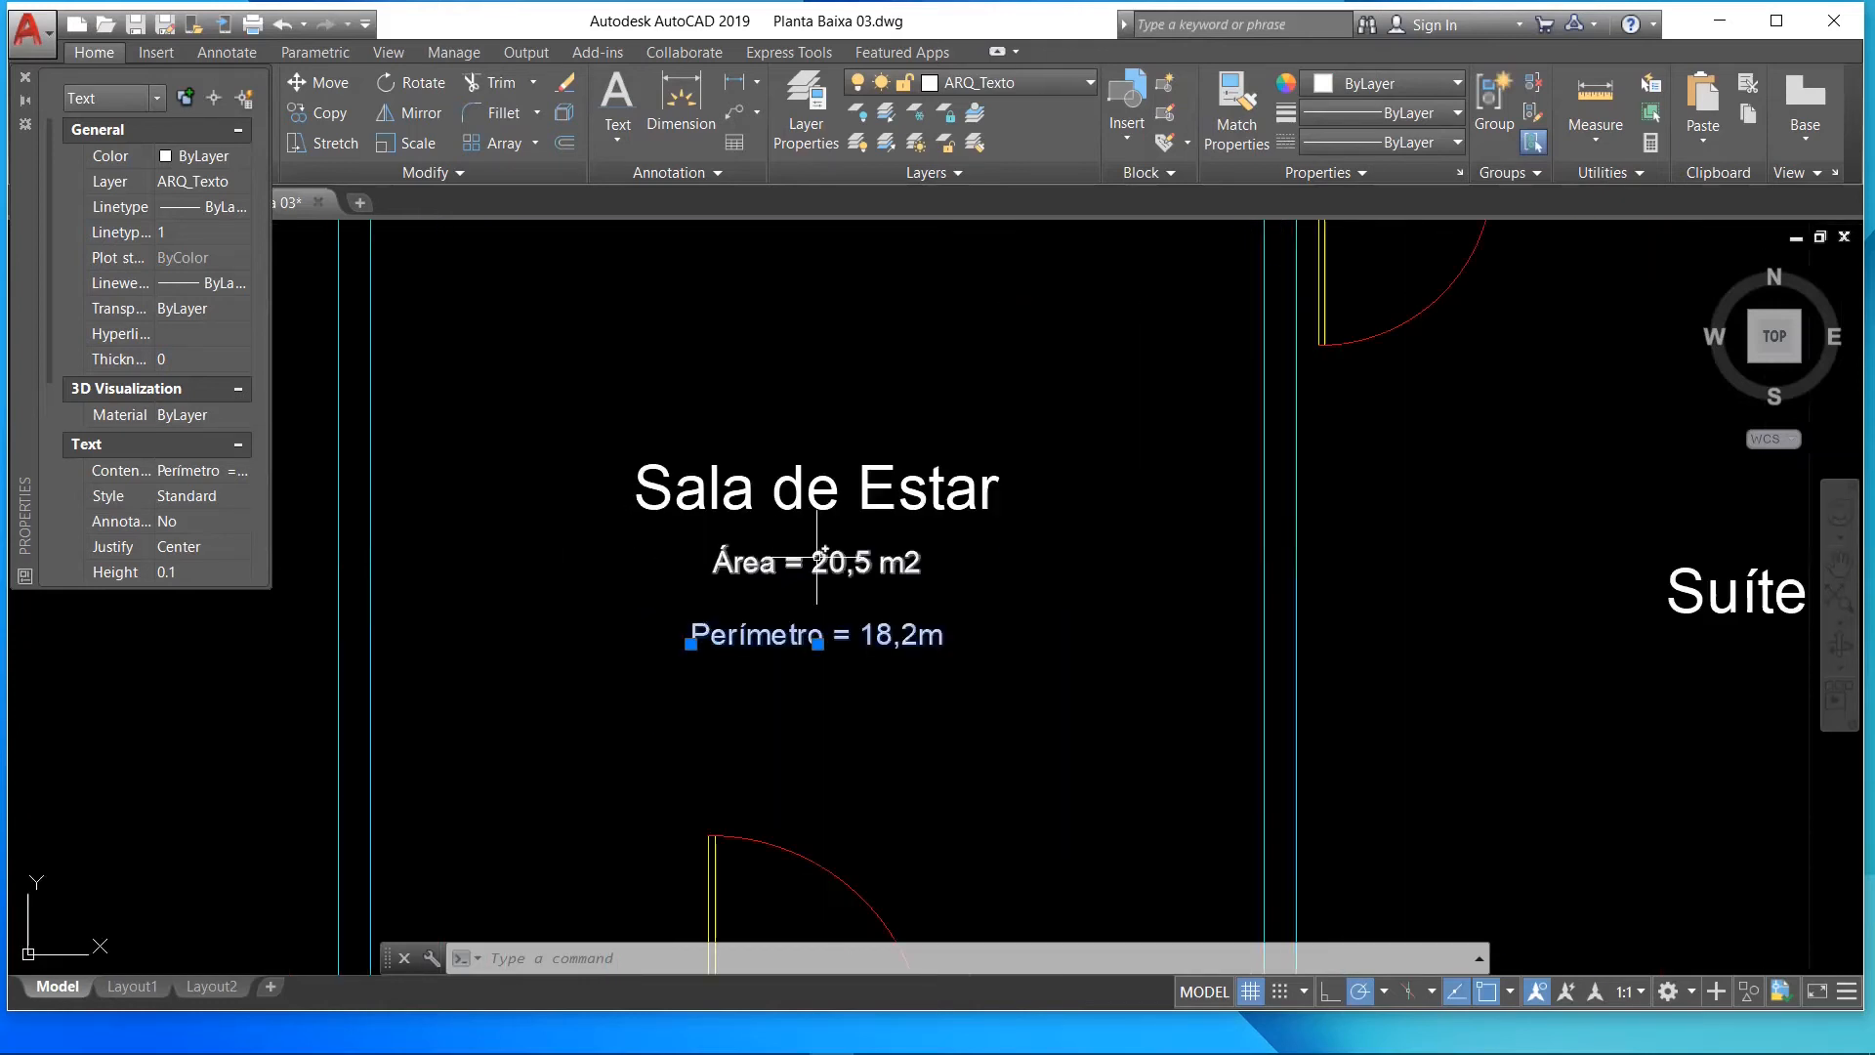
pyautogui.click(727, 559)
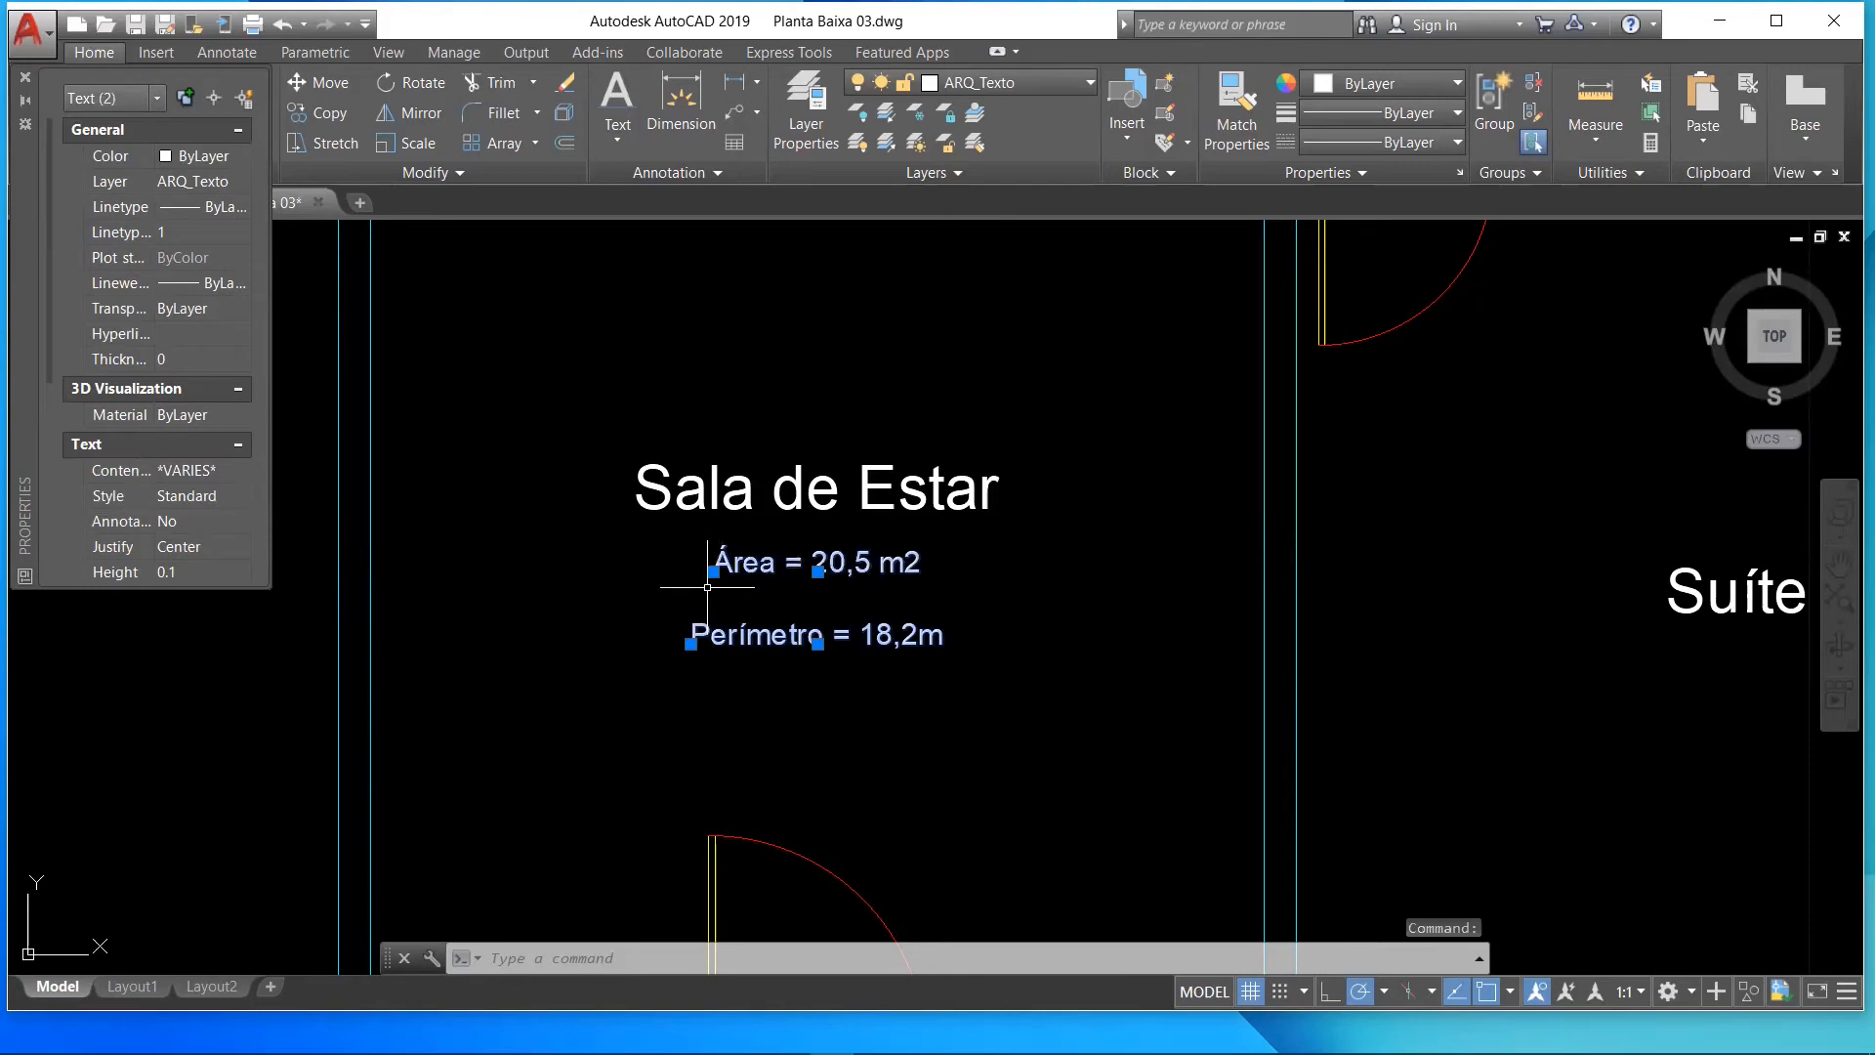
pyautogui.click(713, 571)
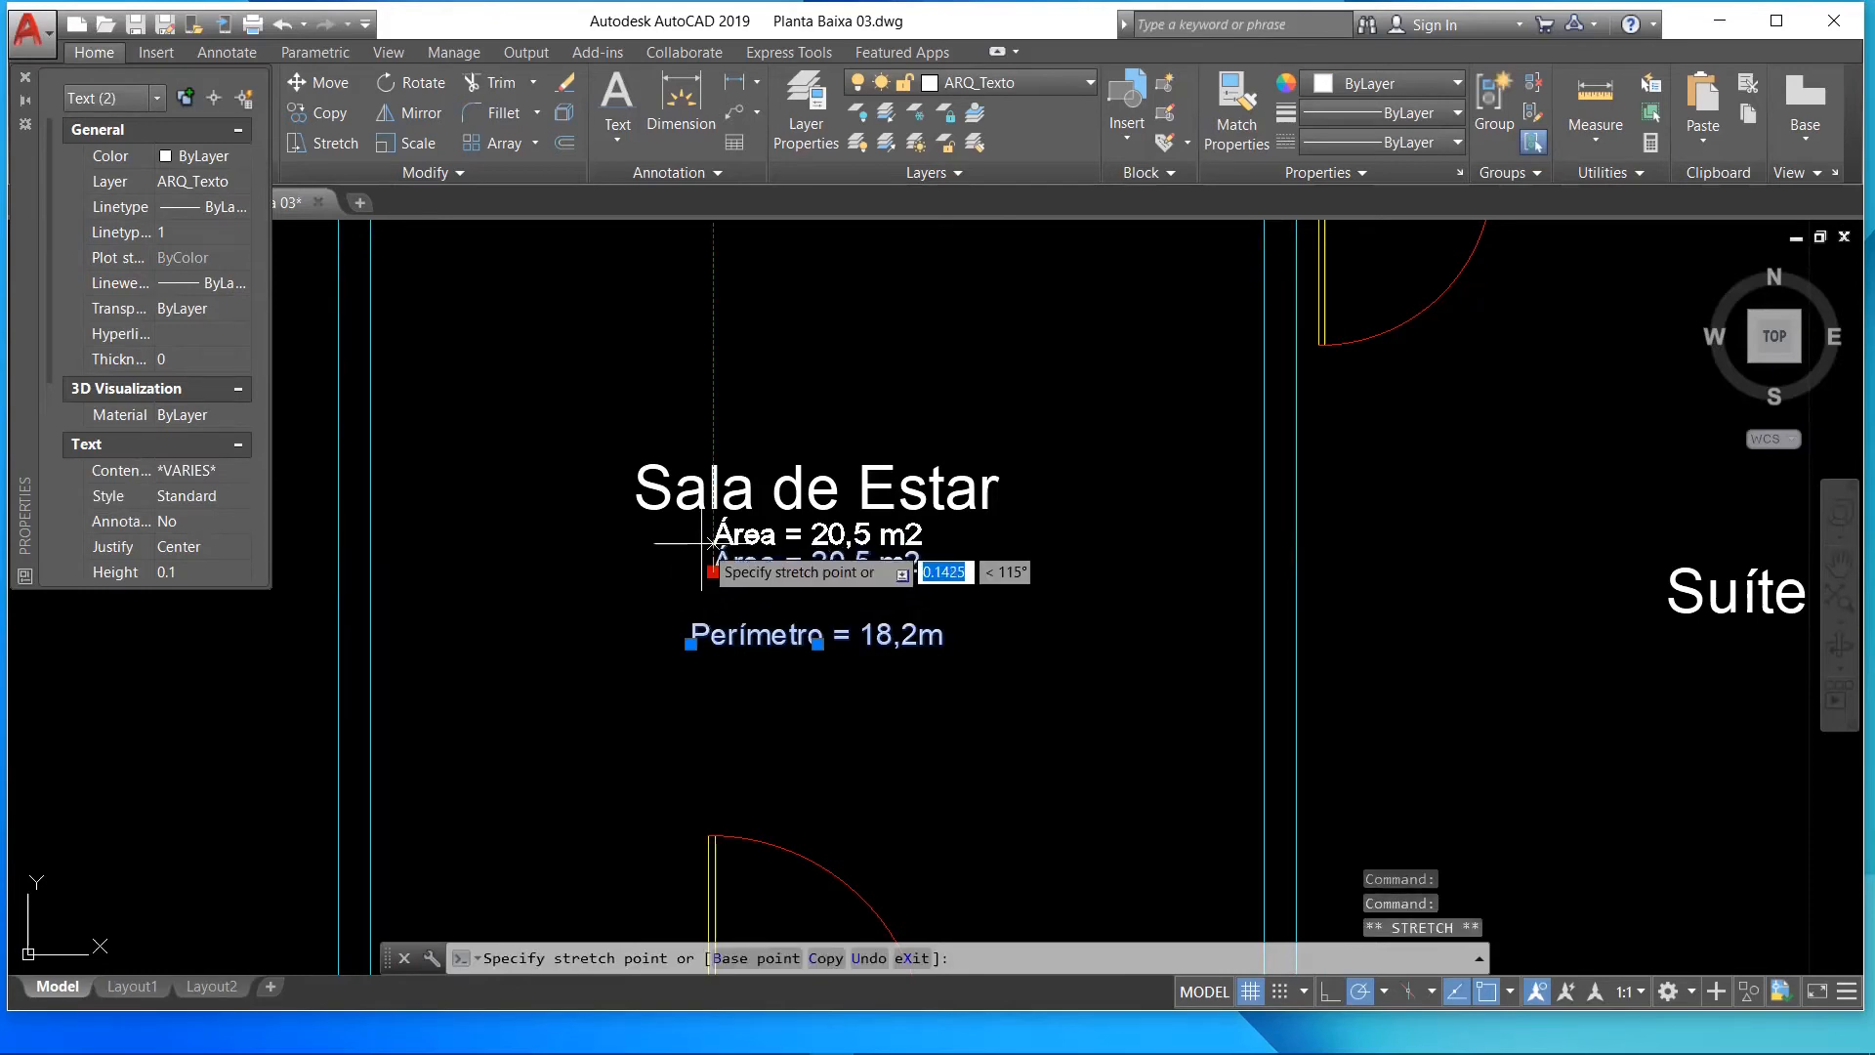
pyautogui.click(712, 552)
pyautogui.click(691, 642)
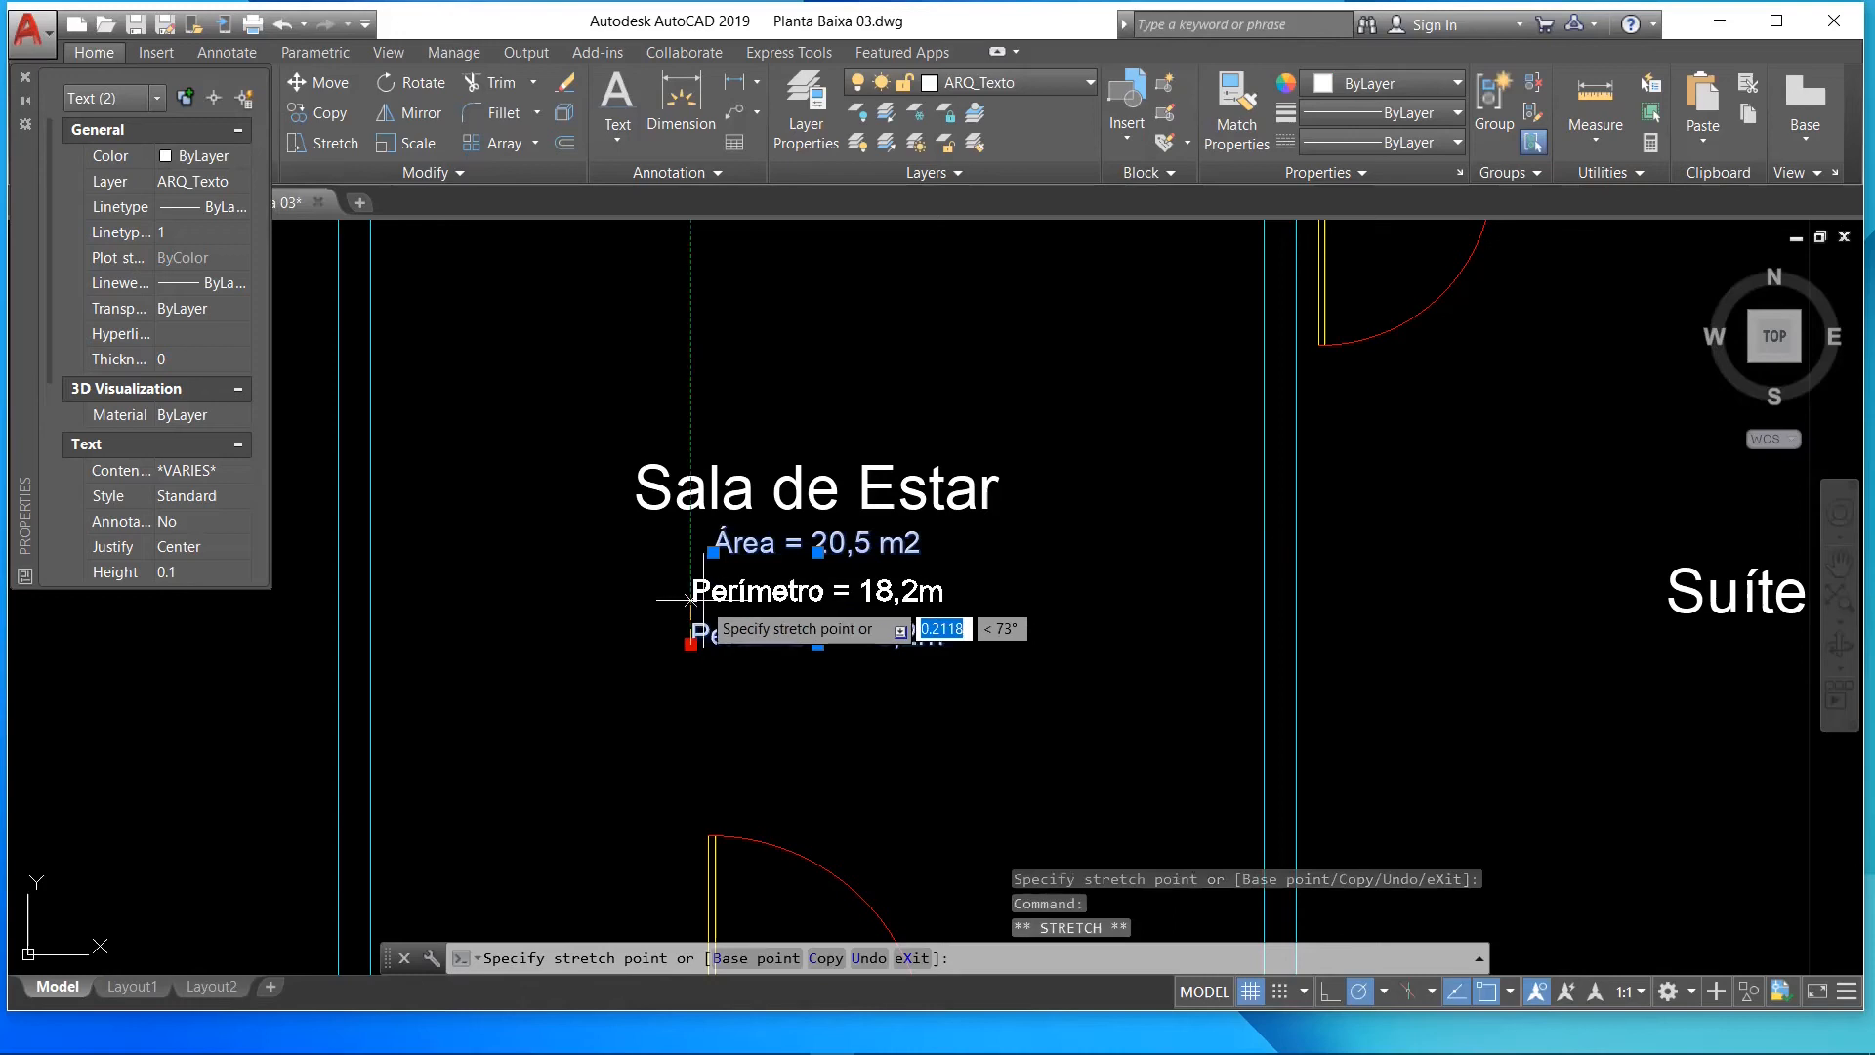
pyautogui.click(691, 599)
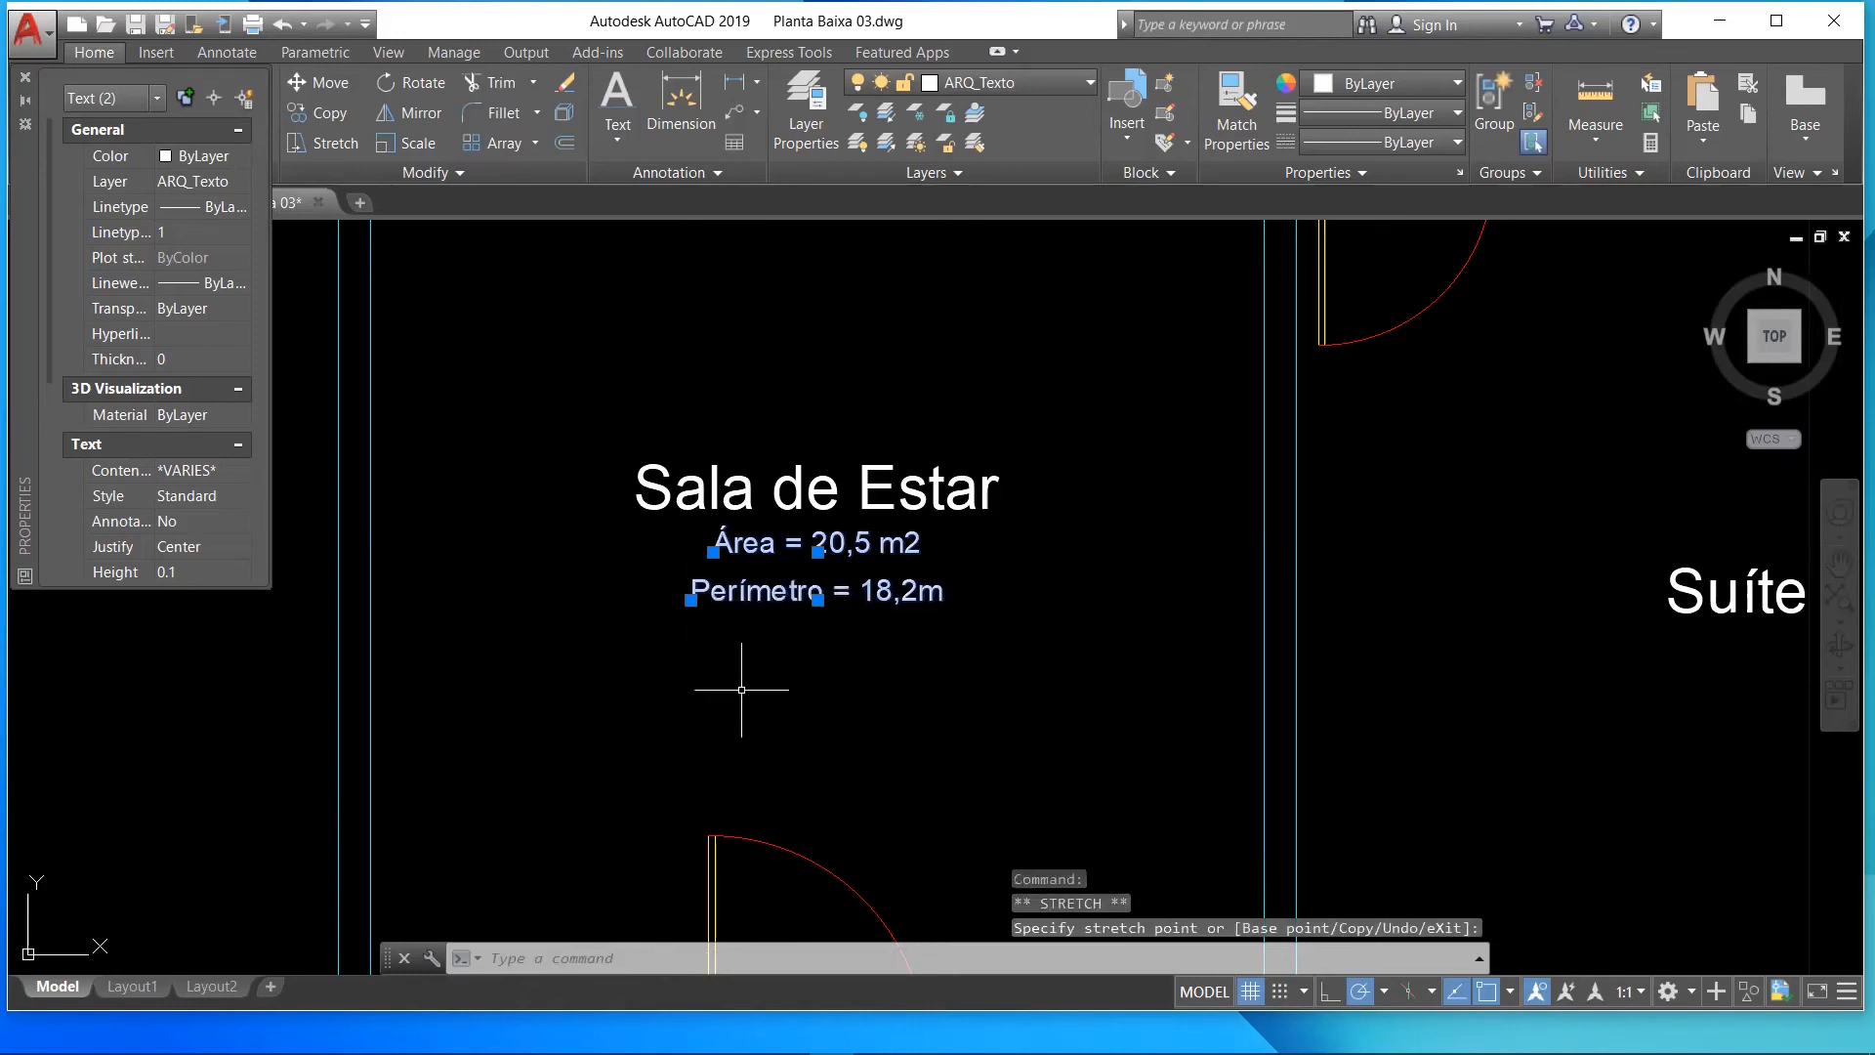
pyautogui.press('Escape')
pyautogui.scroll(2, 682, 486)
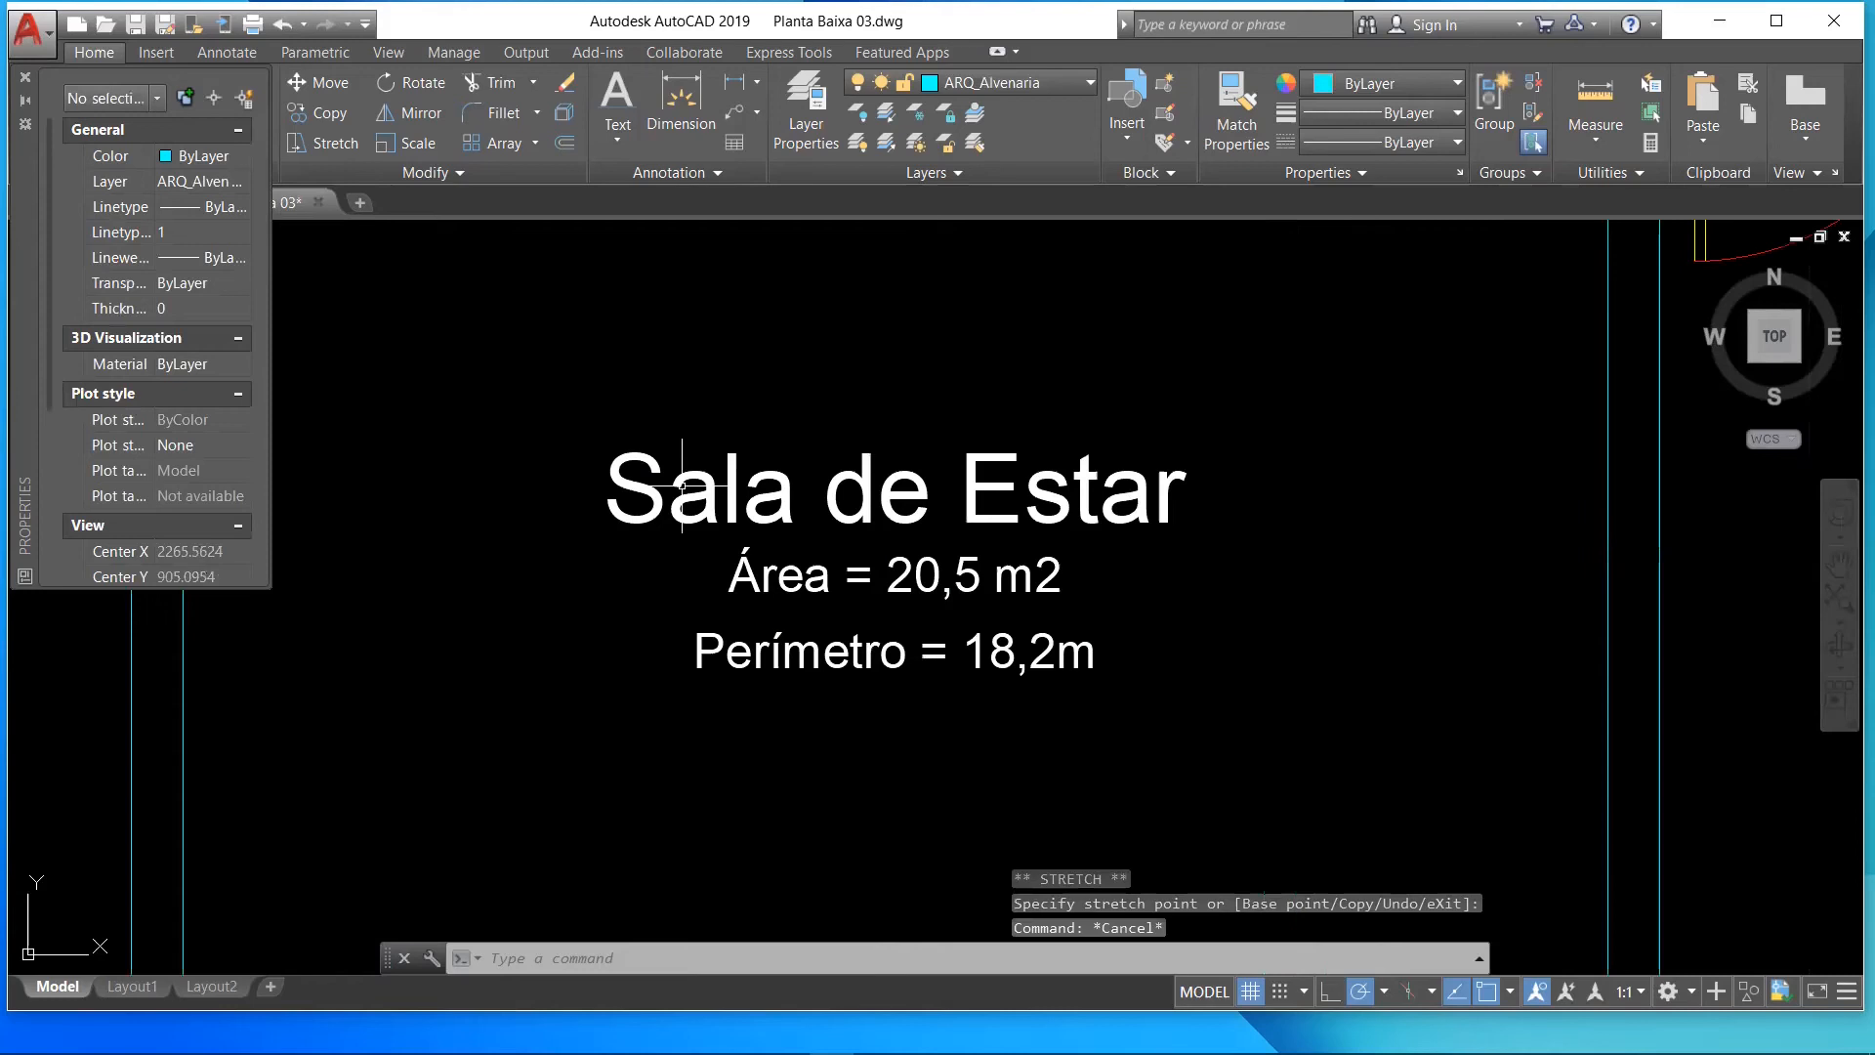
pyautogui.scroll(-2, 682, 485)
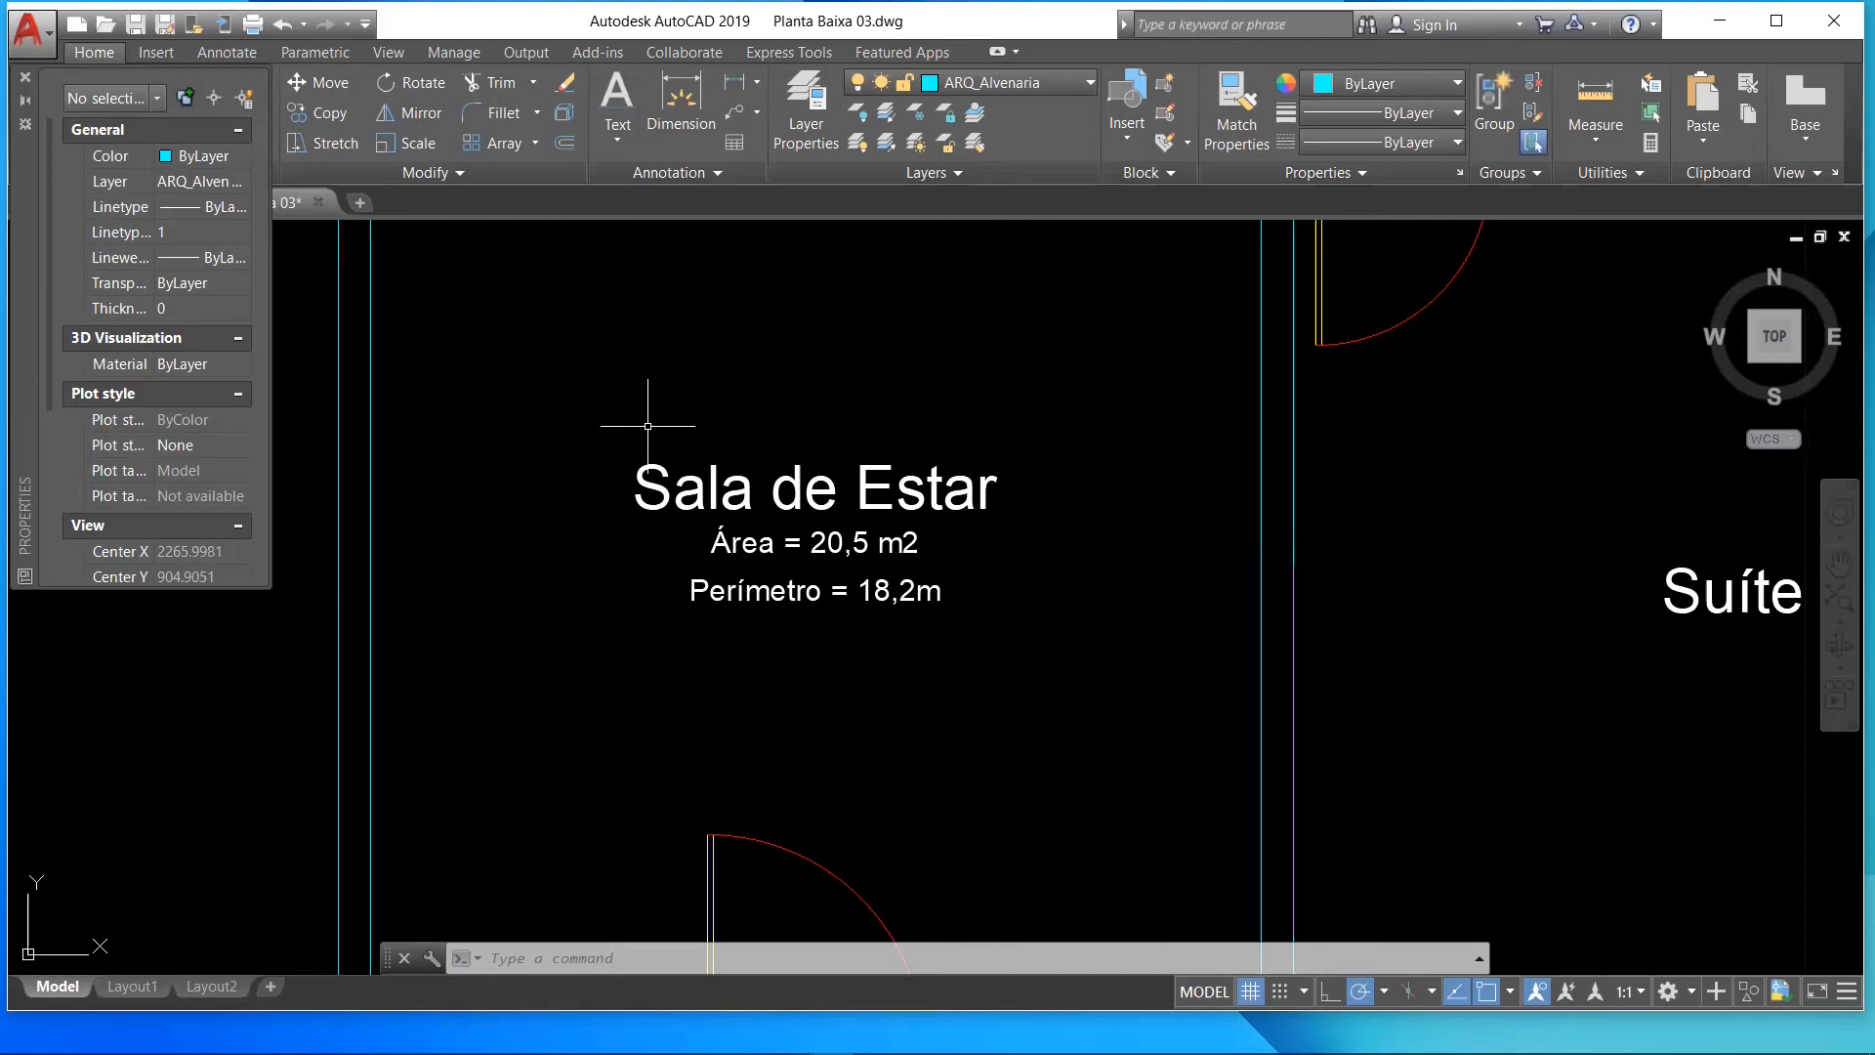
pyautogui.scroll(-5, 648, 426)
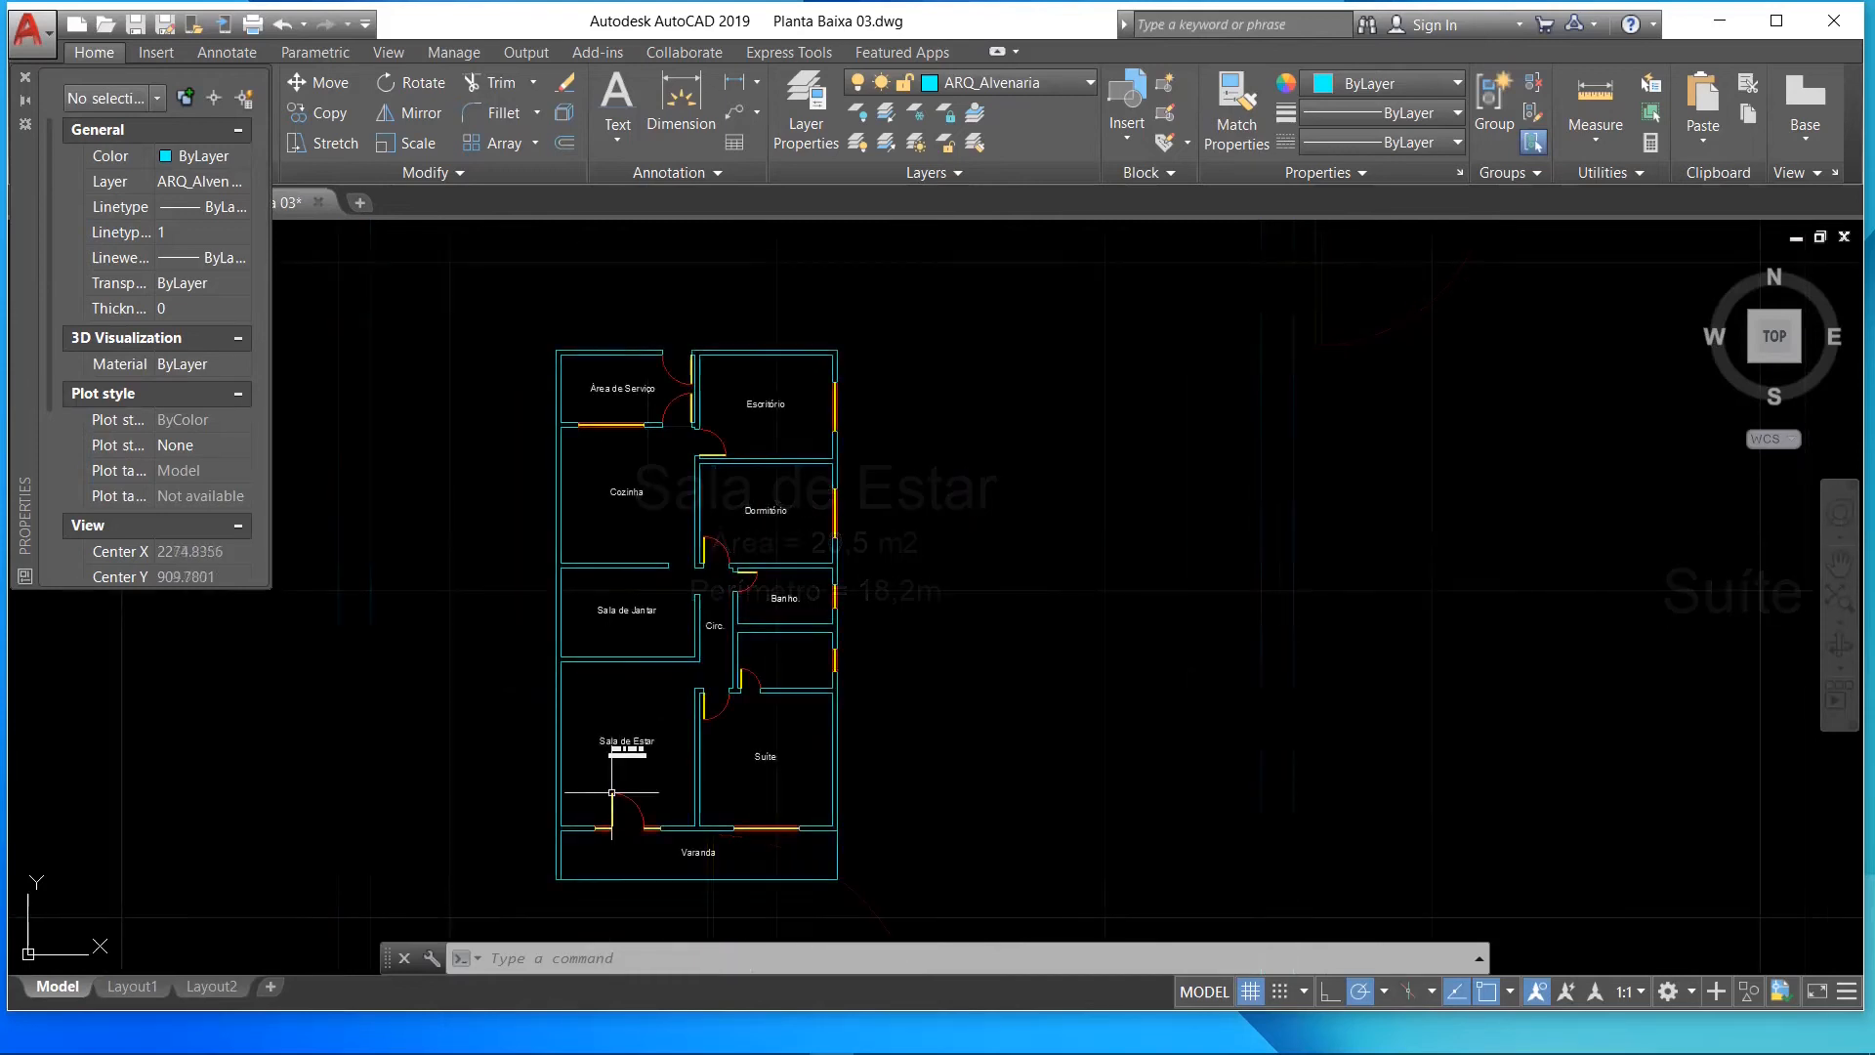
pyautogui.scroll(4, 687, 762)
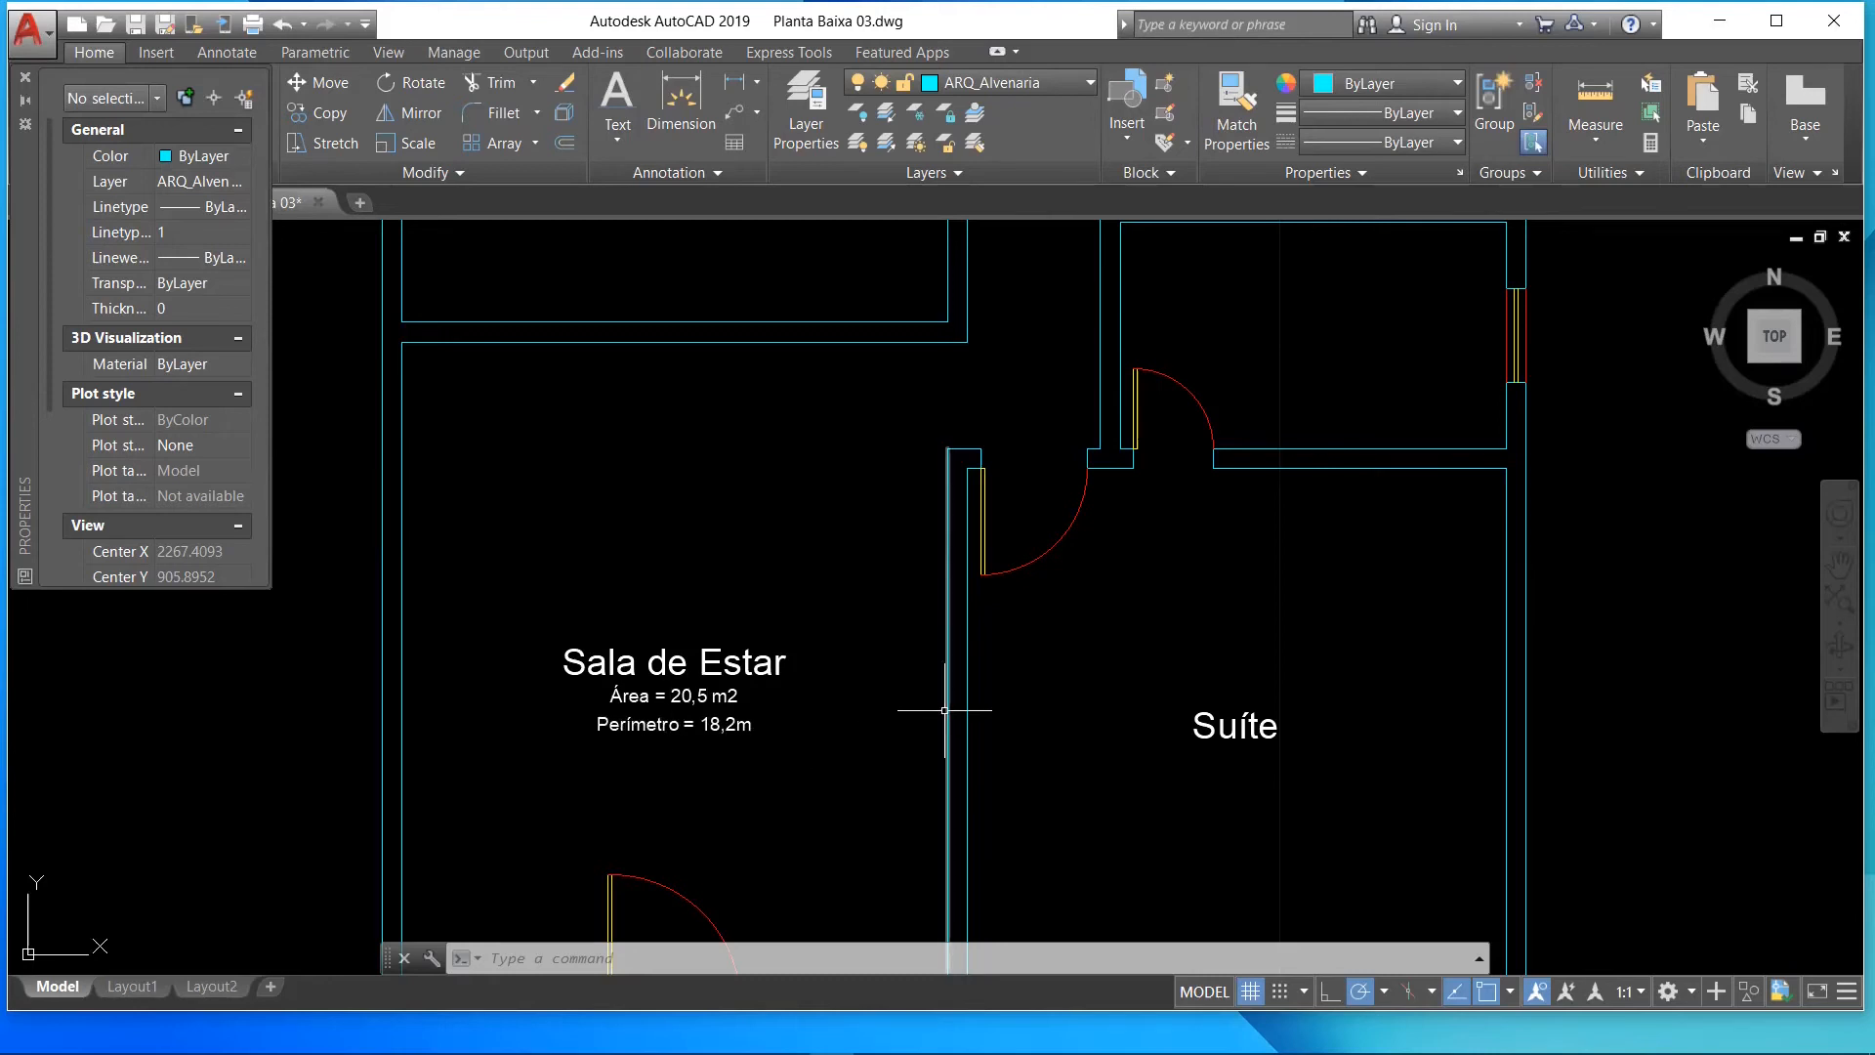
pyautogui.scroll(-2, 944, 710)
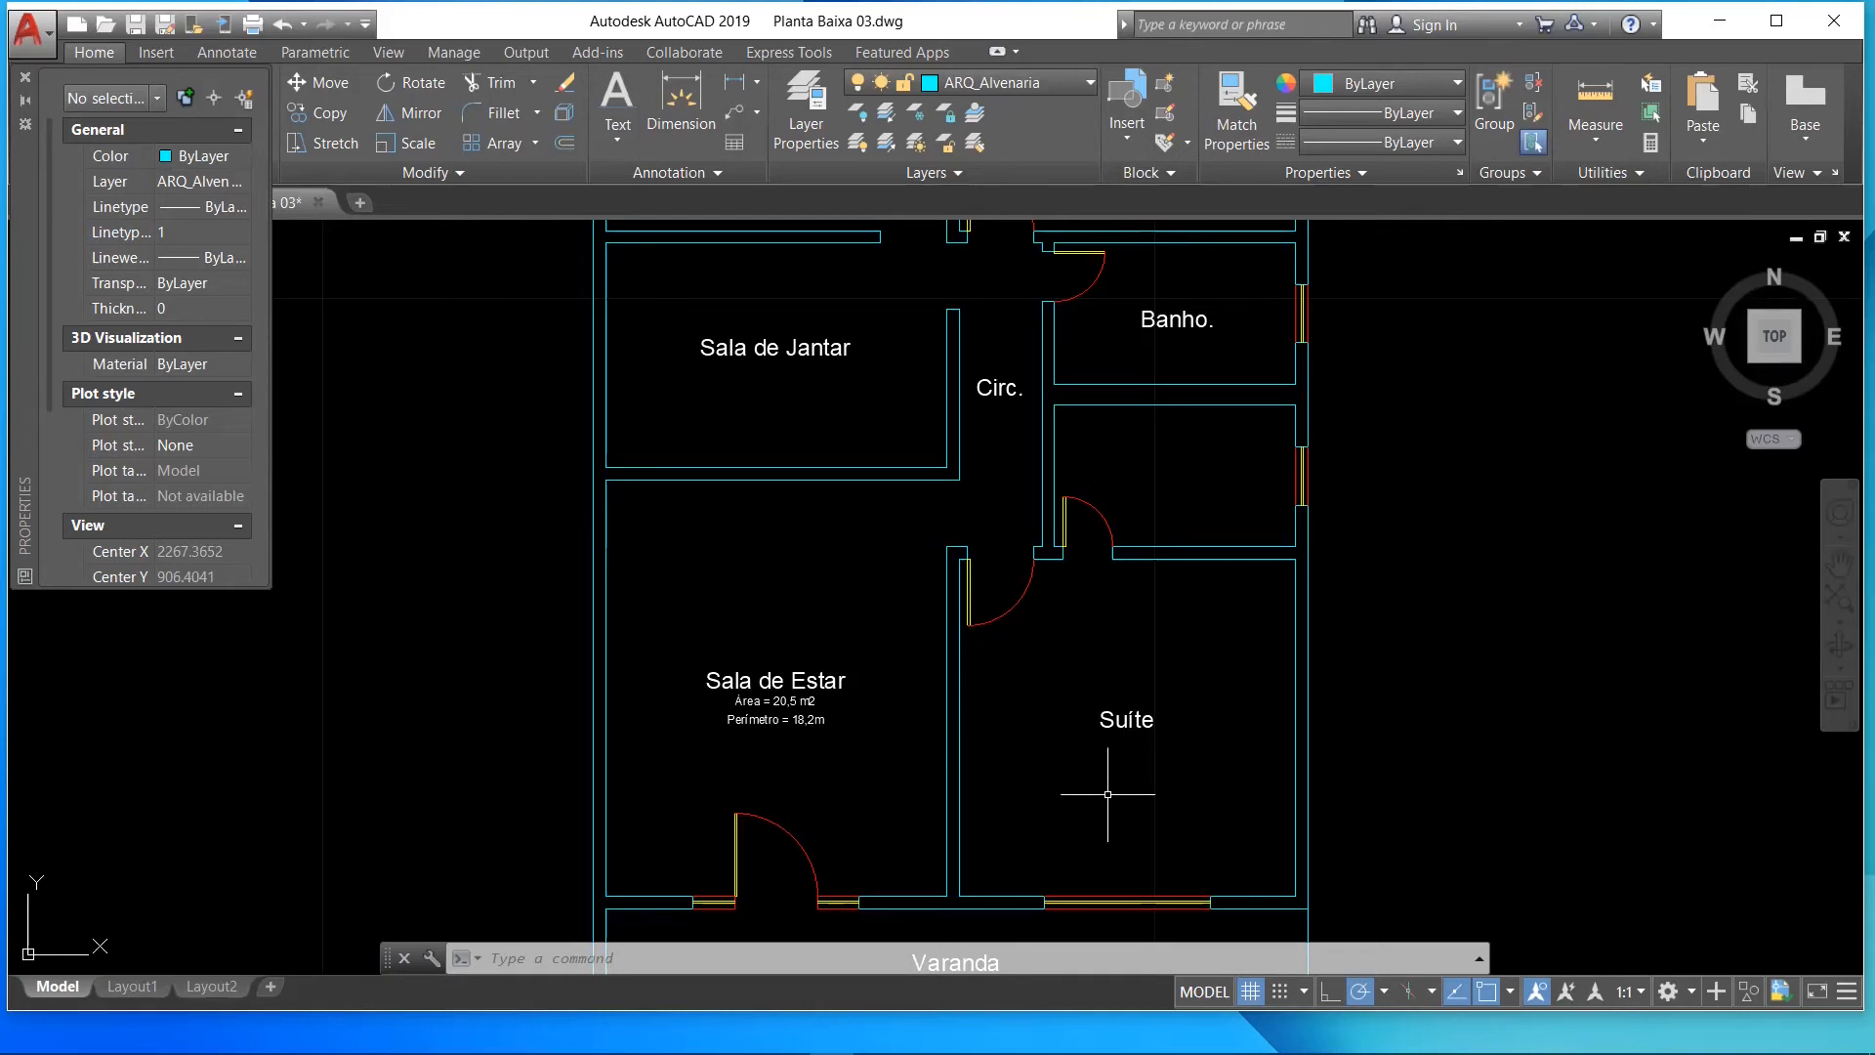
pyautogui.scroll(-1, 1103, 796)
pyautogui.scroll(1, 1100, 797)
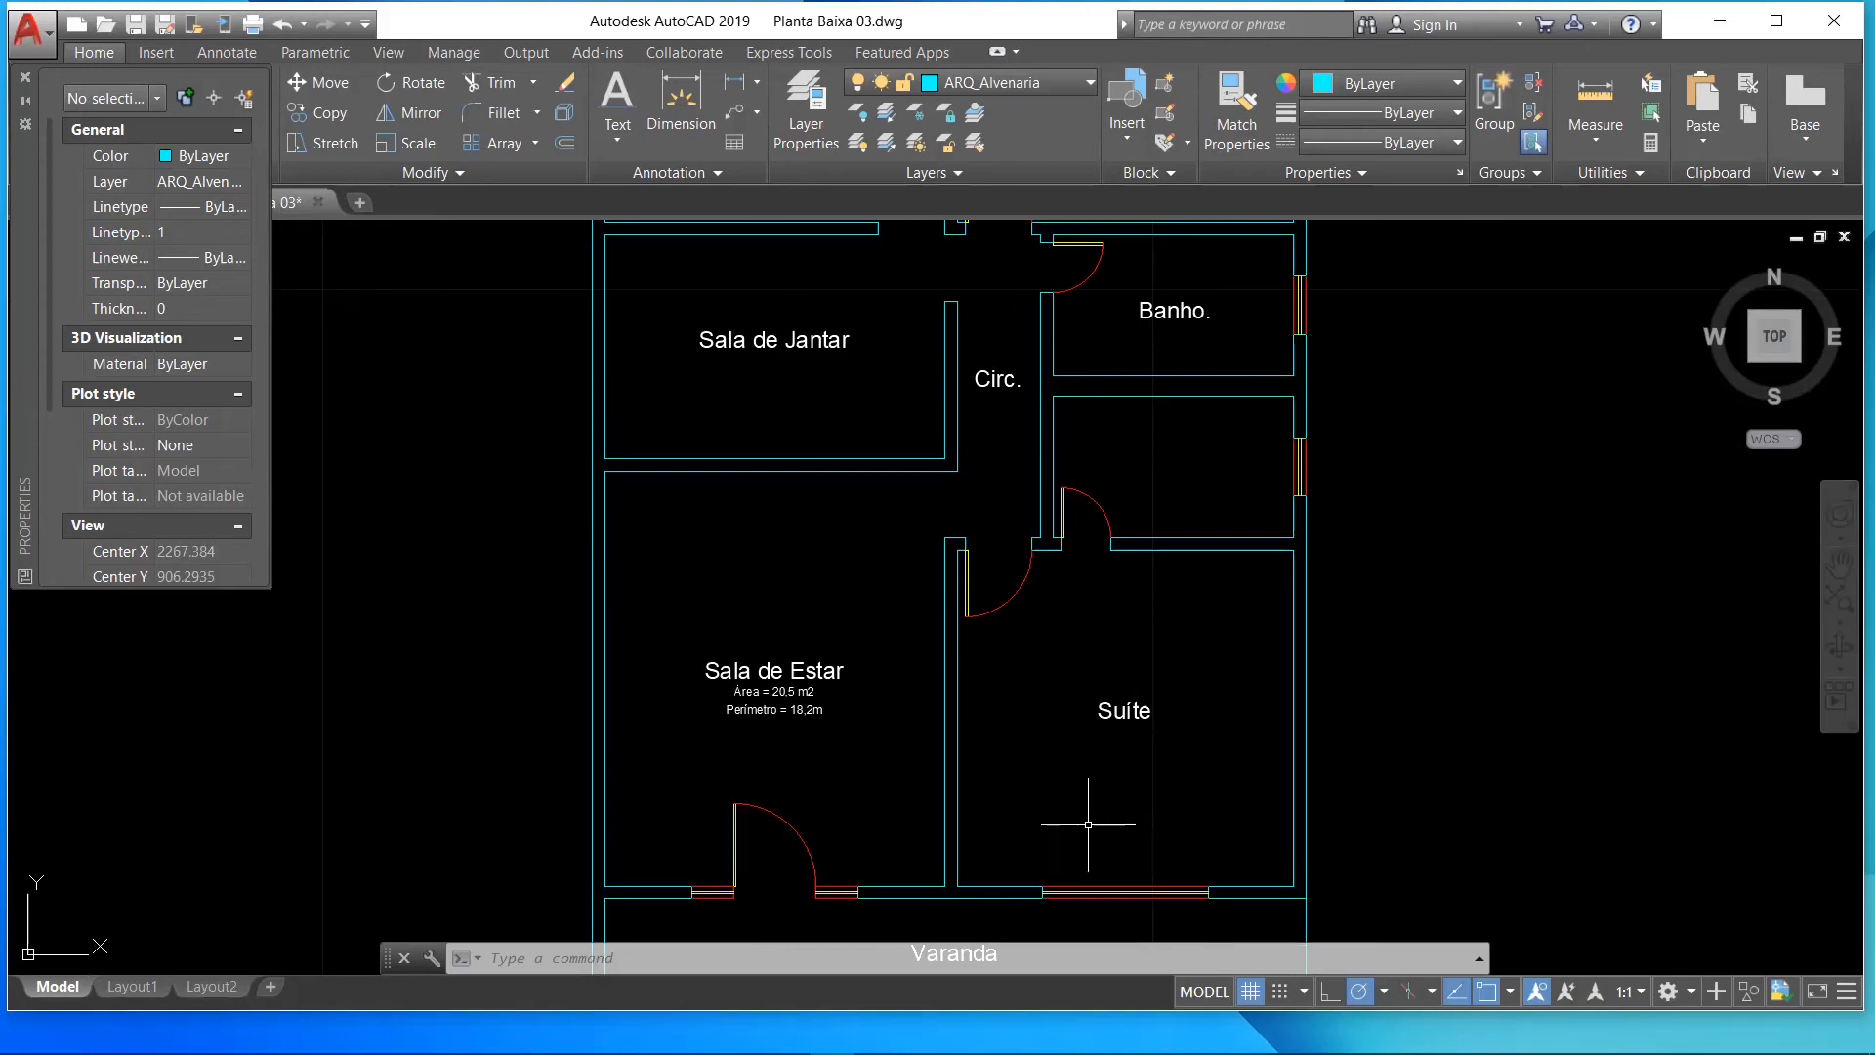
# - Copy the area and perimeter texts of Sala de Estar together to just beneath the Suíte label
pyautogui.scroll(2, 835, 740)
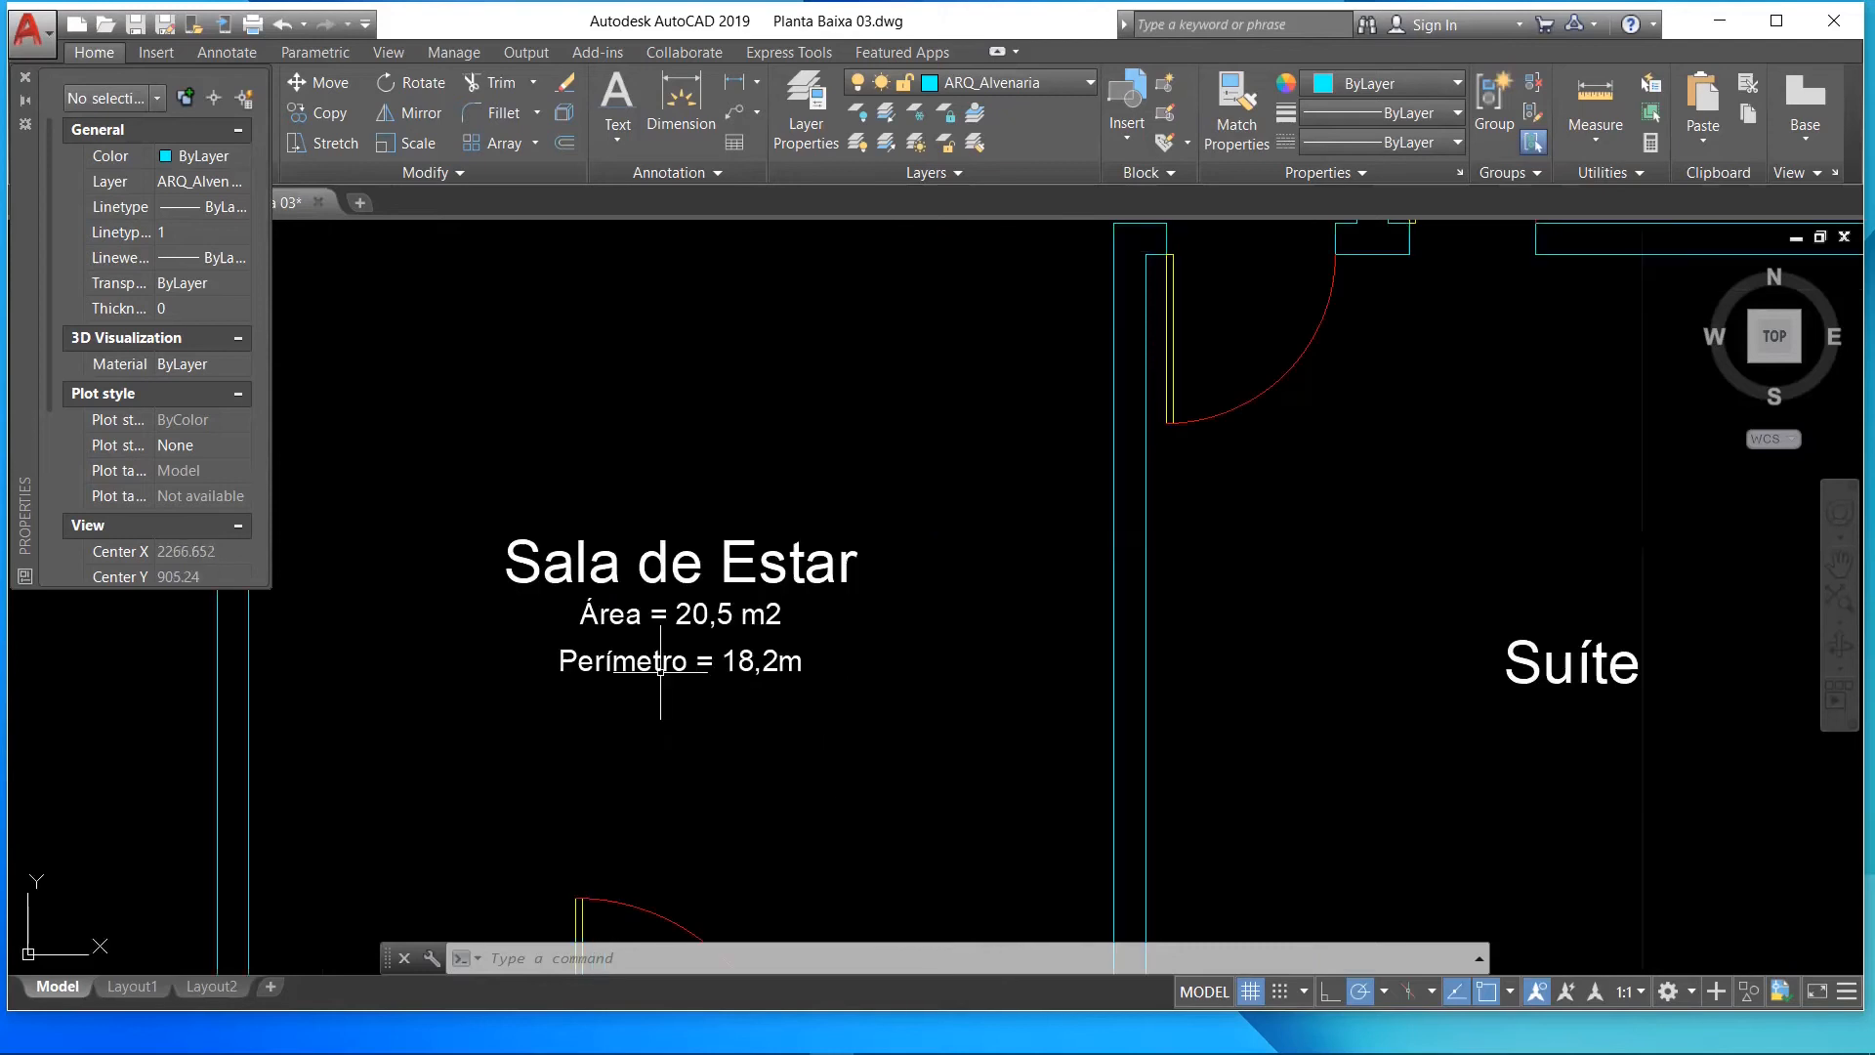
pyautogui.click(630, 628)
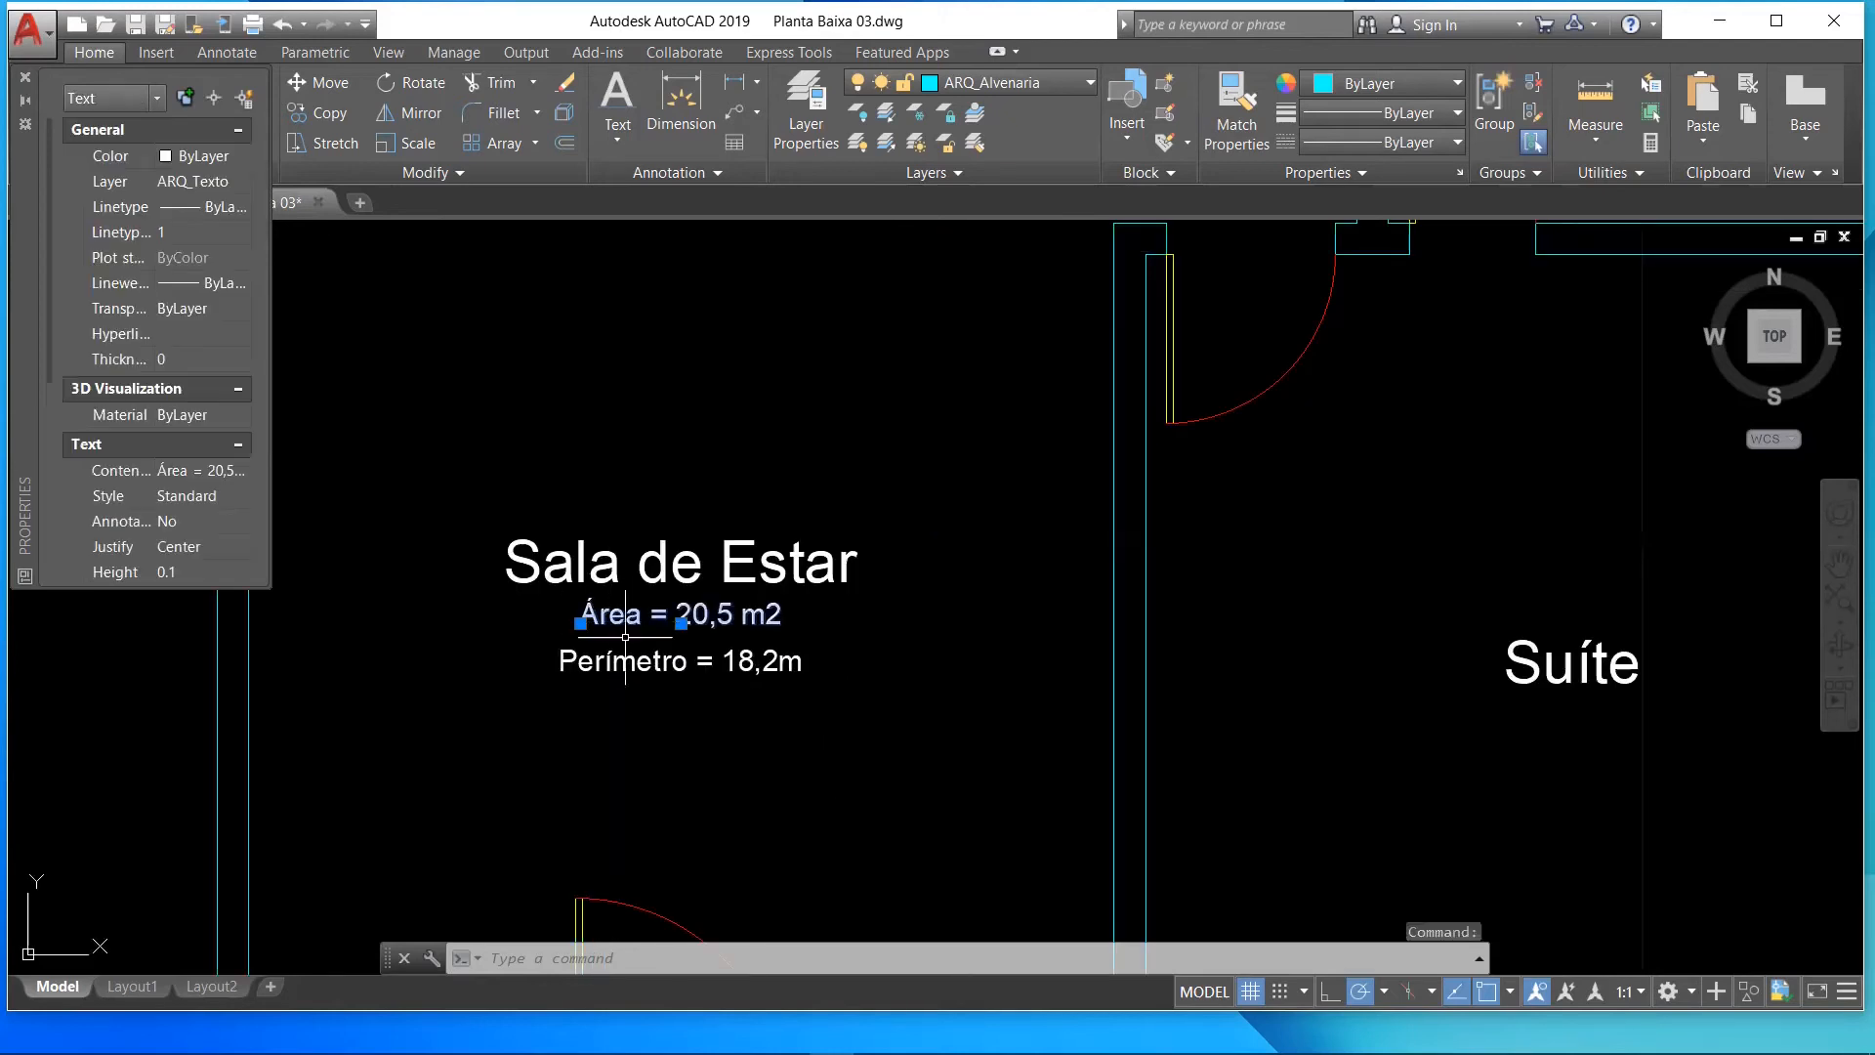
pyautogui.click(630, 646)
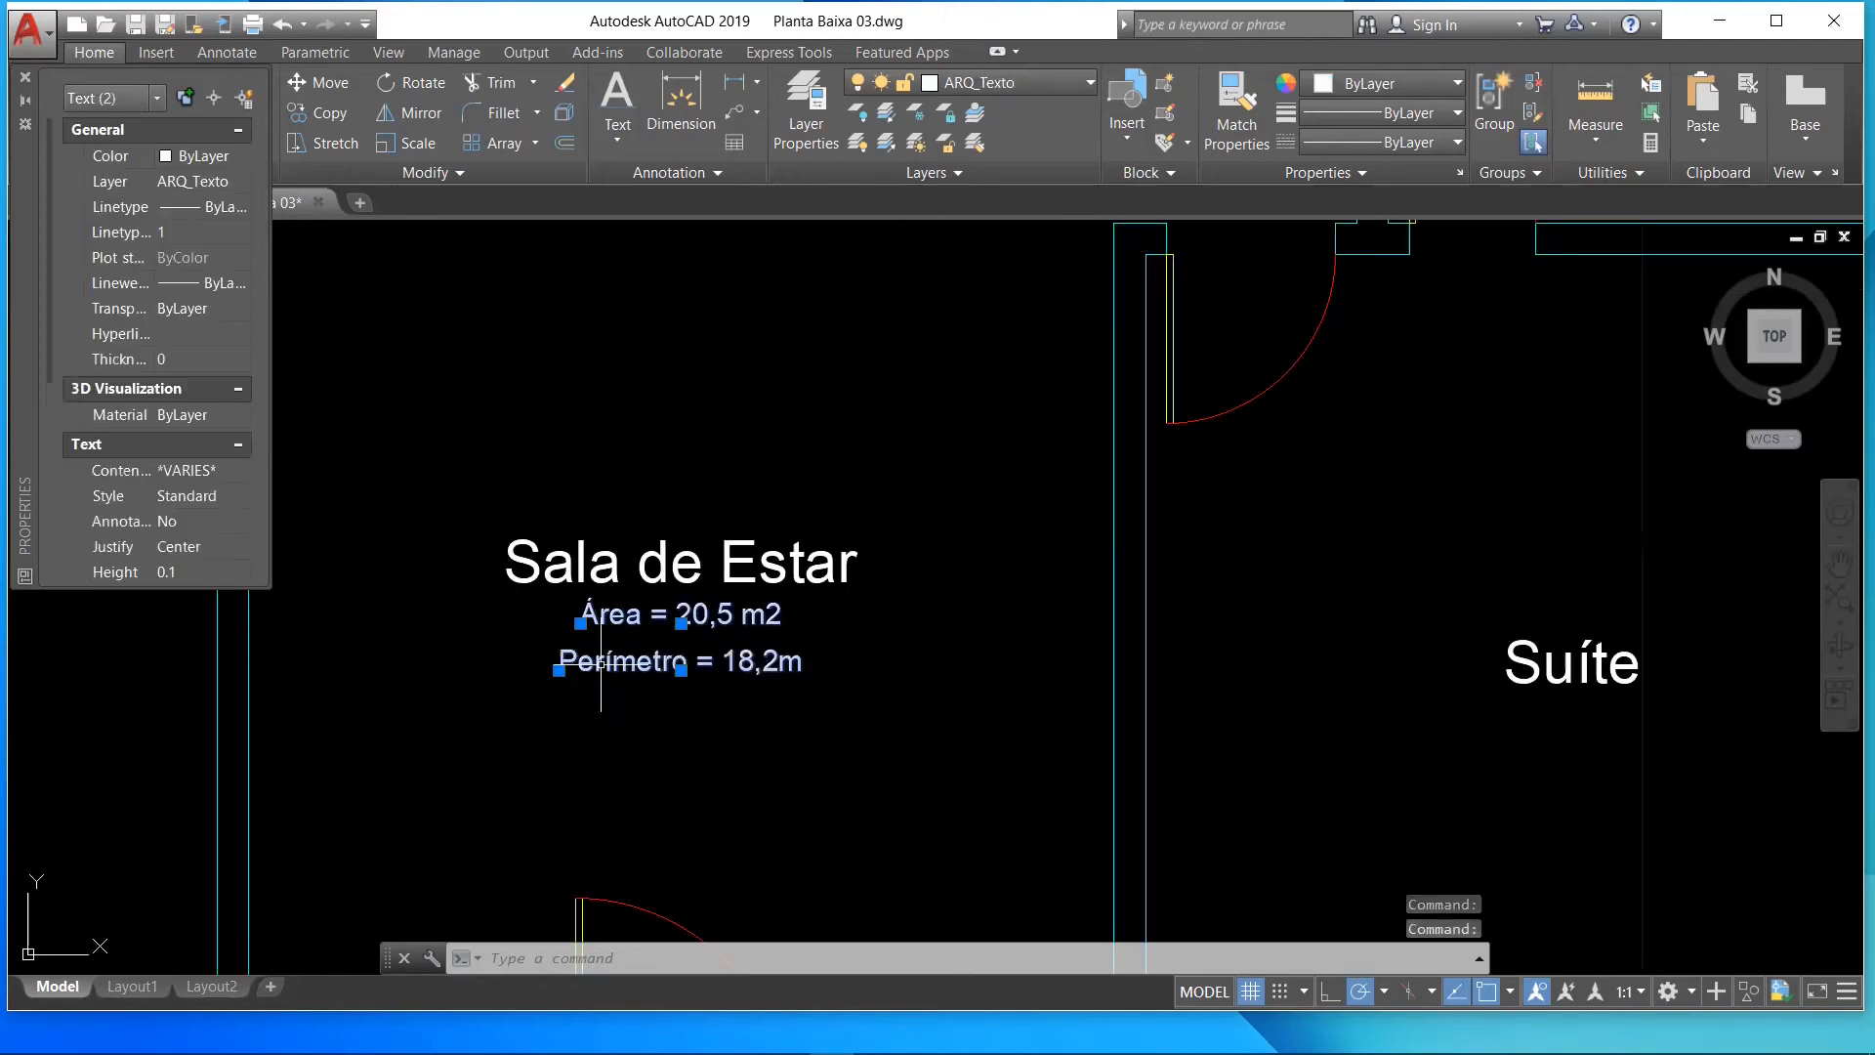
pyautogui.click(323, 113)
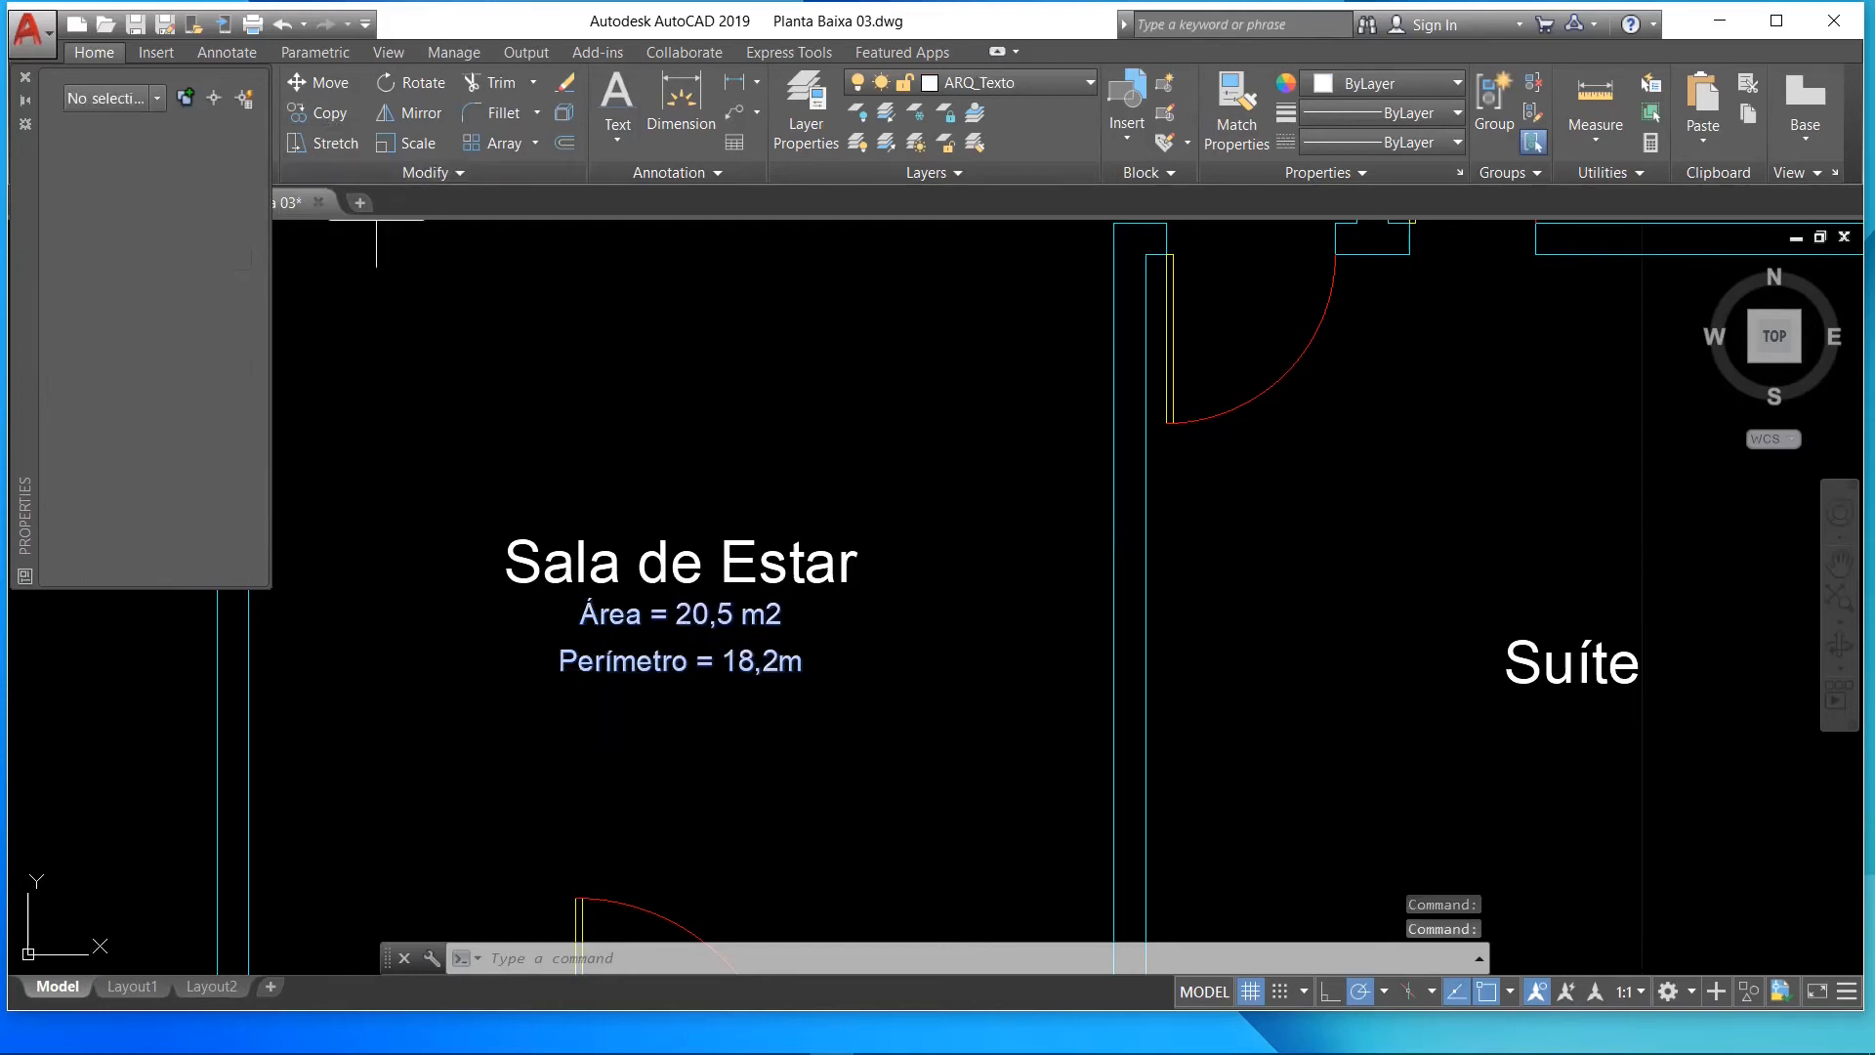
pyautogui.click(603, 665)
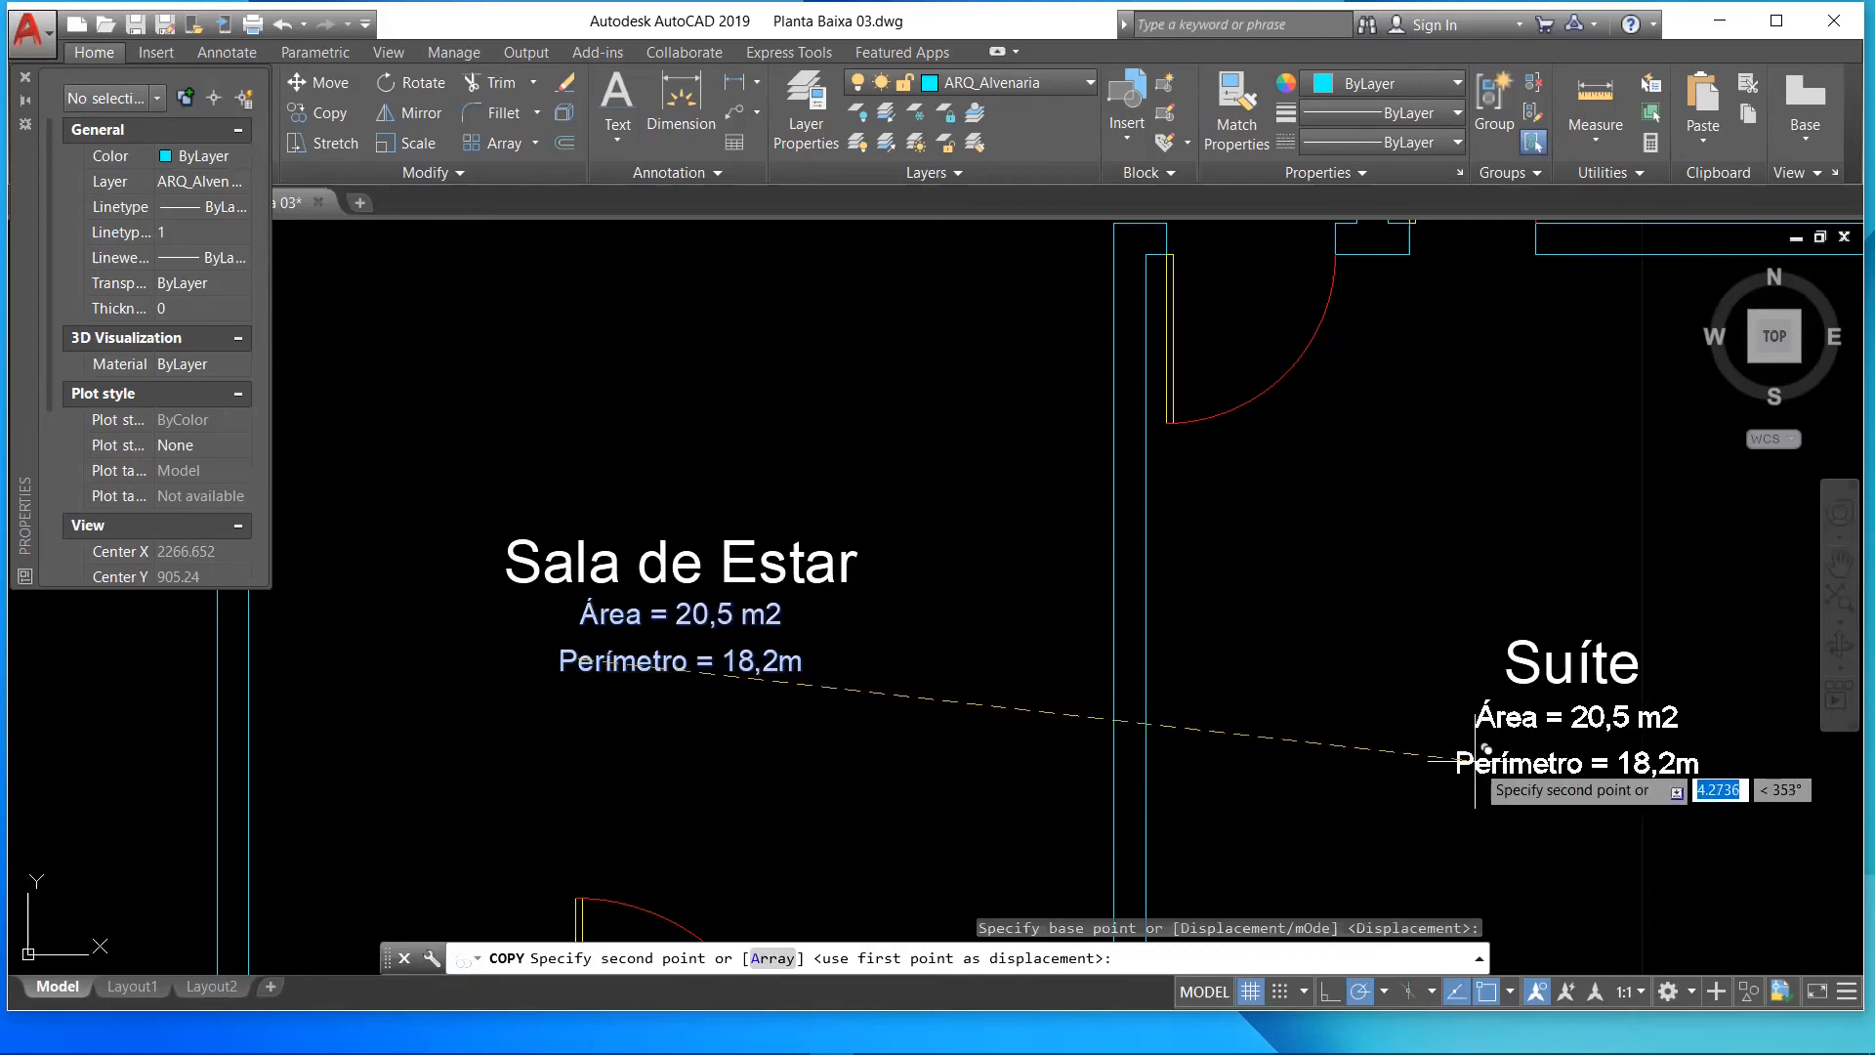
pyautogui.click(1474, 755)
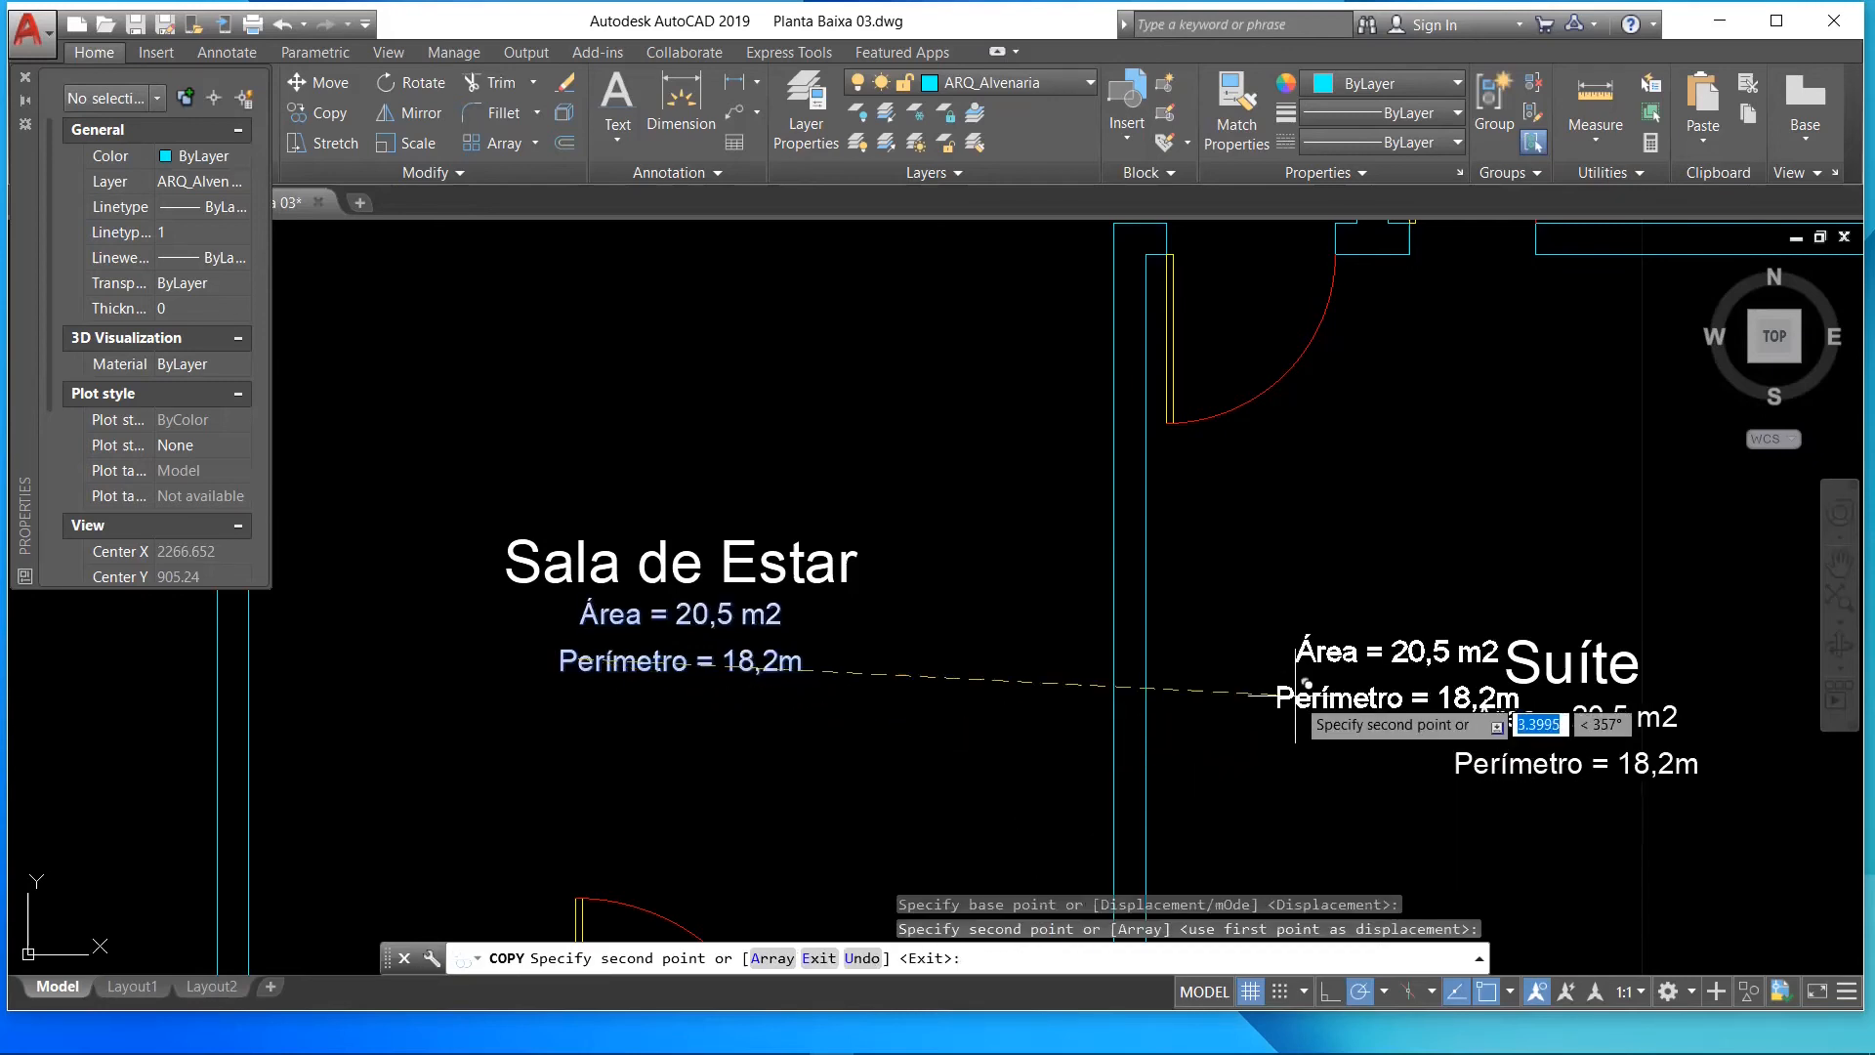
pyautogui.press('Escape')
pyautogui.scroll(-4, 1282, 540)
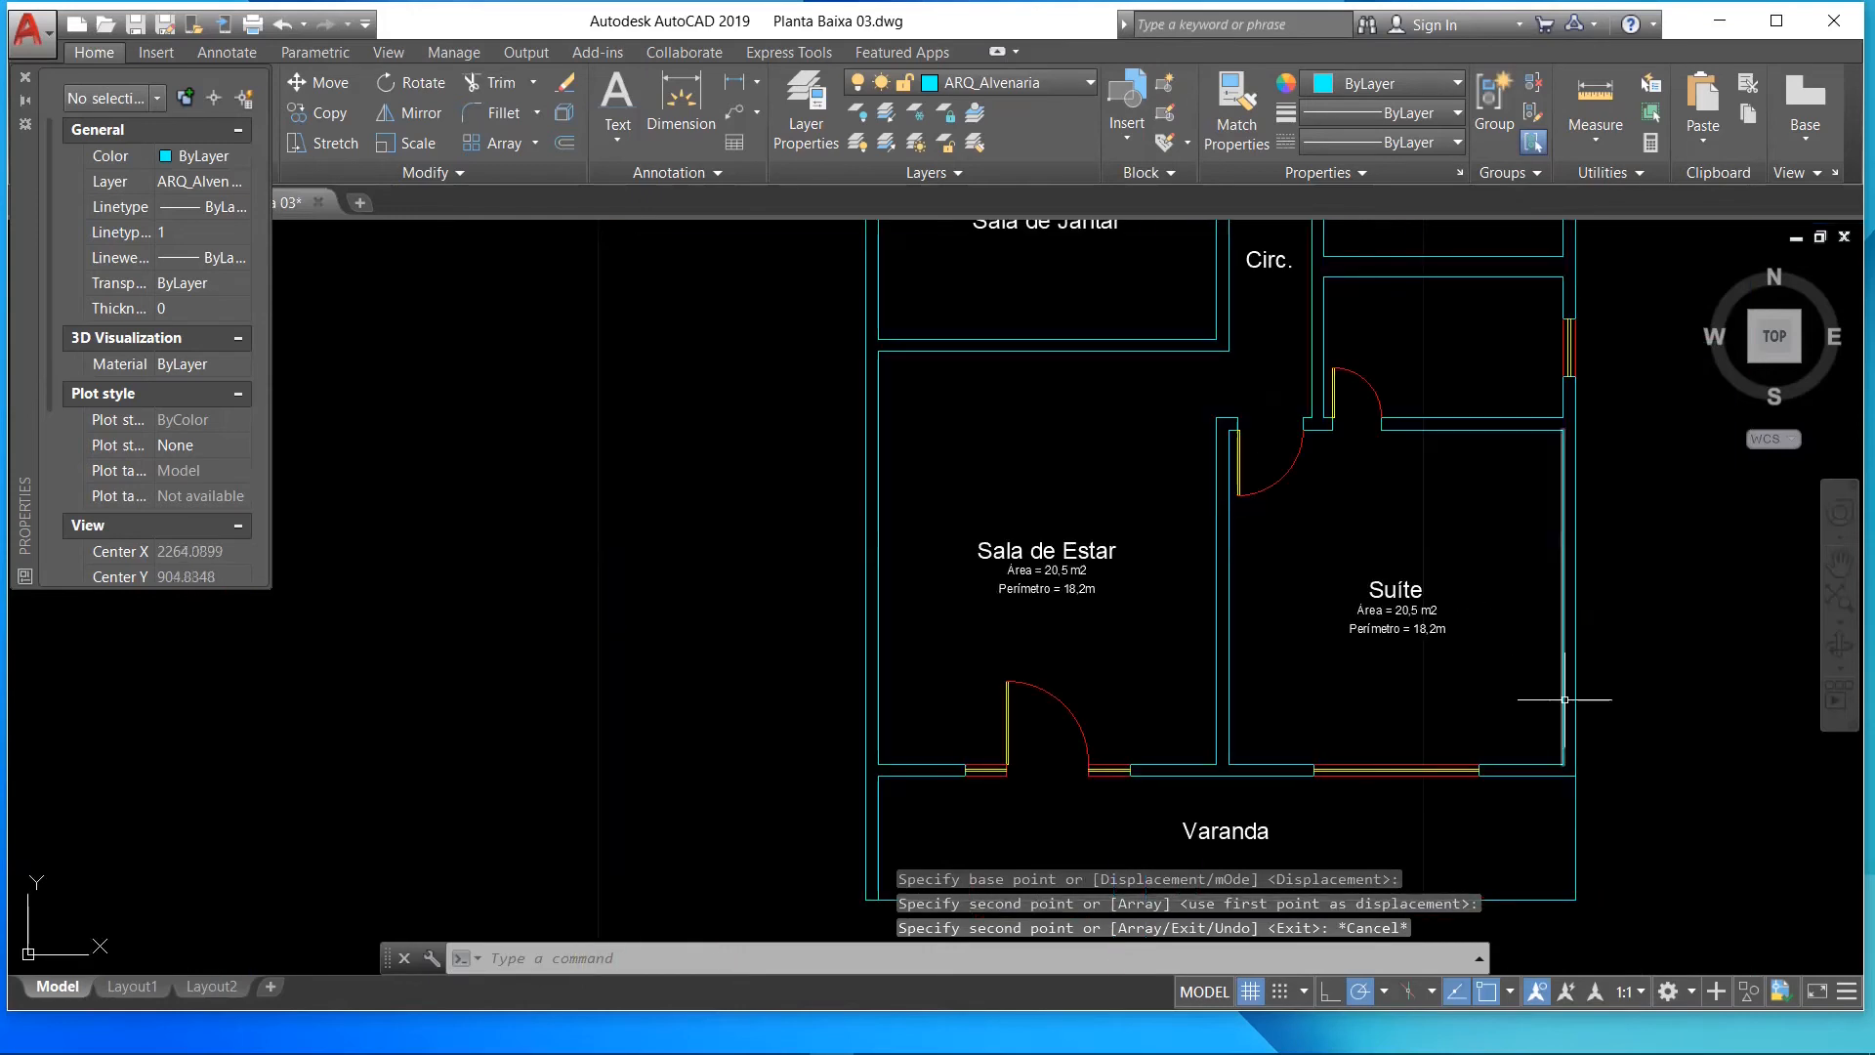
# - Measure the Suíte's area and perimeter with the AREA command, picking the room's four inner wall corners
pyautogui.scroll(2, 1562, 699)
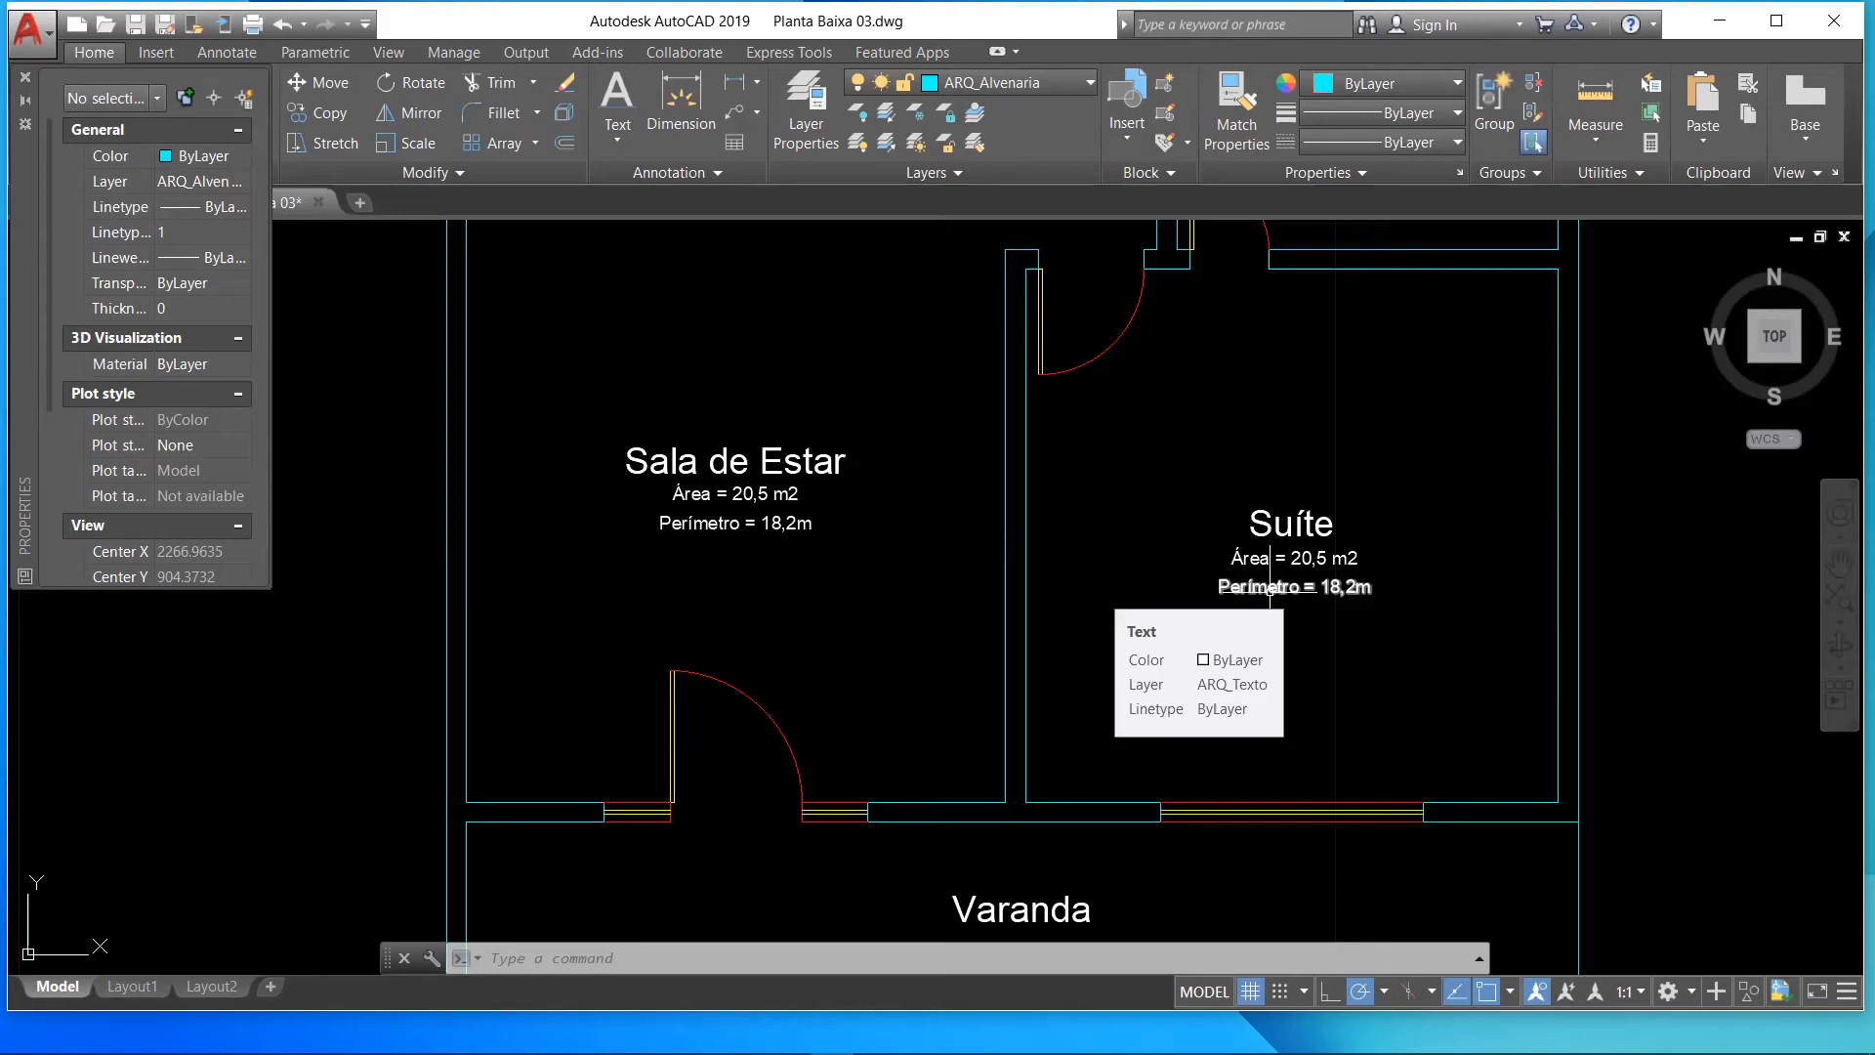
pyautogui.scroll(4, 1431, 542)
pyautogui.scroll(-4, 1436, 547)
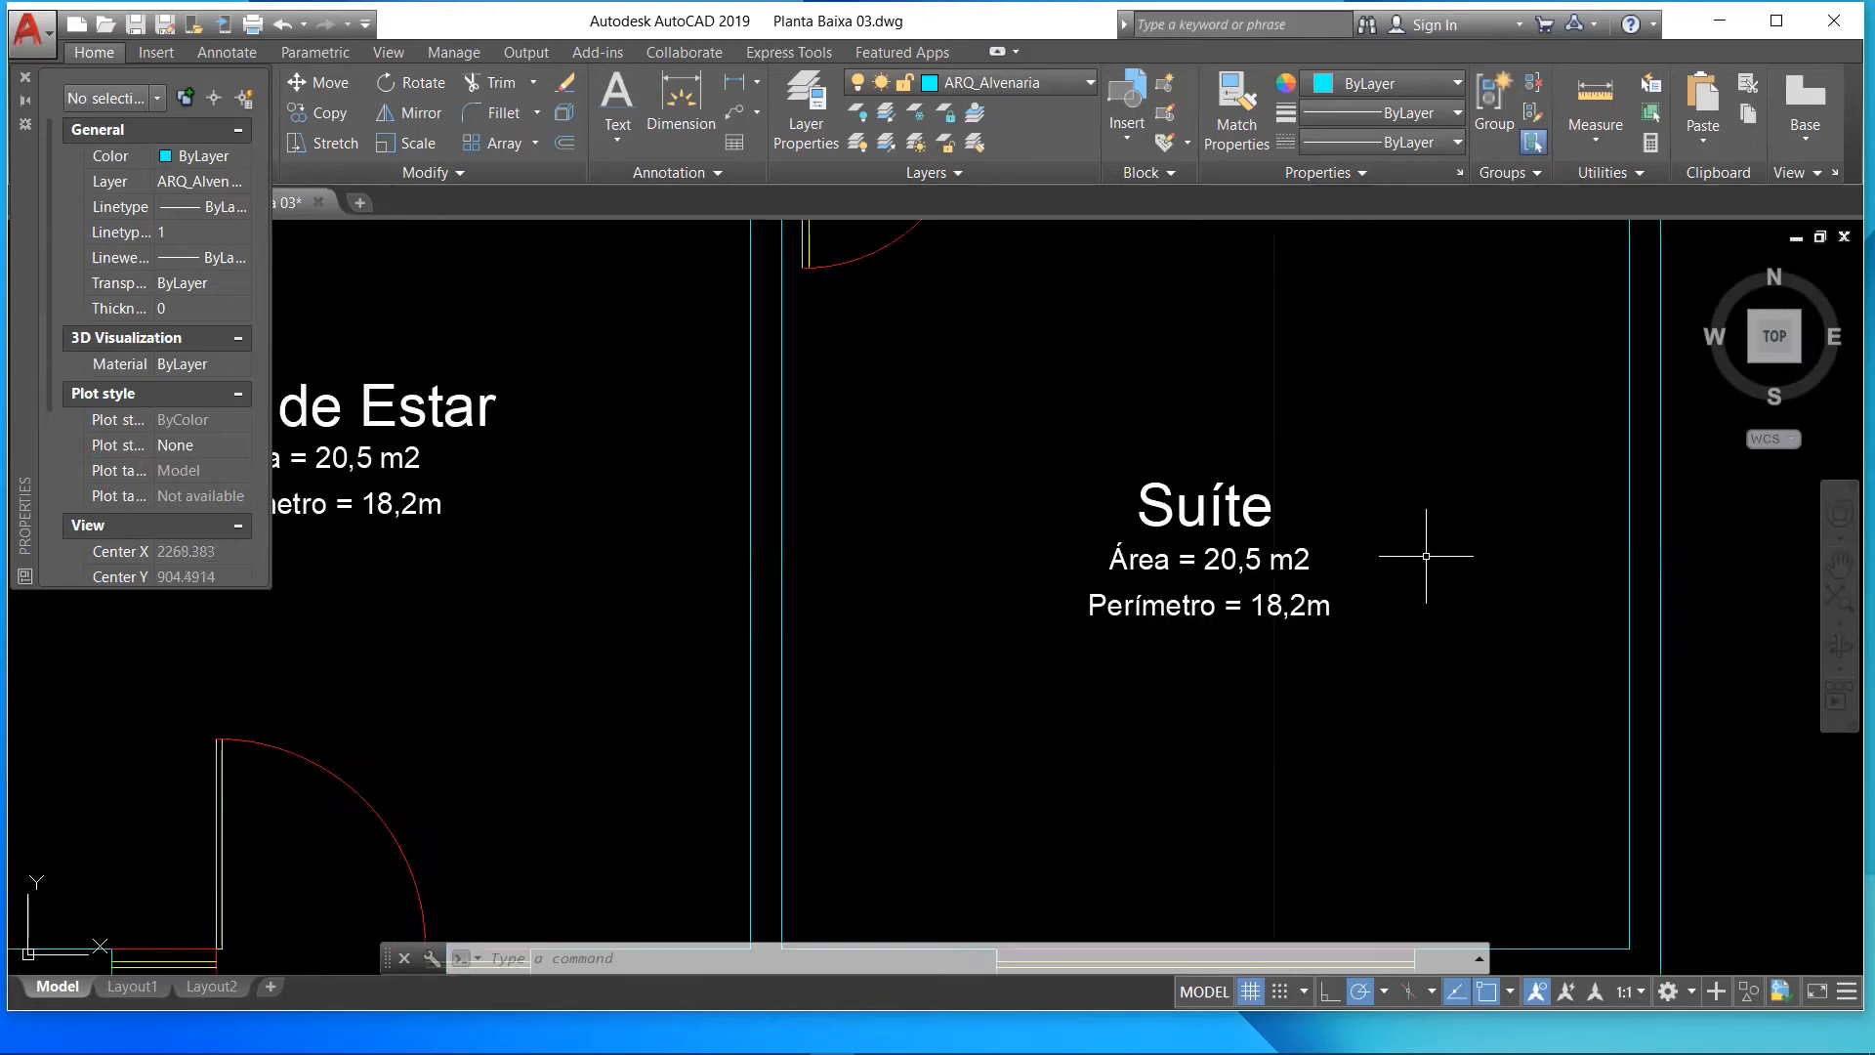
pyautogui.write('area')
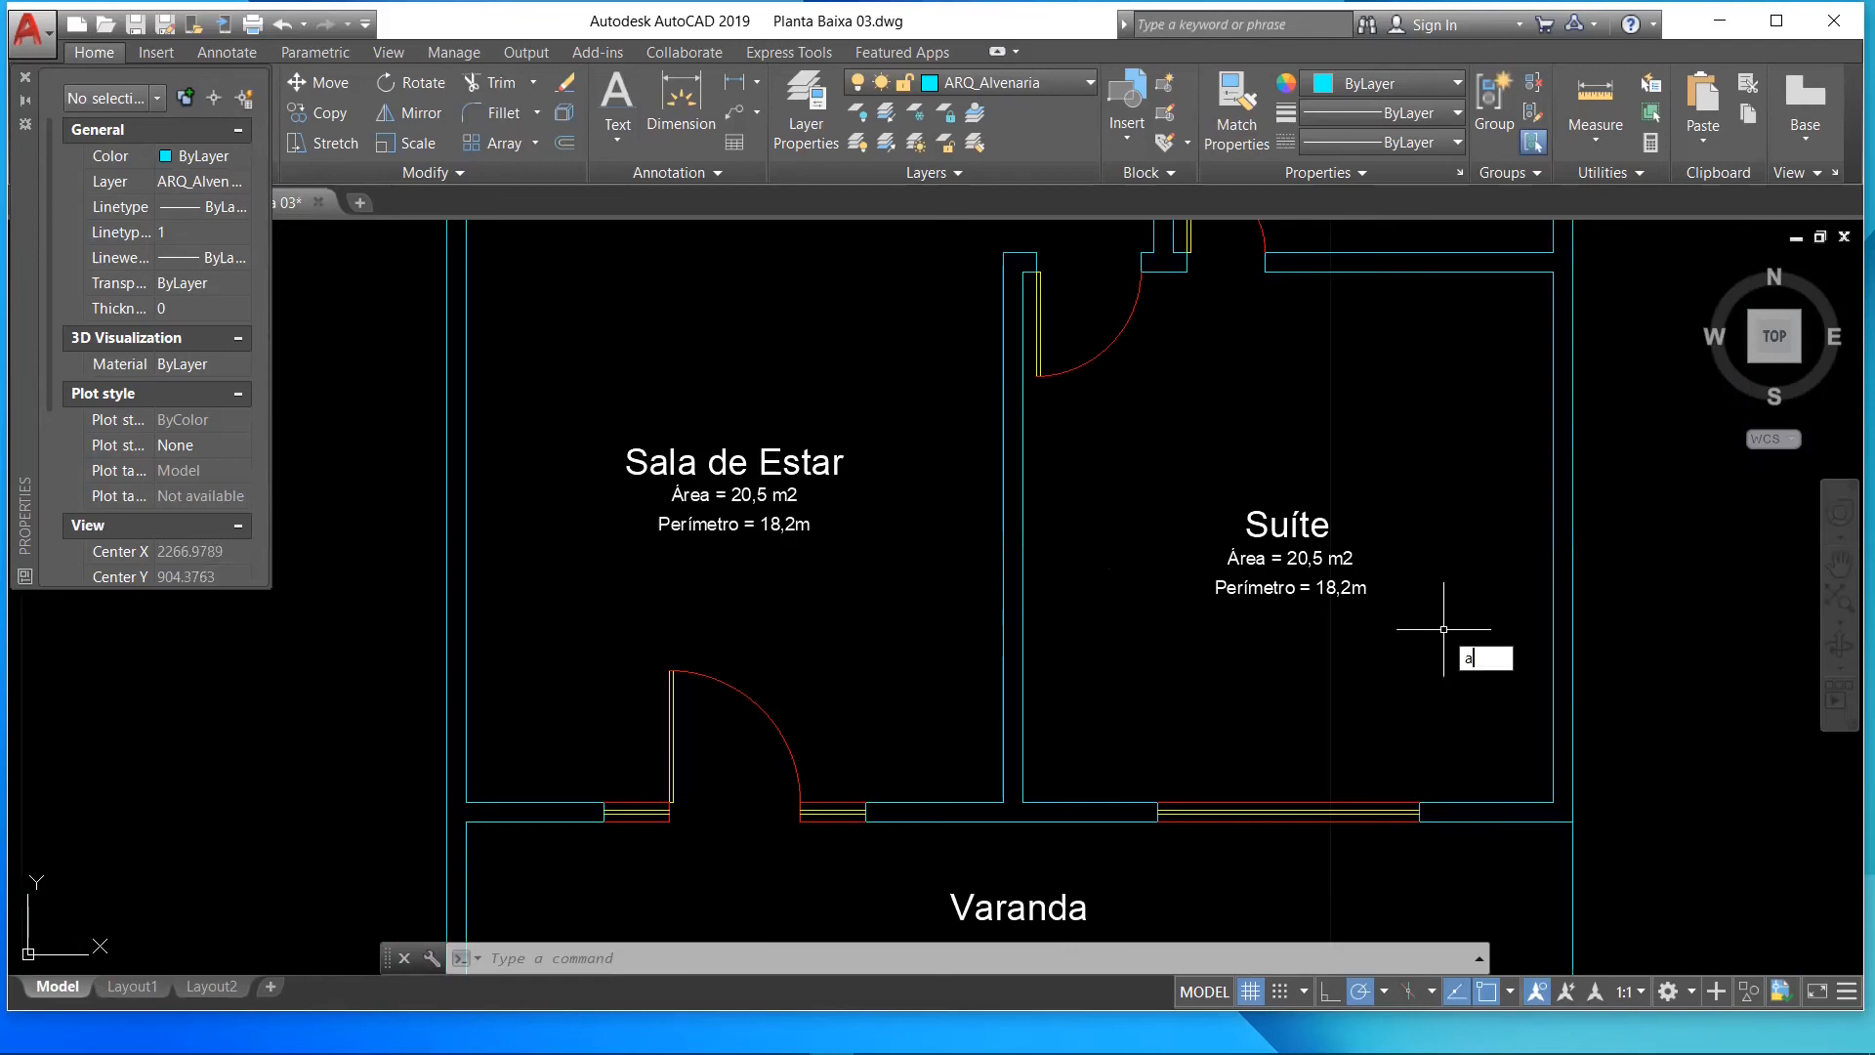
pyautogui.press('Return')
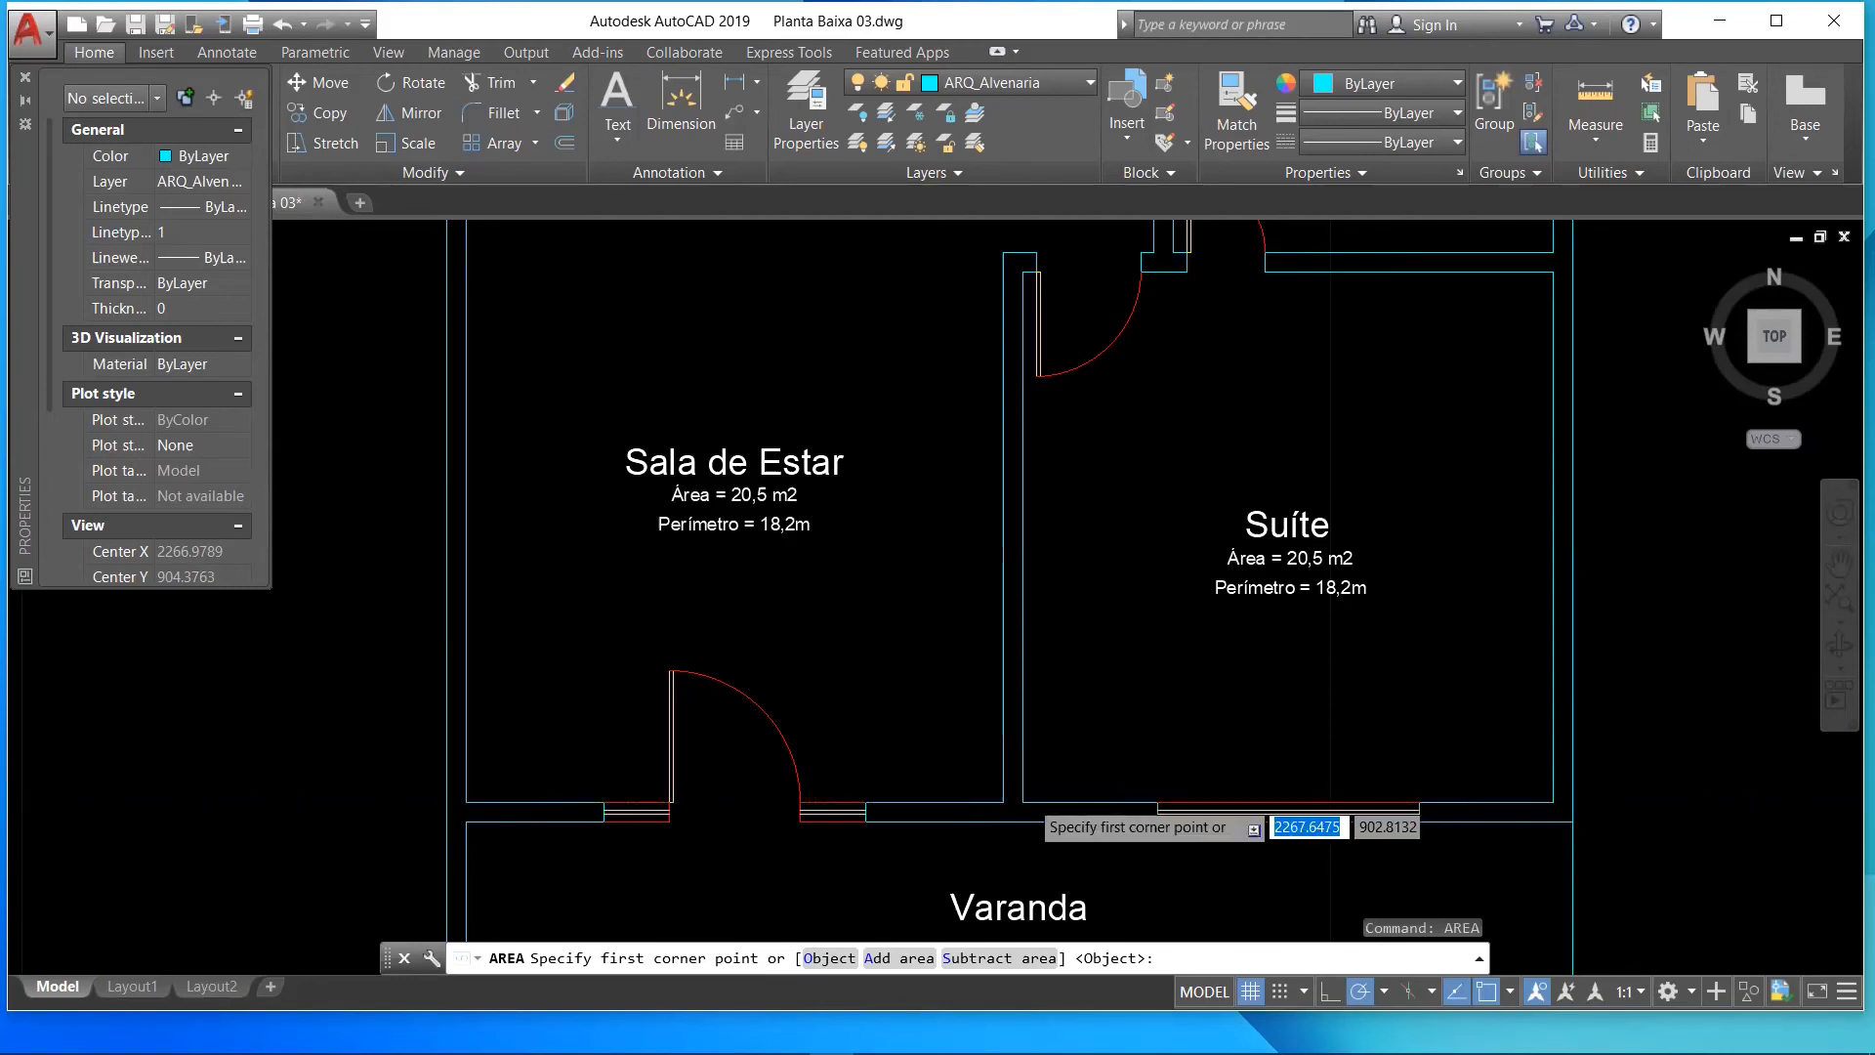
pyautogui.scroll(4, 1033, 799)
pyautogui.click(1032, 799)
pyautogui.scroll(-5, 1021, 795)
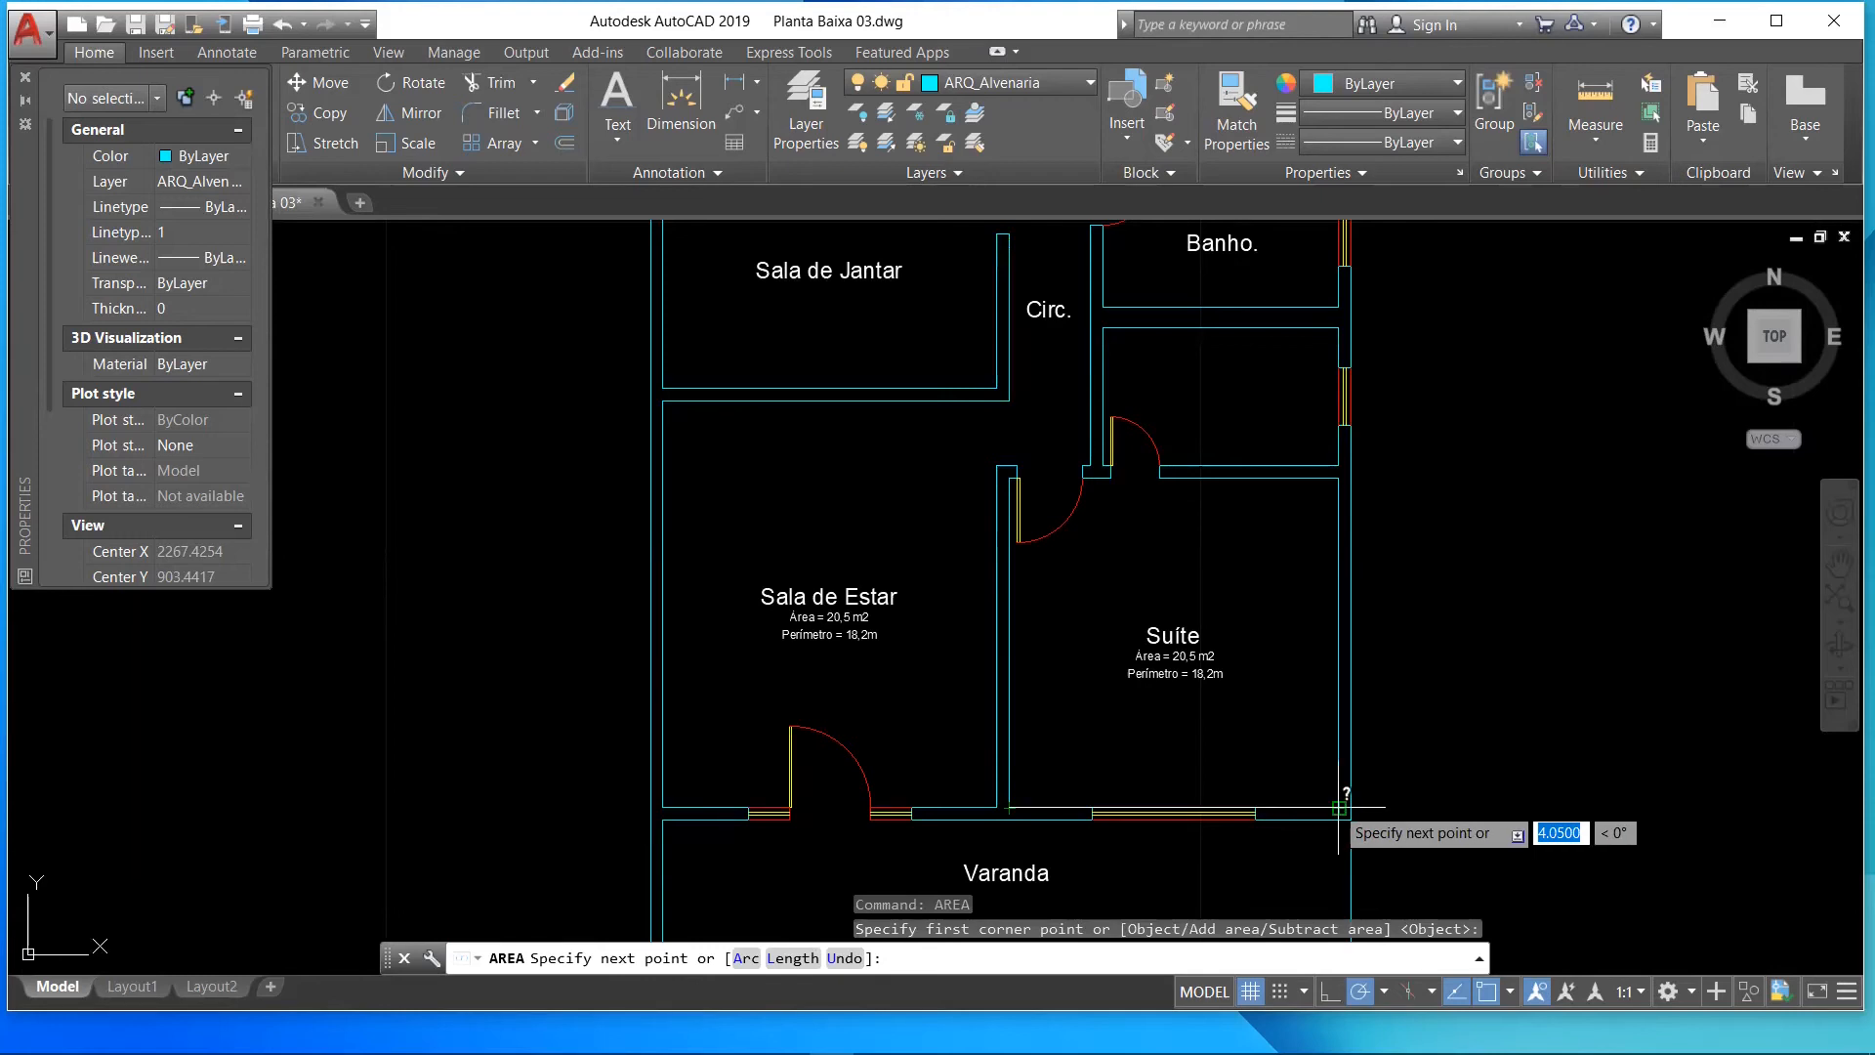
pyautogui.scroll(4, 1338, 809)
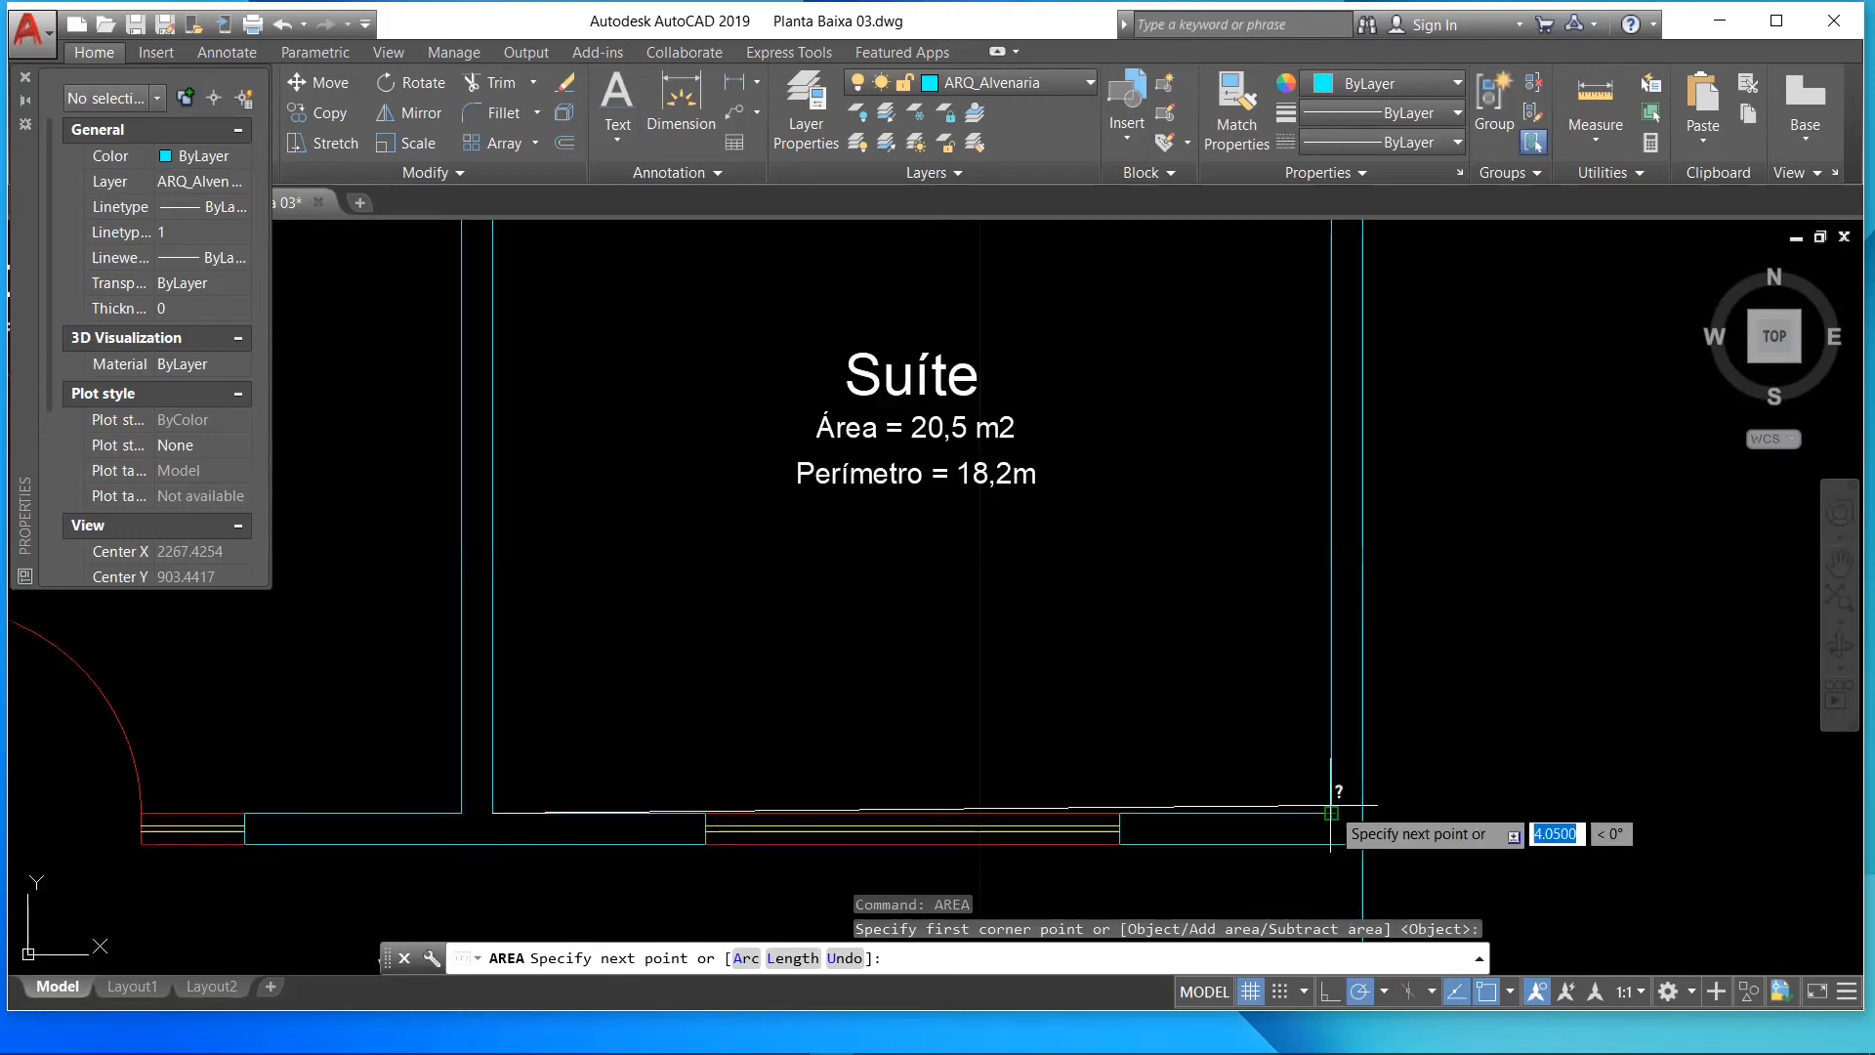
pyautogui.click(1331, 812)
pyautogui.scroll(-4, 1330, 811)
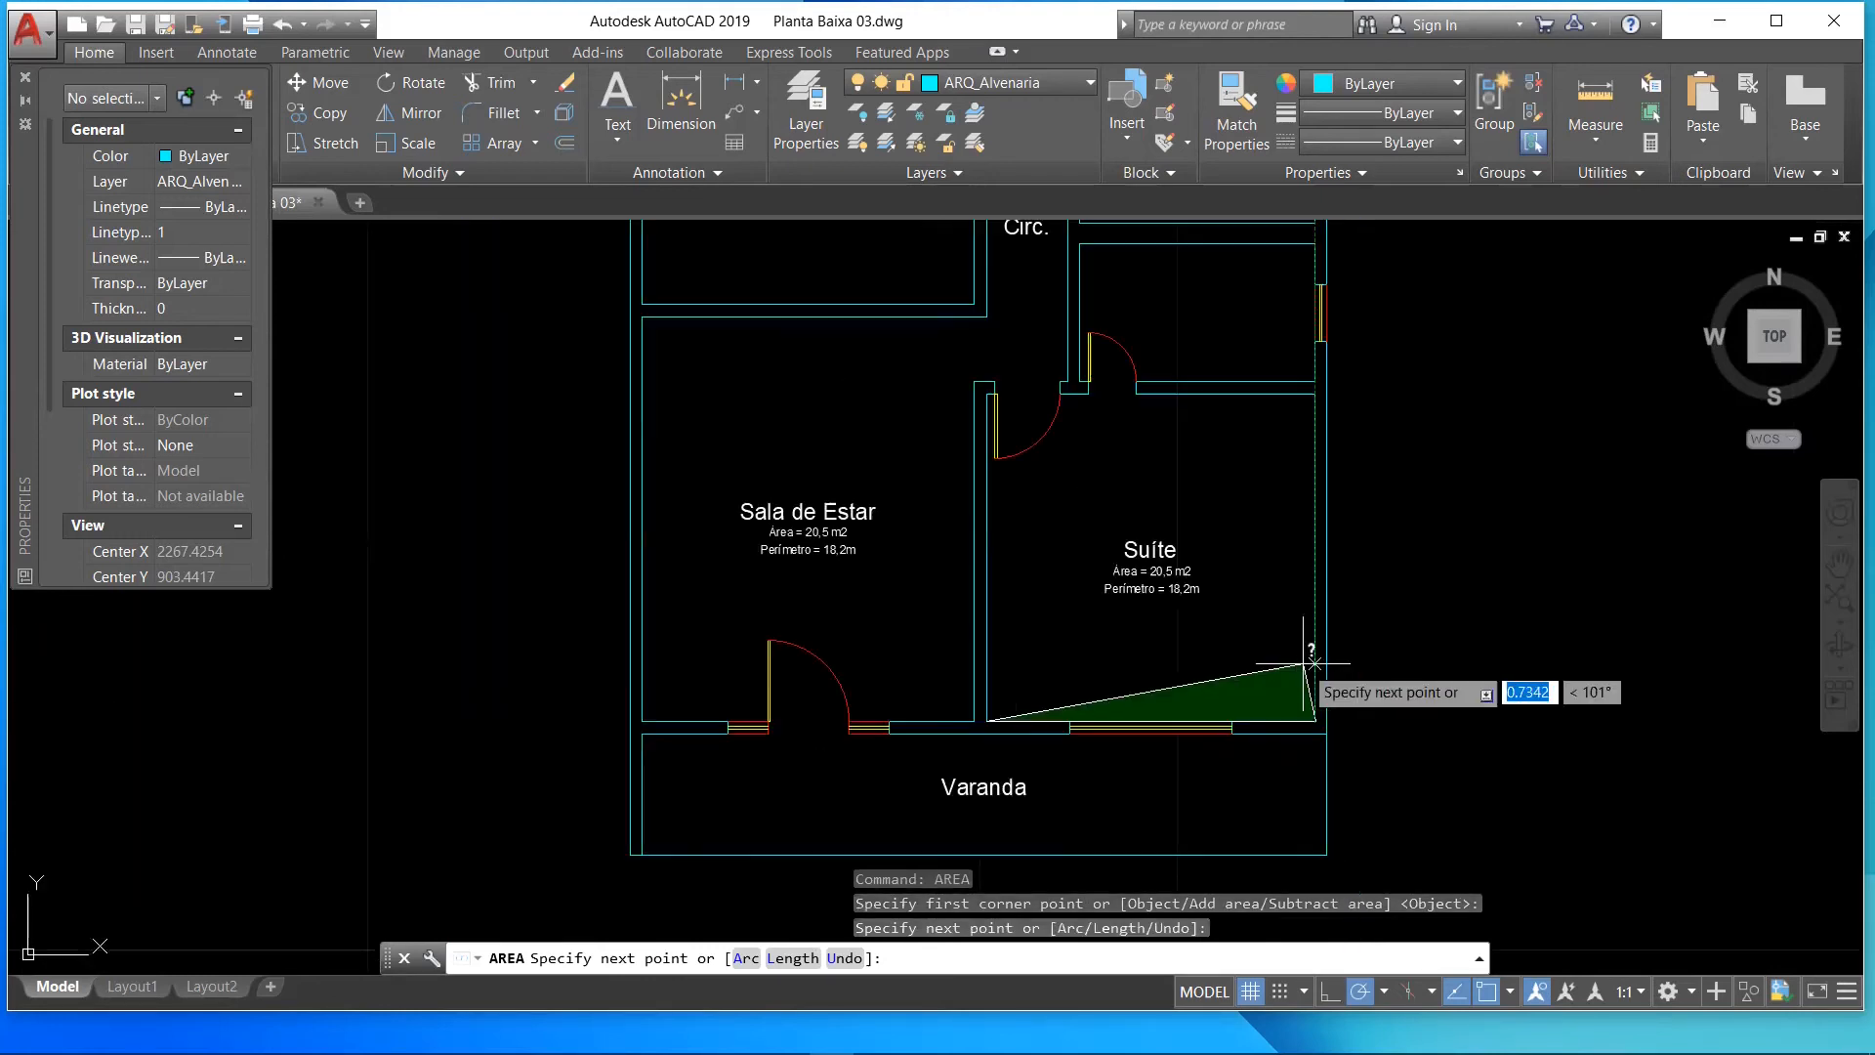
pyautogui.click(1315, 400)
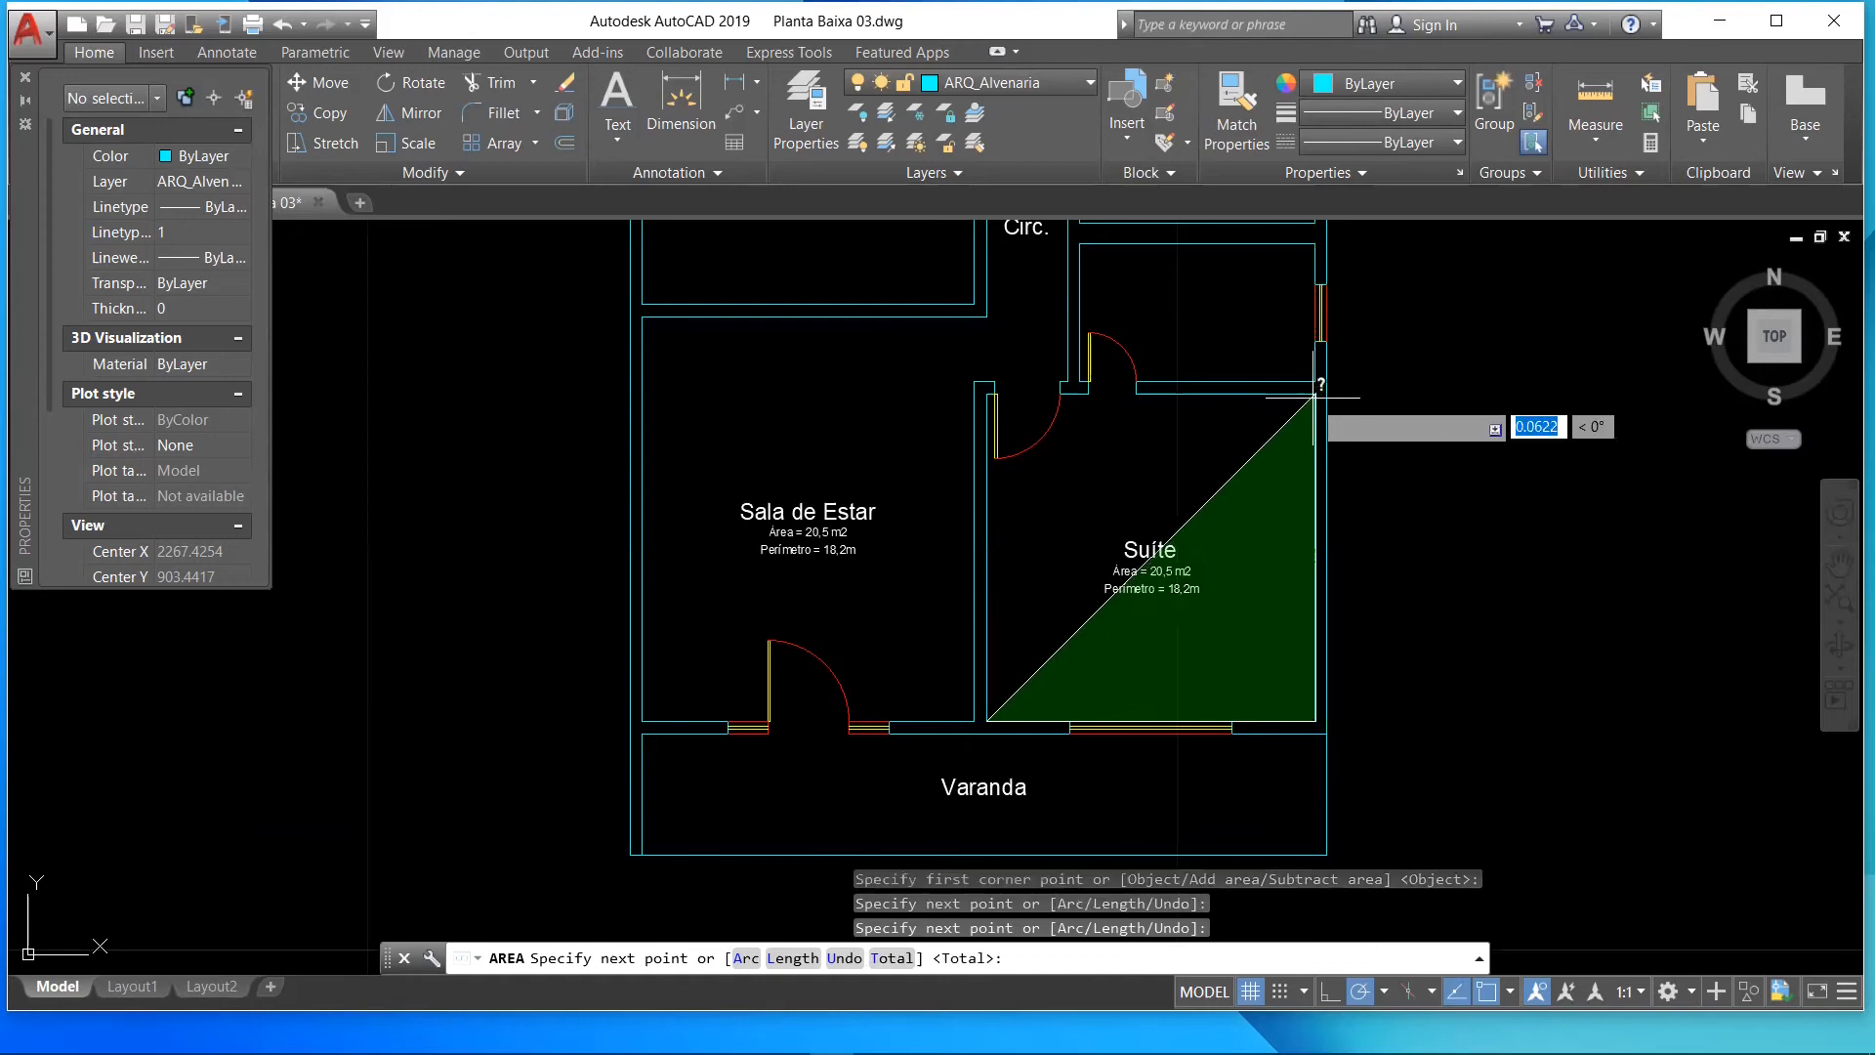
pyautogui.scroll(2, 970, 403)
pyautogui.scroll(2, 971, 402)
pyautogui.click(995, 388)
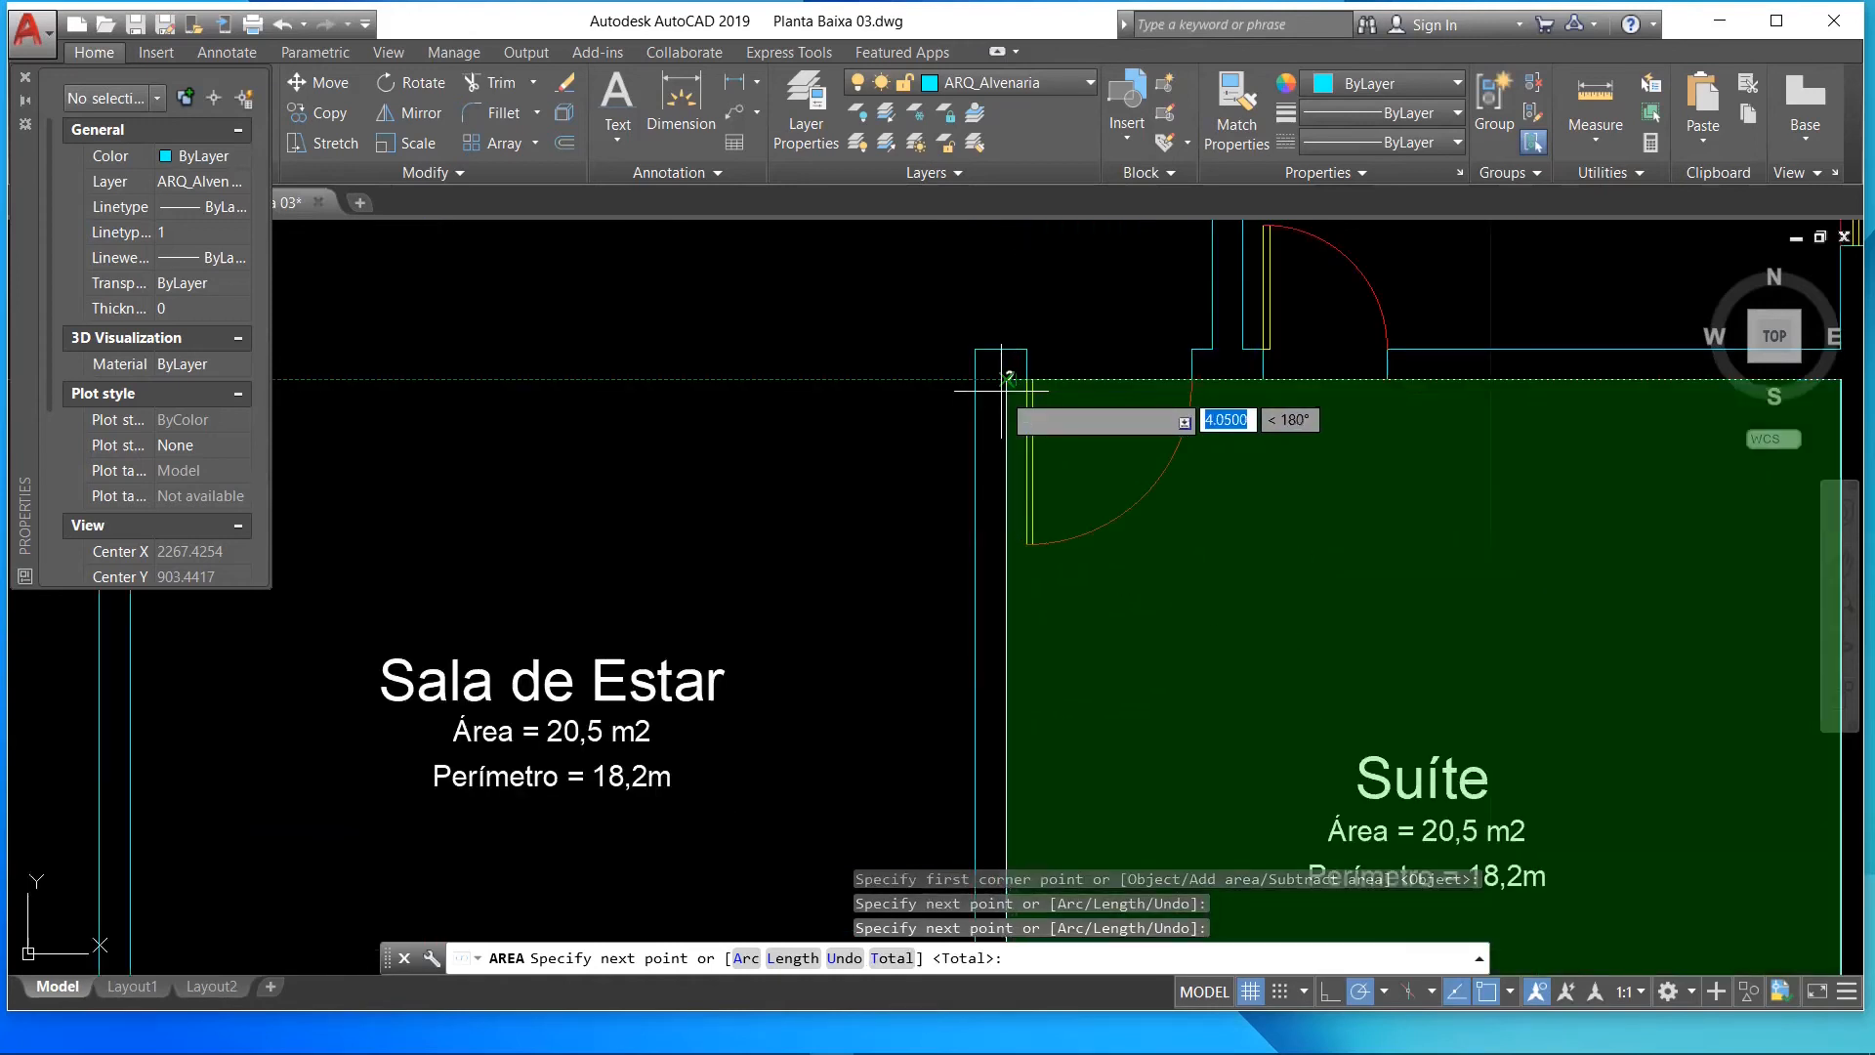
pyautogui.scroll(-2, 1002, 390)
pyautogui.scroll(-2, 1001, 390)
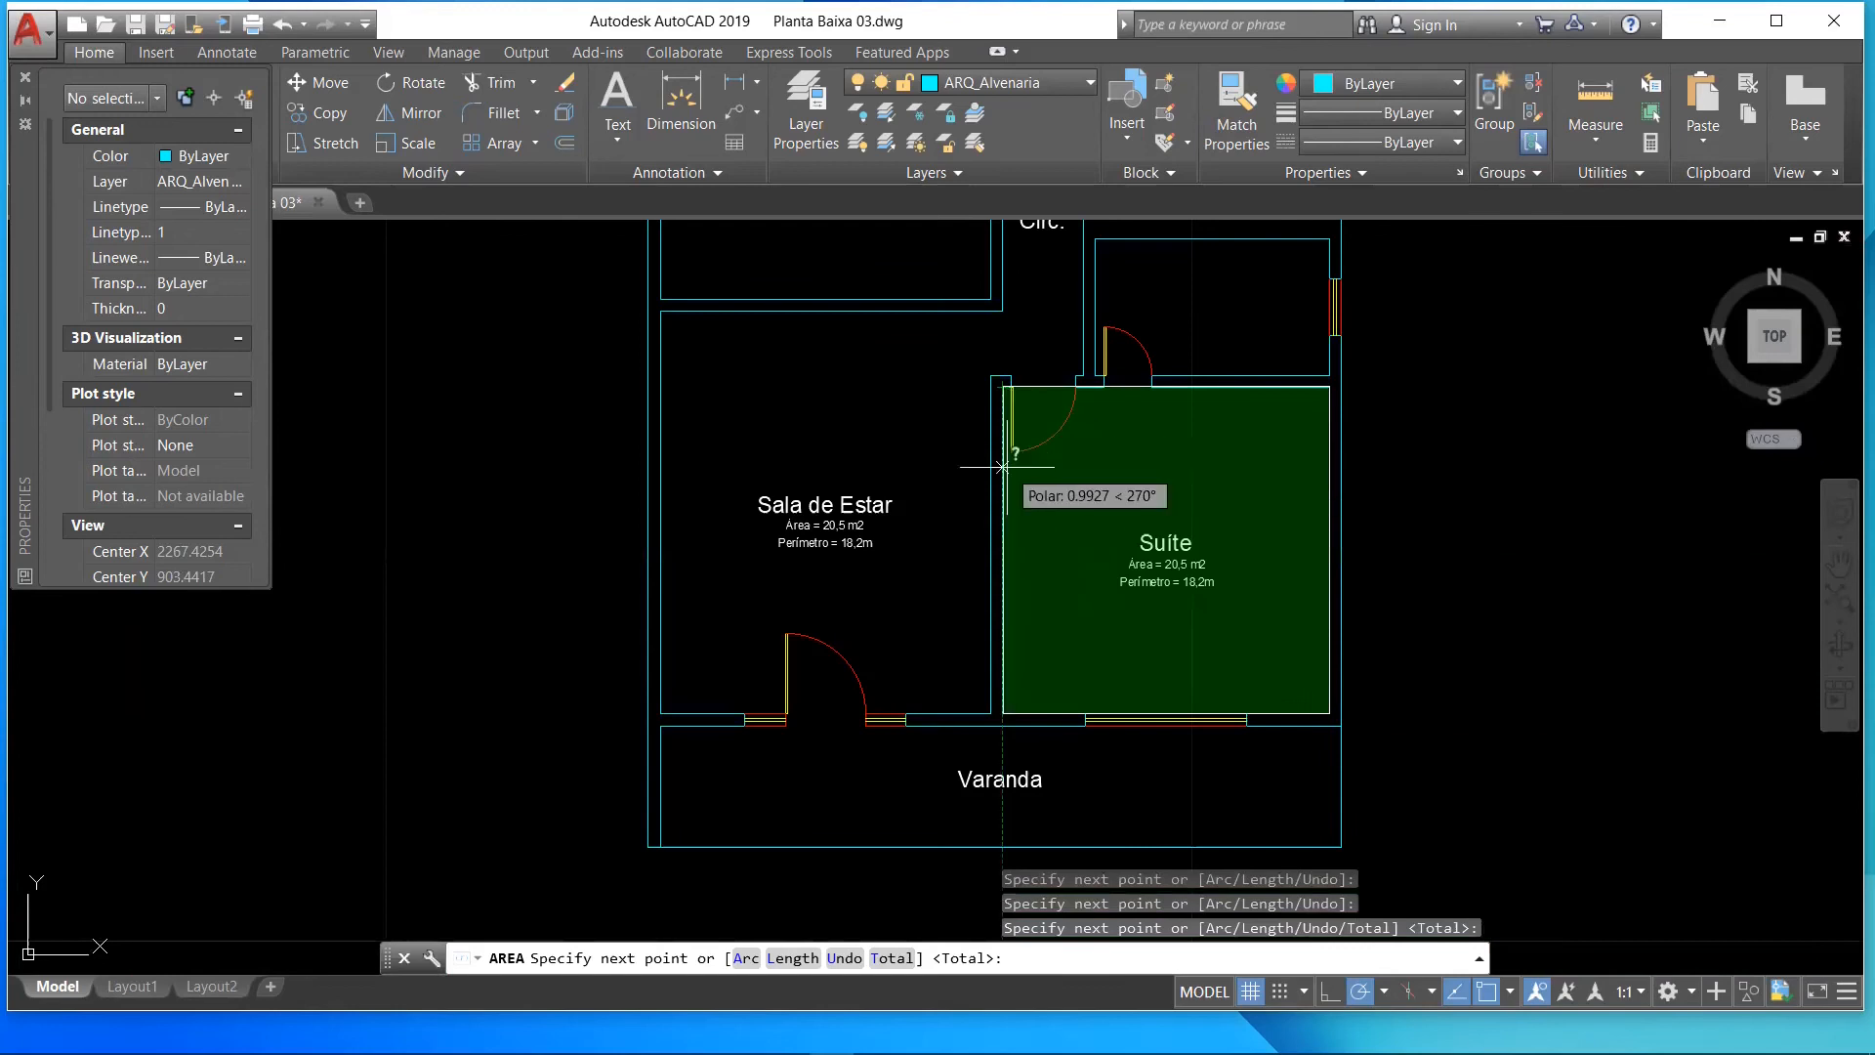
pyautogui.press('Return')
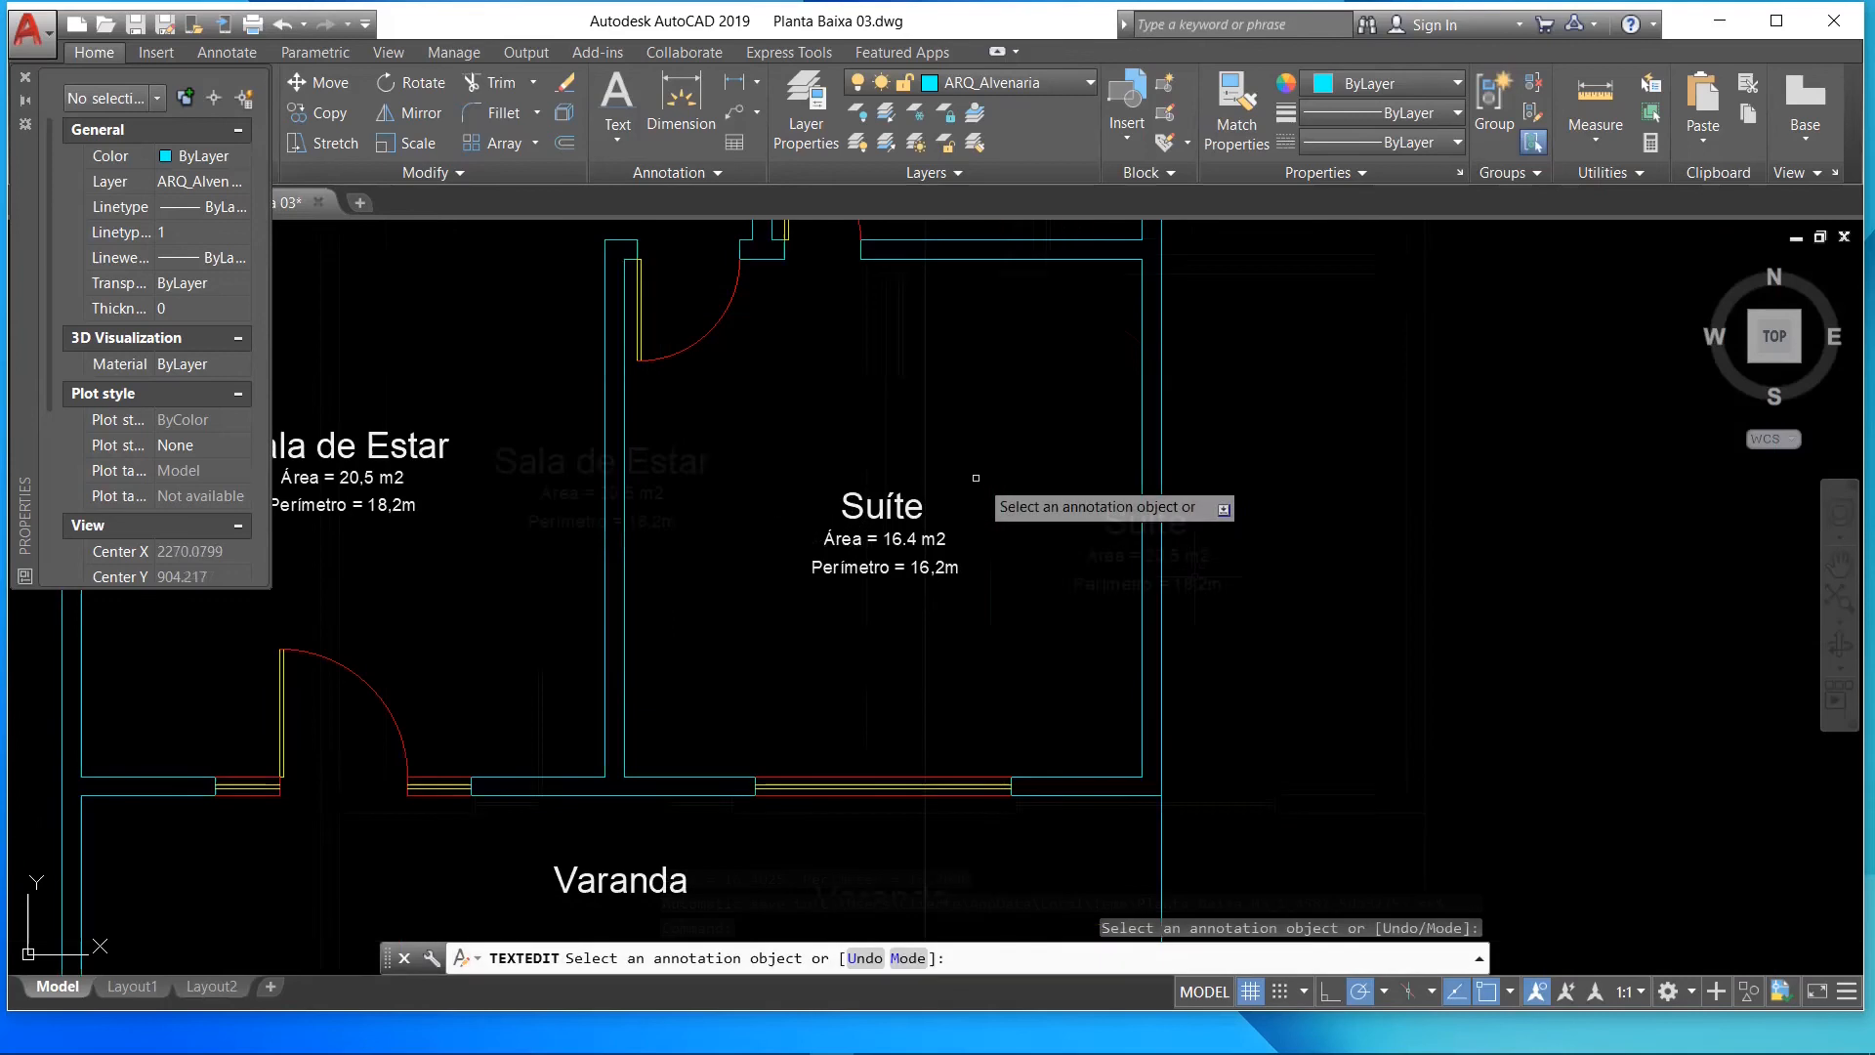
# - Measure the Banho's area and perimeter with the AREA command, picking the room's four inner wall corners
pyautogui.scroll(-2, 796, 500)
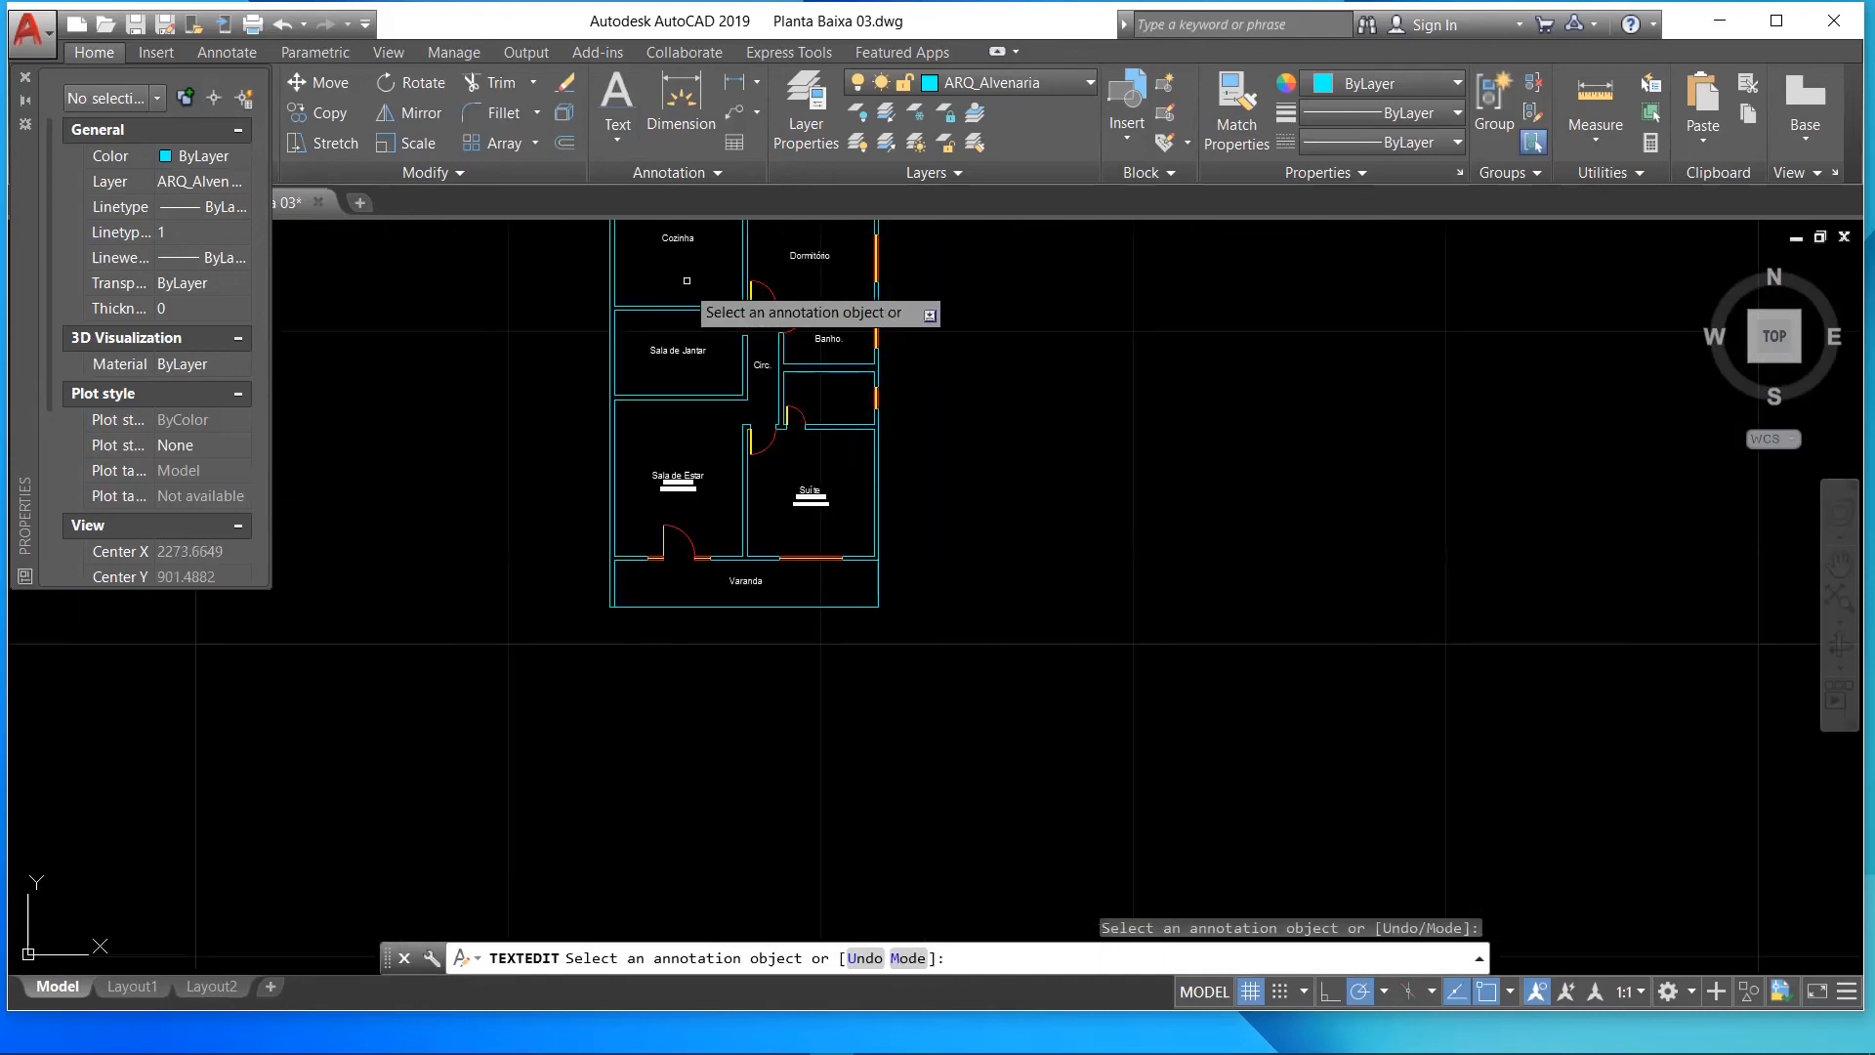
pyautogui.scroll(5, 698, 285)
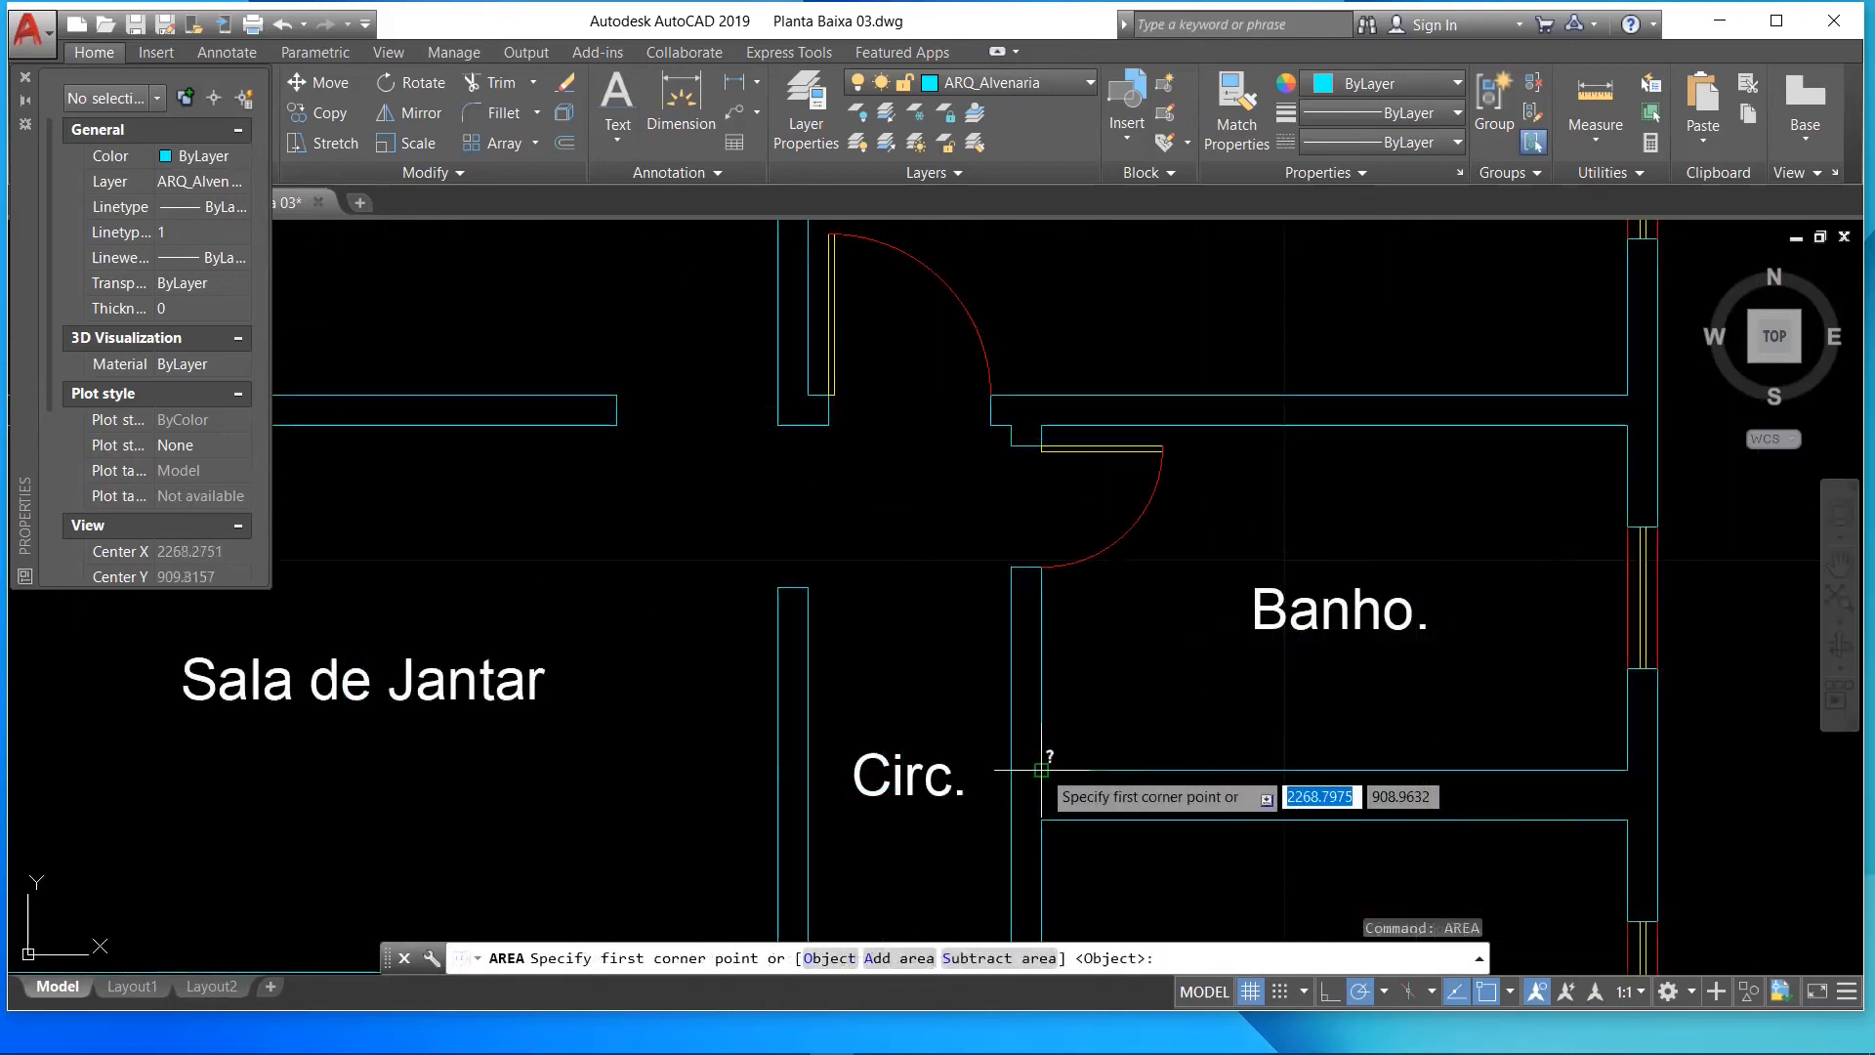
pyautogui.click(1042, 768)
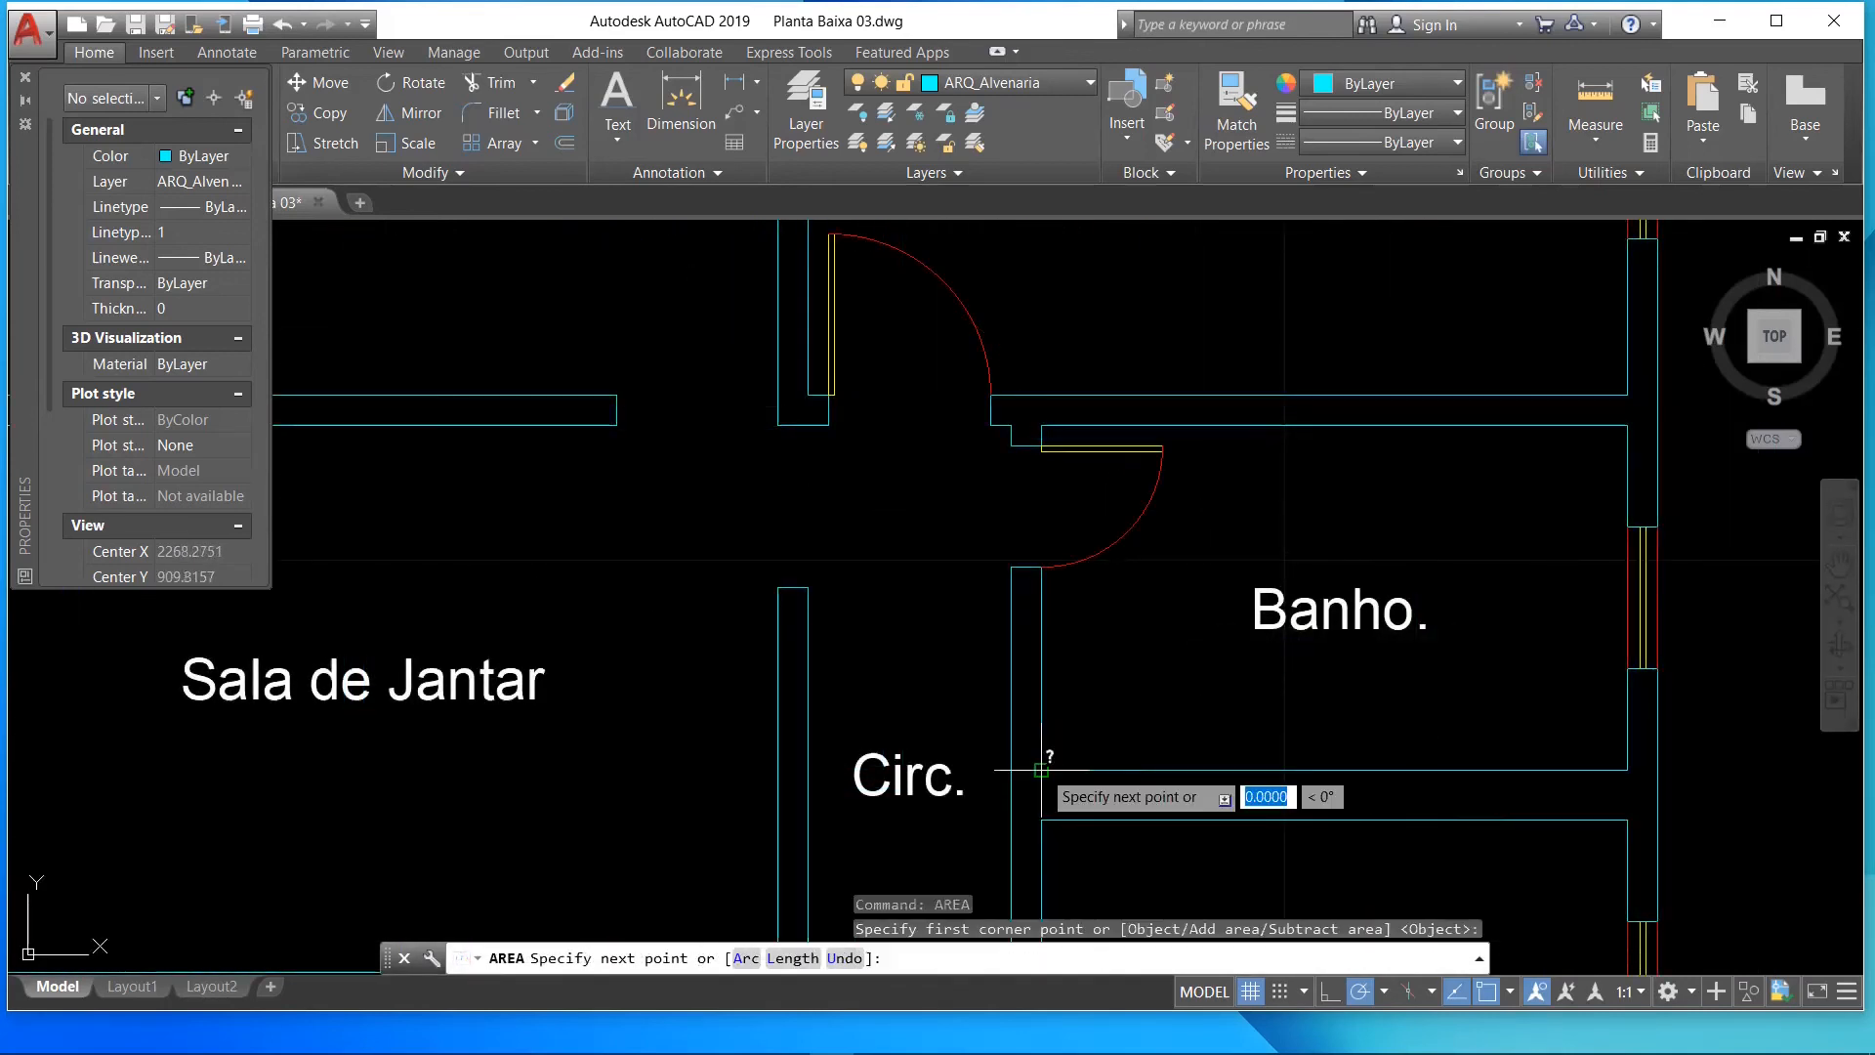
pyautogui.click(1624, 749)
pyautogui.click(1626, 764)
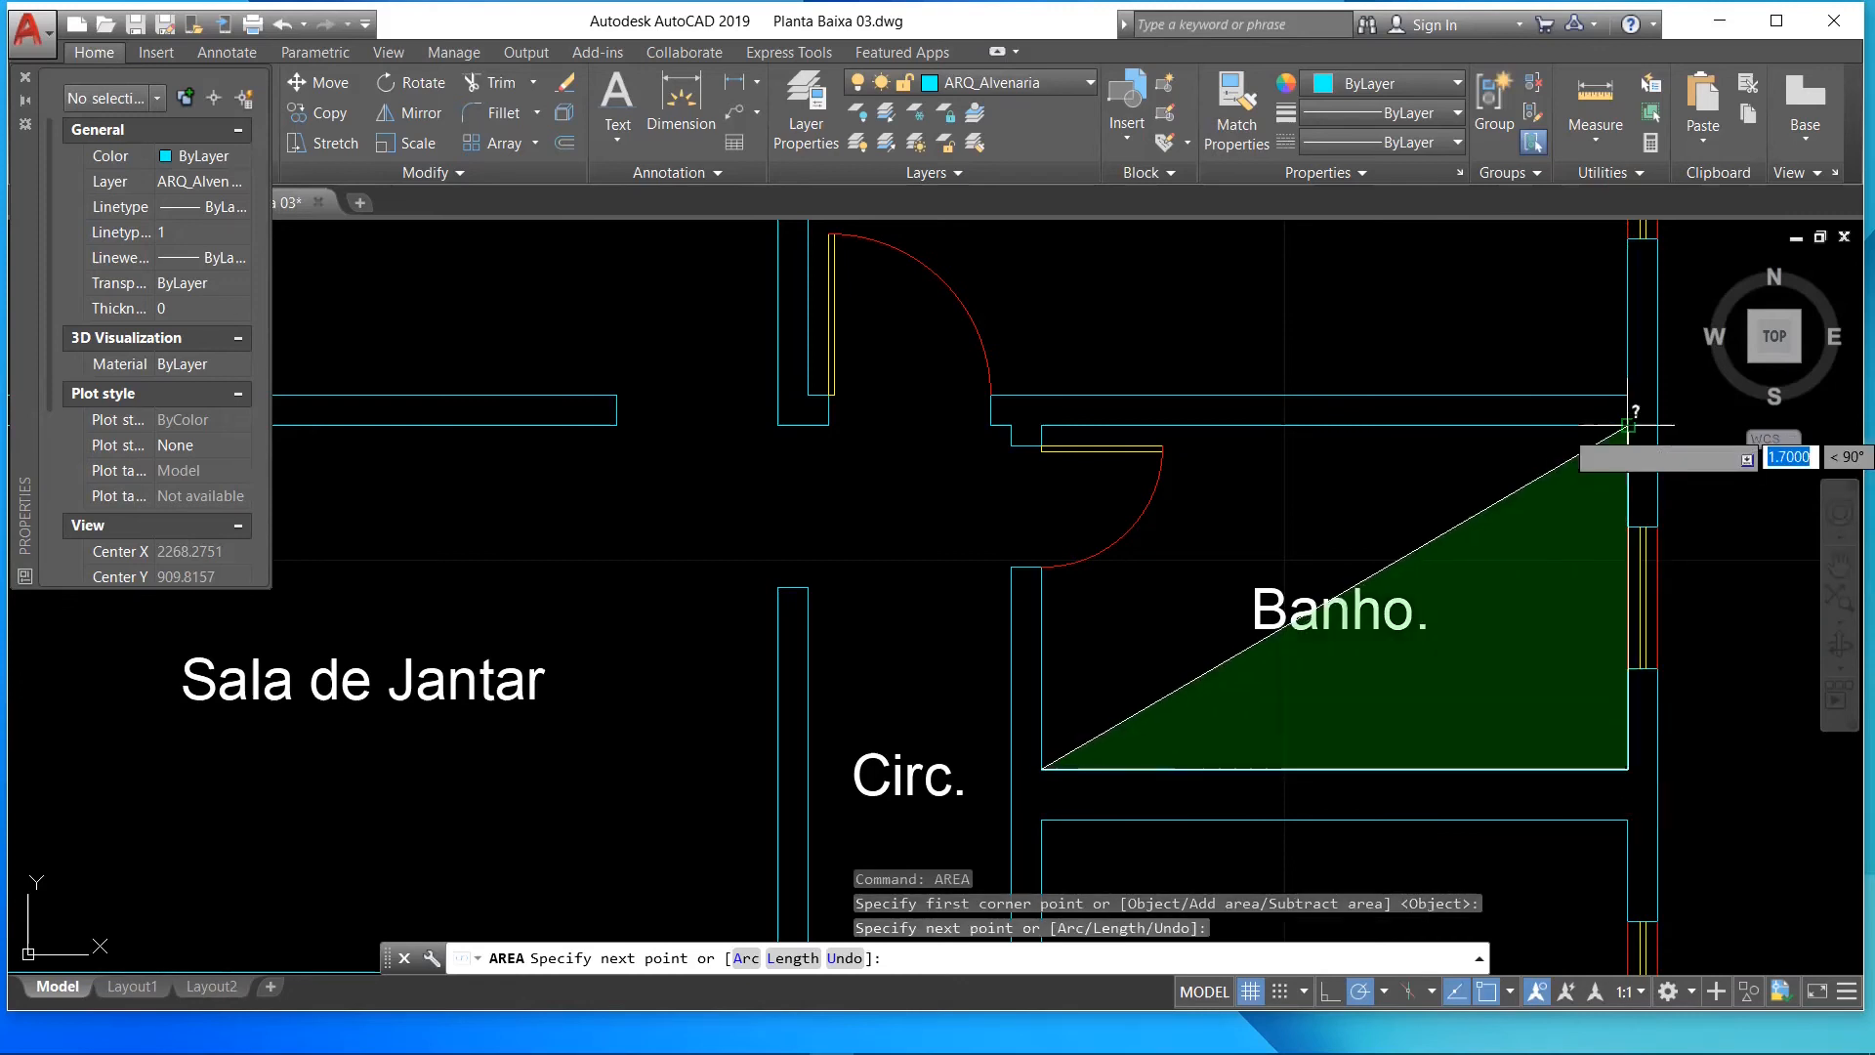
pyautogui.click(1626, 426)
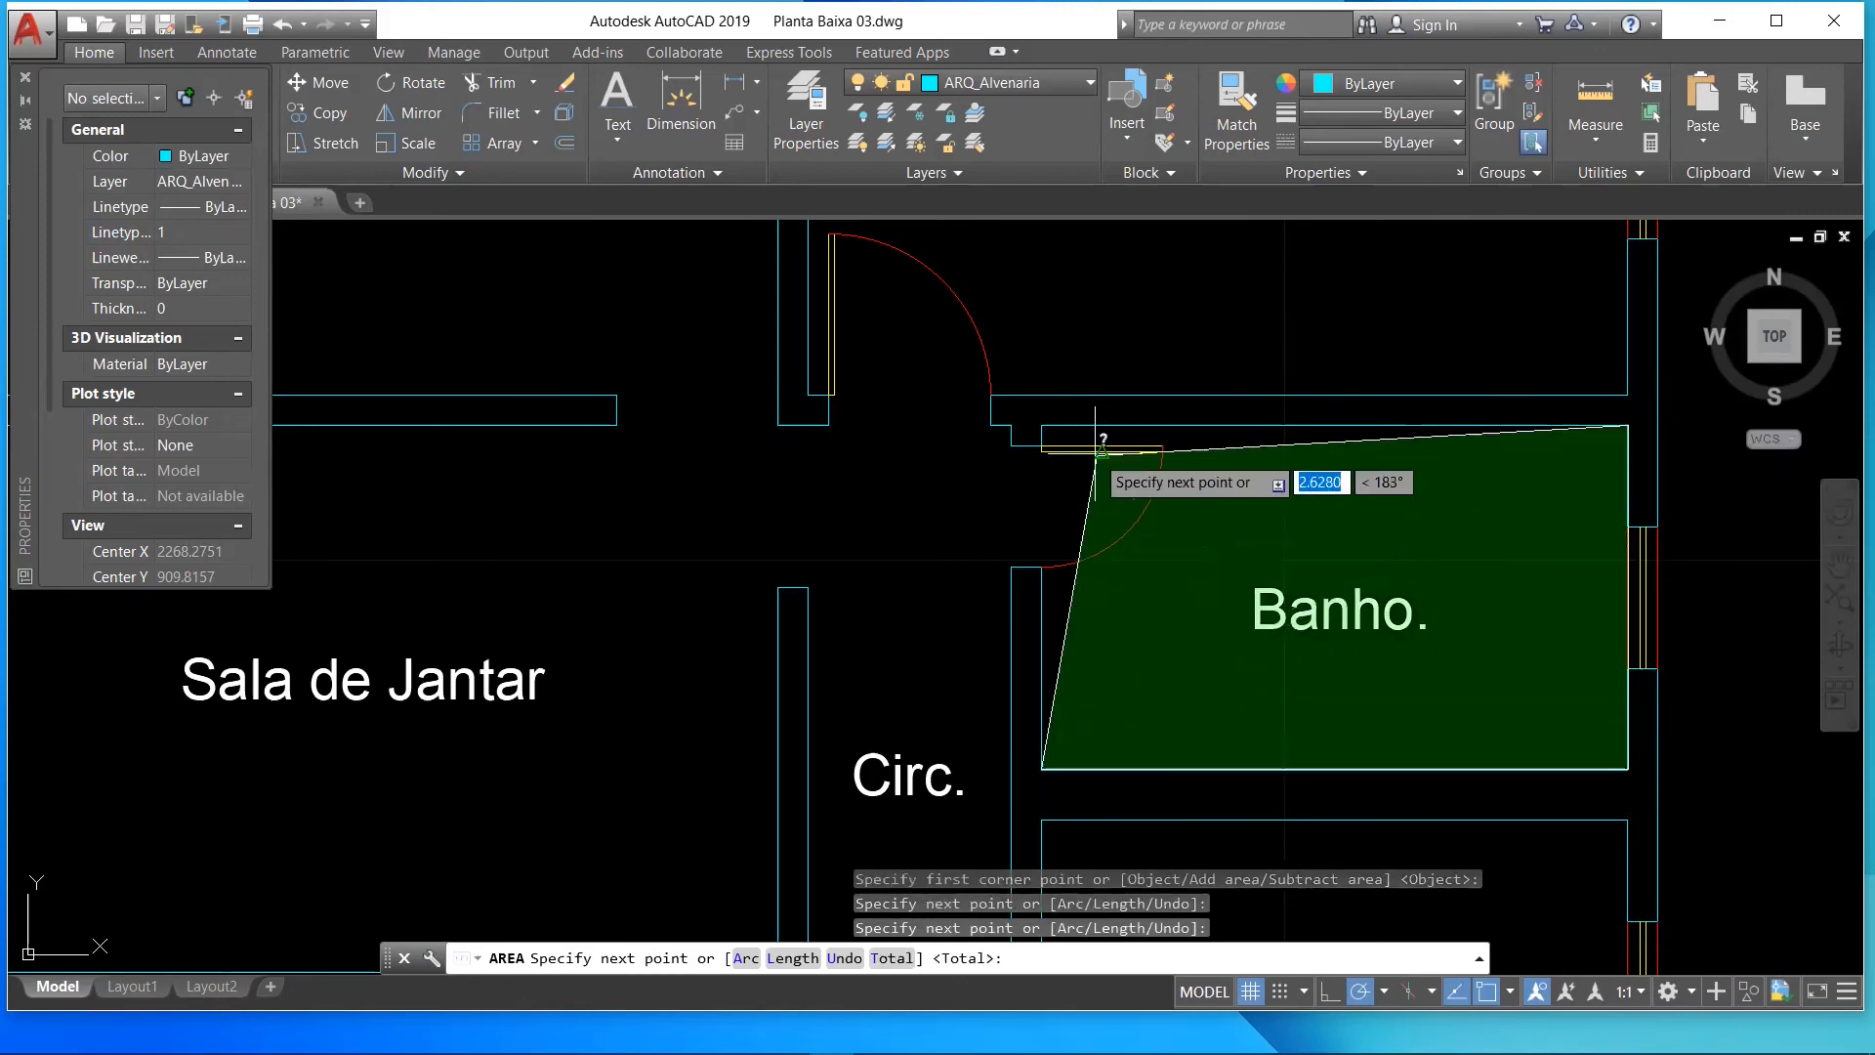
pyautogui.click(1043, 427)
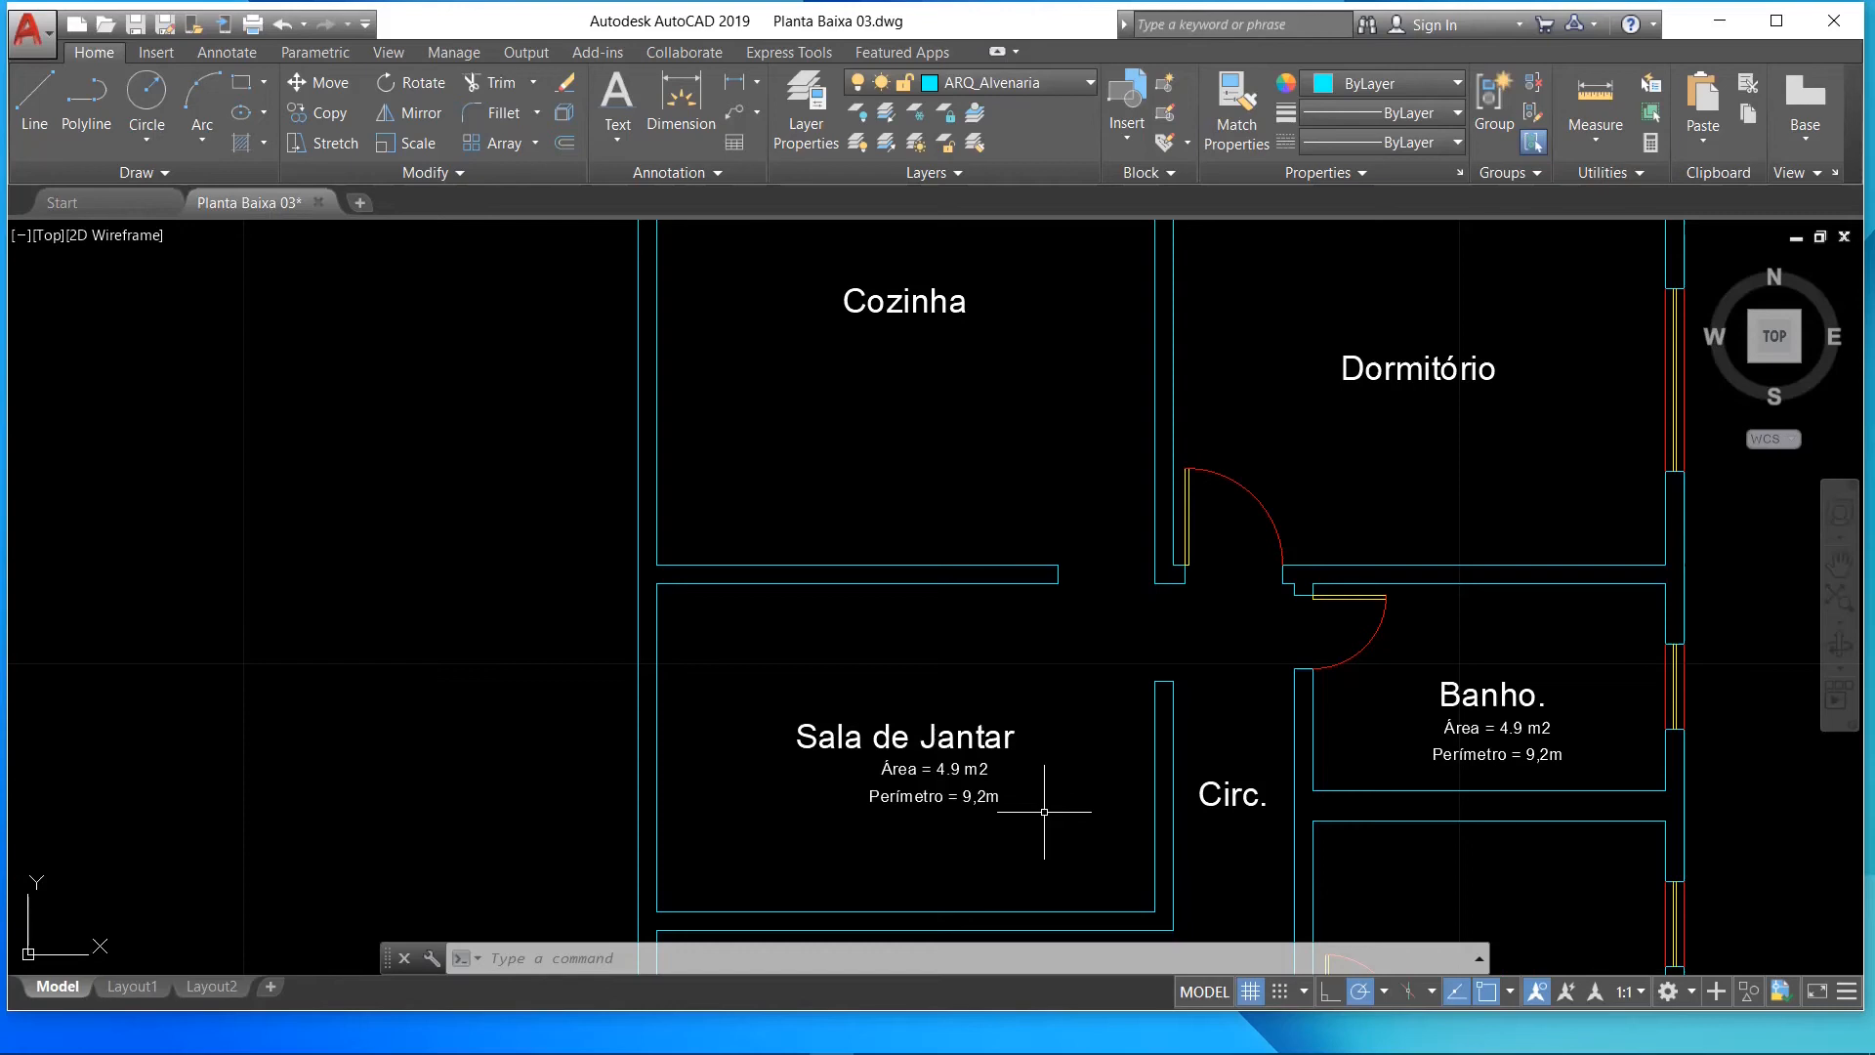
# - Check Sala de Jantar's measurements in the command history and set its texts to "Área = 11.1 m2" and "Perímetro = 13.6m"
pyautogui.press('F2')
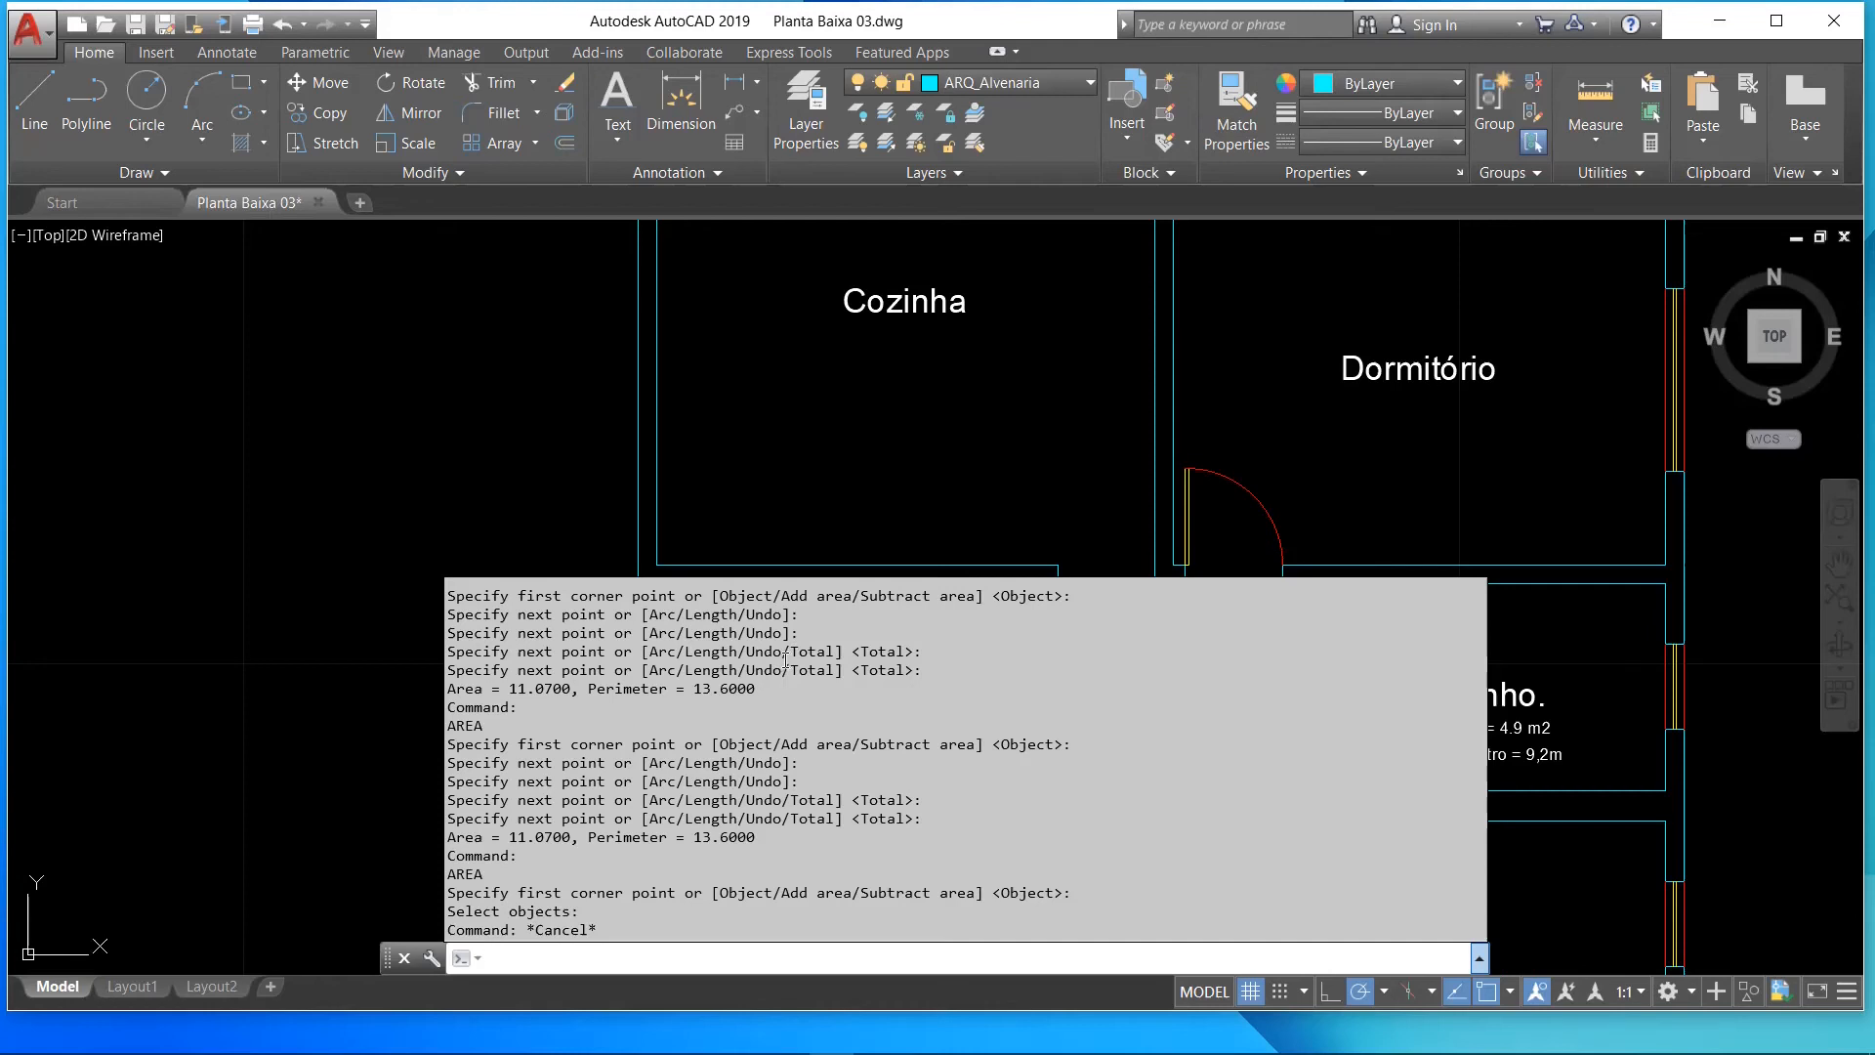
pyautogui.press('F2')
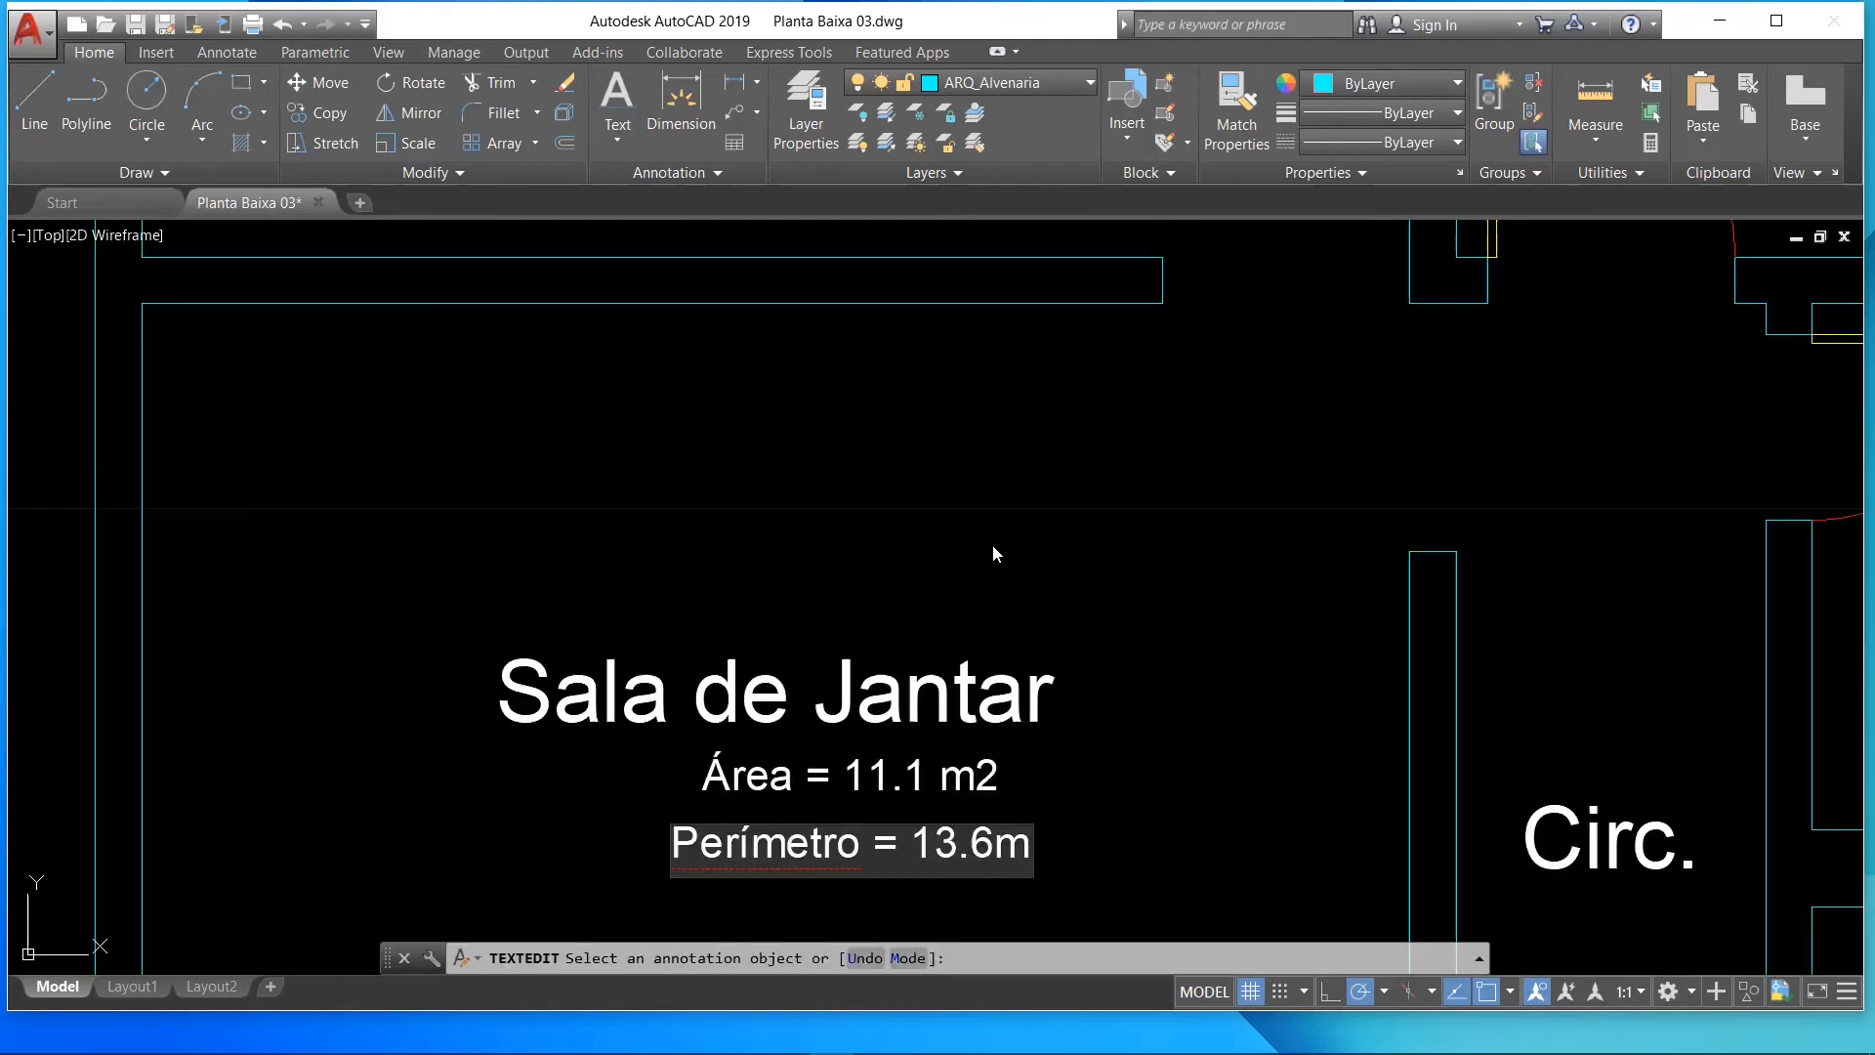
pyautogui.click(992, 542)
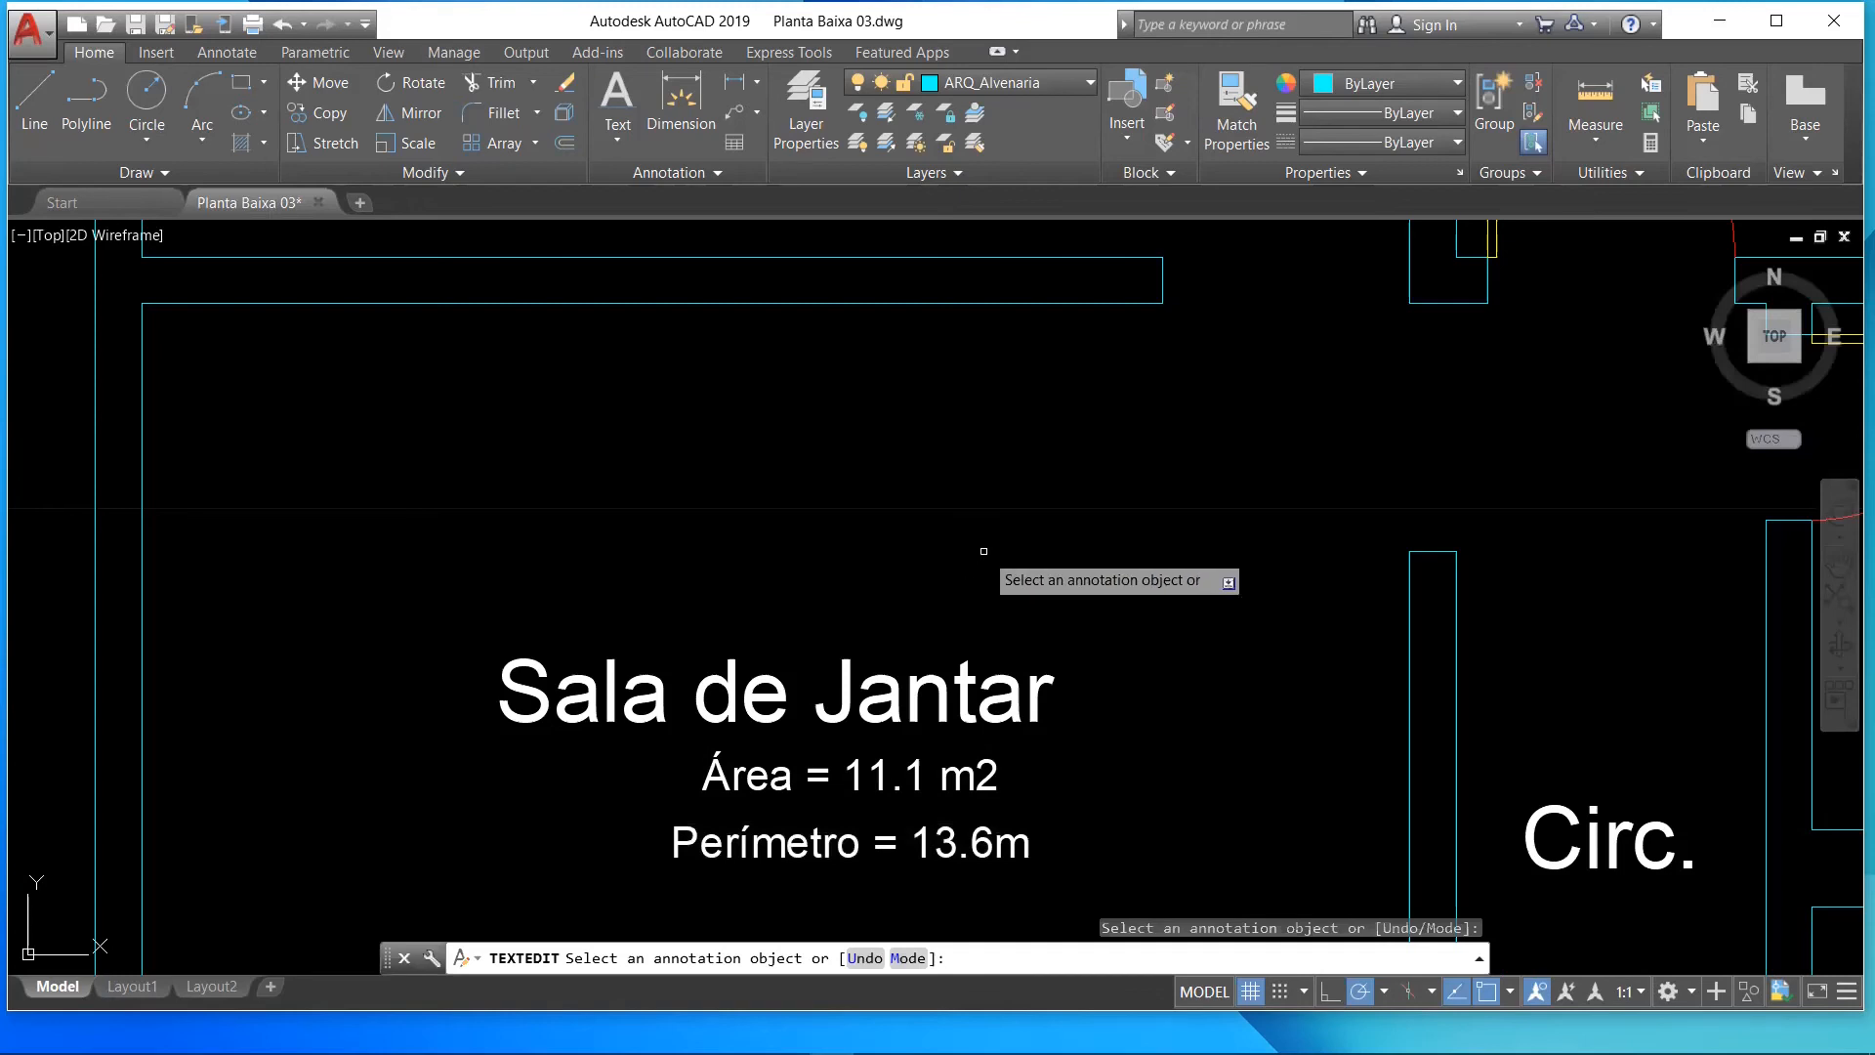
pyautogui.press('Escape')
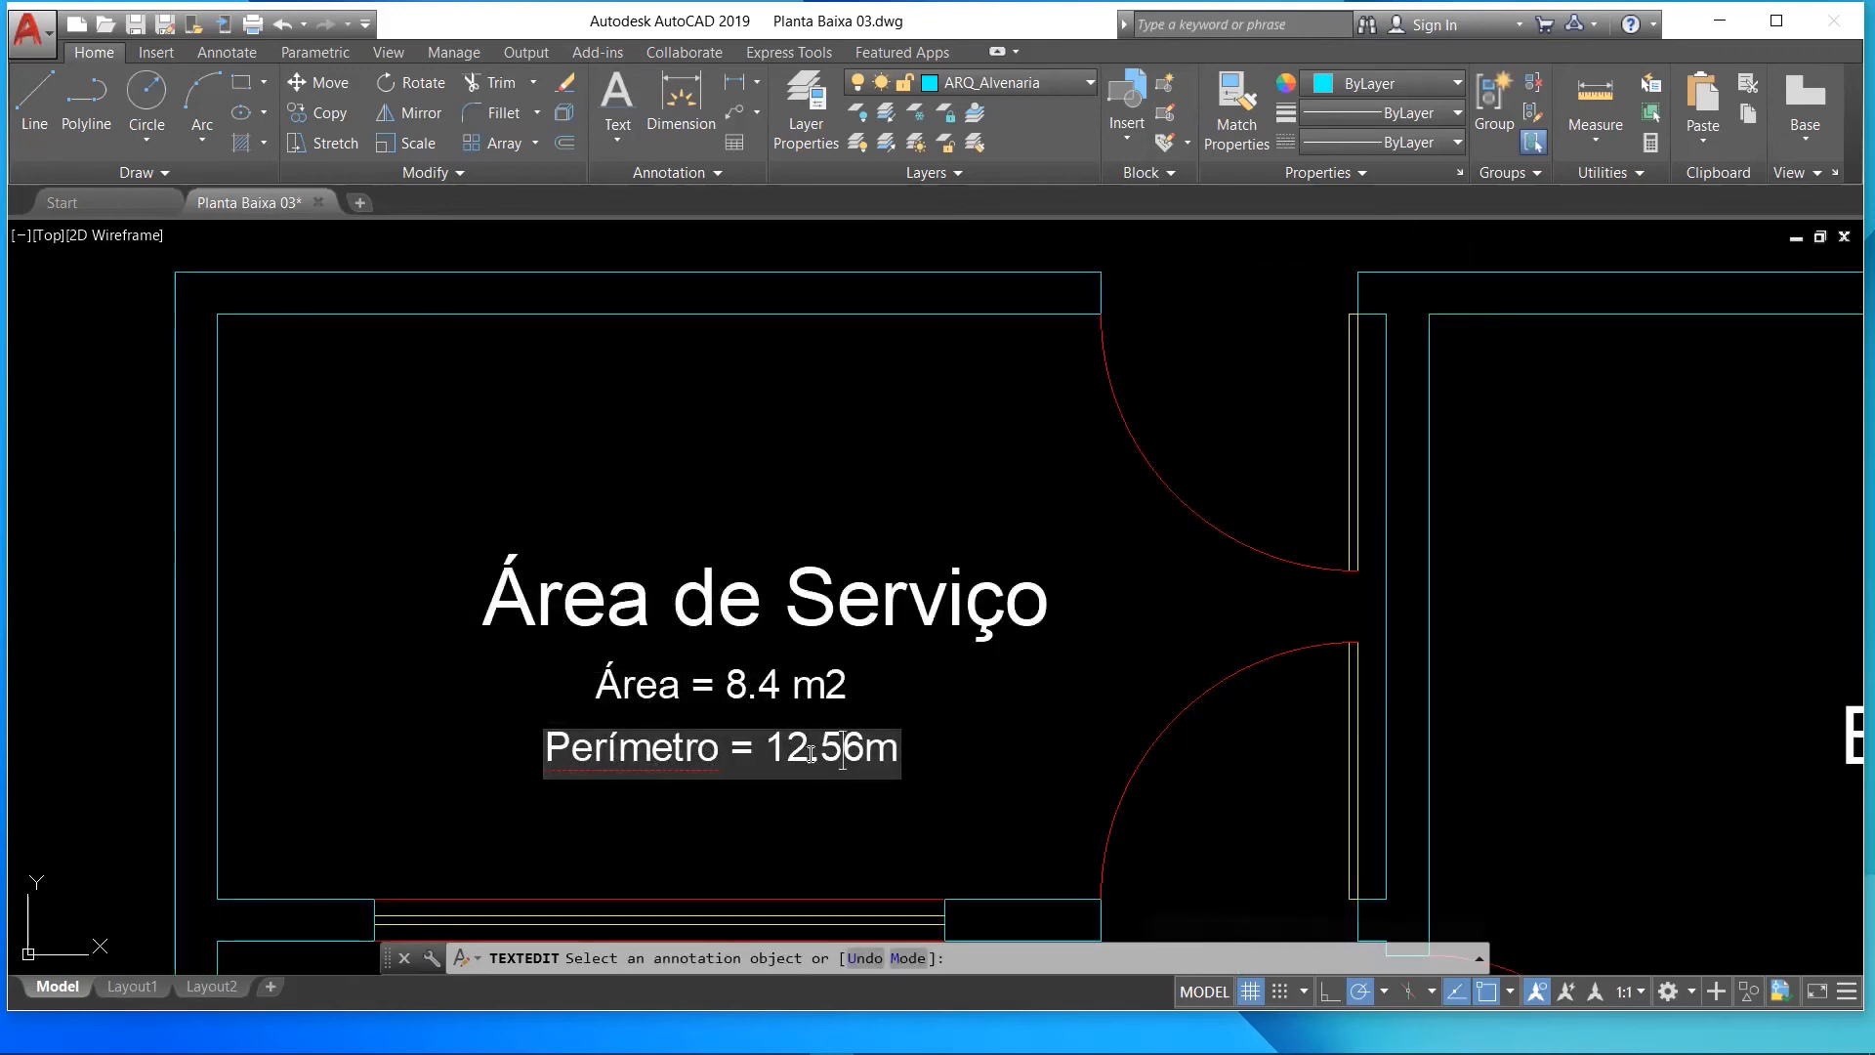
# - Change the perimeter text beneath Área de Serviço to "Perímetro = 12.3m"
pyautogui.press('BackSpace')
pyautogui.press('BackSpace')
pyautogui.write('3')
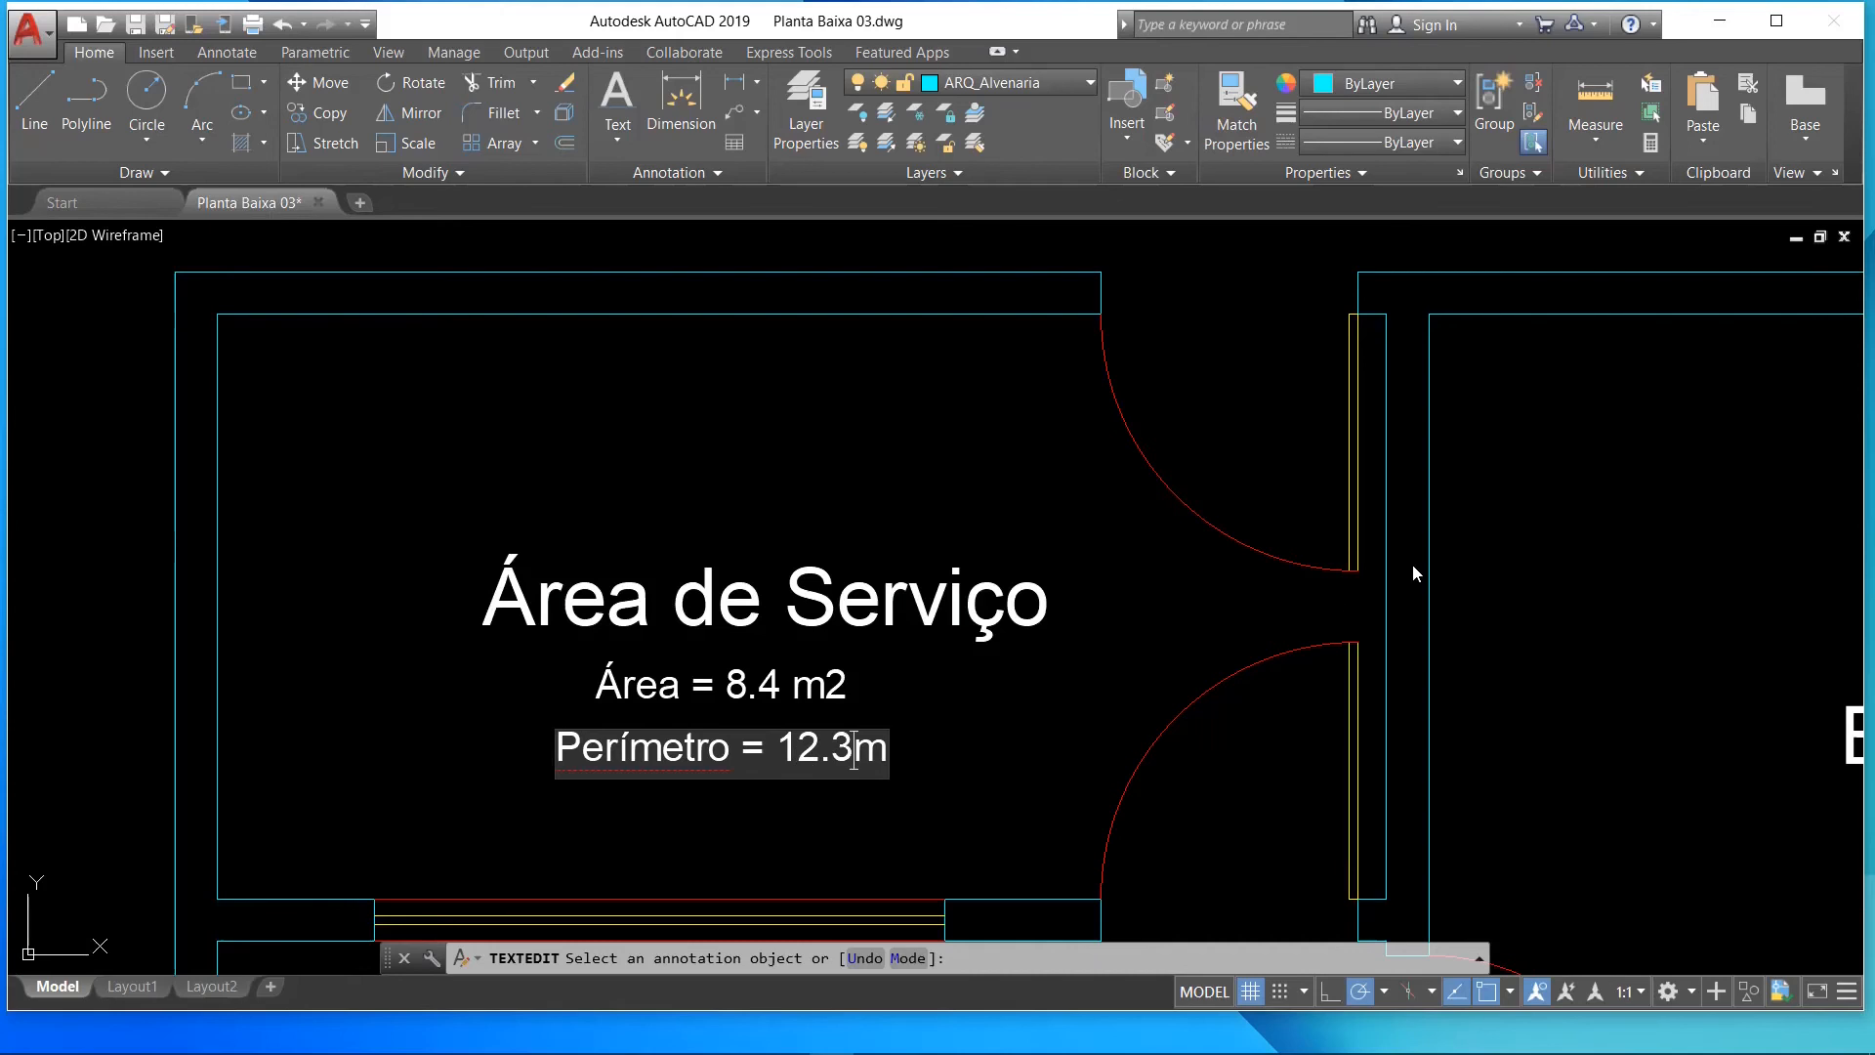
pyautogui.click(1547, 597)
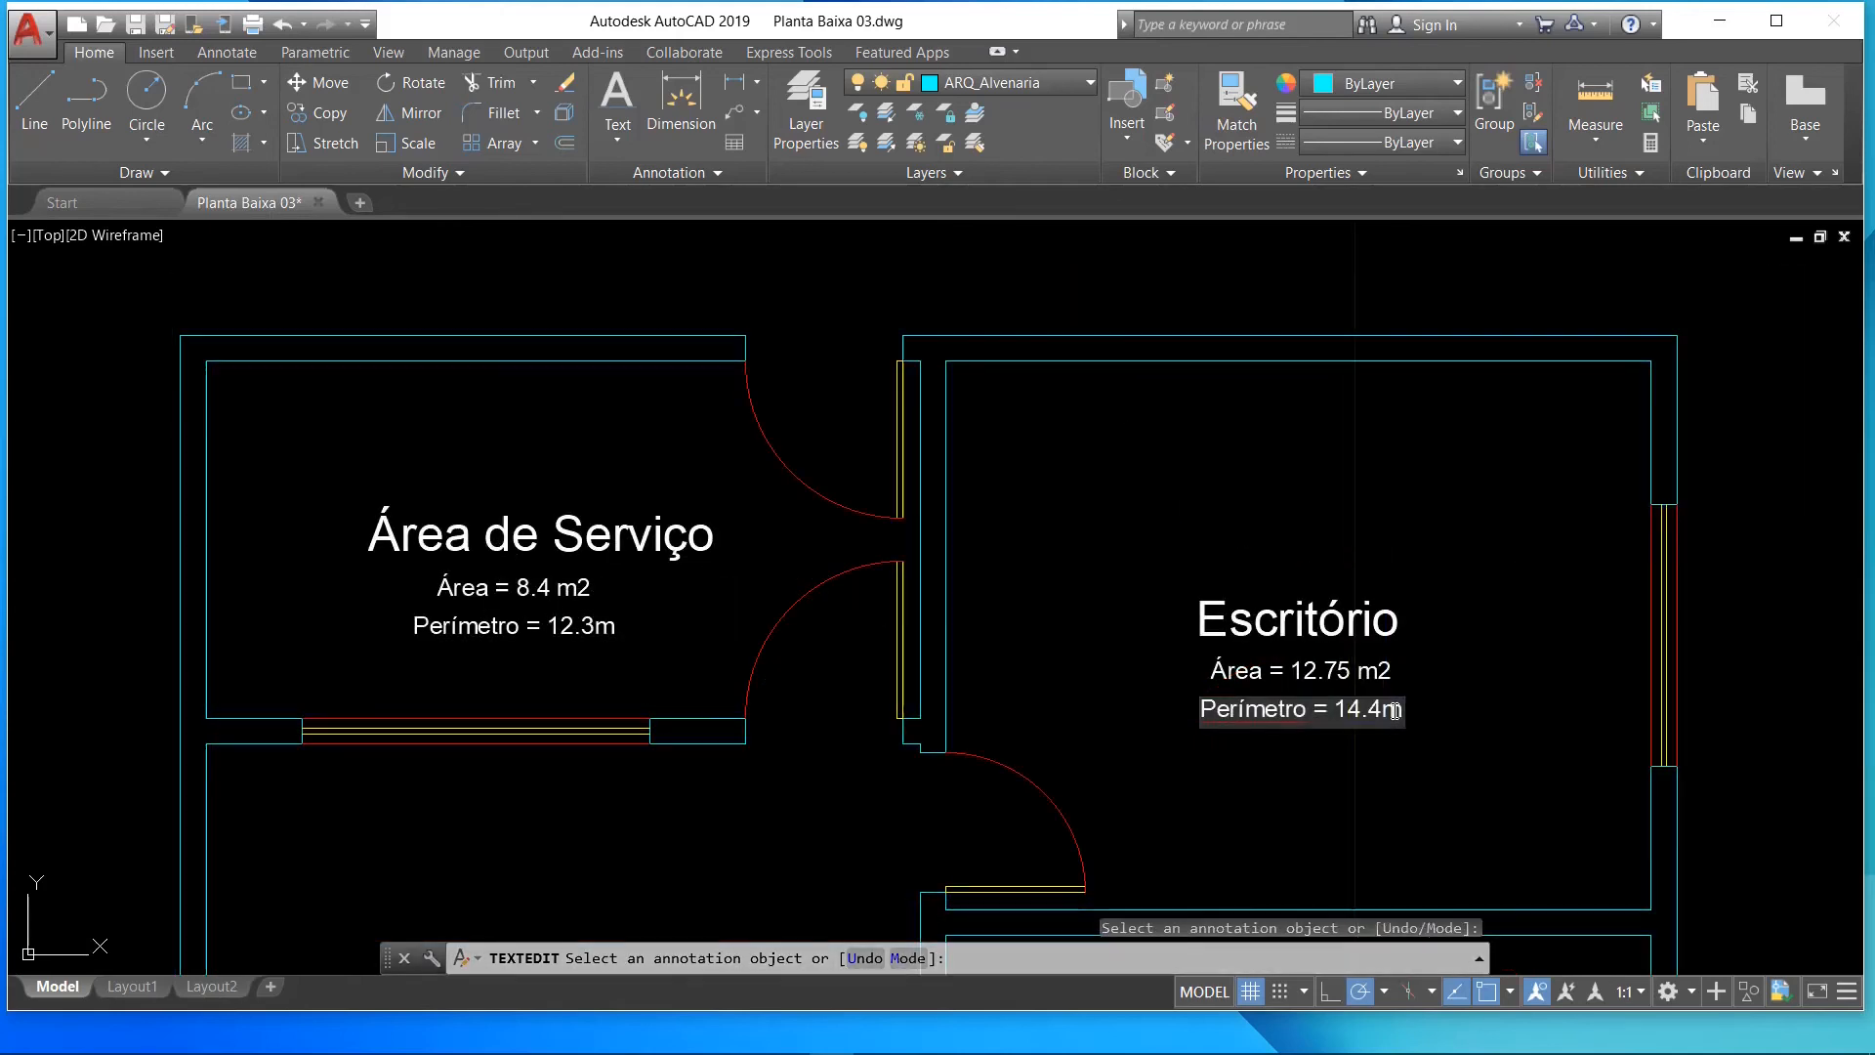
# - Set the perimeter text of Escritório to "Perímetro = 14.40m" and that of Dormitório to "Perímetro = 14.2m"
pyautogui.write('0m')
pyautogui.click(1488, 696)
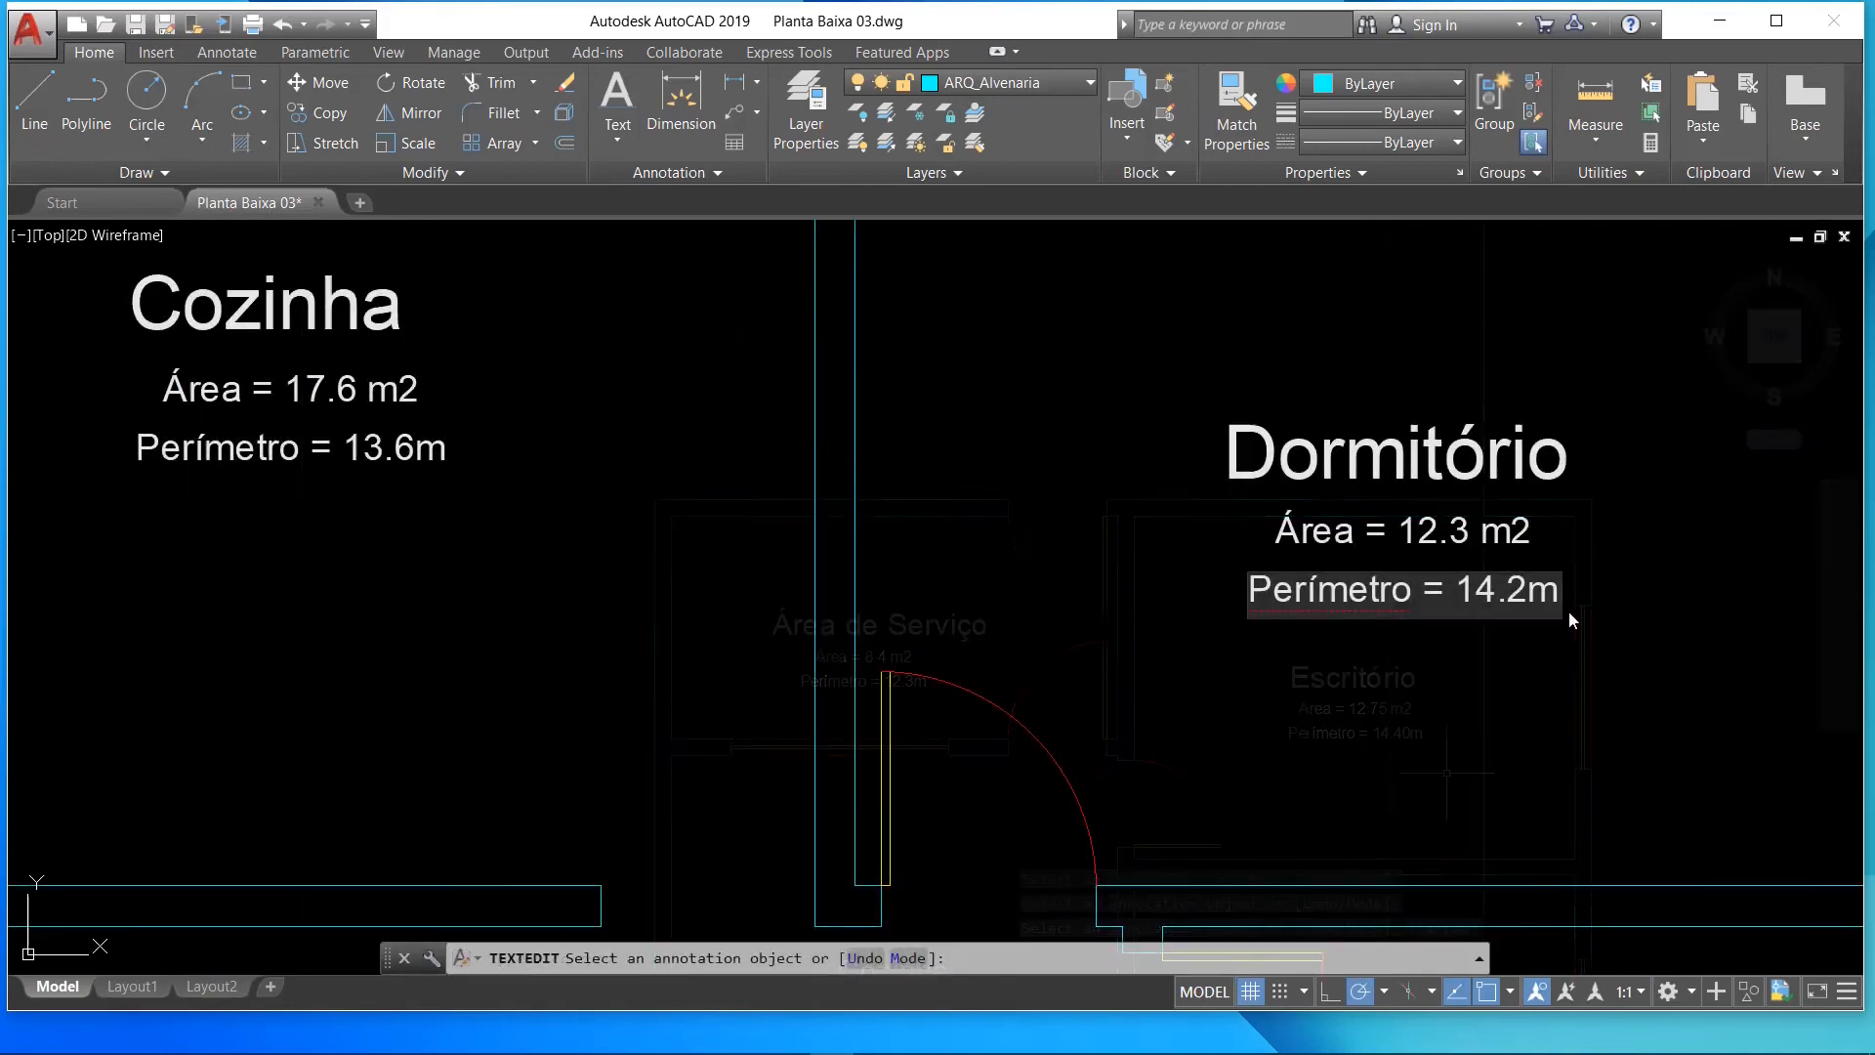
pyautogui.click(1531, 731)
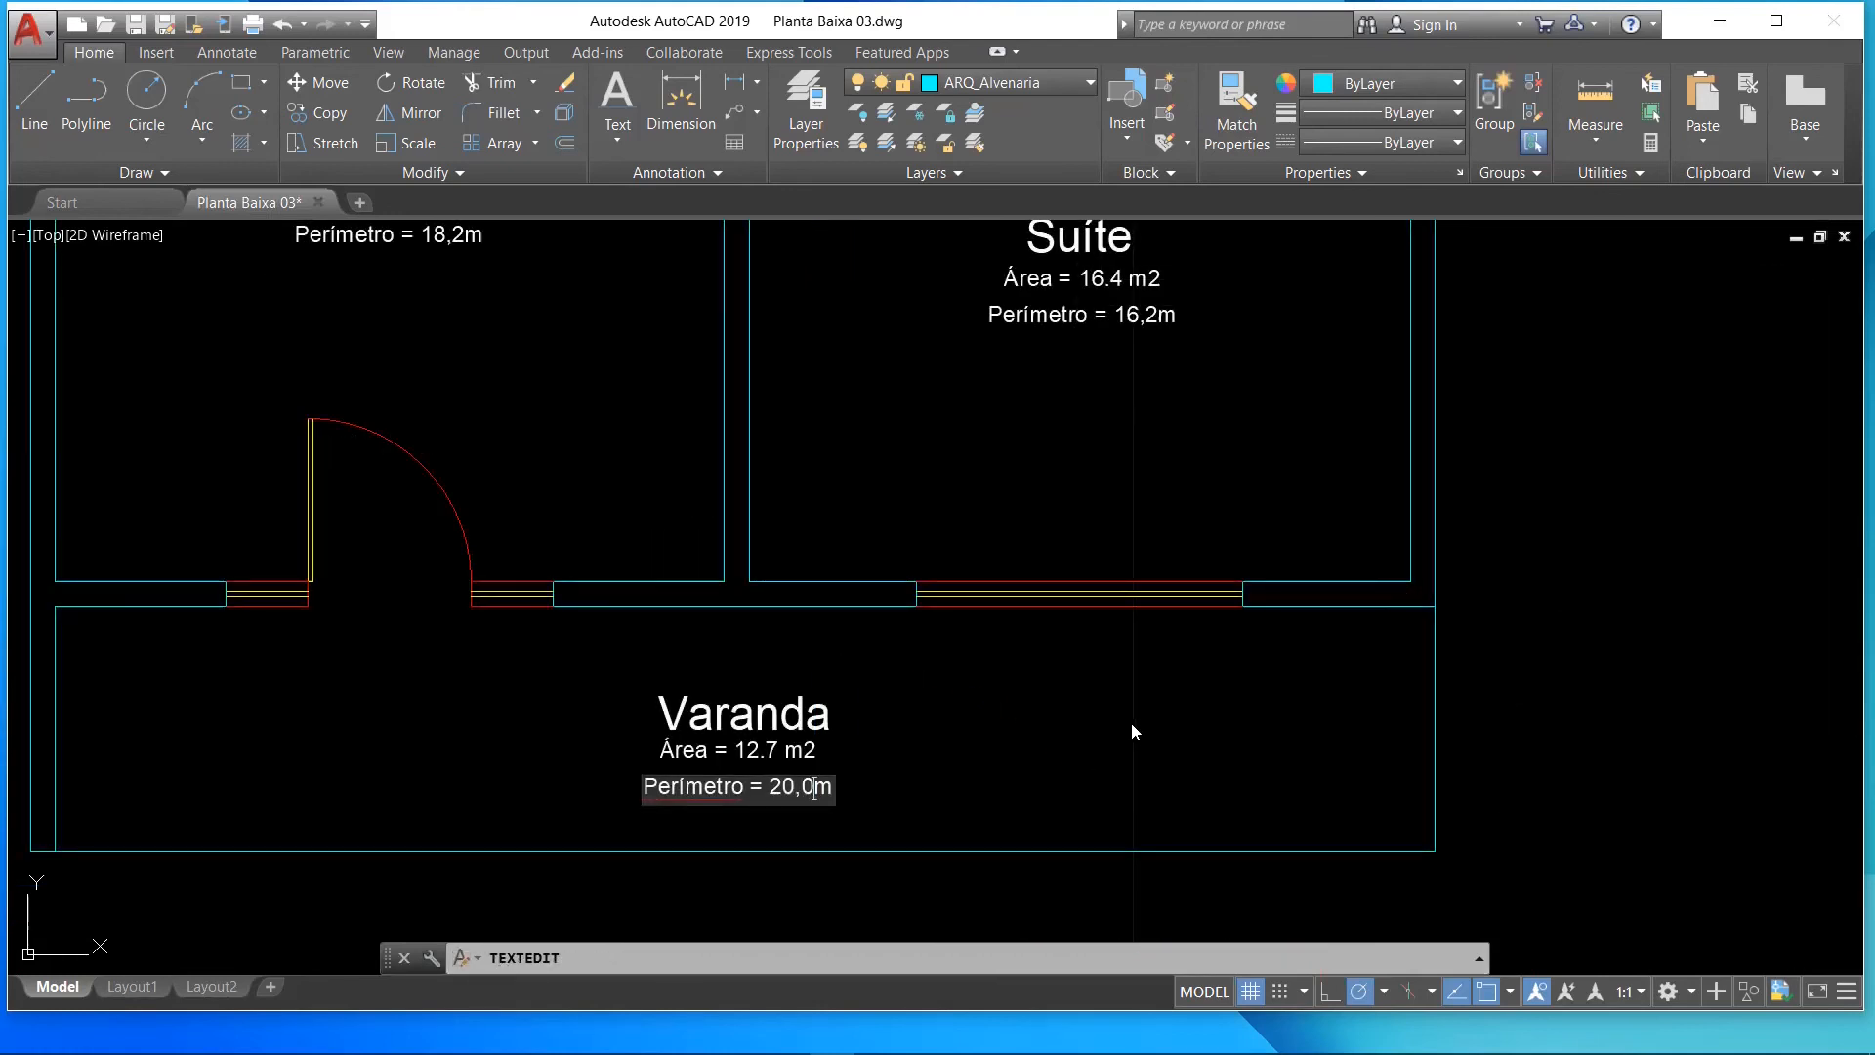
# - Try to change the perimeter text beneath Varanda to "Perímetro = 20,0m" and leave text editing
pyautogui.click(1130, 722)
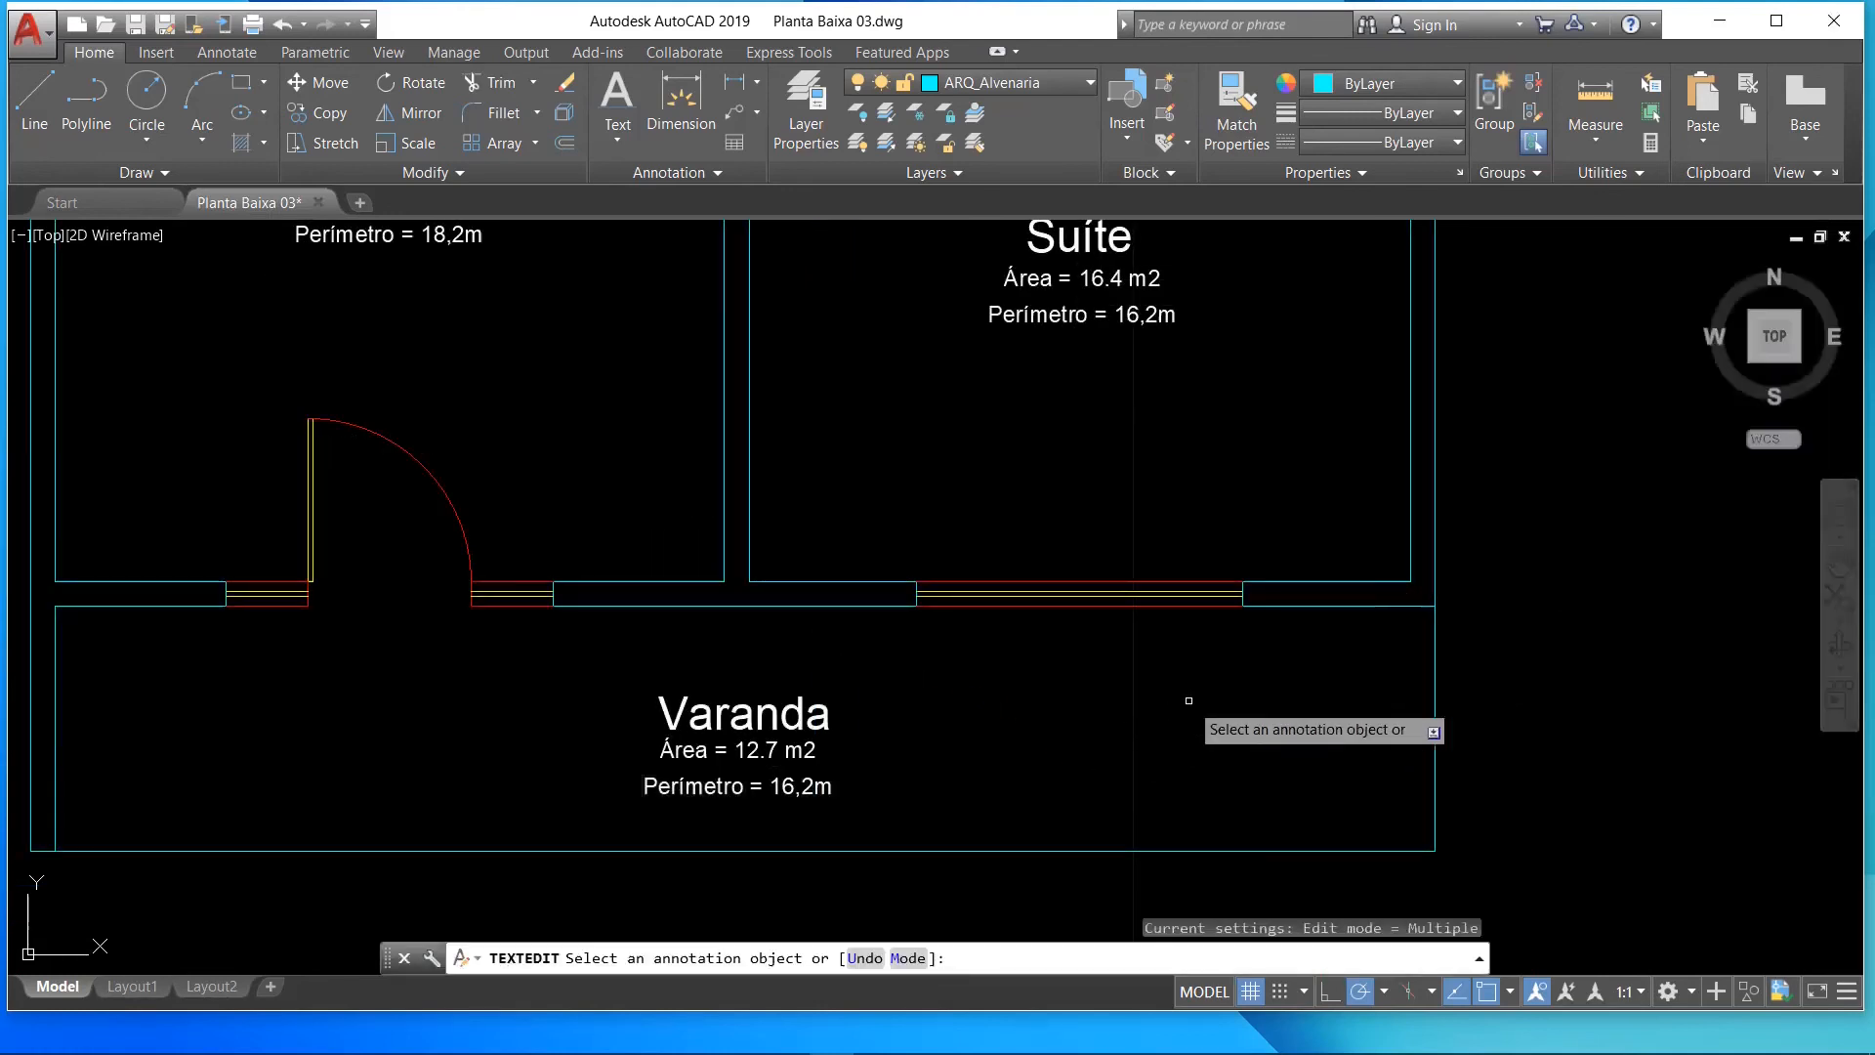
pyautogui.press('Escape')
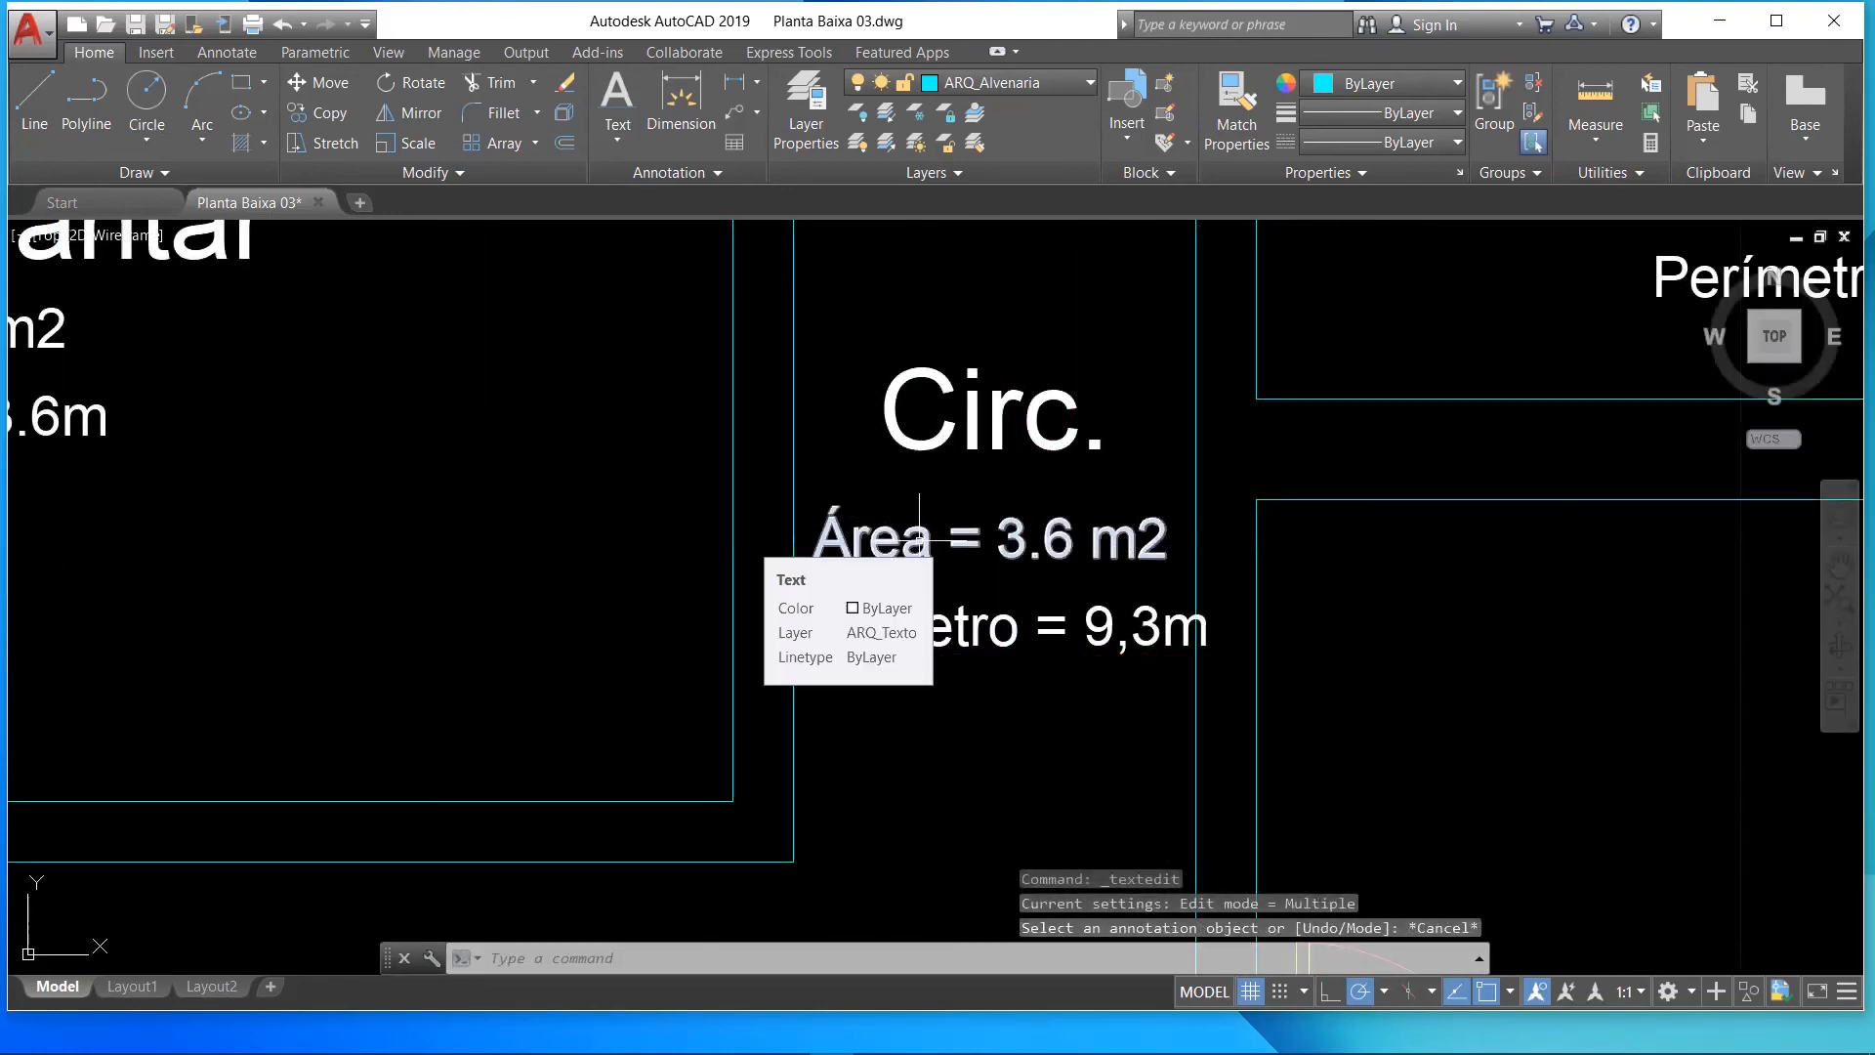
# - Set the height of both the area and perimeter texts beneath Circ. to 0.05 in their properties
pyautogui.click(919, 540)
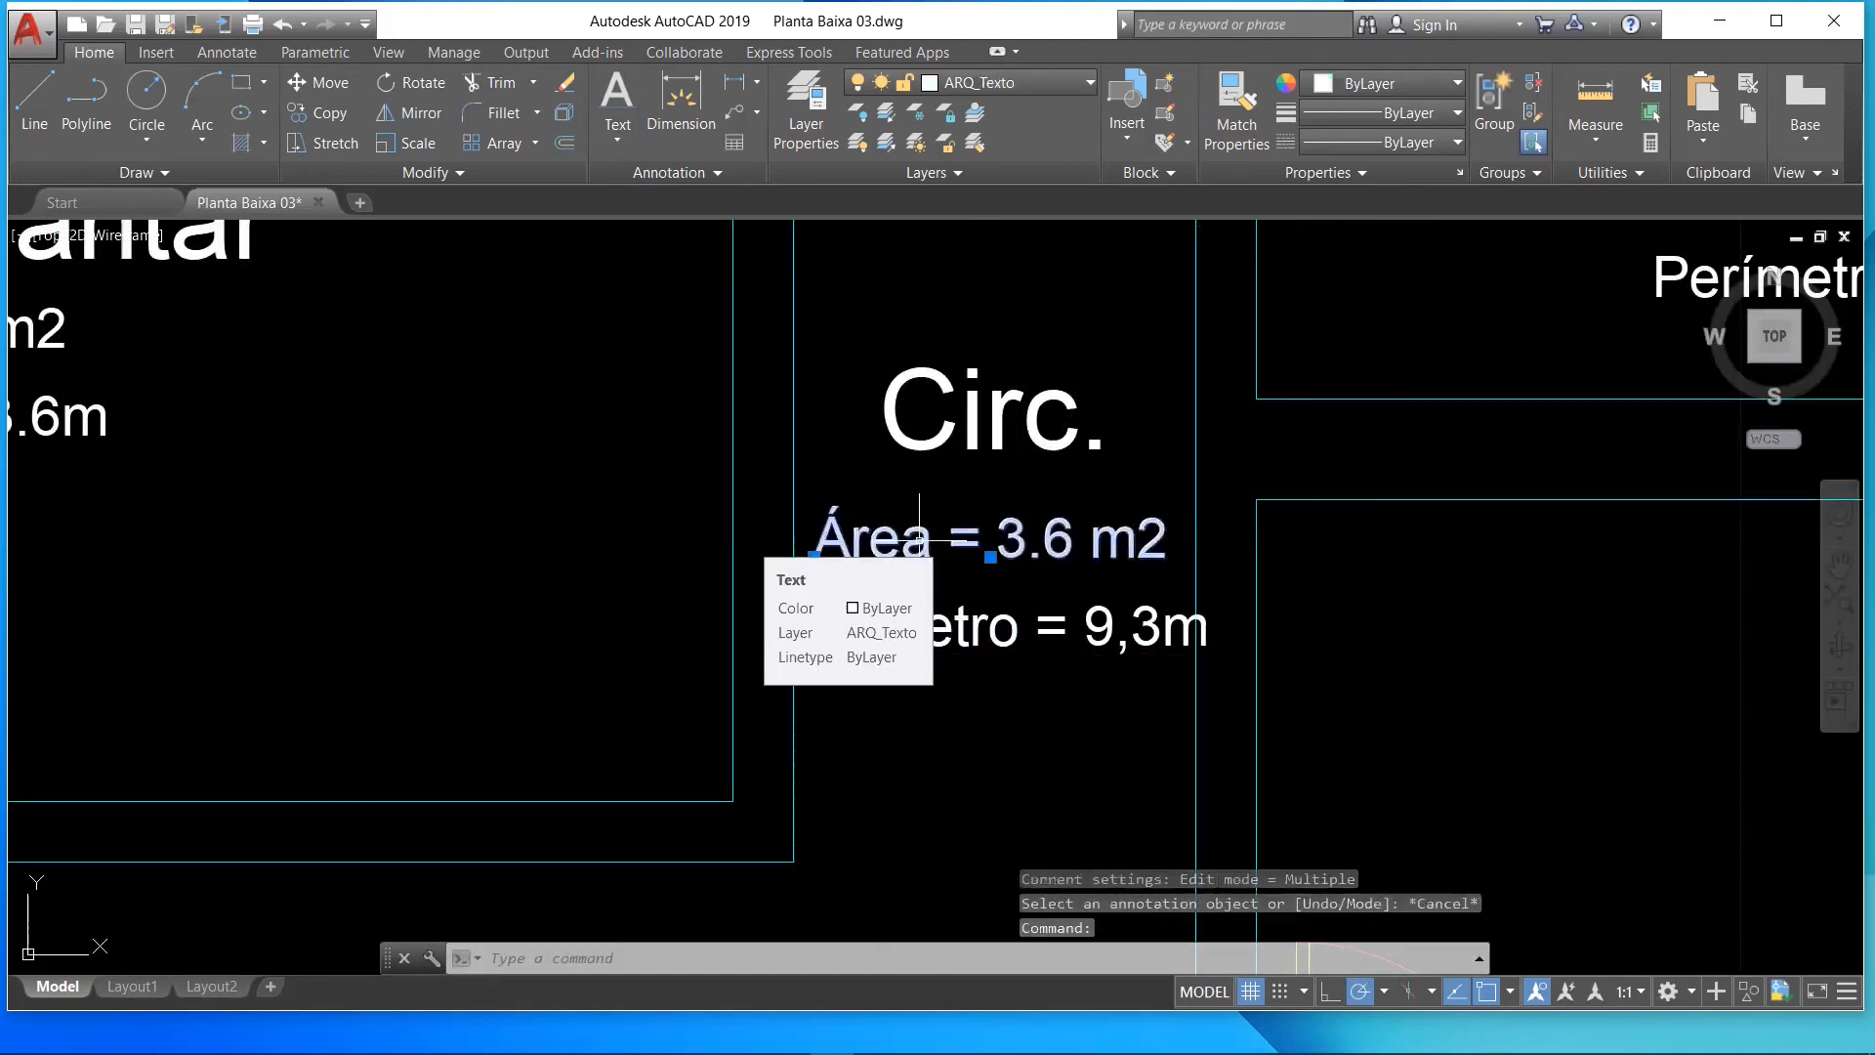
pyautogui.click(942, 617)
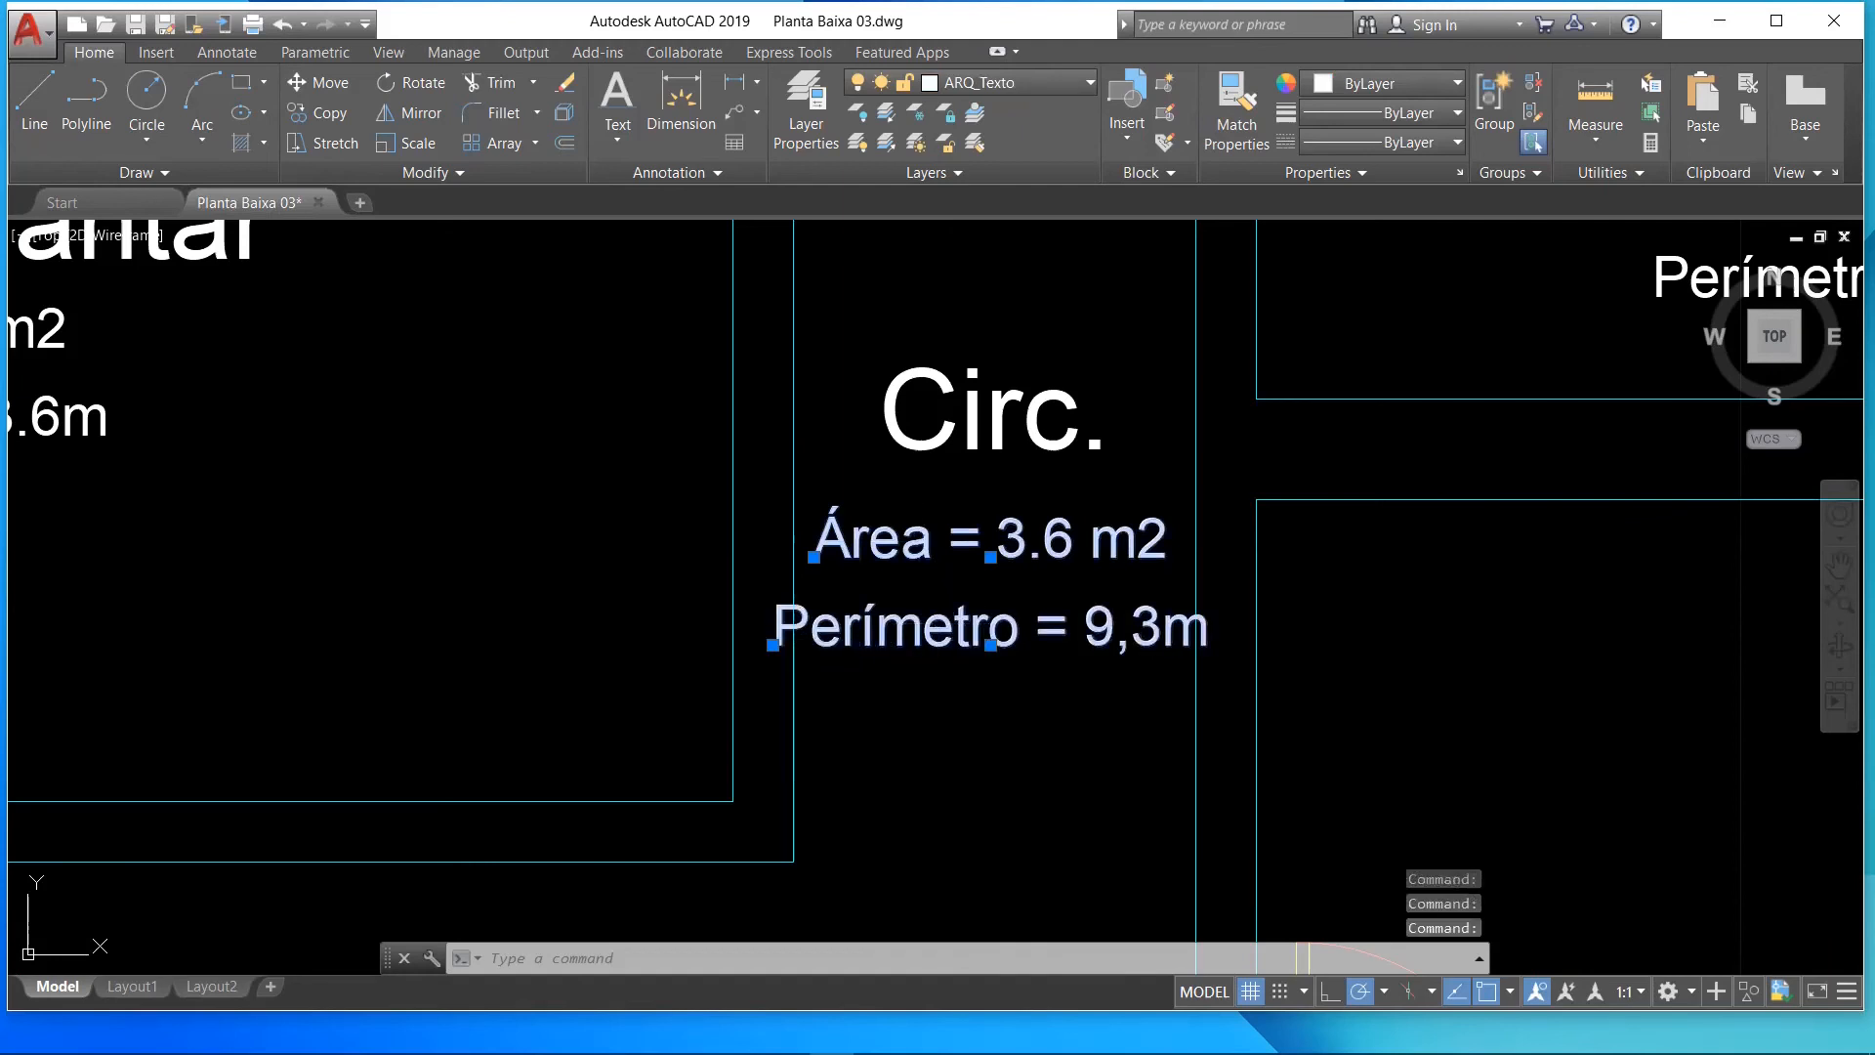
pyautogui.doubleClick(937, 623)
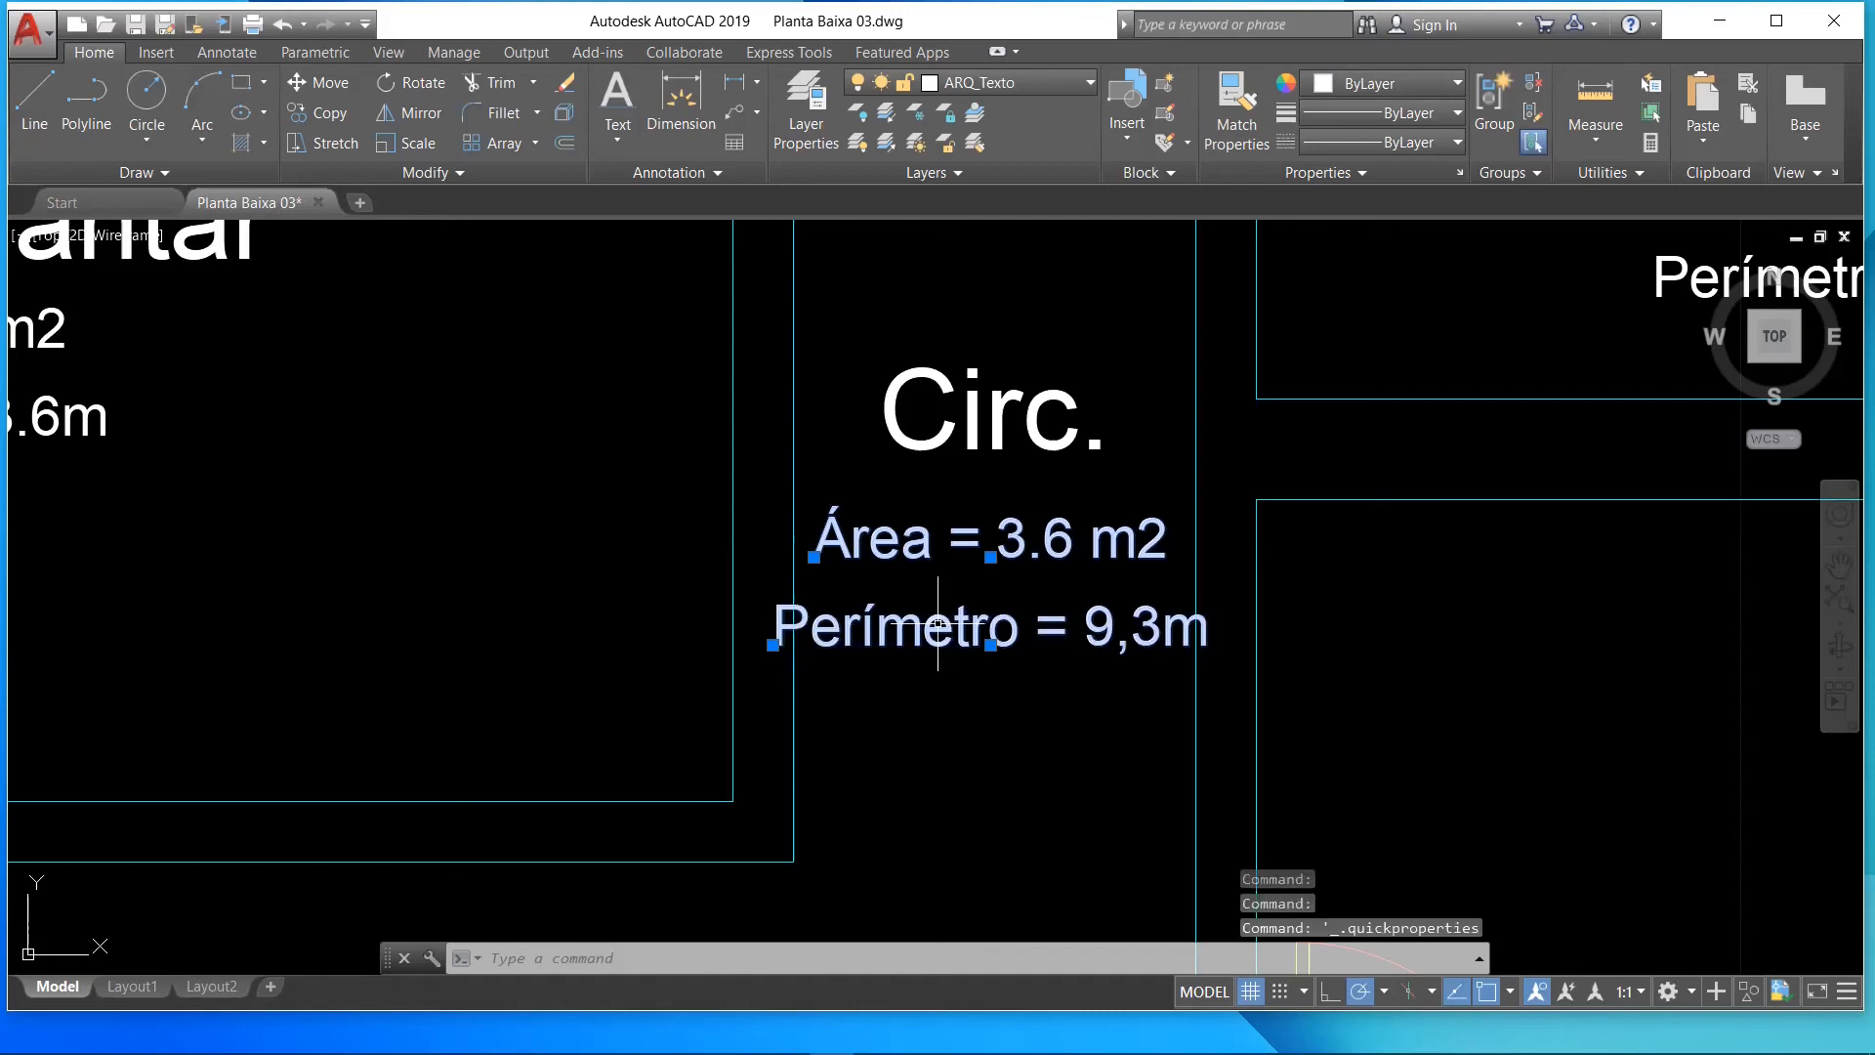
pyautogui.rightClick(937, 623)
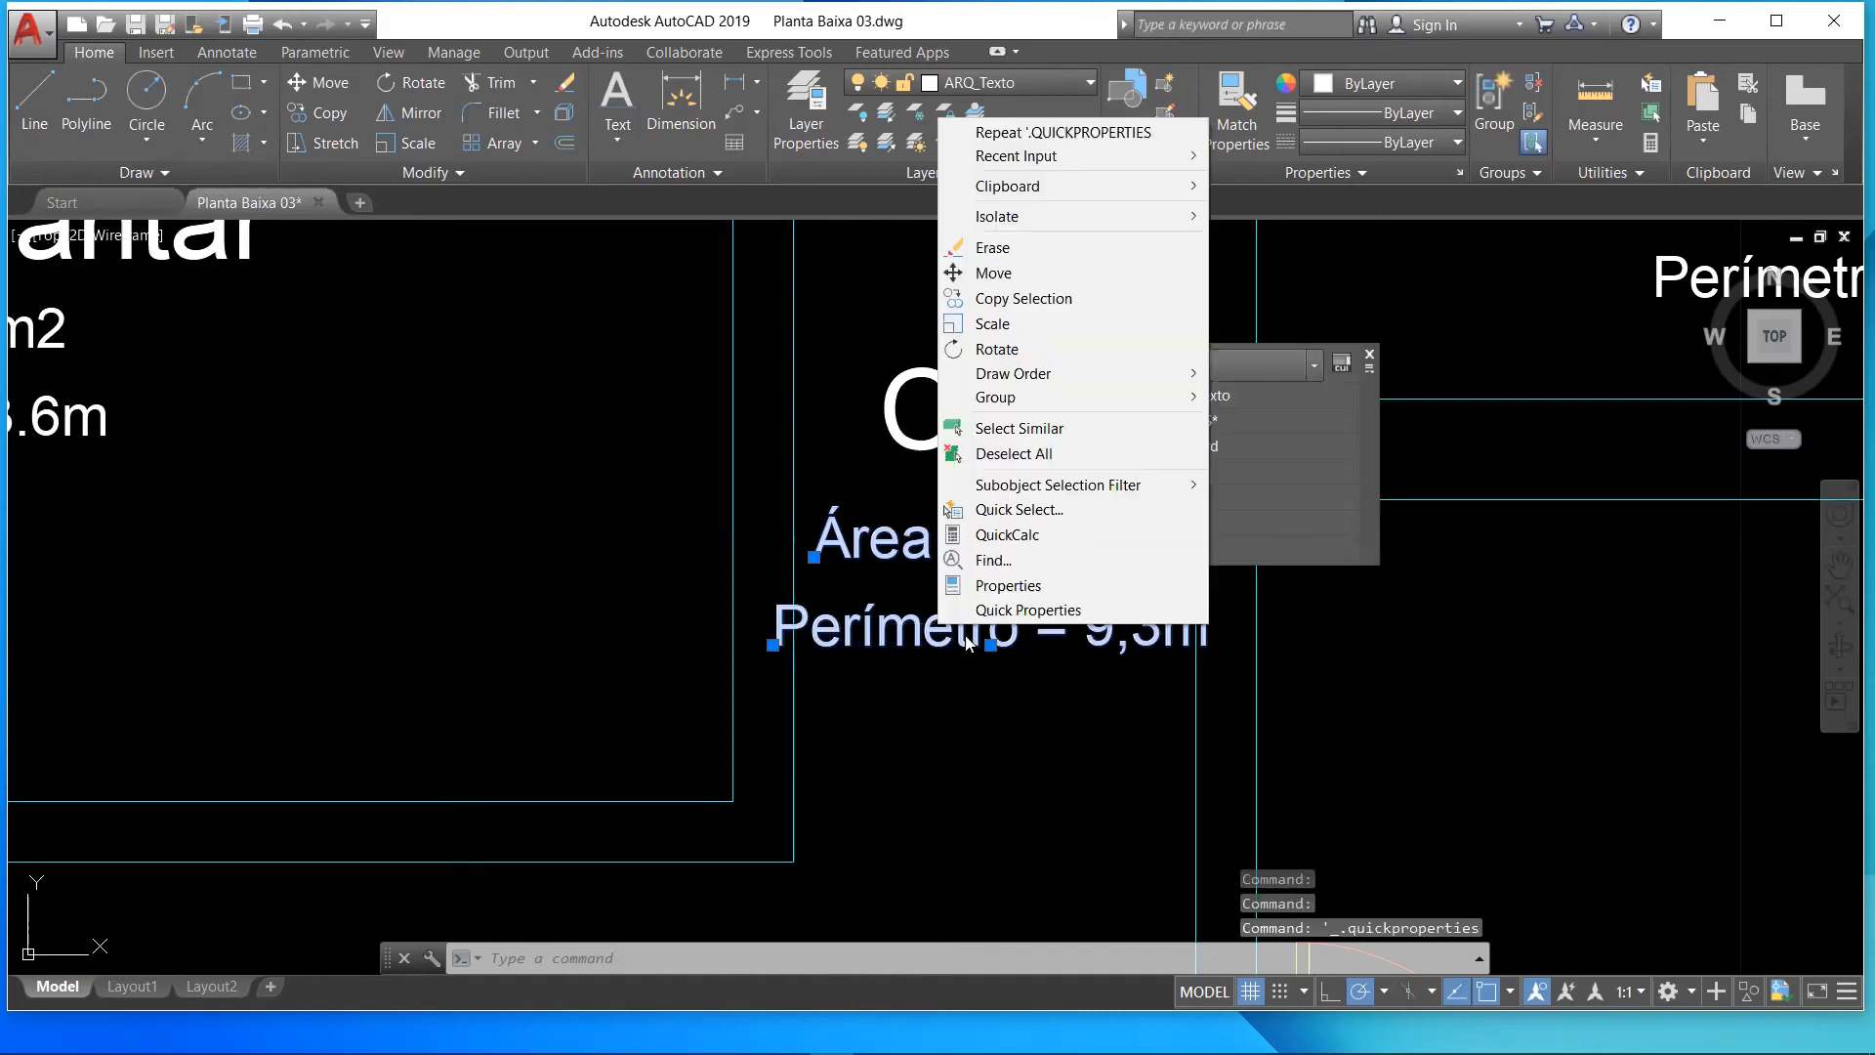
pyautogui.click(1006, 585)
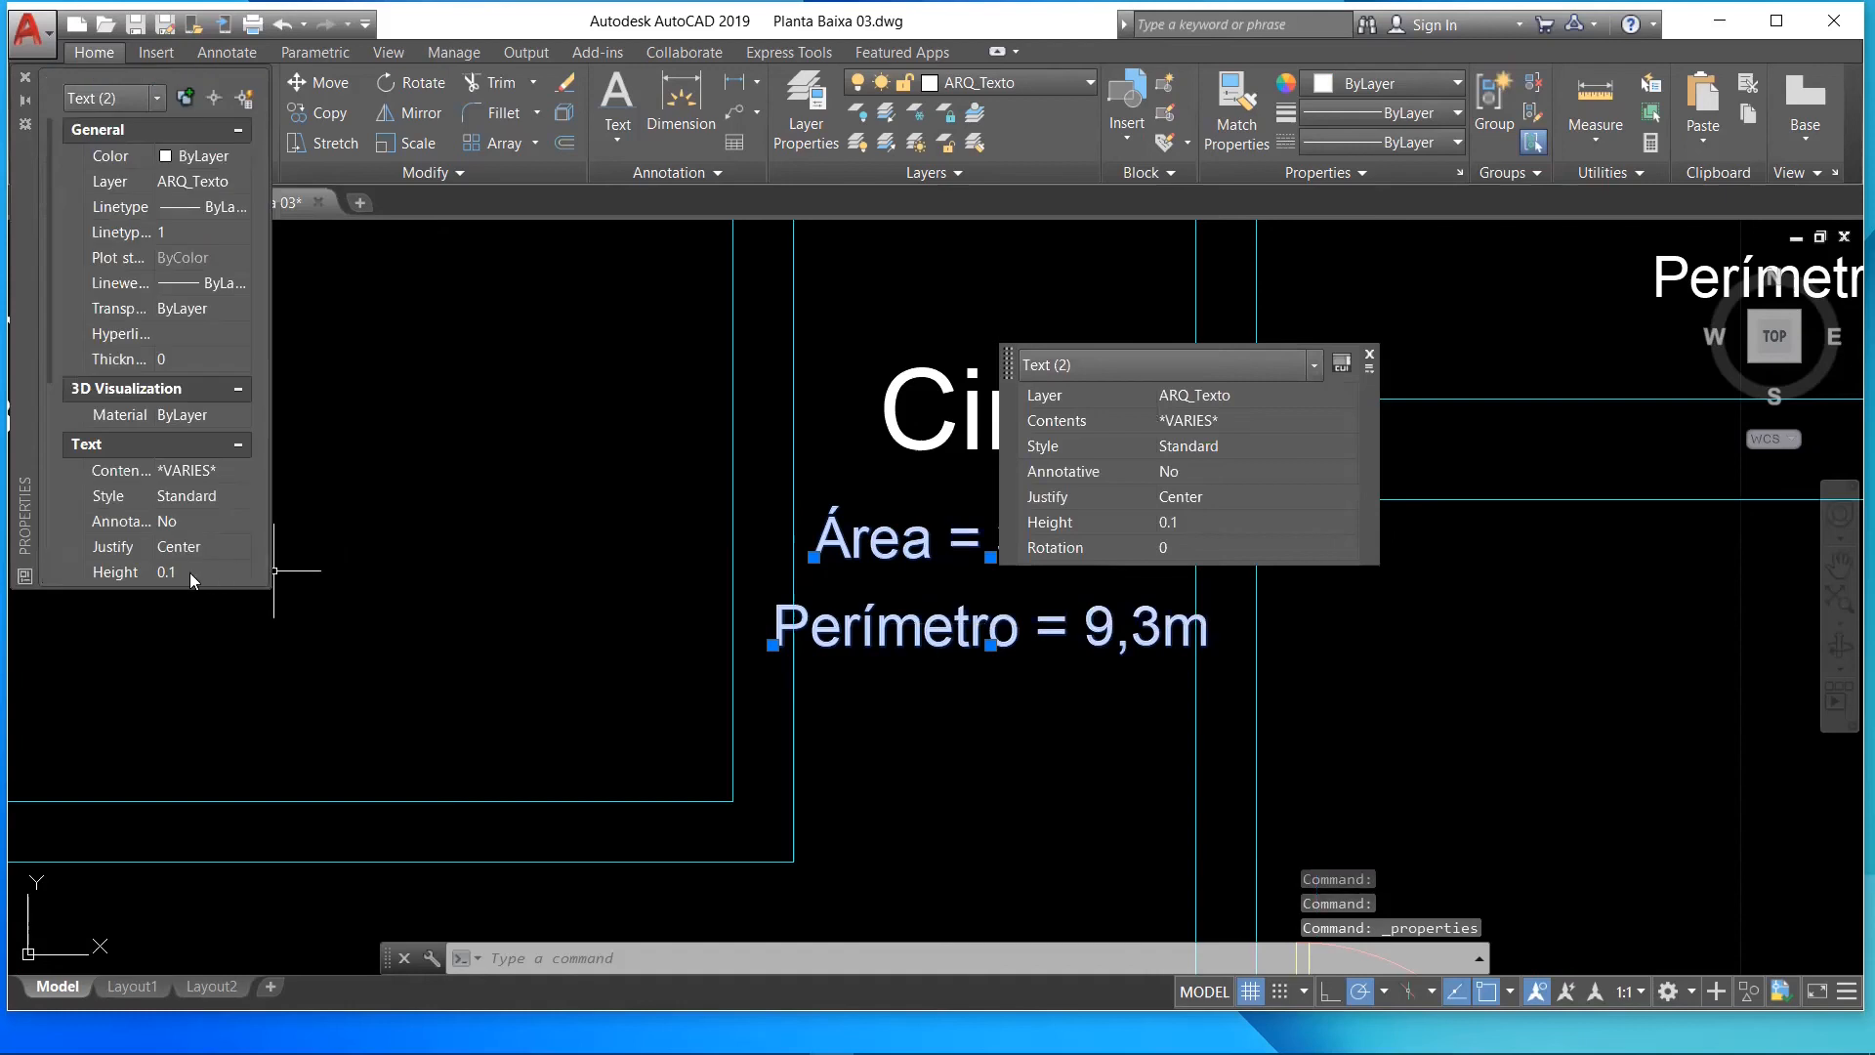
pyautogui.click(185, 574)
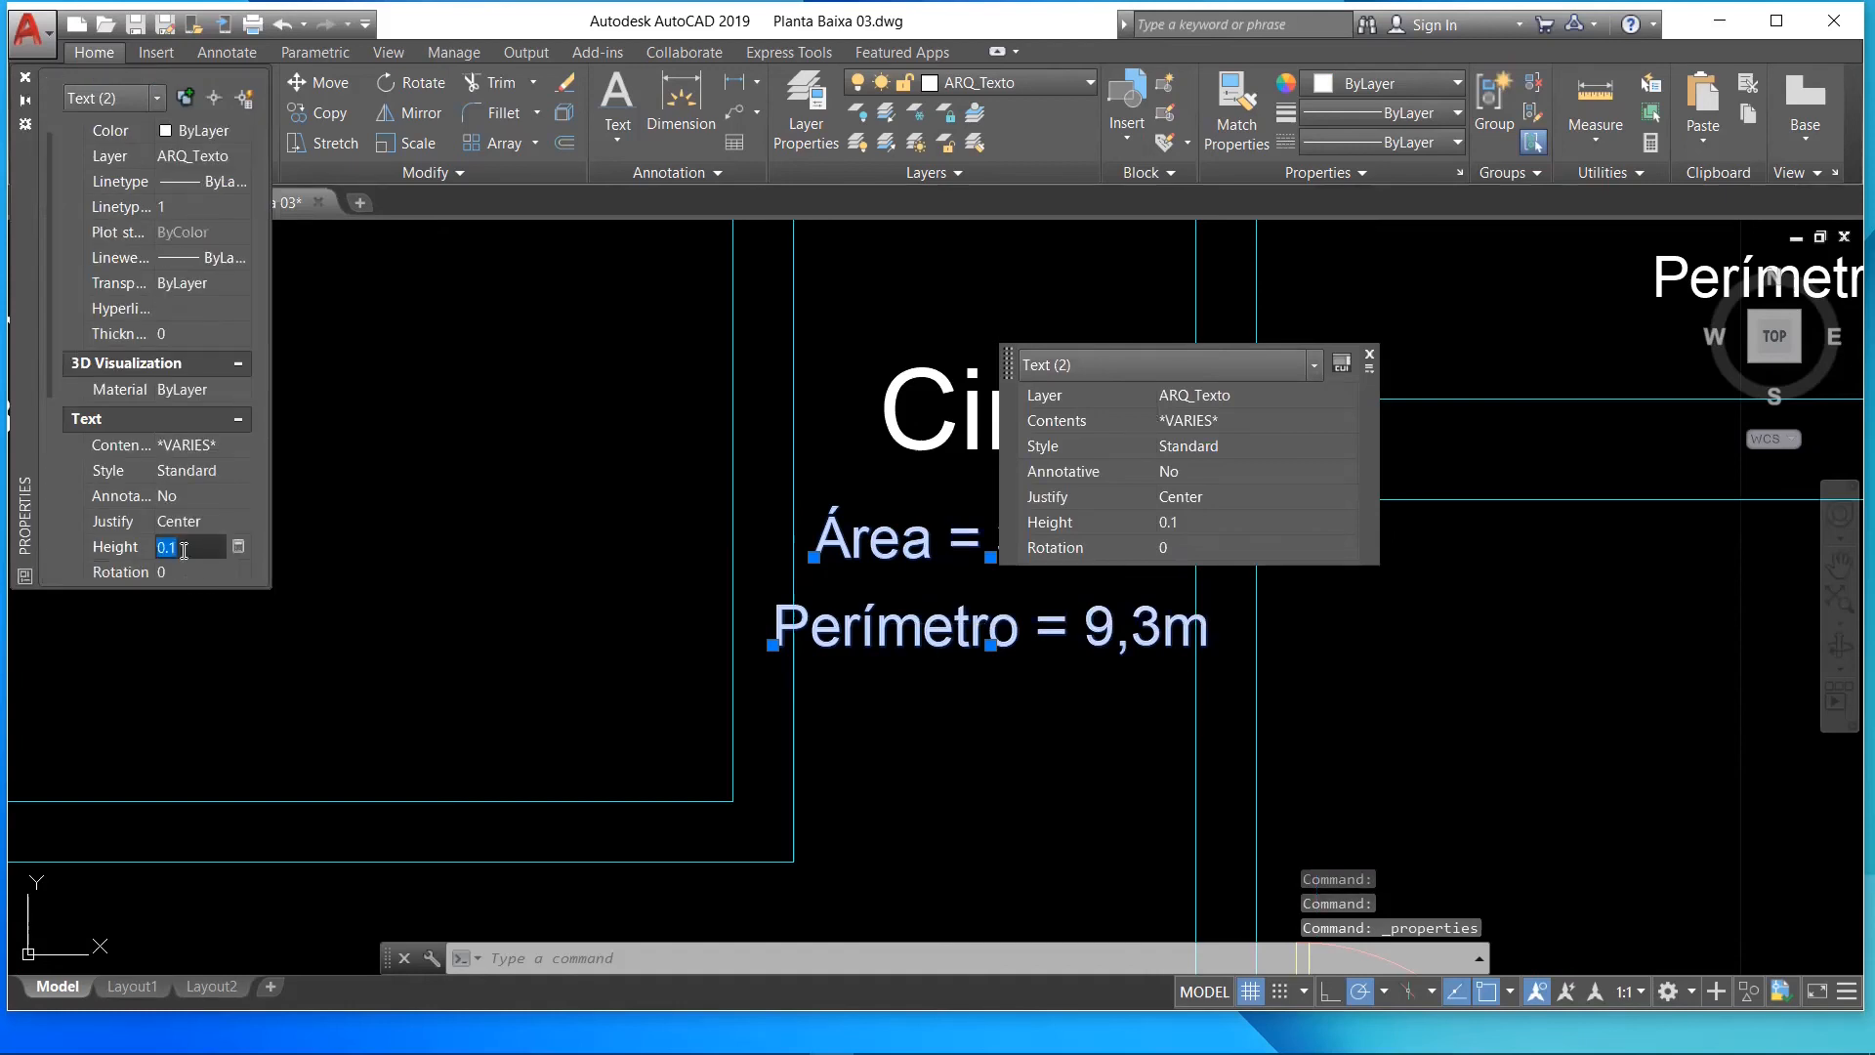
pyautogui.write('0.05')
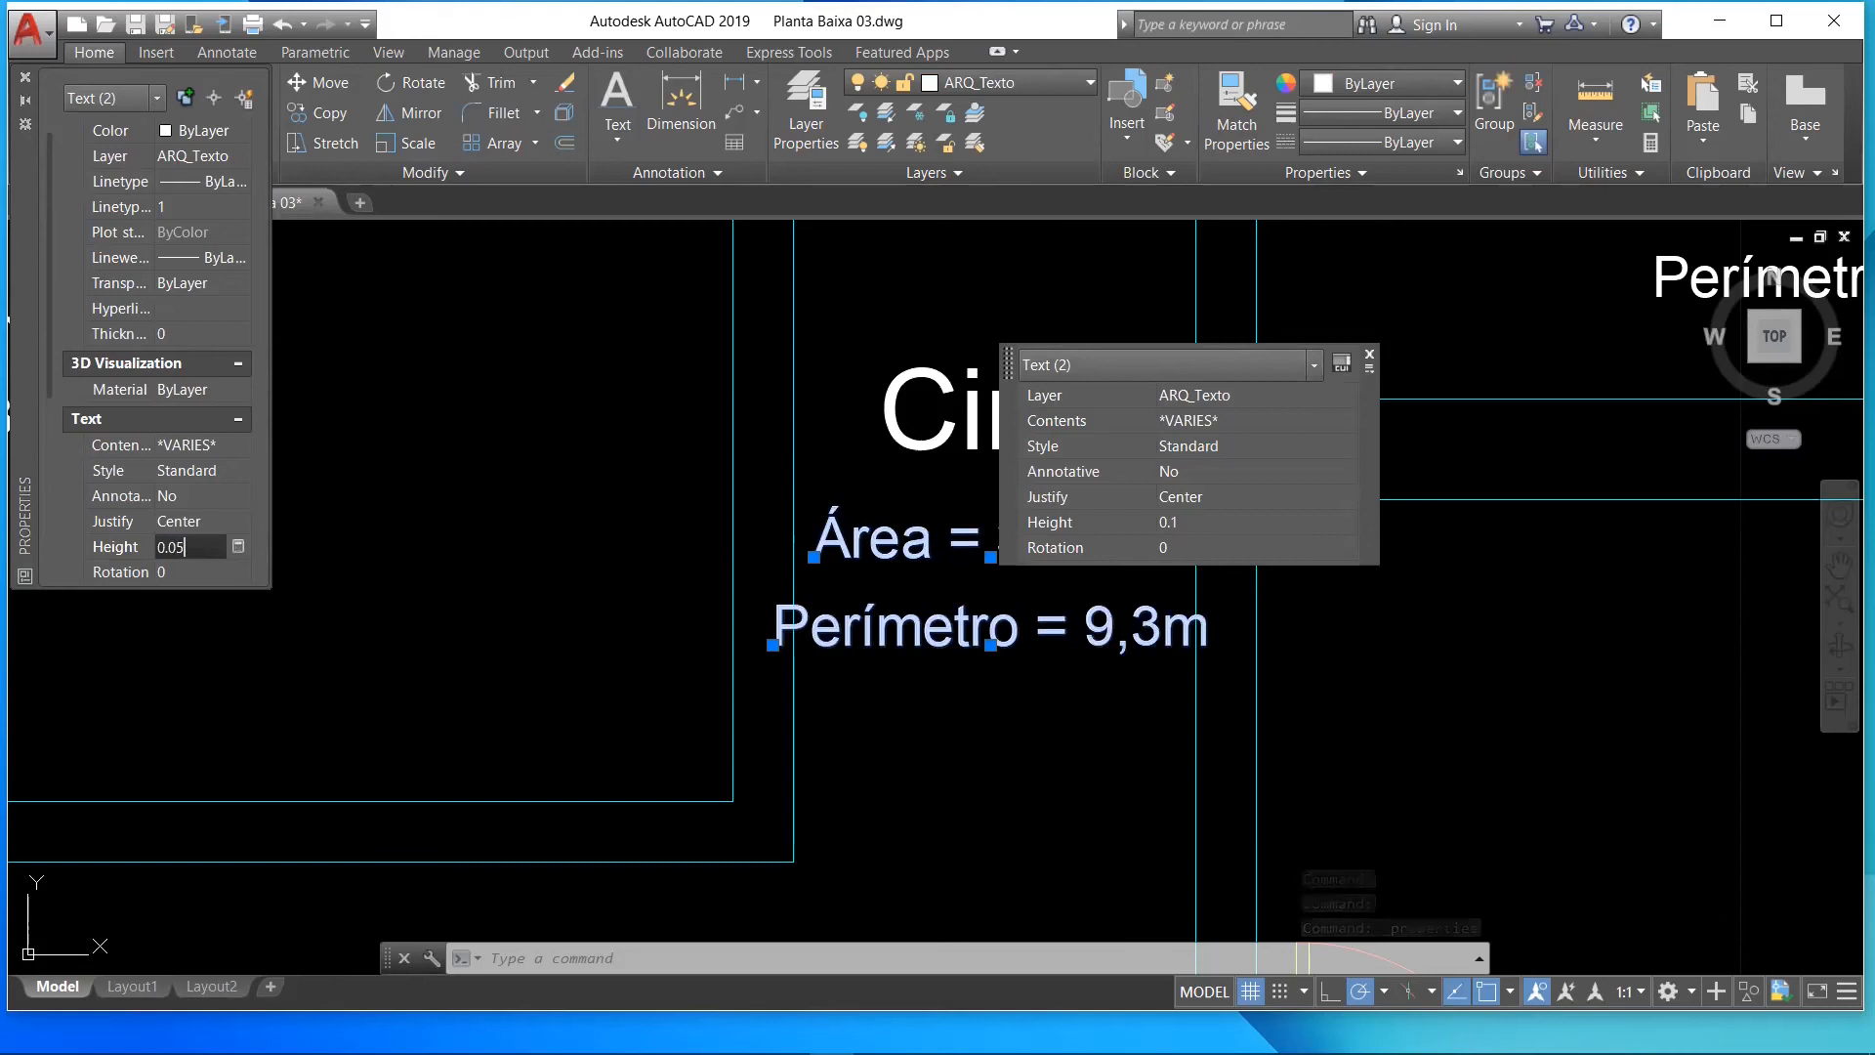
pyautogui.press('Tab')
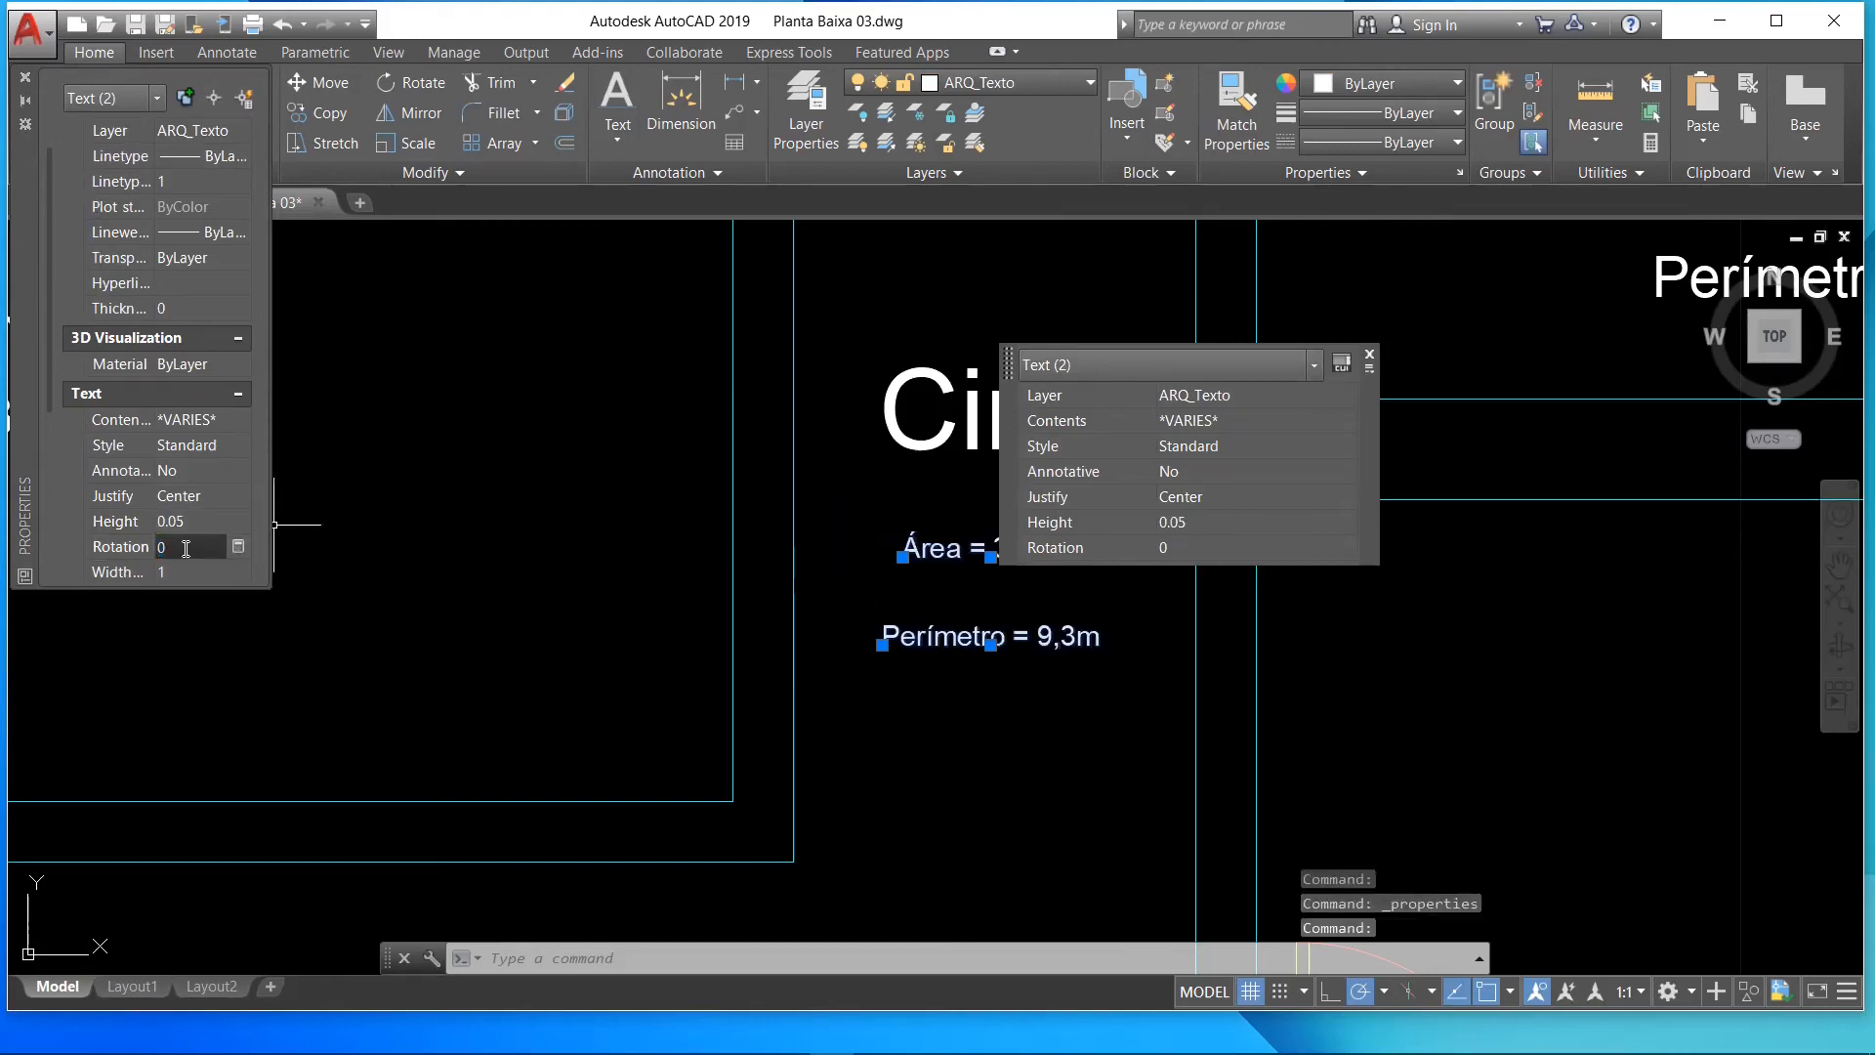
# - Change the height of the two Circ. texts to 0.07 and deselect them
pyautogui.click(189, 522)
pyautogui.write('0.0')
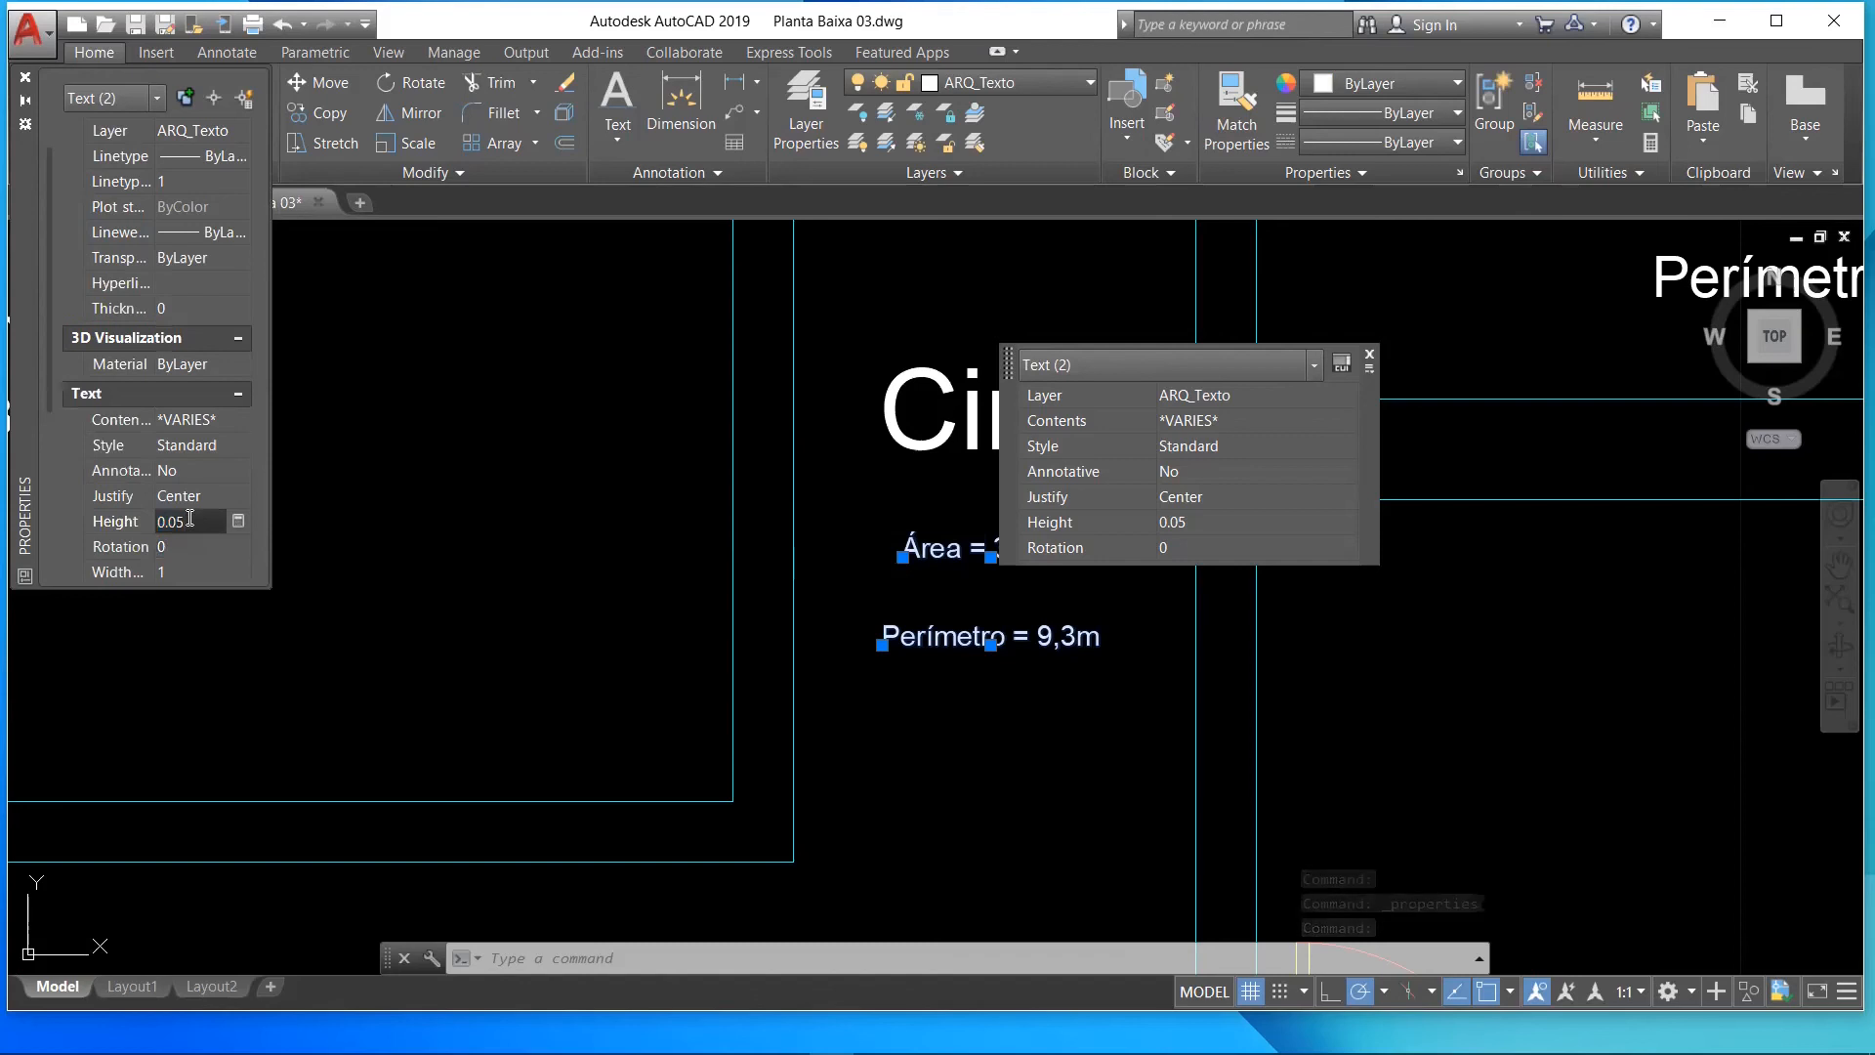
pyautogui.write('7')
pyautogui.press('Return')
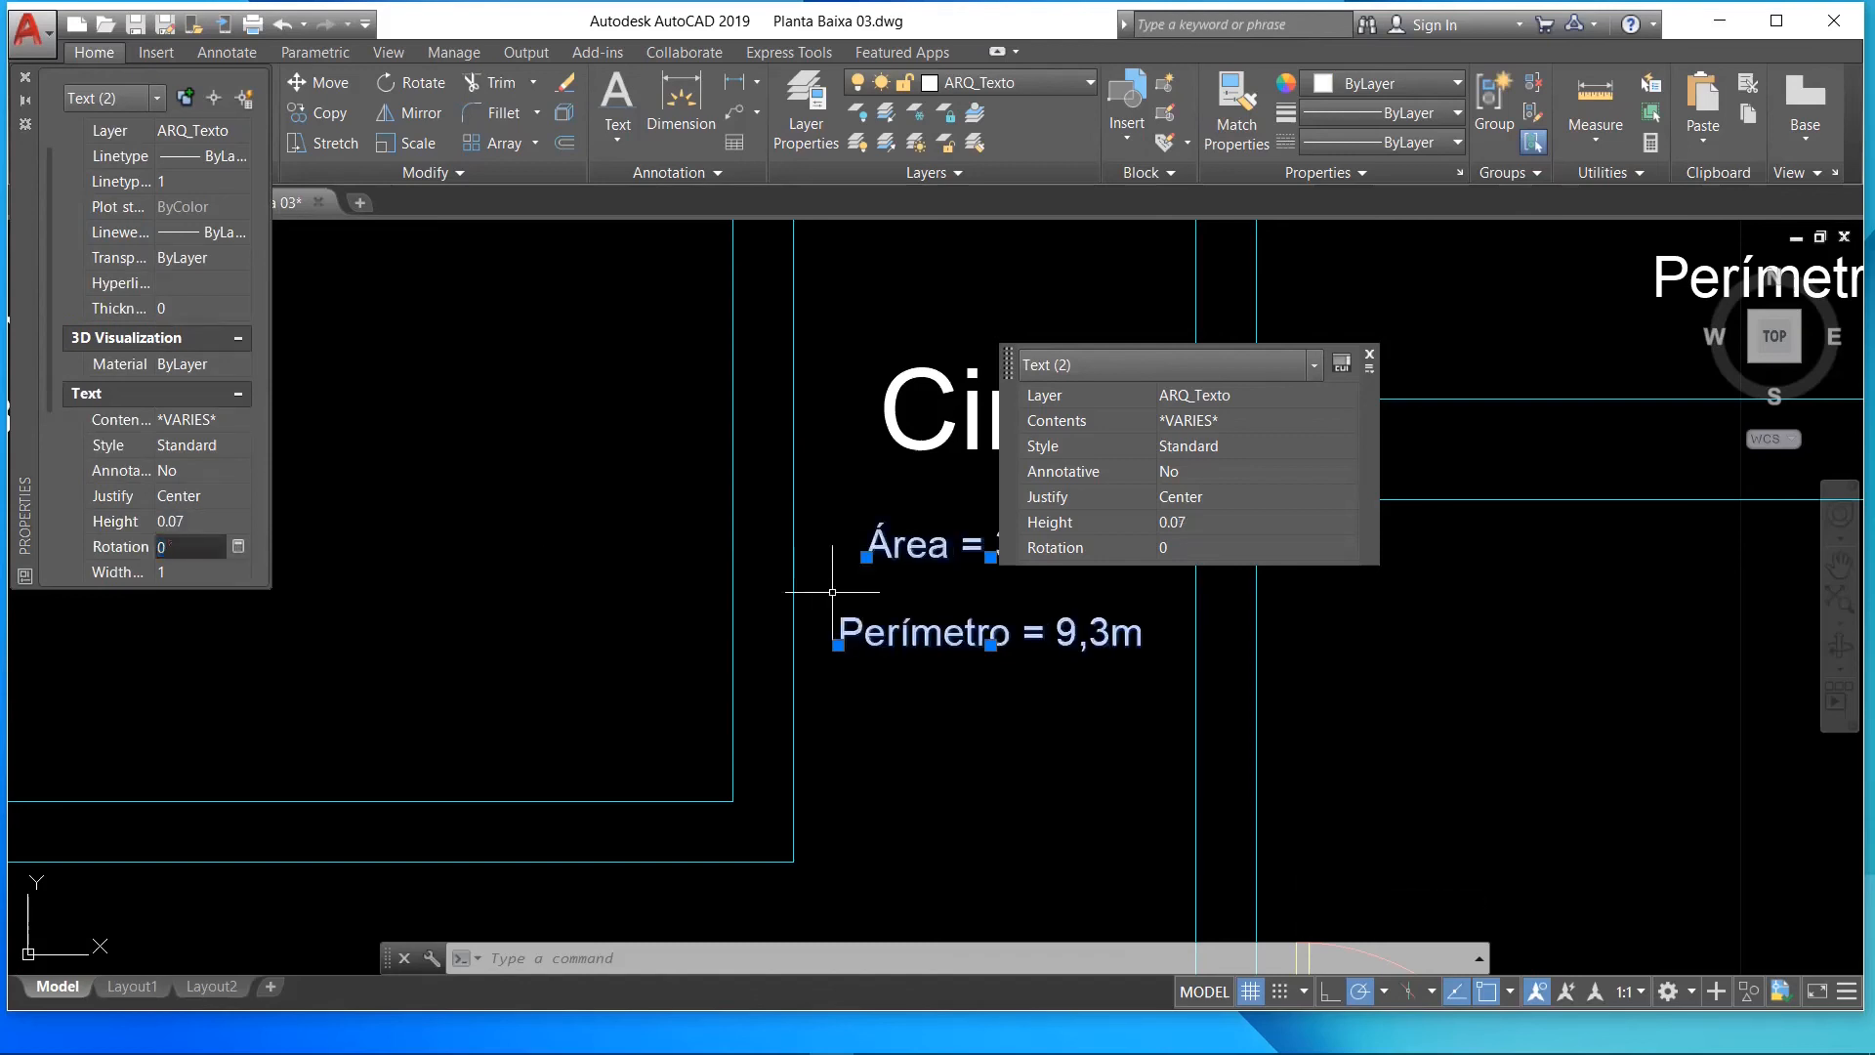
pyautogui.press('Escape')
# - Examine the area and perimeter texts across the floor plan, from Varanda to Circ. and Suíte
pyautogui.scroll(-10, 967, 552)
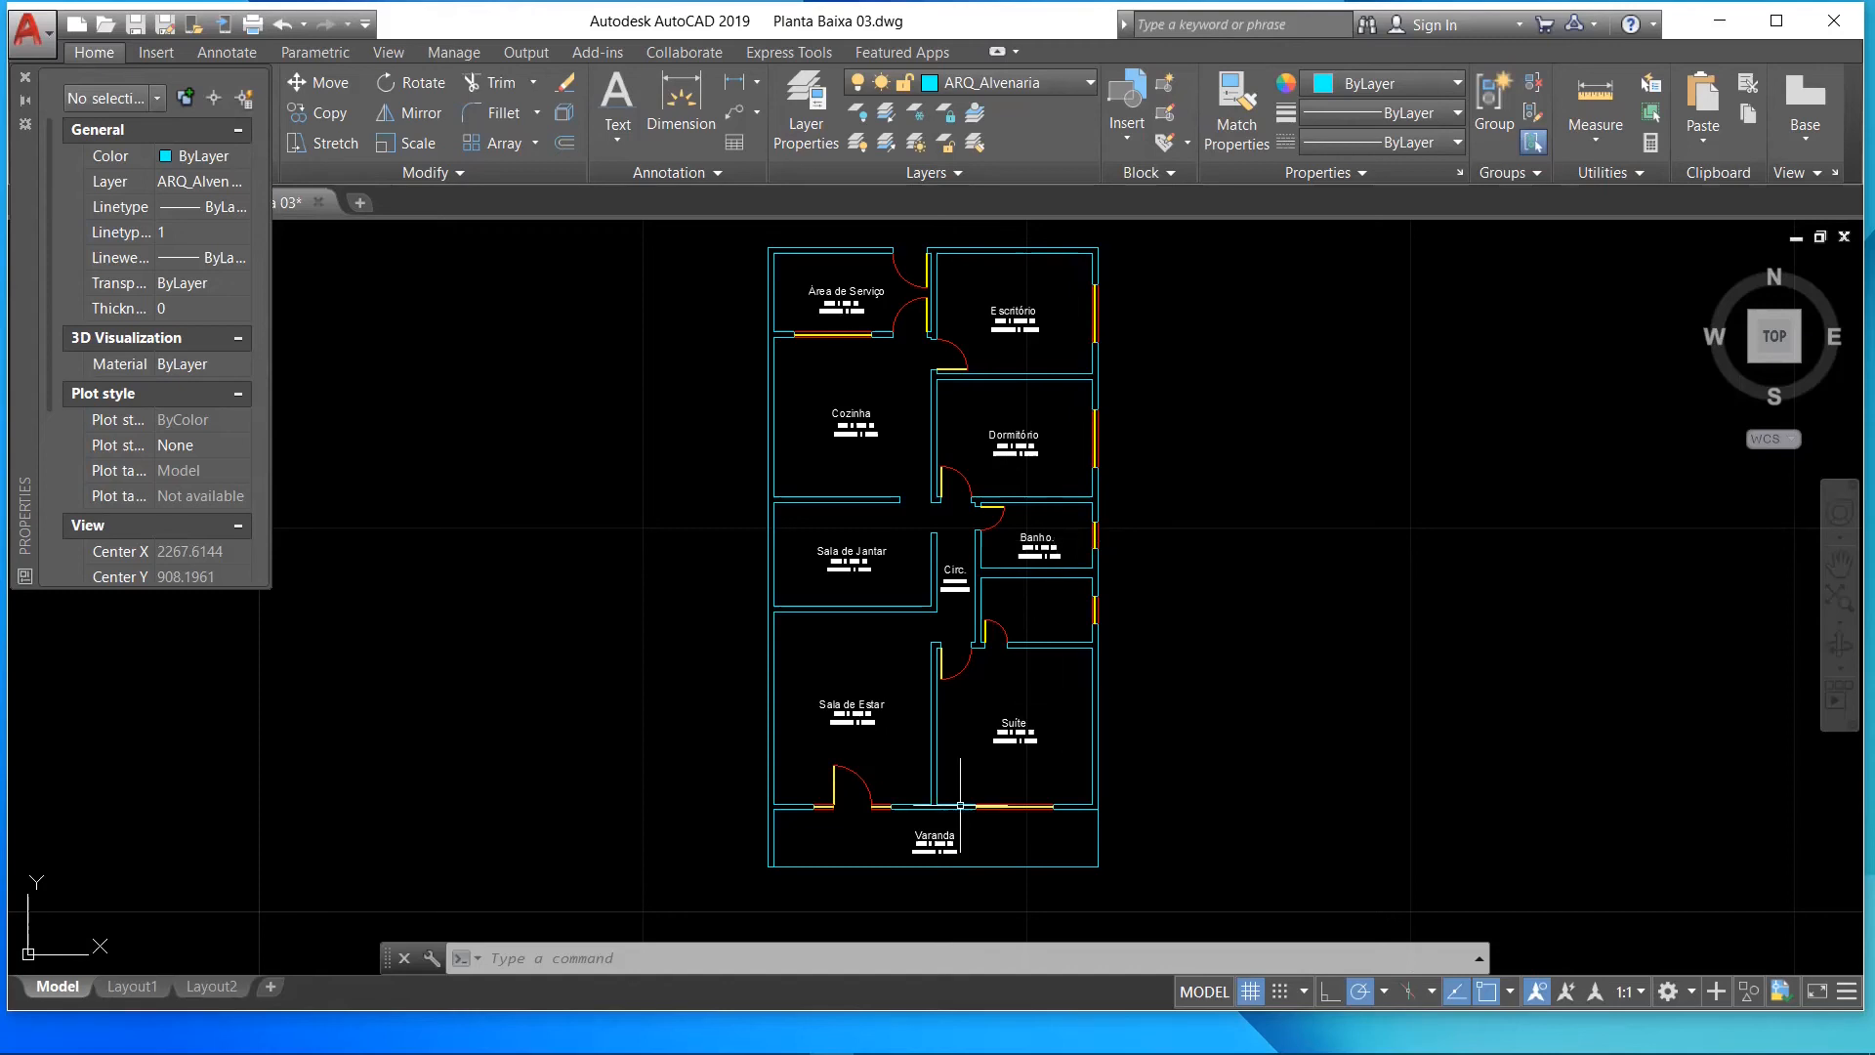
pyautogui.scroll(6, 929, 861)
pyautogui.scroll(2, 996, 727)
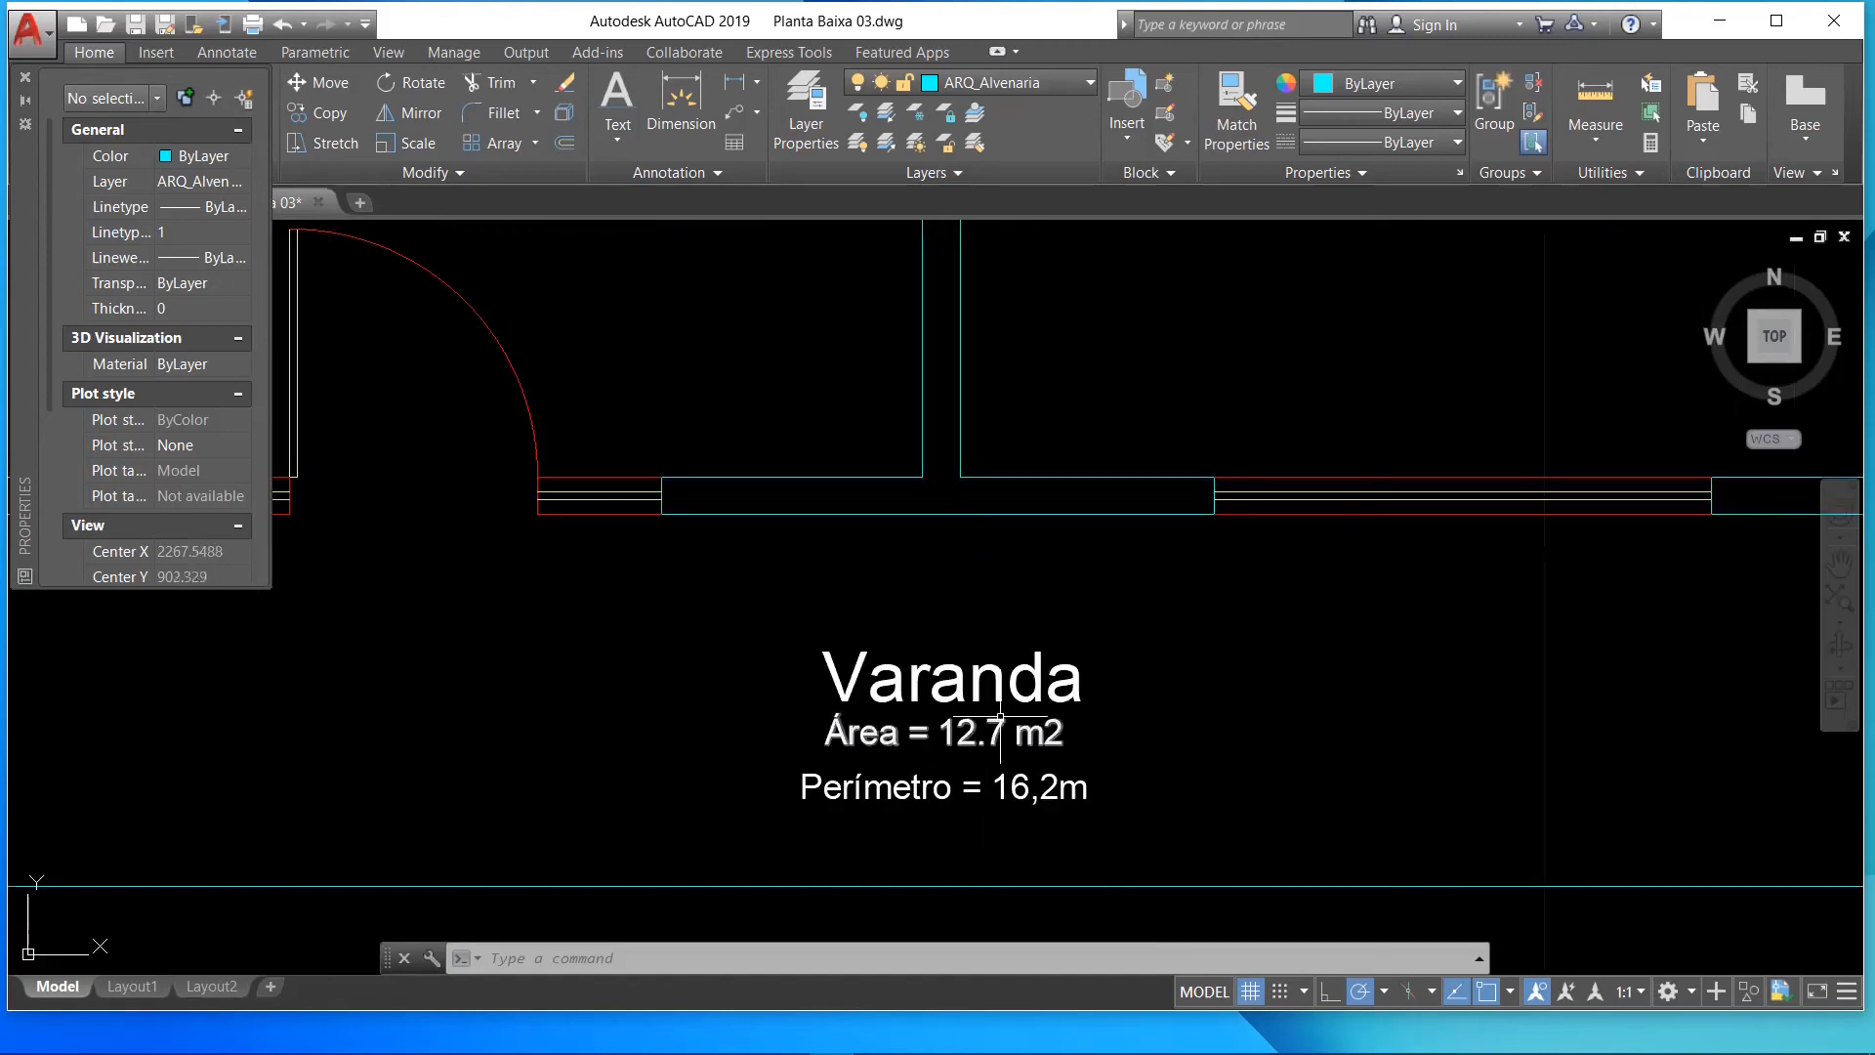
pyautogui.scroll(-6, 996, 727)
pyautogui.scroll(6, 1131, 392)
pyautogui.scroll(-2, 1131, 392)
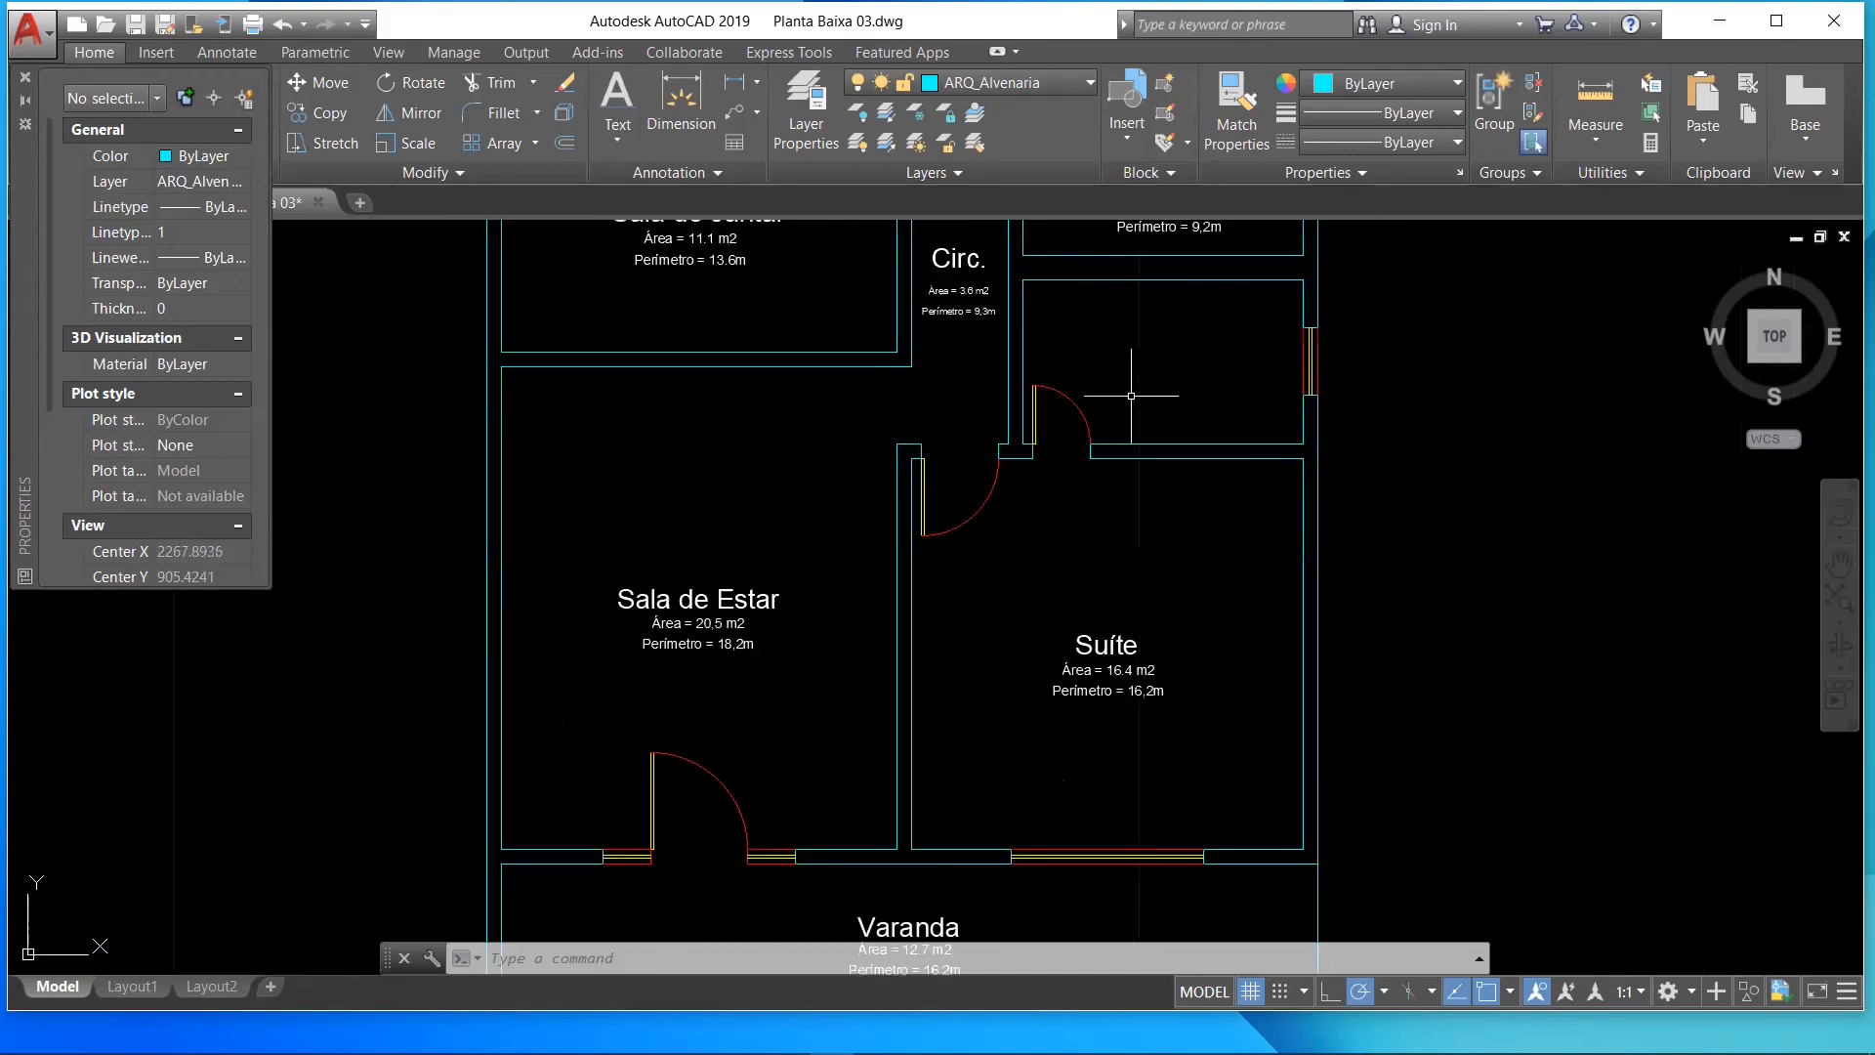
pyautogui.moveTo(1101, 682)
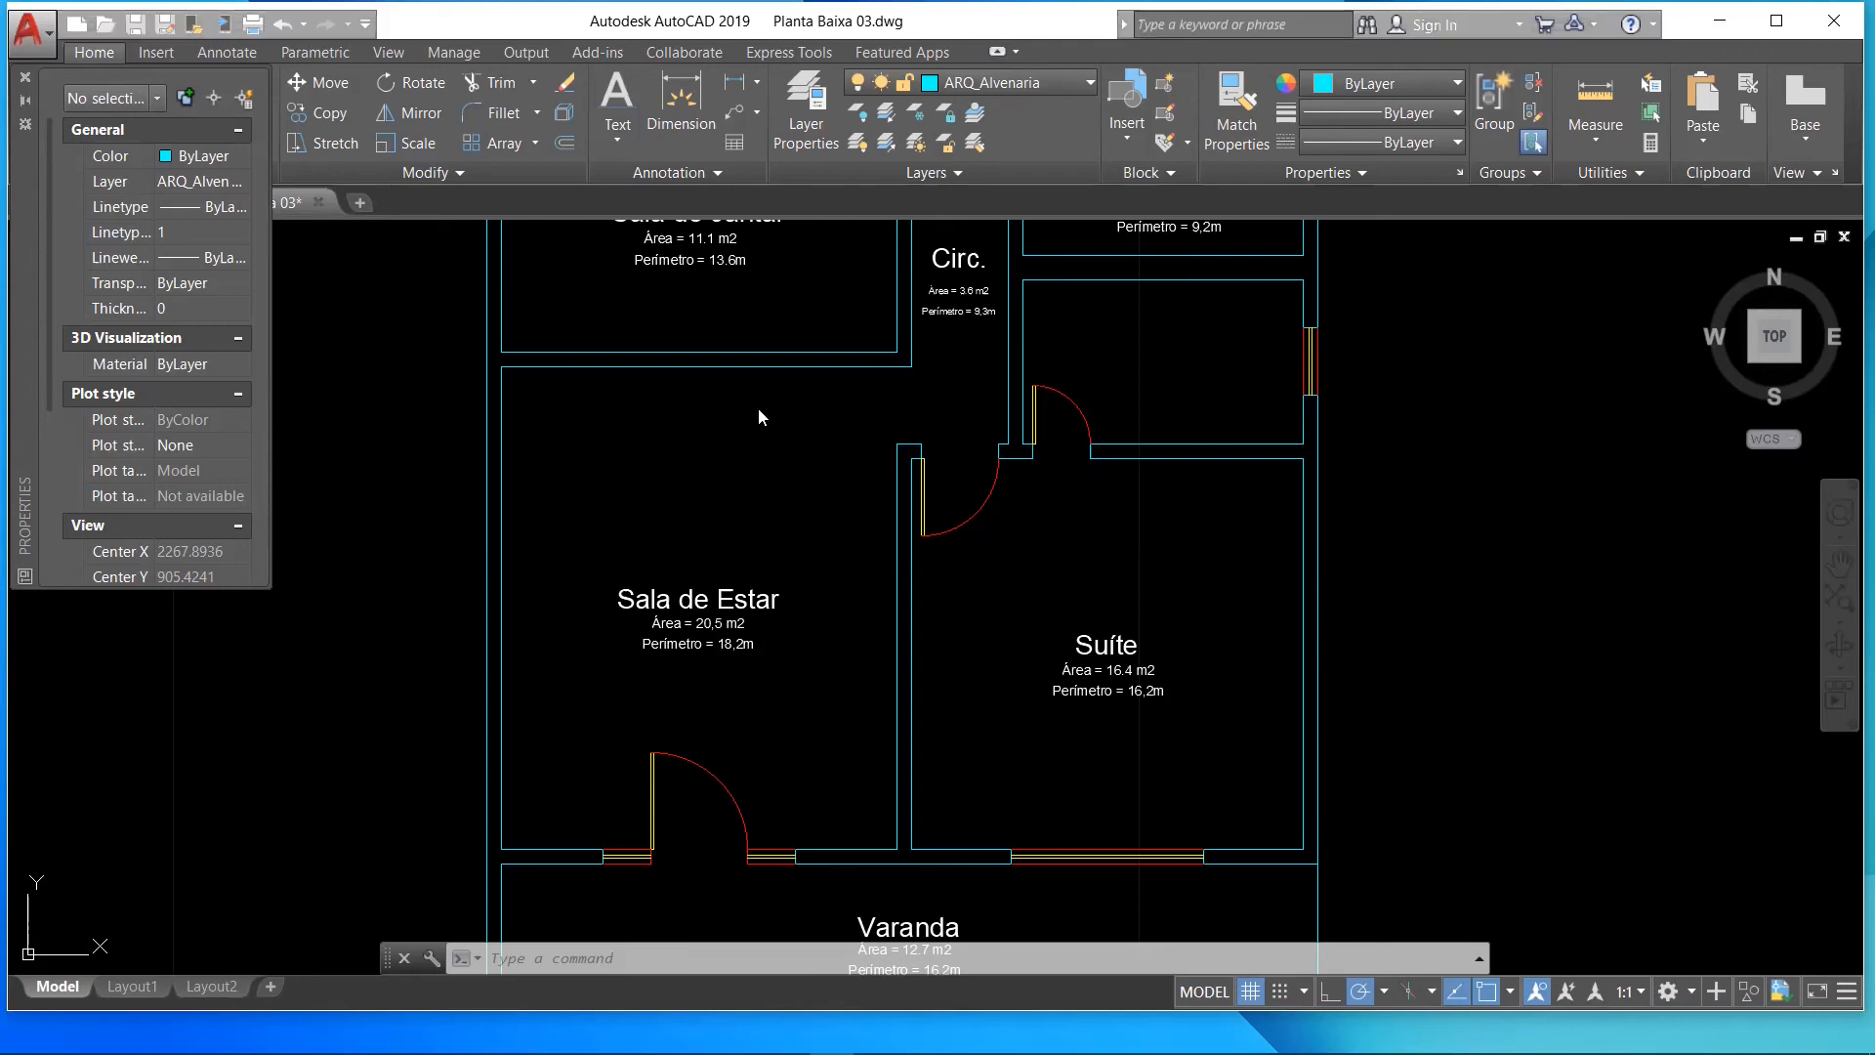
# - Create a new layer named "ARQ_Área_Perímetro" in the layer properties
pyautogui.click(806, 108)
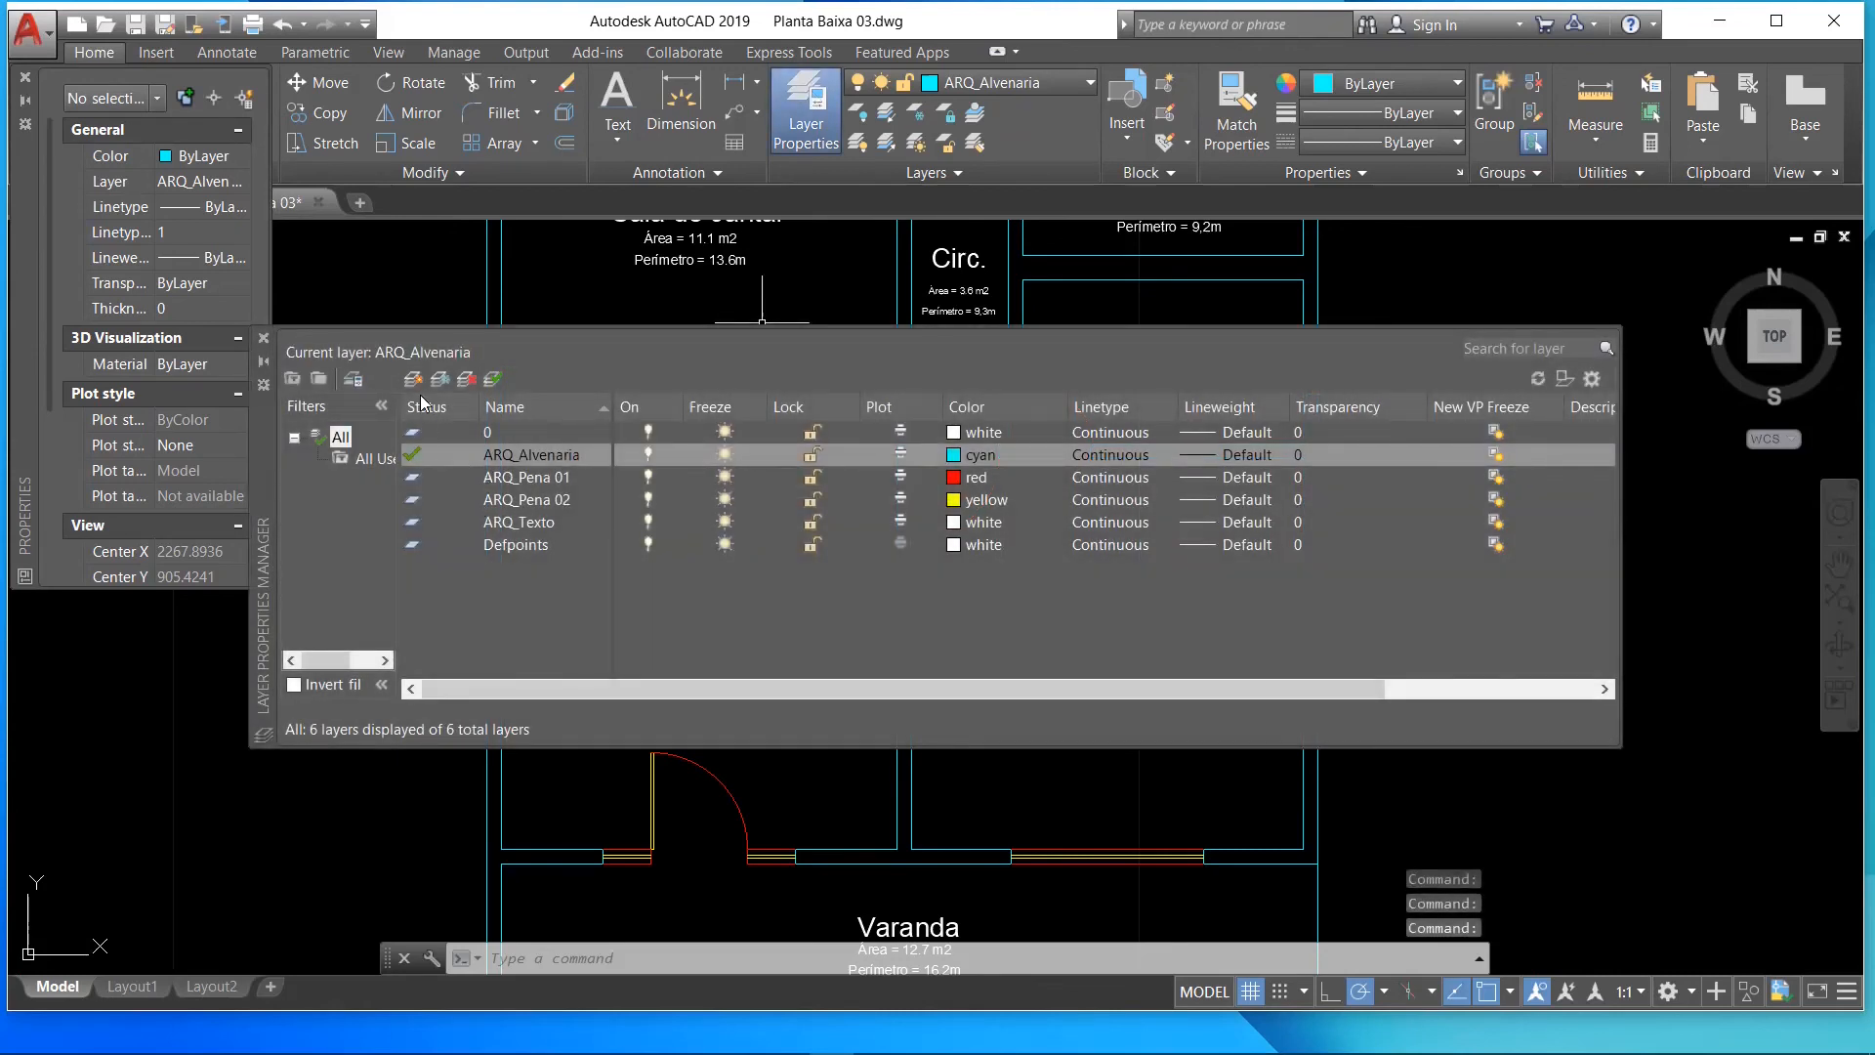
pyautogui.click(415, 387)
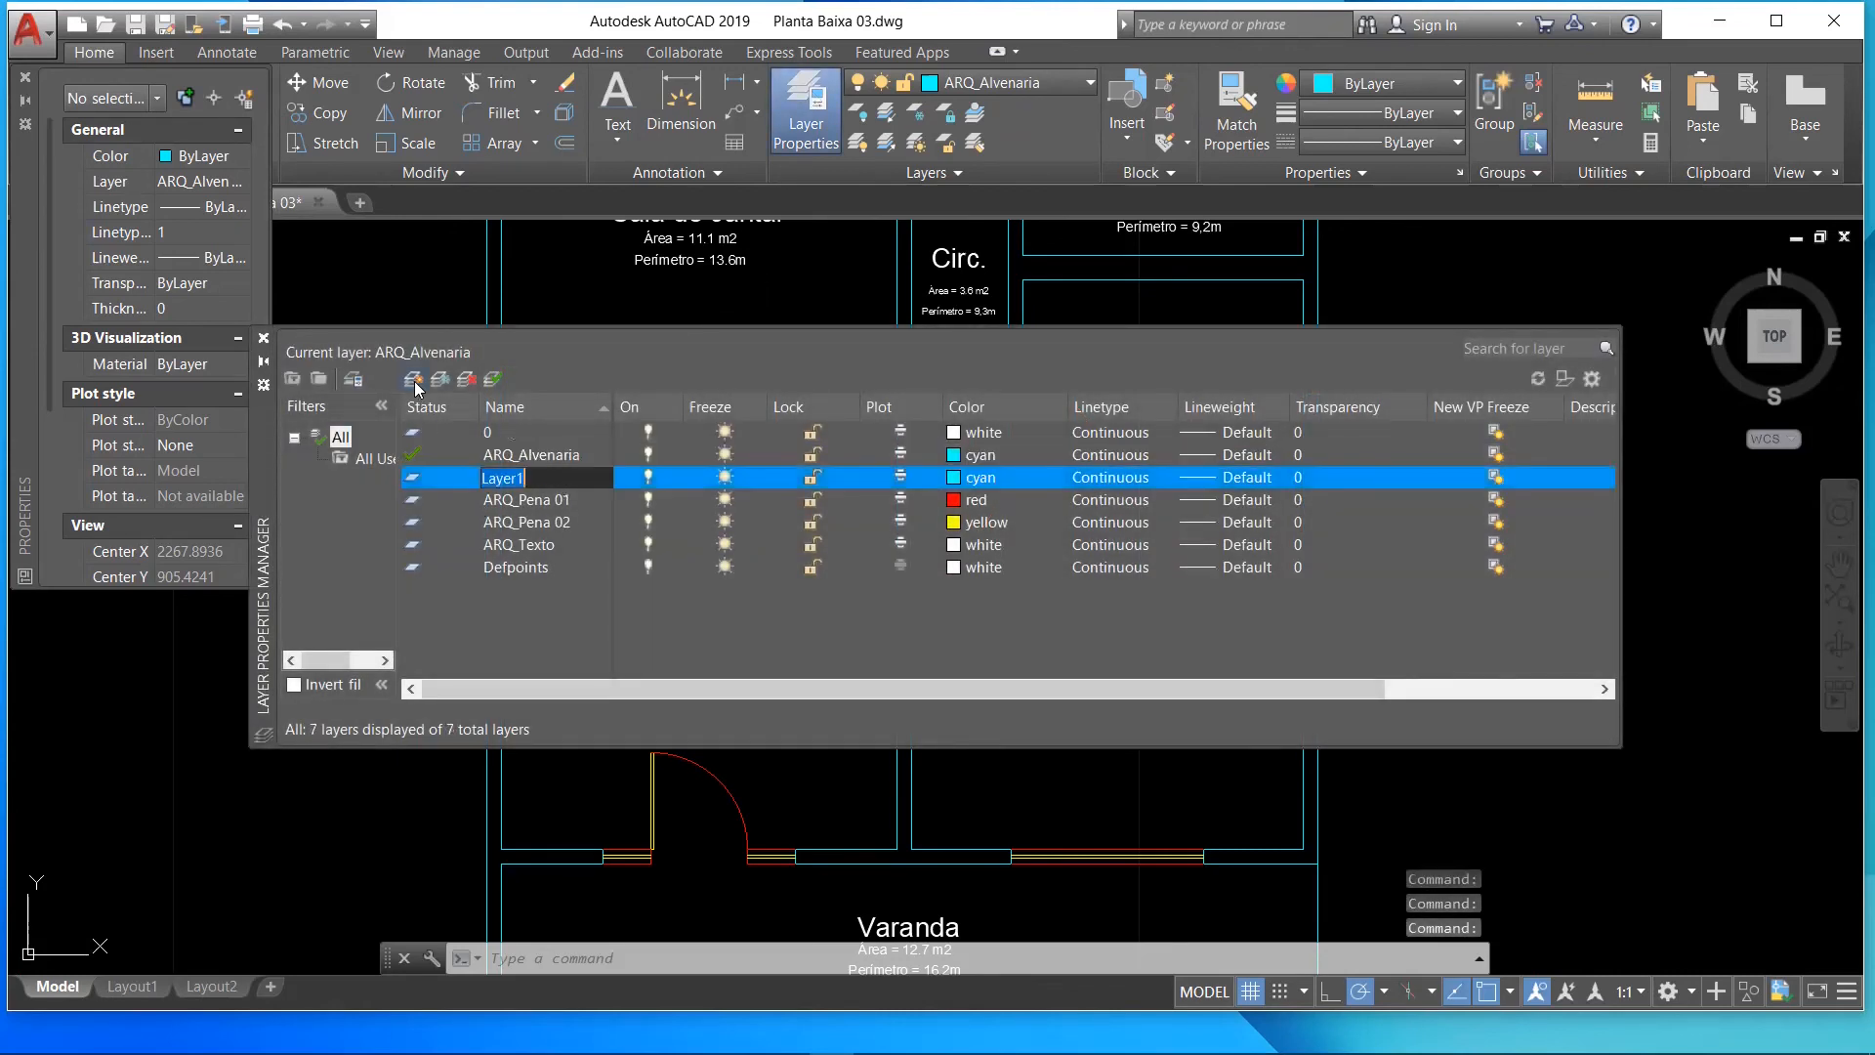
pyautogui.write('ARQ_')
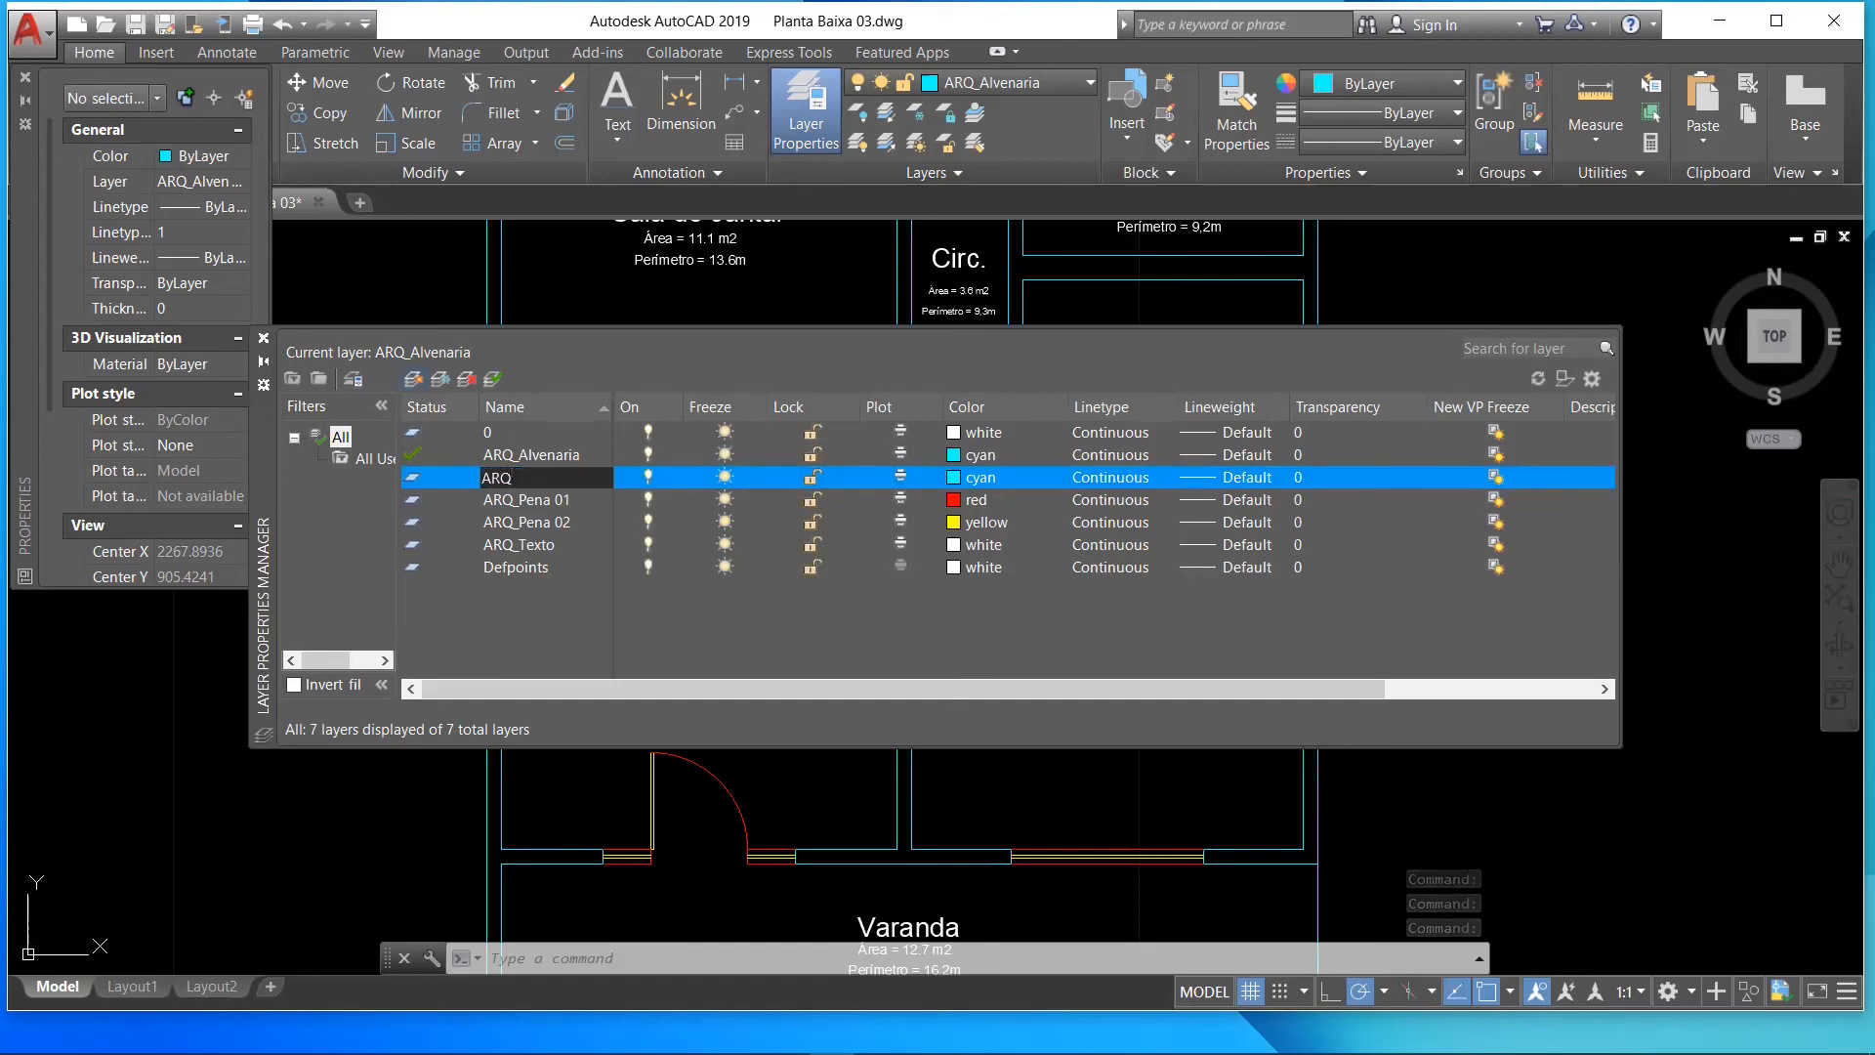
pyautogui.write('Area_Perímetro')
pyautogui.press('Left')
pyautogui.press('Left')
pyautogui.press('Left')
pyautogui.press('Left')
pyautogui.press('Left')
pyautogui.press('Left')
pyautogui.press('Left')
pyautogui.press('Left')
pyautogui.press('Left')
pyautogui.write('_')
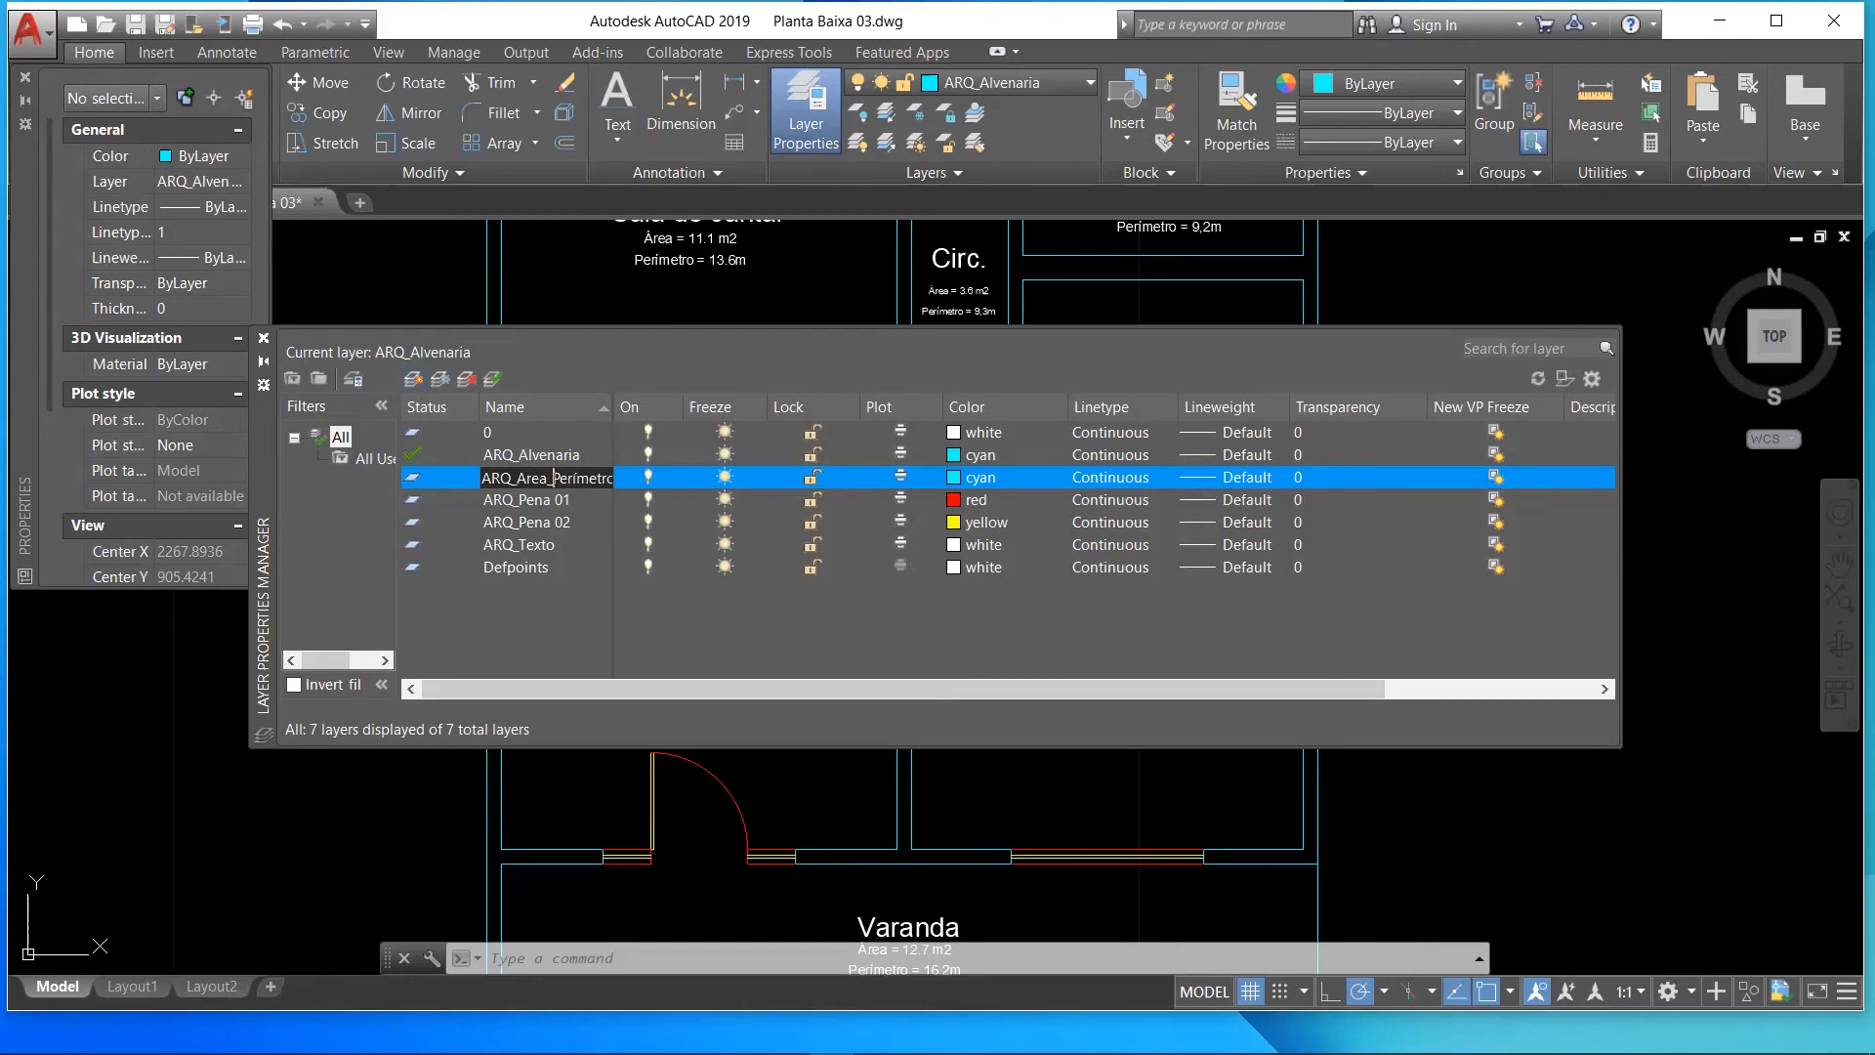
pyautogui.press('Left')
pyautogui.press('Left')
pyautogui.press('Left')
pyautogui.press('Left')
pyautogui.press('Left')
pyautogui.press('Delete')
pyautogui.write('Á')
pyautogui.press('Return')
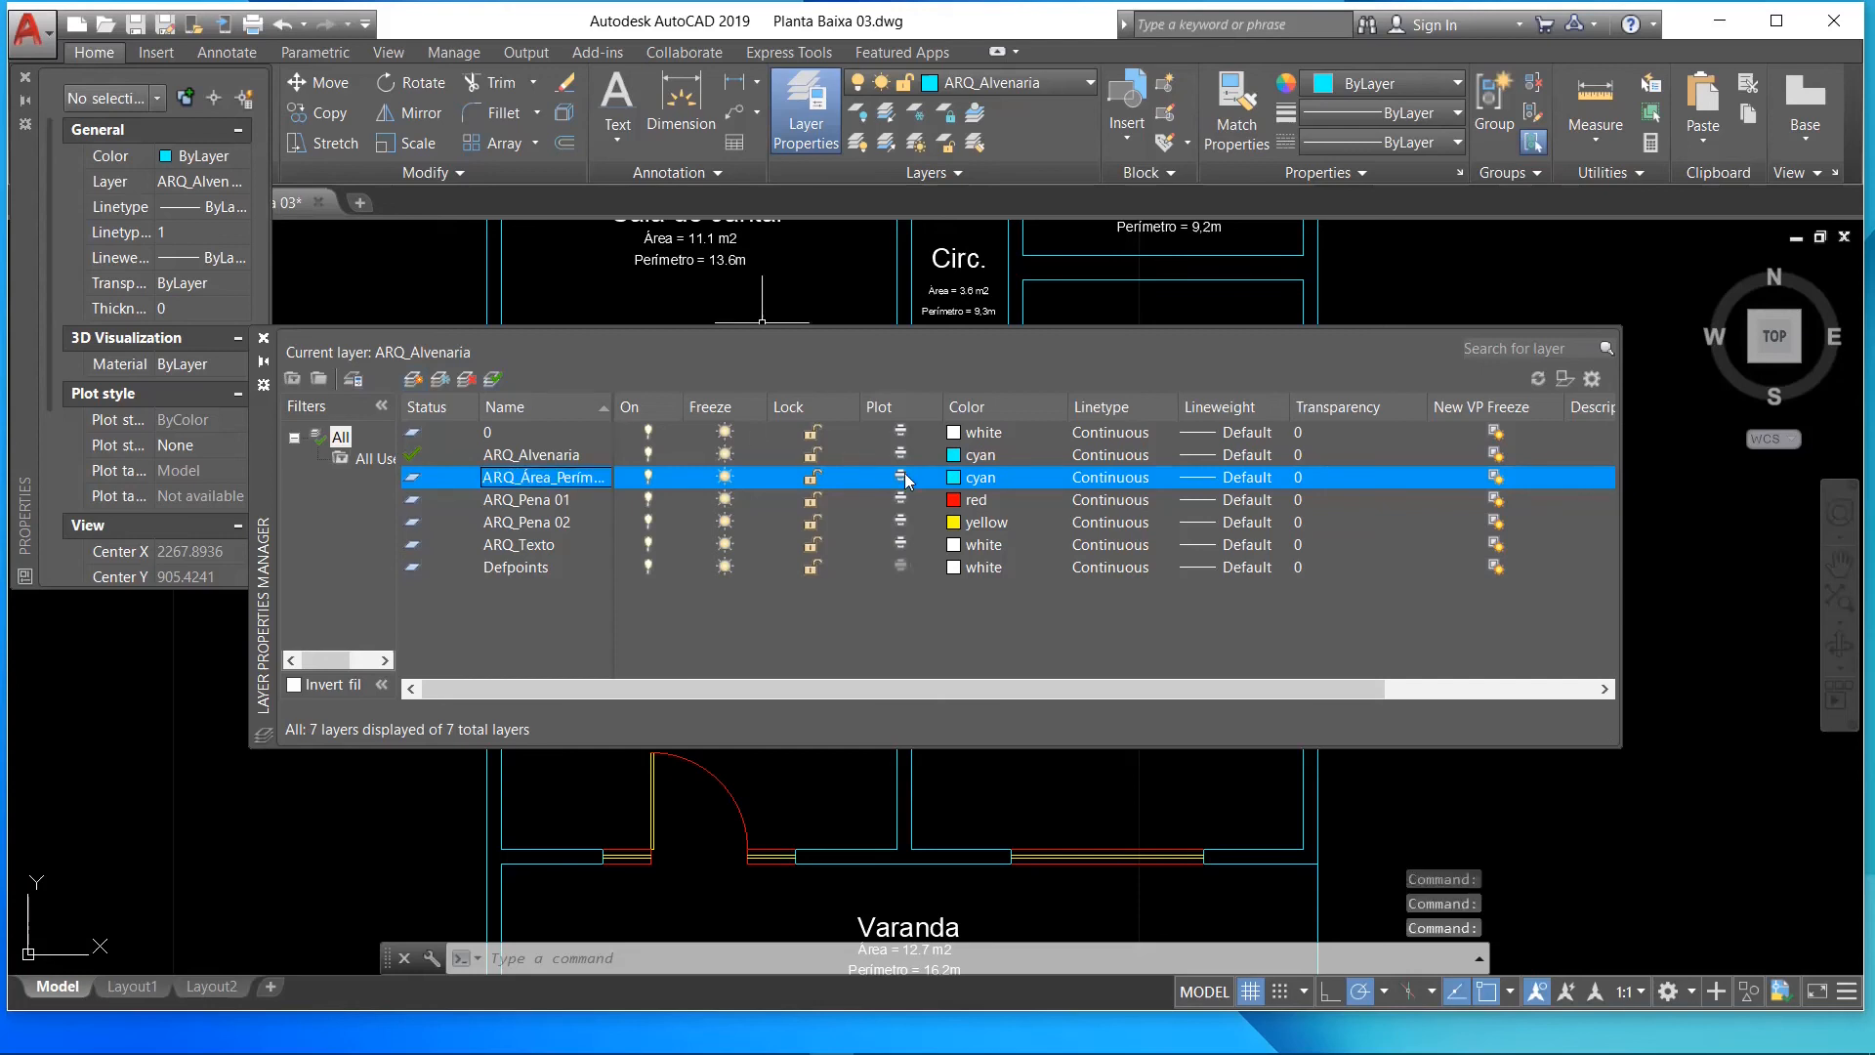
# - Set the color of the ARQ_Área_Perímetro layer to white and close the layer properties
pyautogui.click(958, 479)
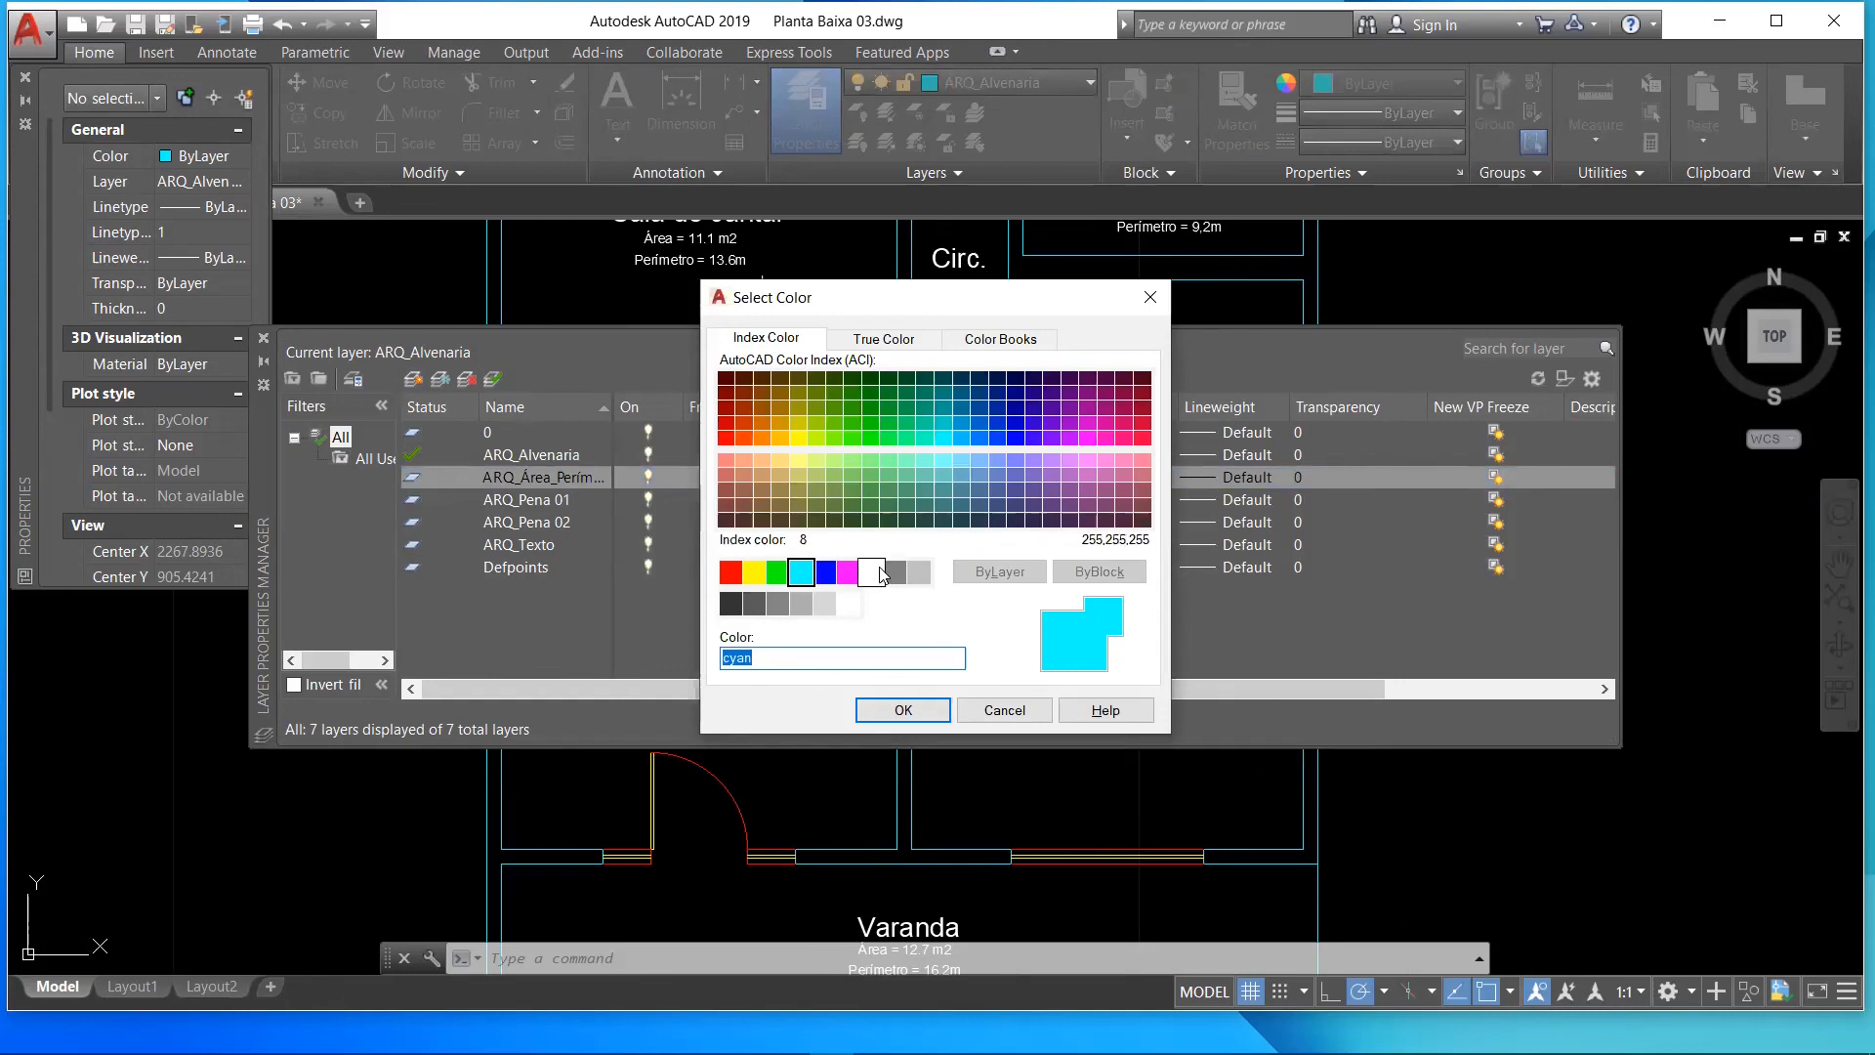
pyautogui.click(880, 574)
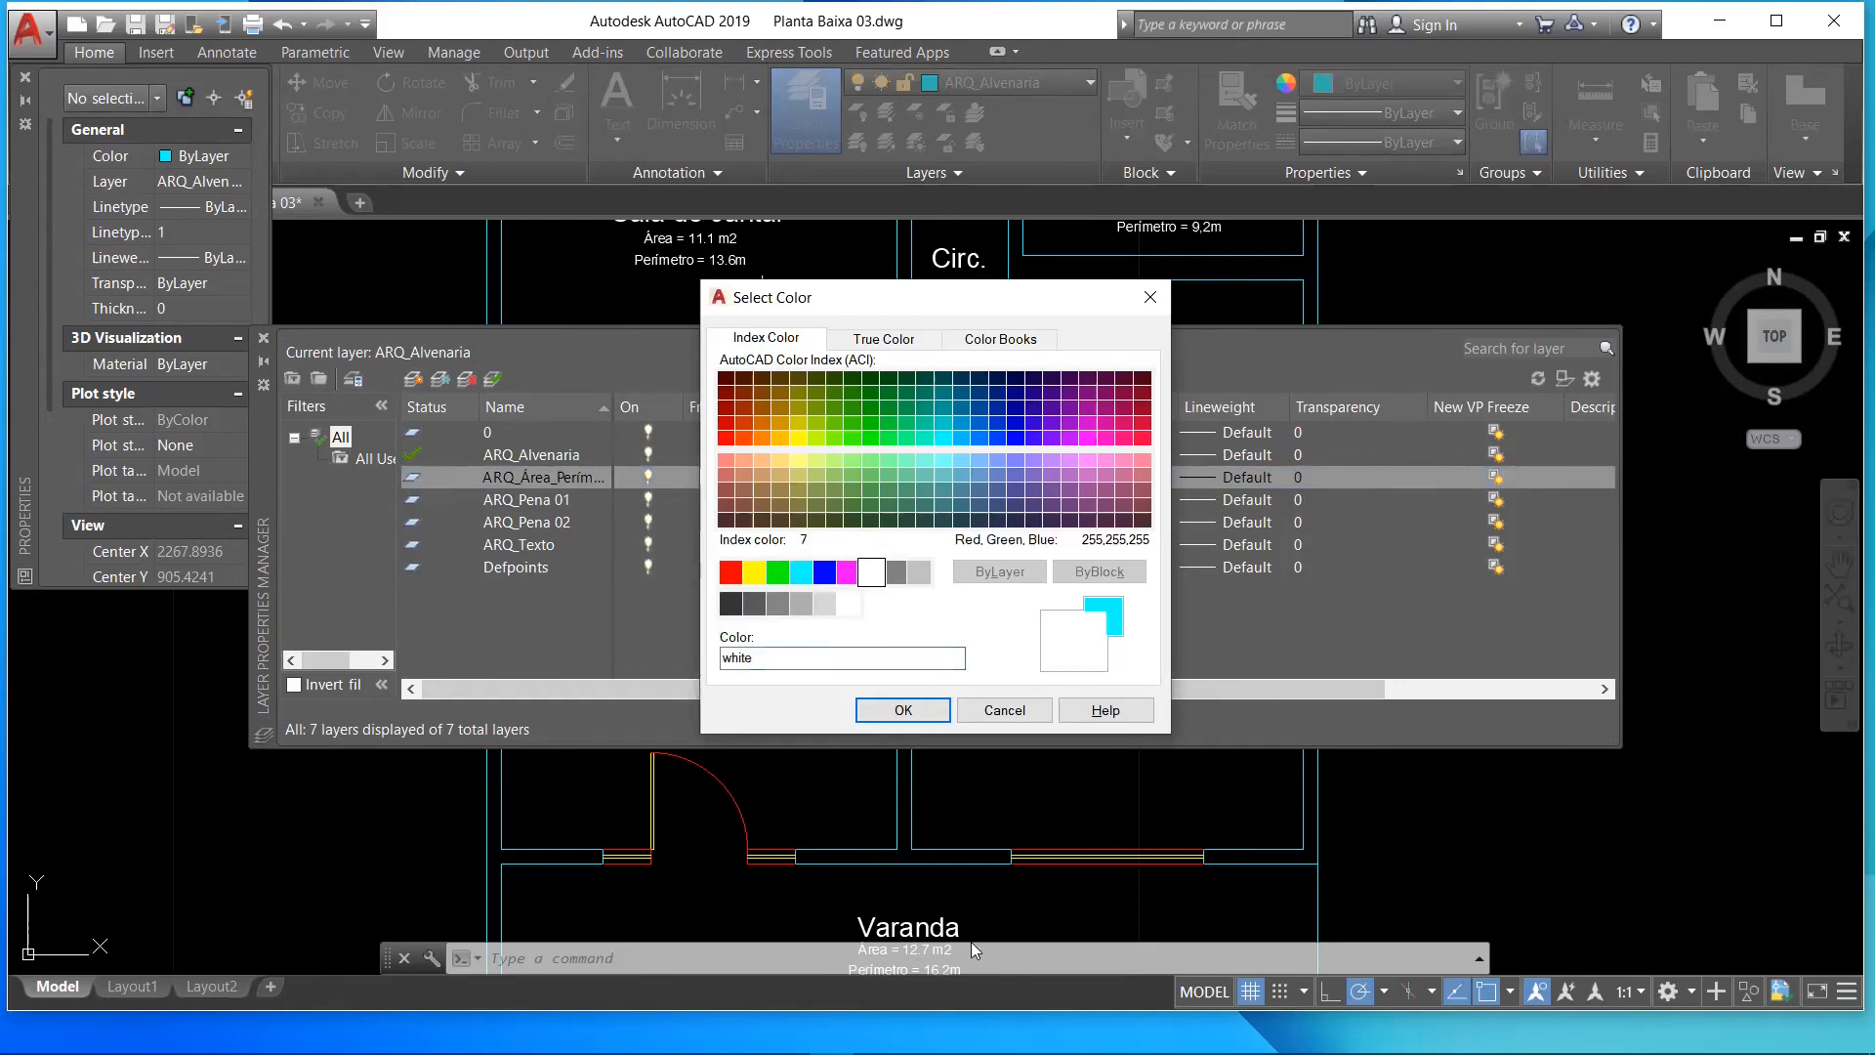
pyautogui.click(869, 713)
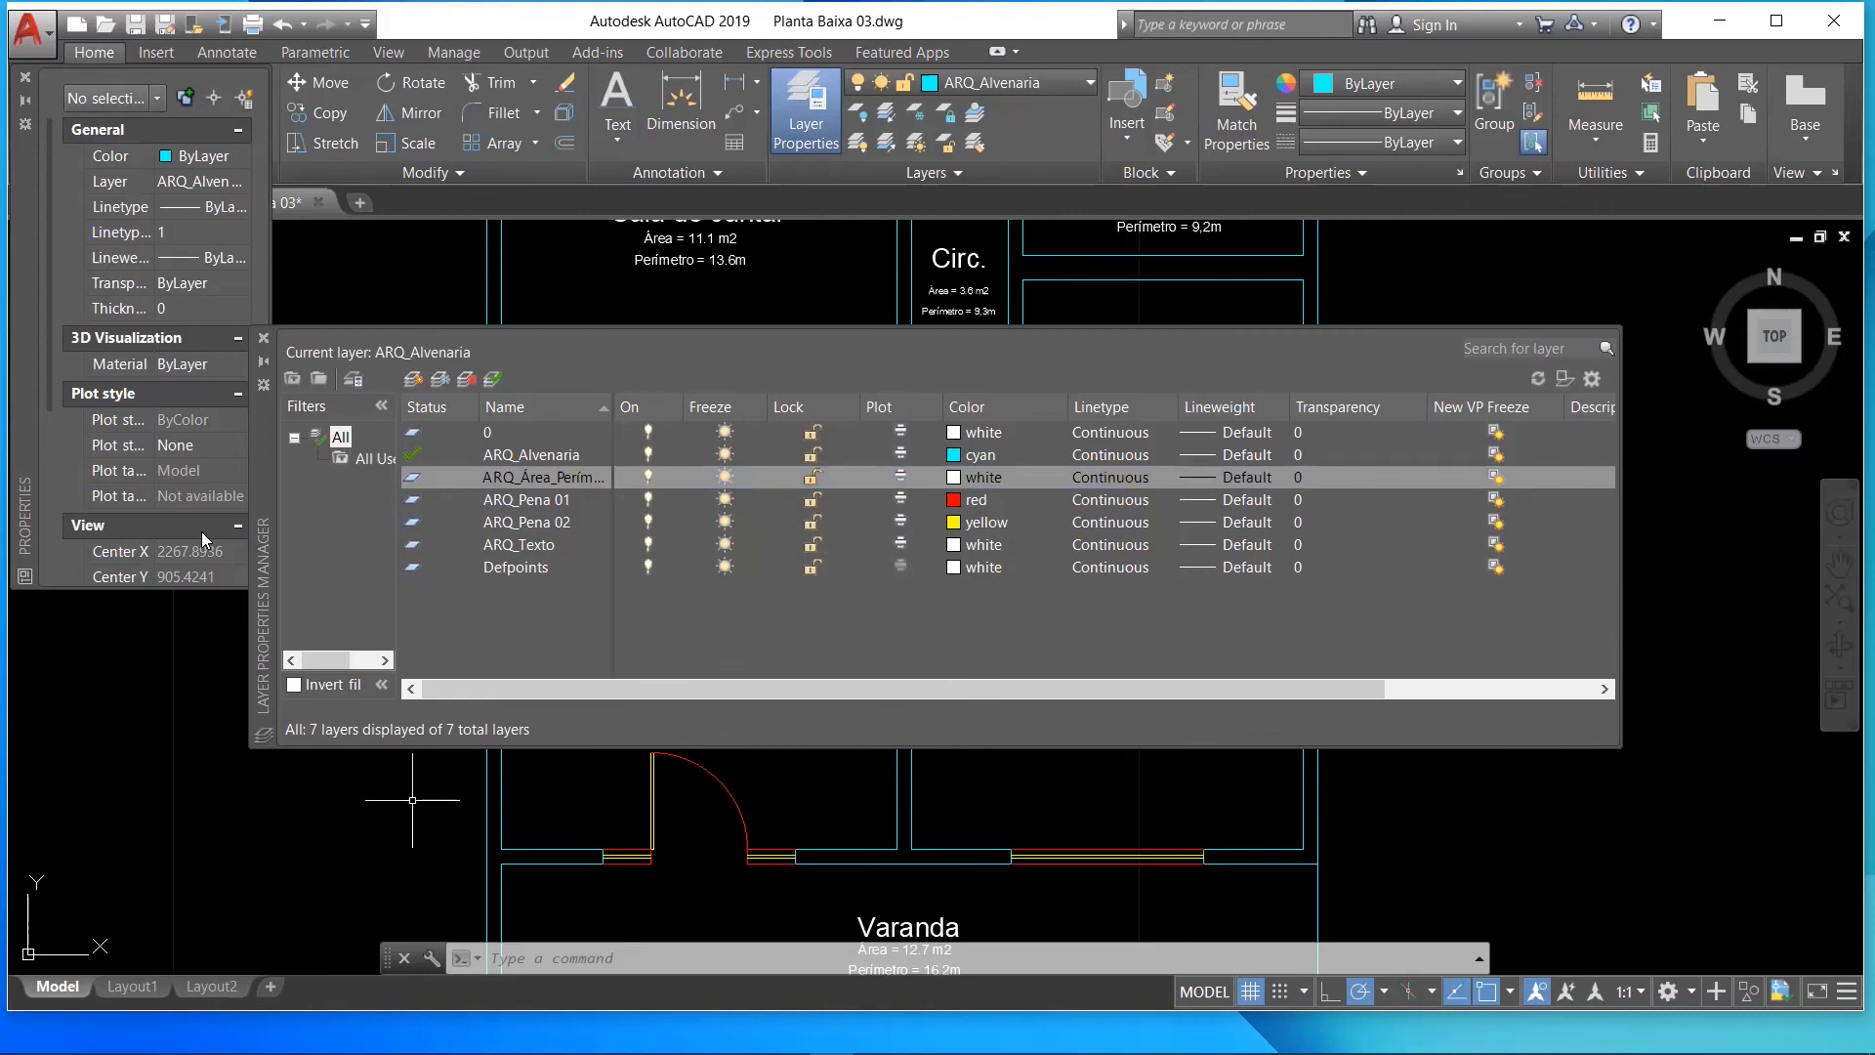
pyautogui.click(264, 339)
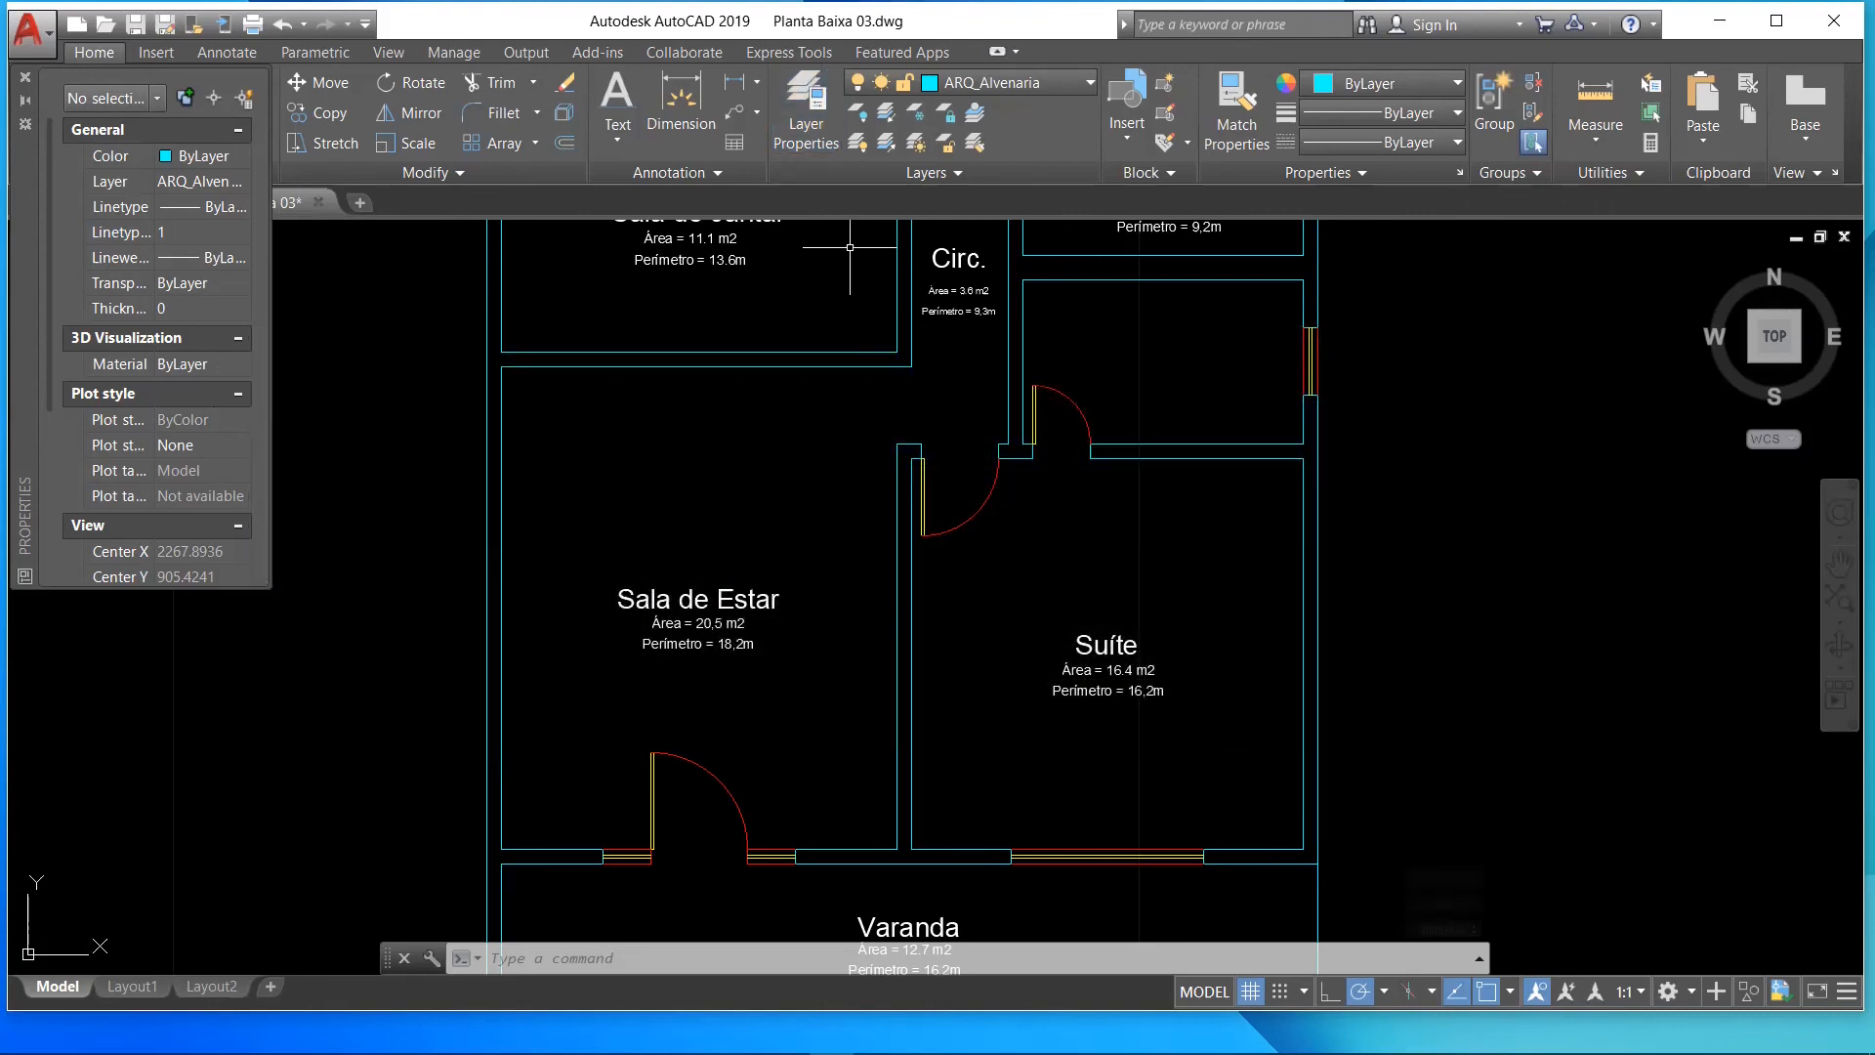
# - Assign the area and perimeter texts beneath Varanda to the ARQ_Área_Perímetro layer
pyautogui.scroll(-2, 817, 492)
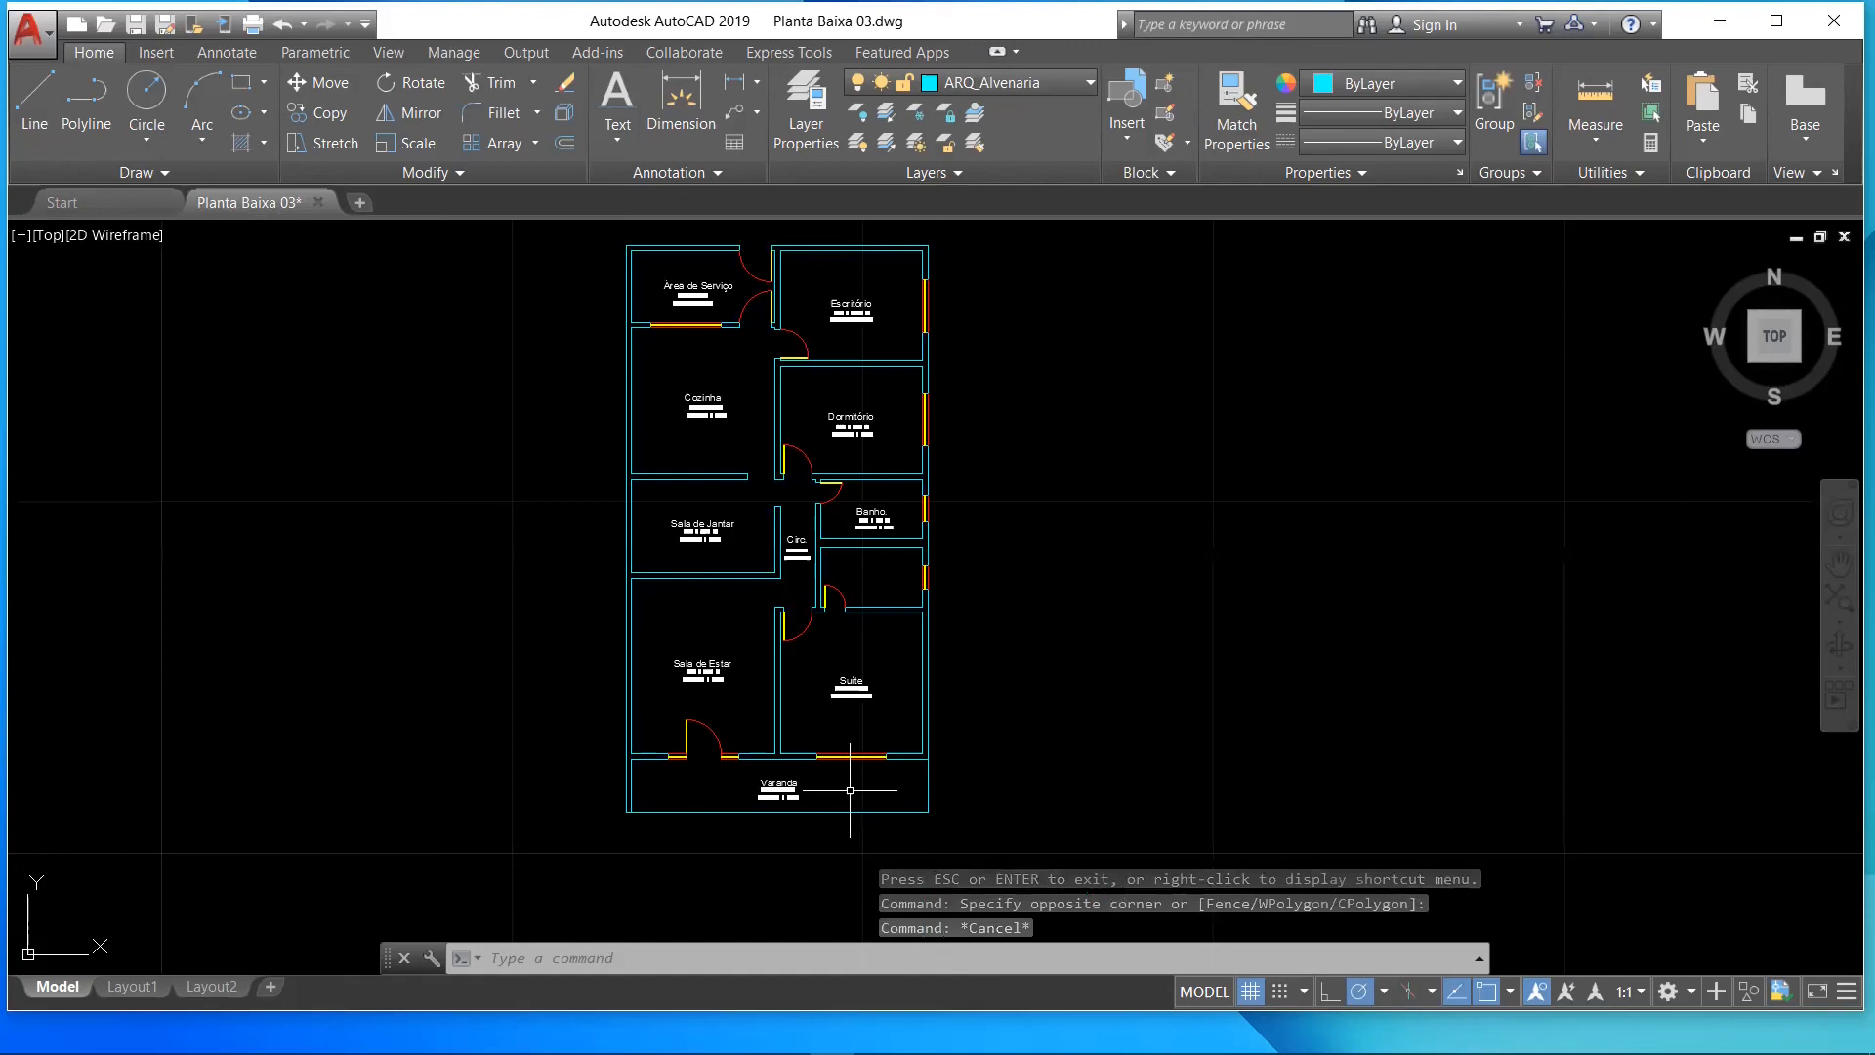
pyautogui.scroll(5, 850, 790)
pyautogui.scroll(2, 727, 803)
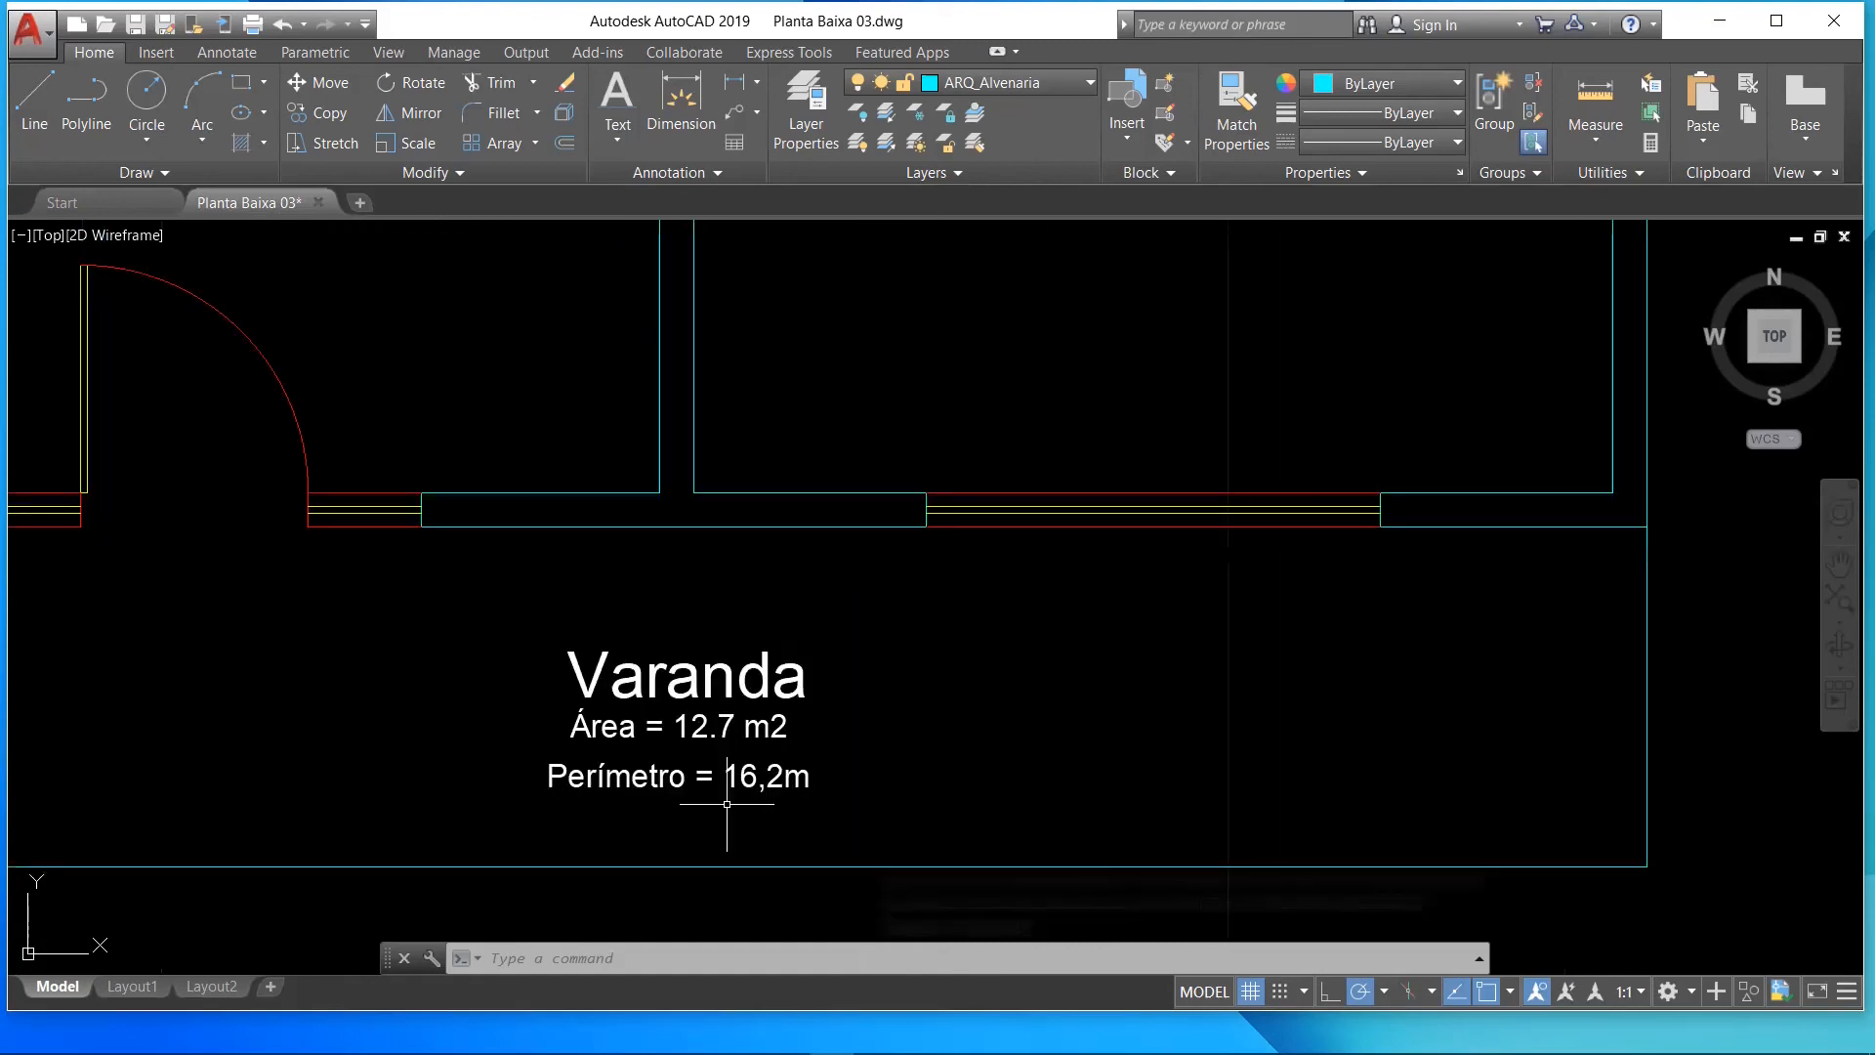
pyautogui.scroll(2, 727, 804)
pyautogui.click(831, 794)
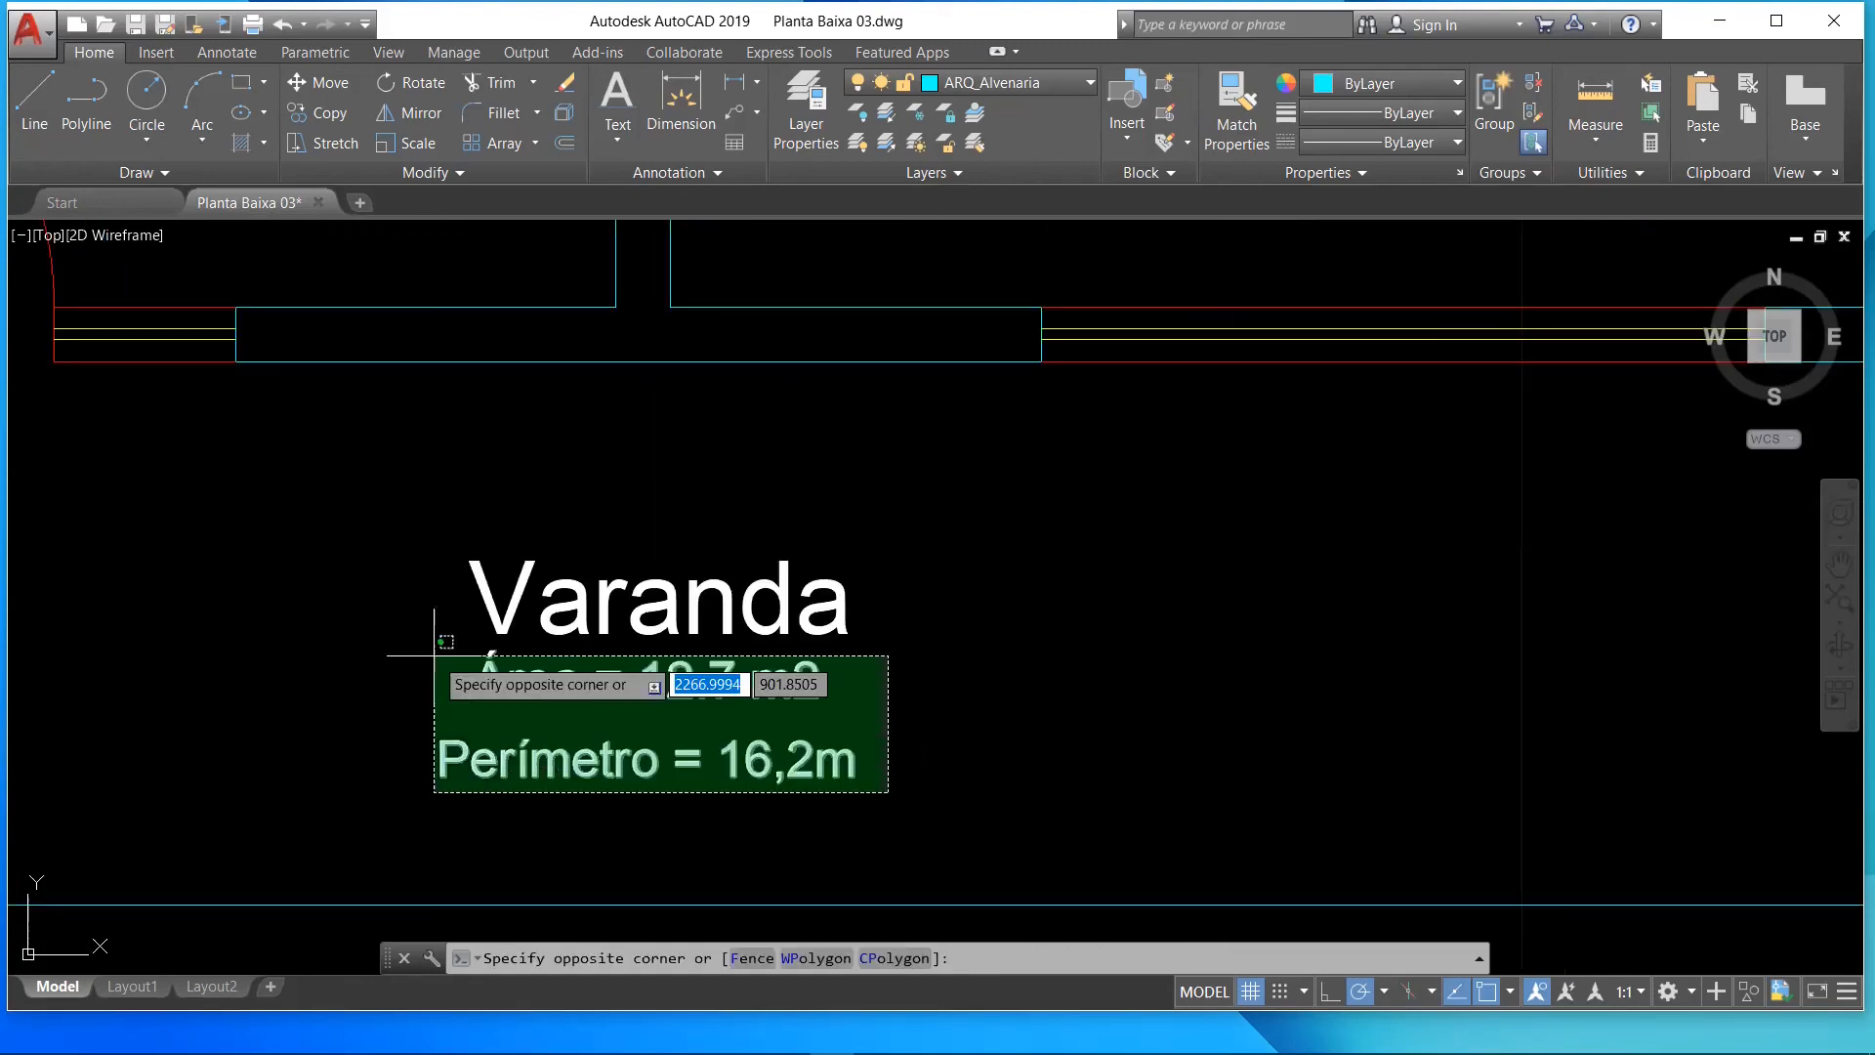
pyautogui.click(434, 655)
pyautogui.click(1005, 82)
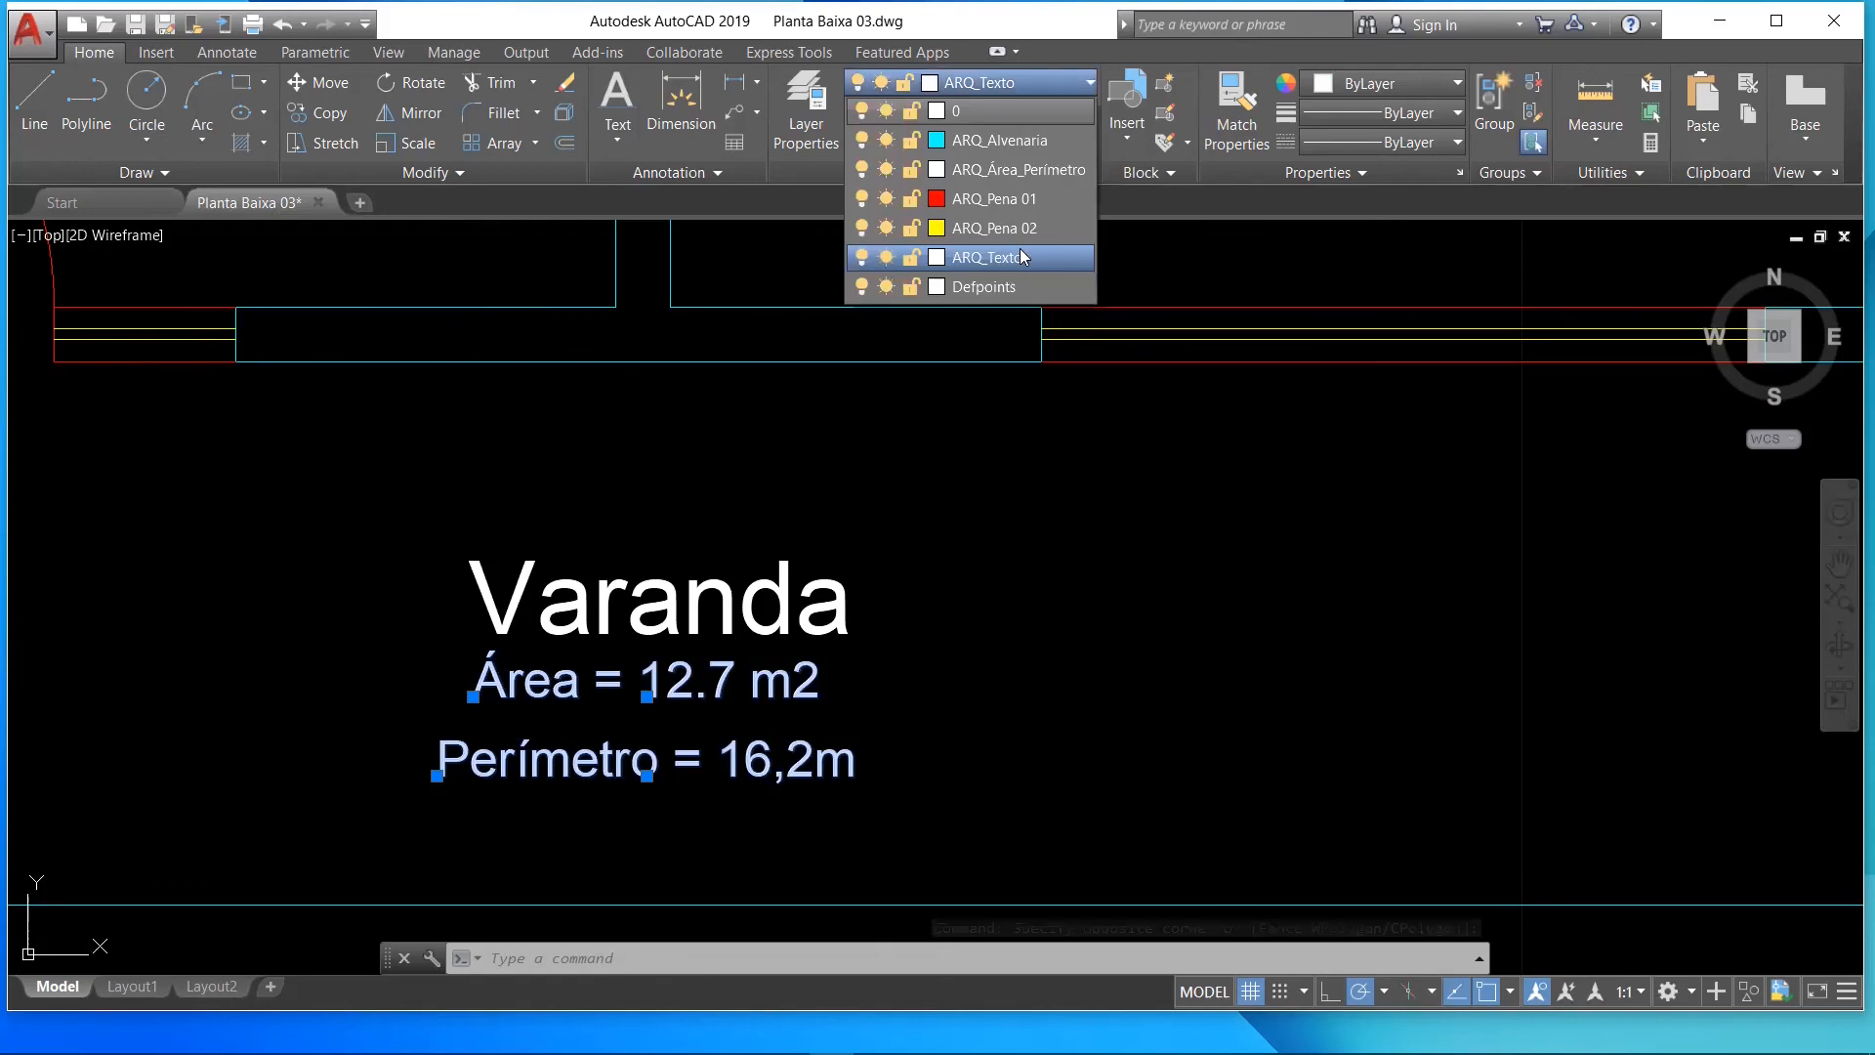
pyautogui.click(1024, 170)
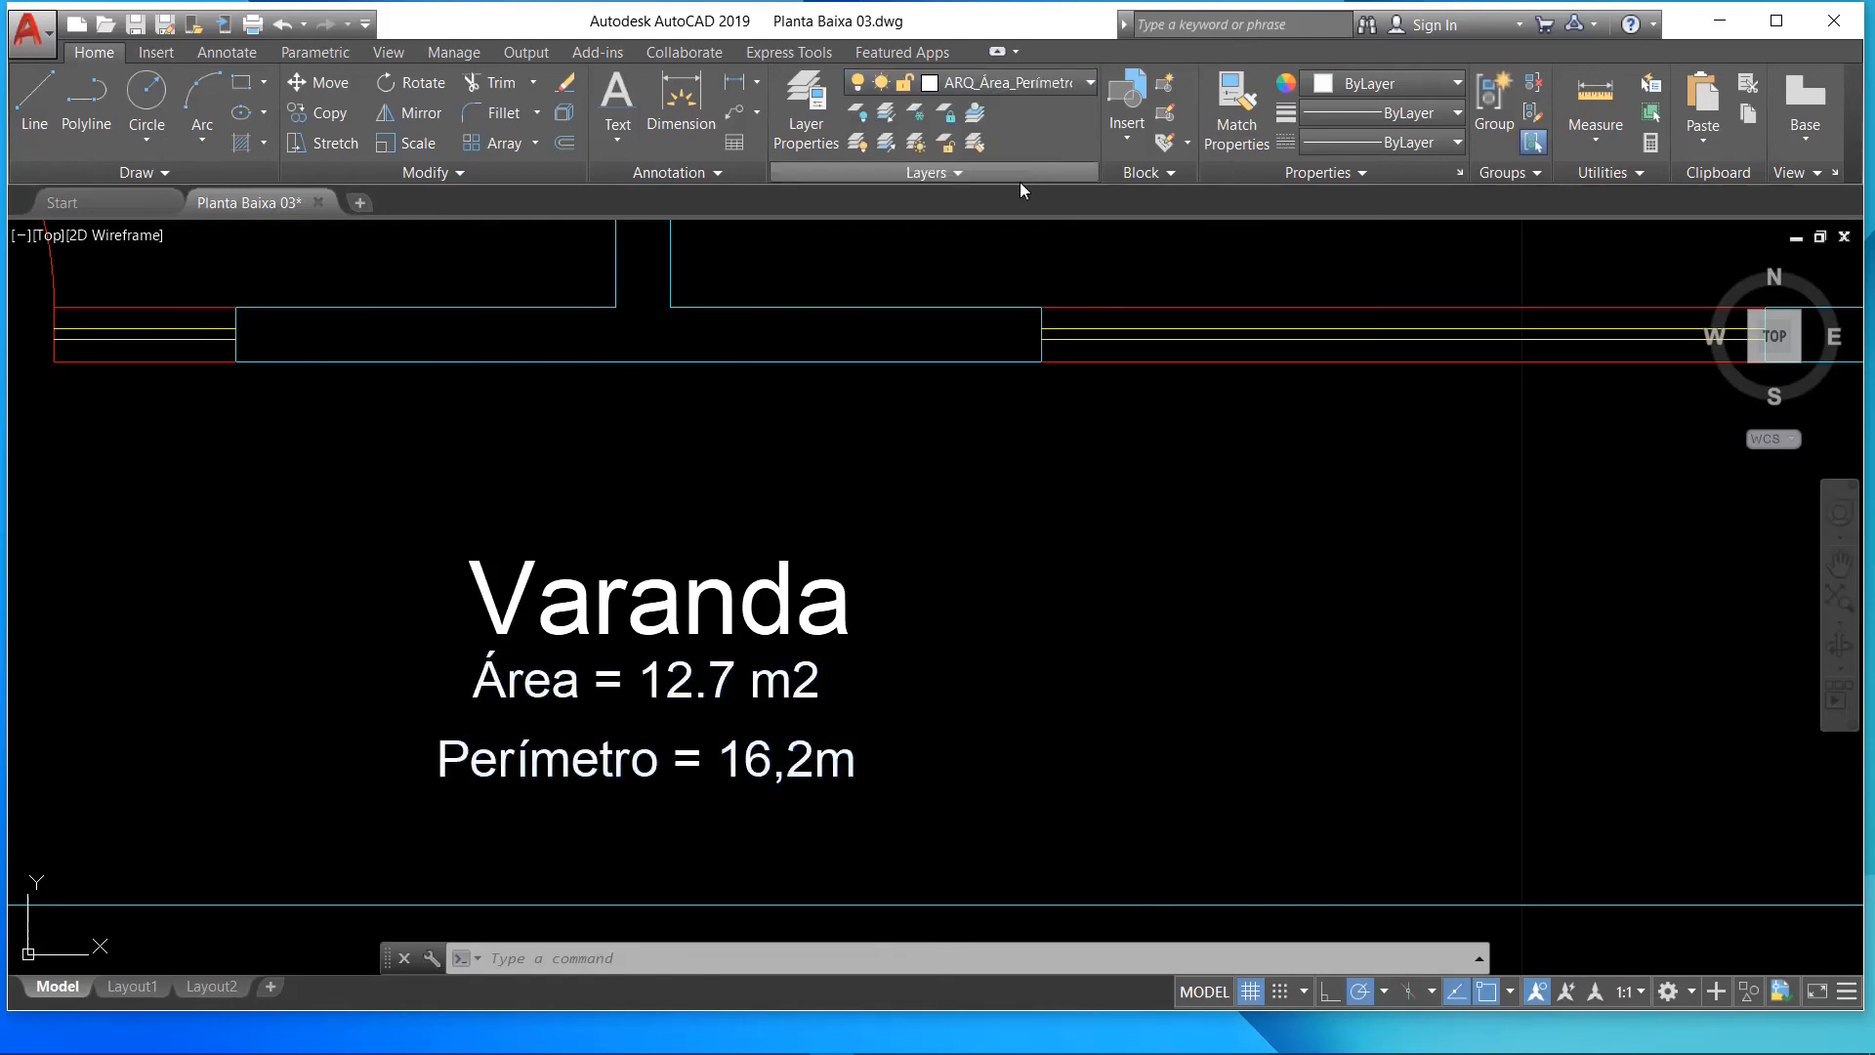
# - Use Match Properties with a Varanda measurement text as source to transfer its properties to the Suíte area and perimeter texts
pyautogui.scroll(-5, 758, 506)
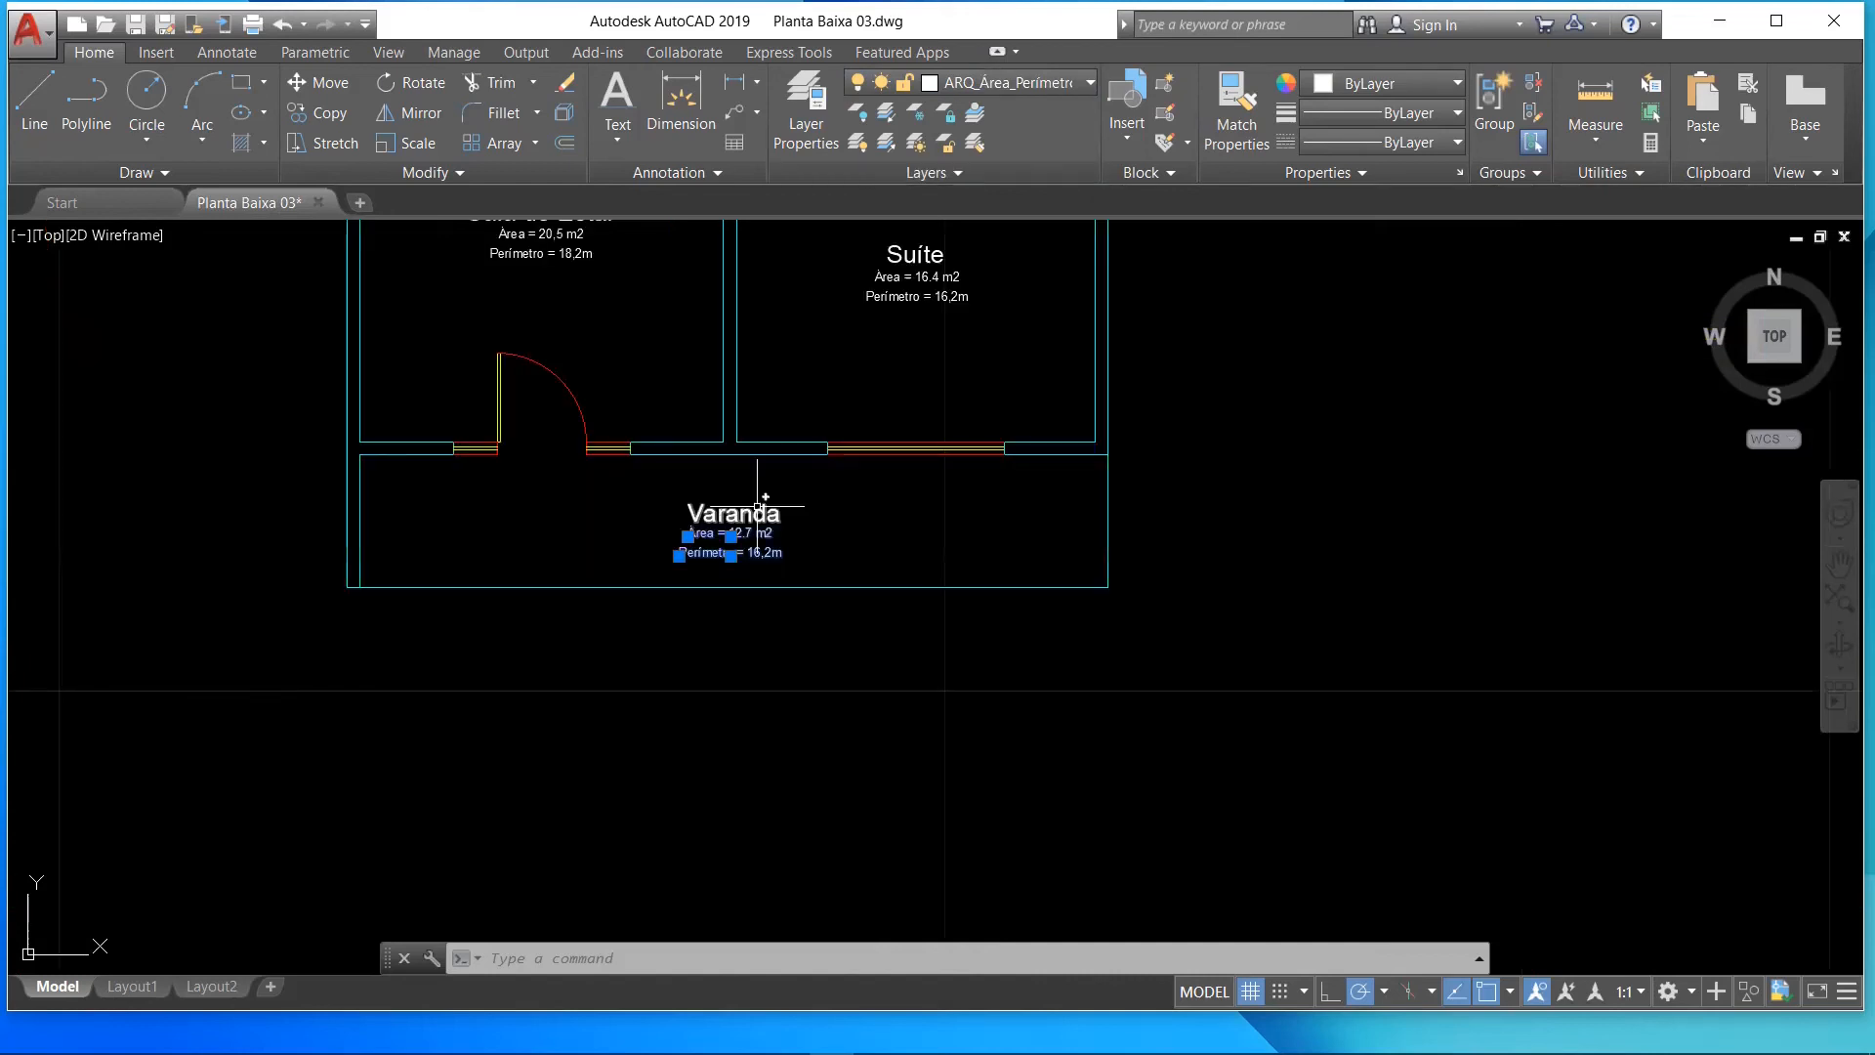
pyautogui.scroll(-2, 756, 424)
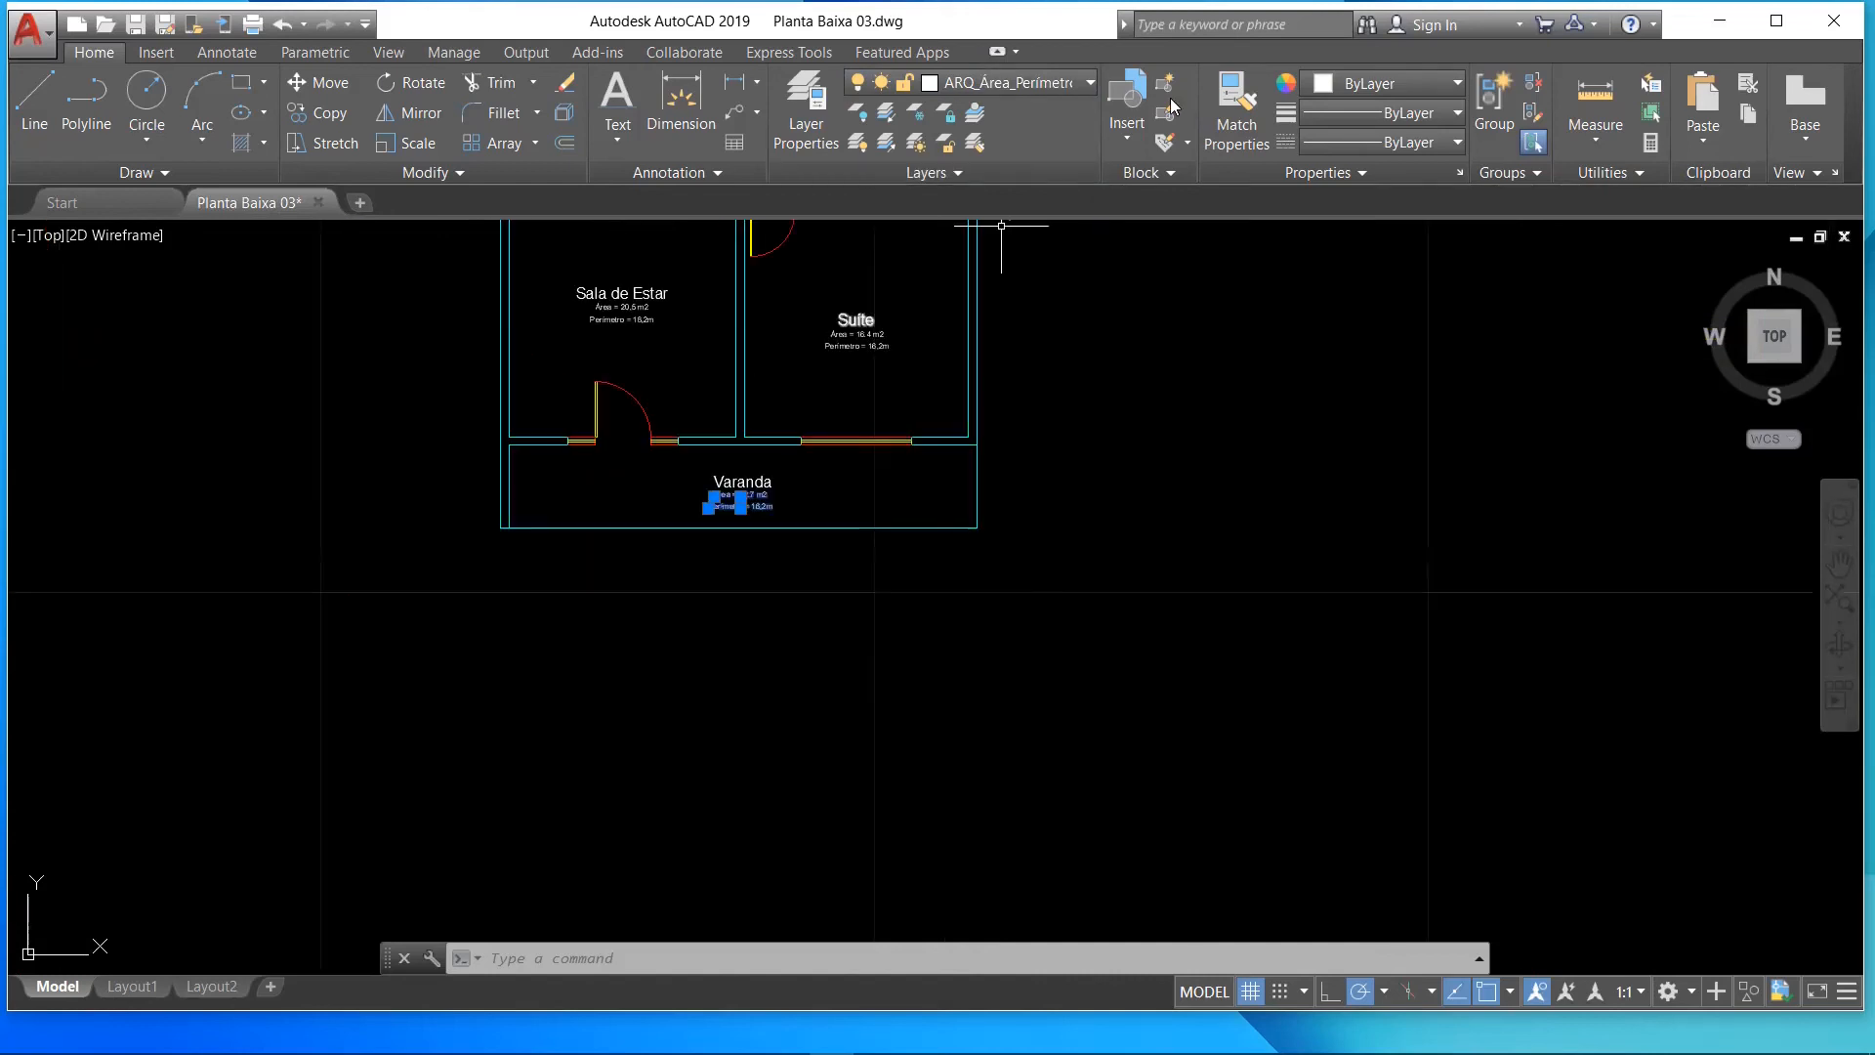
pyautogui.click(1236, 112)
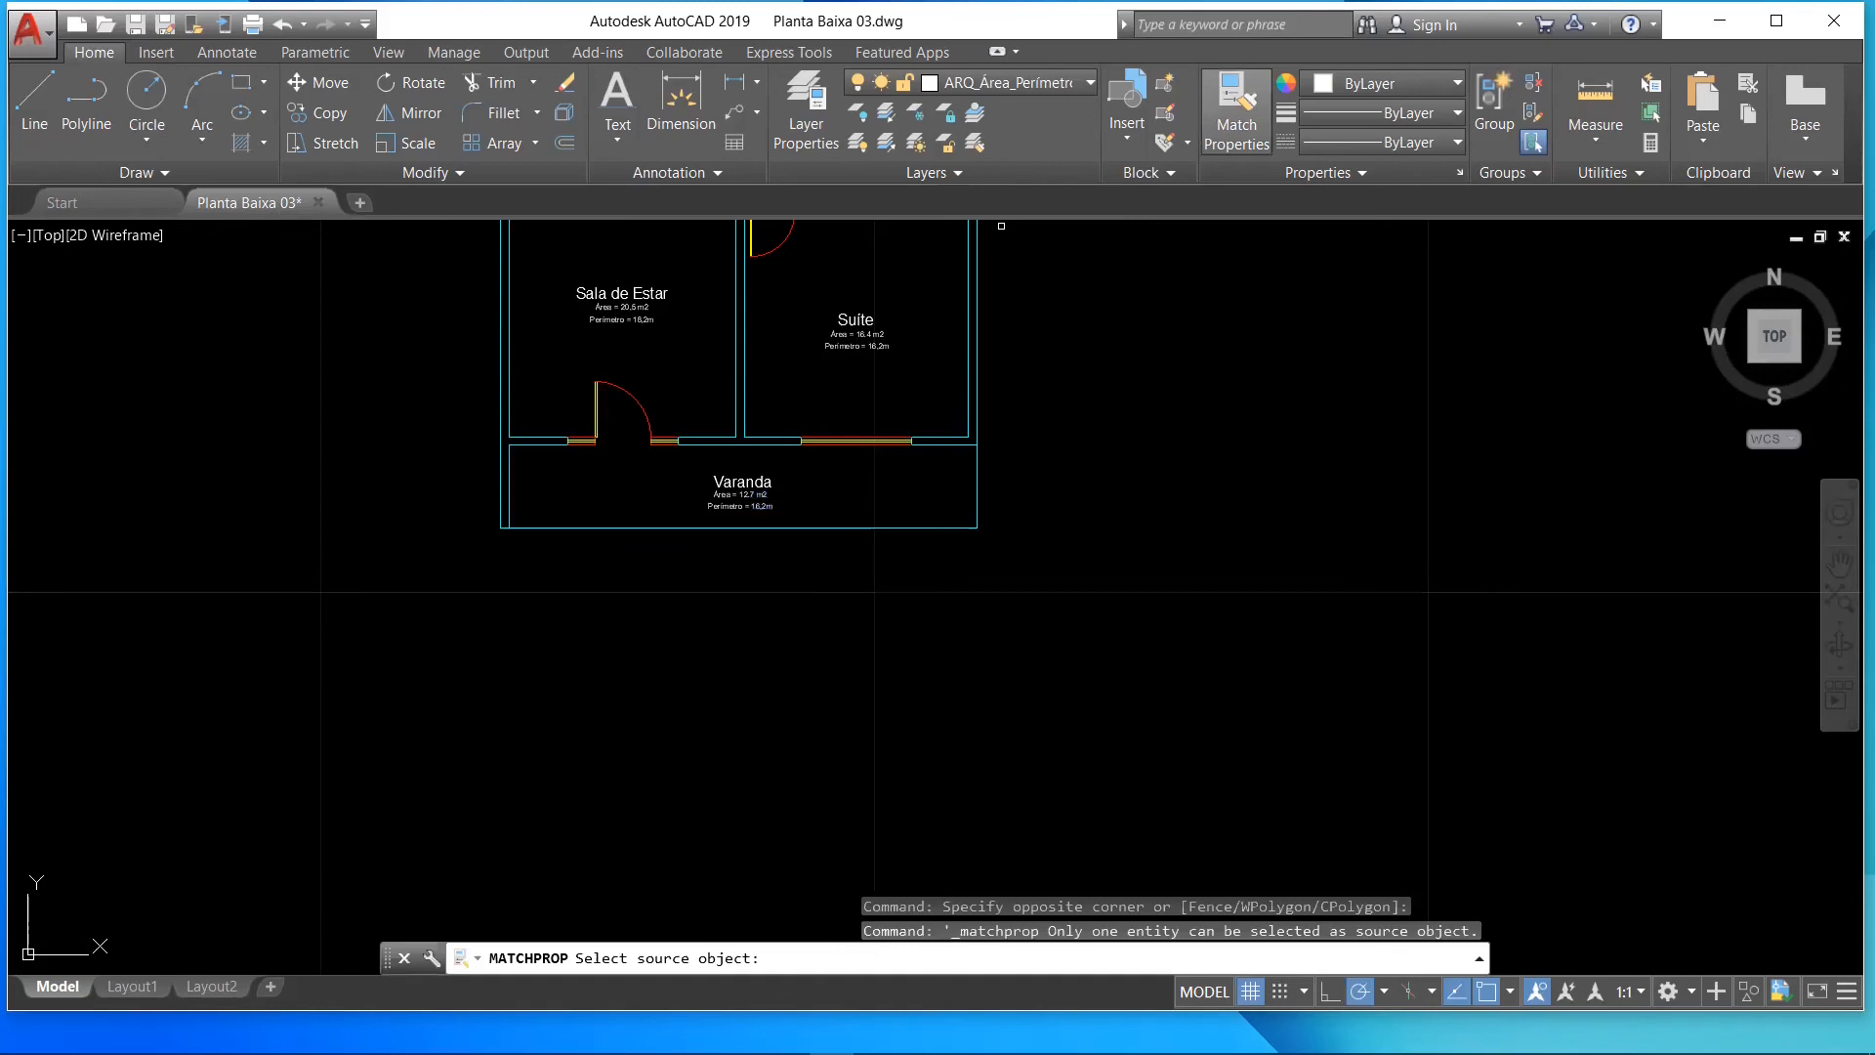
pyautogui.scroll(3, 748, 505)
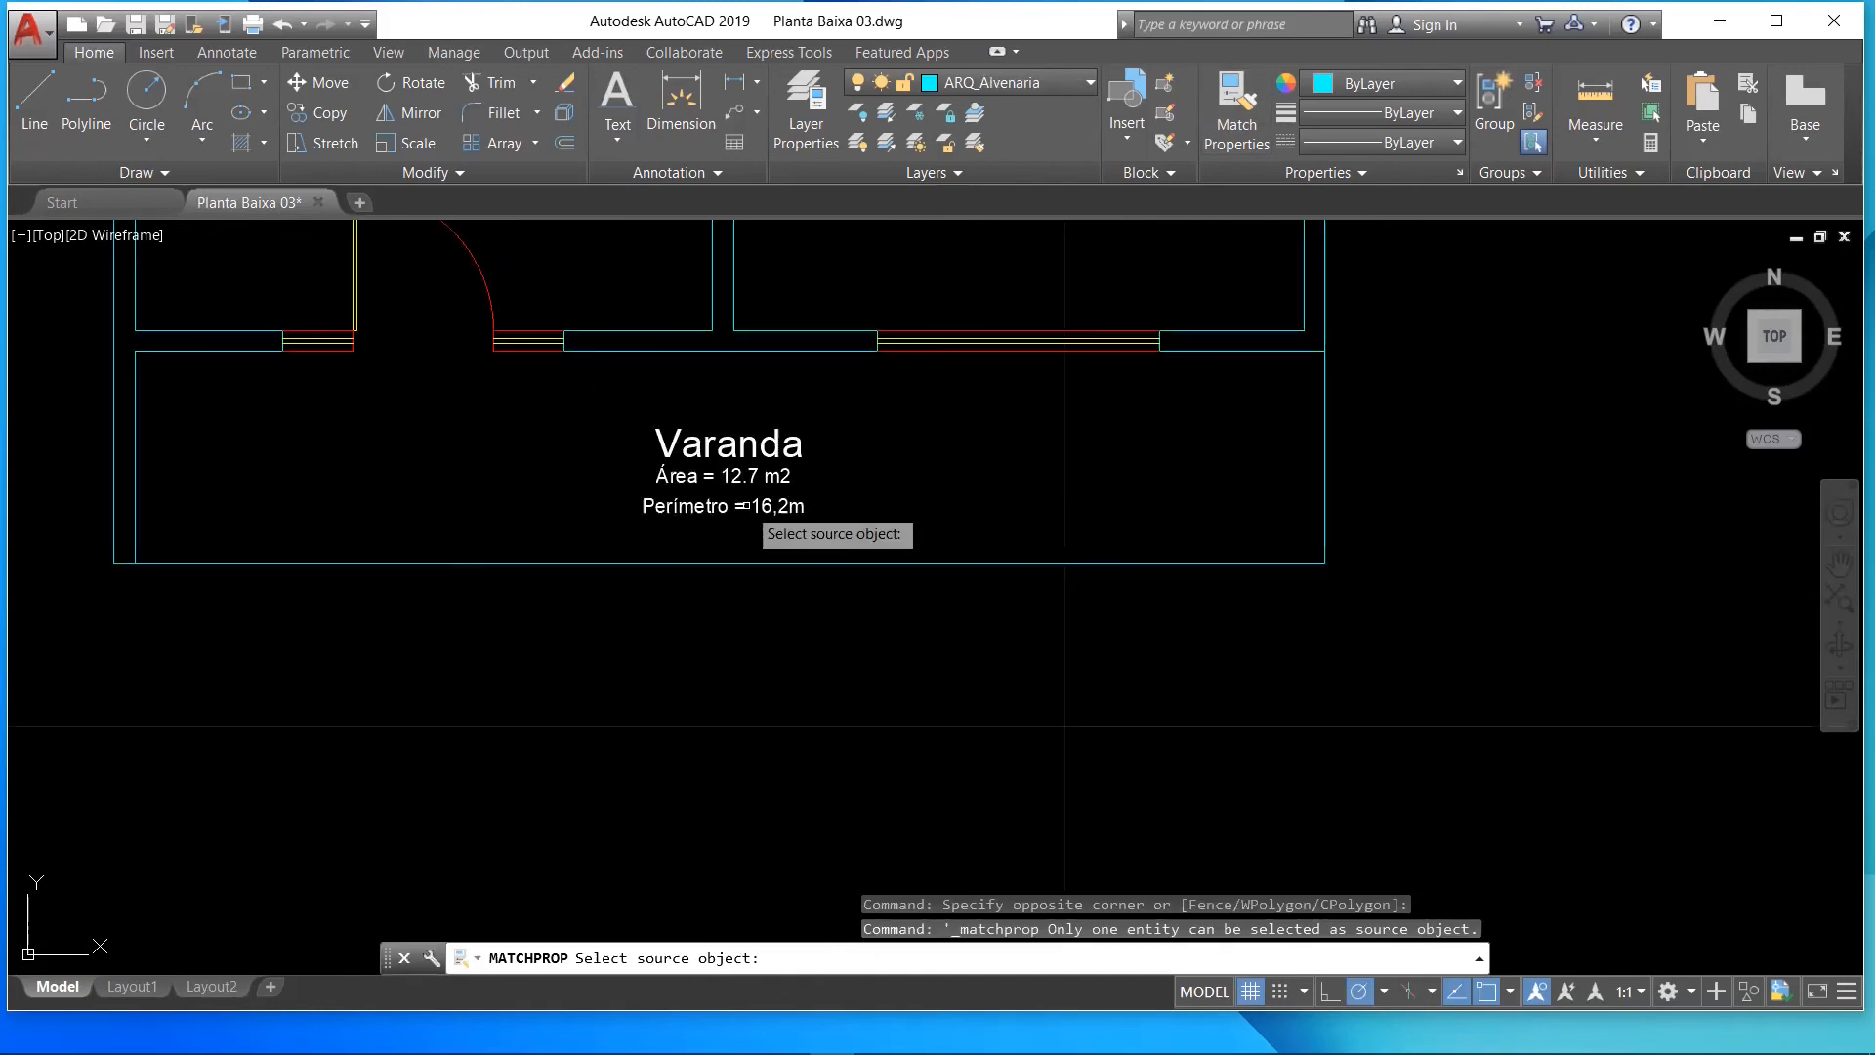
pyautogui.click(745, 505)
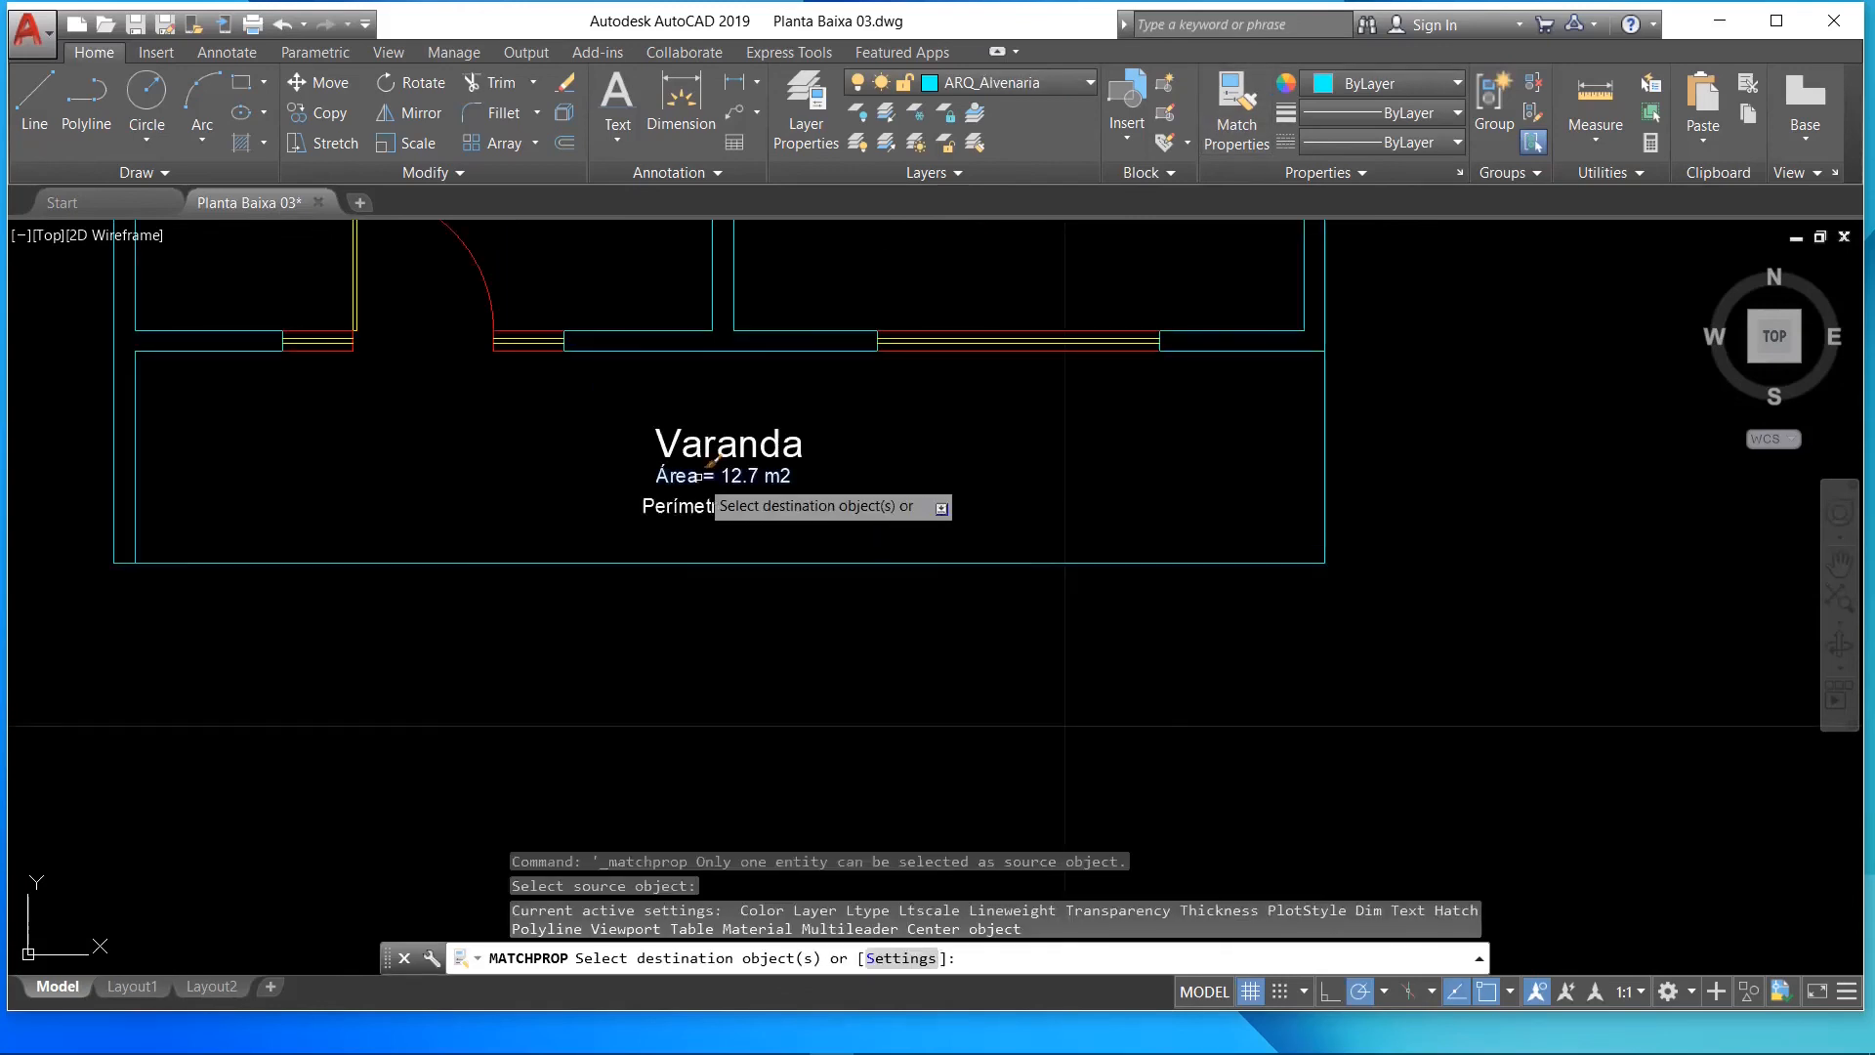
pyautogui.scroll(-5, 700, 476)
pyautogui.scroll(4, 776, 338)
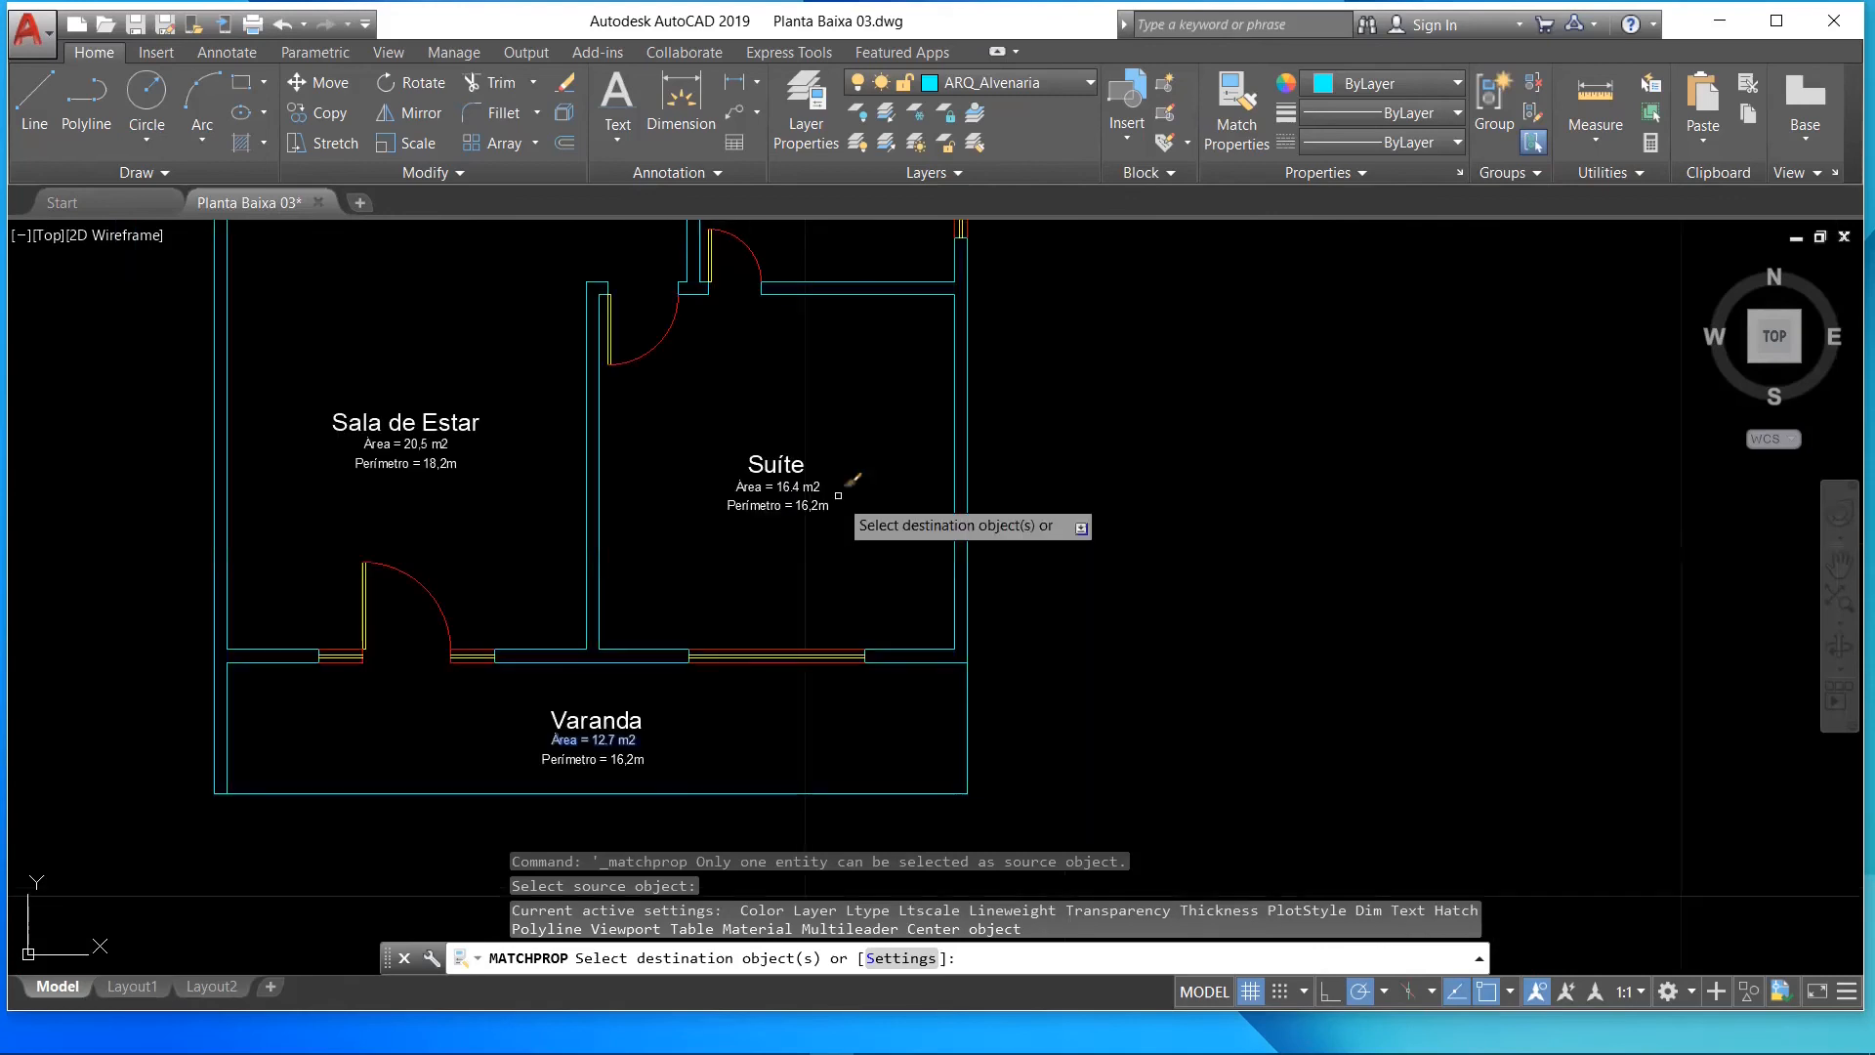
pyautogui.scroll(2, 825, 500)
pyautogui.moveTo(884, 516)
pyautogui.mouseDown()
pyautogui.moveTo(782, 469)
pyautogui.moveTo(641, 488)
pyautogui.mouseUp()
pyautogui.click(872, 523)
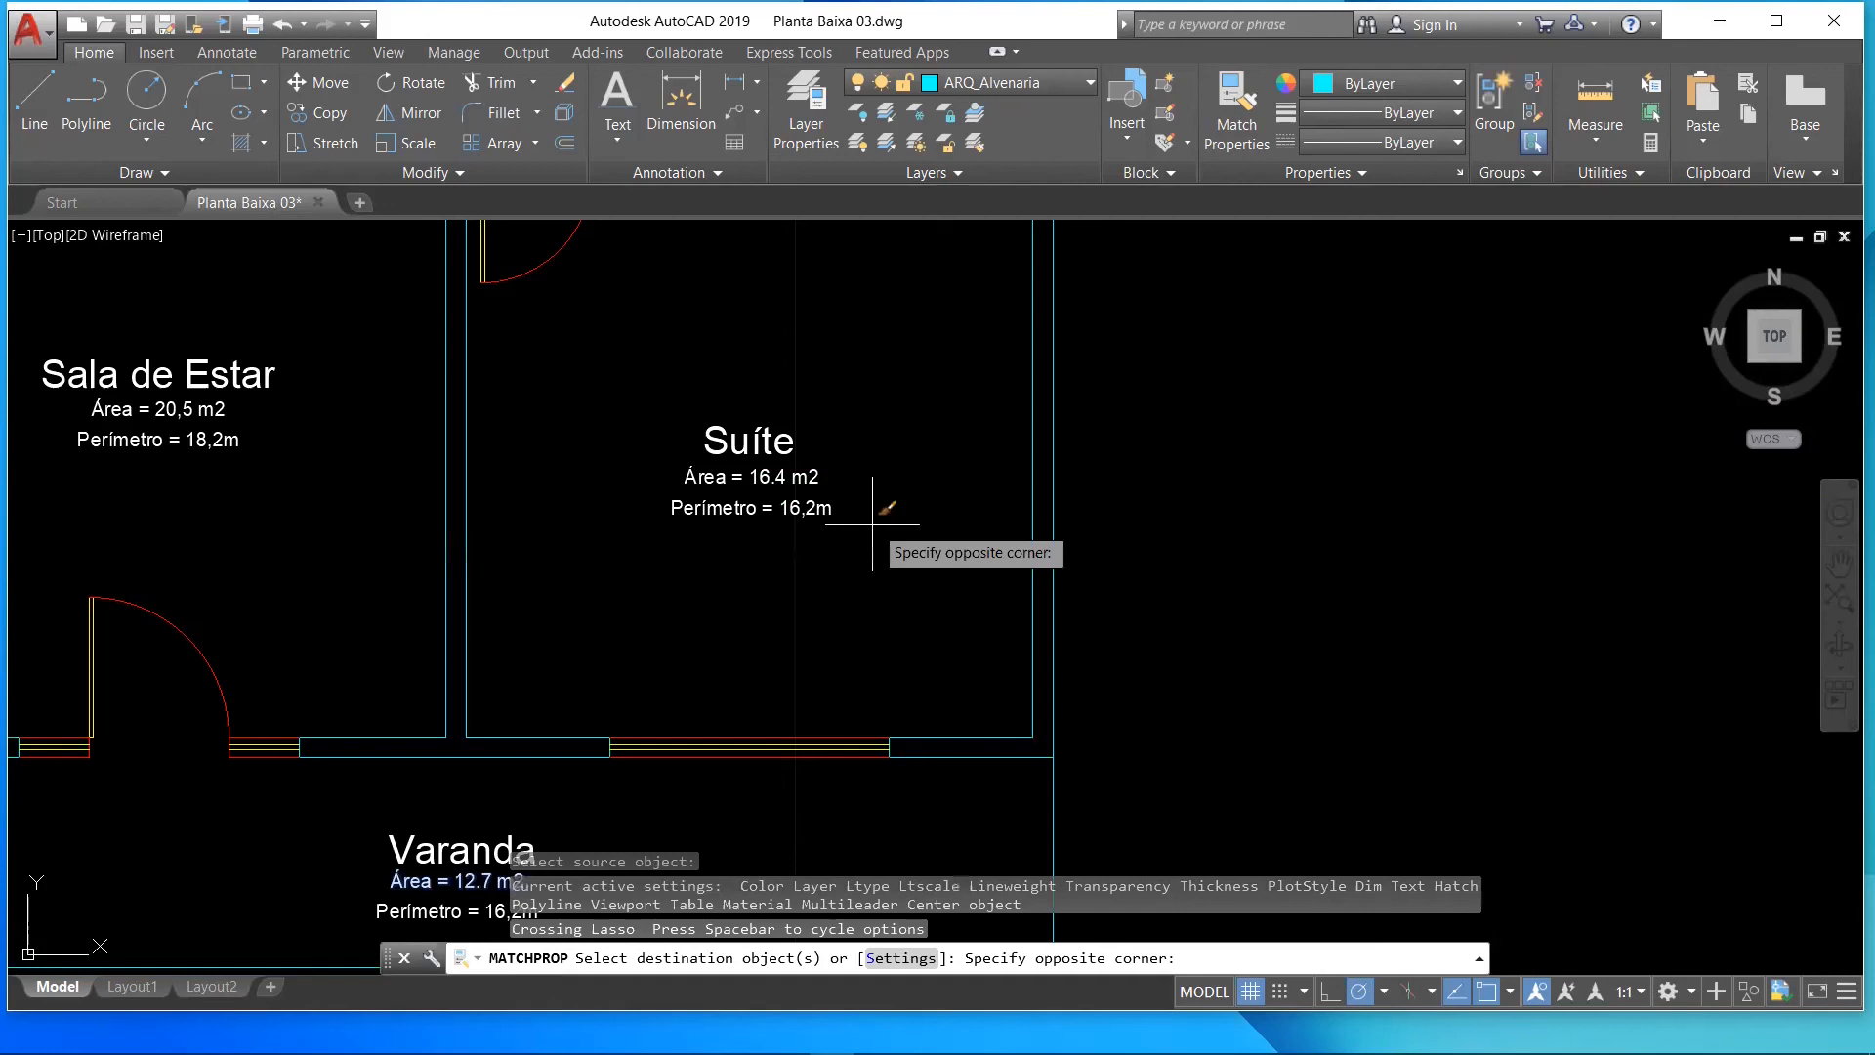
pyautogui.click(645, 470)
# - Apply the matched properties to the area and perimeter texts of Sala de Estar, Sala de Jantar, Circ. and Banho
pyautogui.click(262, 463)
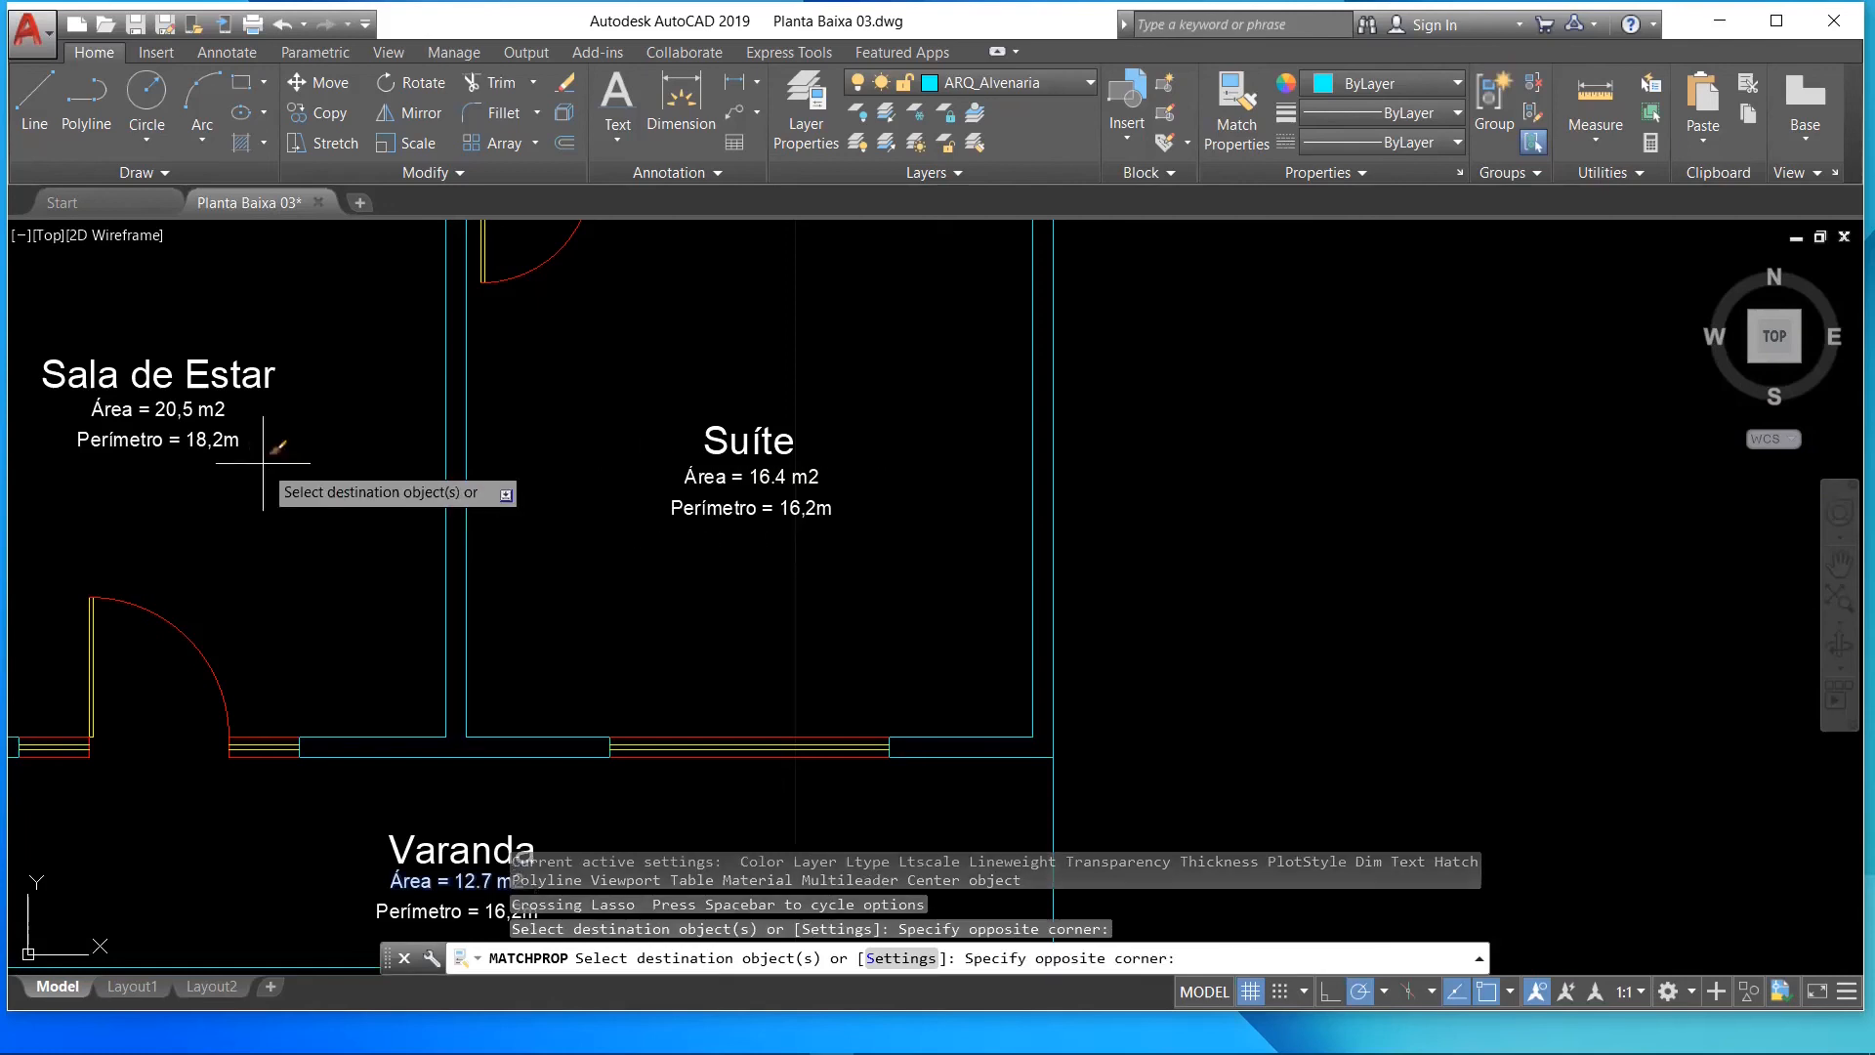
pyautogui.scroll(-3, 193, 414)
pyautogui.click(110, 341)
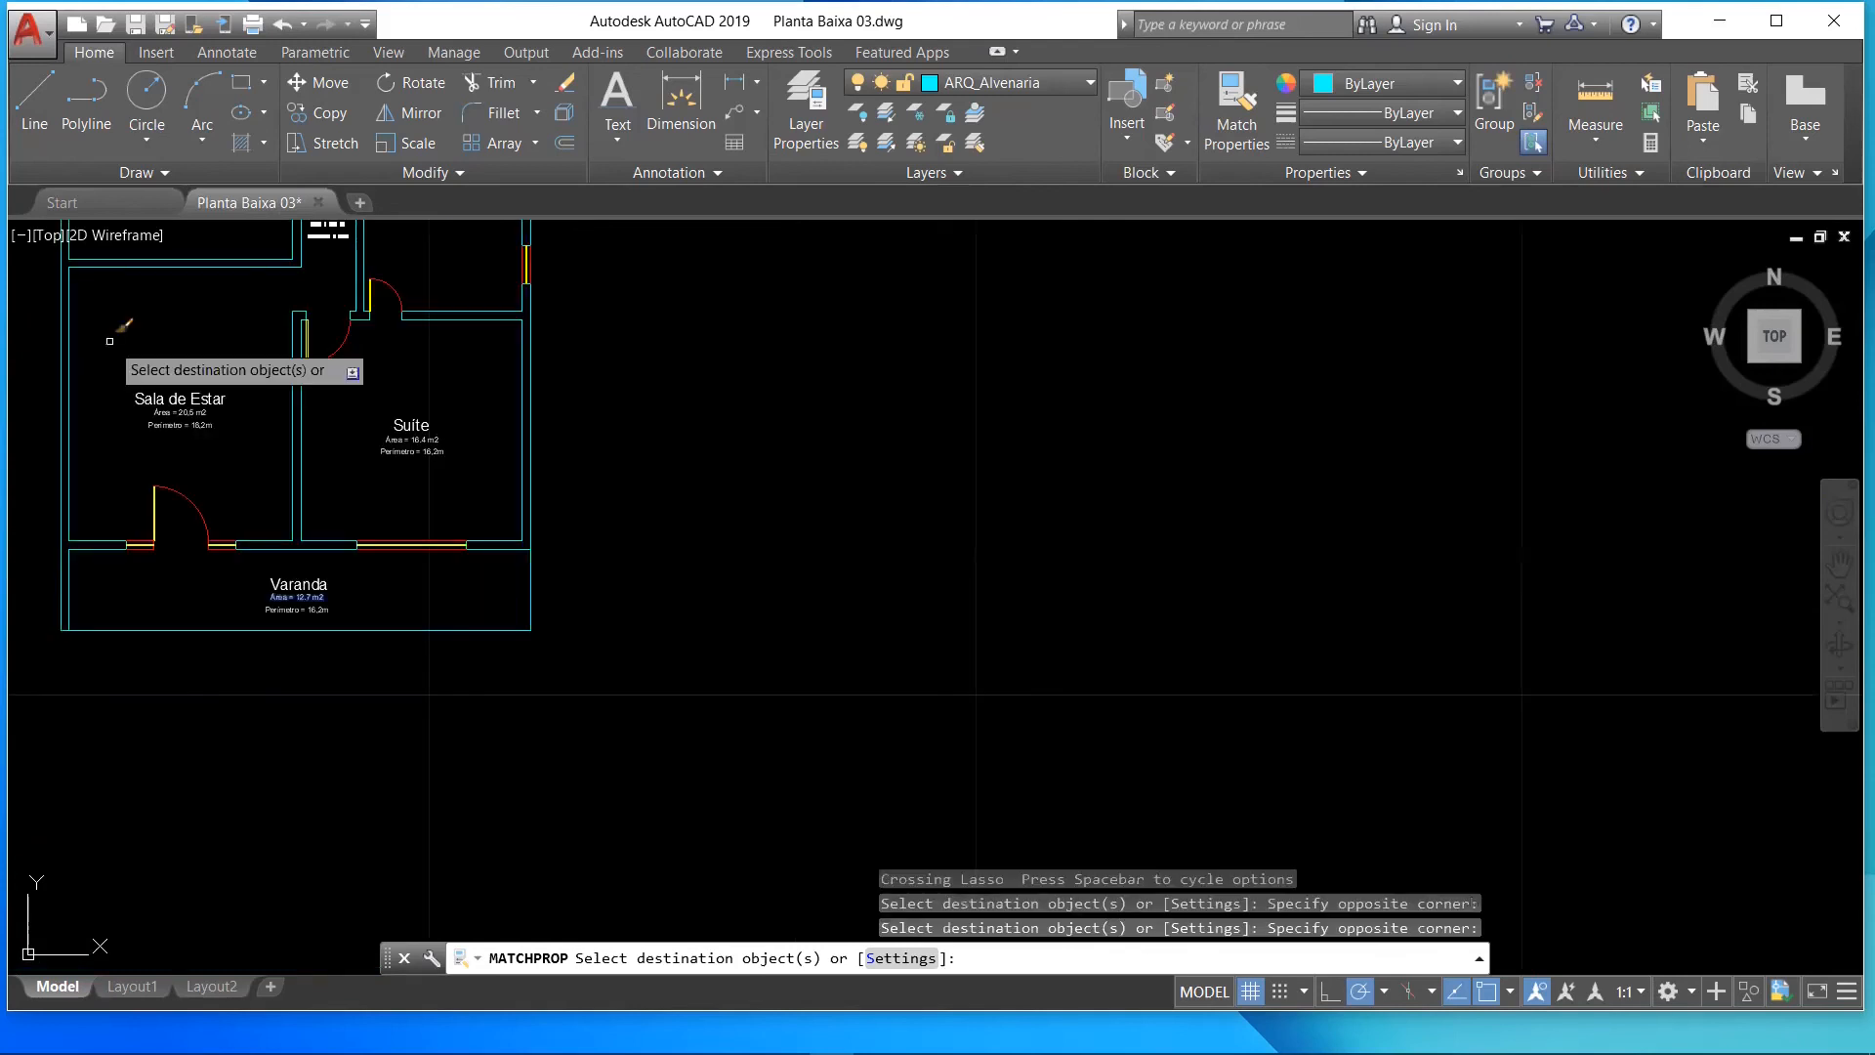
pyautogui.scroll(-4, 117, 327)
pyautogui.scroll(8, 123, 313)
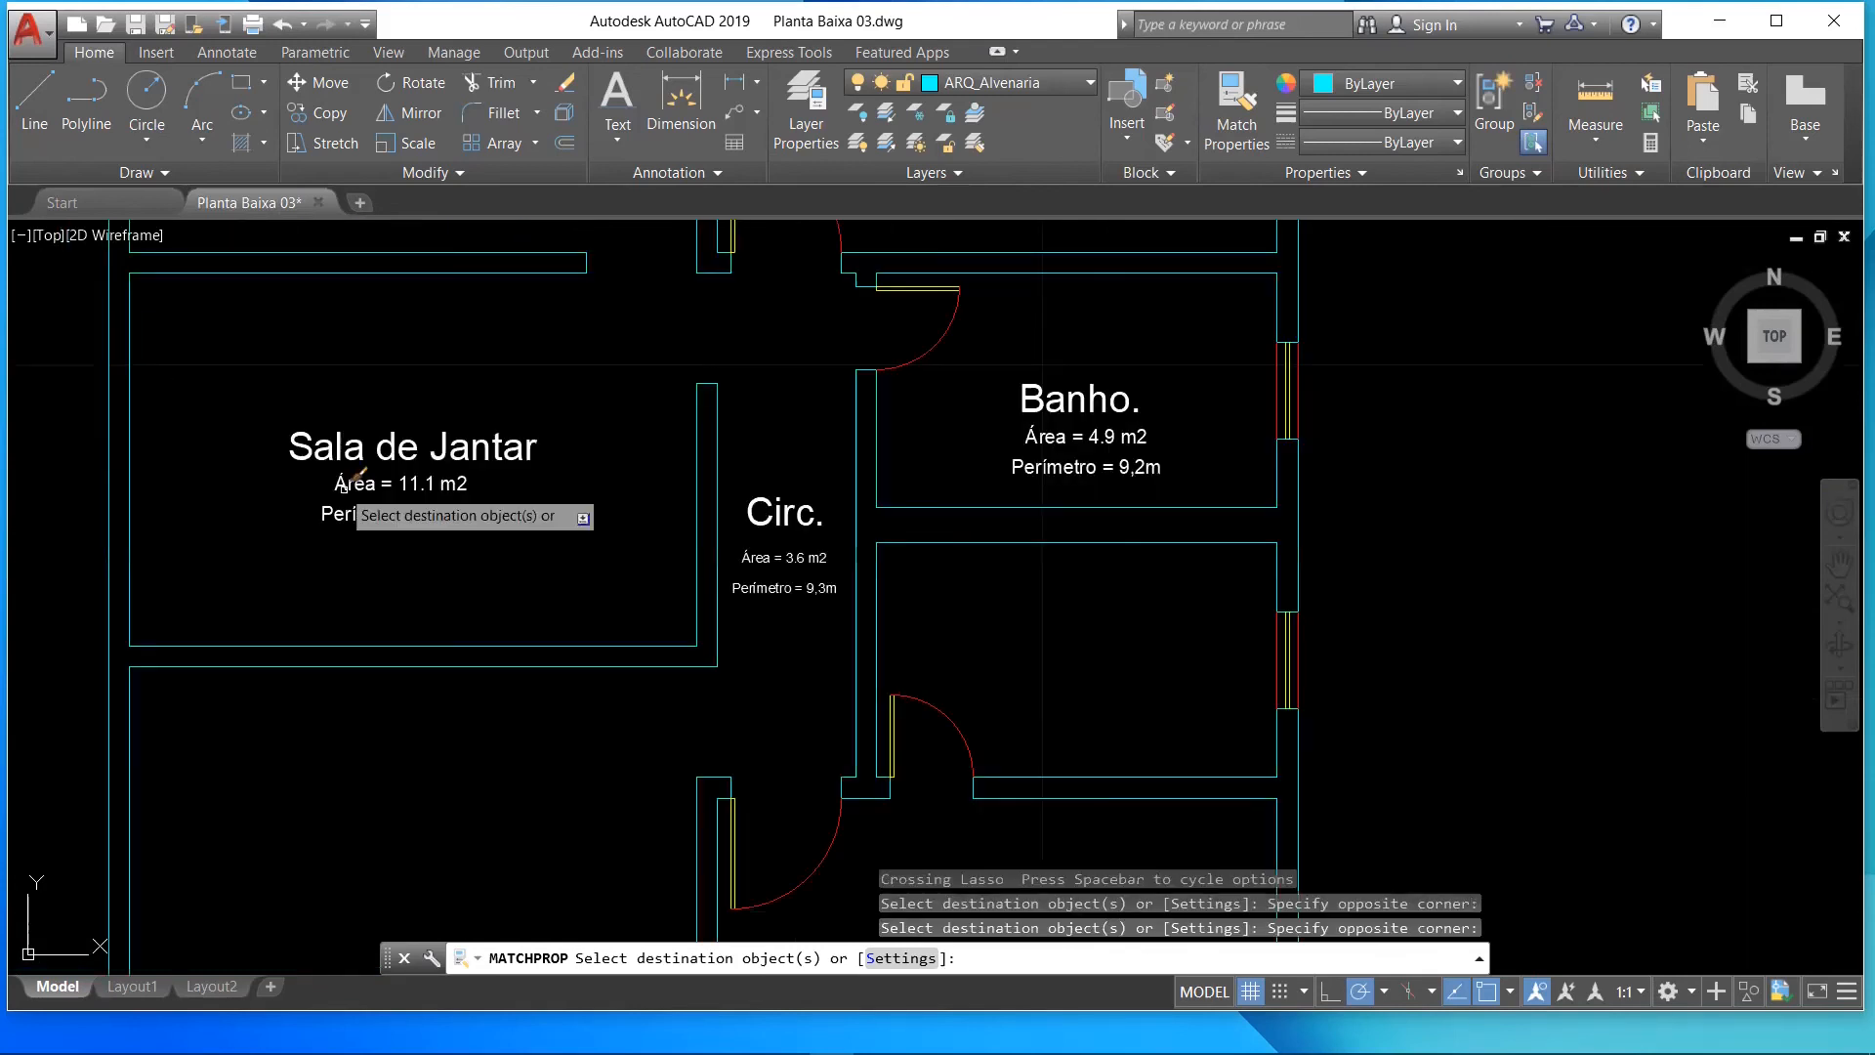
pyautogui.click(522, 540)
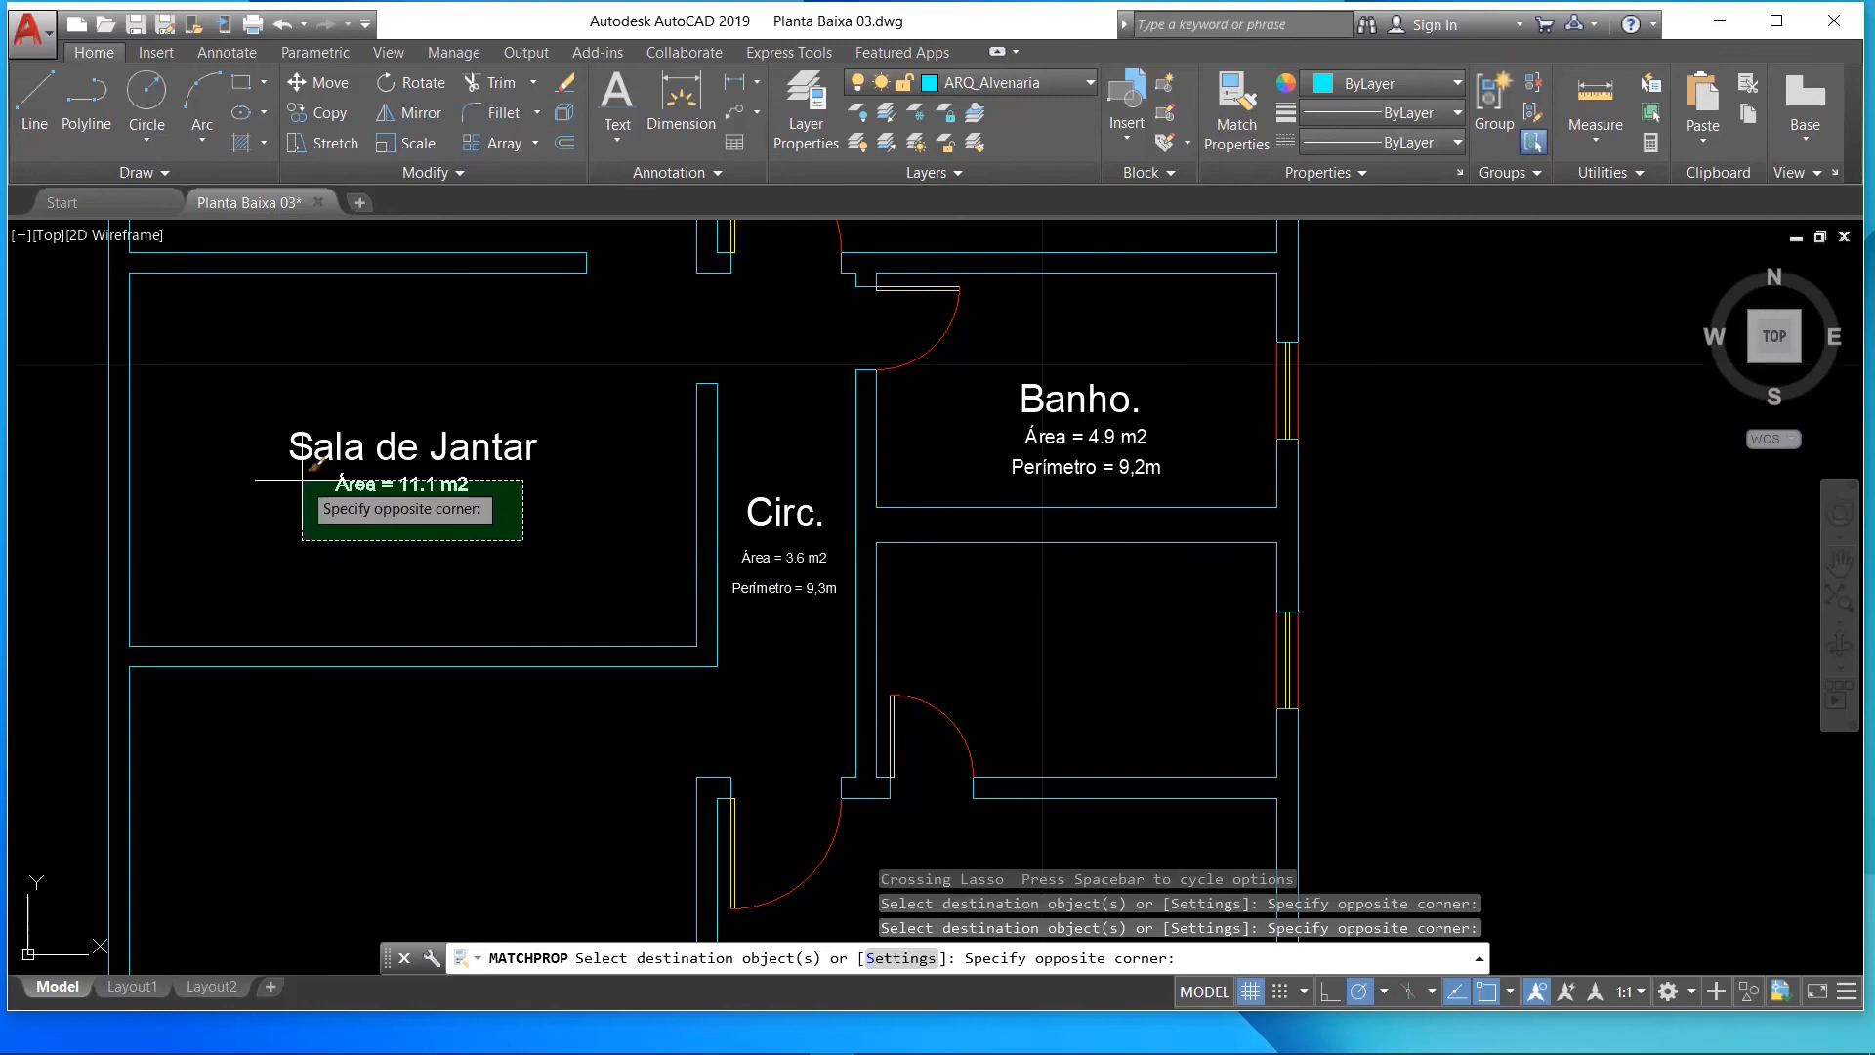
pyautogui.click(302, 479)
pyautogui.click(813, 594)
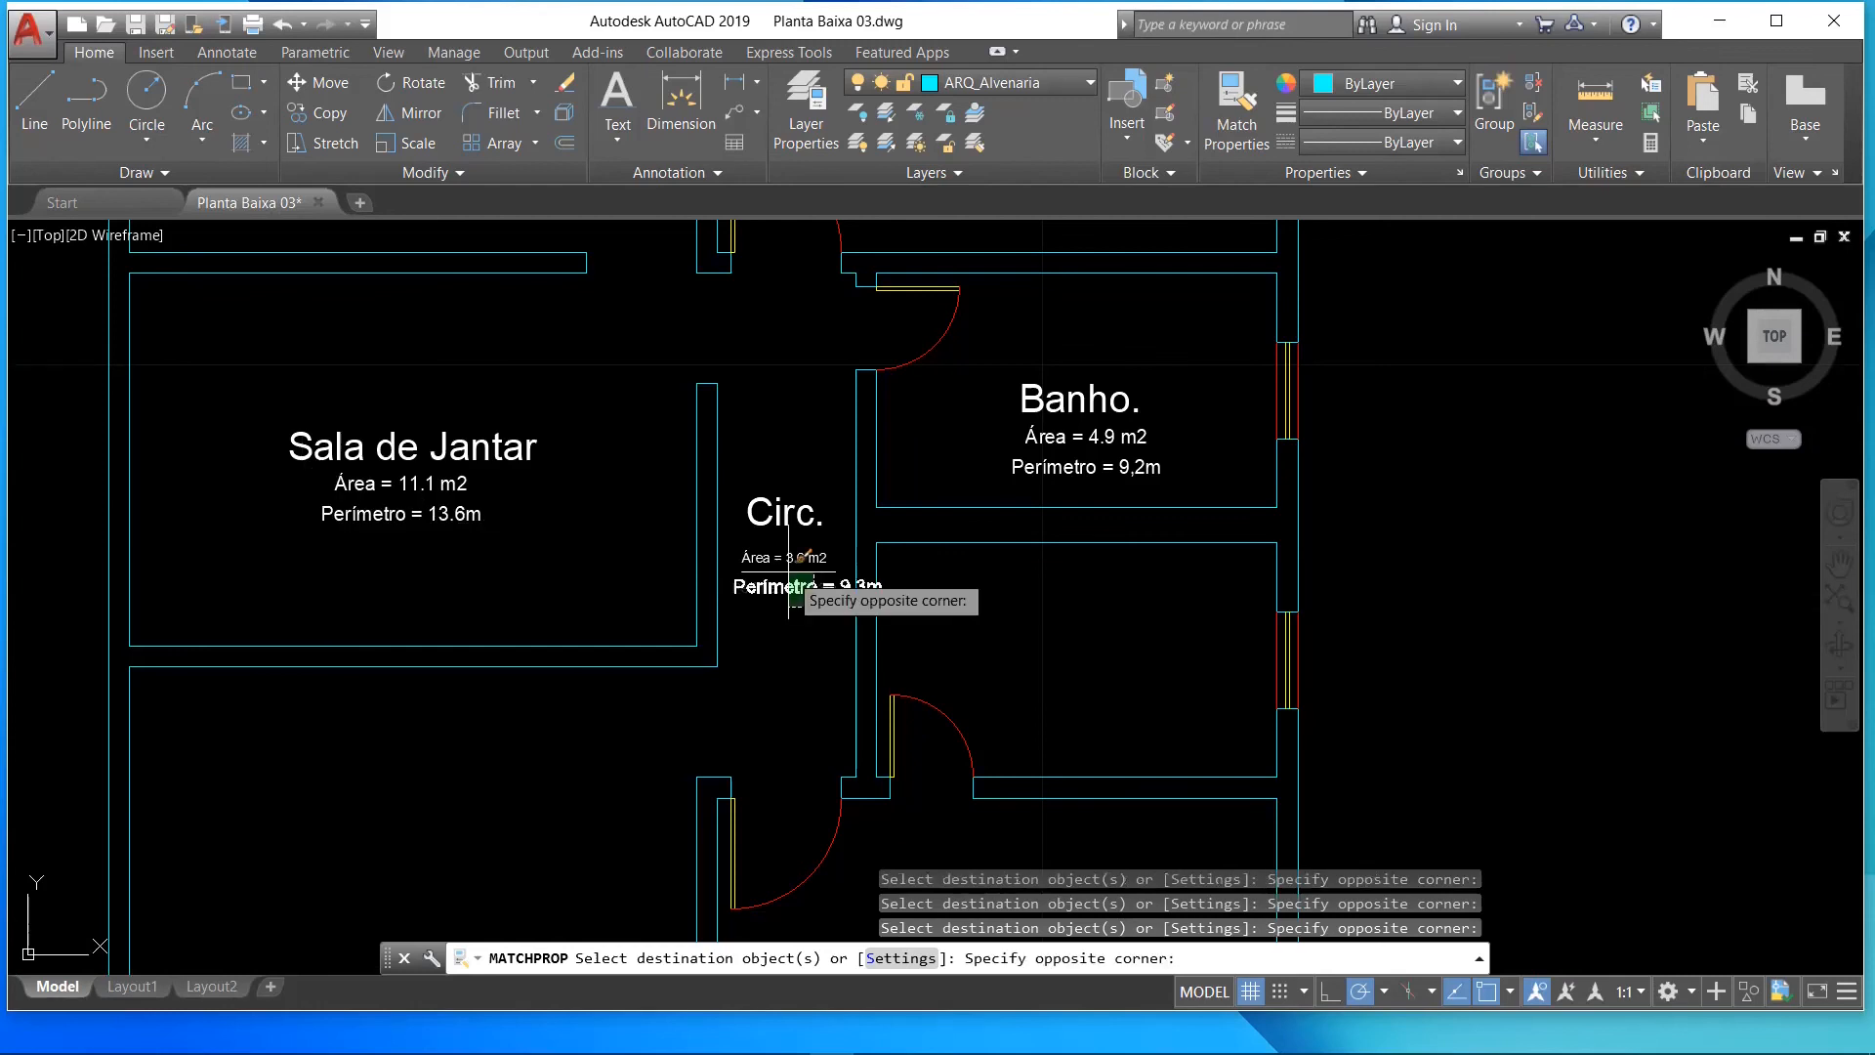
pyautogui.click(787, 576)
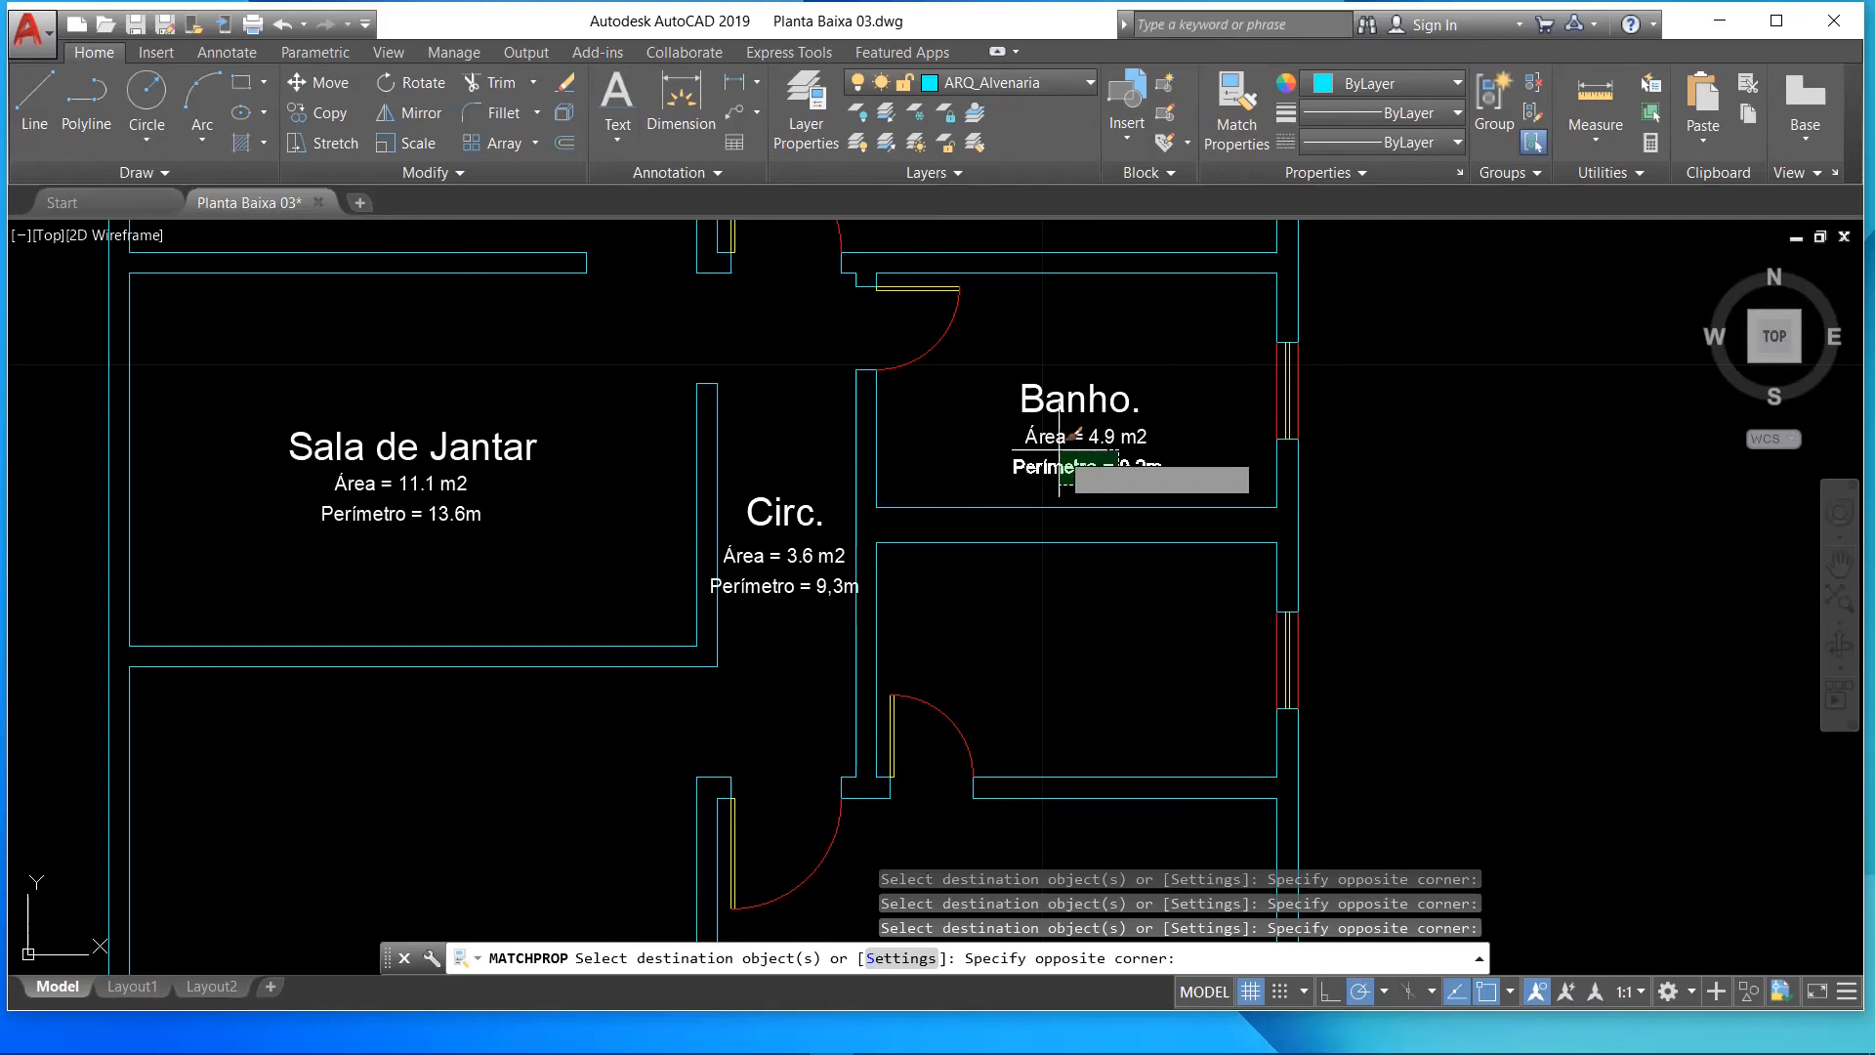
# - Apply the matched properties to the area and perimeter texts beneath Dormitório and Cozinha
pyautogui.scroll(-6, 1030, 420)
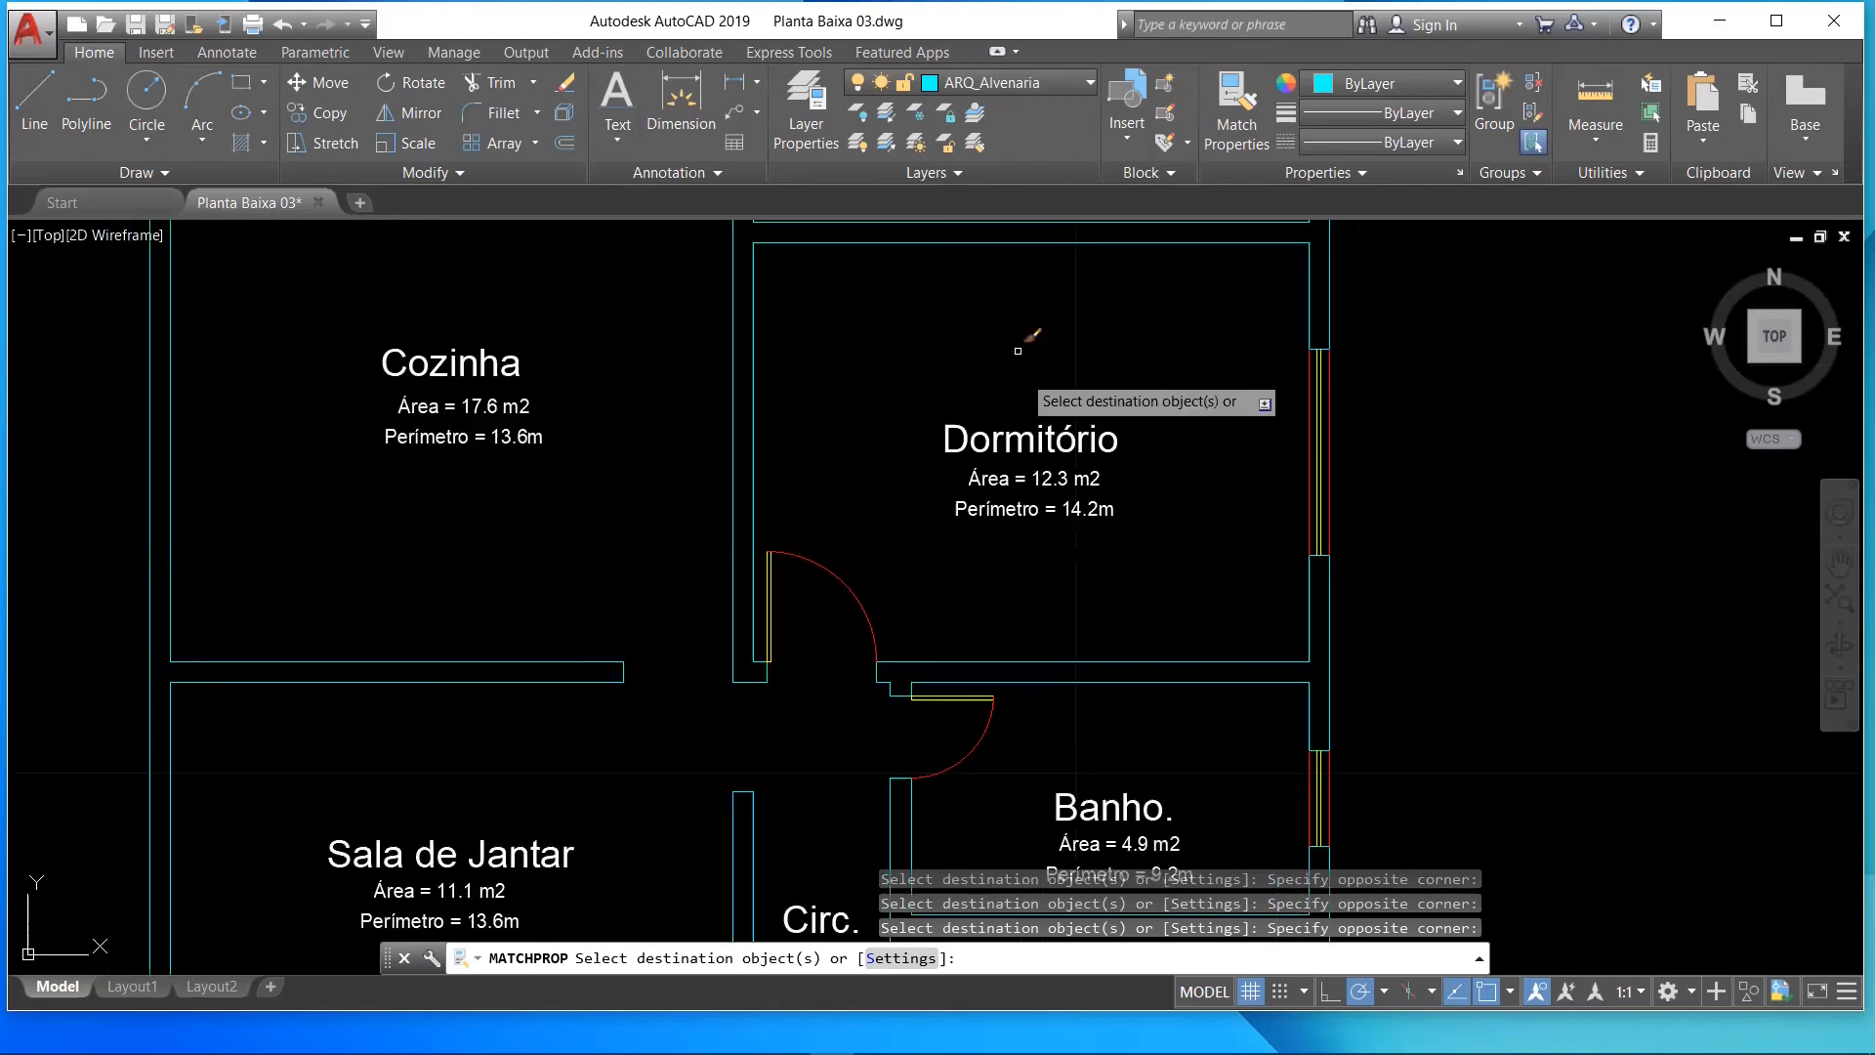
pyautogui.click(1124, 545)
pyautogui.click(1001, 473)
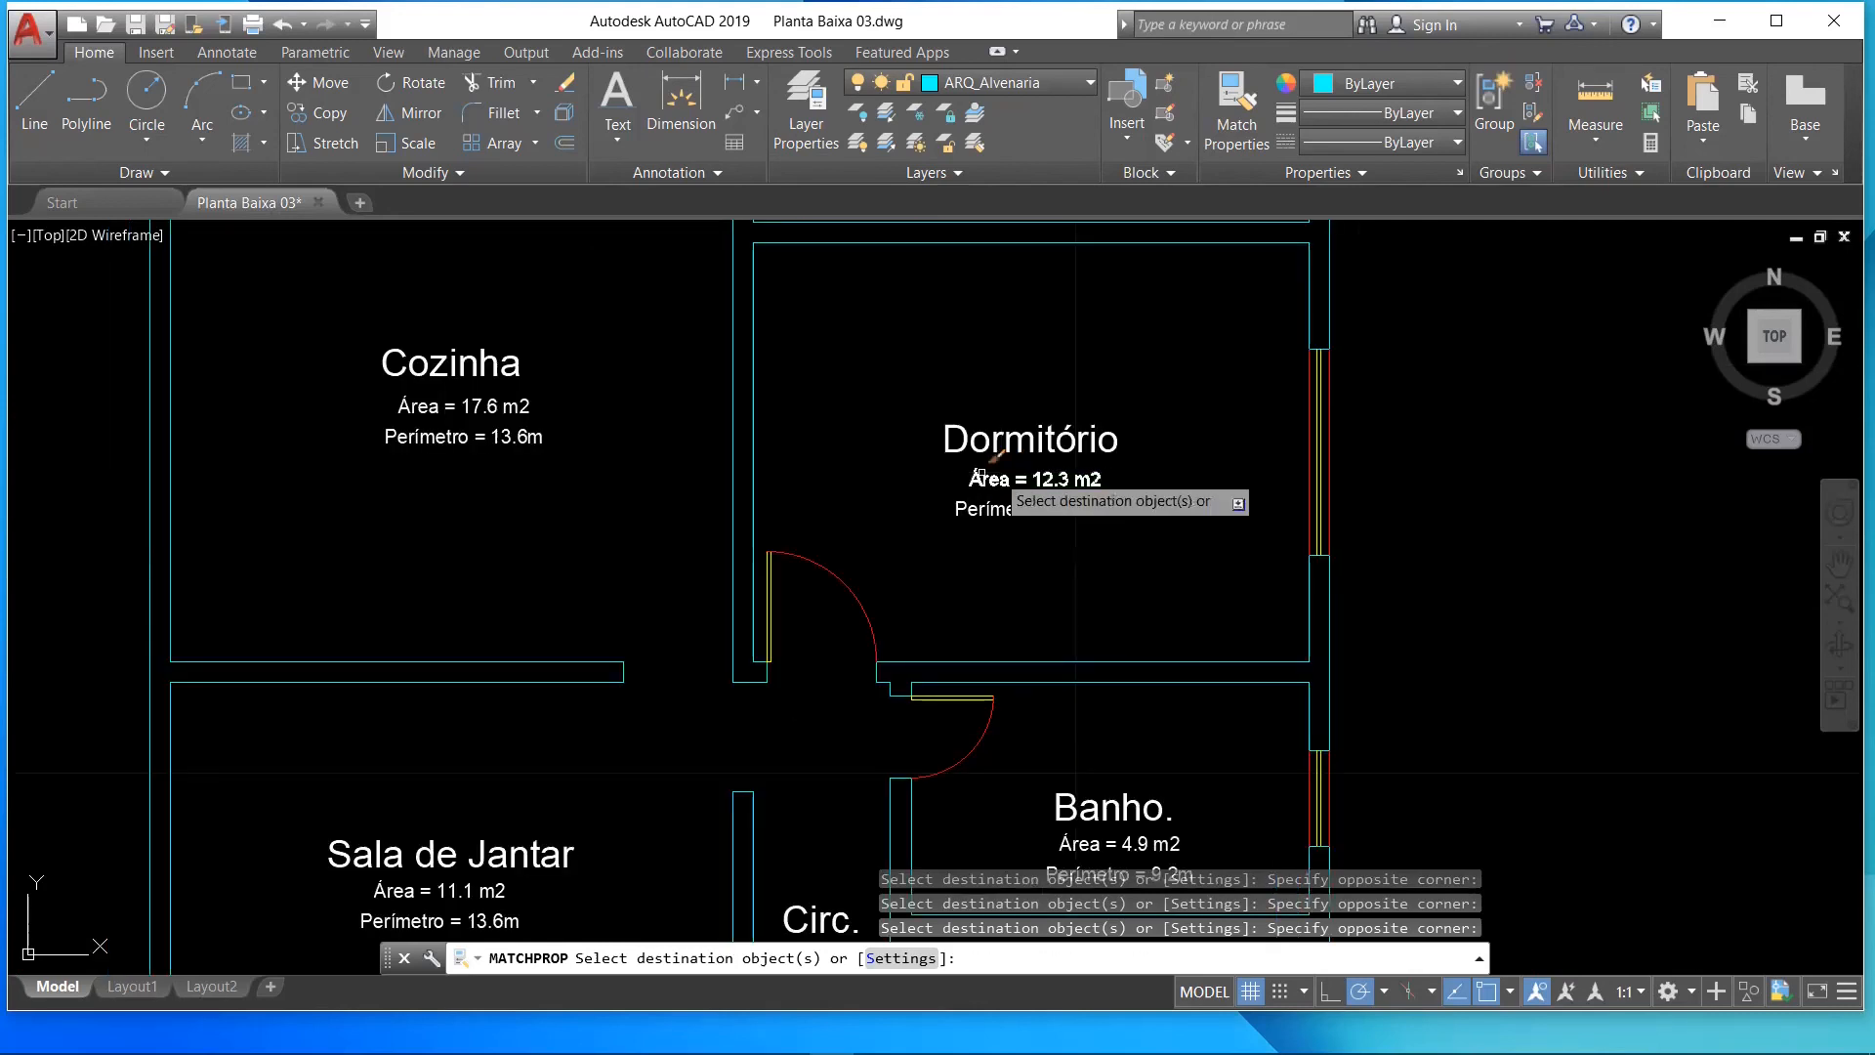
pyautogui.click(600, 449)
pyautogui.click(573, 426)
pyautogui.scroll(-4, 391, 401)
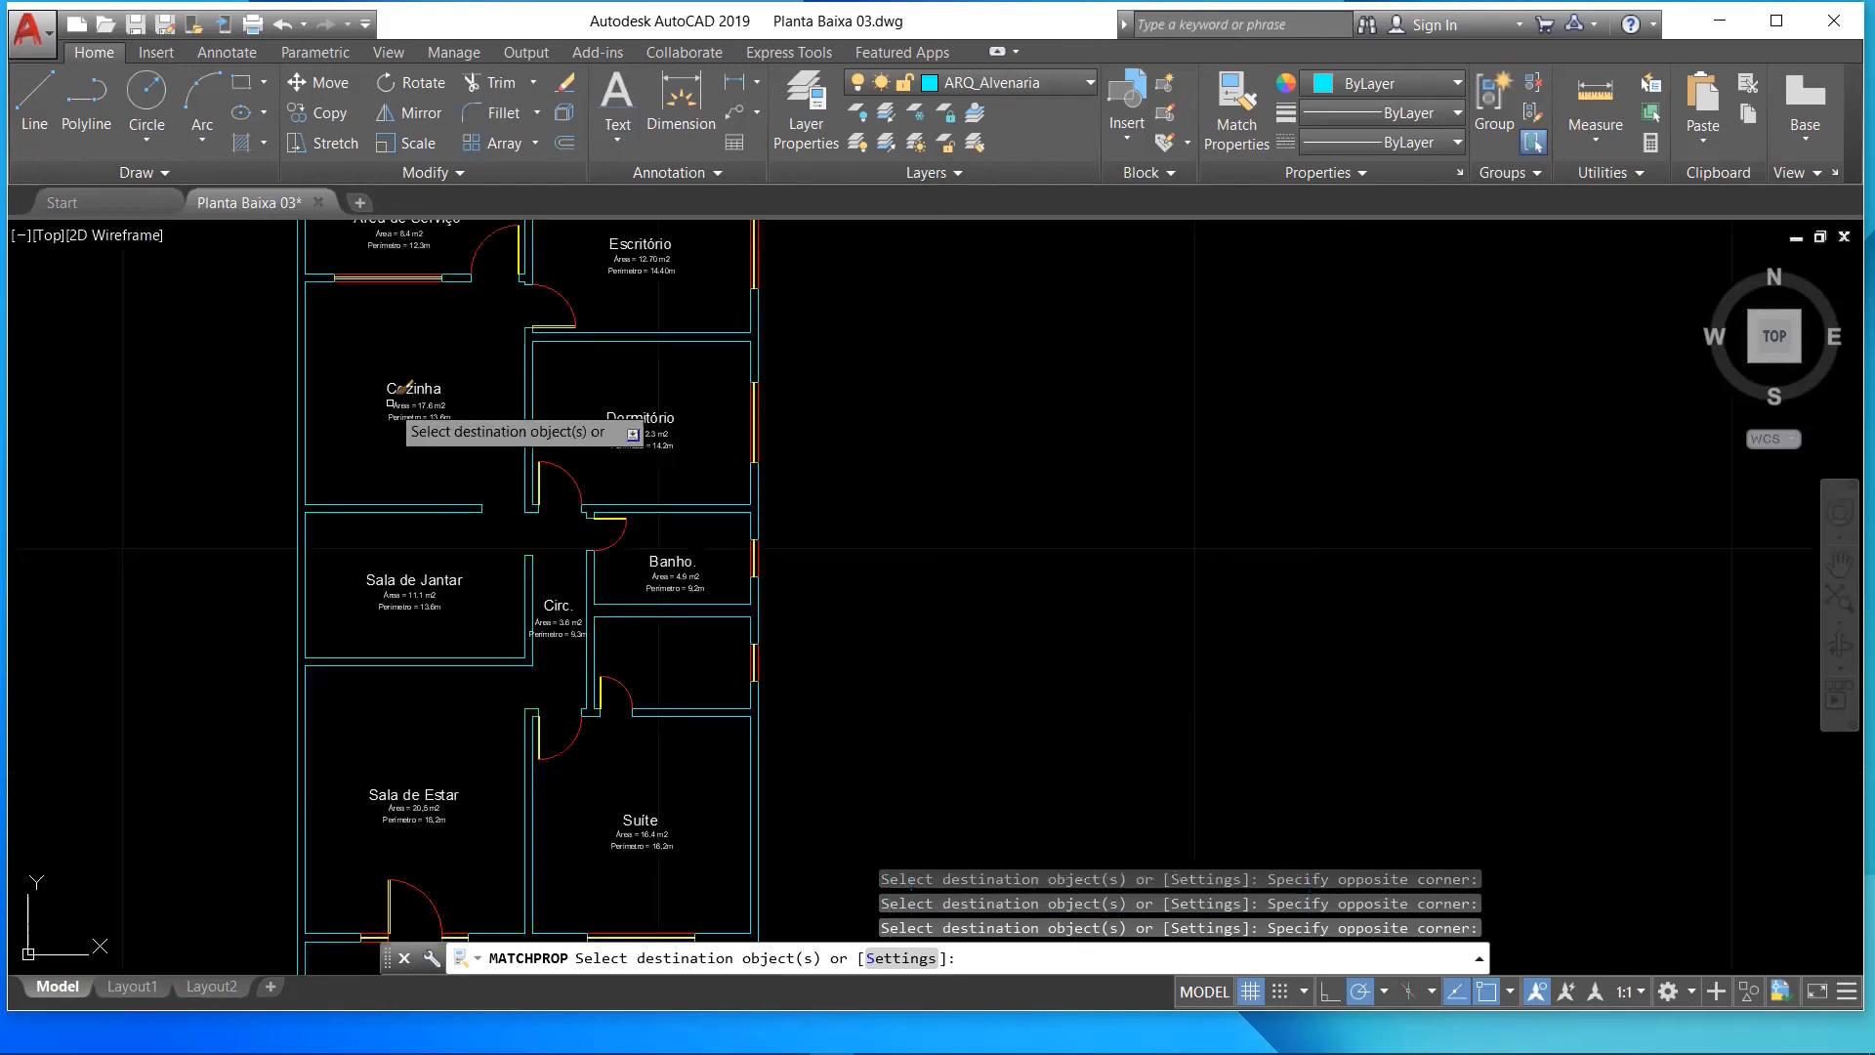
# - Check the room texts across the plan and apply the matched properties to the Suíte area and perimeter texts again
pyautogui.scroll(3, 518, 323)
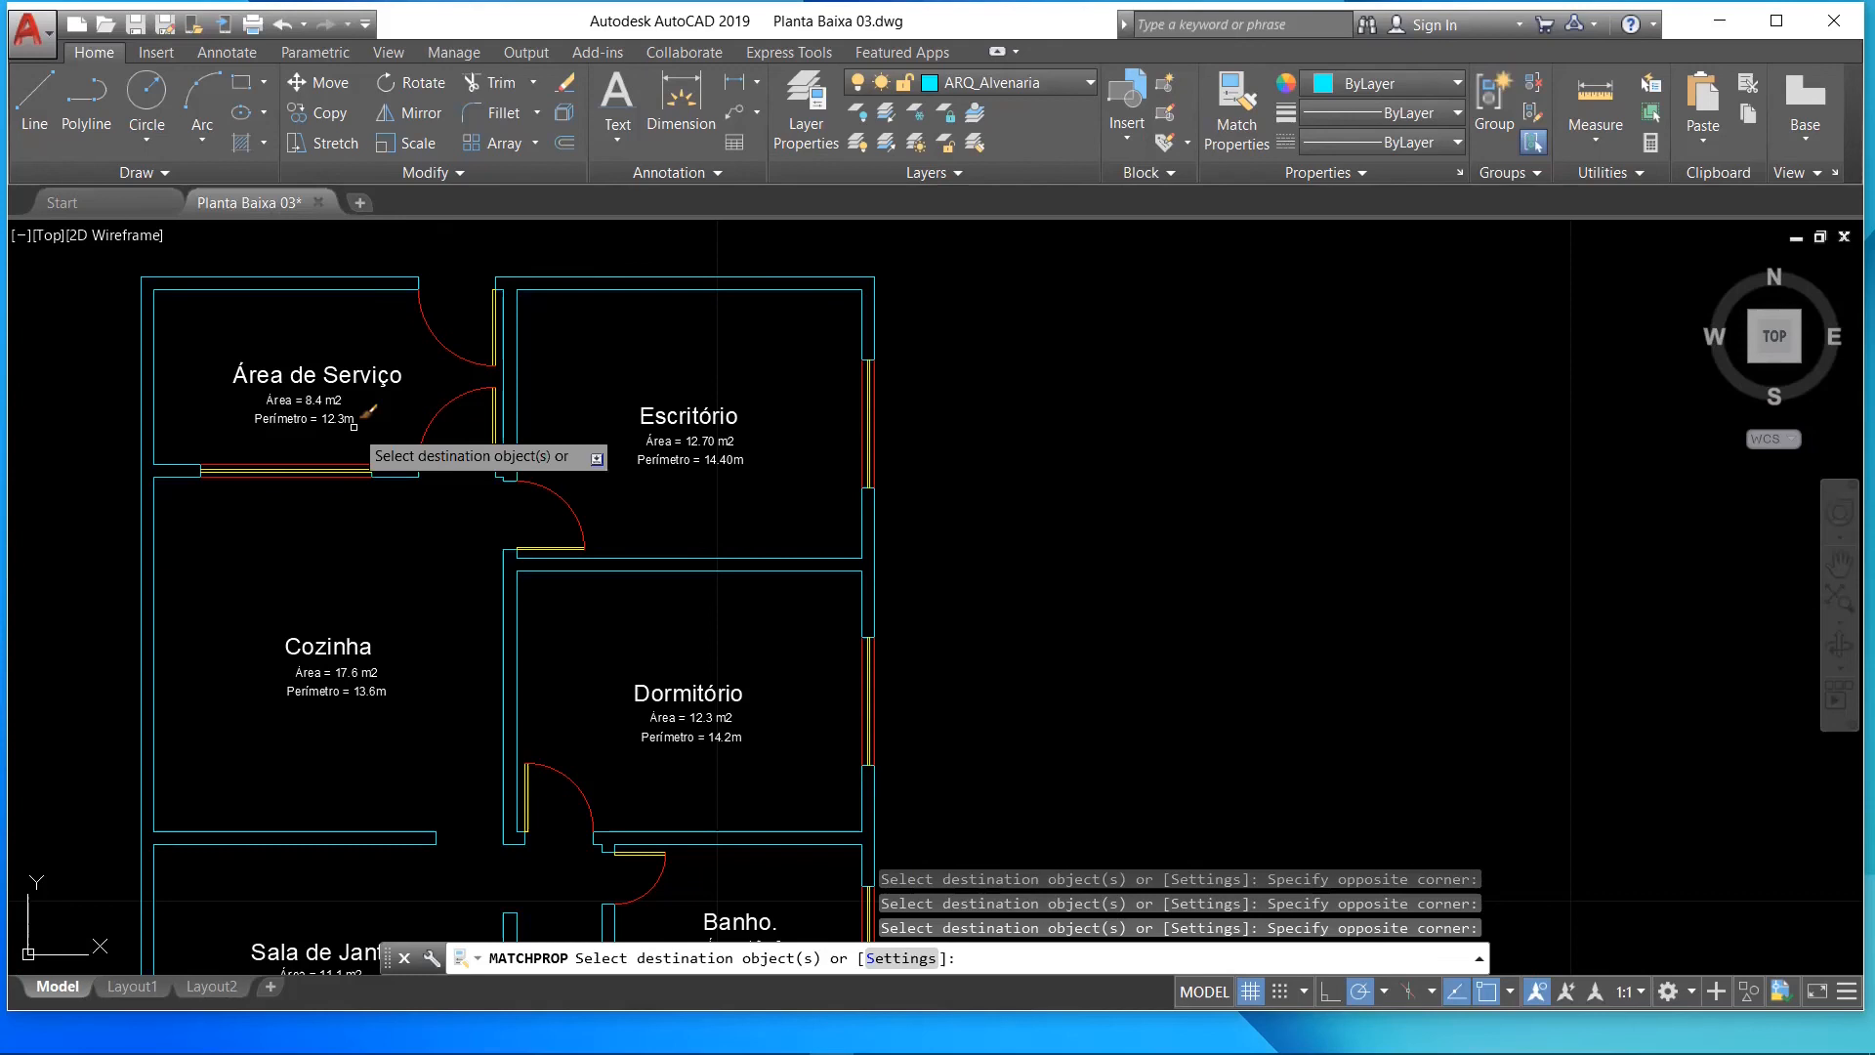
pyautogui.scroll(-2, 383, 357)
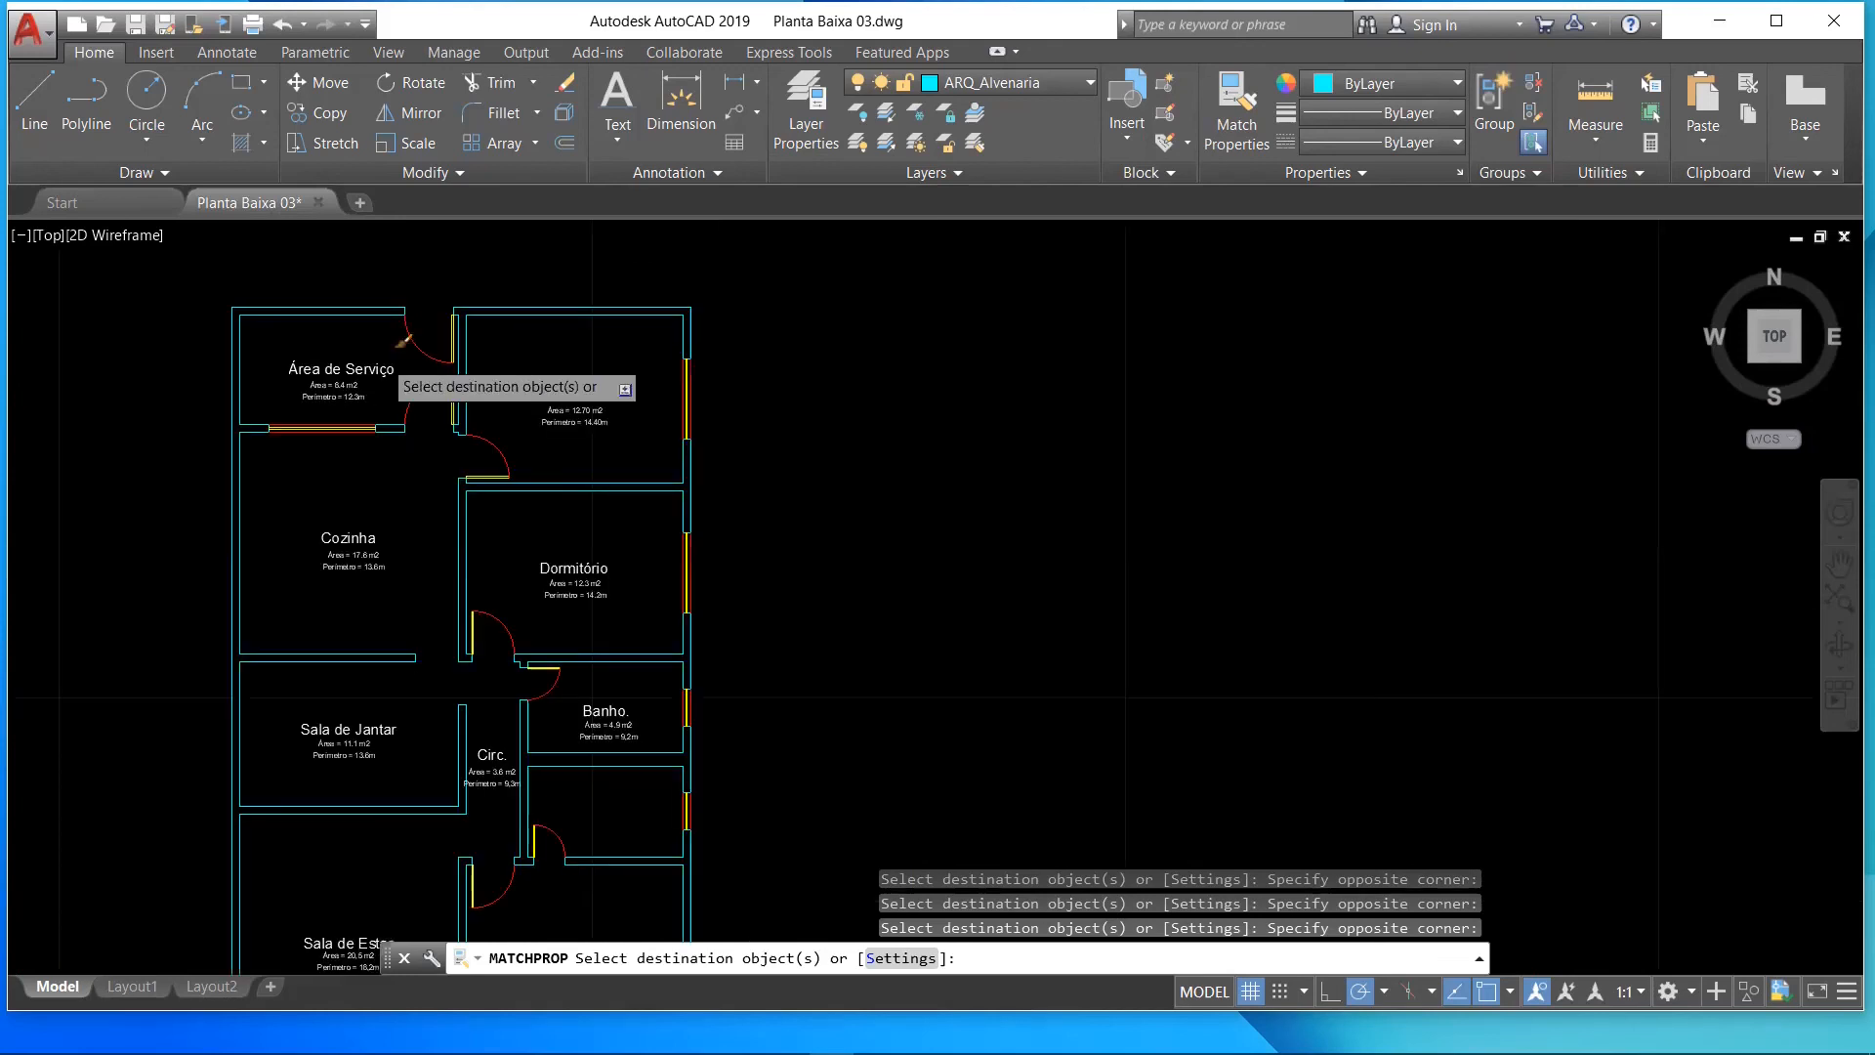
pyautogui.scroll(2, 421, 650)
pyautogui.scroll(-4, 421, 650)
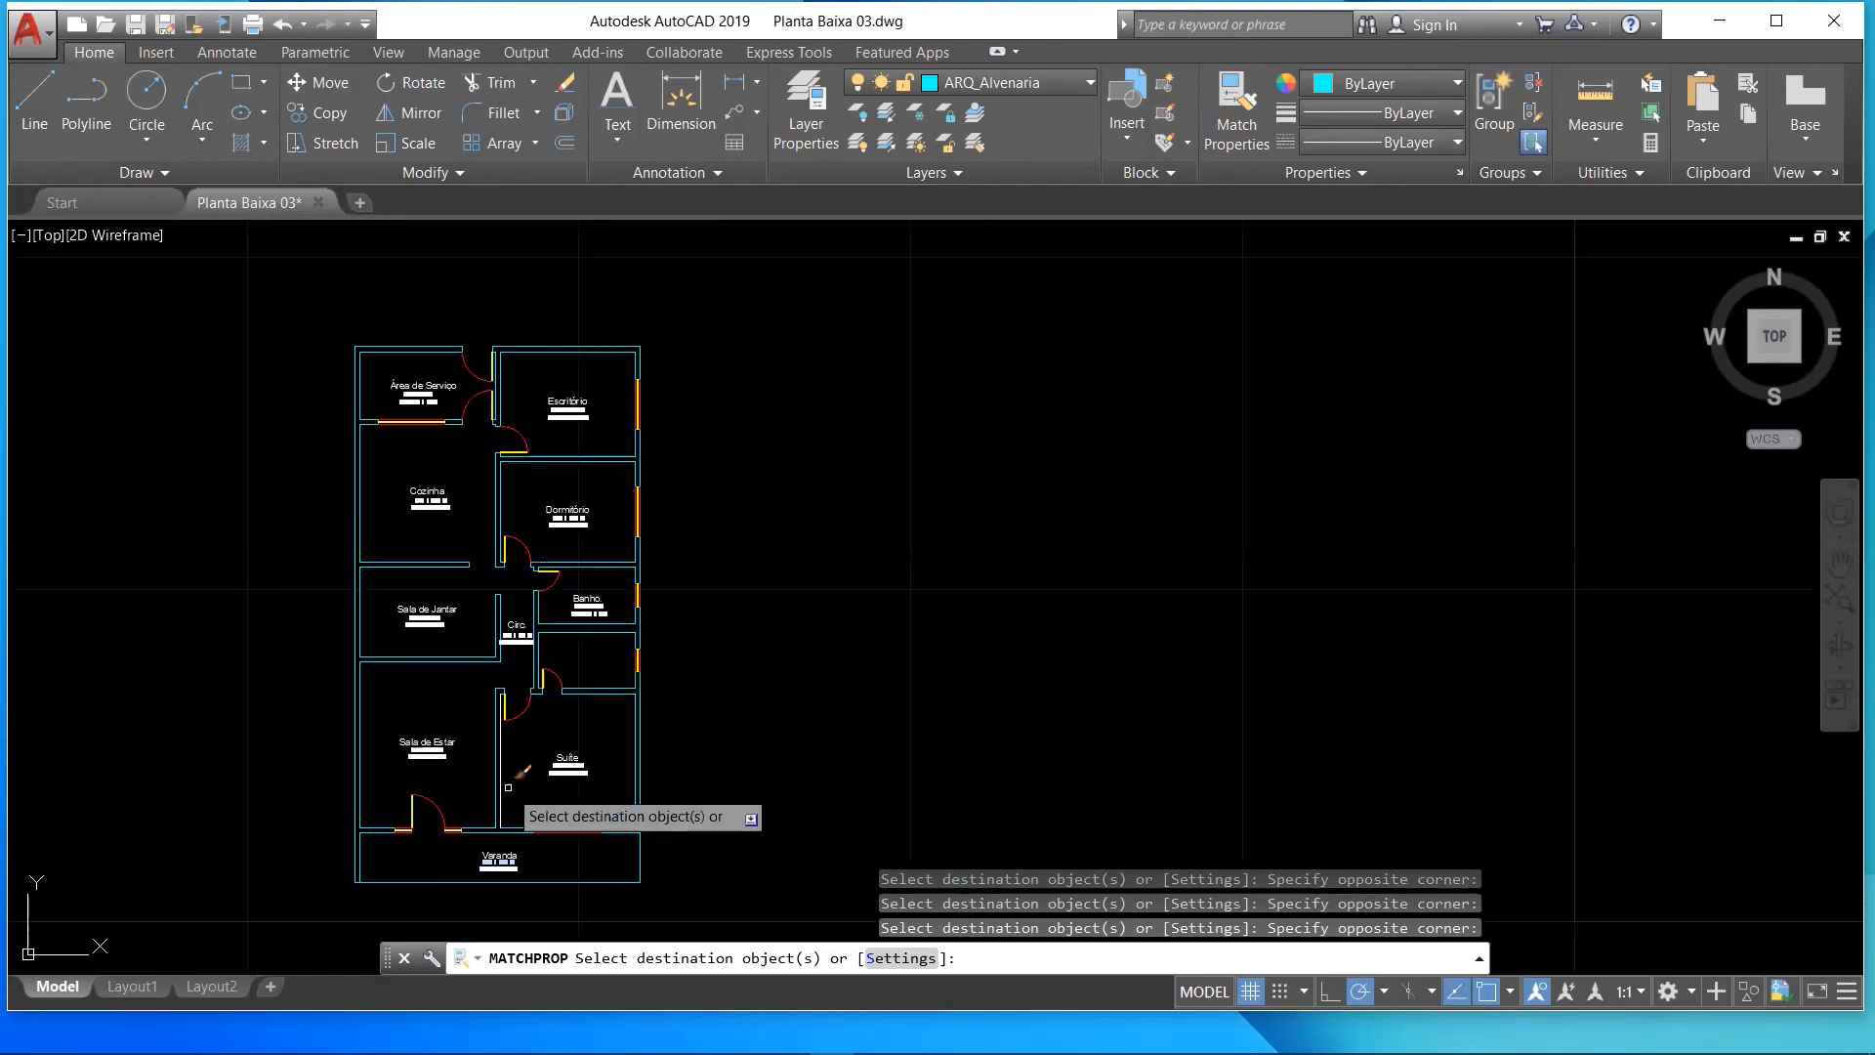
pyautogui.scroll(3, 508, 786)
pyautogui.click(681, 769)
pyautogui.scroll(4, 574, 738)
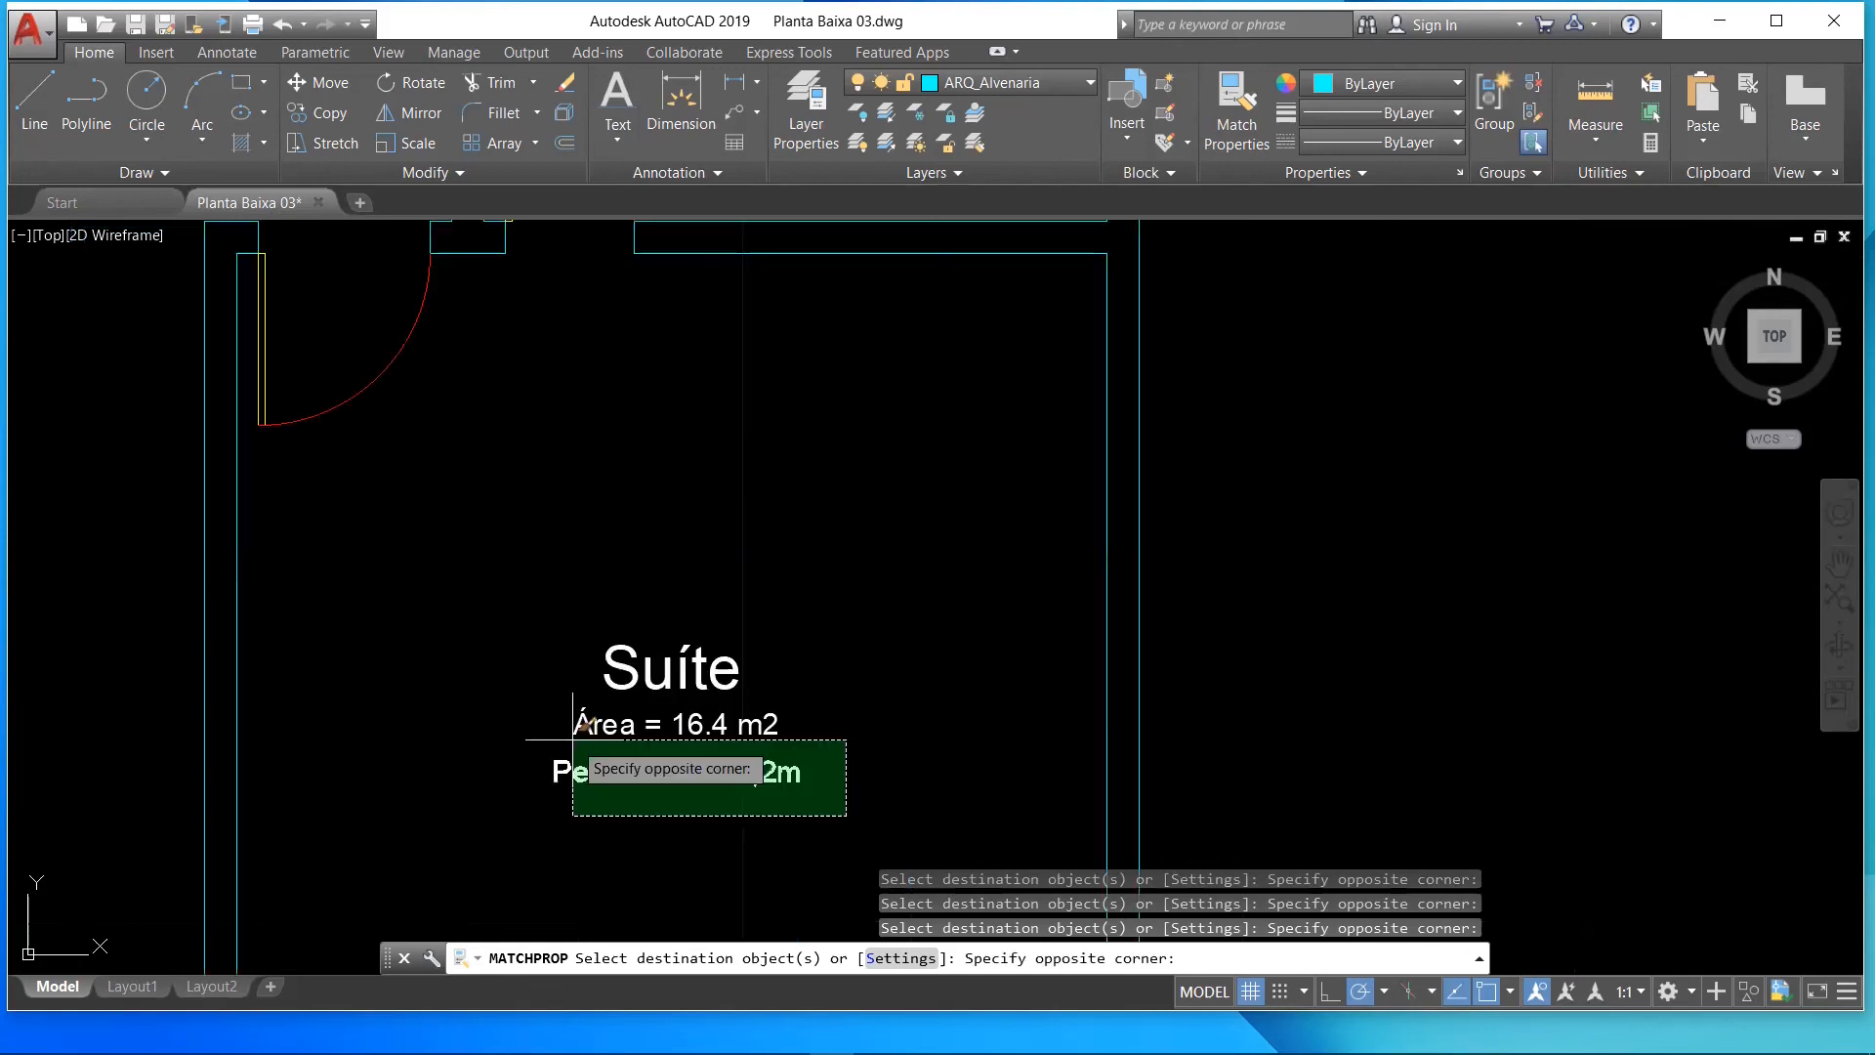
pyautogui.click(538, 711)
pyautogui.scroll(-6, 537, 698)
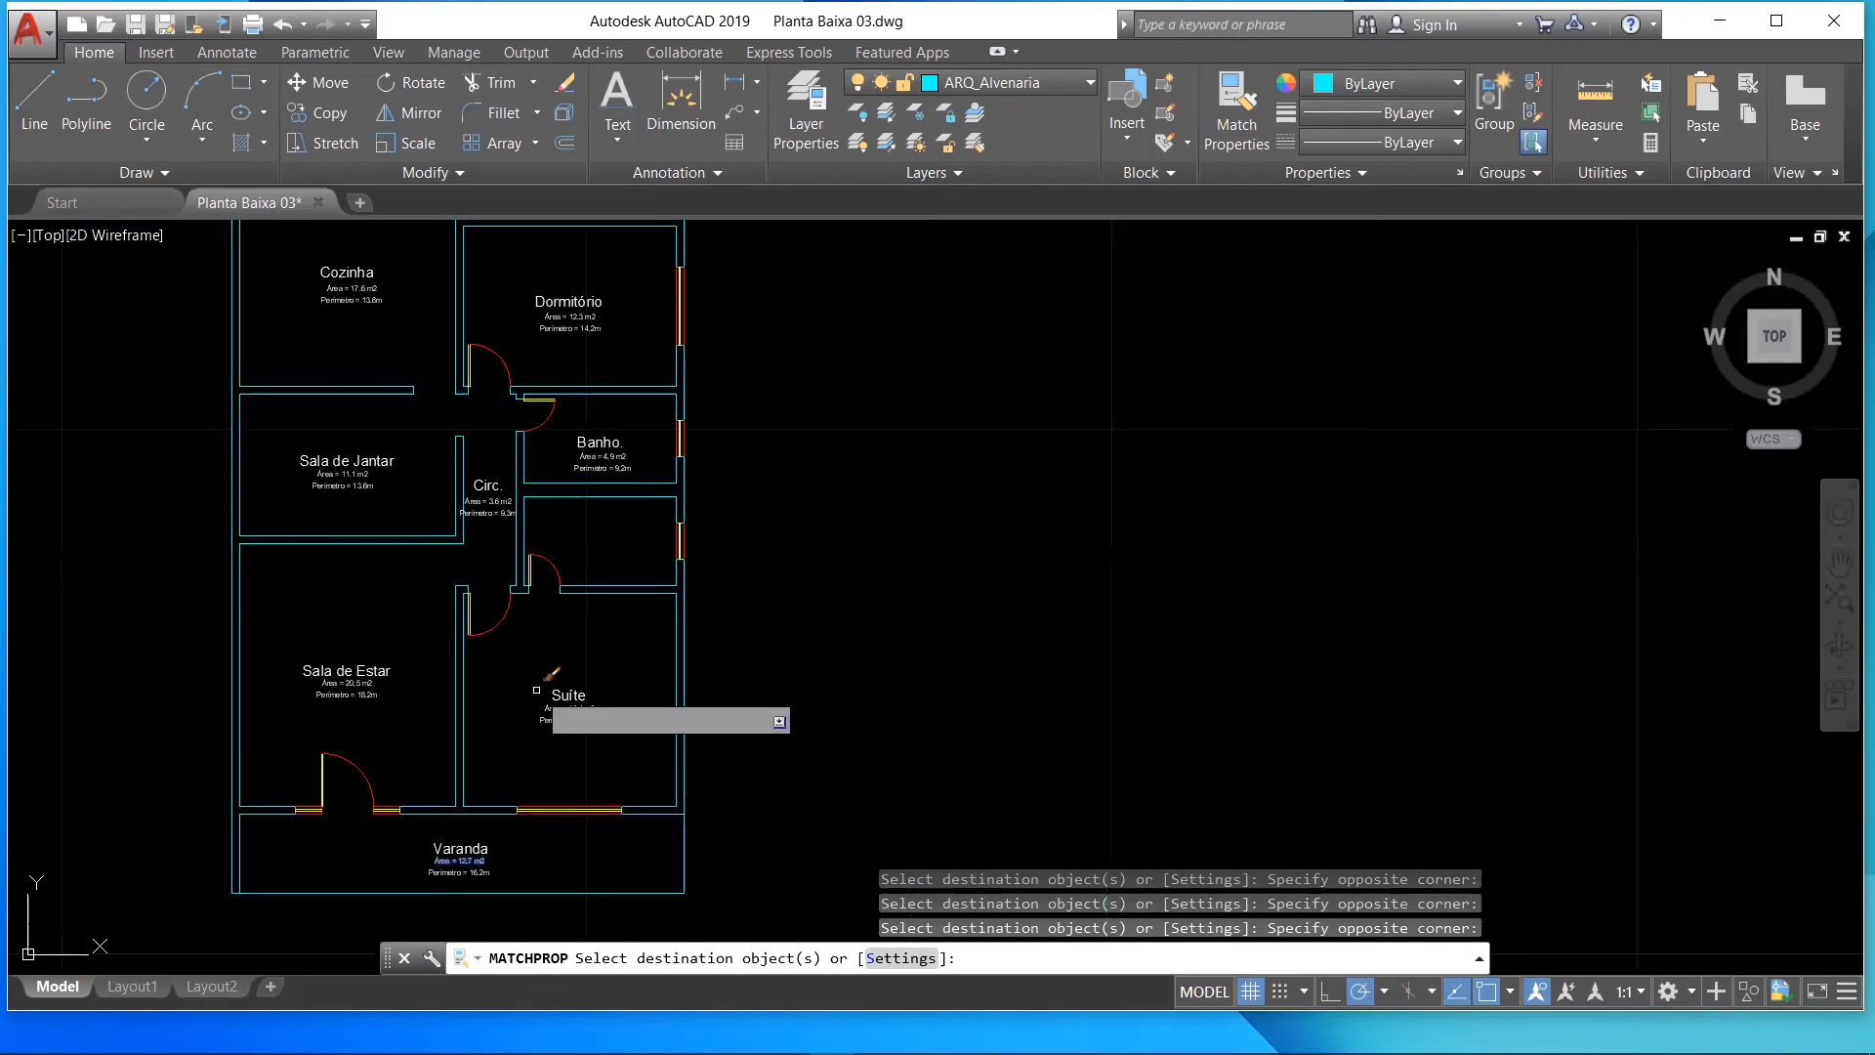
# - Finish matching properties and set the height of the Circ. area and perimeter texts to 0.07
pyautogui.scroll(4, 373, 503)
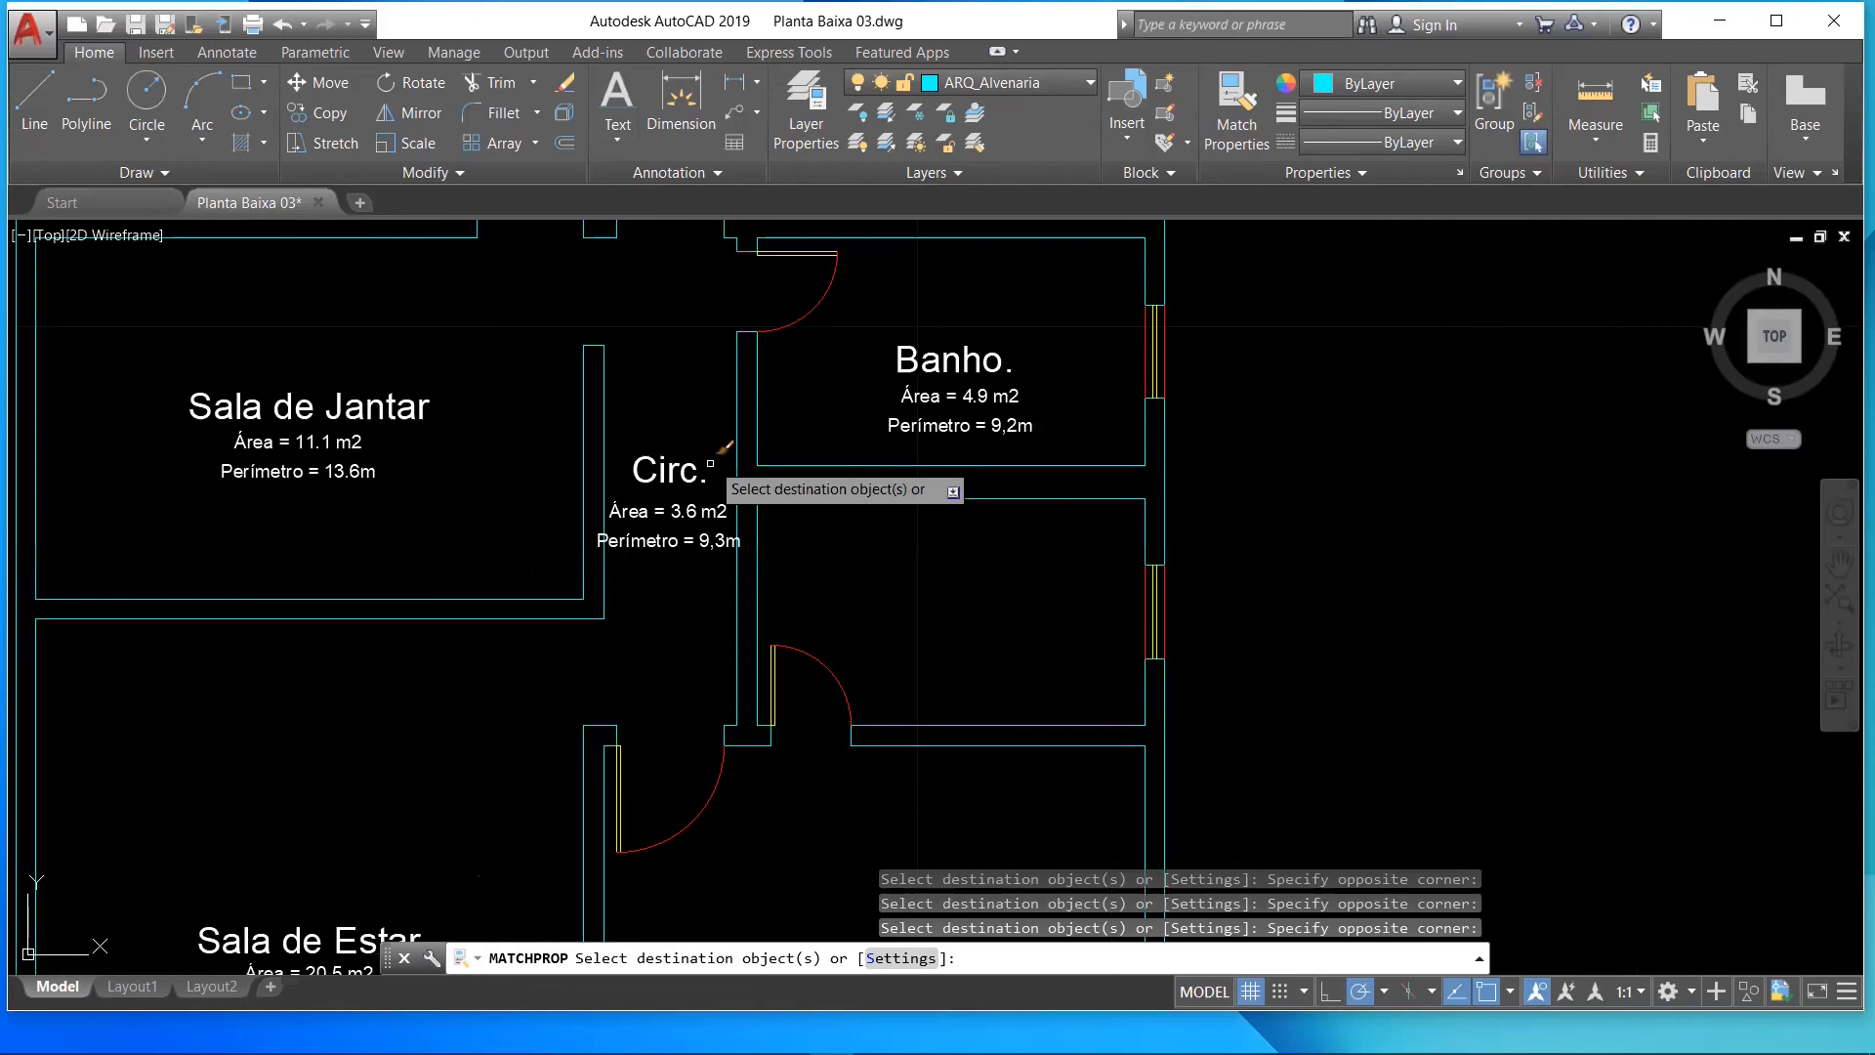
pyautogui.scroll(2, 710, 465)
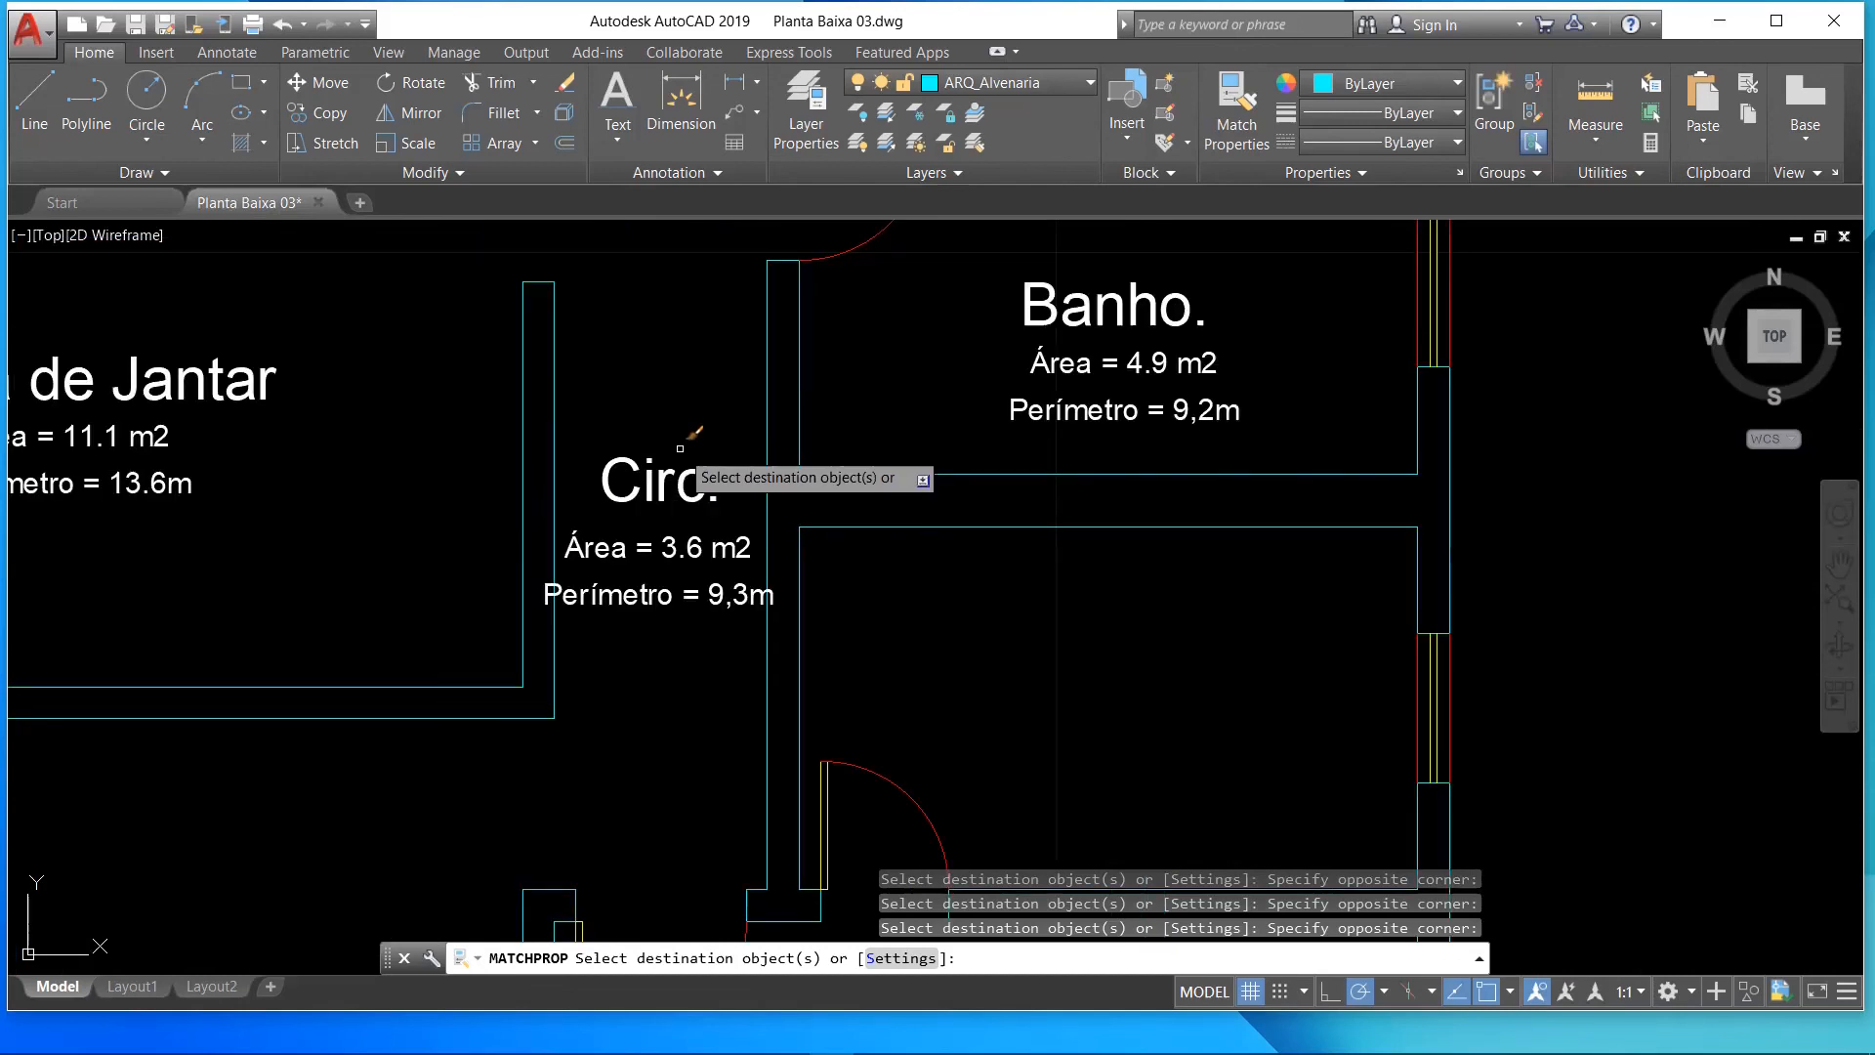
pyautogui.press('Escape')
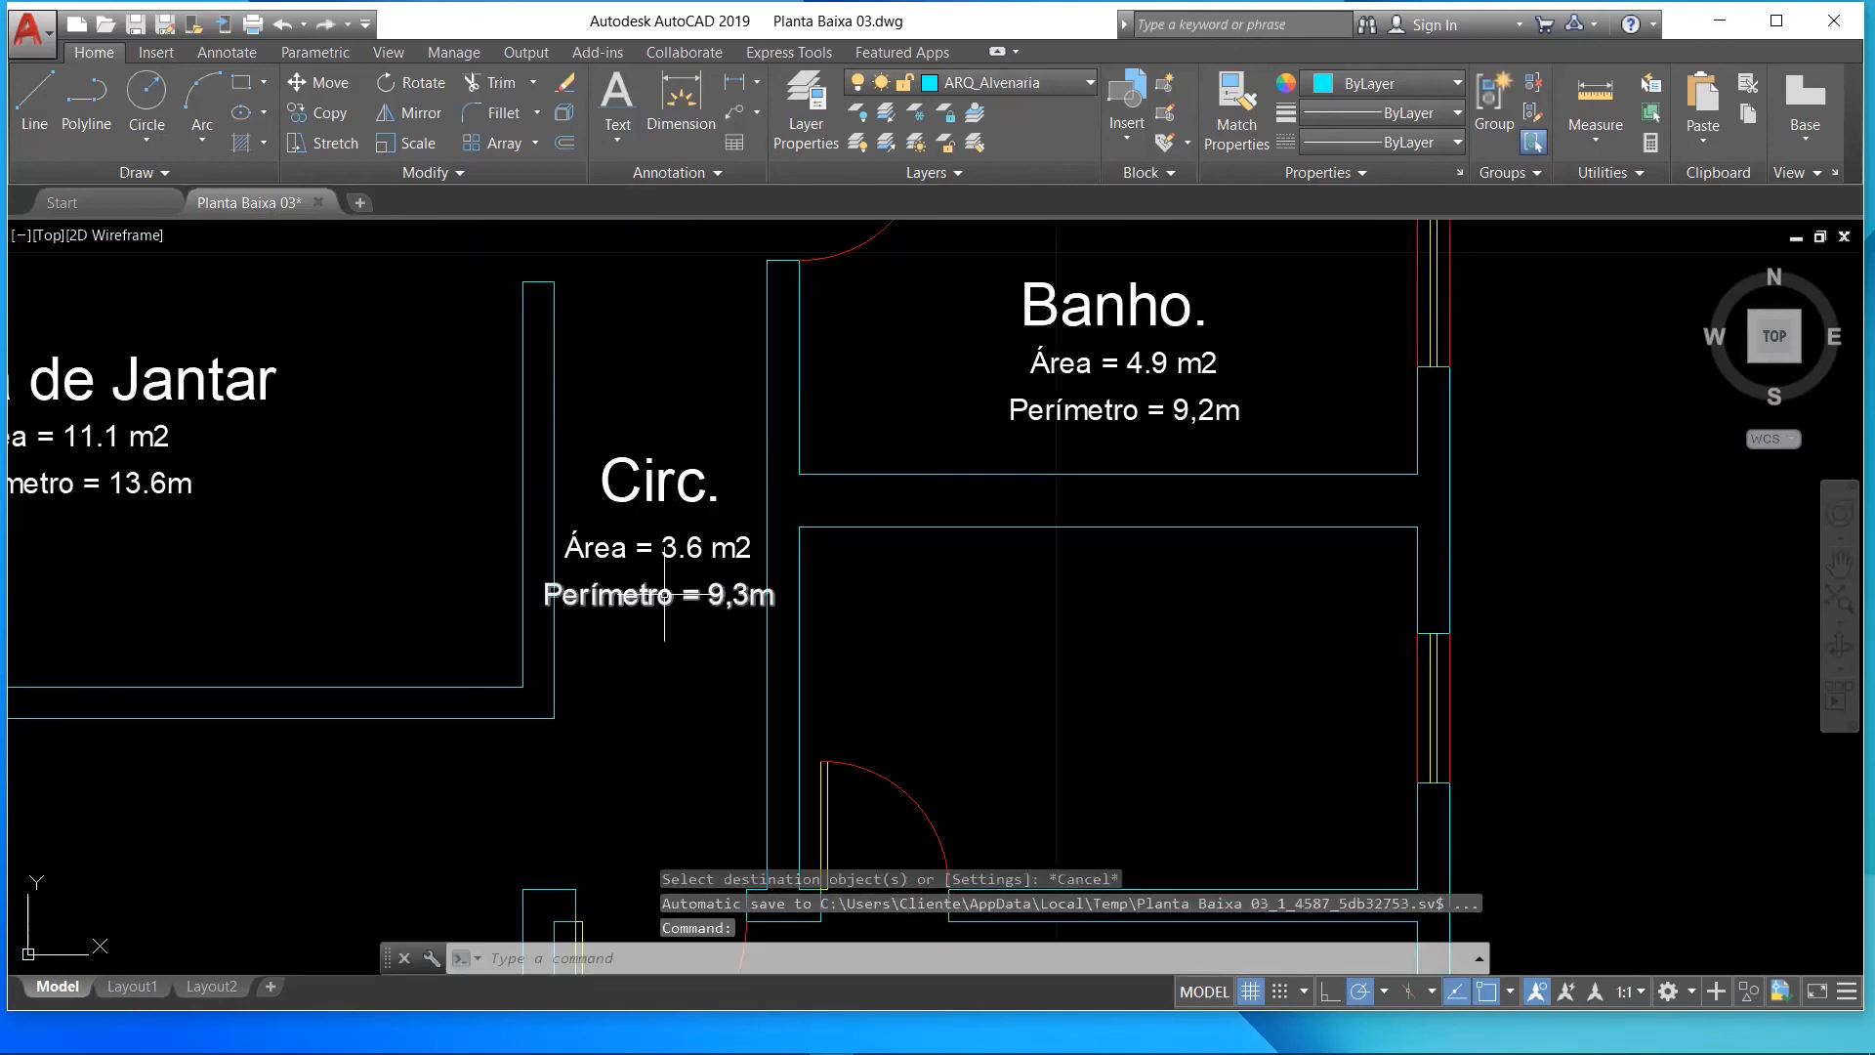
pyautogui.click(664, 596)
pyautogui.click(602, 560)
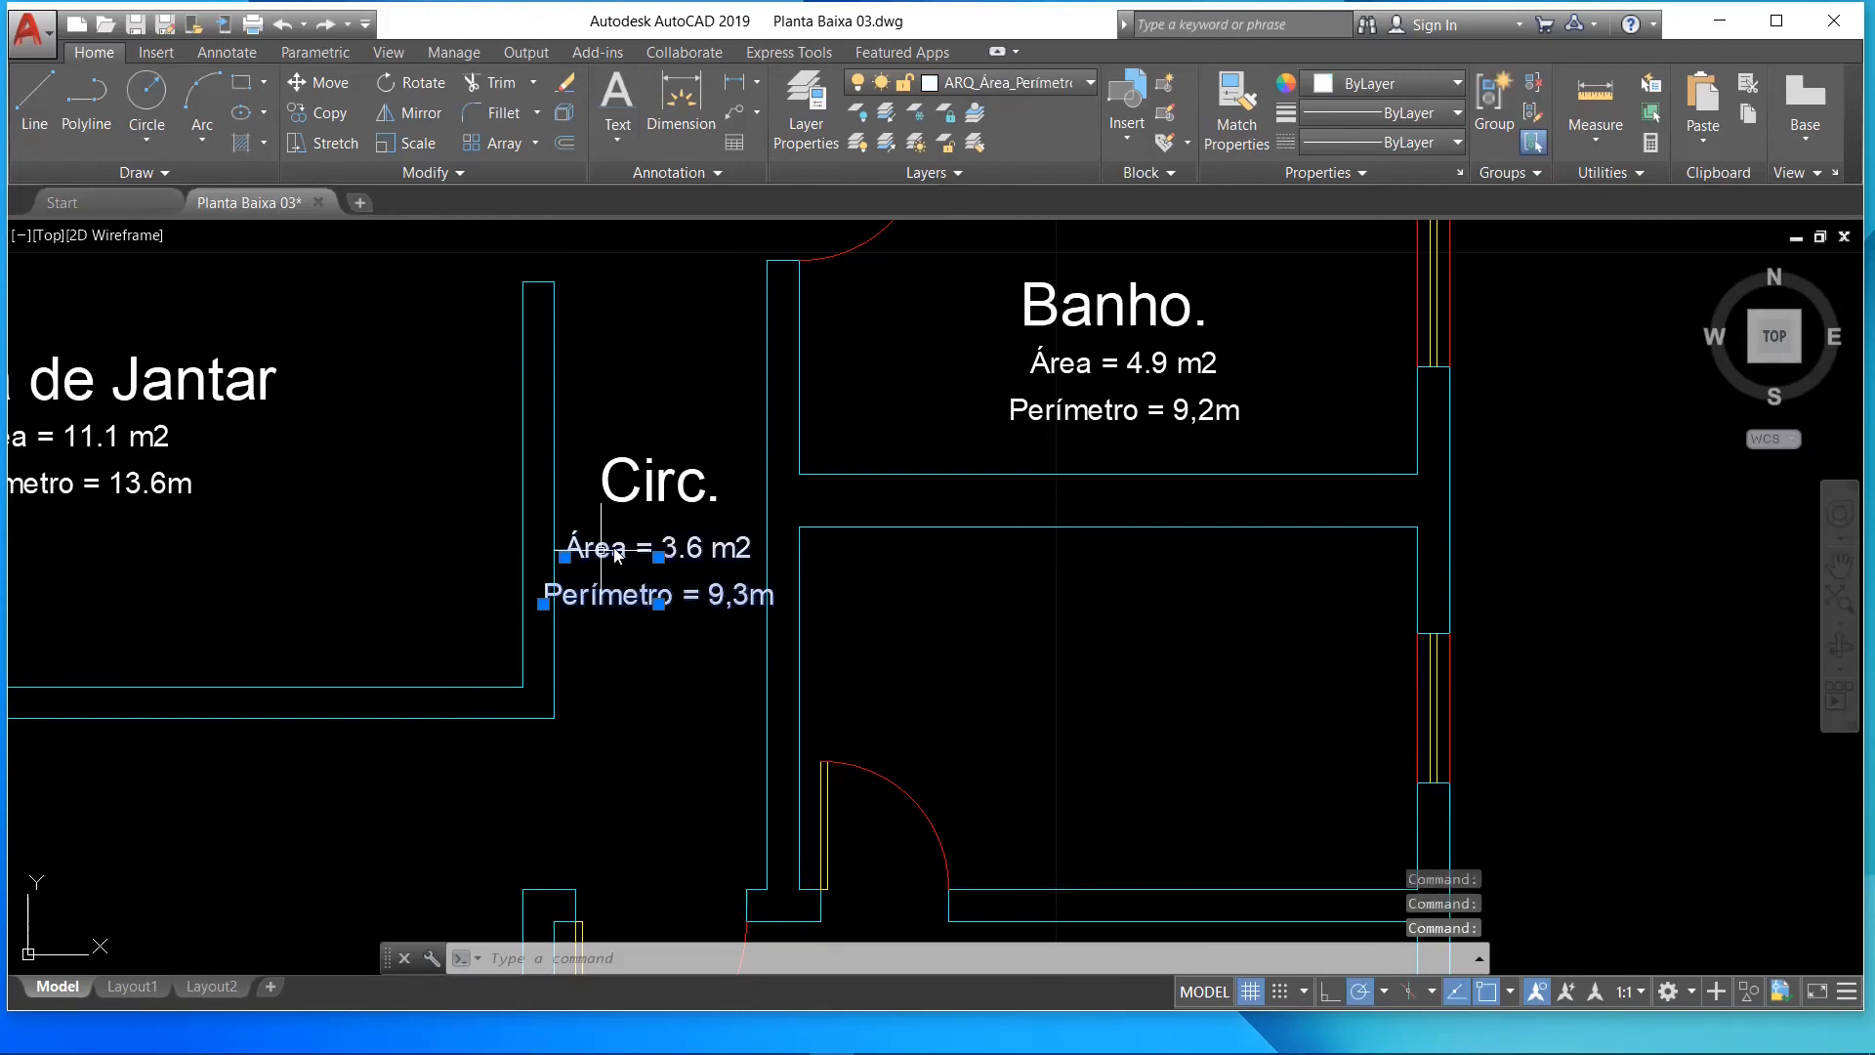
pyautogui.rightClick(614, 547)
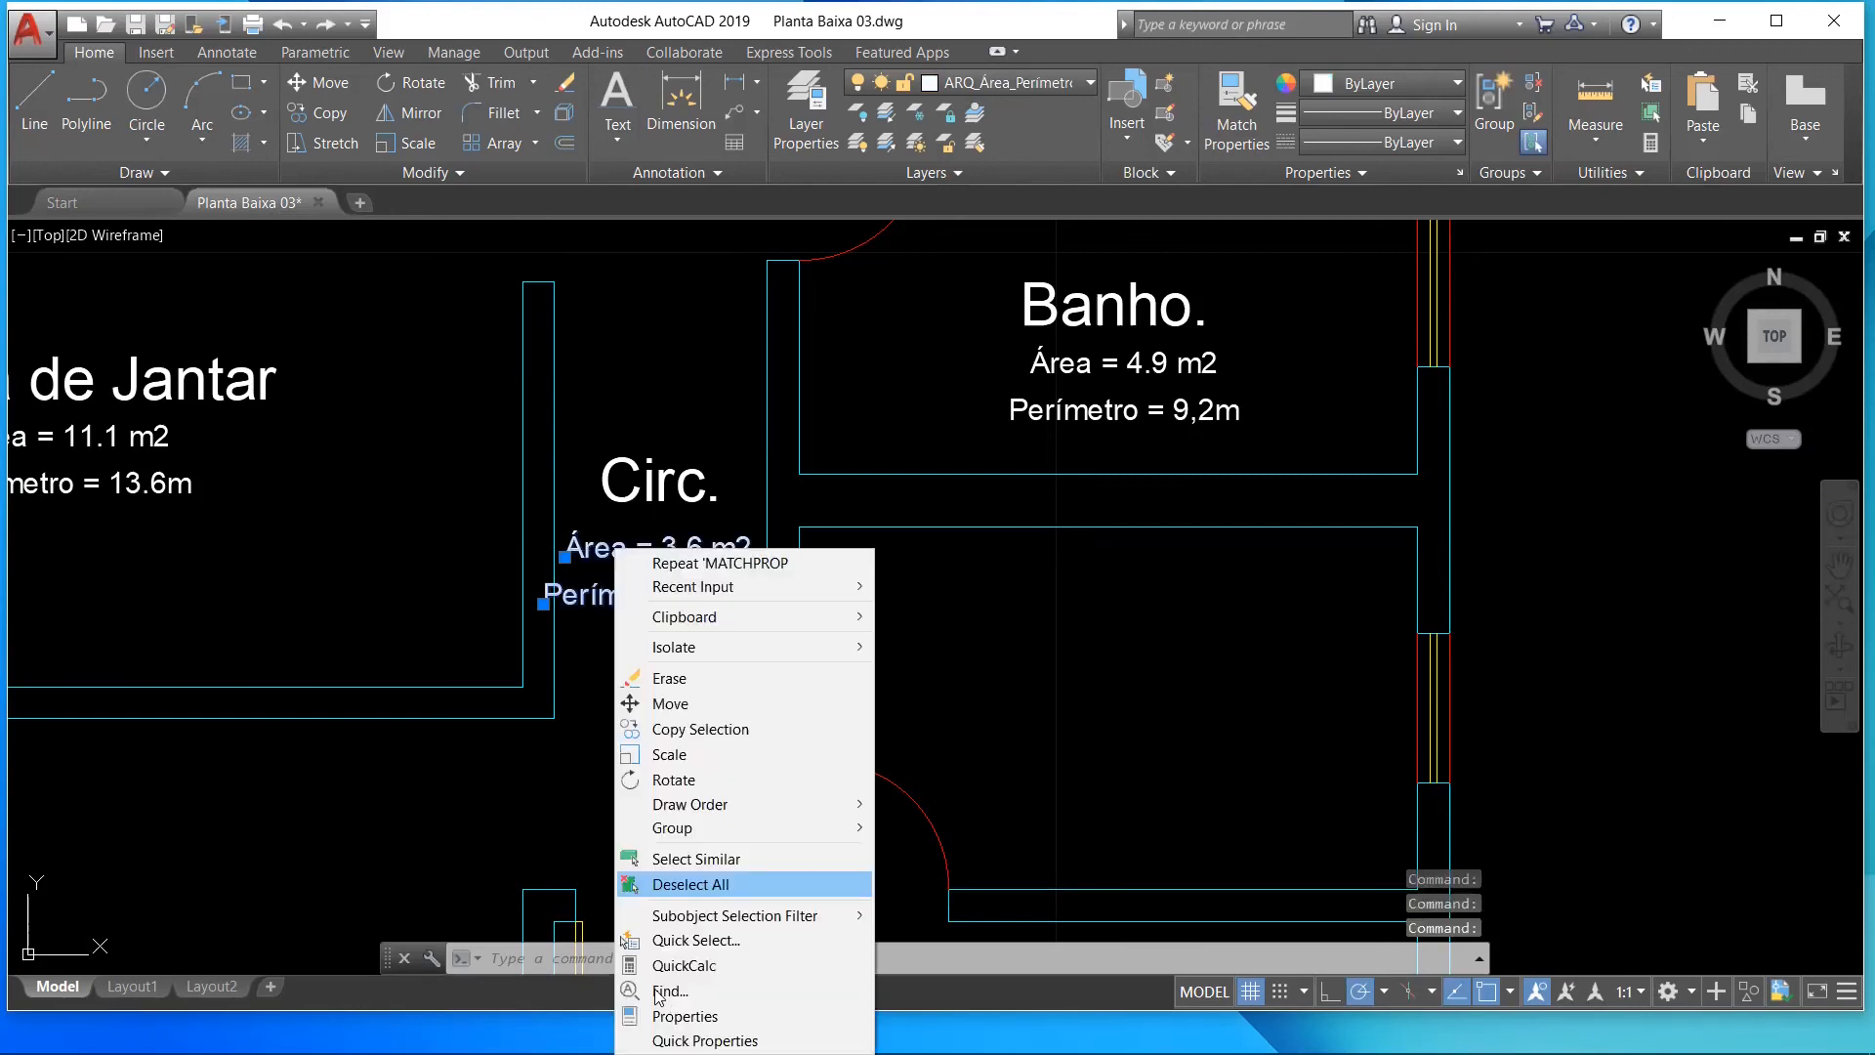
pyautogui.click(664, 1008)
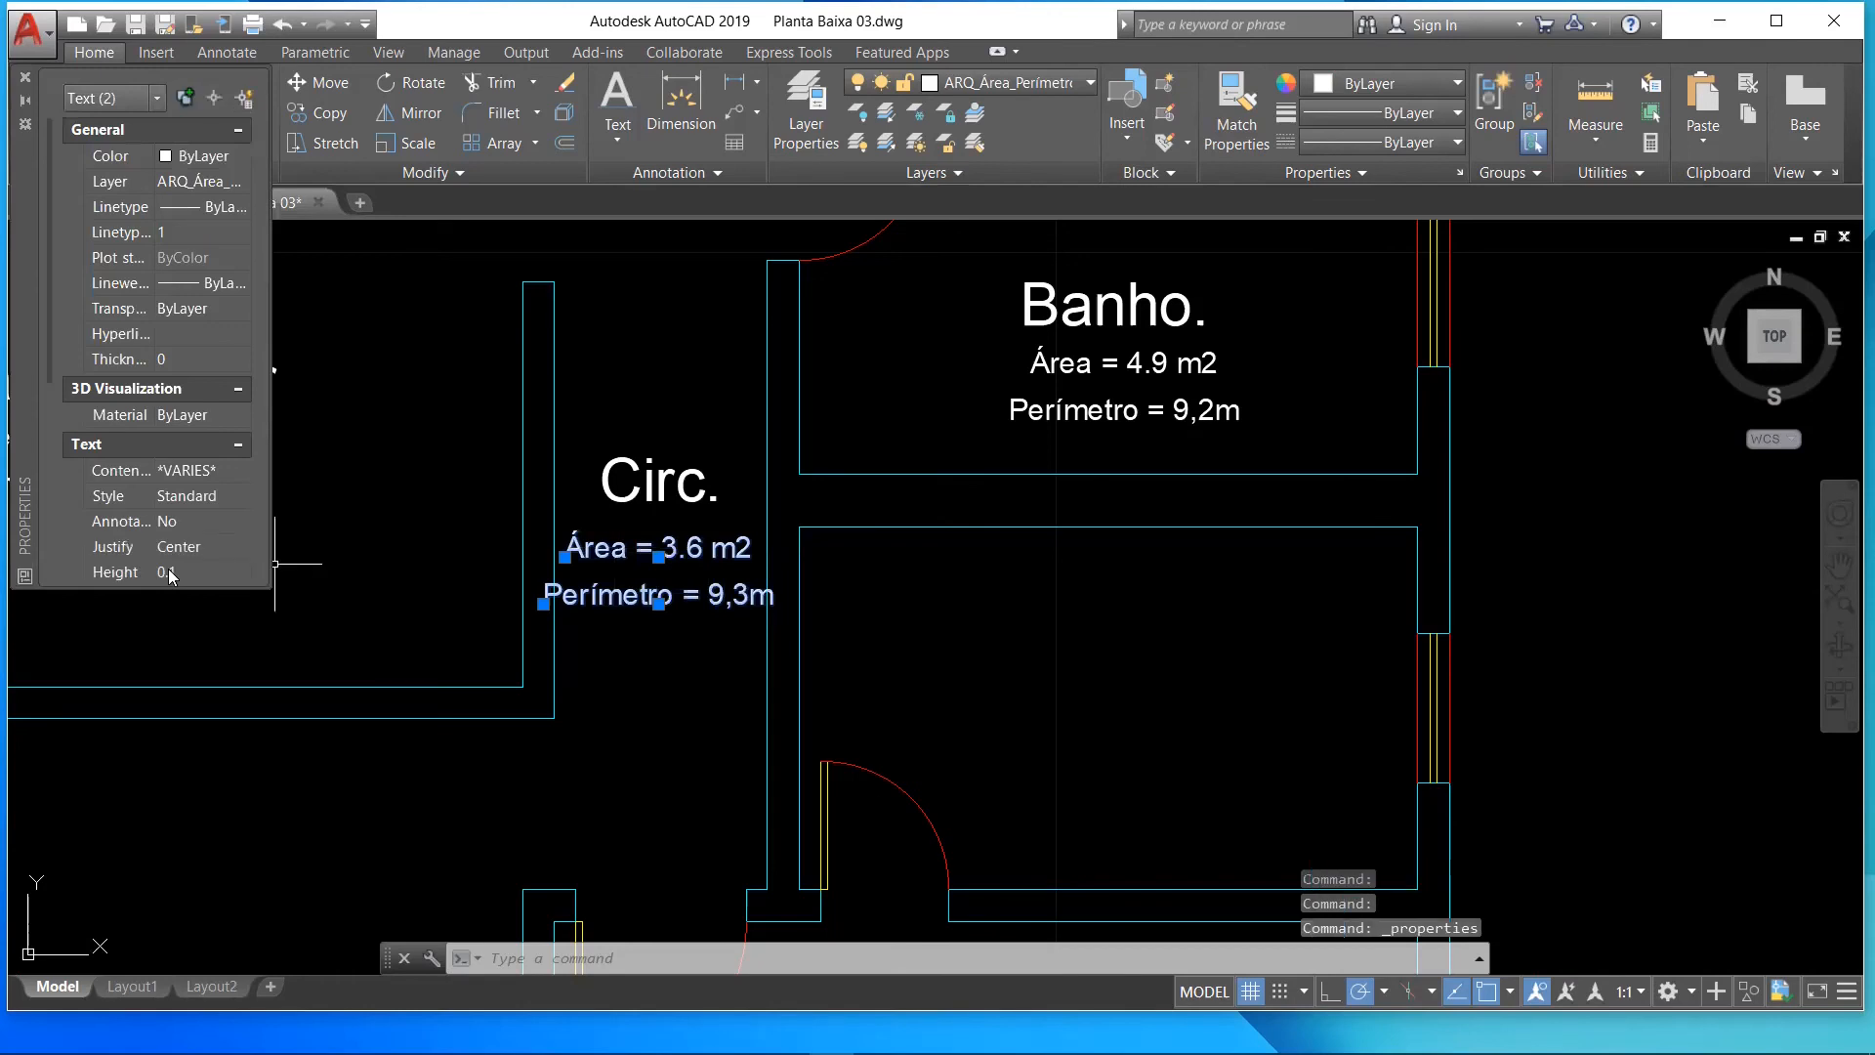
pyautogui.scroll(-1, 185, 551)
pyautogui.click(190, 539)
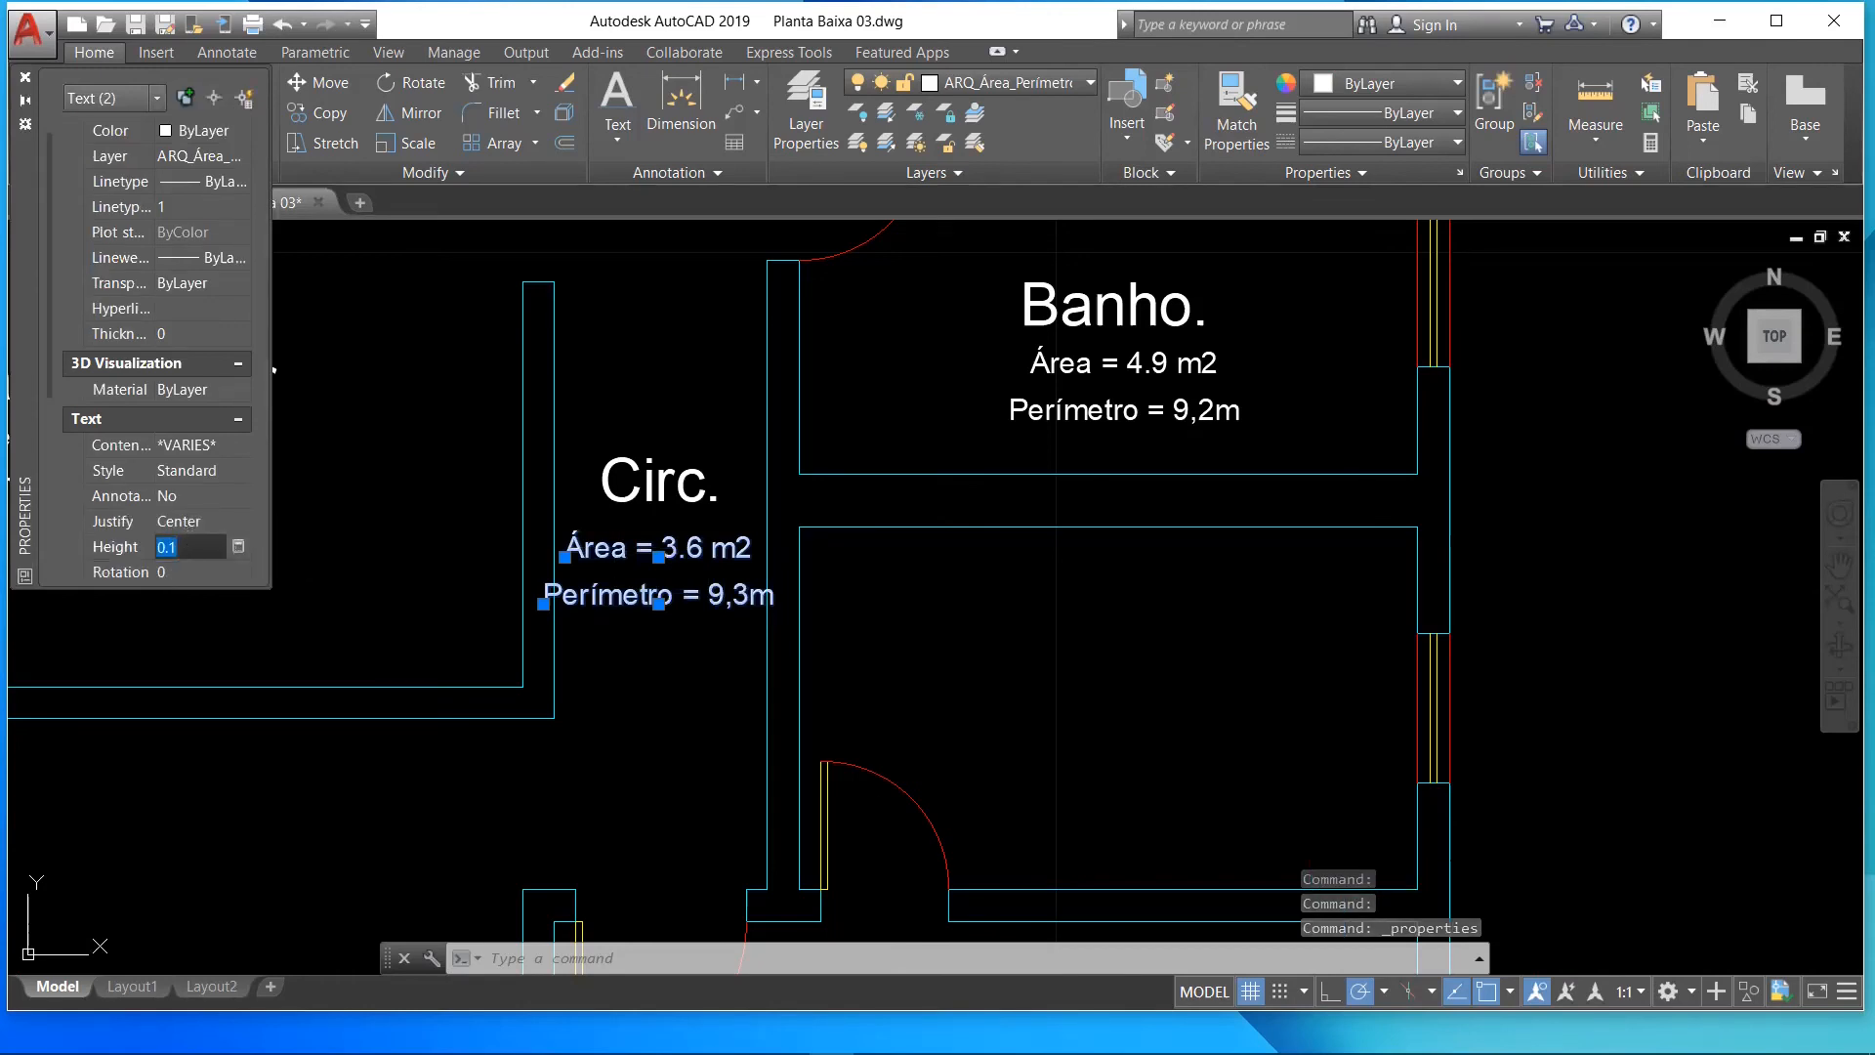
pyautogui.write('0.07')
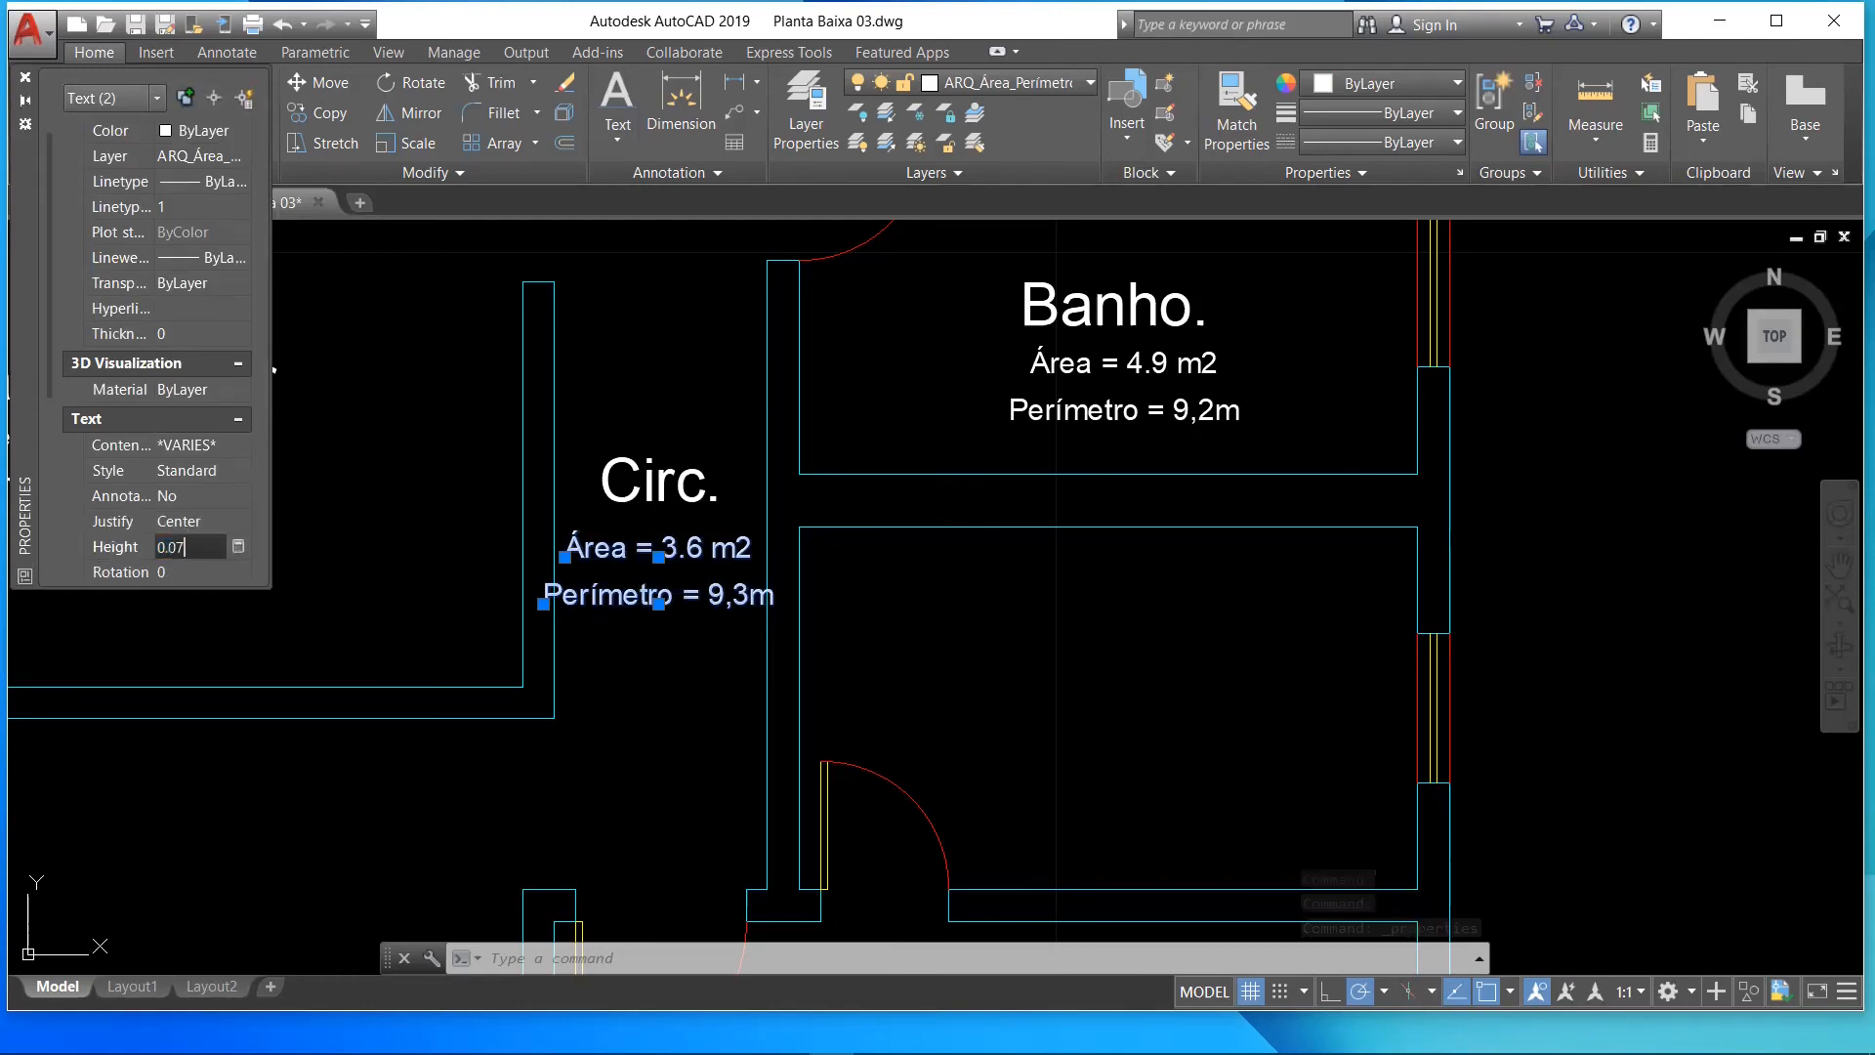
pyautogui.press('Return')
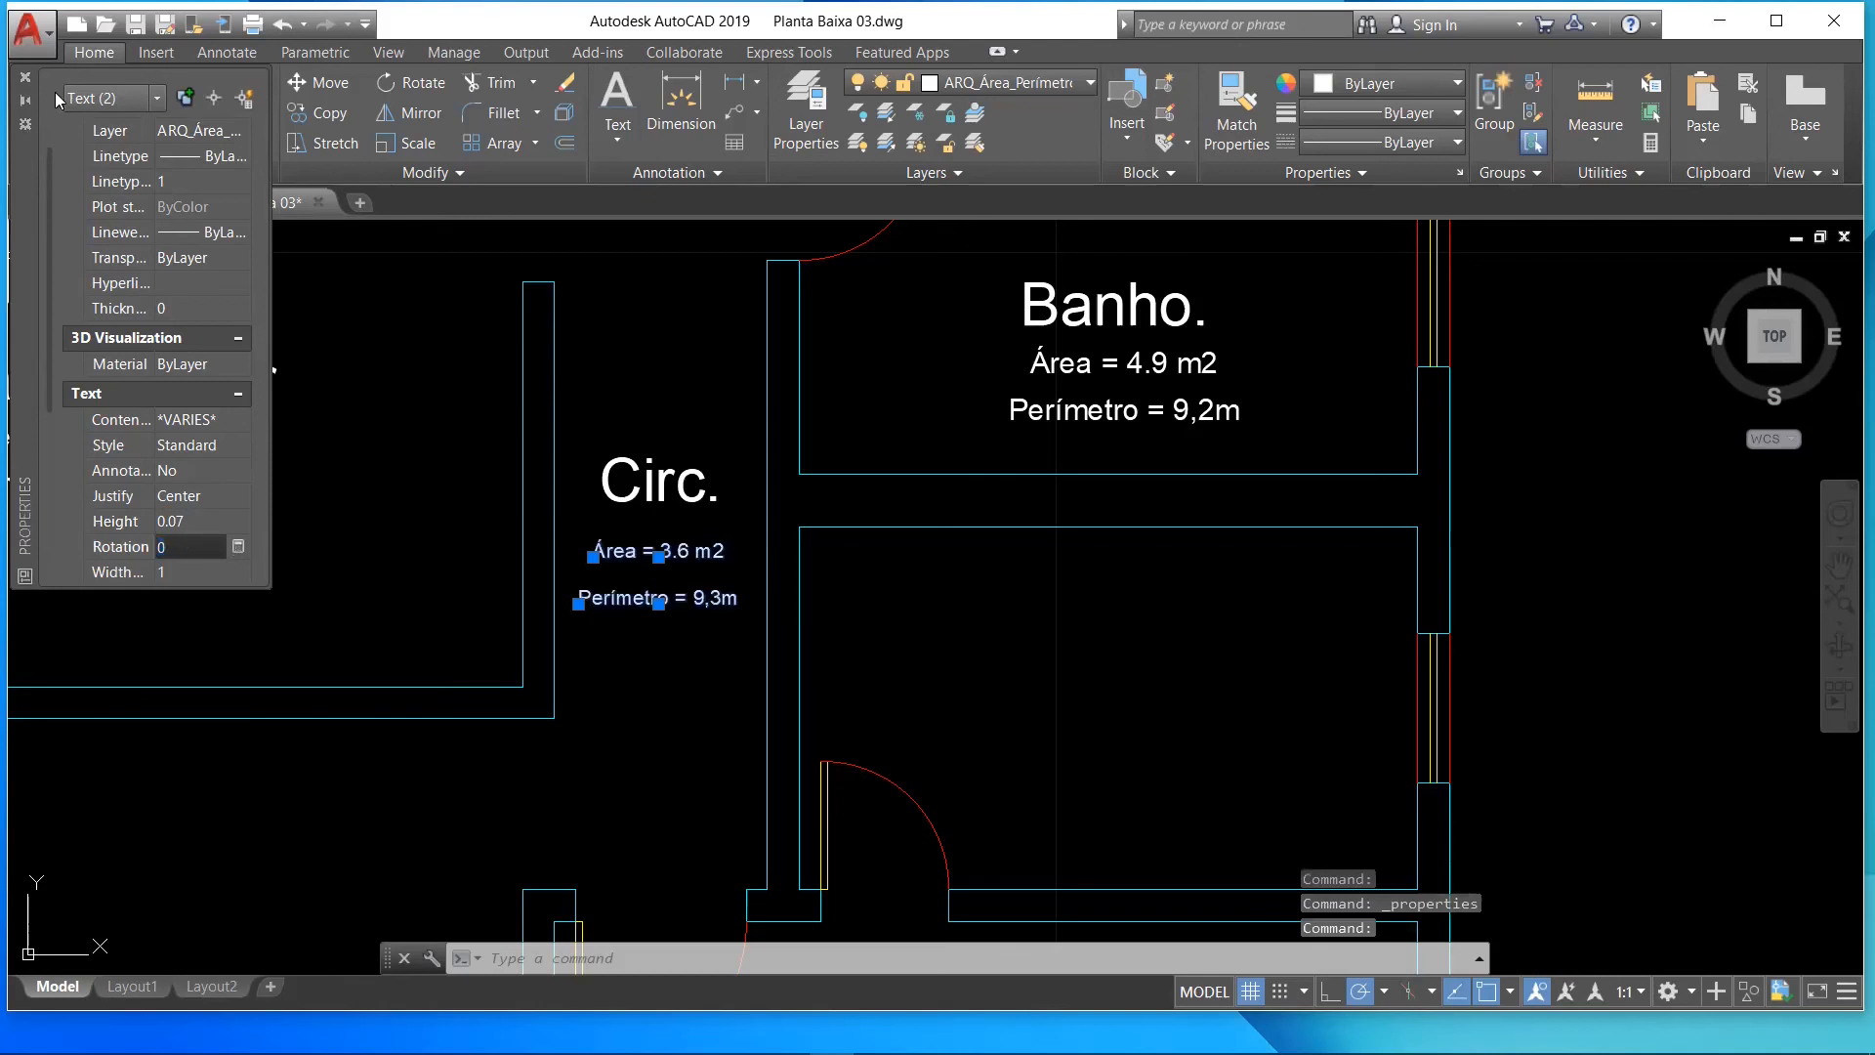
pyautogui.click(26, 77)
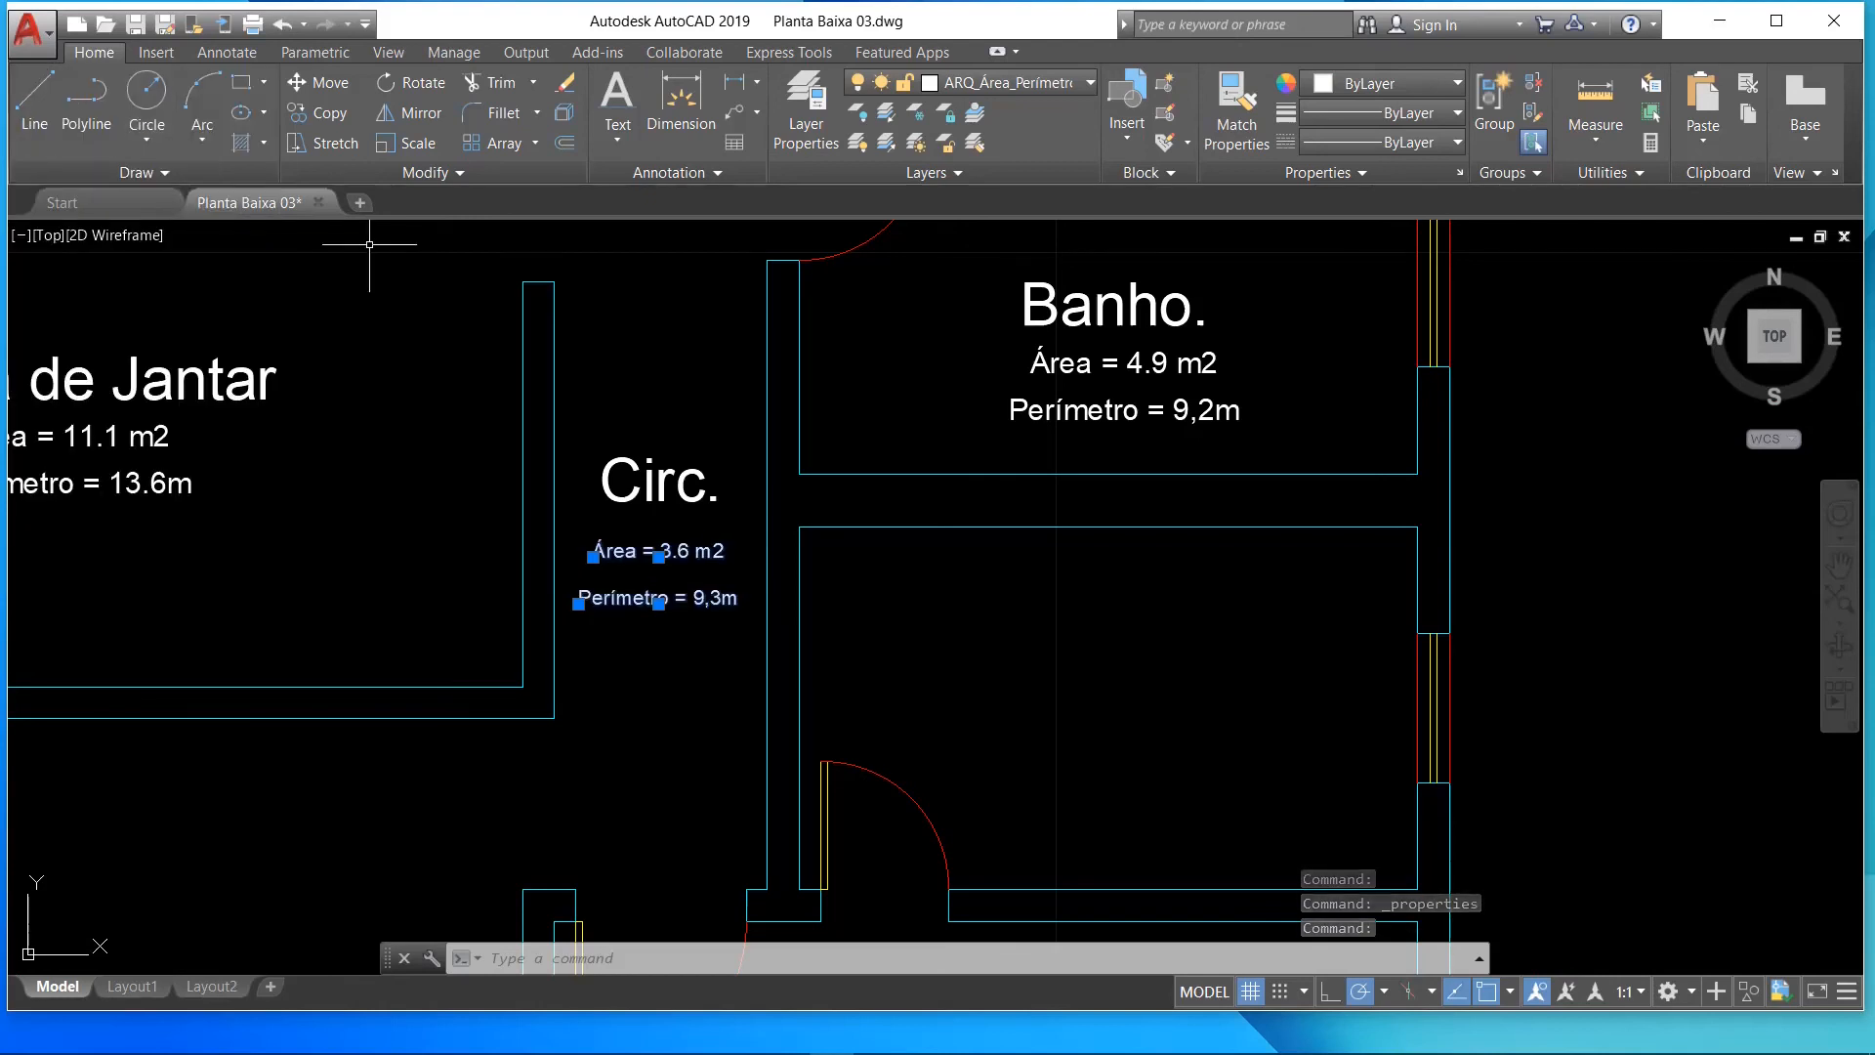
pyautogui.press('Escape')
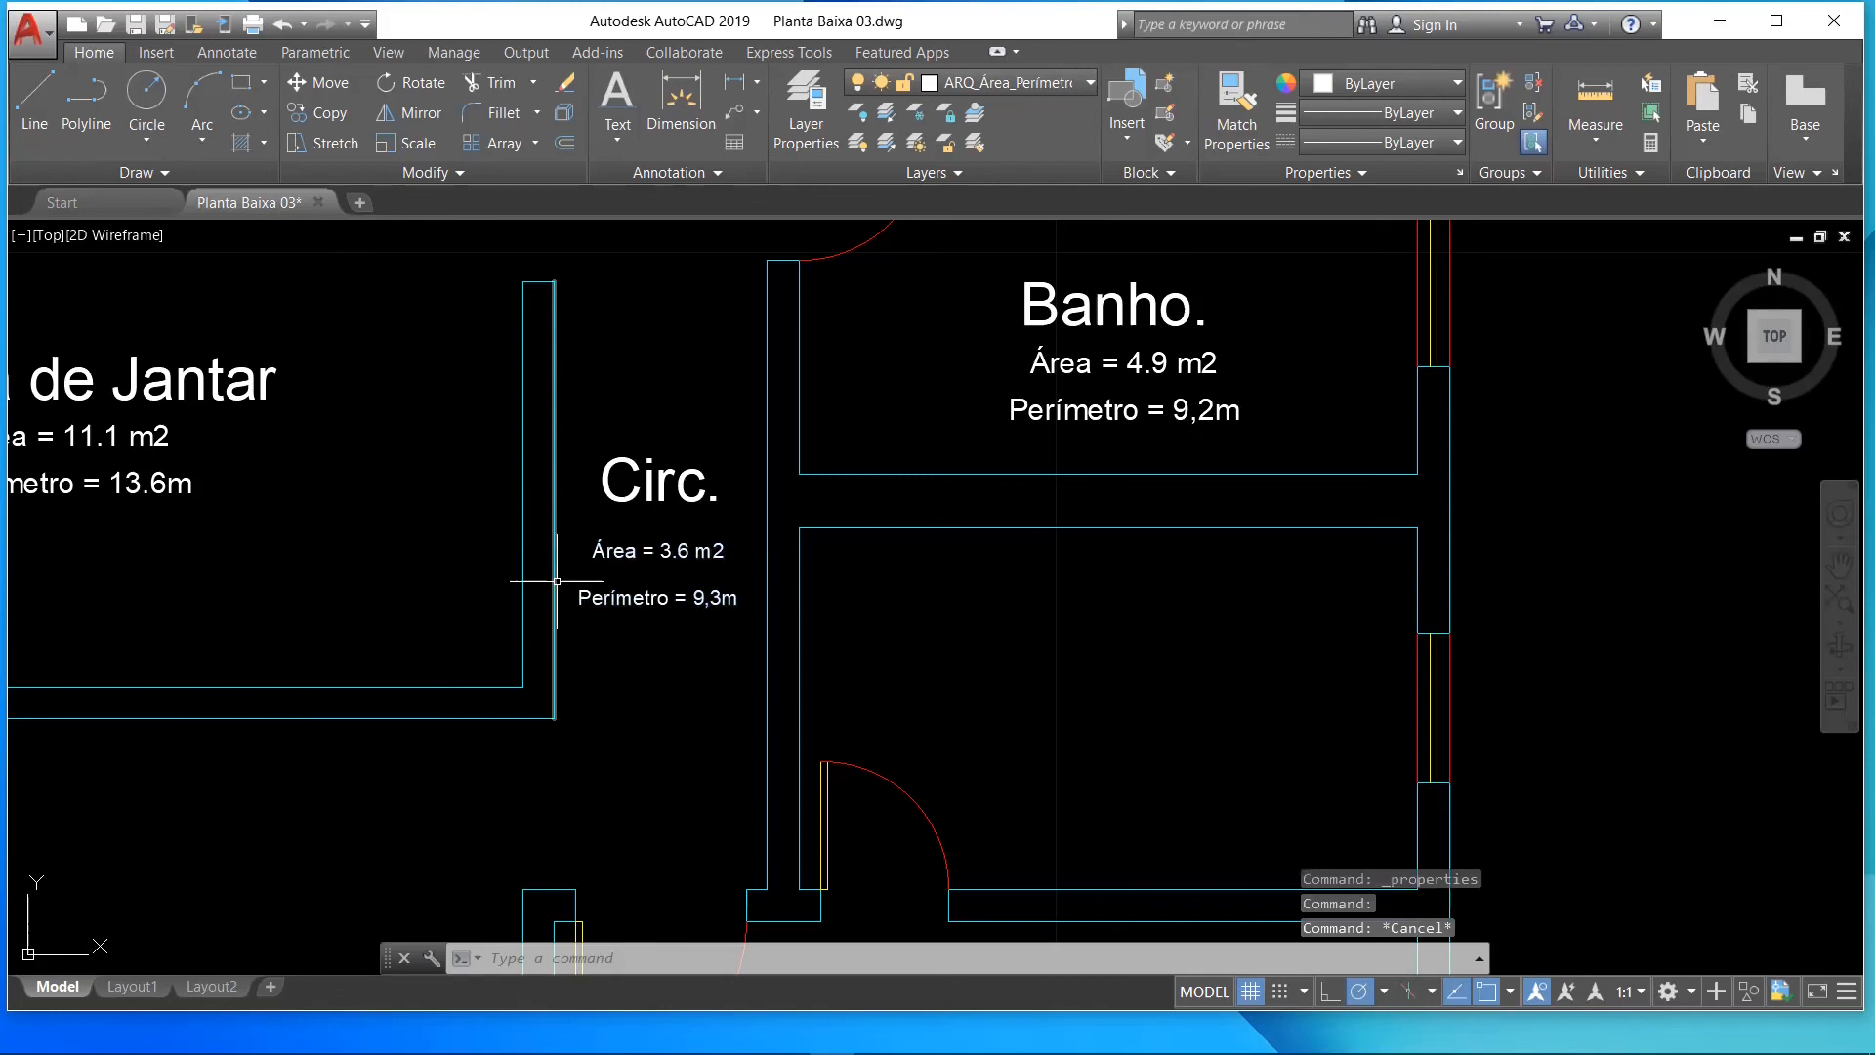
# - Turn off the ARQ_Área_Perímetro layer to hide the area and perimeter texts throughout the plan
pyautogui.scroll(-4, 693, 501)
pyautogui.scroll(-3, 82, 339)
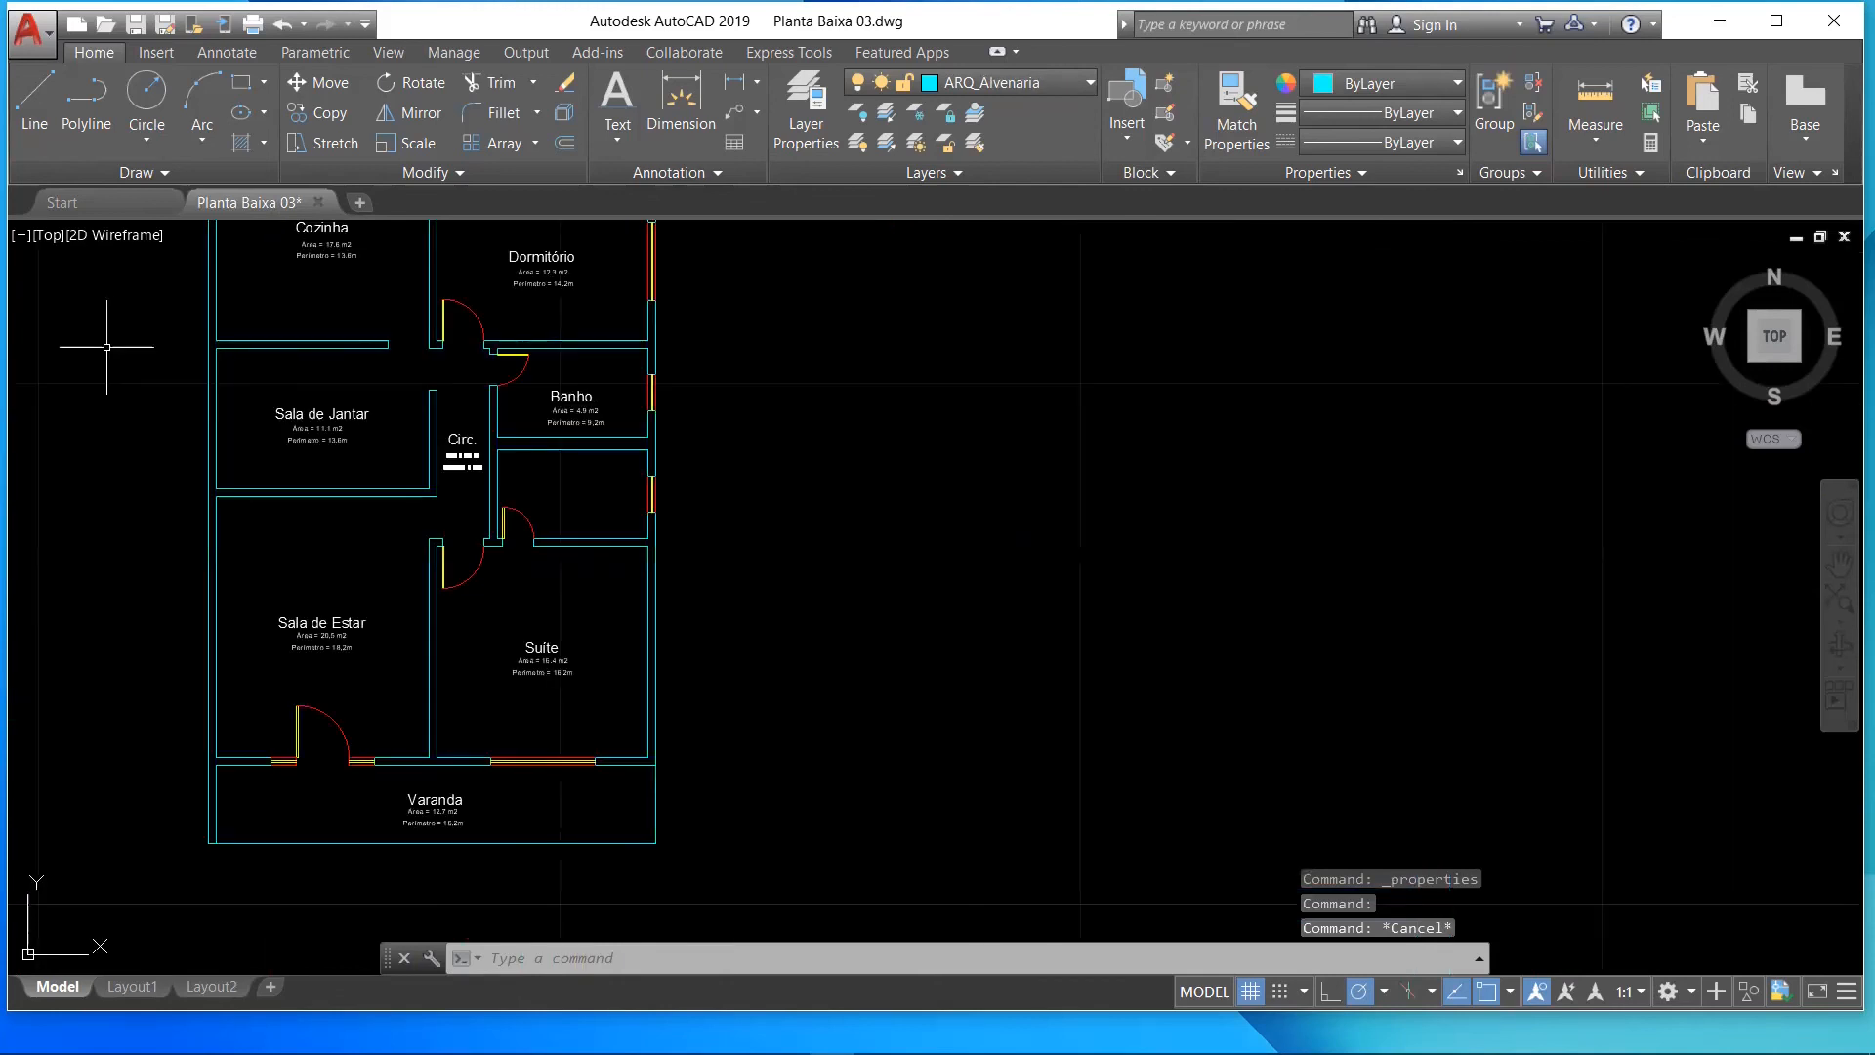
pyautogui.scroll(5, 59, 293)
pyautogui.scroll(-3, 78, 317)
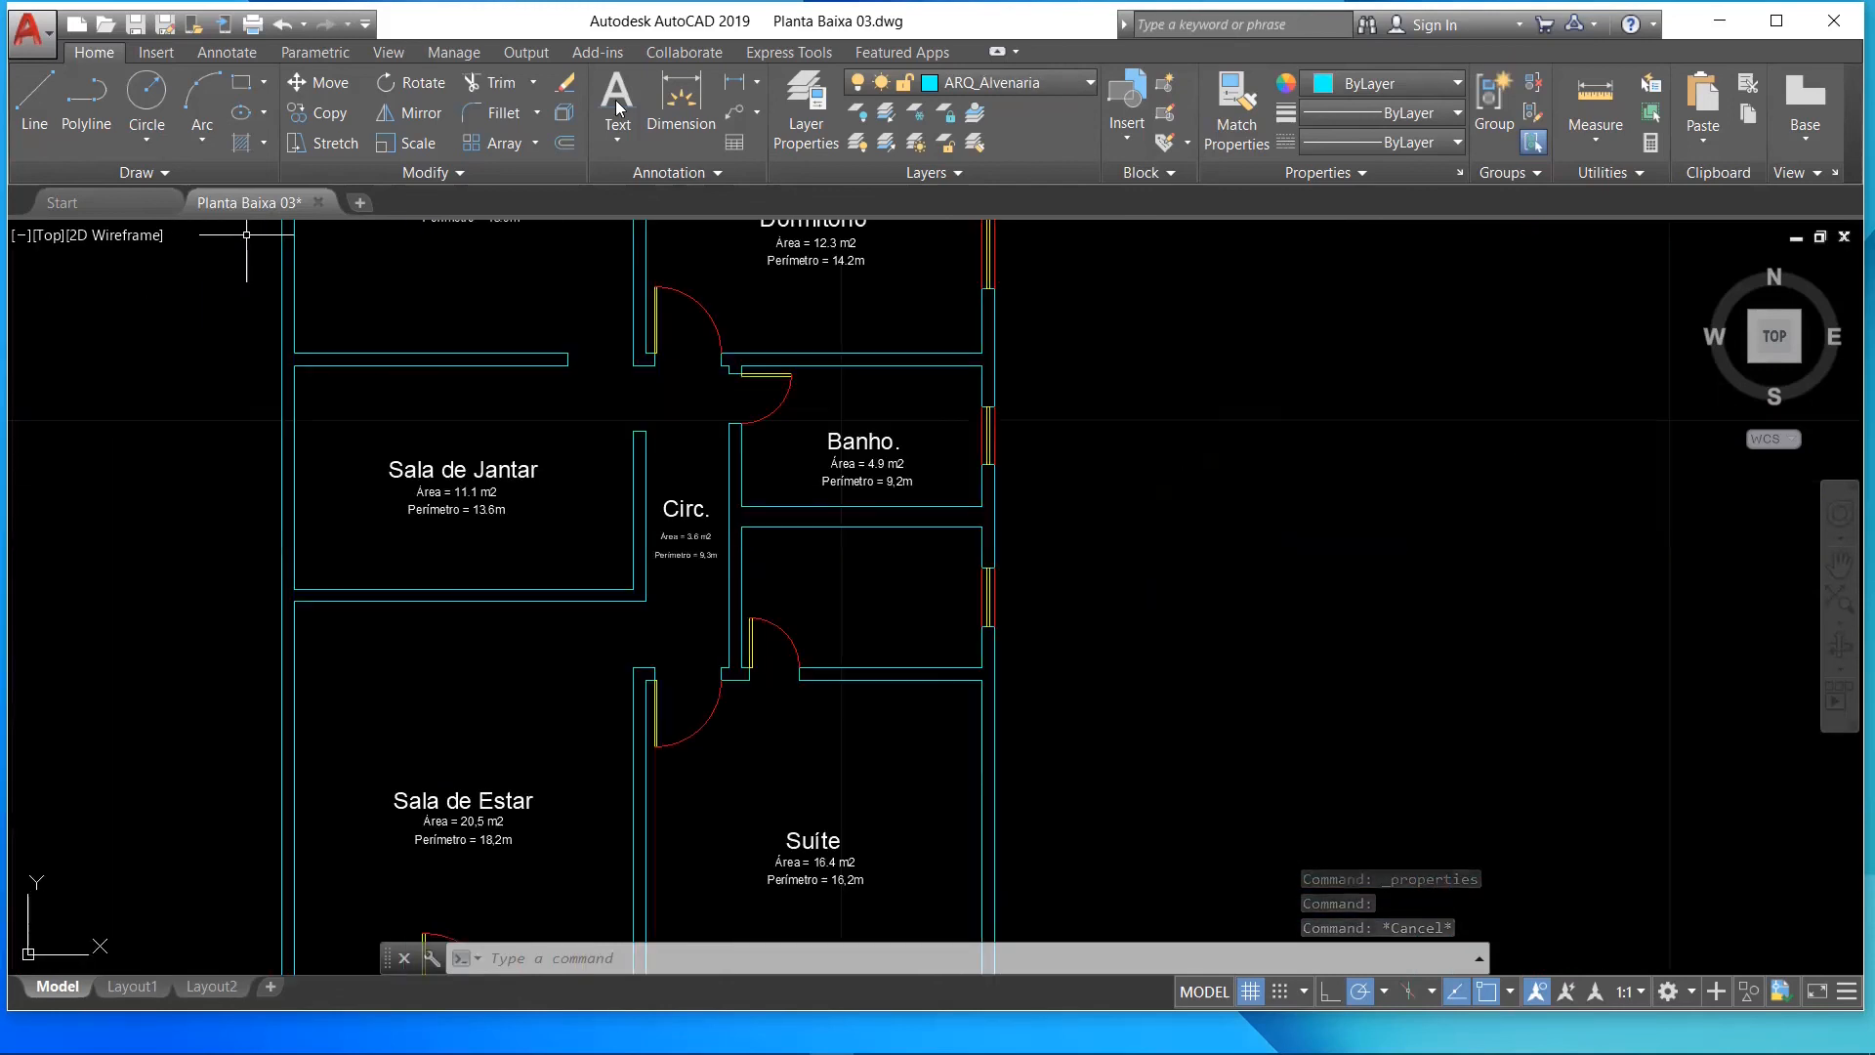
pyautogui.click(1090, 86)
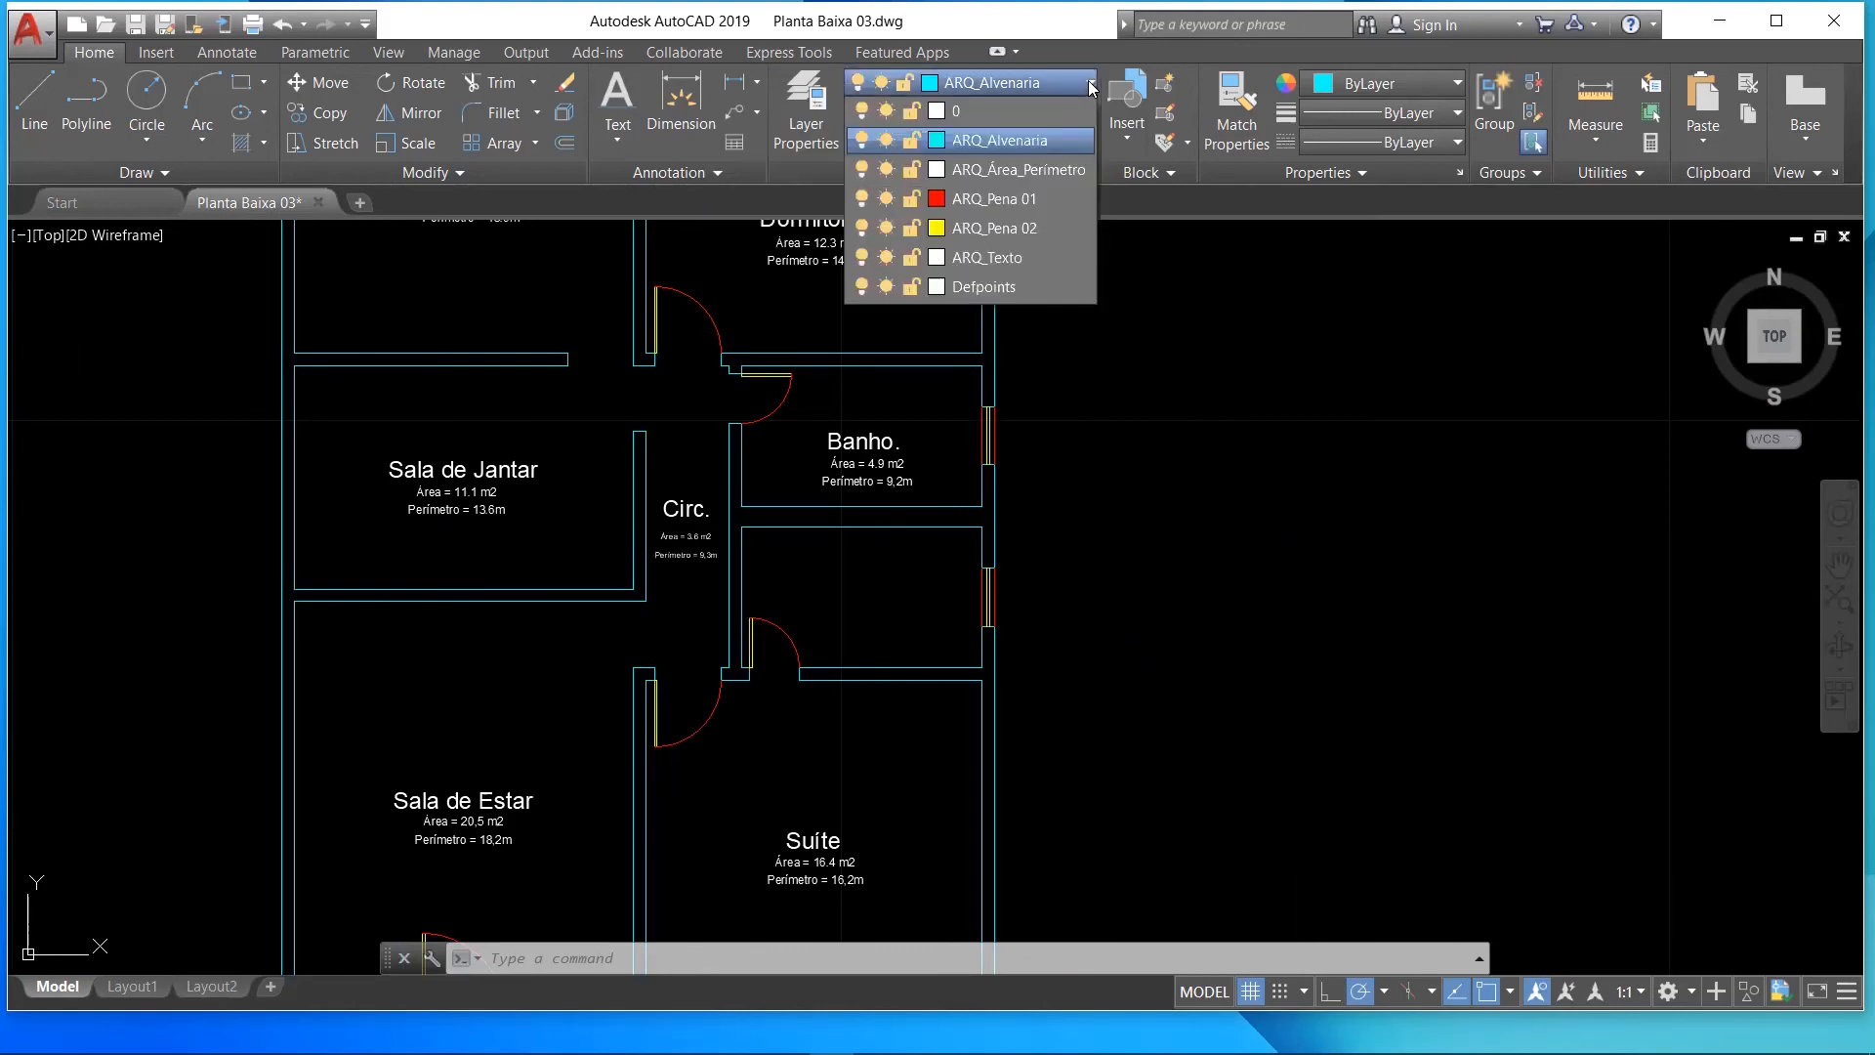
pyautogui.click(858, 170)
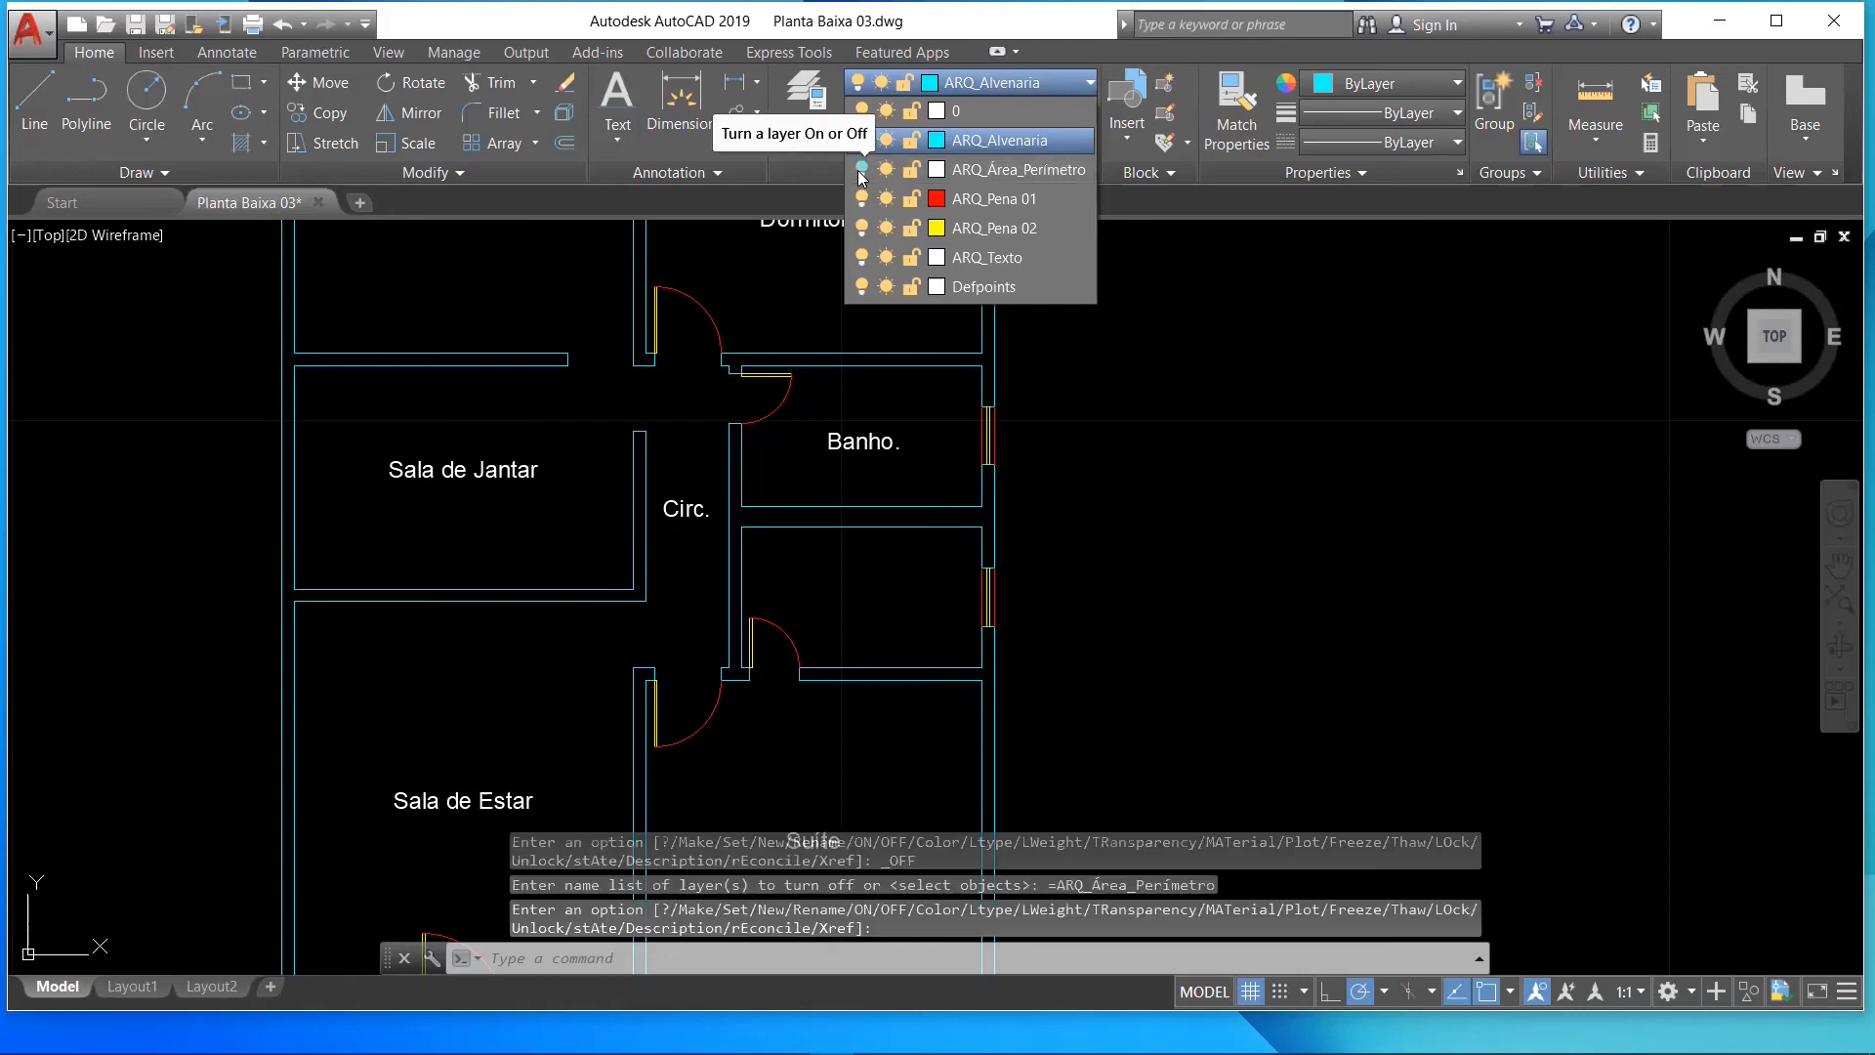
pyautogui.scroll(-3, 752, 496)
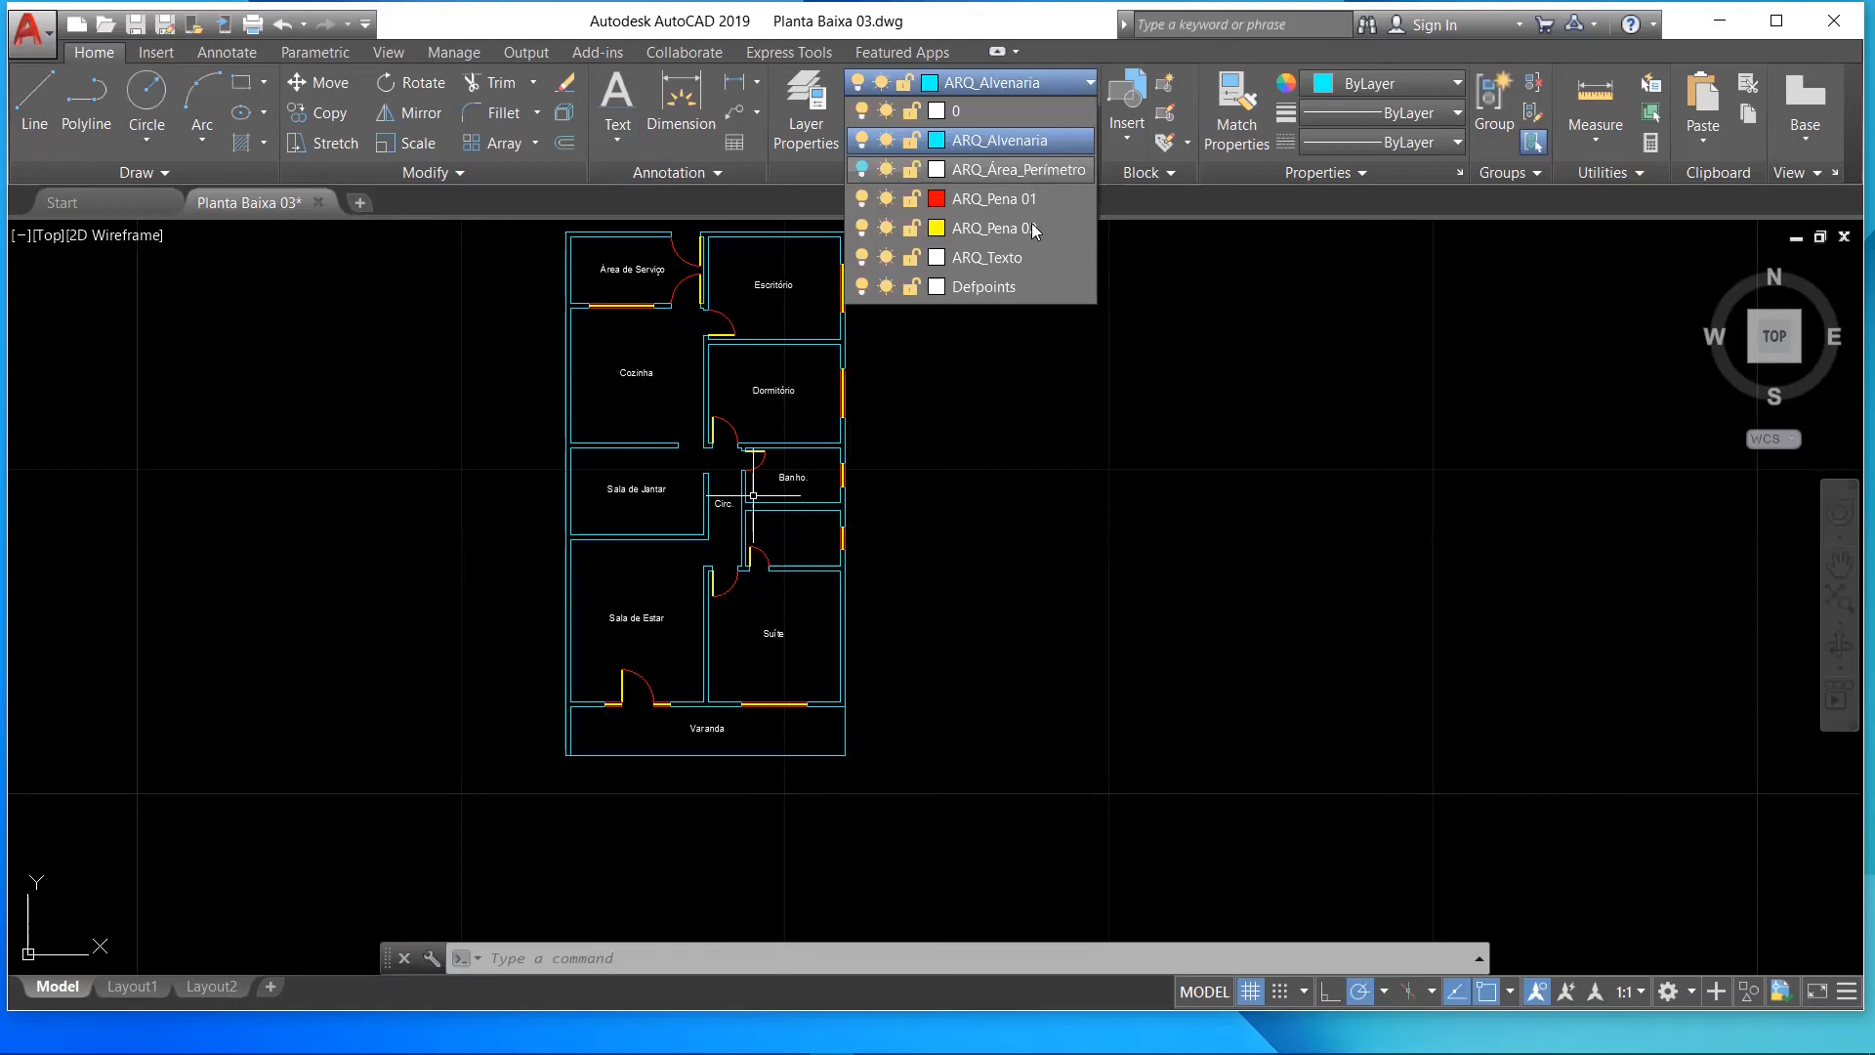
# - Turn the ARQ_Texto layer off and on again, and turn the ARQ_Área_Perímetro layer back on
pyautogui.click(863, 259)
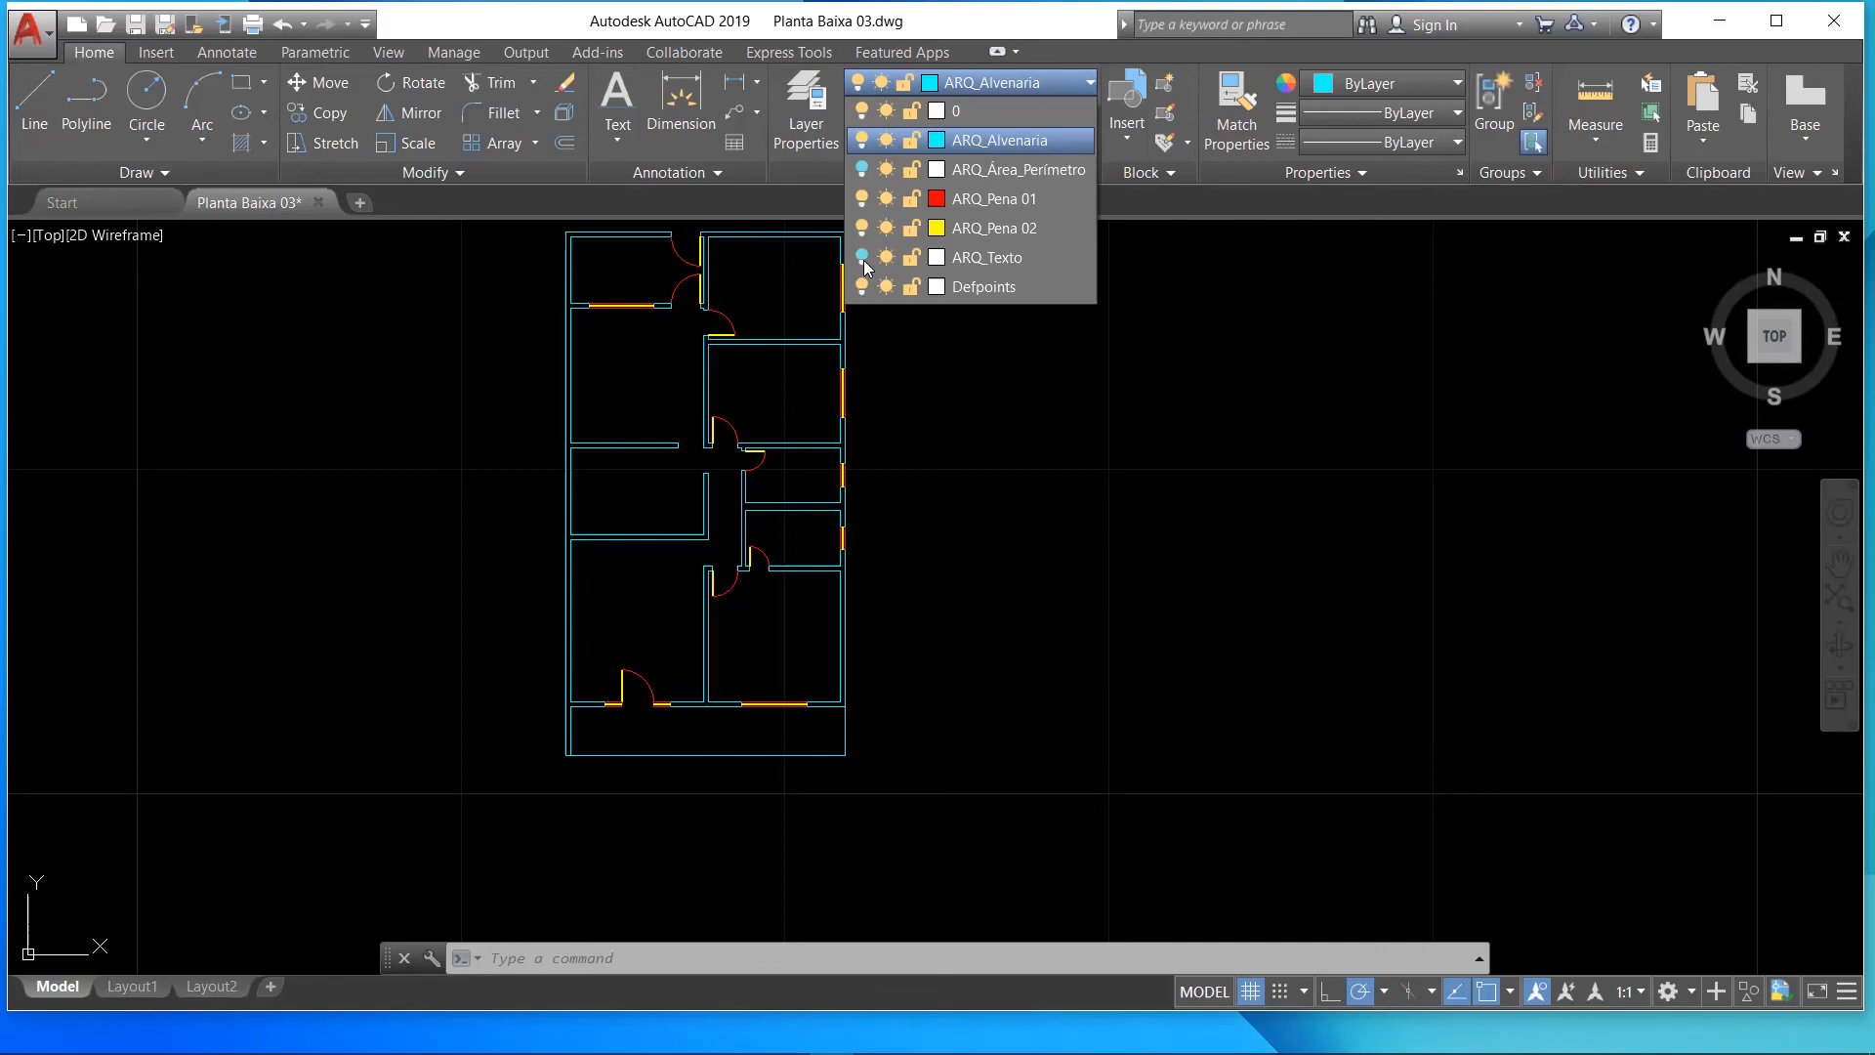
pyautogui.click(862, 258)
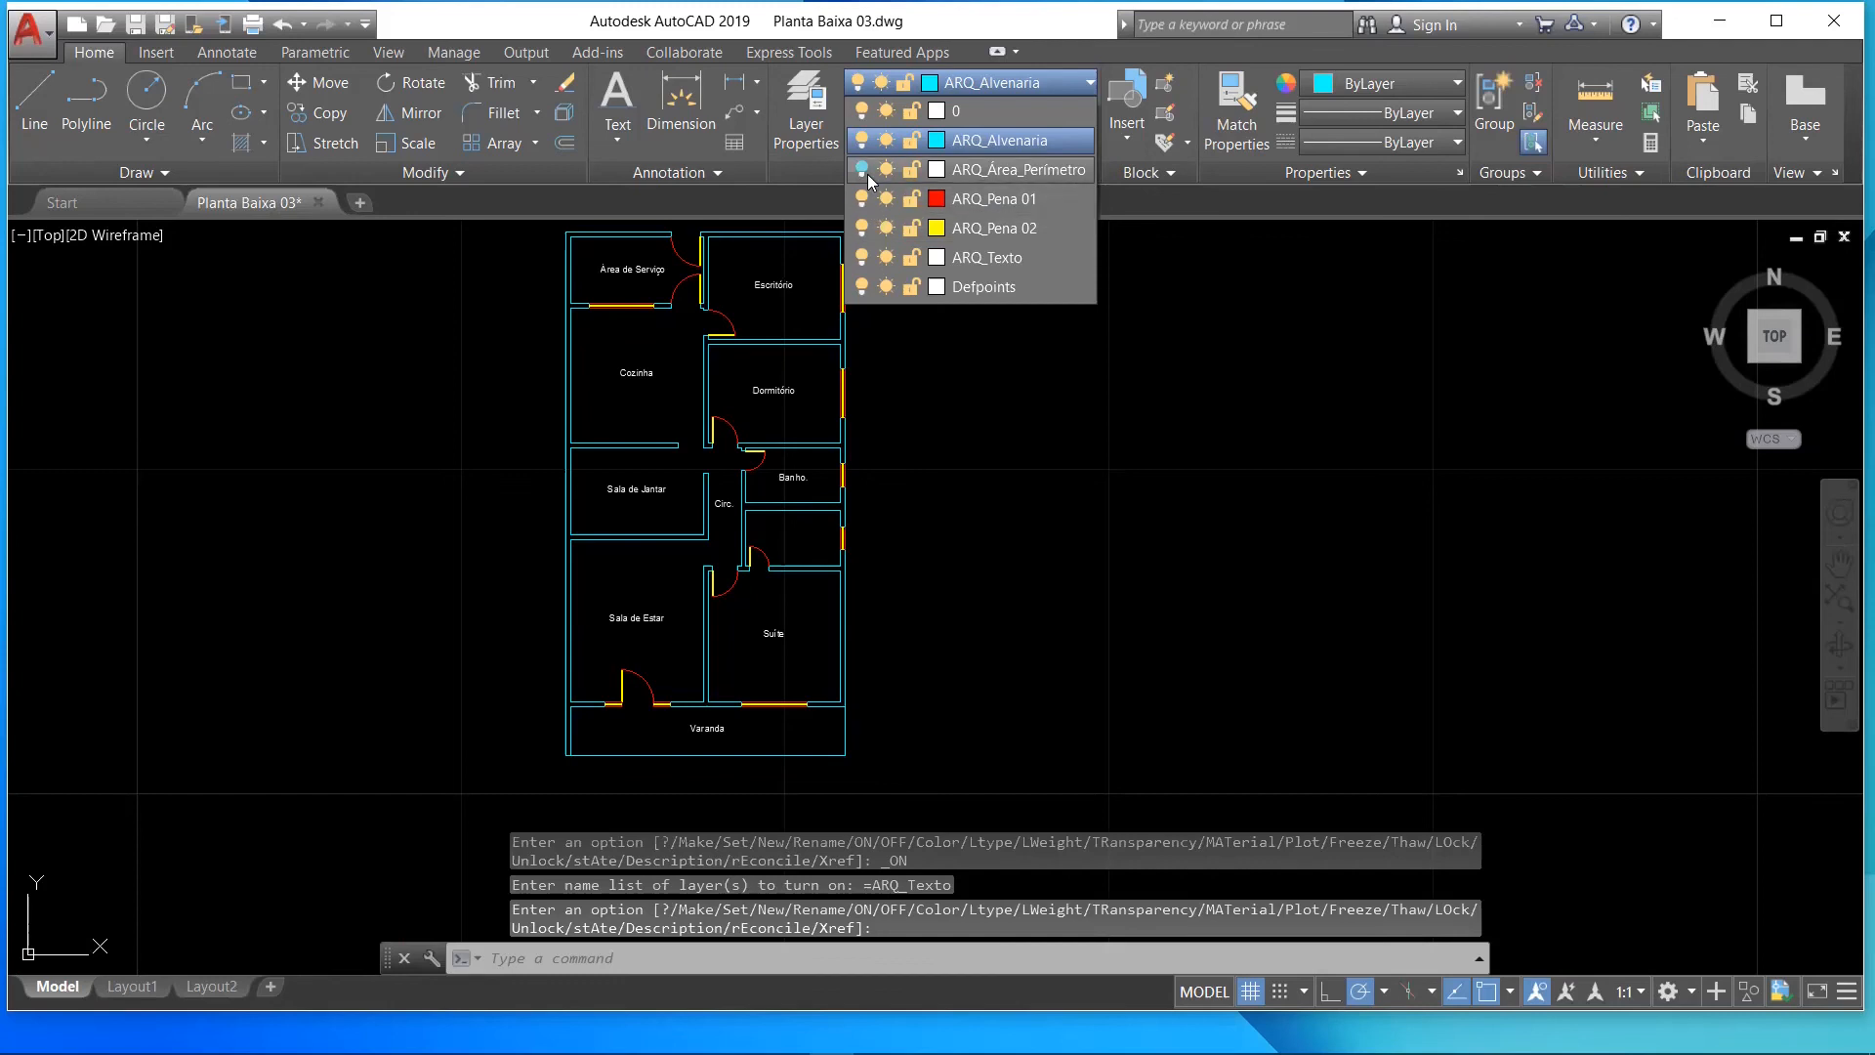
pyautogui.click(862, 170)
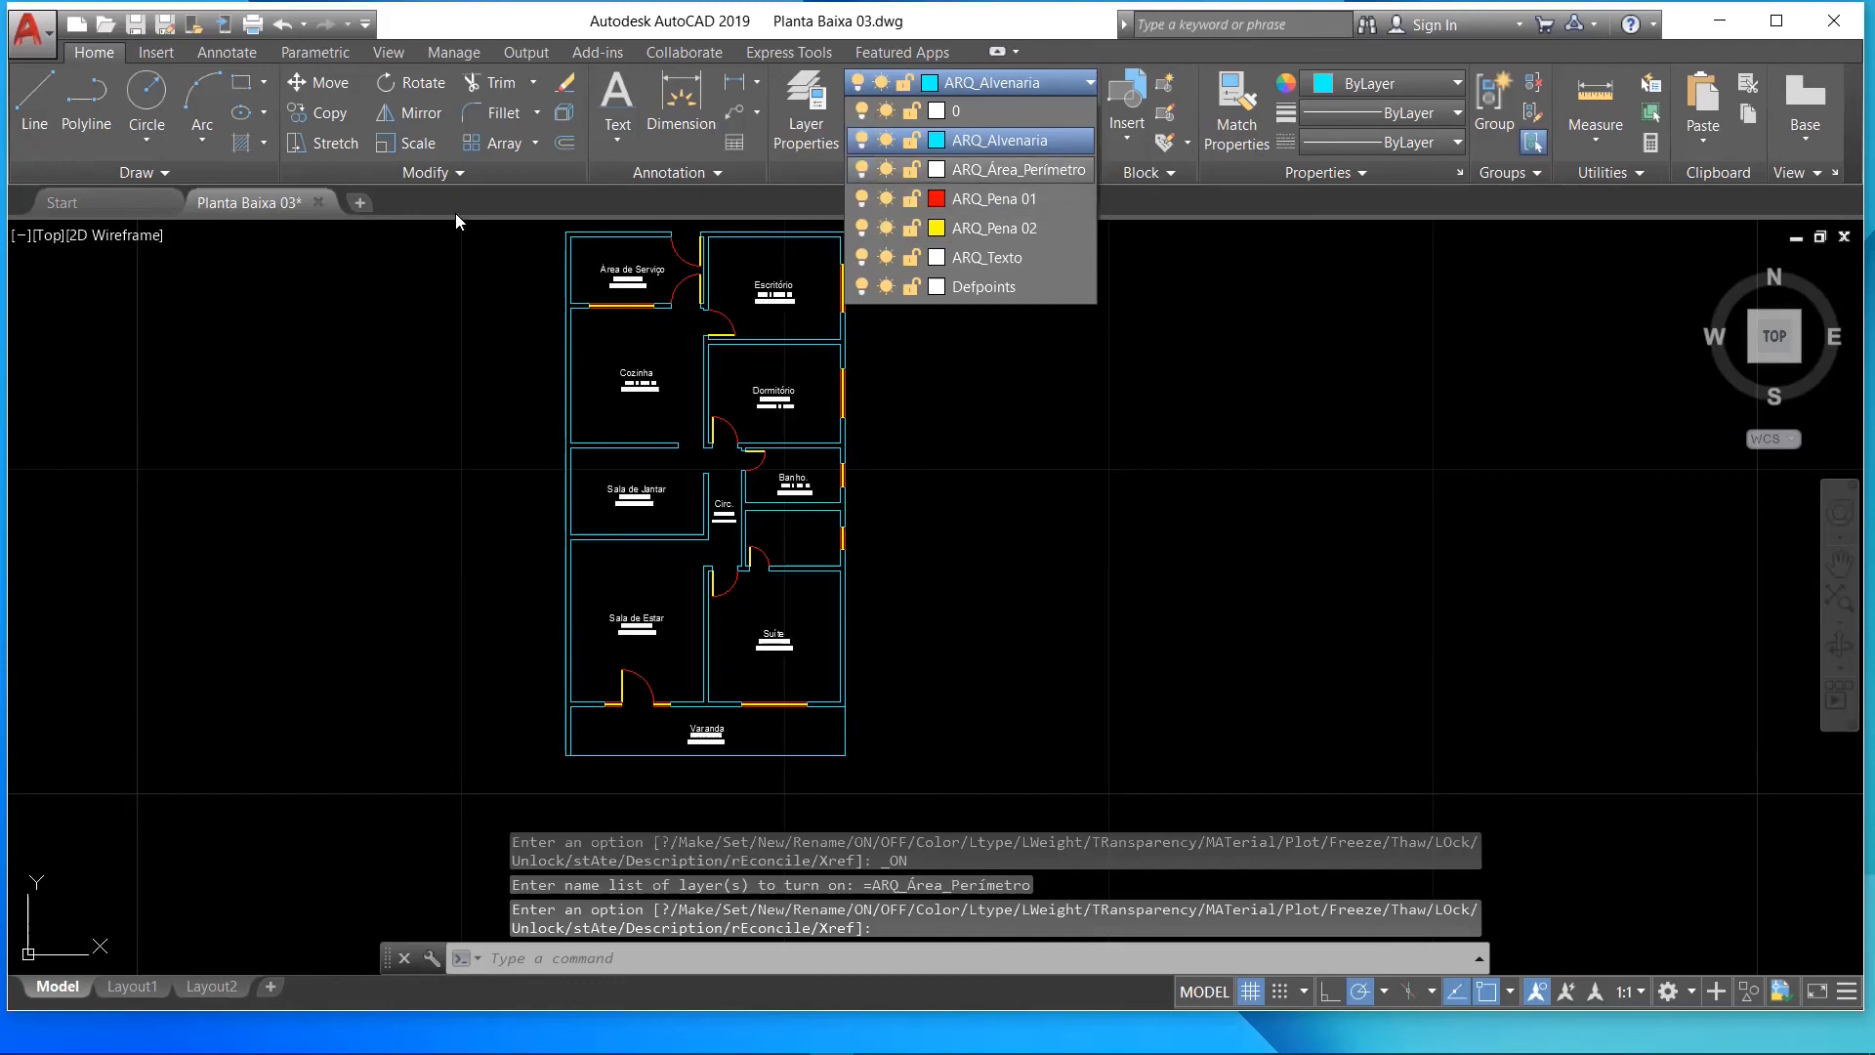